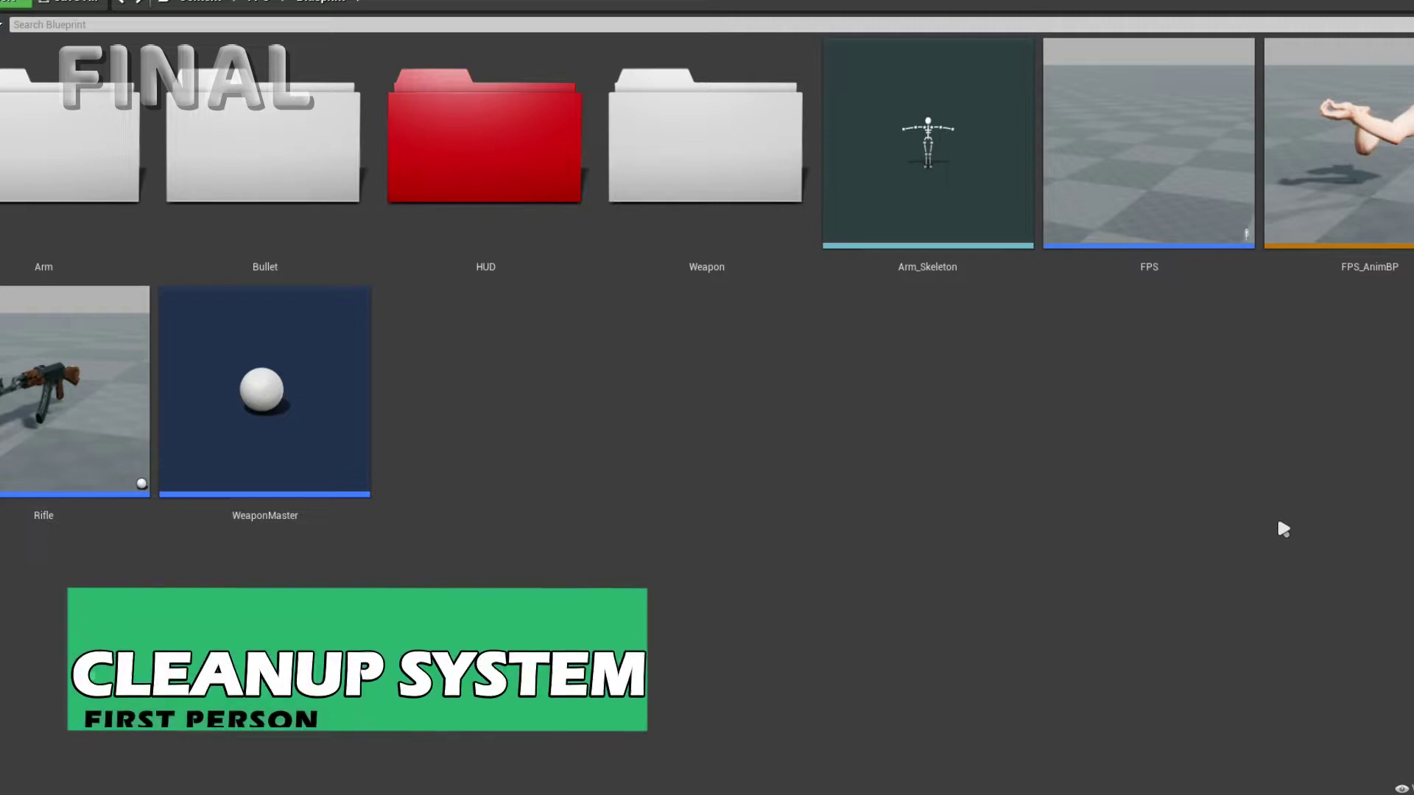
# - Open the FPS character blueprint and review the Fire, Reload, Ads and FireMode nodes in its Weapon graph
pyautogui.doubleClick(1175, 258)
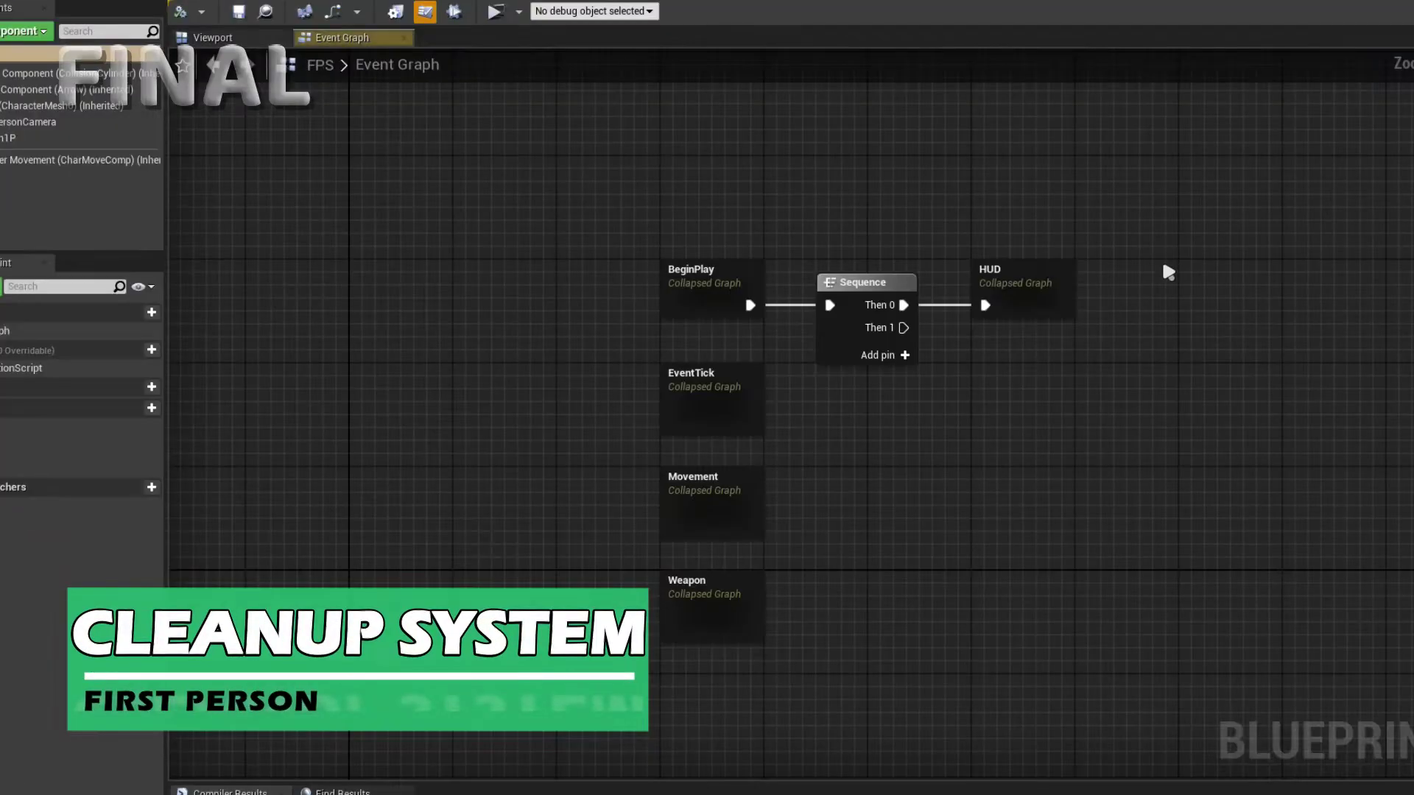
pyautogui.moveTo(1004, 473); pyautogui.dragTo(780, 445, button='right')
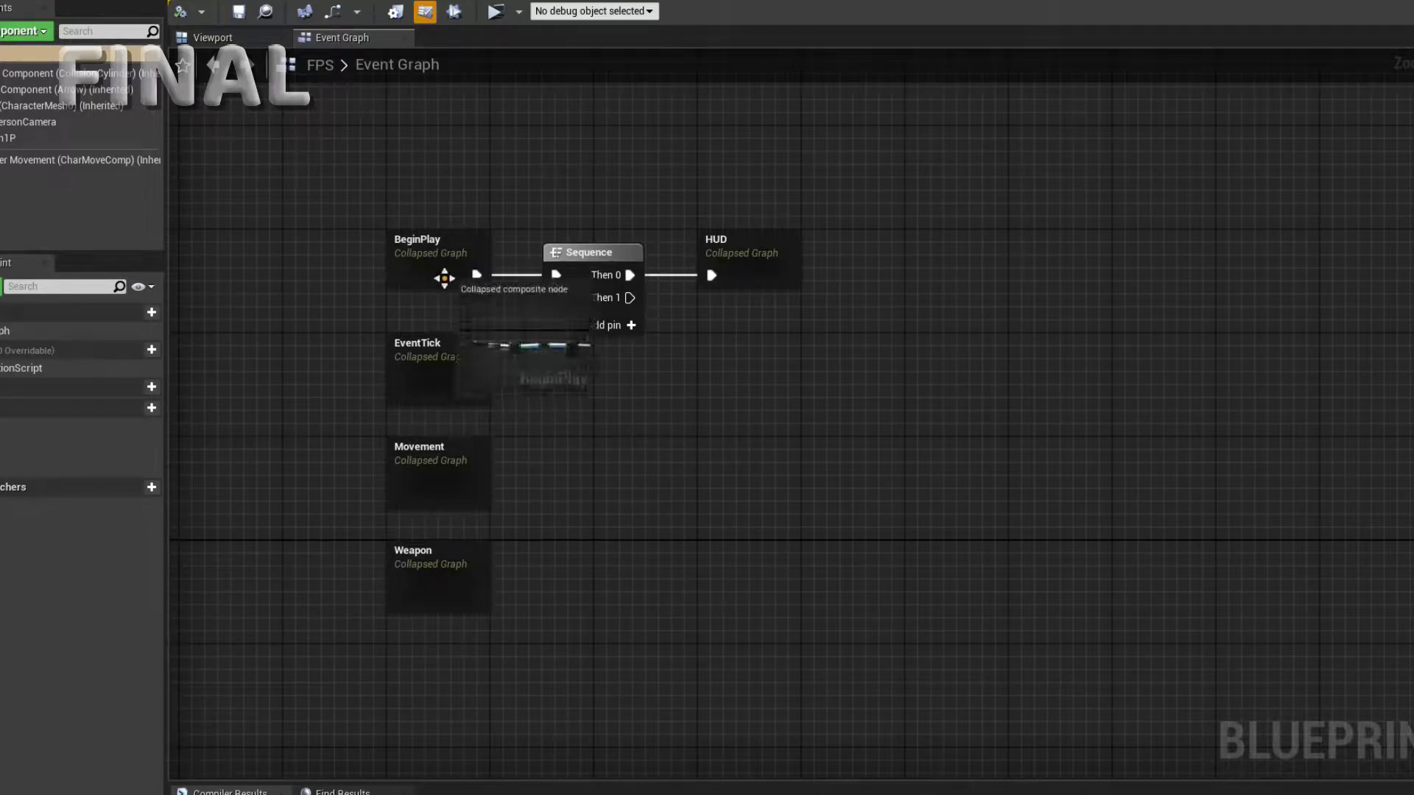
pyautogui.doubleClick(429, 577)
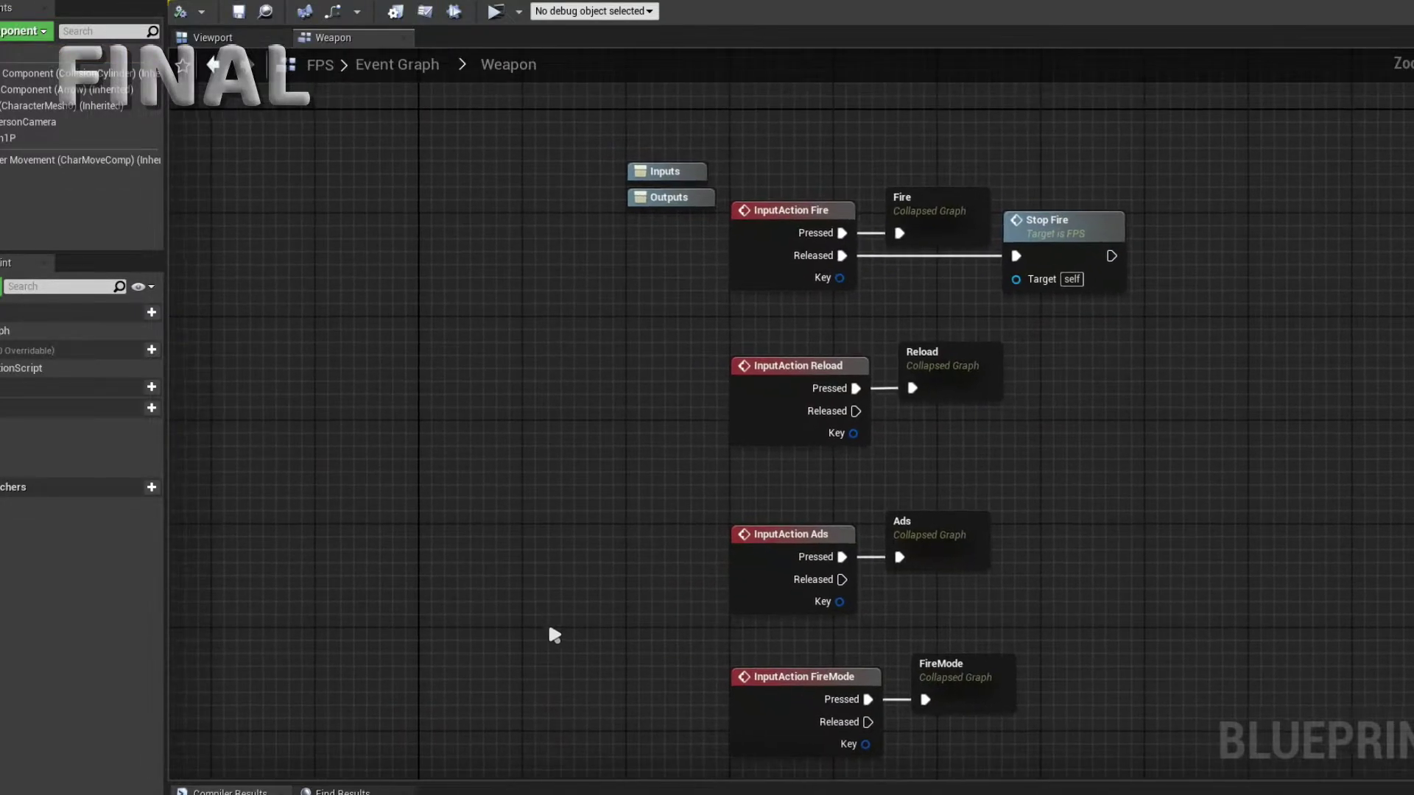
pyautogui.moveTo(426, 590); pyautogui.dragTo(307, 597, button='right')
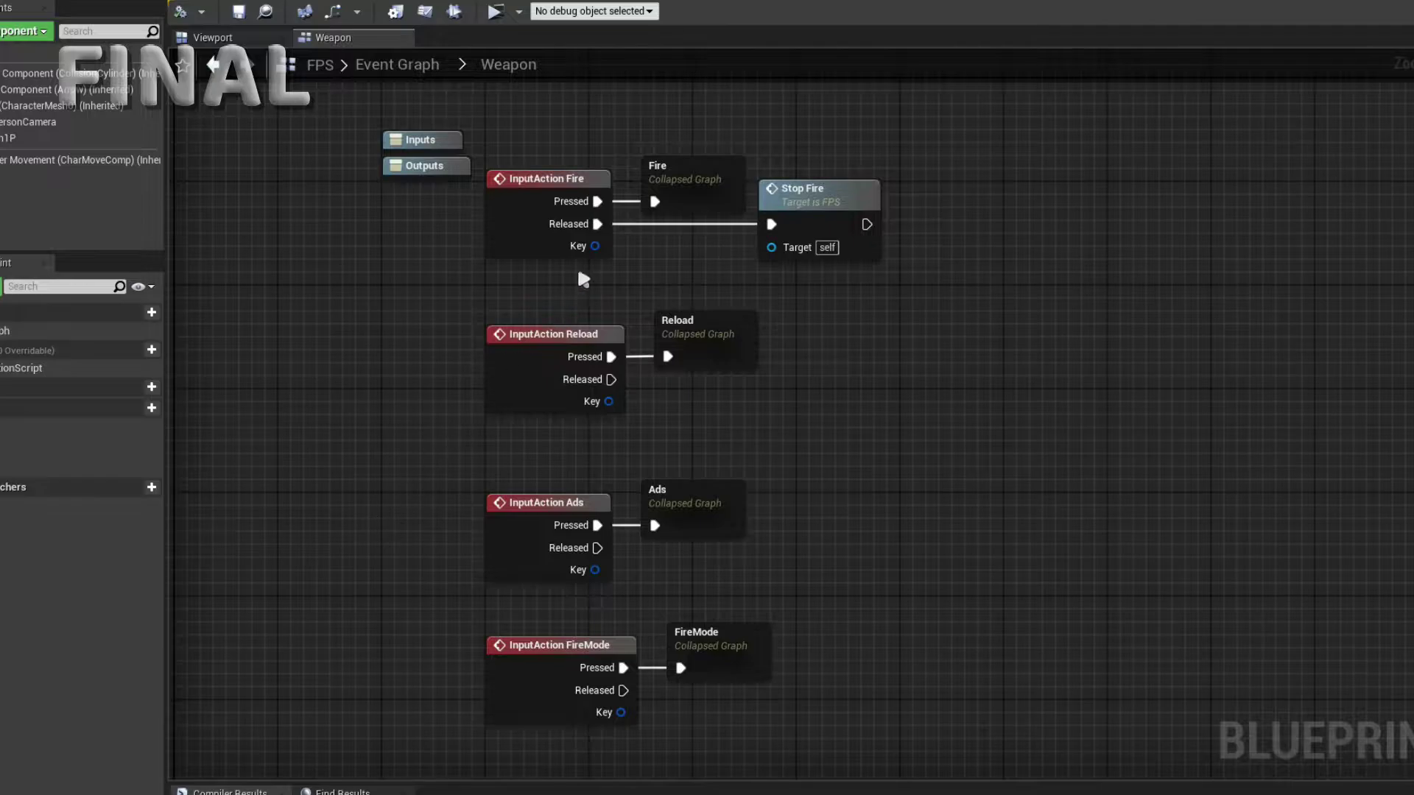
pyautogui.click(523, 228)
pyautogui.click(516, 404)
pyautogui.click(544, 579)
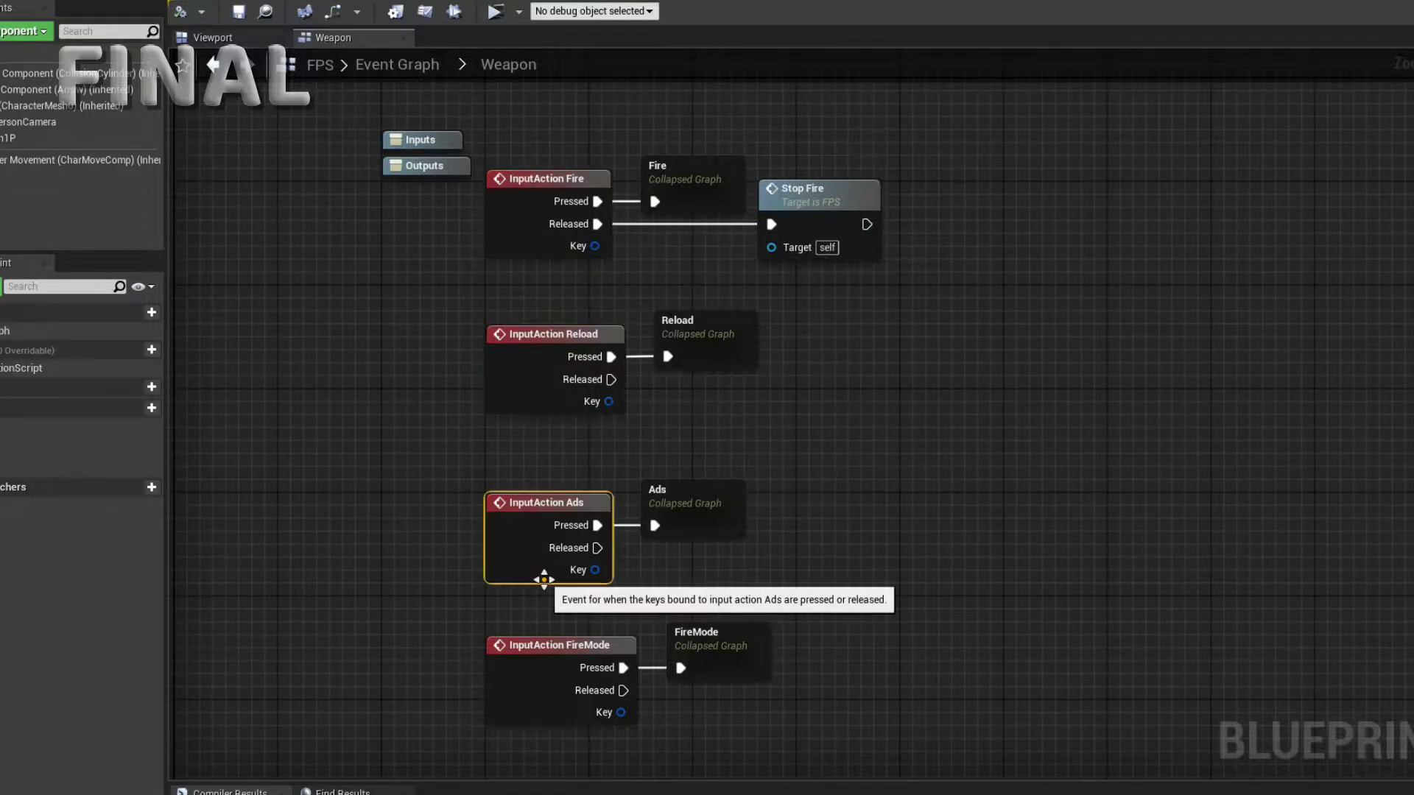
pyautogui.click(532, 688)
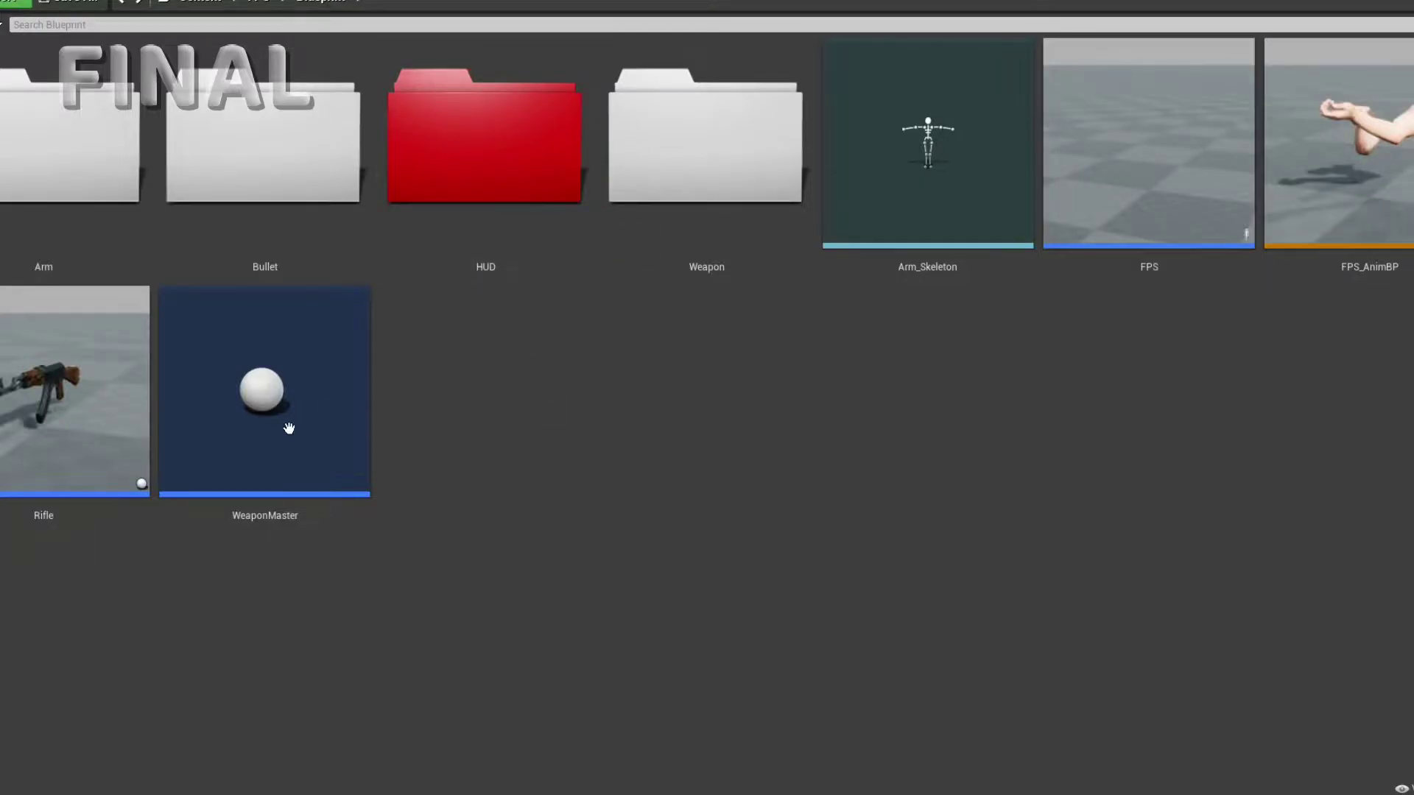
# - Open the Rifle blueprint and inspect its Ammo Check function graph
pyautogui.click(118, 474)
pyautogui.doubleClick(118, 473)
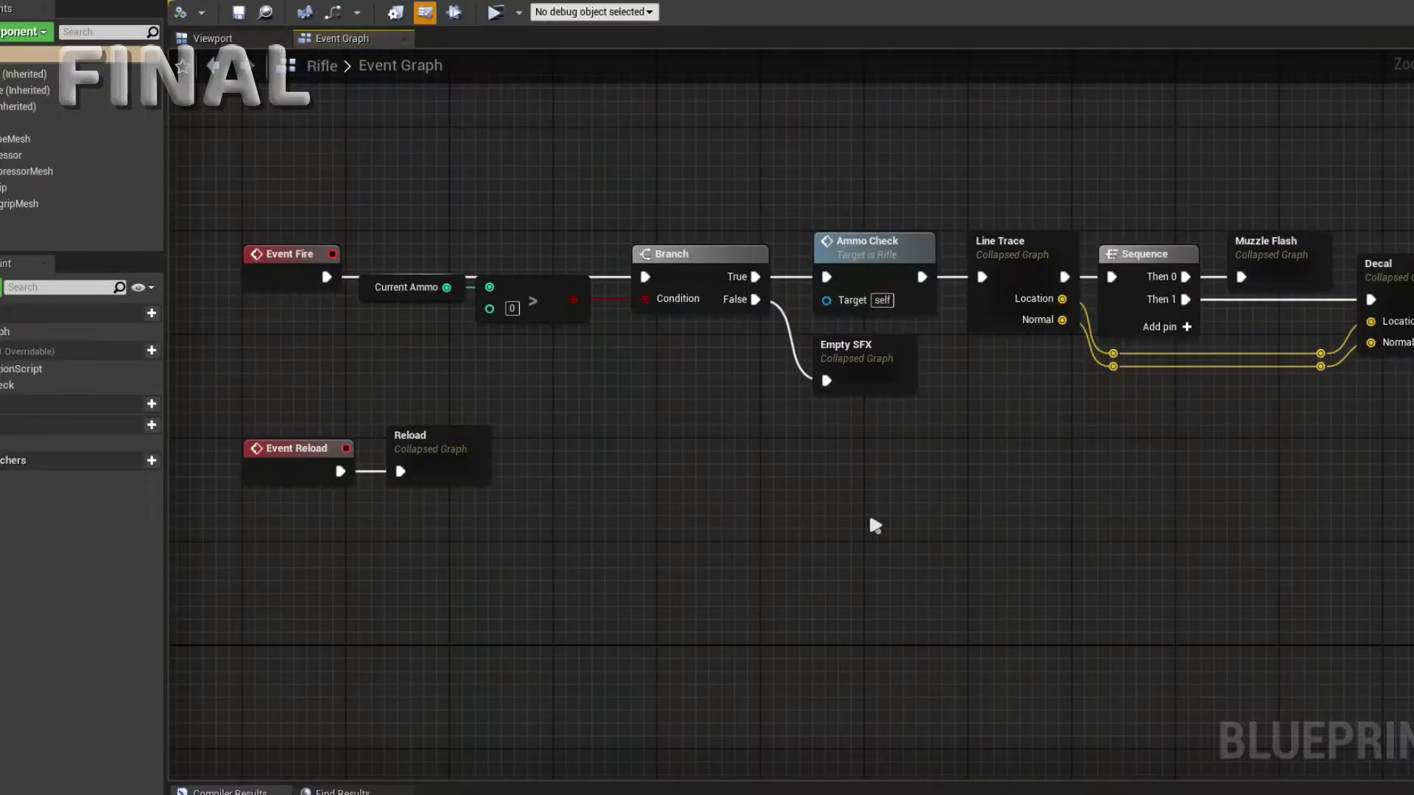
pyautogui.moveTo(1212, 522)
pyautogui.mouseDown(button='right')
pyautogui.moveTo(1090, 563)
pyautogui.moveTo(1192, 563)
pyautogui.mouseUp(button='right')
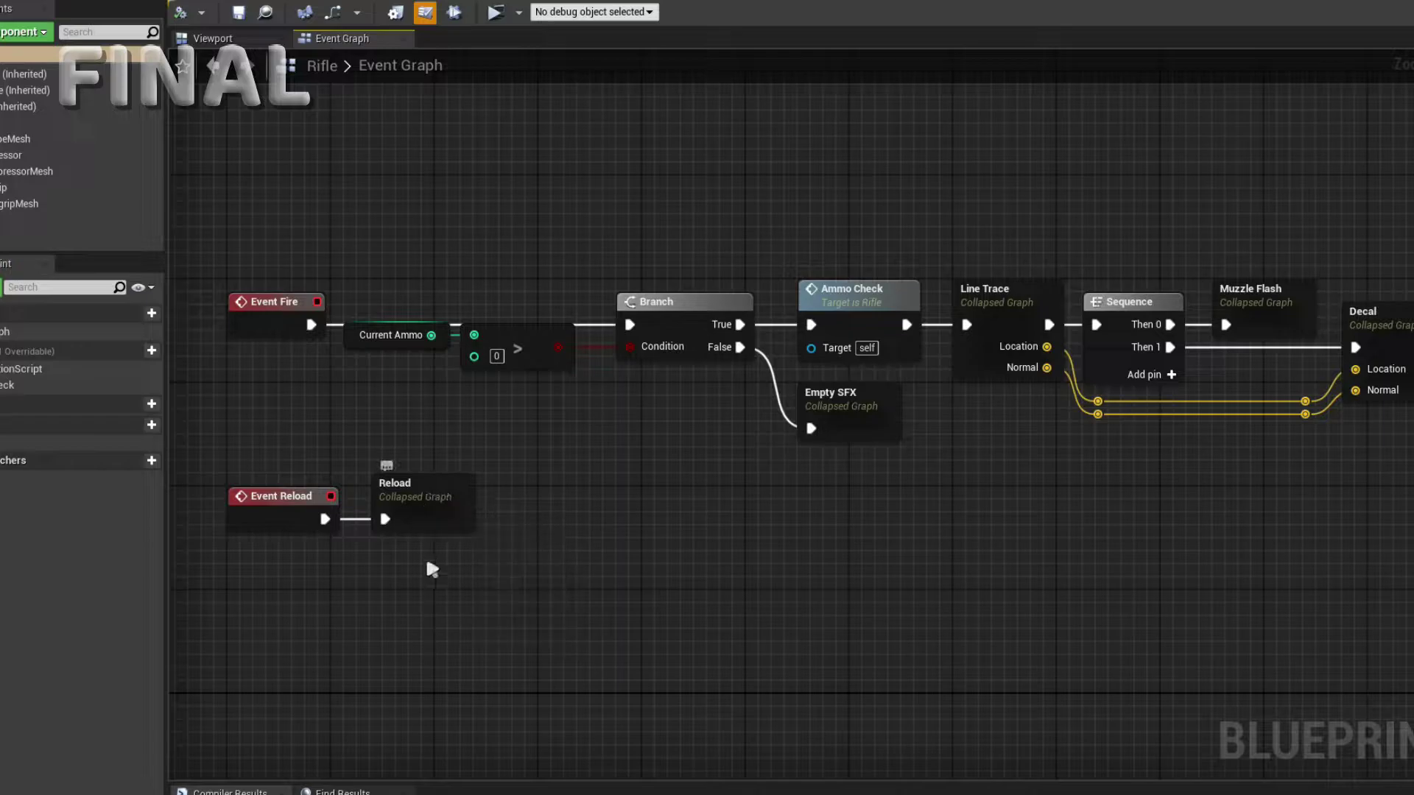
pyautogui.doubleClick(30, 385)
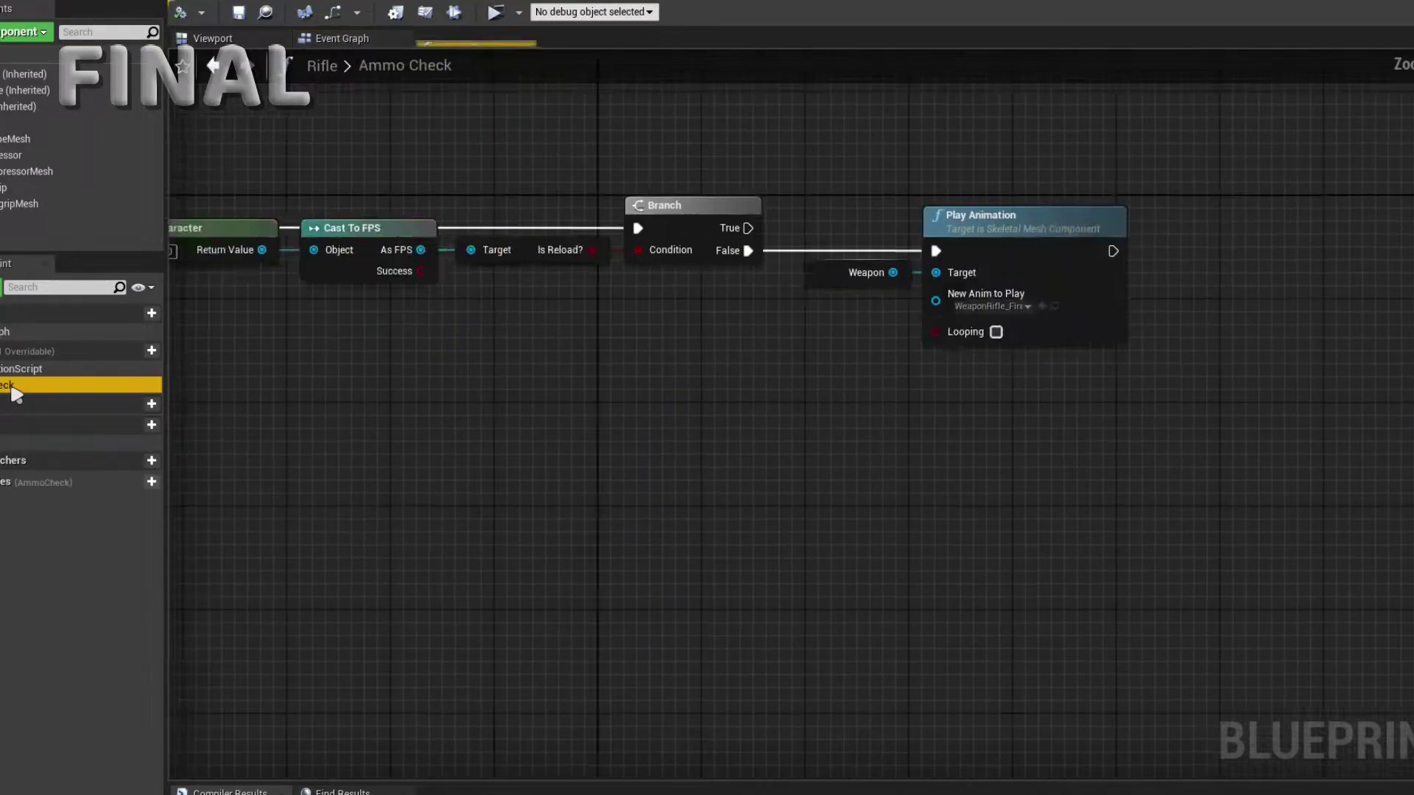
pyautogui.moveTo(1068, 594)
pyautogui.mouseDown(button='right')
pyautogui.moveTo(681, 584)
pyautogui.moveTo(1195, 583)
pyautogui.mouseUp(button='right')
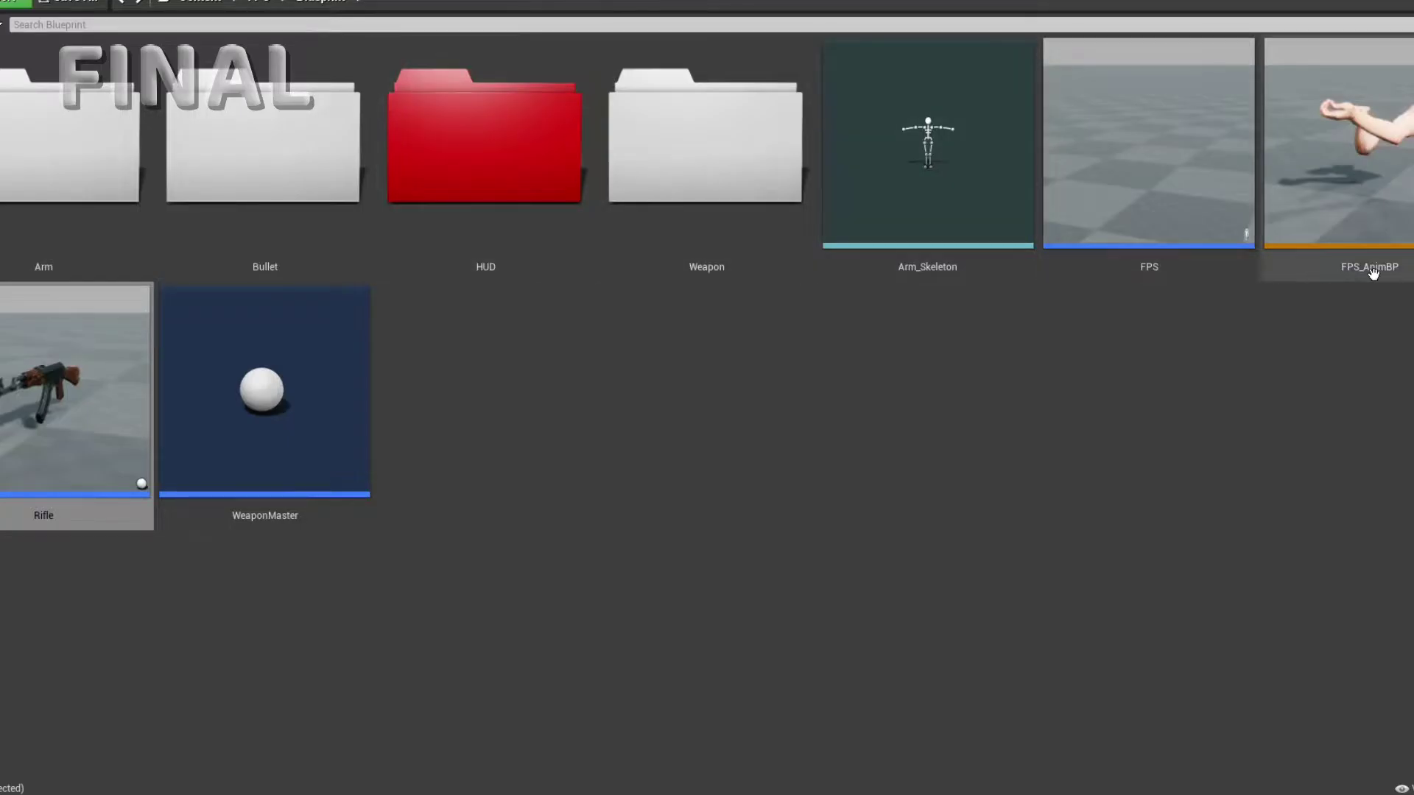
# - Open FPS_AnimBP, look inside the Reload SFX collapsed graph, and return to the main Event Graph
pyautogui.doubleClick(1373, 272)
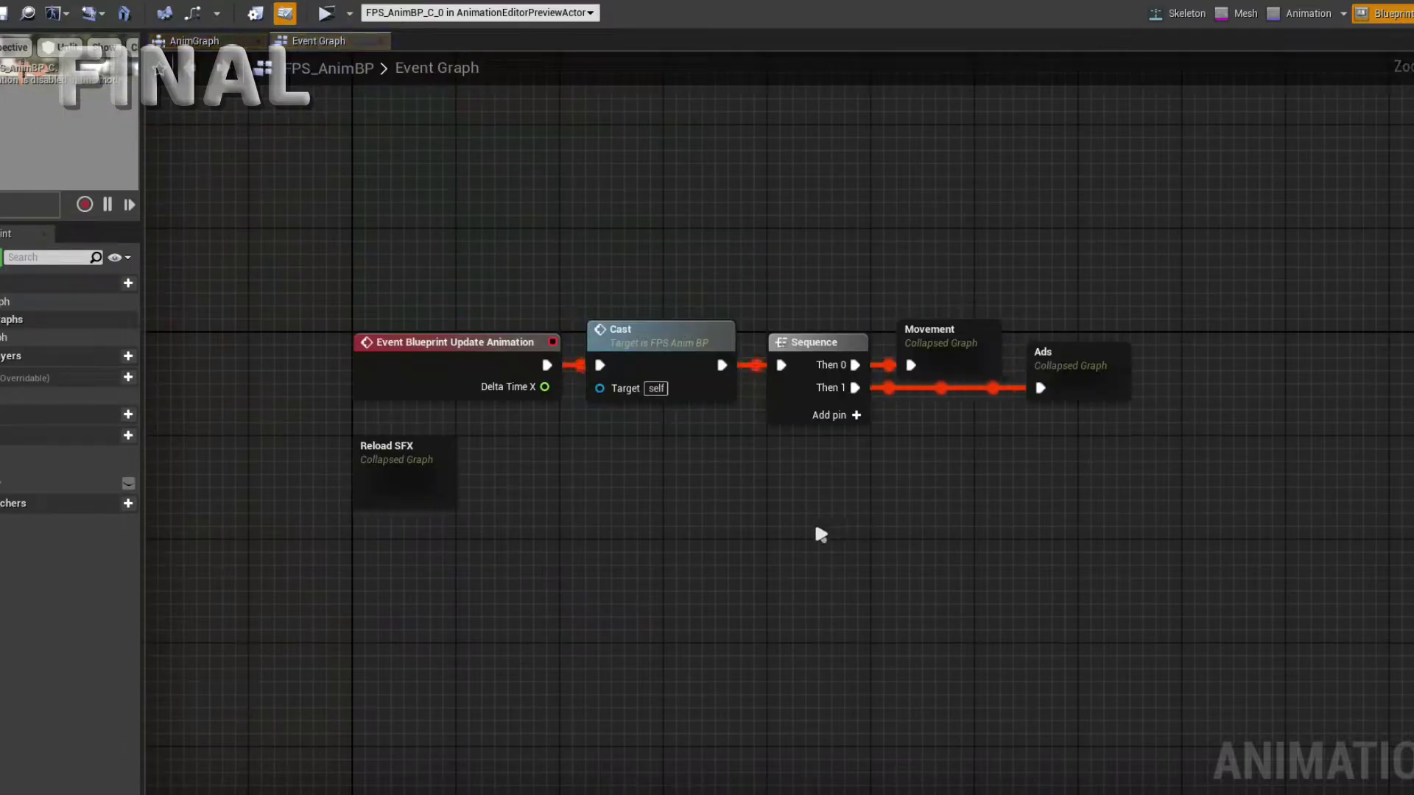
pyautogui.moveTo(618, 503); pyautogui.dragTo(598, 470, button='right')
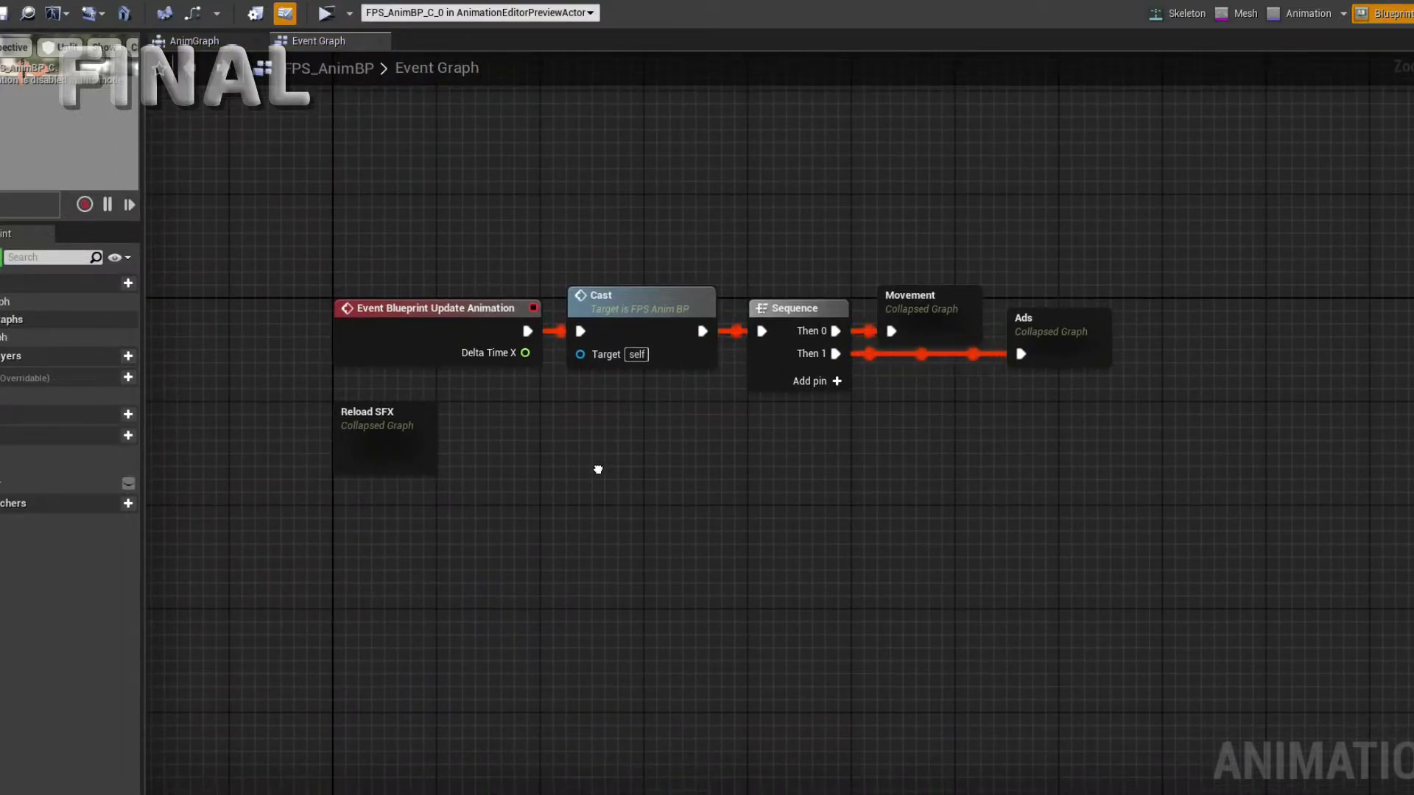
pyautogui.click(961, 311)
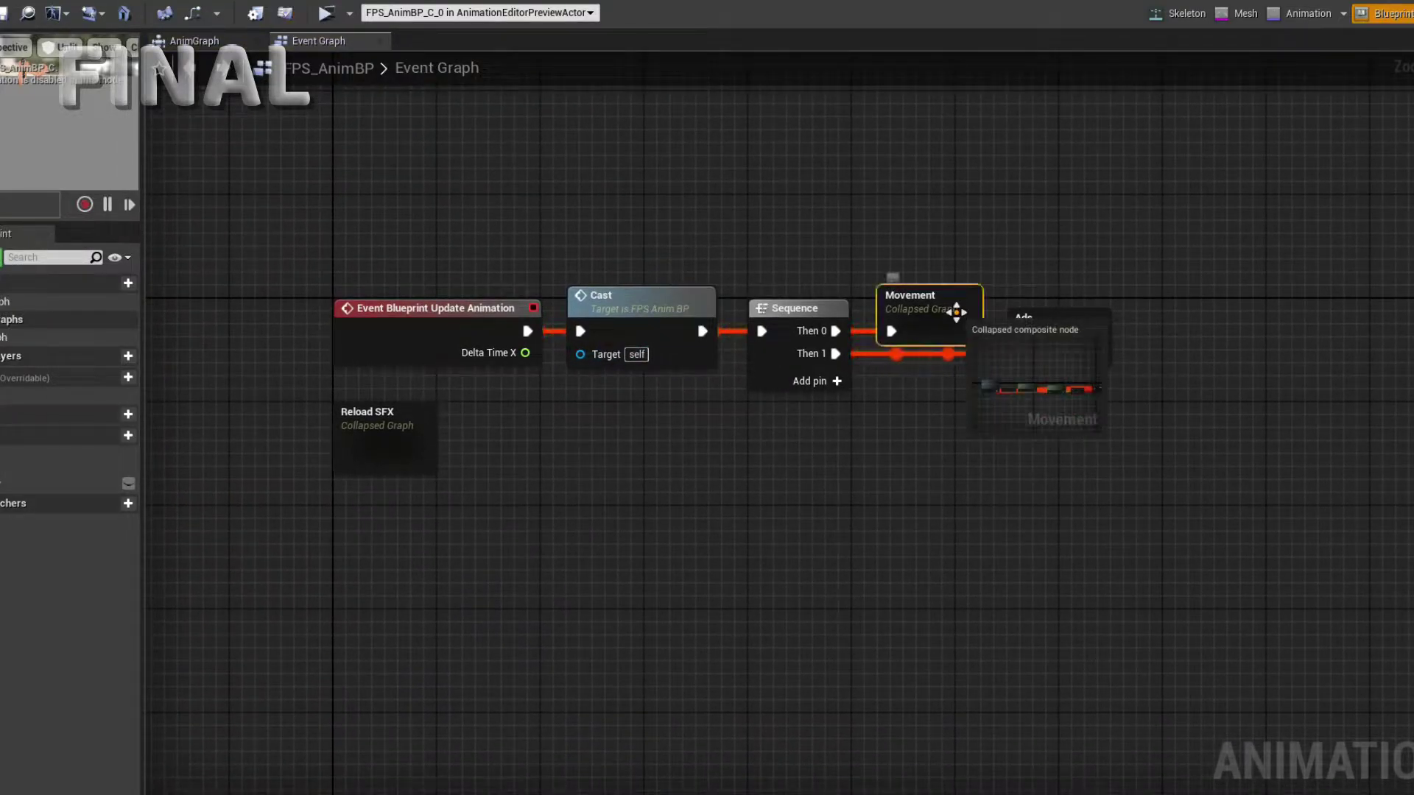
pyautogui.click(733, 431)
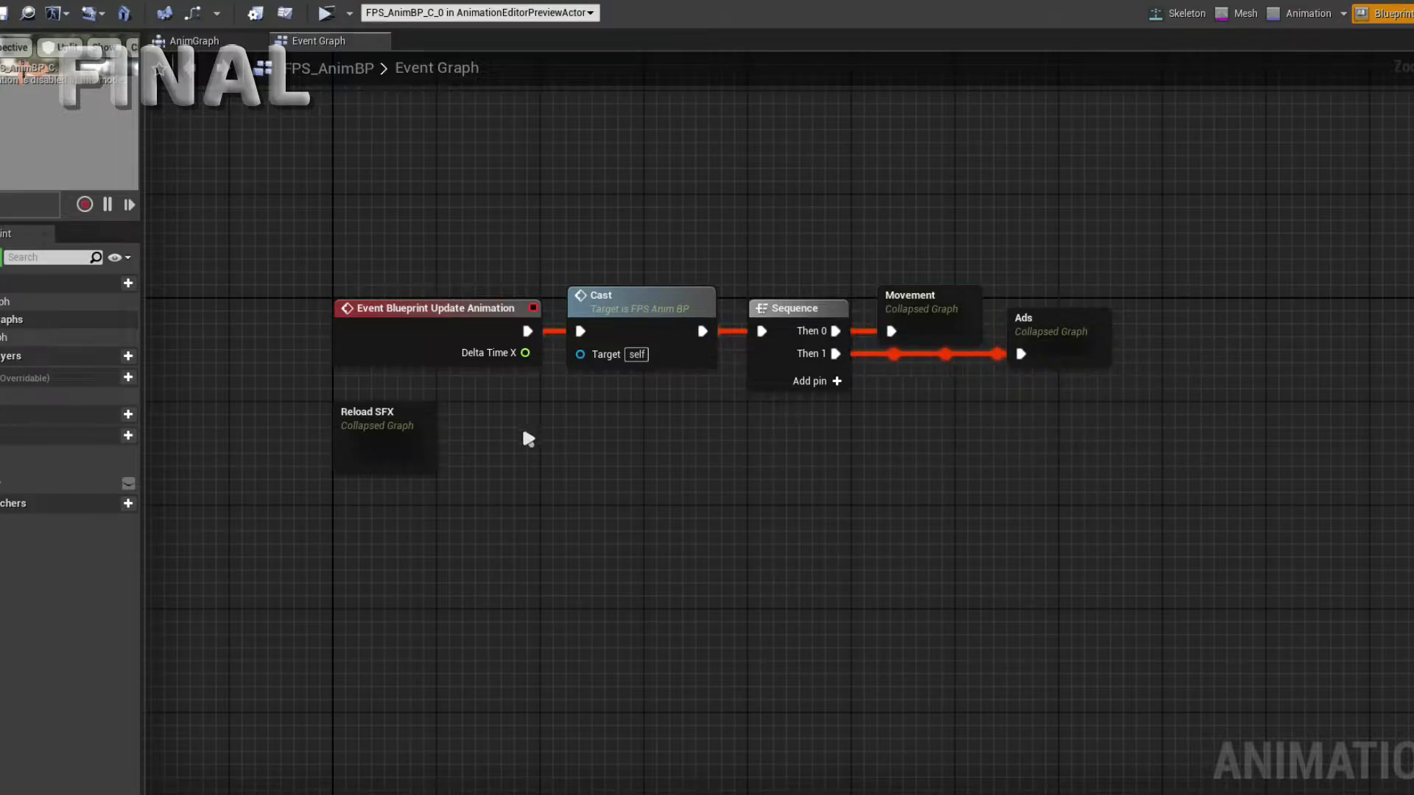
pyautogui.doubleClick(380, 436)
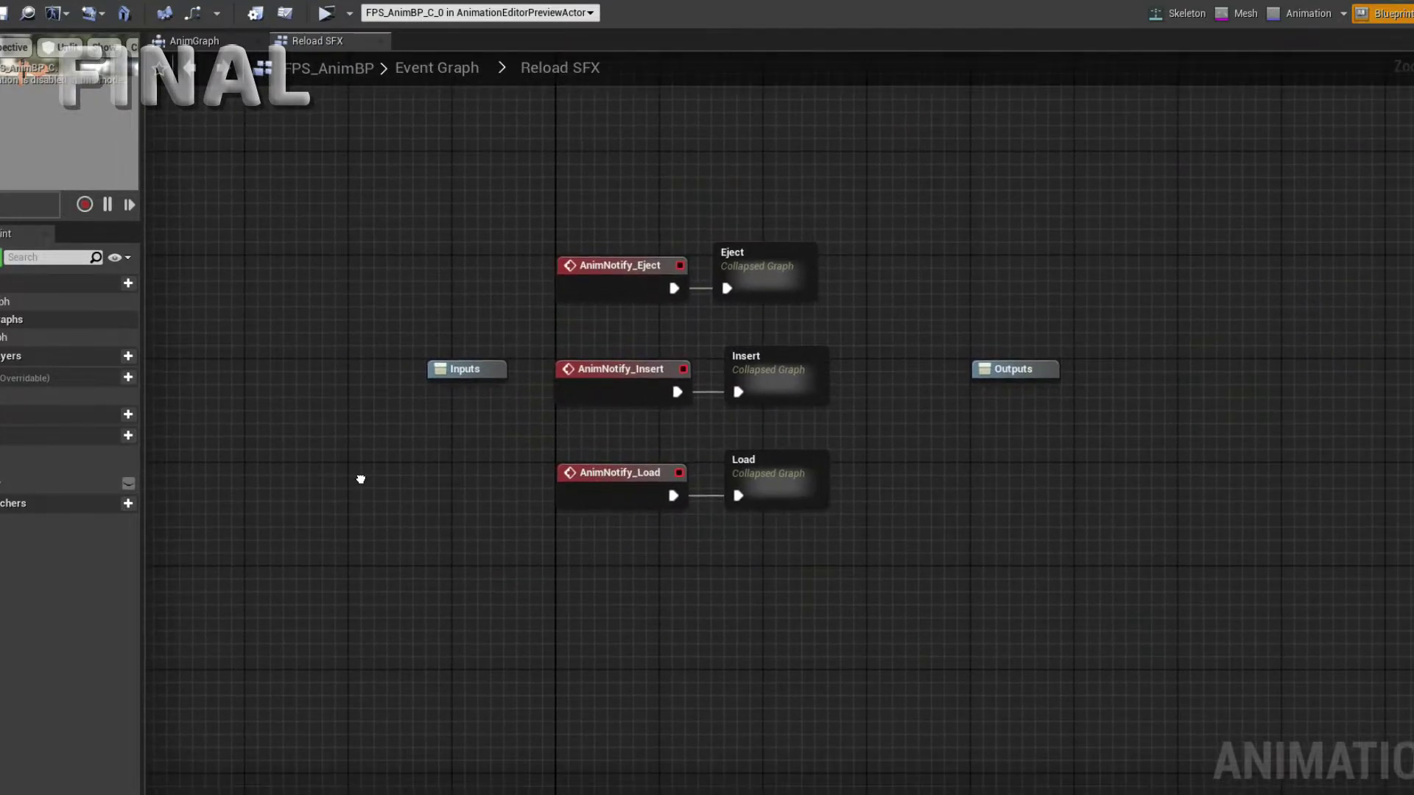
pyautogui.click(419, 73)
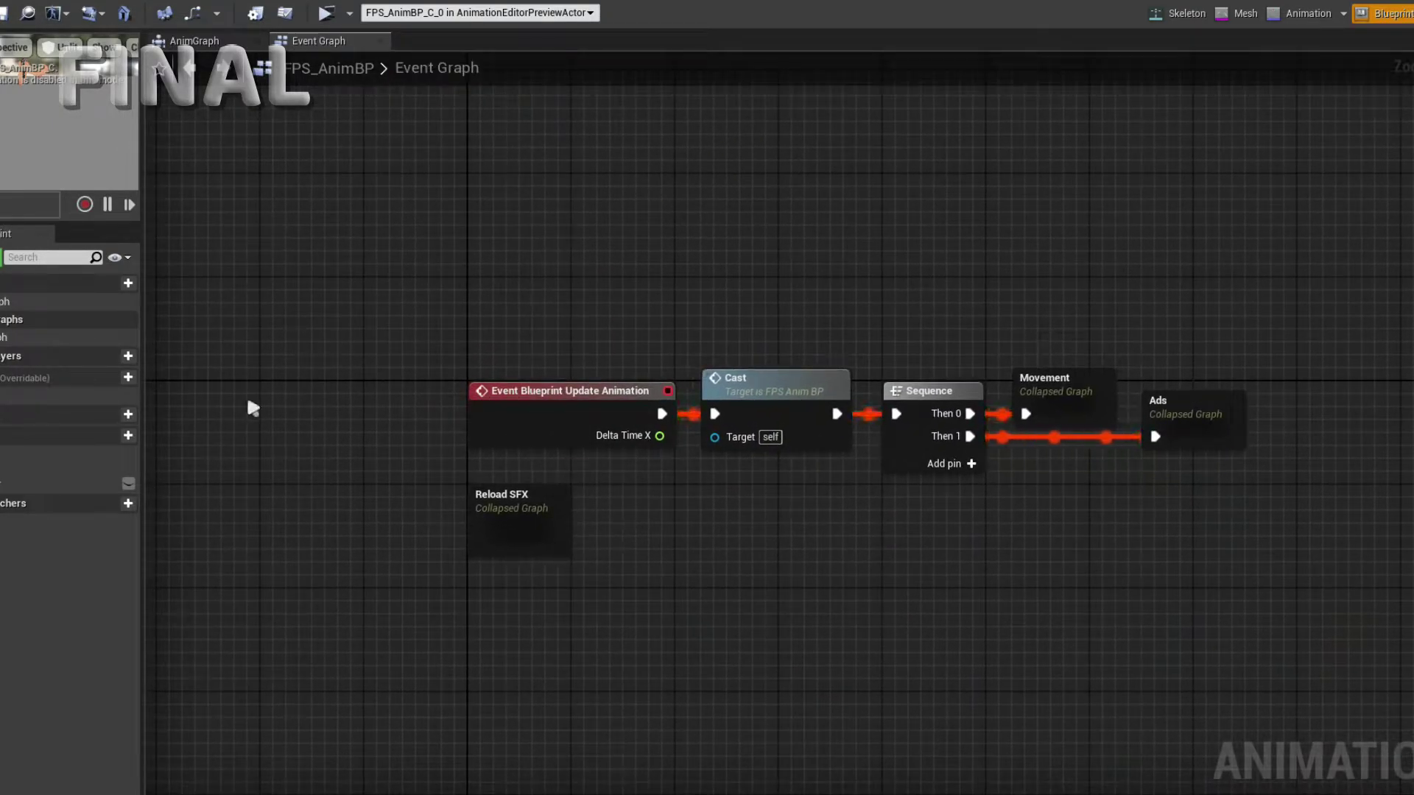
pyautogui.click(377, 354)
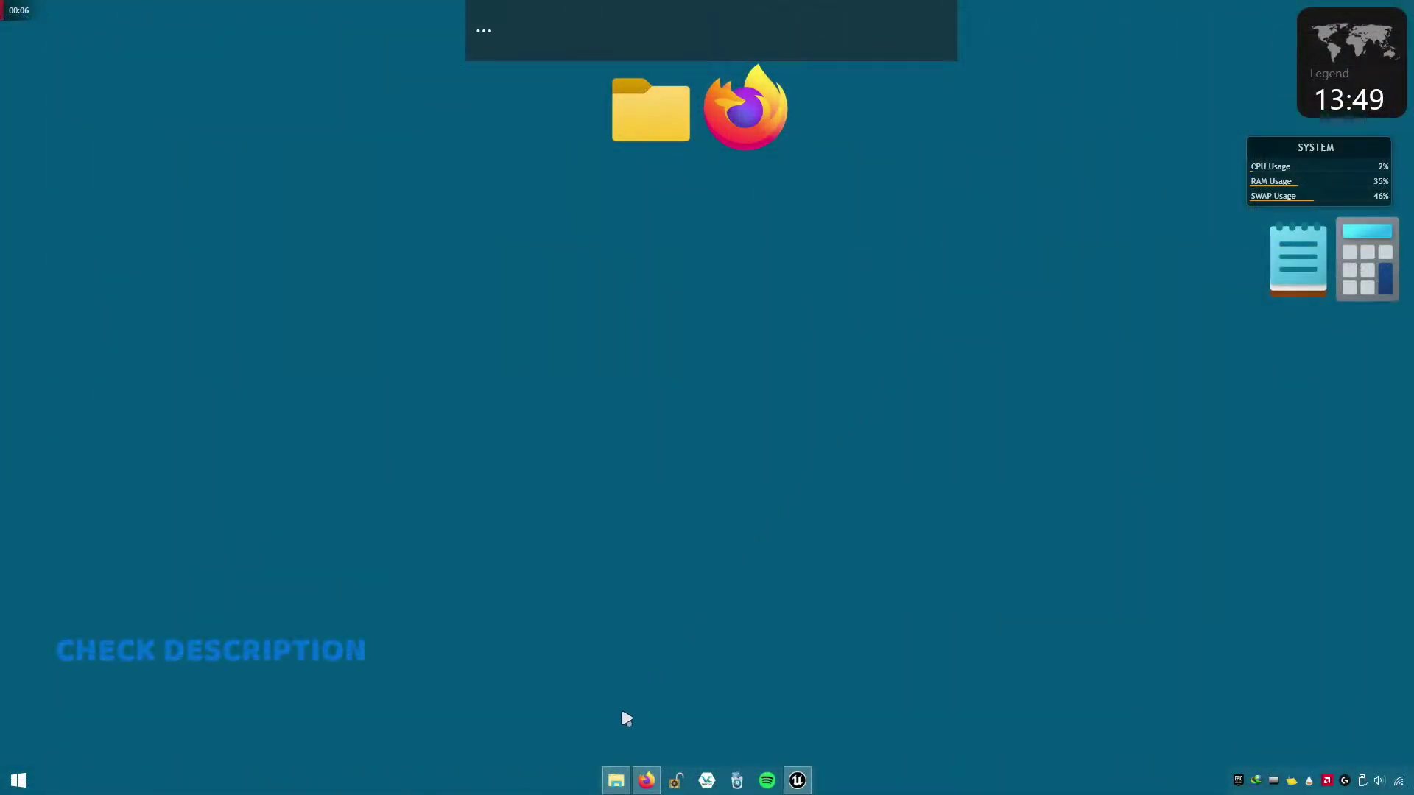
# - Extract FPSv5.zip in place in the Pistol download folder, then return to Unreal Editor
pyautogui.click(613, 782)
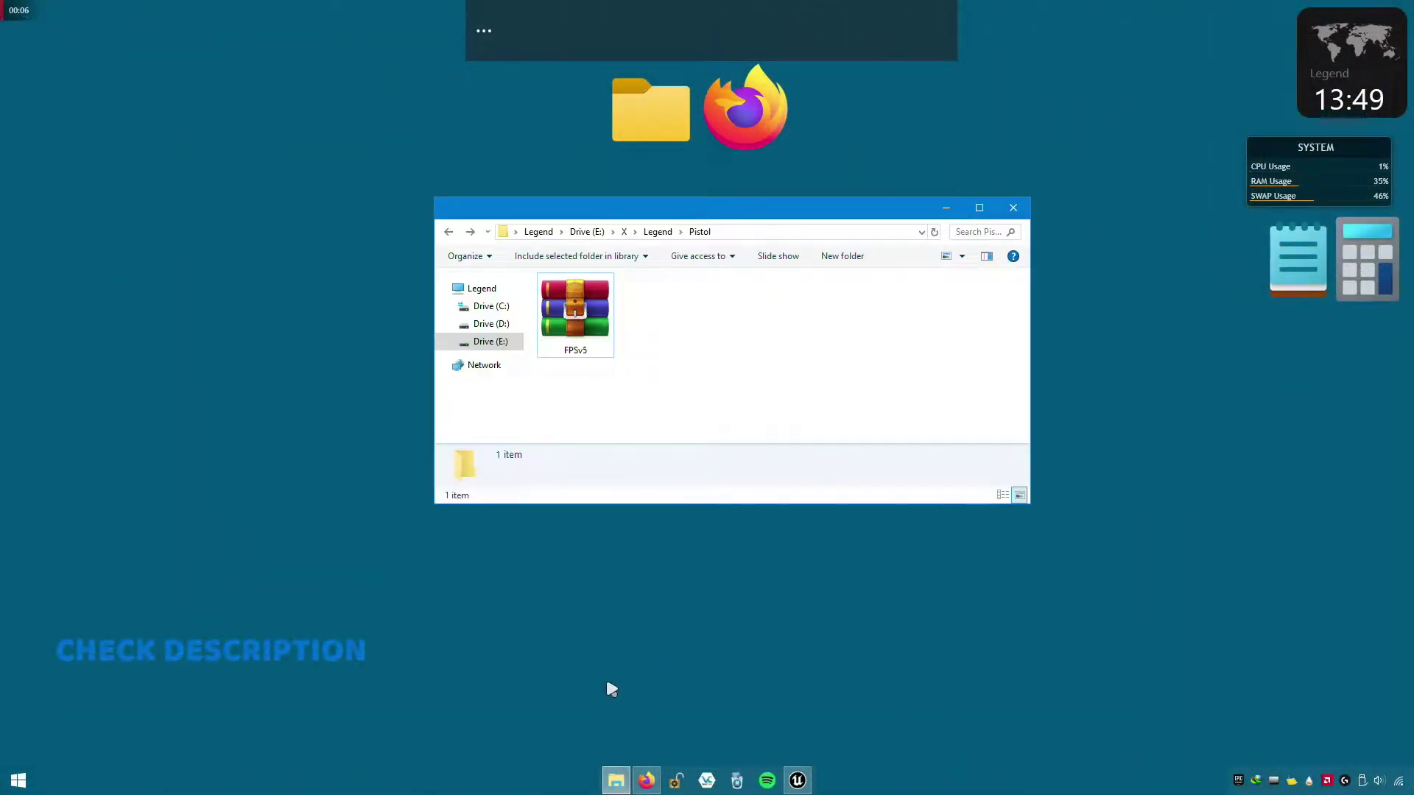
pyautogui.rightClick(576, 322)
pyautogui.click(666, 401)
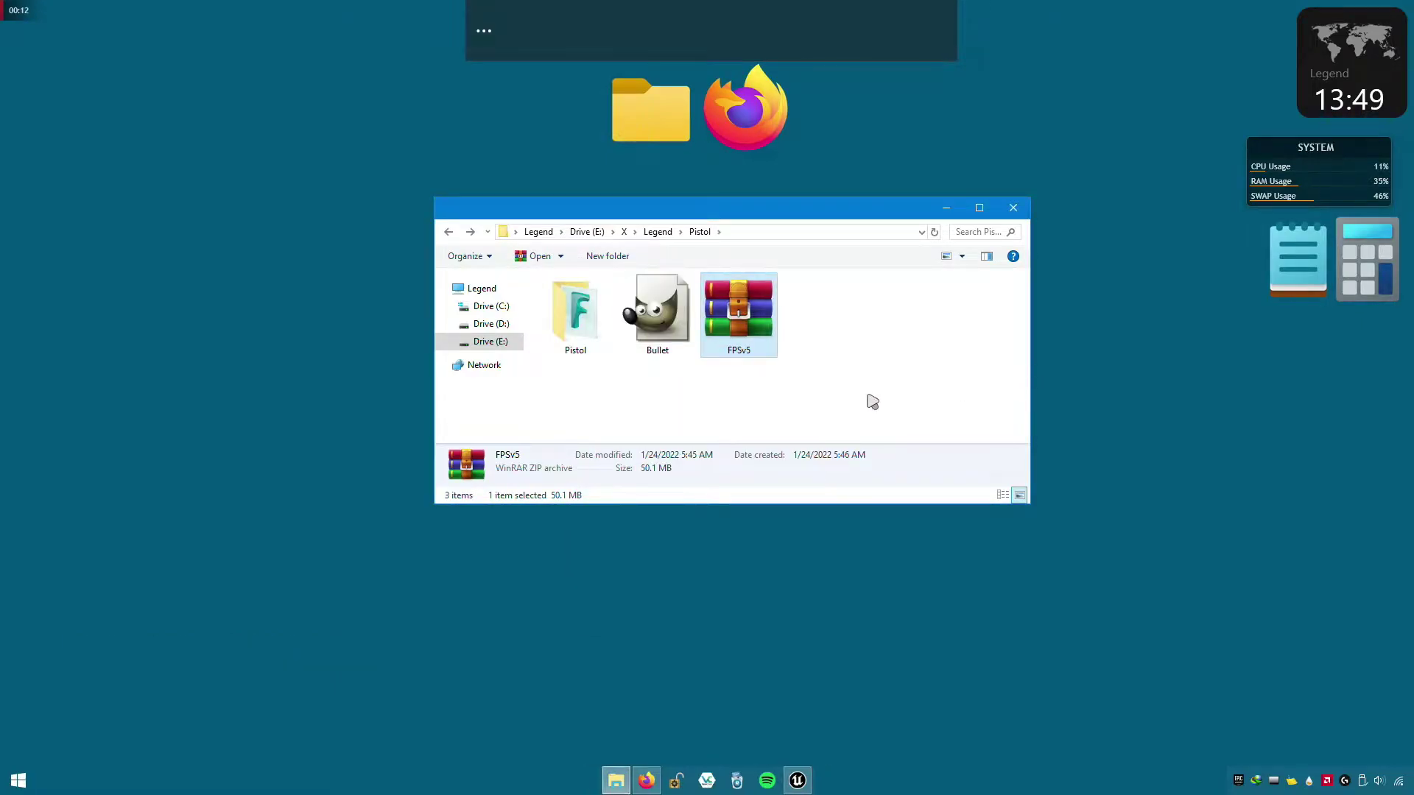
pyautogui.click(670, 397)
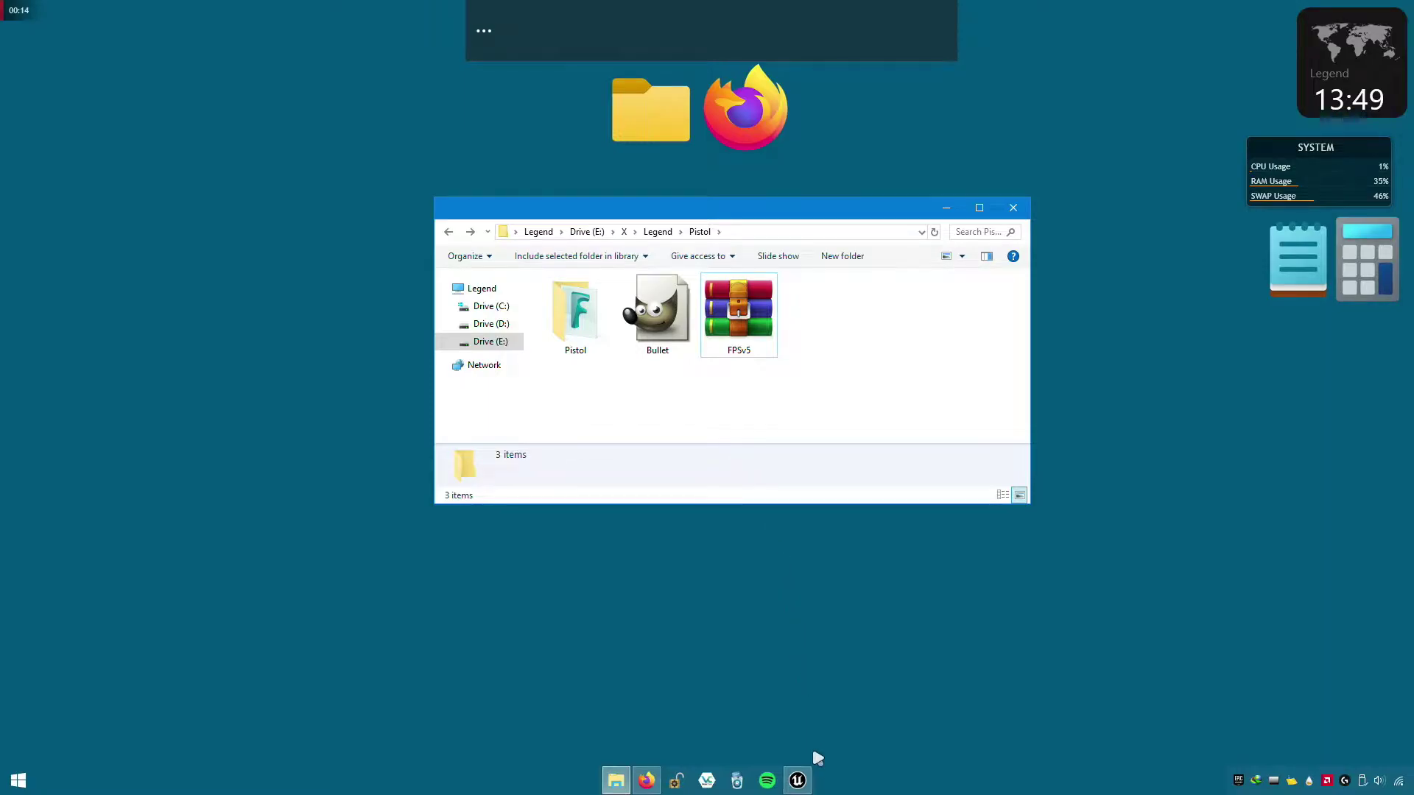
pyautogui.click(804, 784)
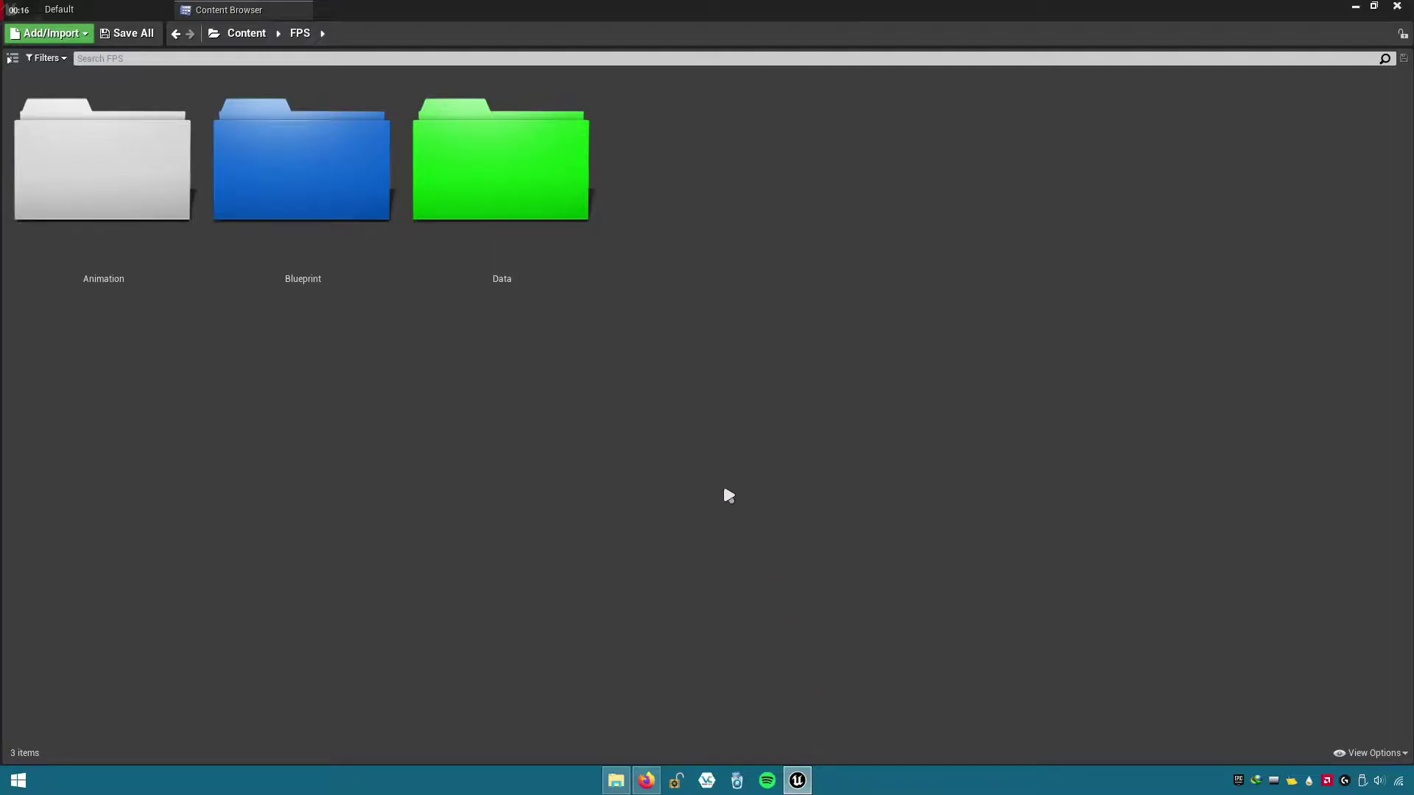
# - Create and open a new Pistol folder under FPS/Blueprint/Weapon in the Content Browser
pyautogui.doubleClick(316, 211)
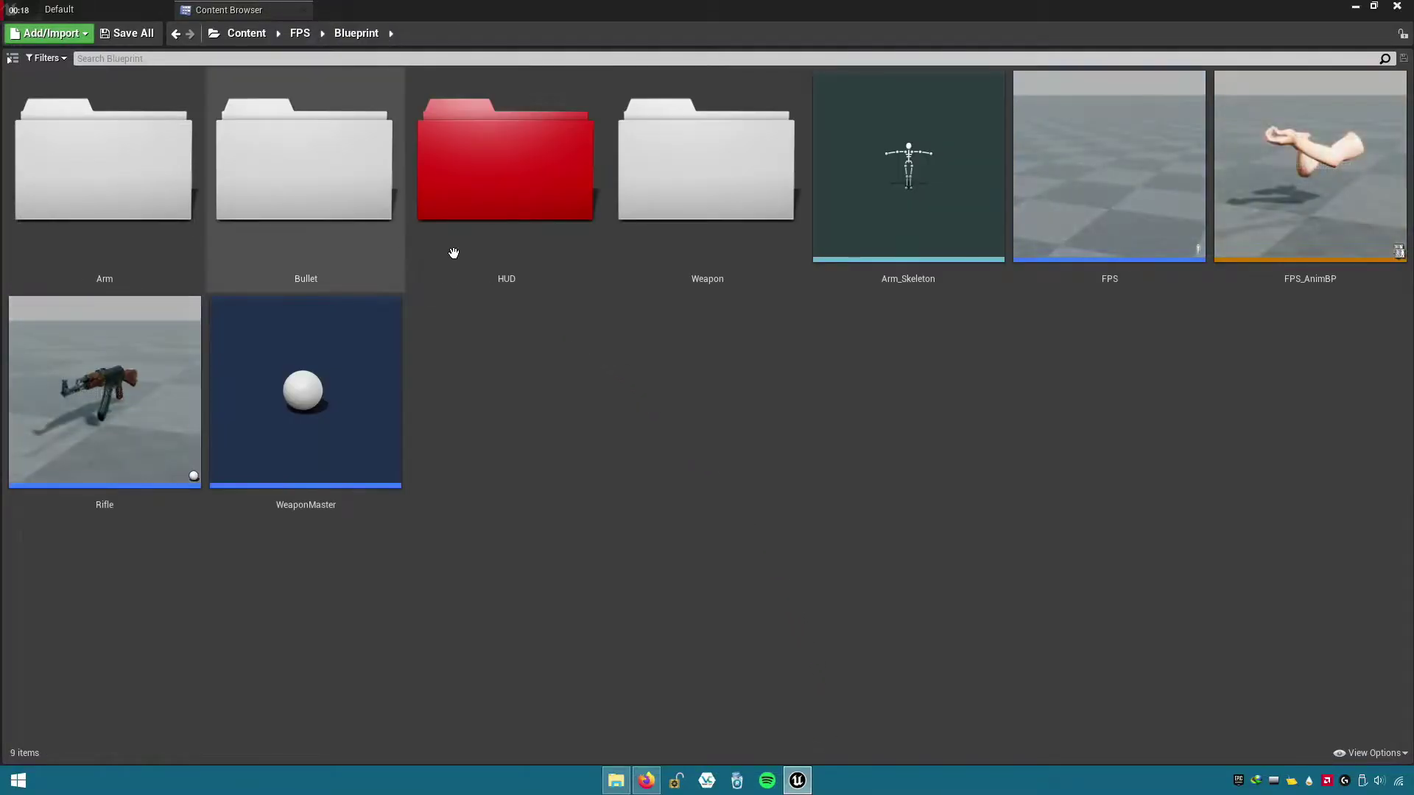
pyautogui.doubleClick(735, 268)
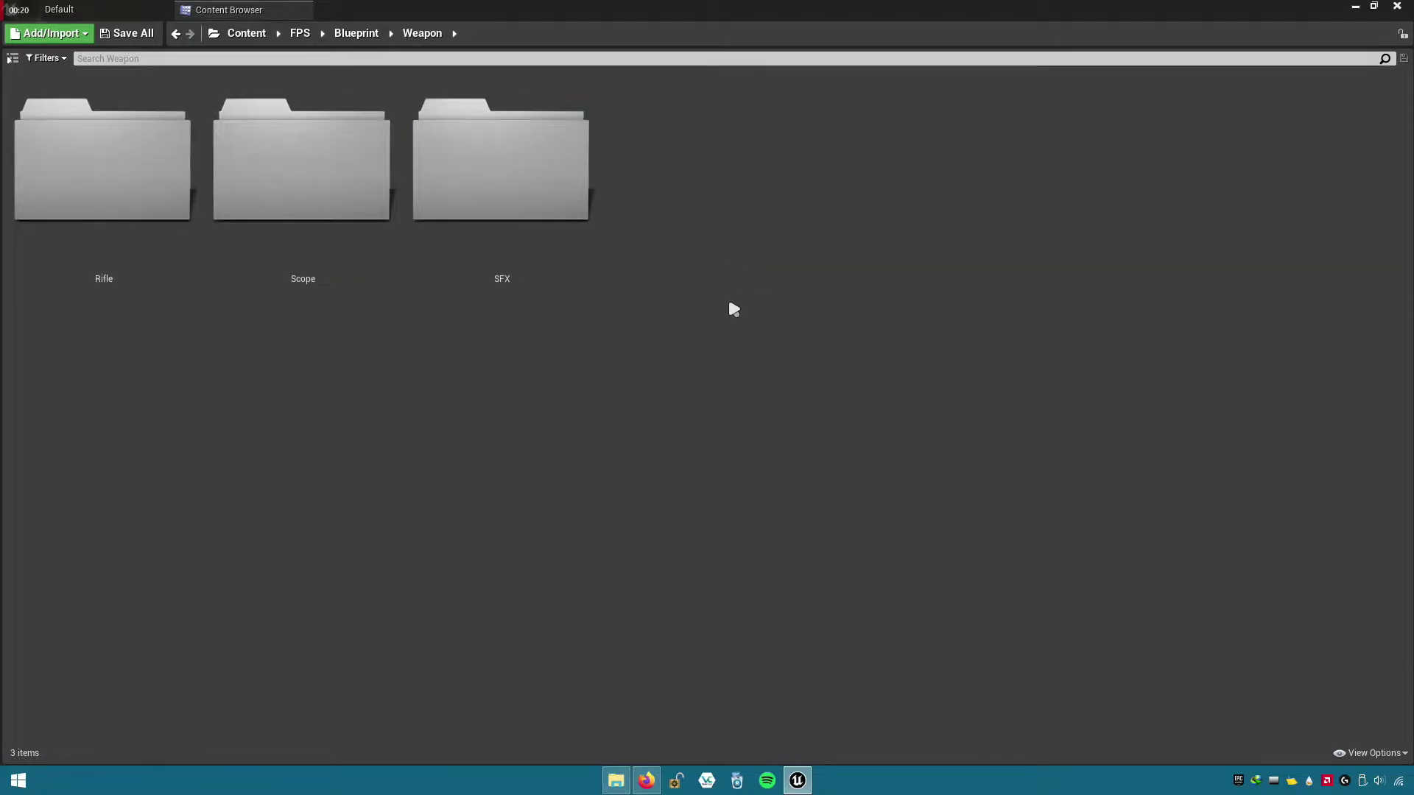
pyautogui.rightClick(729, 302)
pyautogui.click(798, 318)
pyautogui.write('Pistol')
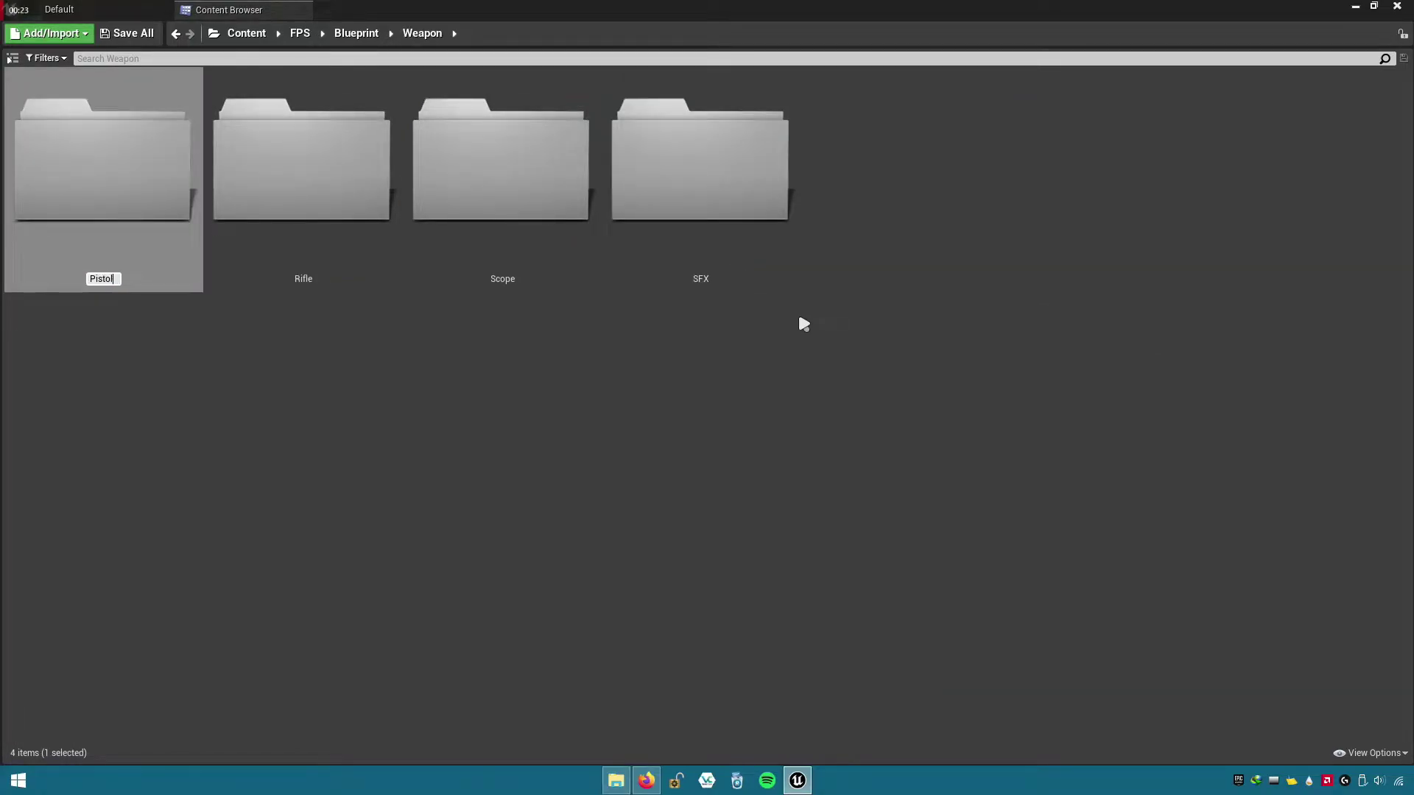
pyautogui.press('Return')
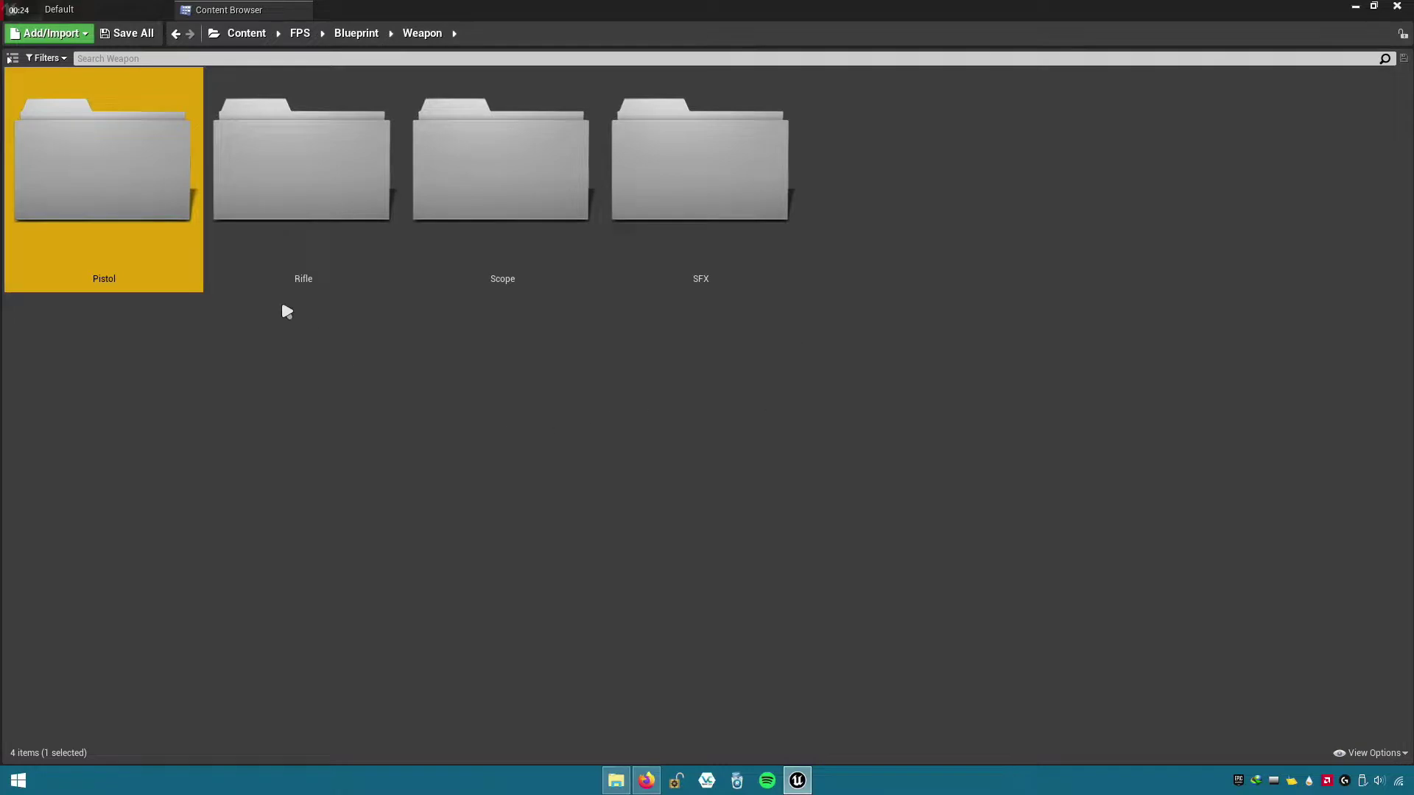
pyautogui.doubleClick(113, 173)
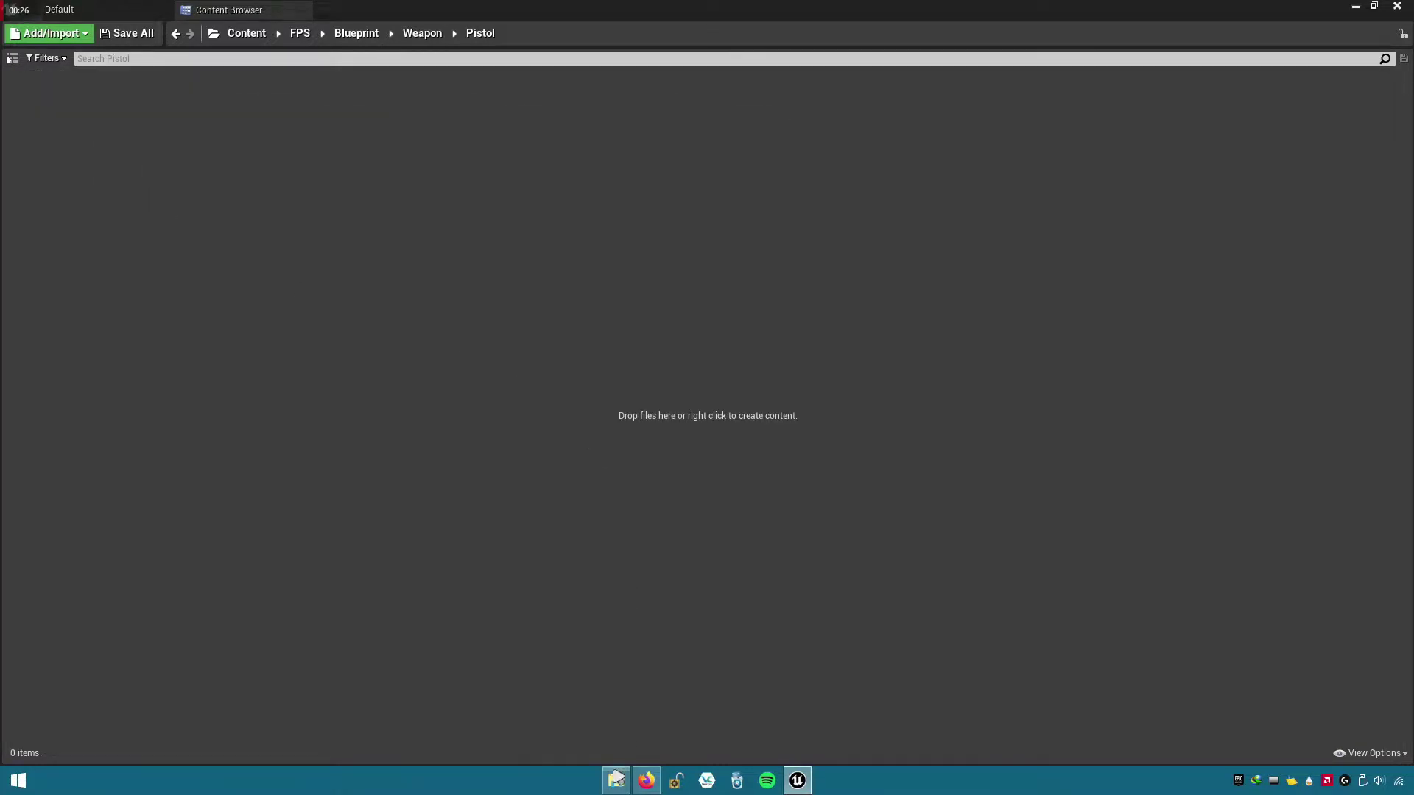
# - Delete the FPSv5 archive and open the extracted Pistol folder in large-icon view
pyautogui.click(617, 779)
pyautogui.rightClick(751, 354)
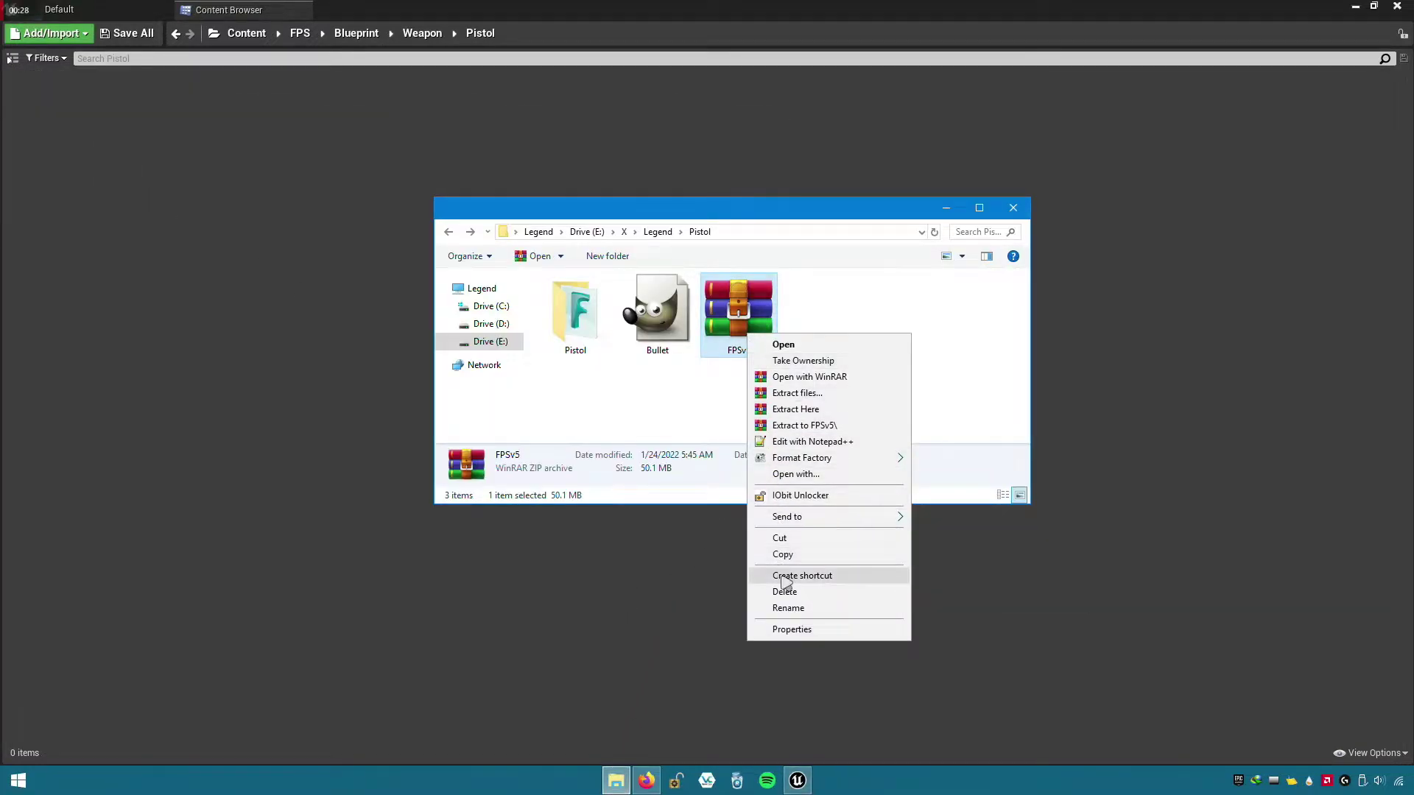
pyautogui.click(784, 594)
pyautogui.click(766, 451)
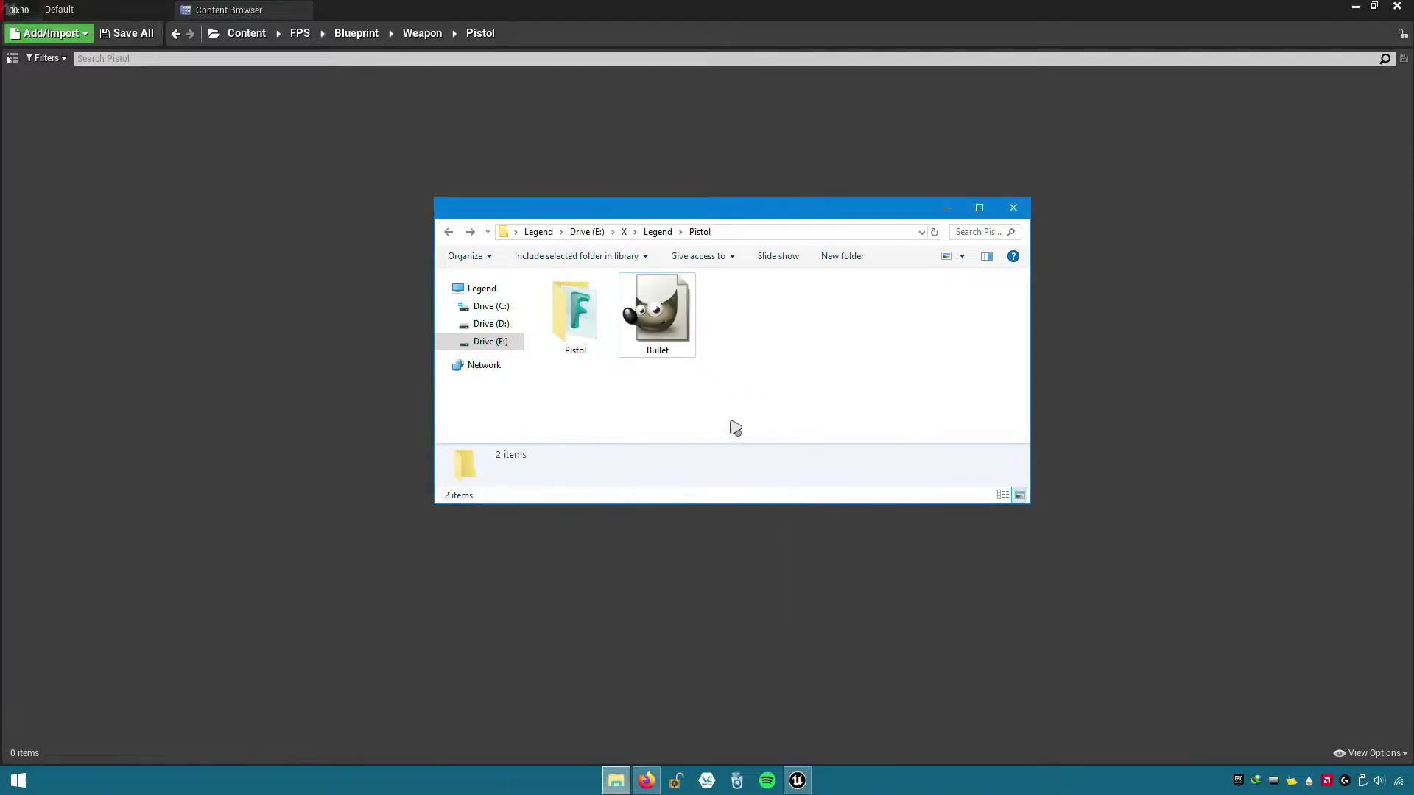
pyautogui.click(589, 363)
pyautogui.doubleClick(575, 327)
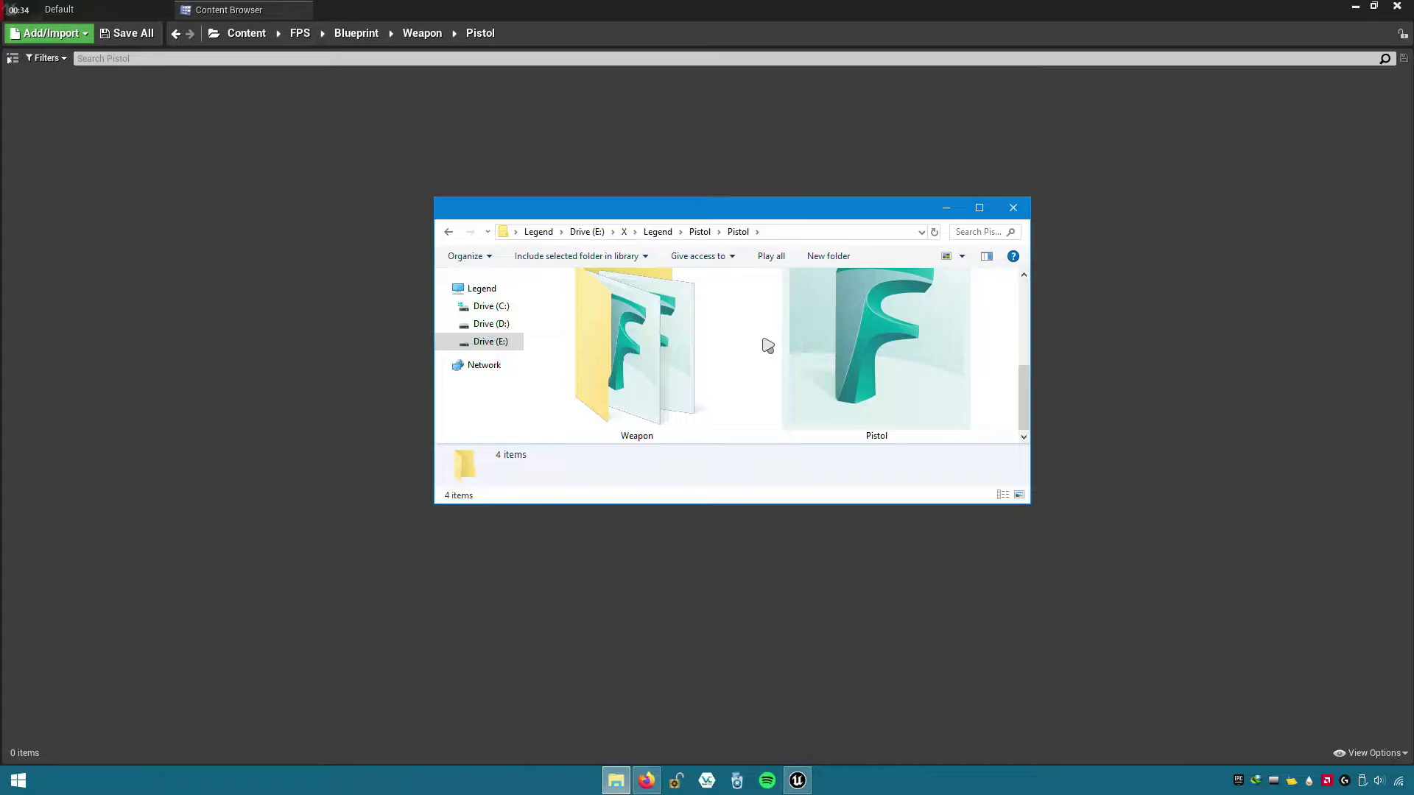
pyautogui.rightClick(766, 328)
pyautogui.moveTo(903, 362)
pyautogui.click(1009, 378)
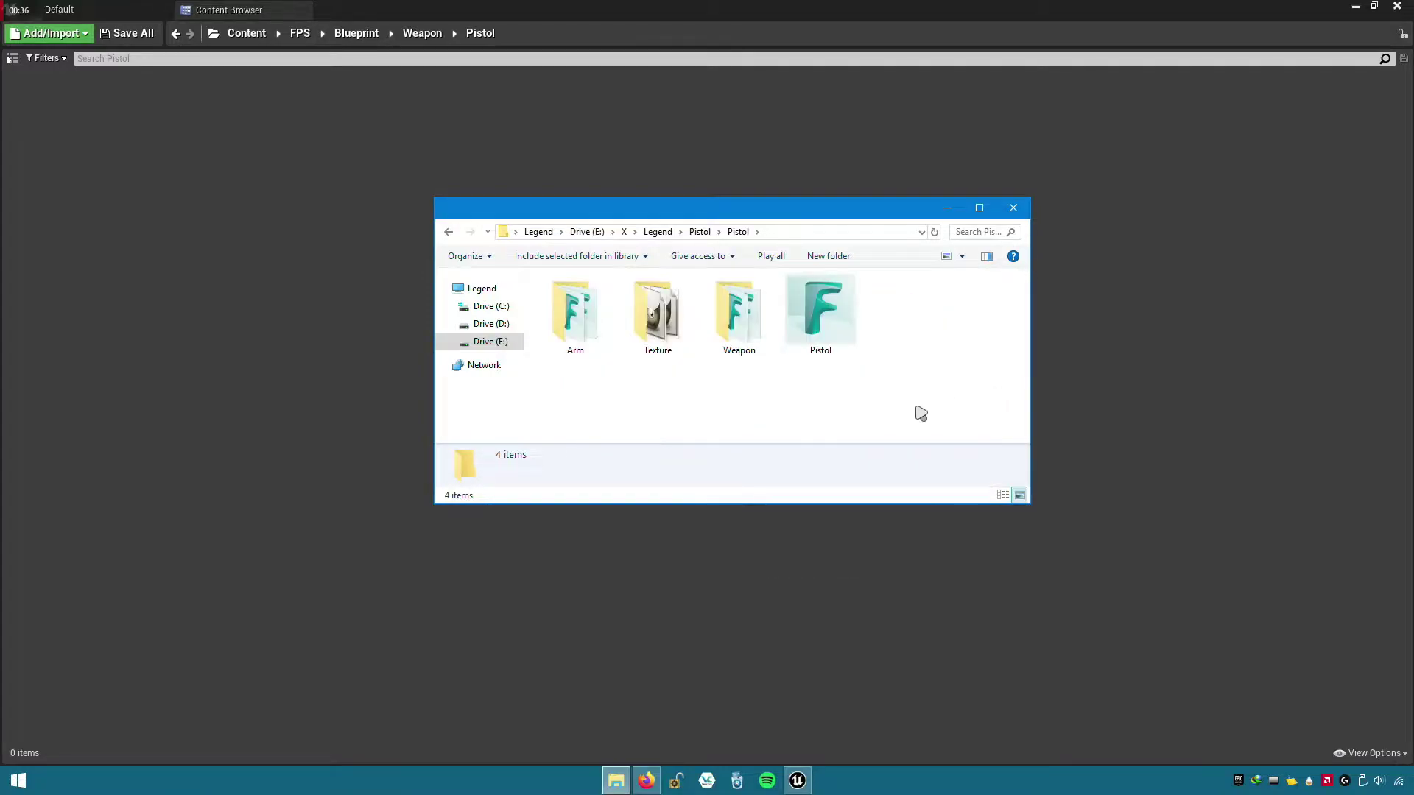
# - Import Pistol.fbx into the Pistol content folder with Import All
pyautogui.click(834, 368)
pyautogui.moveTo(834, 368); pyautogui.dragTo(1048, 350)
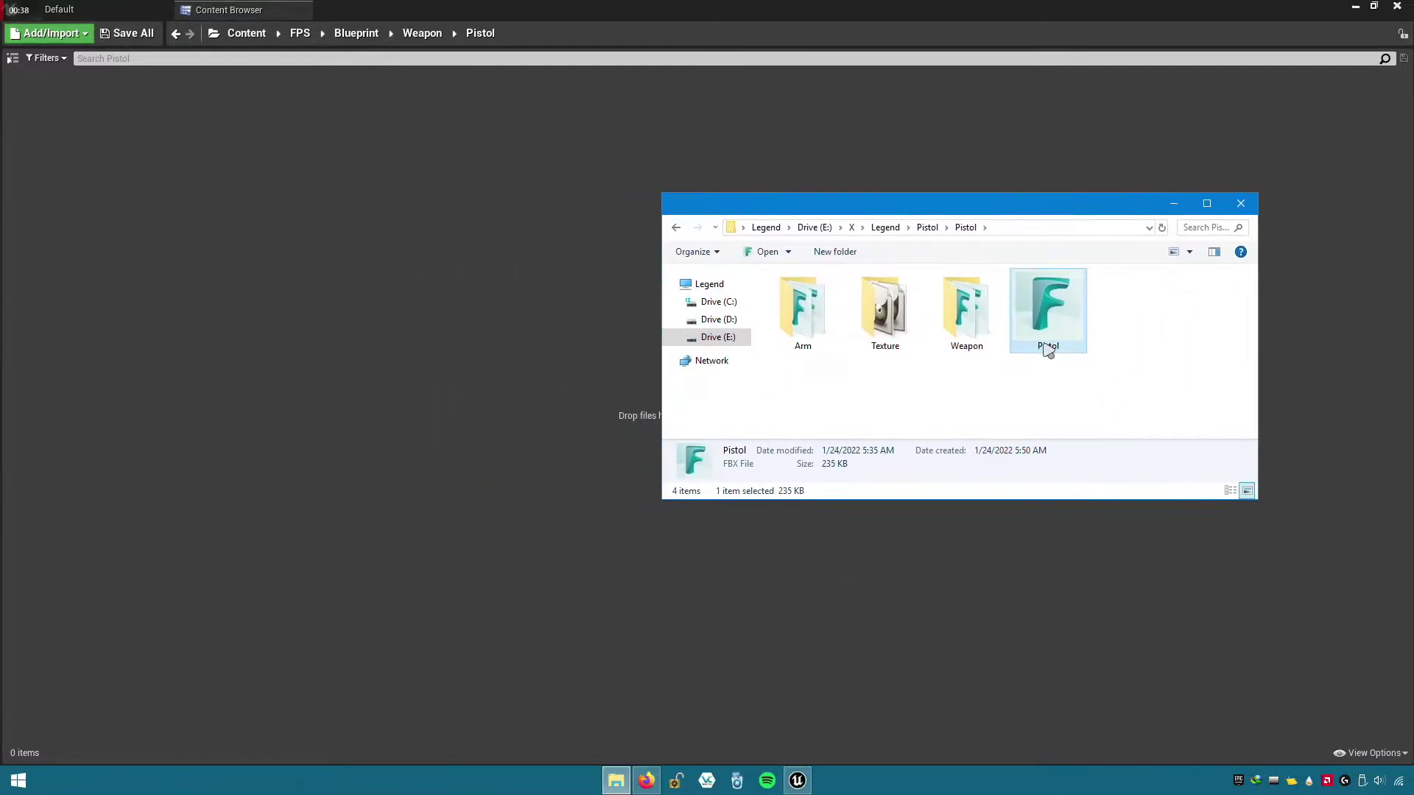
pyautogui.moveTo(359, 376); pyautogui.dragTo(361, 377)
pyautogui.click(615, 687)
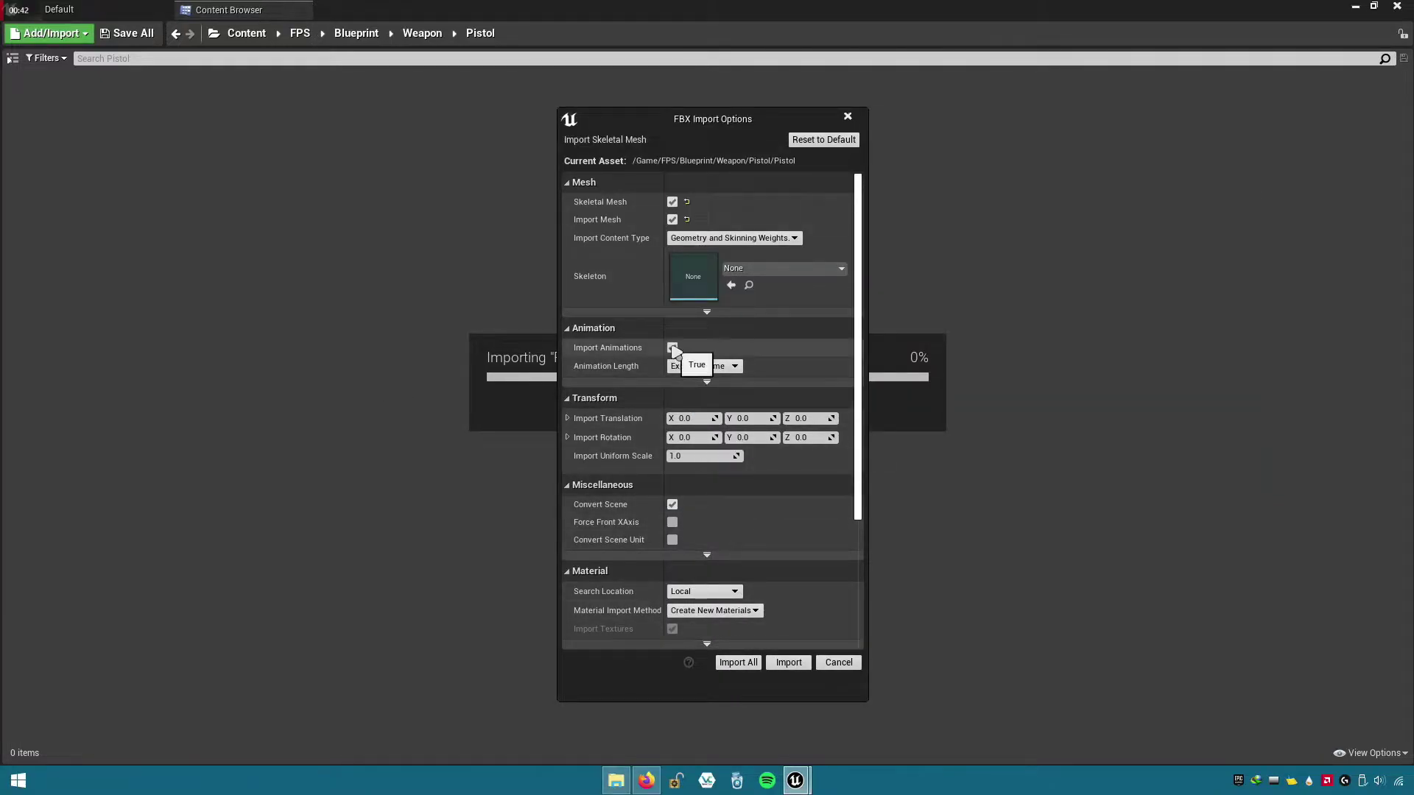
pyautogui.click(738, 662)
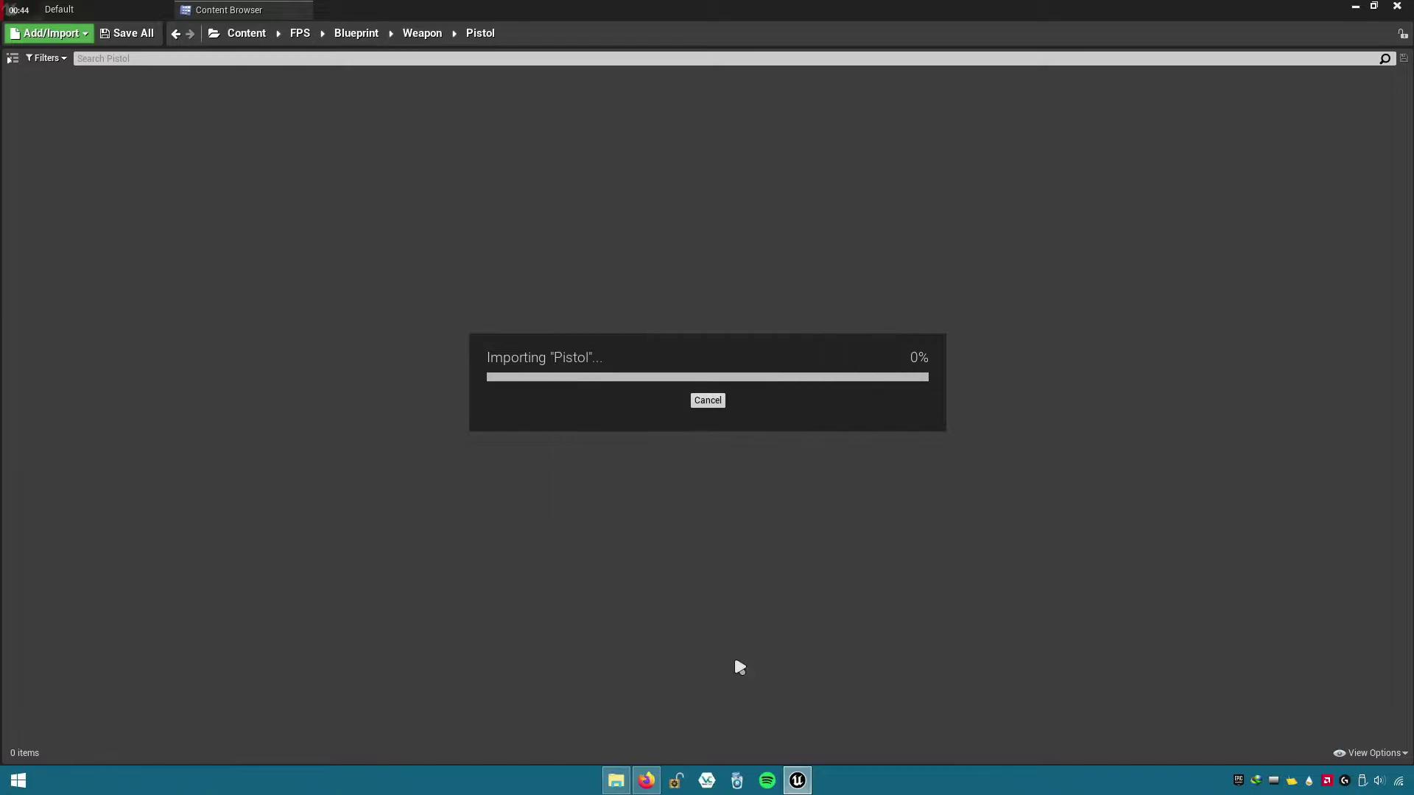
# - Import the five PISTOL texture files from the Texture folder into the Pistol folder
pyautogui.click(1147, 148)
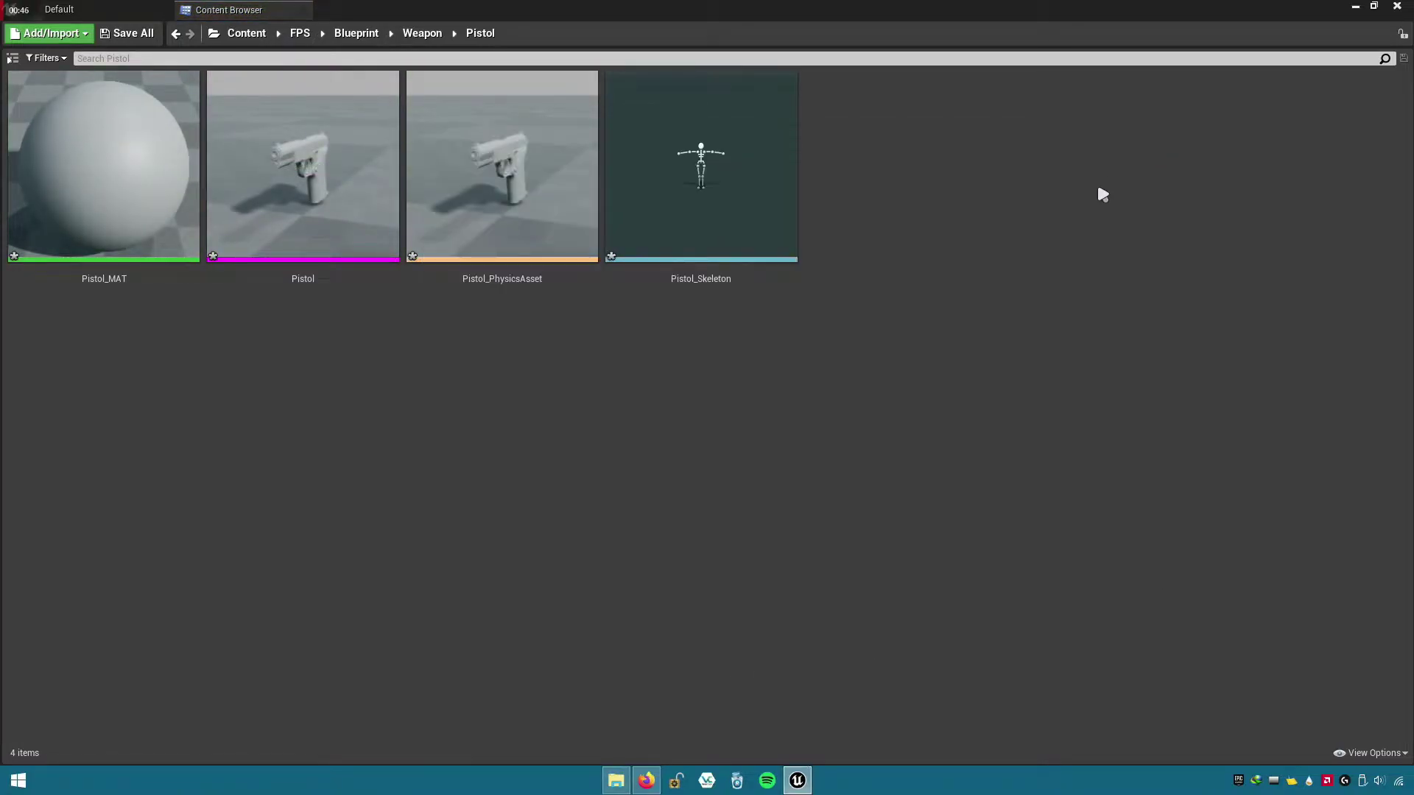
pyautogui.click(617, 780)
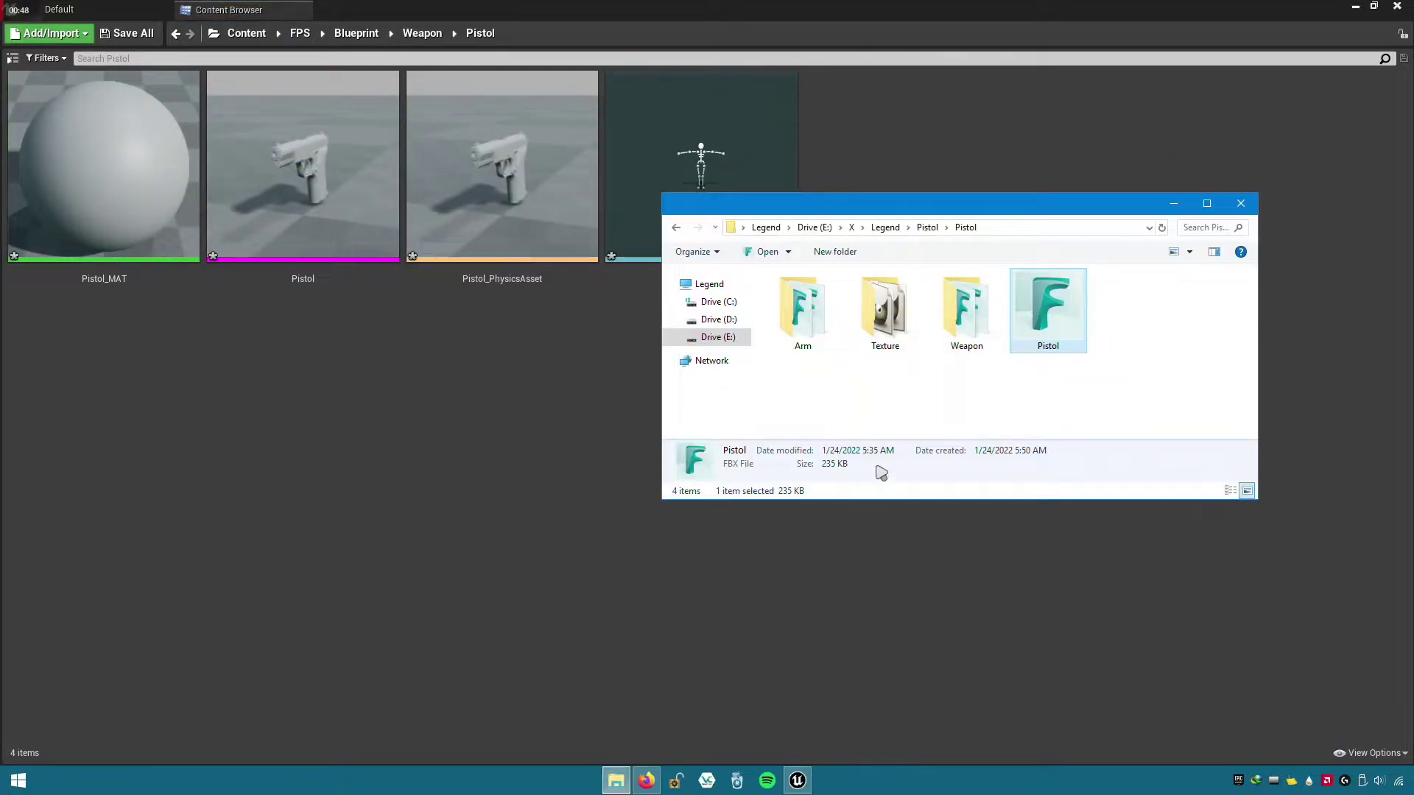
pyautogui.doubleClick(883, 346)
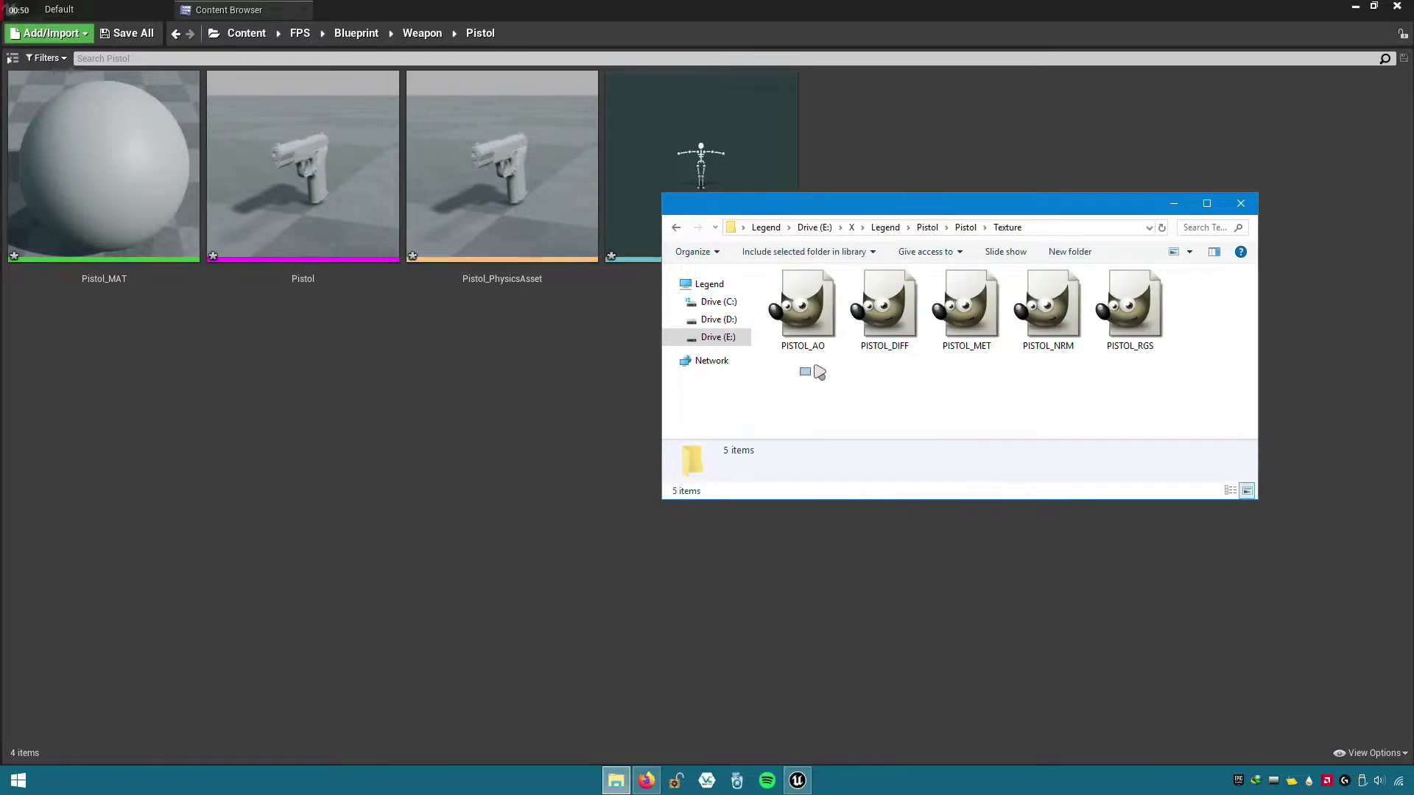
pyautogui.moveTo(819, 371); pyautogui.dragTo(1178, 273)
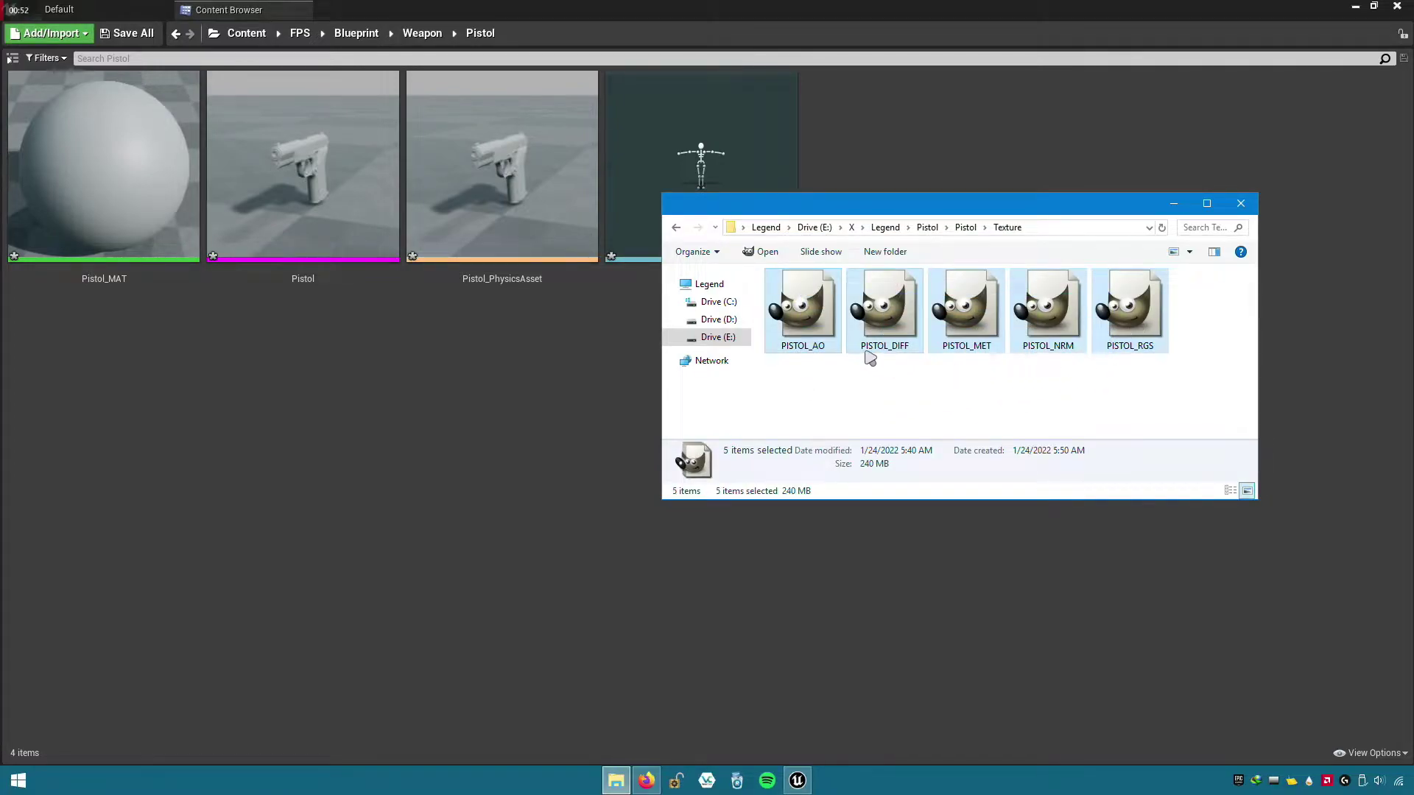
pyautogui.moveTo(327, 368); pyautogui.dragTo(326, 370)
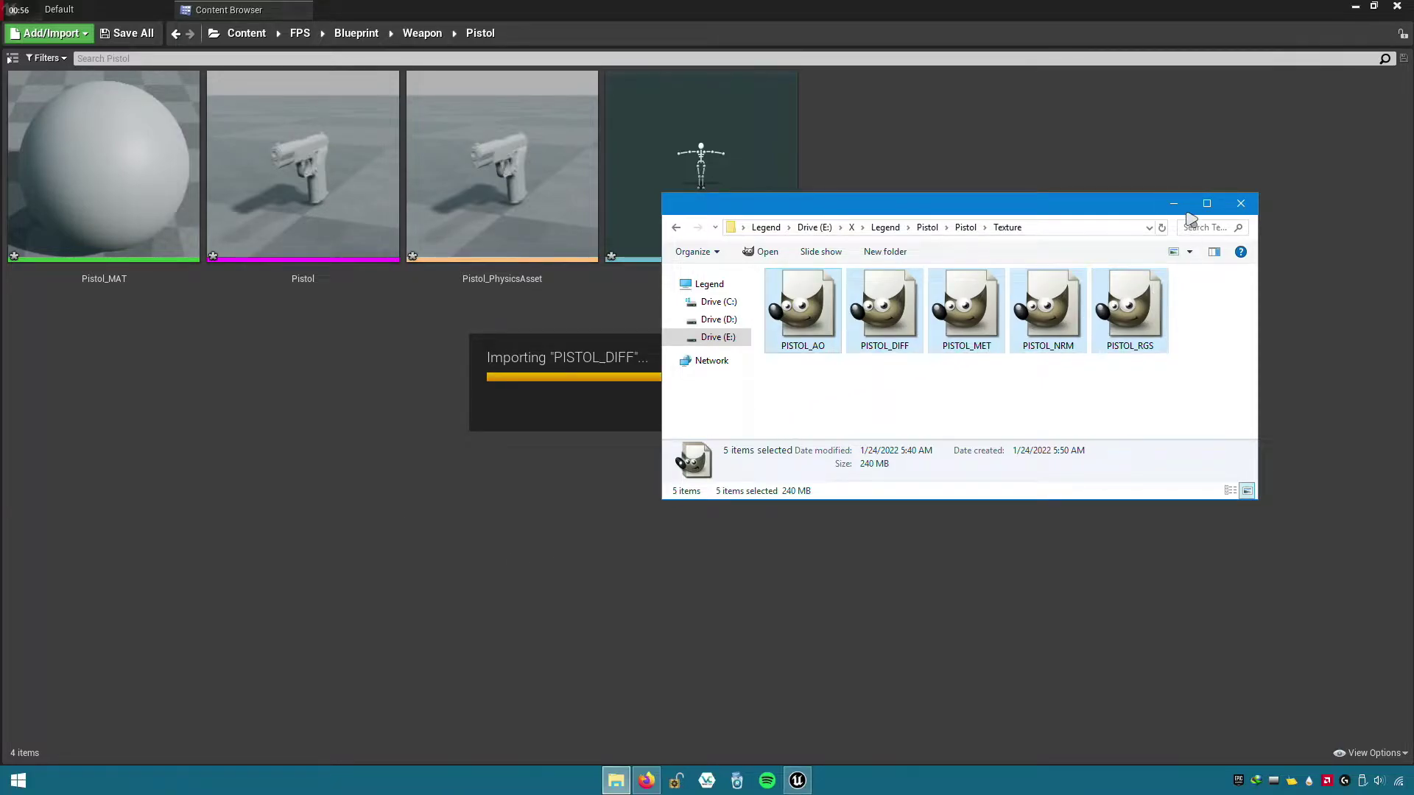
pyautogui.moveTo(1127, 208); pyautogui.dragTo(1145, 272)
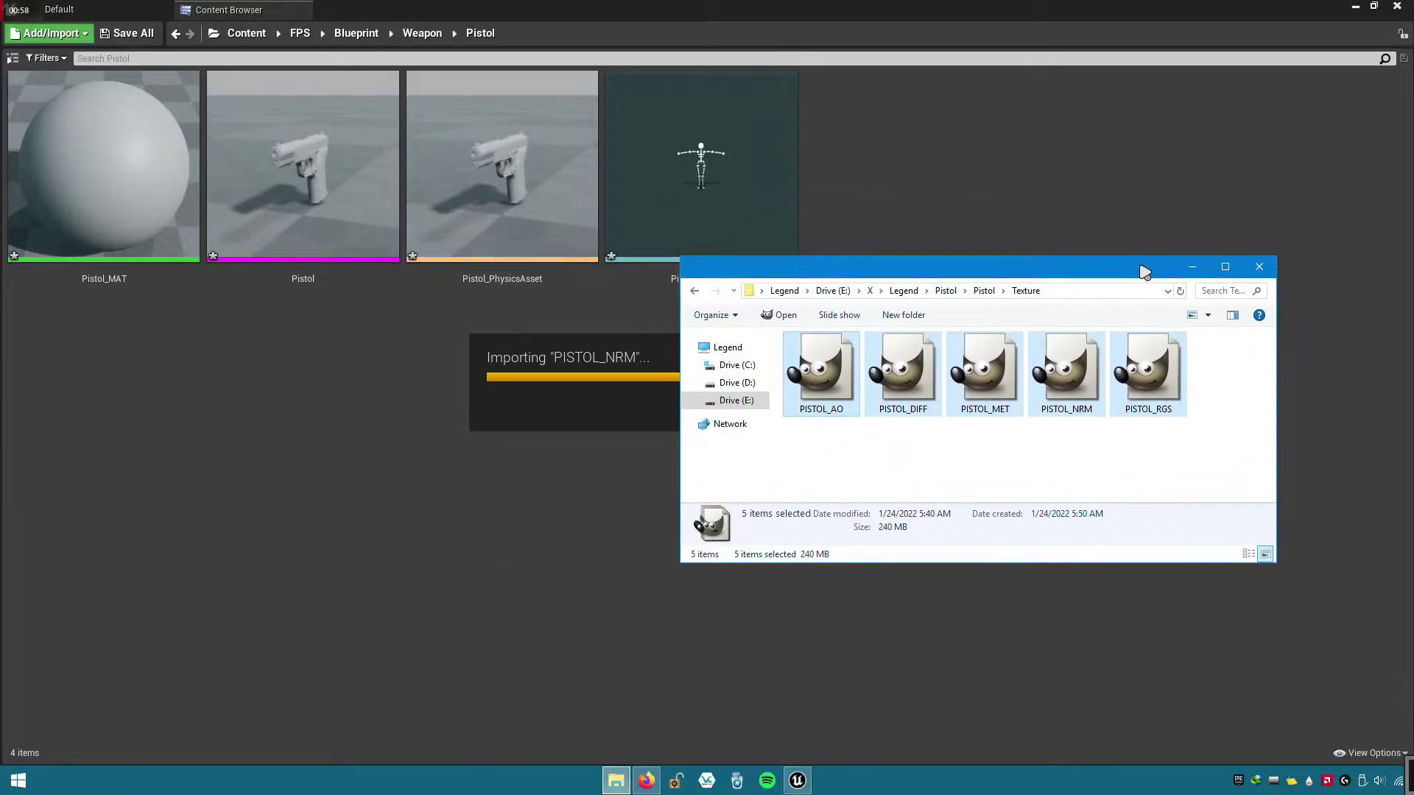
pyautogui.click(582, 397)
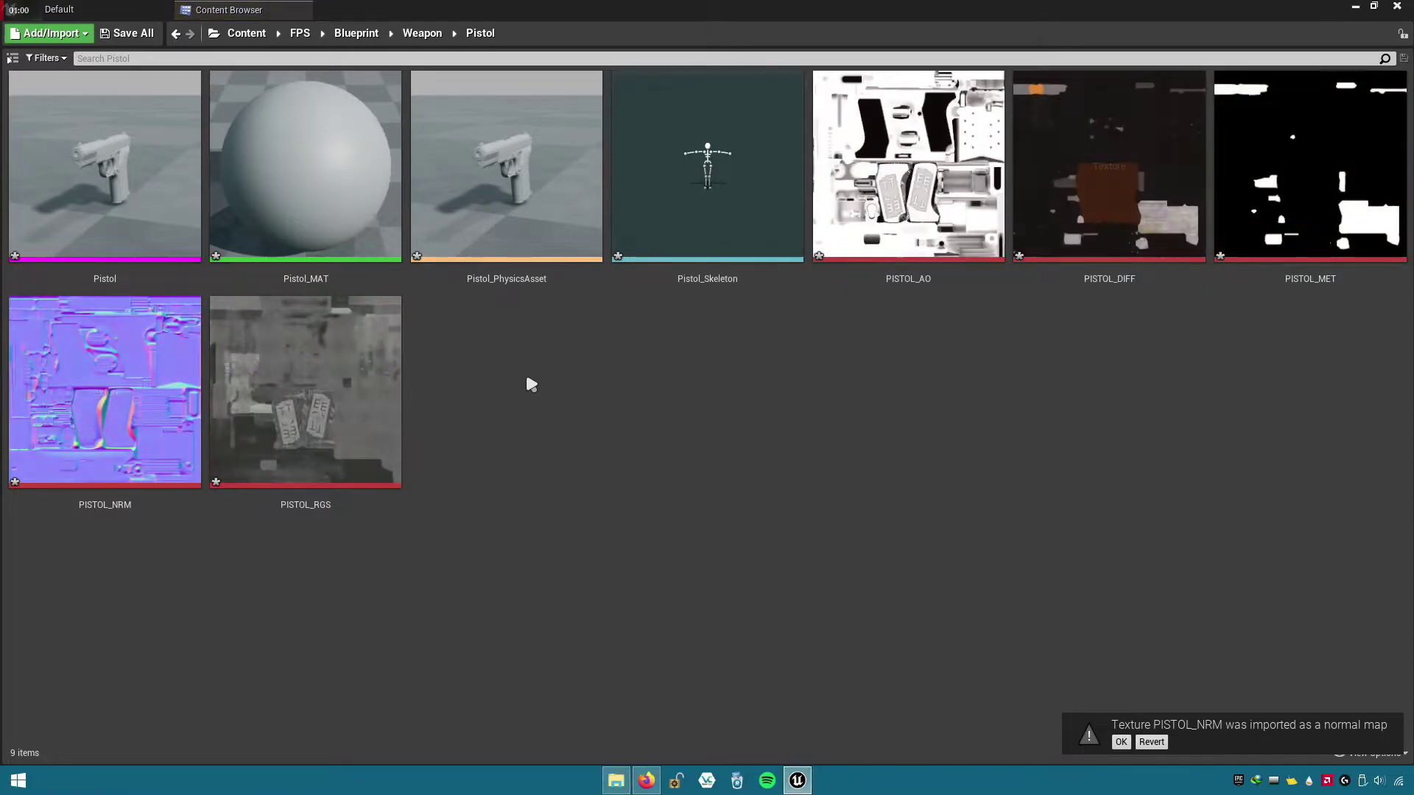
# - Create a Material folder and move the five textures and Pistol_MAT into it
pyautogui.rightClick(480, 356)
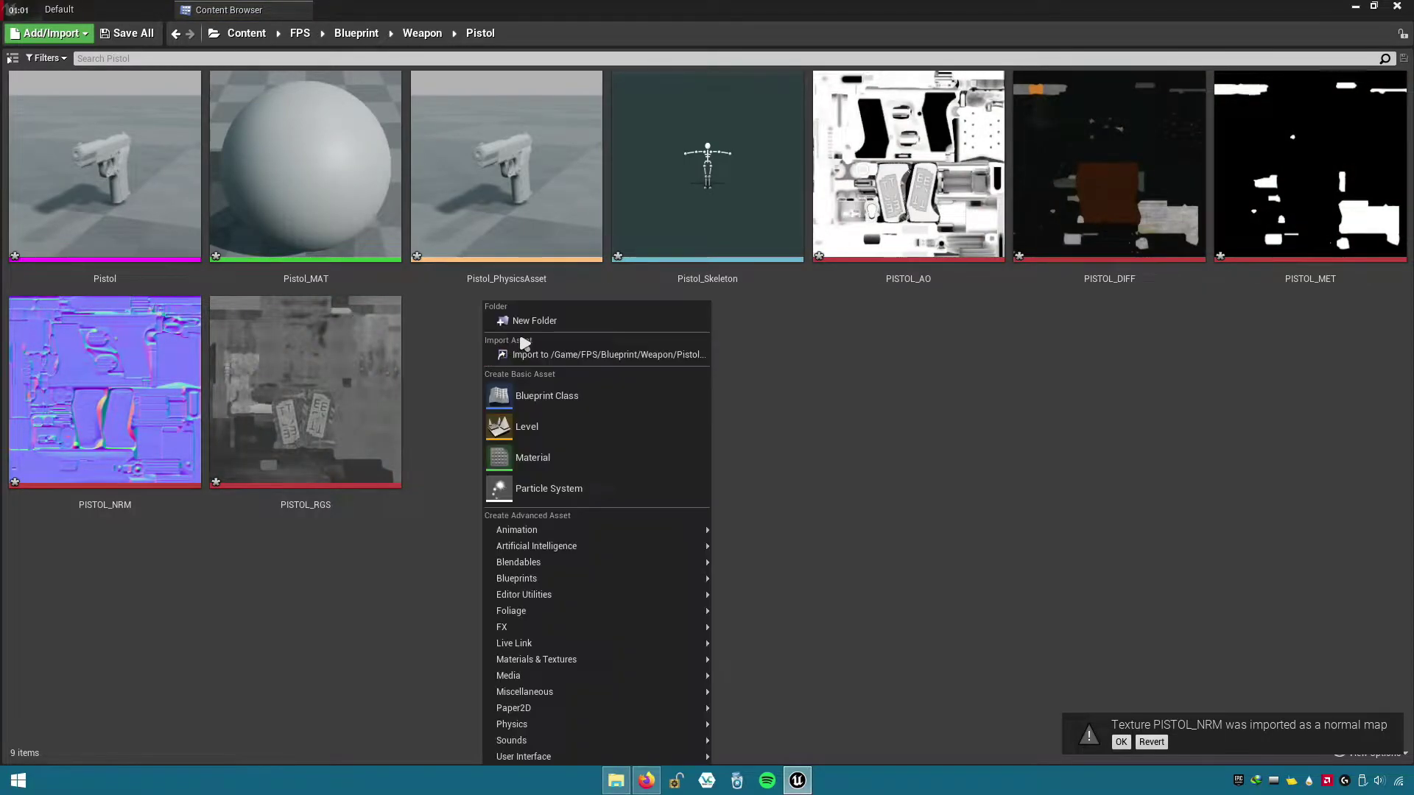
pyautogui.click(547, 322)
pyautogui.write('Material')
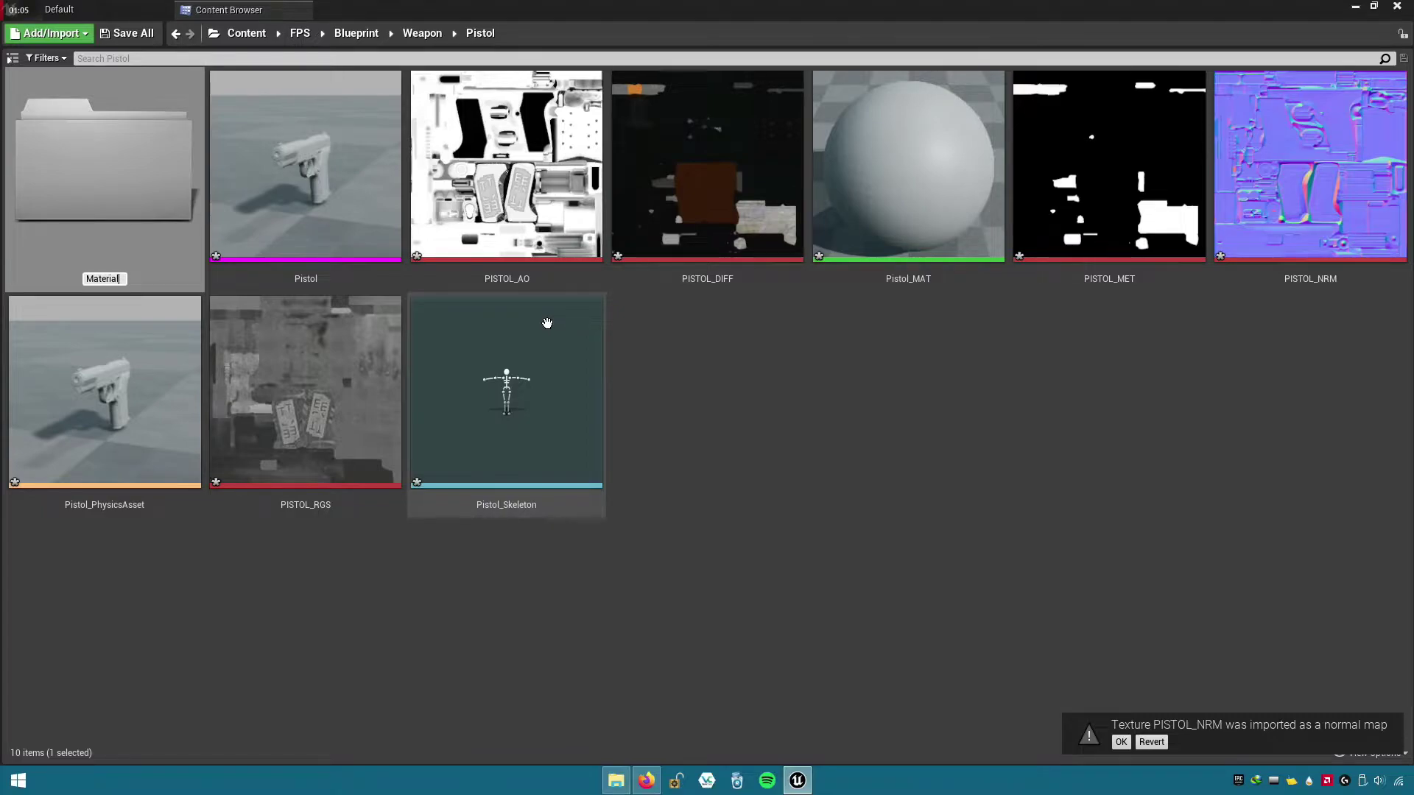
pyautogui.press('Return')
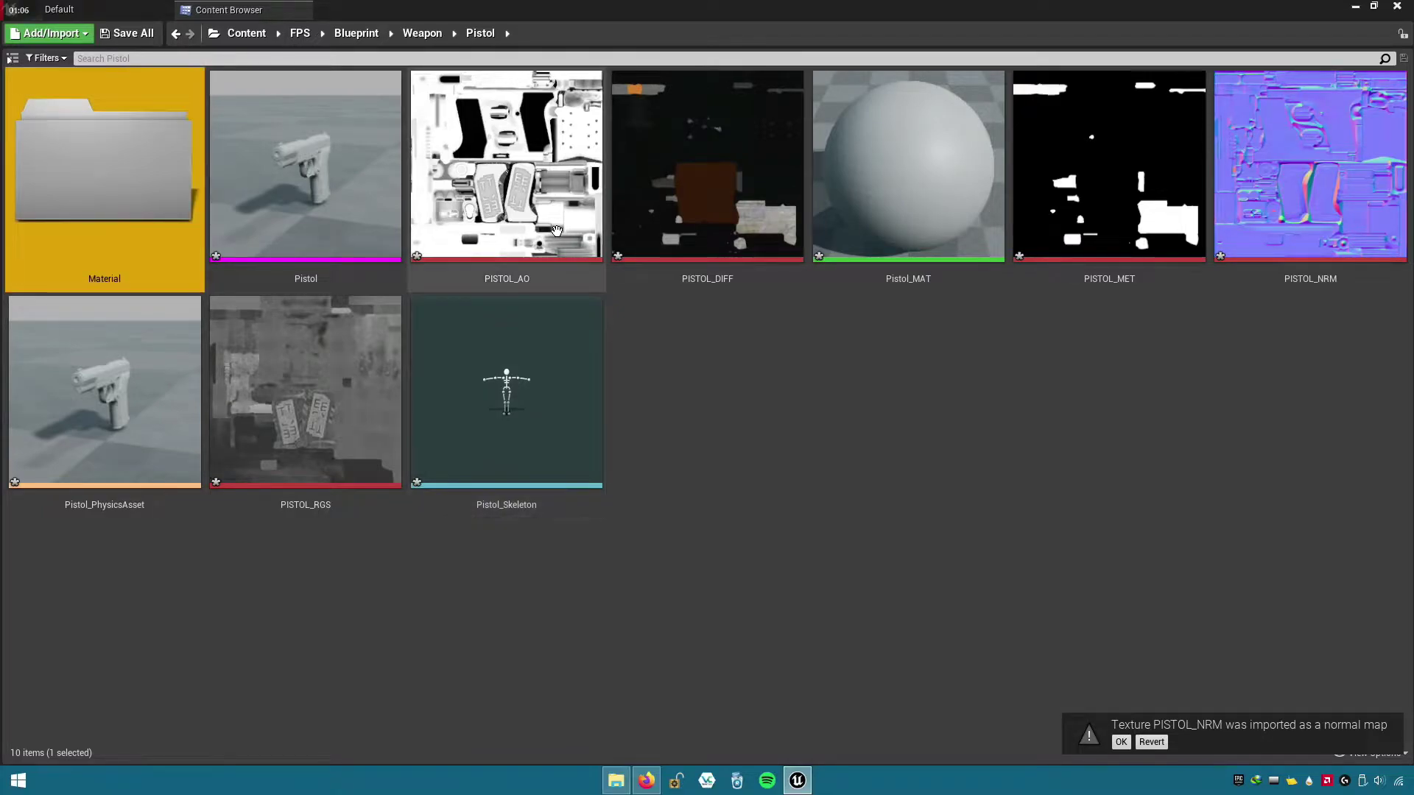
pyautogui.click(507, 272)
pyautogui.keyDown('shift'); pyautogui.click(1310, 278); pyautogui.keyUp('shift')
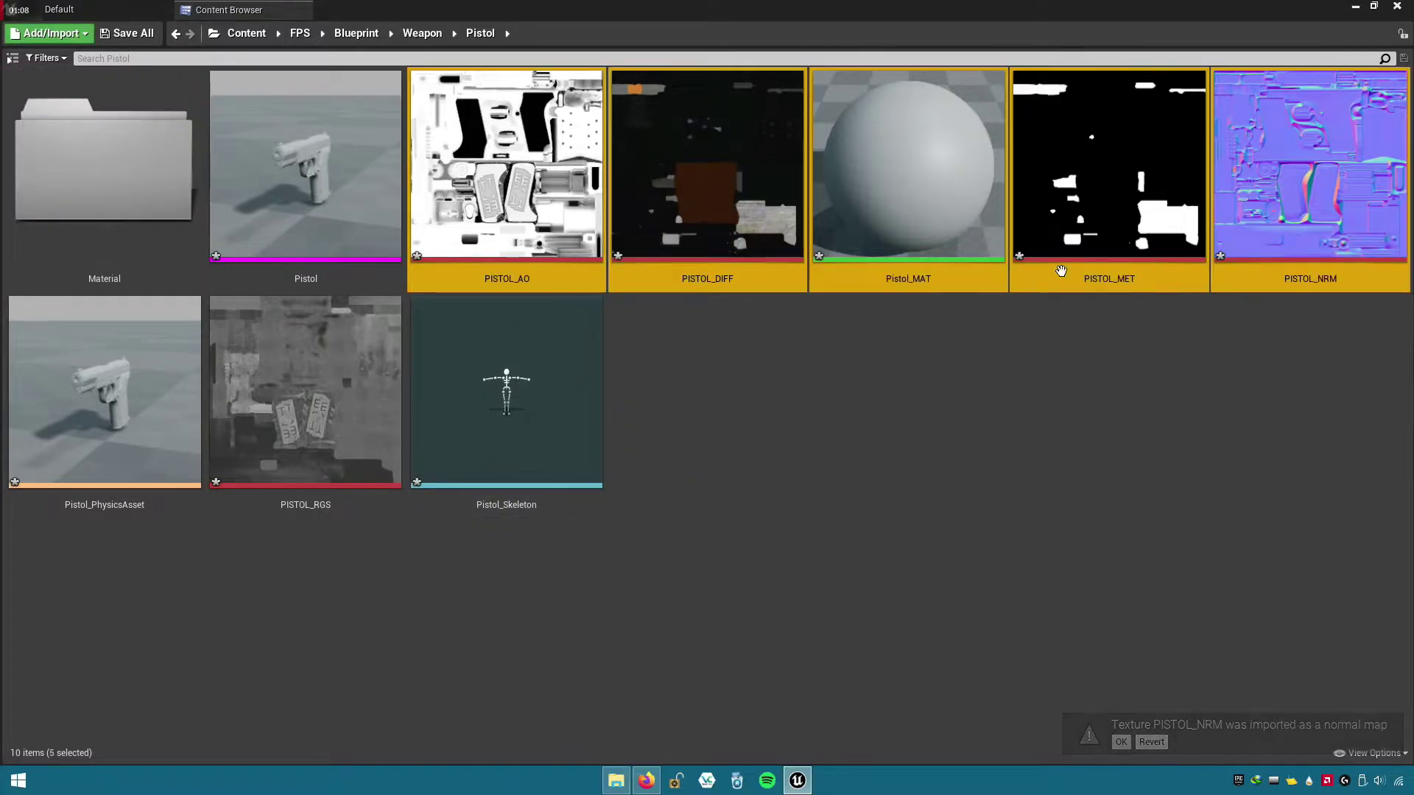
pyautogui.keyDown('ctrl'); pyautogui.click(284, 410); pyautogui.keyUp('ctrl')
pyautogui.moveTo(295, 398); pyautogui.dragTo(83, 186)
pyautogui.click(129, 206)
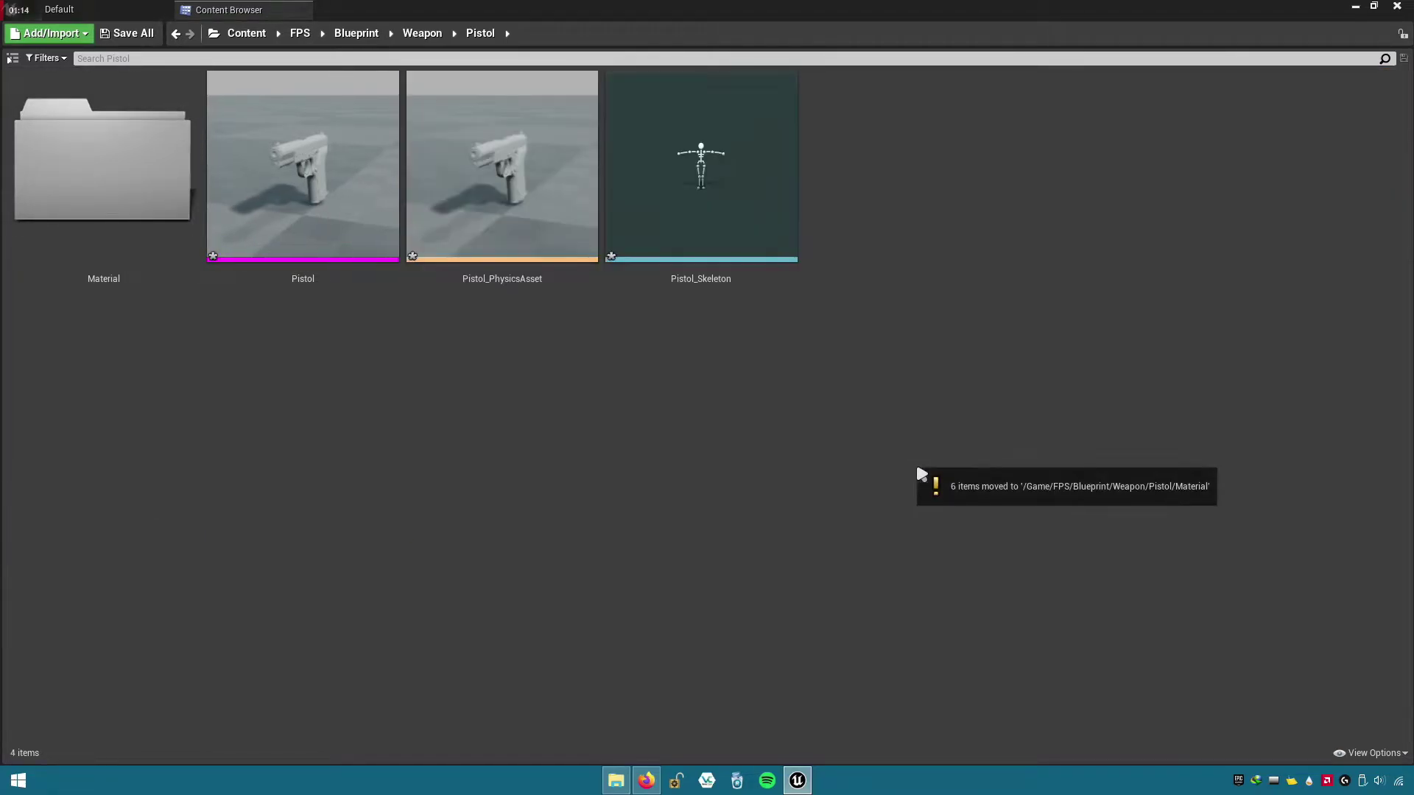
# - Save the selected Pistol assets and open Pistol_MAT from the Material folder
pyautogui.click(127, 33)
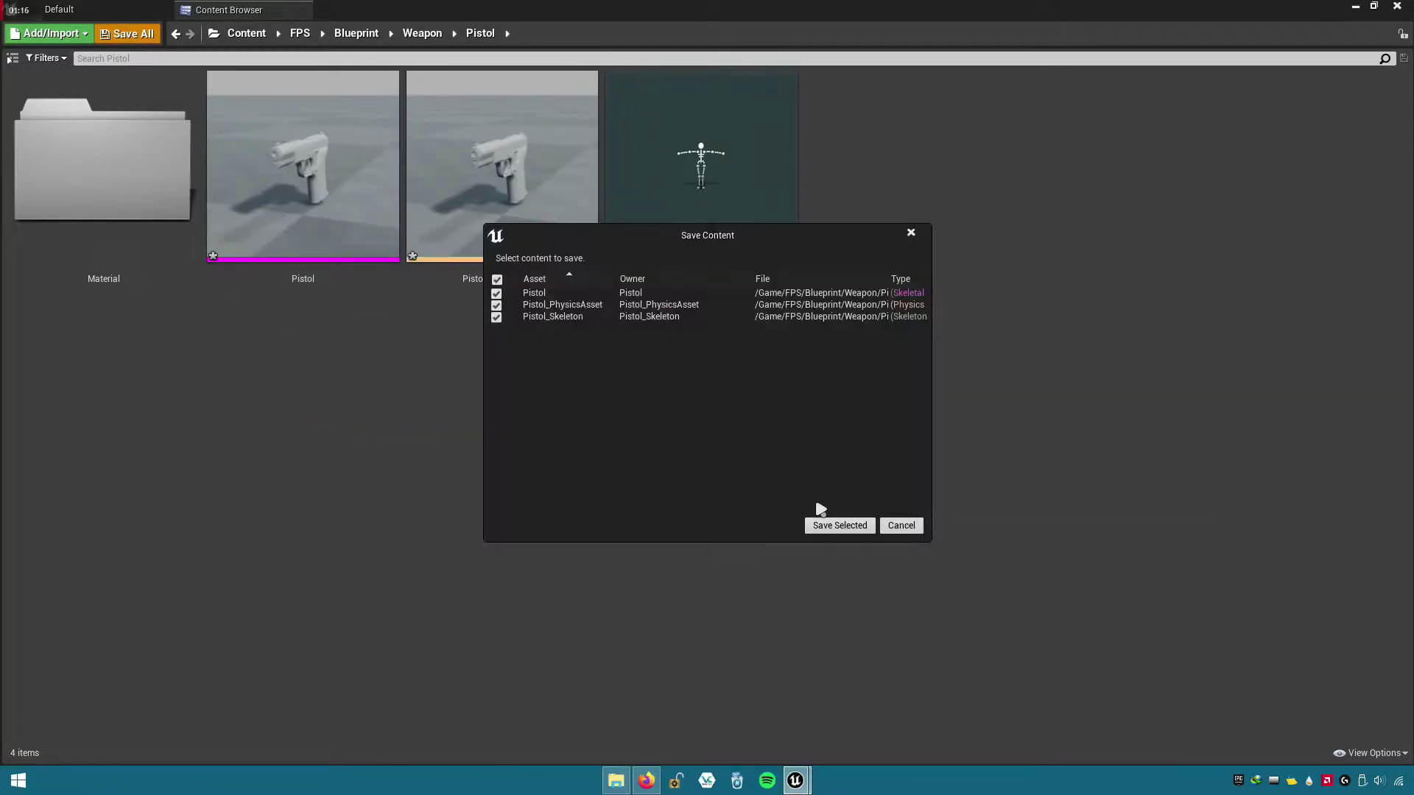
pyautogui.click(823, 516)
pyautogui.doubleClick(126, 220)
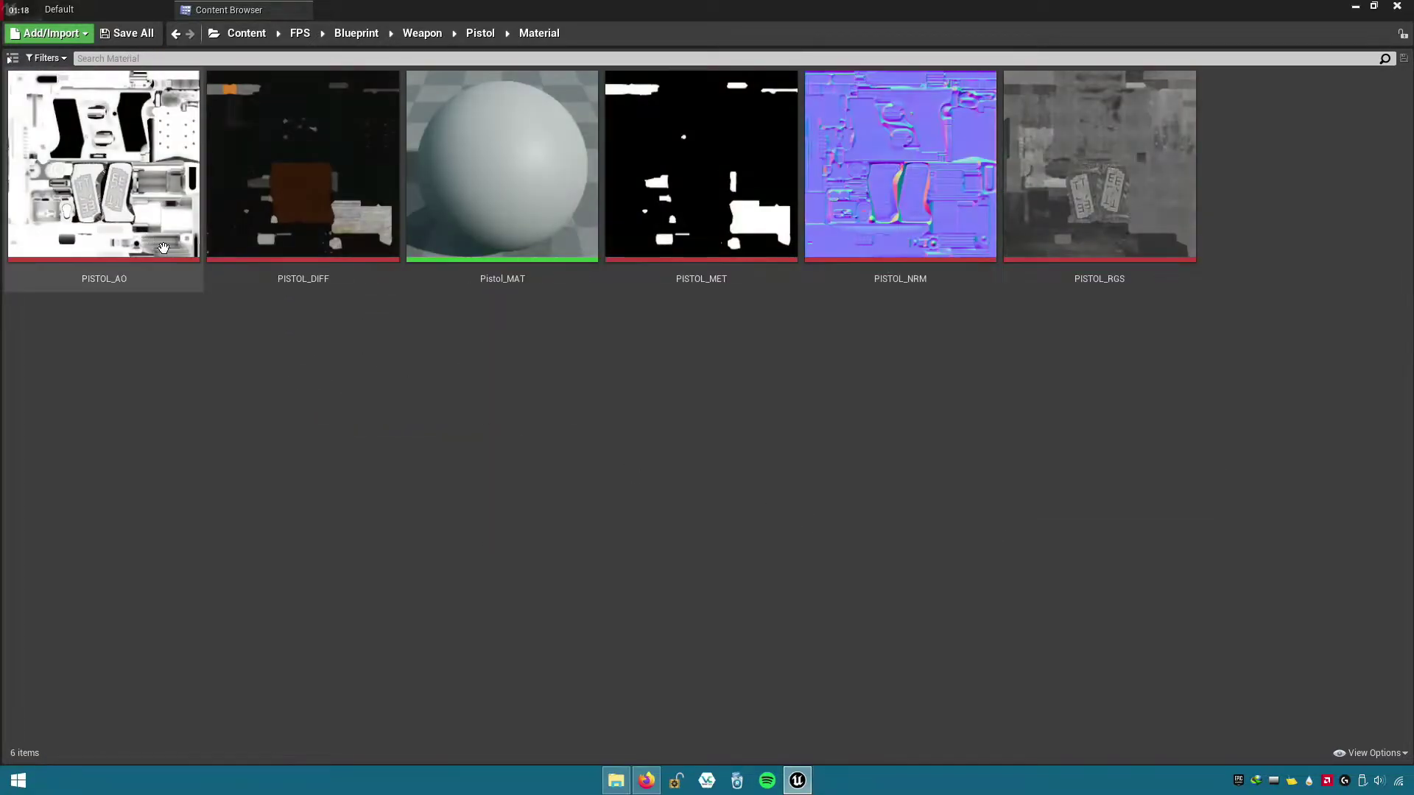
pyautogui.doubleClick(505, 279)
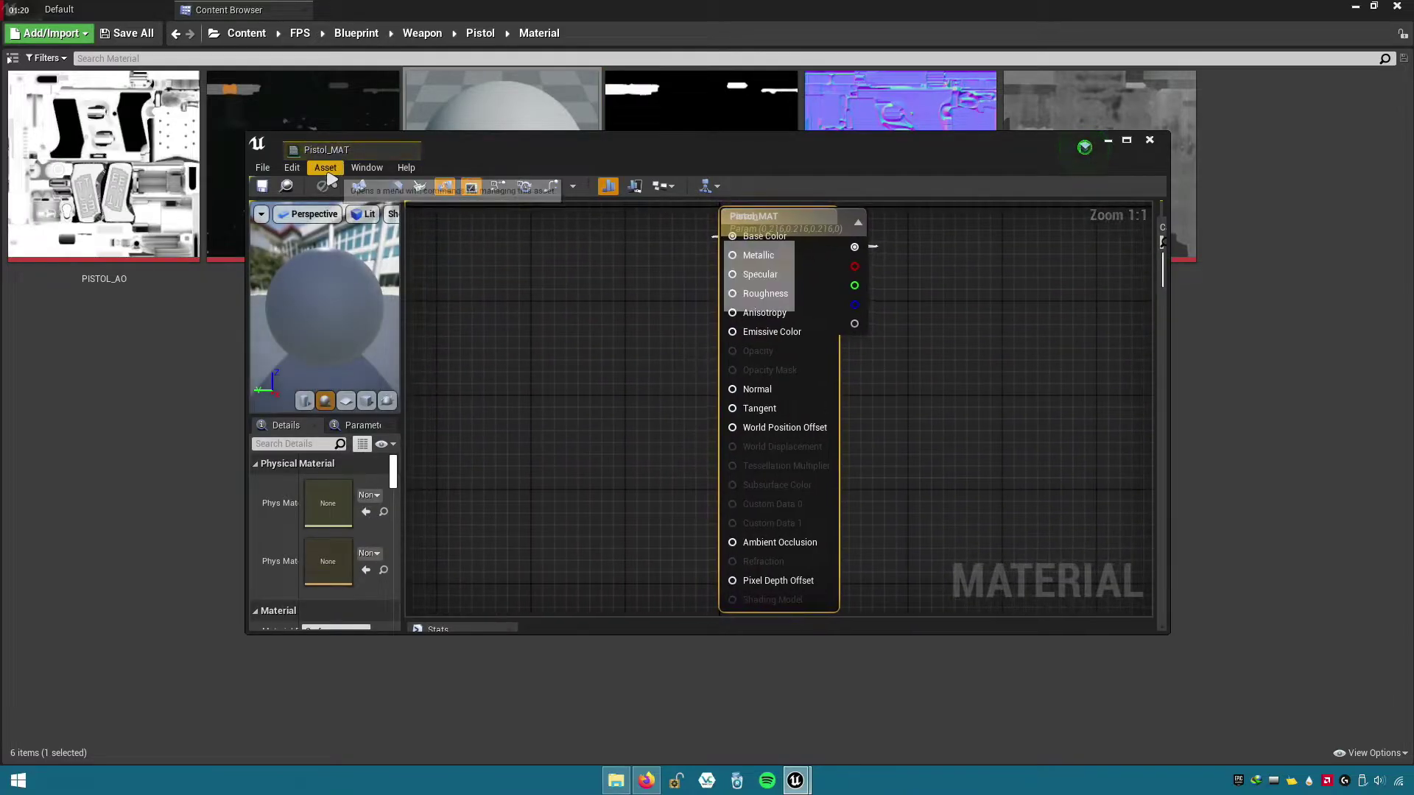
# - Dock the Pistol_MAT editor, delete its parameter node, and go back to the Content Browser
pyautogui.moveTo(324, 151); pyautogui.dragTo(391, 7)
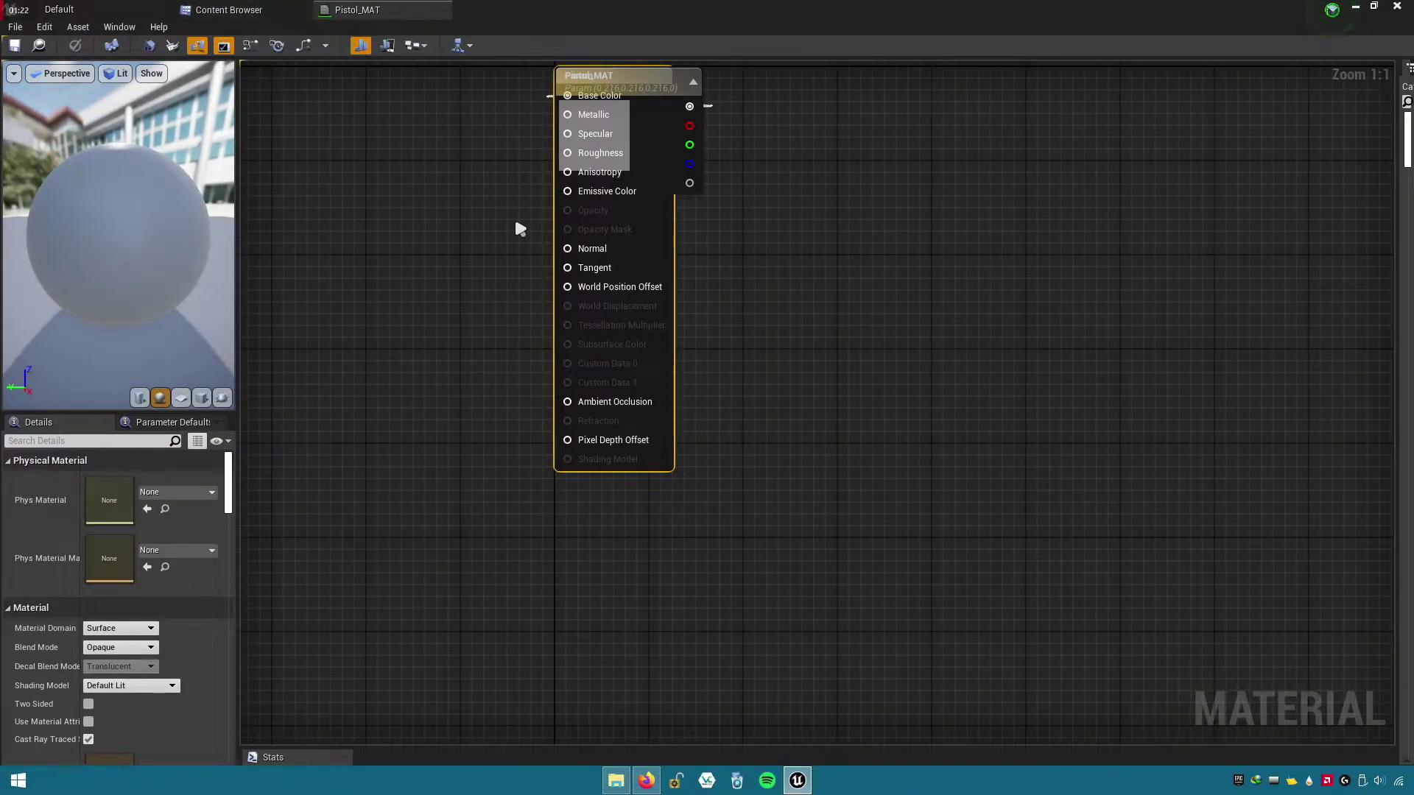
pyautogui.moveTo(830, 272)
pyautogui.mouseDown()
pyautogui.moveTo(537, 214)
pyautogui.moveTo(420, 278)
pyautogui.mouseUp()
pyautogui.press('Delete')
pyautogui.moveTo(432, 299); pyautogui.dragTo(742, 347, button='right')
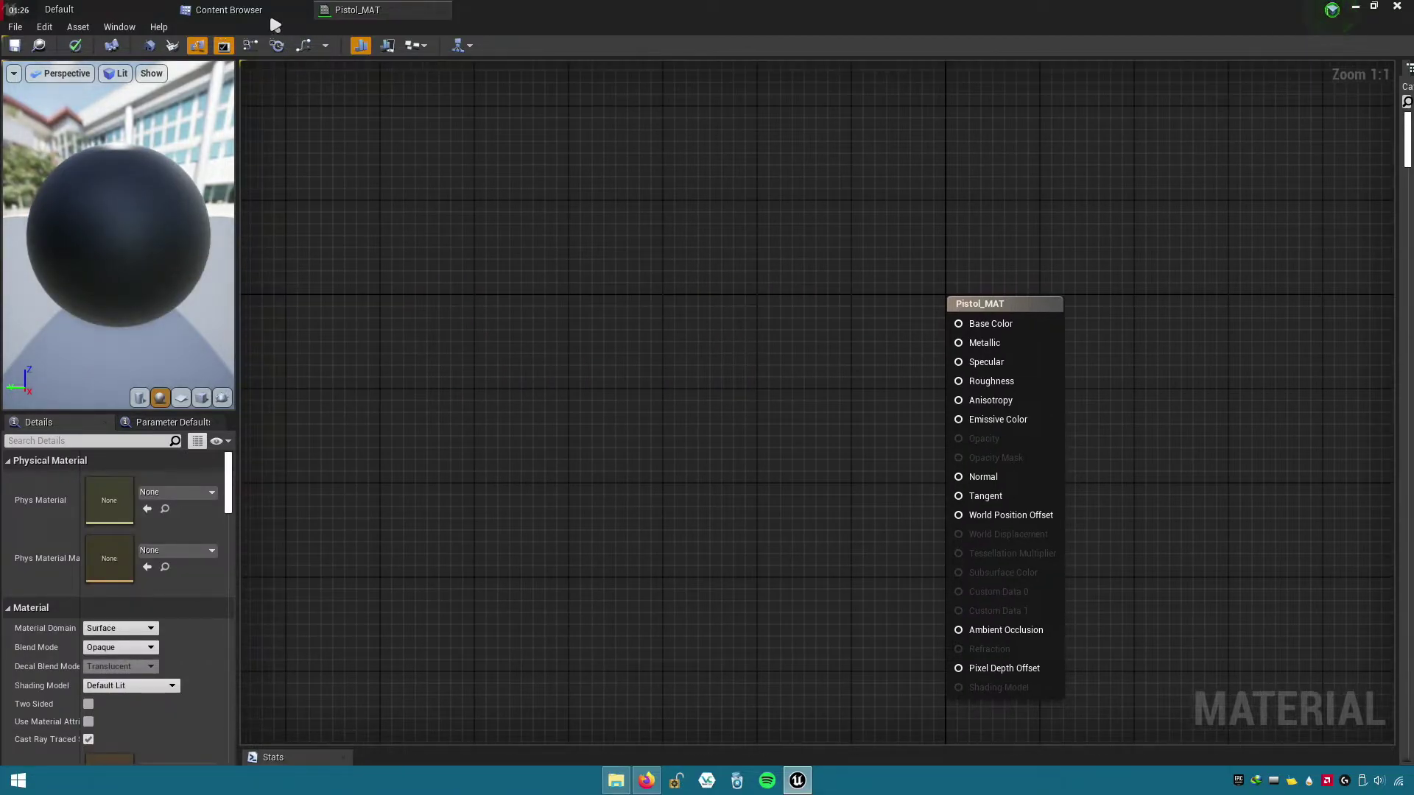
pyautogui.click(228, 9)
# - Add Texture Sample nodes for PISTOL_AO, DIFF, MET, NRM and RGS to the Pistol_MAT graph
pyautogui.click(139, 272)
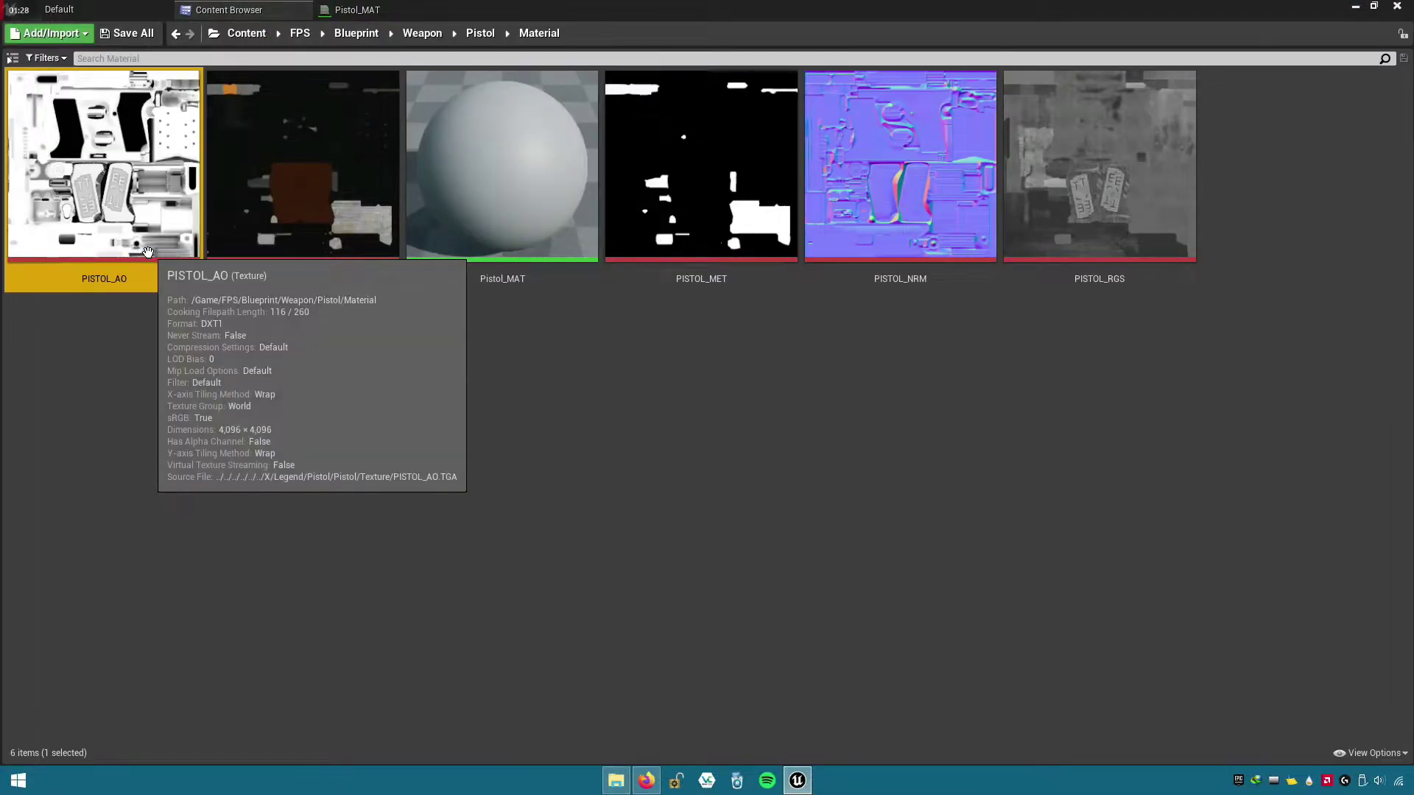
pyautogui.keyDown('ctrl'); pyautogui.click(309, 272); pyautogui.keyUp('ctrl')
pyautogui.keyDown('ctrl'); pyautogui.click(757, 279); pyautogui.keyUp('ctrl')
pyautogui.keyDown('ctrl'); pyautogui.click(908, 262); pyautogui.keyUp('ctrl')
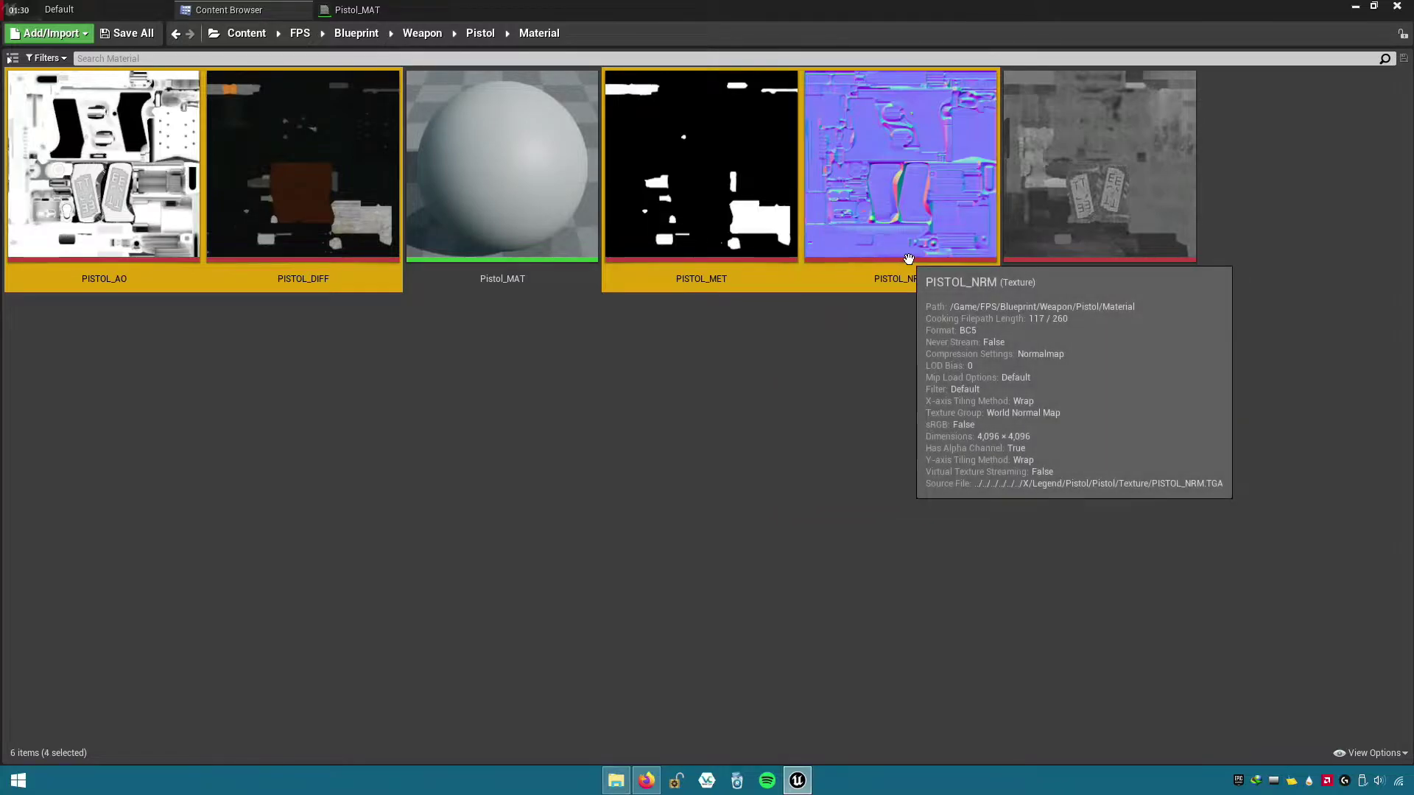
pyautogui.keyDown('ctrl'); pyautogui.click(1073, 232); pyautogui.keyUp('ctrl')
pyautogui.moveTo(1073, 232)
pyautogui.mouseDown()
pyautogui.moveTo(605, 141)
pyautogui.moveTo(679, 347)
pyautogui.mouseUp()
pyautogui.moveTo(622, 505); pyautogui.dragTo(609, 323, button='right')
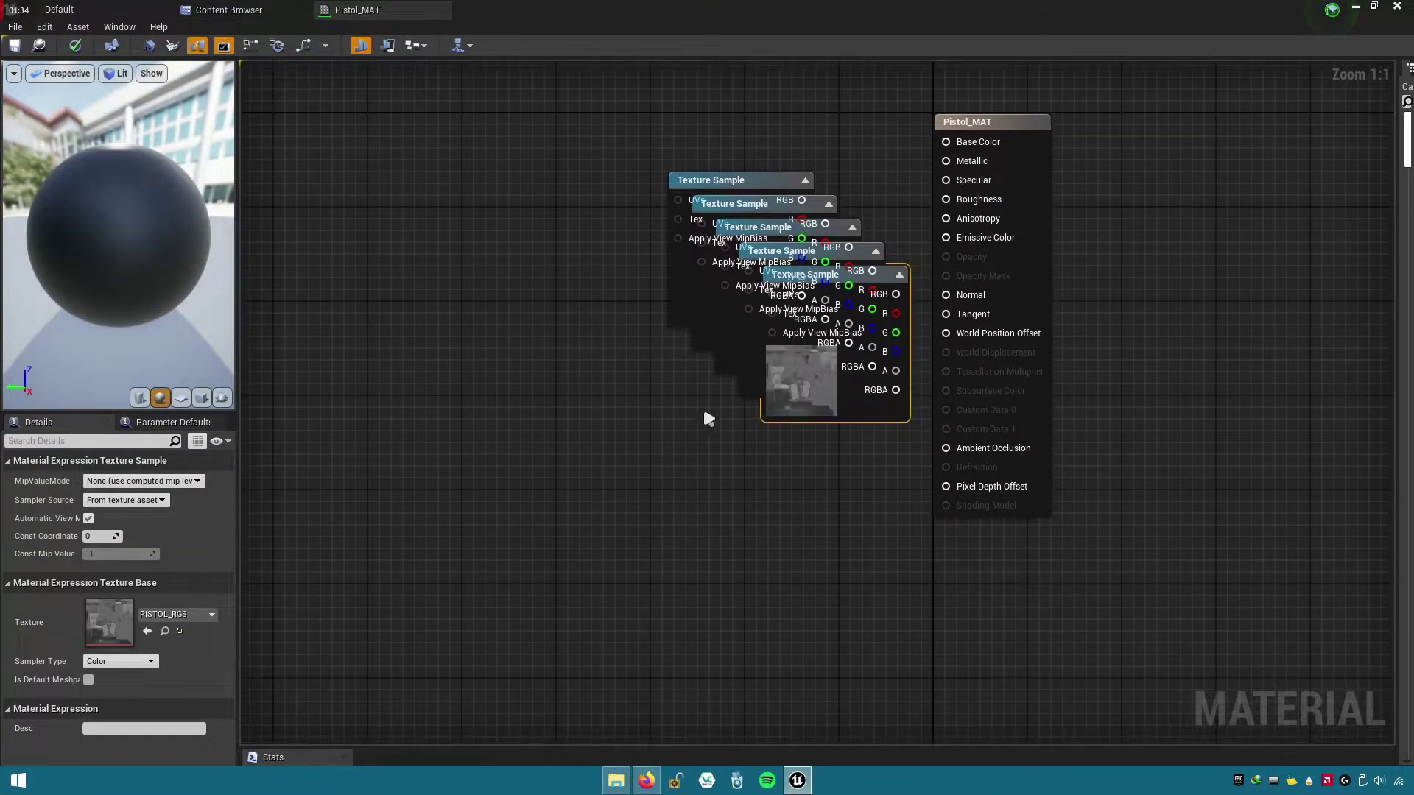
# - Spread the texture nodes apart: RGS left, normal lower, AO upper left, metallic lower middle
pyautogui.moveTo(847, 394); pyautogui.dragTo(523, 405)
pyautogui.moveTo(782, 386); pyautogui.dragTo(706, 578)
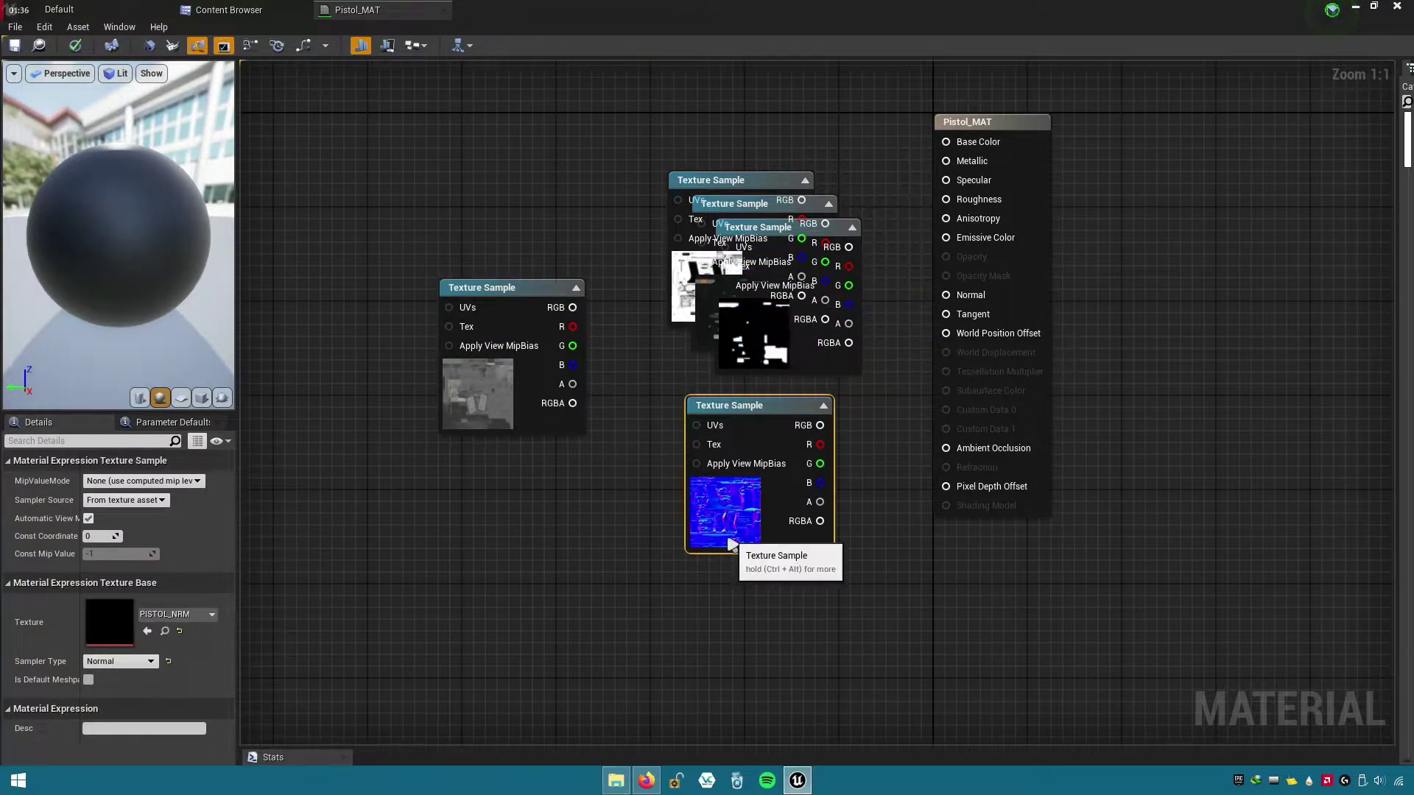
pyautogui.moveTo(736, 184); pyautogui.dragTo(495, 127)
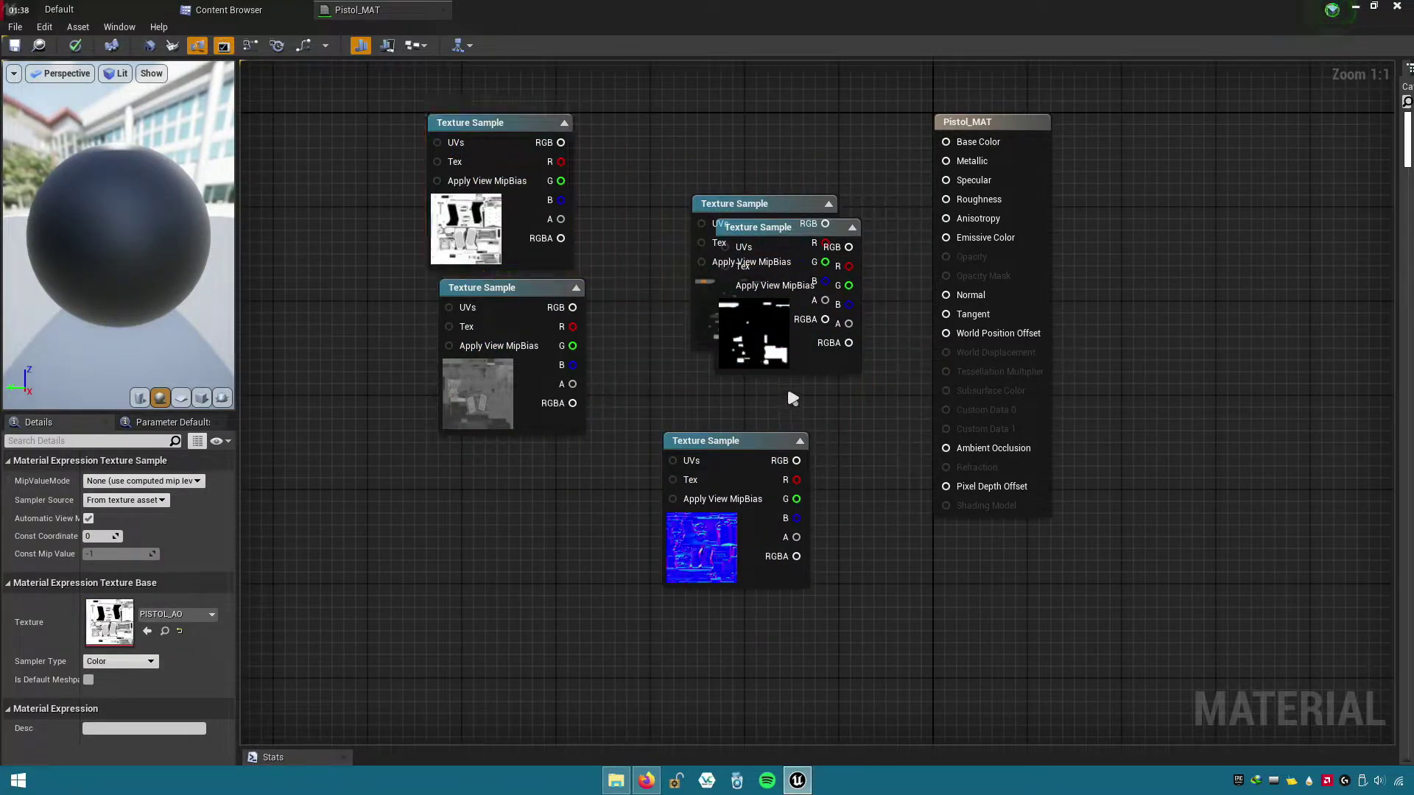
pyautogui.moveTo(759, 227); pyautogui.dragTo(552, 487)
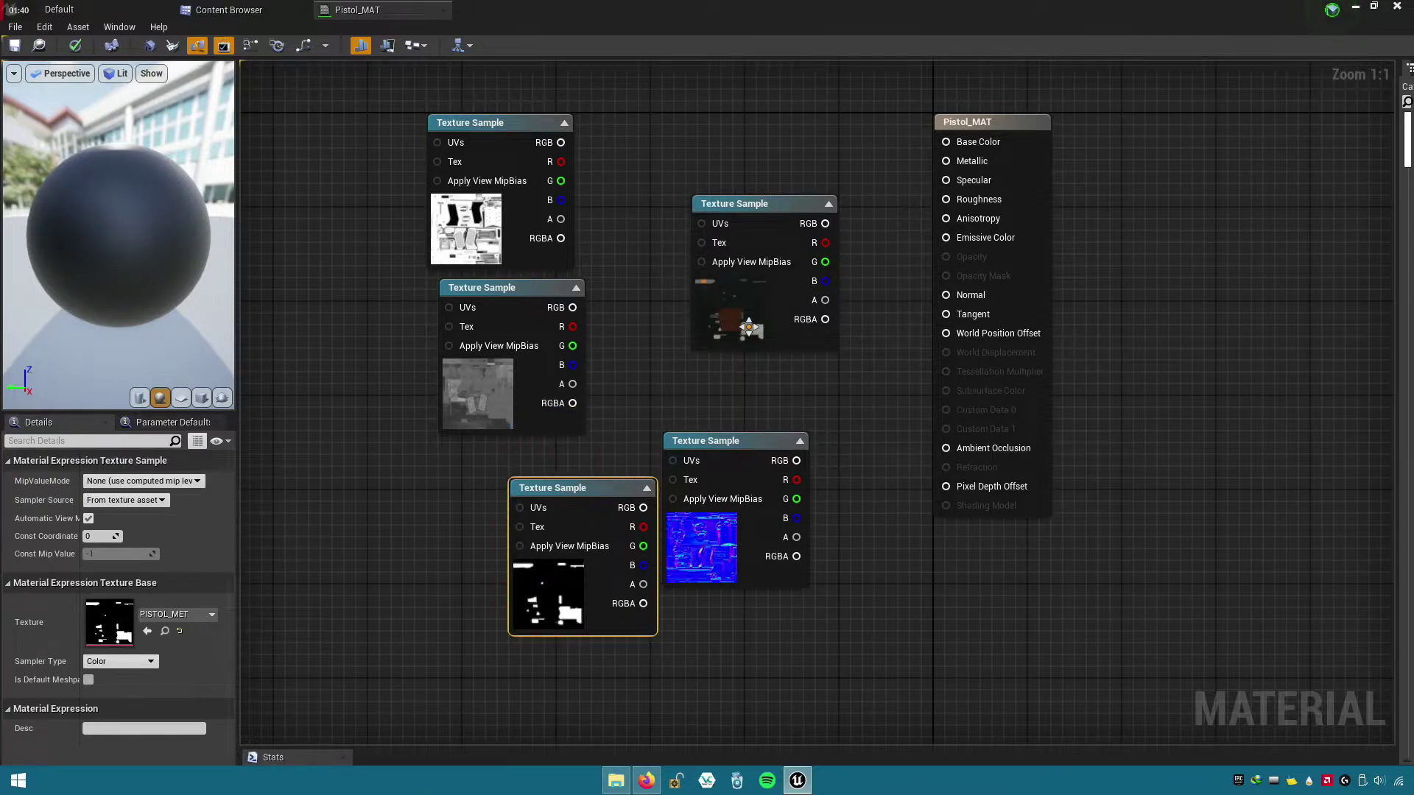
pyautogui.moveTo(748, 327); pyautogui.dragTo(708, 269)
pyautogui.moveTo(769, 360); pyautogui.dragTo(773, 455, button='right')
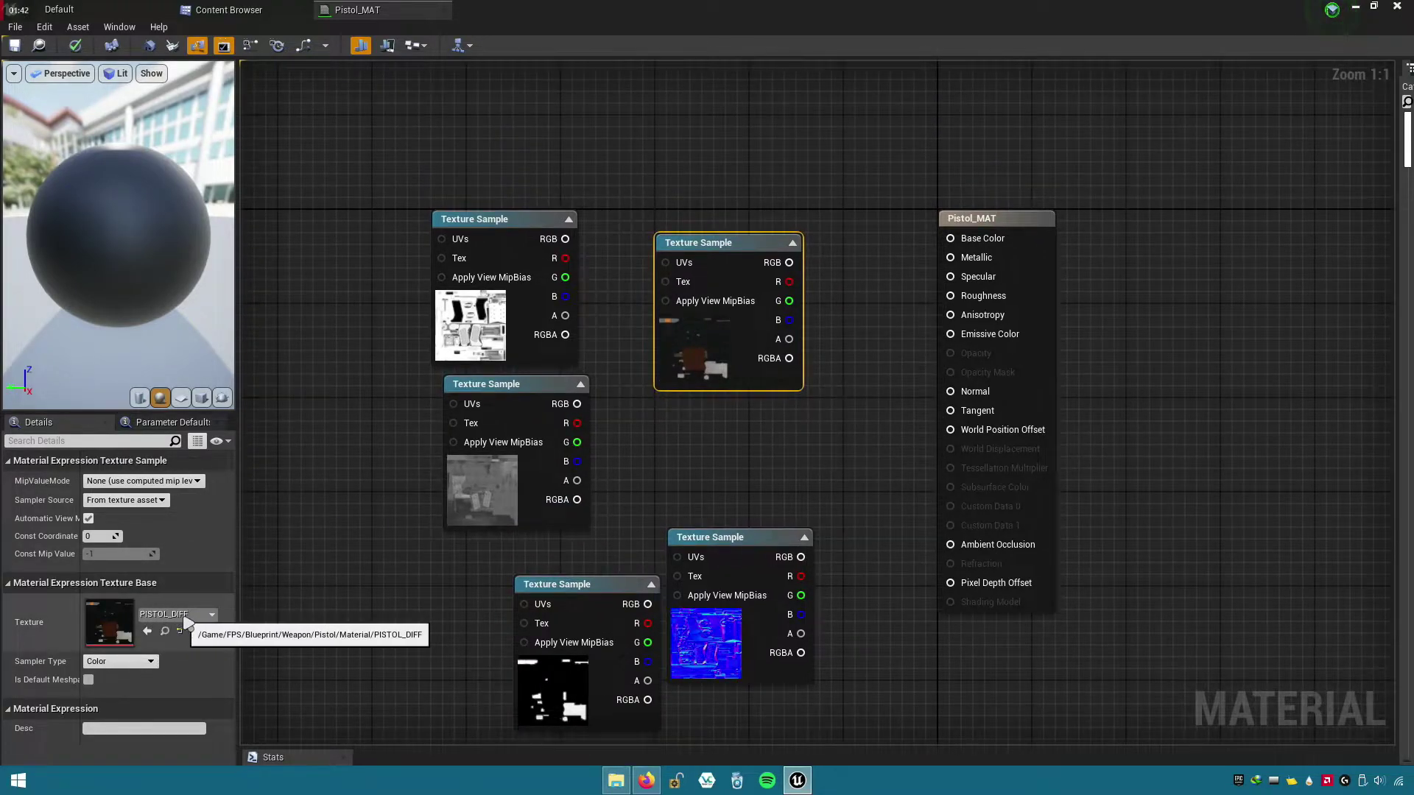
pyautogui.moveTo(684, 413); pyautogui.dragTo(657, 439, button='right')
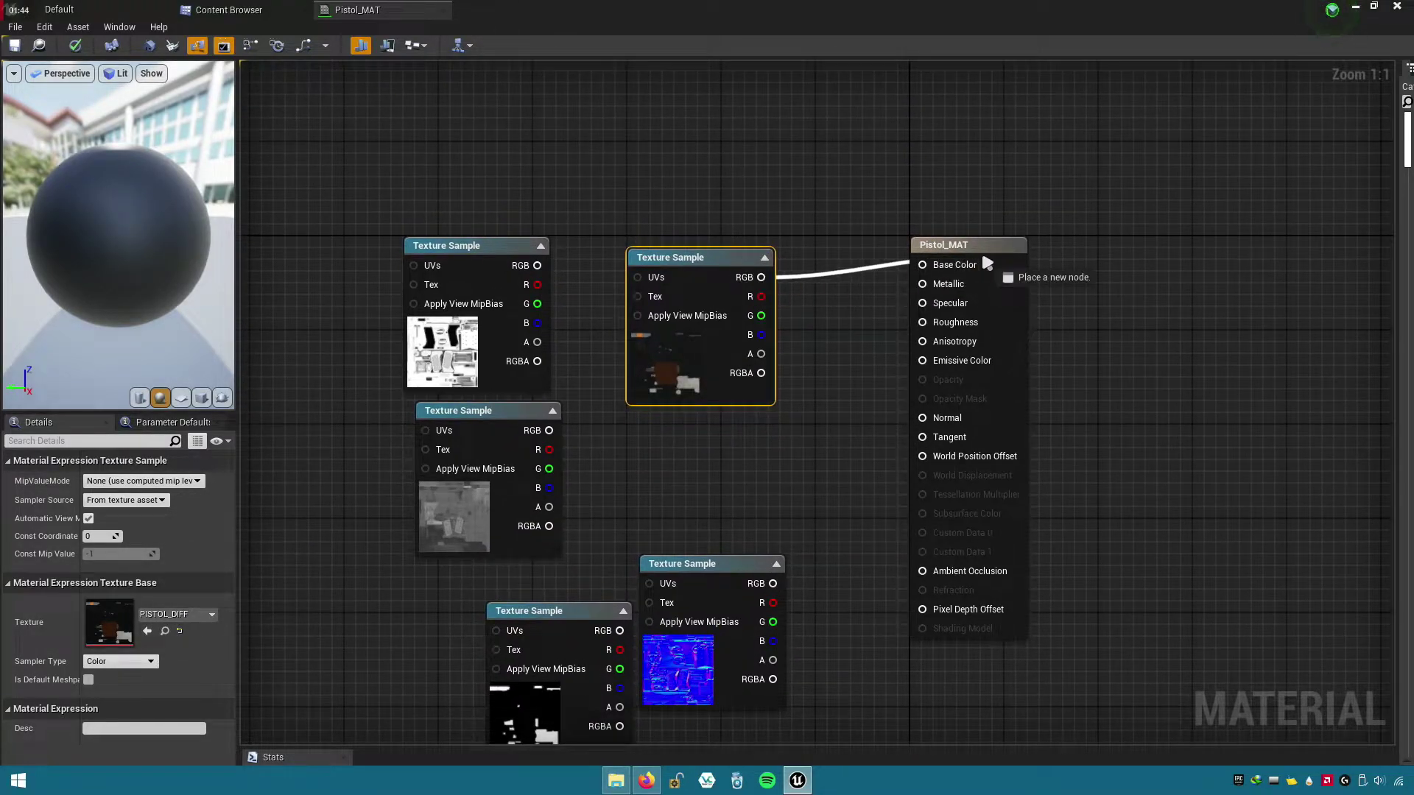
# - Connect the diffuse texture to Base Color and the normal map to Normal
pyautogui.moveTo(986, 264); pyautogui.dragTo(986, 265)
pyautogui.moveTo(686, 383); pyautogui.dragTo(722, 372)
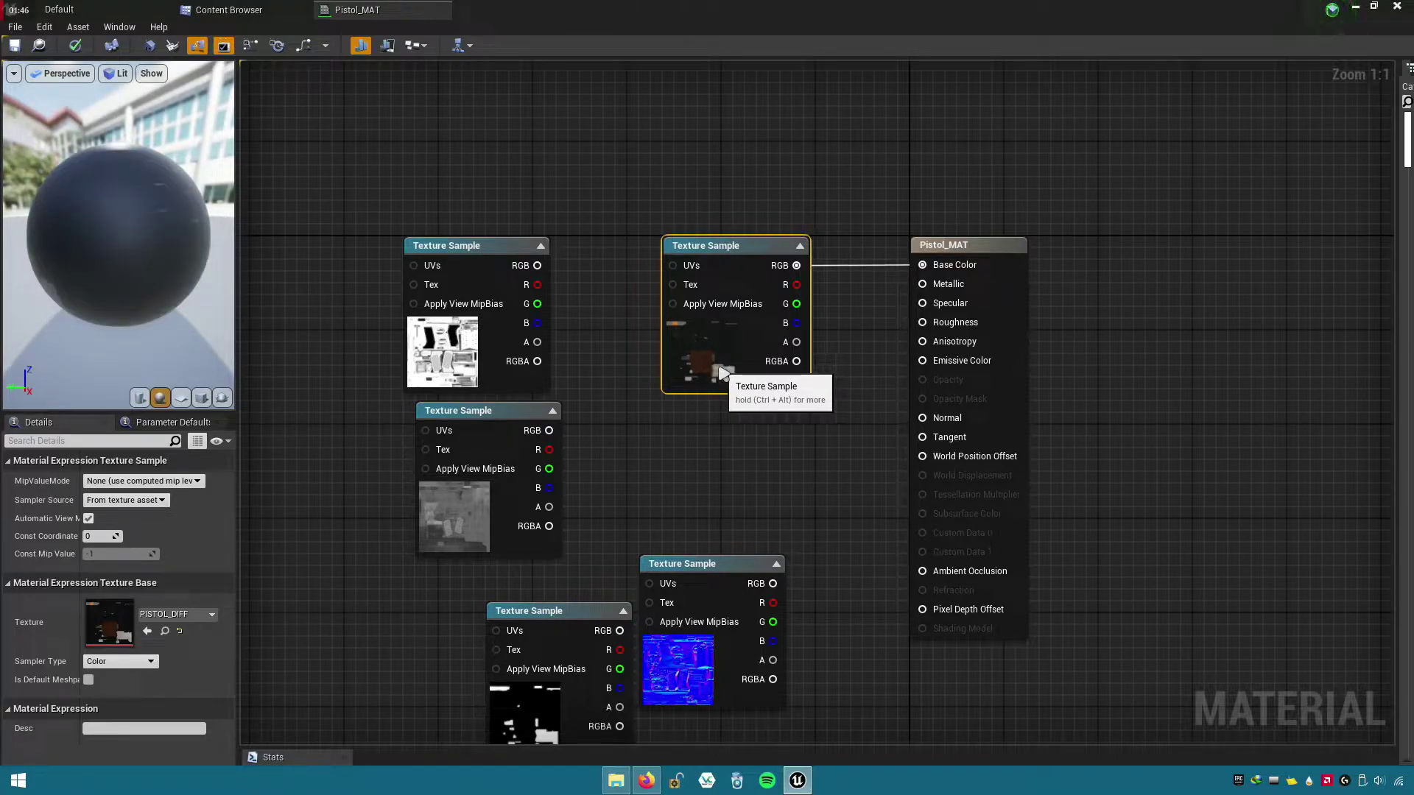
pyautogui.click(756, 442)
pyautogui.moveTo(756, 442); pyautogui.dragTo(763, 389, button='right')
pyautogui.moveTo(678, 561); pyautogui.dragTo(700, 463)
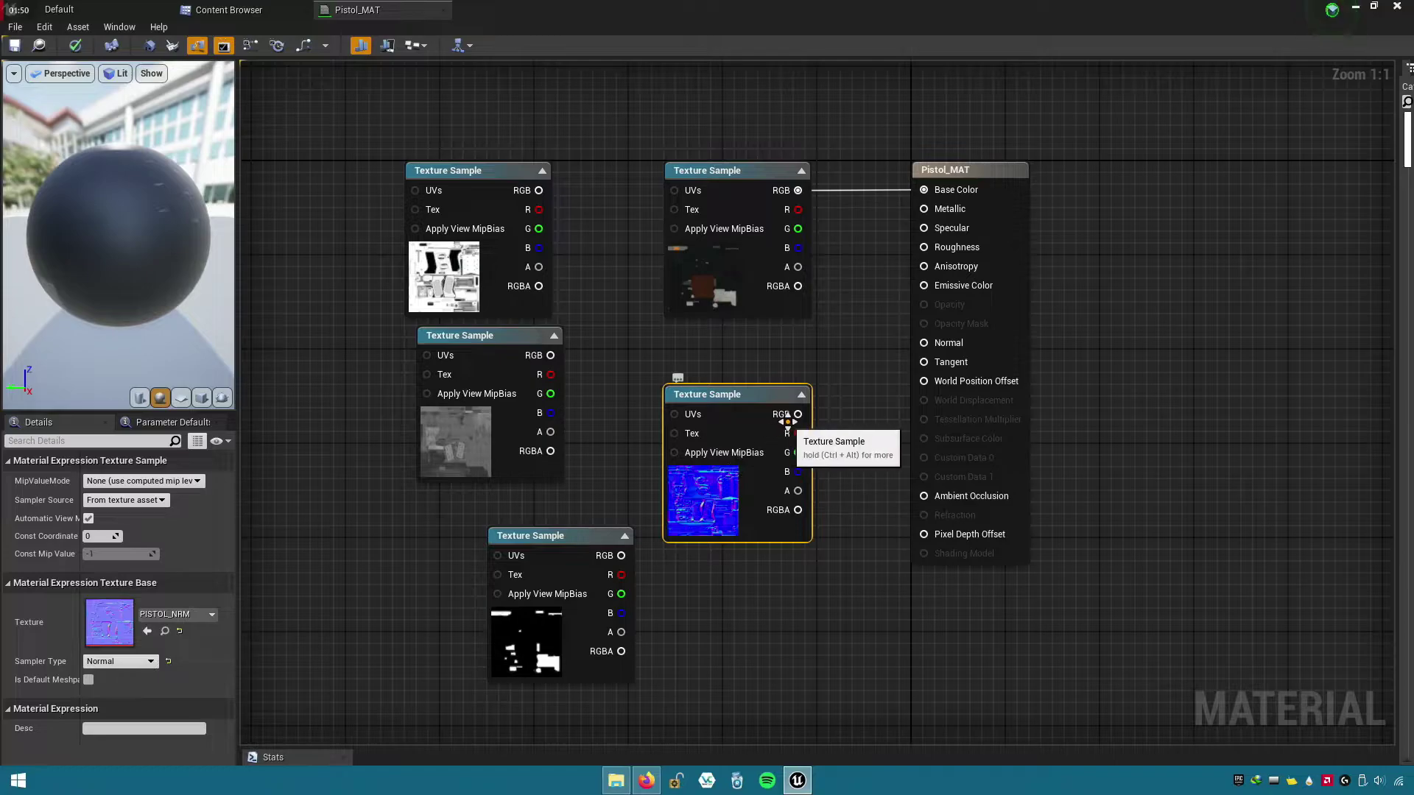
pyautogui.moveTo(797, 413); pyautogui.dragTo(813, 414)
pyautogui.moveTo(944, 346); pyautogui.dragTo(946, 343)
pyautogui.moveTo(766, 486); pyautogui.dragTo(767, 557)
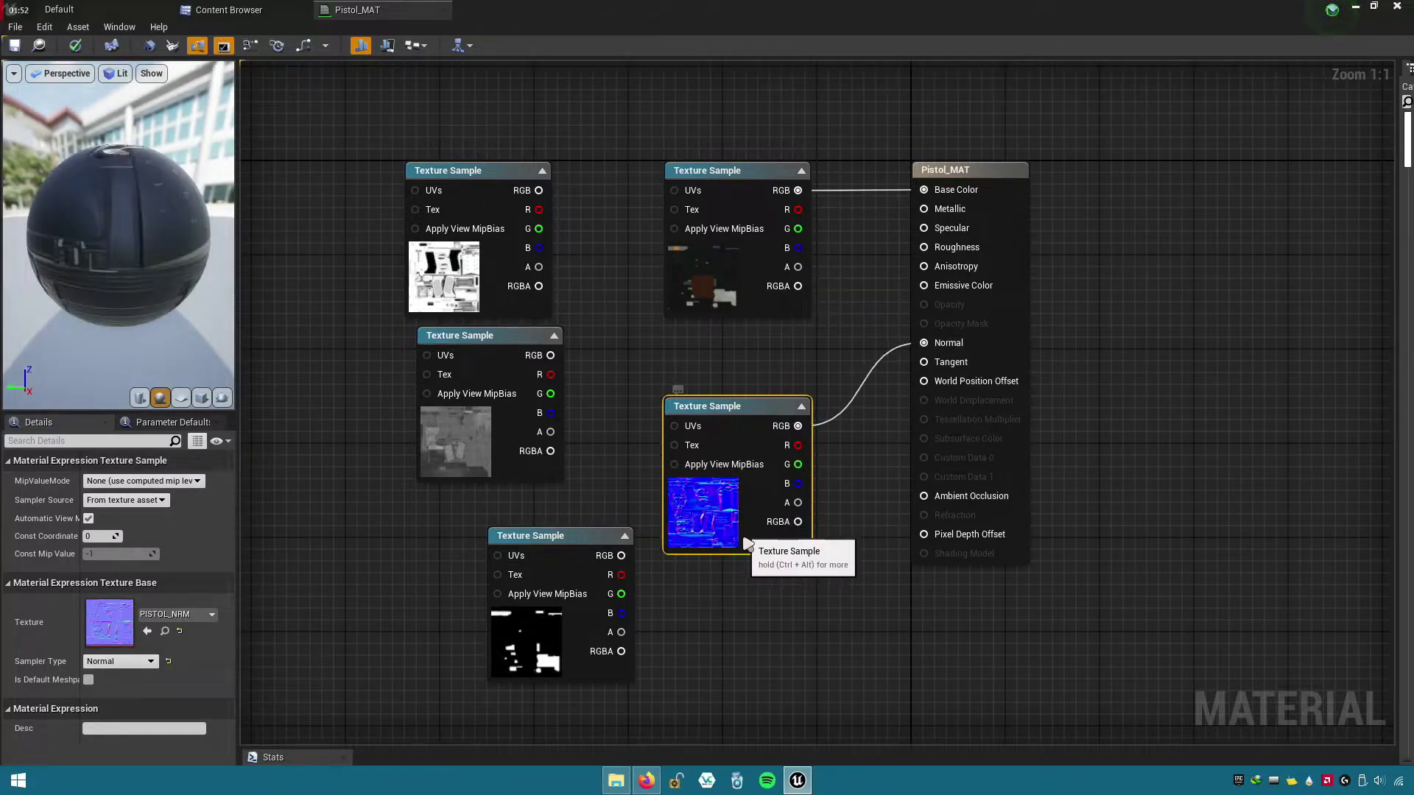
# - Place the grey RGS texture beside the diffuse node and wire its RGB to Roughness
pyautogui.click(451, 462)
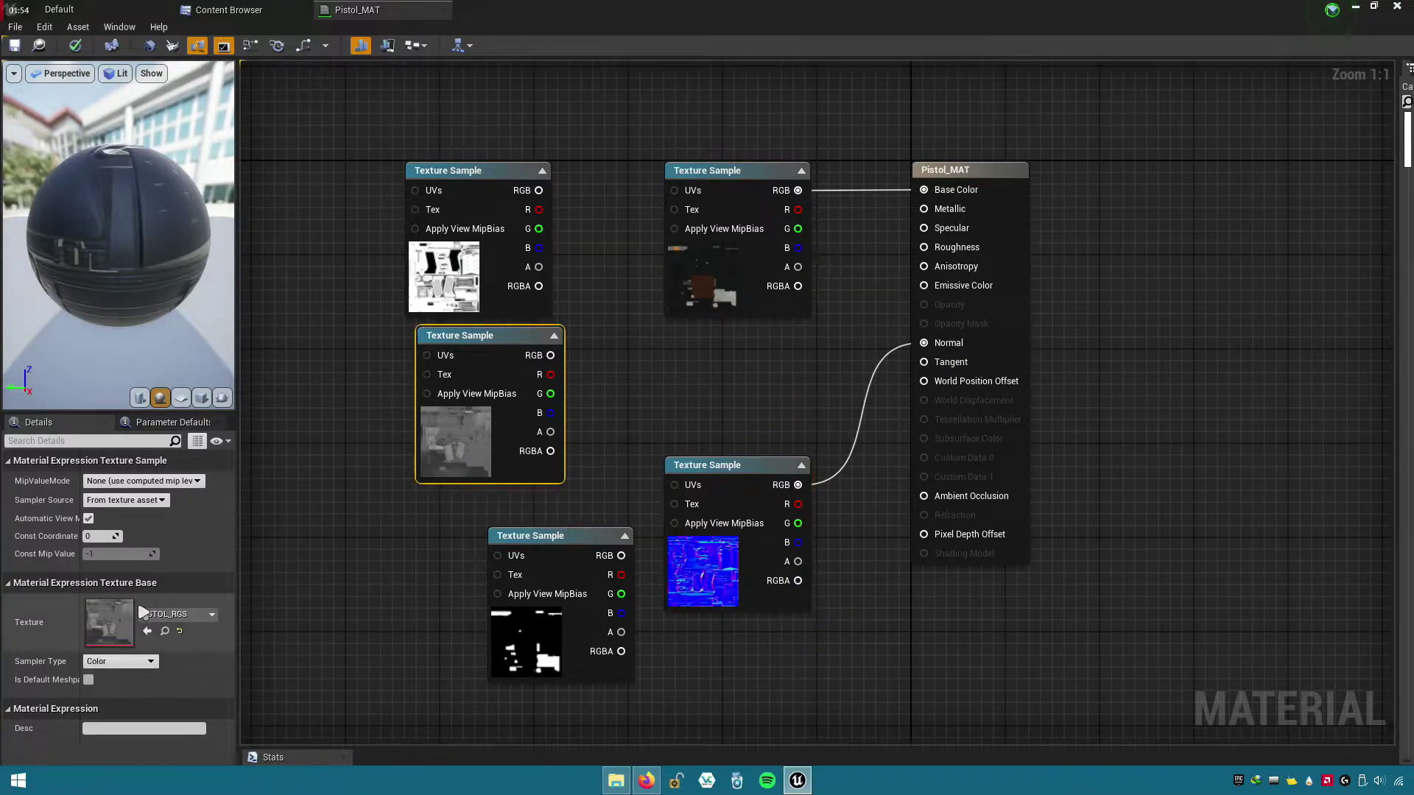
pyautogui.moveTo(523, 524); pyautogui.dragTo(574, 605, button='right')
pyautogui.moveTo(522, 524); pyautogui.dragTo(348, 370)
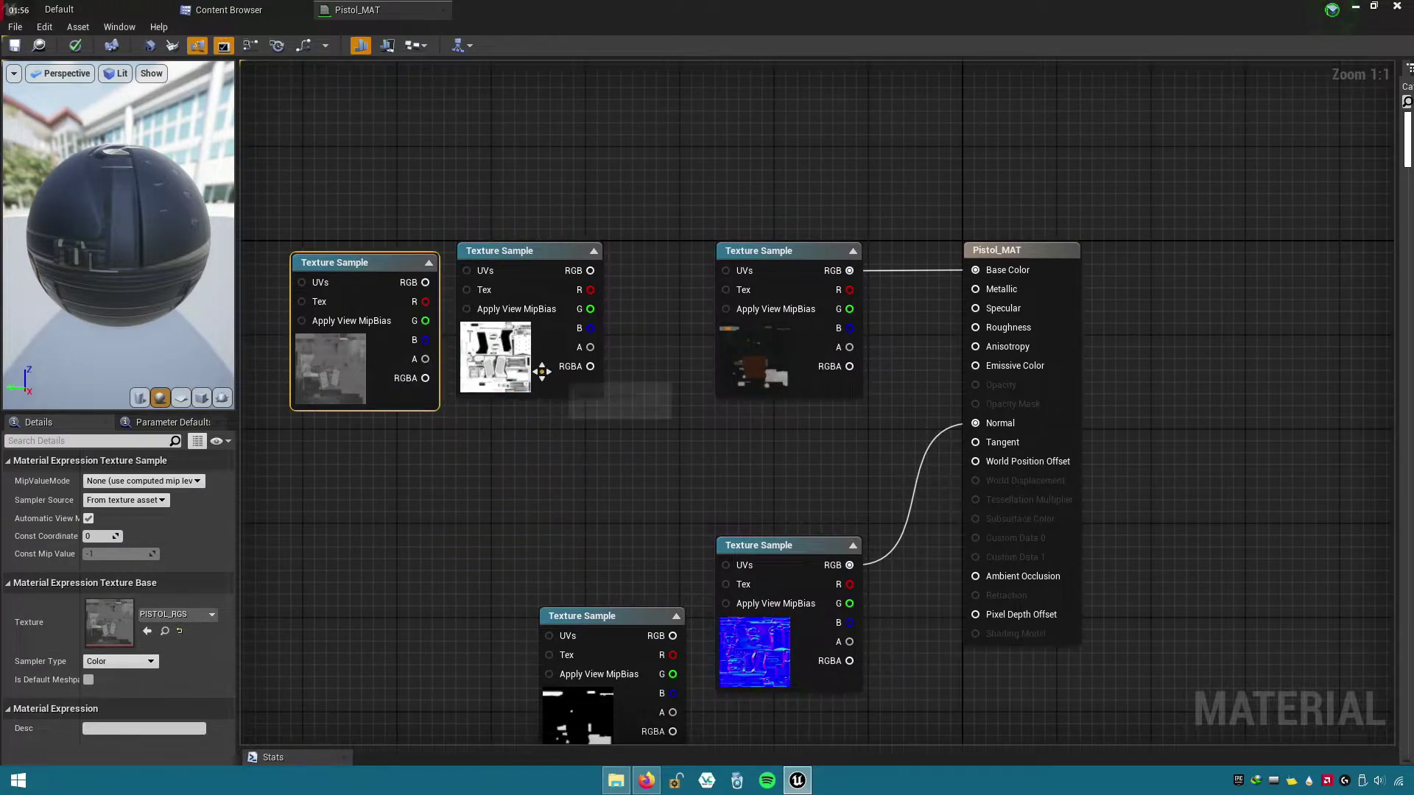
pyautogui.moveTo(543, 369); pyautogui.dragTo(449, 643)
pyautogui.moveTo(357, 352)
pyautogui.mouseDown()
pyautogui.moveTo(497, 365)
pyautogui.moveTo(509, 329)
pyautogui.mouseUp()
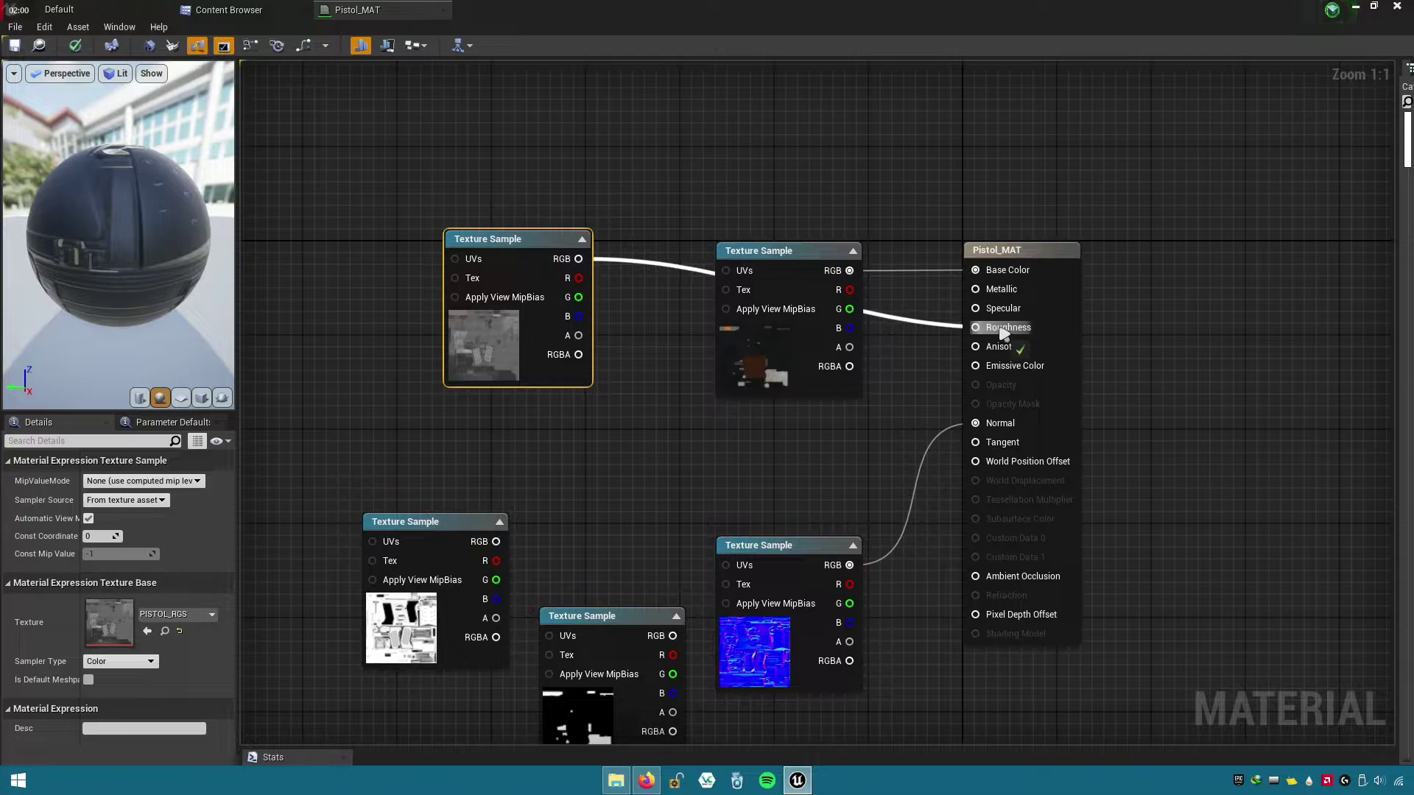
pyautogui.moveTo(1003, 333); pyautogui.dragTo(1003, 333)
pyautogui.moveTo(514, 388)
pyautogui.mouseDown()
pyautogui.moveTo(617, 447)
pyautogui.moveTo(600, 446)
pyautogui.mouseUp()
pyautogui.moveTo(699, 598); pyautogui.dragTo(693, 477, button='right')
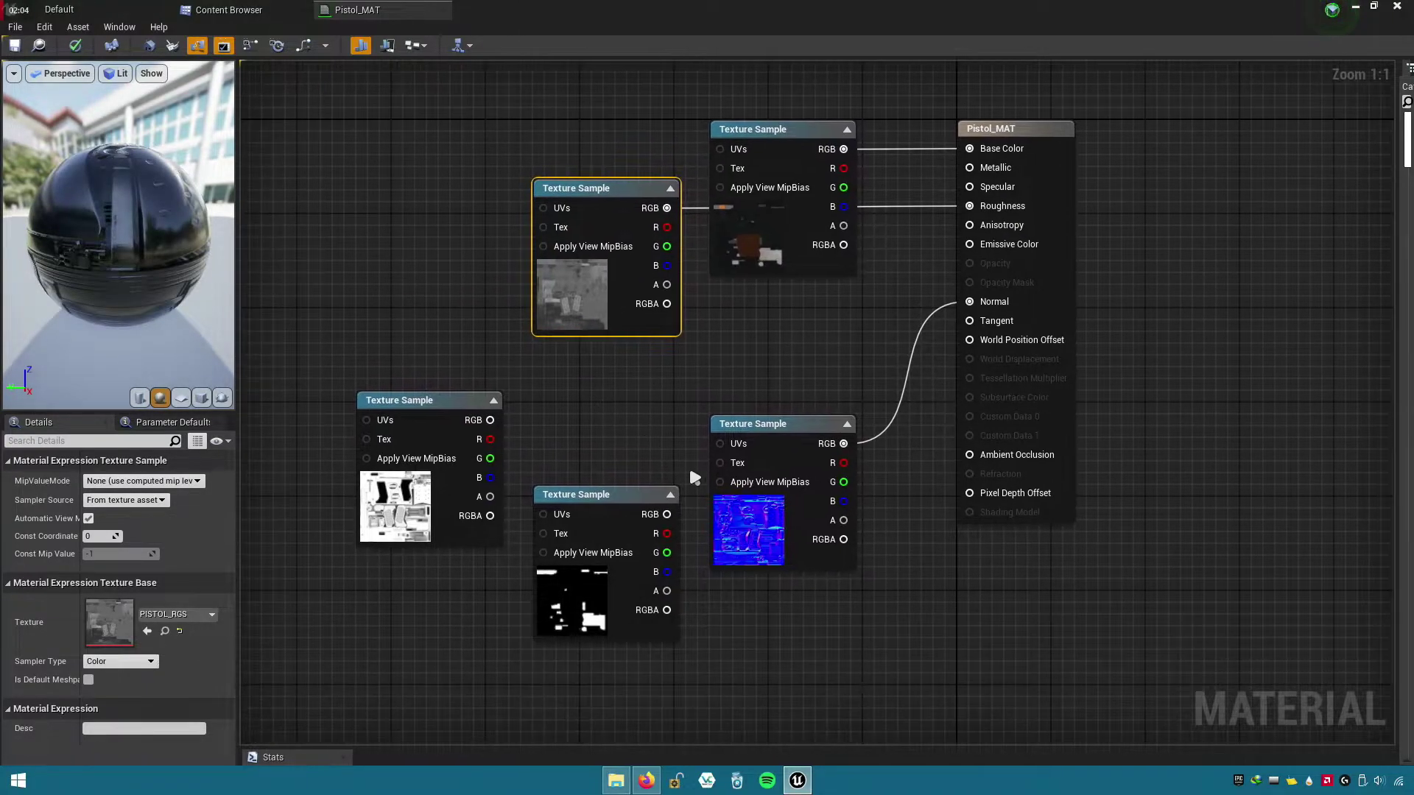
# - Move the metallic mask node to the top left and wire its RGB to Metallic
pyautogui.click(636, 586)
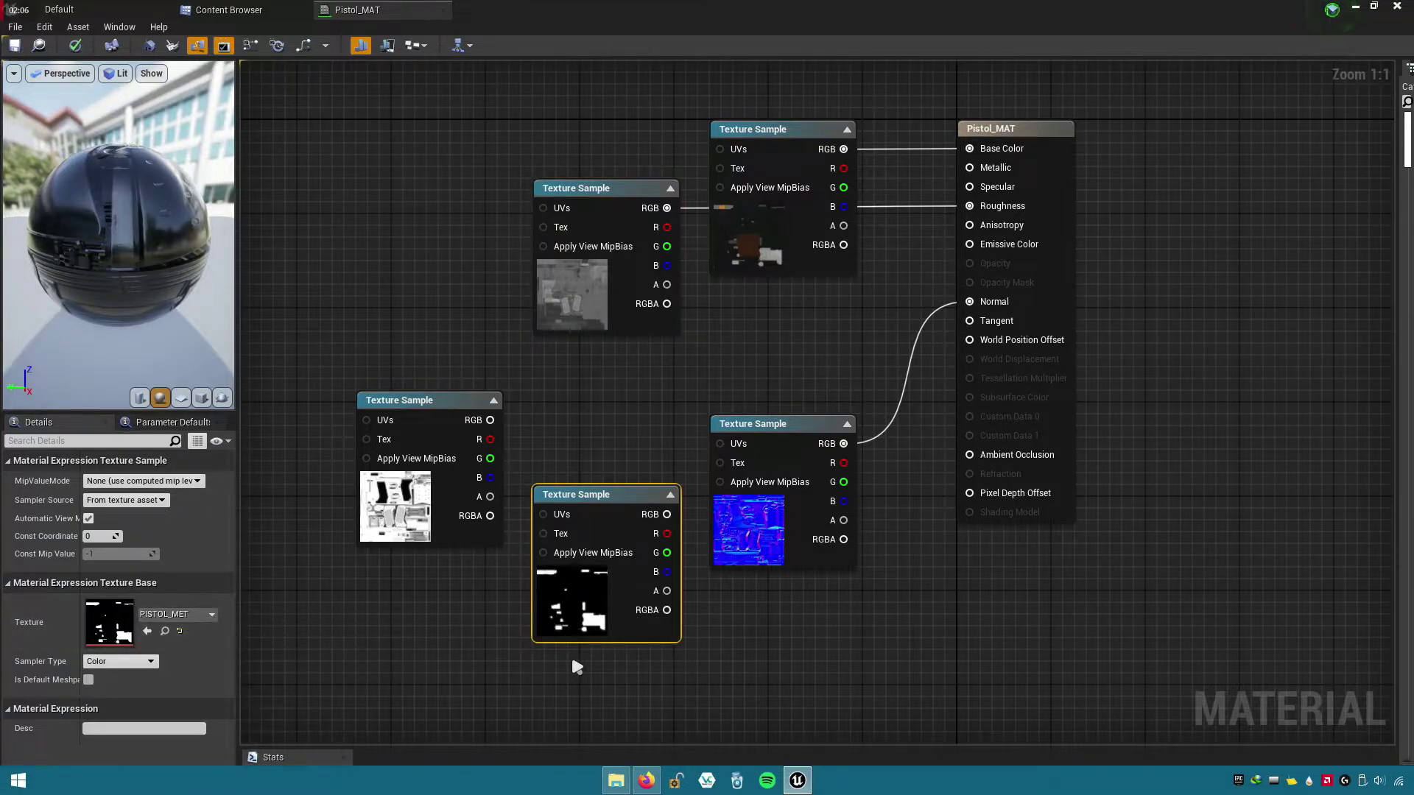
pyautogui.moveTo(545, 609)
pyautogui.mouseDown()
pyautogui.moveTo(338, 266)
pyautogui.moveTo(379, 257)
pyautogui.mouseUp()
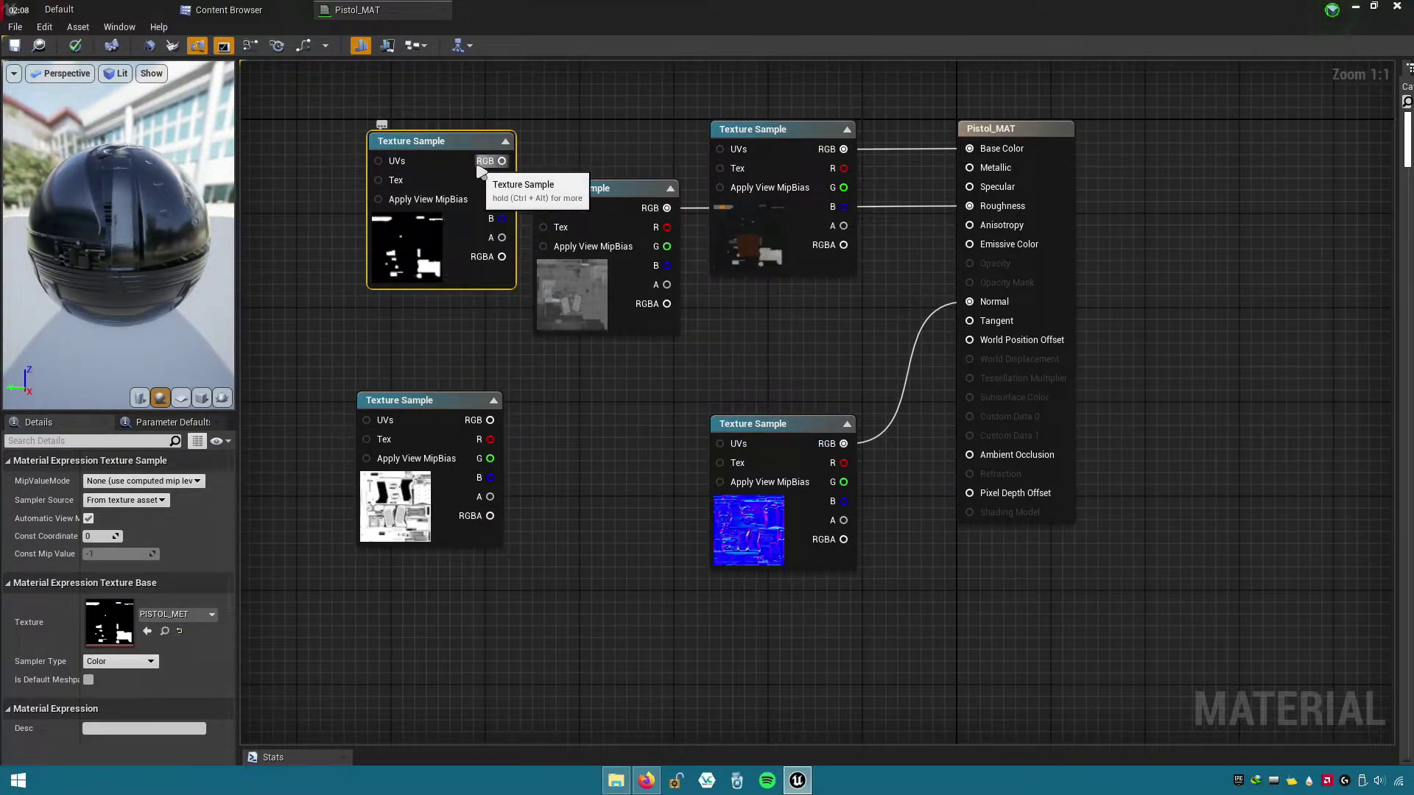
pyautogui.moveTo(501, 161); pyautogui.dragTo(991, 169)
pyautogui.moveTo(635, 322); pyautogui.dragTo(767, 373, button='right')
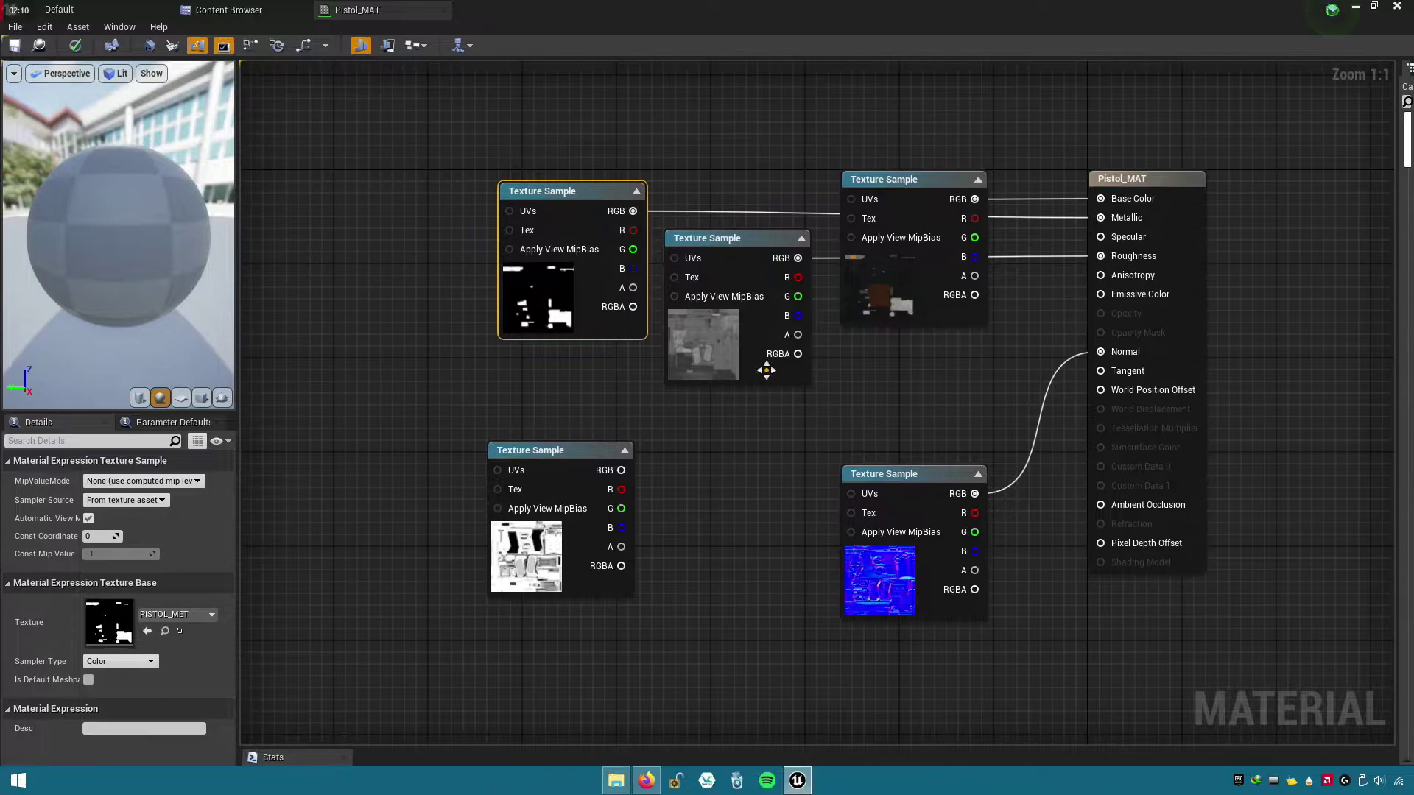
# - Place the AO texture below the normal map and wire its RGB to Ambient Occlusion
pyautogui.keyDown('shift'); pyautogui.moveTo(656, 170); pyautogui.dragTo(924, 383); pyautogui.keyUp('shift')
pyautogui.click(924, 382)
pyautogui.moveTo(523, 562)
pyautogui.mouseDown()
pyautogui.moveTo(689, 562)
pyautogui.moveTo(648, 688)
pyautogui.mouseUp()
pyautogui.moveTo(887, 586)
pyautogui.mouseDown()
pyautogui.moveTo(874, 489)
pyautogui.moveTo(885, 452)
pyautogui.mouseUp()
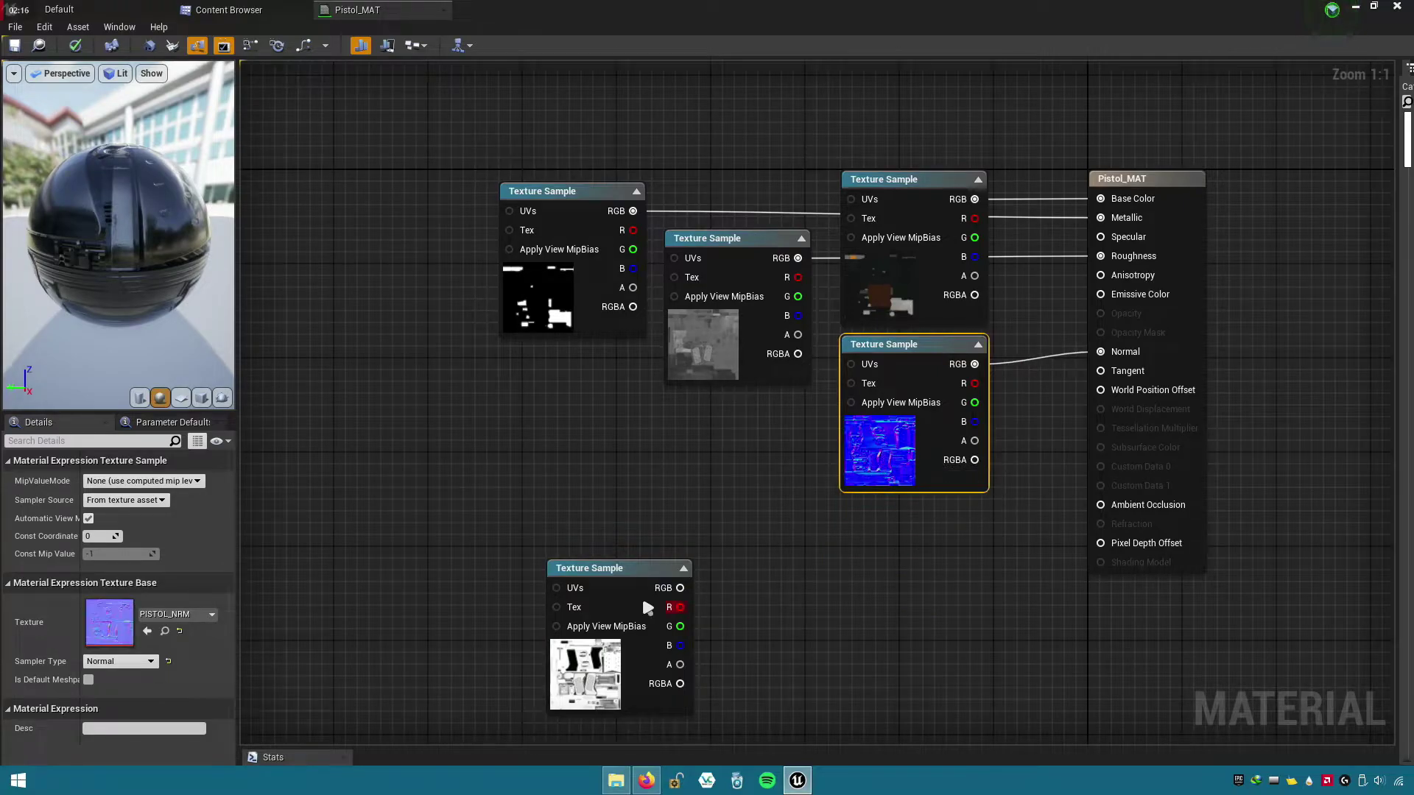
pyautogui.moveTo(578, 652); pyautogui.dragTo(871, 607)
pyautogui.moveTo(974, 540); pyautogui.dragTo(1127, 508)
pyautogui.moveTo(754, 459); pyautogui.dragTo(735, 514, button='right')
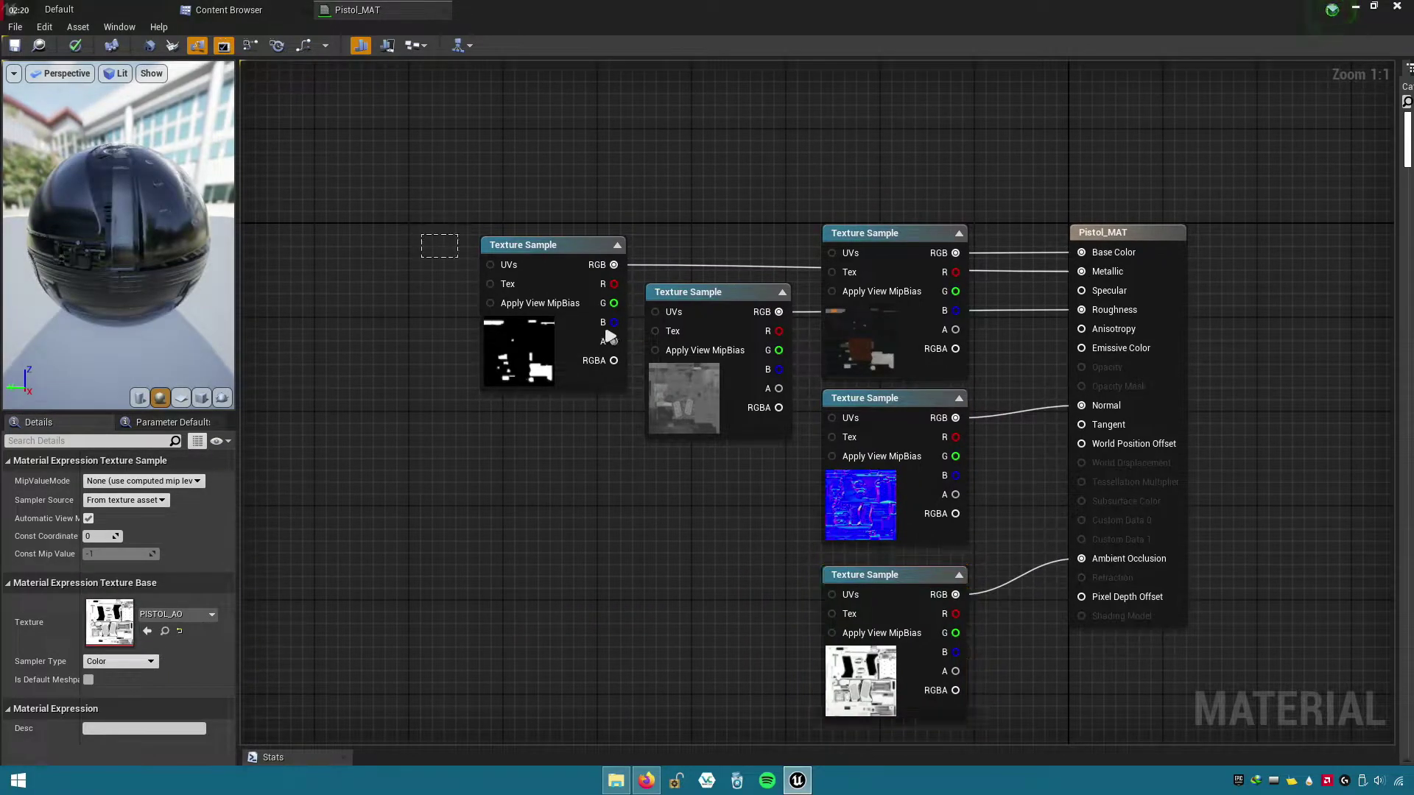
# - Straighten the wires into the material node, then apply and save Pistol_MAT
pyautogui.hotkey('ctrl', 'a')
pyautogui.press('q')
pyautogui.click(1137, 606)
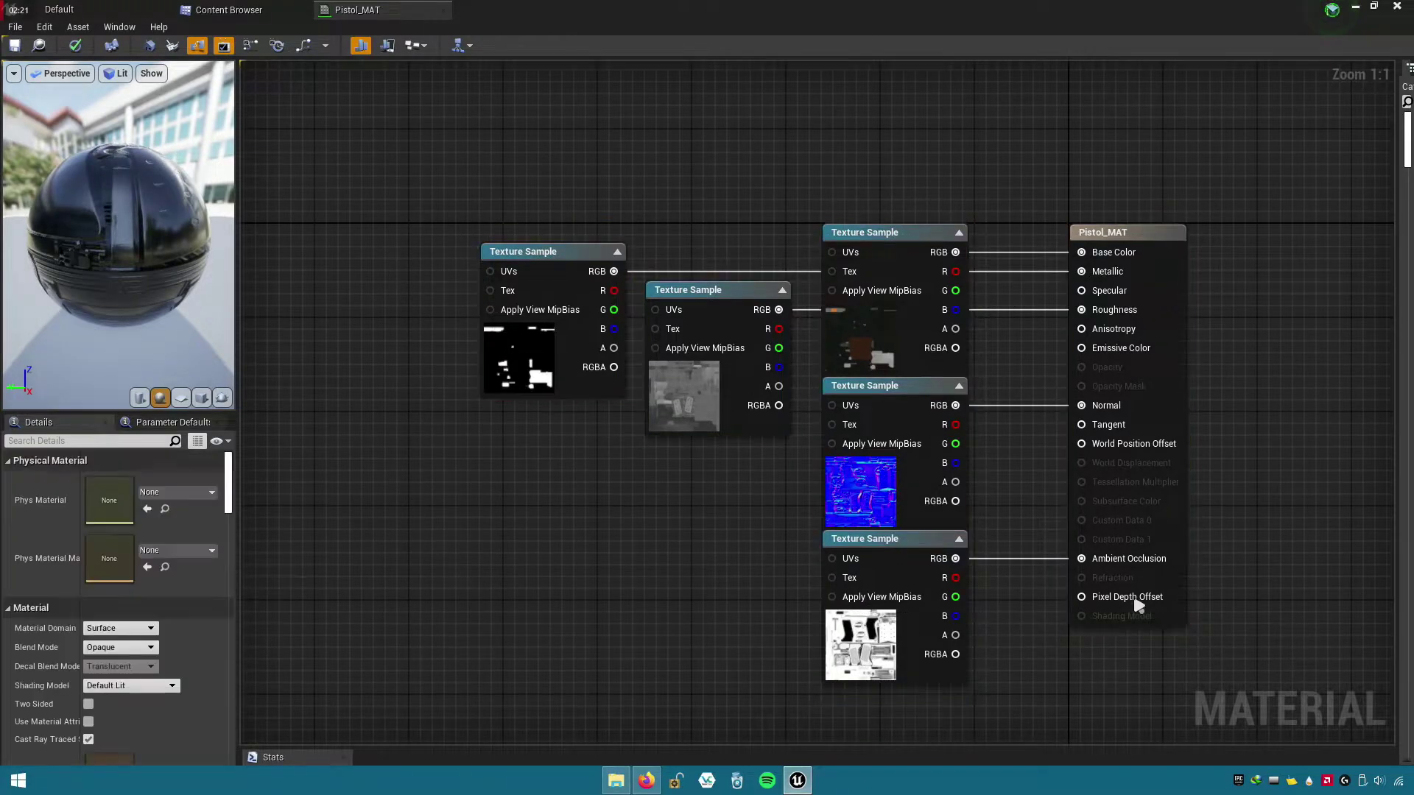
pyautogui.click(75, 46)
pyautogui.click(16, 45)
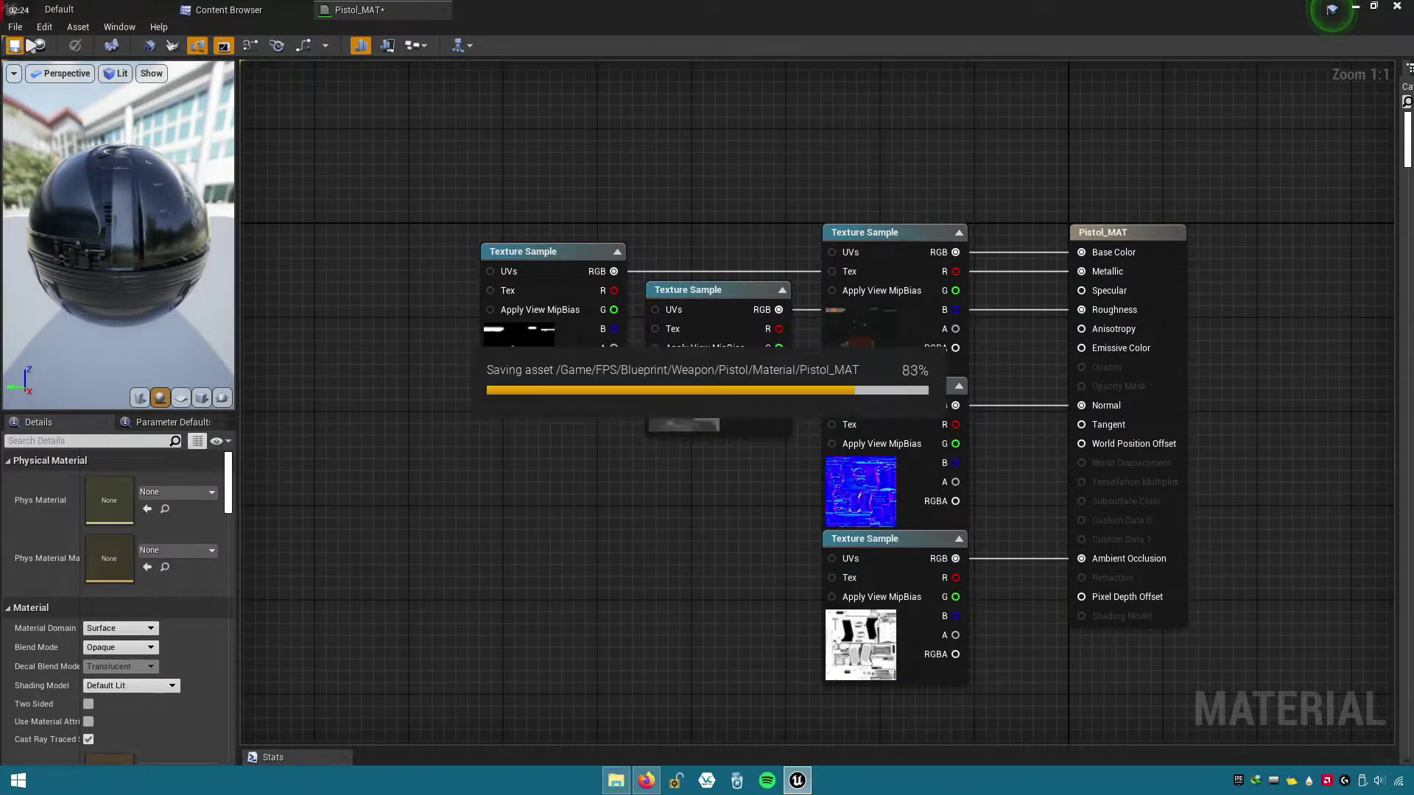
# - Close Pistol_MAT and preview the textured Pistol mesh in a docked tab before closing it
pyautogui.click(443, 10)
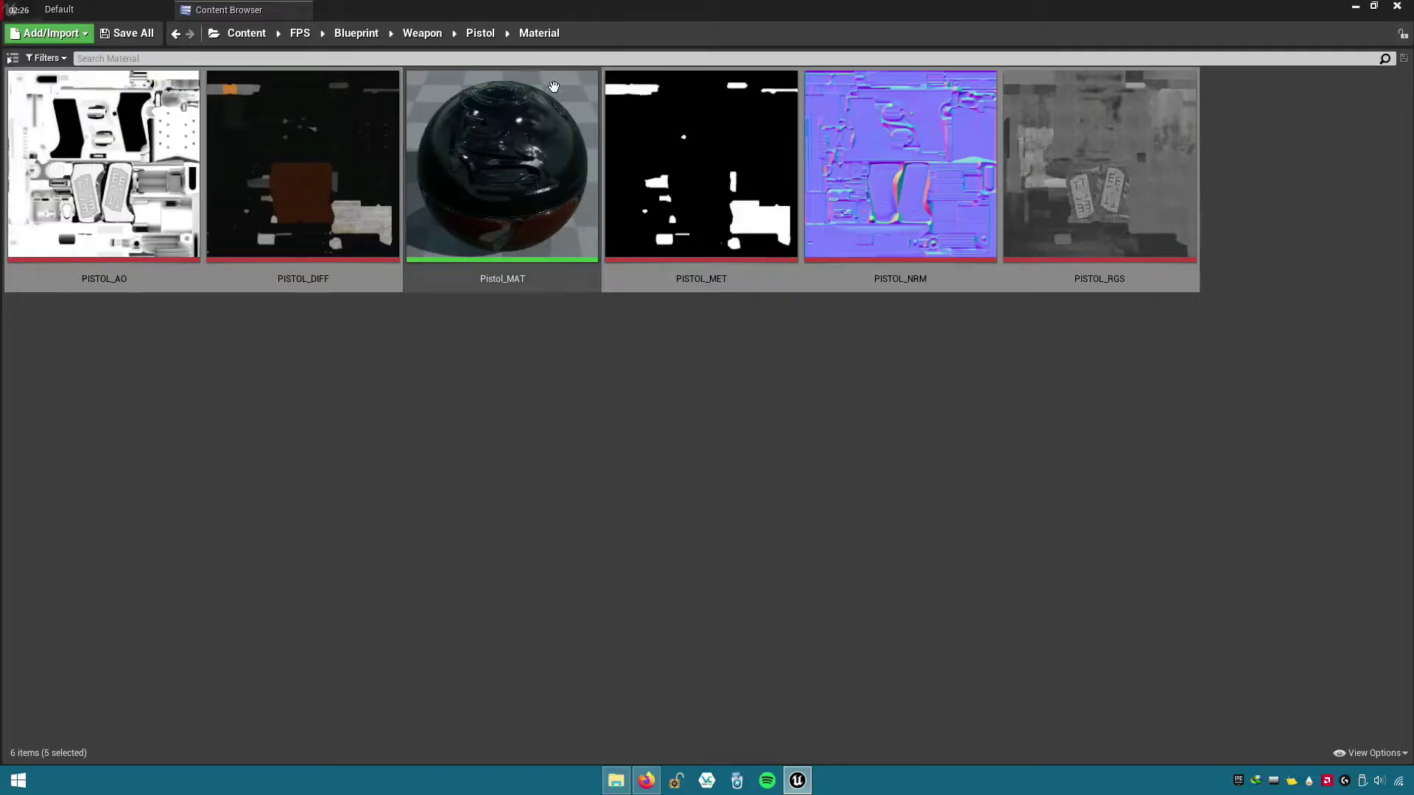
pyautogui.doubleClick(379, 221)
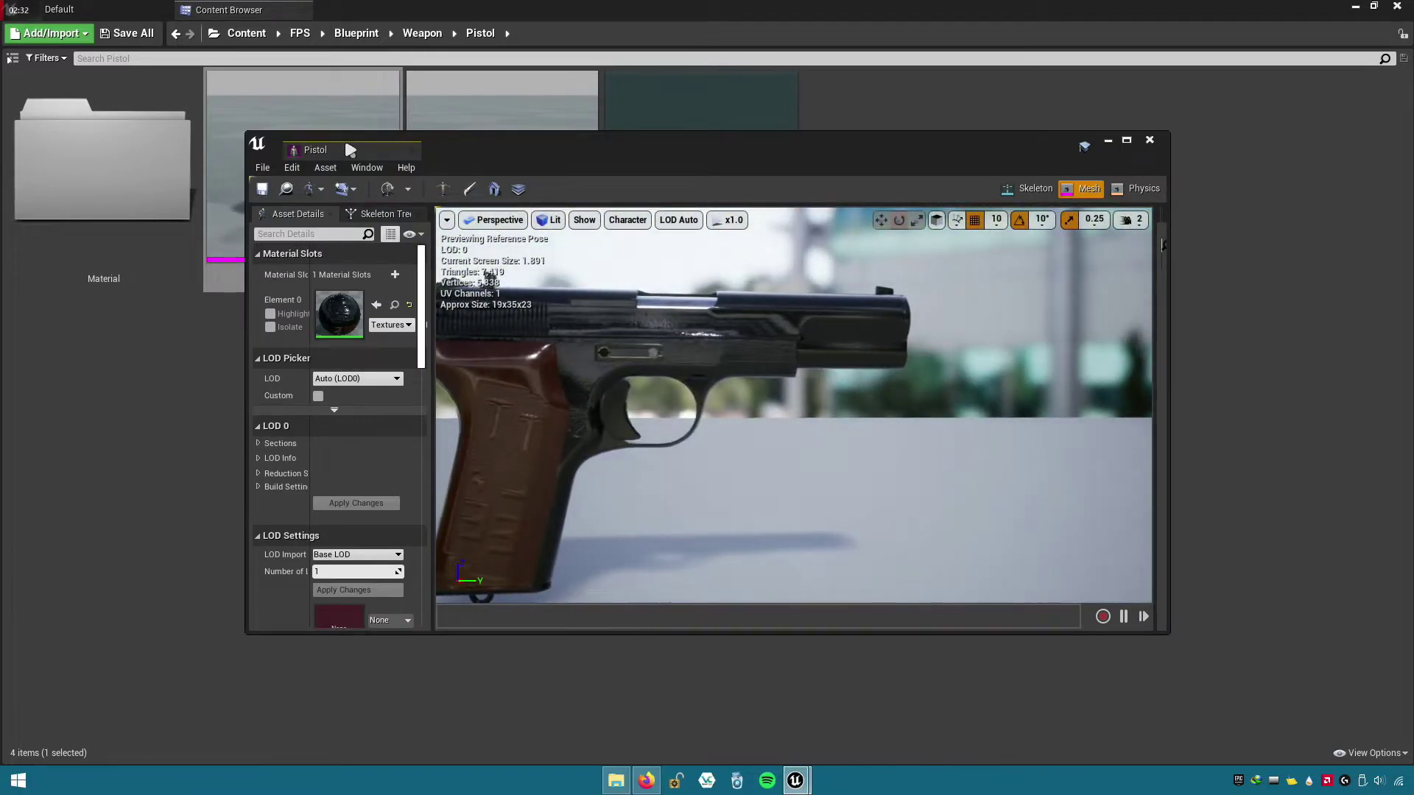
pyautogui.moveTo(349, 153); pyautogui.dragTo(346, 10)
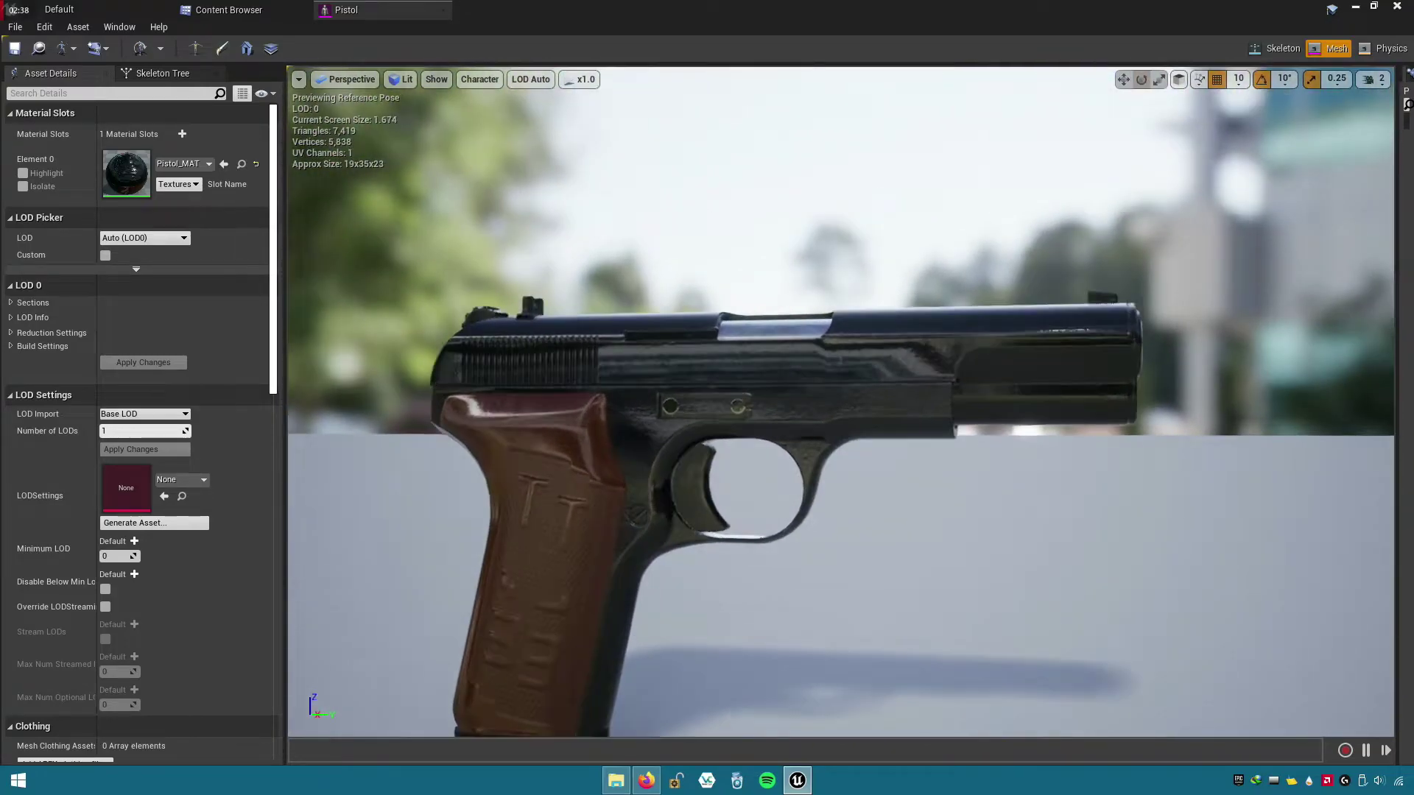
pyautogui.click(443, 11)
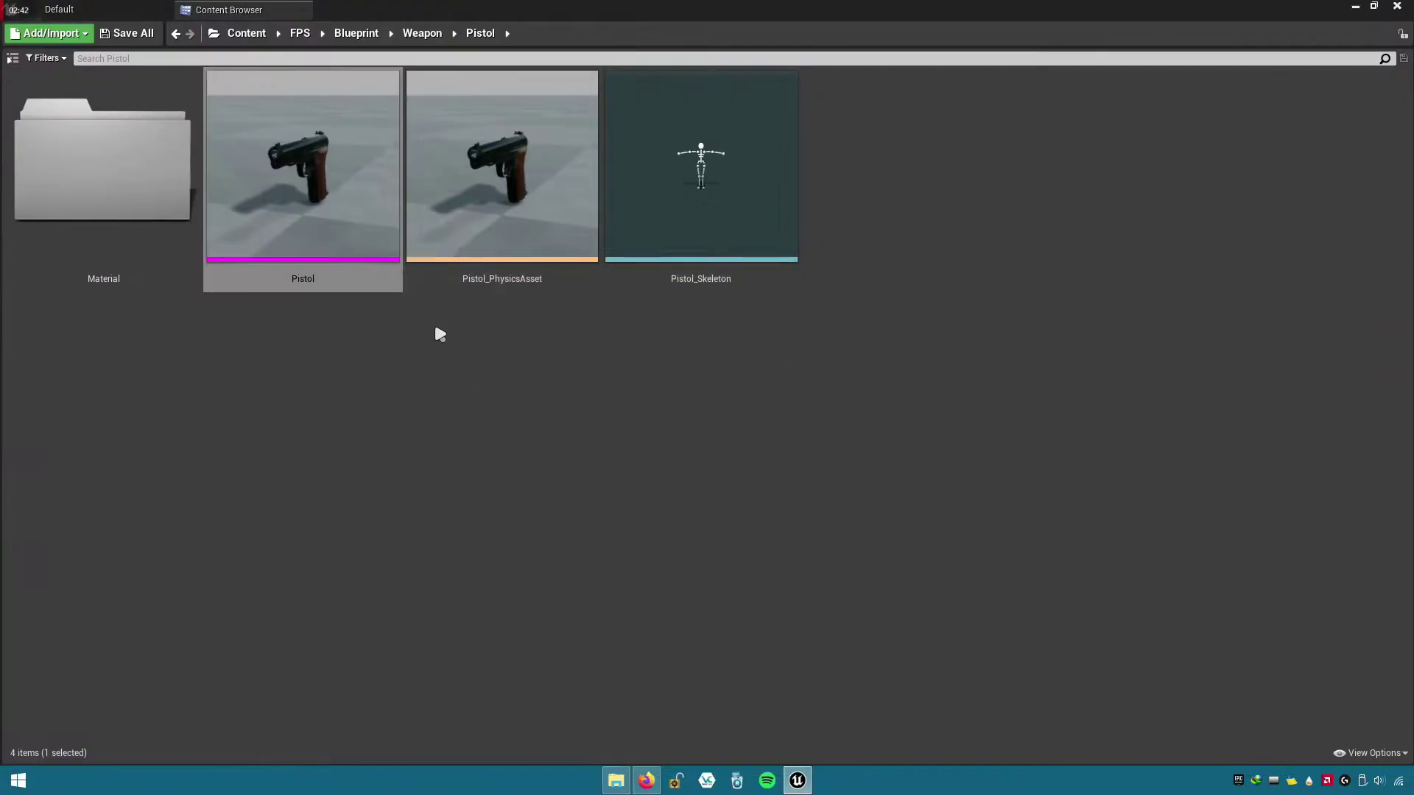
pyautogui.click(133, 243)
# - Reopen Pistol_MAT from the Material folder and frame its texture nodes
pyautogui.doubleClick(132, 243)
pyautogui.doubleClick(511, 284)
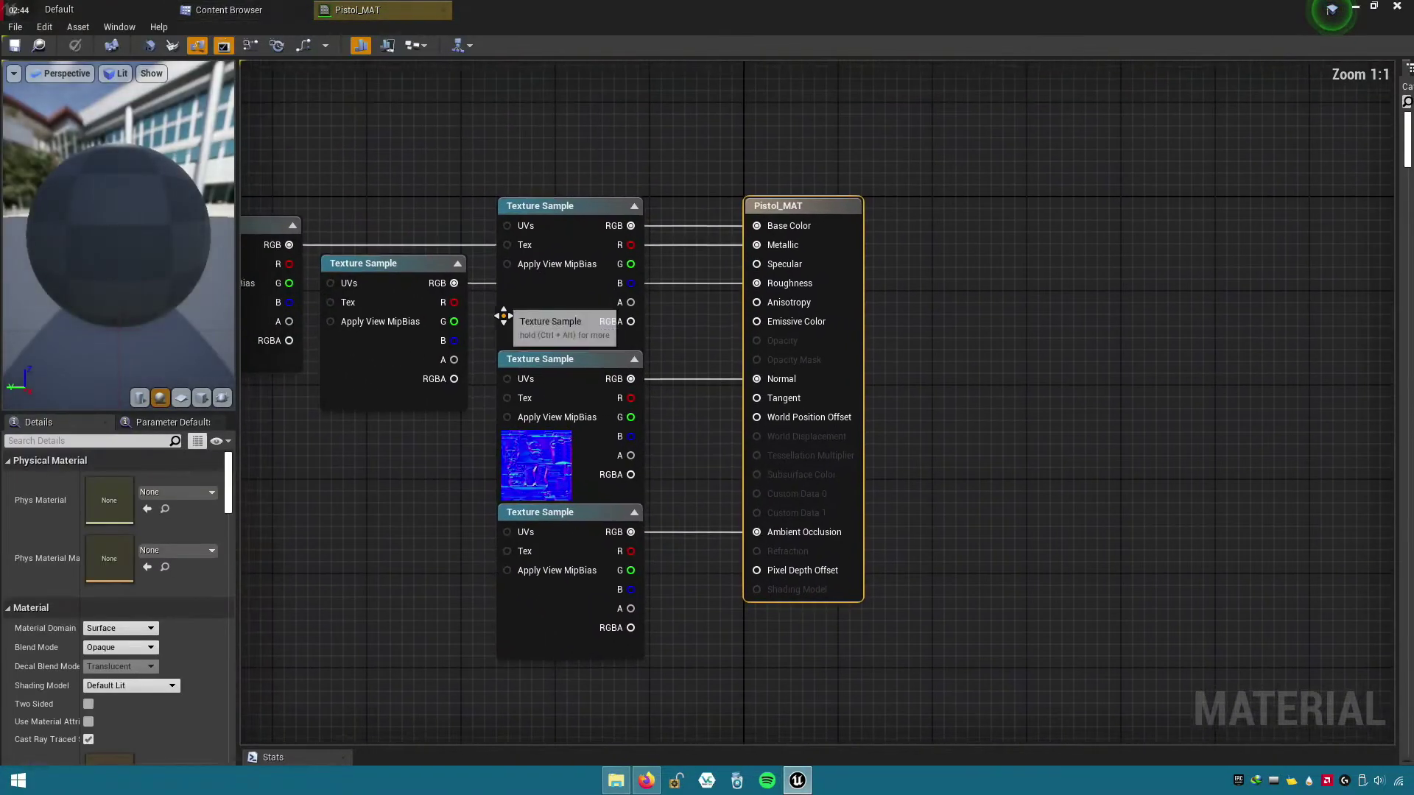
pyautogui.moveTo(530, 435); pyautogui.dragTo(817, 477, button='right')
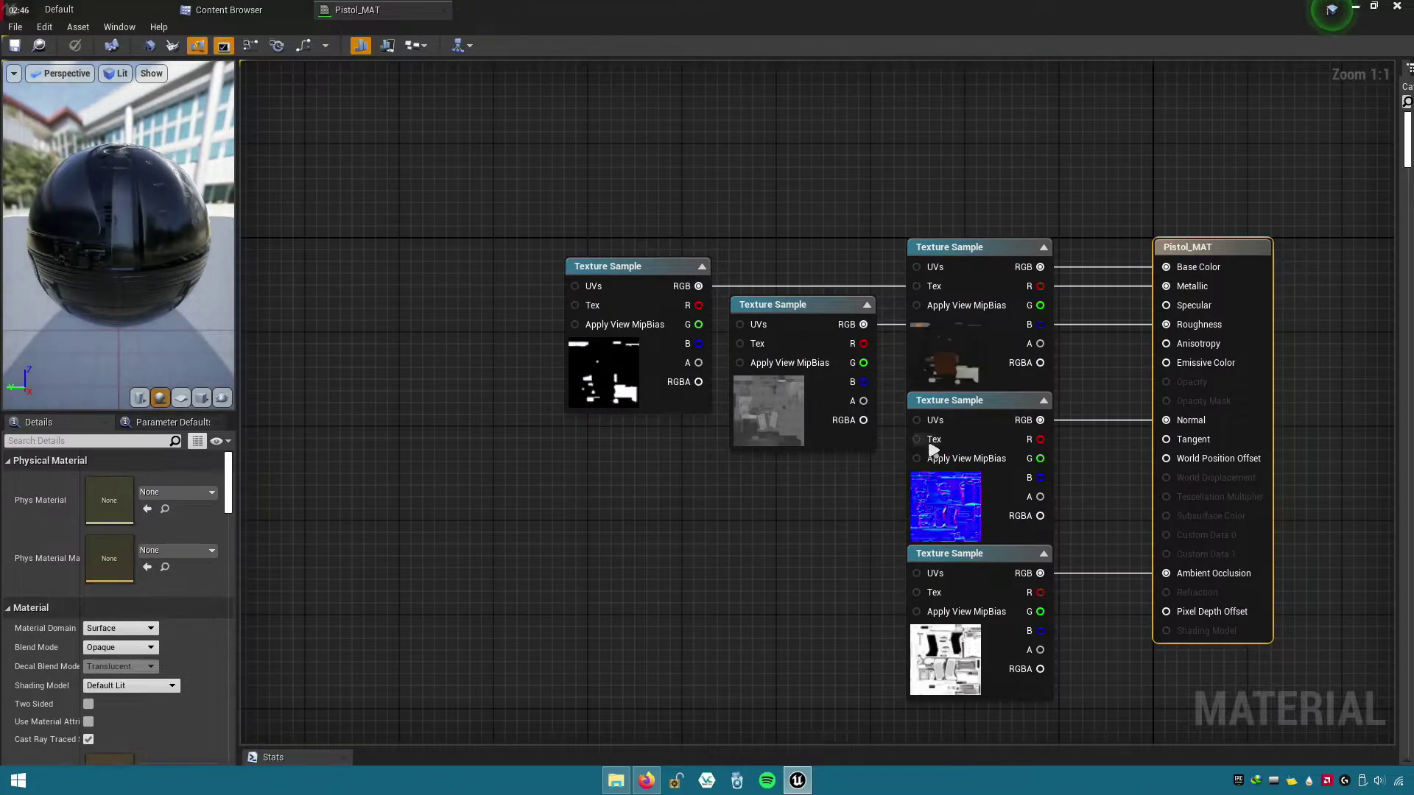
pyautogui.moveTo(783, 537); pyautogui.dragTo(924, 538, button='right')
pyautogui.moveTo(946, 520)
pyautogui.mouseDown()
pyautogui.moveTo(766, 377)
pyautogui.moveTo(482, 378)
pyautogui.mouseUp()
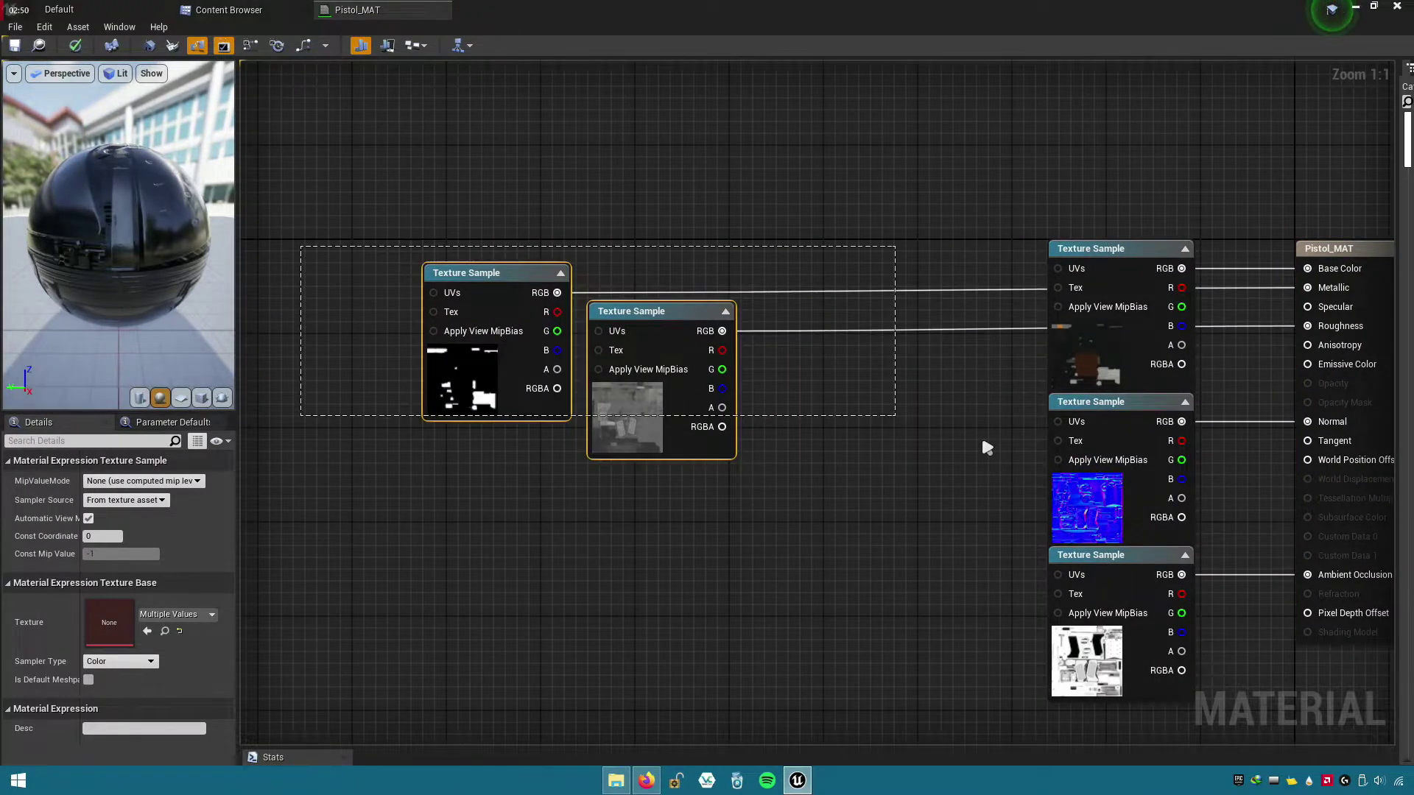
pyautogui.moveTo(980, 435); pyautogui.dragTo(602, 434, button='right')
pyautogui.moveTo(347, 435); pyautogui.dragTo(884, 432, button='right')
pyautogui.click(885, 433)
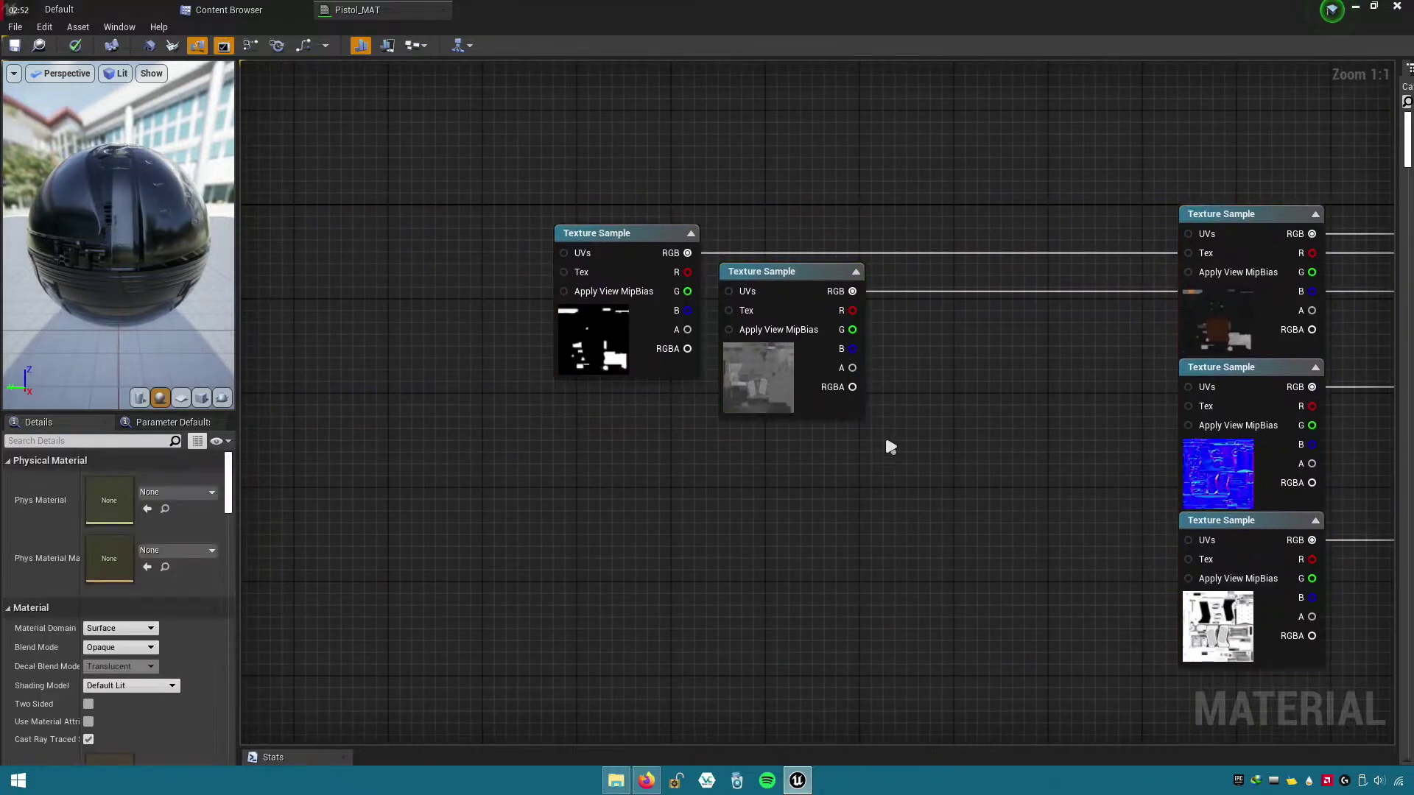
# - Connect the grey texture's RGB to Roughness from its pin menu, then break the Roughness link
pyautogui.rightClick(850, 288)
pyautogui.click(839, 294)
pyautogui.rightClick(850, 291)
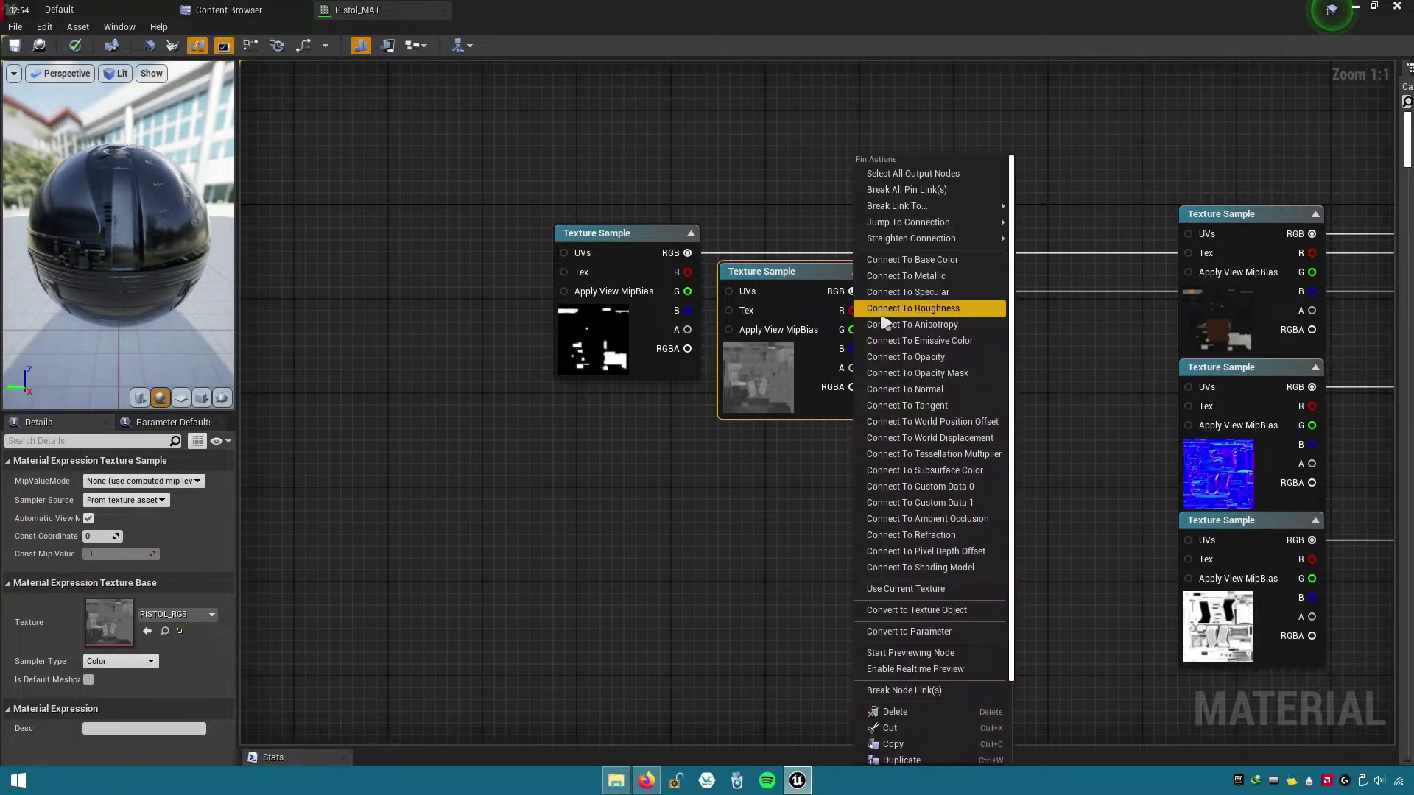
pyautogui.click(881, 309)
pyautogui.moveTo(1200, 371); pyautogui.dragTo(935, 364, button='right')
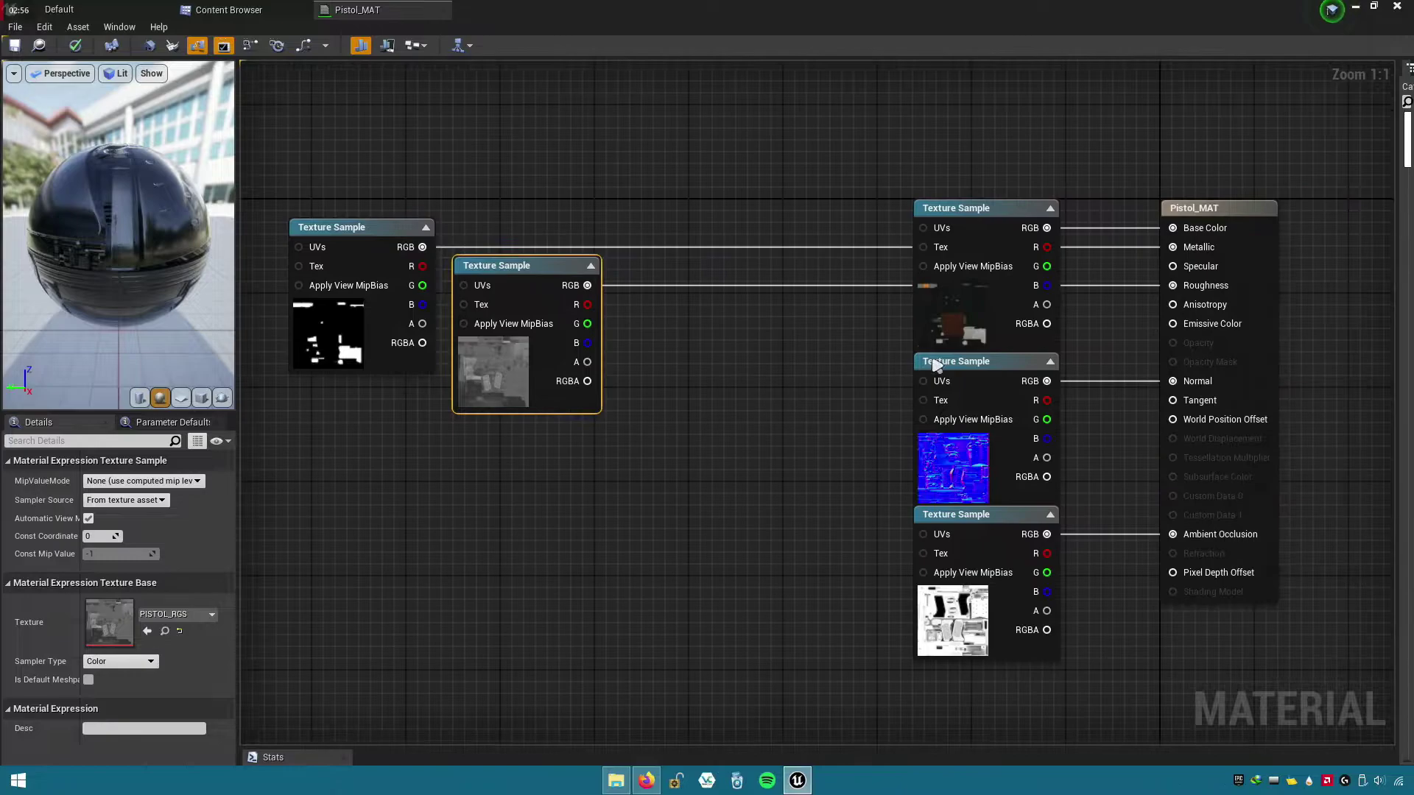
pyautogui.rightClick(1193, 289)
pyautogui.click(1237, 319)
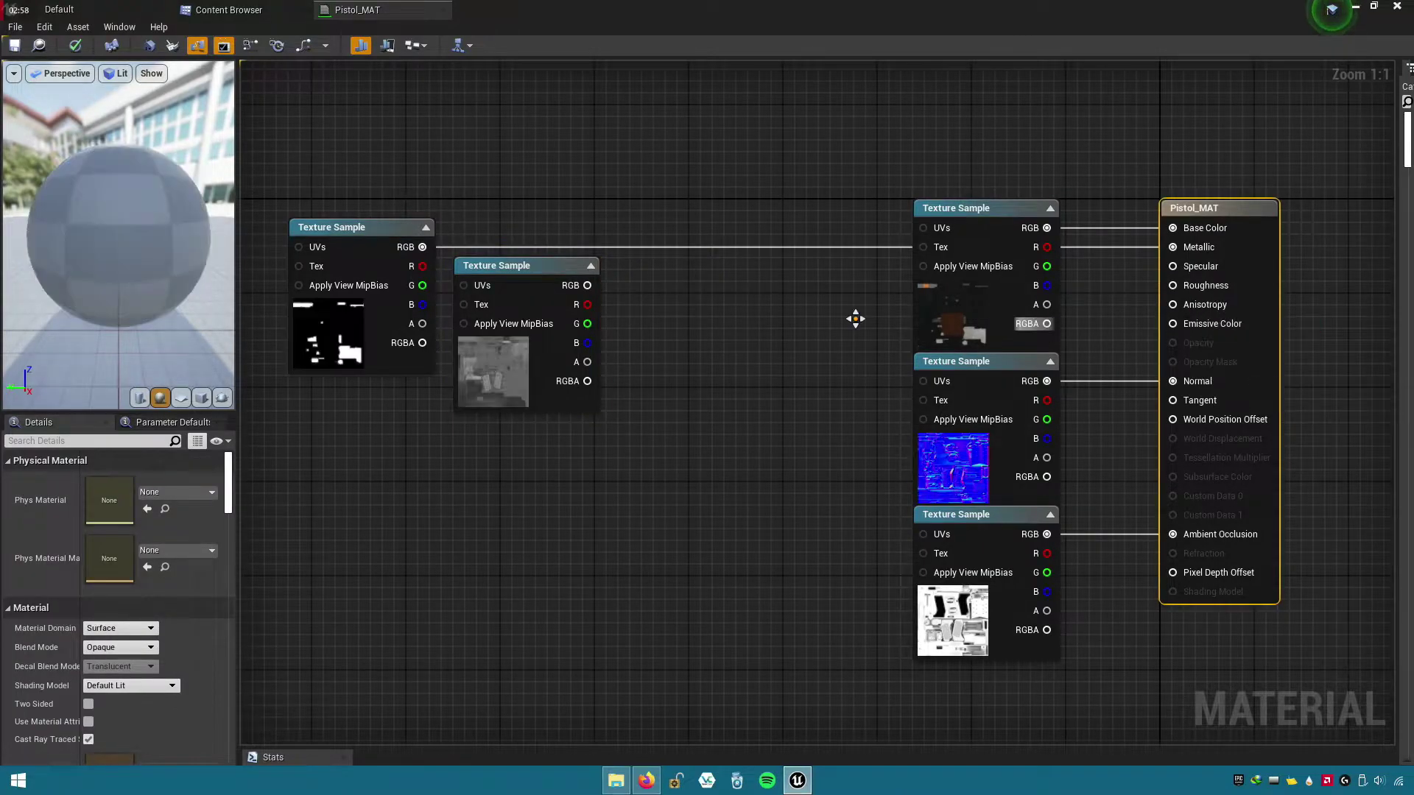
# - Add a Multiply node on the grey texture's output, with a Constant node feeding it
pyautogui.moveTo(587, 285); pyautogui.dragTo(633, 290)
pyautogui.write('mu')
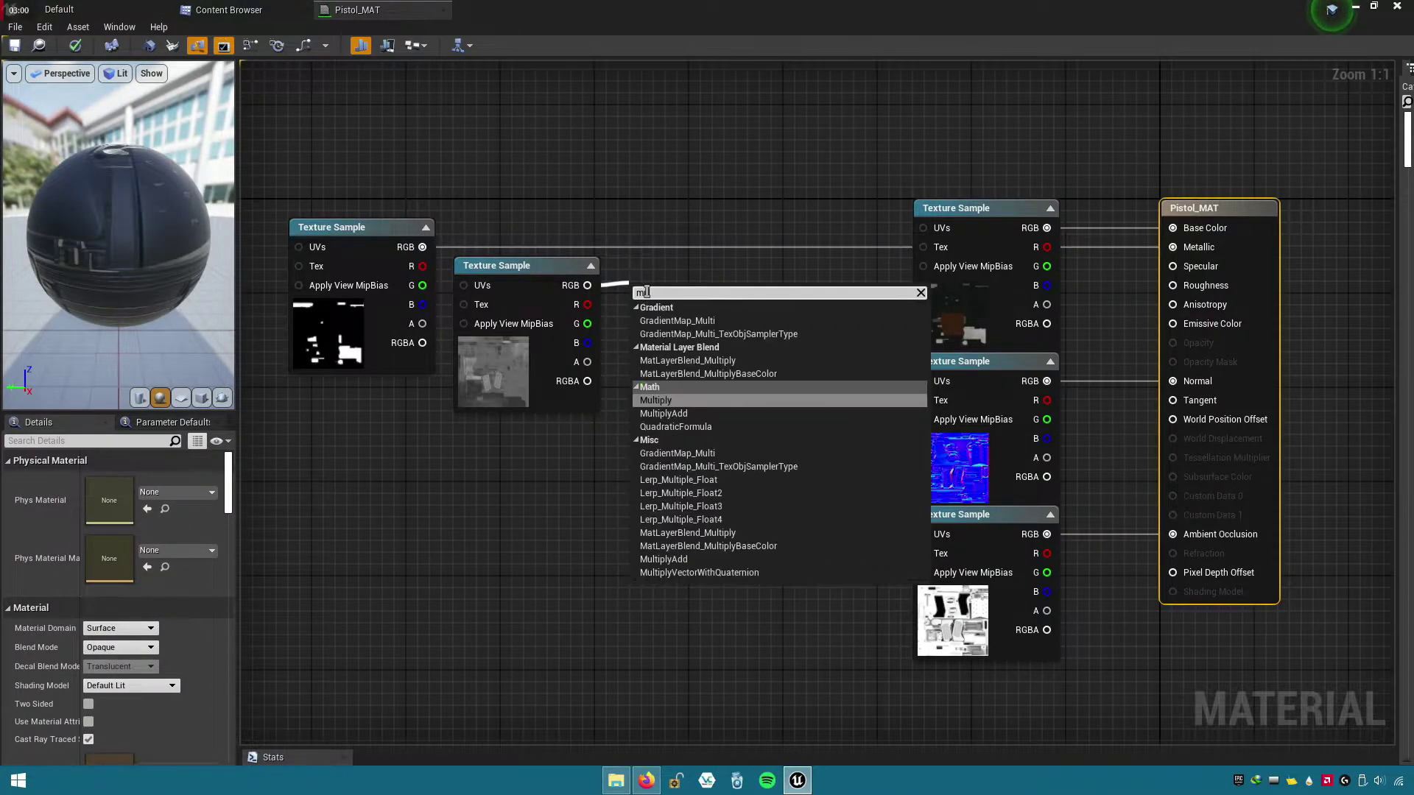
pyautogui.write('l')
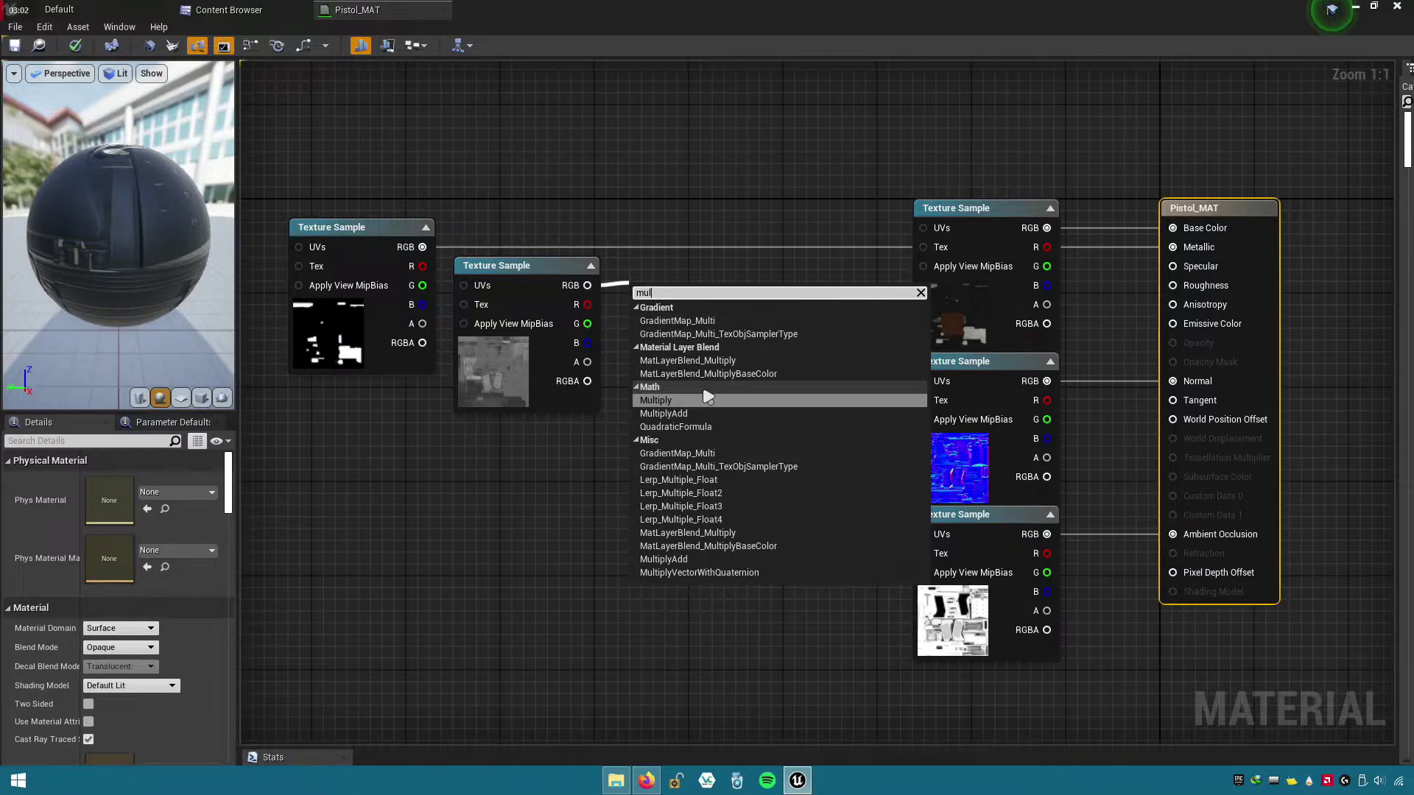
pyautogui.click(682, 404)
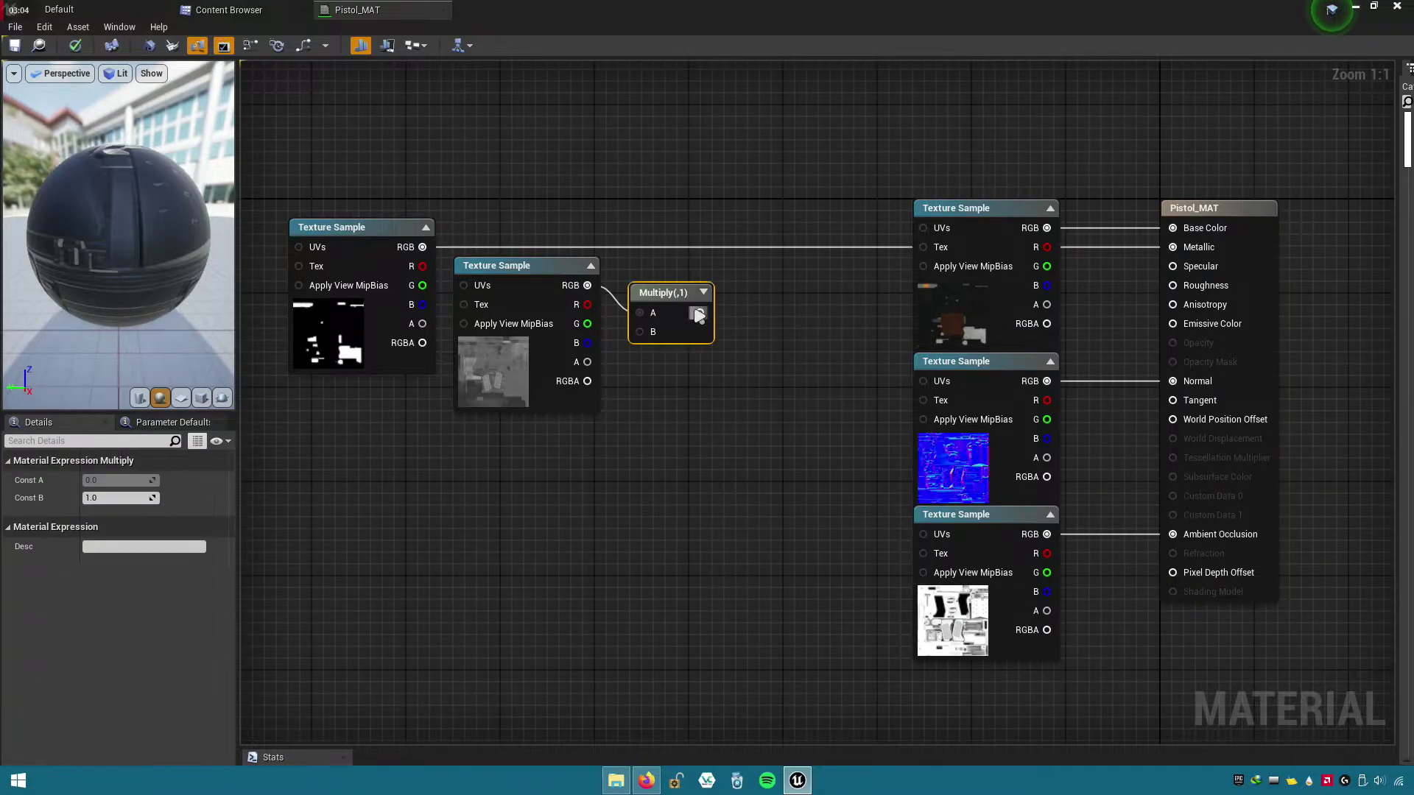
pyautogui.moveTo(658, 315)
pyautogui.mouseDown()
pyautogui.moveTo(715, 294)
pyautogui.moveTo(667, 316)
pyautogui.mouseUp()
pyautogui.write('consta')
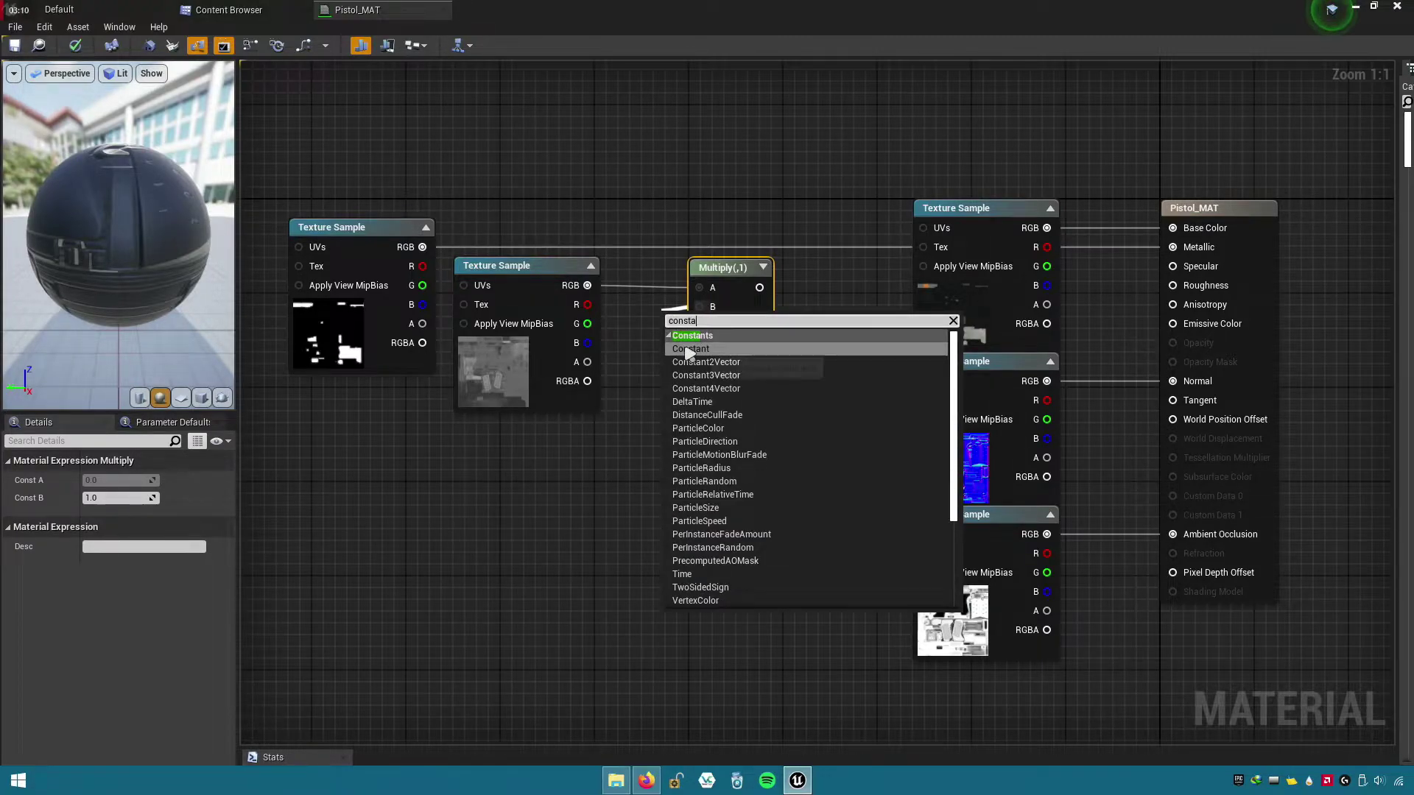
pyautogui.click(696, 349)
pyautogui.moveTo(718, 267); pyautogui.dragTo(765, 267)
pyautogui.press('q')
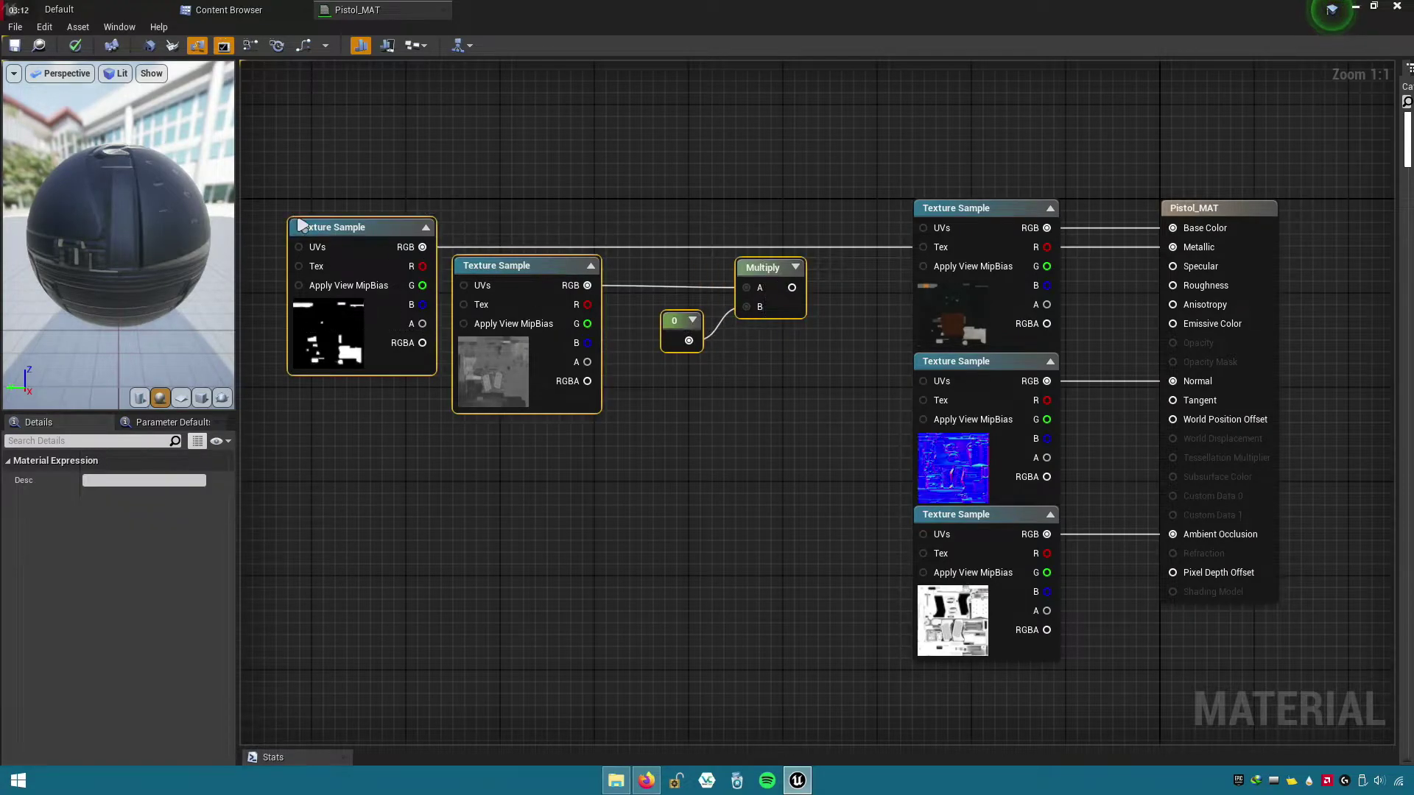
# - Set the Constant to 0.5 and wire the Multiply output into Roughness
pyautogui.click(754, 402)
pyautogui.click(674, 307)
pyautogui.write('0.5')
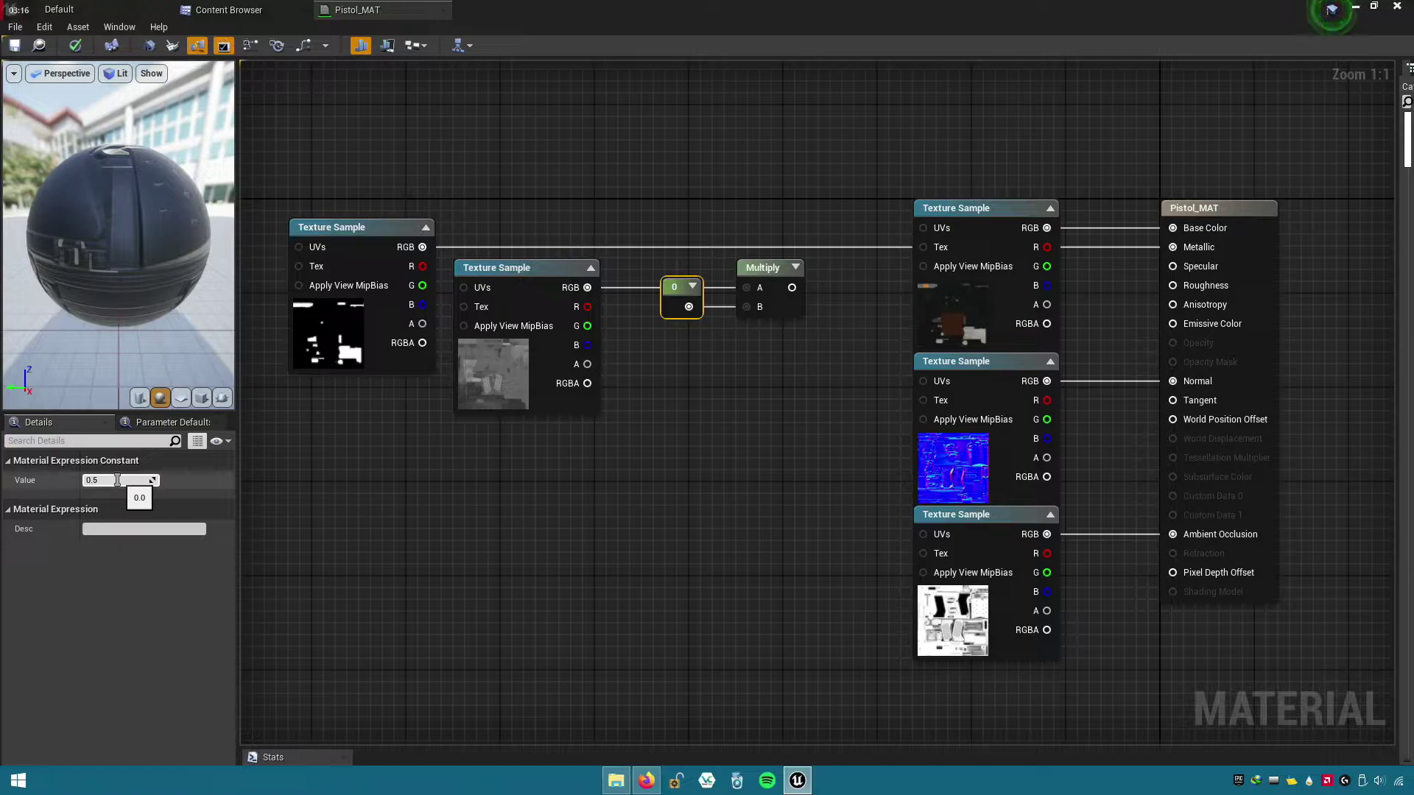
pyautogui.click(850, 528)
pyautogui.moveTo(791, 287); pyautogui.dragTo(1205, 286)
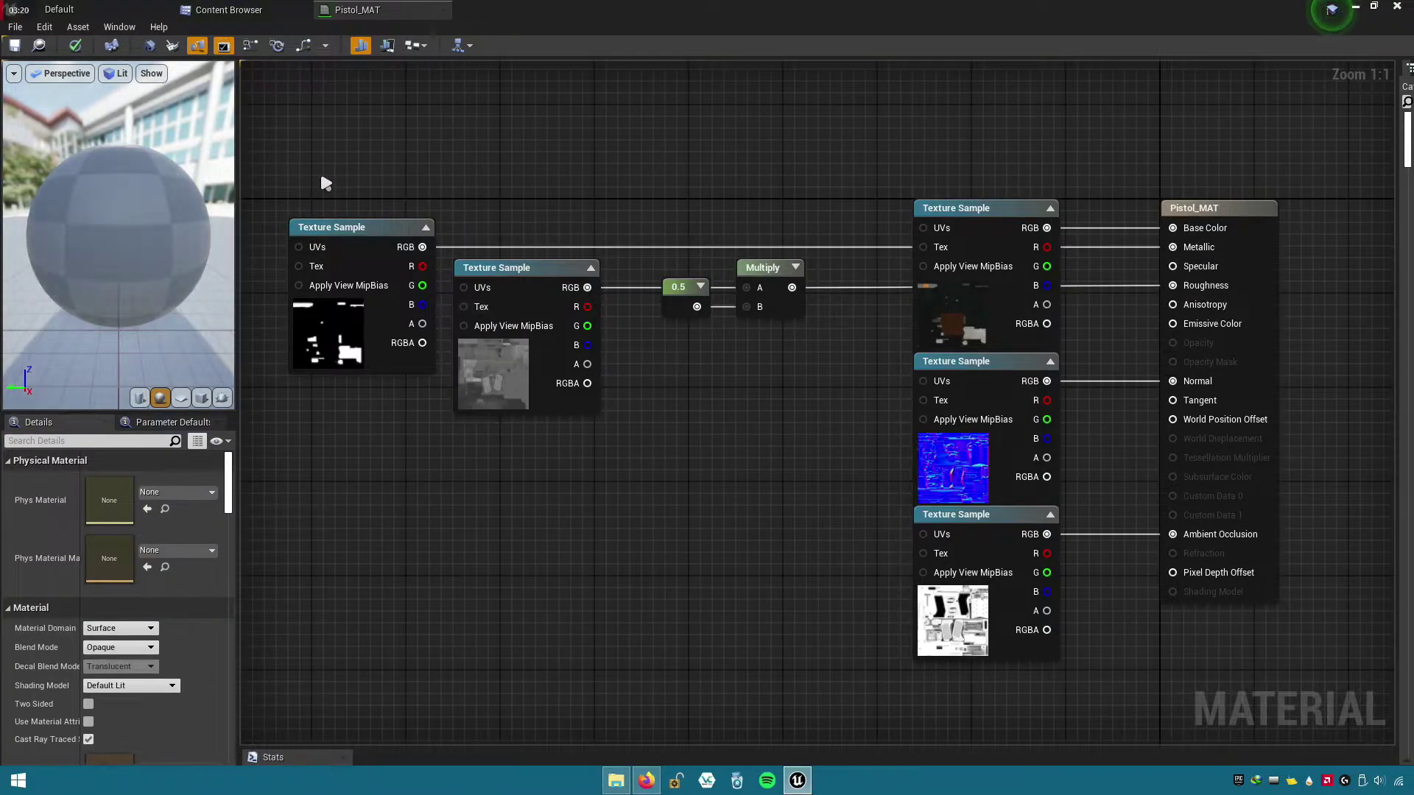
# - Tidy the graph by shifting the textures, Constant and Multiply nodes to the right
pyautogui.moveTo(325, 183); pyautogui.dragTo(836, 425)
pyautogui.moveTo(777, 274); pyautogui.dragTo(848, 273)
pyautogui.click(816, 355)
pyautogui.moveTo(694, 411)
pyautogui.mouseDown()
pyautogui.moveTo(502, 362)
pyautogui.moveTo(617, 375)
pyautogui.mouseUp()
pyautogui.moveTo(431, 133); pyautogui.dragTo(294, 133, button='right')
pyautogui.click(691, 599)
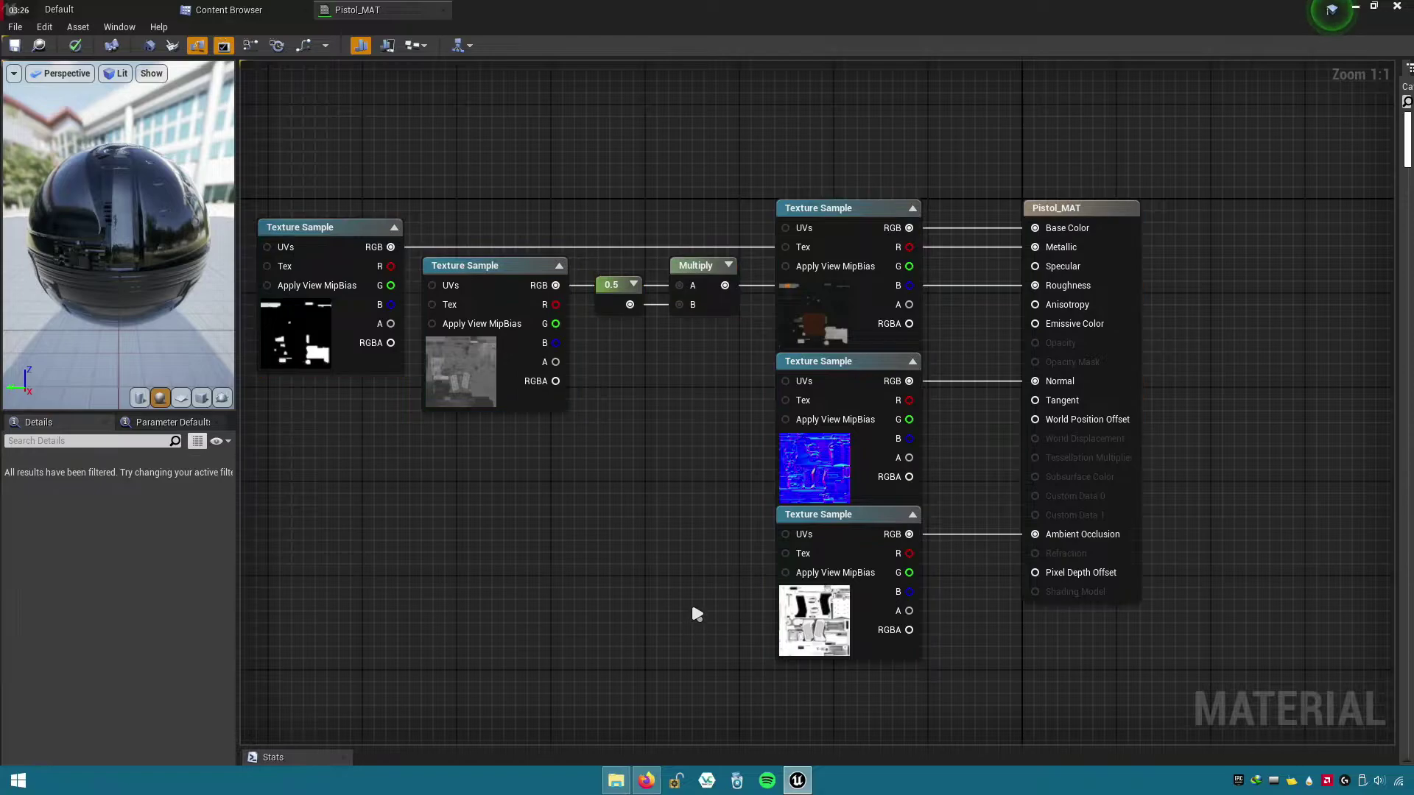
# - Compile and save Pistol_MAT, then open the Pistol skeletal mesh alongside it
pyautogui.click(73, 47)
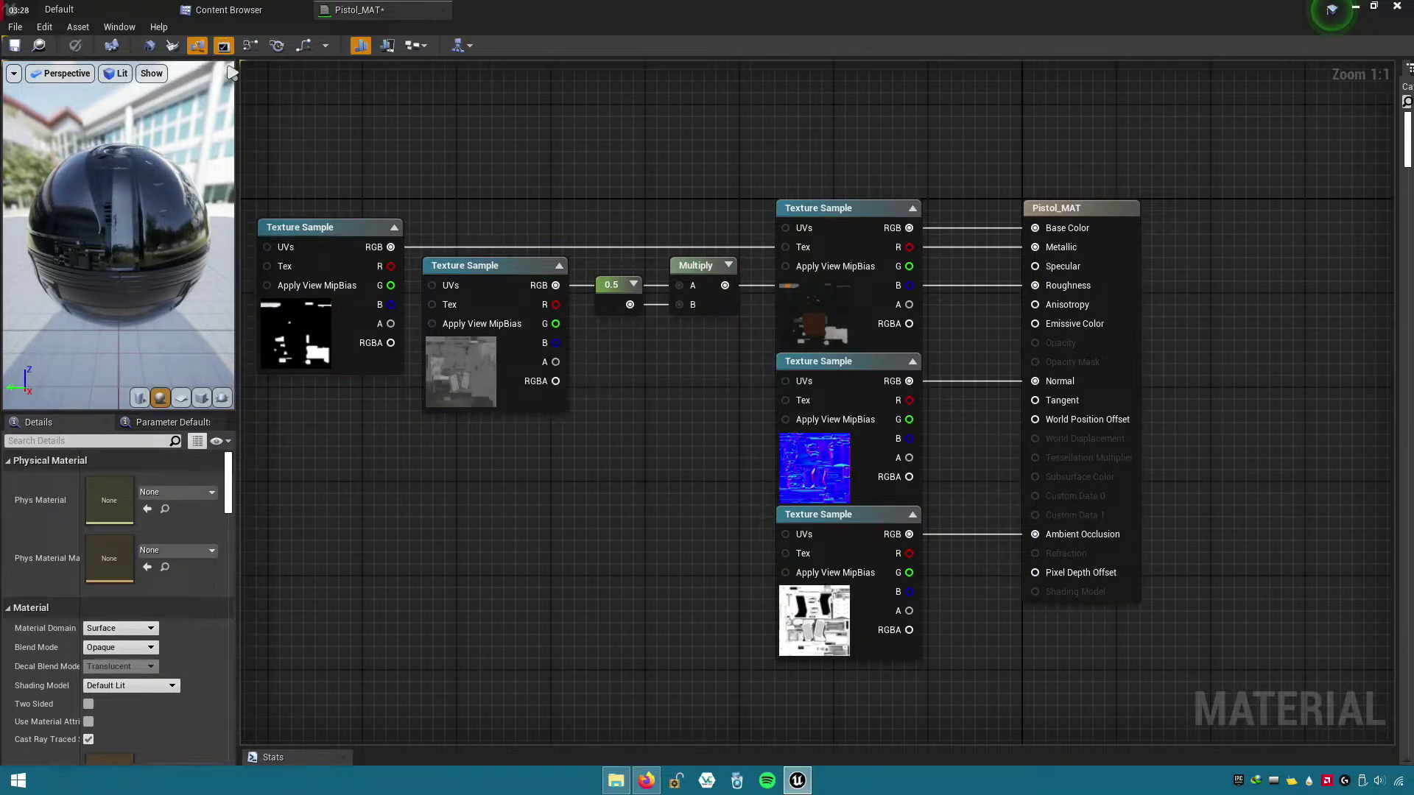
pyautogui.click(14, 44)
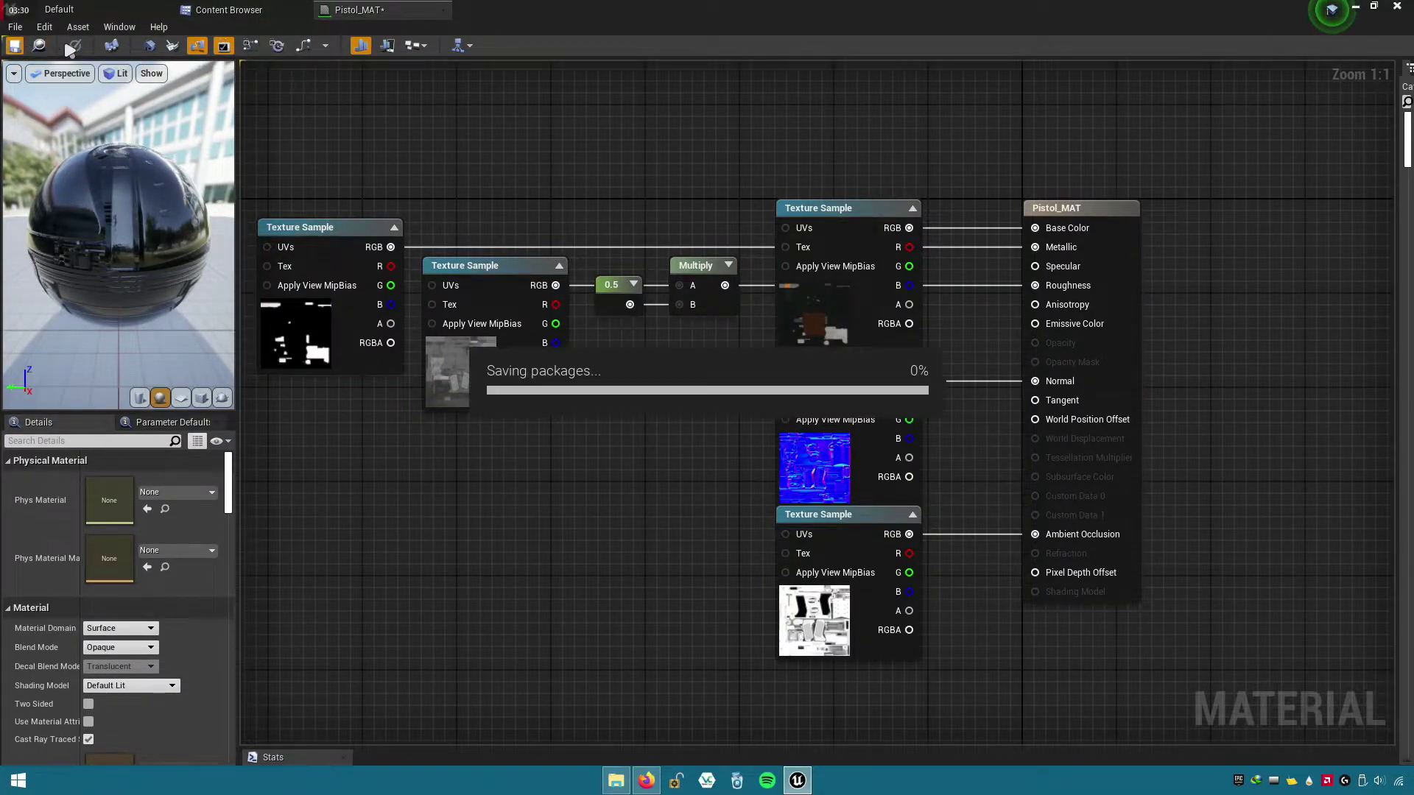
pyautogui.click(250, 10)
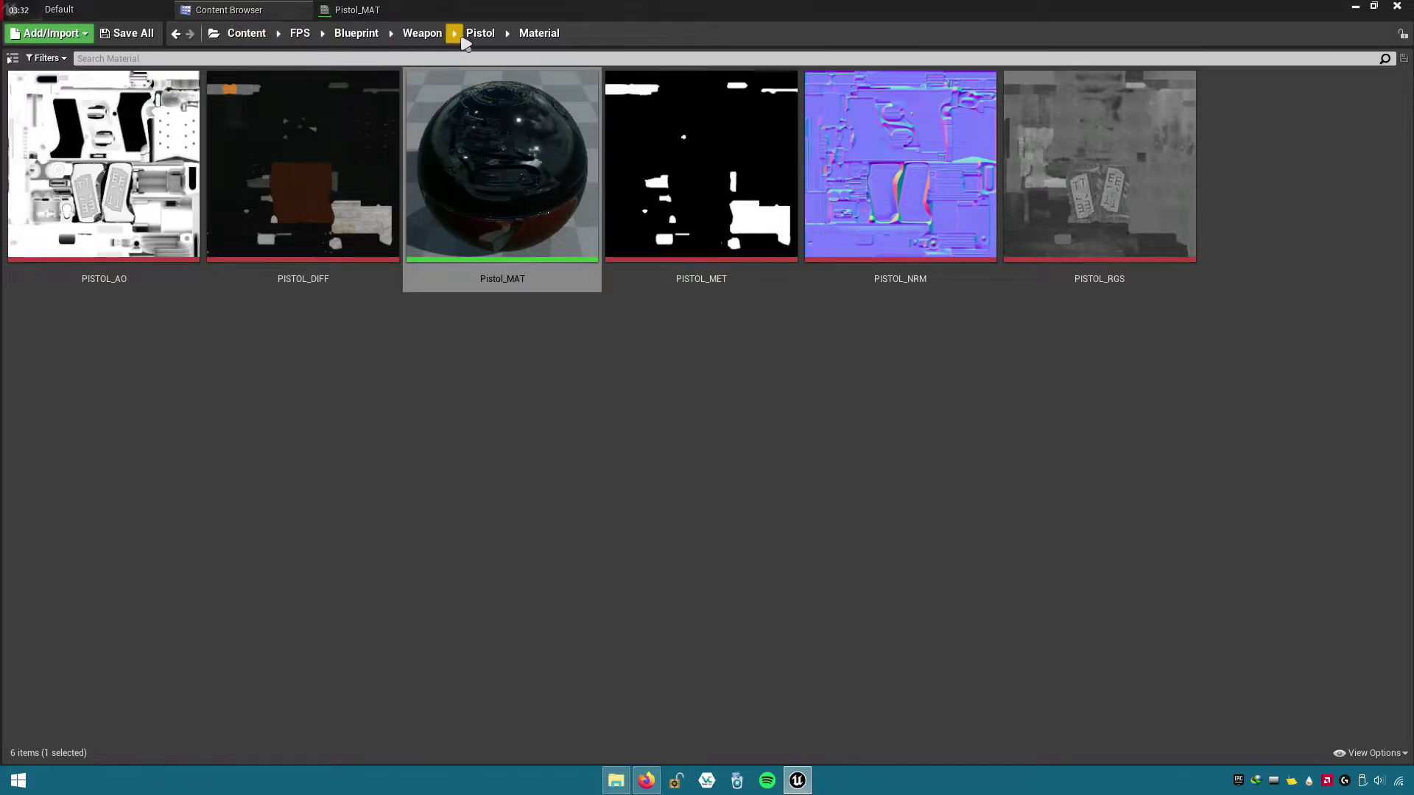
pyautogui.click(478, 33)
pyautogui.doubleClick(298, 206)
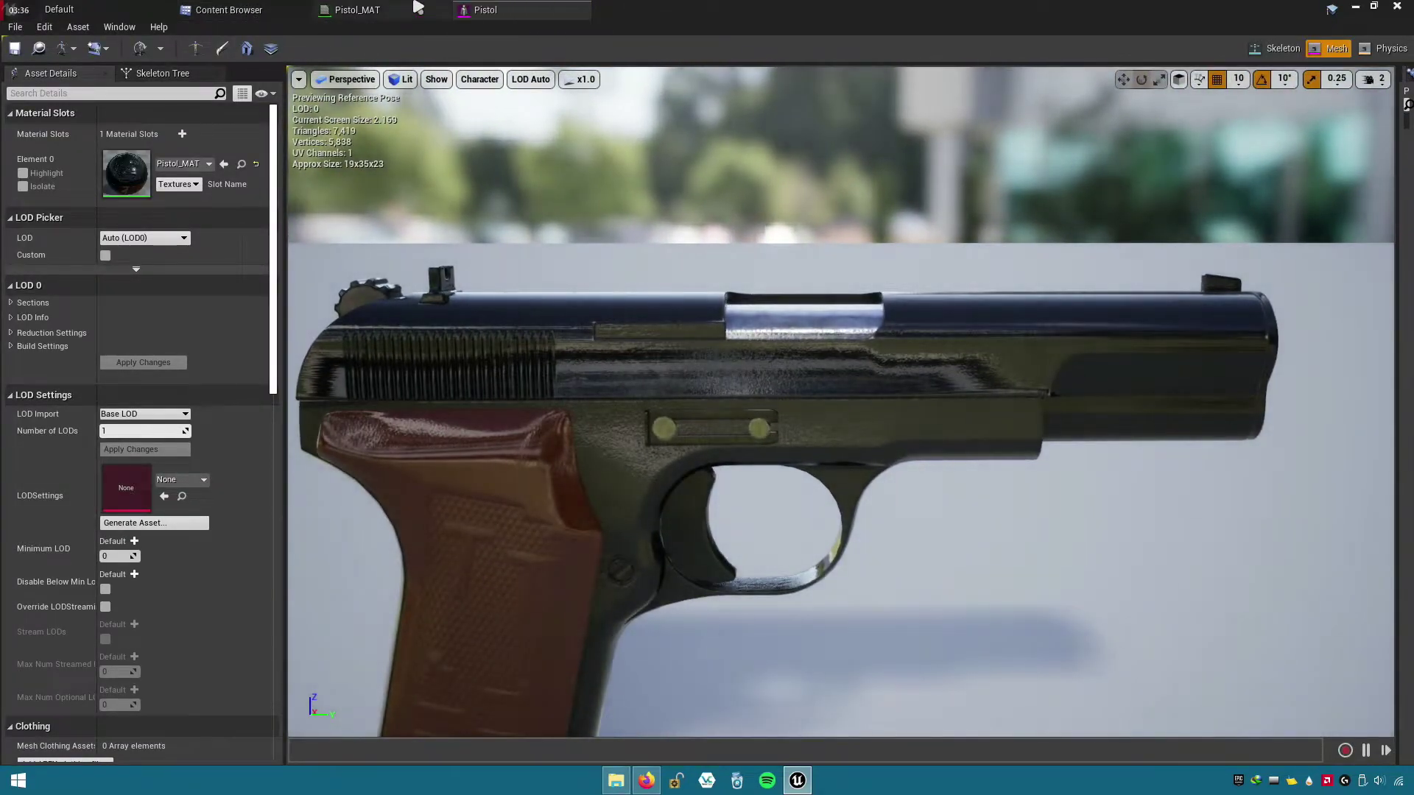
pyautogui.click(417, 7)
# - Change the constant to 1, apply, and check the result on the Pistol mesh
pyautogui.click(638, 292)
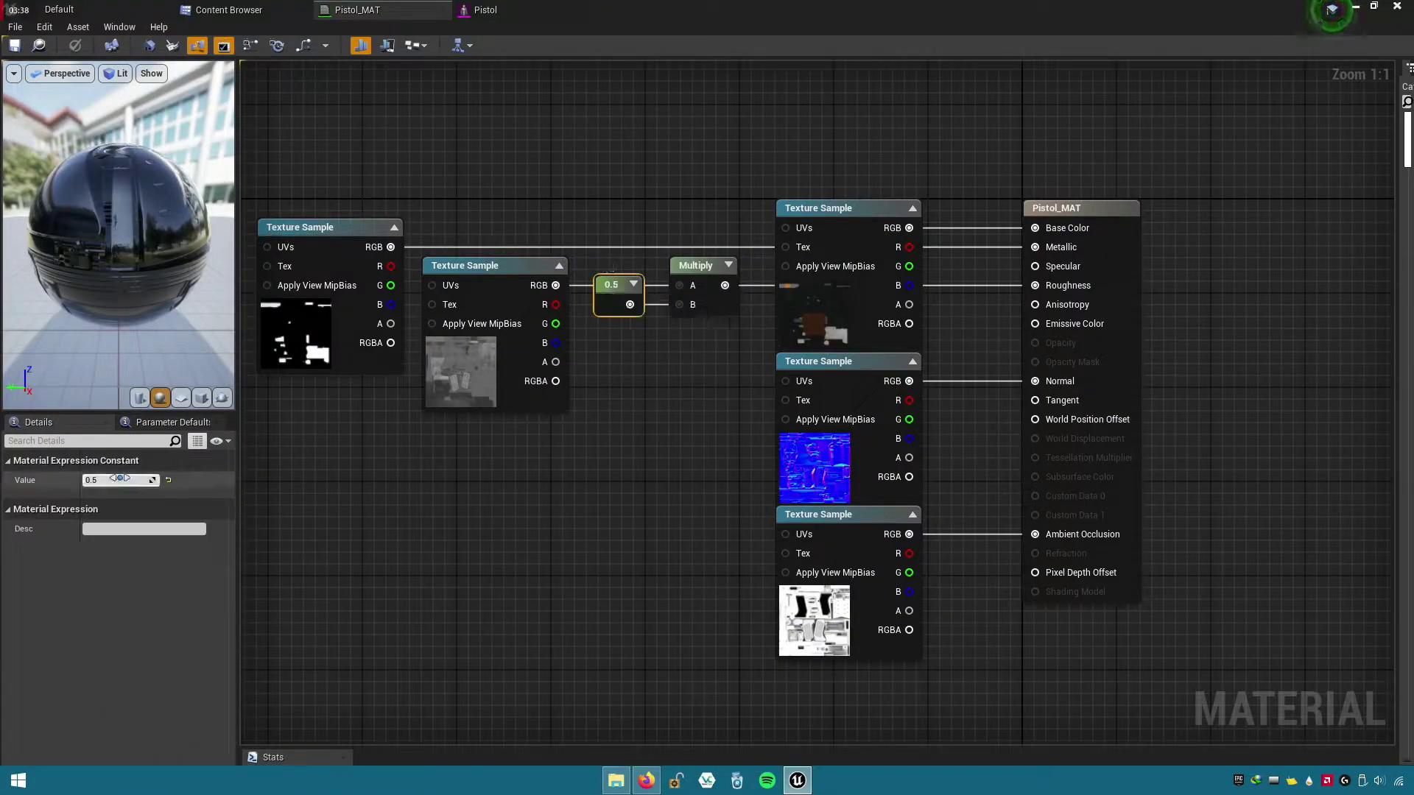
pyautogui.write('1')
pyautogui.press('Return')
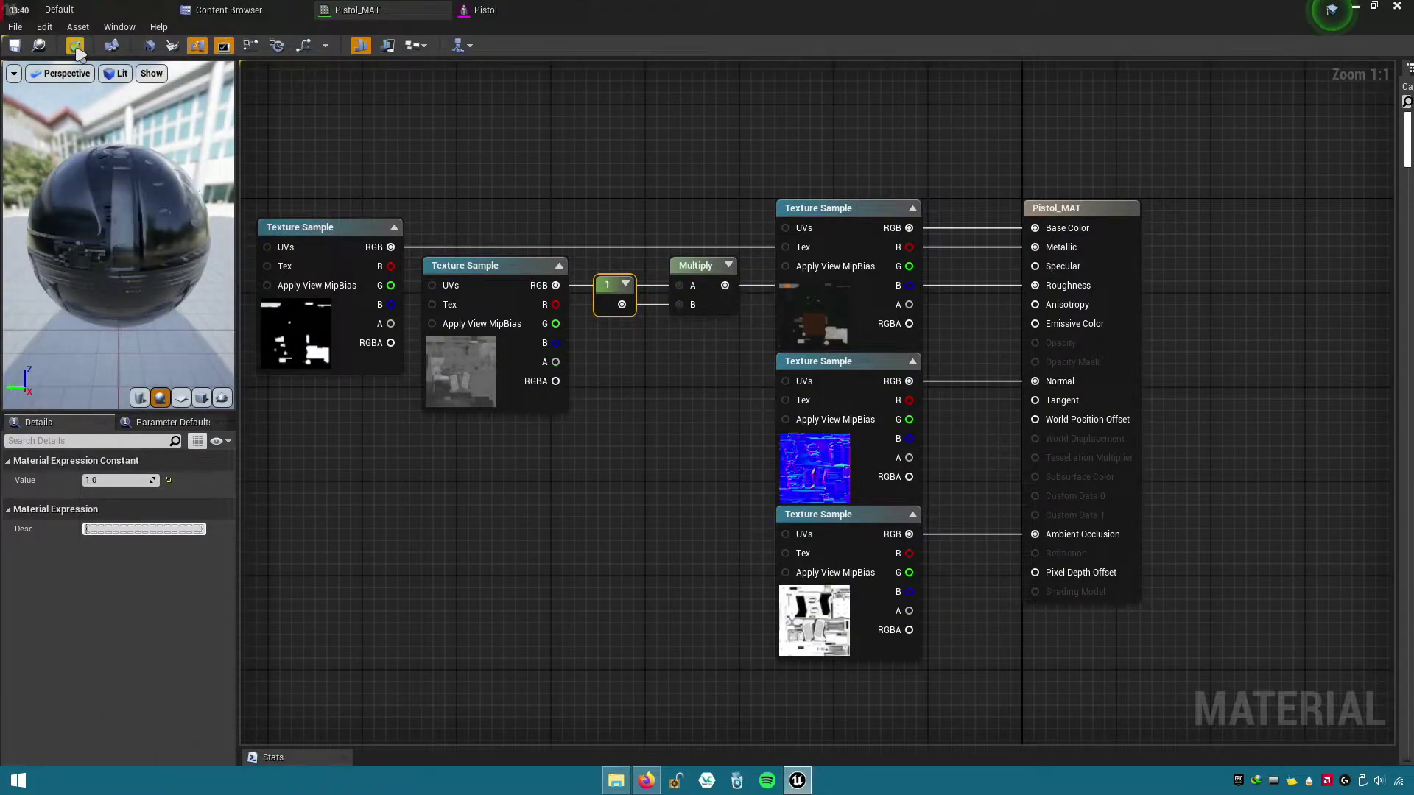
pyautogui.click(75, 46)
pyautogui.click(482, 10)
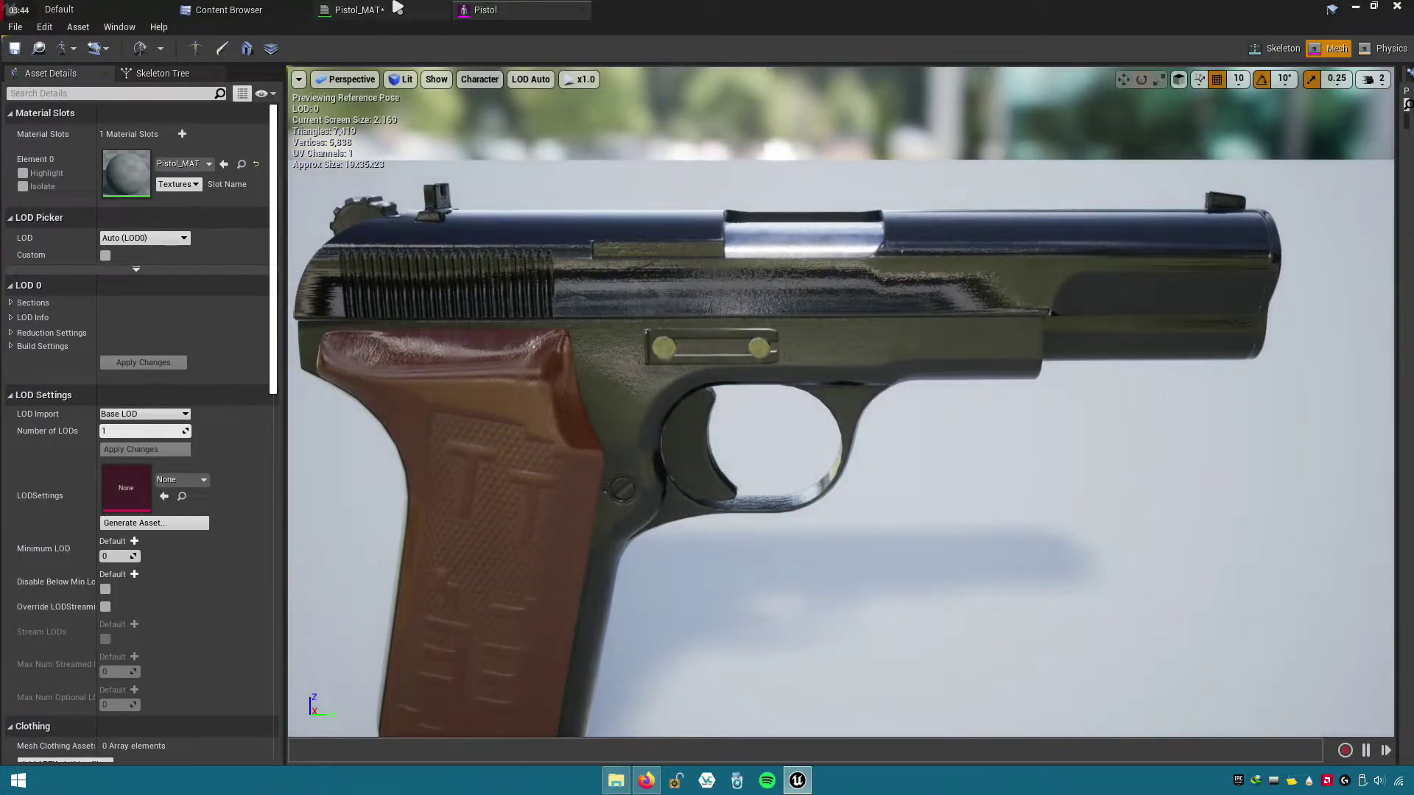
pyautogui.click(405, 9)
# - Change the constant to 100, apply, and check the Pistol mesh again
pyautogui.click(127, 480)
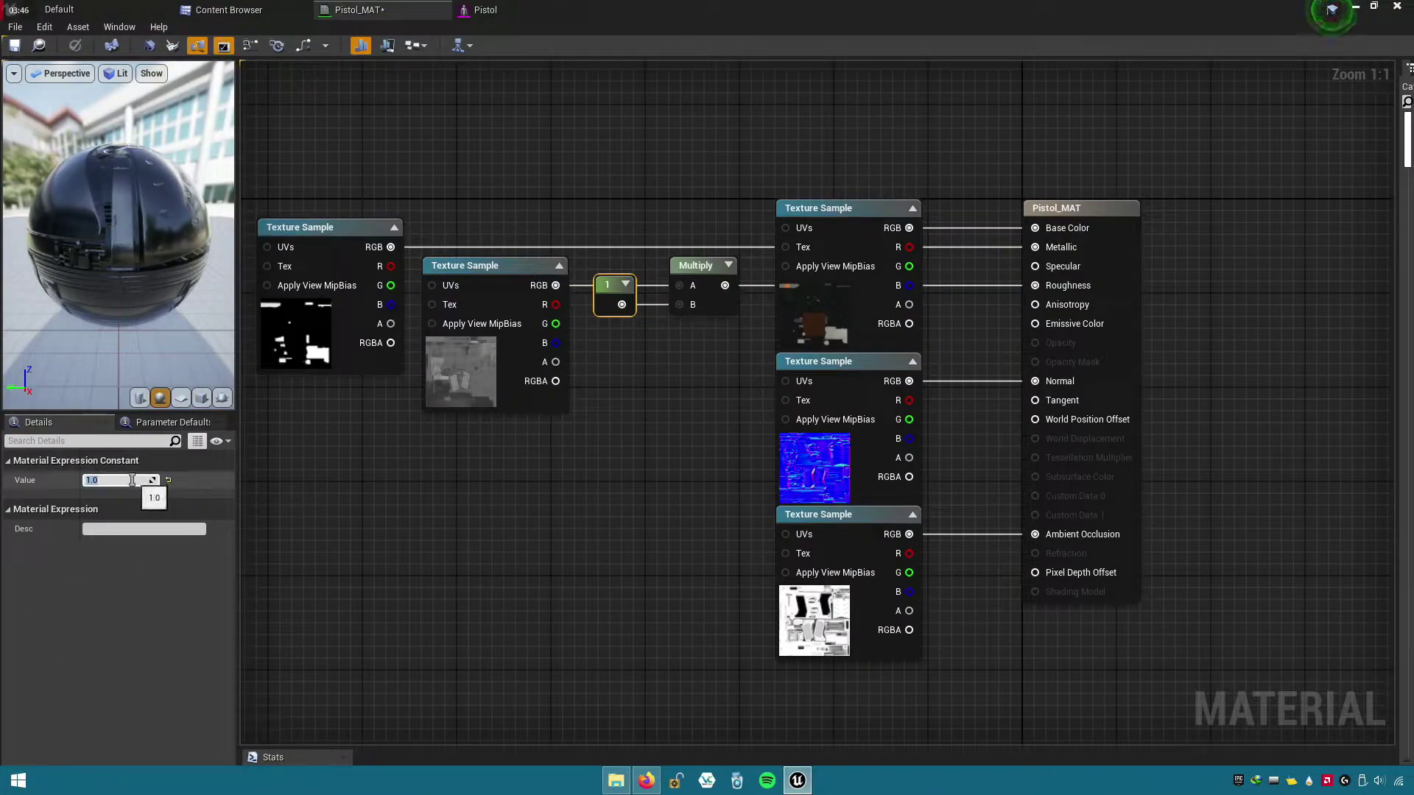
pyautogui.write('100')
pyautogui.press('Return')
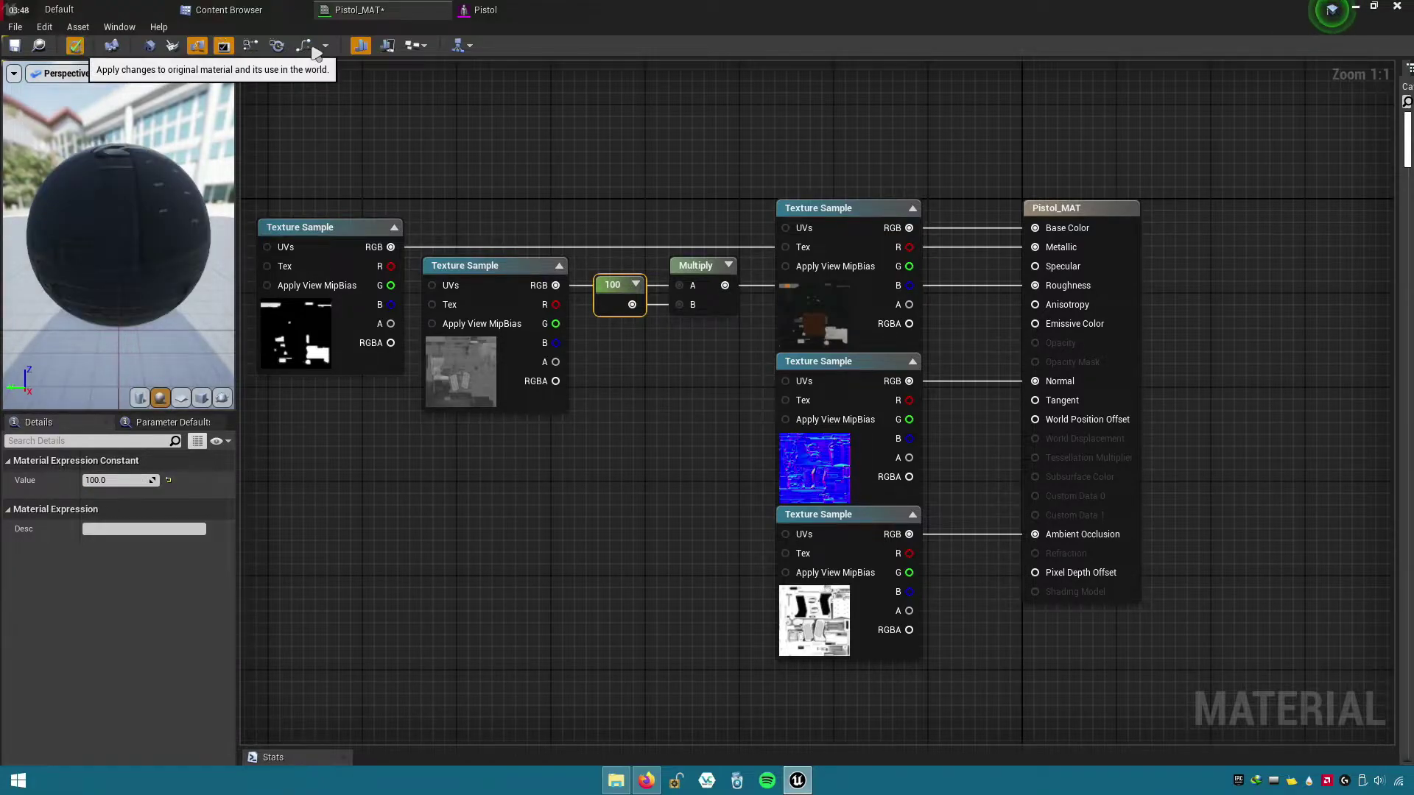
pyautogui.click(75, 45)
pyautogui.click(482, 9)
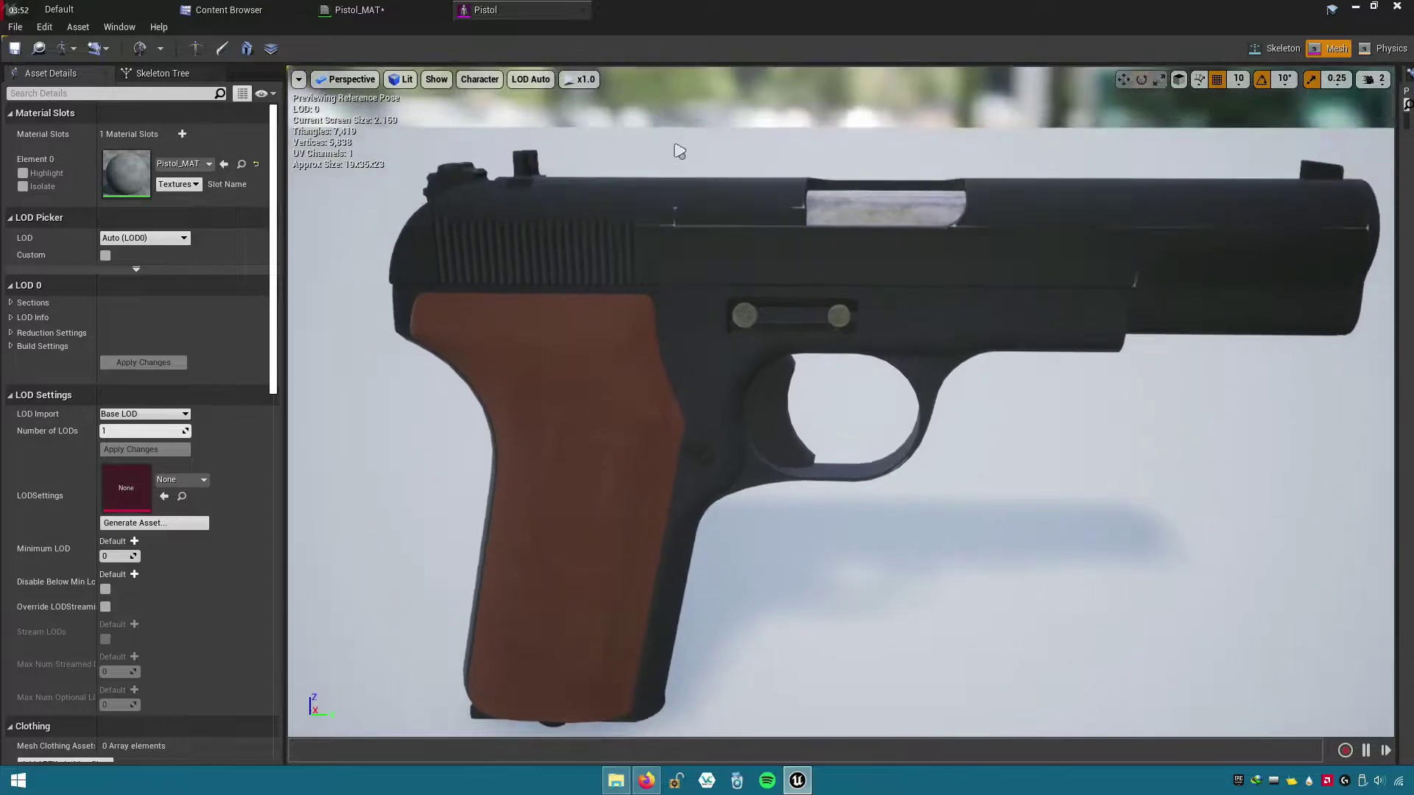
pyautogui.click(420, 8)
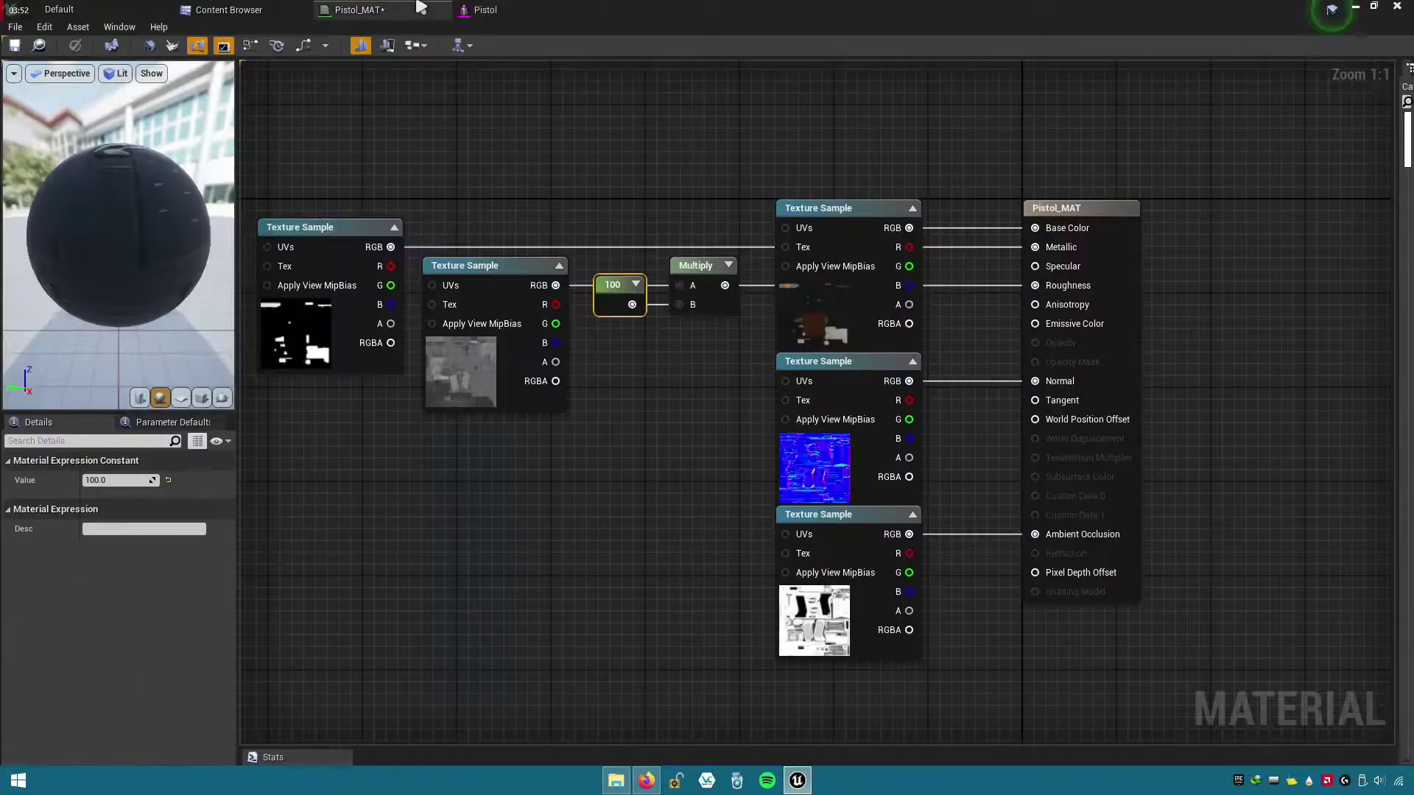
# - Delete the Constant and Multiply nodes and wire the middle Texture Sample RGB into Roughness
pyautogui.rightClick(703, 297)
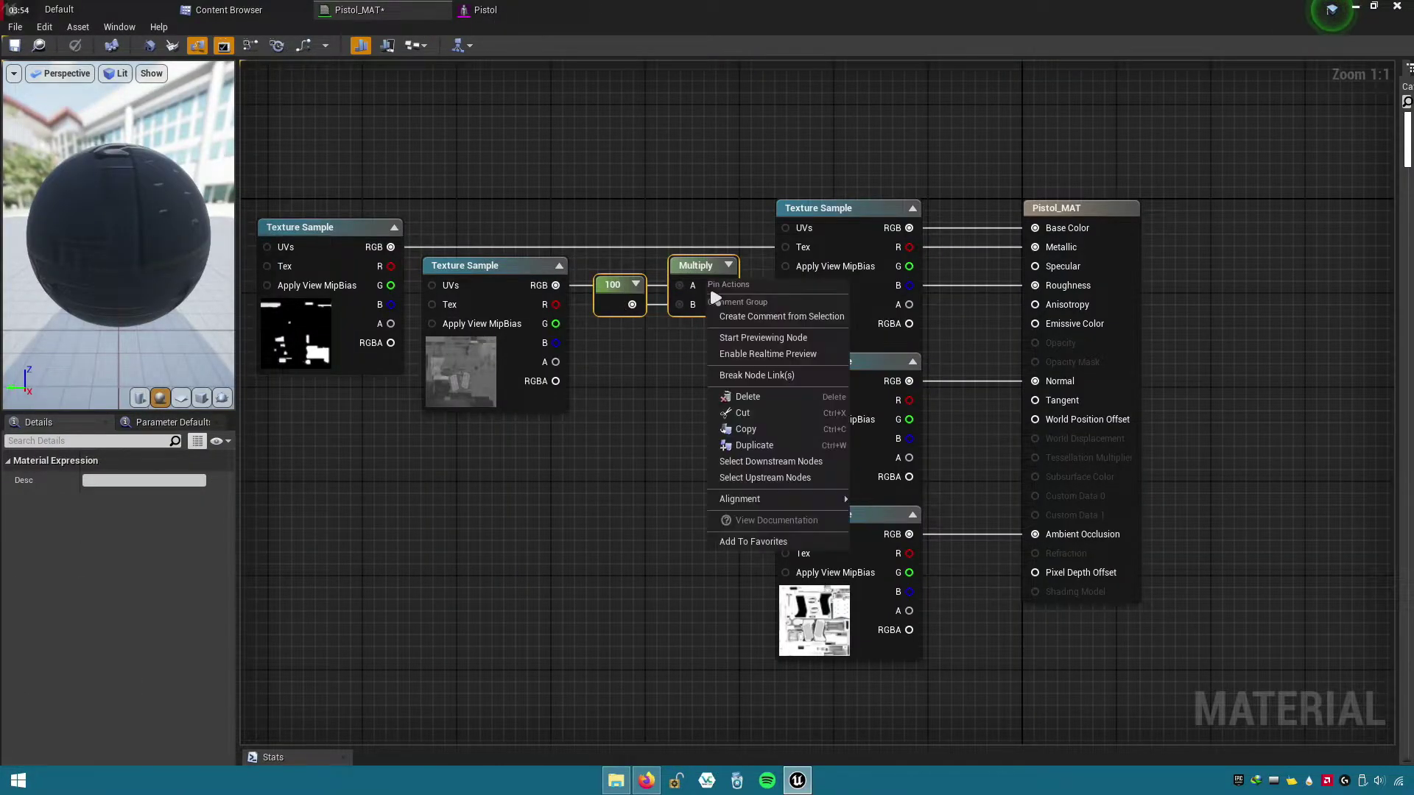
pyautogui.click(736, 394)
pyautogui.moveTo(556, 286); pyautogui.dragTo(1035, 286)
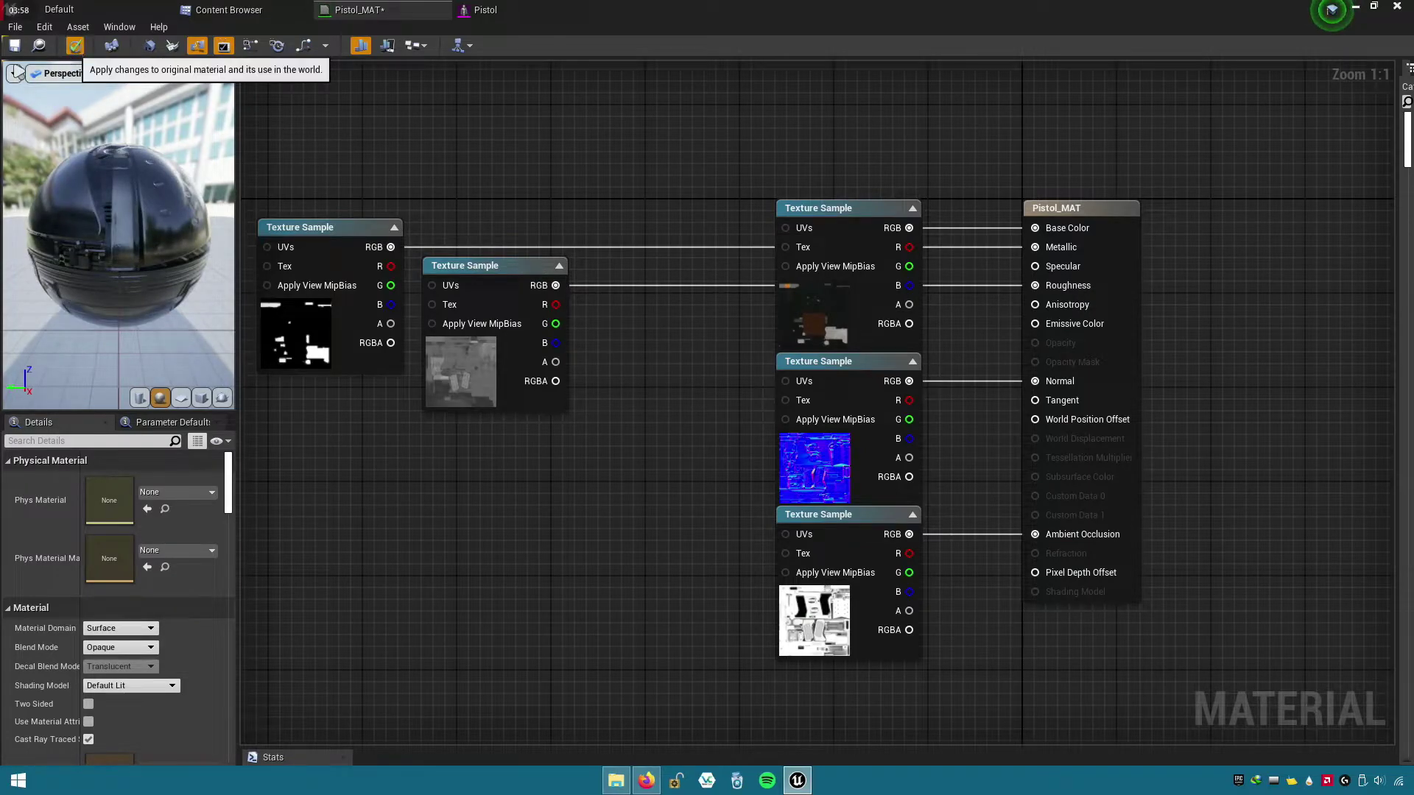
pyautogui.click(75, 45)
# - Save Pistol_MAT and close both the material and Pistol mesh editors
pyautogui.hotkey('ctrl', 's')
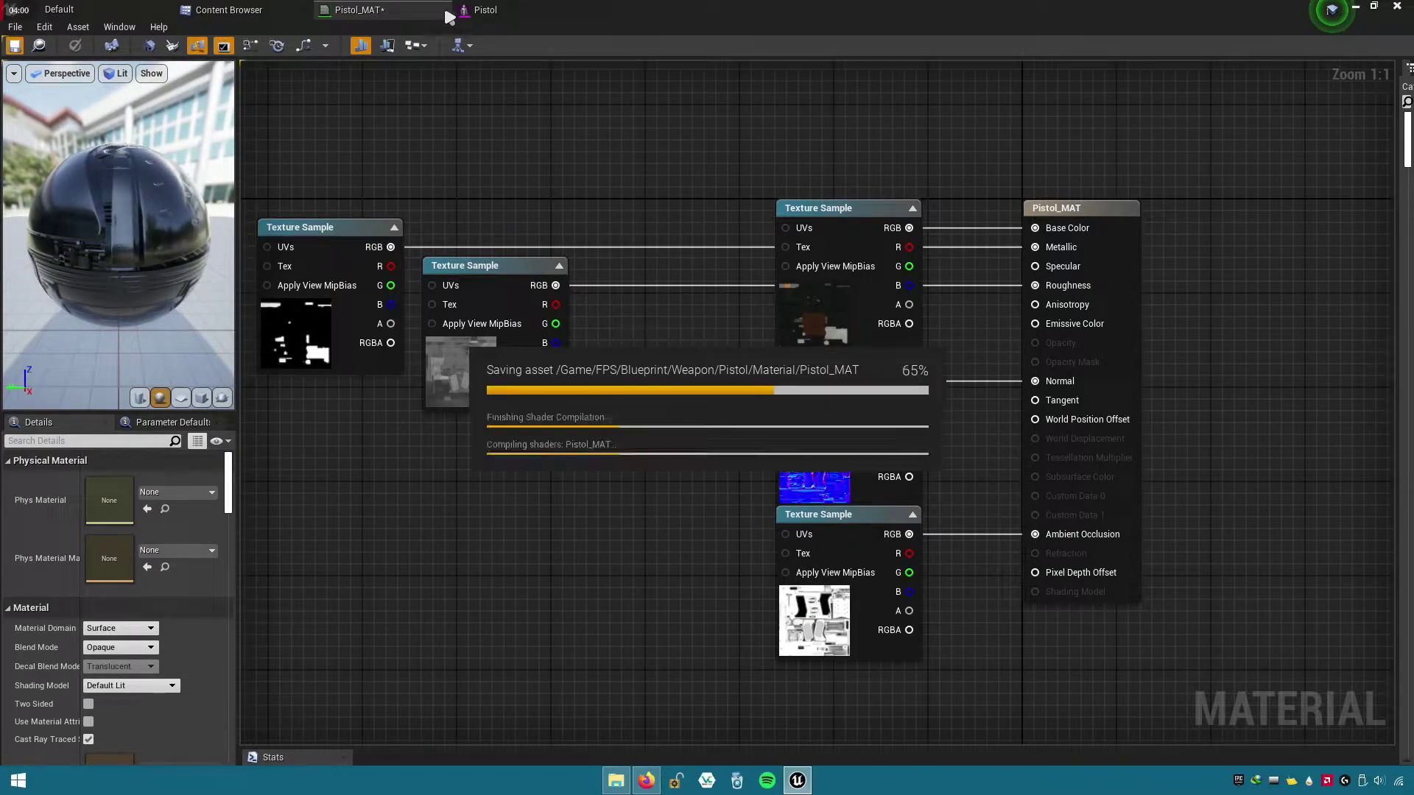
pyautogui.click(444, 10)
pyautogui.click(435, 10)
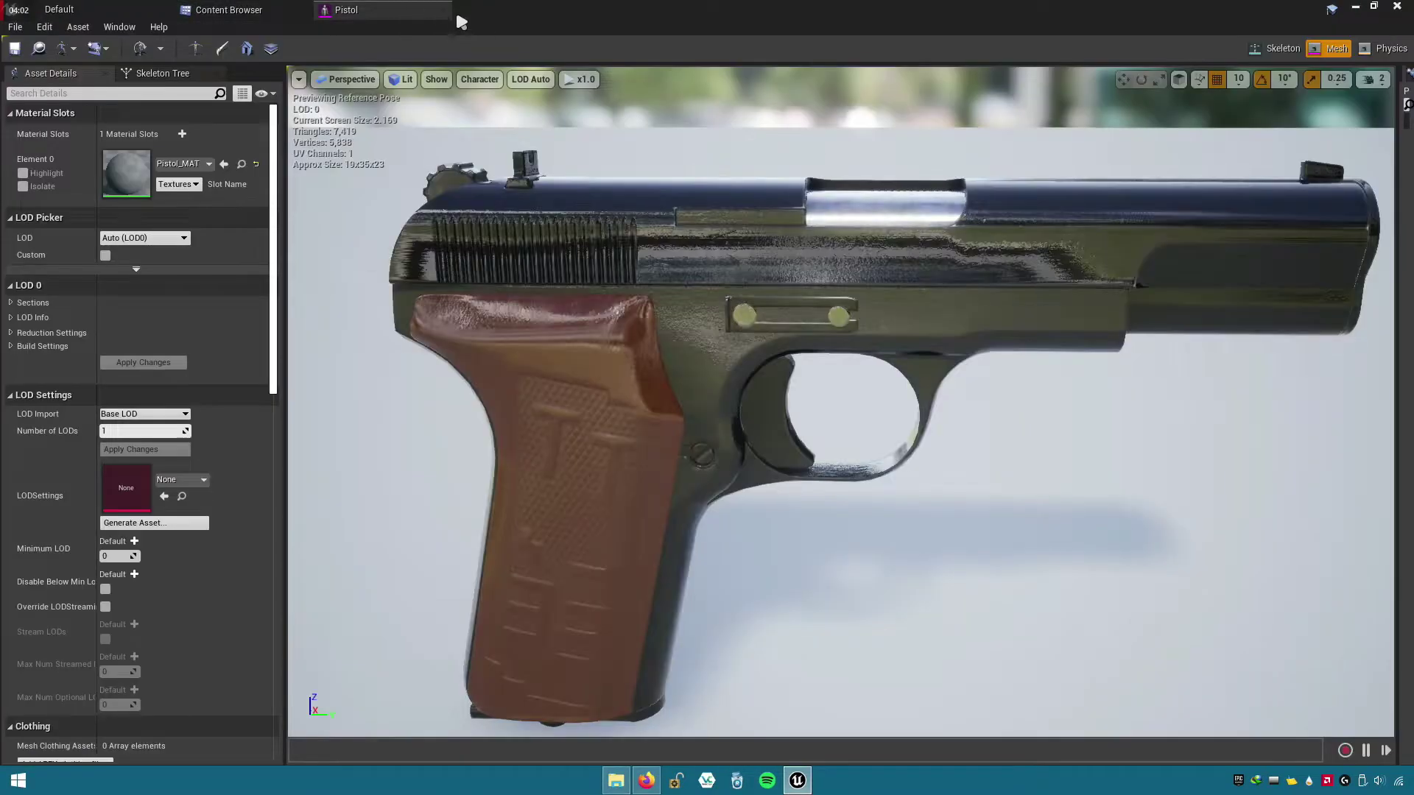
pyautogui.click(447, 11)
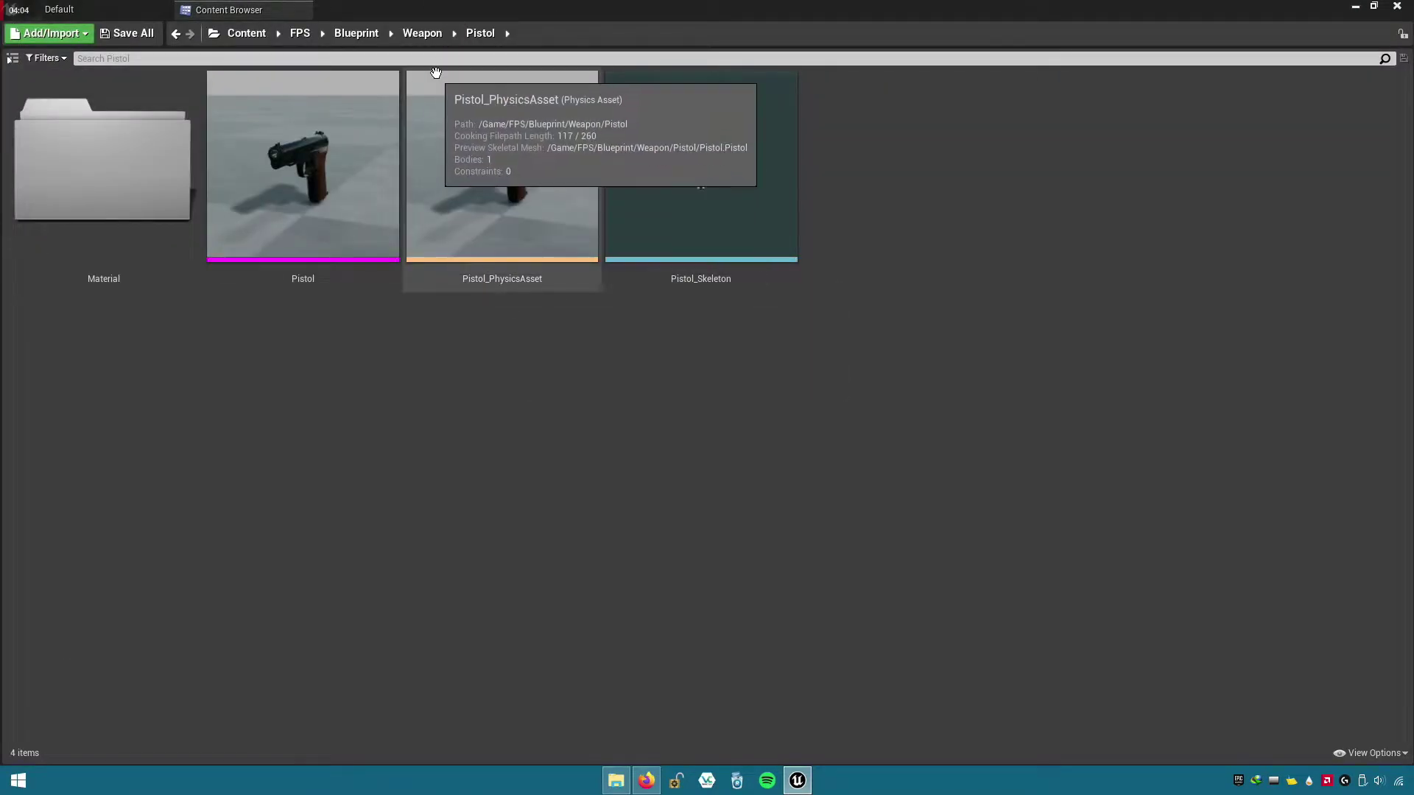
# - In File Explorer, open the Weapon source folder and select both pistol FBX files
pyautogui.click(433, 37)
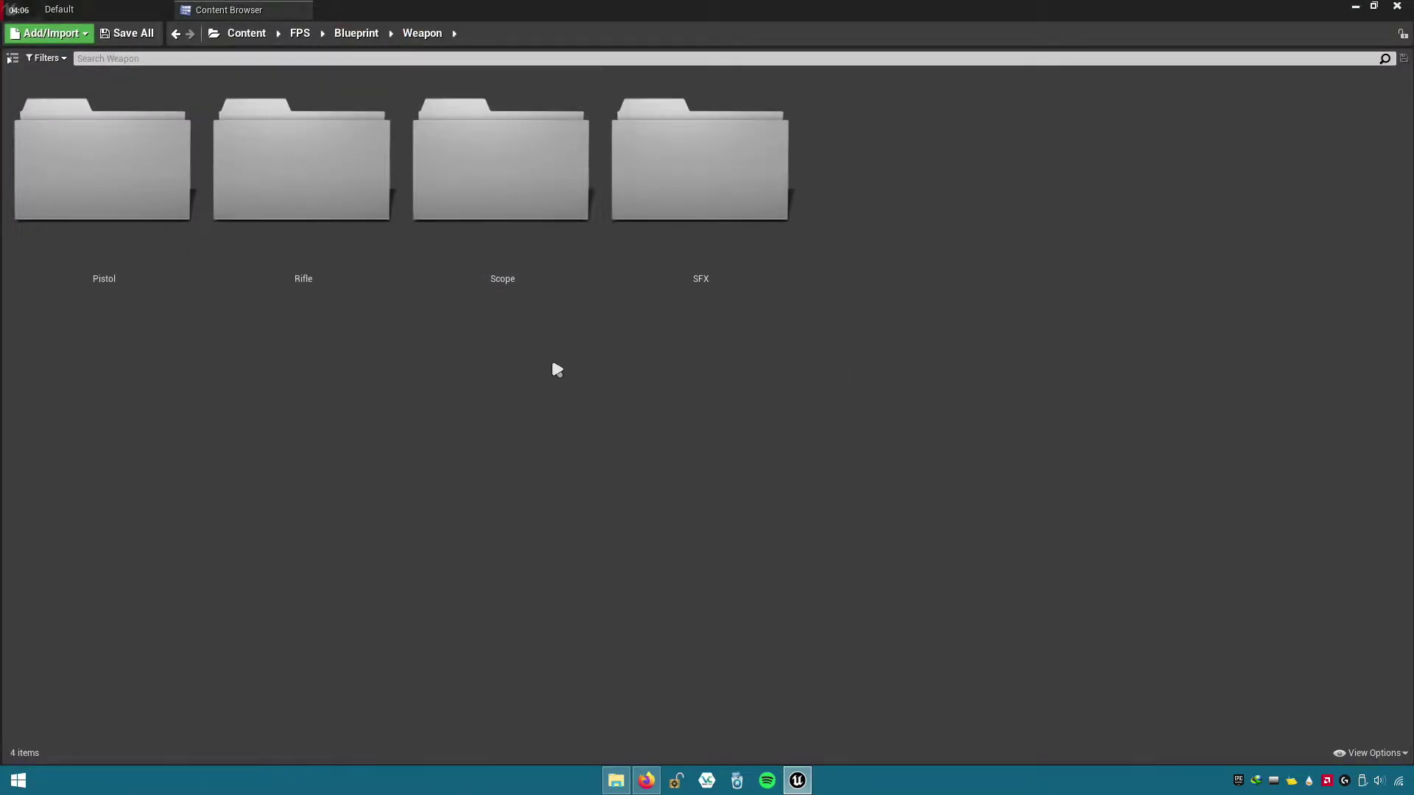
pyautogui.click(616, 780)
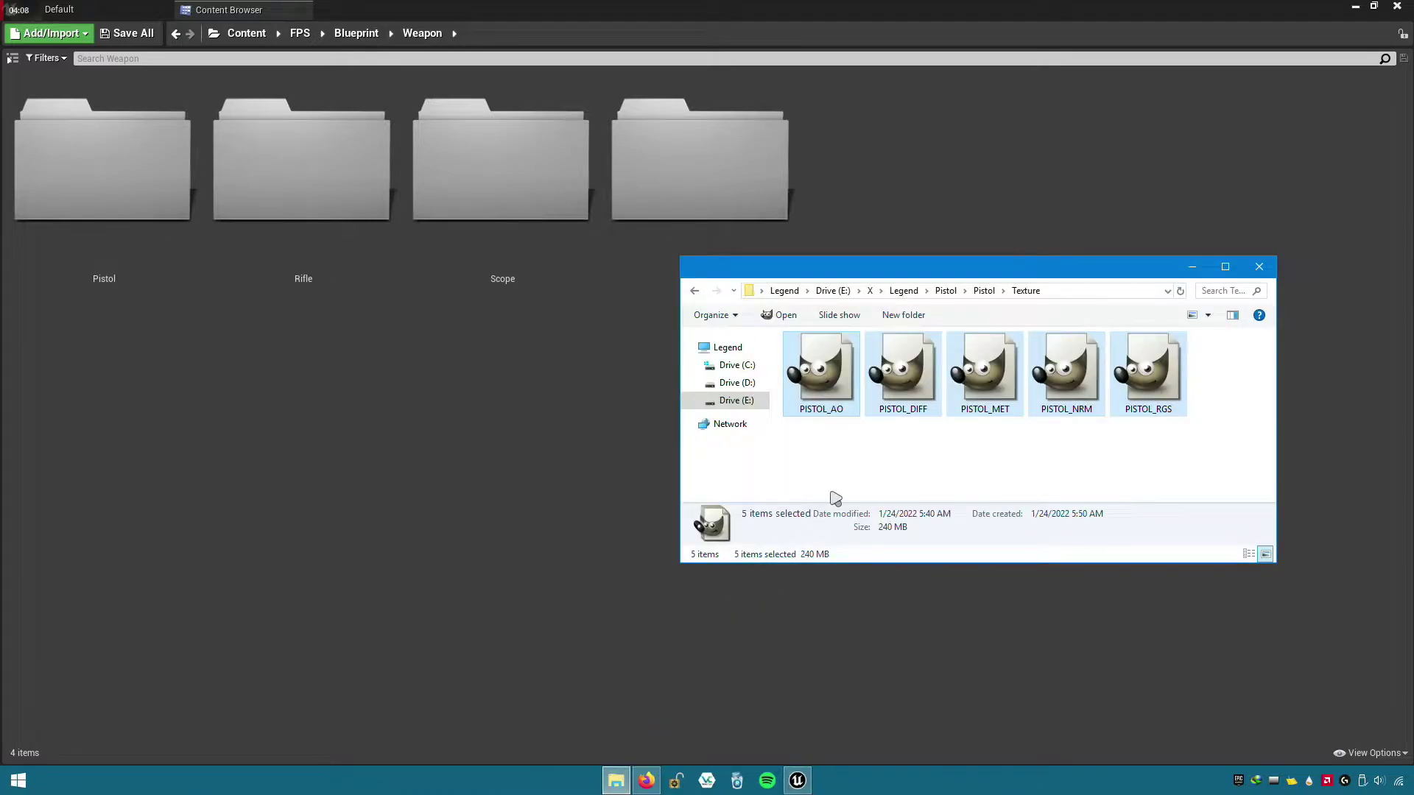
pyautogui.moveTo(950, 281); pyautogui.dragTo(823, 283)
pyautogui.click(852, 294)
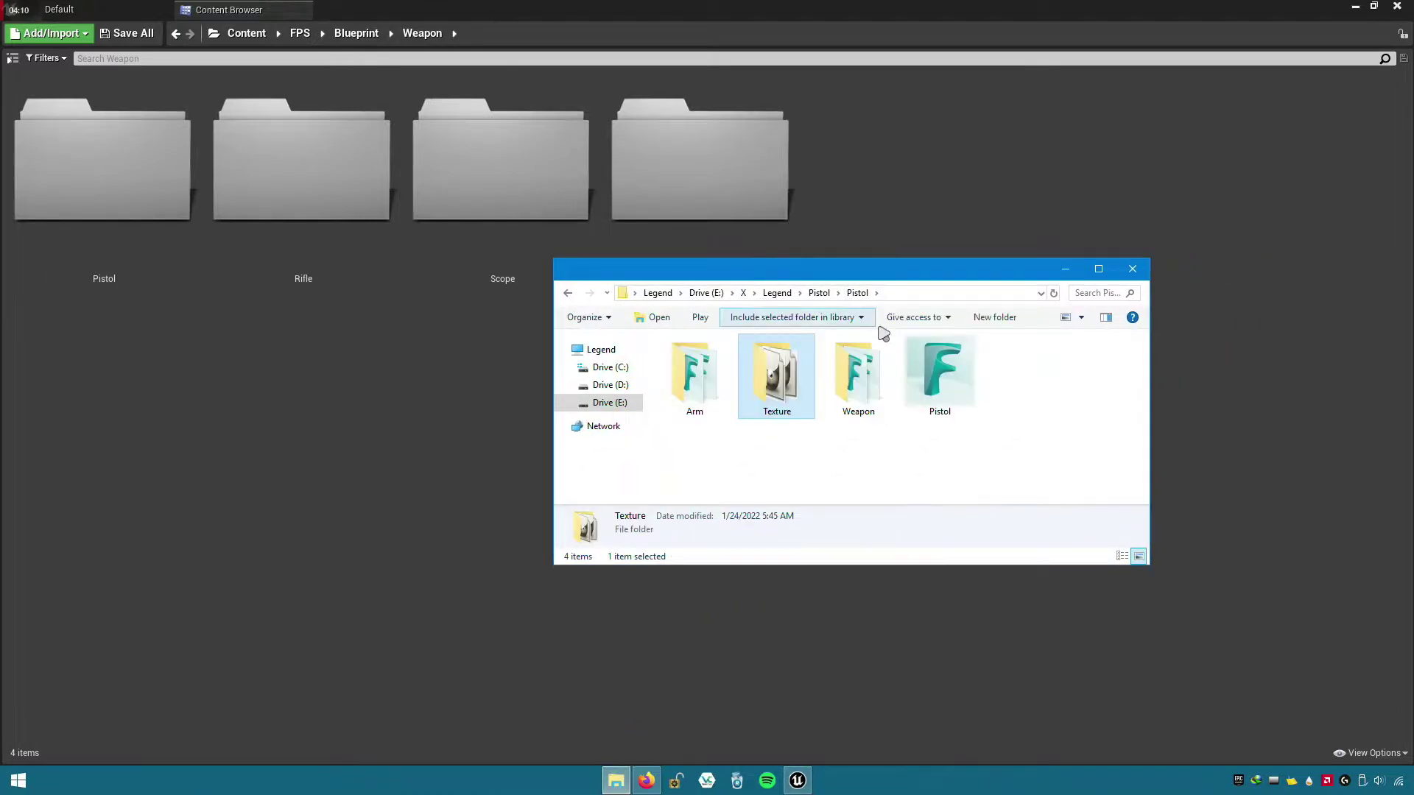
pyautogui.click(862, 416)
pyautogui.doubleClick(857, 417)
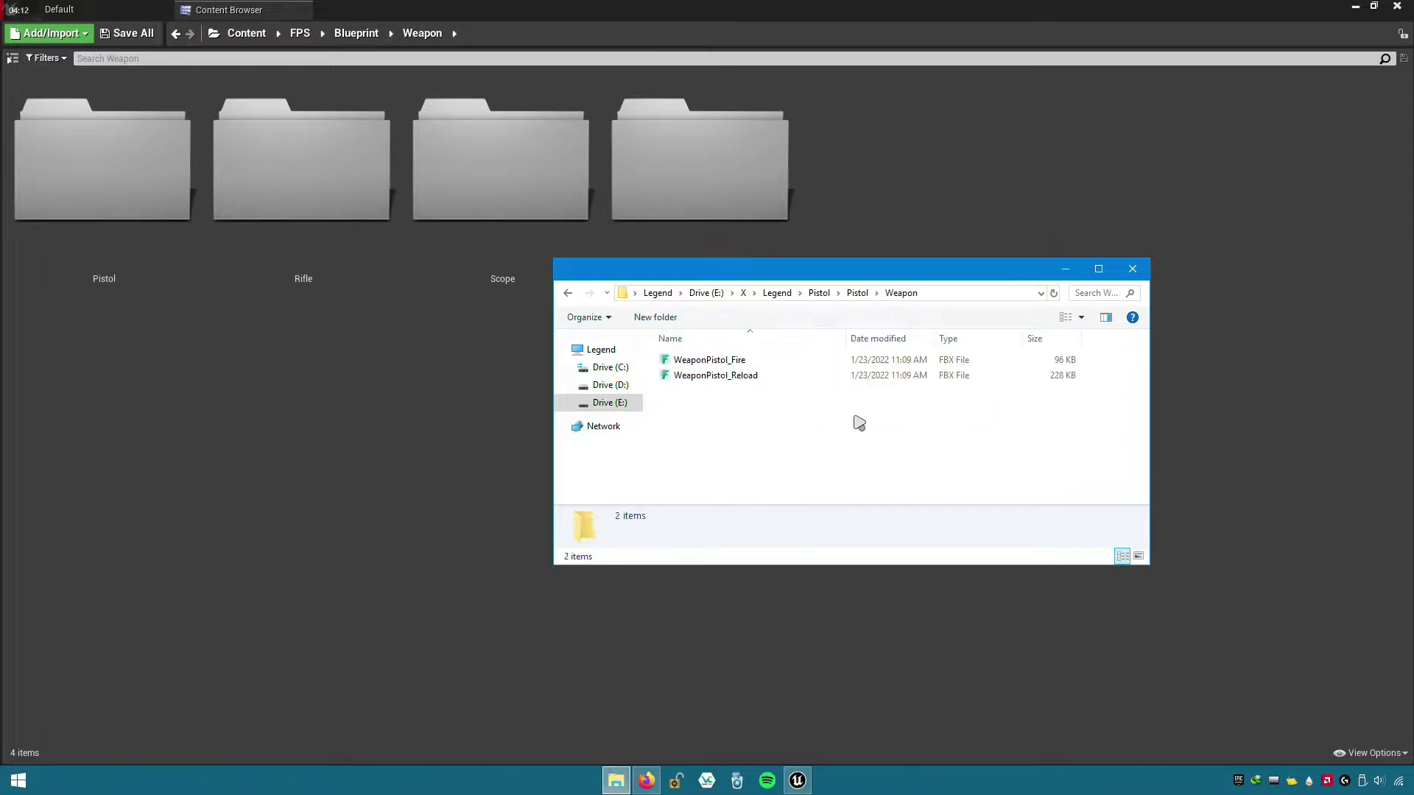
pyautogui.moveTo(723, 427); pyautogui.dragTo(718, 358)
pyautogui.click(384, 321)
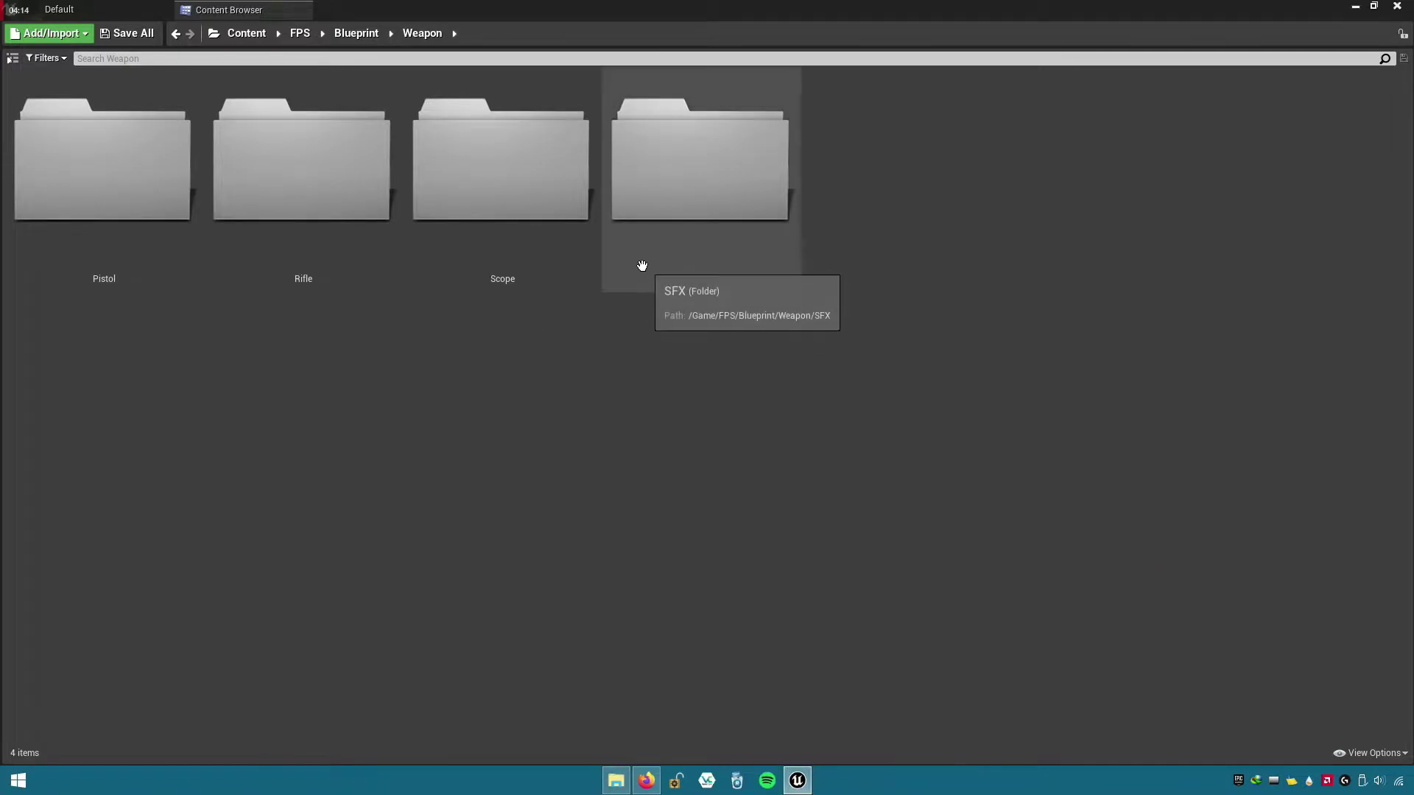
# - Navigate the Content Browser to FPS > Animation > Weapon
pyautogui.click(299, 33)
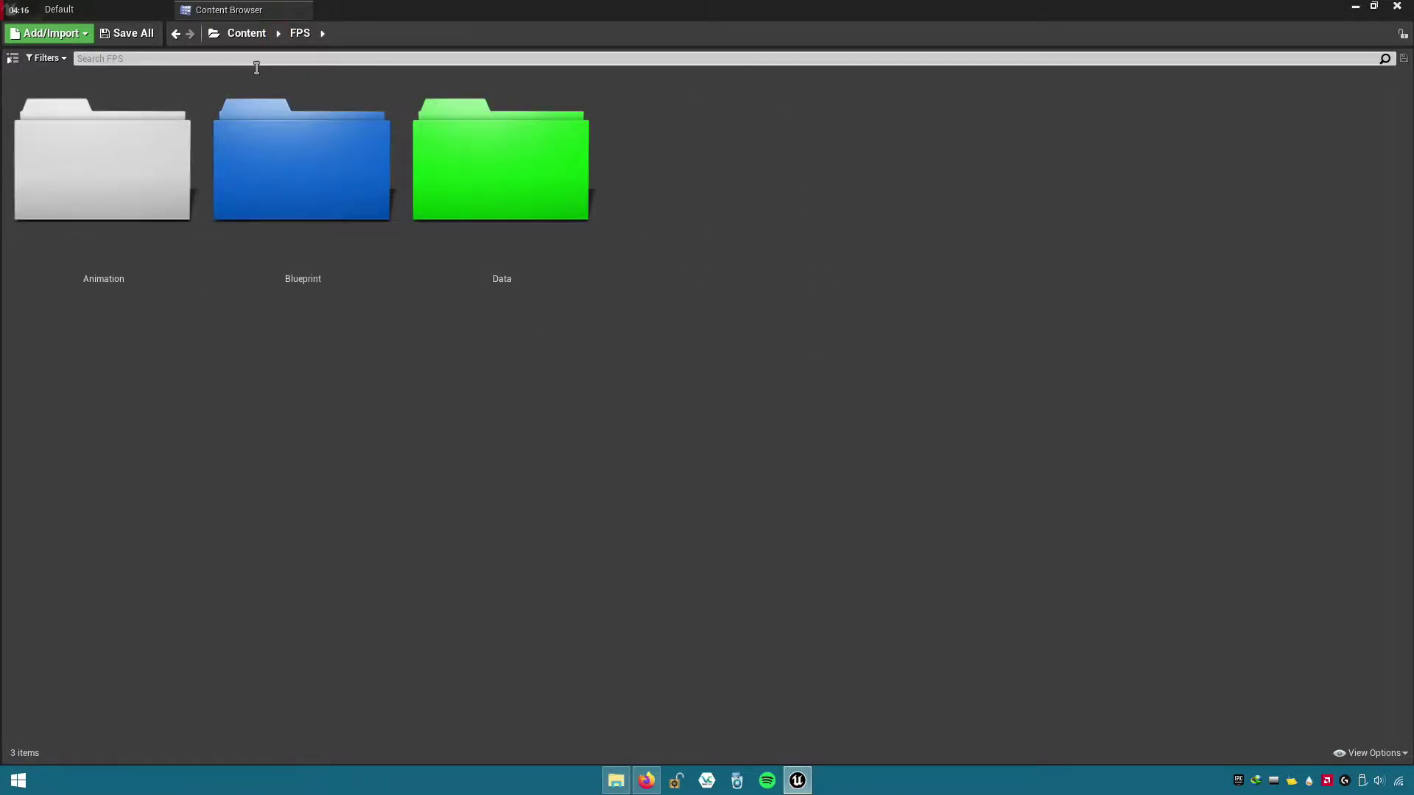
pyautogui.click(155, 218)
pyautogui.doubleClick(154, 218)
pyautogui.click(362, 252)
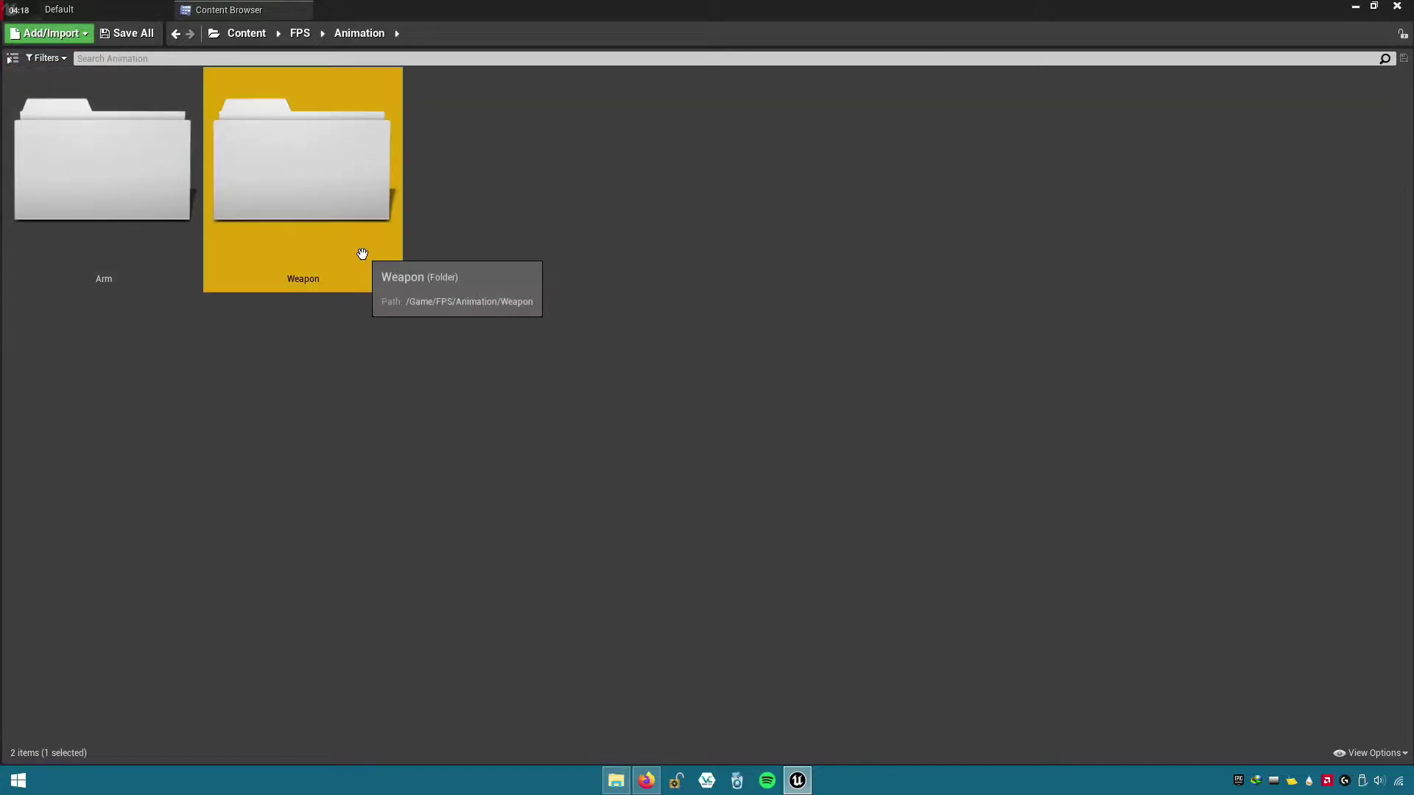
pyautogui.doubleClick(362, 253)
# - Create a Rifle folder and move the three WeaponRifle animations into it
pyautogui.rightClick(363, 337)
pyautogui.click(427, 322)
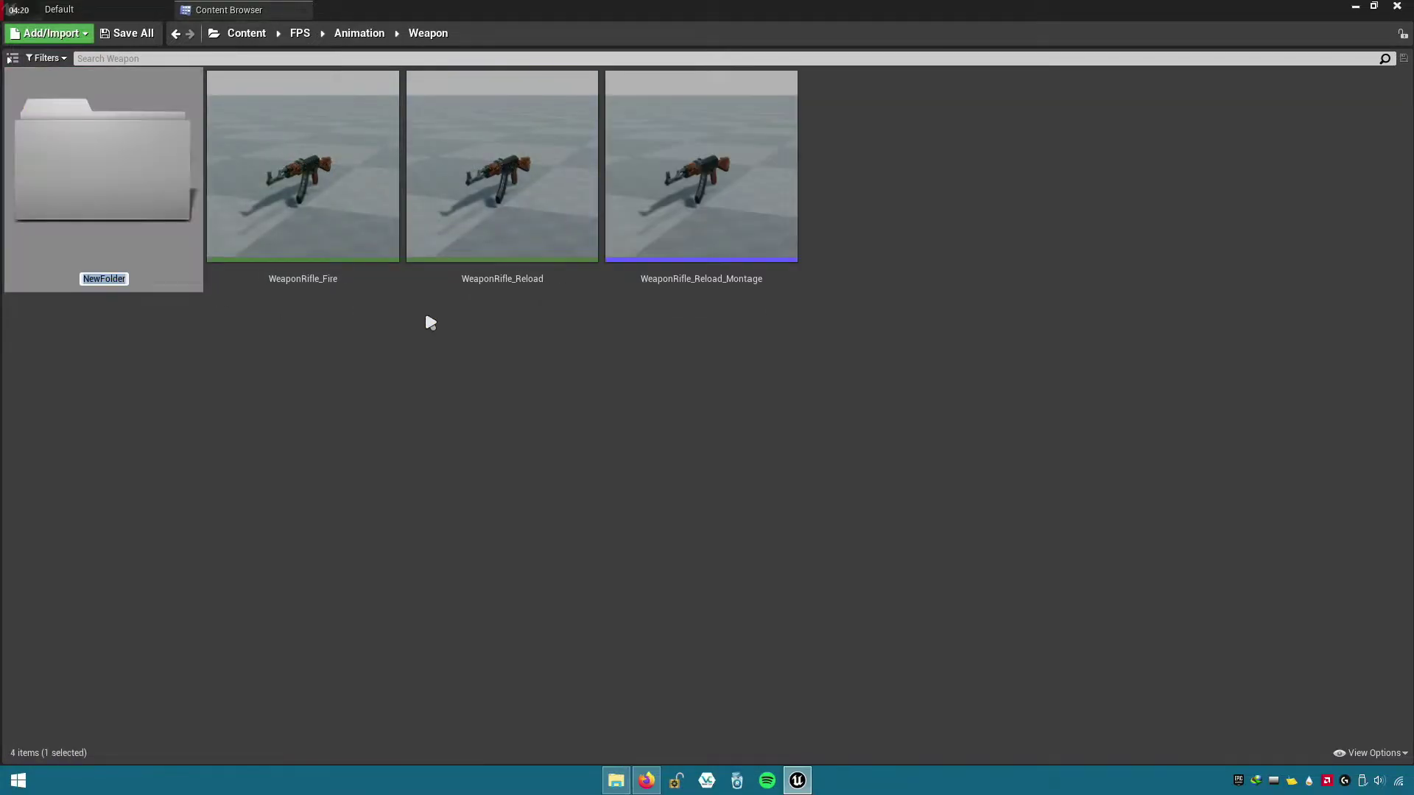
pyautogui.write('Rifle')
pyautogui.press('Return')
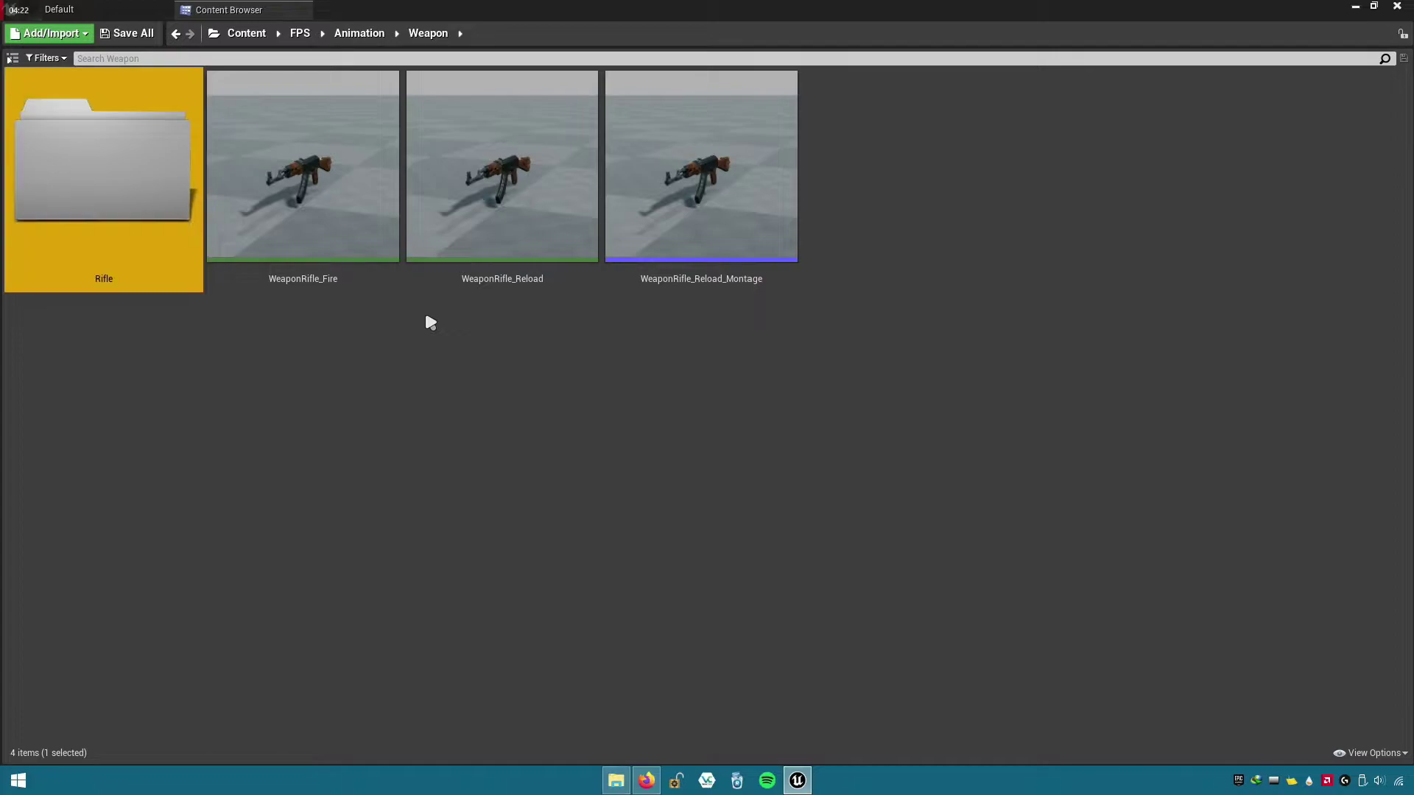
pyautogui.click(380, 236)
pyautogui.keyDown('shift'); pyautogui.click(749, 249); pyautogui.keyUp('shift')
pyautogui.moveTo(398, 237); pyautogui.dragTo(132, 210)
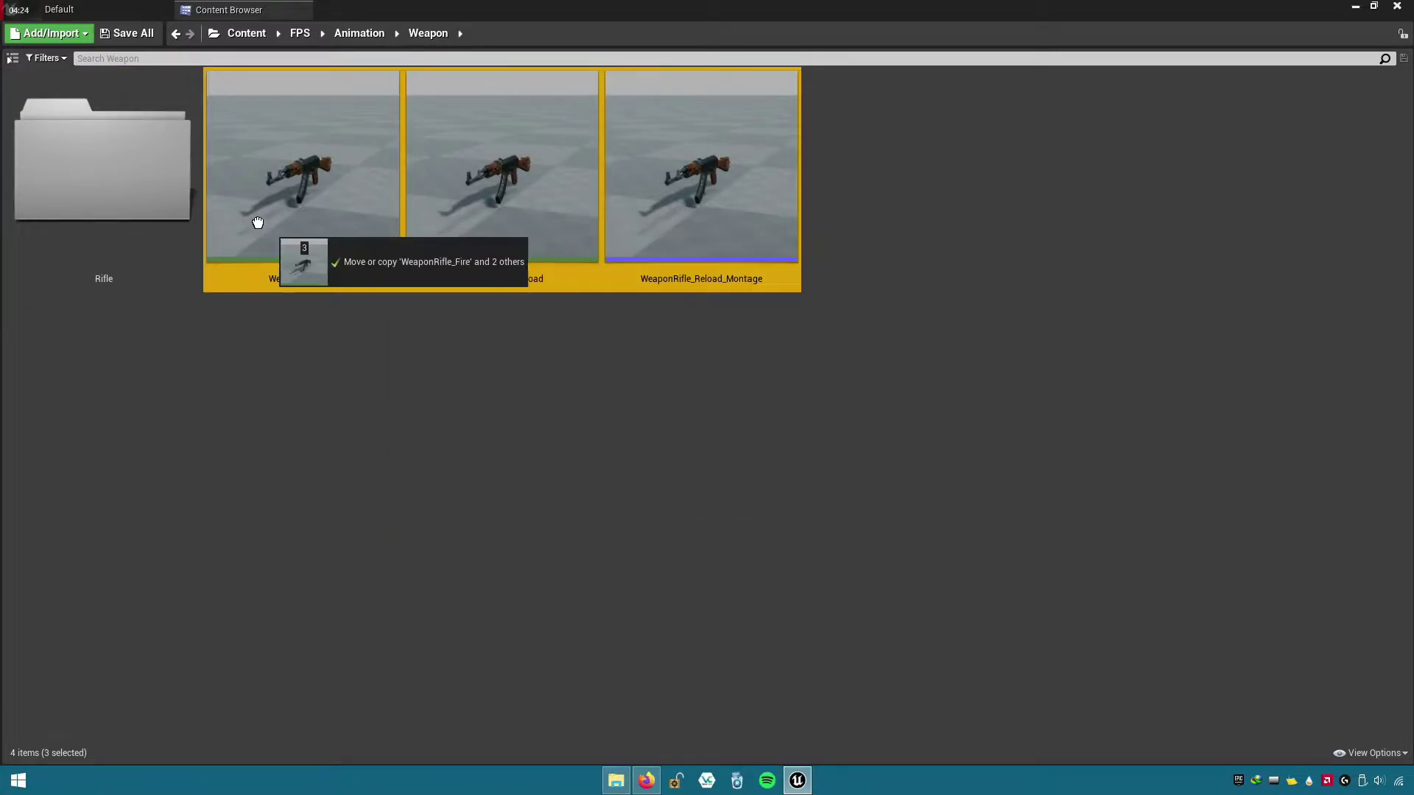
pyautogui.click(148, 228)
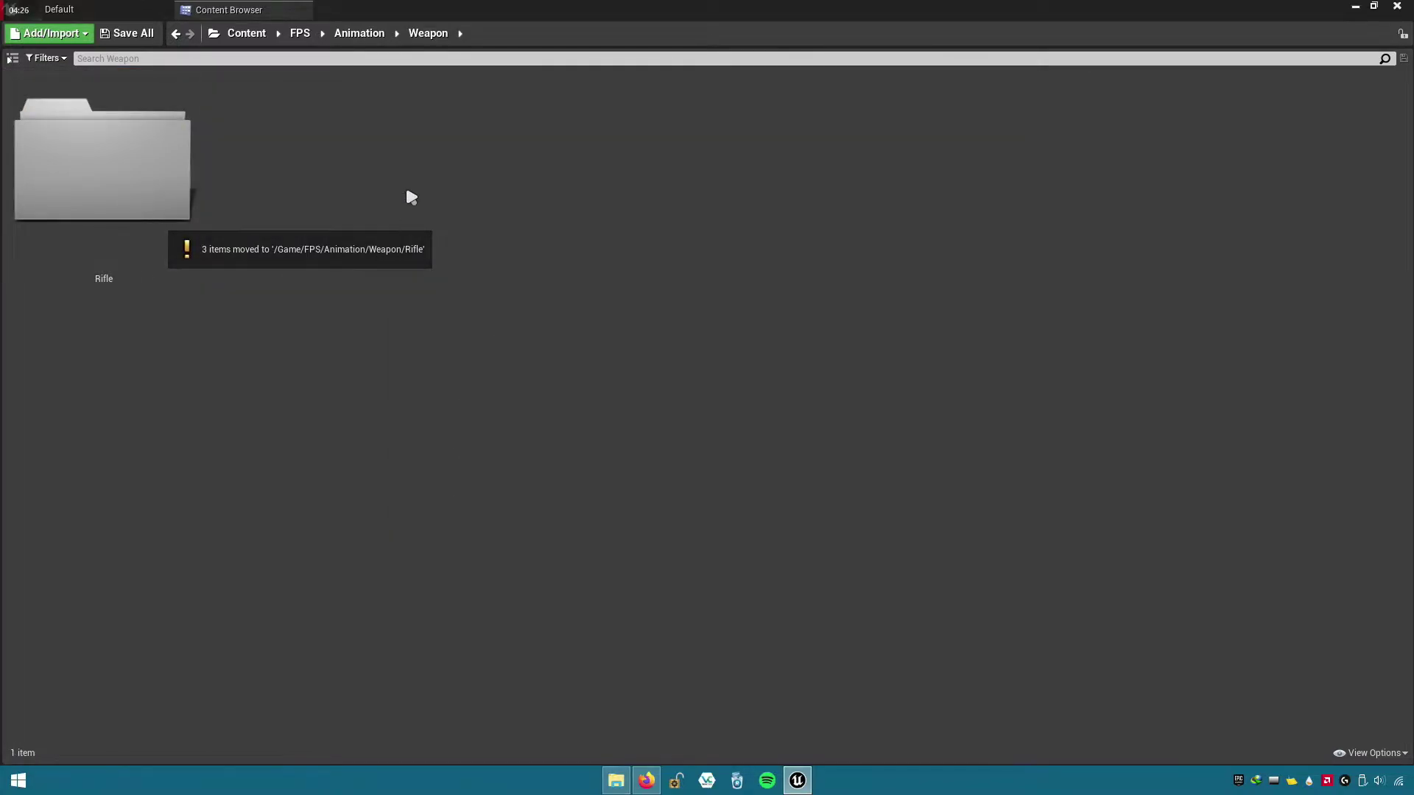
# - Create a Pistol folder in Weapon and open it
pyautogui.rightClick(406, 184)
pyautogui.click(457, 205)
pyautogui.write('Pistol')
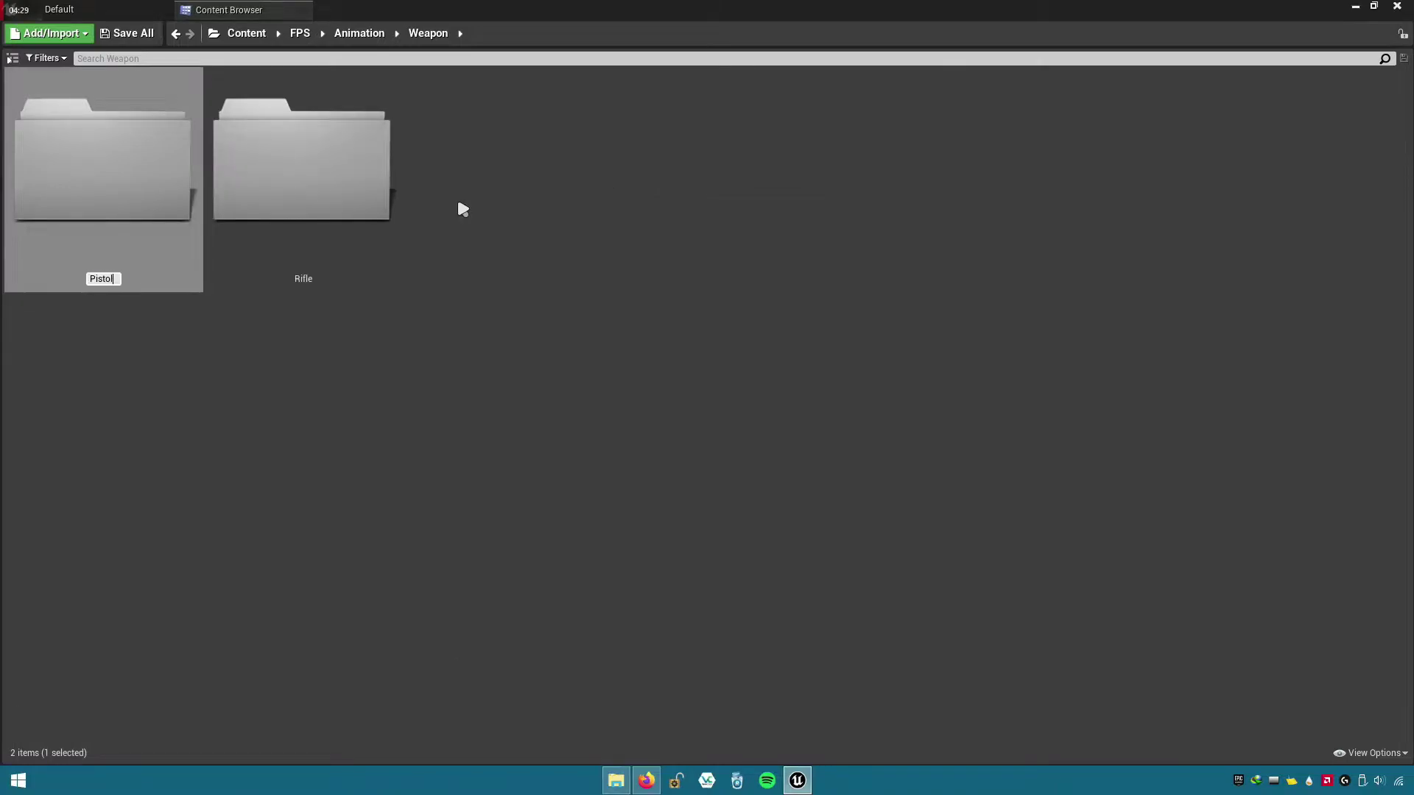
pyautogui.press('Return')
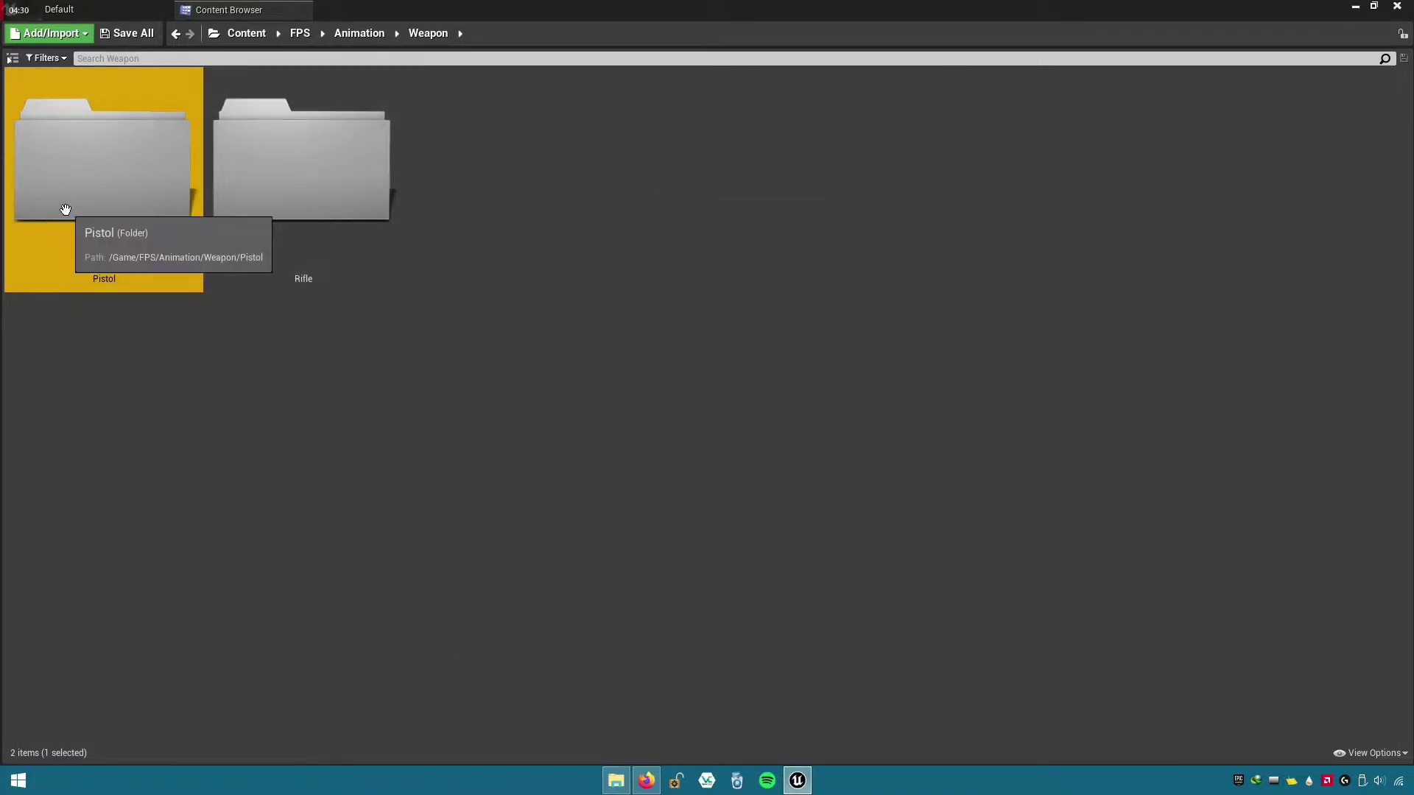
pyautogui.doubleClick(63, 212)
# - Import WeaponPistol_Fire and WeaponPistol_Reload into Weapon/Pistol using Pistol_Skeleton
pyautogui.click(617, 782)
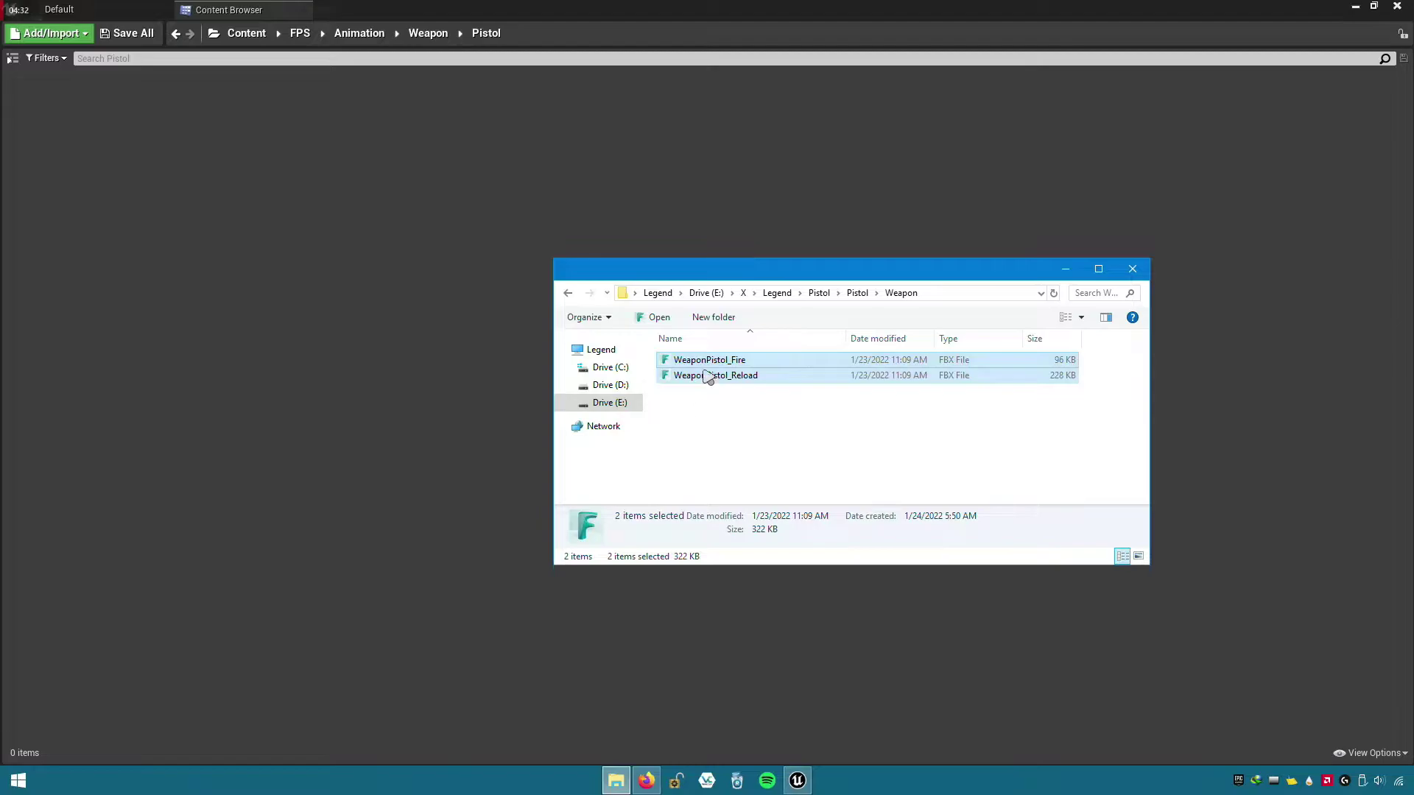
pyautogui.moveTo(285, 337); pyautogui.dragTo(276, 329)
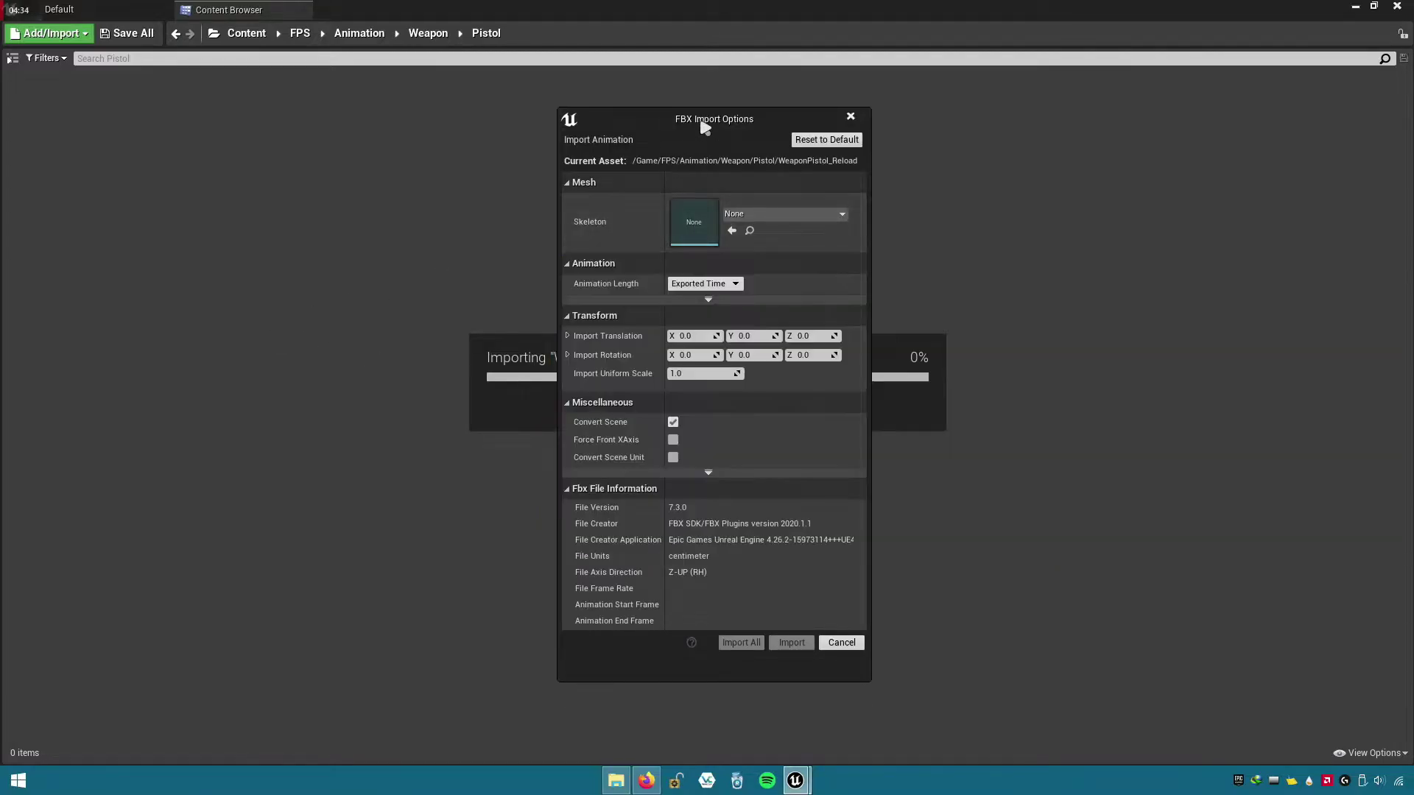
pyautogui.click(785, 214)
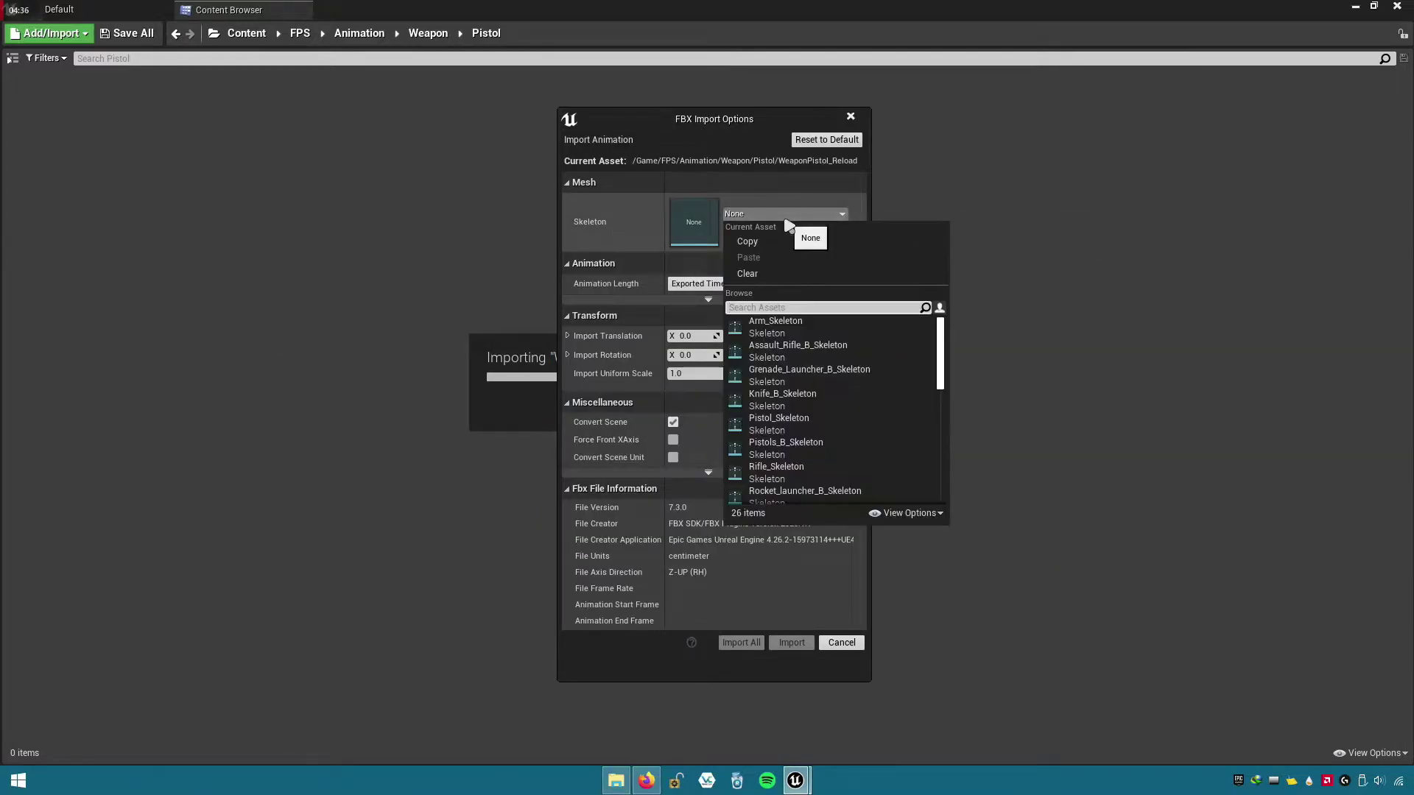
pyautogui.write('pistol')
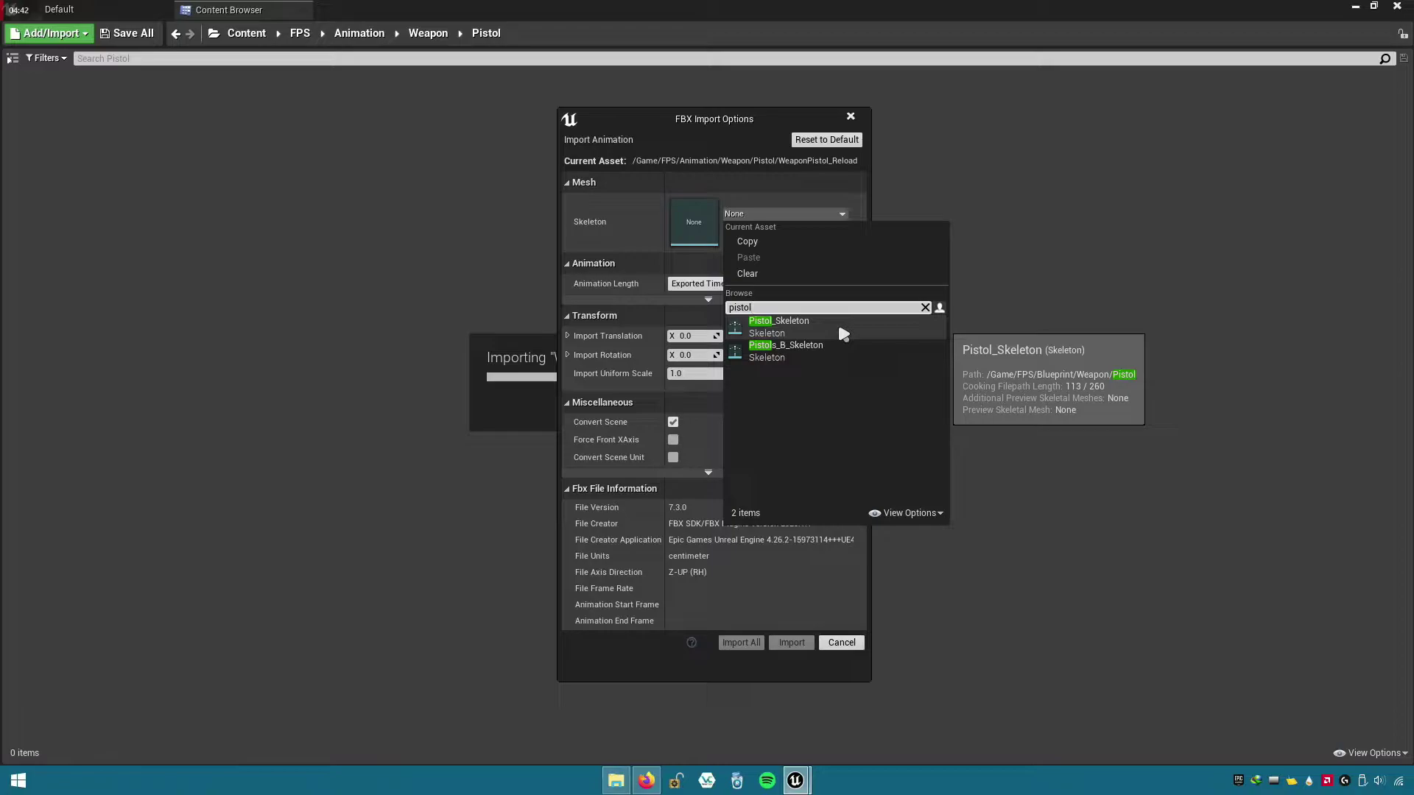
pyautogui.write('_s')
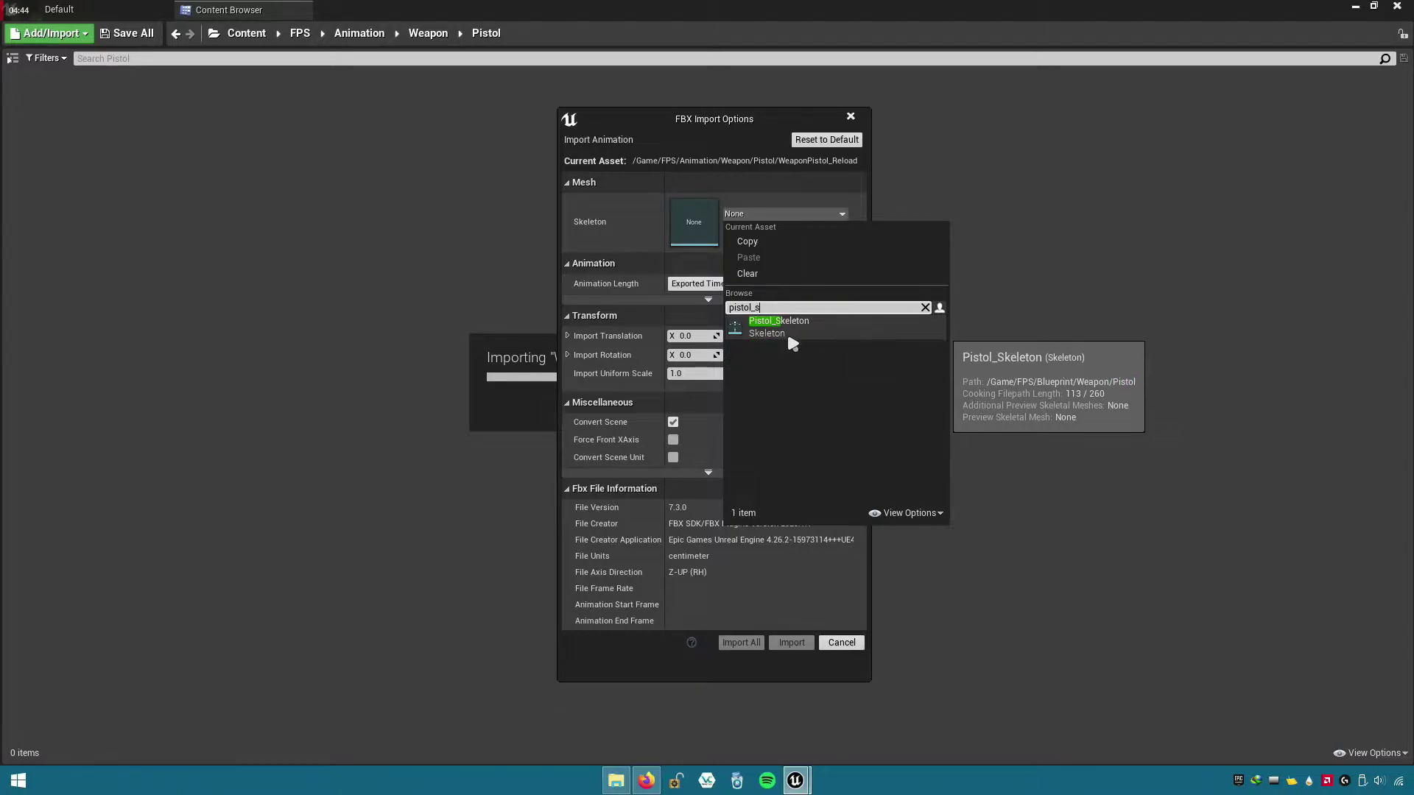
pyautogui.click(806, 326)
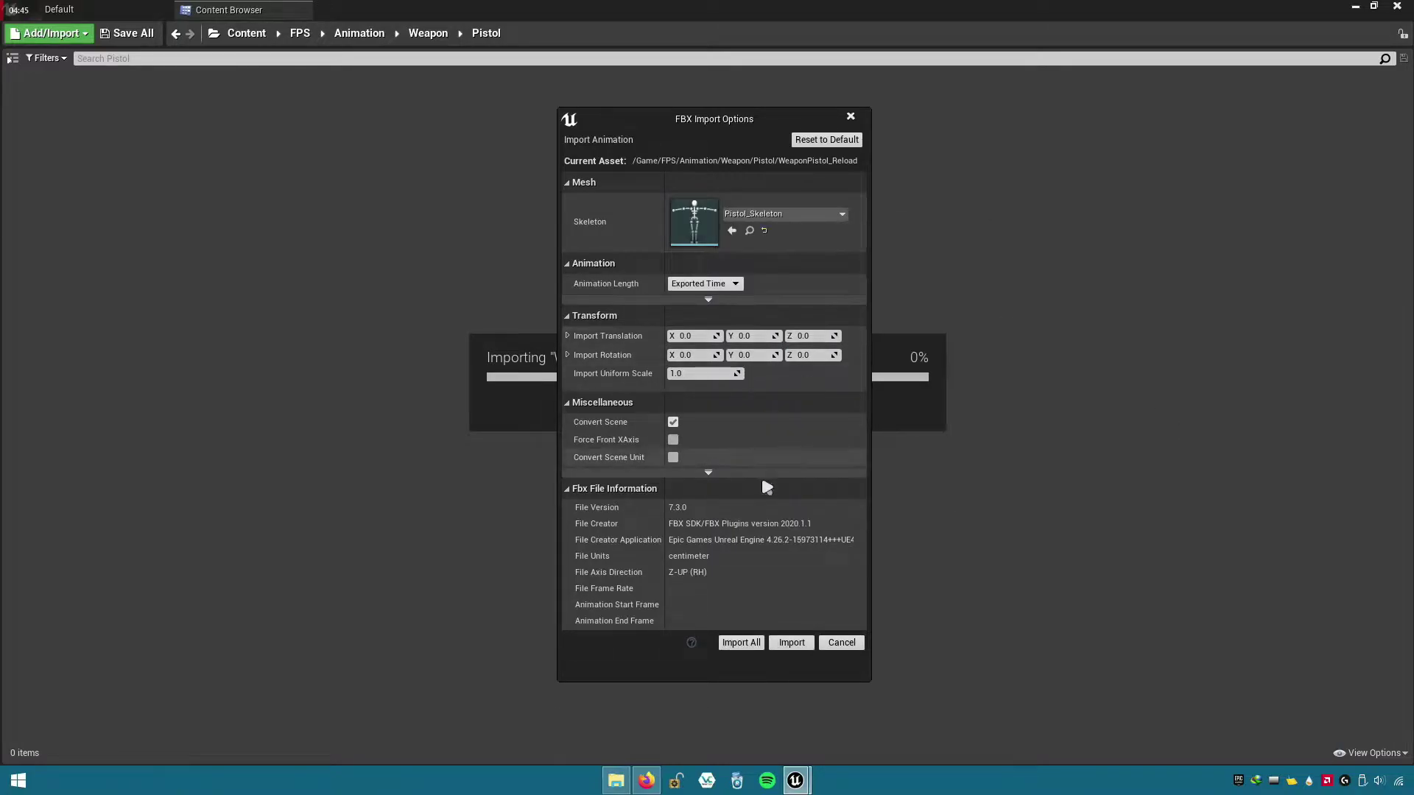
pyautogui.click(738, 643)
# - Save both imported pistol animations and preview WeaponPistol_Fire
pyautogui.click(124, 37)
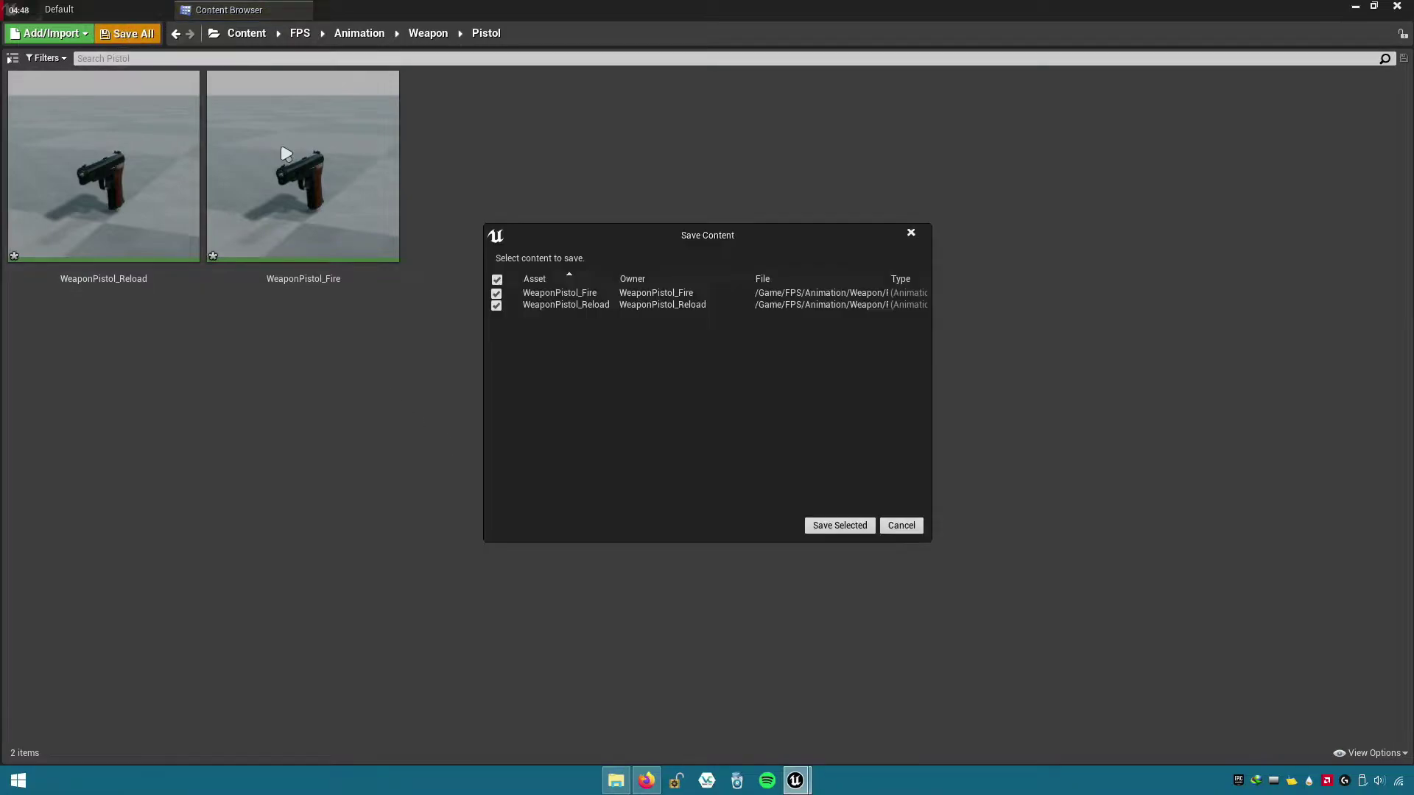
pyautogui.click(843, 525)
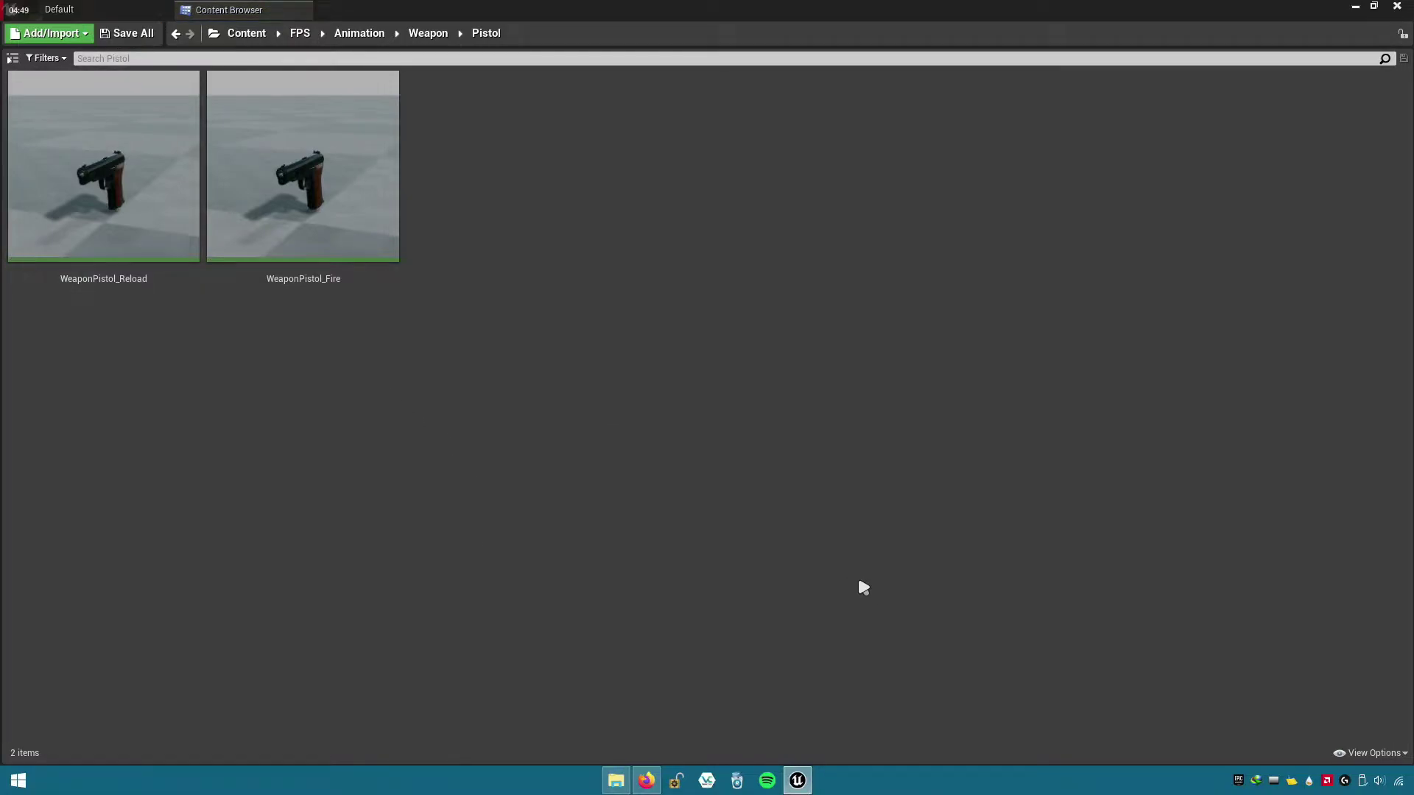
pyautogui.doubleClick(318, 230)
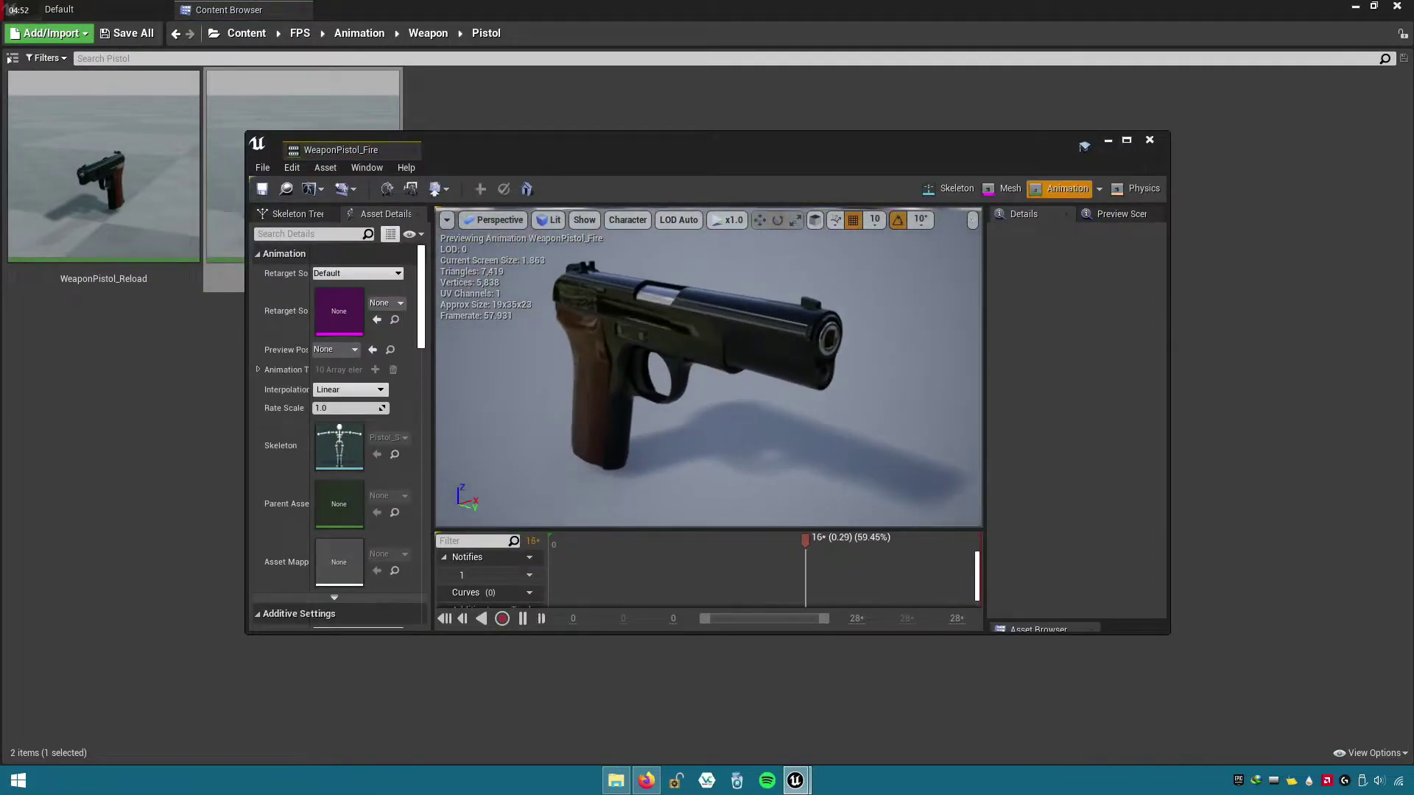
pyautogui.click(85, 209)
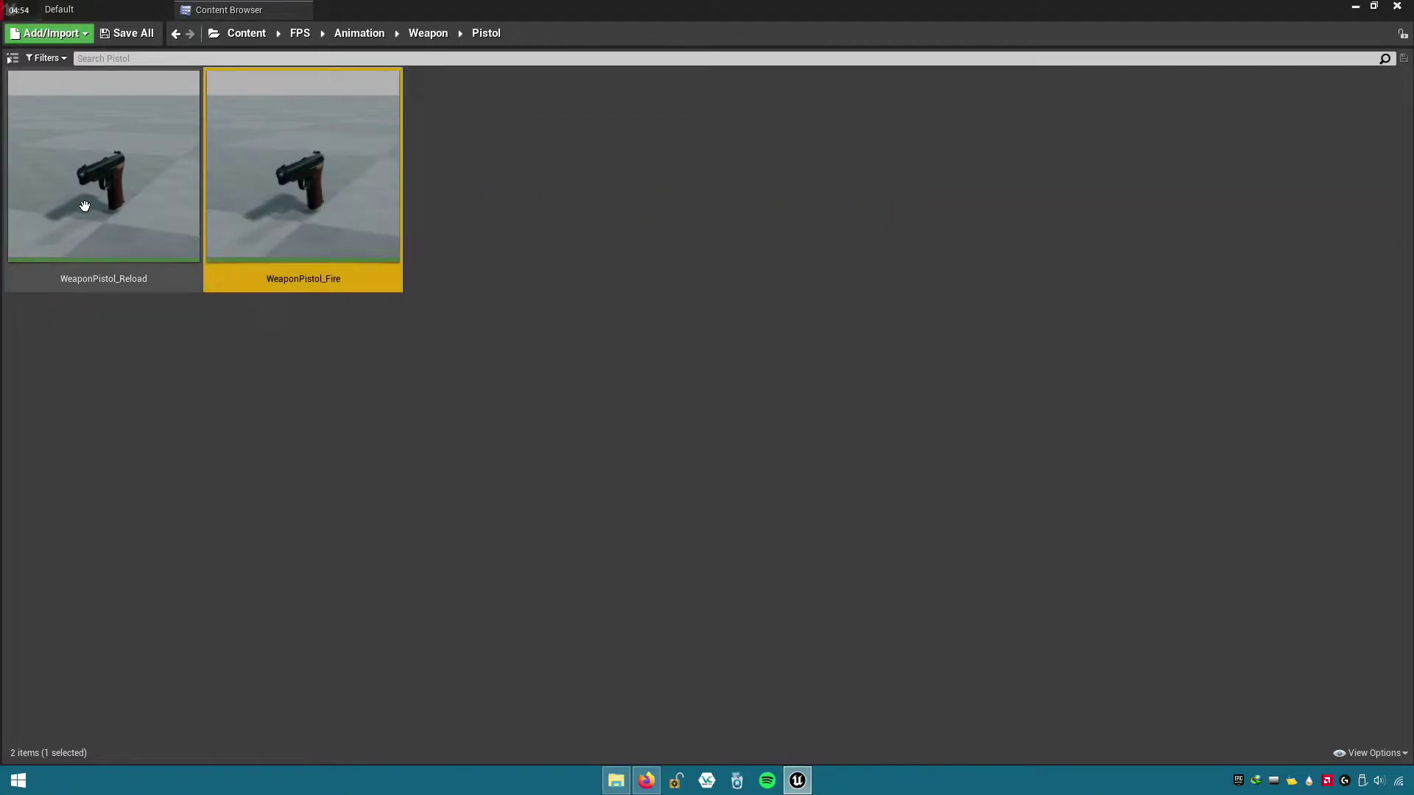
# - Preview WeaponPistol_Reload from a close side view, then close its editor
pyautogui.doubleClick(95, 245)
pyautogui.moveTo(550, 339); pyautogui.dragTo(589, 346)
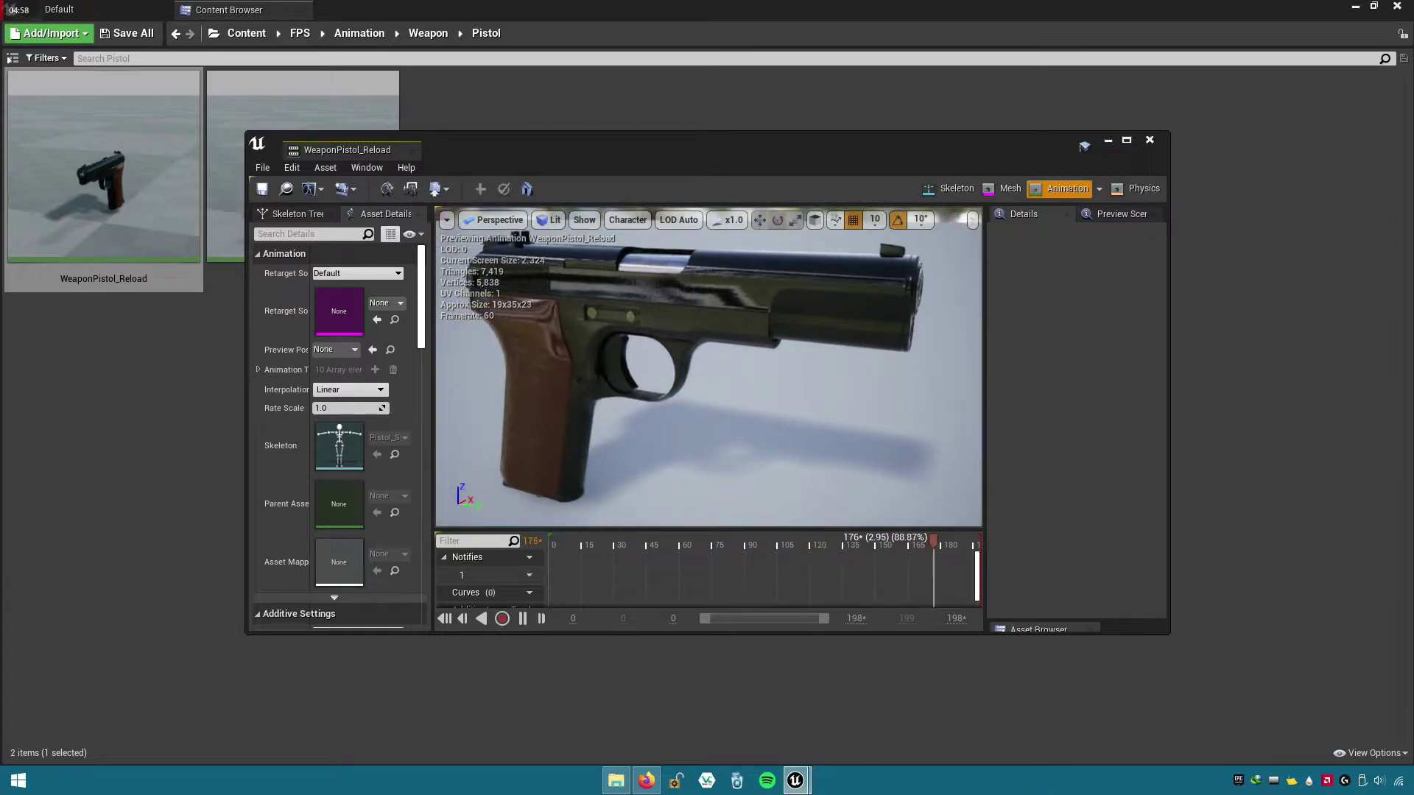
pyautogui.click(1153, 138)
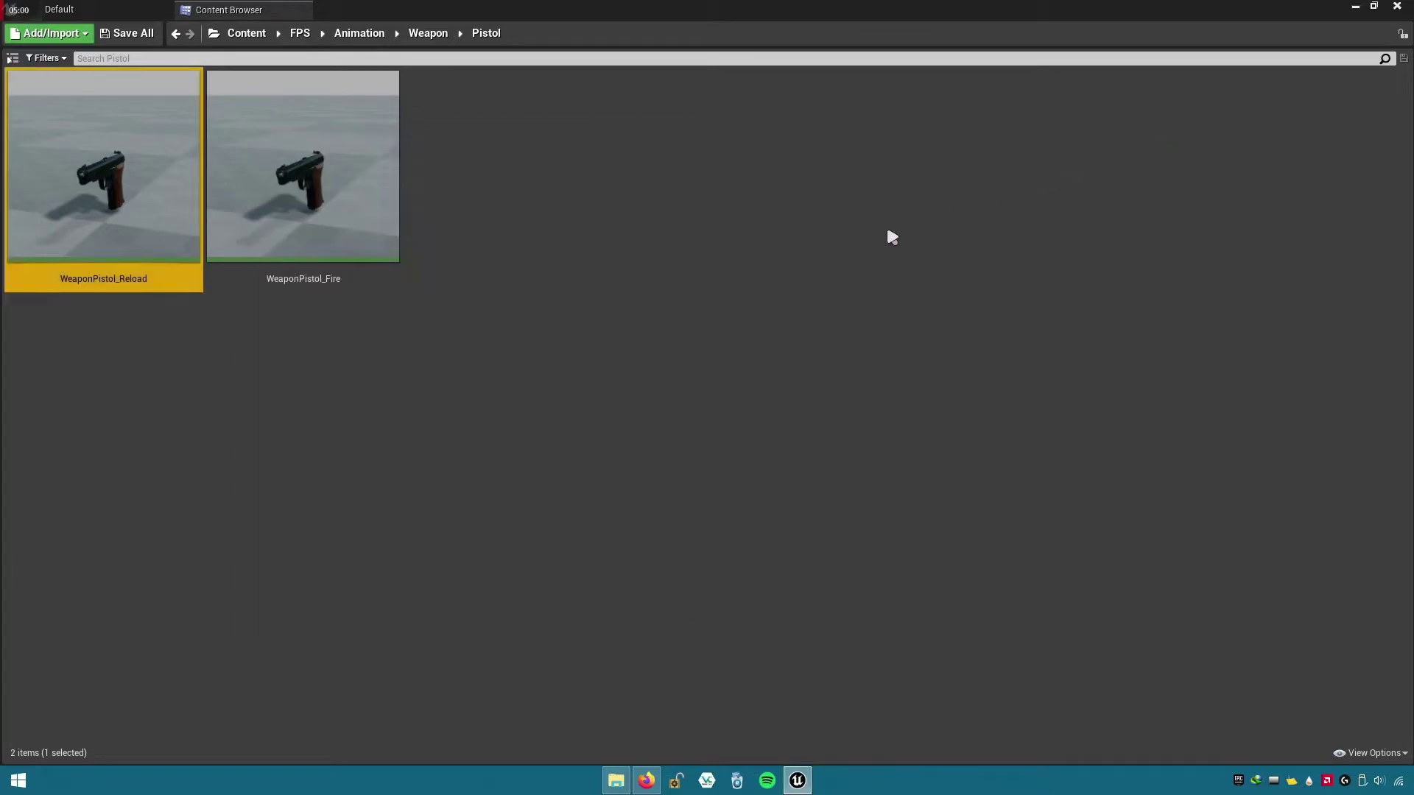
pyautogui.click(723, 301)
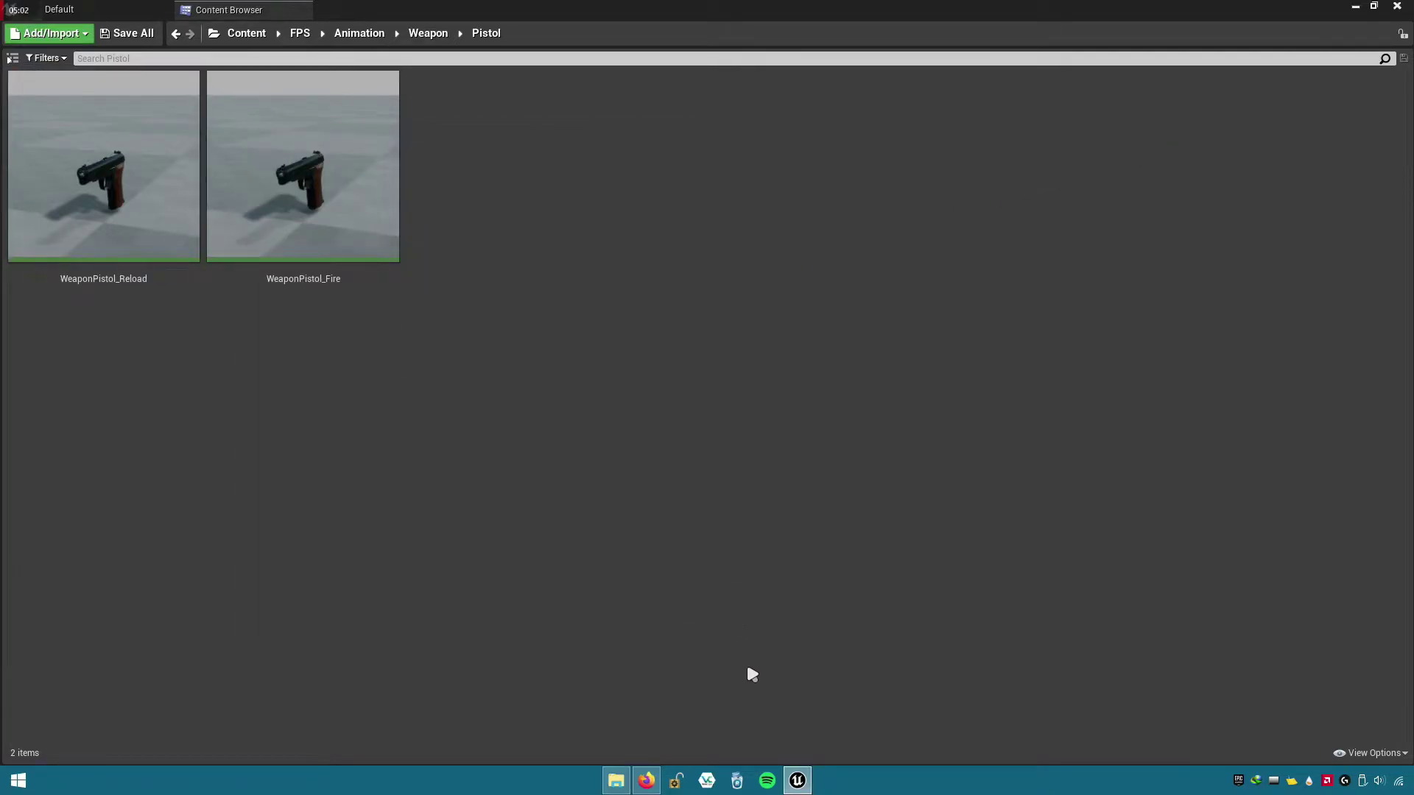
# - Open the Pistol > Arm source folder in File Explorer and step Unreal's browser back up
pyautogui.click(631, 737)
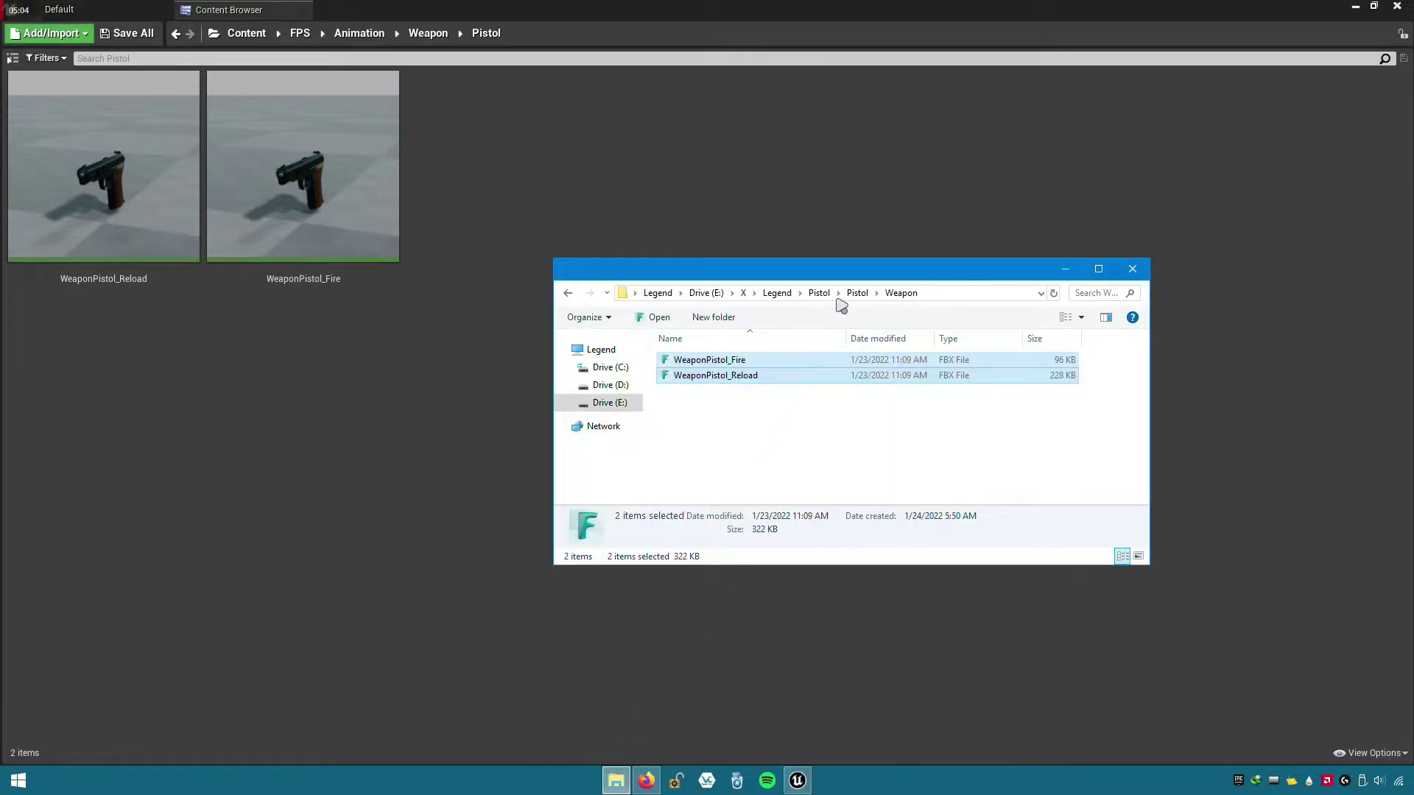
pyautogui.click(858, 293)
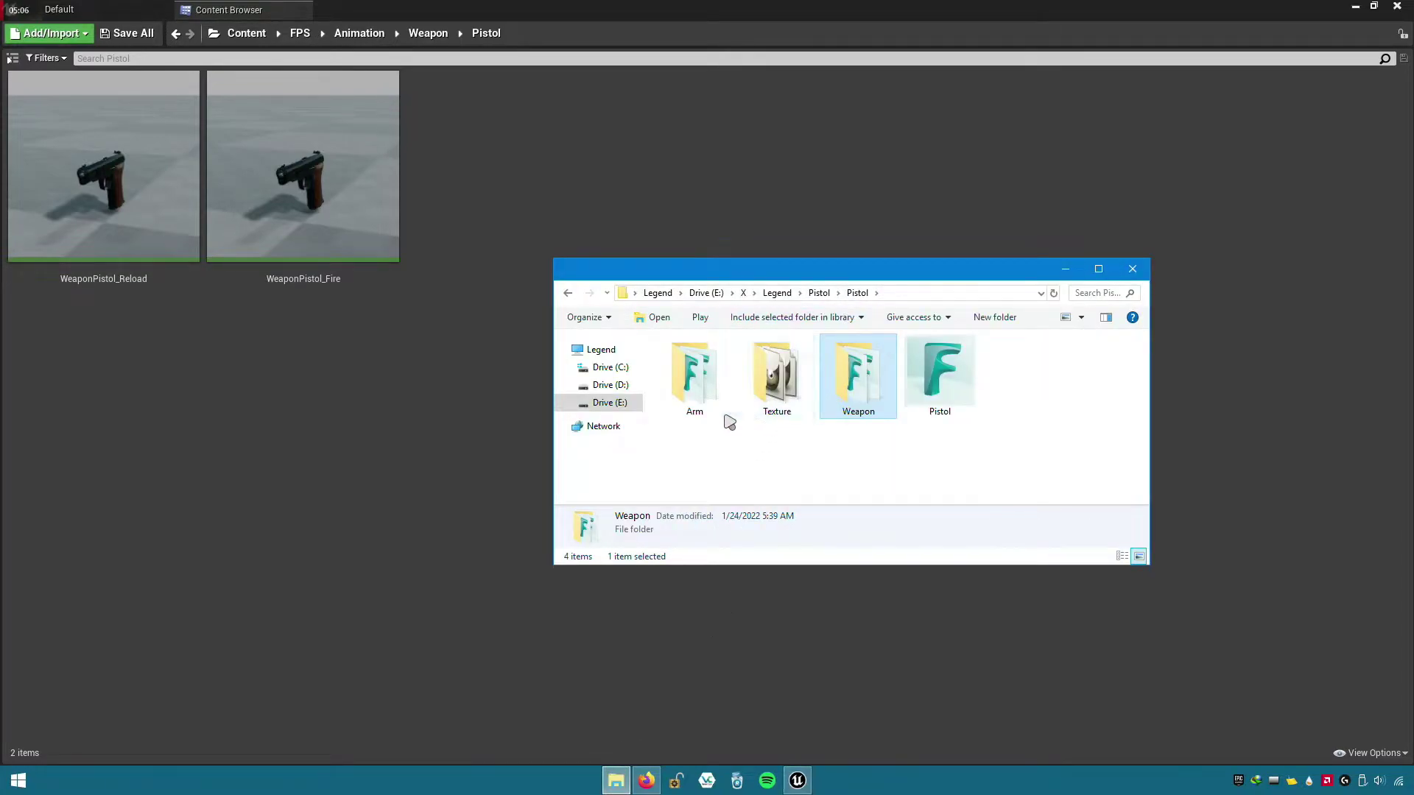
pyautogui.doubleClick(709, 425)
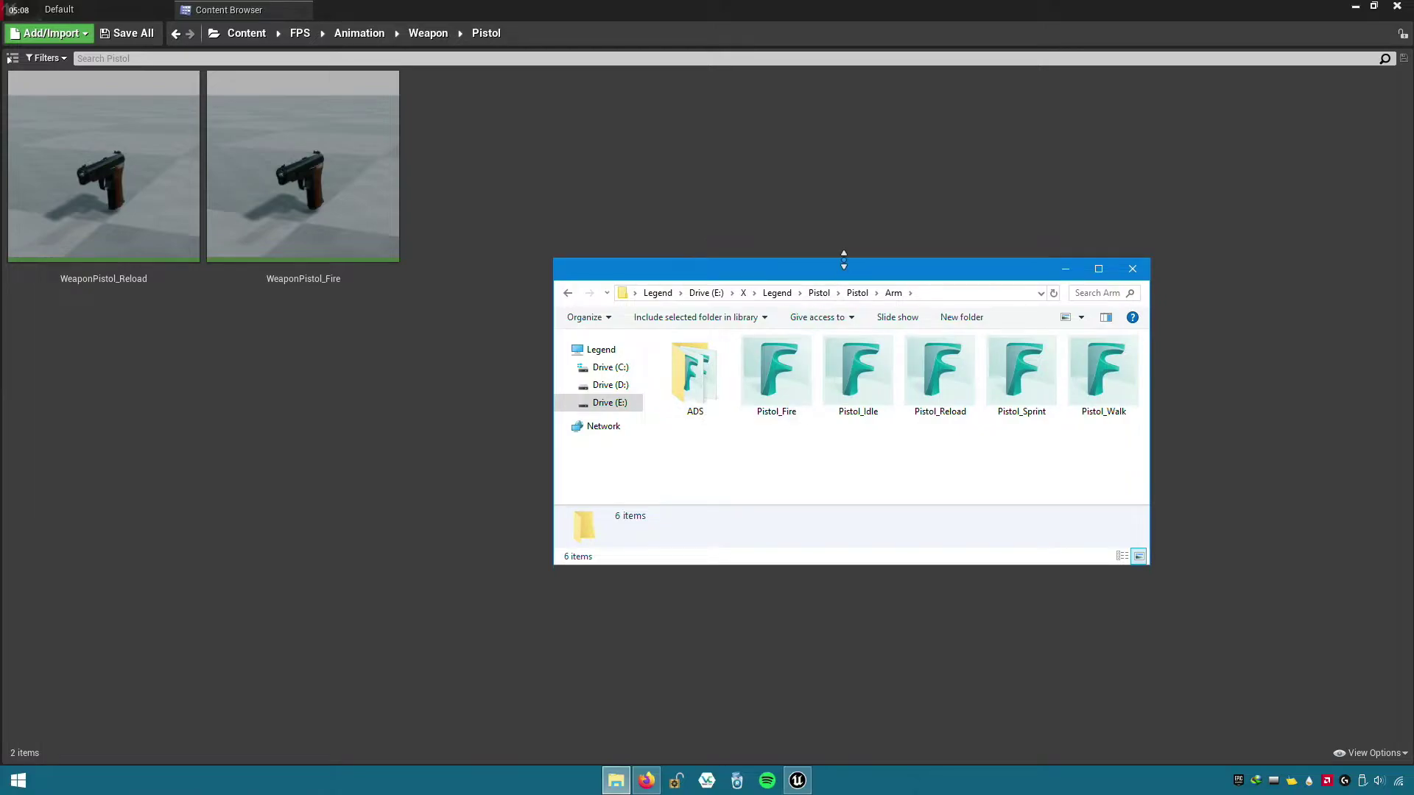
pyautogui.moveTo(844, 264); pyautogui.dragTo(806, 237)
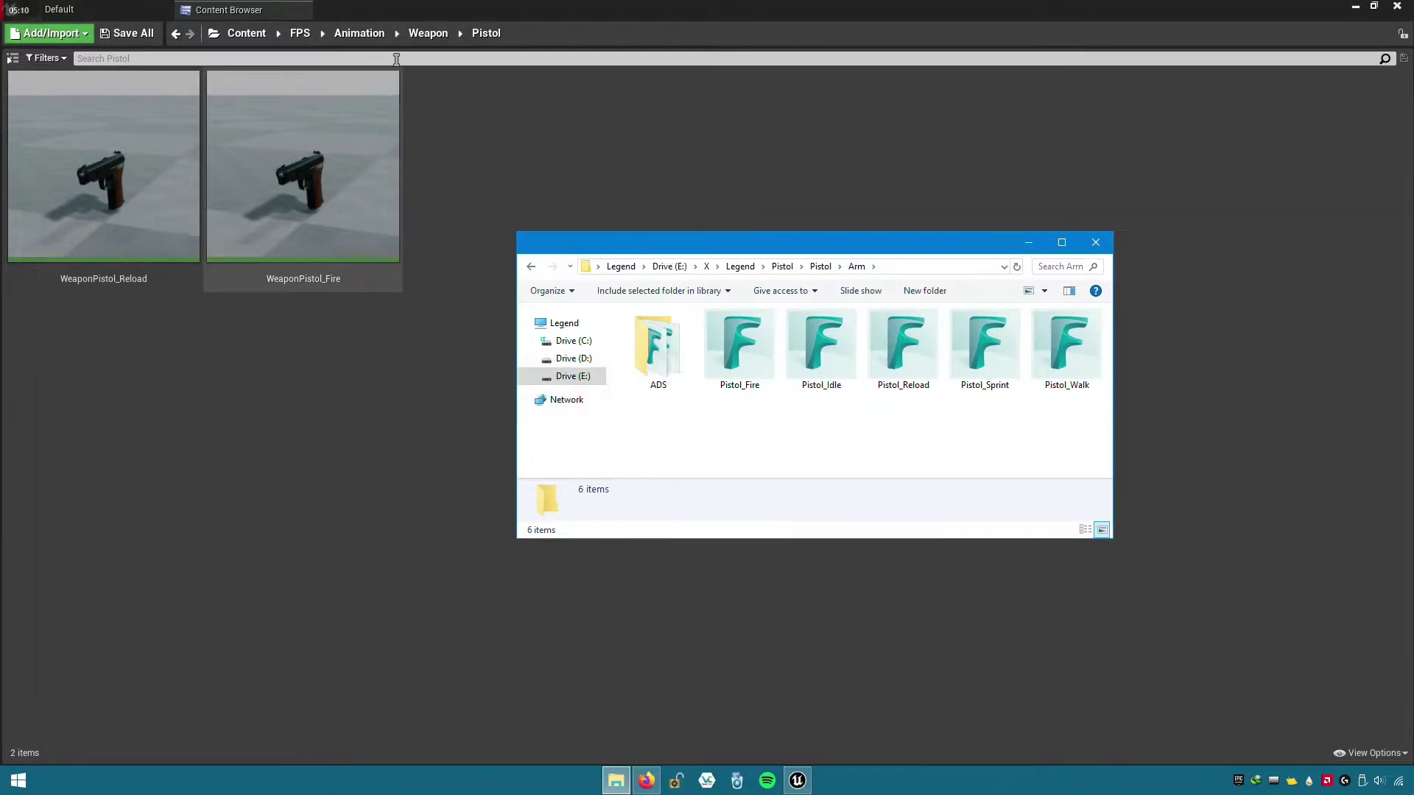
pyautogui.click(427, 33)
# - Open Animation > Arm and create a new folder named Rifle
pyautogui.click(374, 37)
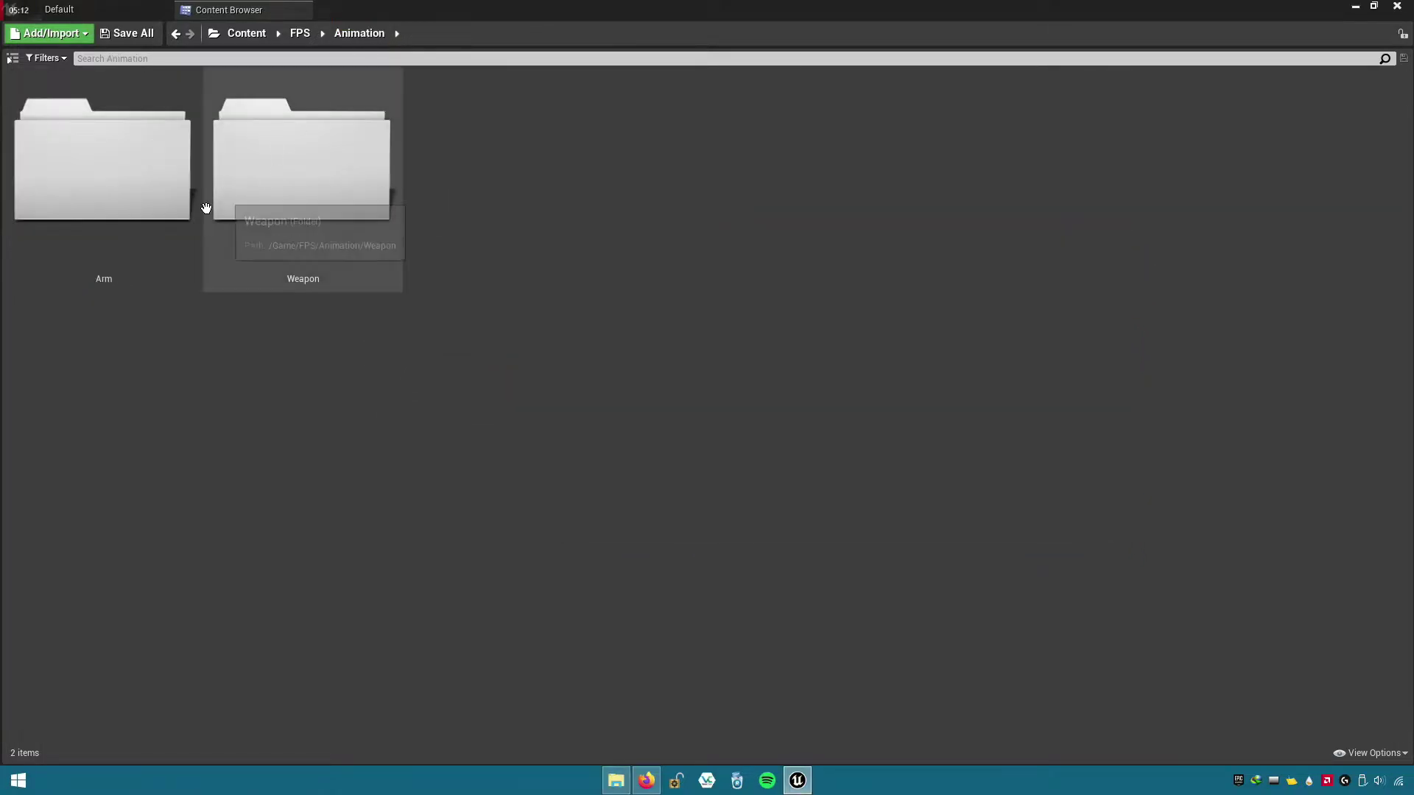
pyautogui.doubleClick(139, 250)
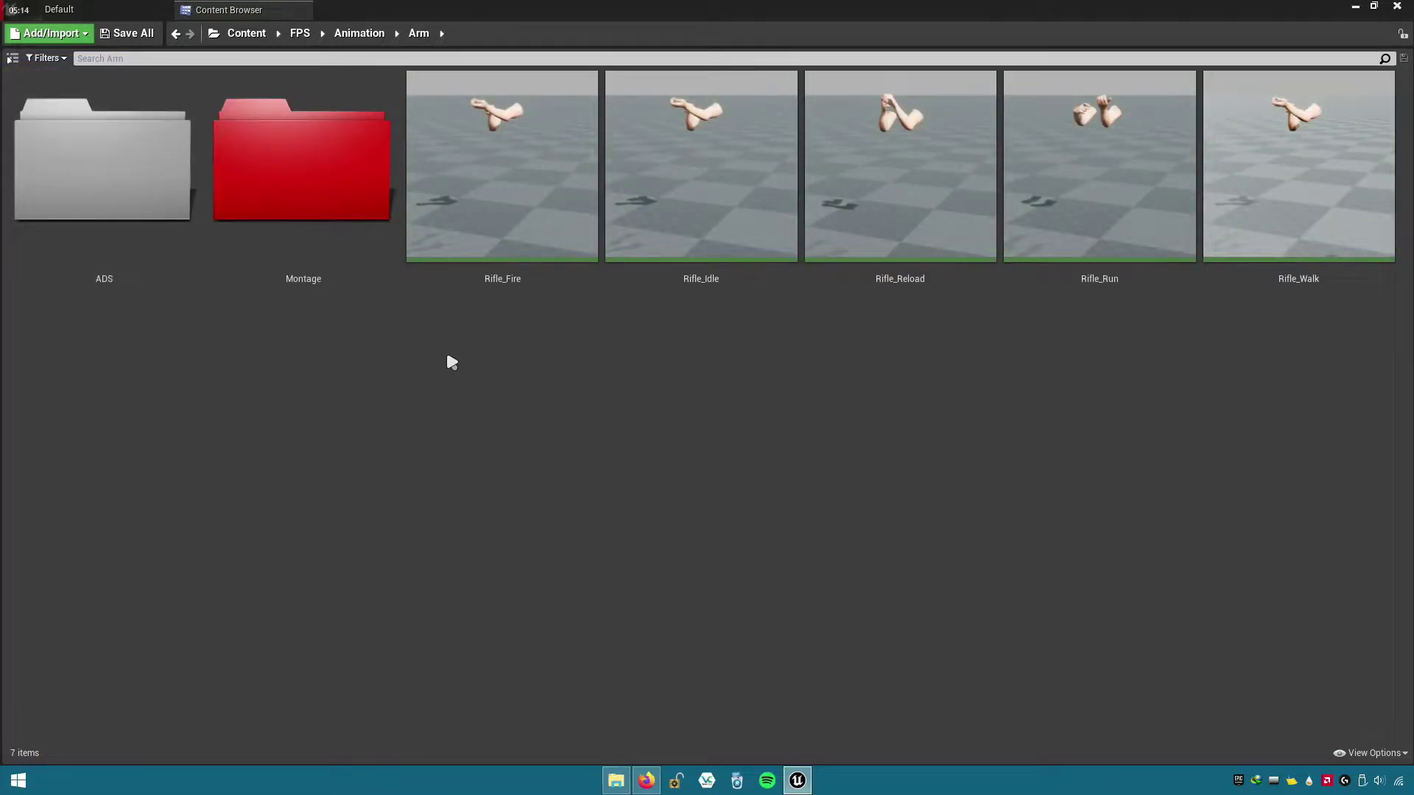
pyautogui.rightClick(448, 357)
pyautogui.click(505, 323)
pyautogui.write('Rifl')
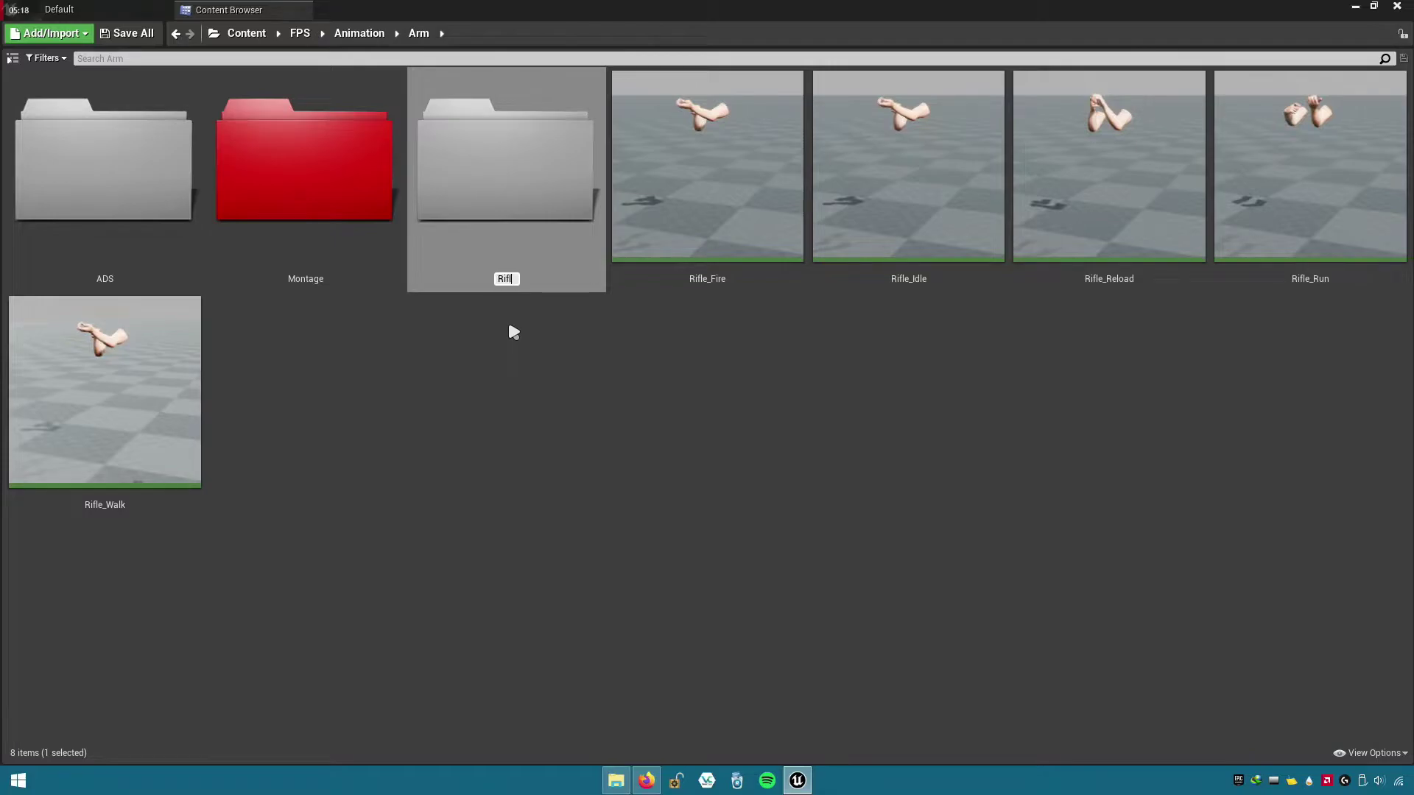
pyautogui.write('e')
pyautogui.press('Return')
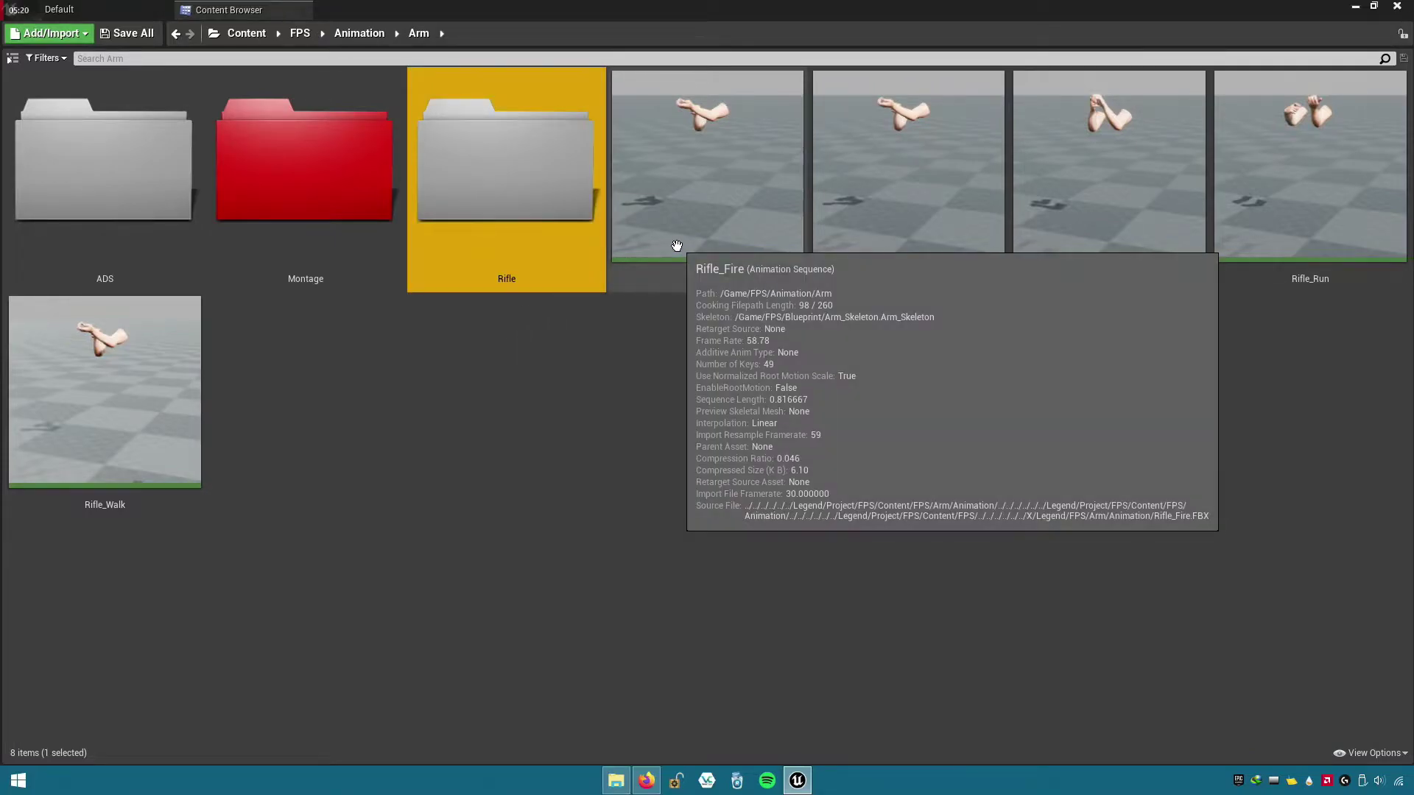
# - Move ADS, Montage and the five Rifle animations into the Rifle folder
pyautogui.doubleClick(277, 262)
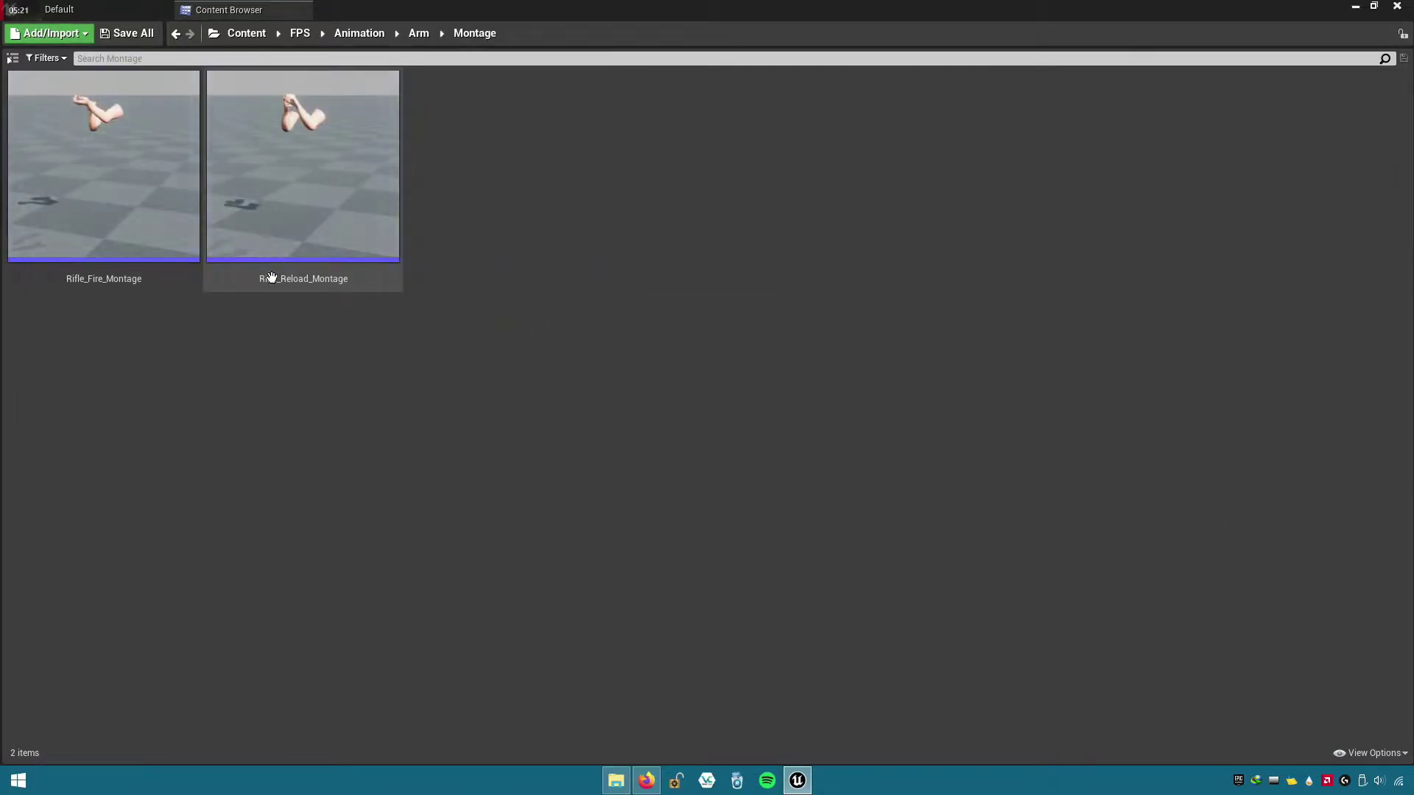
pyautogui.click(414, 34)
pyautogui.hotkey('ctrl', 'a')
pyautogui.moveTo(356, 268); pyautogui.dragTo(586, 238)
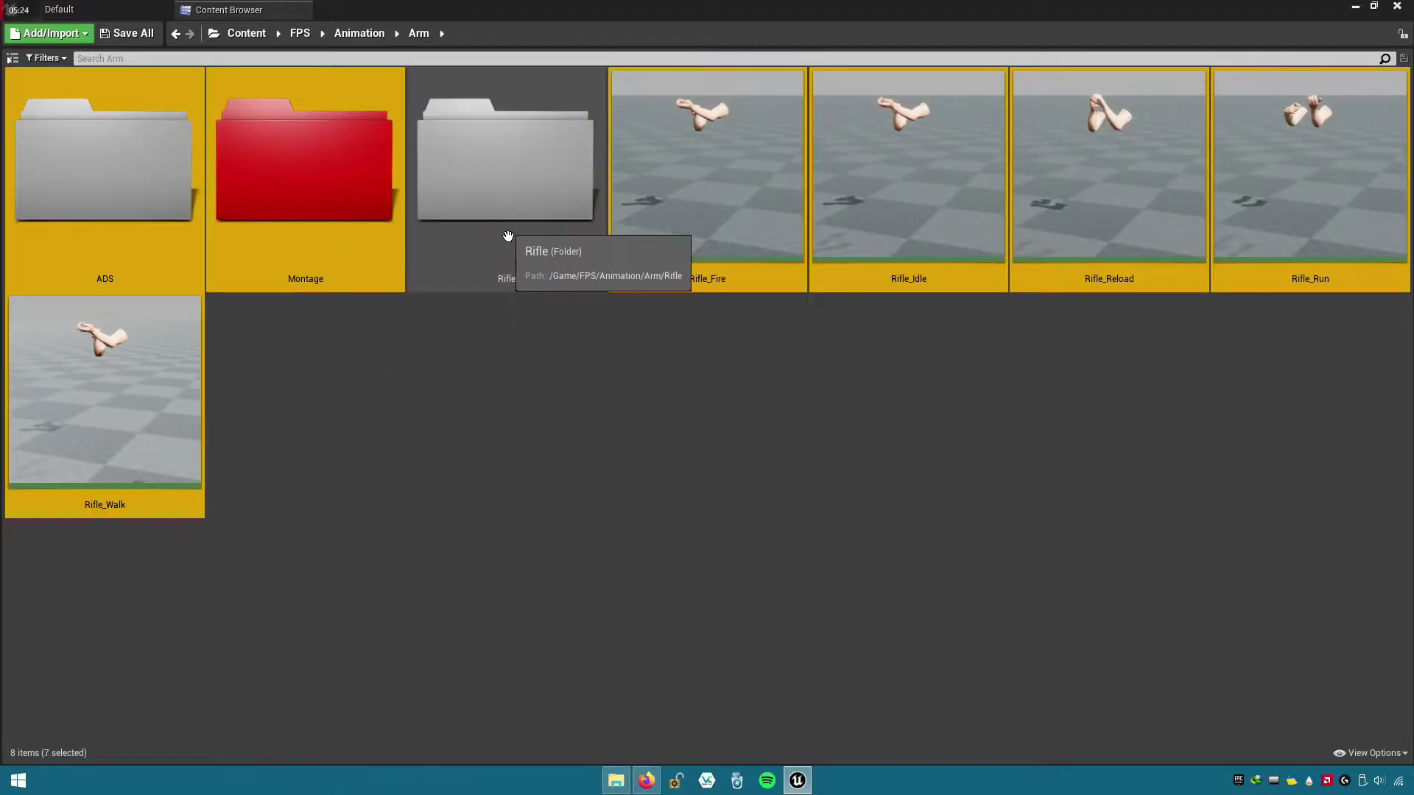
pyautogui.click(587, 241)
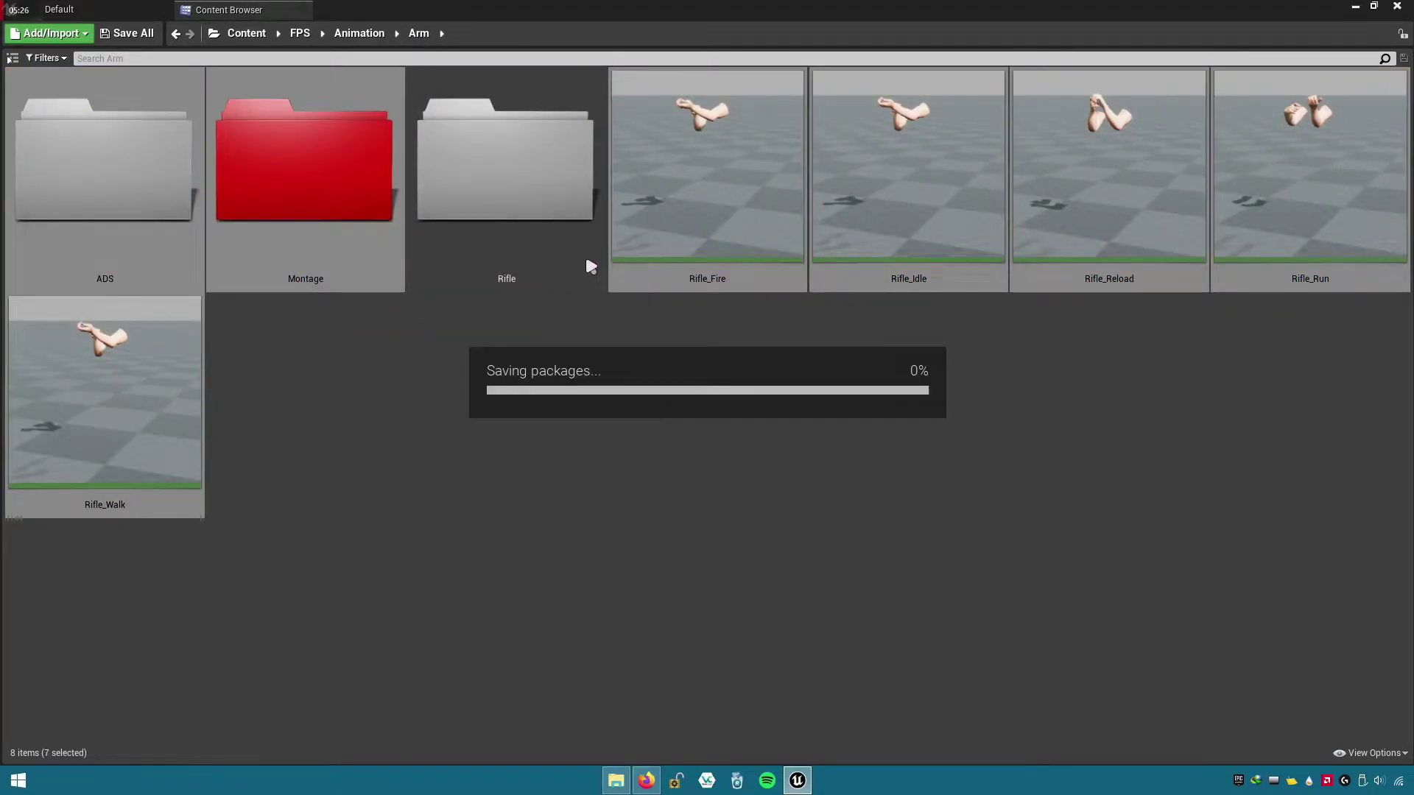
# - Create a Pistol folder in Arm and drag the five Pistol FBX animations into it
pyautogui.rightClick(348, 278)
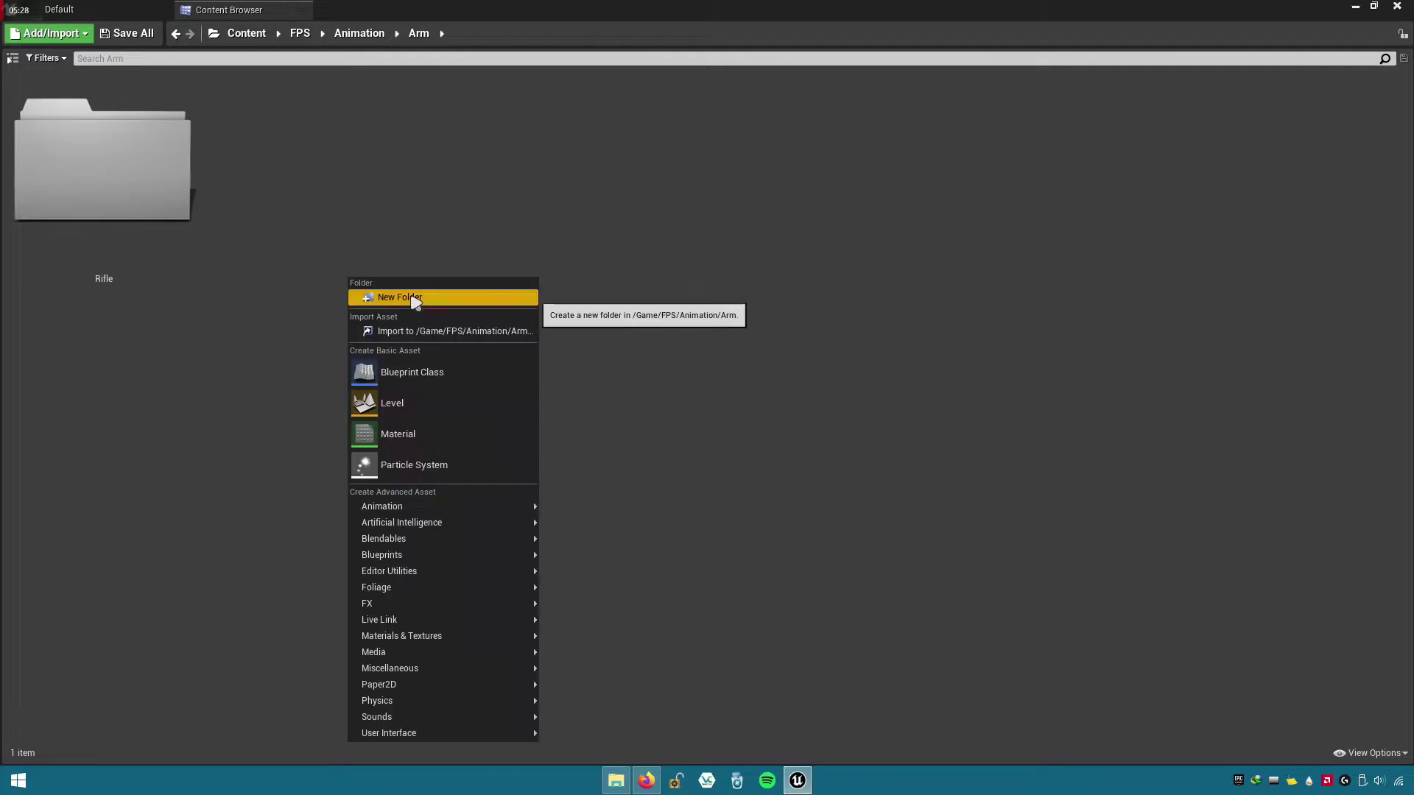
pyautogui.click(368, 290)
pyautogui.write('l')
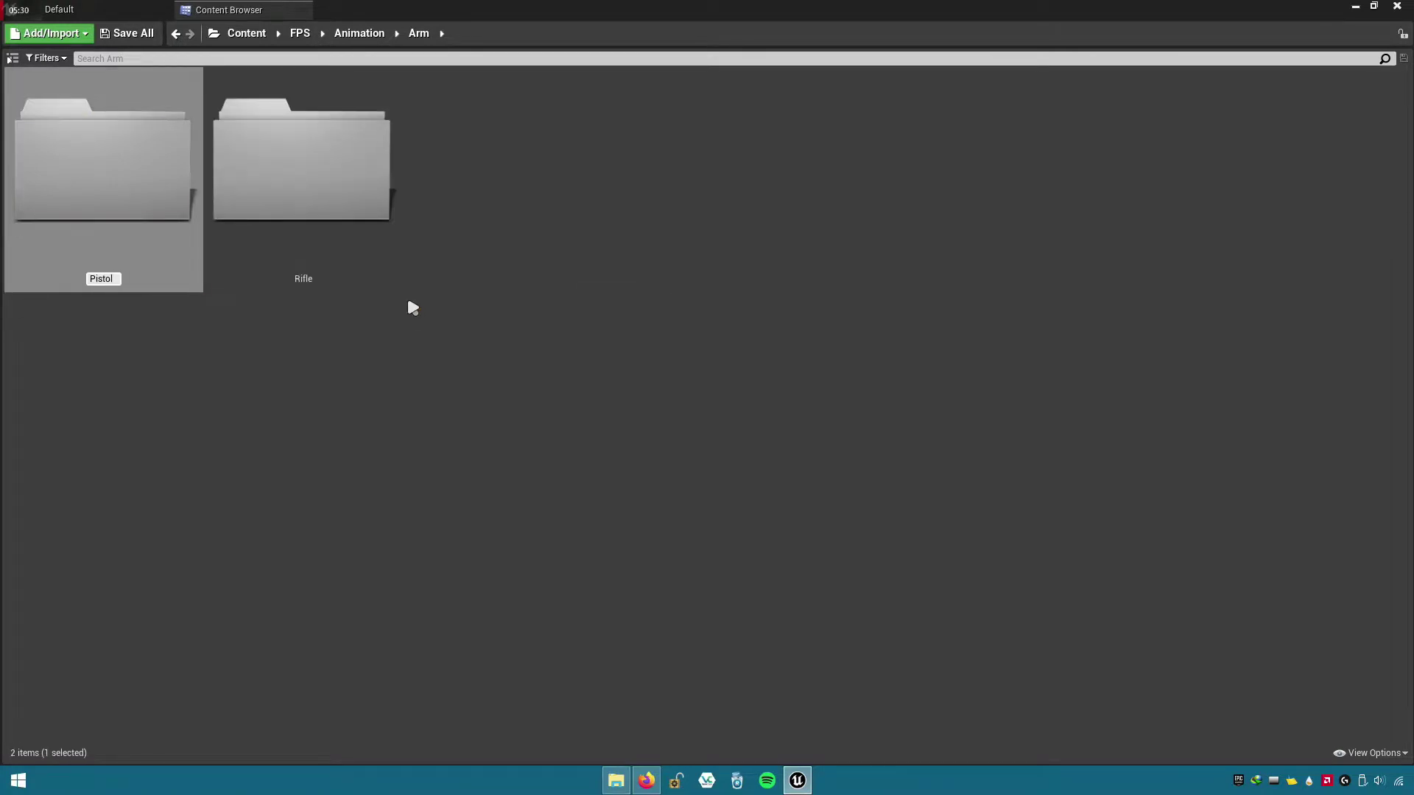
pyautogui.press('Return')
pyautogui.doubleClick(133, 218)
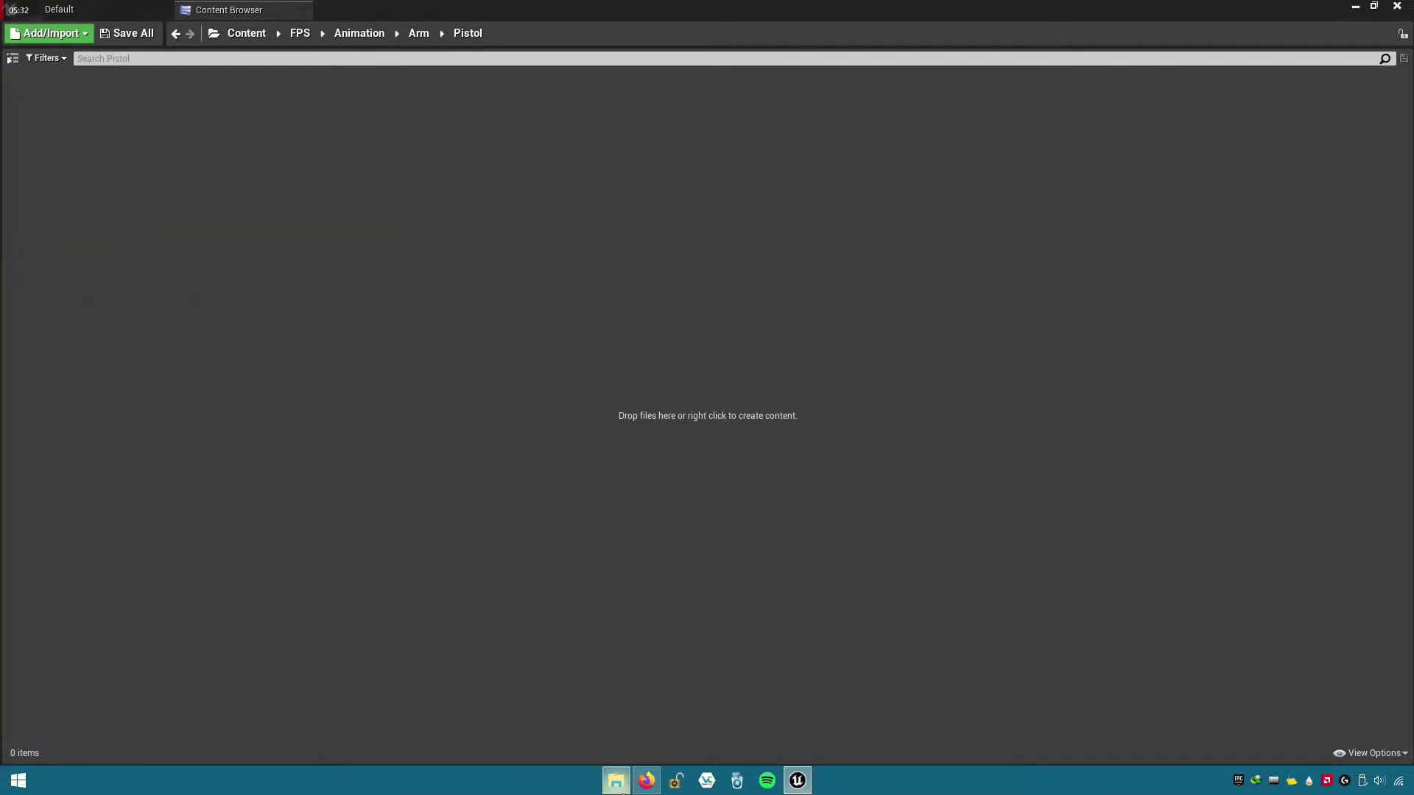
pyautogui.click(619, 782)
pyautogui.moveTo(740, 418); pyautogui.dragTo(1073, 308)
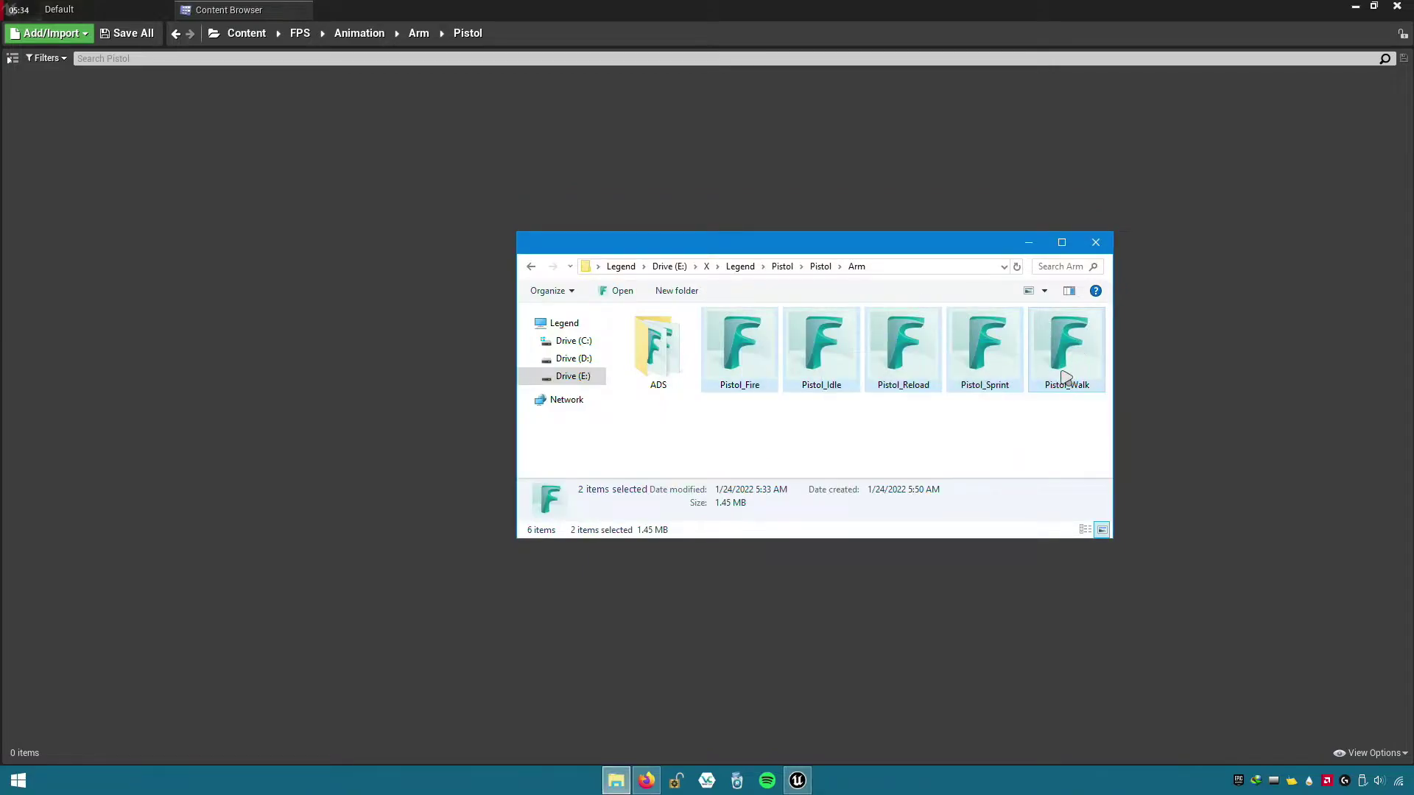
pyautogui.moveTo(1069, 361); pyautogui.dragTo(330, 372)
# - Import the five animations on Arm_Skeleton and save them
pyautogui.click(710, 132)
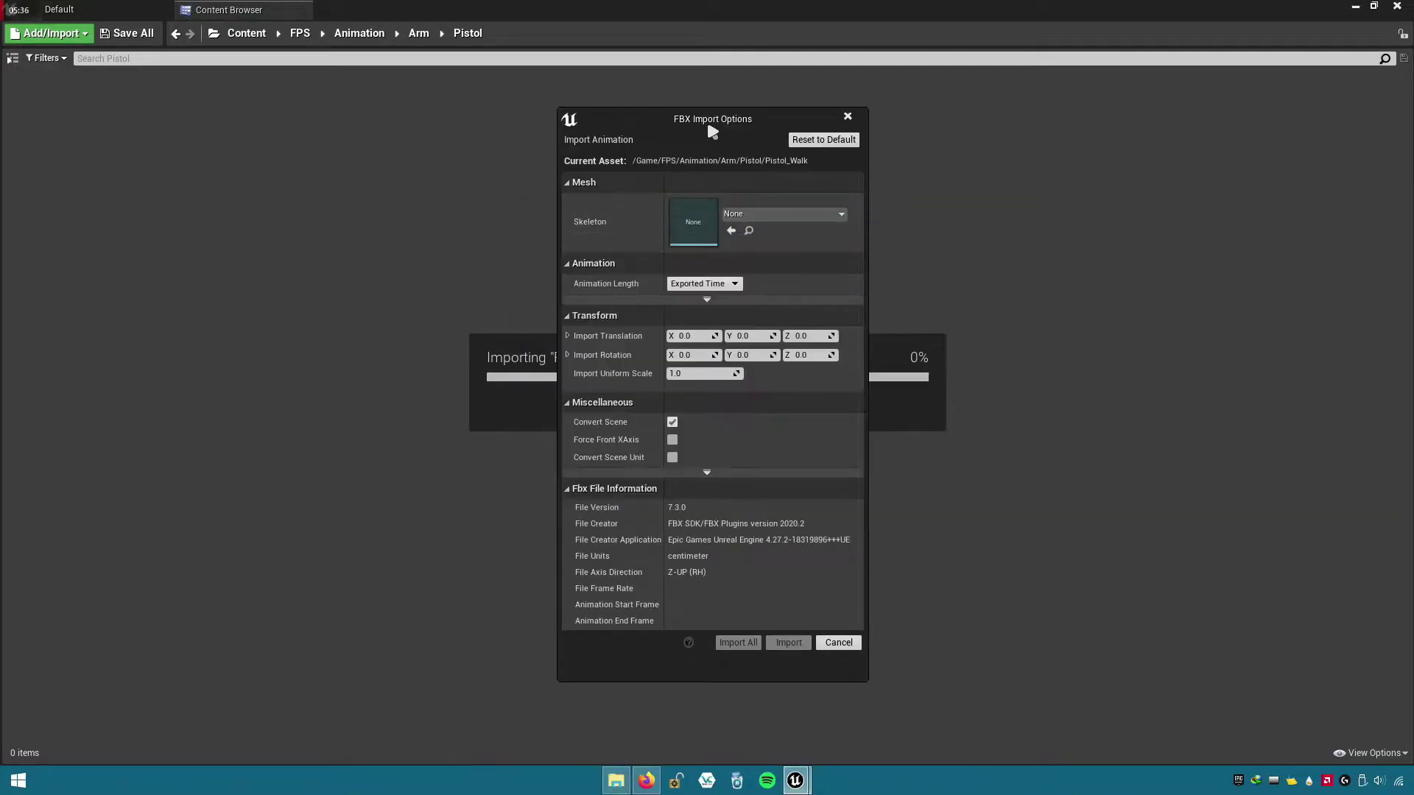
pyautogui.click(776, 214)
pyautogui.write('arm')
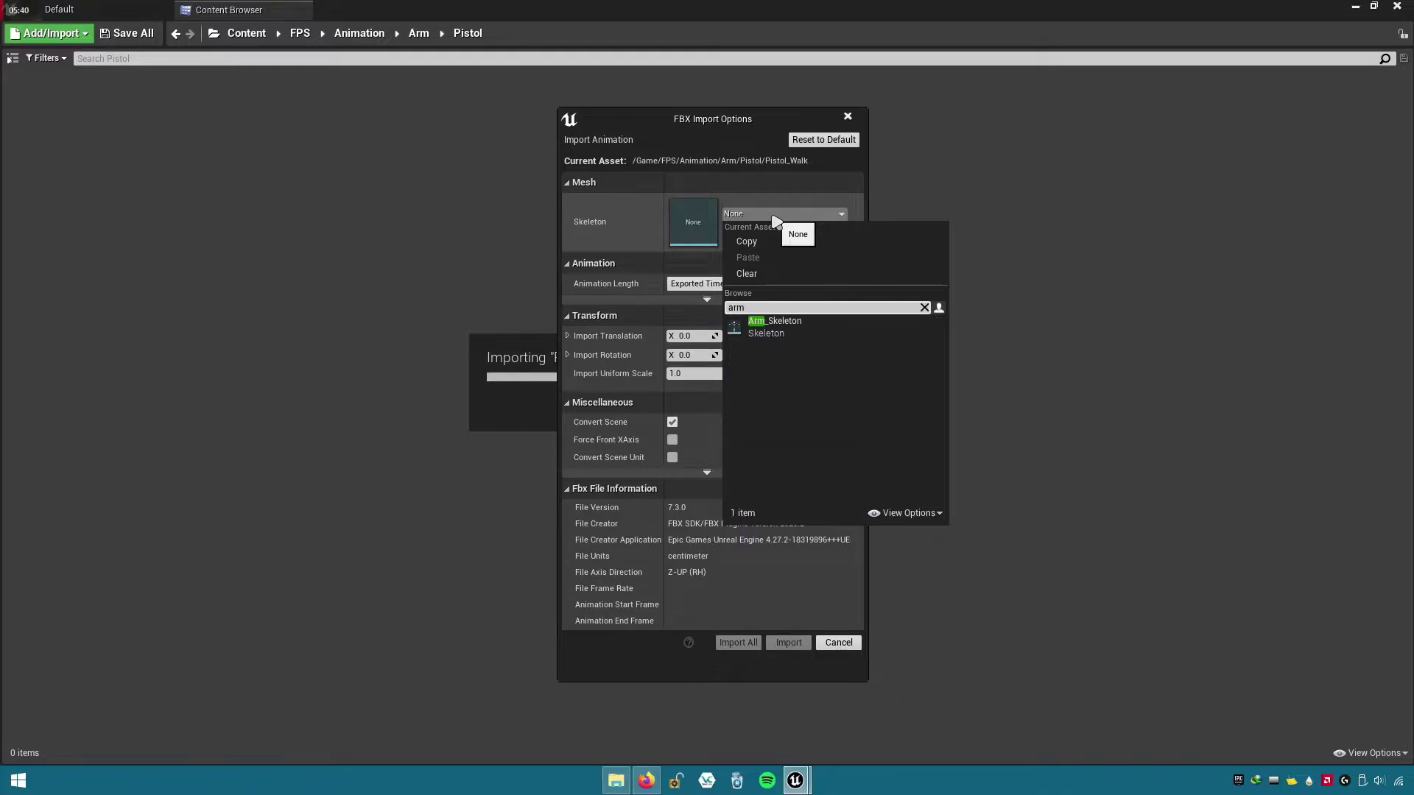
pyautogui.click(803, 326)
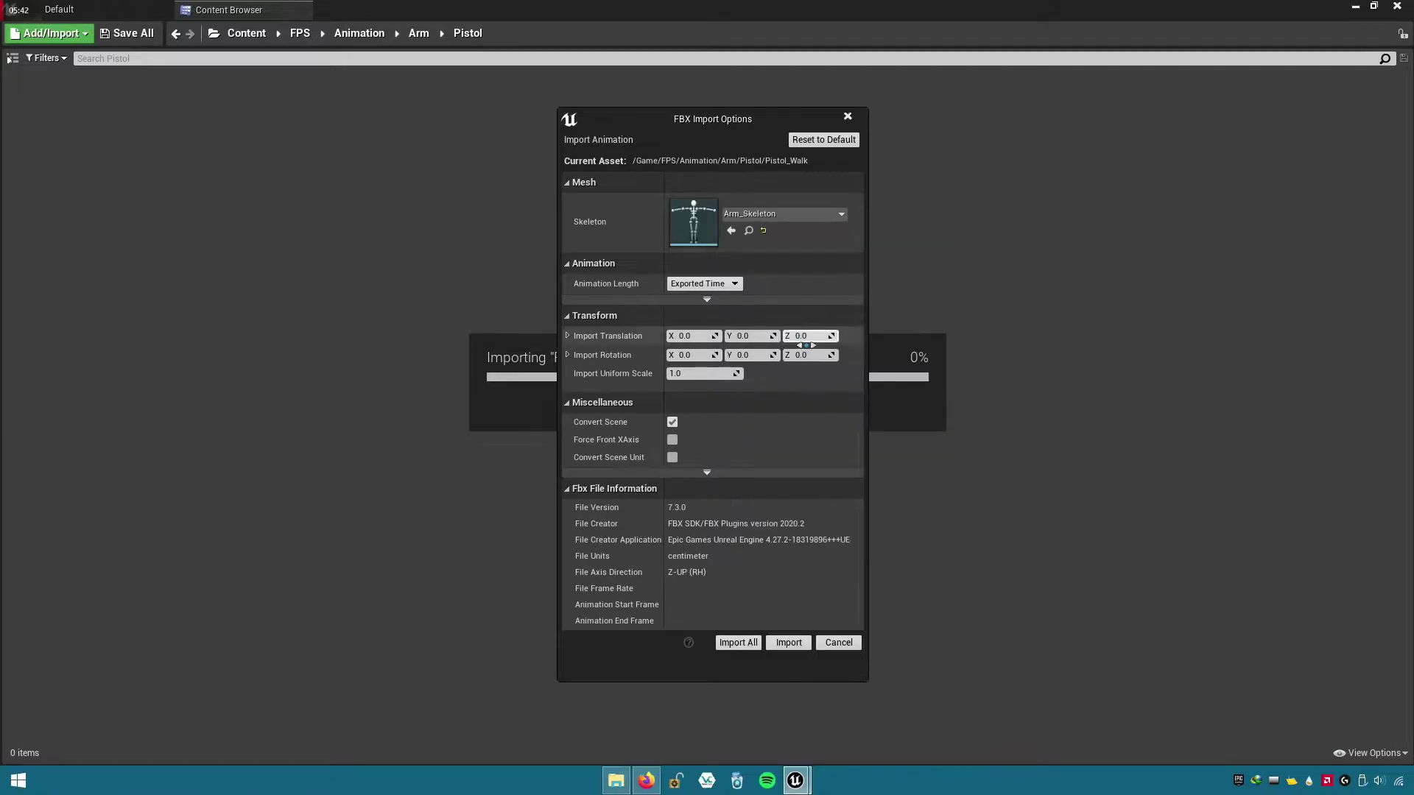
pyautogui.click(740, 642)
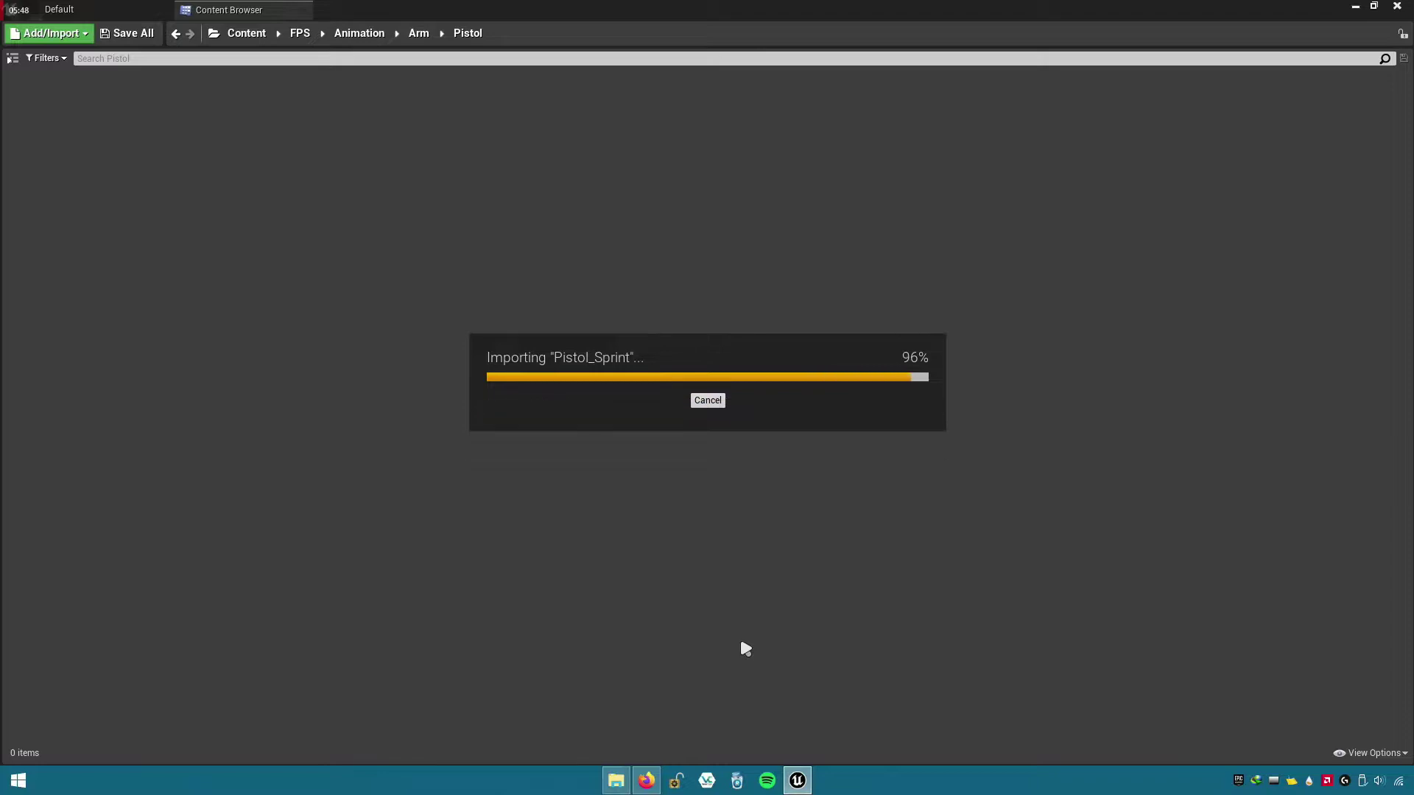
pyautogui.click(145, 36)
pyautogui.click(839, 523)
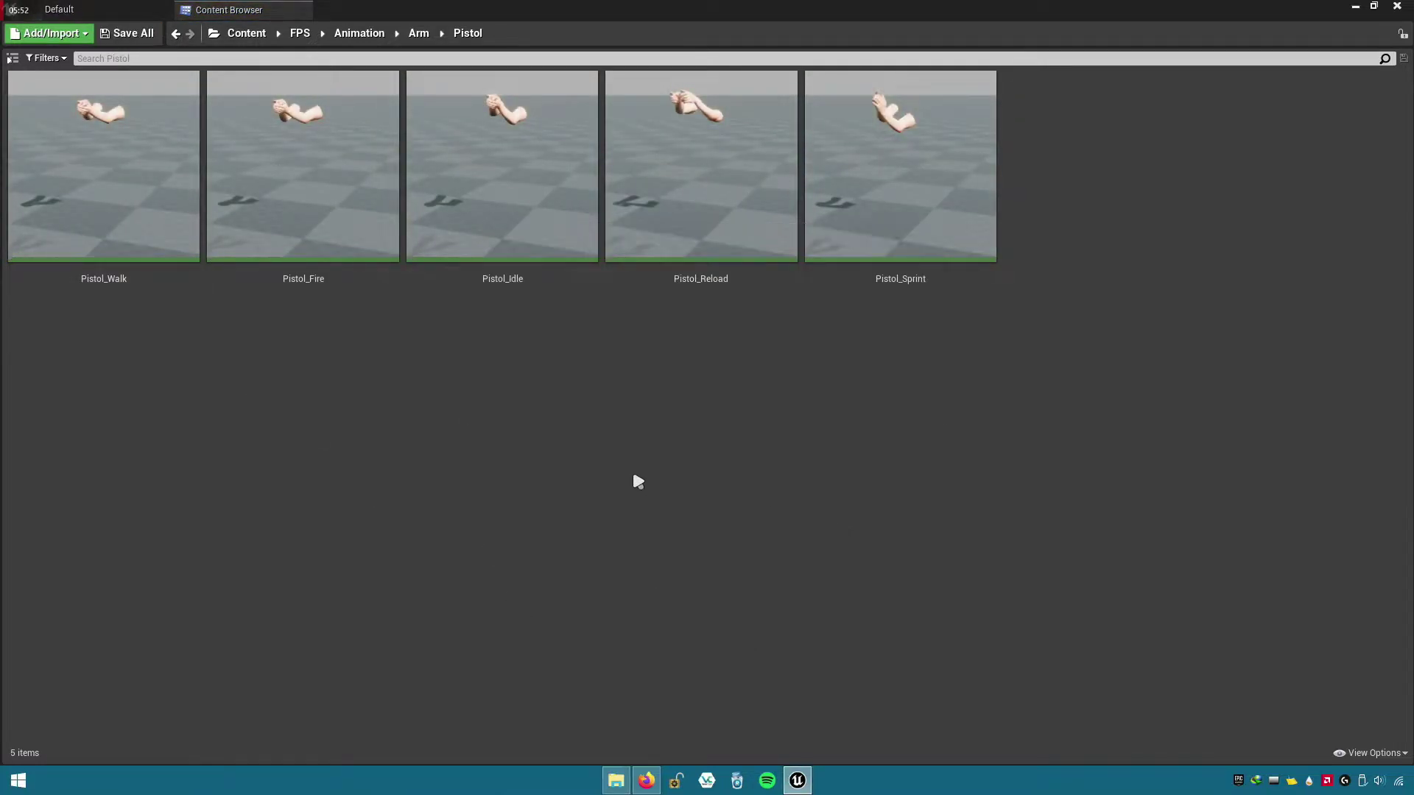
# - Create an ADS folder inside Arm/Pistol and open it
pyautogui.rightClick(374, 353)
pyautogui.click(431, 320)
pyautogui.write('ADS')
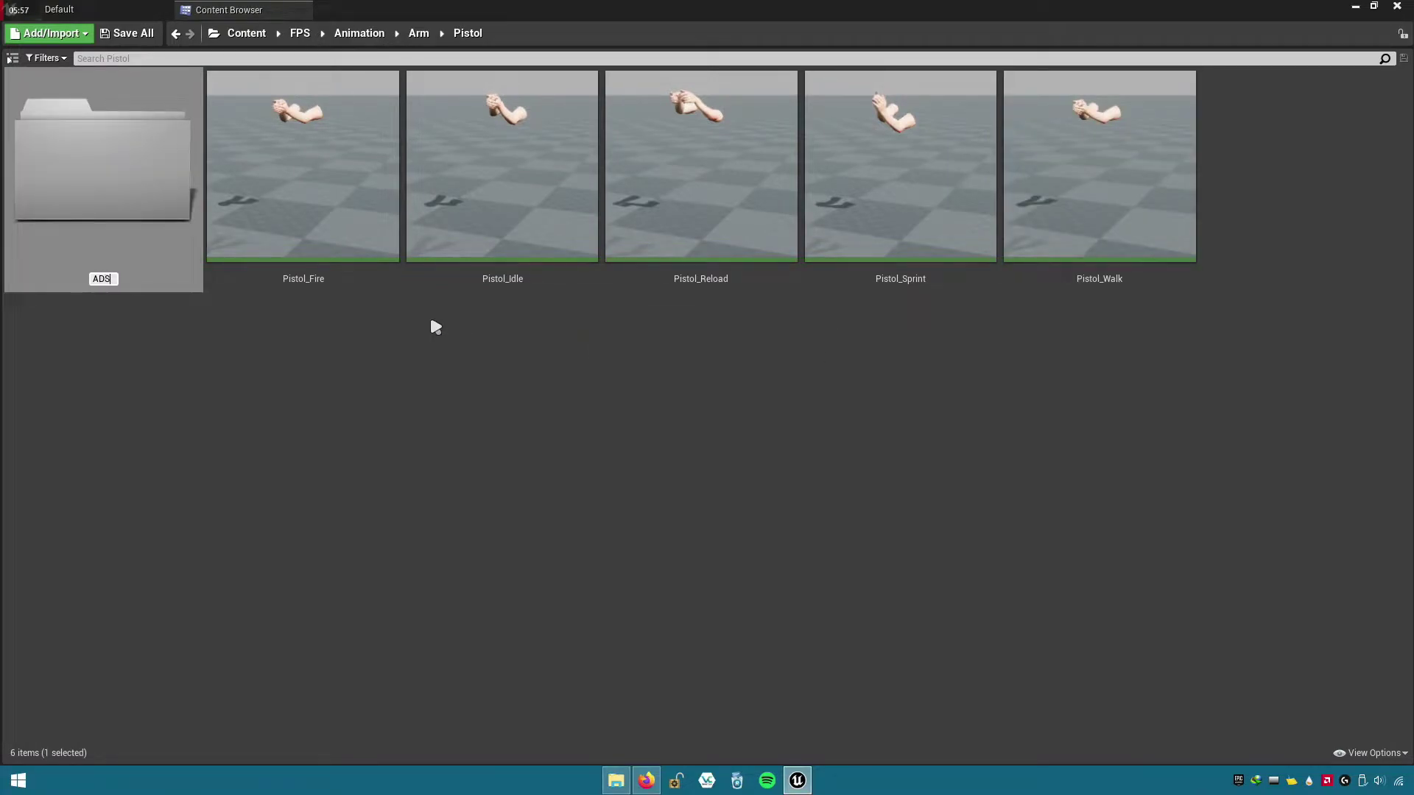
pyautogui.press('Return')
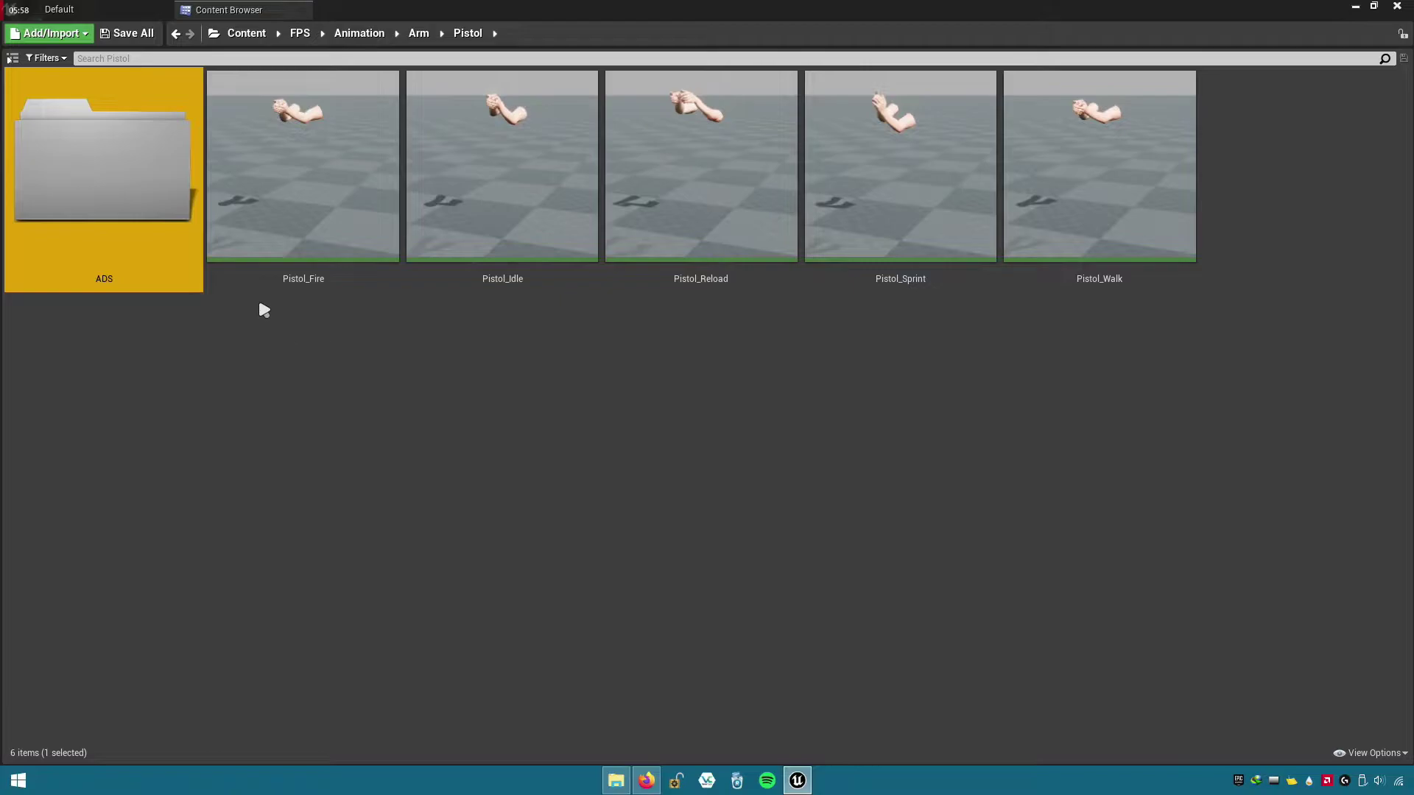
pyautogui.doubleClick(173, 221)
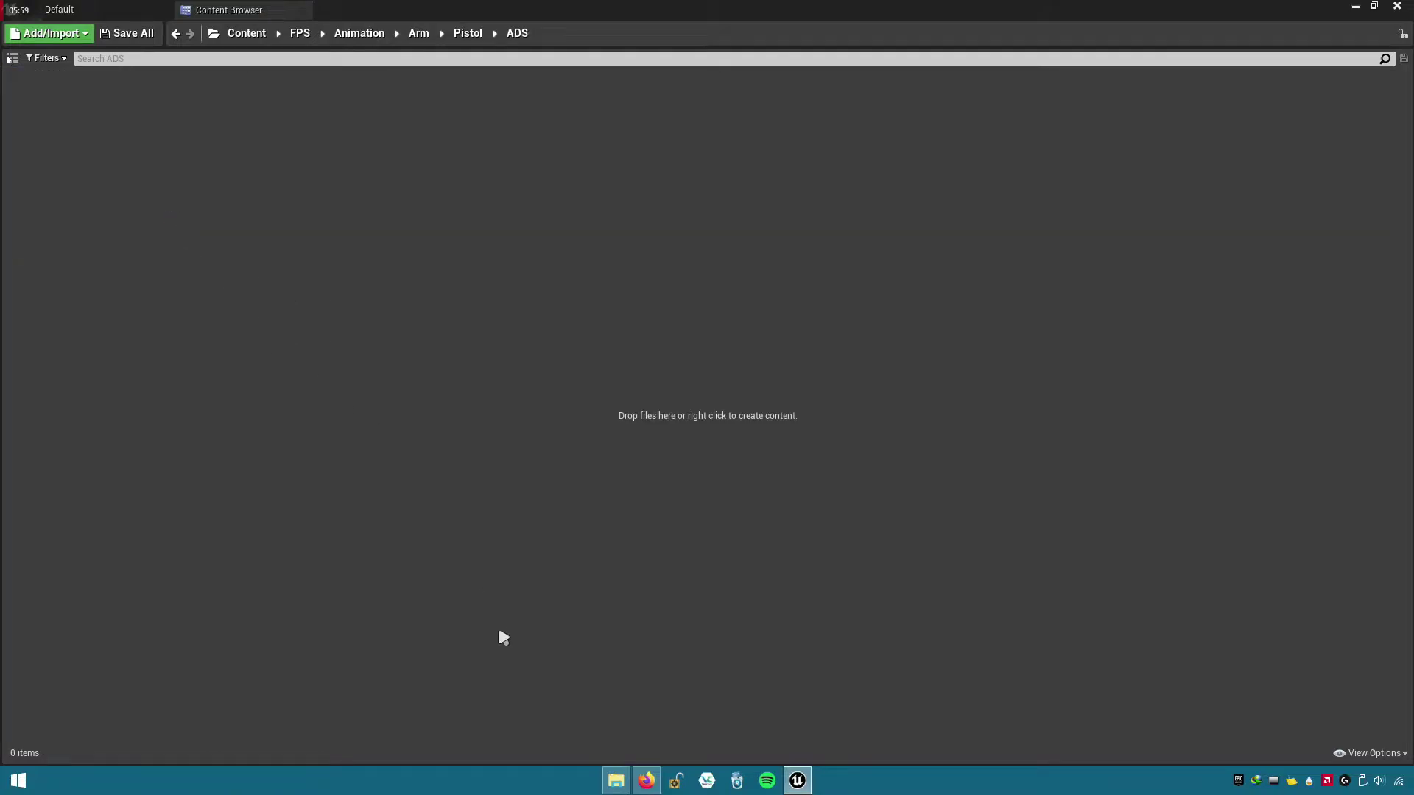
# - Import the three ADS FBX animations from the source ADS folder using Arm_Skeleton
pyautogui.click(617, 786)
pyautogui.doubleClick(678, 389)
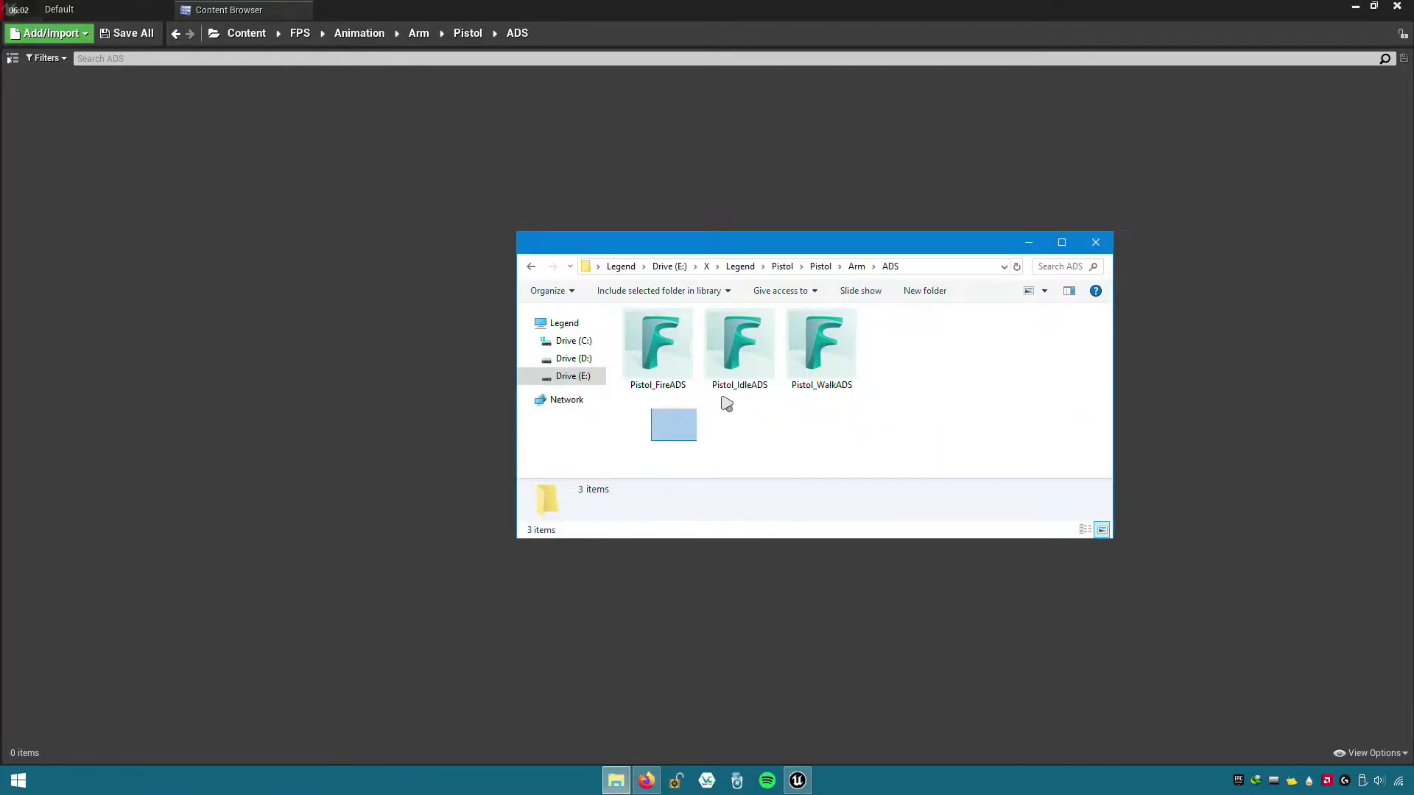
pyautogui.moveTo(726, 403)
pyautogui.mouseDown()
pyautogui.moveTo(839, 373)
pyautogui.moveTo(288, 339)
pyautogui.mouseUp()
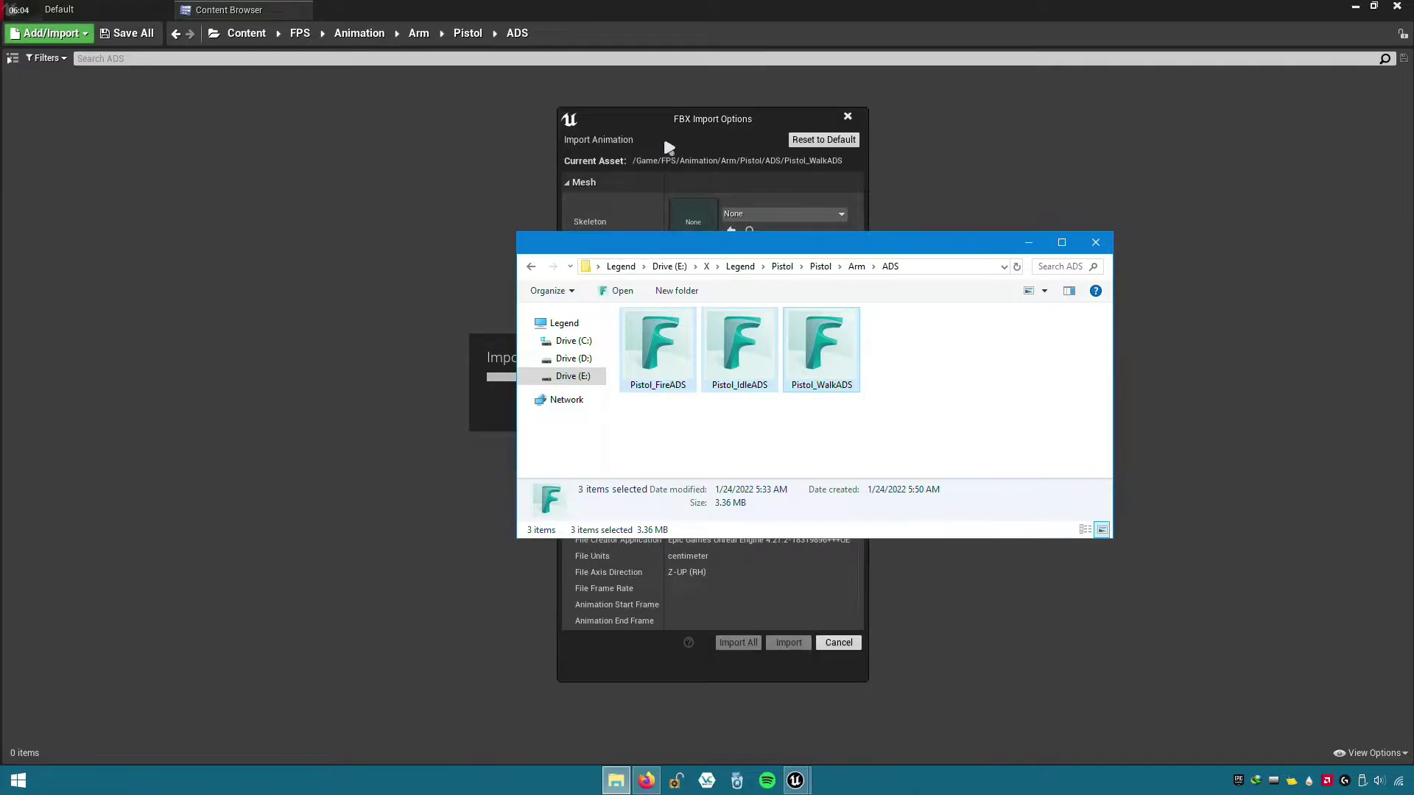
pyautogui.click(773, 215)
pyautogui.write('ar')
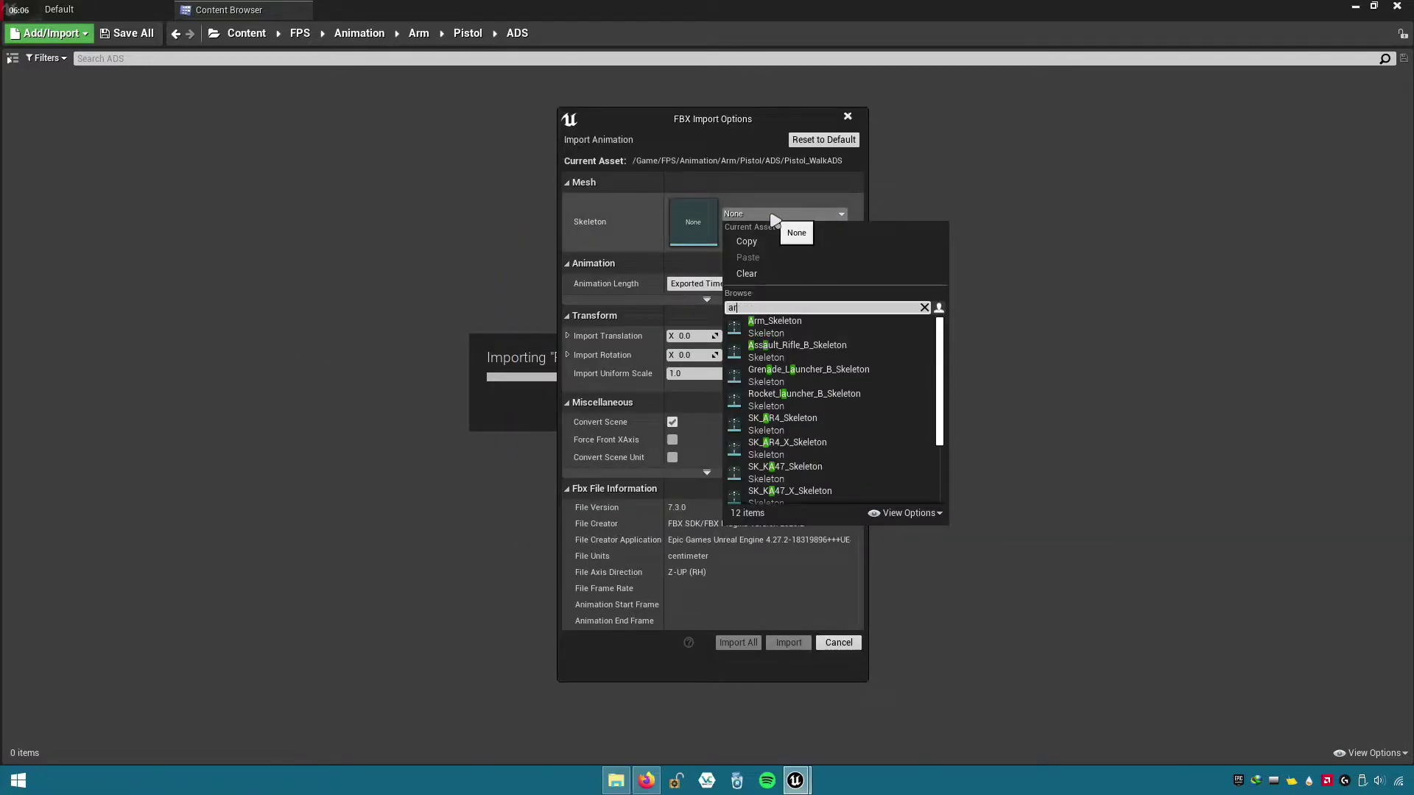
pyautogui.write('m')
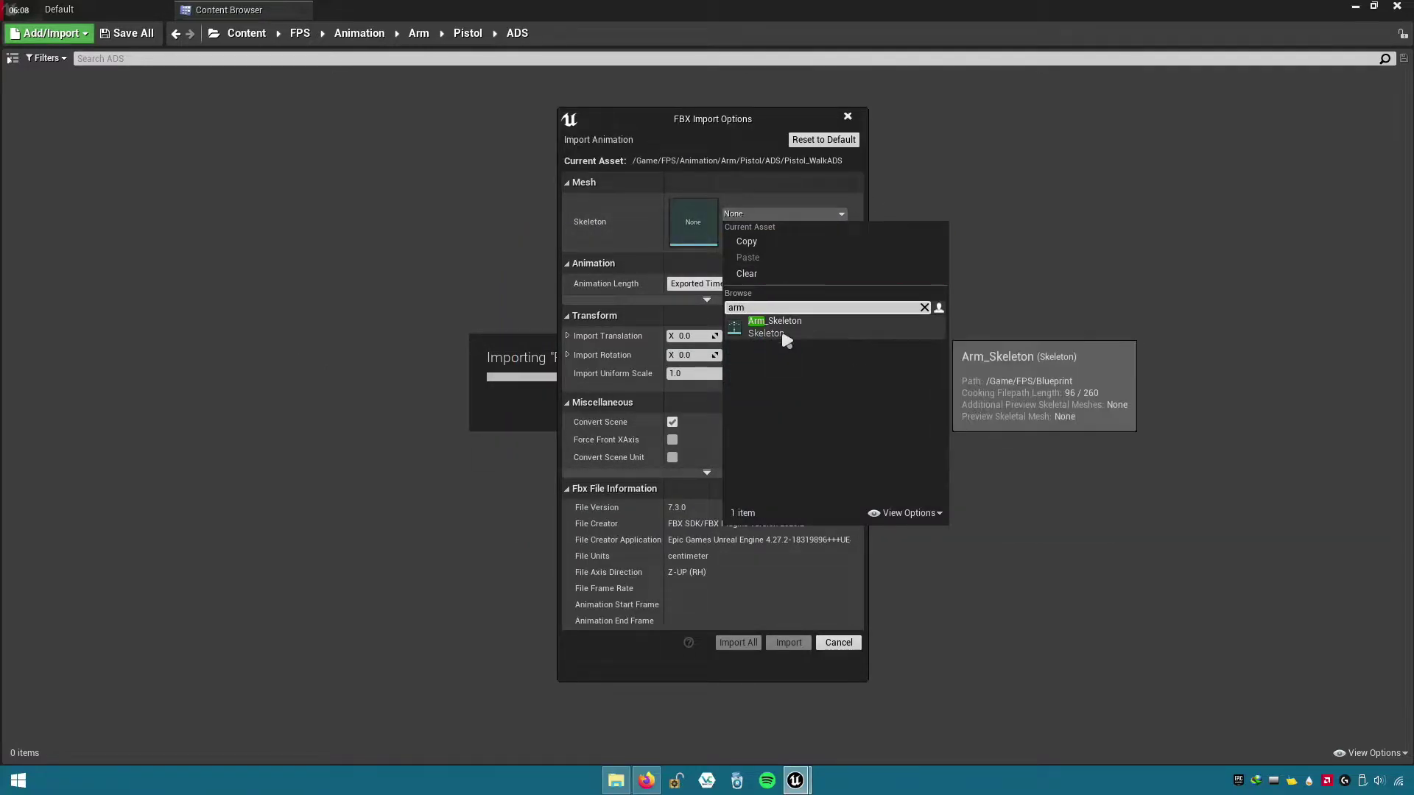
pyautogui.click(779, 324)
pyautogui.click(738, 643)
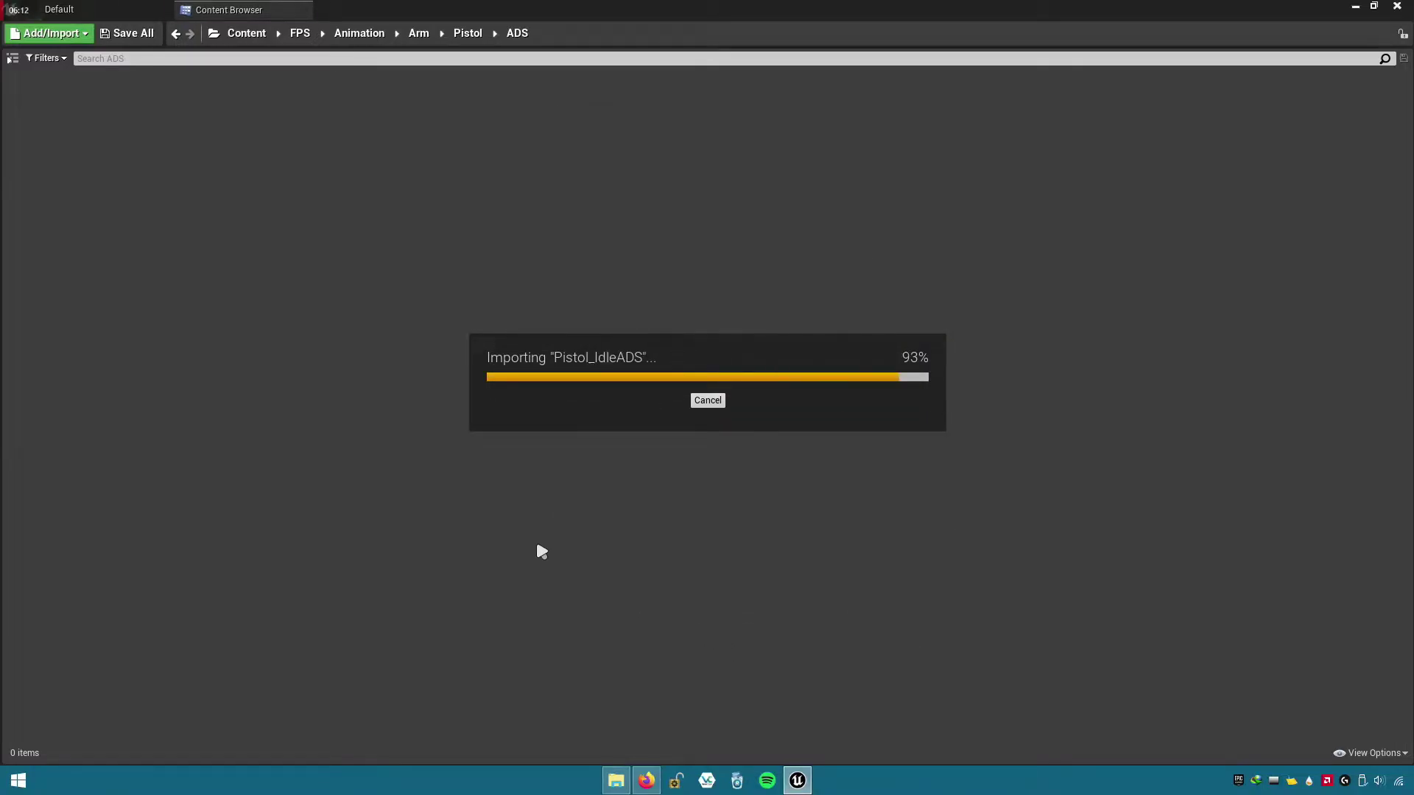
# - Save Pistol_WalkADS, Pistol_FireADS and Pistol_IdleADS, then preview Pistol_WalkADS
pyautogui.click(134, 35)
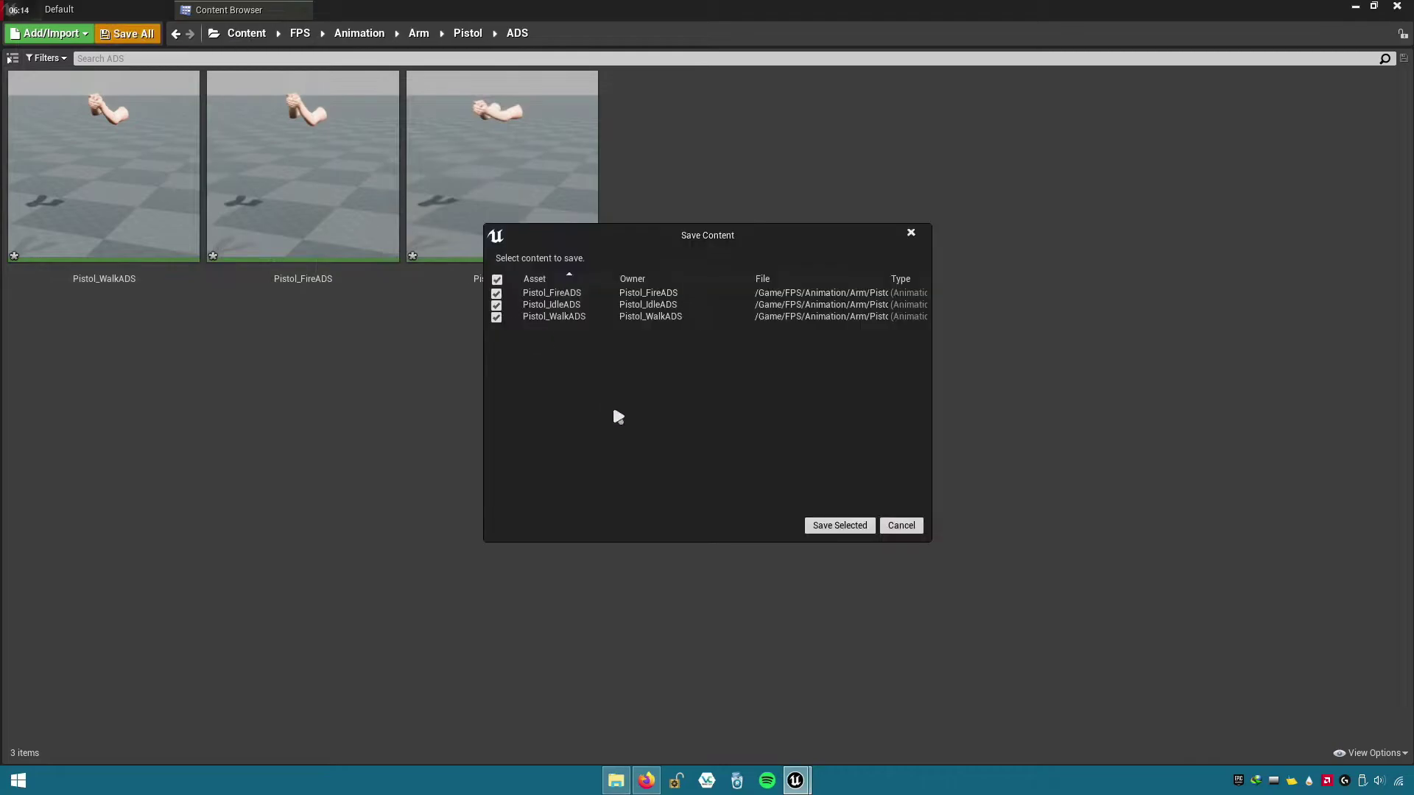
pyautogui.click(824, 526)
pyautogui.doubleClick(161, 231)
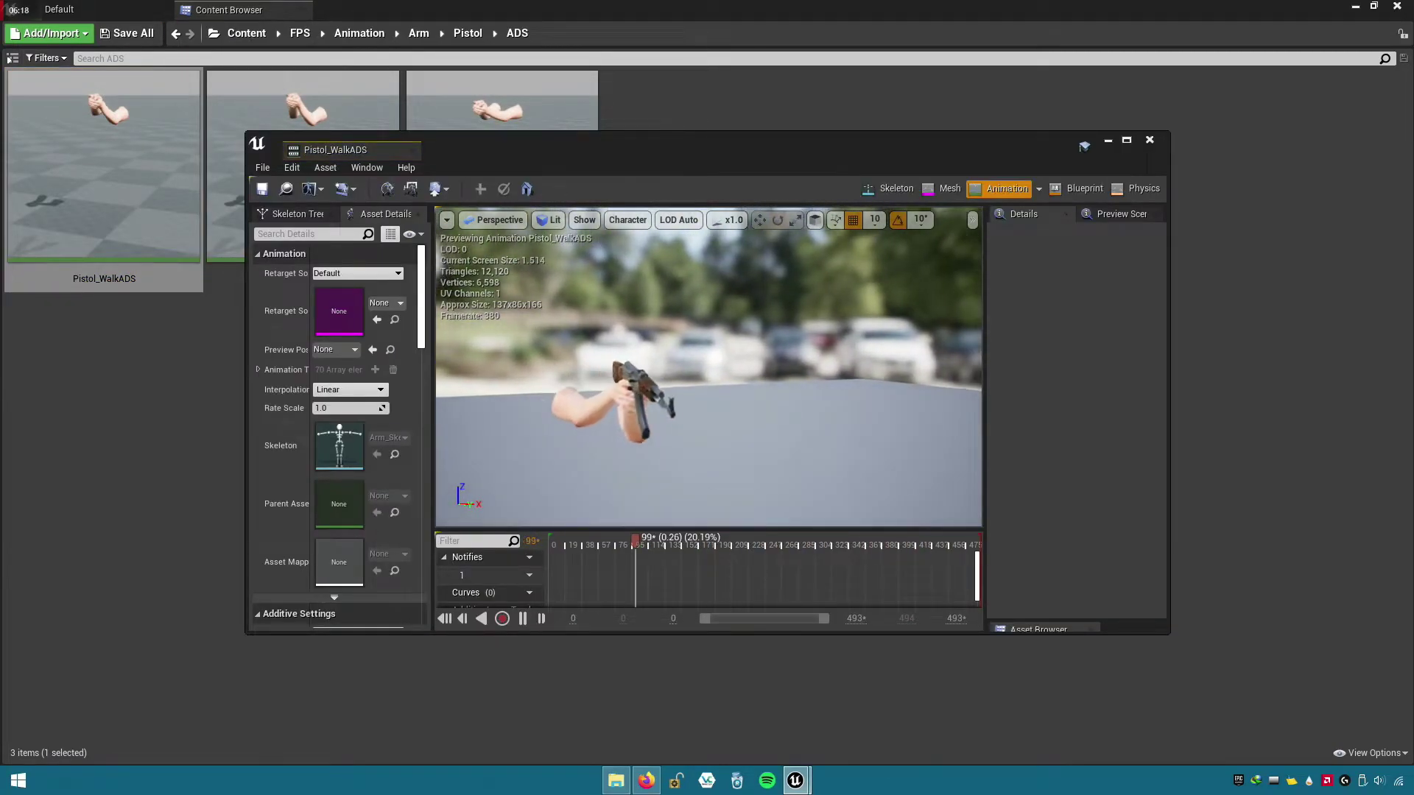
# - Preview Pistol_FireADS after closing Pistol_WalkADS, then go back up to the Pistol folder
pyautogui.click(1150, 140)
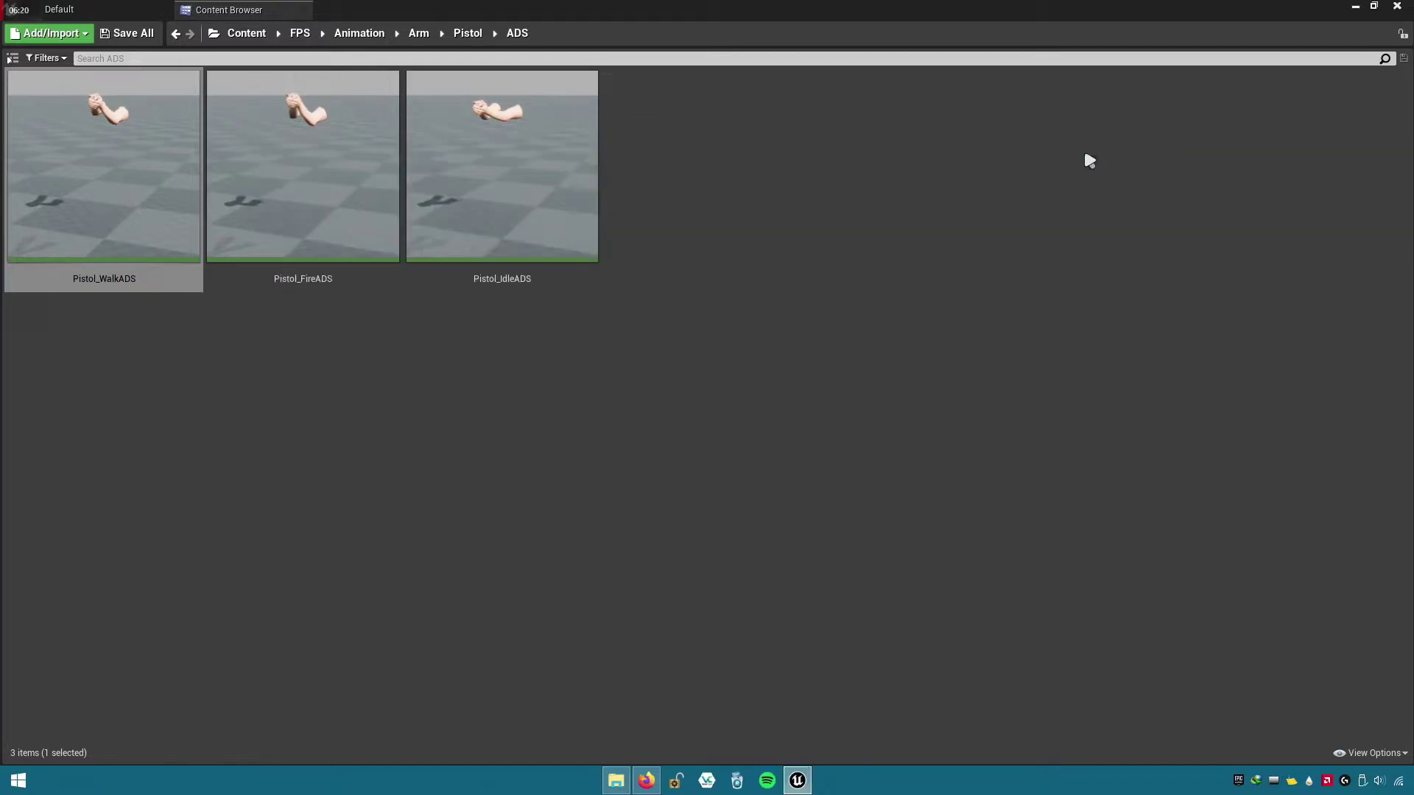
pyautogui.click(340, 286)
pyautogui.doubleClick(371, 282)
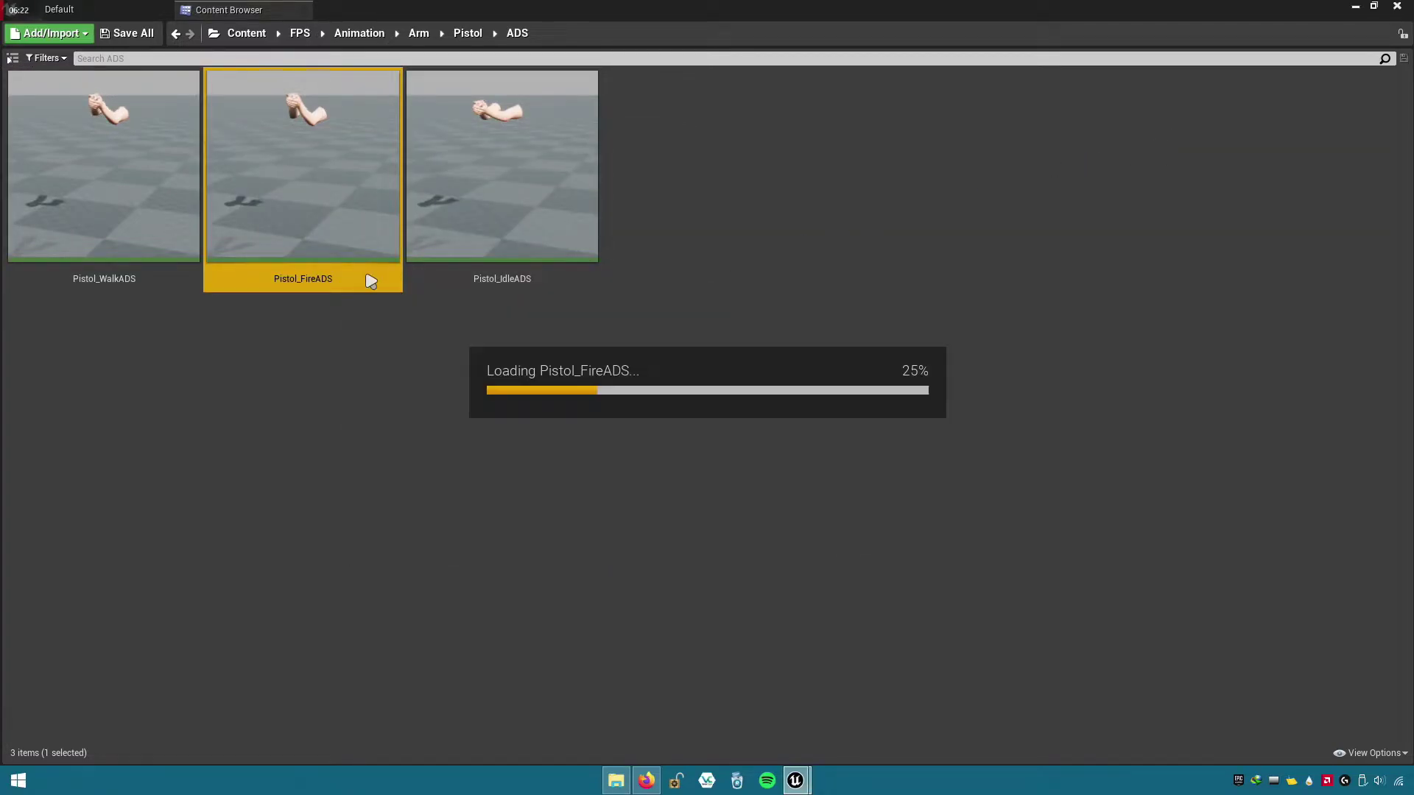
pyautogui.click(1149, 140)
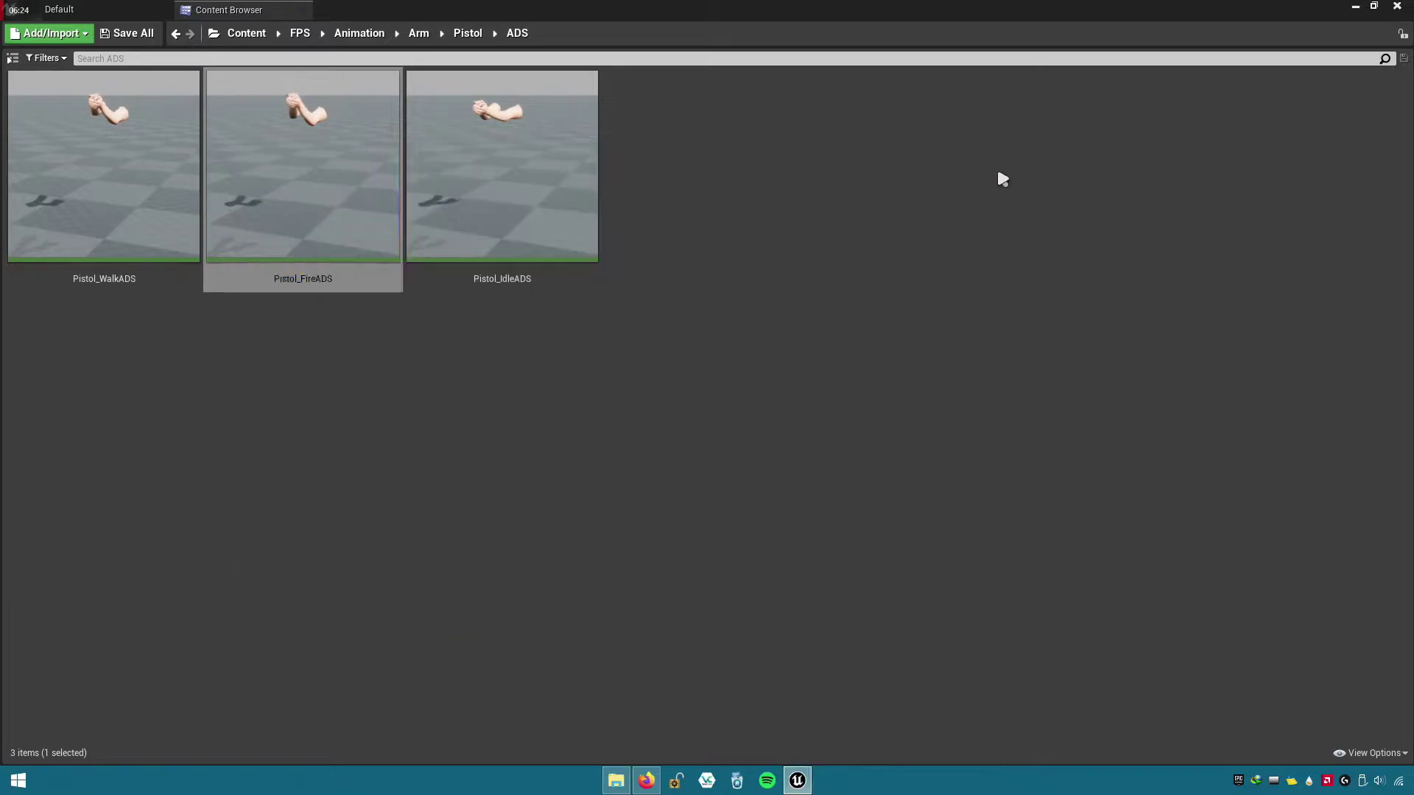
pyautogui.click(467, 33)
# - Preview Pistol_Reload and Pistol_Sprint, docking then closing each editor
pyautogui.click(369, 218)
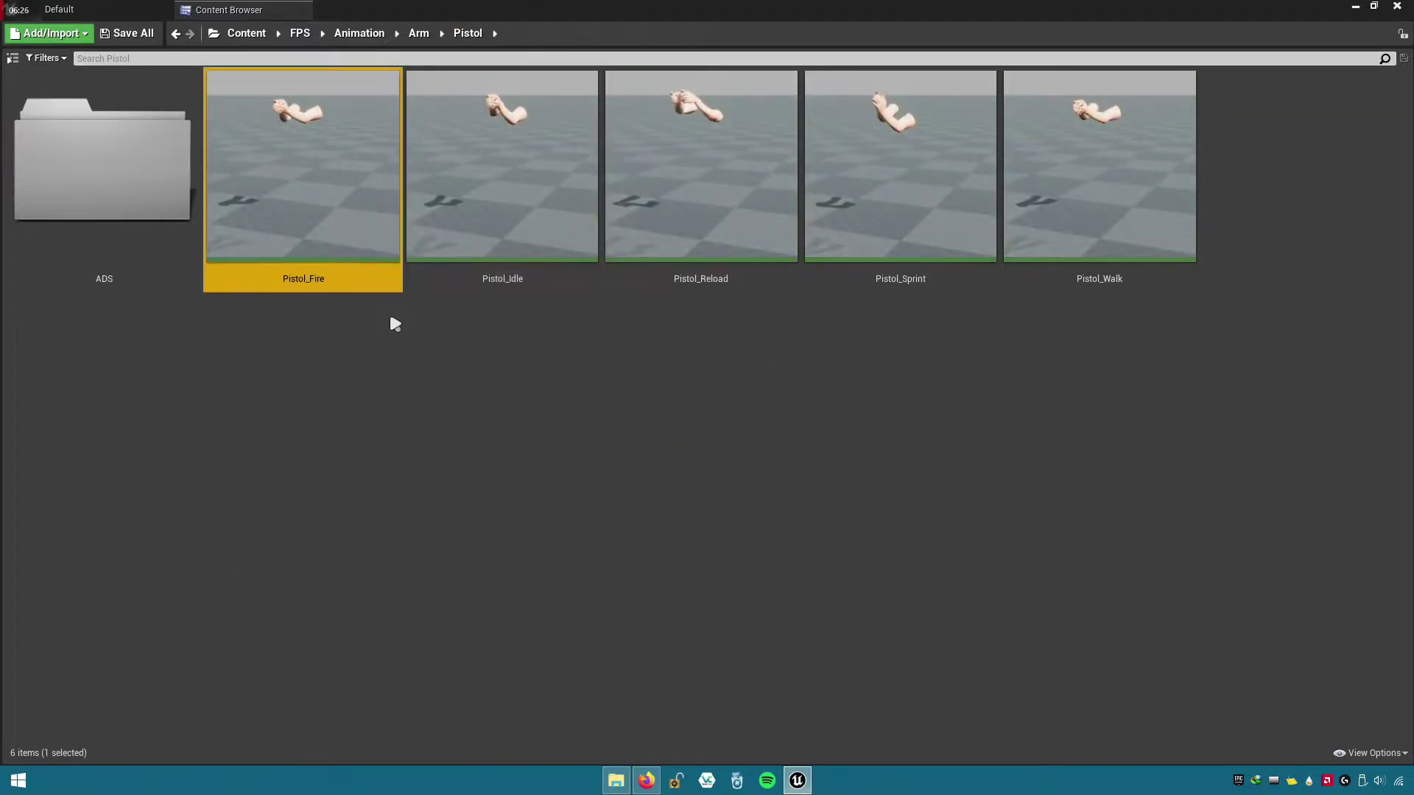
pyautogui.doubleClick(706, 281)
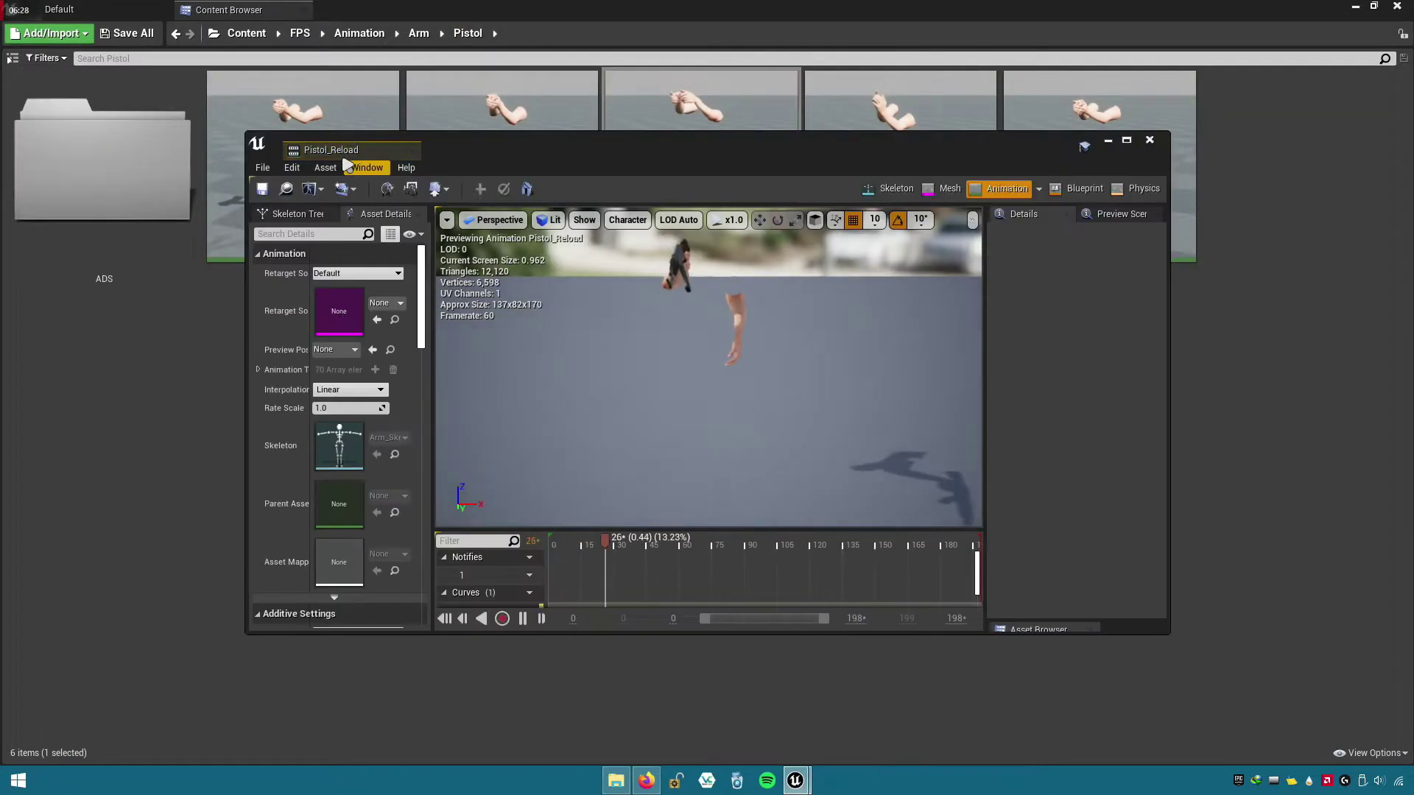
pyautogui.moveTo(316, 145); pyautogui.dragTo(388, 9)
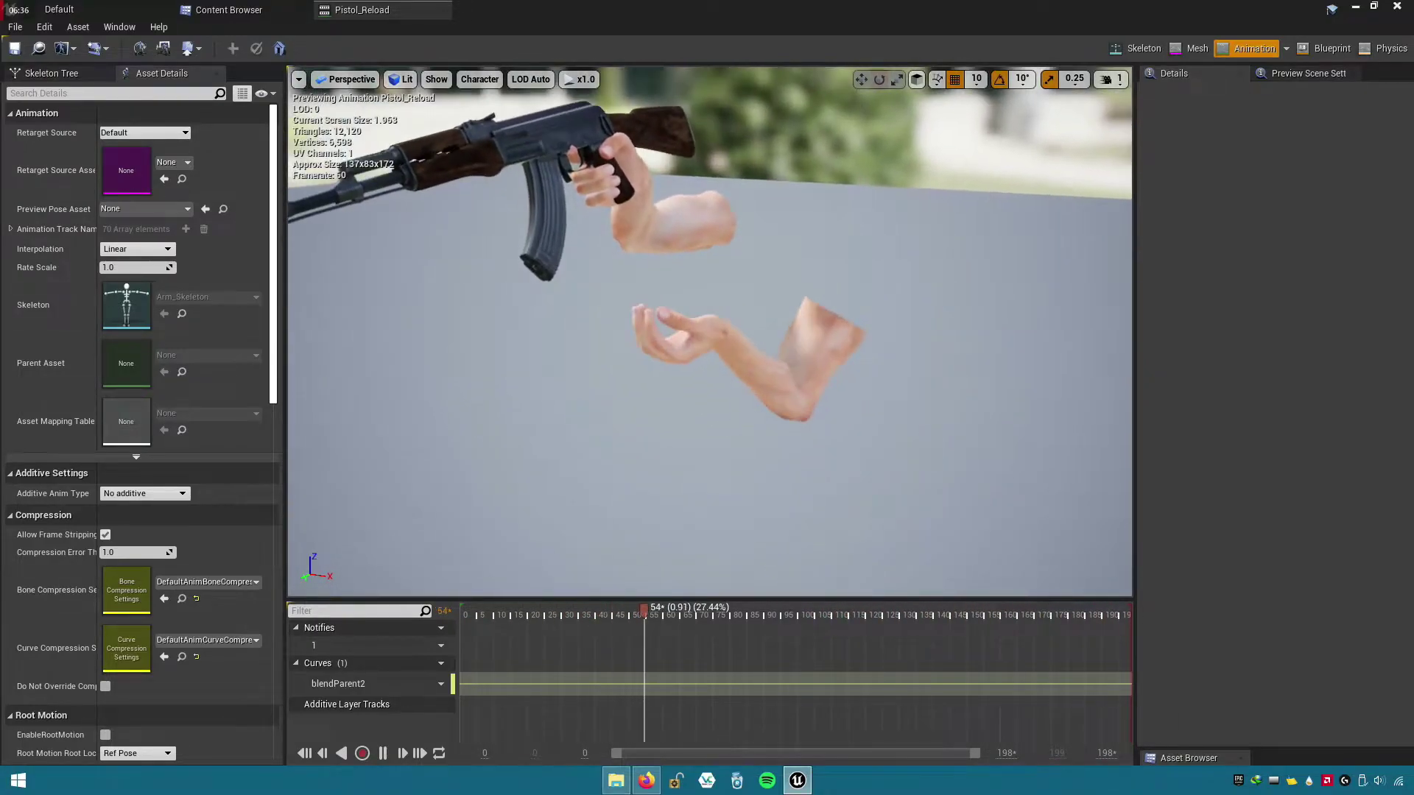
pyautogui.click(447, 10)
pyautogui.doubleClick(944, 272)
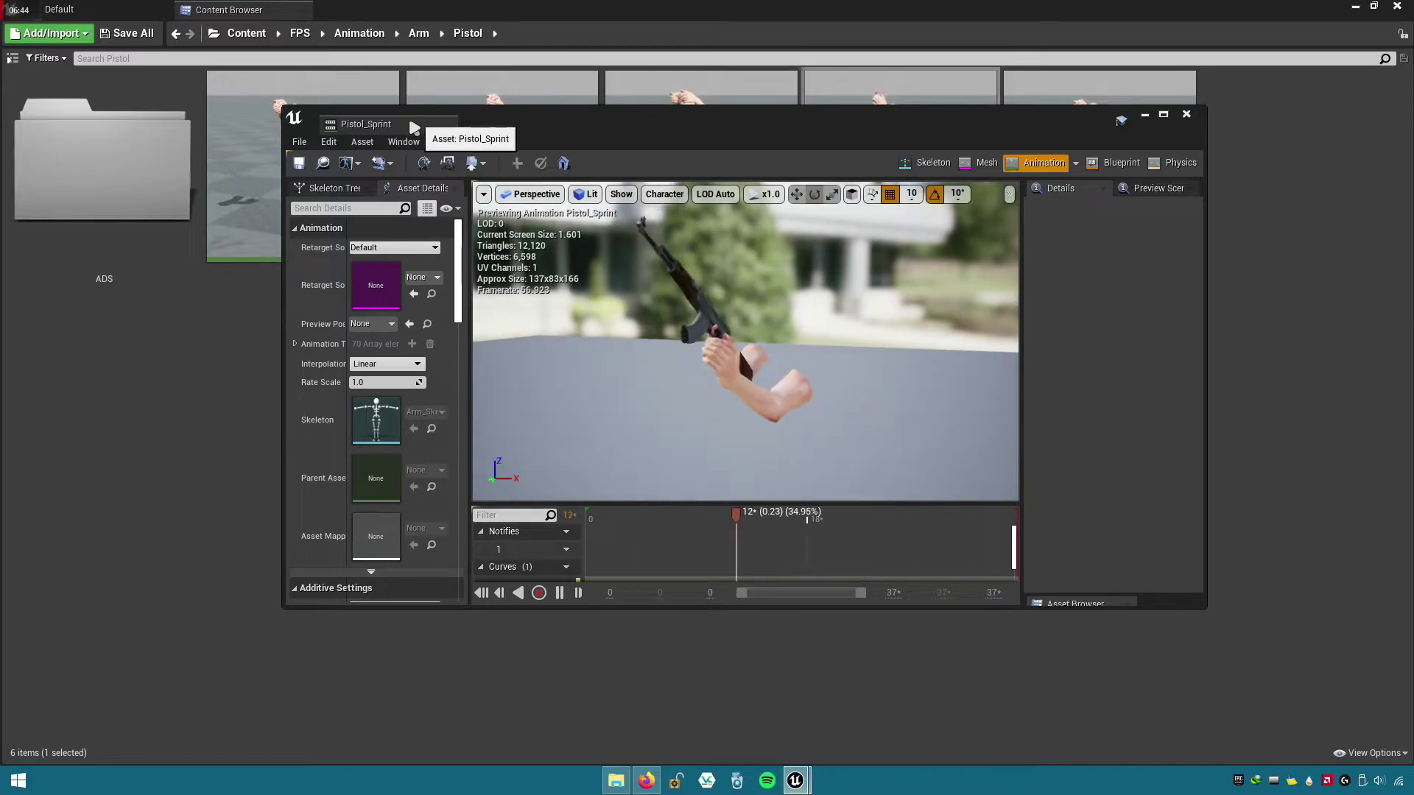
pyautogui.moveTo(440, 124); pyautogui.dragTo(450, 10)
pyautogui.click(449, 9)
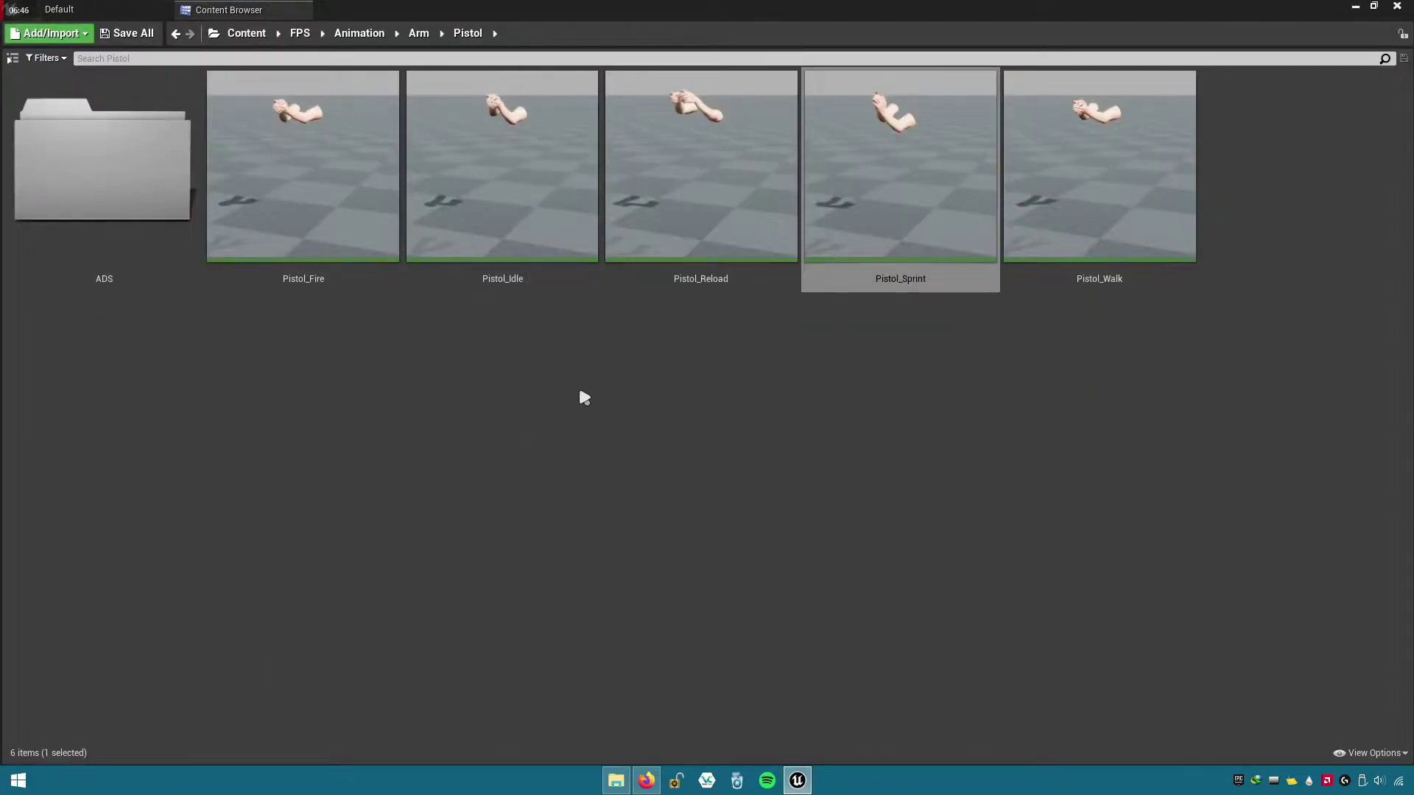
# - Locate the Bullet image in Explorer and open FPS > Blueprint > Bullet in the Content Browser
pyautogui.click(522, 313)
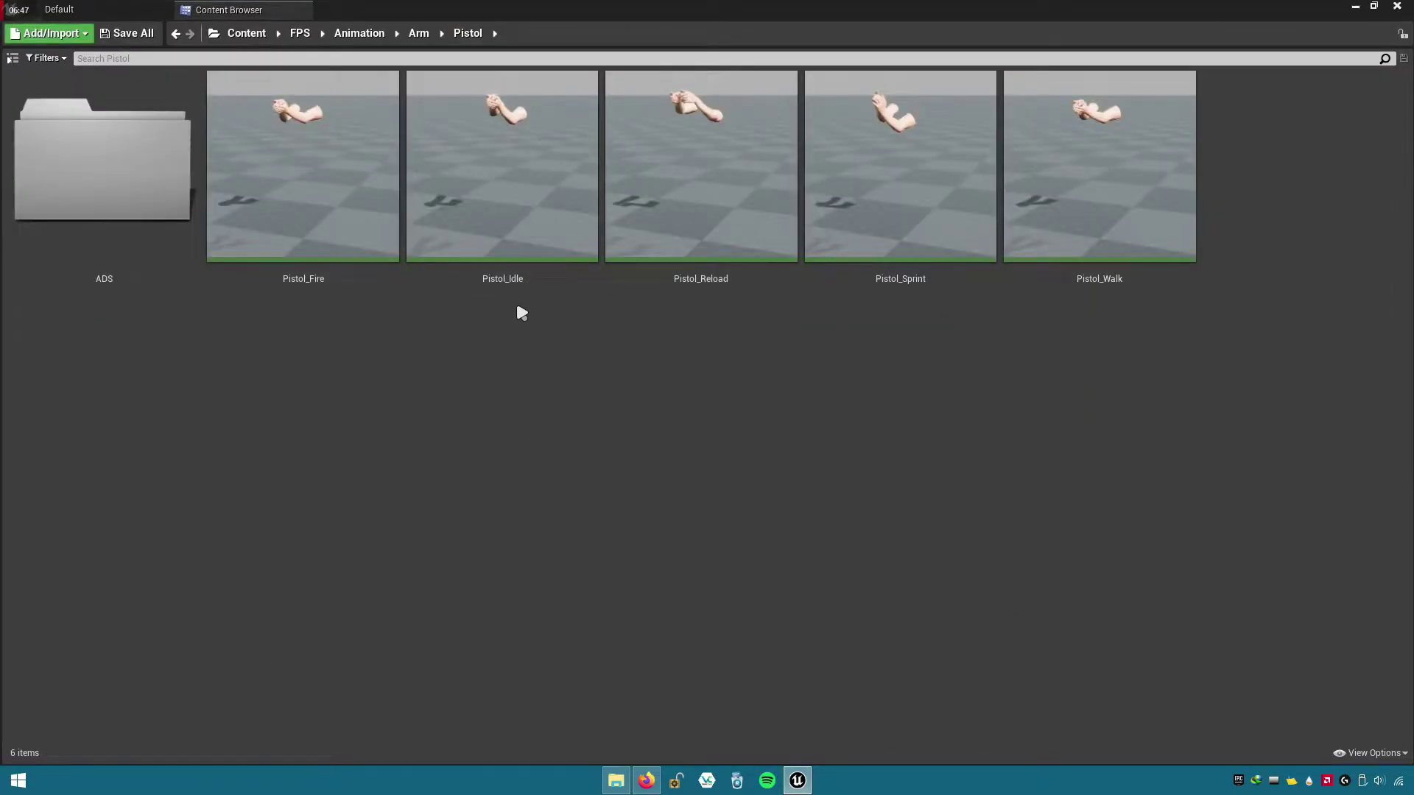
pyautogui.click(617, 777)
pyautogui.click(852, 267)
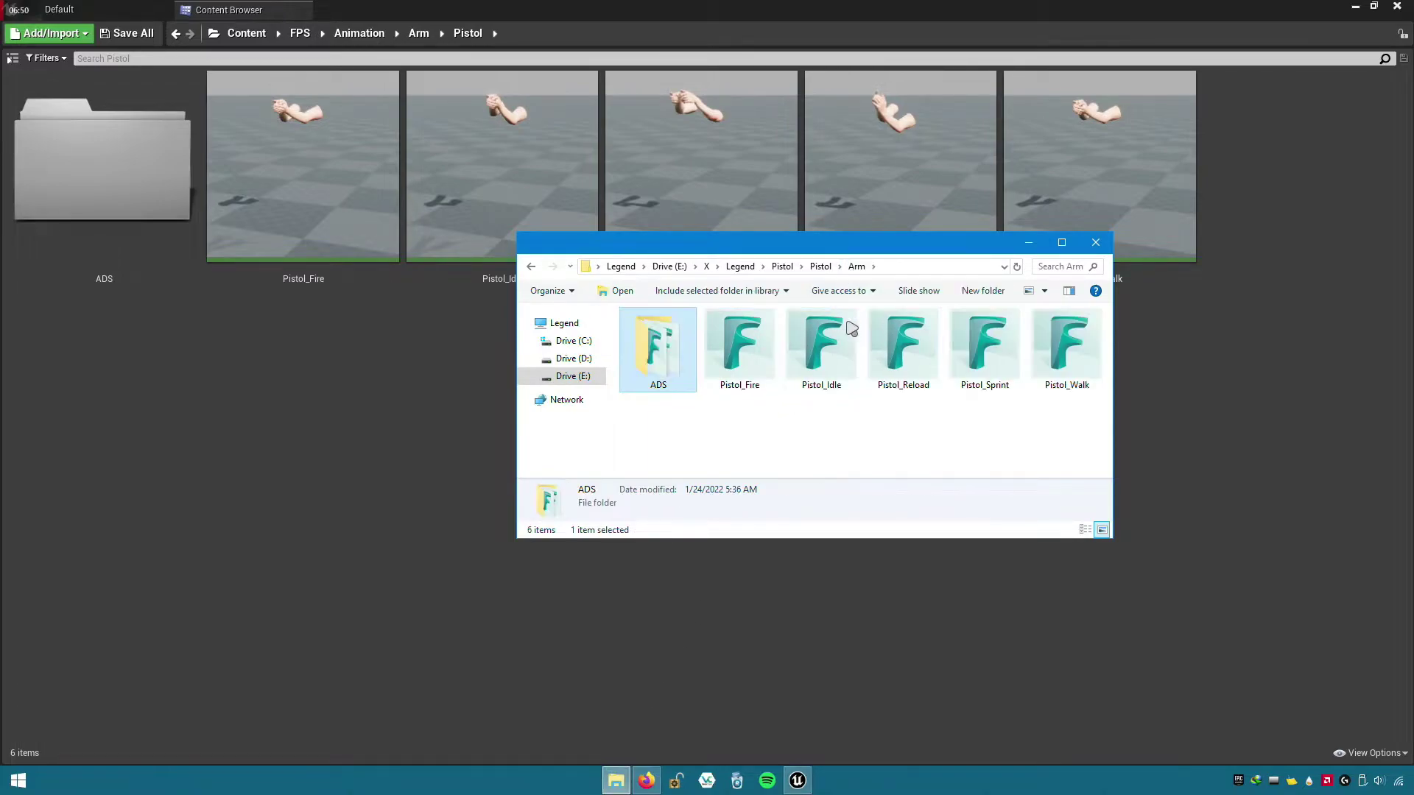
pyautogui.click(822, 267)
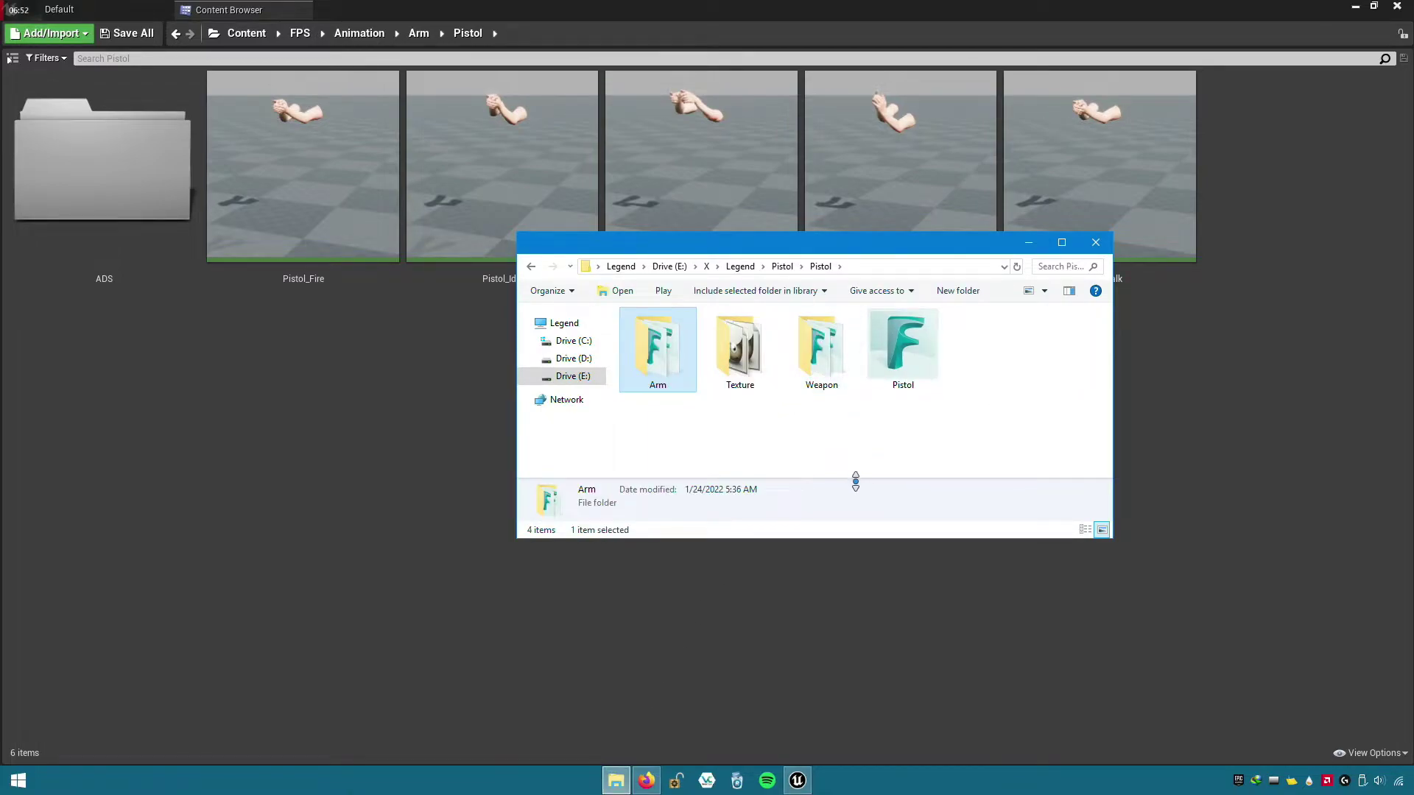
pyautogui.click(785, 269)
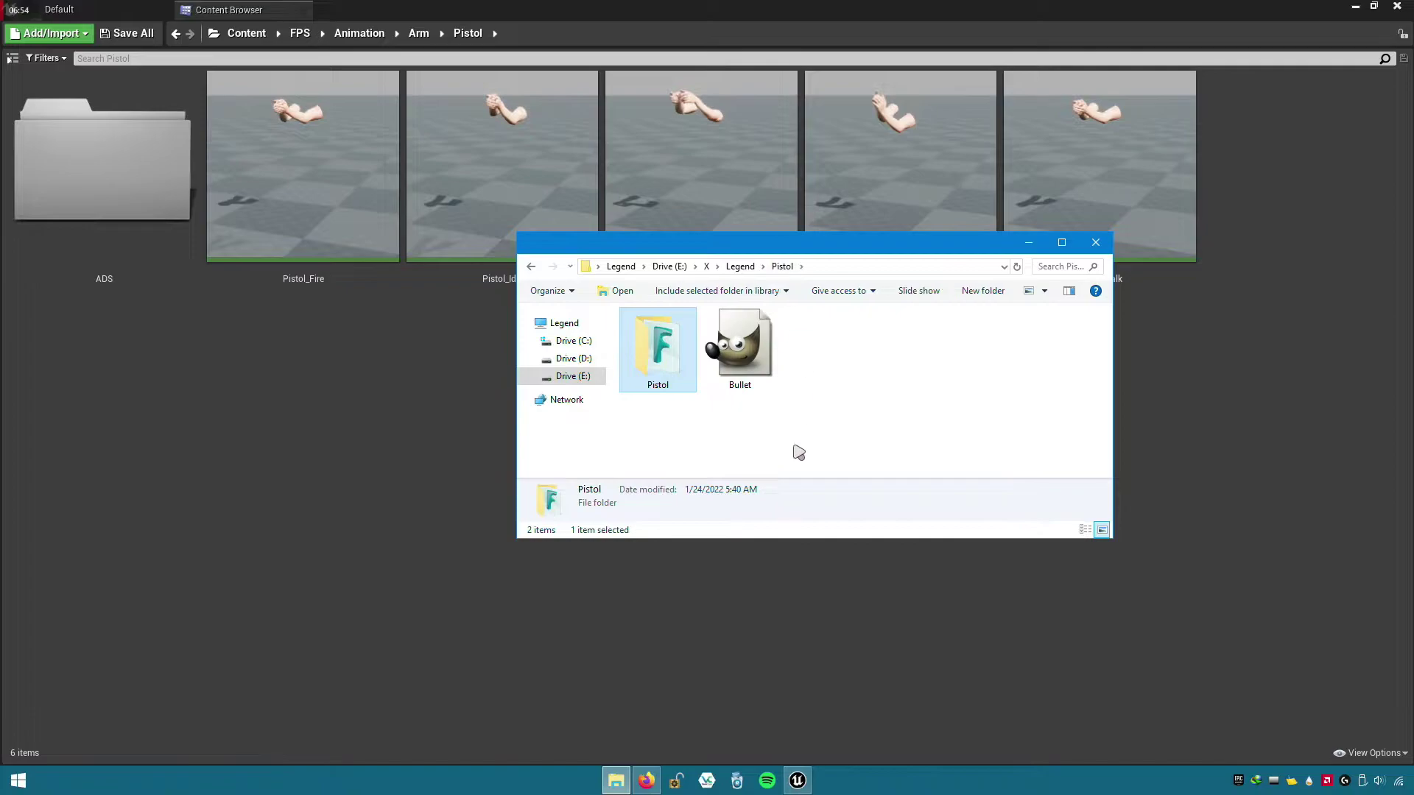
pyautogui.click(795, 471)
pyautogui.click(379, 354)
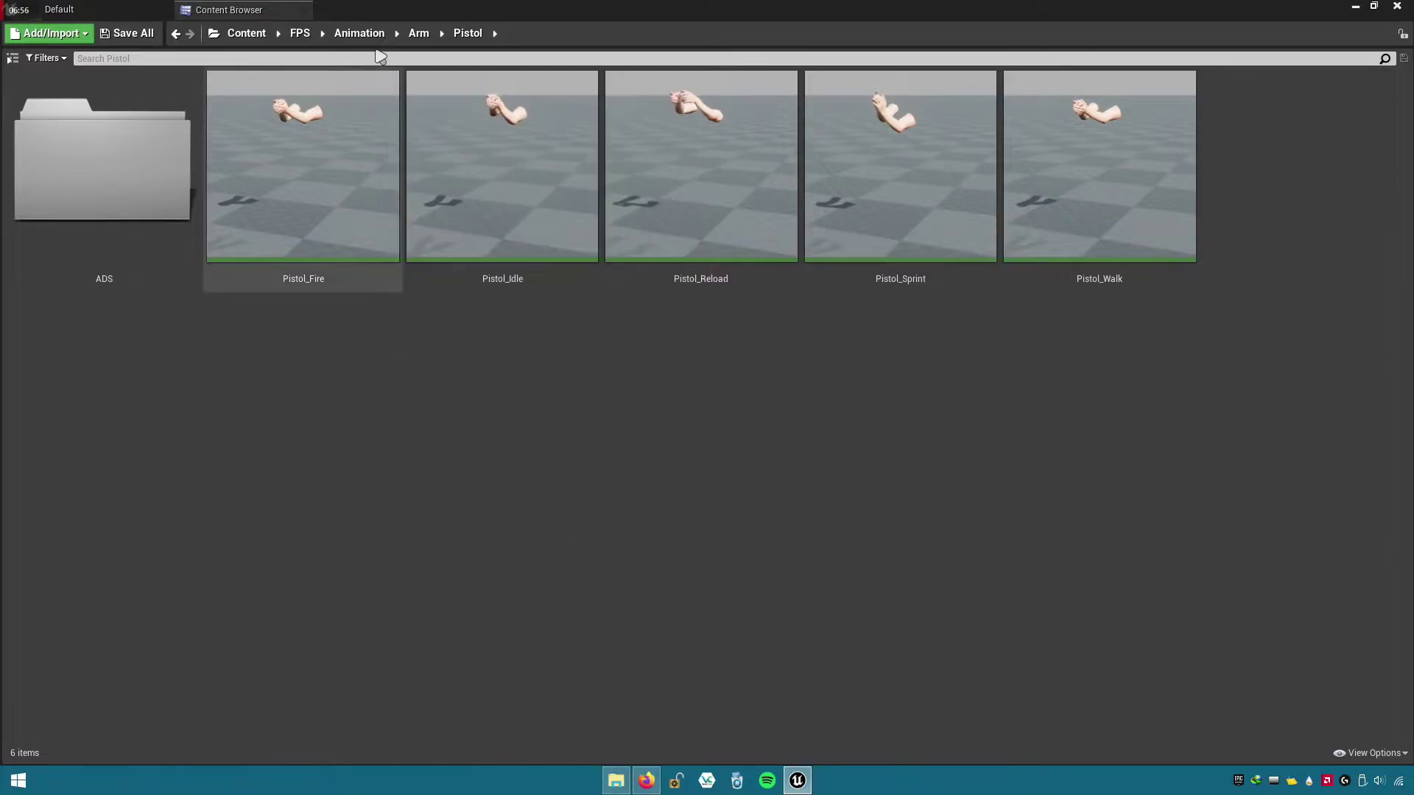
pyautogui.click(360, 33)
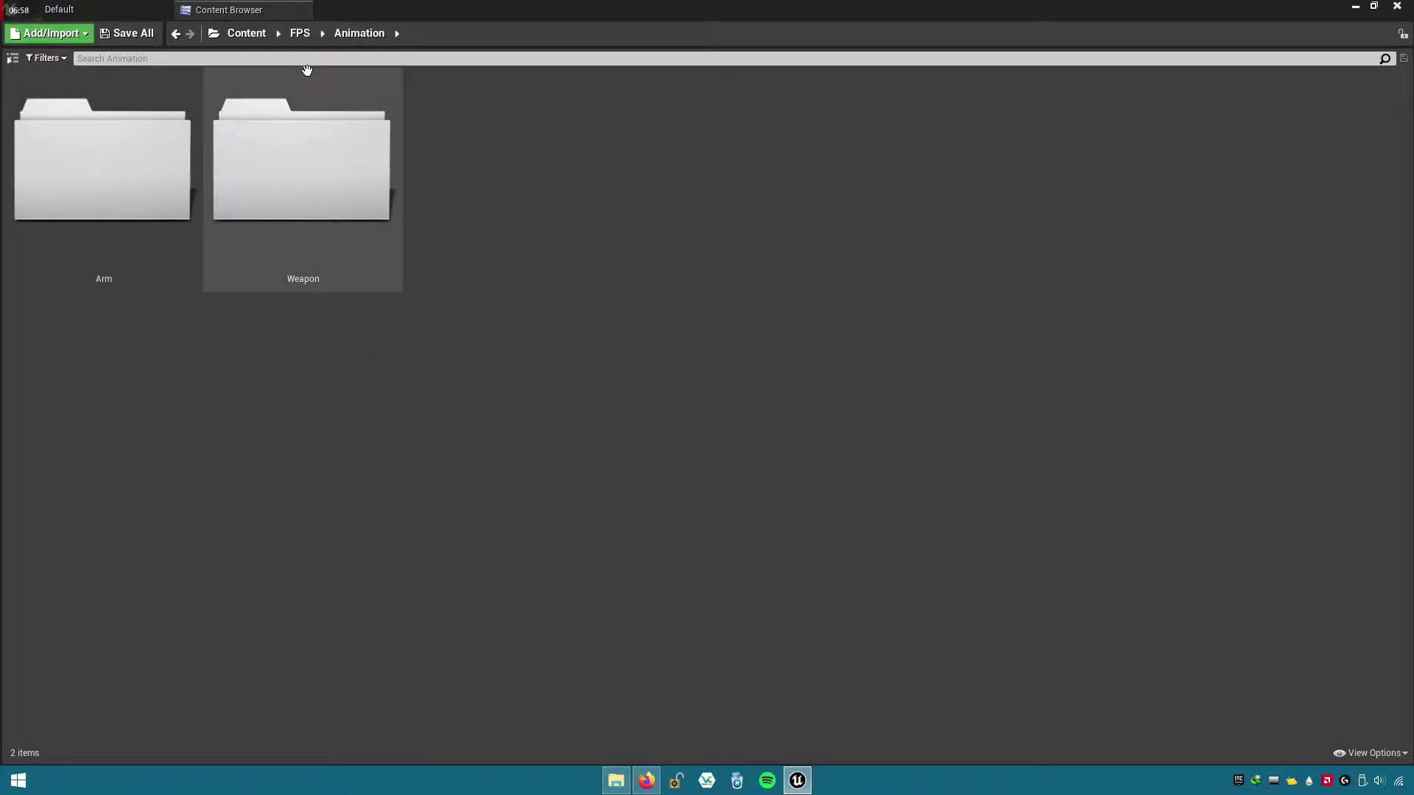
pyautogui.click(302, 34)
pyautogui.click(356, 208)
pyautogui.doubleClick(356, 208)
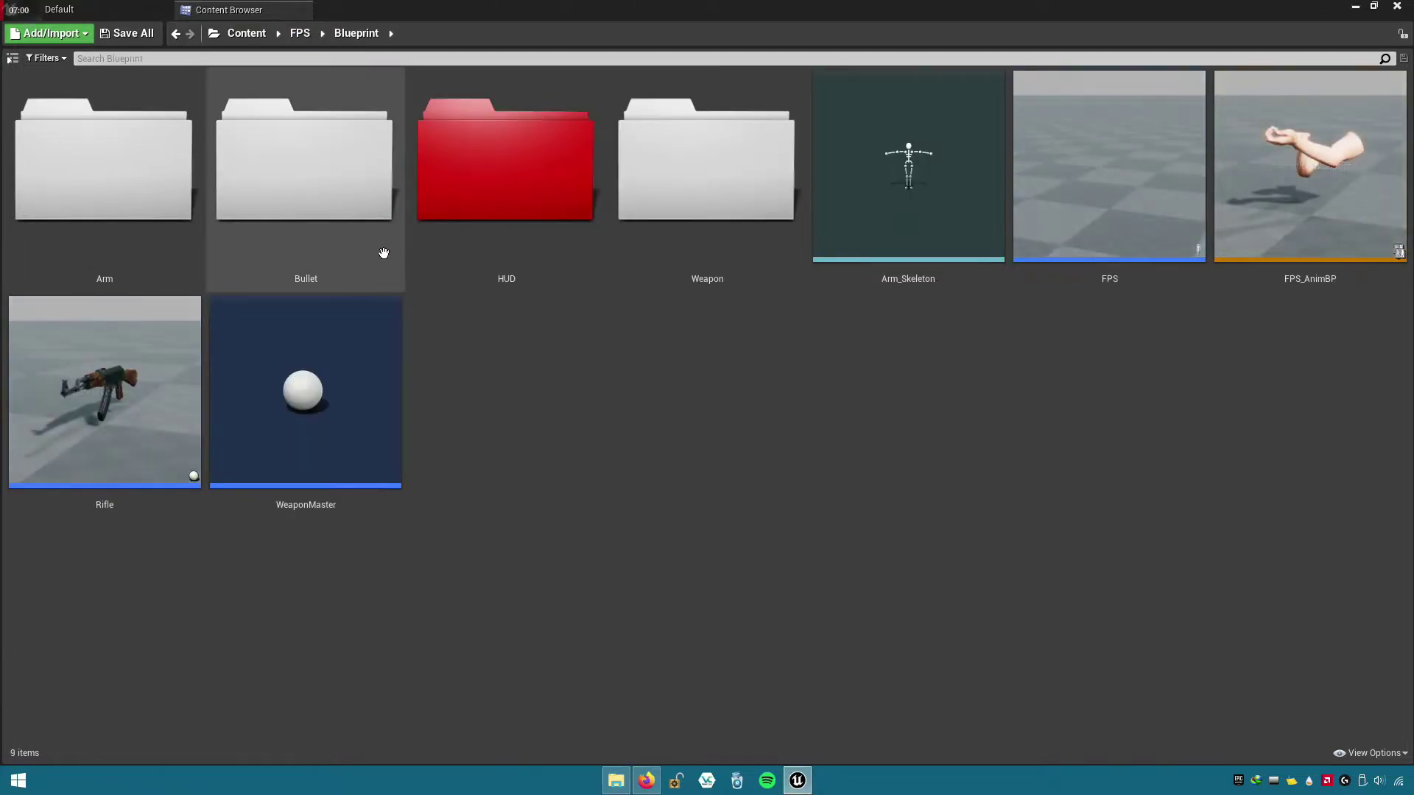
pyautogui.doubleClick(318, 246)
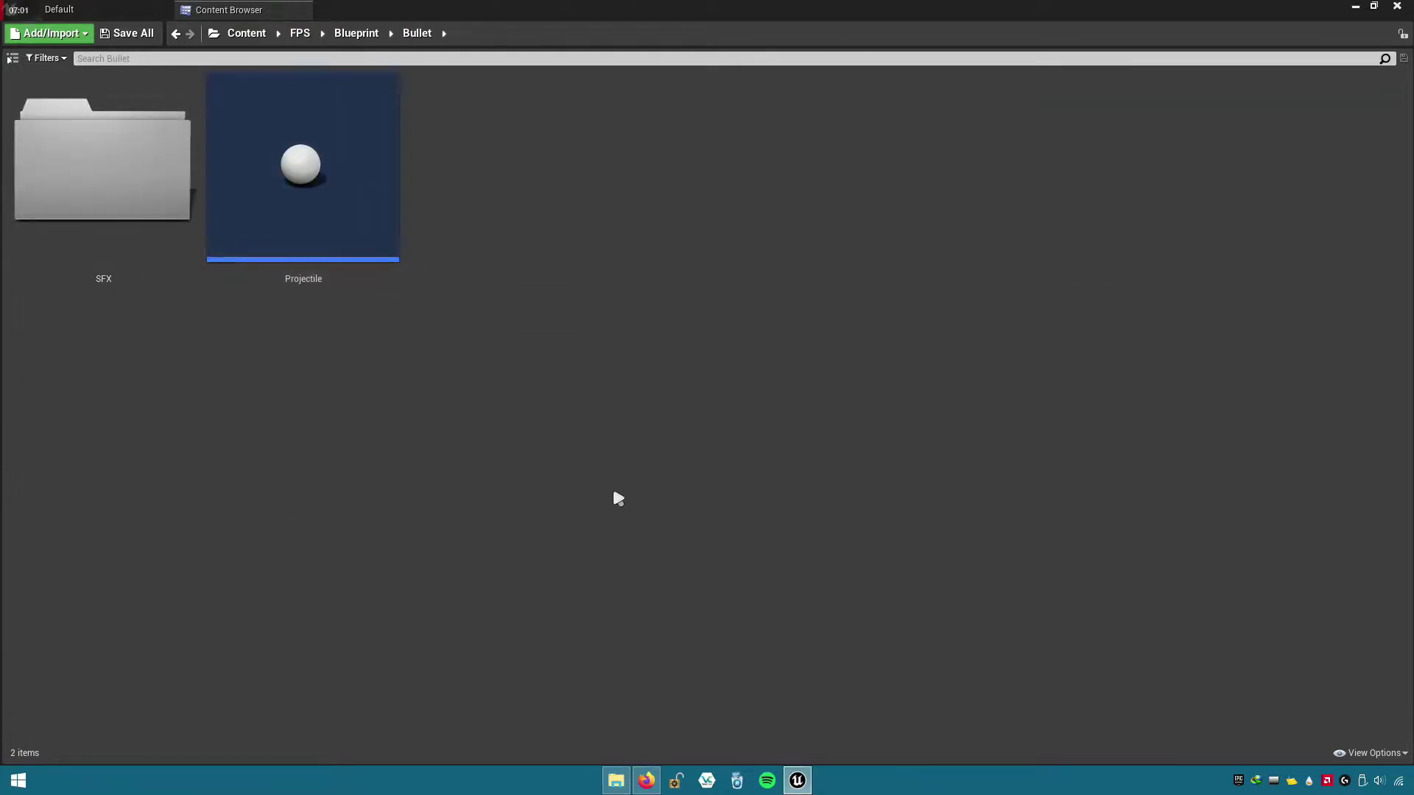
# - Import the Bullet image as a texture into the Bullet folder and save it
pyautogui.click(611, 782)
pyautogui.moveTo(749, 389); pyautogui.dragTo(488, 446)
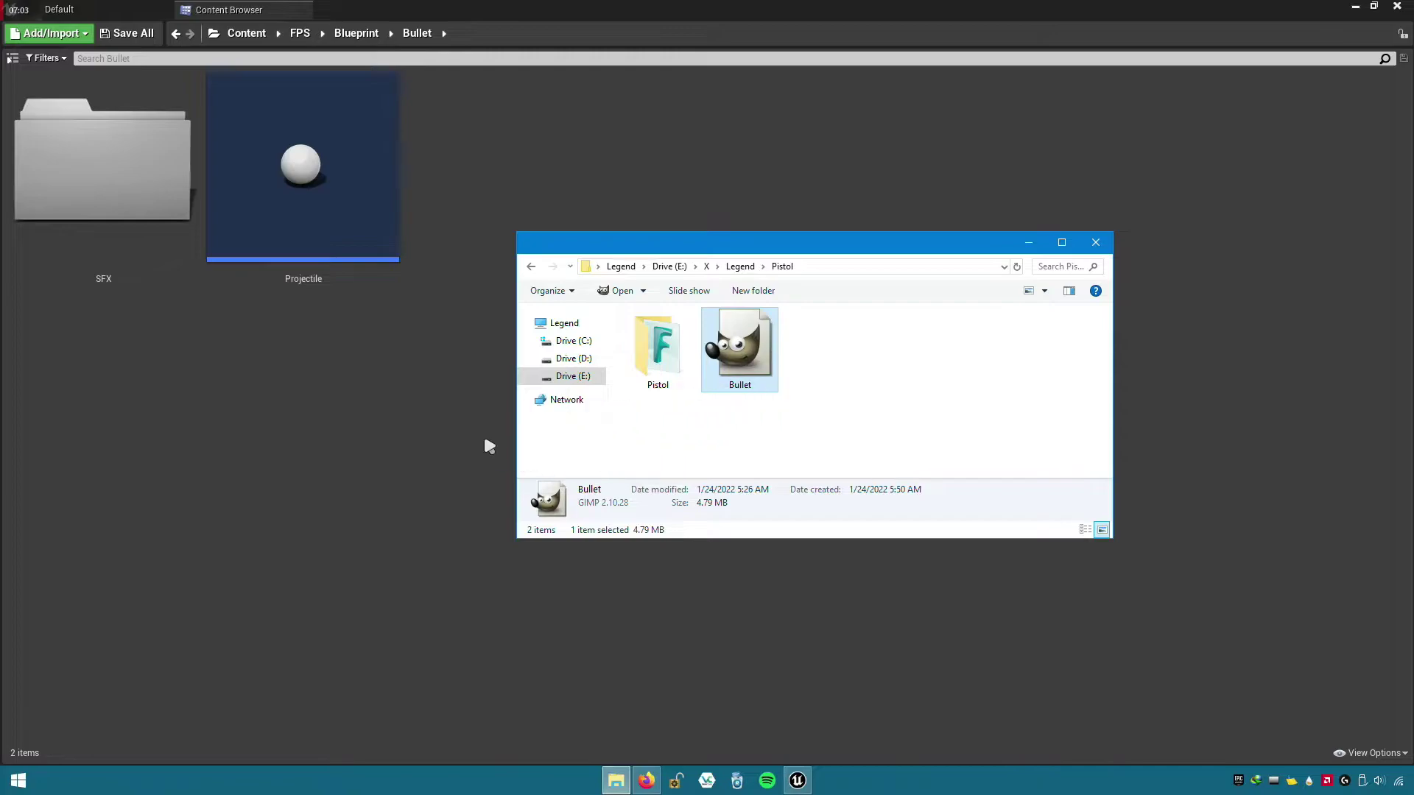
pyautogui.moveTo(375, 400); pyautogui.dragTo(372, 398)
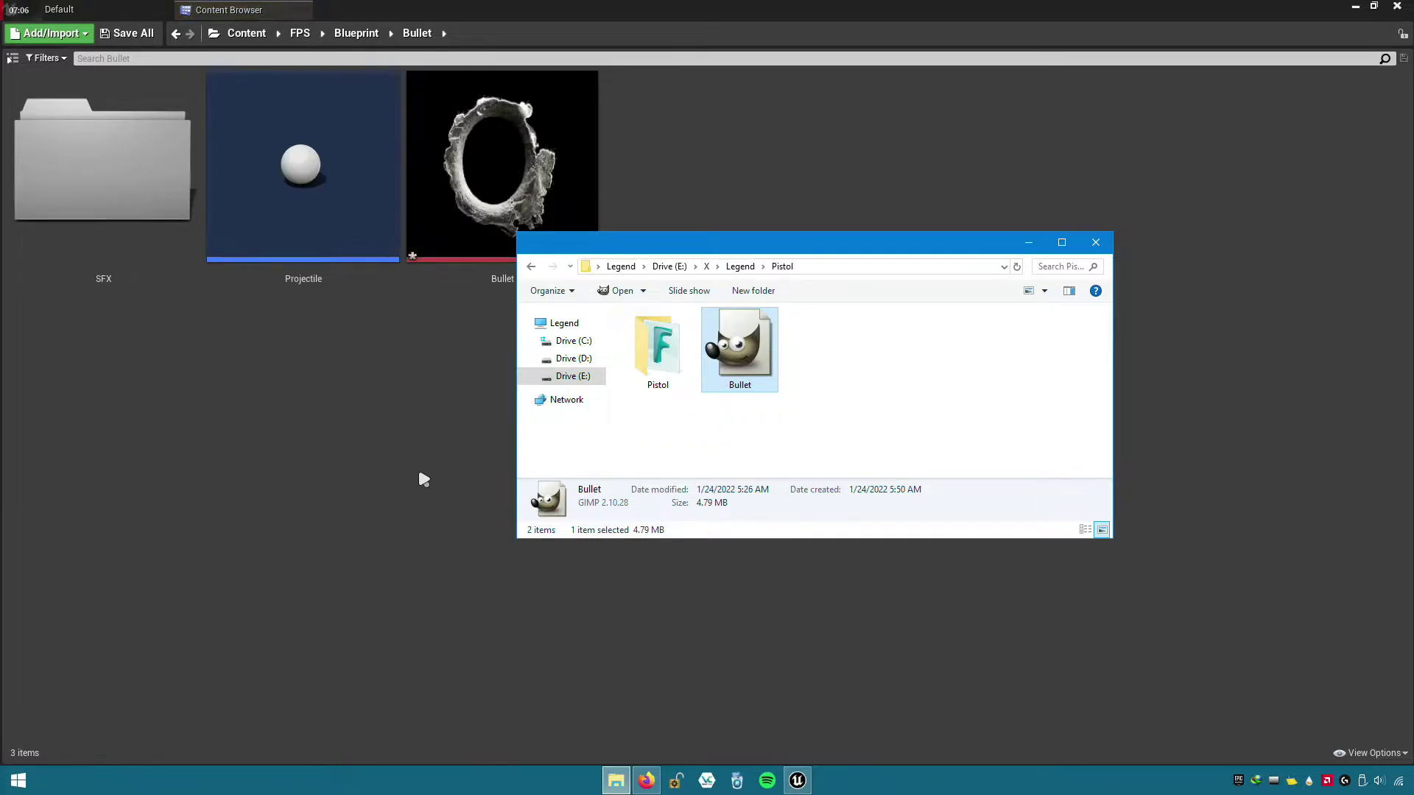
pyautogui.click(417, 472)
pyautogui.click(140, 34)
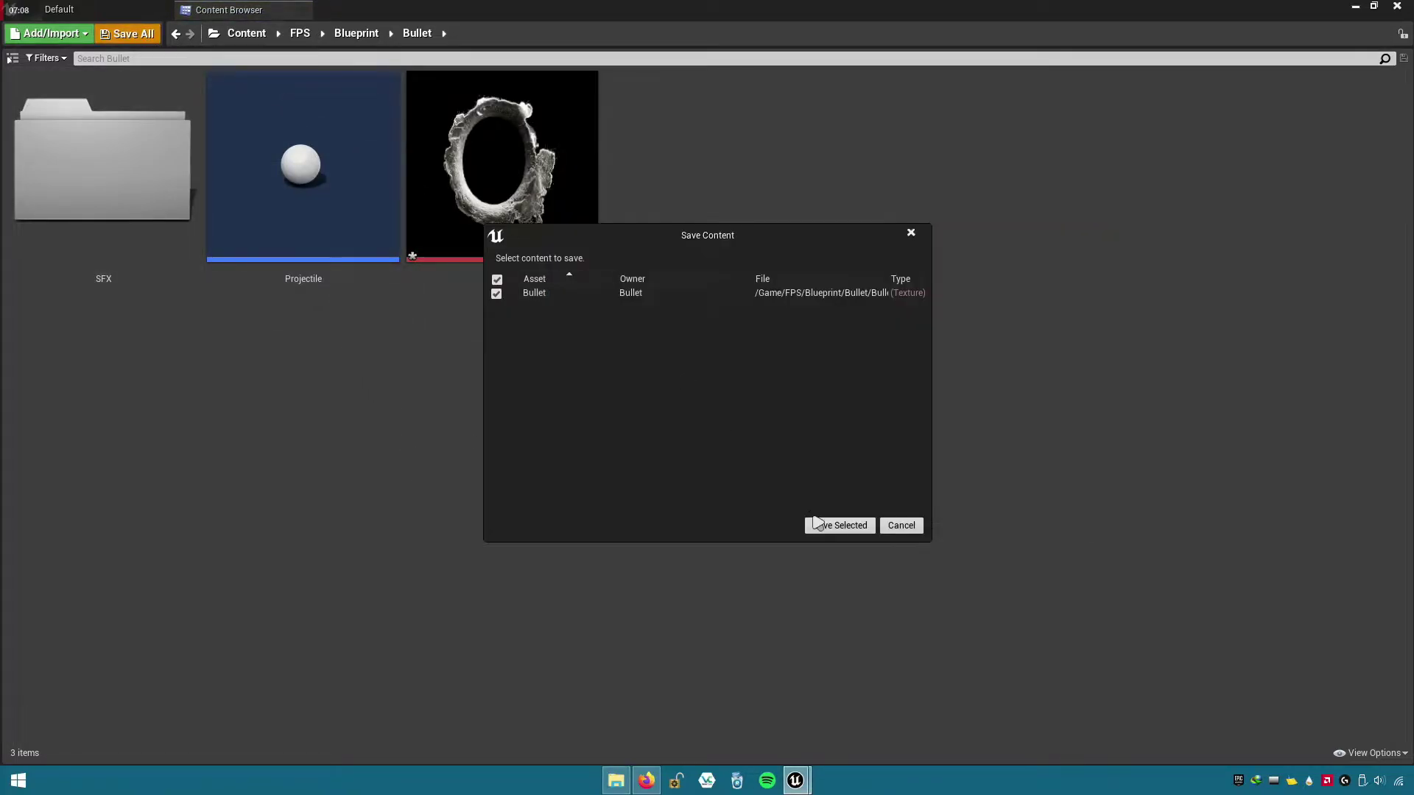
pyautogui.click(852, 526)
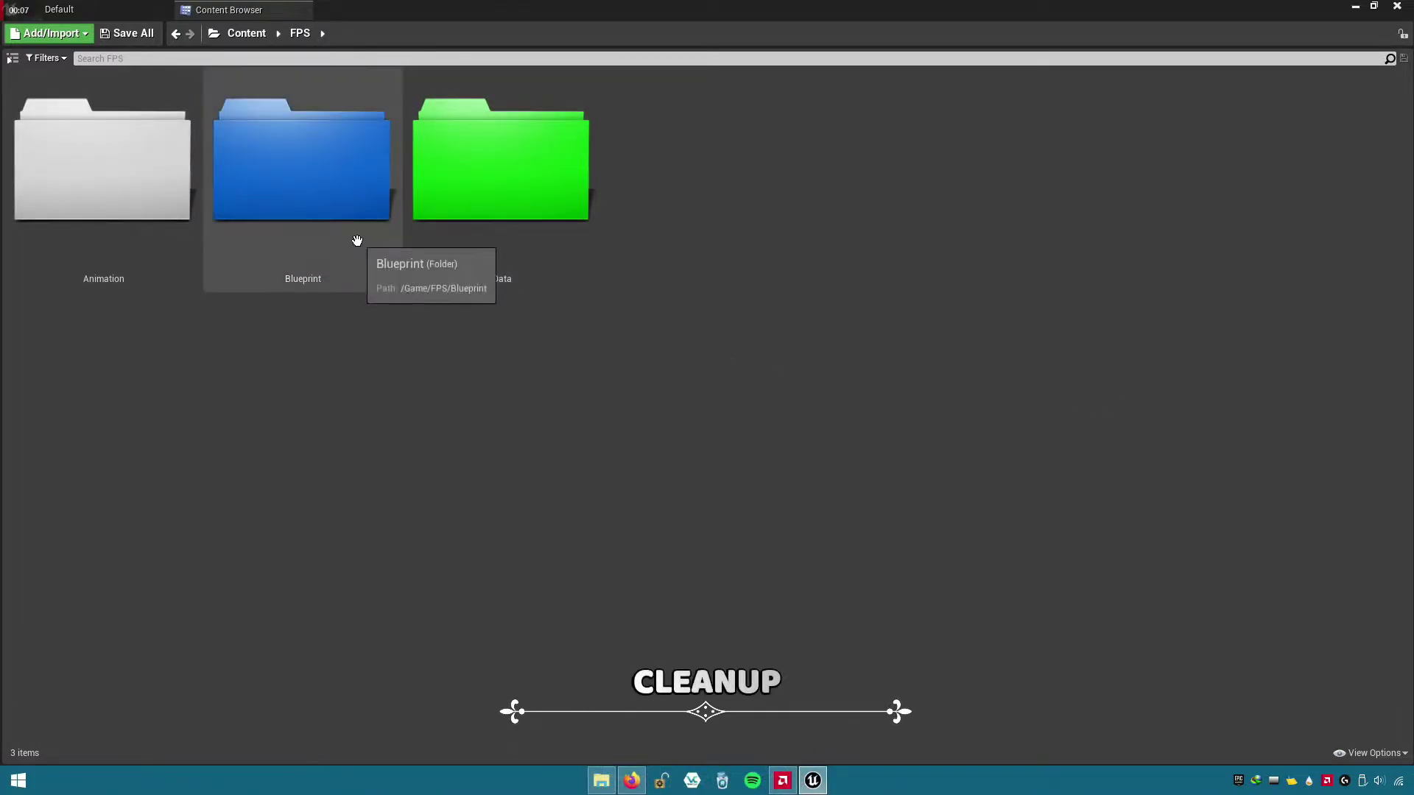
# - Open the FPS character blueprint from the Blueprint folder
pyautogui.doubleClick(357, 240)
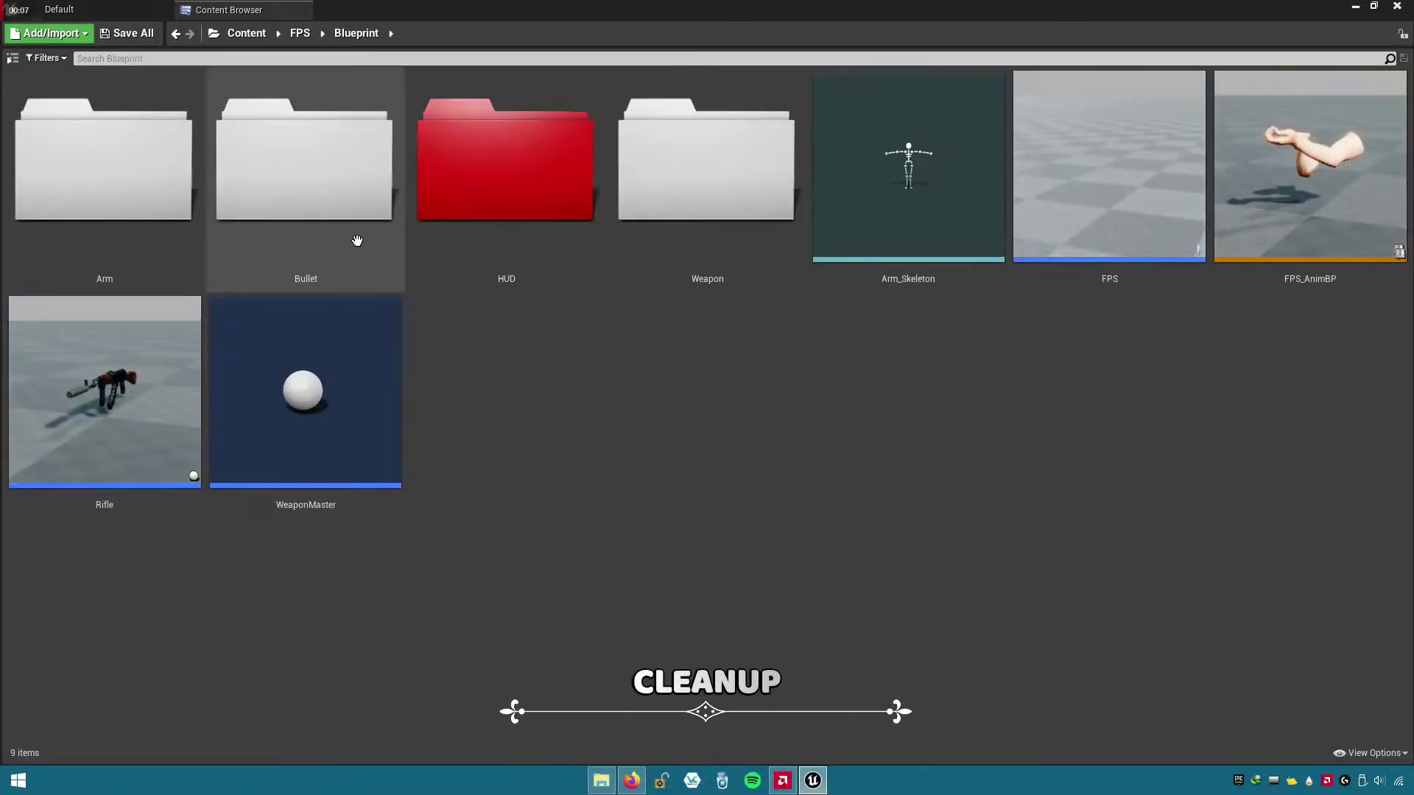
pyautogui.click(1155, 277)
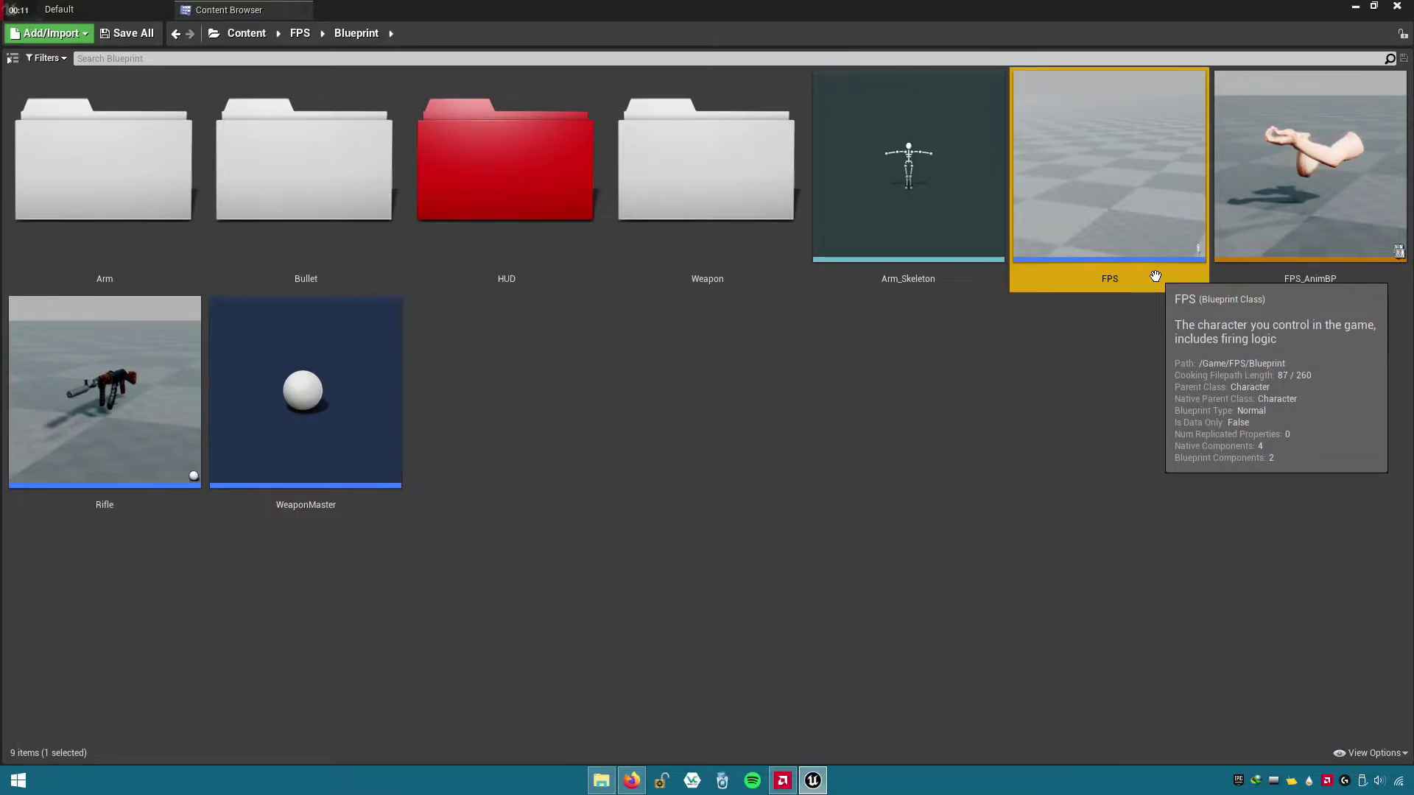
pyautogui.doubleClick(1155, 278)
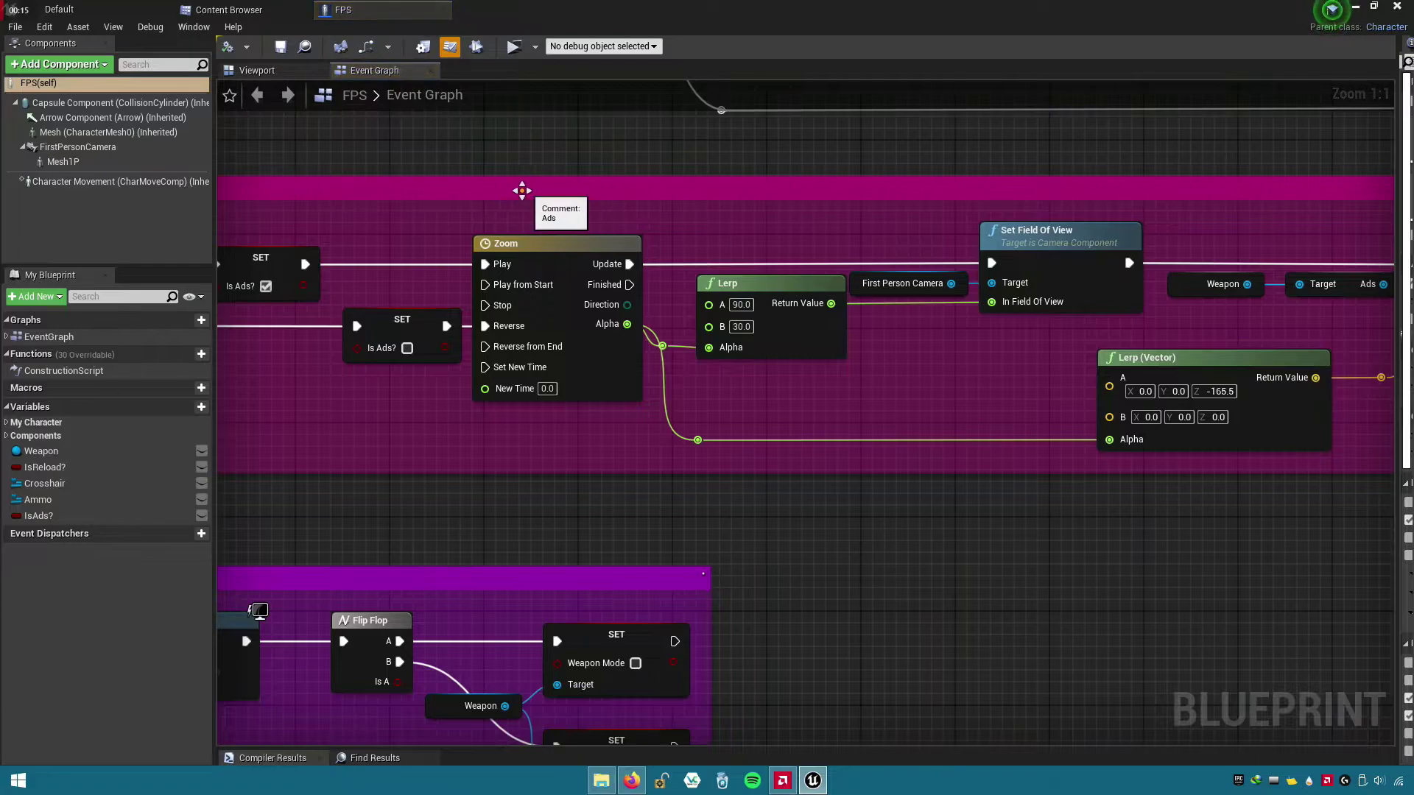
# - Frame the input comments and marquee-select the Mouse input, Movement input and Jump groups
pyautogui.moveTo(521, 190); pyautogui.dragTo(595, 247, button='right')
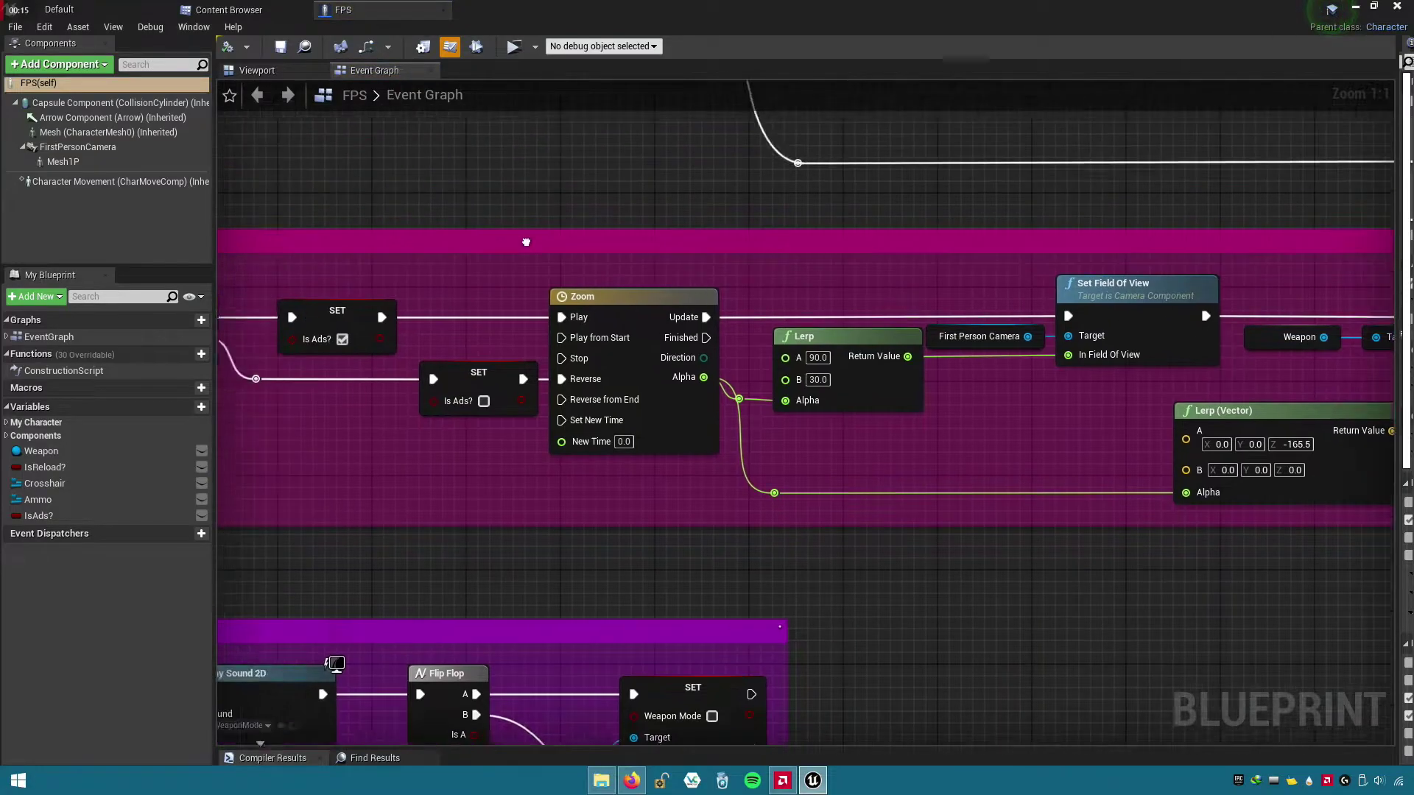
pyautogui.scroll(-2, 719, 378)
pyautogui.scroll(-3, 719, 378)
pyautogui.moveTo(756, 470); pyautogui.dragTo(803, 713, button='right')
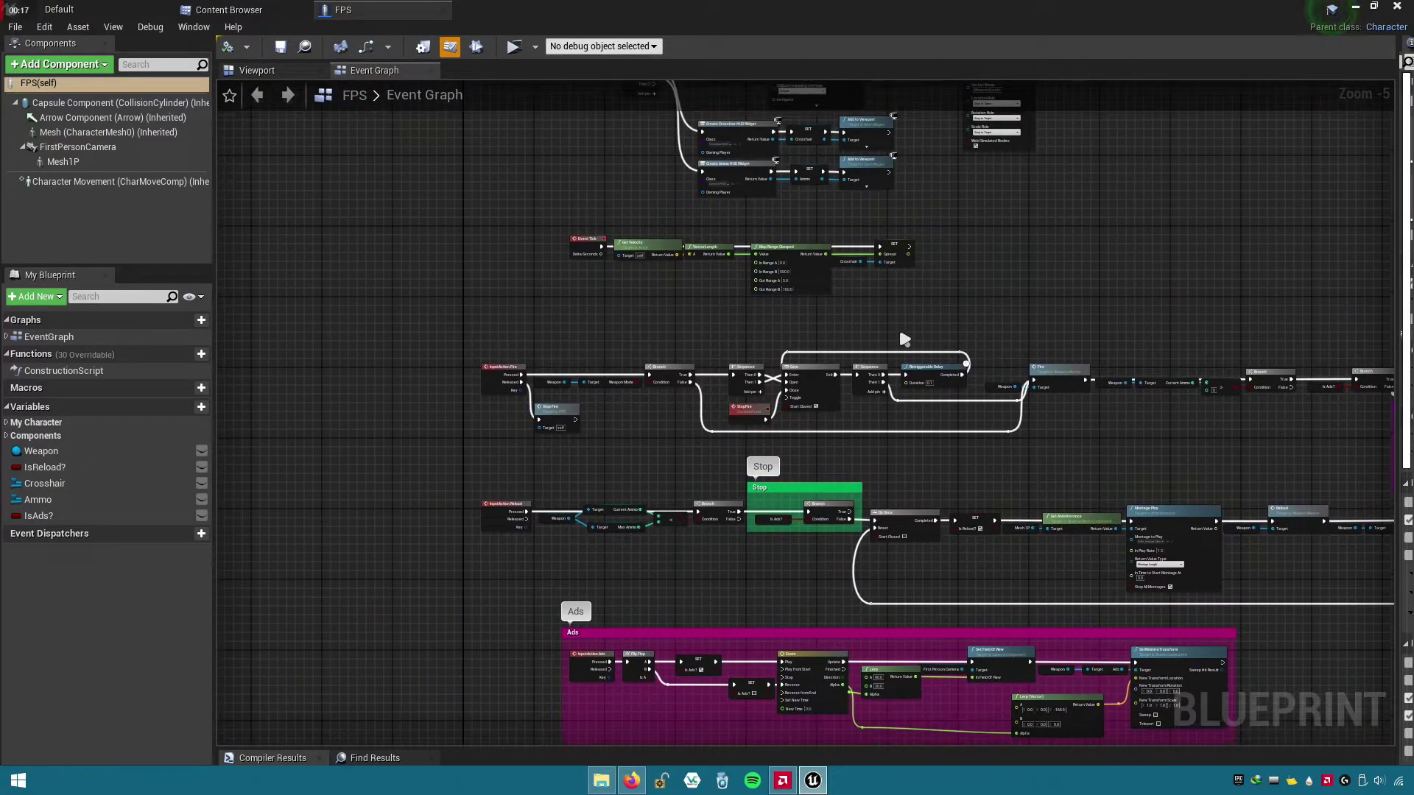
pyautogui.moveTo(899, 337); pyautogui.dragTo(850, 690, button='right')
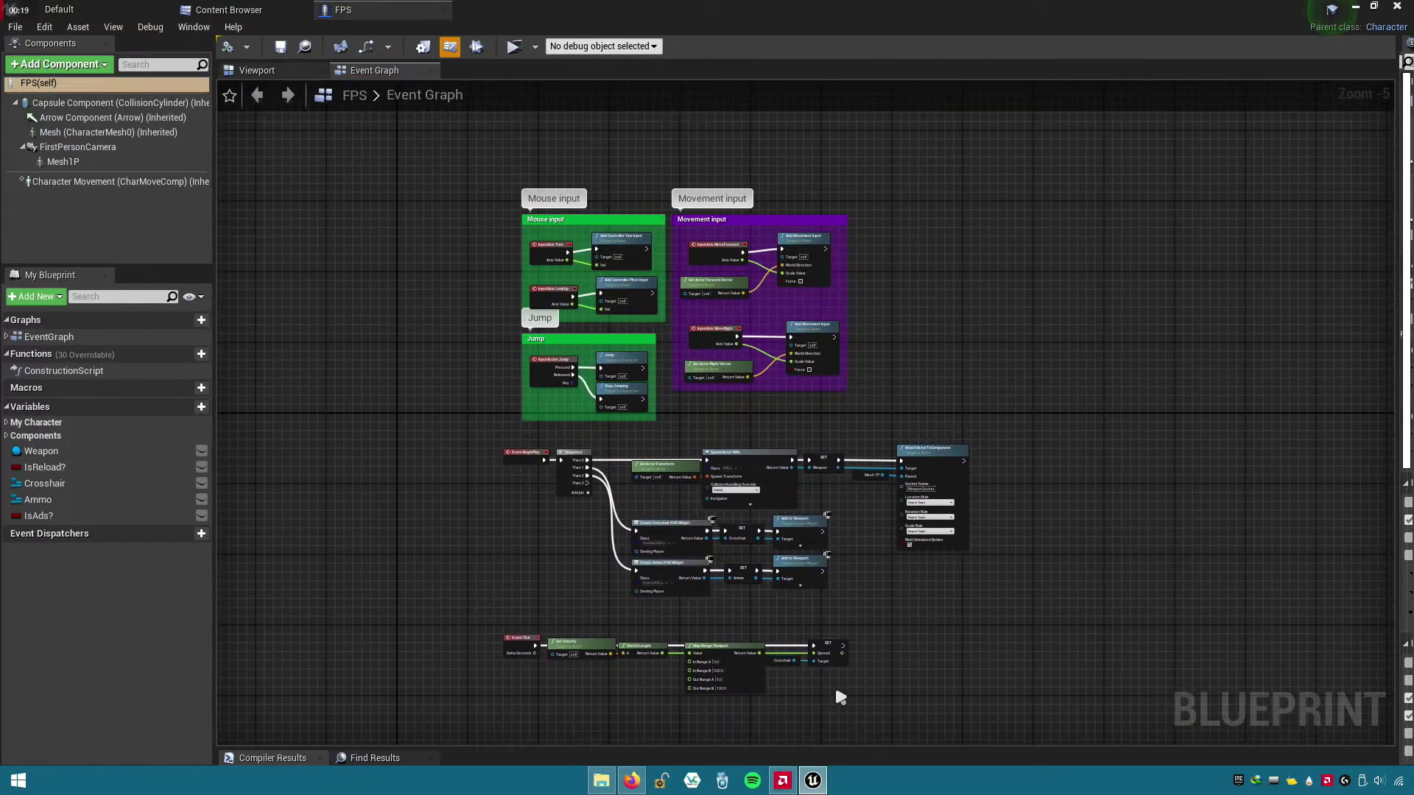
pyautogui.scroll(2, 708, 414)
pyautogui.scroll(2, 708, 413)
pyautogui.moveTo(707, 495)
pyautogui.mouseDown(button='right')
pyautogui.moveTo(739, 679)
pyautogui.moveTo(748, 655)
pyautogui.mouseUp(button='right')
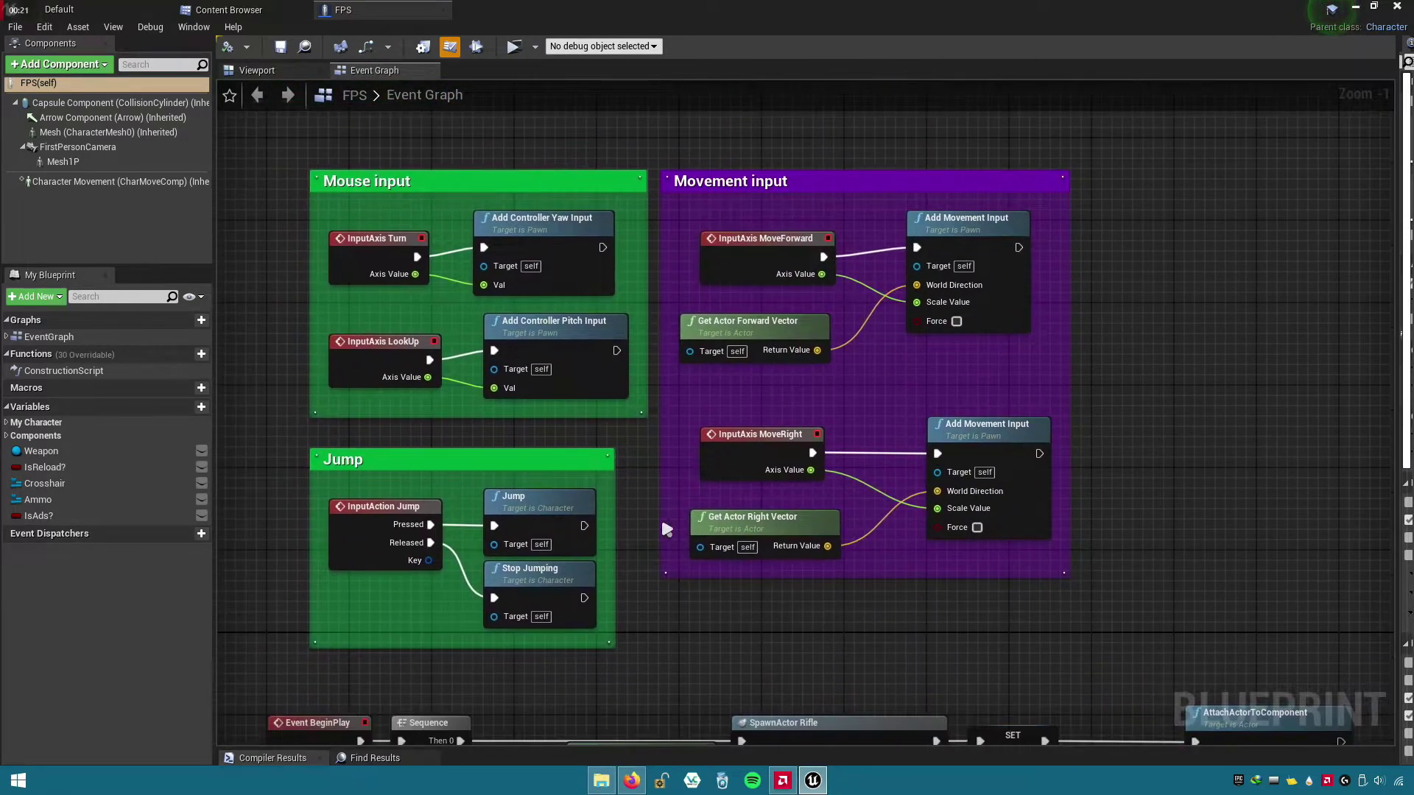
pyautogui.click(417, 199)
pyautogui.click(386, 467)
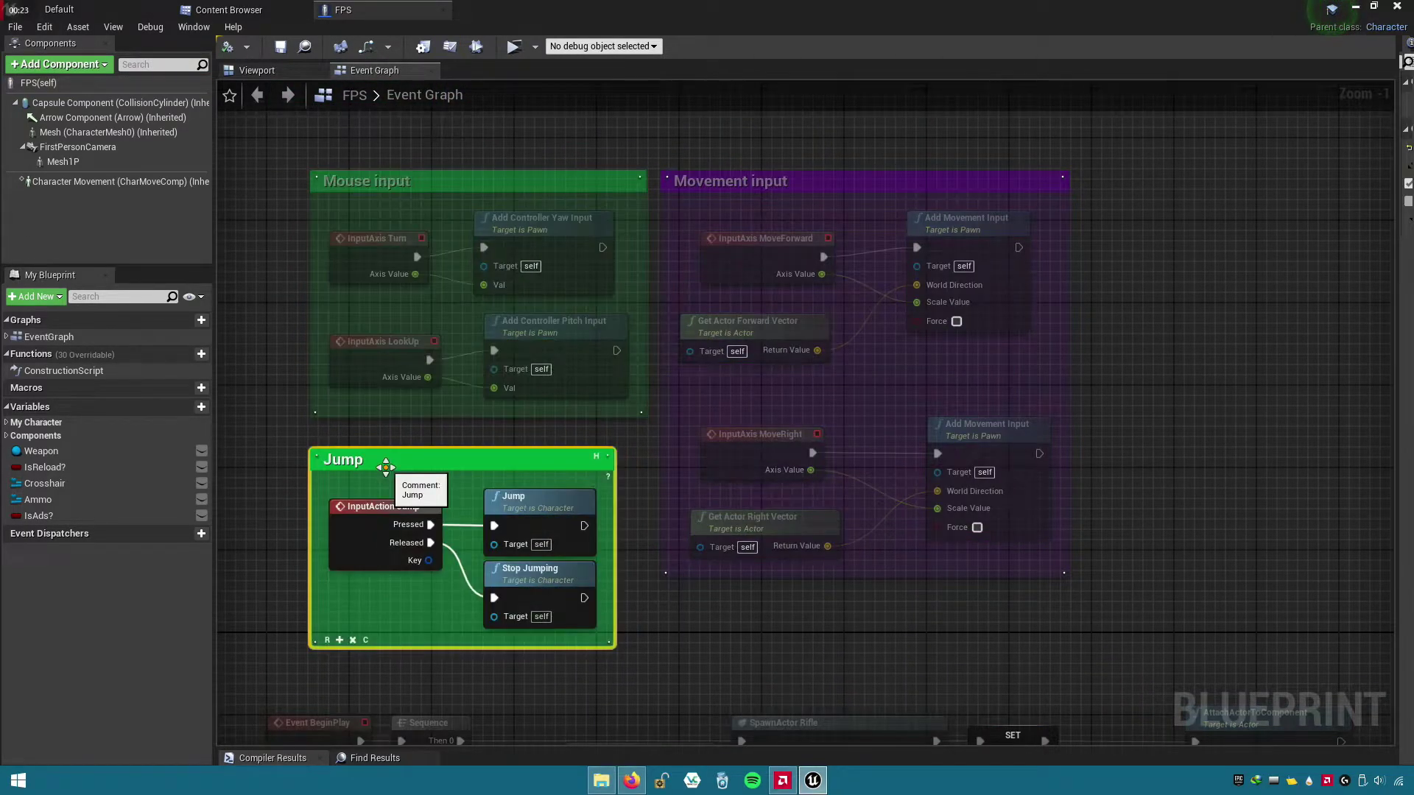
pyautogui.click(760, 181)
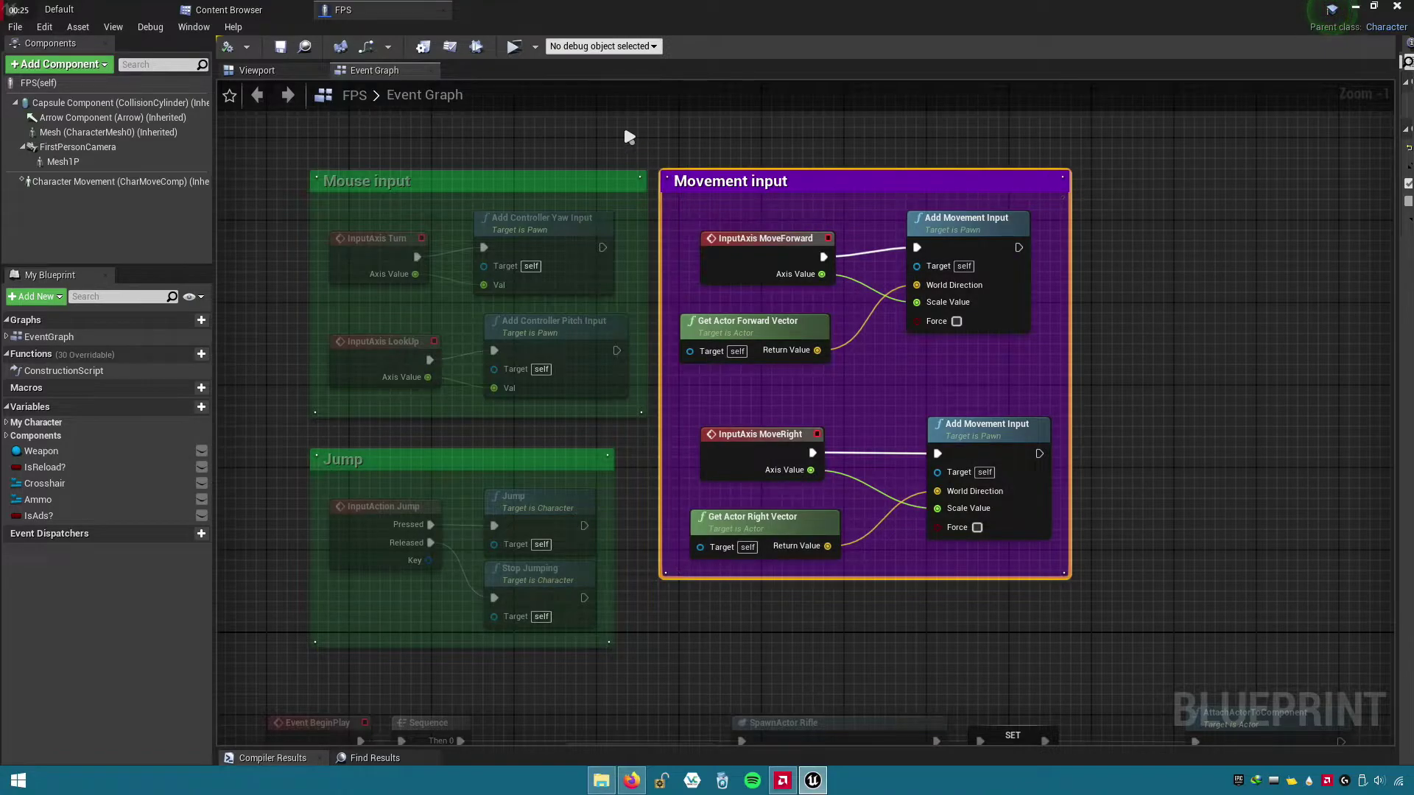
pyautogui.click(307, 157)
pyautogui.moveTo(308, 174); pyautogui.dragTo(1173, 653)
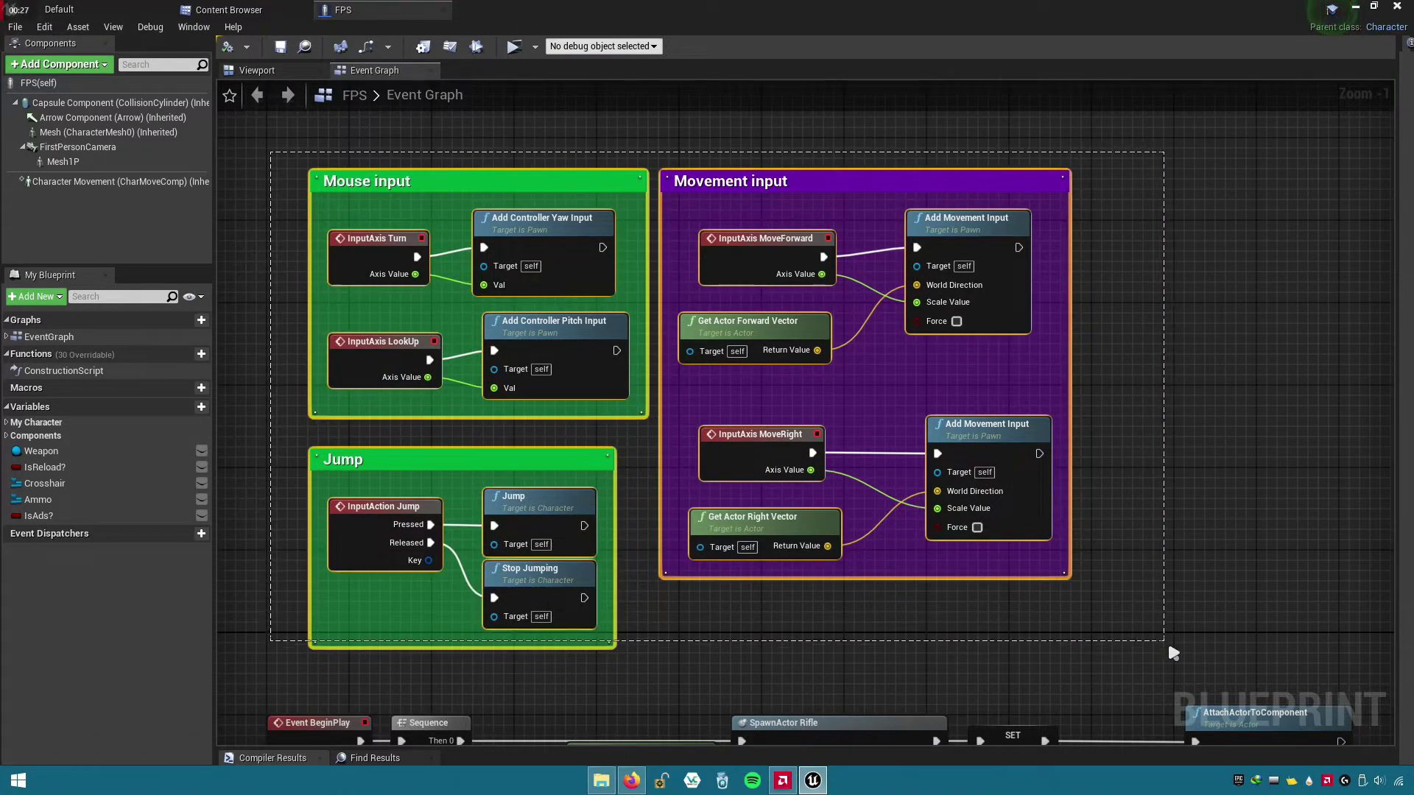
# - Collapse the three input groups into a Movement node and place it above the BeginPlay chain
pyautogui.rightClick(485, 183)
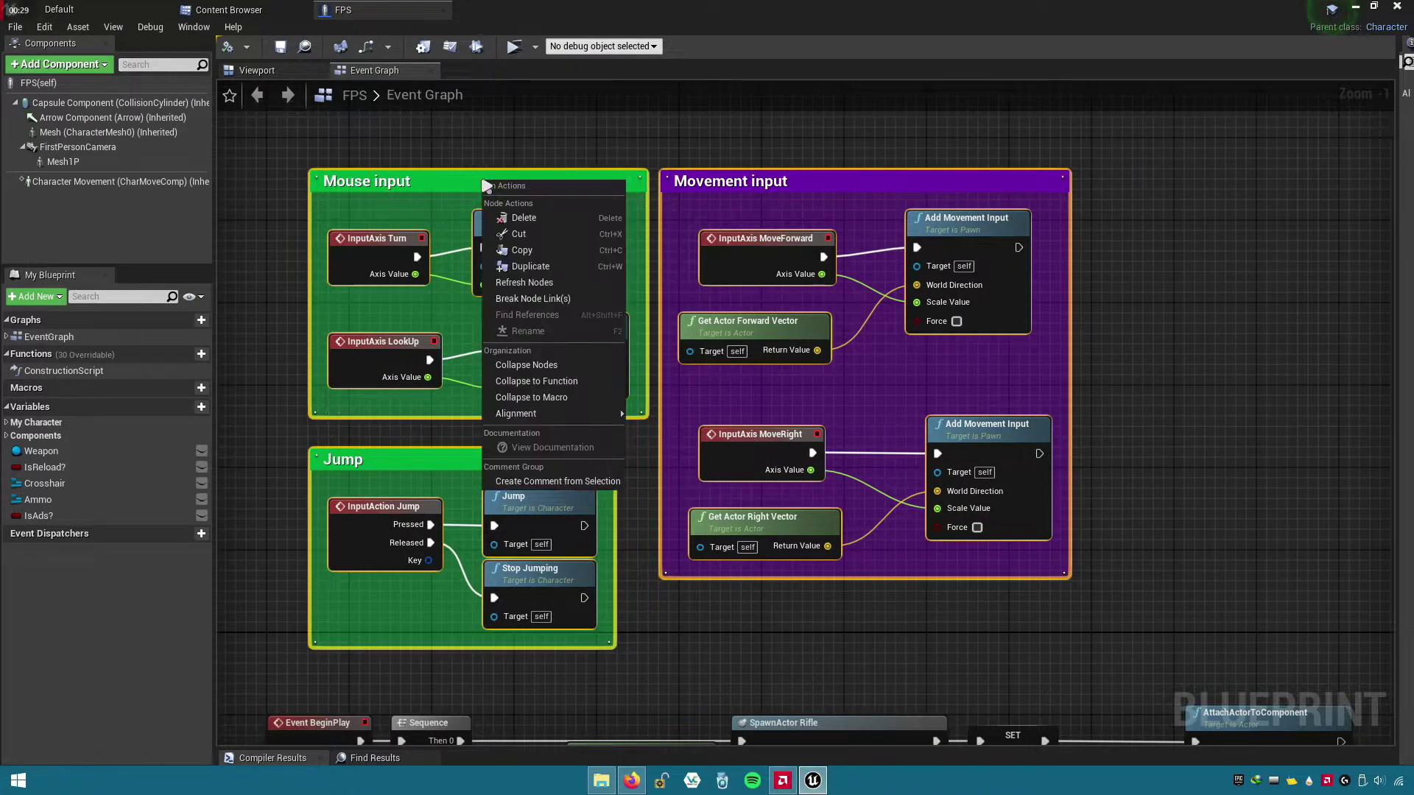
pyautogui.click(569, 374)
pyautogui.write('Movement')
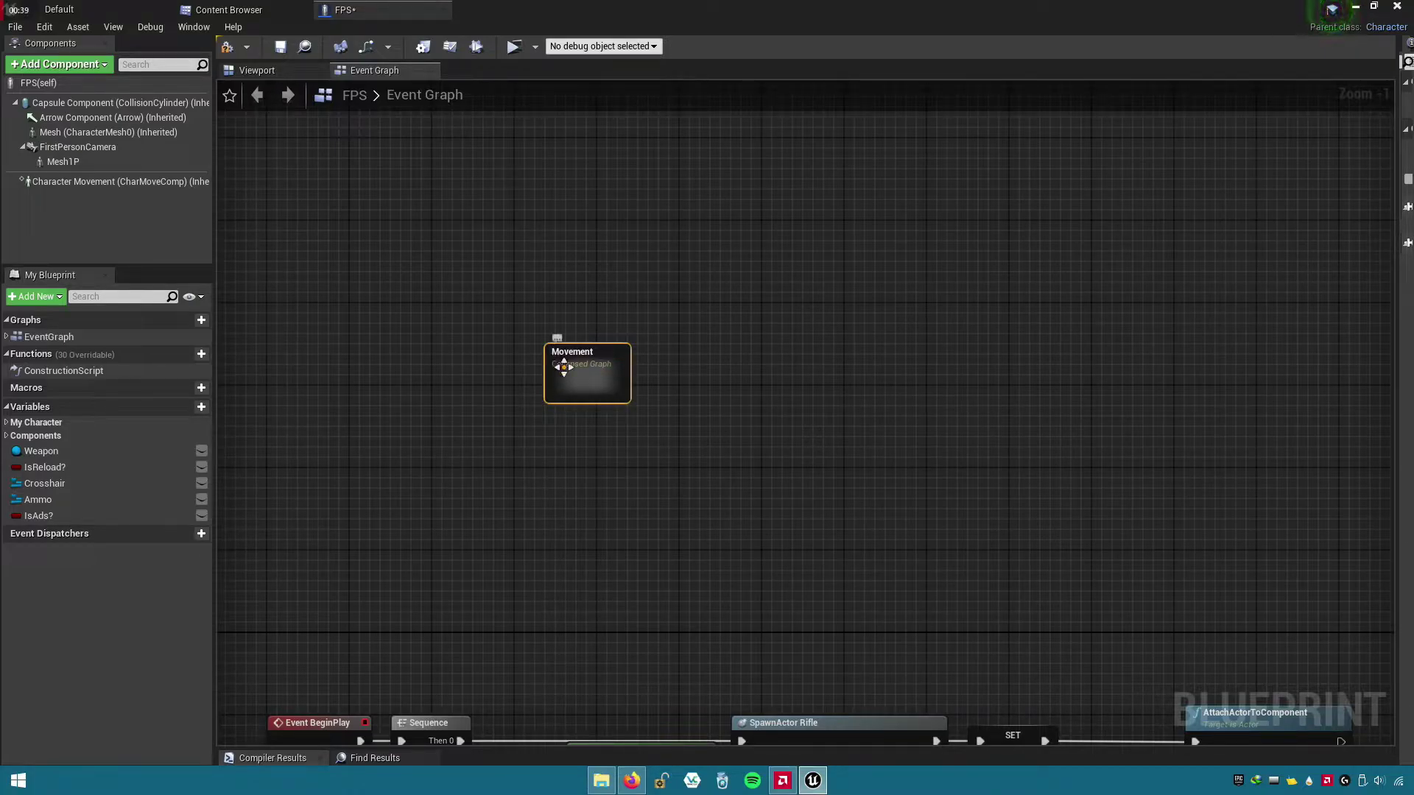
pyautogui.moveTo(596, 486); pyautogui.dragTo(720, 317, button='right')
pyautogui.moveTo(740, 271); pyautogui.dragTo(461, 311)
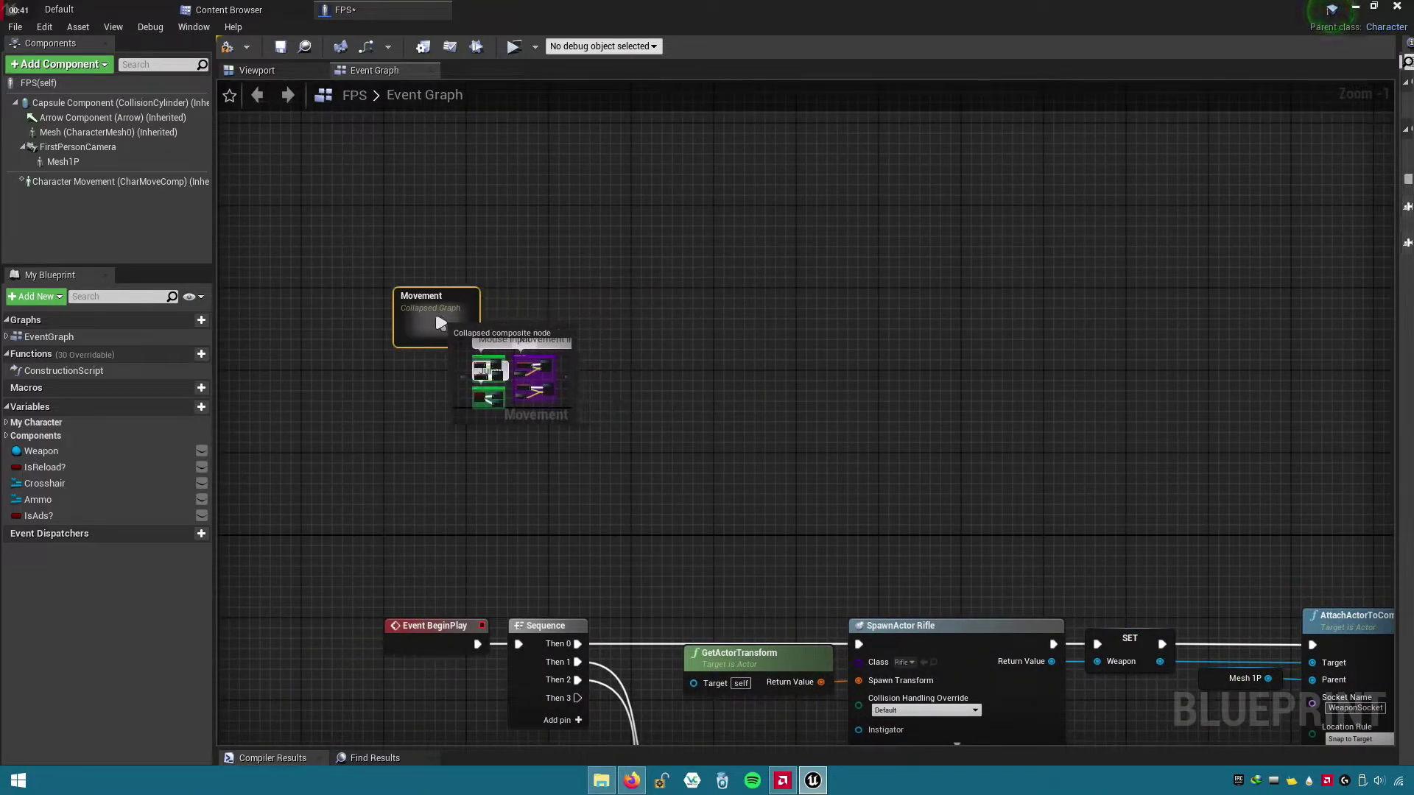
pyautogui.click(1404, 381)
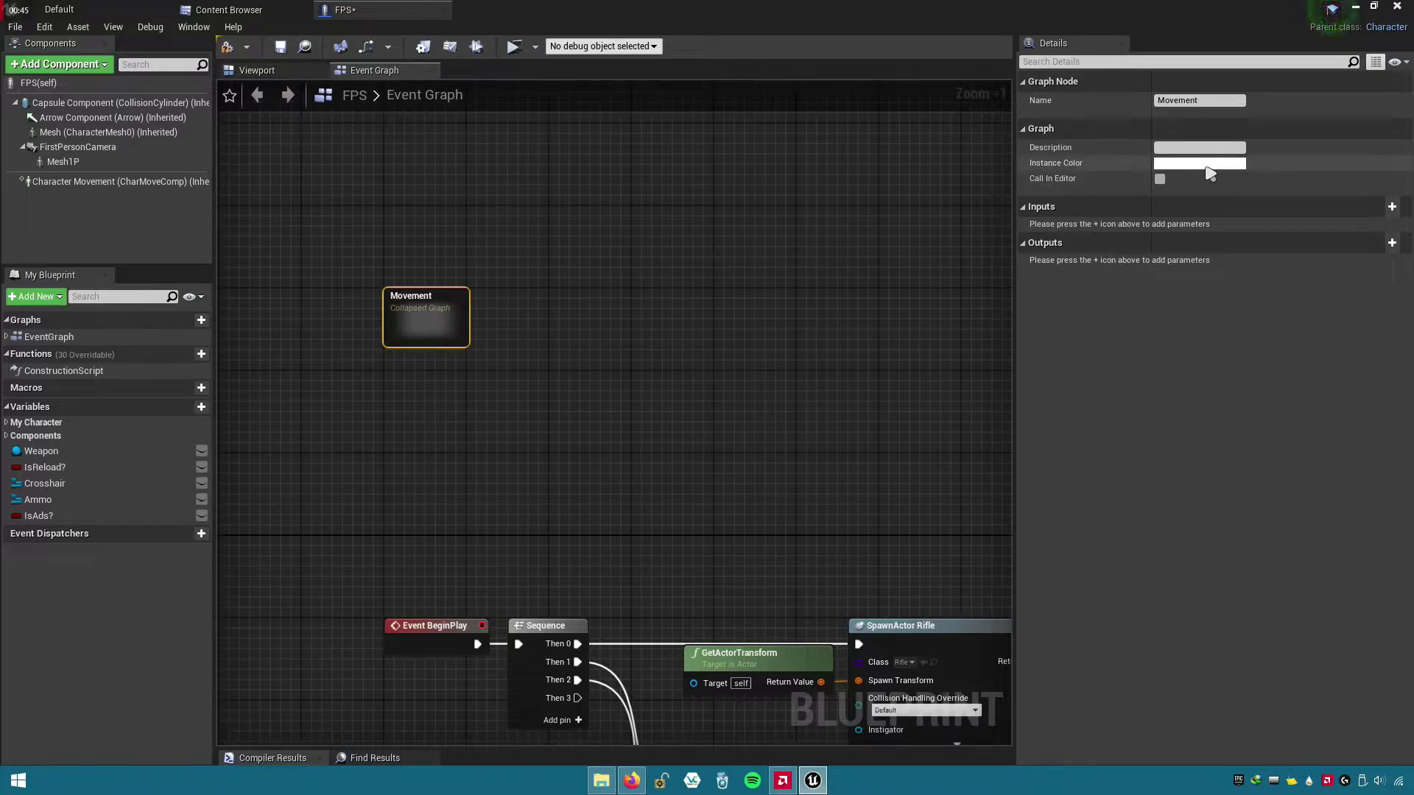
# - Set the Movement node's Instance Color to black (000000FF) and move it near BeginPlay
pyautogui.click(1215, 163)
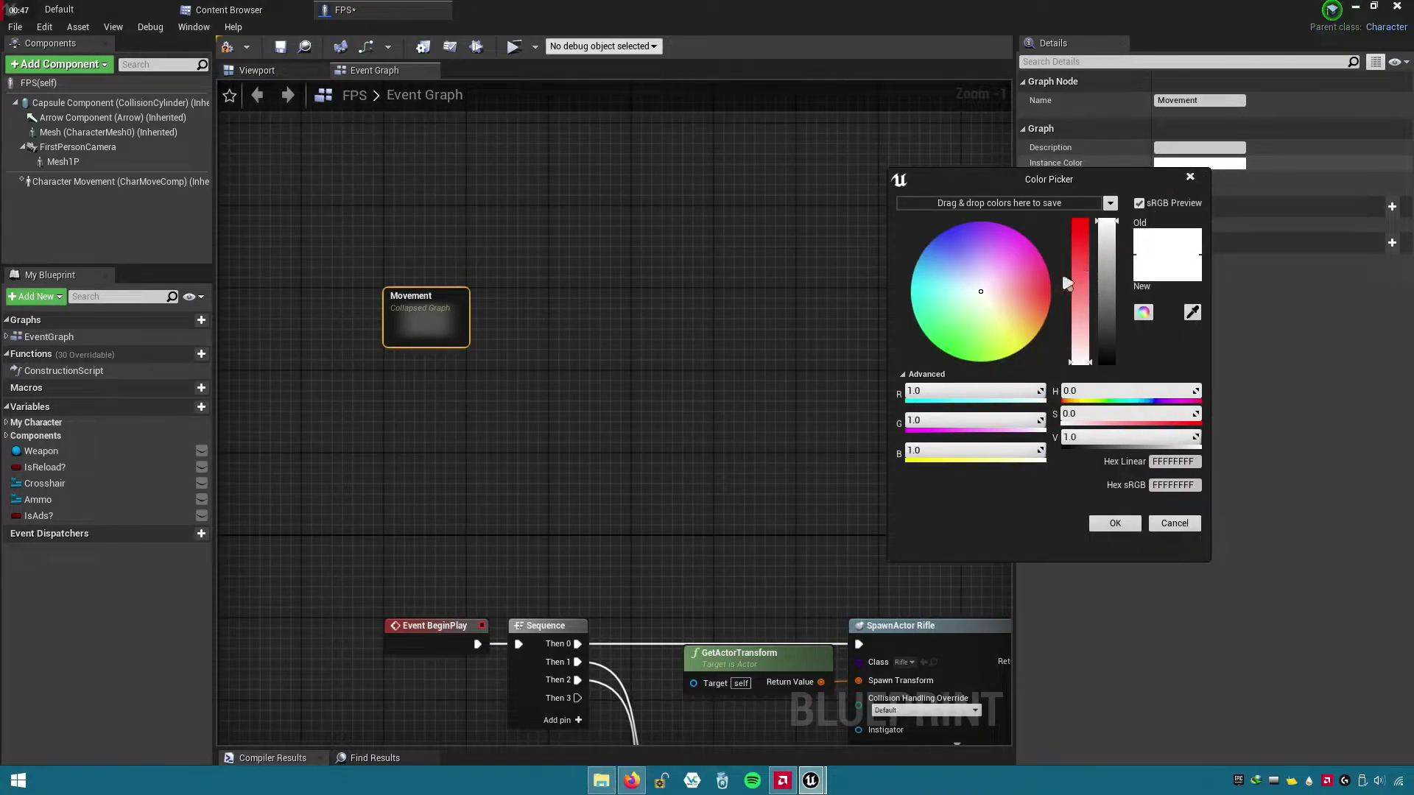
pyautogui.click(1051, 291)
pyautogui.click(924, 238)
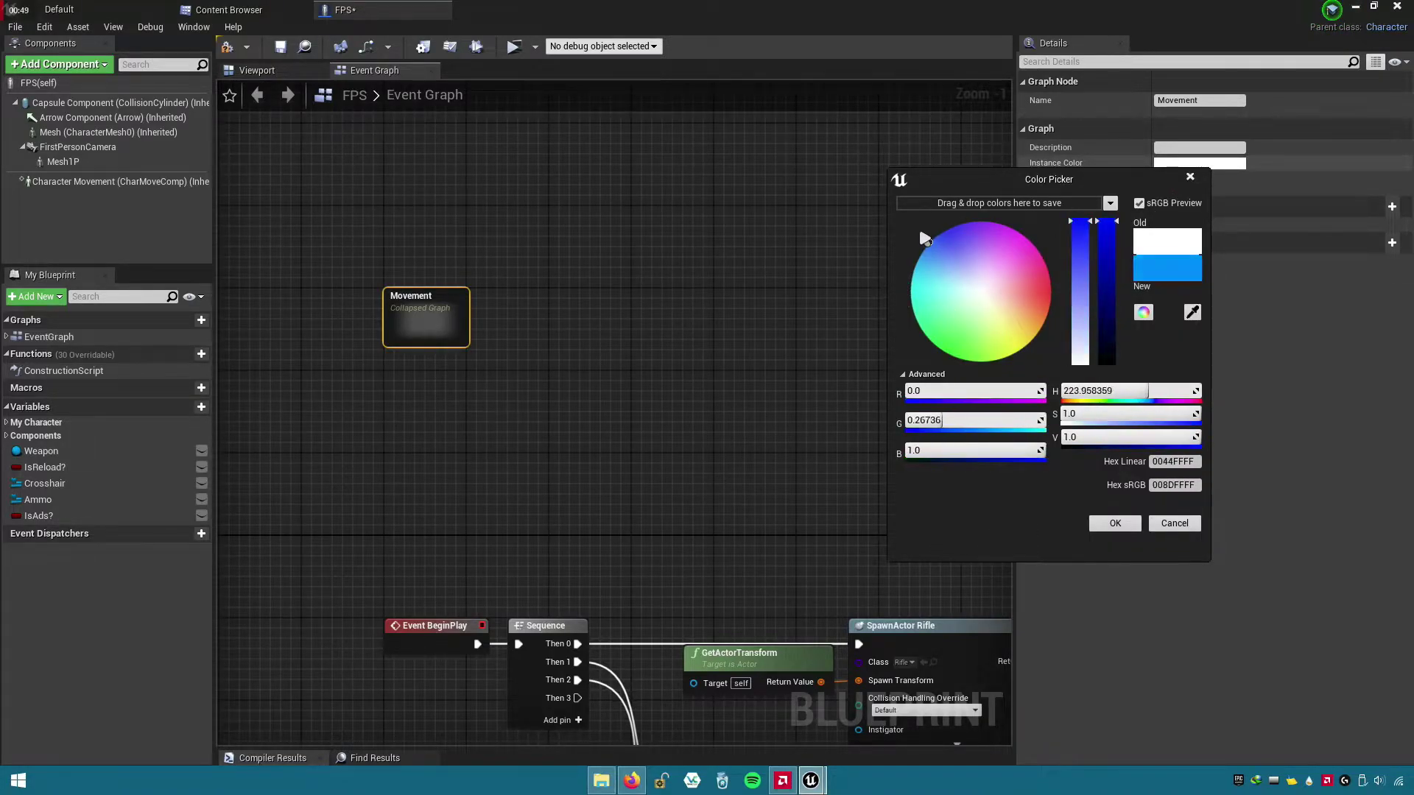
pyautogui.click(1115, 522)
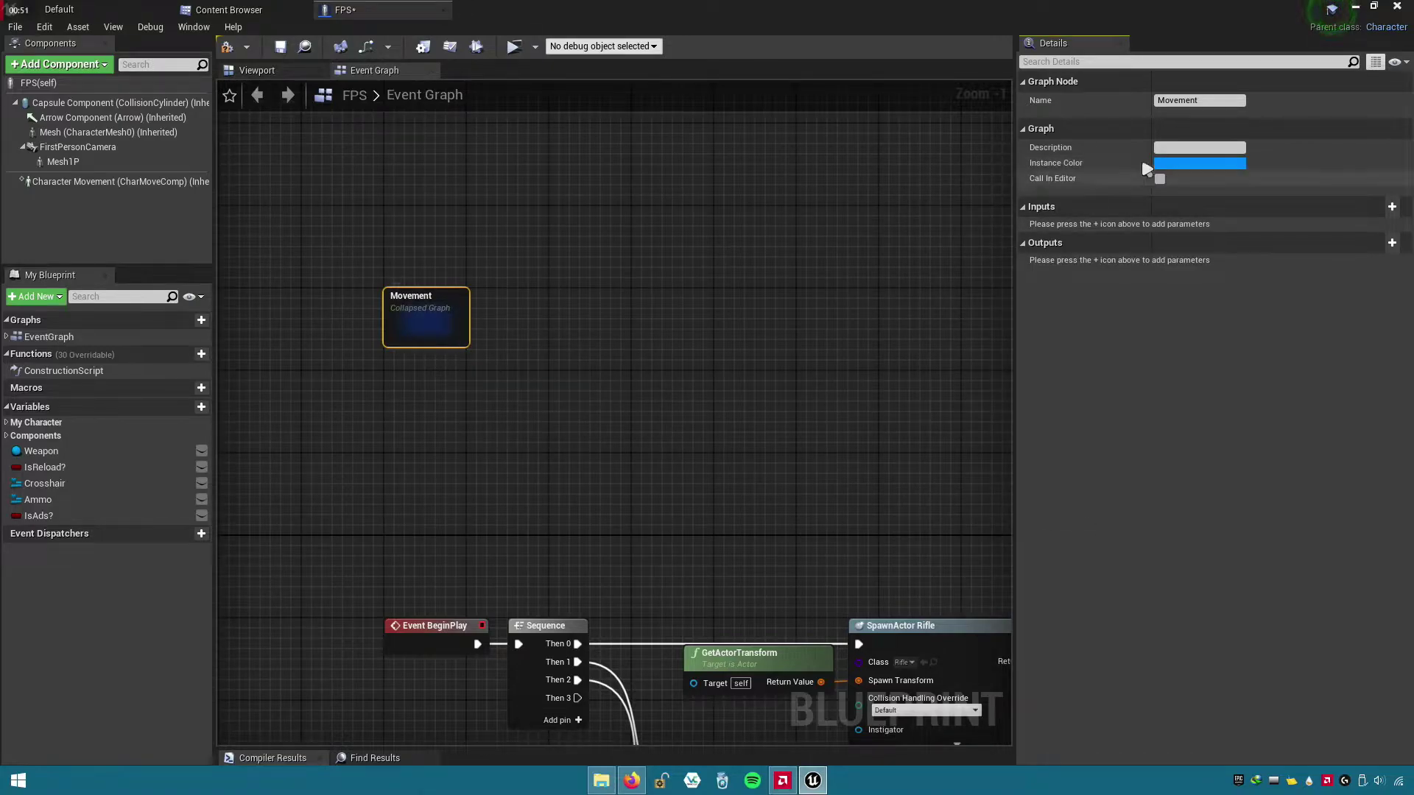
pyautogui.click(1199, 163)
pyautogui.click(1040, 351)
pyautogui.moveTo(1040, 352)
pyautogui.mouseDown()
pyautogui.moveTo(1053, 486)
pyautogui.moveTo(1397, 515)
pyautogui.mouseUp()
pyautogui.click(1082, 522)
pyautogui.moveTo(1042, 563); pyautogui.dragTo(988, 358, button='right')
pyautogui.moveTo(369, 135); pyautogui.dragTo(364, 298)
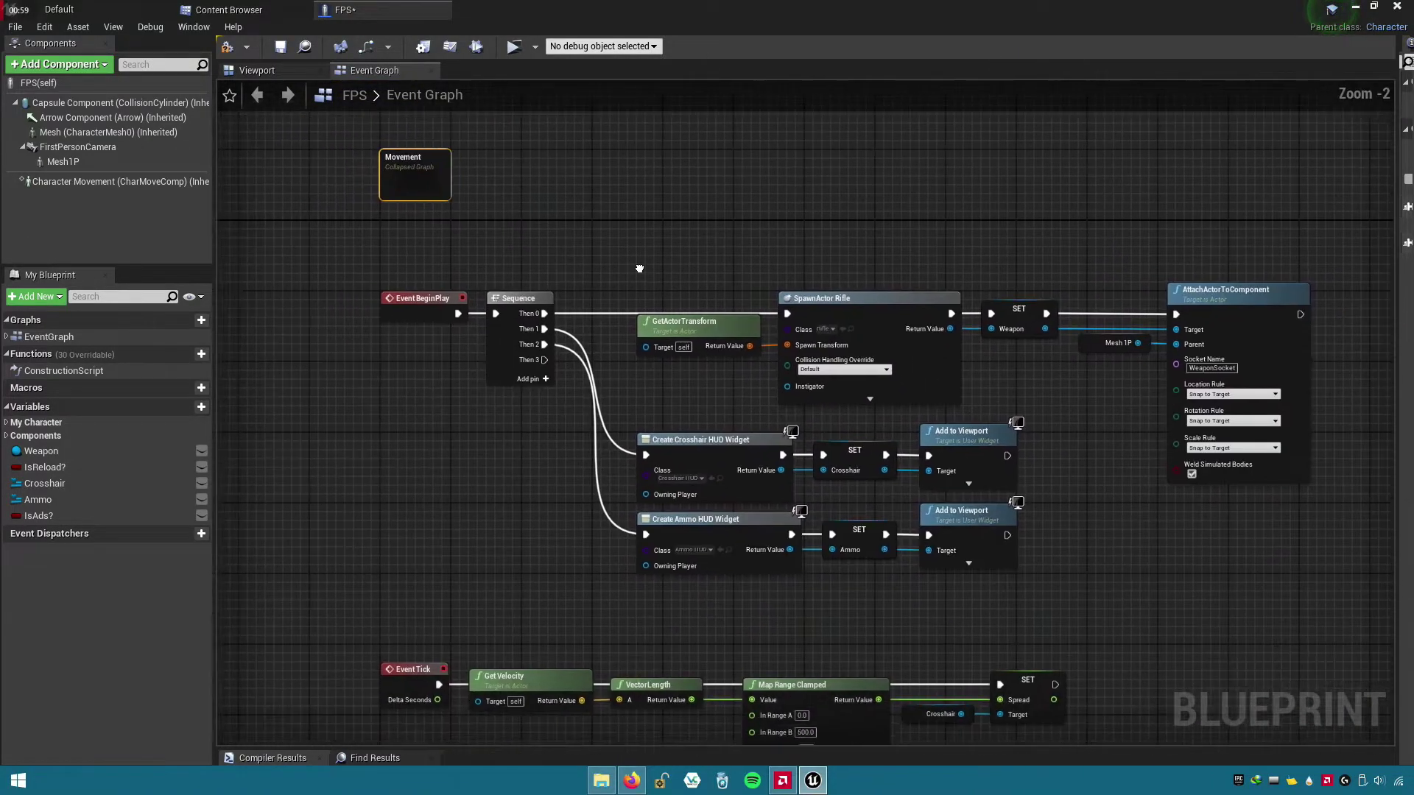
# - Disconnect Event BeginPlay from the Sequence node and shift the chain nodes right
pyautogui.scroll(1, 579, 318)
pyautogui.moveTo(579, 318); pyautogui.dragTo(663, 312, button='right')
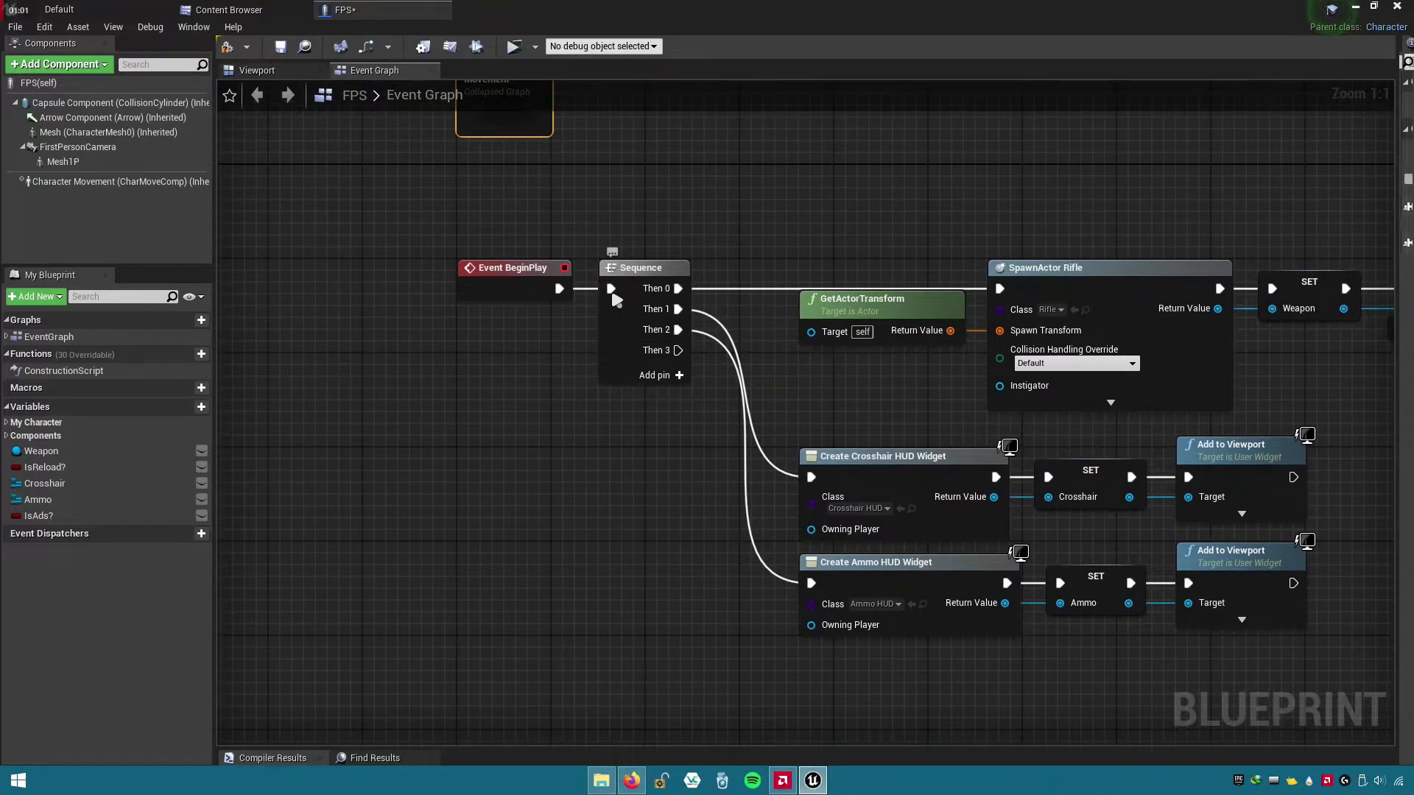
pyautogui.rightClick(664, 312)
pyautogui.click(642, 321)
pyautogui.moveTo(521, 325); pyautogui.dragTo(455, 346, button='right')
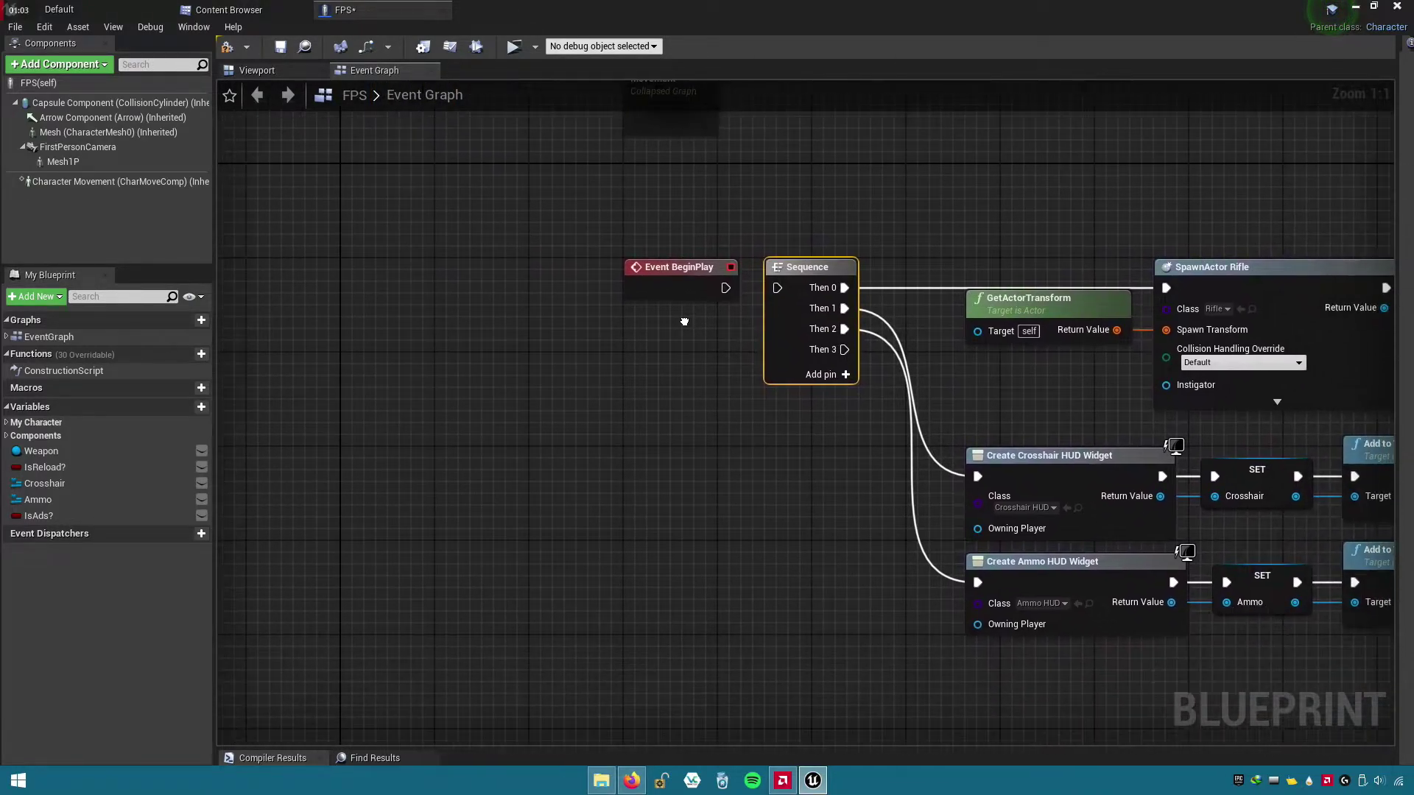
pyautogui.scroll(-2, 457, 347)
pyautogui.moveTo(483, 210); pyautogui.dragTo(1143, 491)
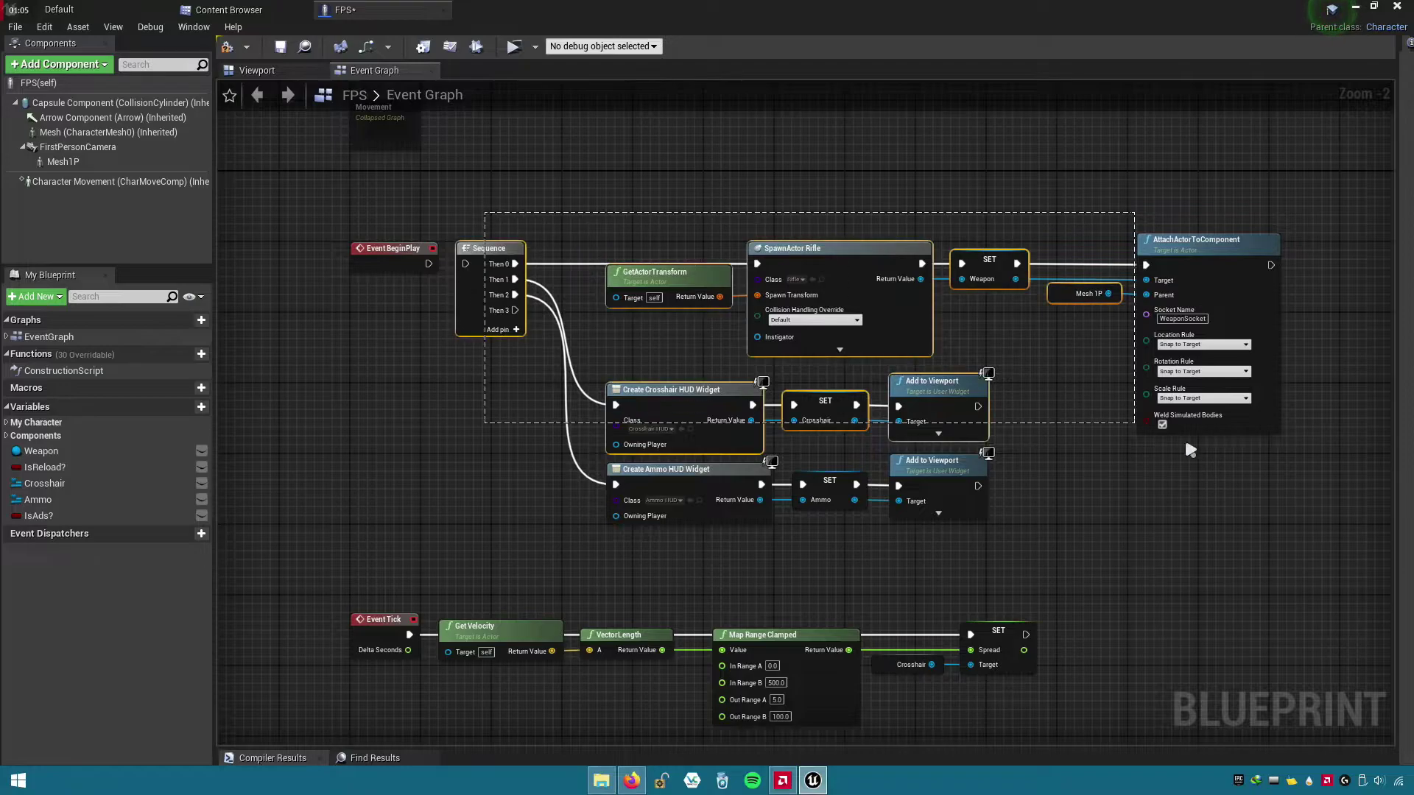
pyautogui.moveTo(1144, 491); pyautogui.dragTo(912, 485, button='right')
pyautogui.moveTo(542, 275); pyautogui.dragTo(937, 280)
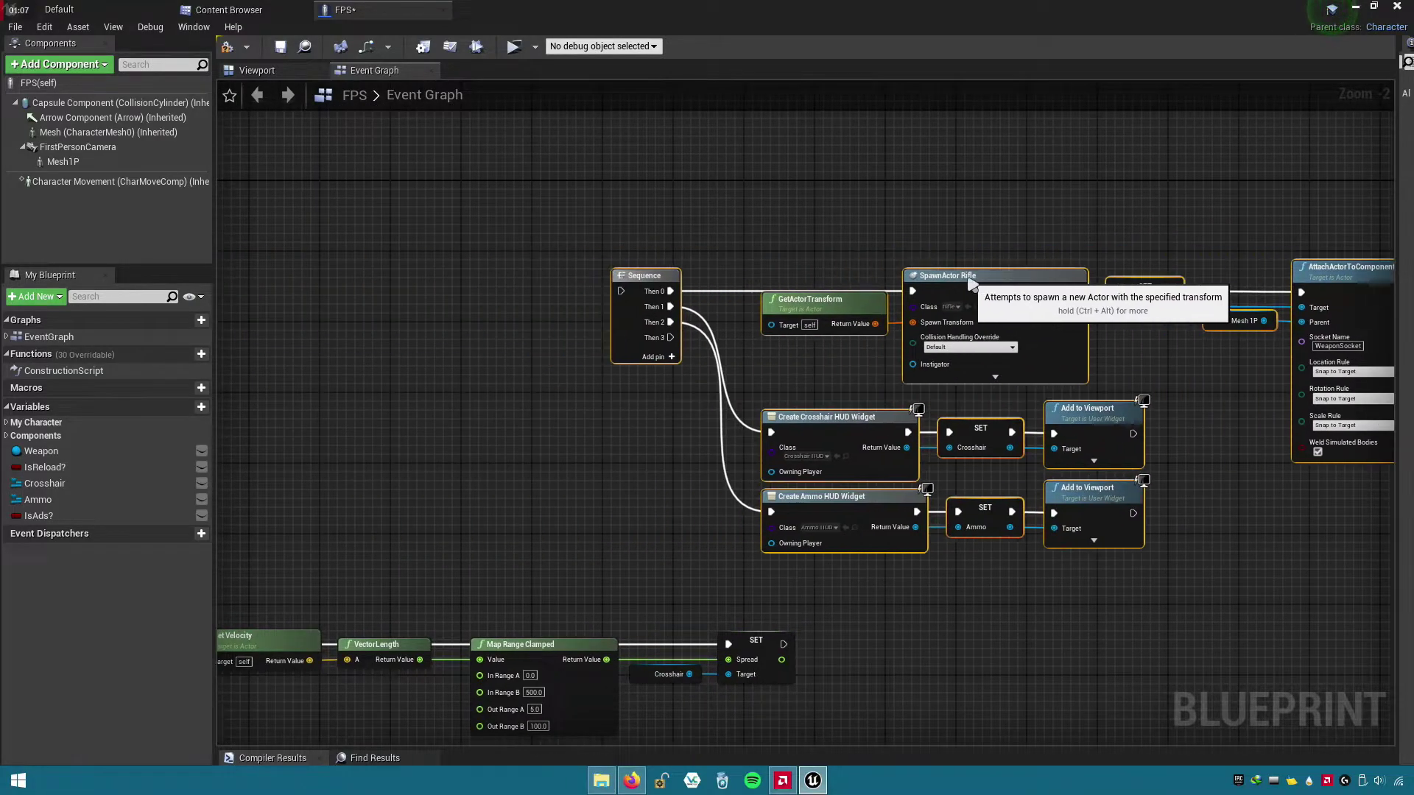
pyautogui.moveTo(548, 304)
pyautogui.mouseDown(button='right')
pyautogui.moveTo(583, 322)
pyautogui.moveTo(783, 343)
pyautogui.mouseUp(button='right')
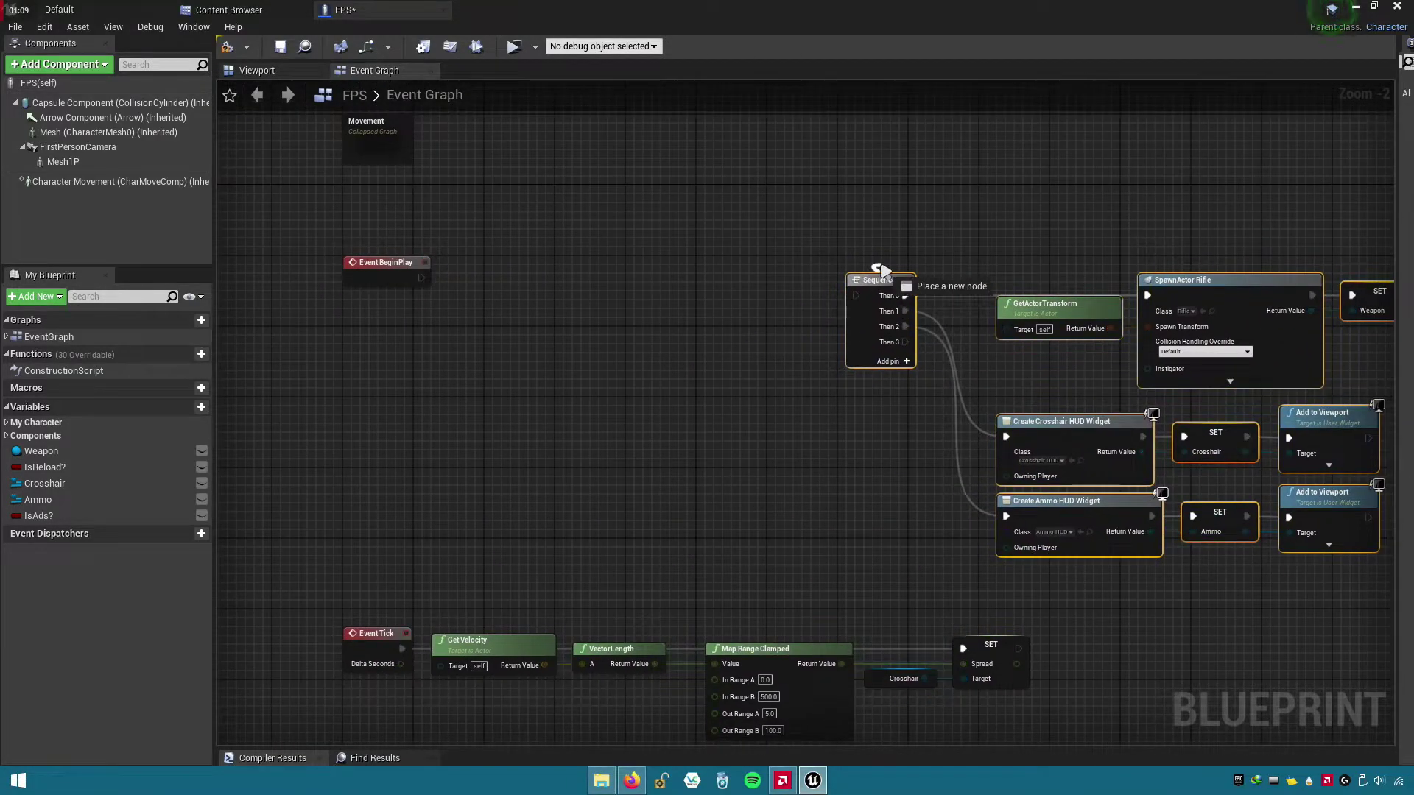
# - Cut the SpawnActor, GetActorTransform, SET and Attach nodes and paste them above BeginPlay
pyautogui.moveTo(884, 271)
pyautogui.mouseDown()
pyautogui.moveTo(854, 277)
pyautogui.moveTo(862, 287)
pyautogui.mouseUp()
pyautogui.press('Escape')
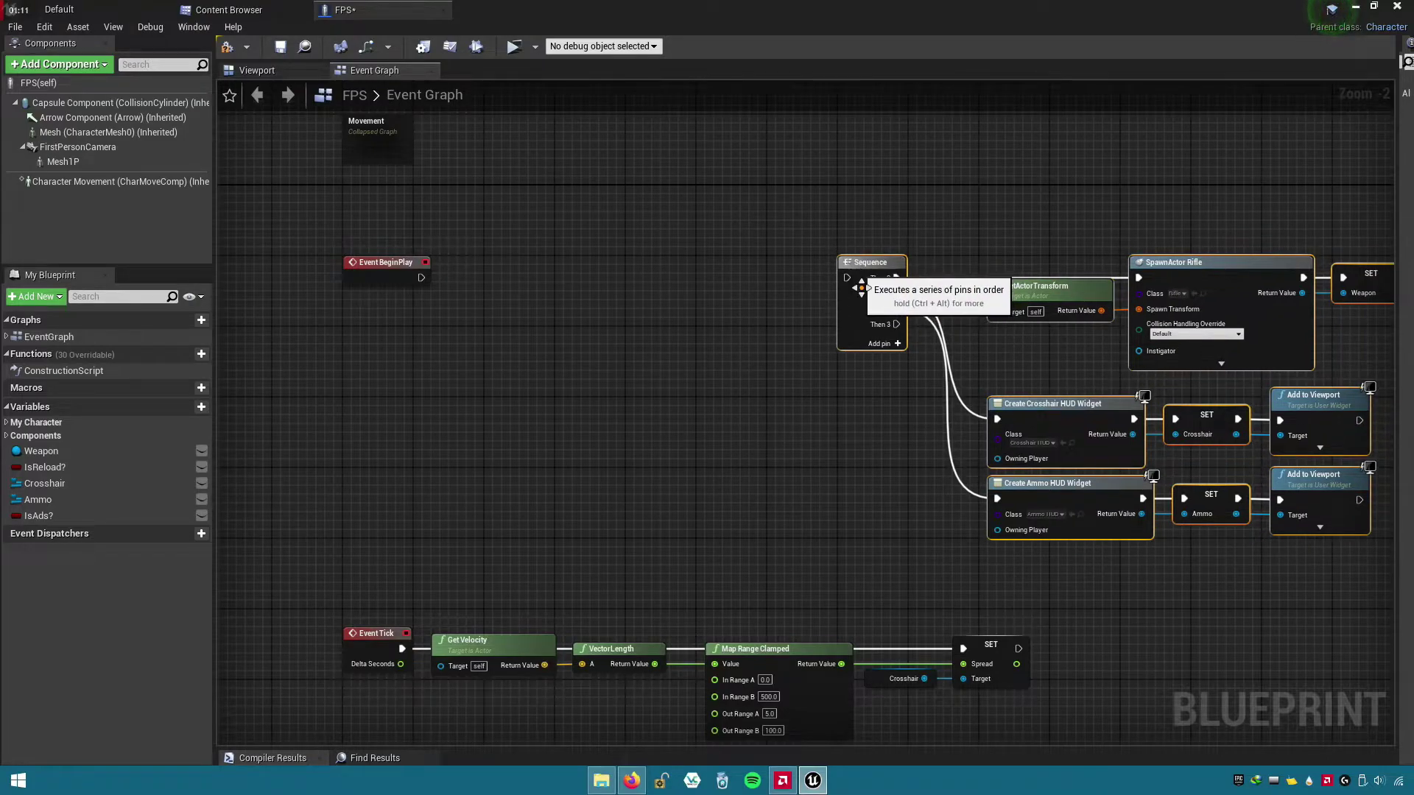
pyautogui.moveTo(861, 287); pyautogui.dragTo(669, 228, button='right')
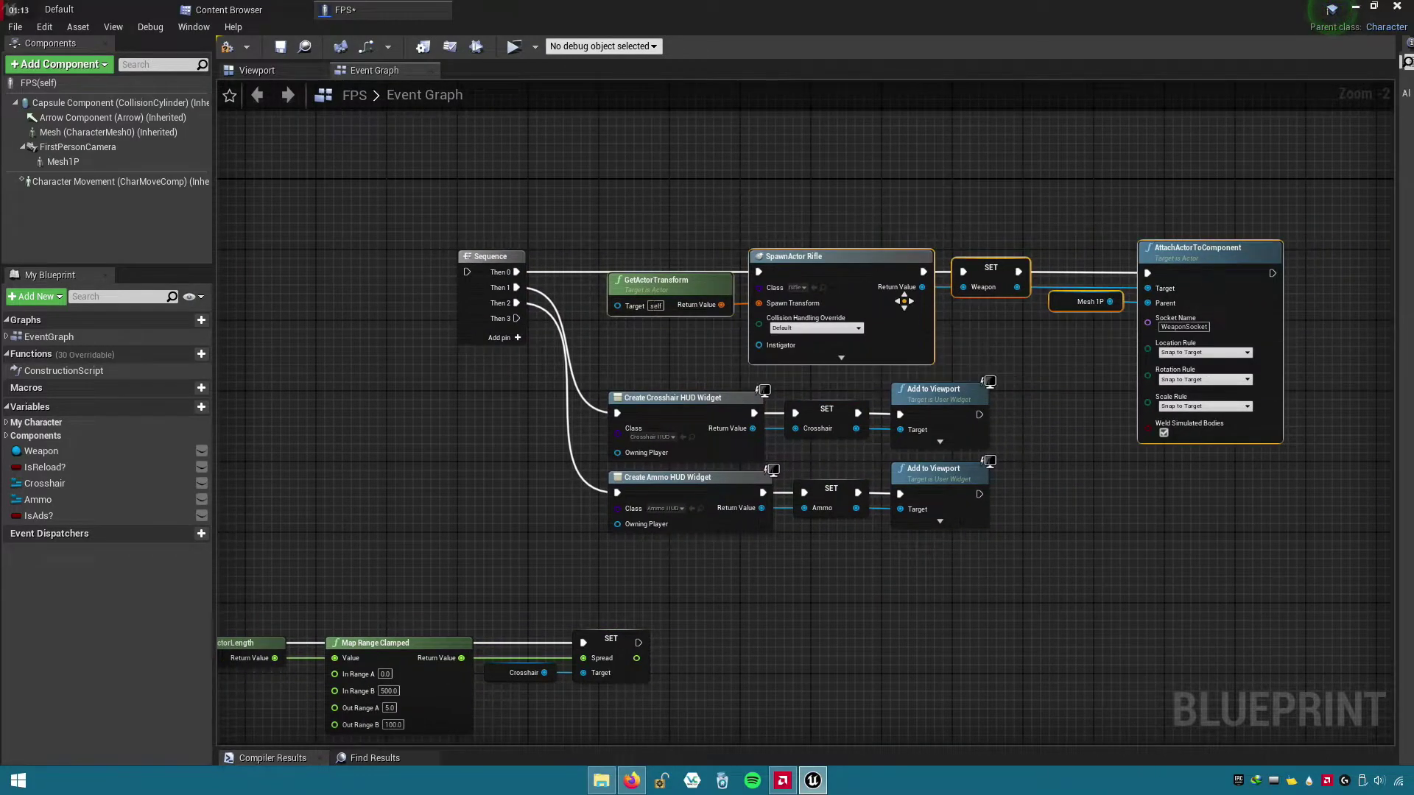
pyautogui.rightClick(832, 266)
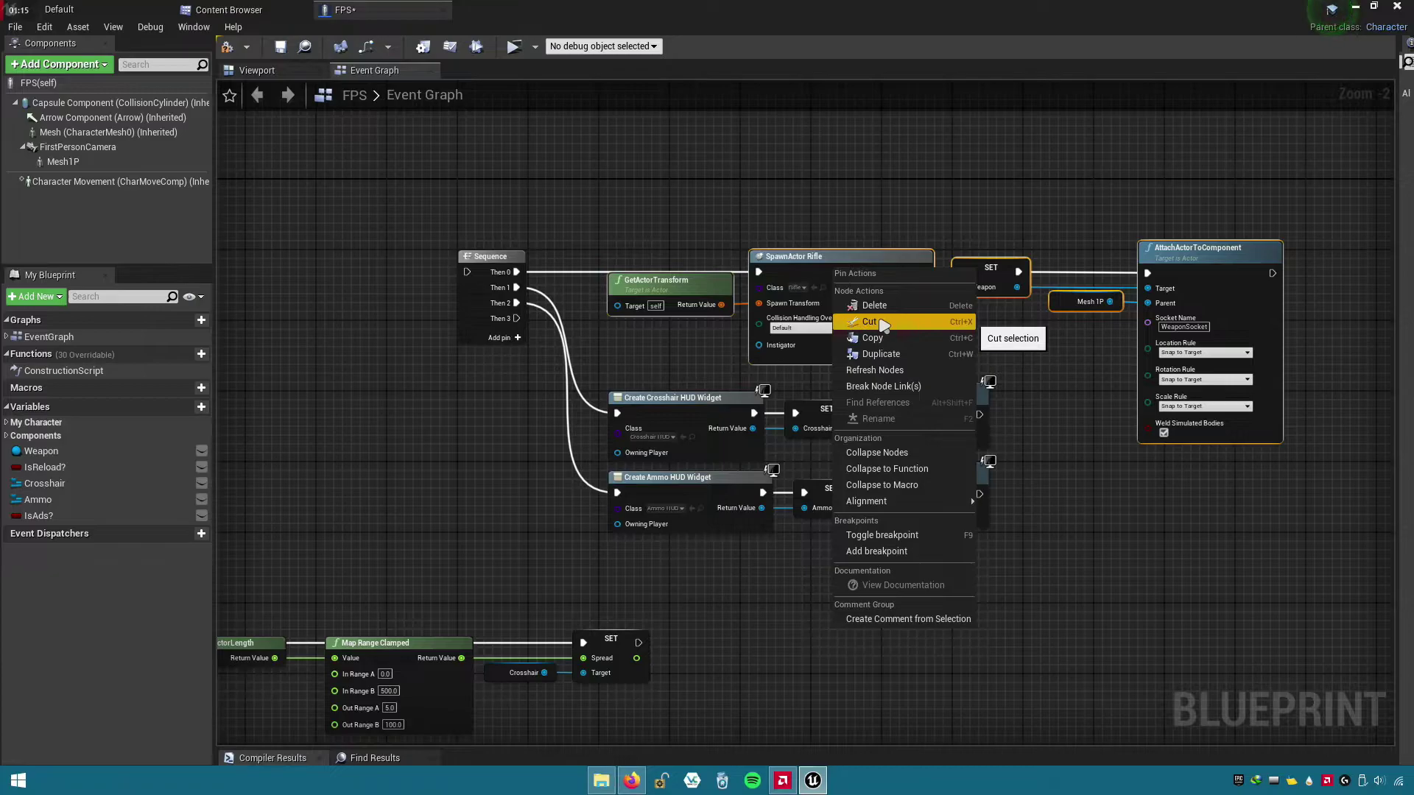
pyautogui.click(884, 324)
pyautogui.moveTo(471, 307); pyautogui.dragTo(612, 345, button='right')
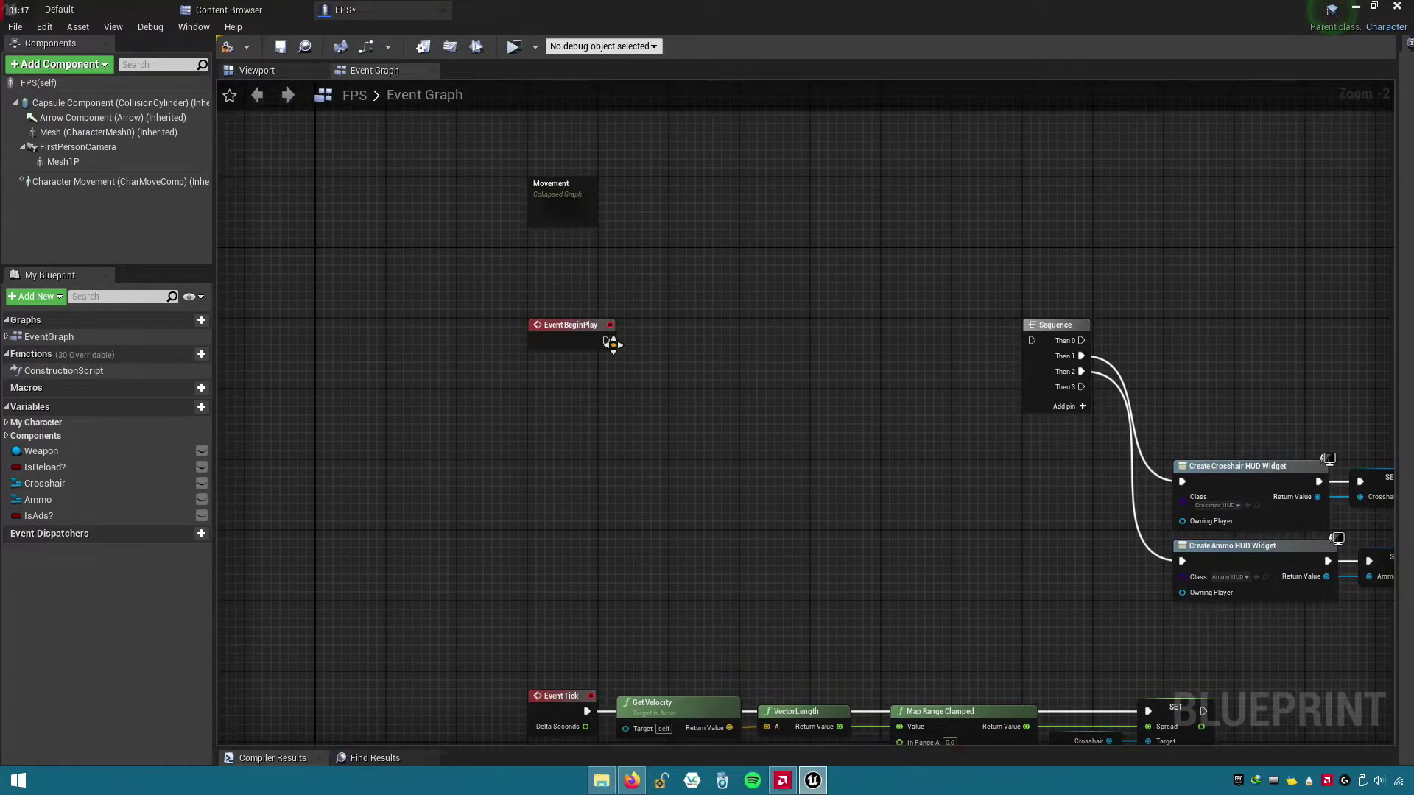
pyautogui.moveTo(737, 346); pyautogui.dragTo(629, 556, button='right')
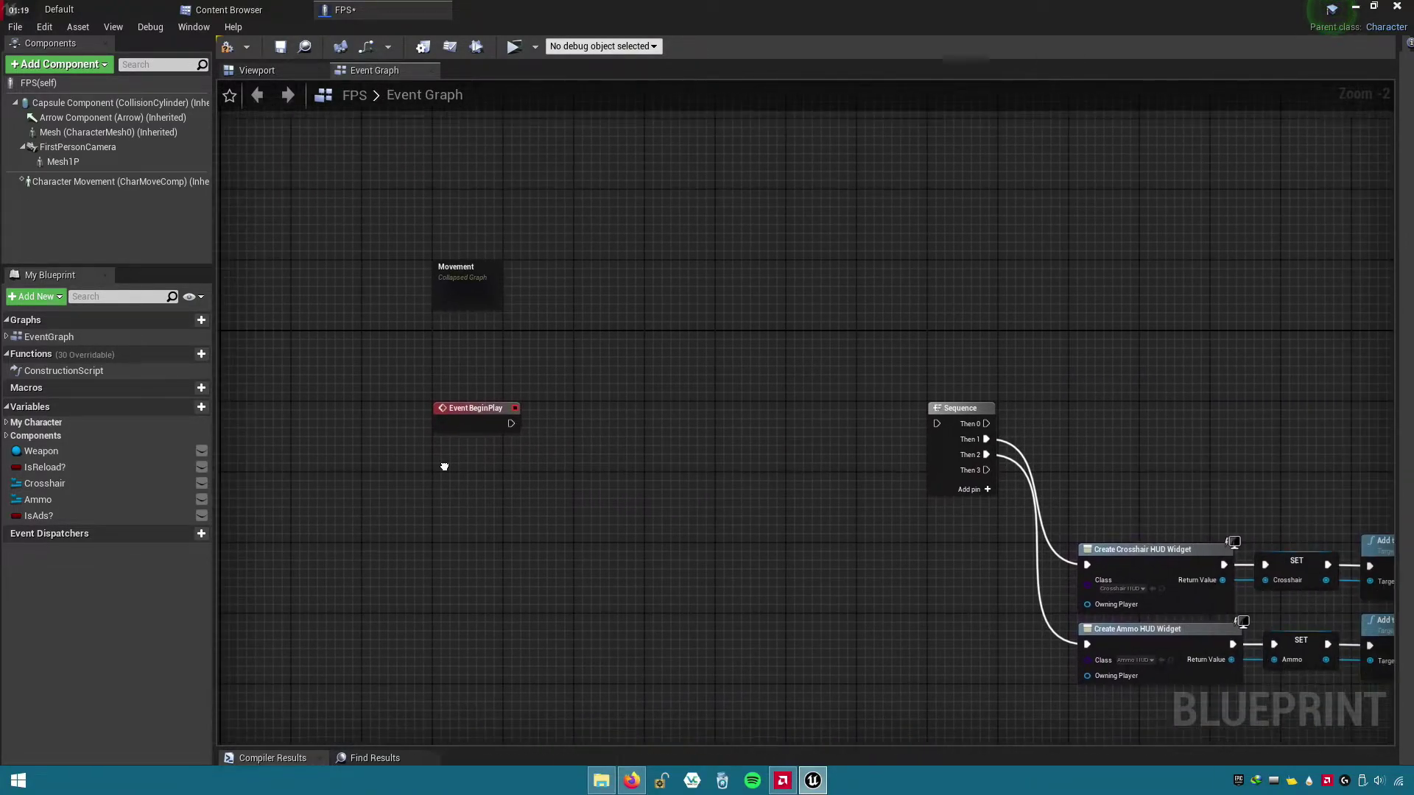
pyautogui.hotkey('ctrl', 'v')
pyautogui.moveTo(737, 356); pyautogui.dragTo(727, 306, button='right')
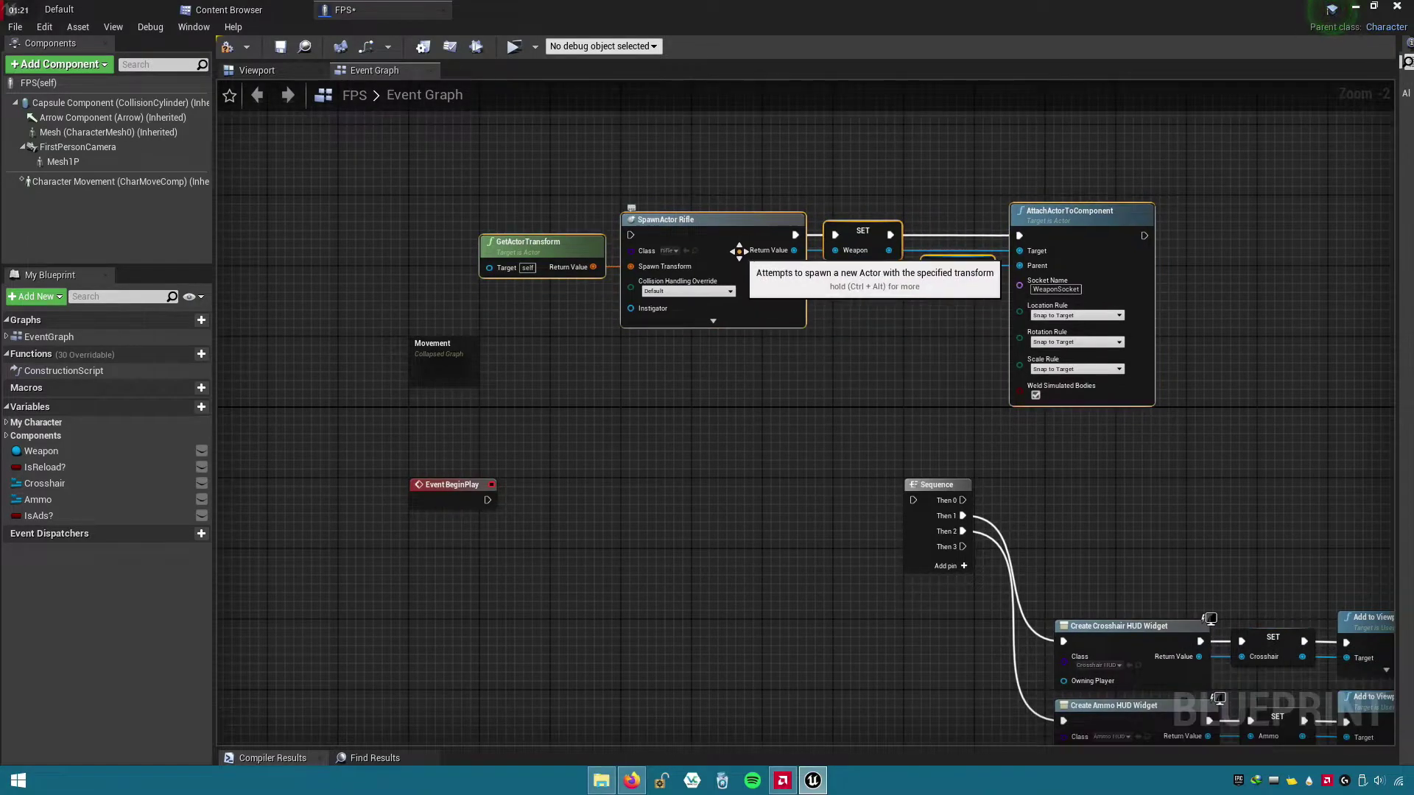
pyautogui.moveTo(733, 231); pyautogui.dragTo(793, 264)
pyautogui.moveTo(794, 264); pyautogui.dragTo(582, 131, button='right')
pyautogui.scroll(-3, 712, 338)
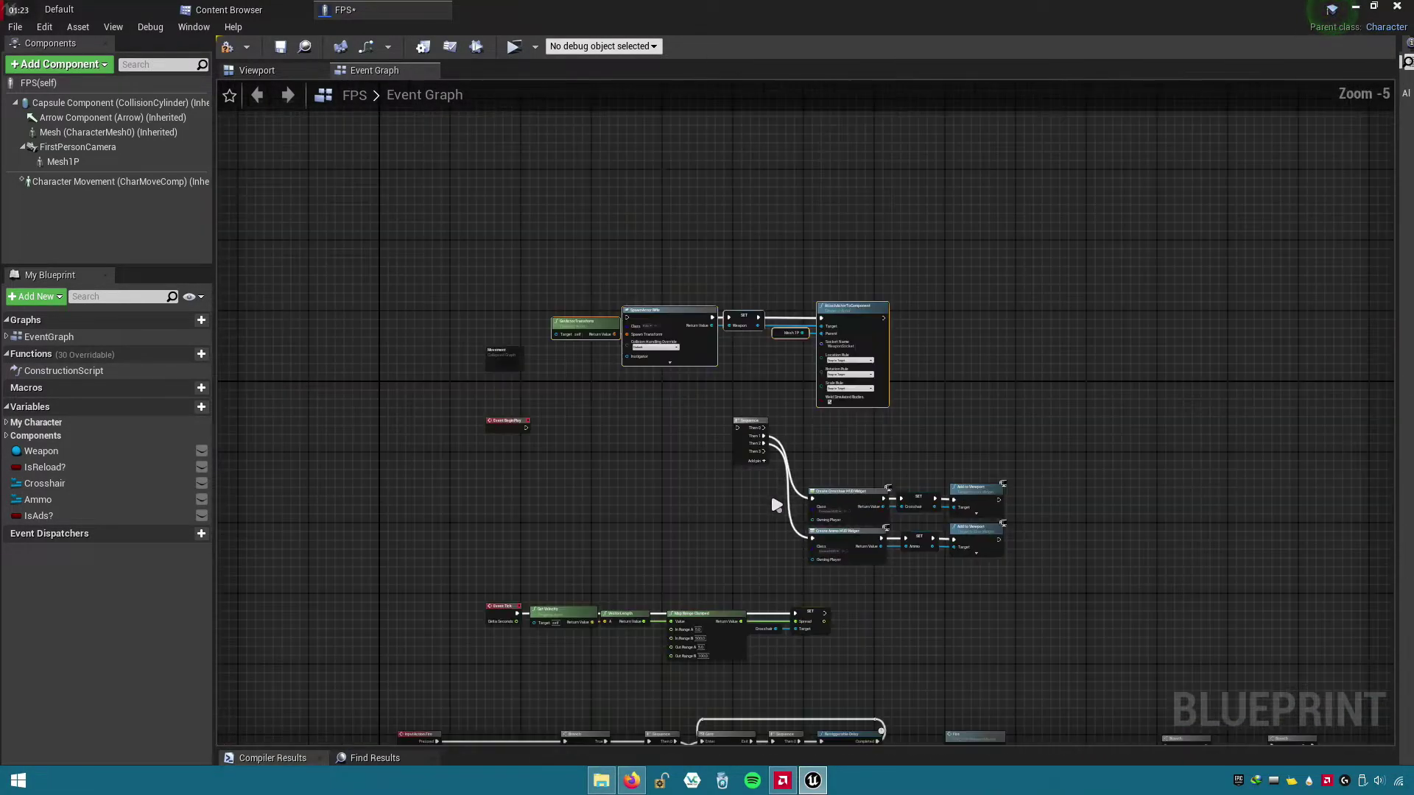
# - Straighten the crosshair and ammo widget nodes and move them with Sequence to the right
pyautogui.moveTo(778, 406); pyautogui.dragTo(945, 453)
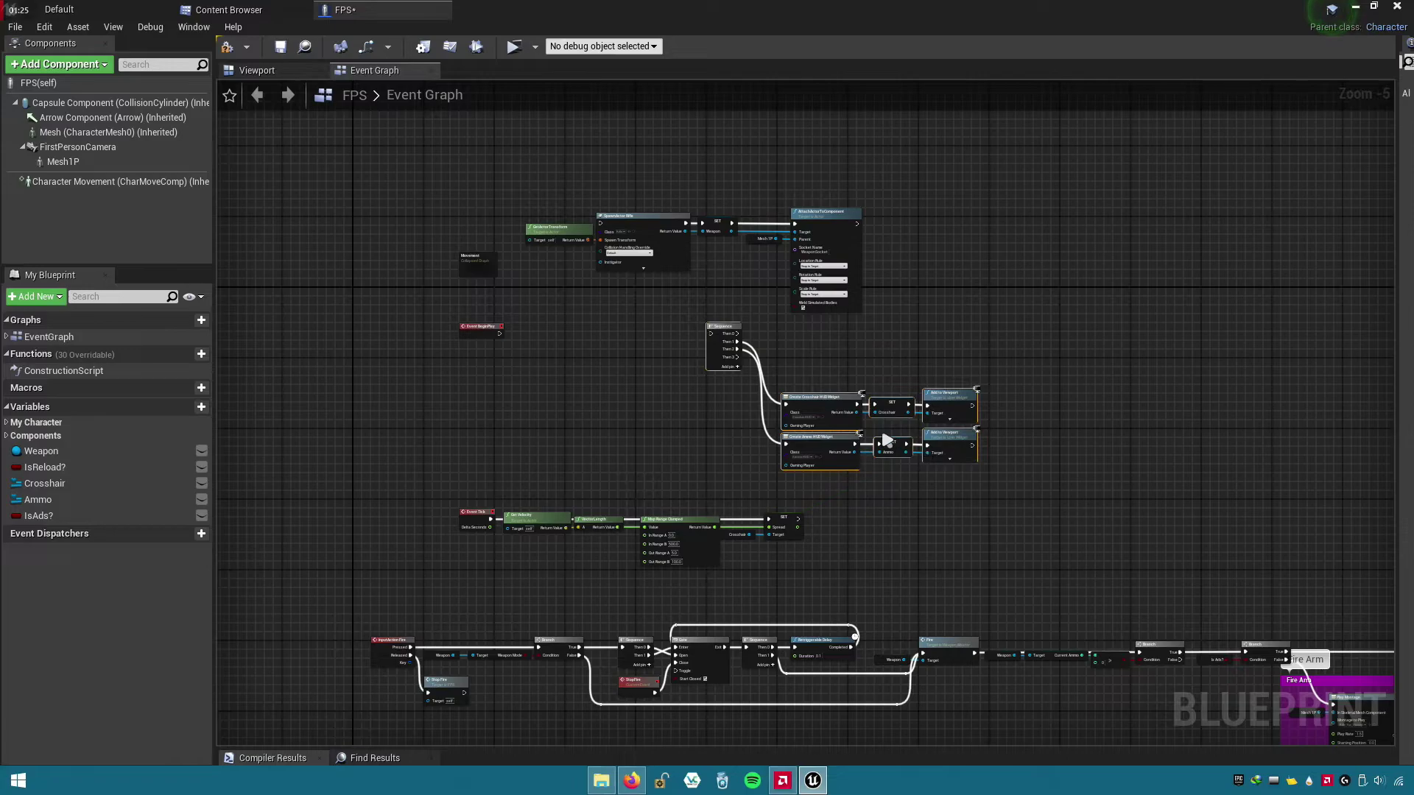
pyautogui.press('q')
pyautogui.keyDown('ctrl'); pyautogui.click(725, 337); pyautogui.keyUp('ctrl')
pyautogui.moveTo(725, 337); pyautogui.dragTo(986, 346)
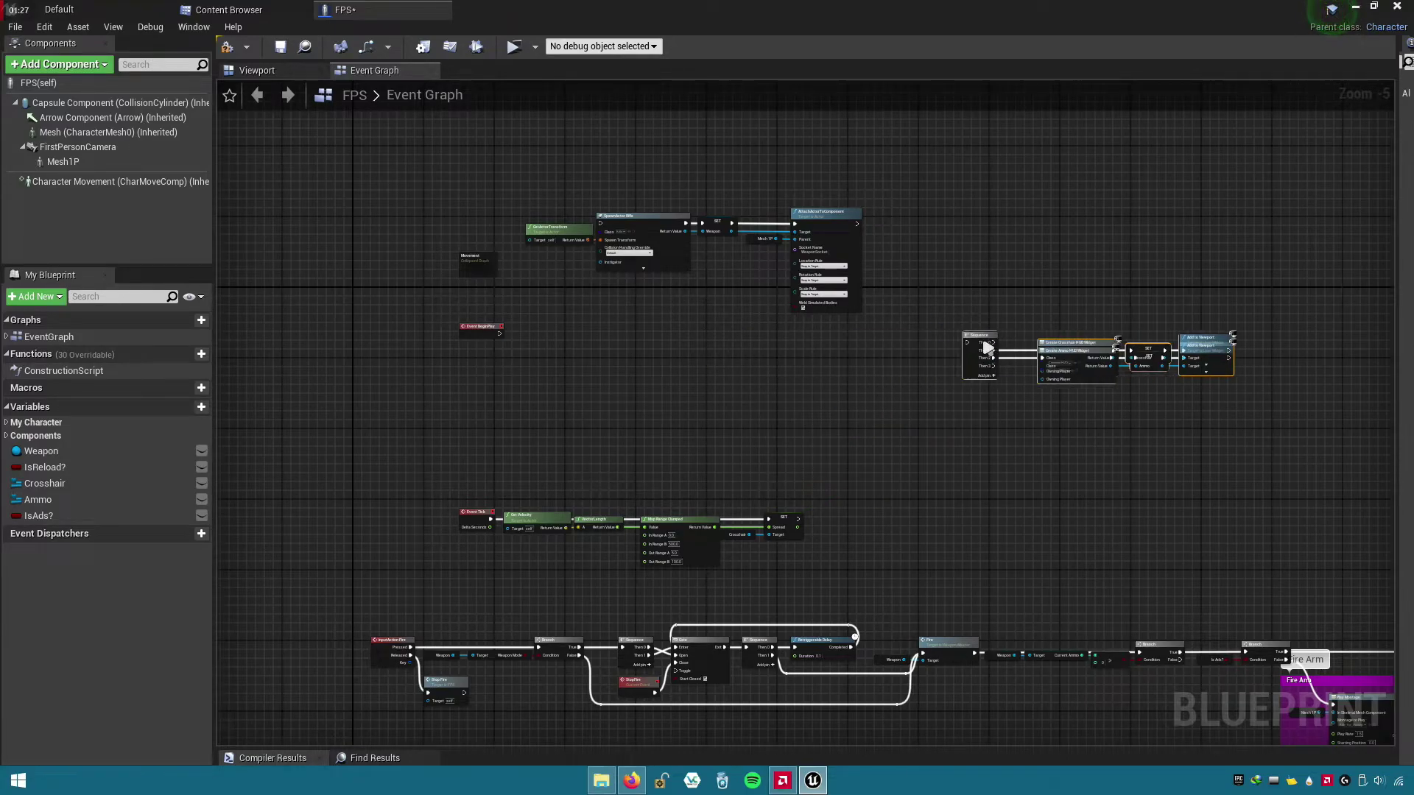
pyautogui.scroll(1, 839, 341)
pyautogui.scroll(1, 751, 277)
# - Wire Event BeginPlay's execution into SpawnActor Rifle and select the whole BeginPlay chain
pyautogui.moveTo(750, 277); pyautogui.dragTo(729, 373, button='right')
pyautogui.moveTo(495, 182); pyautogui.dragTo(1047, 315)
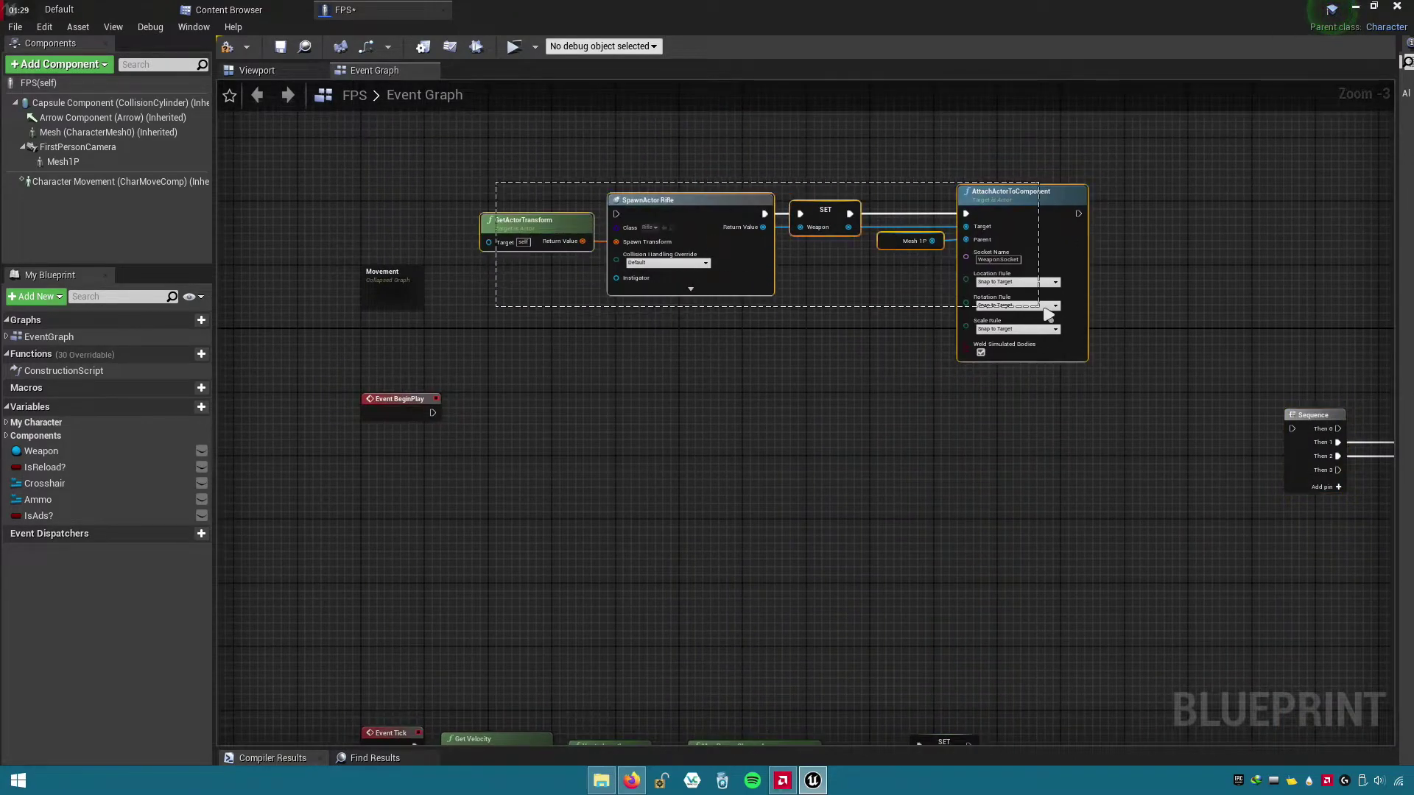
pyautogui.moveTo(1035, 228); pyautogui.dragTo(1003, 427)
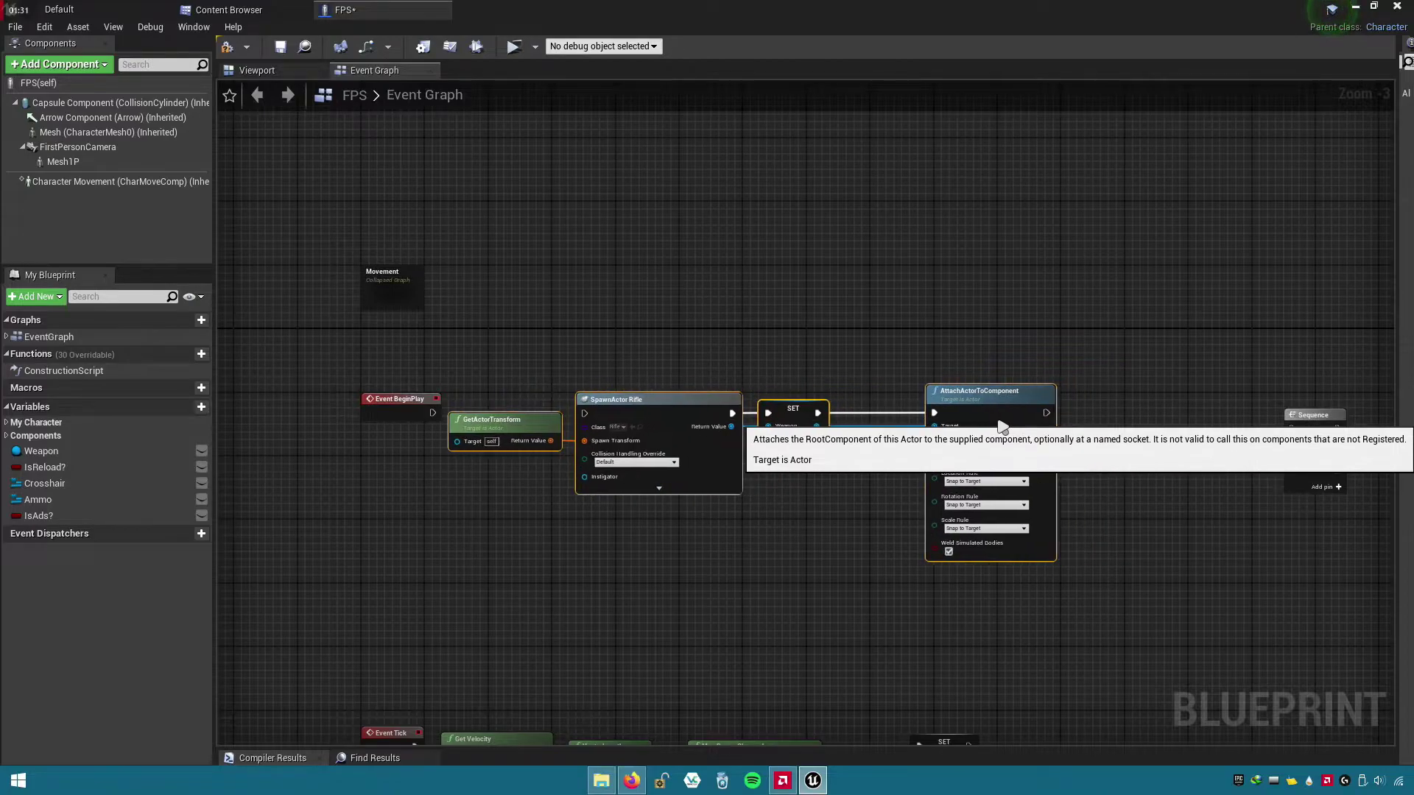
pyautogui.scroll(3, 500, 502)
pyautogui.moveTo(433, 382); pyautogui.dragTo(604, 374)
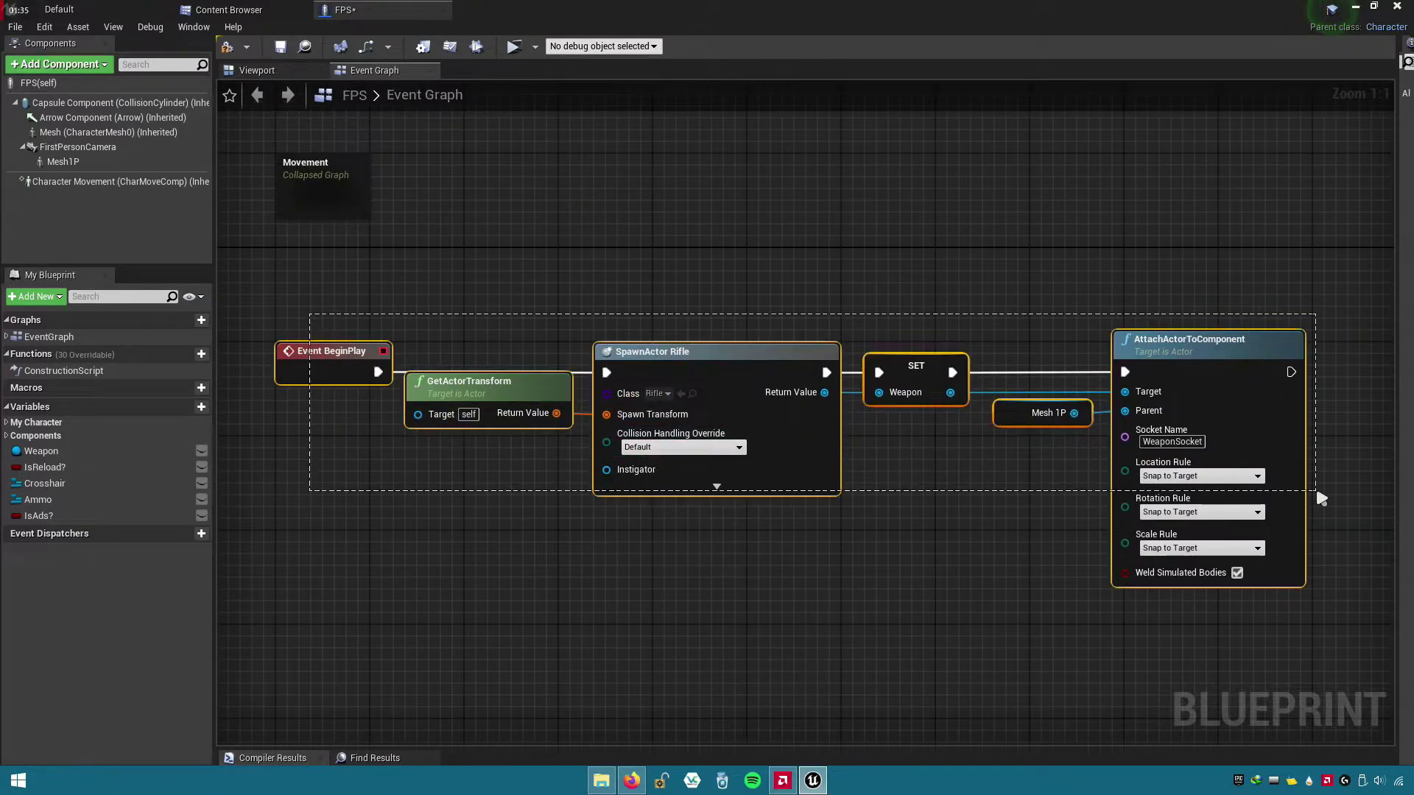
pyautogui.moveTo(1320, 499); pyautogui.dragTo(1310, 499)
pyautogui.click(1068, 500)
pyautogui.scroll(-1, 1030, 506)
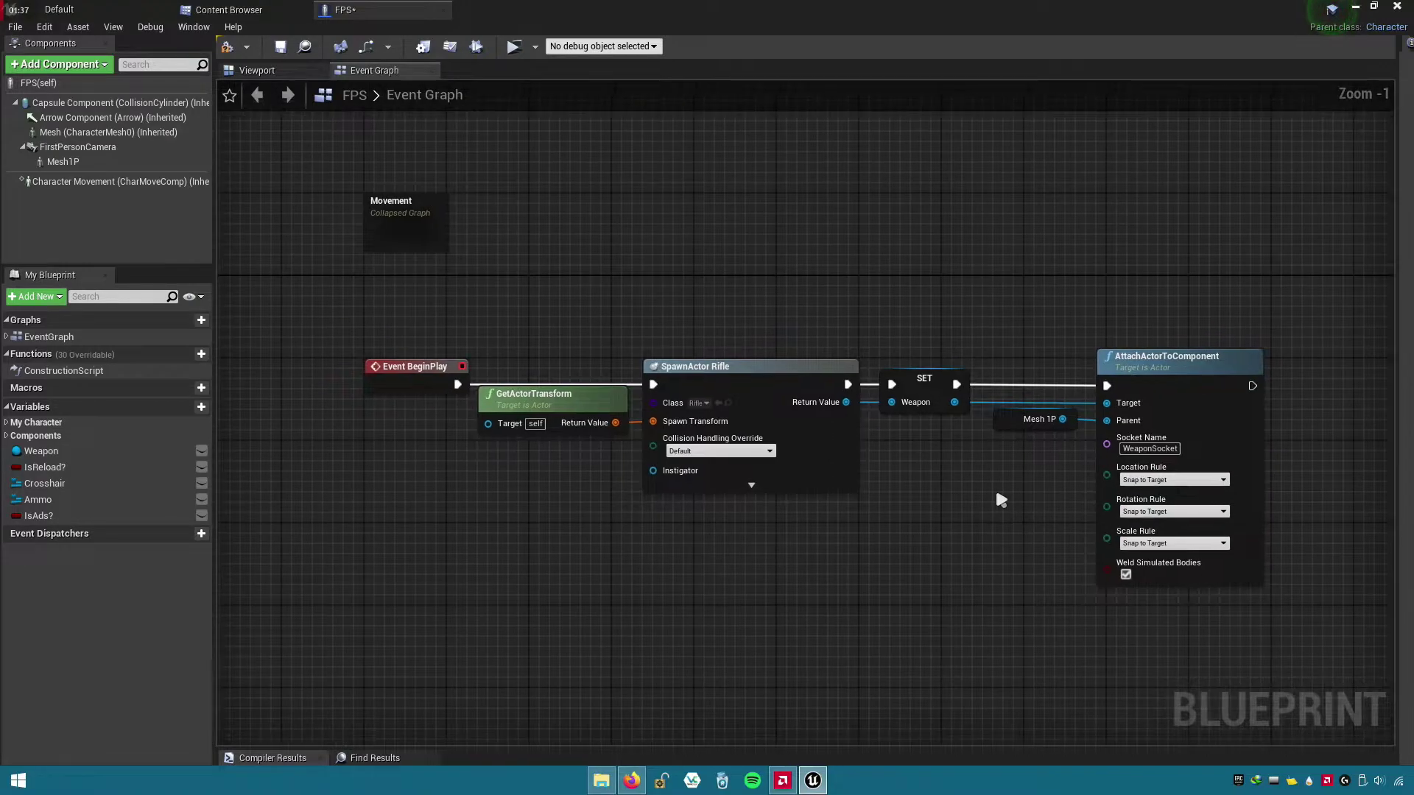
pyautogui.moveTo(1169, 640); pyautogui.dragTo(359, 348)
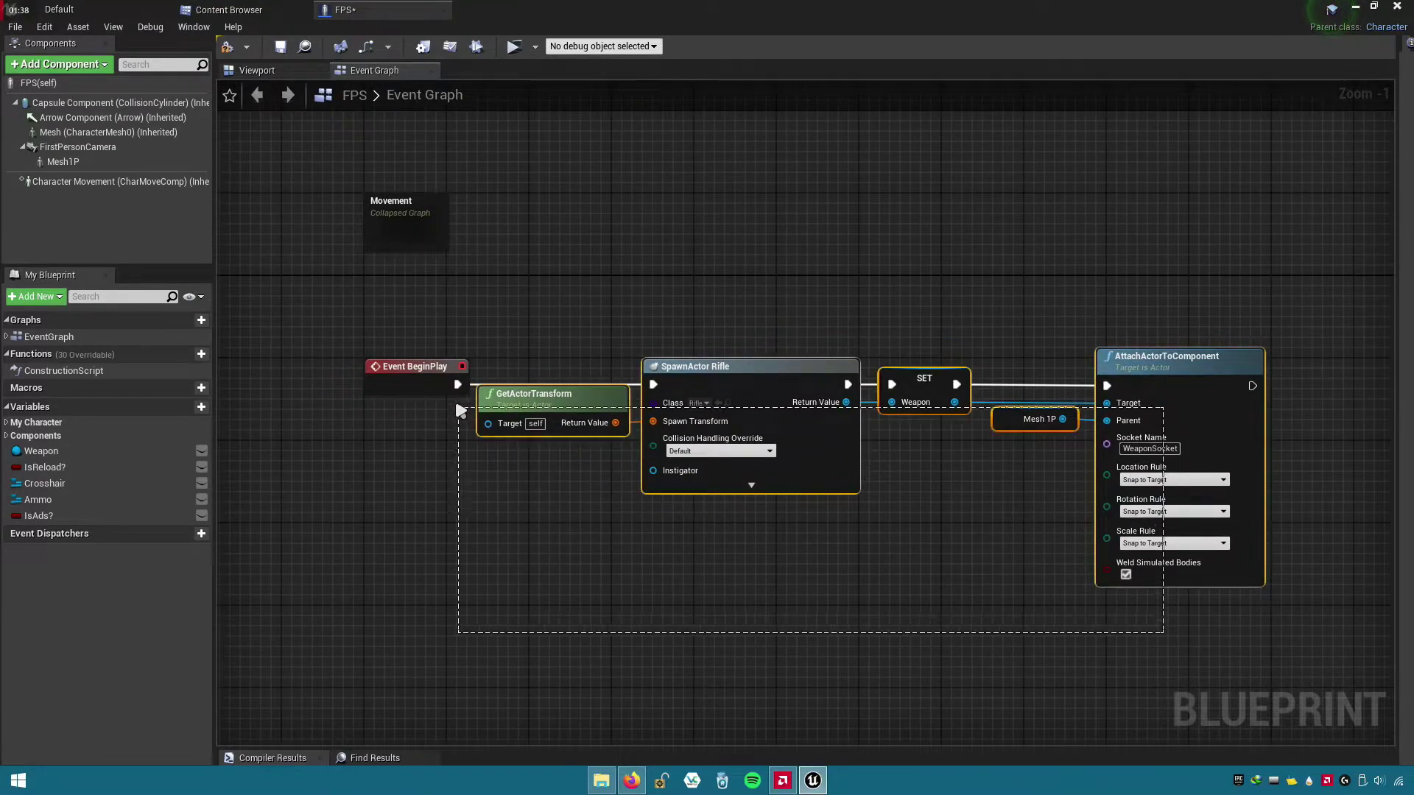
pyautogui.rightClick(408, 368)
# - Collapse the BeginPlay chain into a BeginPlay node placed beside Movement
pyautogui.click(483, 569)
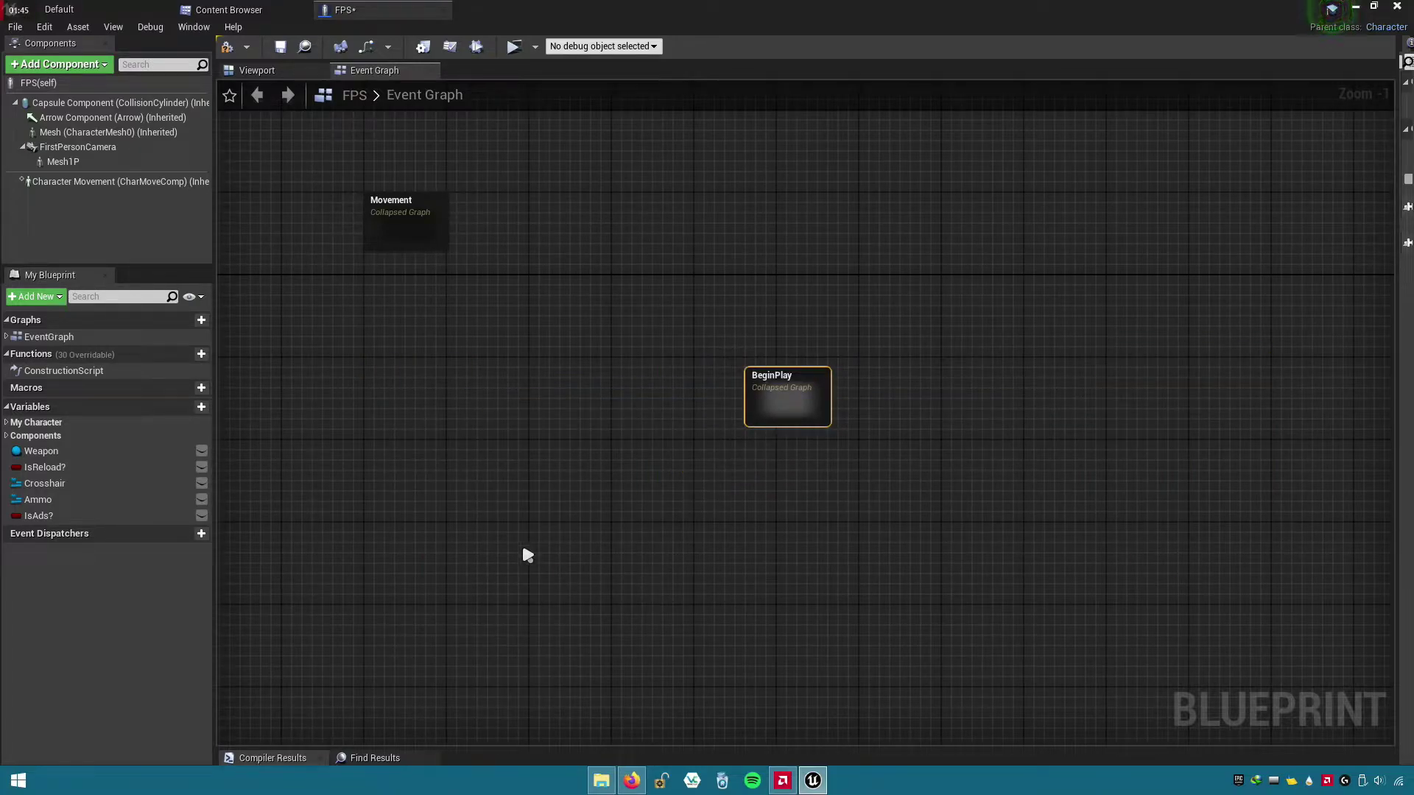
pyautogui.moveTo(766, 440); pyautogui.dragTo(903, 637, button='right')
pyautogui.moveTo(902, 638); pyautogui.dragTo(547, 329)
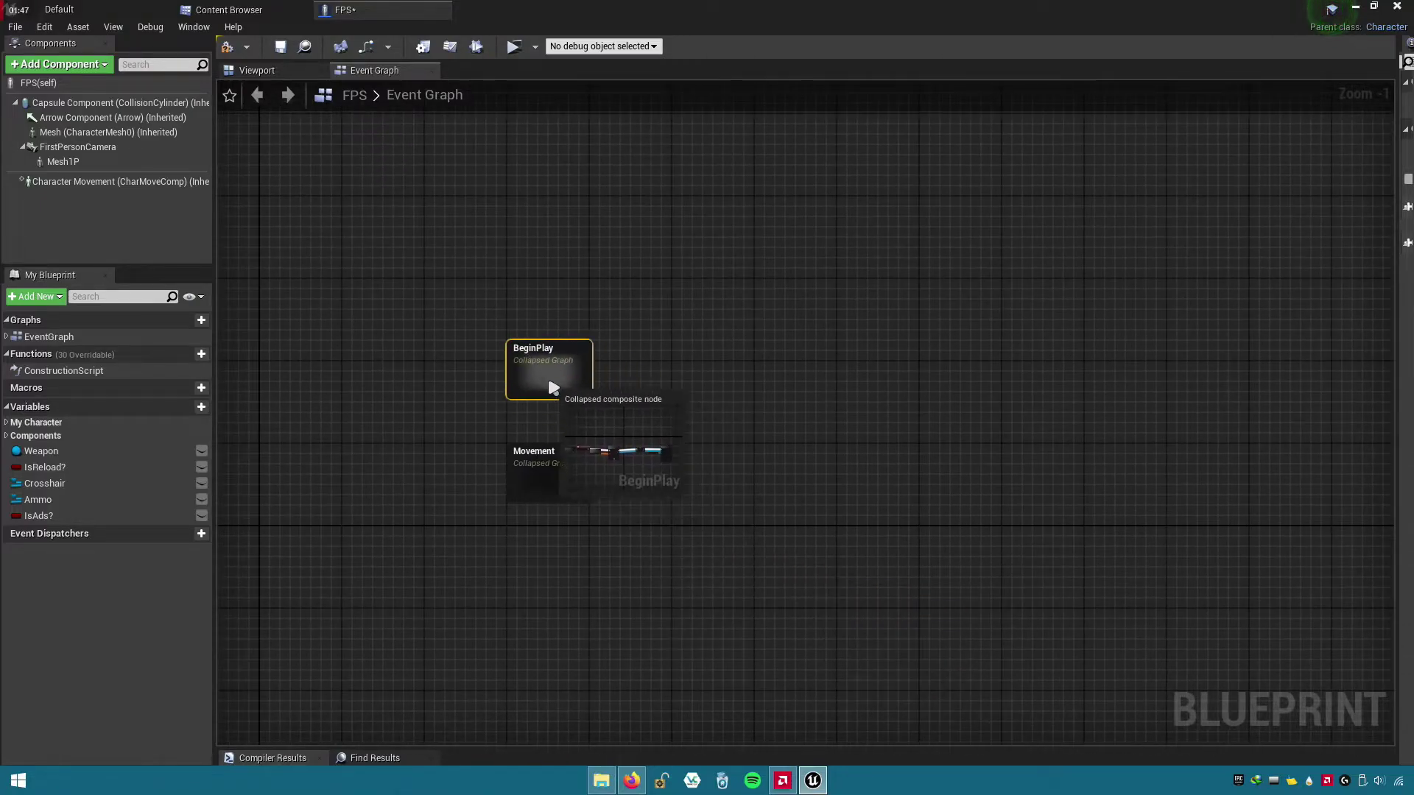
# - Inside BeginPlay, wire AttachActorToComponent to Outputs, then compile and save the blueprint
pyautogui.doubleClick(568, 312)
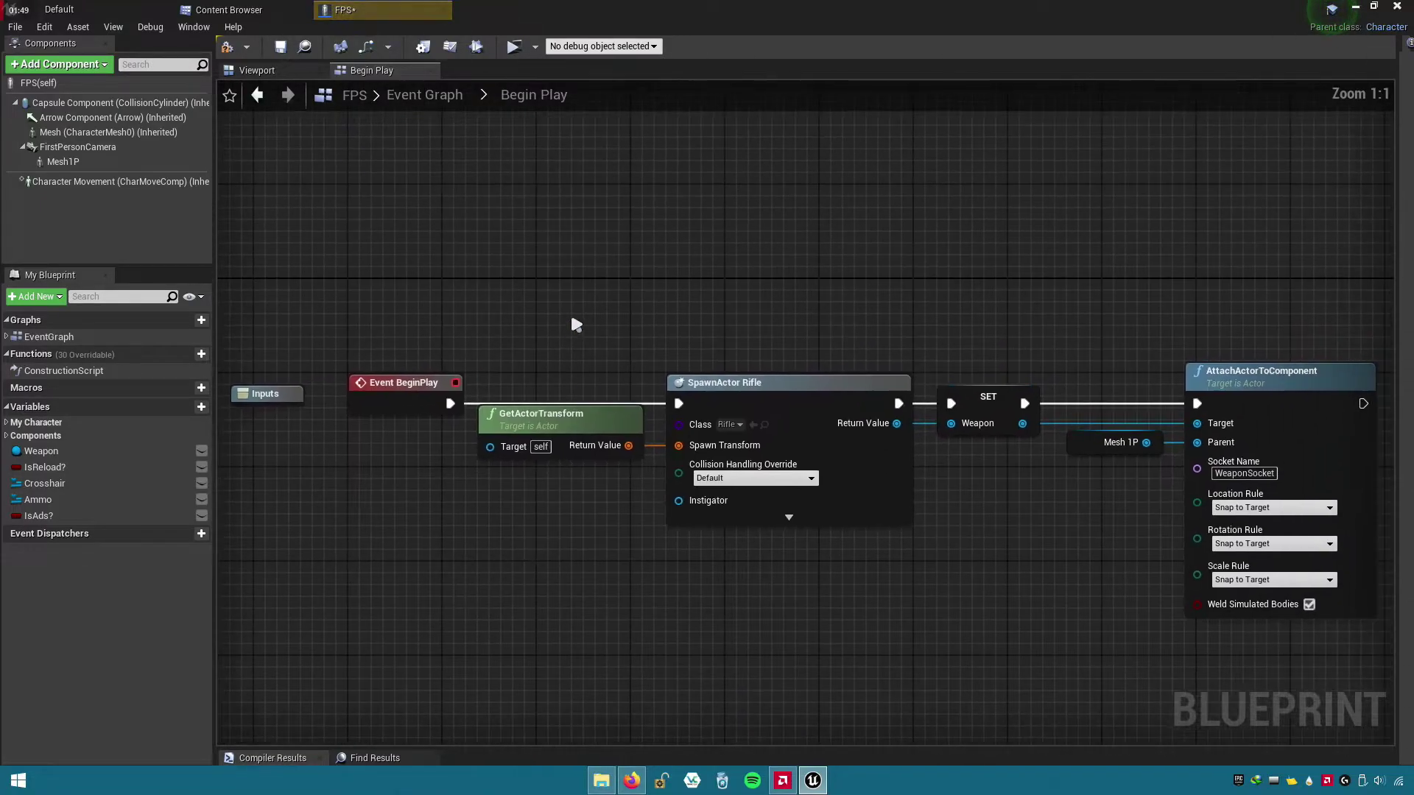
pyautogui.moveTo(611, 600)
pyautogui.mouseDown(button='right')
pyautogui.moveTo(1039, 622)
pyautogui.moveTo(840, 611)
pyautogui.mouseUp(button='right')
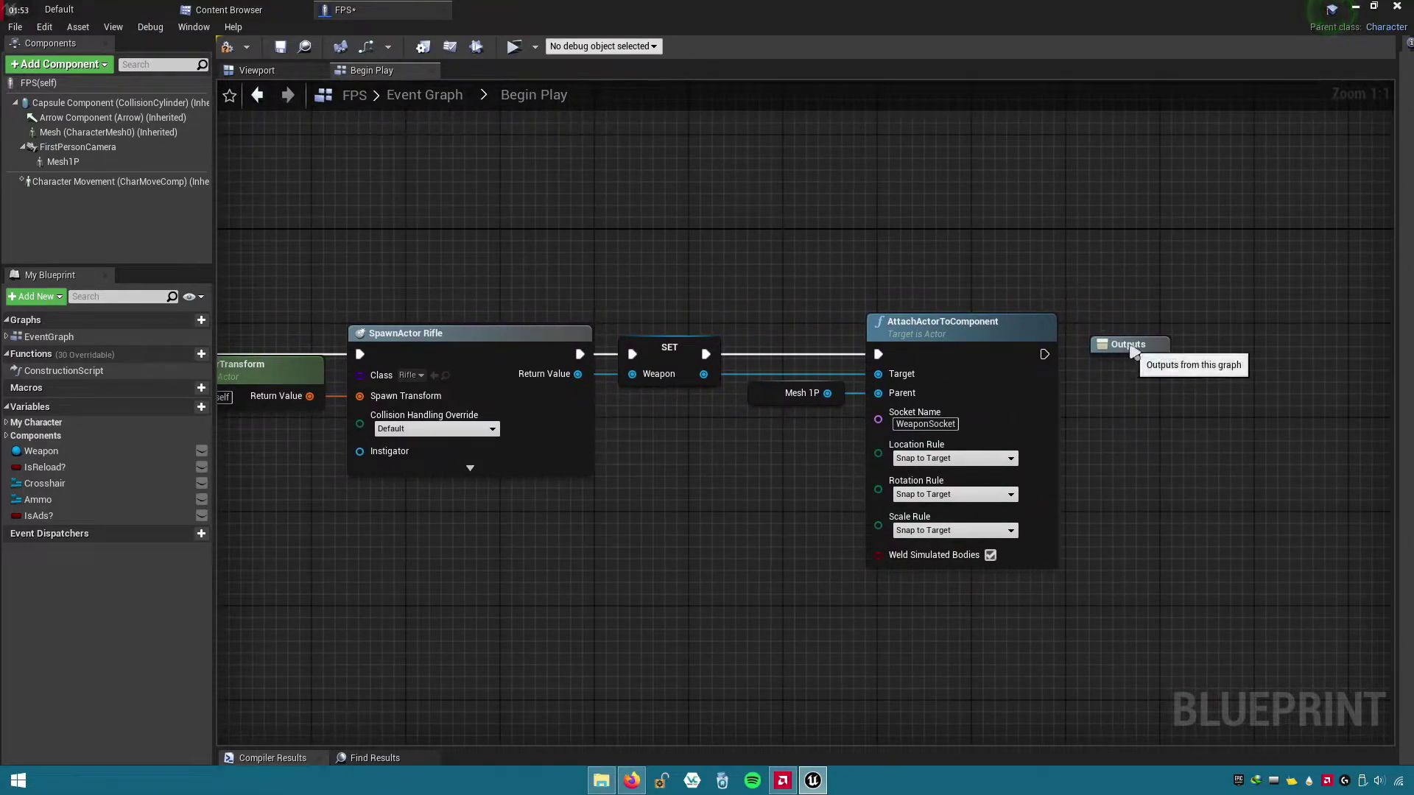
pyautogui.moveTo(1042, 355); pyautogui.dragTo(1126, 344)
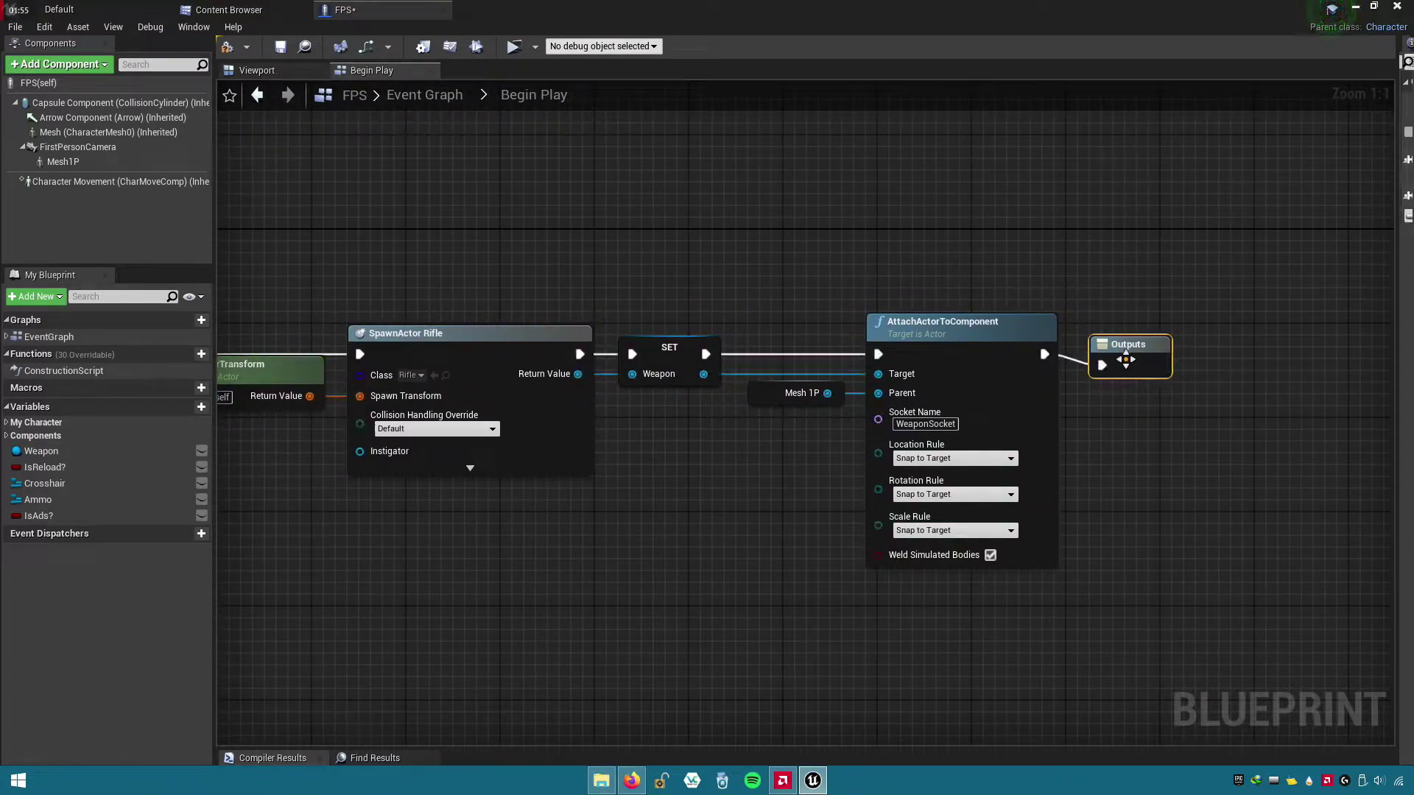
pyautogui.scroll(-2, 1109, 450)
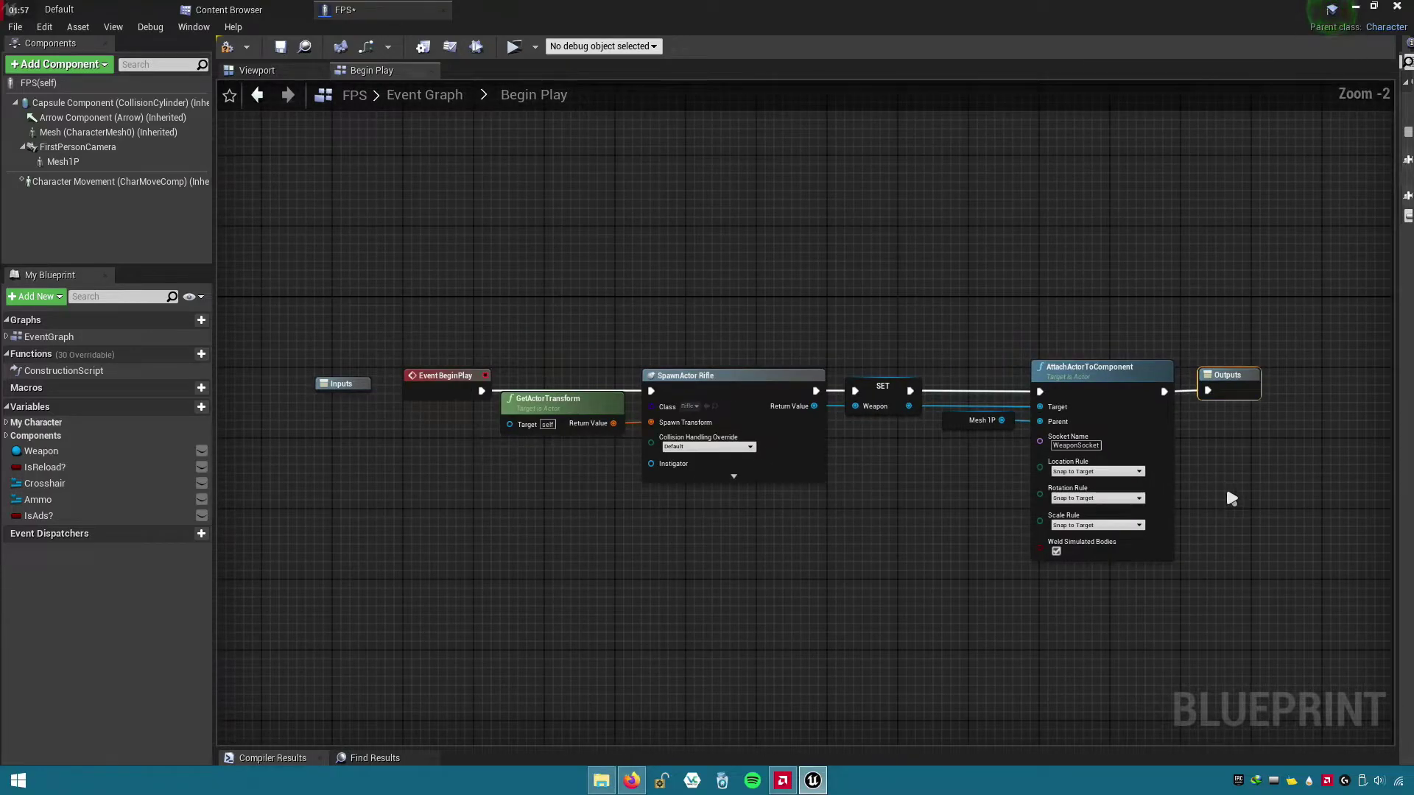
pyautogui.click(231, 49)
pyautogui.click(280, 46)
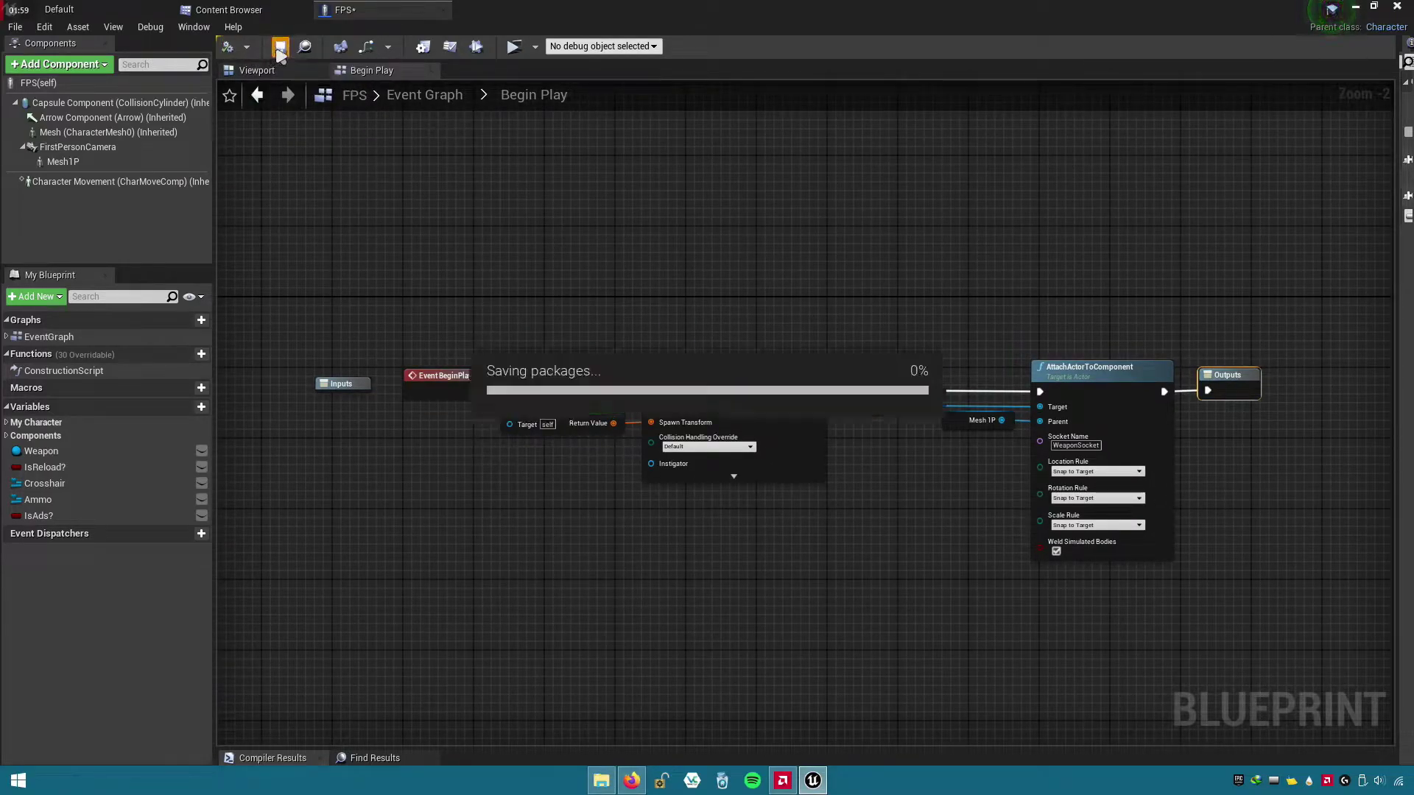
pyautogui.click(425, 95)
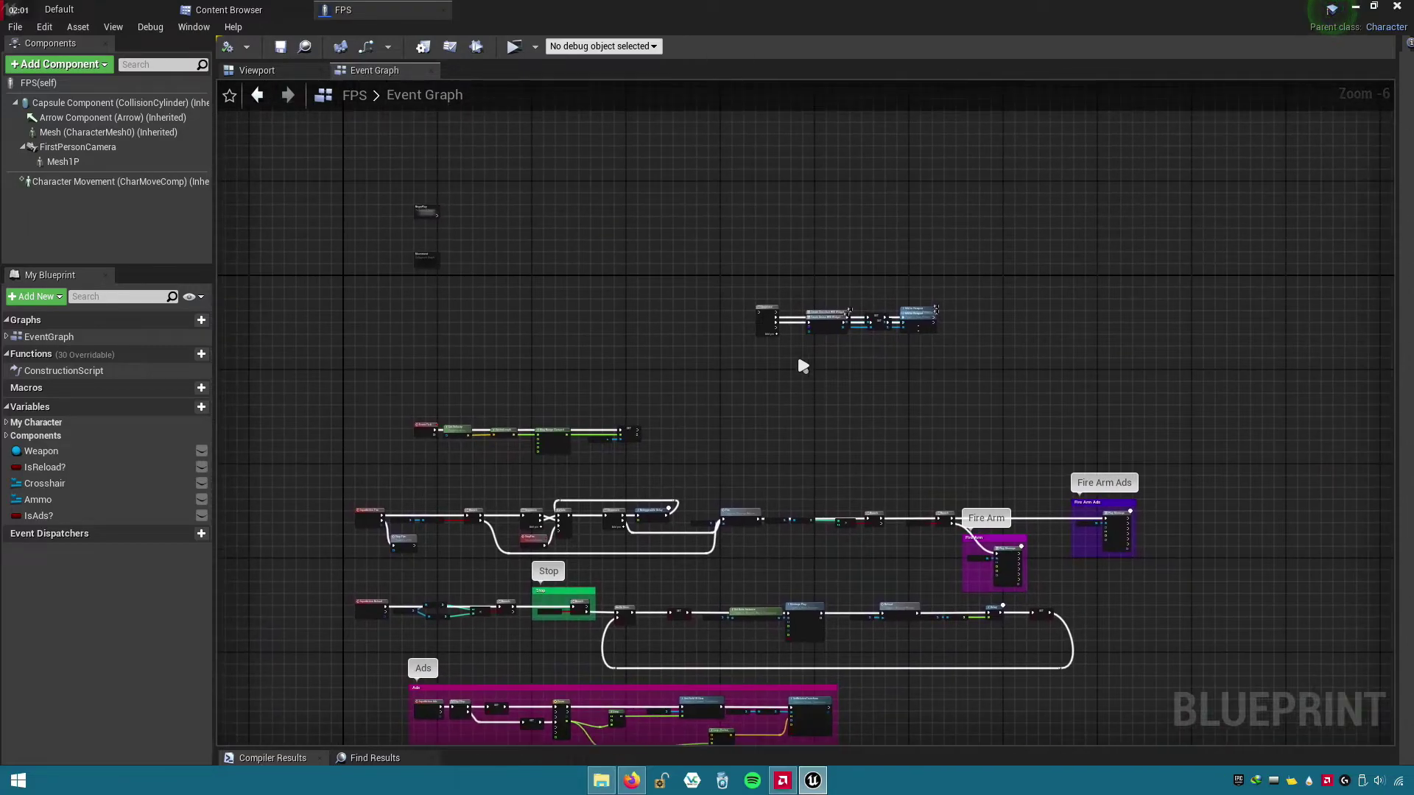
# - Move the HUD widget chain beside BeginPlay and wire BeginPlay into the Sequence input
pyautogui.scroll(4, 797, 352)
pyautogui.moveTo(681, 271)
pyautogui.mouseDown(button='right')
pyautogui.moveTo(347, 291)
pyautogui.moveTo(797, 509)
pyautogui.mouseUp(button='right')
pyautogui.moveTo(982, 471); pyautogui.dragTo(869, 313)
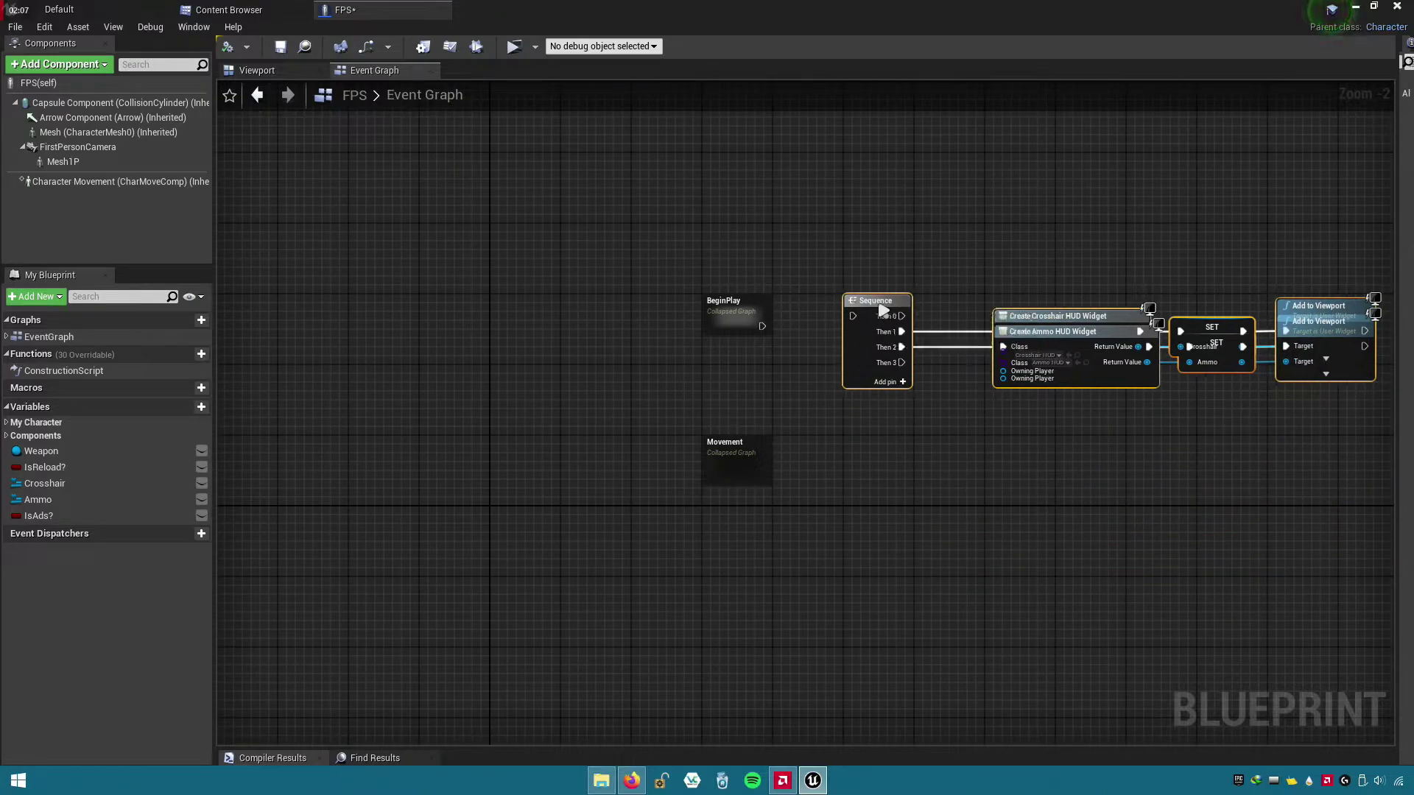
pyautogui.scroll(2, 810, 337)
pyautogui.click(779, 352)
pyautogui.moveTo(779, 351); pyautogui.dragTo(632, 343, button='right')
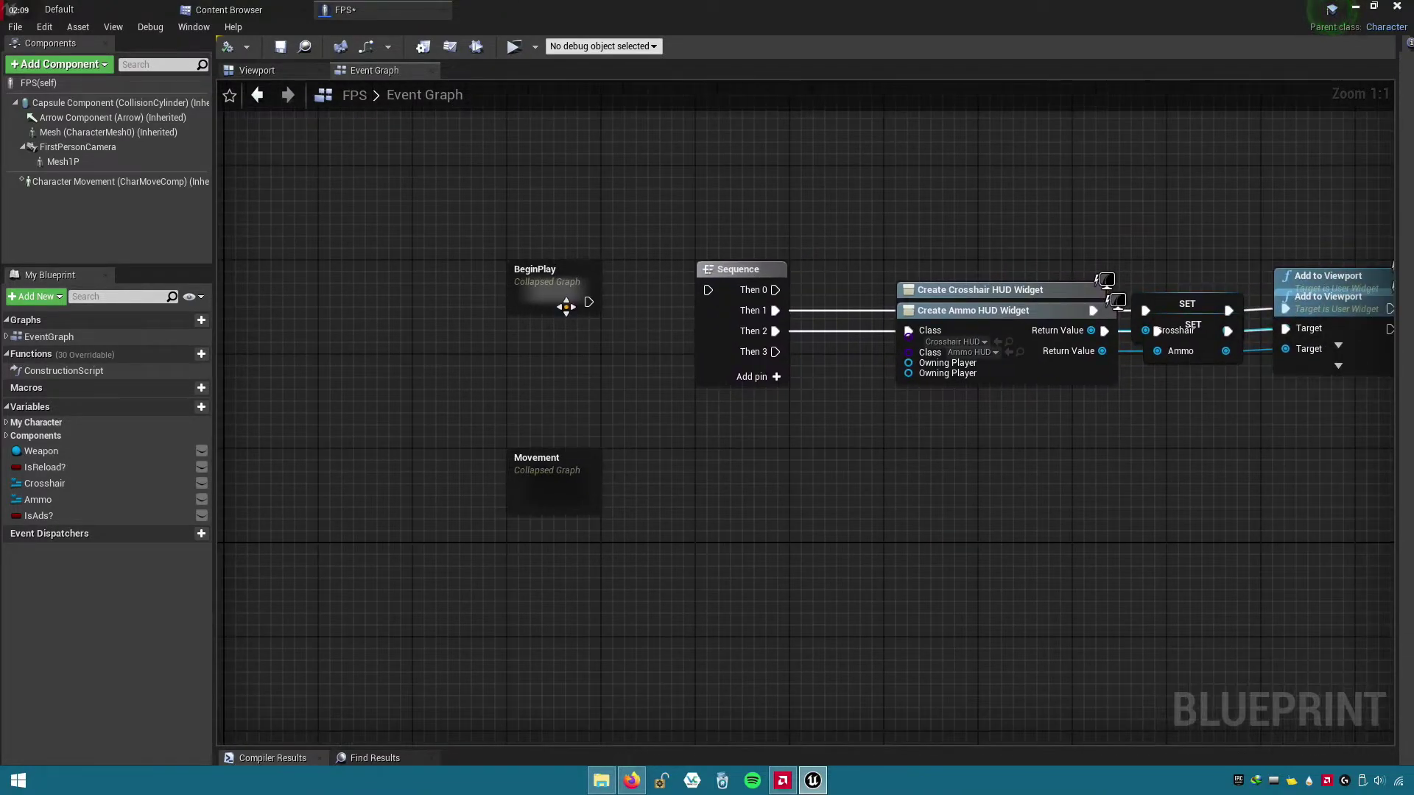
pyautogui.moveTo(588, 301); pyautogui.dragTo(707, 290)
# - Line up the BeginPlay node with Sequence and the HUD widget chain
pyautogui.click(729, 274)
pyautogui.scroll(-2, 833, 432)
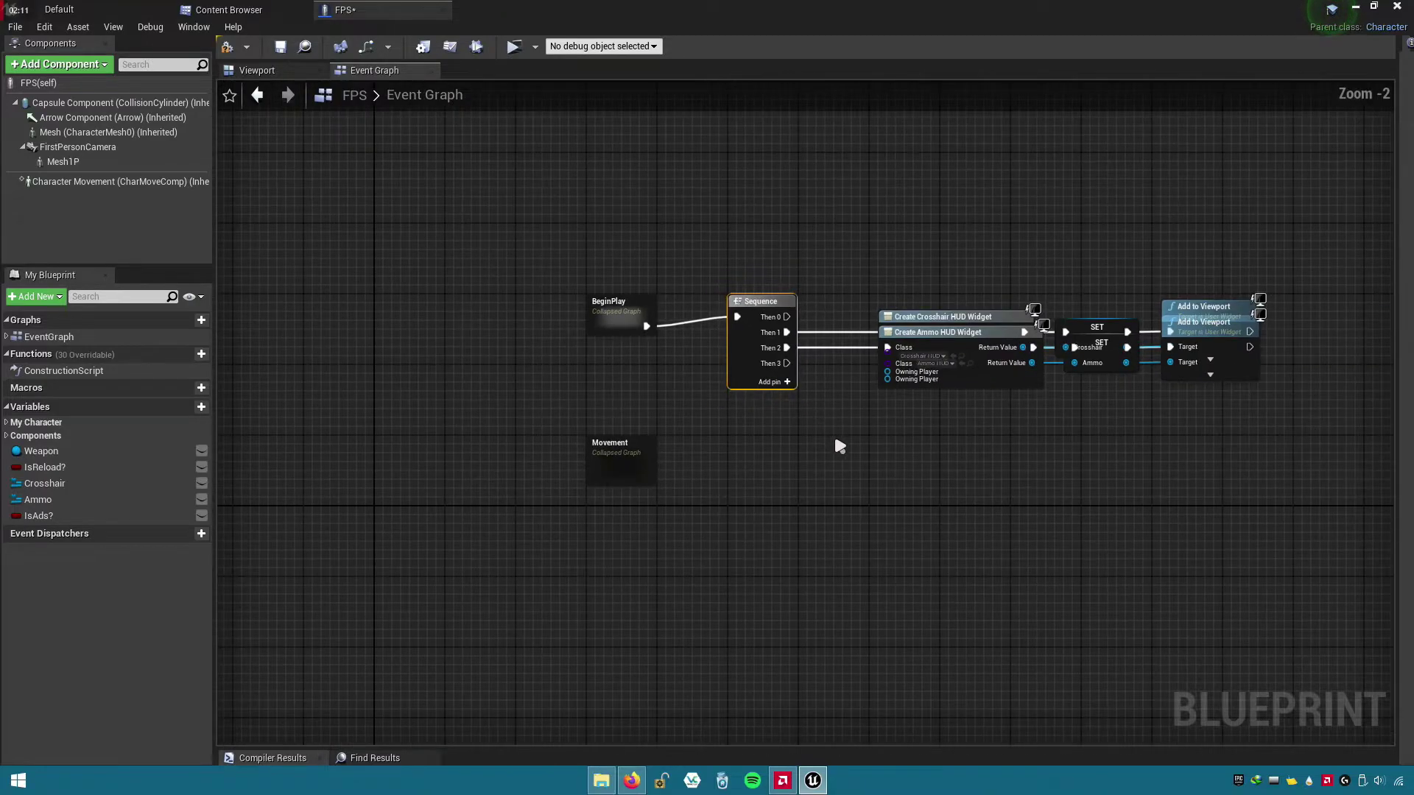
pyautogui.moveTo(833, 431); pyautogui.dragTo(723, 393, button='right')
pyautogui.moveTo(644, 214); pyautogui.dragTo(1126, 341)
pyautogui.moveTo(686, 262); pyautogui.dragTo(671, 275)
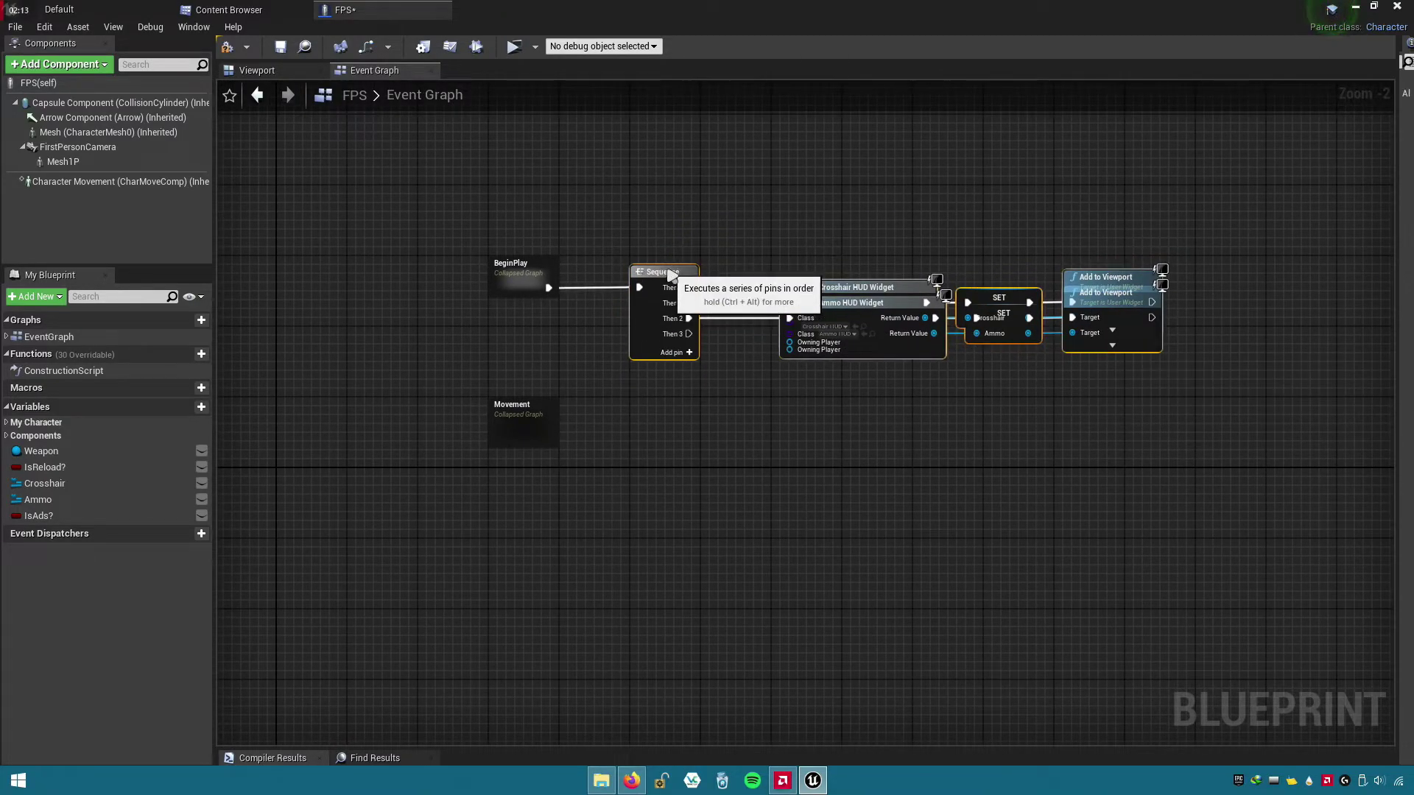
pyautogui.scroll(2, 577, 303)
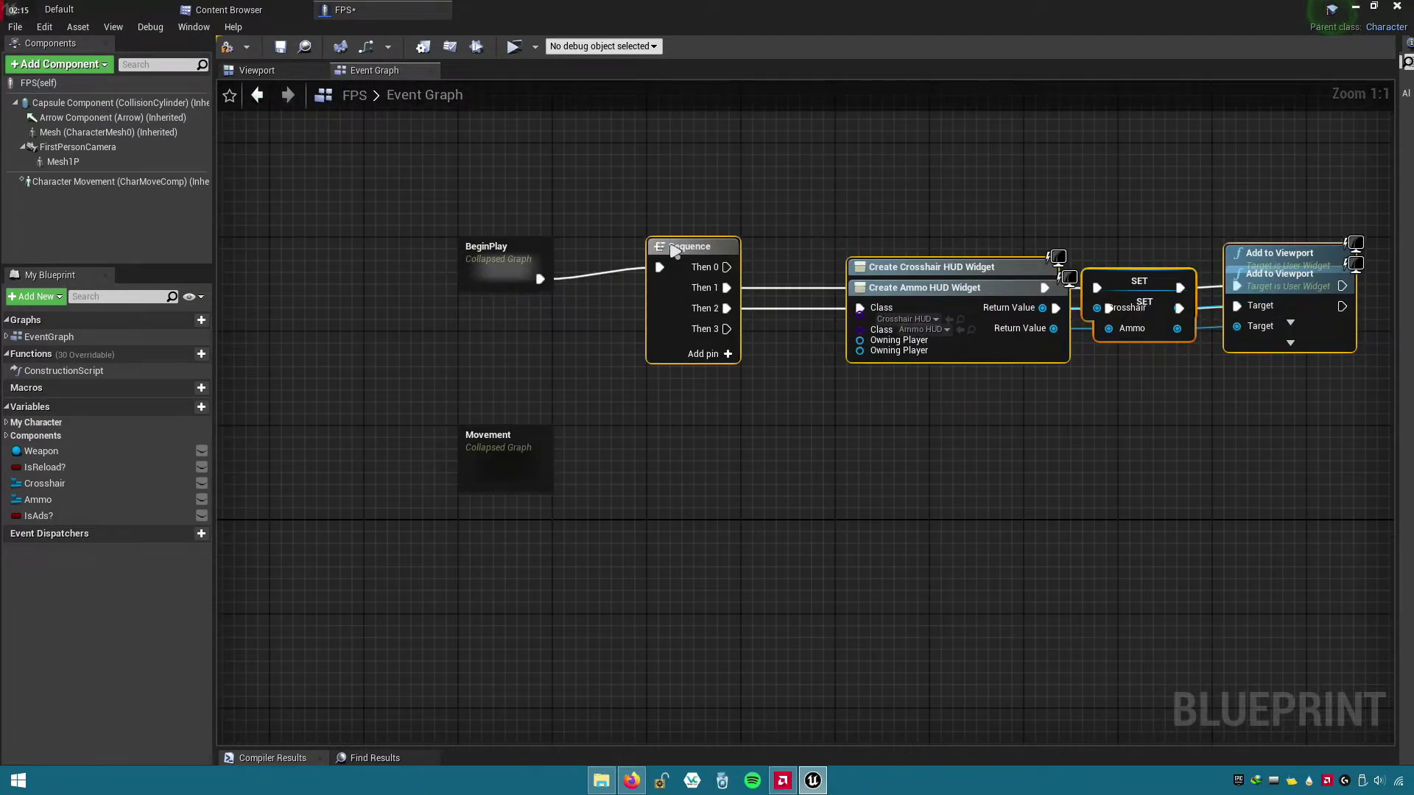
pyautogui.moveTo(481, 269); pyautogui.dragTo(480, 258)
pyautogui.click(534, 326)
pyautogui.moveTo(533, 326); pyautogui.dragTo(557, 300, button='right')
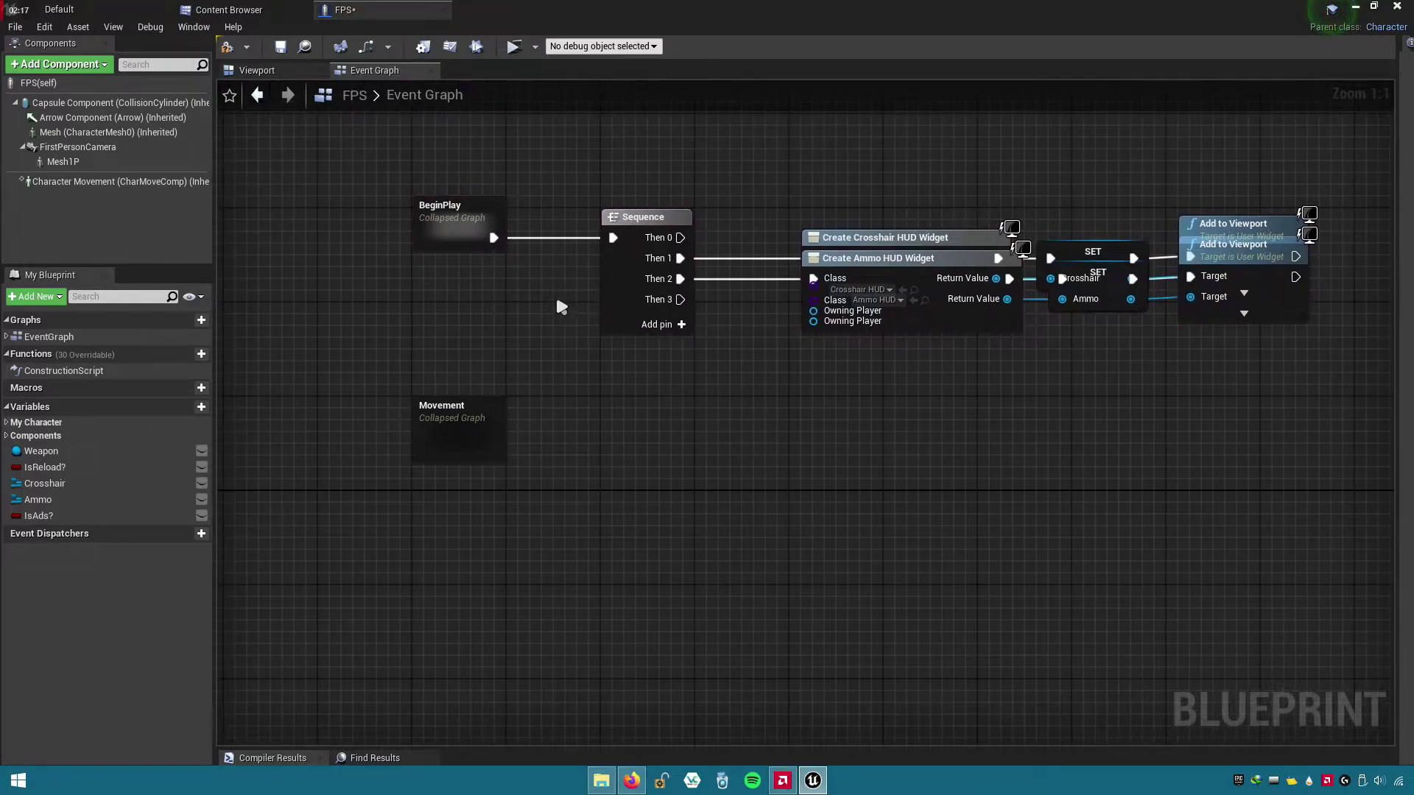
pyautogui.moveTo(457, 220); pyautogui.dragTo(456, 232)
pyautogui.moveTo(643, 216); pyautogui.dragTo(642, 229)
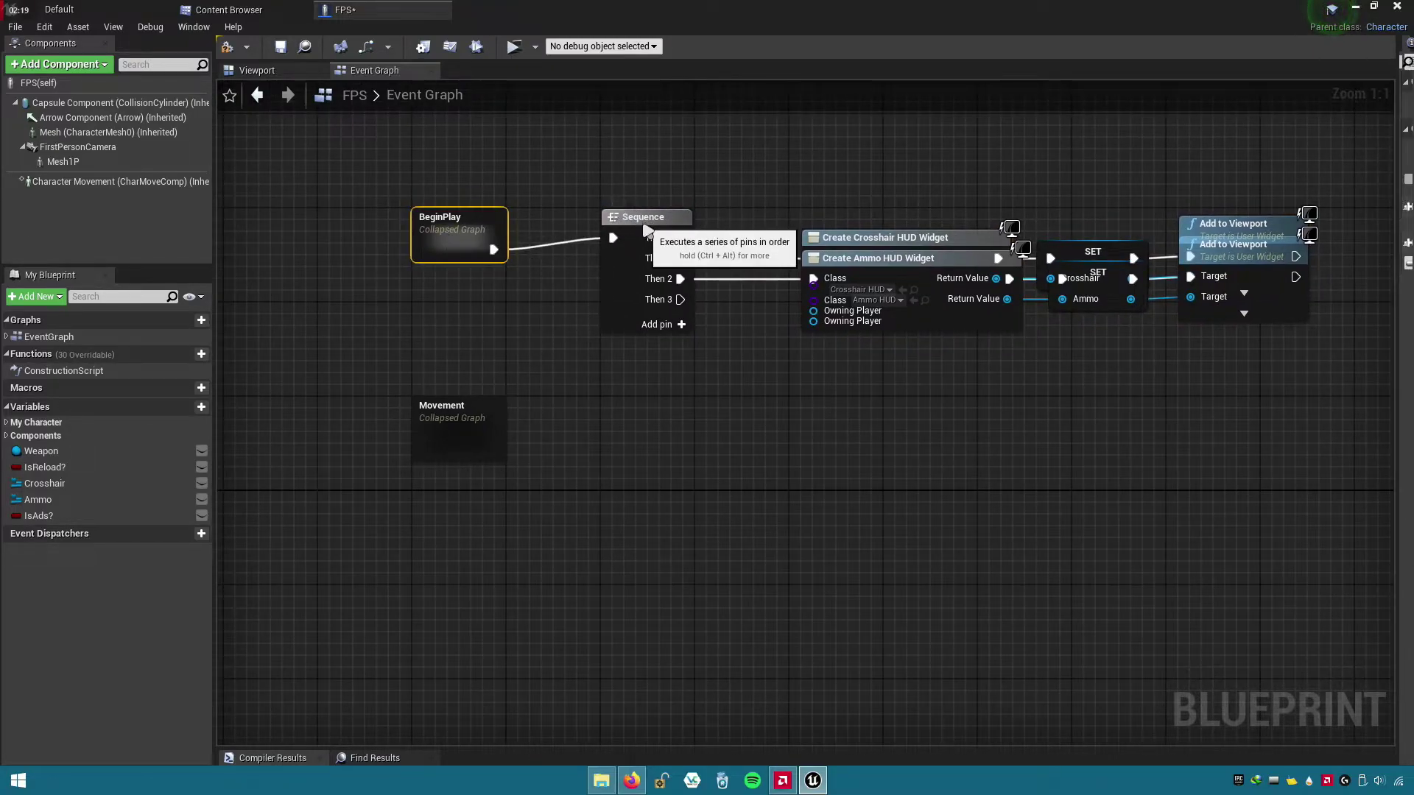
# - Move Create Ammo HUD Widget, SET Ammo and the second Add to Viewport into their own row
pyautogui.click(790, 327)
pyautogui.moveTo(829, 295); pyautogui.dragTo(738, 282, button='right')
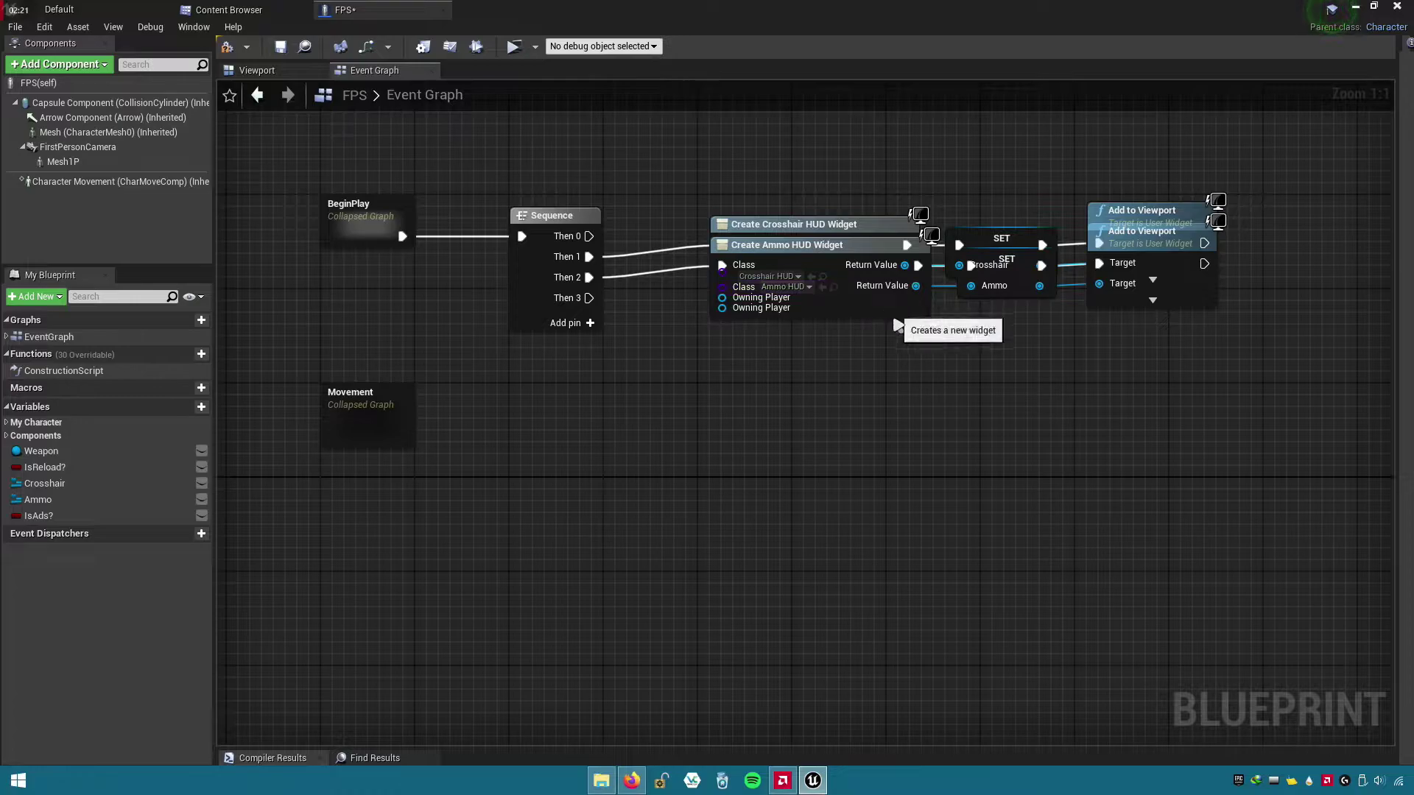
pyautogui.moveTo(897, 325); pyautogui.dragTo(897, 369)
pyautogui.moveTo(1038, 293)
pyautogui.mouseDown()
pyautogui.moveTo(1026, 345)
pyautogui.moveTo(1038, 345)
pyautogui.mouseUp()
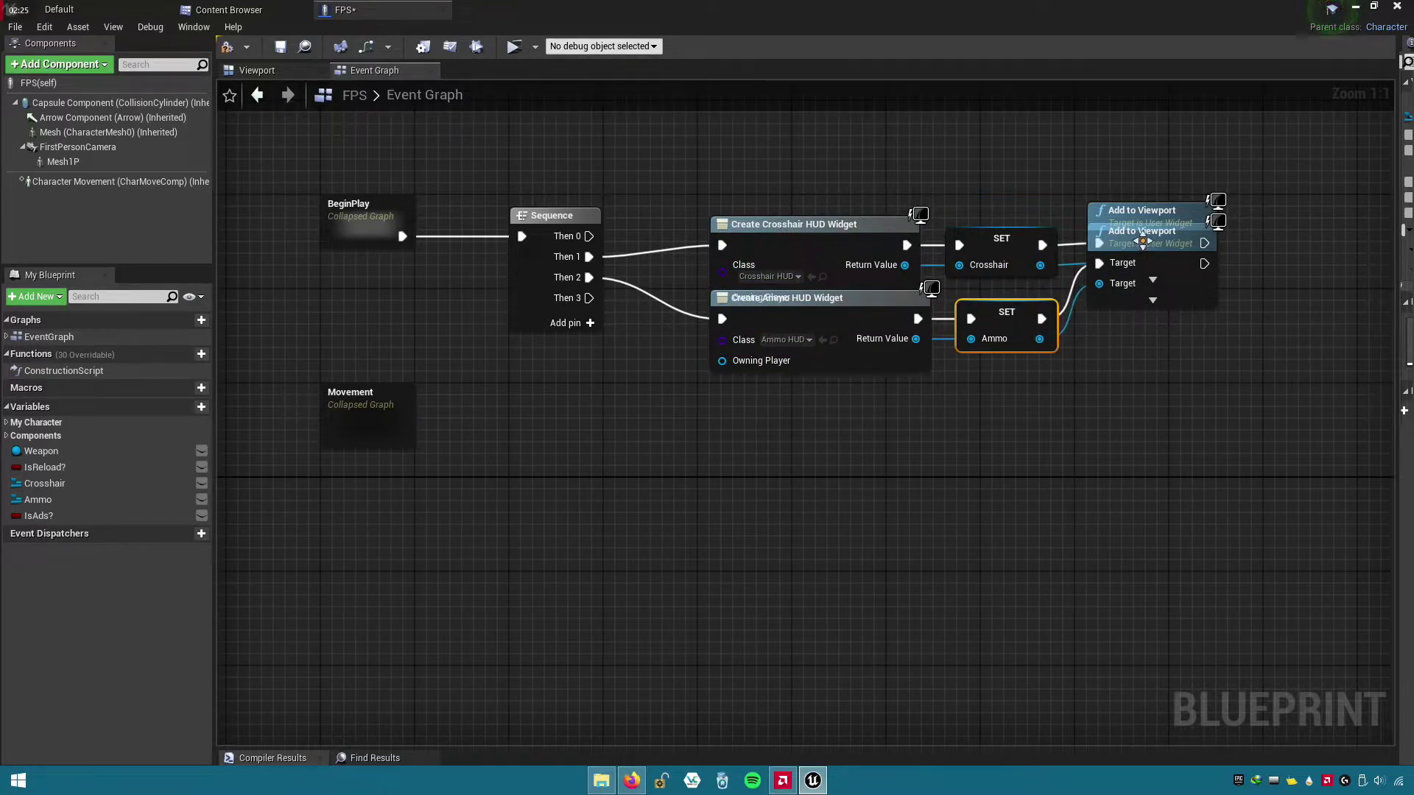
pyautogui.moveTo(1148, 243)
pyautogui.mouseDown()
pyautogui.moveTo(1154, 326)
pyautogui.moveTo(1154, 303)
pyautogui.mouseUp()
pyautogui.moveTo(1171, 435); pyautogui.dragTo(852, 337)
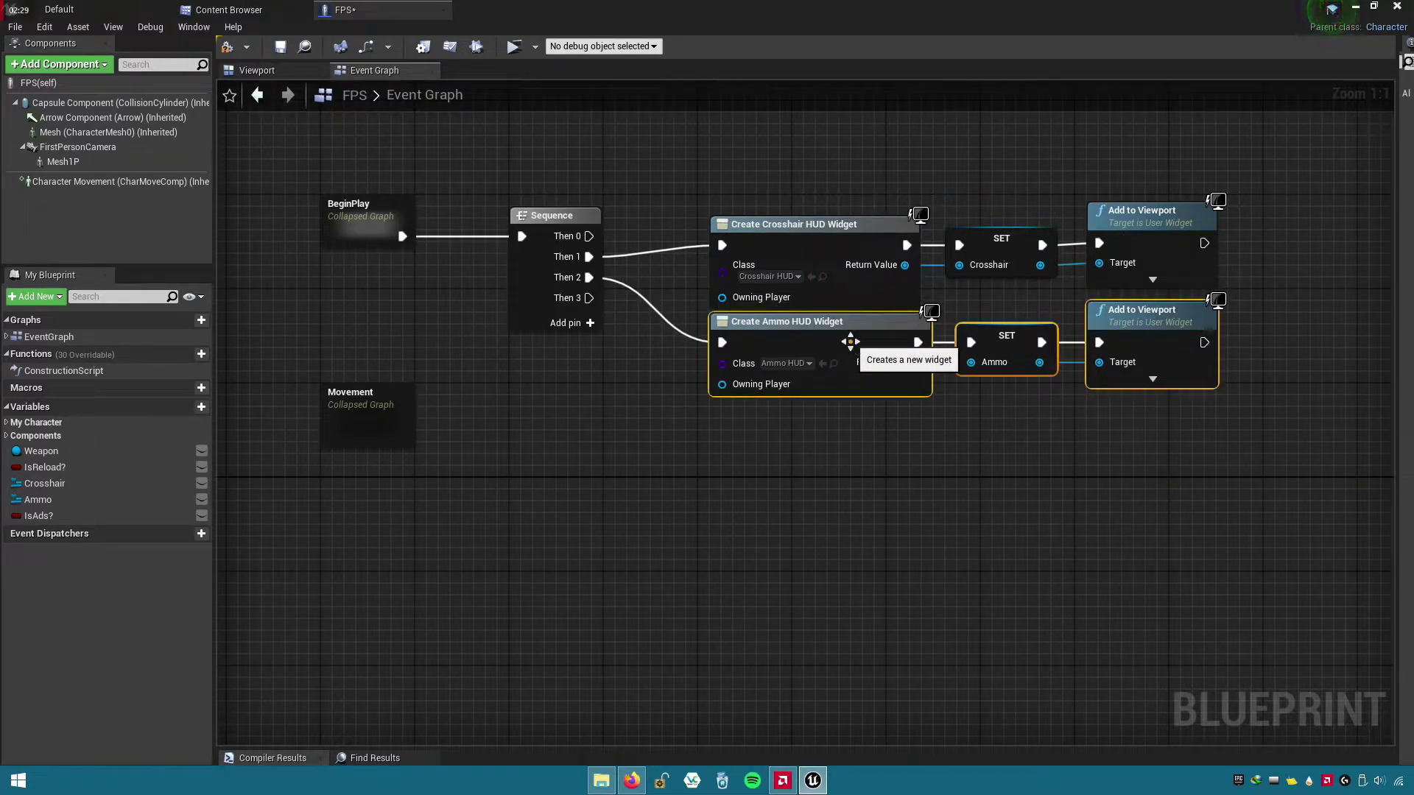
pyautogui.click(878, 405)
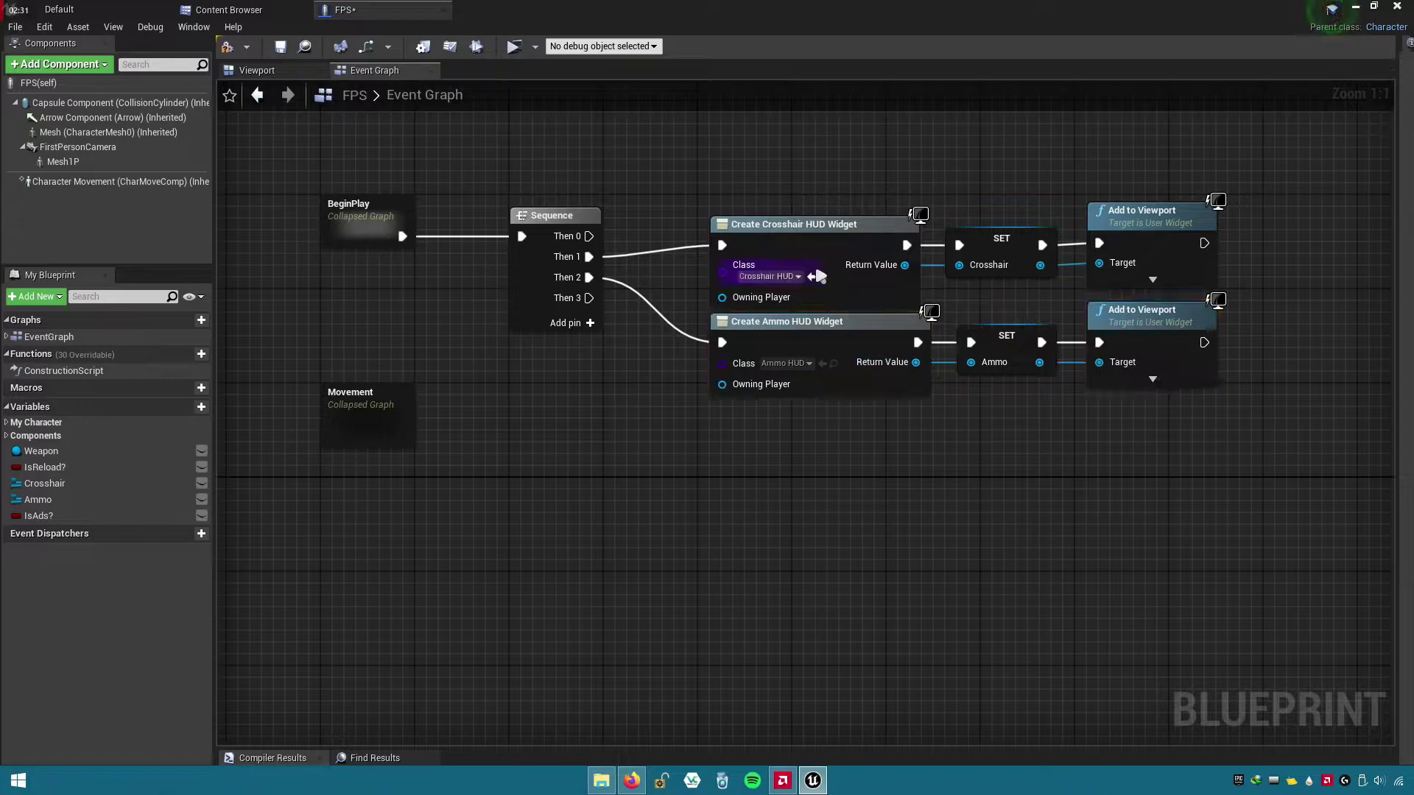
pyautogui.moveTo(781, 161); pyautogui.dragTo(1185, 410)
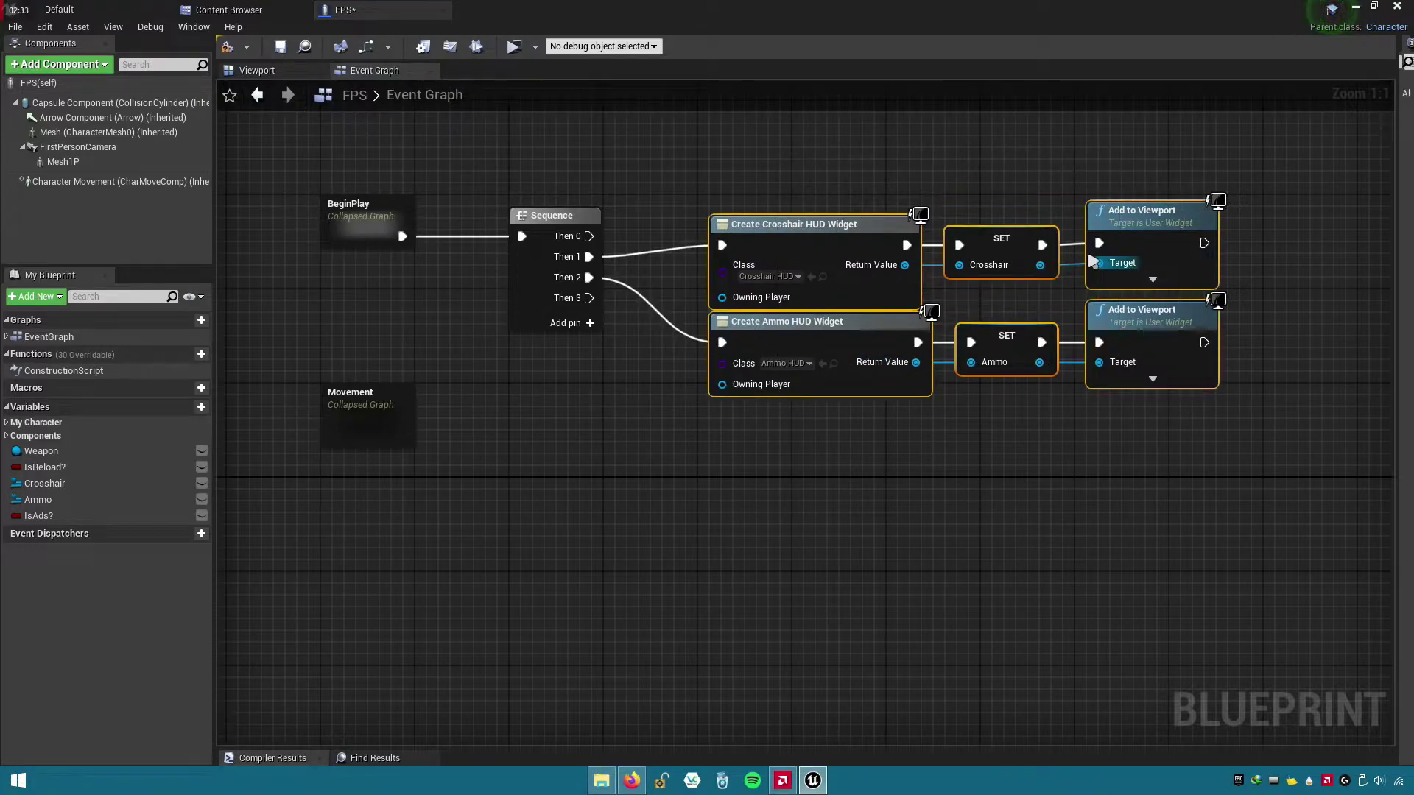
pyautogui.click(766, 187)
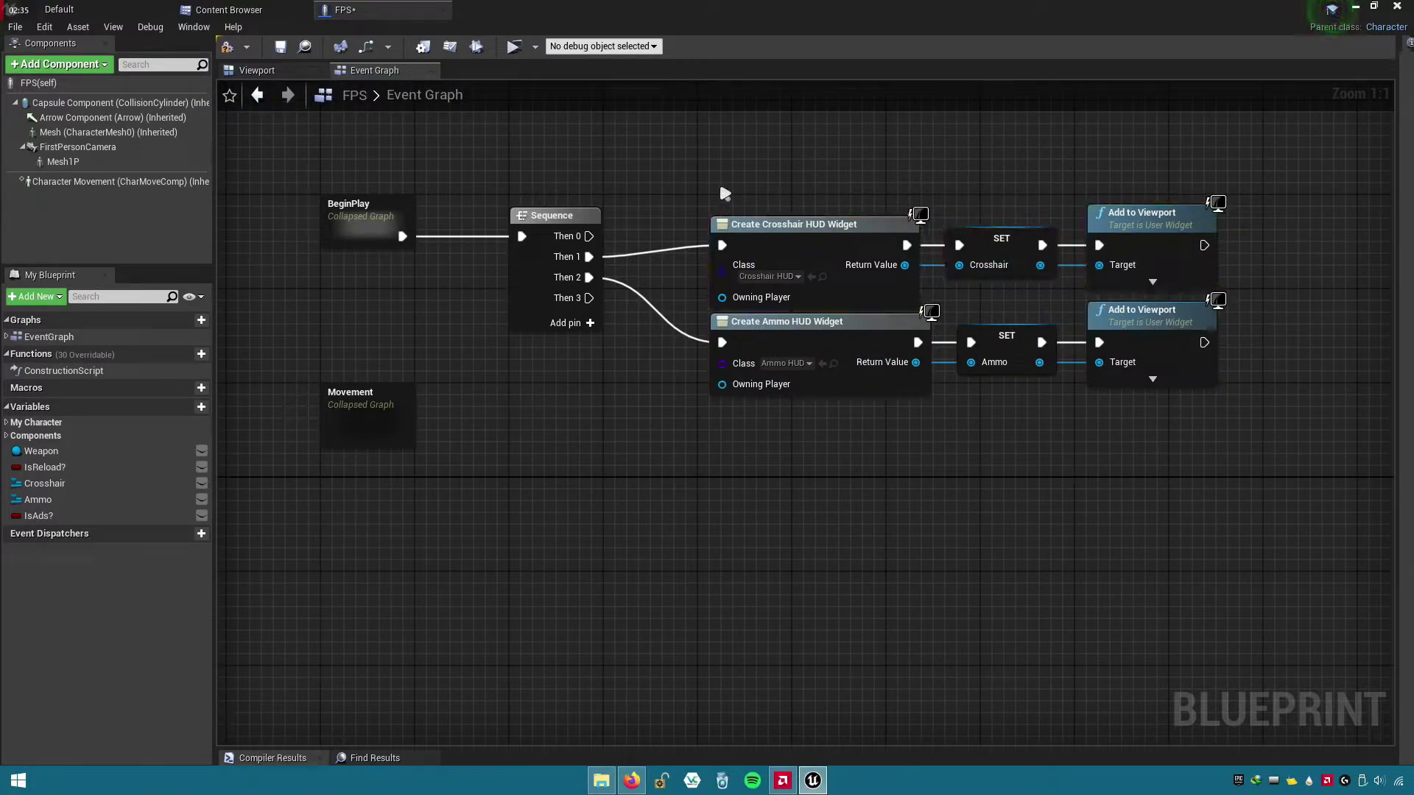
pyautogui.moveTo(718, 184); pyautogui.dragTo(1231, 433)
# - Collapse the Crosshair and Ammo widget chains into a graph node named HUD
pyautogui.rightClick(865, 232)
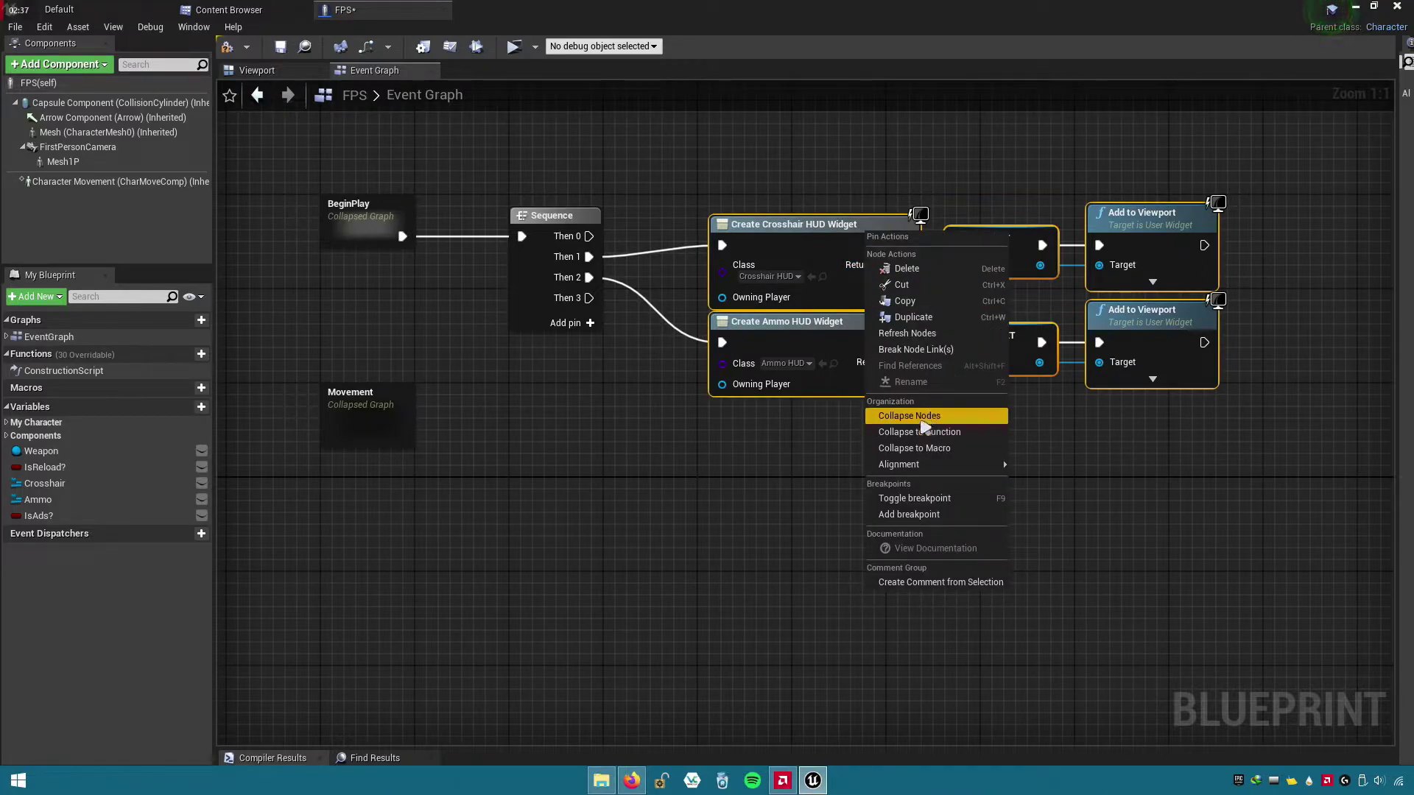
pyautogui.click(922, 418)
pyautogui.write('HU')
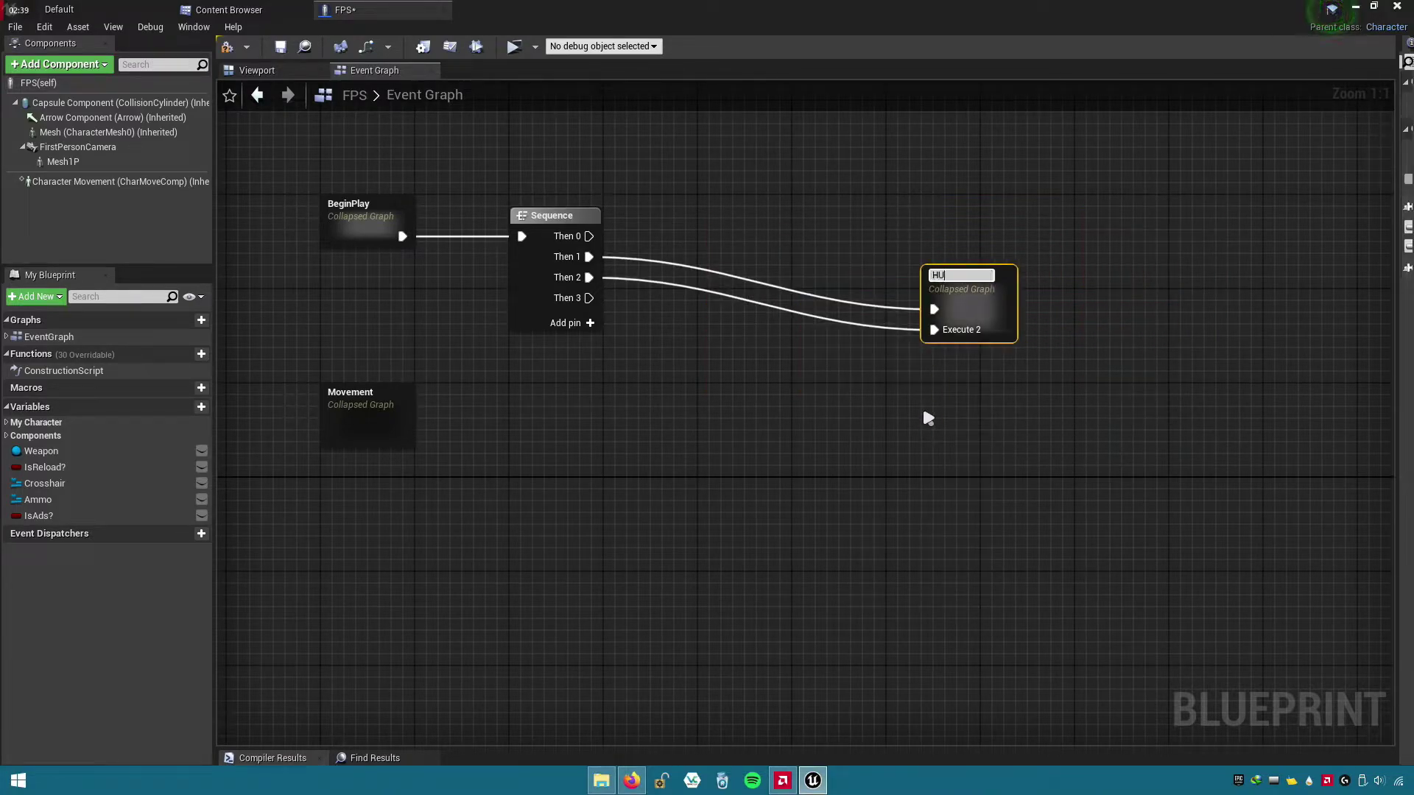
pyautogui.write('D')
pyautogui.press('Return')
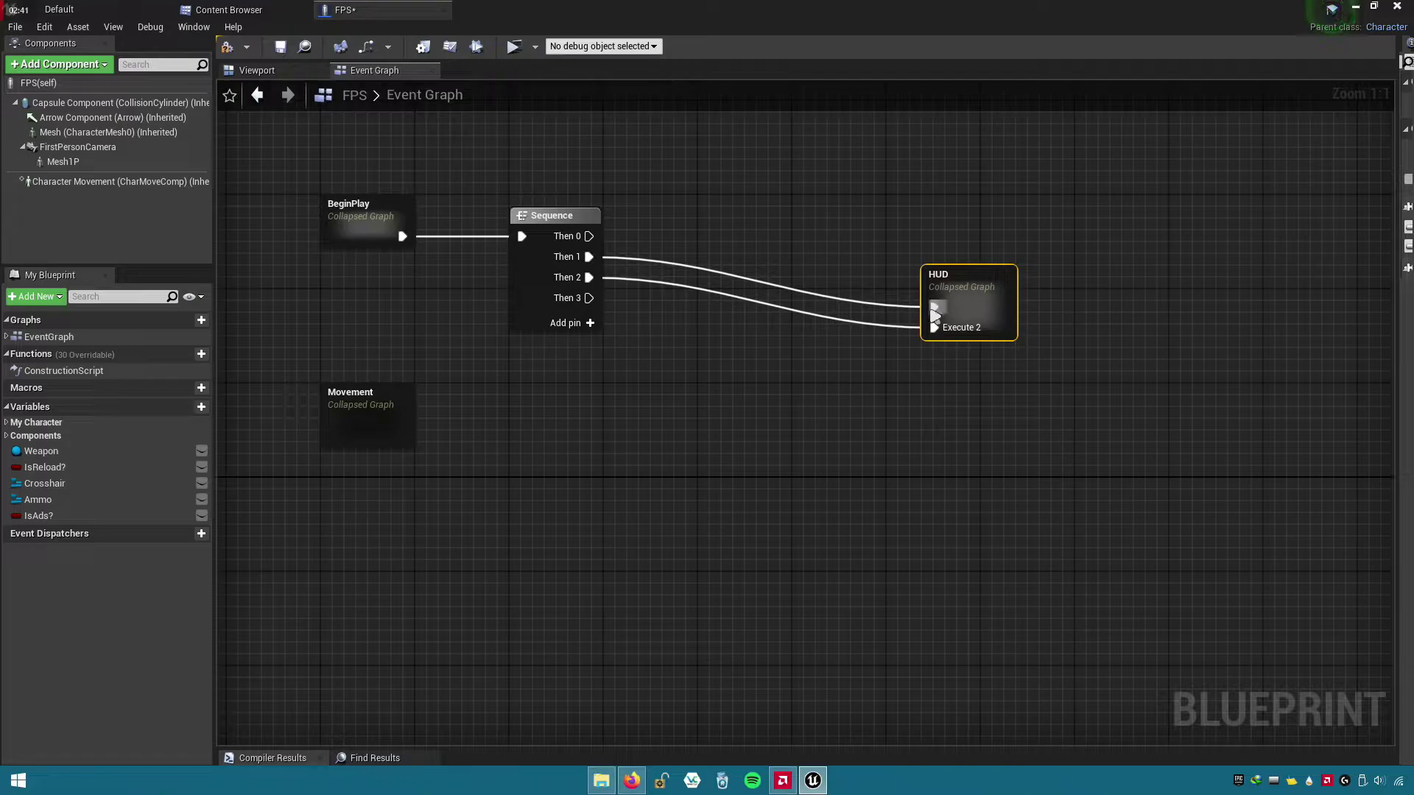
# - Break the Then 1 link into HUD, leaving Then 2 feeding Execute 2
pyautogui.rightClick(934, 307)
pyautogui.click(976, 356)
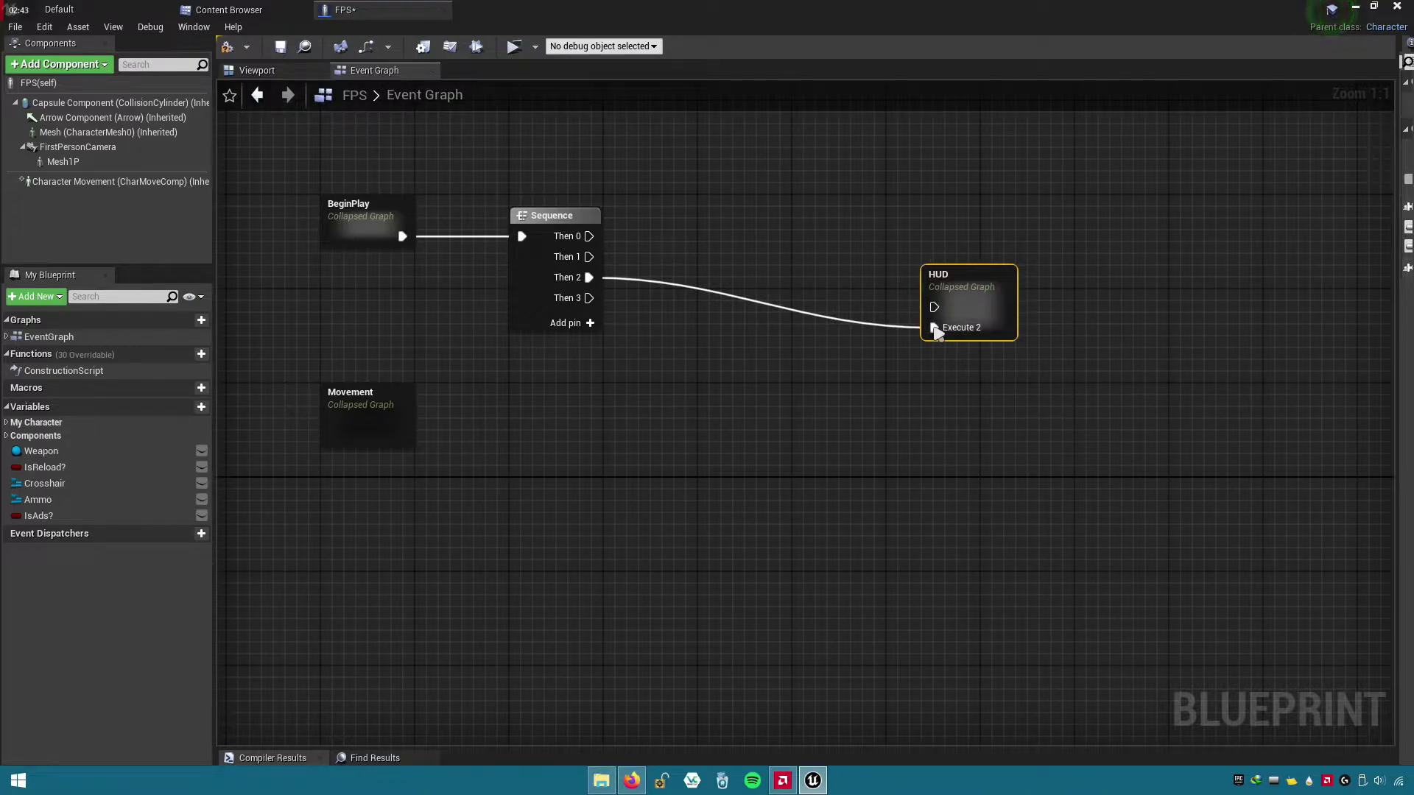
pyautogui.rightClick(935, 328)
# - Unhook Then 2 from HUD, then delete the extra execute2 pin from the HUD graph's Inputs node
pyautogui.click(979, 365)
pyautogui.doubleClick(964, 302)
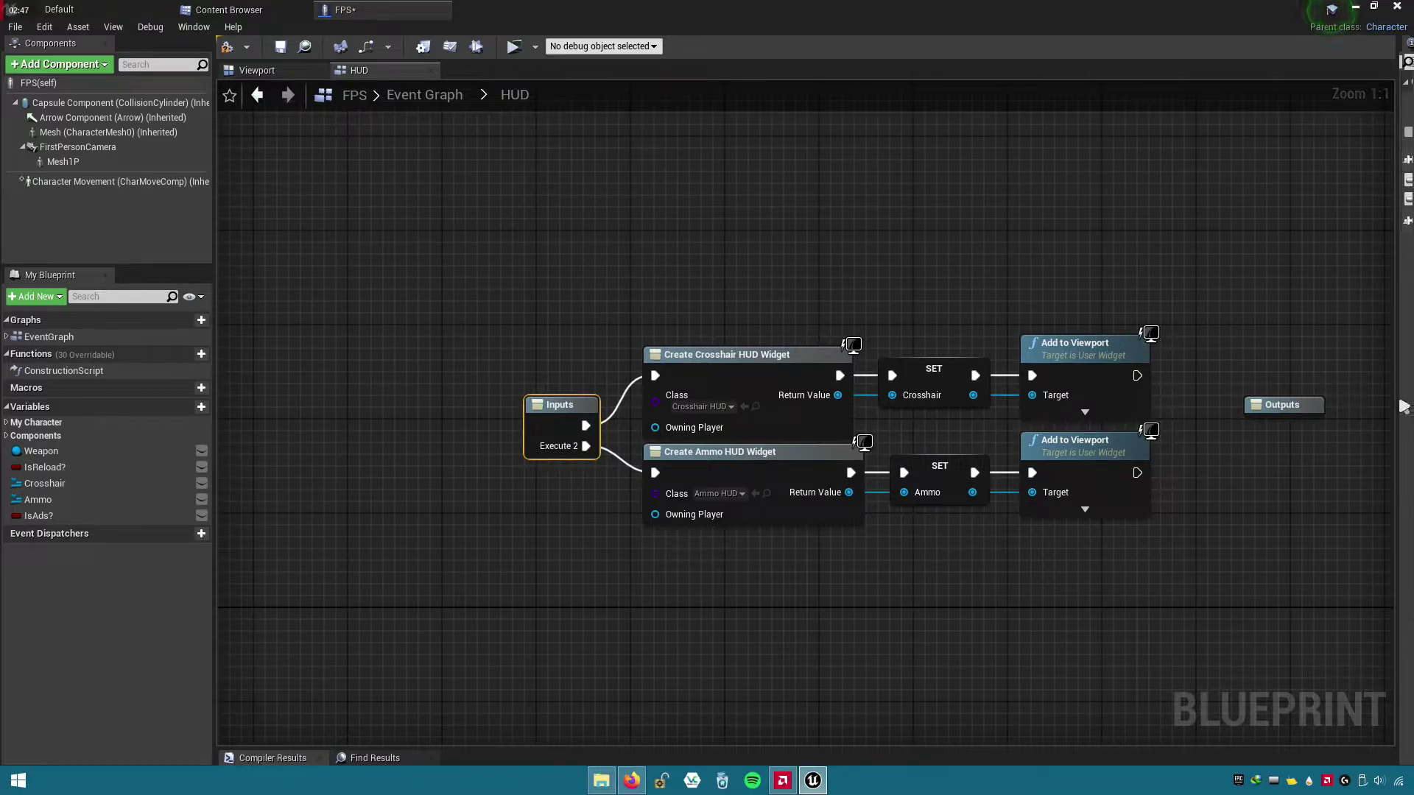
pyautogui.click(1404, 406)
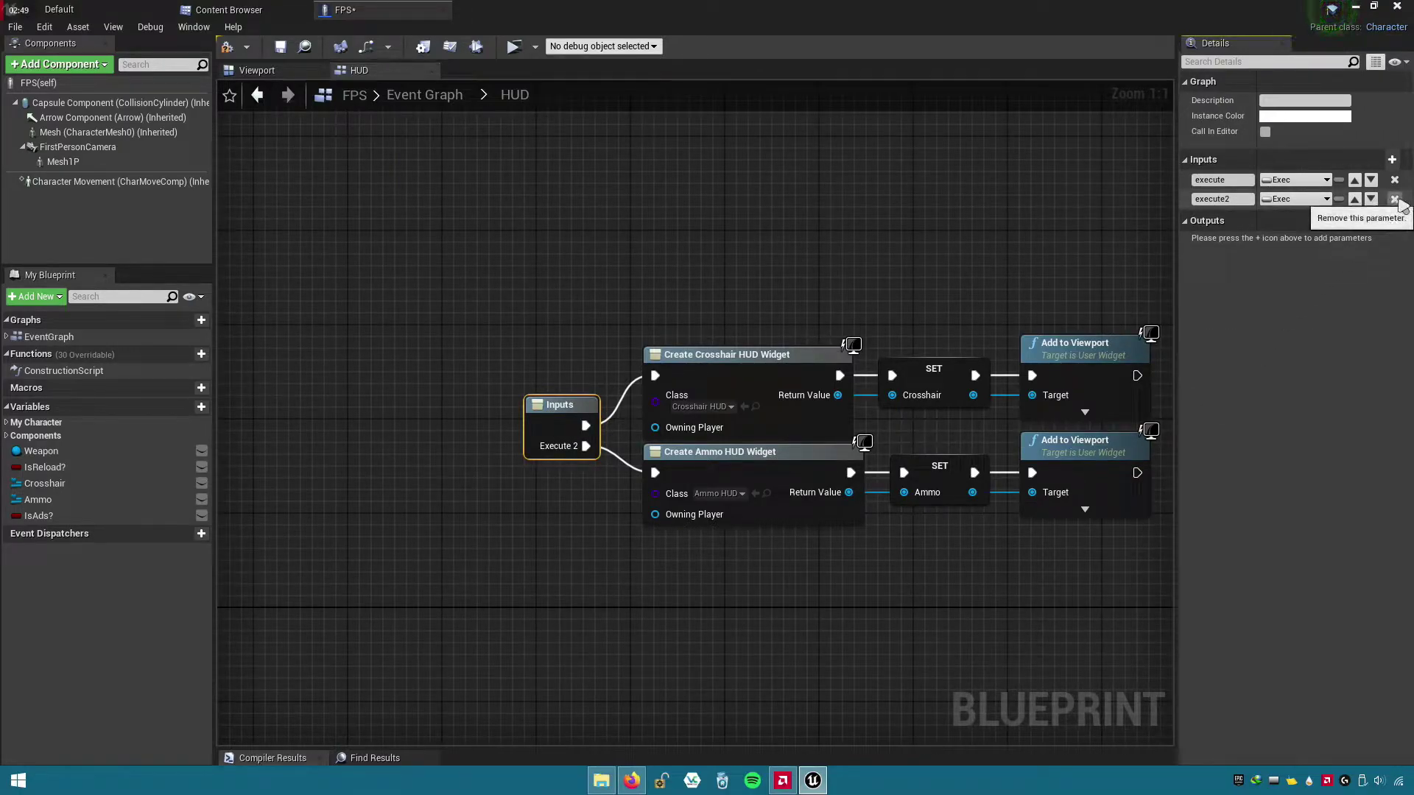
pyautogui.click(1394, 198)
pyautogui.moveTo(550, 426); pyautogui.dragTo(492, 378)
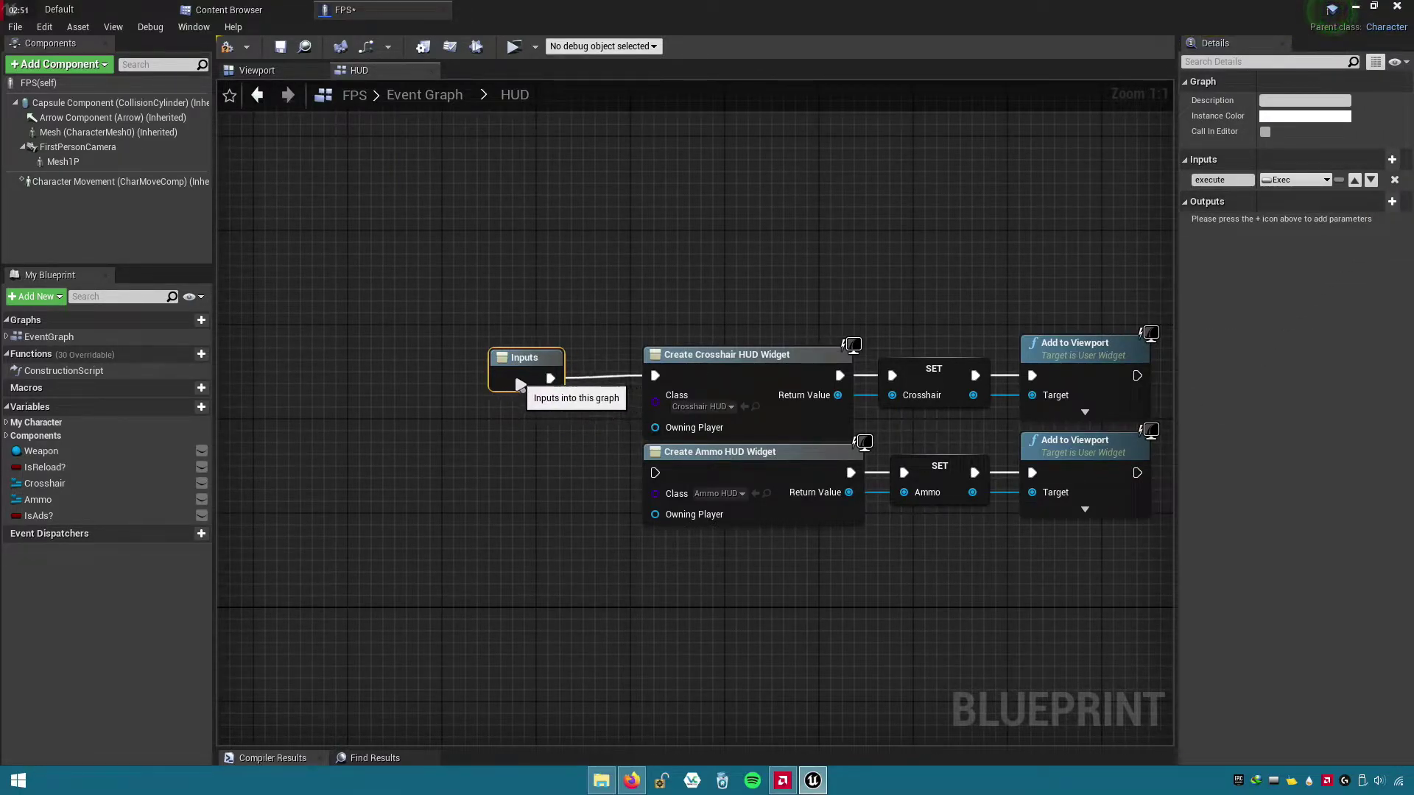
pyautogui.moveTo(602, 432); pyautogui.dragTo(496, 406, button='right')
pyautogui.click(386, 292)
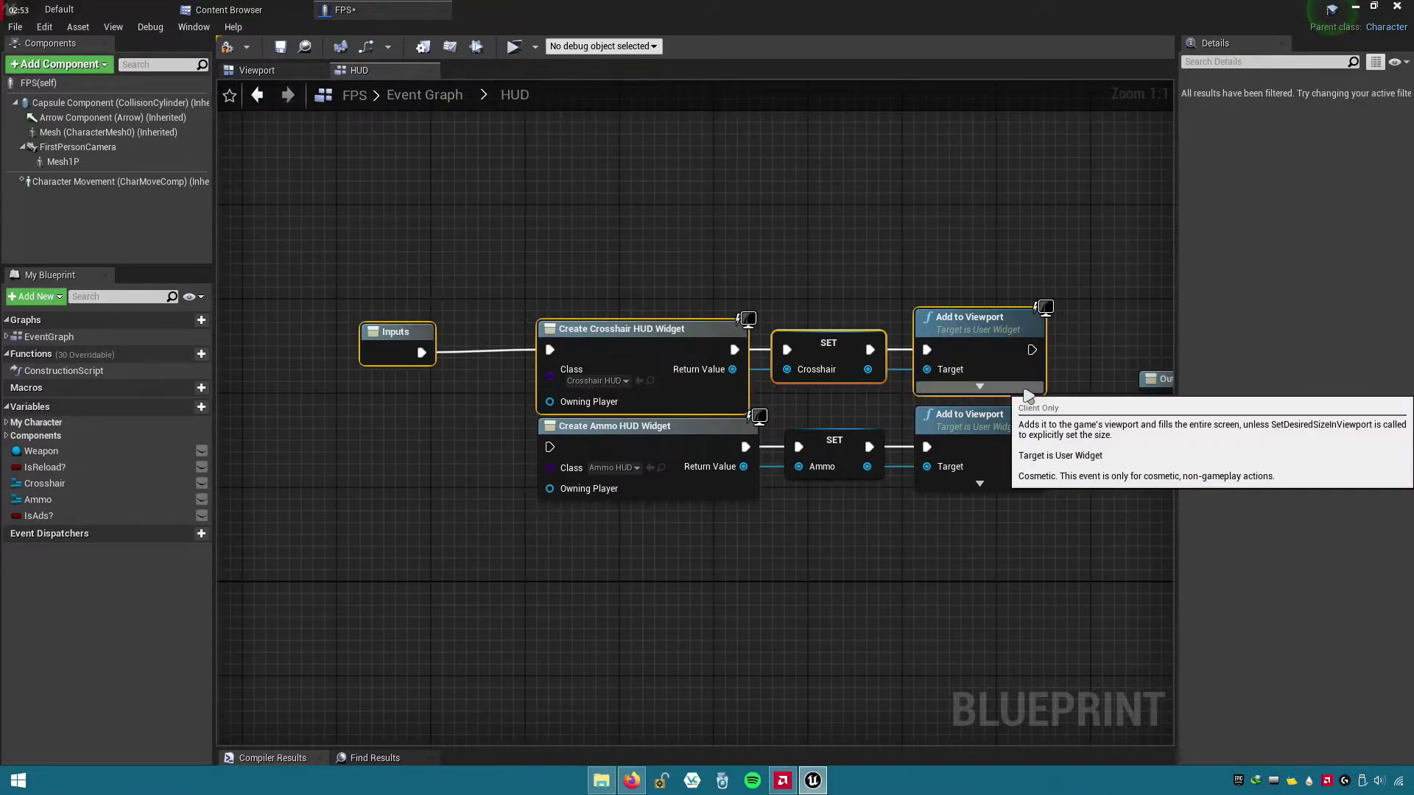
# - Make room after the Inputs node and add a Sequence node fed by Inputs
pyautogui.moveTo(553, 454); pyautogui.dragTo(472, 408)
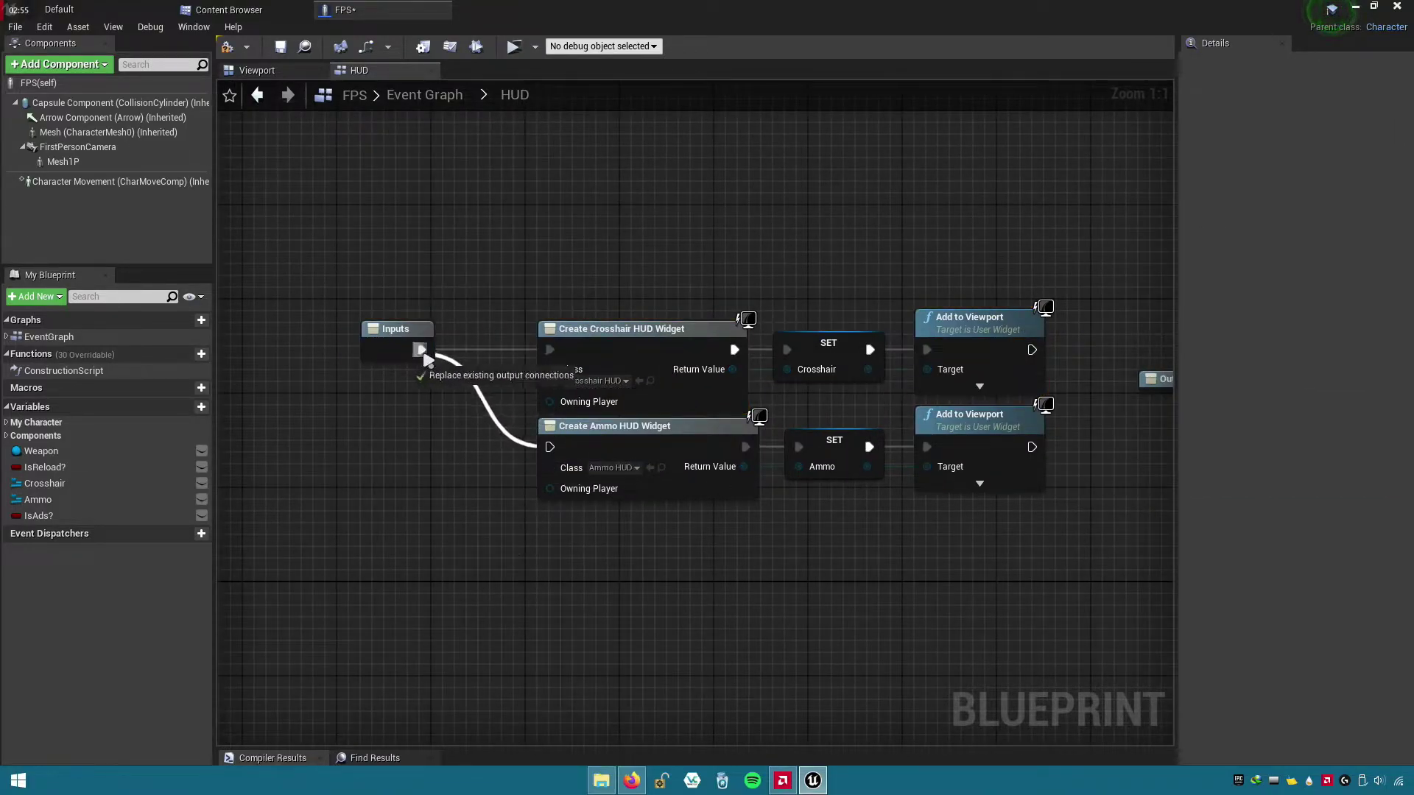
pyautogui.moveTo(425, 357); pyautogui.dragTo(422, 350)
pyautogui.moveTo(413, 349)
pyautogui.mouseDown(button='right')
pyautogui.moveTo(601, 430)
pyautogui.moveTo(714, 417)
pyautogui.mouseUp(button='right')
pyautogui.moveTo(666, 366); pyautogui.dragTo(548, 347)
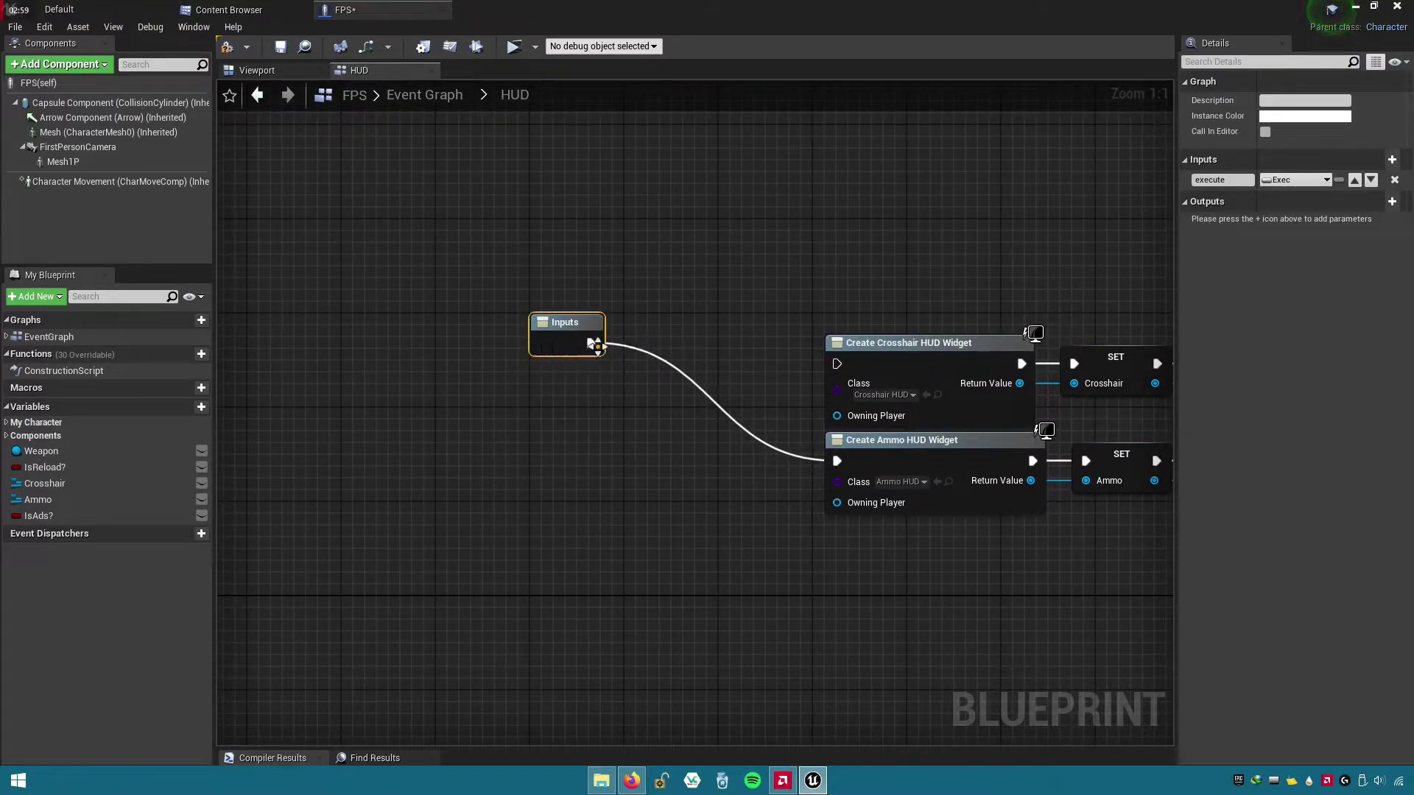
pyautogui.moveTo(681, 366); pyautogui.dragTo(682, 366)
pyautogui.write('seq')
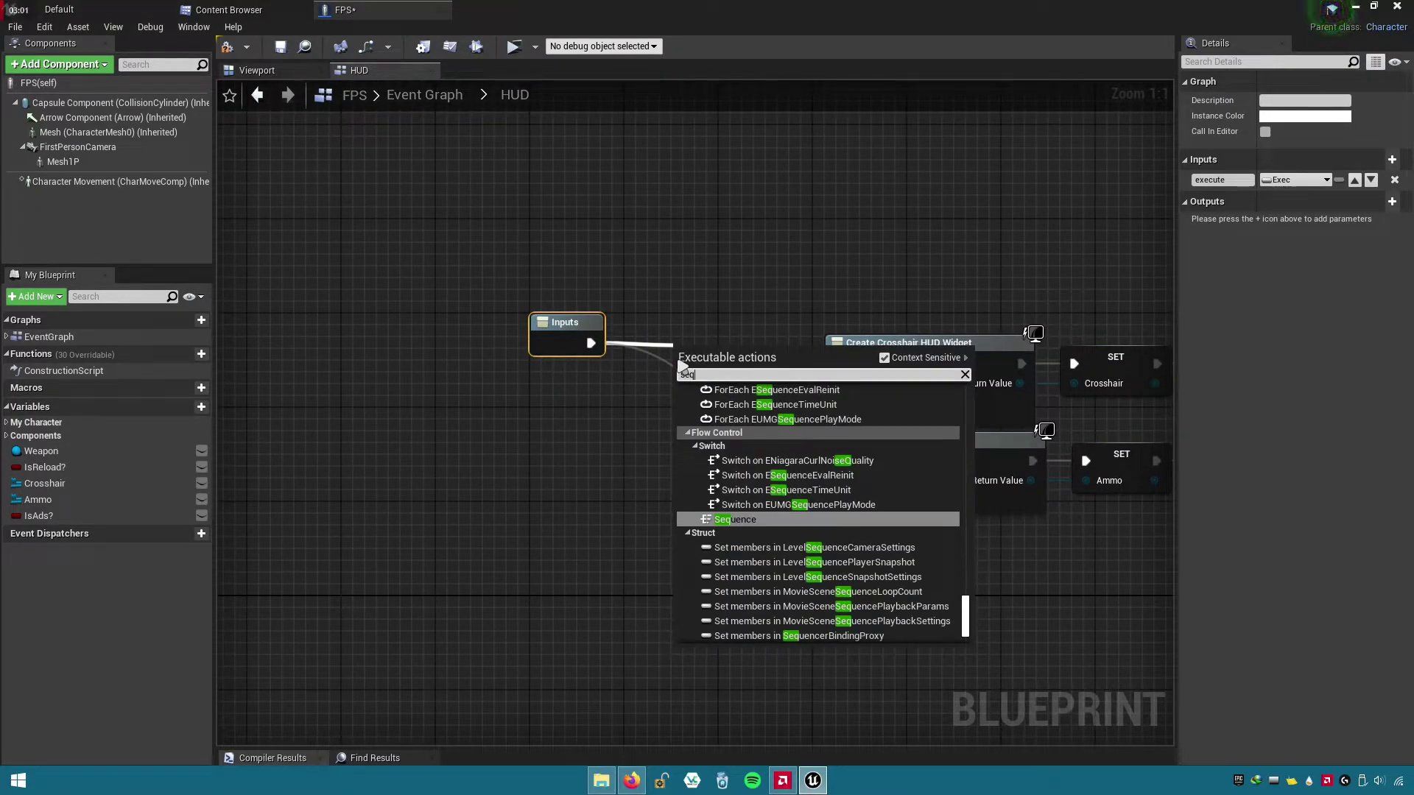
pyautogui.click(729, 519)
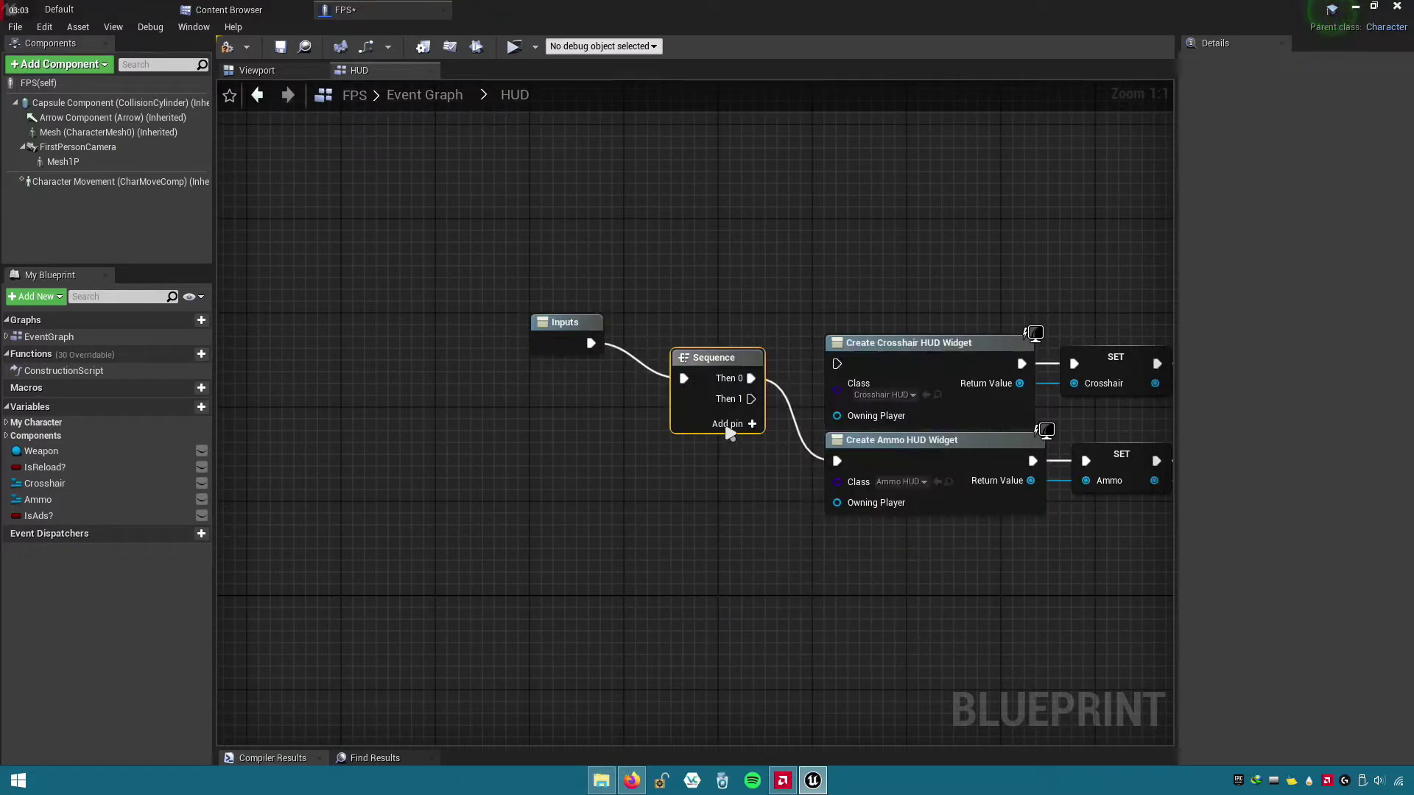
pyautogui.moveTo(713, 363)
pyautogui.mouseDown()
pyautogui.moveTo(678, 316)
pyautogui.moveTo(666, 328)
pyautogui.mouseUp()
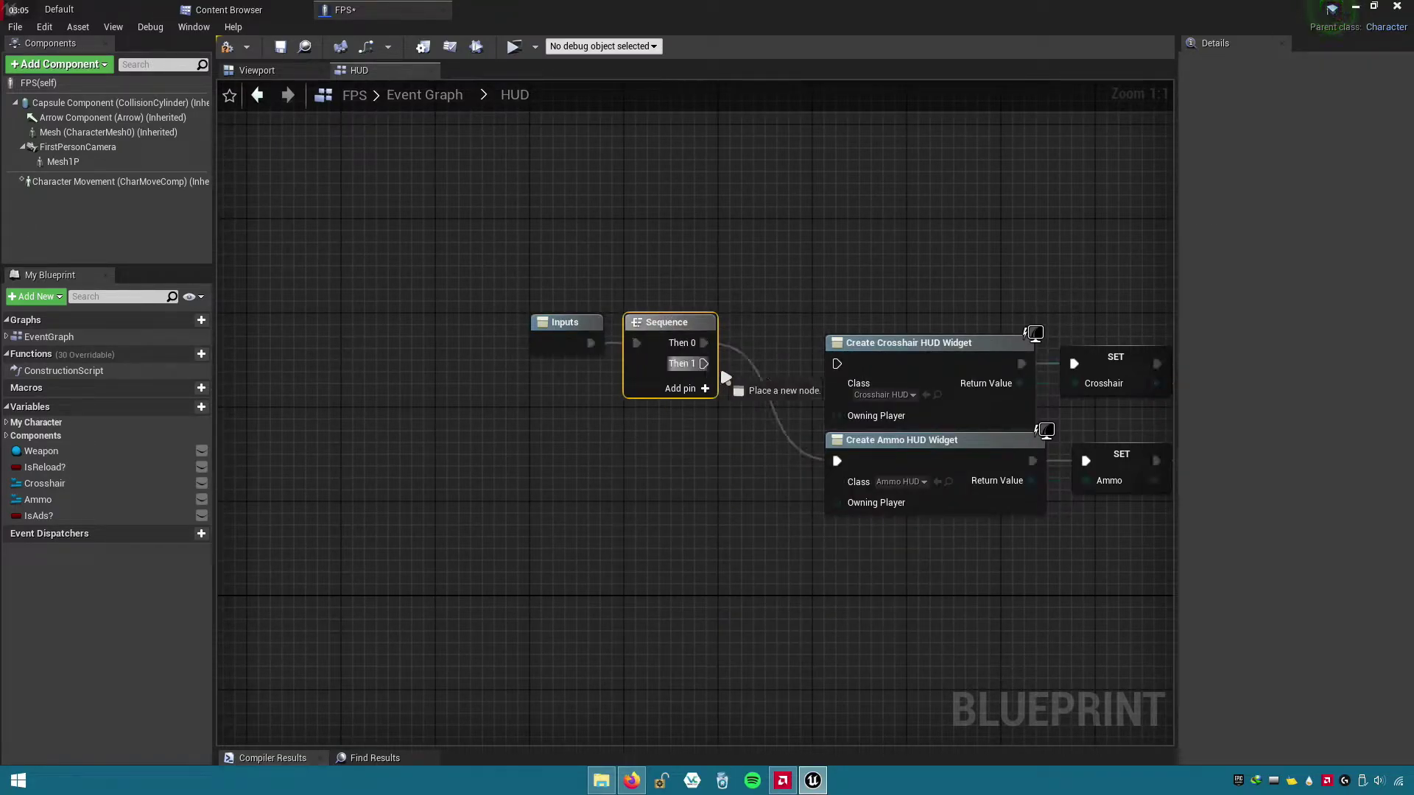
# - Wire Sequence Then 0 to Create Crosshair HUD Widget and Then 1 to Create Ammo HUD Widget
pyautogui.moveTo(725, 378); pyautogui.dragTo(839, 413)
pyautogui.rightClick(695, 345)
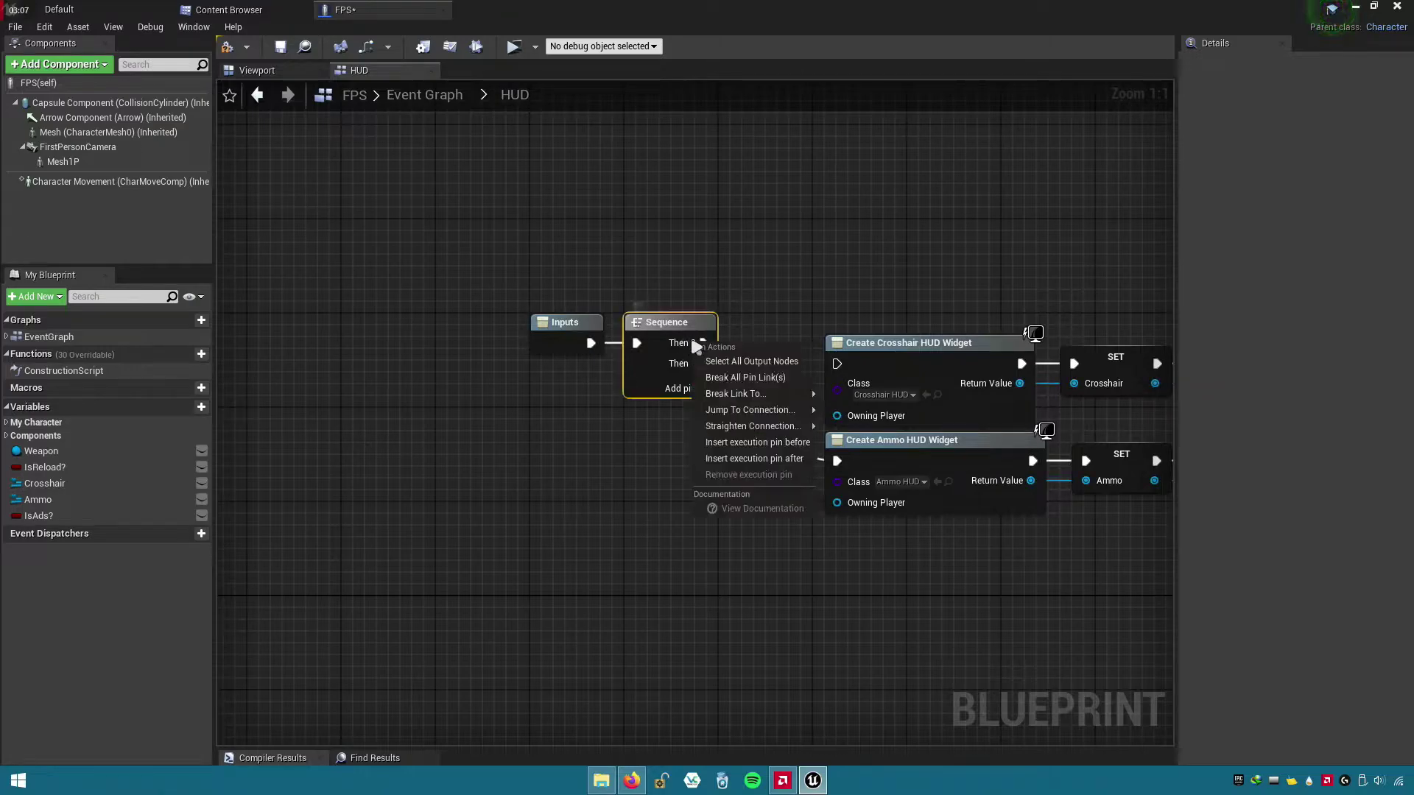
pyautogui.click(883, 394)
pyautogui.moveTo(704, 364); pyautogui.dragTo(820, 463)
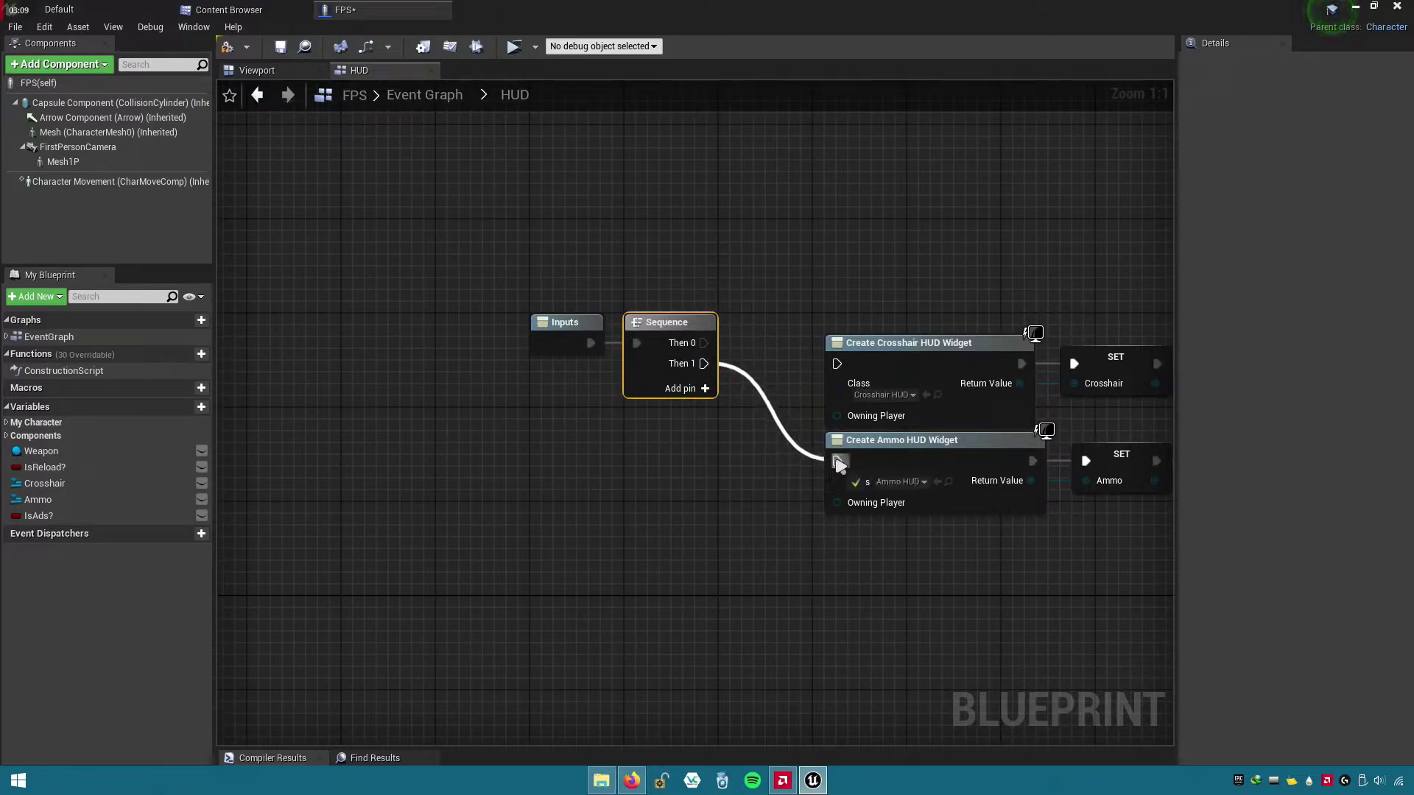
pyautogui.moveTo(705, 343); pyautogui.dragTo(835, 381)
# - Align the Ammo widget row under the Crosshair row and compile the blueprint
pyautogui.moveTo(790, 454); pyautogui.dragTo(541, 412, button='right')
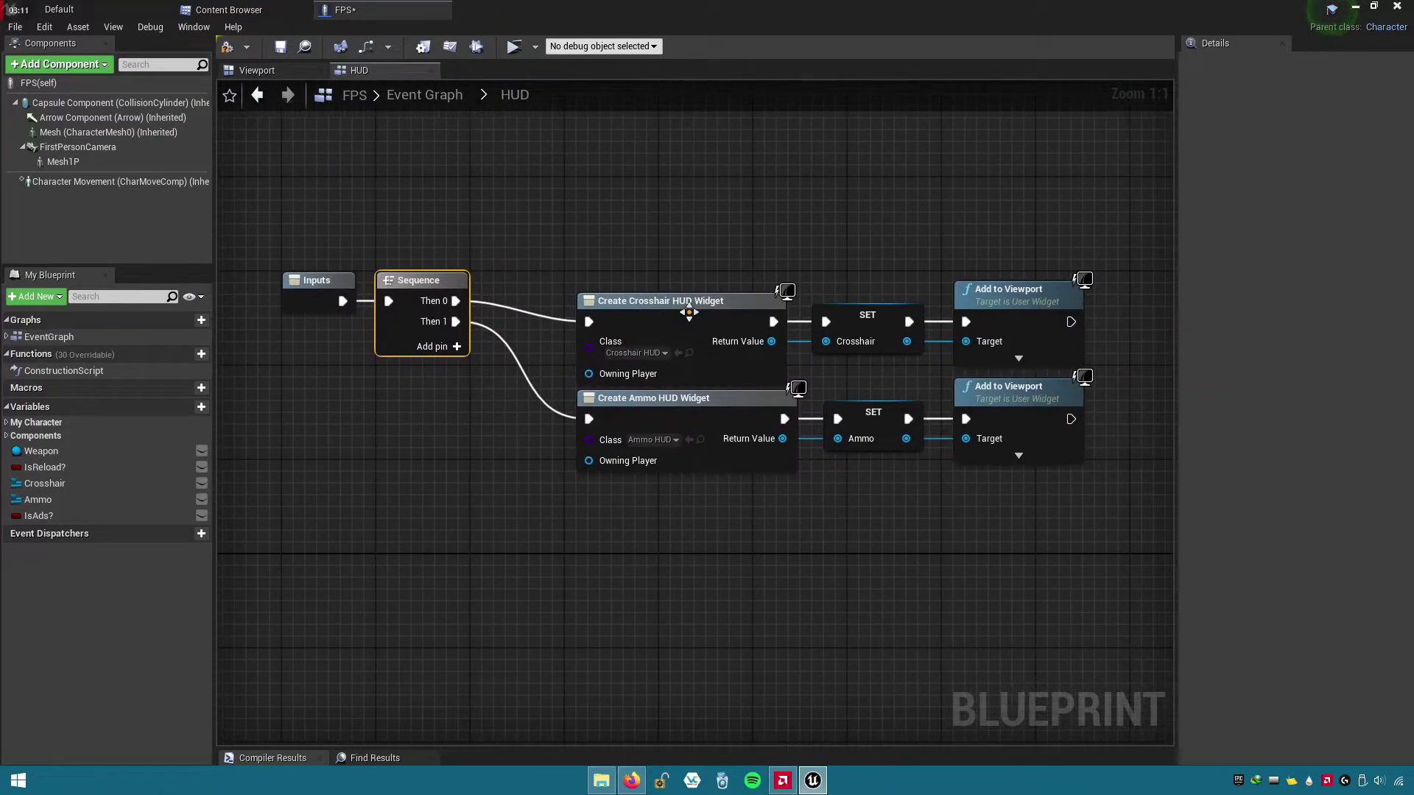
pyautogui.moveTo(674, 225); pyautogui.dragTo(982, 346)
pyautogui.moveTo(637, 322); pyautogui.dragTo(626, 302)
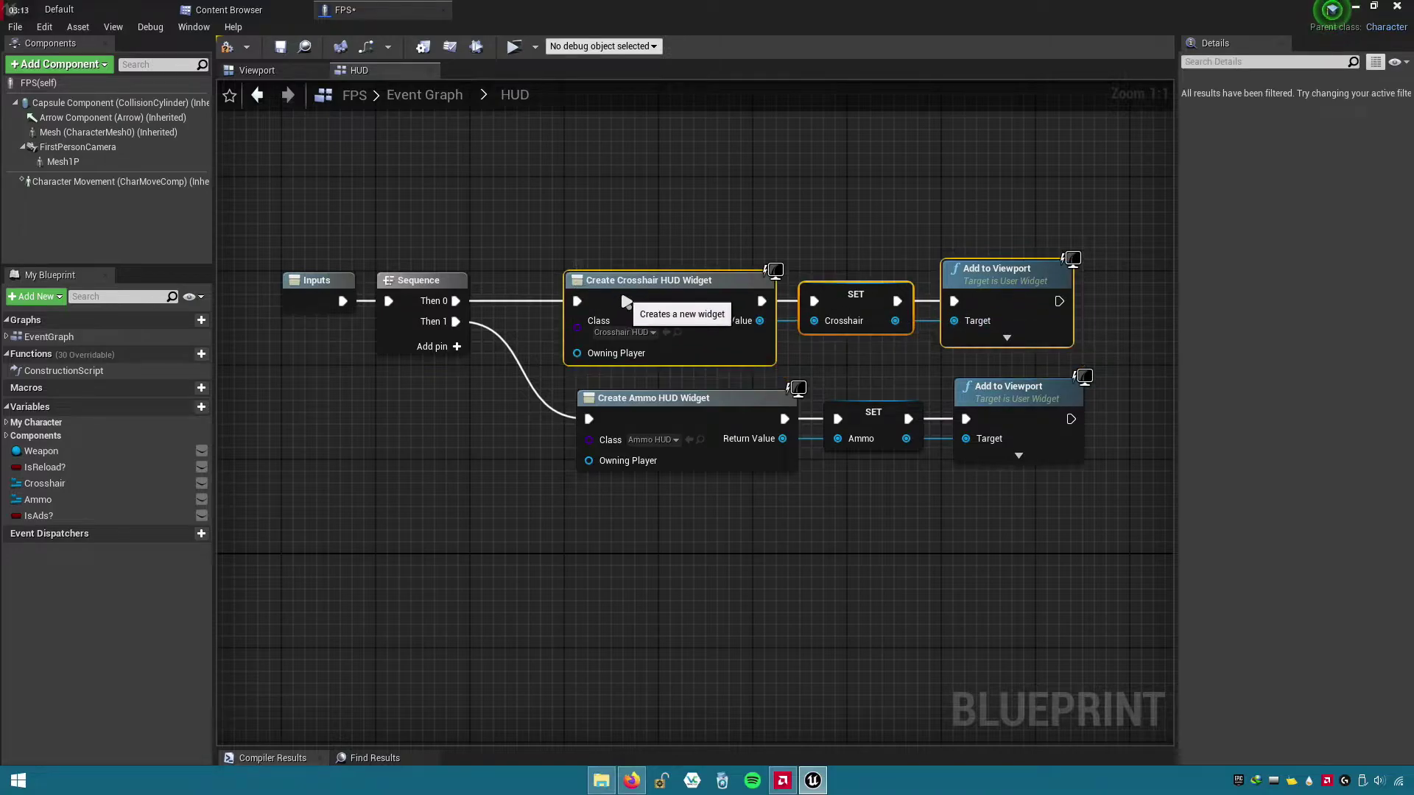
pyautogui.click(620, 404)
pyautogui.moveTo(723, 401); pyautogui.dragTo(646, 381)
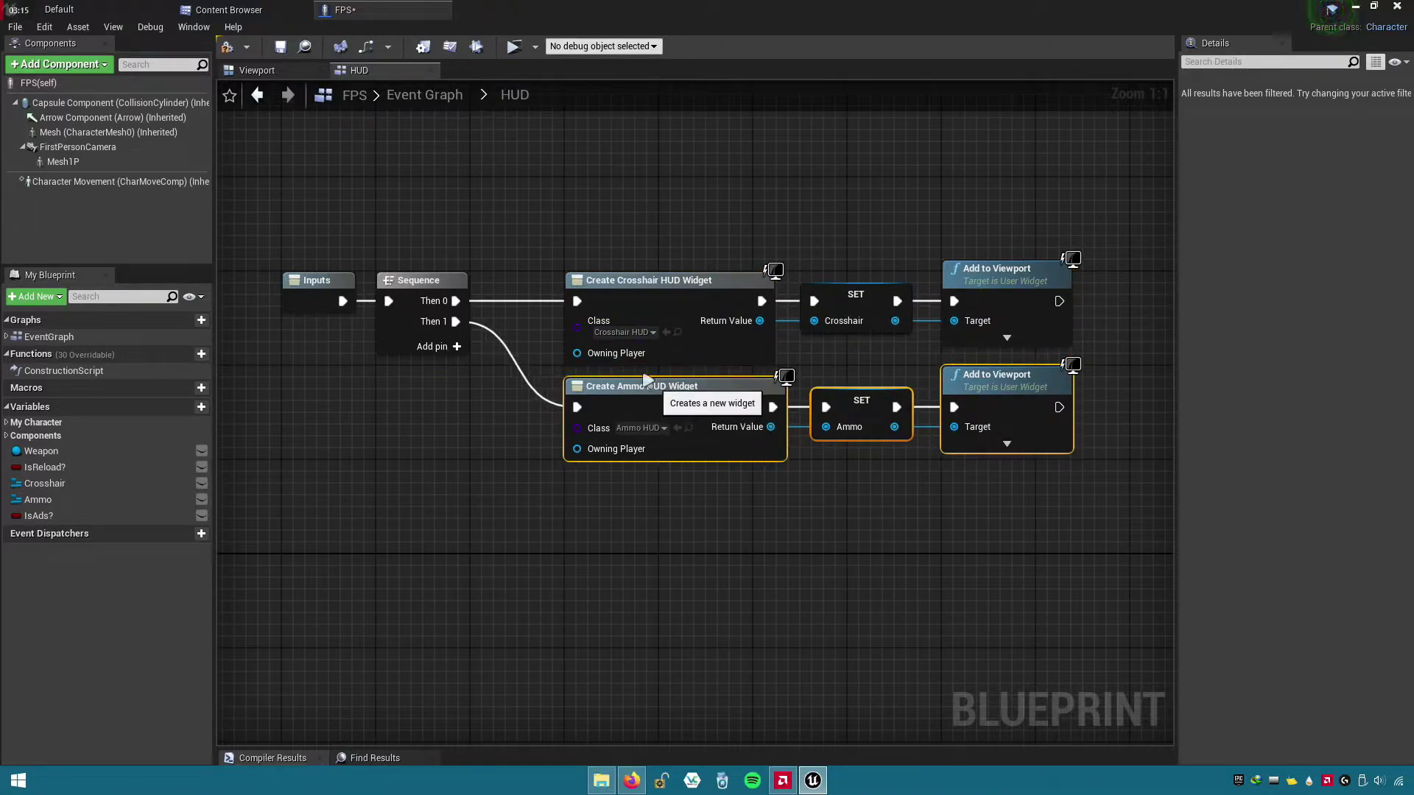
pyautogui.click(302, 240)
pyautogui.click(235, 49)
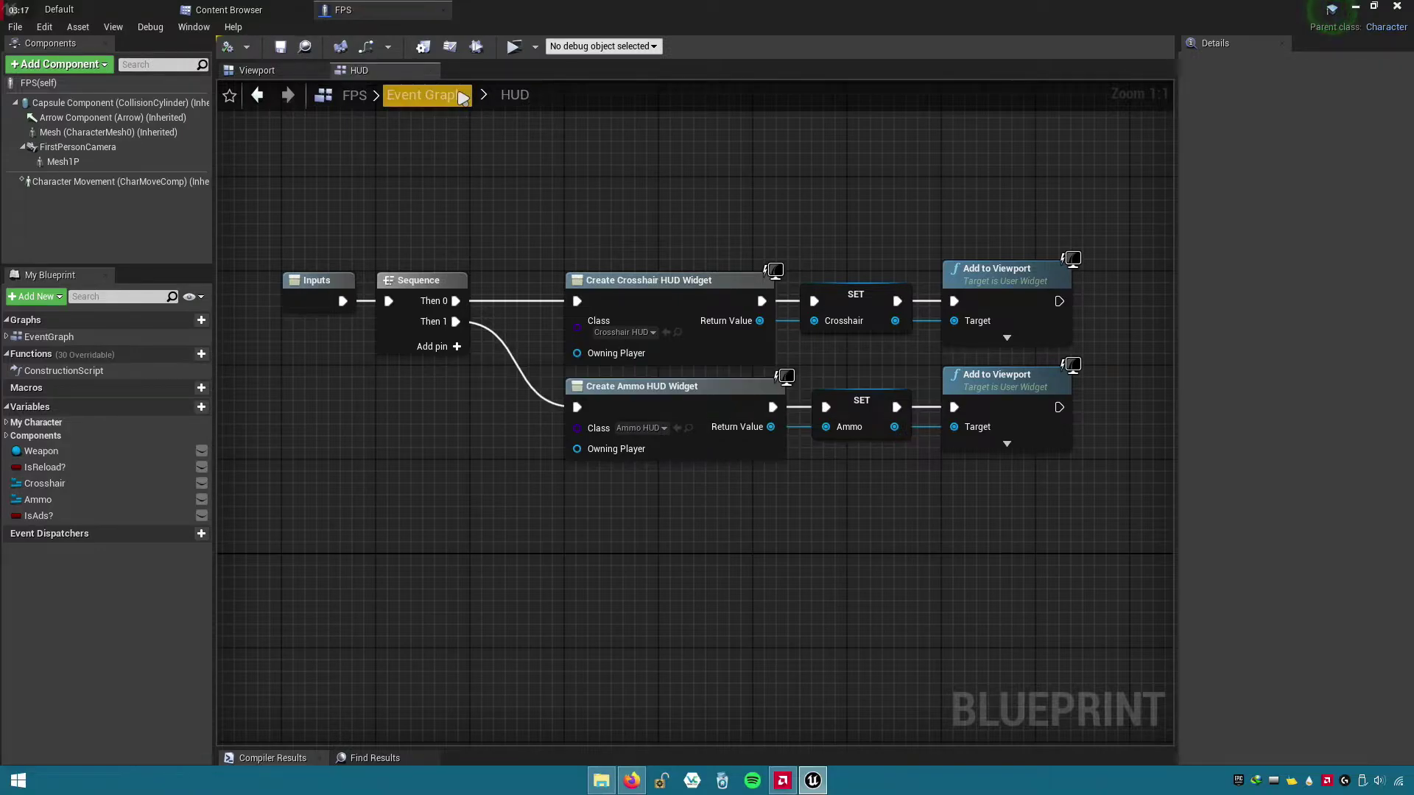
# - Back in the Event Graph, place the HUD collapsed node beside the BeginPlay Sequence
pyautogui.click(424, 94)
pyautogui.moveTo(1176, 327); pyautogui.dragTo(1399, 328)
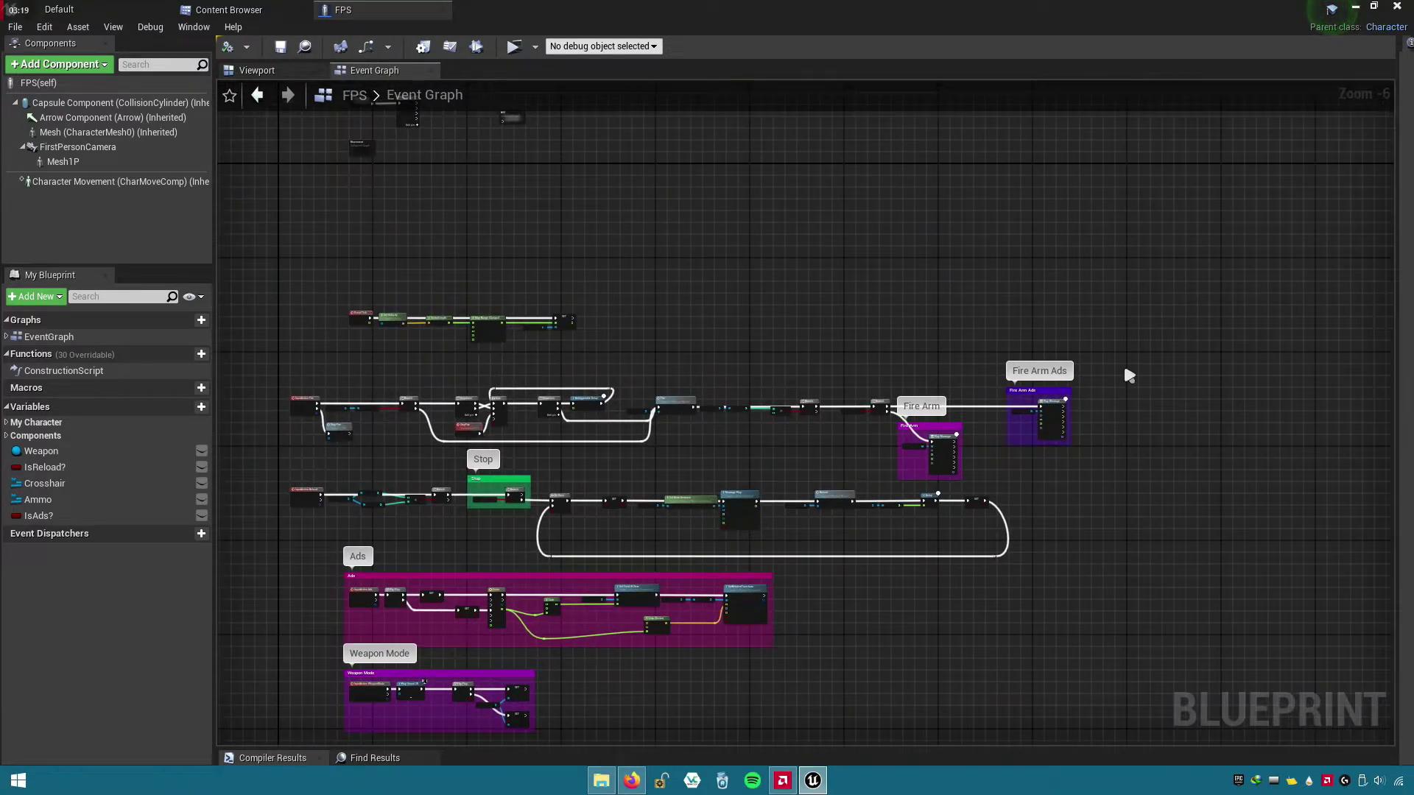
pyautogui.scroll(4, 487, 166)
pyautogui.moveTo(828, 335); pyautogui.dragTo(624, 279)
pyautogui.scroll(2, 593, 304)
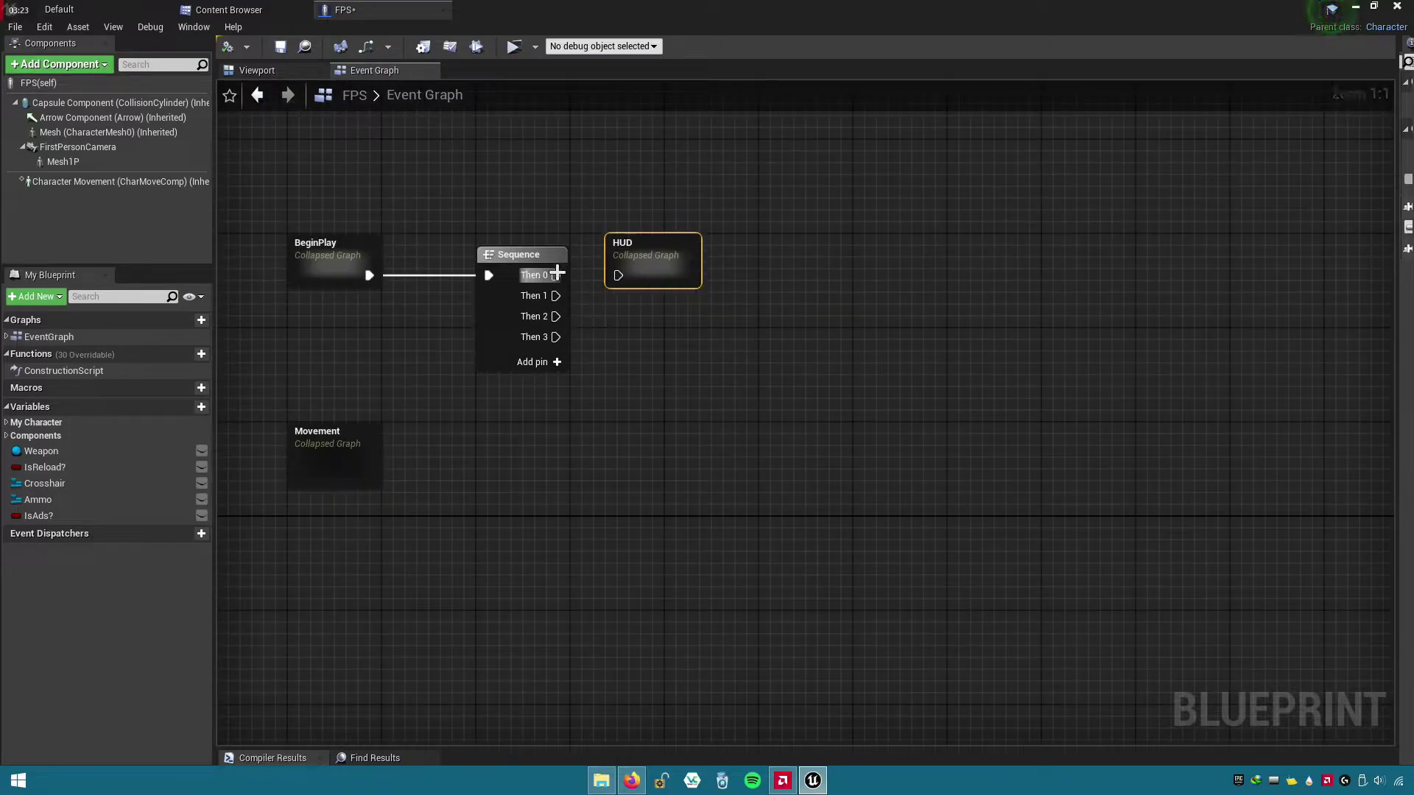
# - Remove the unused Then 2 and Then 3 execution pins from the Sequence, keeping Then 1
pyautogui.rightClick(555, 296)
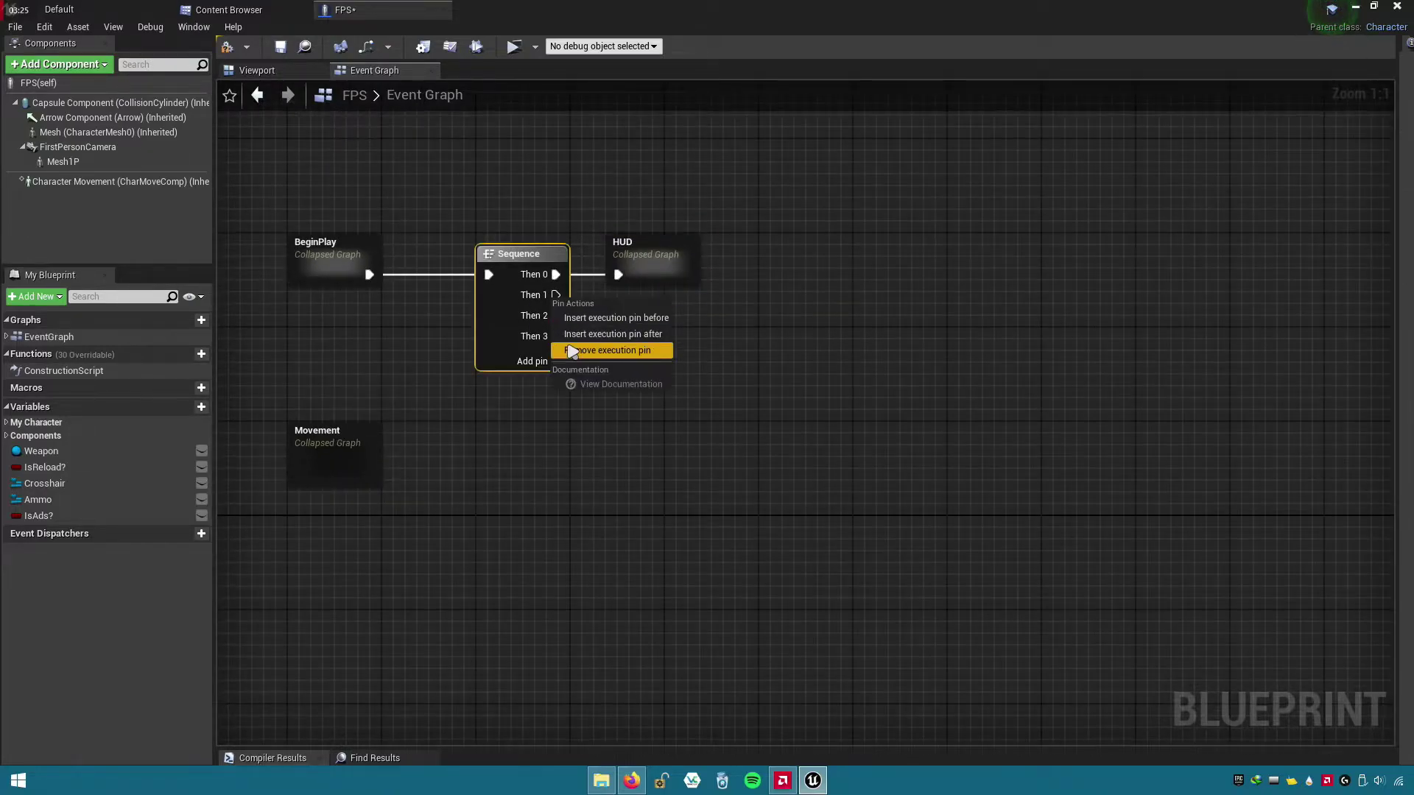
pyautogui.click(596, 347)
pyautogui.rightClick(556, 316)
pyautogui.click(597, 351)
pyautogui.rightClick(554, 296)
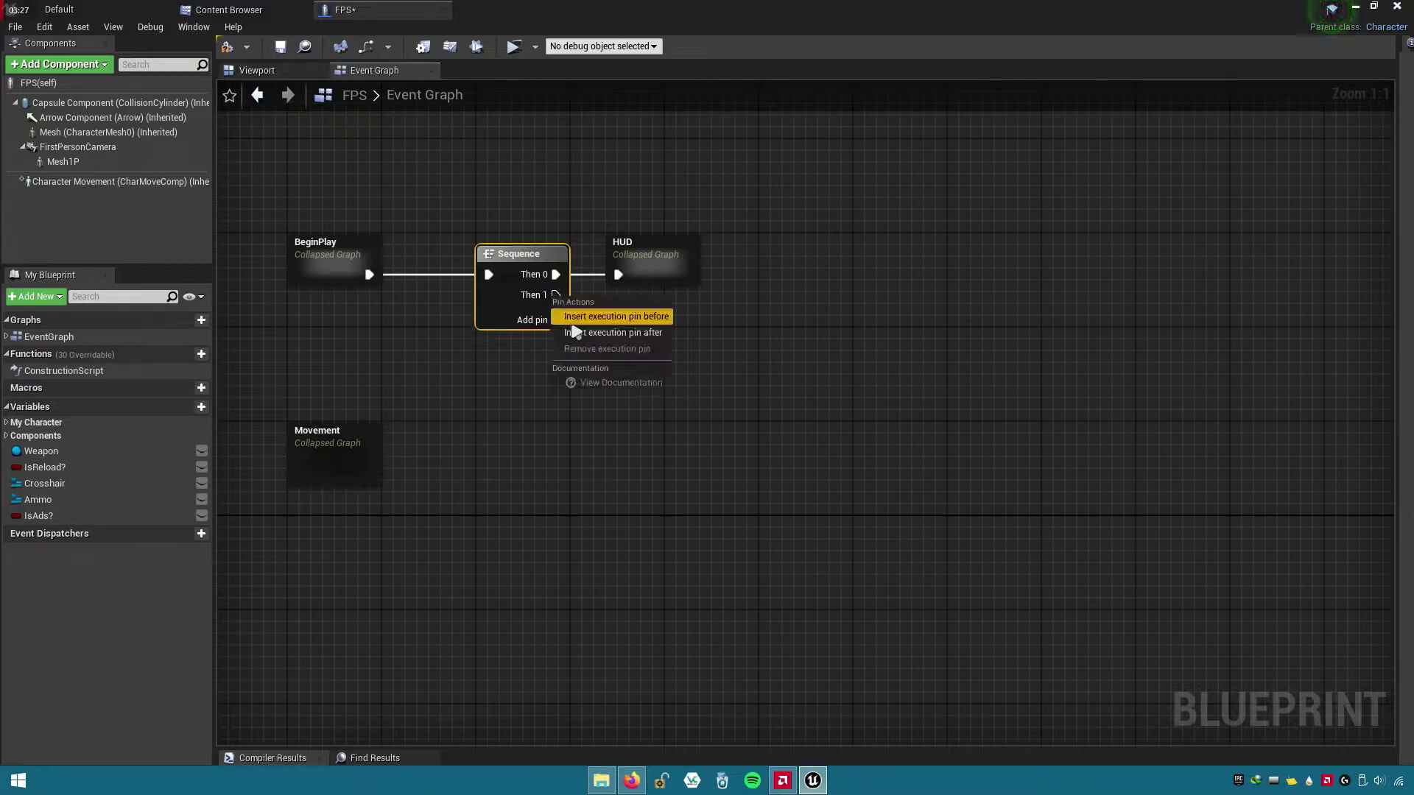
pyautogui.click(529, 358)
pyautogui.rightClick(548, 298)
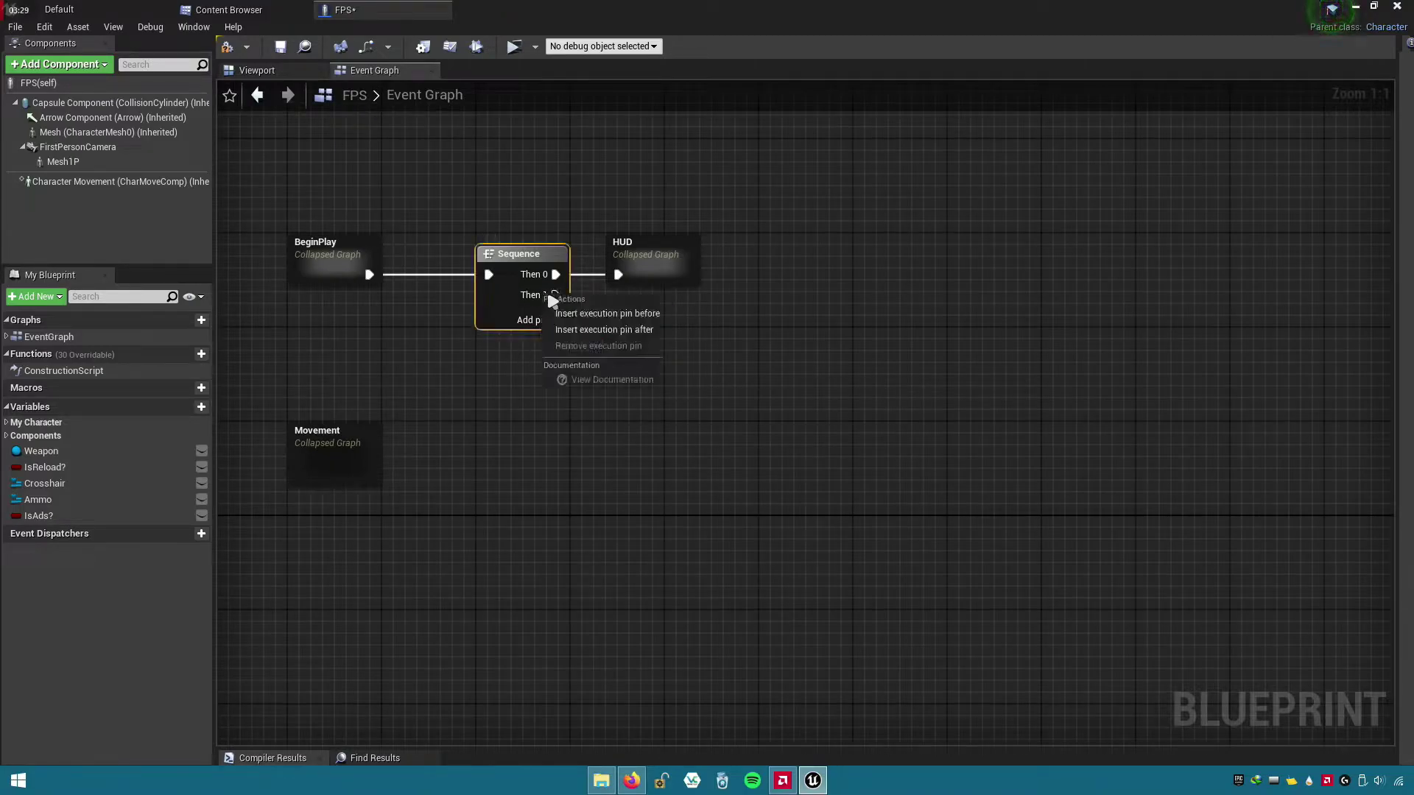
pyautogui.click(385, 419)
# - Tidy the layout by nudging Movement up and shifting Sequence and HUD left together
pyautogui.moveTo(316, 474); pyautogui.dragTo(316, 461)
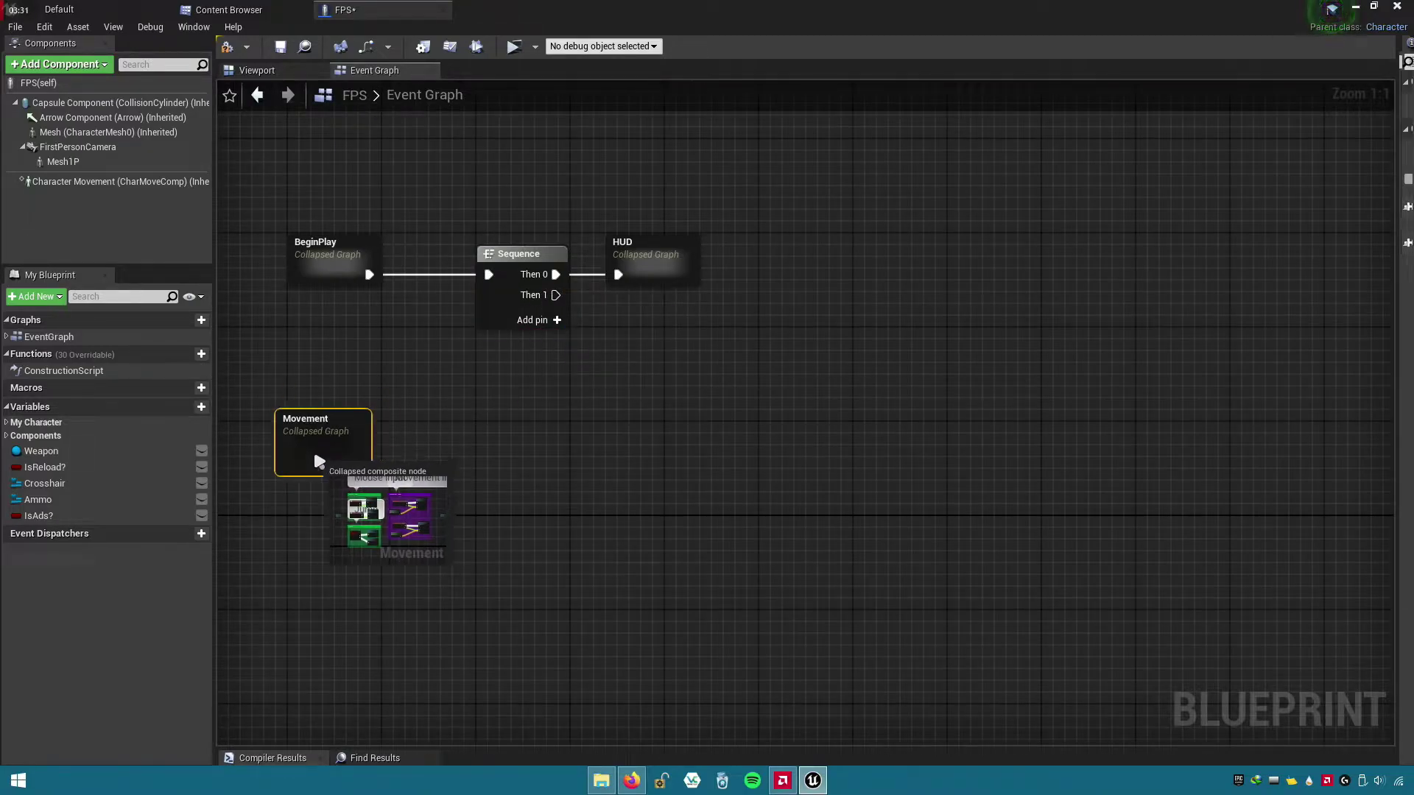
pyautogui.press('Home')
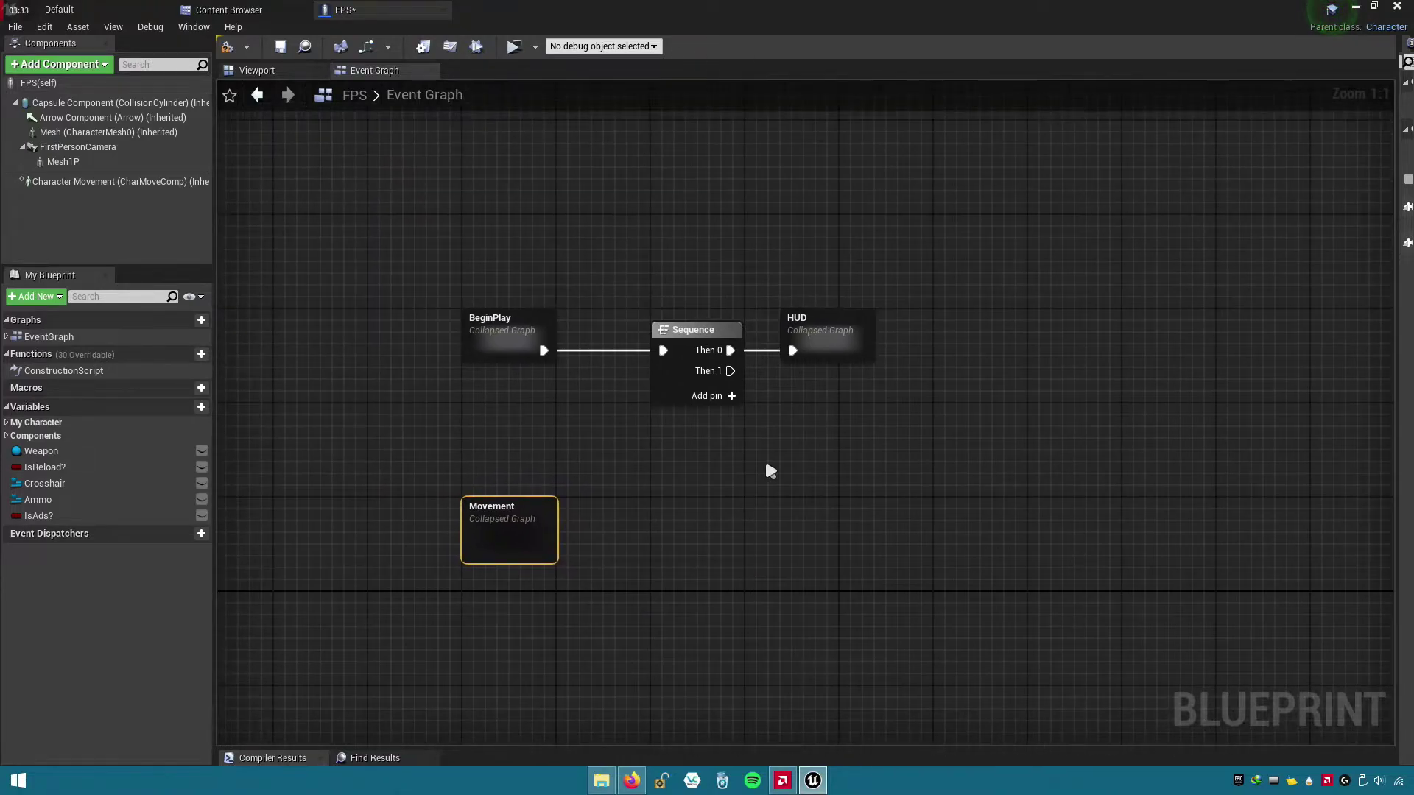
pyautogui.moveTo(807, 384)
pyautogui.mouseDown()
pyautogui.moveTo(617, 335)
pyautogui.moveTo(664, 335)
pyautogui.mouseUp()
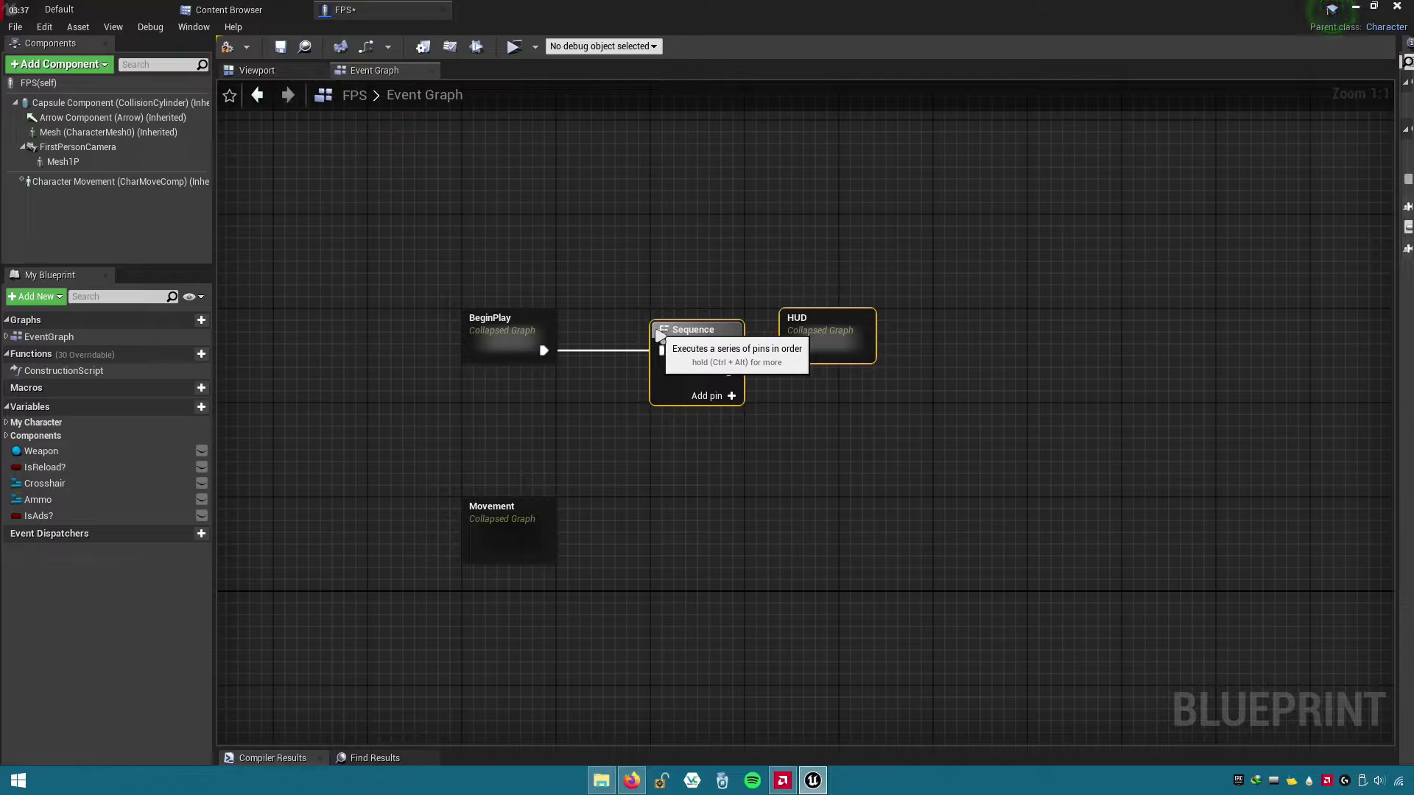
pyautogui.click(759, 395)
pyautogui.click(838, 344)
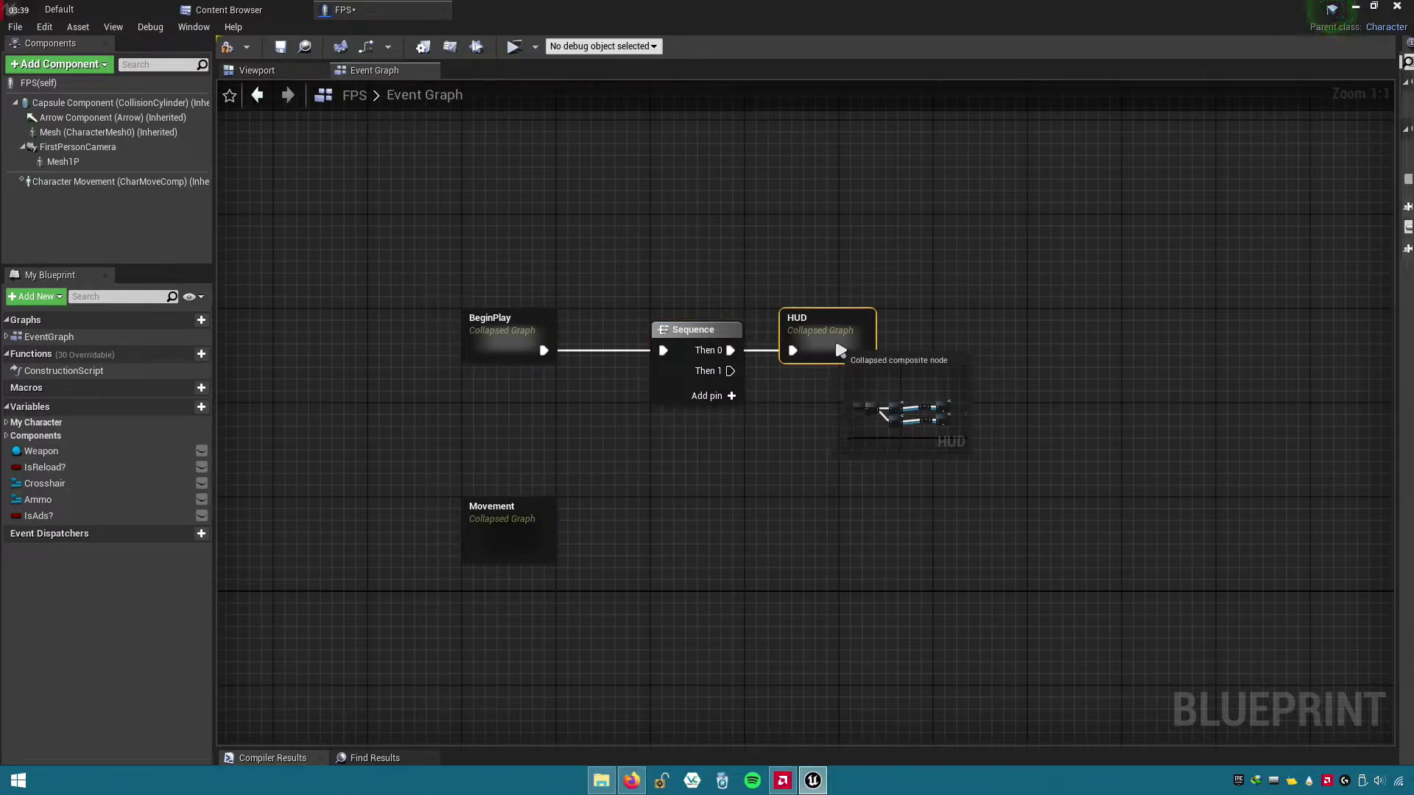
pyautogui.moveTo(839, 351); pyautogui.dragTo(851, 351)
pyautogui.click(765, 441)
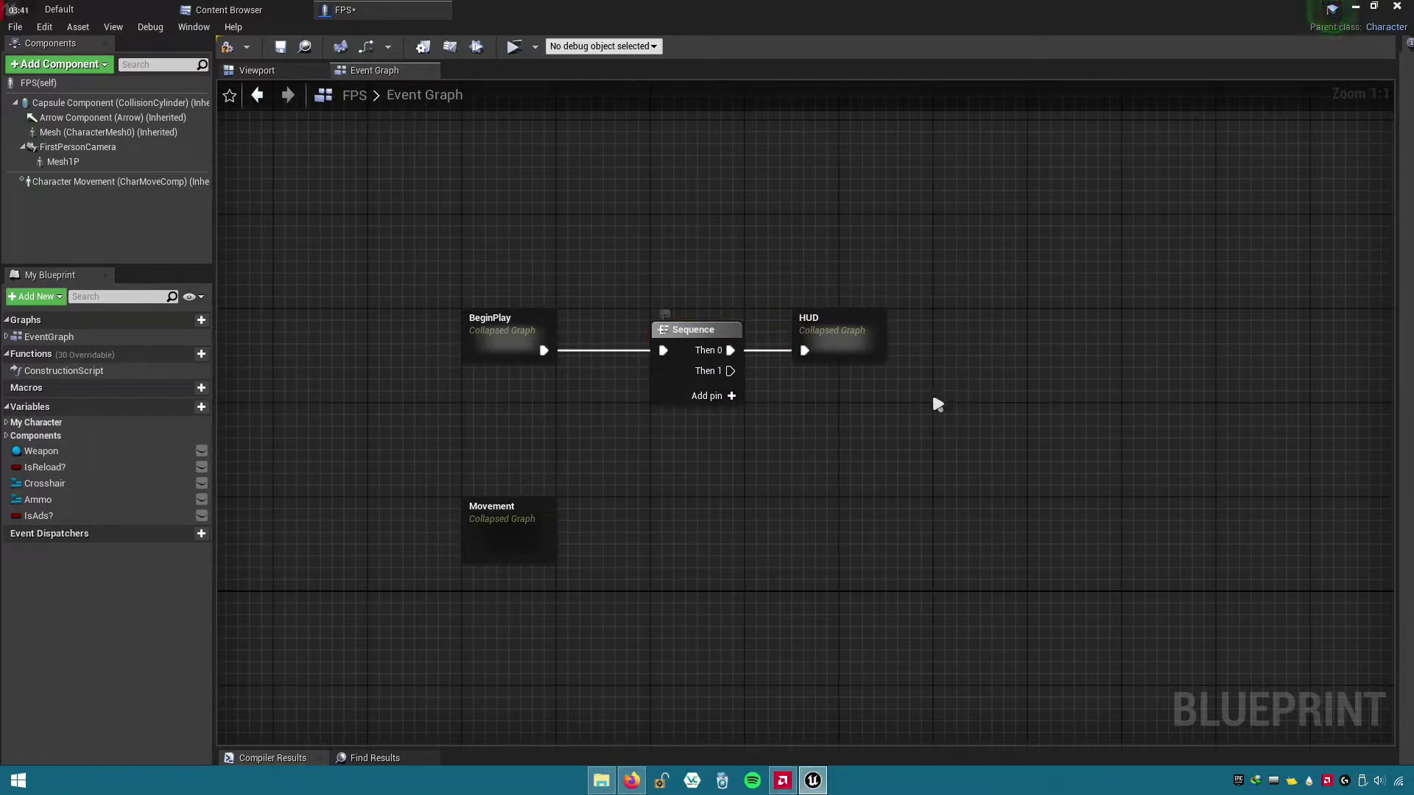
pyautogui.moveTo(937, 404); pyautogui.dragTo(632, 351)
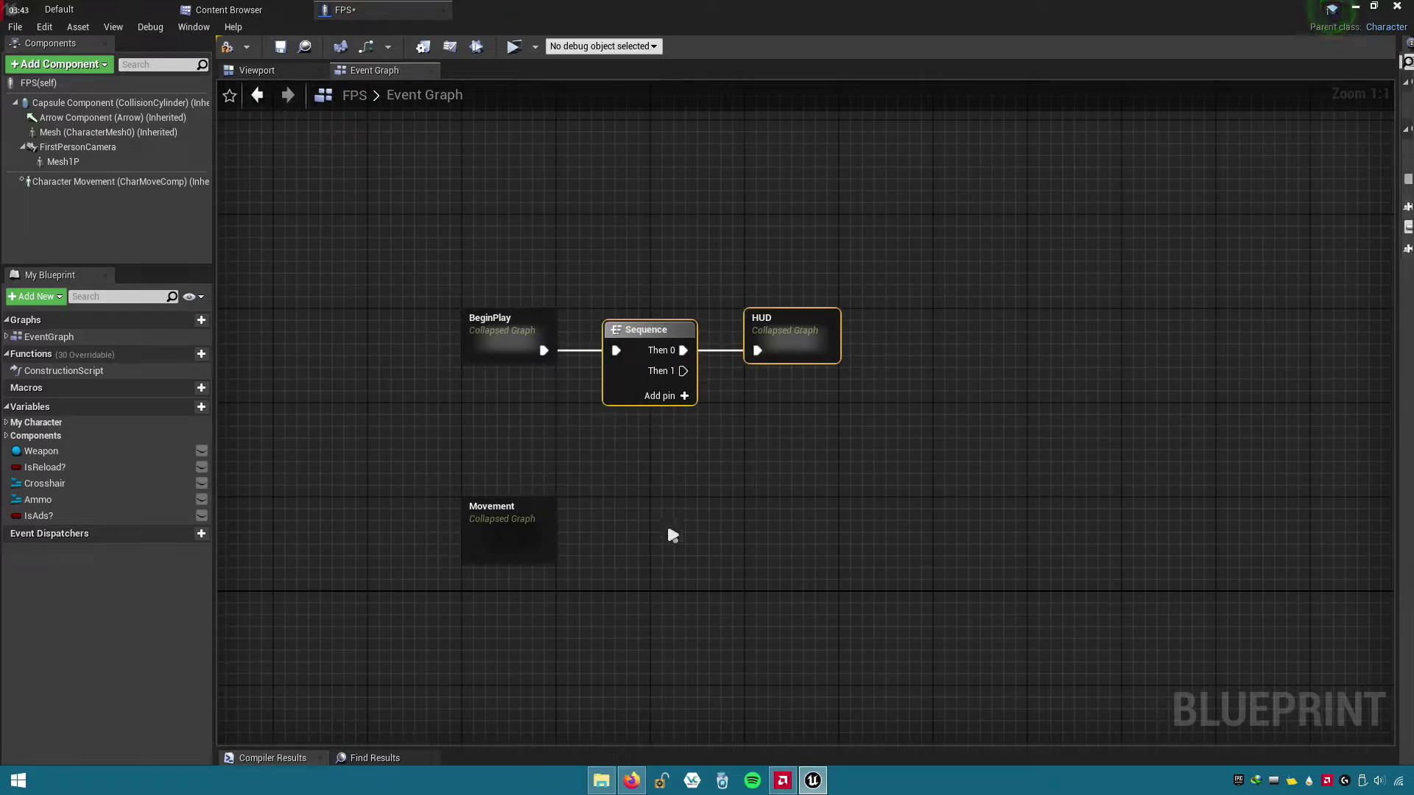
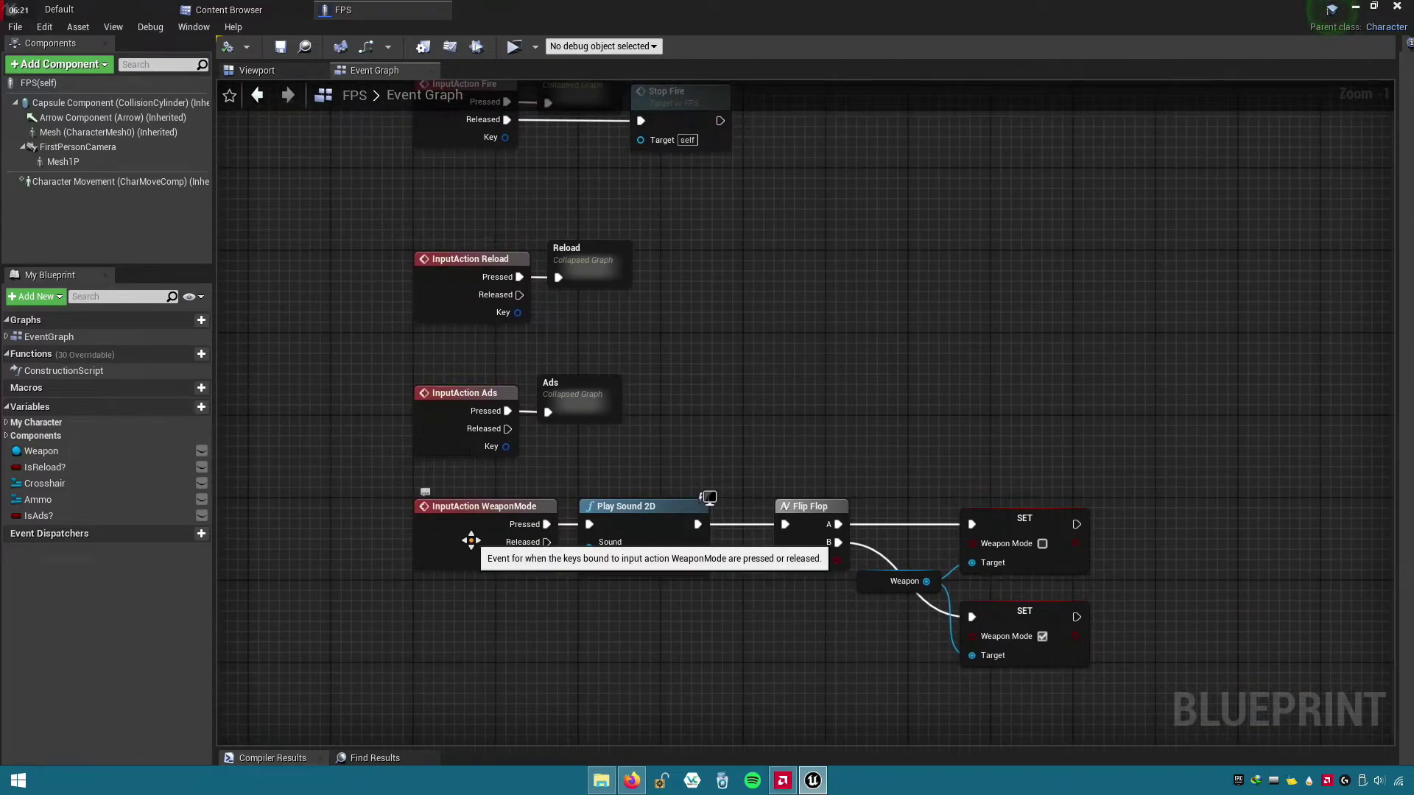
# - Cut the InputAction WeaponMode event, then rename the WeaponMode action mapping to FireMode in Project Settings Input
pyautogui.rightClick(471, 541)
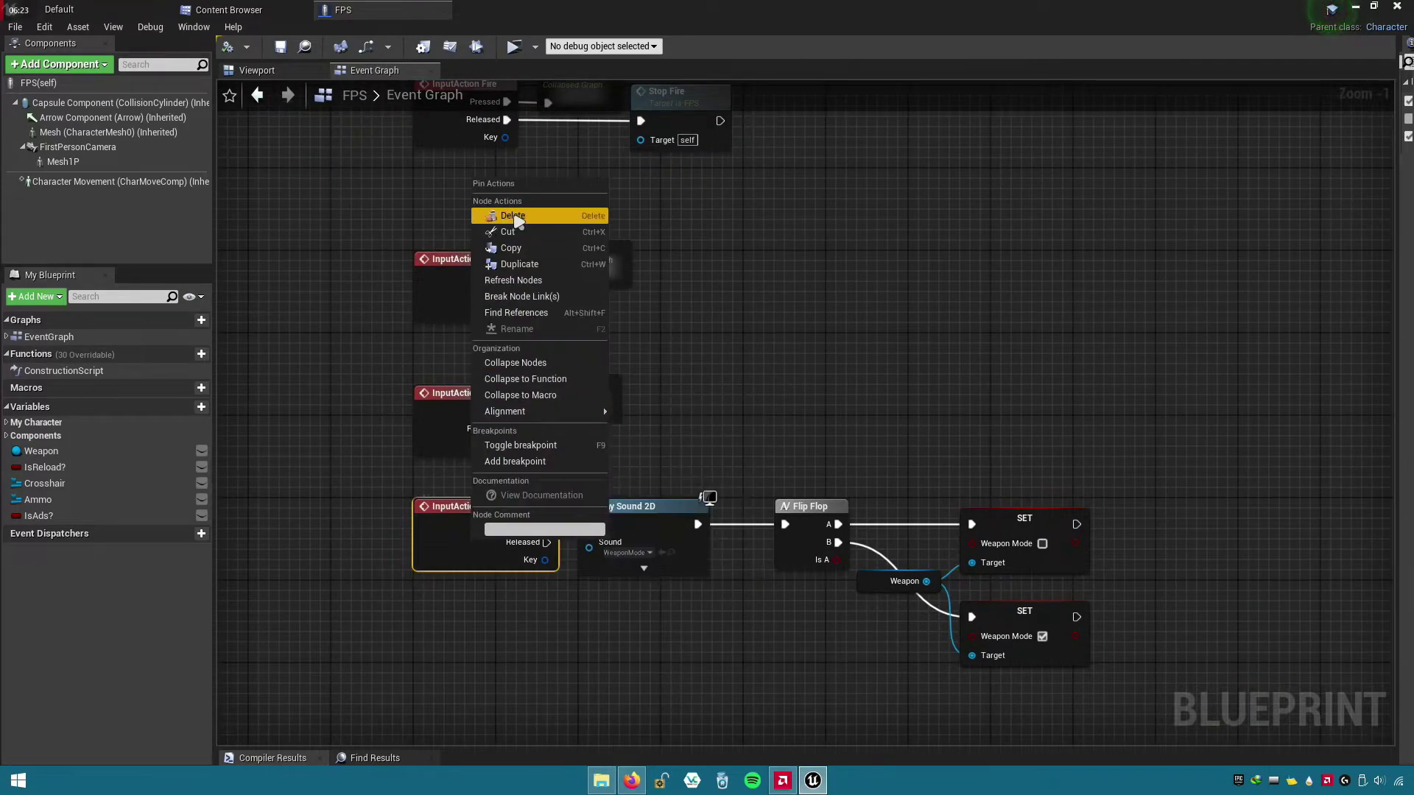
pyautogui.click(551, 232)
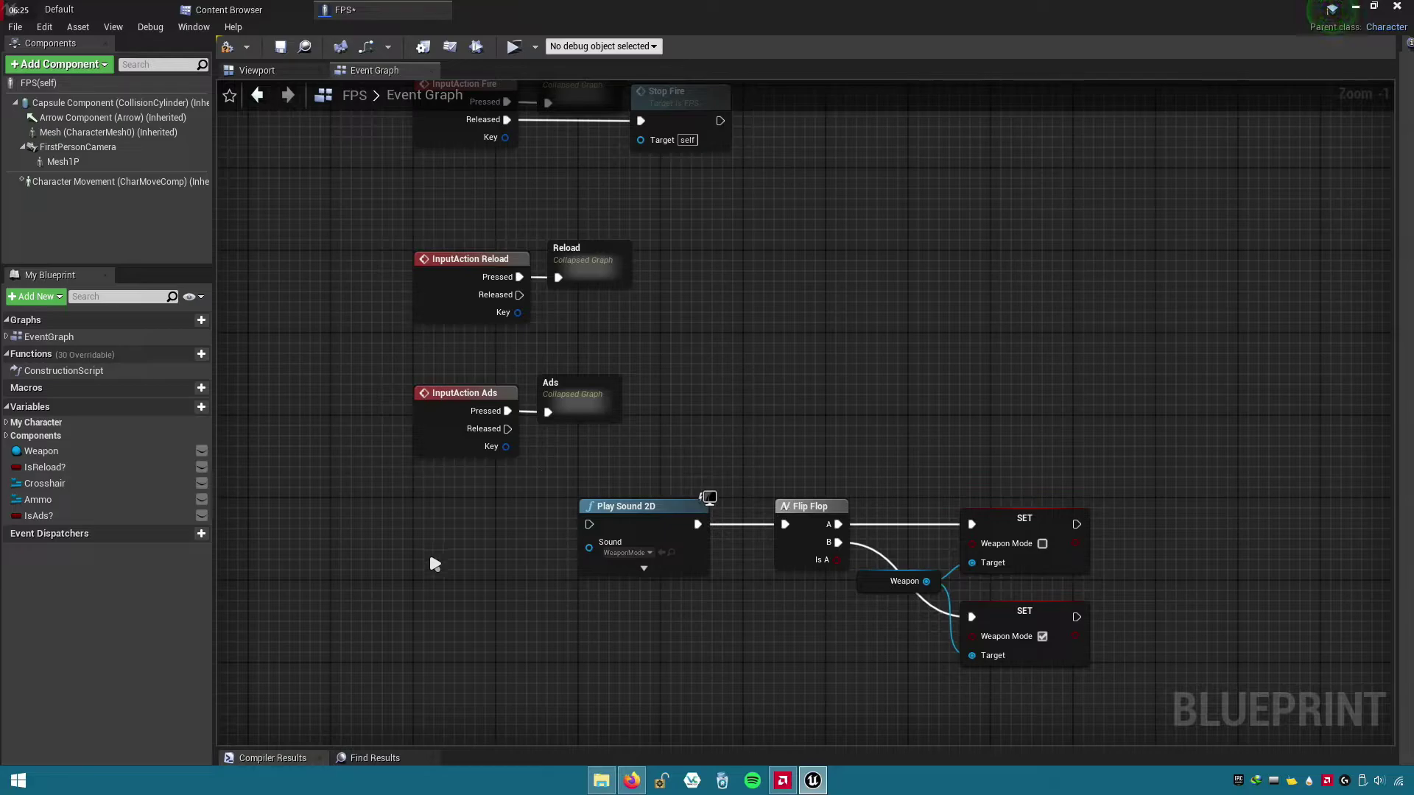
pyautogui.click(47, 9)
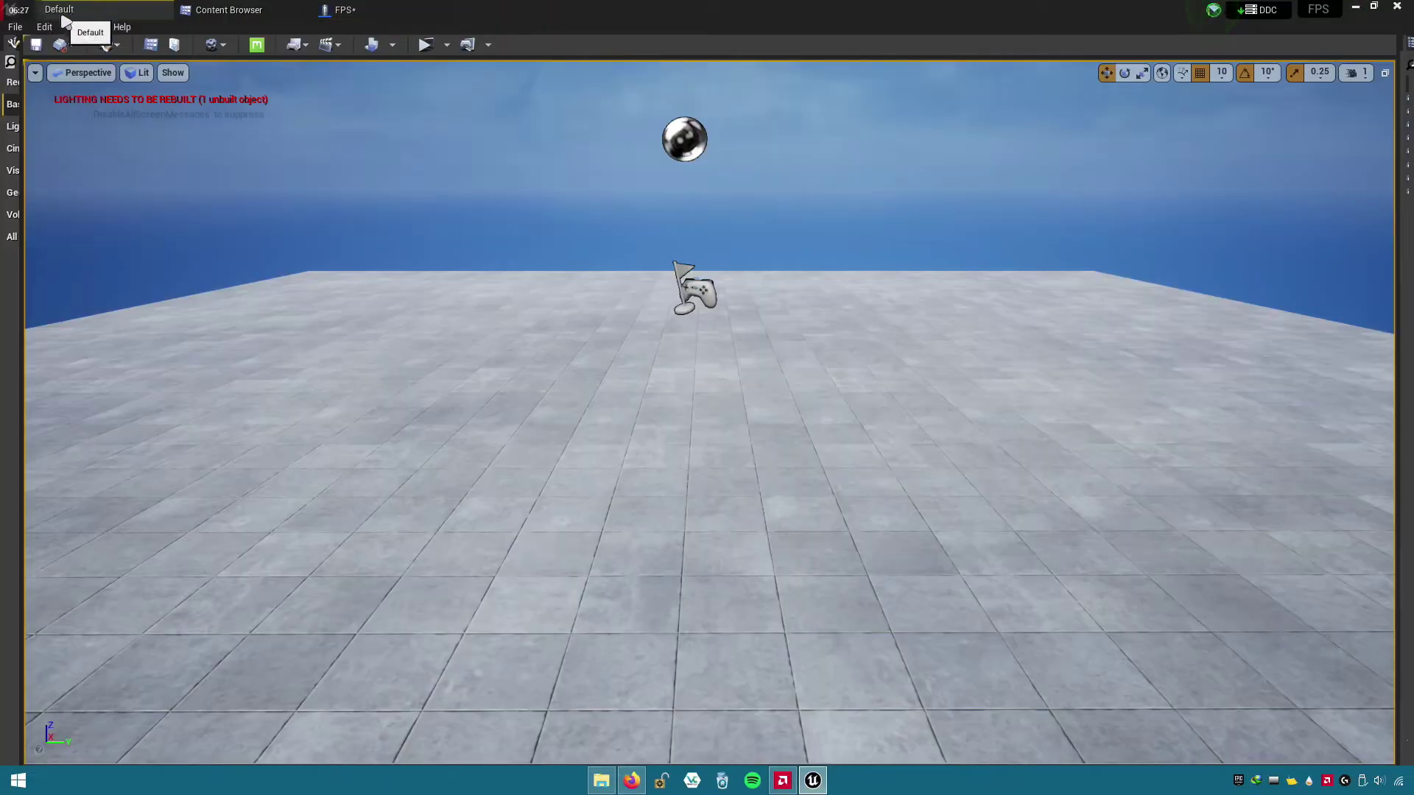
pyautogui.click(47, 30)
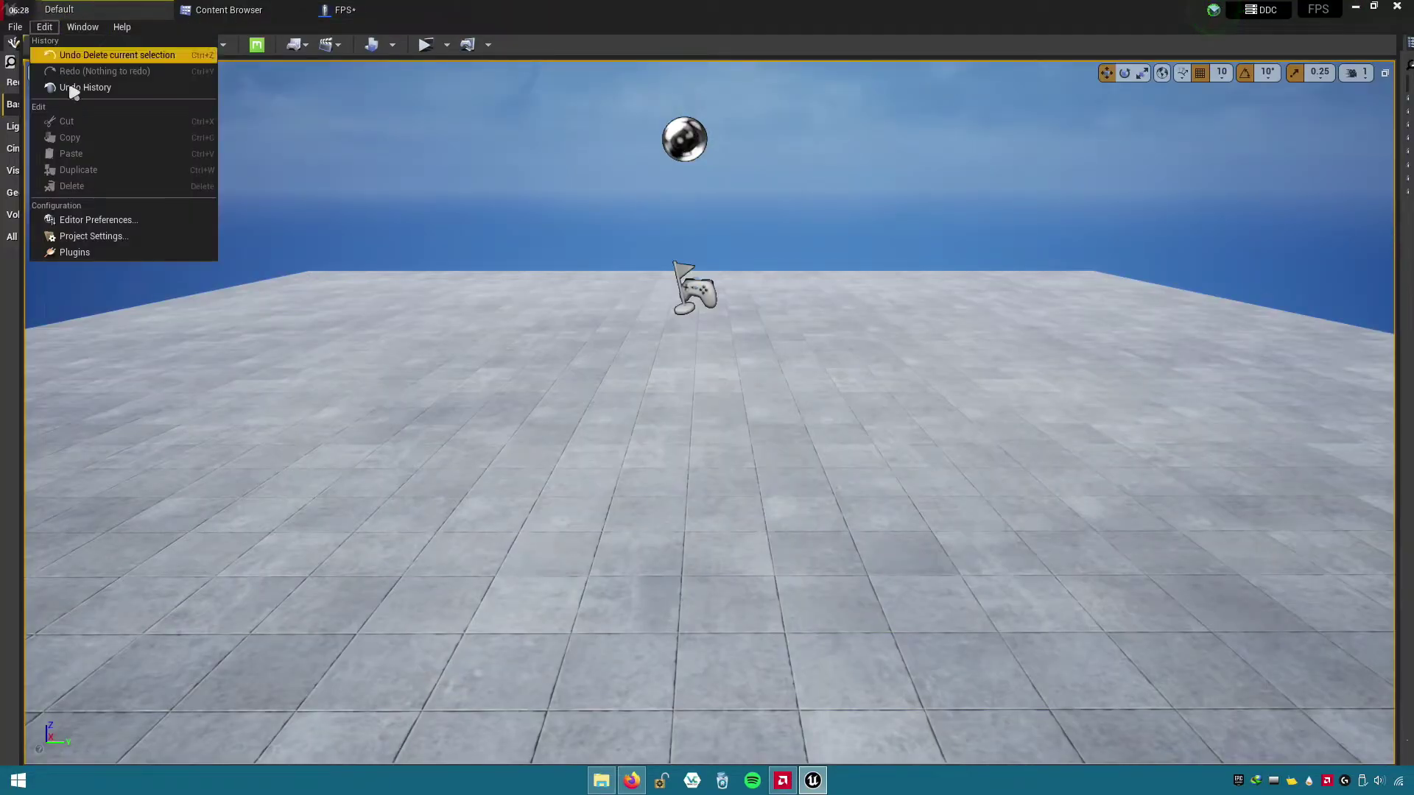
pyautogui.click(116, 238)
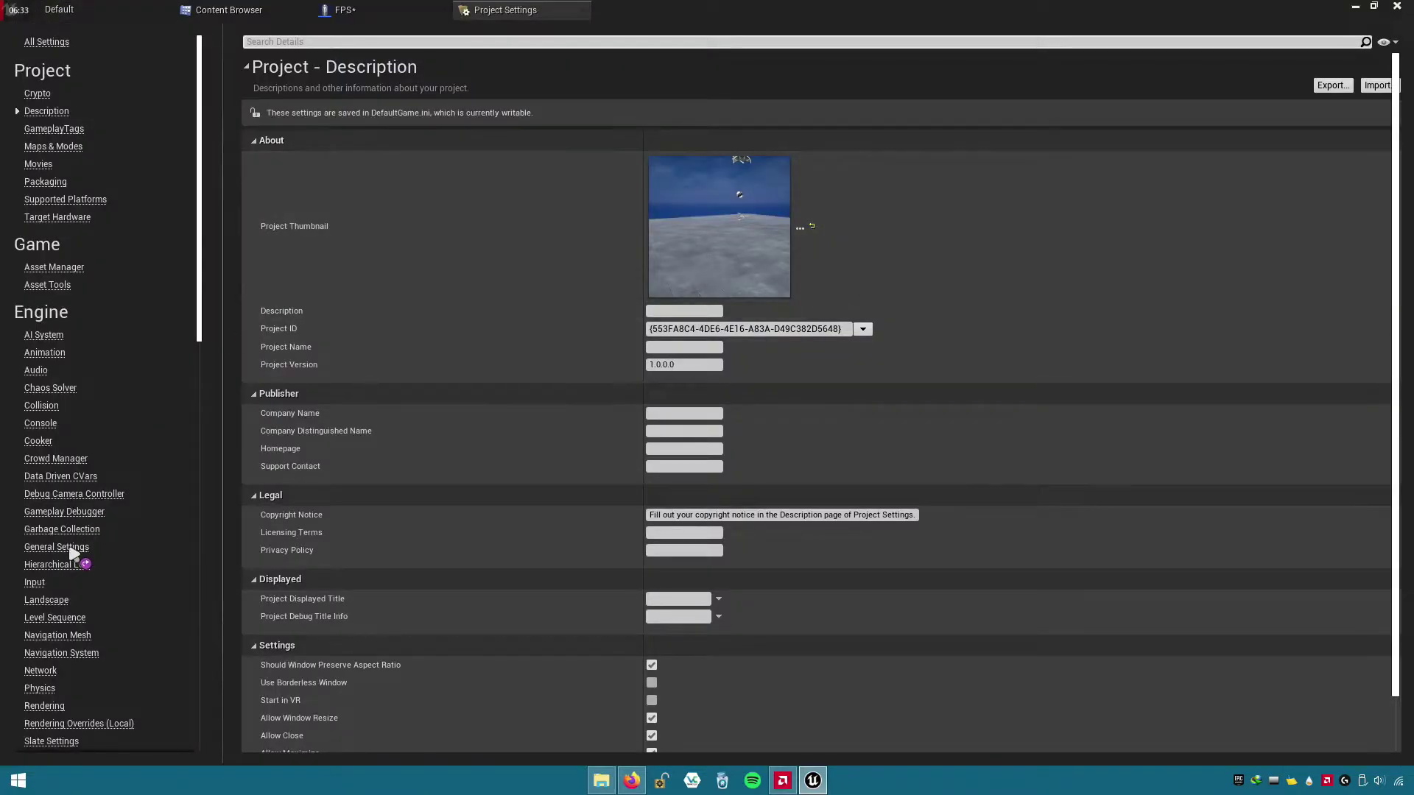
pyautogui.click(34, 583)
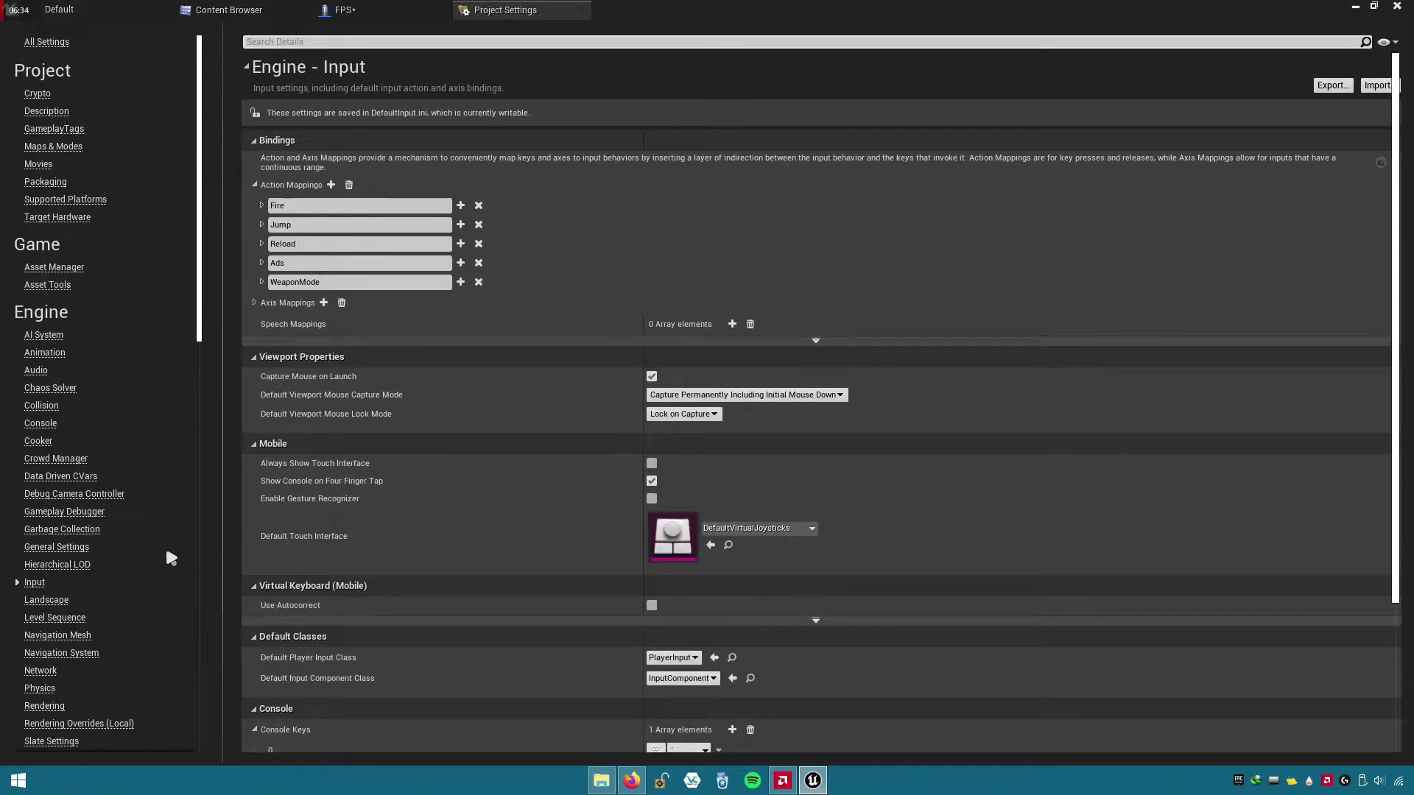
pyautogui.doubleClick(299, 280)
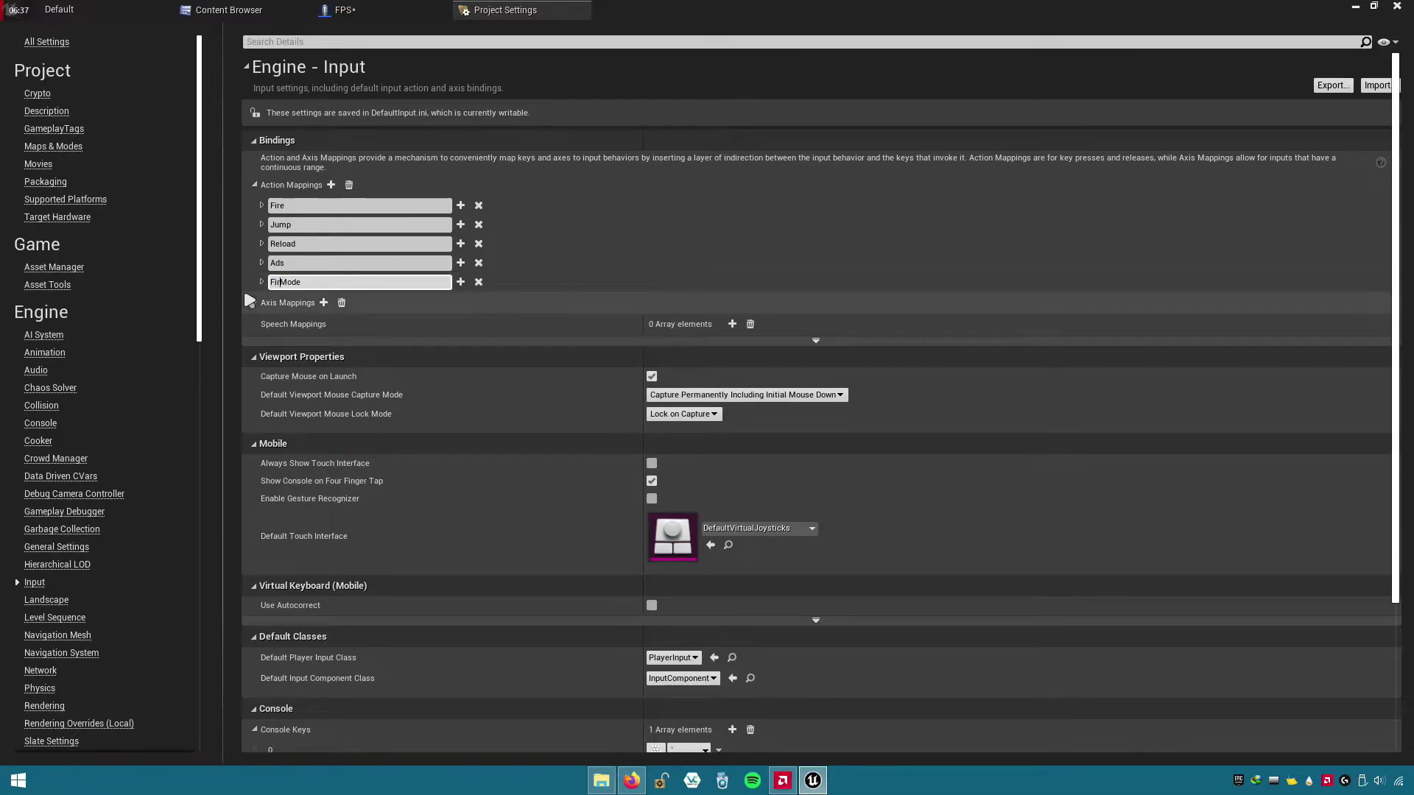
pyautogui.press('Return')
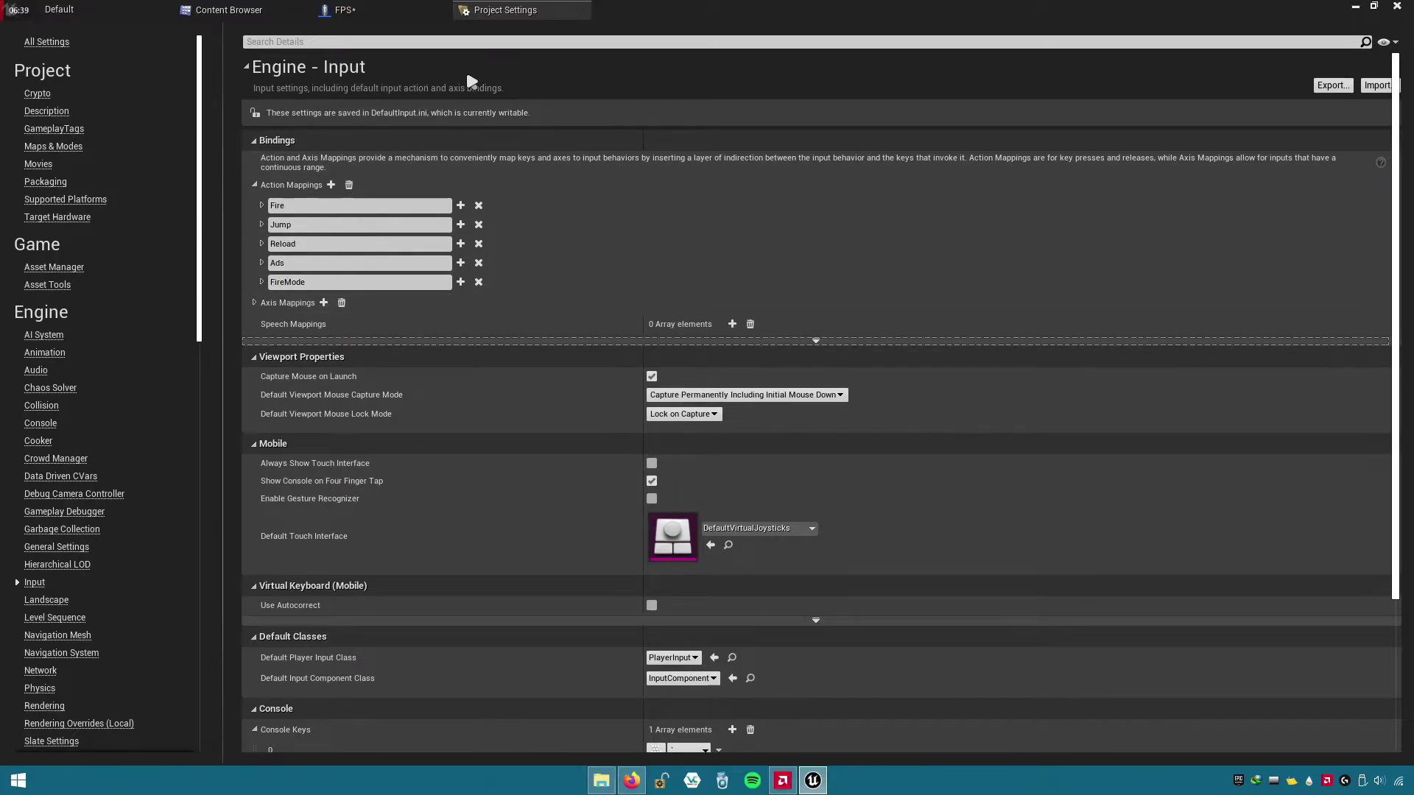
# - Add an InputAction FireMode event and place it beside Play Sound 2D
pyautogui.click(582, 11)
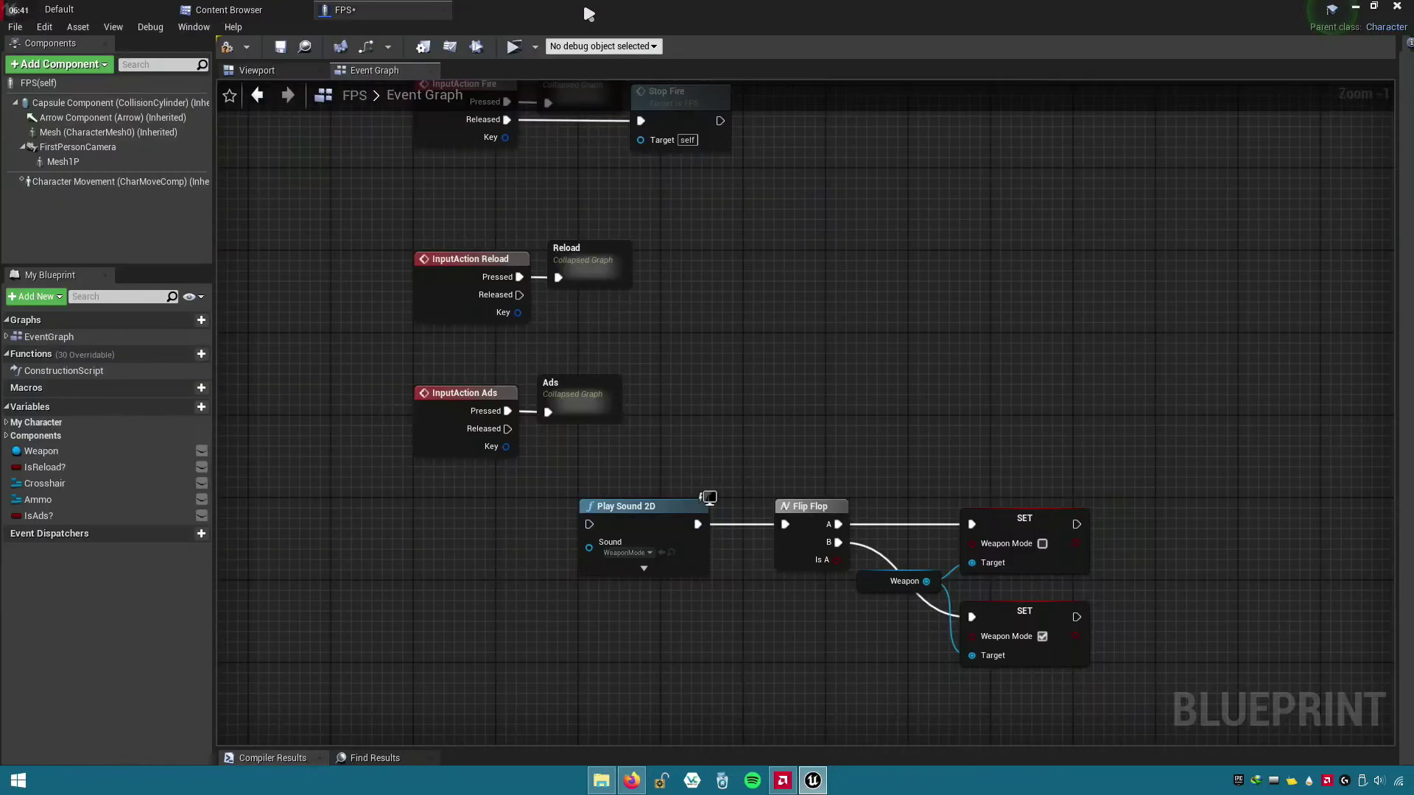
pyautogui.rightClick(434, 541)
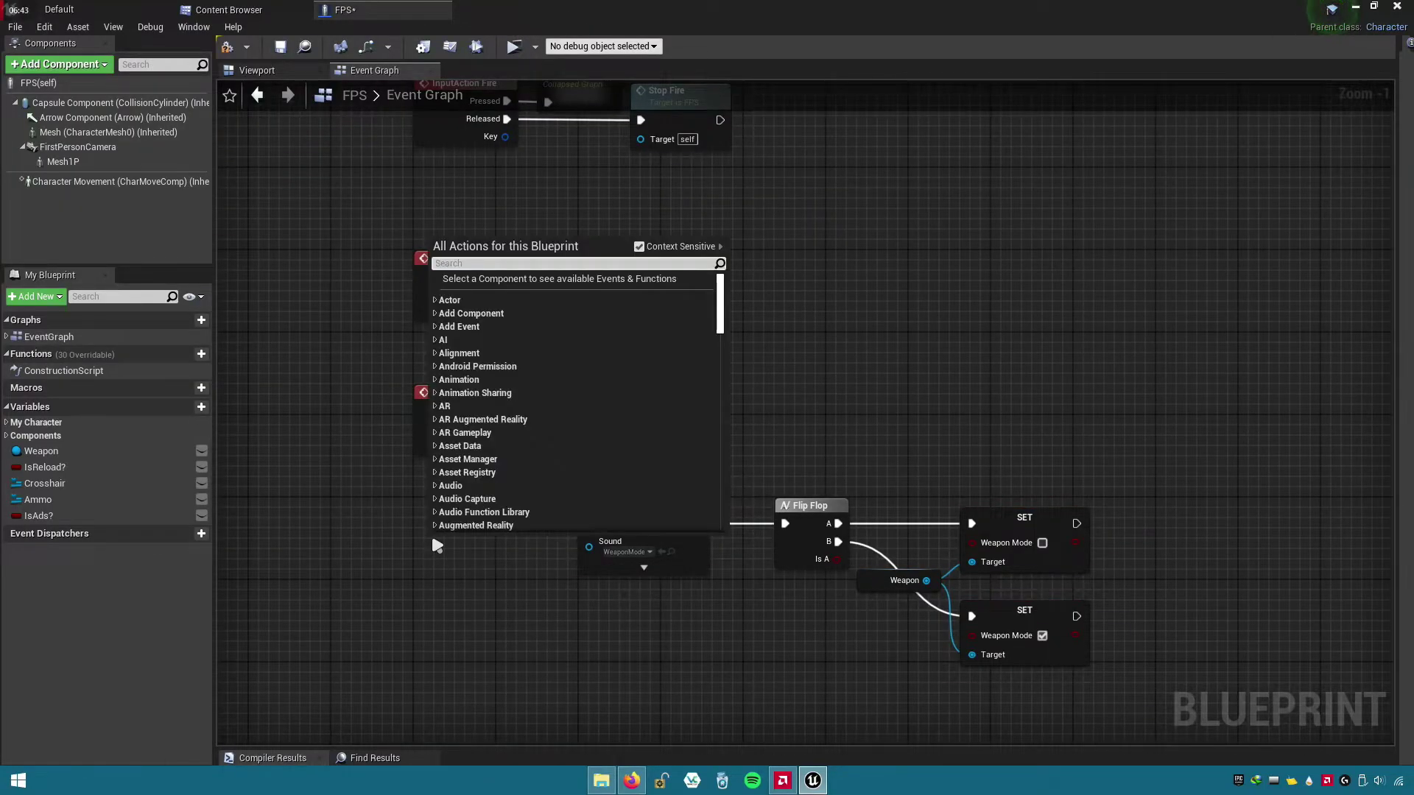
pyautogui.write('firemo')
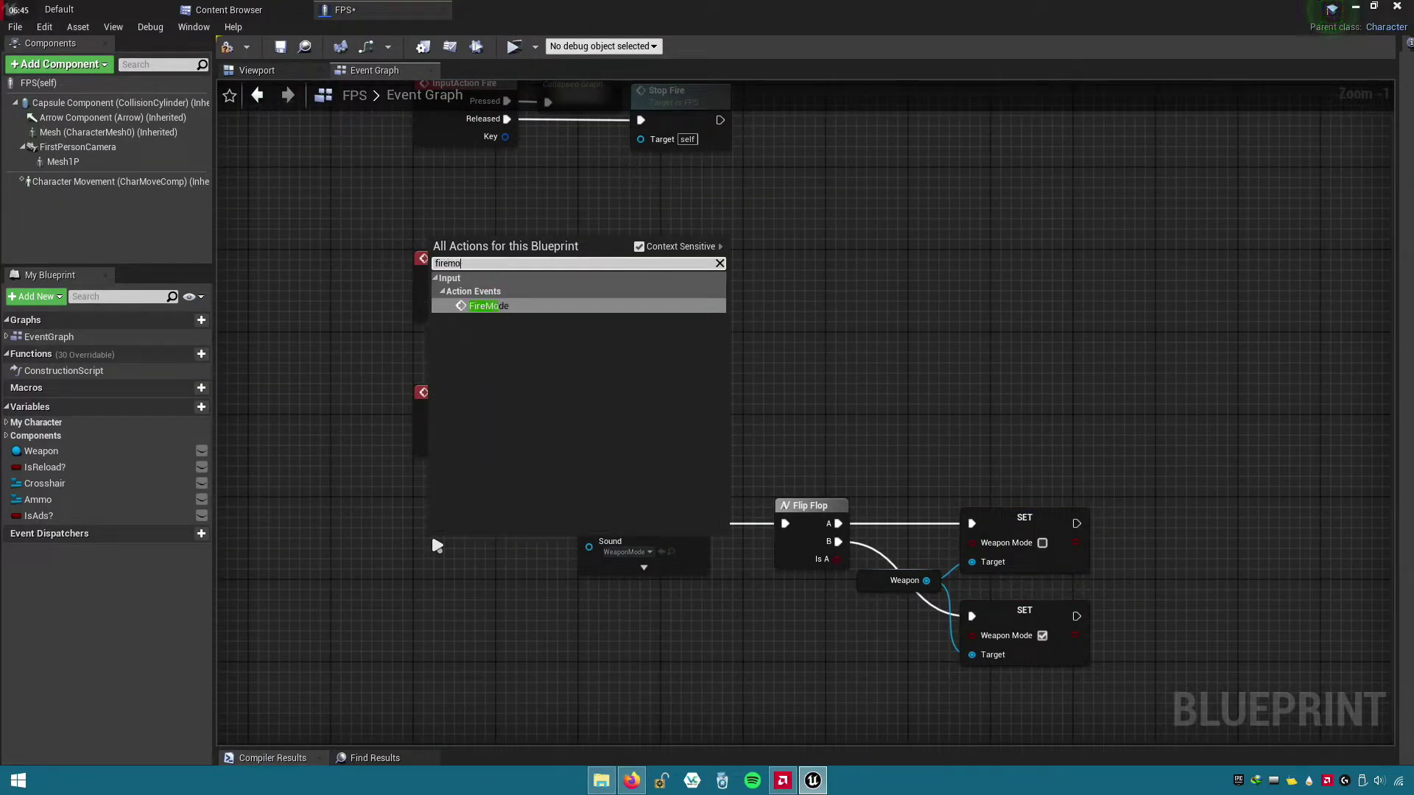
pyautogui.press('Return')
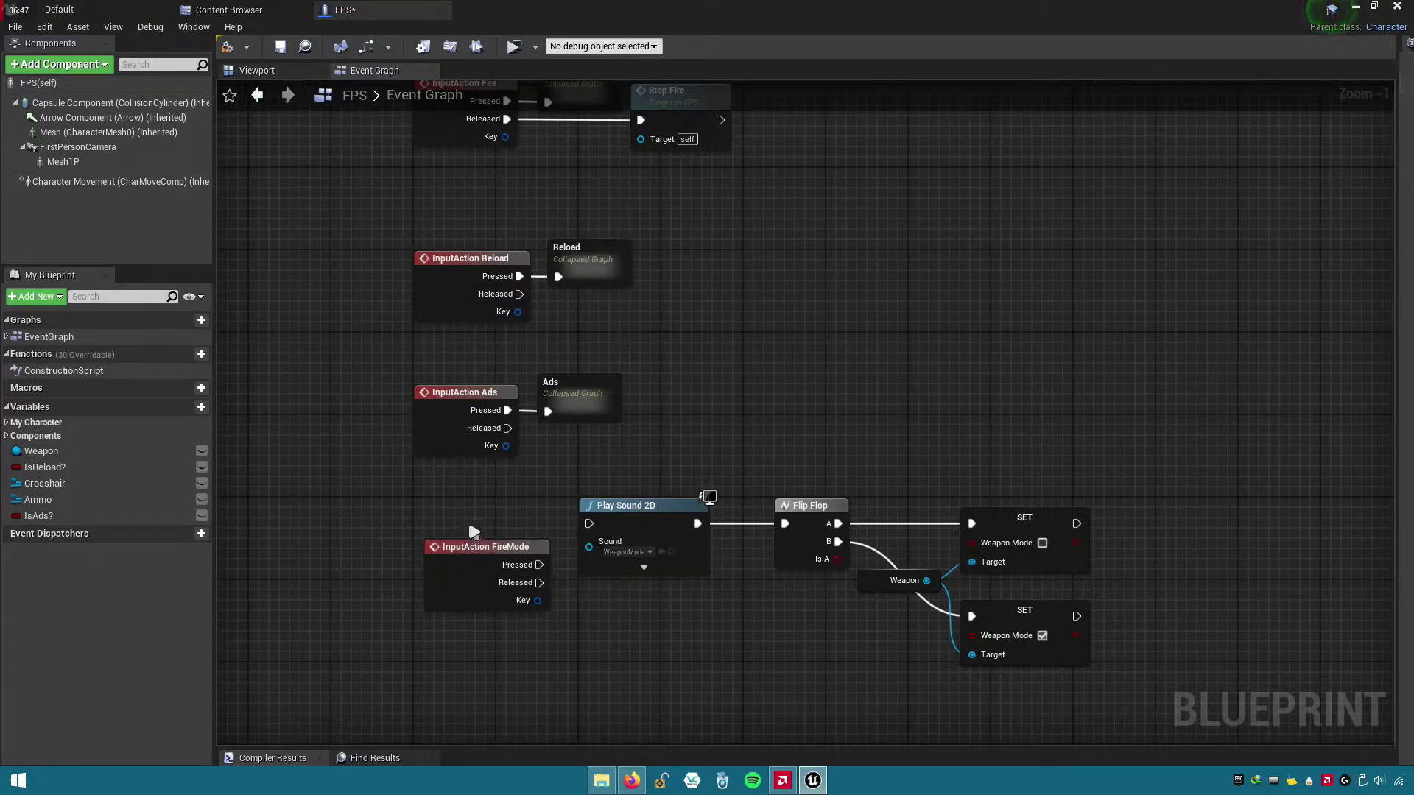
pyautogui.moveTo(471, 545)
pyautogui.mouseDown()
pyautogui.moveTo(471, 503)
pyautogui.moveTo(542, 527)
pyautogui.moveTo(593, 524)
pyautogui.mouseUp()
# - Move Flip Flop closer to Play Sound 2D and place the Weapon getter beside the upper SET
pyautogui.scroll(1, 604, 549)
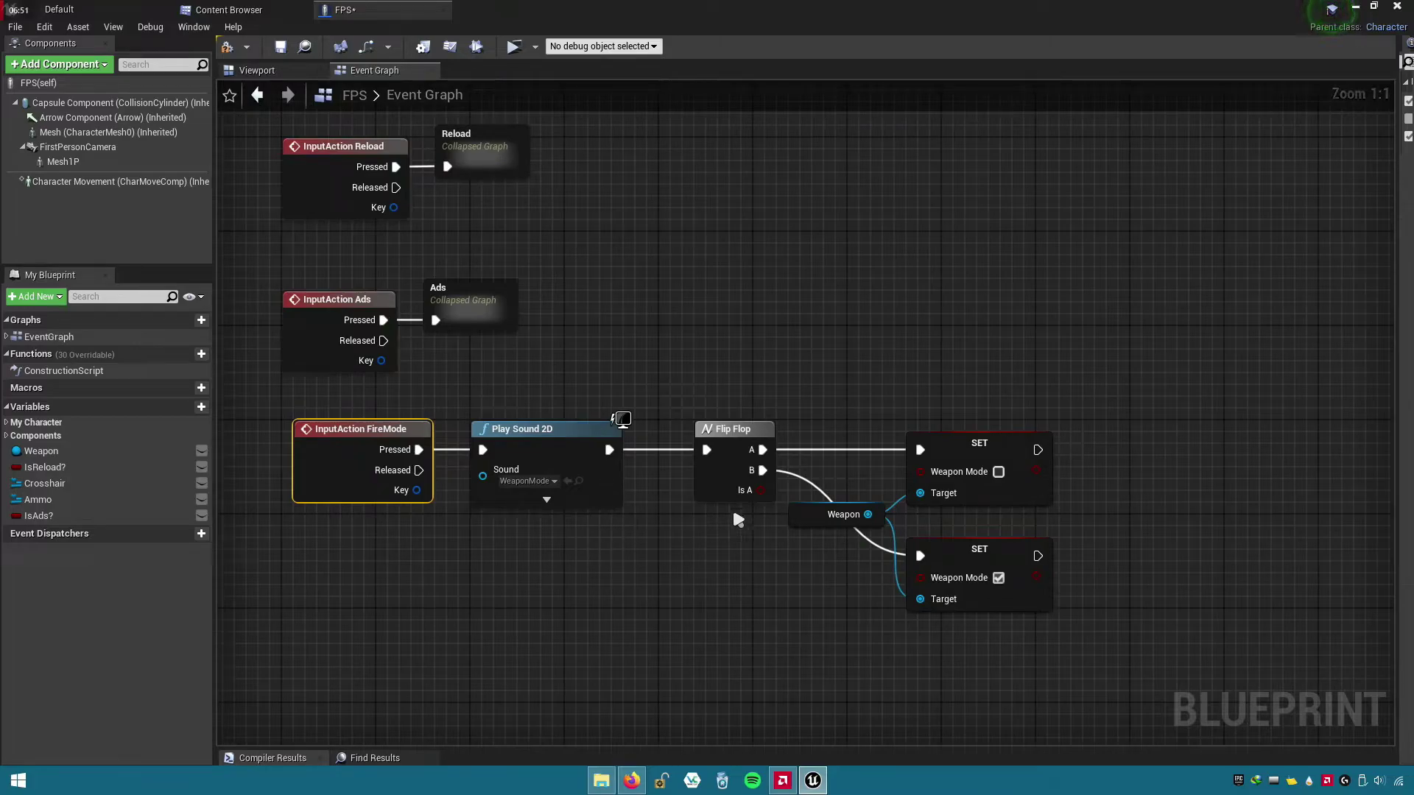
pyautogui.moveTo(744, 449); pyautogui.dragTo(708, 449)
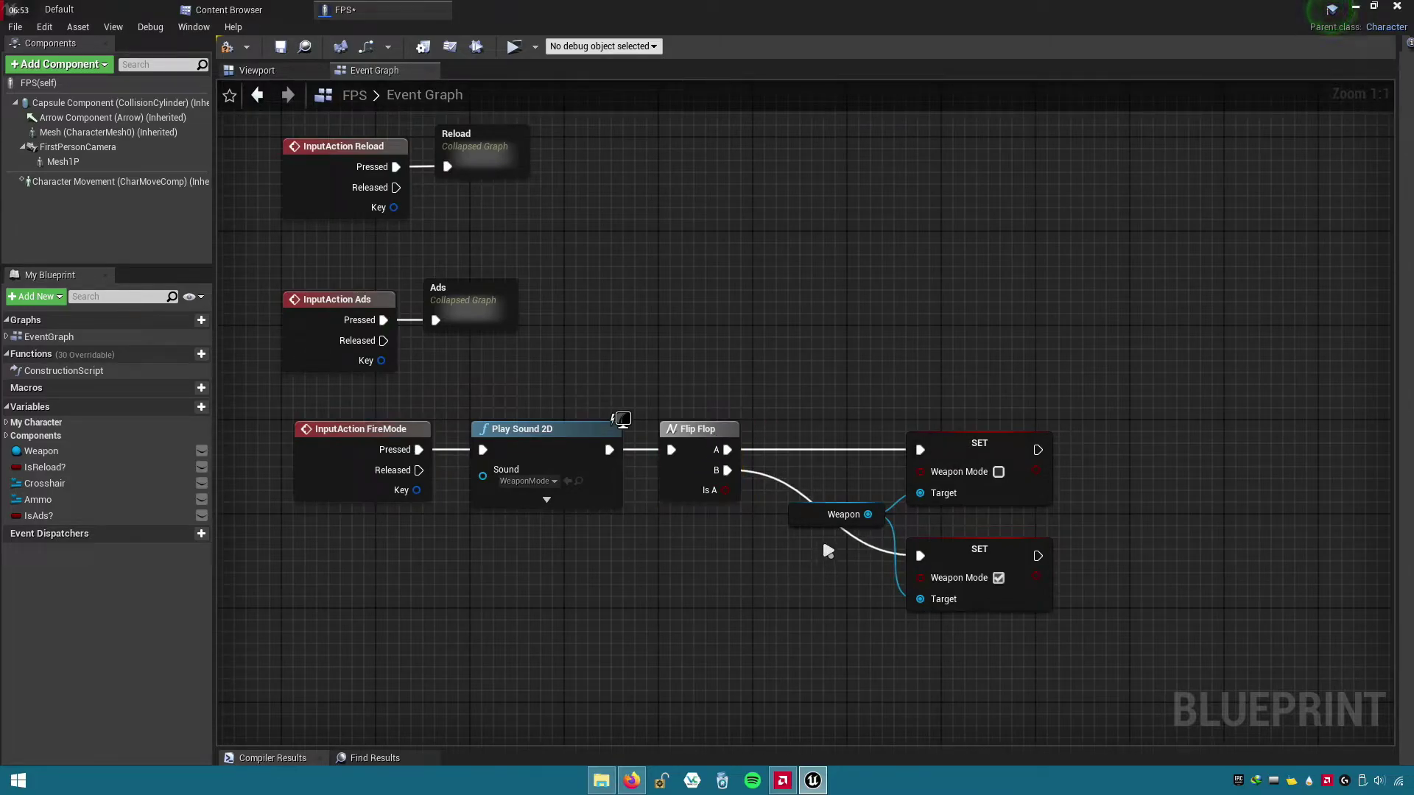
pyautogui.moveTo(839, 516); pyautogui.dragTo(827, 504)
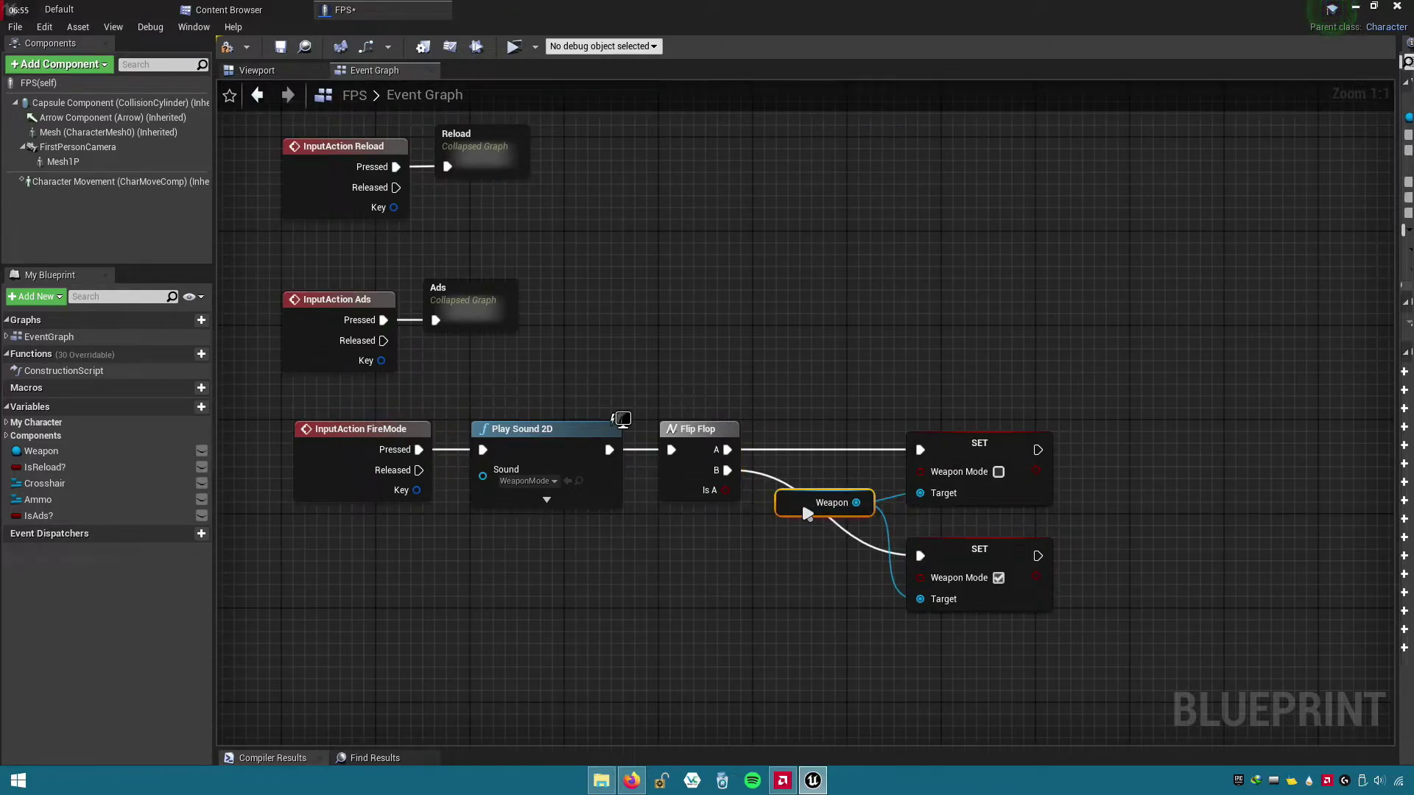
pyautogui.rightClick(806, 513)
pyautogui.click(861, 456)
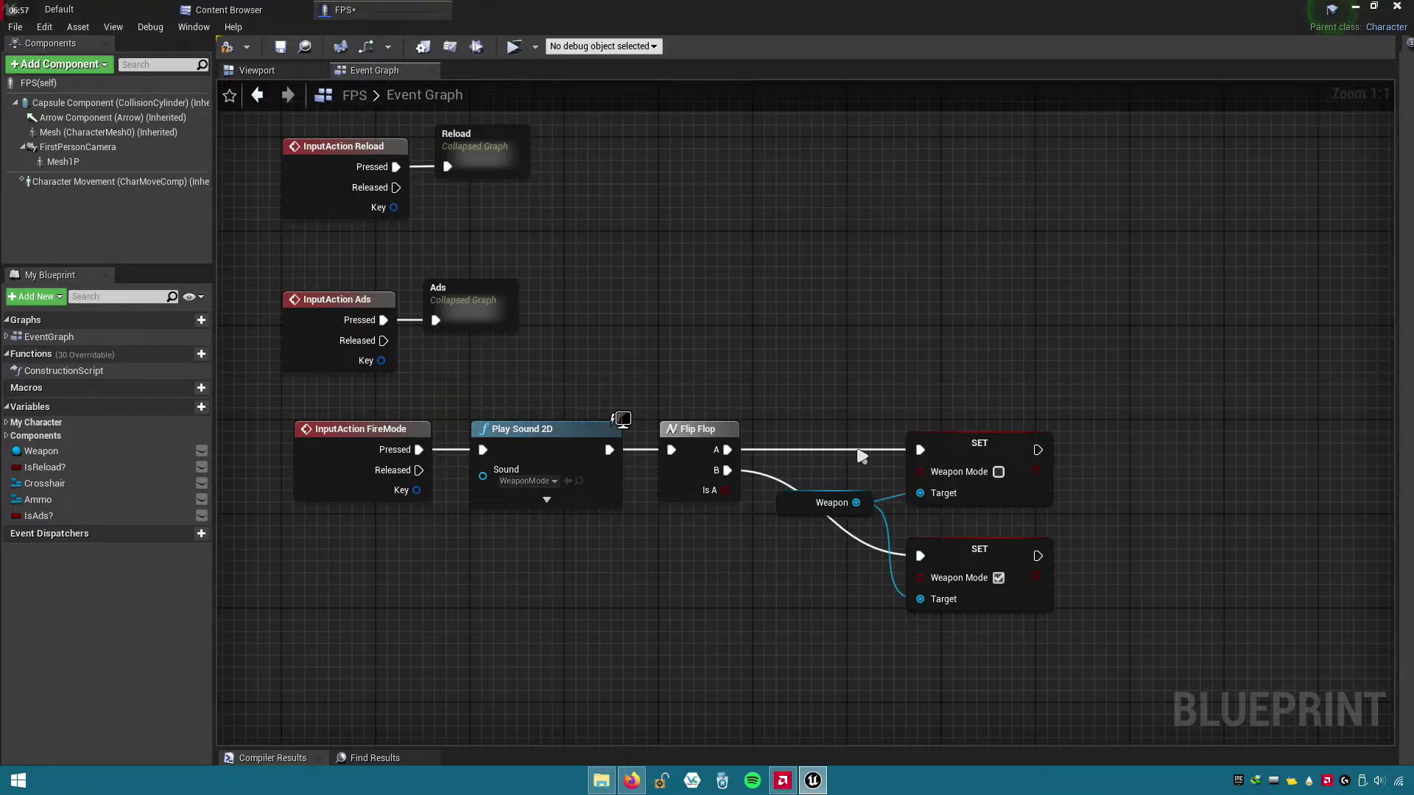
pyautogui.click(823, 511)
pyautogui.hotkey('ctrl', 'z')
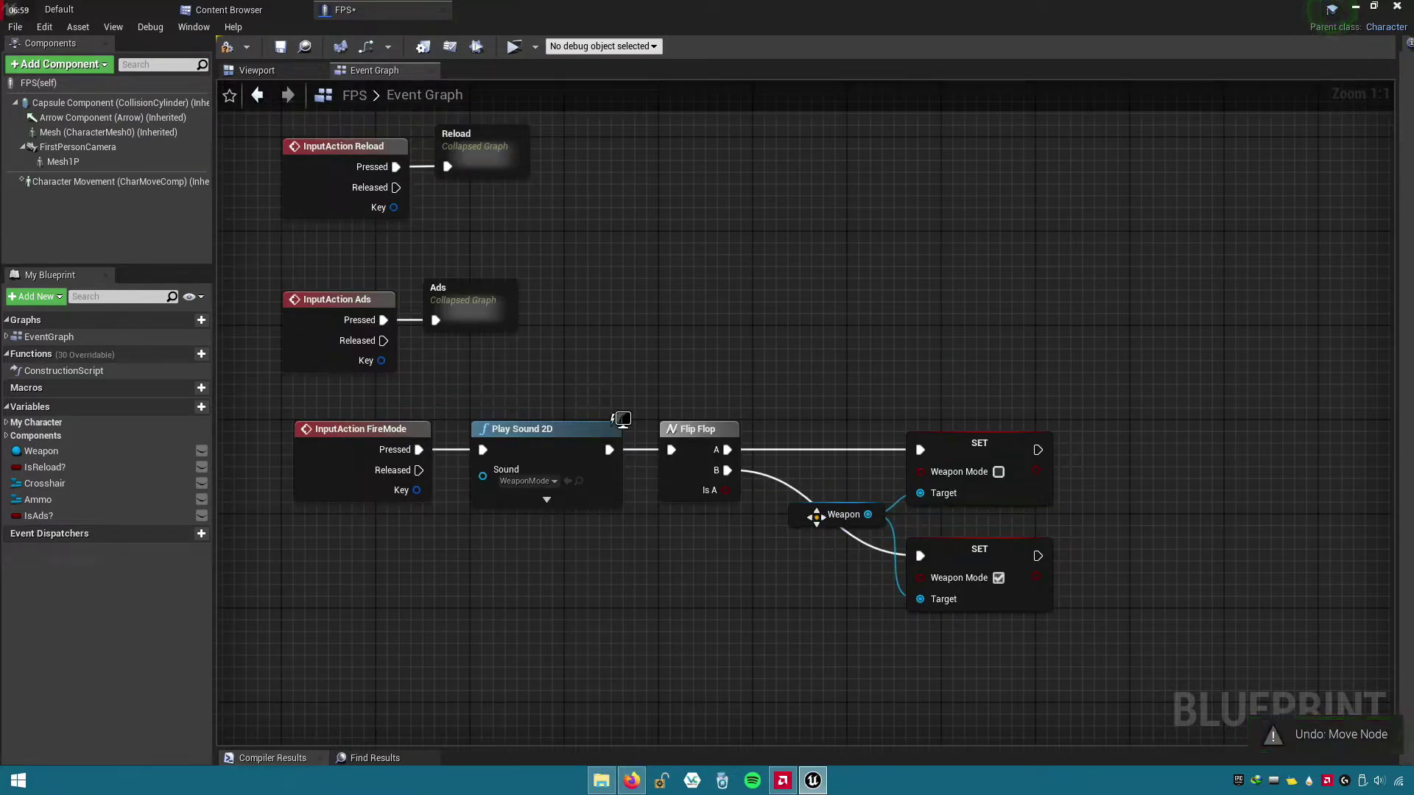
pyautogui.moveTo(814, 514); pyautogui.dragTo(807, 484)
# - Duplicate the Weapon getter and connect it to the lower SET Weapon Mode's Target instead of the shared one
pyautogui.rightClick(807, 484)
pyautogui.click(840, 218)
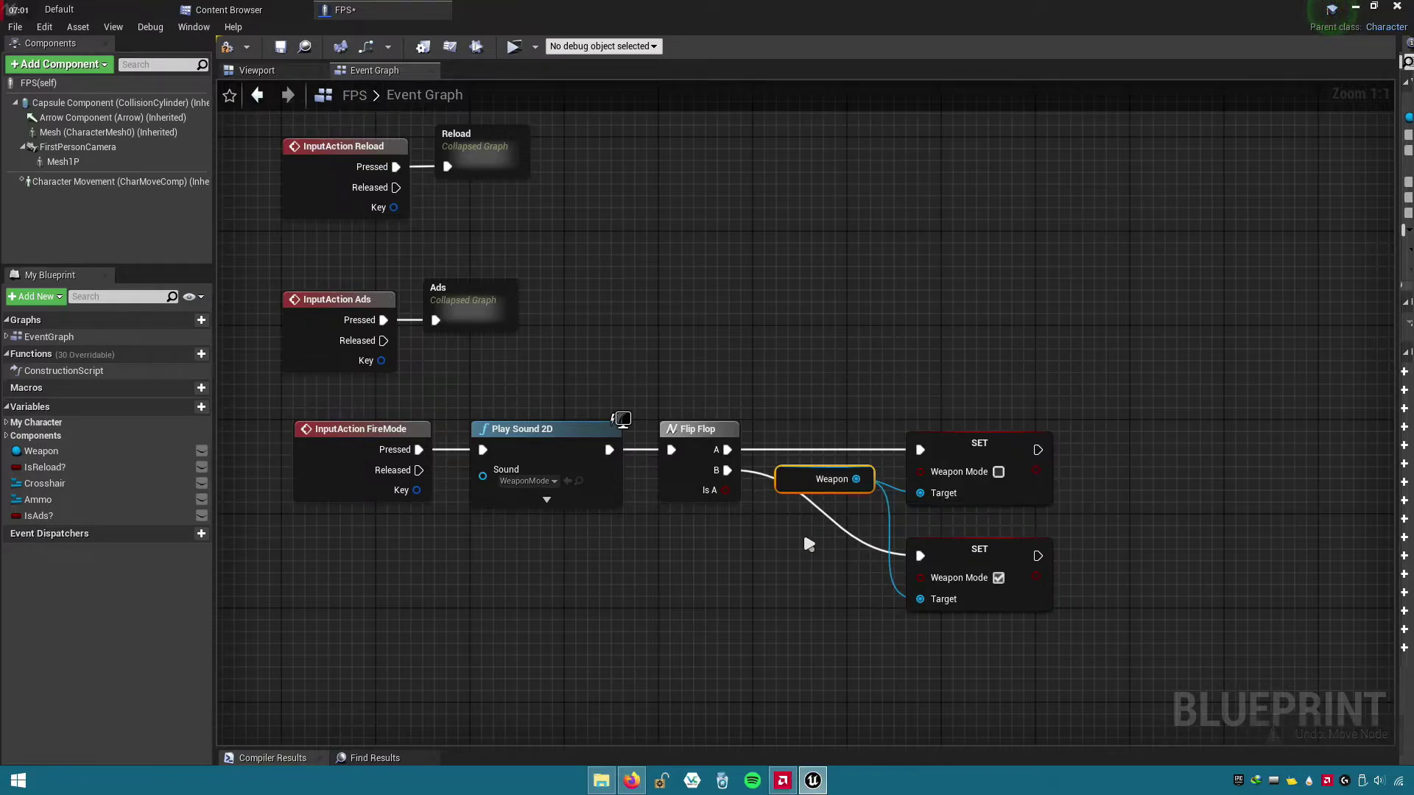
pyautogui.moveTo(830, 554); pyautogui.dragTo(819, 602)
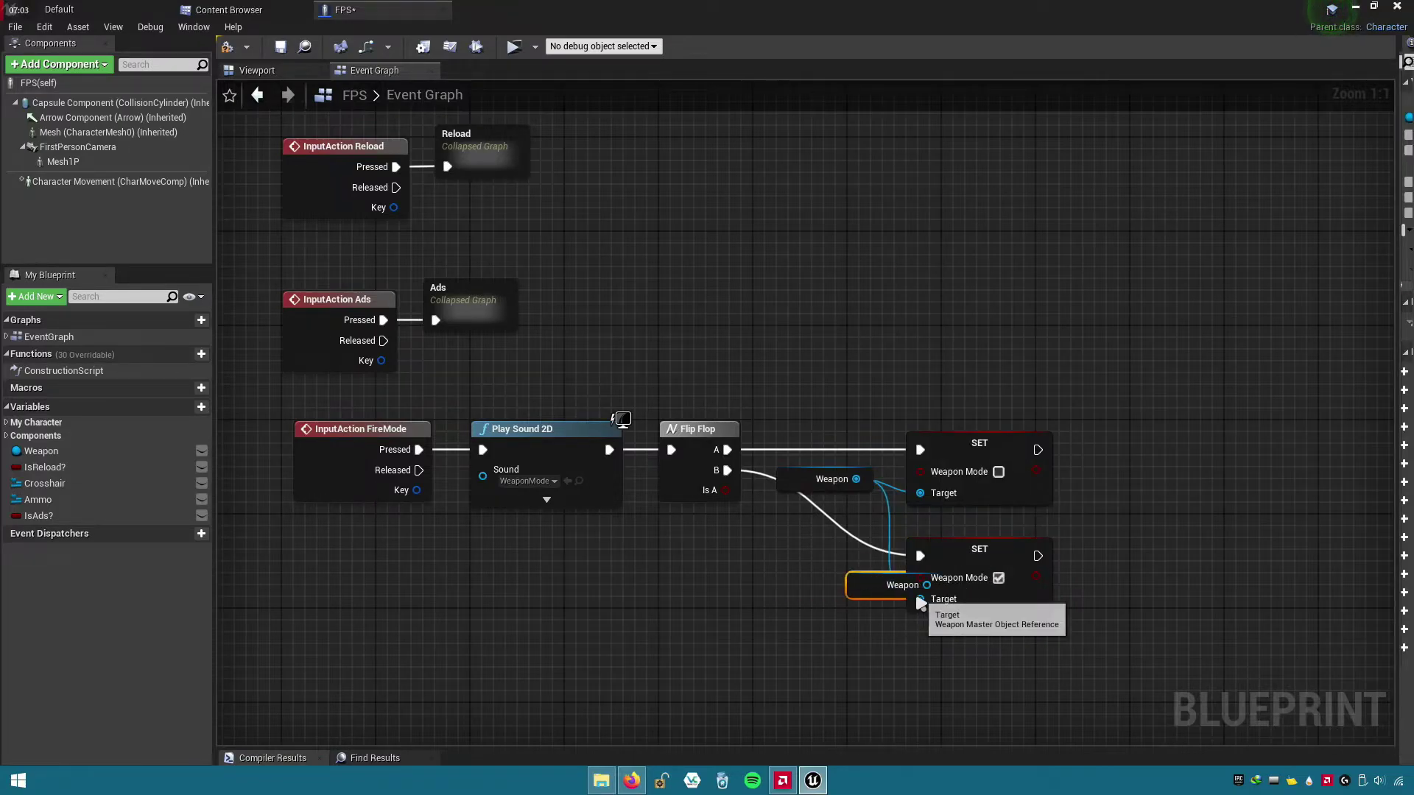
pyautogui.rightClick(920, 599)
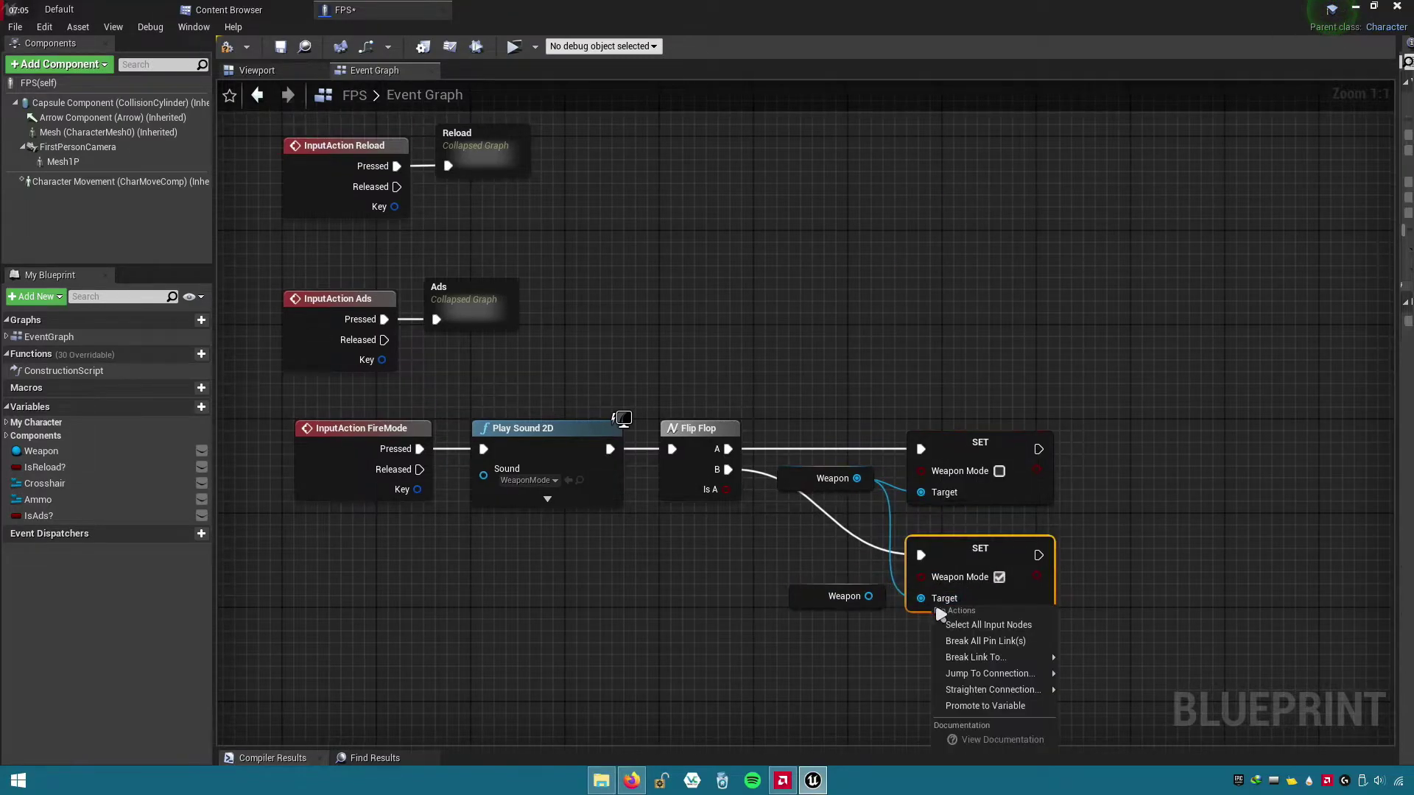
pyautogui.click(950, 642)
pyautogui.moveTo(946, 608); pyautogui.dragTo(869, 598)
# - Align both SET nodes with their Weapon getters and add a reroute point on the Flip Flop B wire
pyautogui.moveTo(915, 537); pyautogui.dragTo(928, 526)
pyautogui.moveTo(812, 436); pyautogui.dragTo(960, 504)
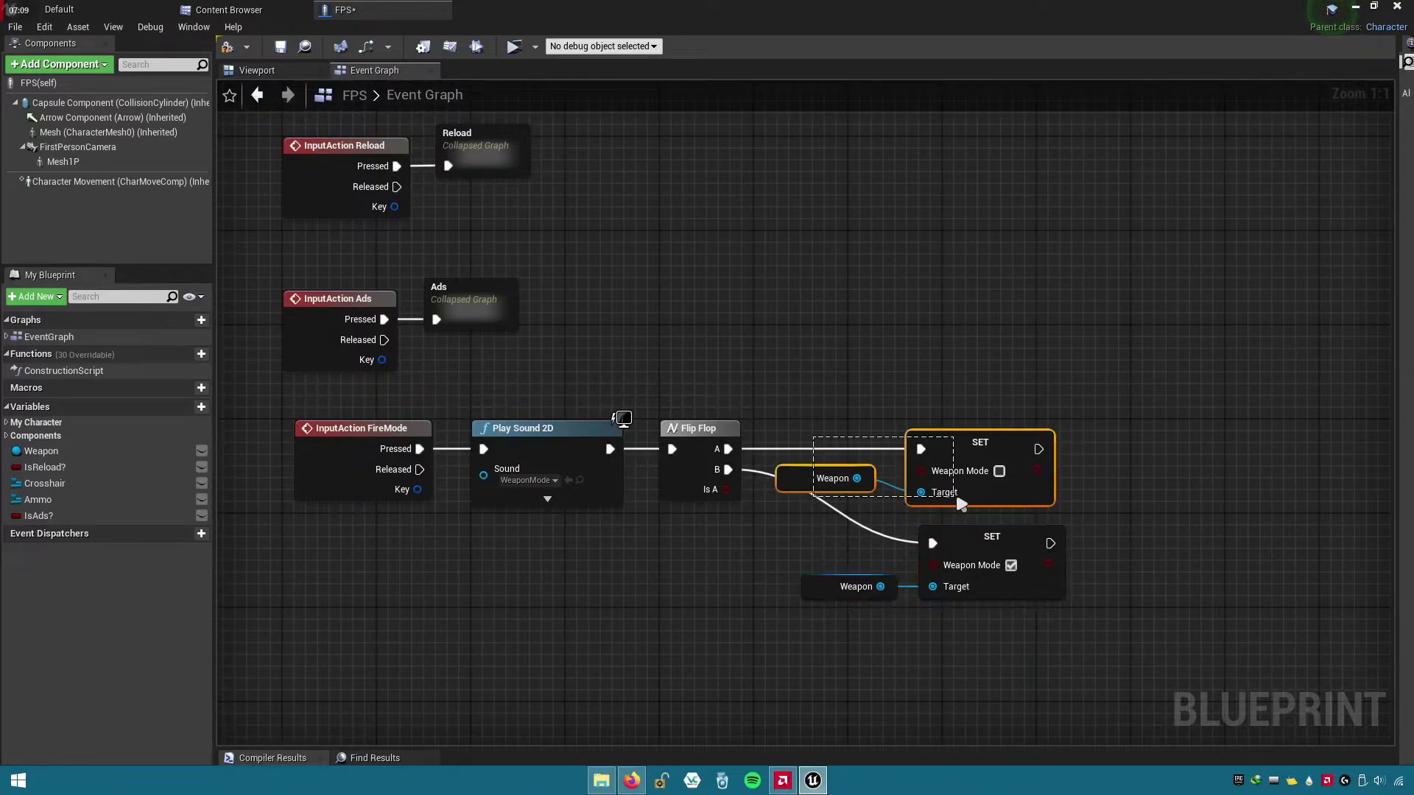
pyautogui.moveTo(961, 442); pyautogui.dragTo(973, 430)
pyautogui.click(910, 514)
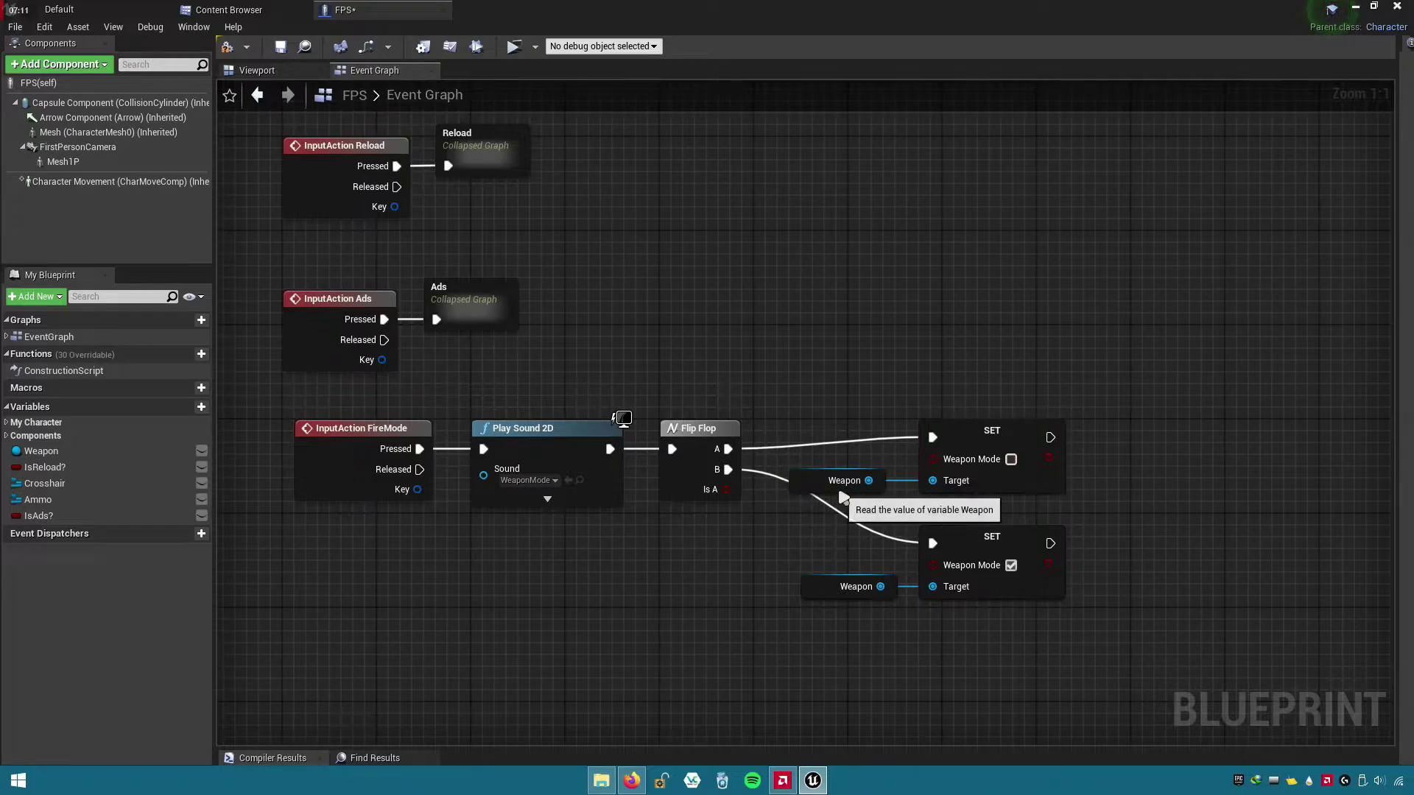
pyautogui.moveTo(839, 501)
pyautogui.mouseDown()
pyautogui.moveTo(957, 430)
pyautogui.moveTo(933, 447)
pyautogui.mouseUp()
pyautogui.moveTo(788, 610)
pyautogui.mouseDown()
pyautogui.moveTo(980, 544)
pyautogui.moveTo(944, 547)
pyautogui.mouseUp()
pyautogui.doubleClick(827, 521)
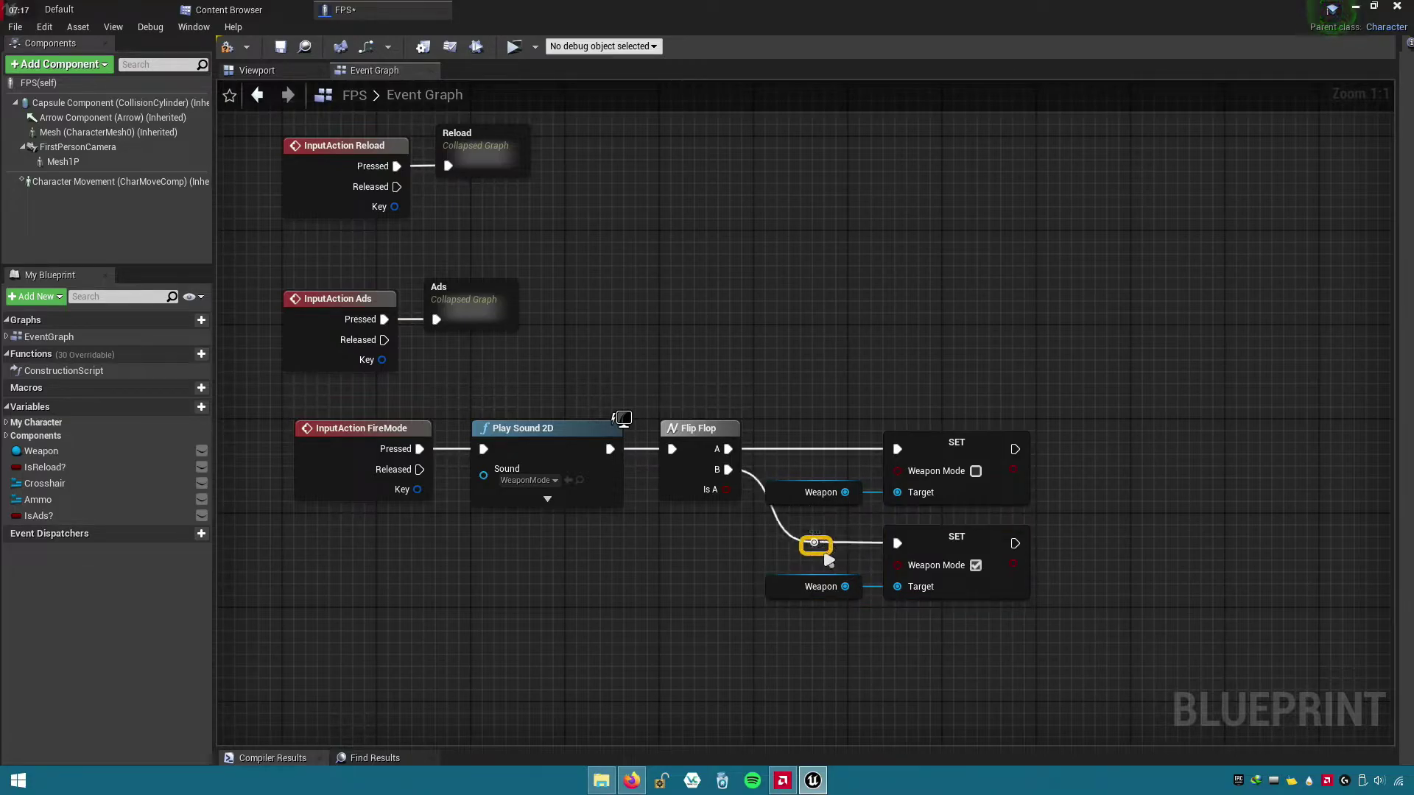
pyautogui.click(748, 577)
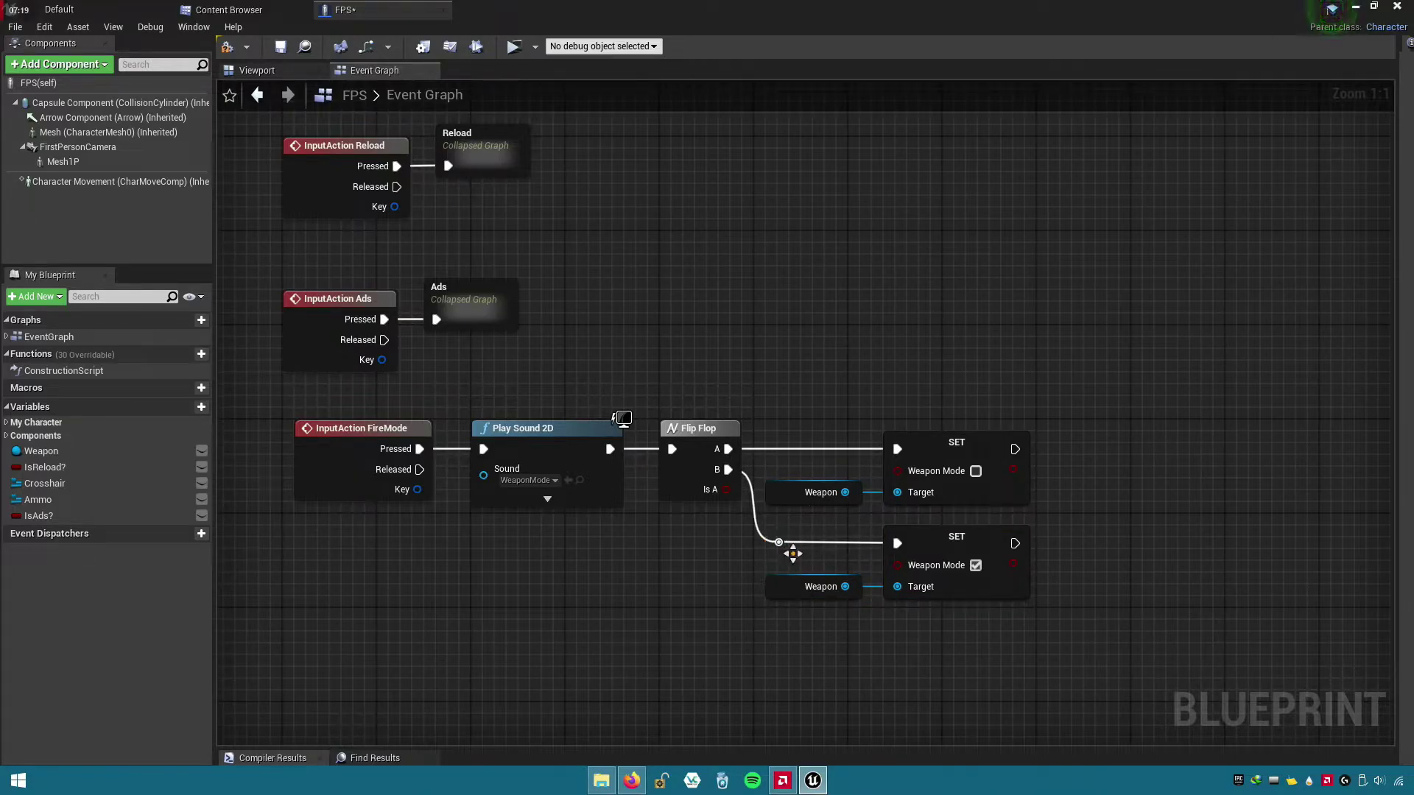
pyautogui.click(671, 564)
# - Collapse the Play Sound 2D, Flip Flop and SET nodes into a graph named FireMode
pyautogui.scroll(-2, 590, 555)
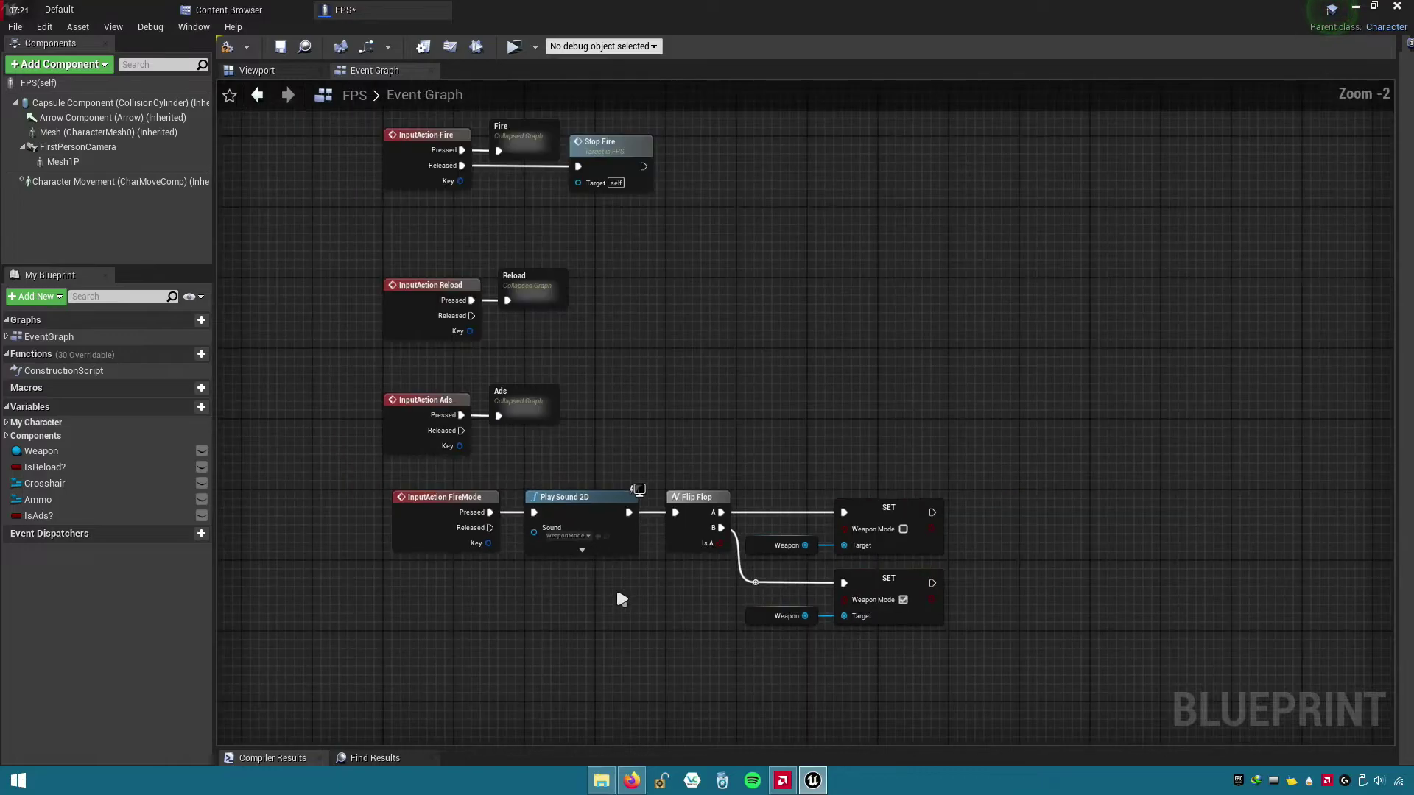
pyautogui.click(429, 539)
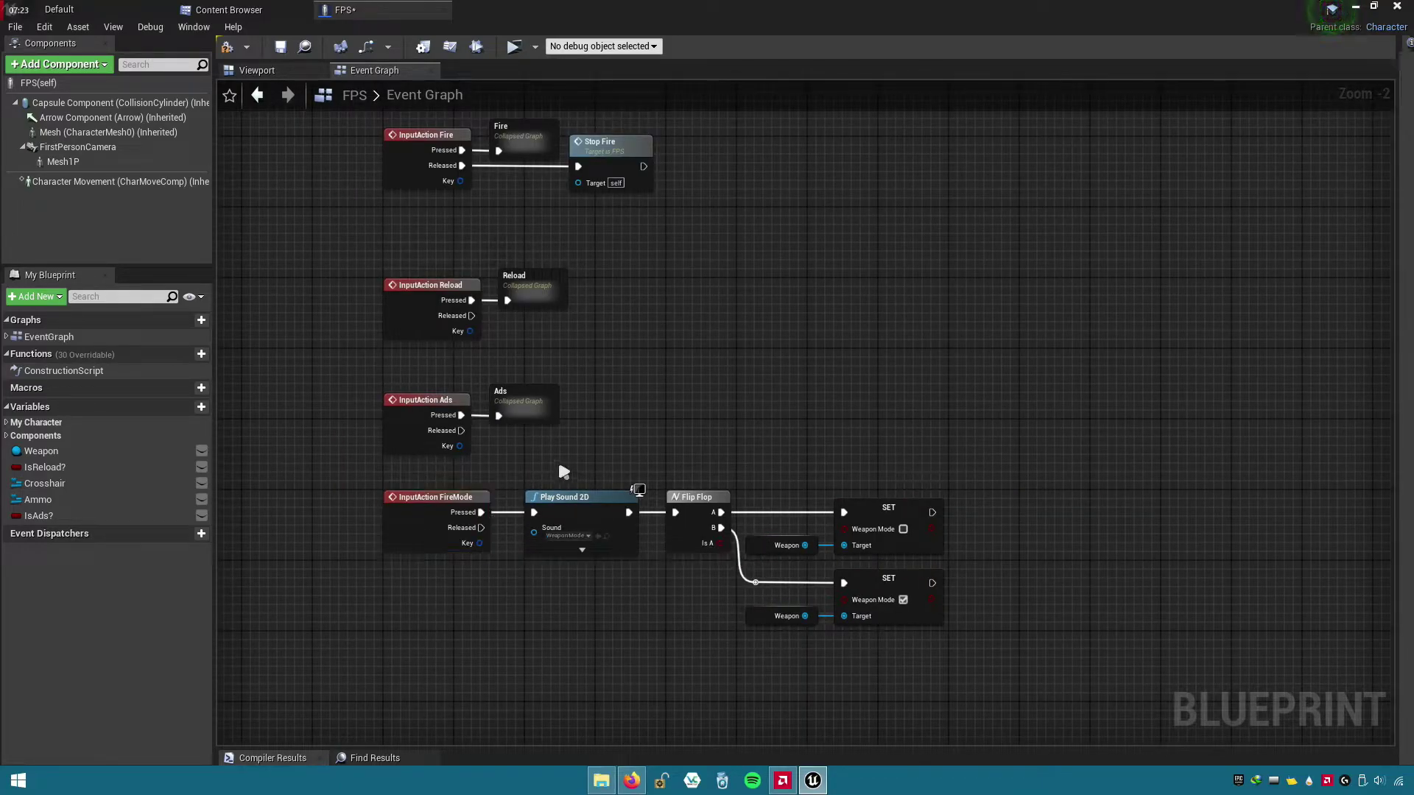
pyautogui.moveTo(546, 463); pyautogui.dragTo(962, 629)
pyautogui.rightClick(685, 492)
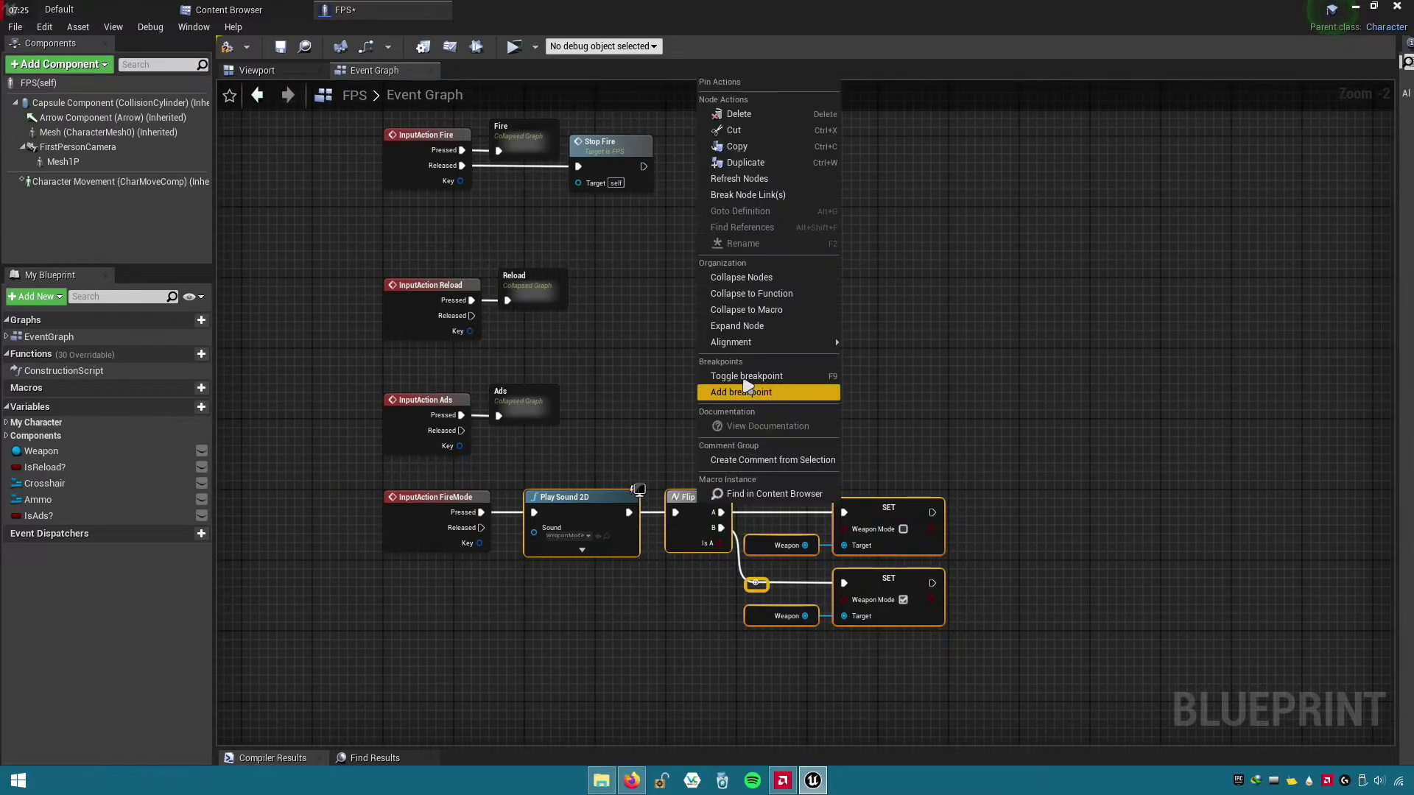
pyautogui.click(751, 286)
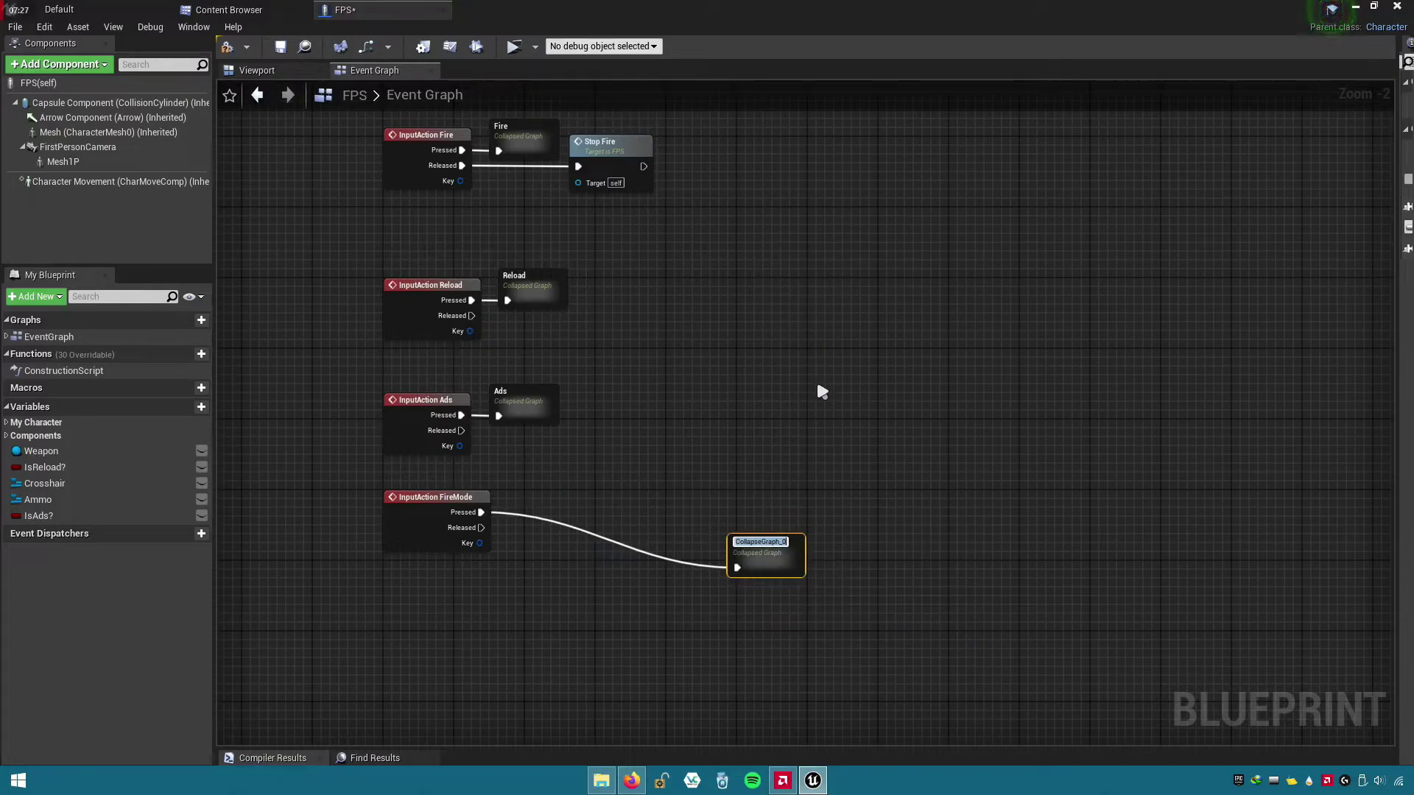
pyautogui.write('FireMode')
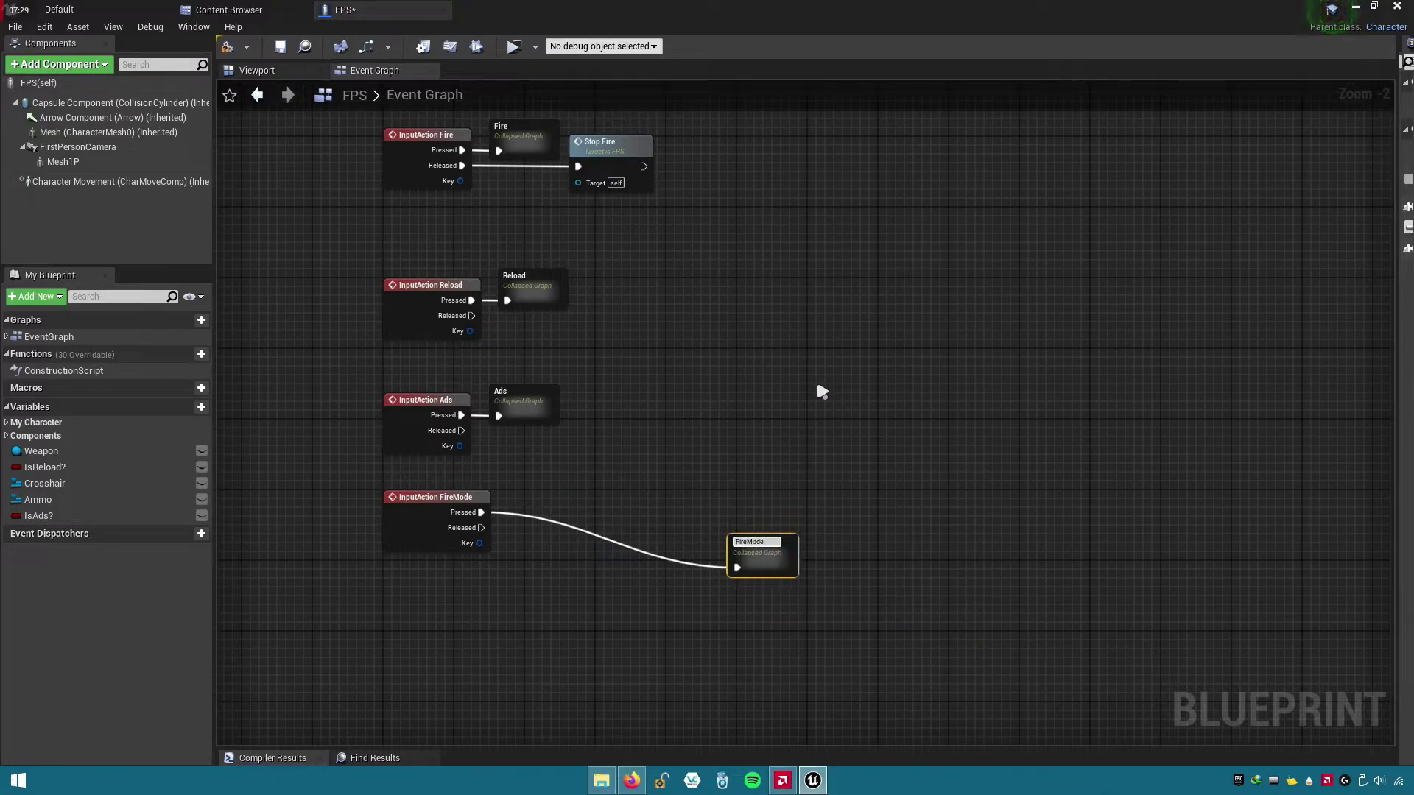
pyautogui.press('Return')
# - Place the FireMode node next to its event and marquee-select all four input events with their graphs
pyautogui.moveTo(758, 554); pyautogui.dragTo(554, 501)
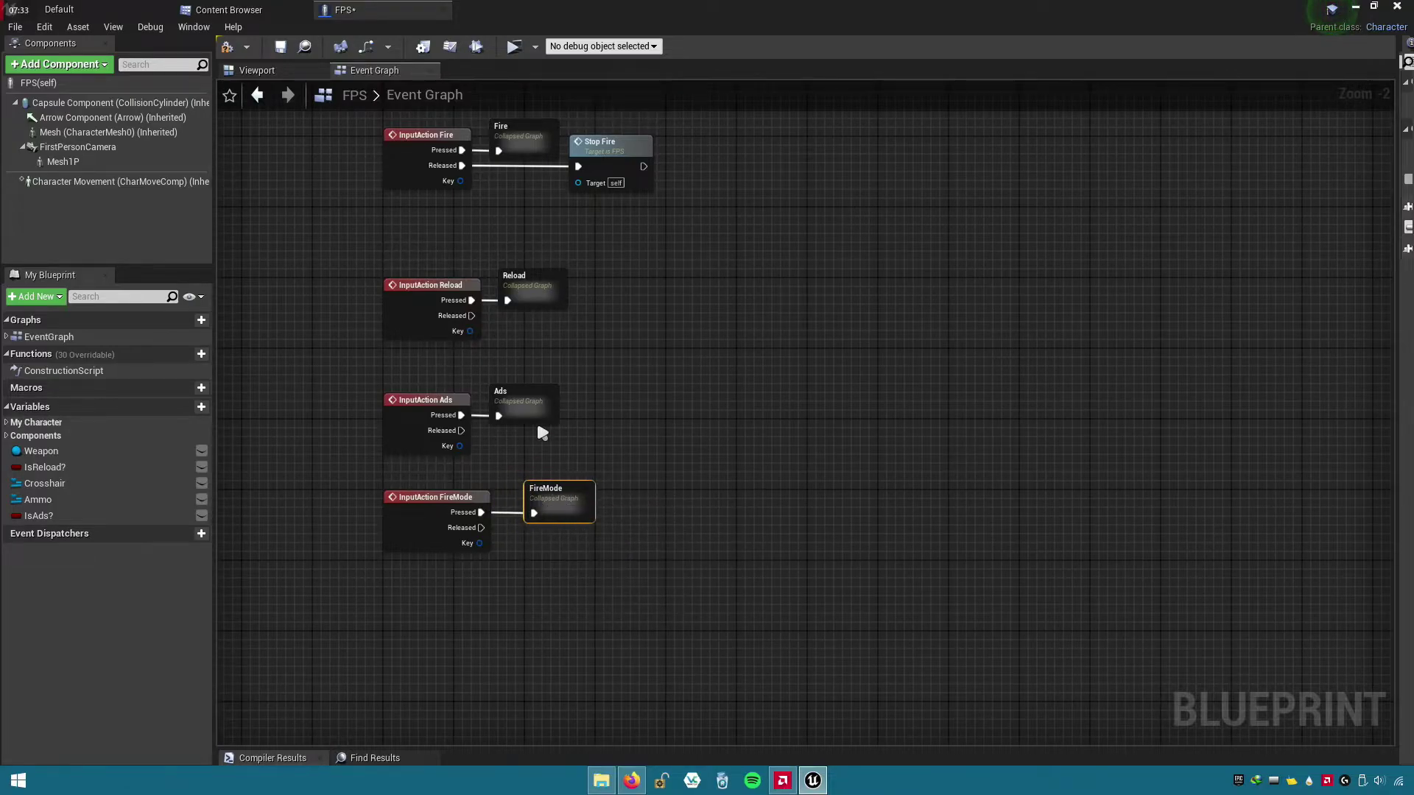
pyautogui.moveTo(536, 418); pyautogui.dragTo(587, 569, button='right')
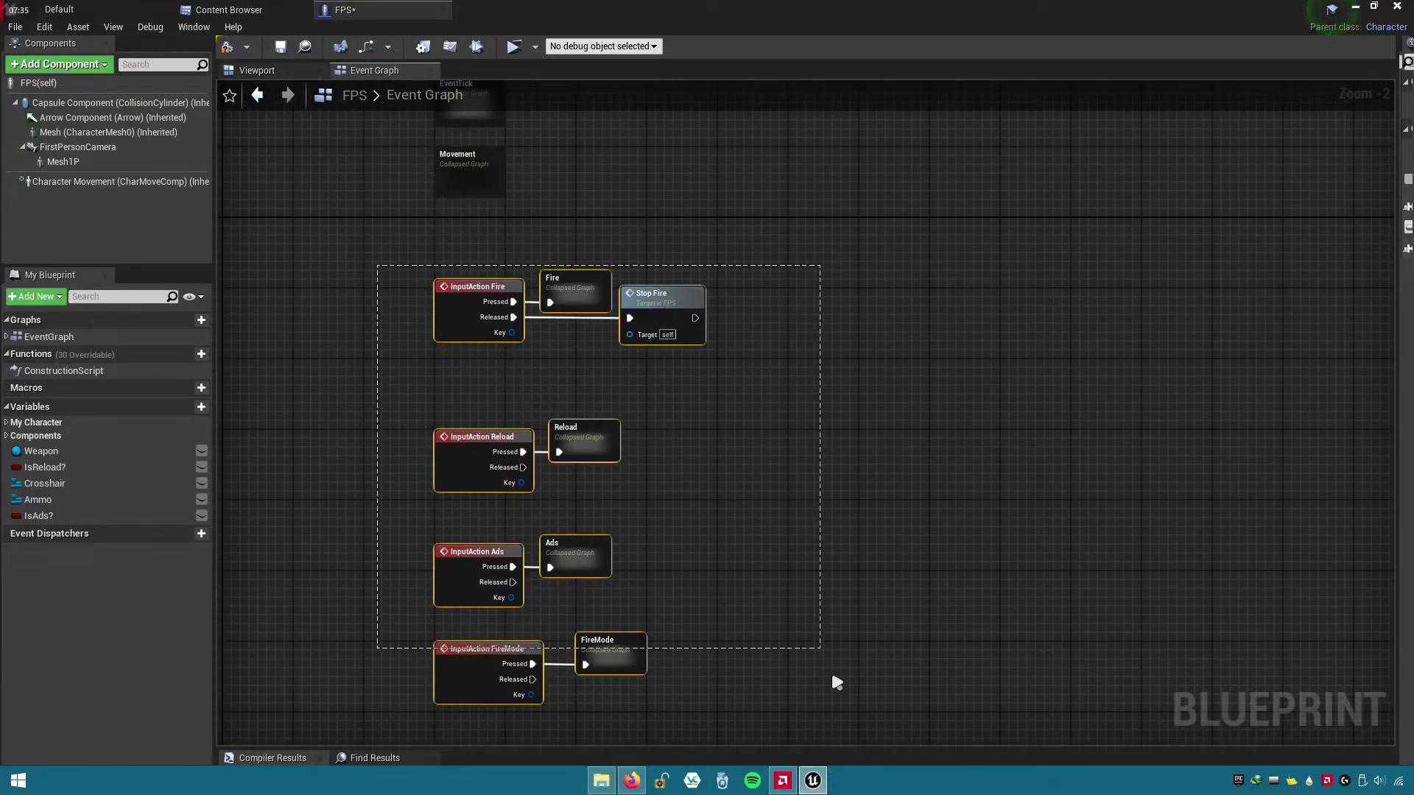
pyautogui.moveTo(380, 271); pyautogui.dragTo(909, 636)
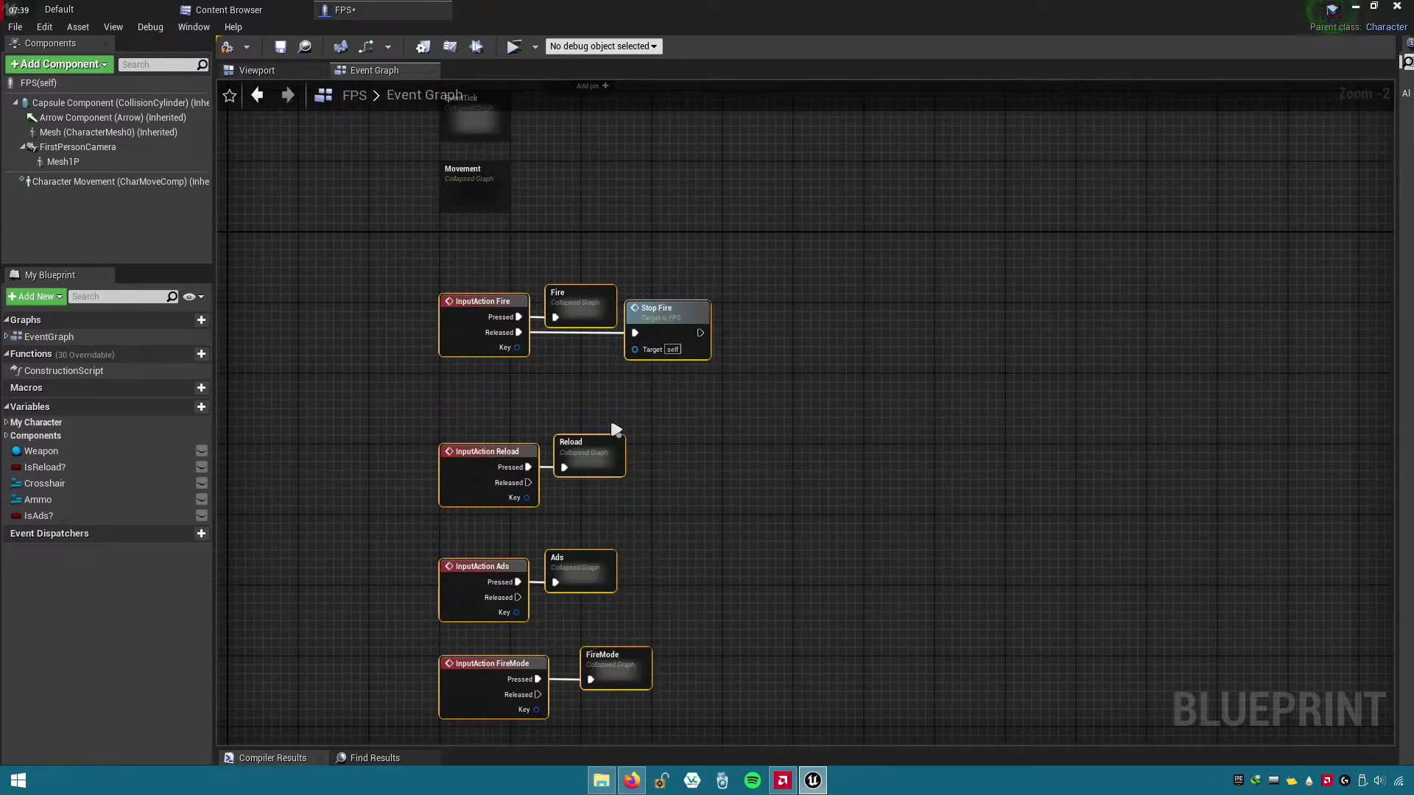
# - Collapse the selected input events into a node named Weapon and line it up under Movement
pyautogui.rightClick(576, 303)
pyautogui.click(617, 507)
pyautogui.write('on')
pyautogui.press('Return')
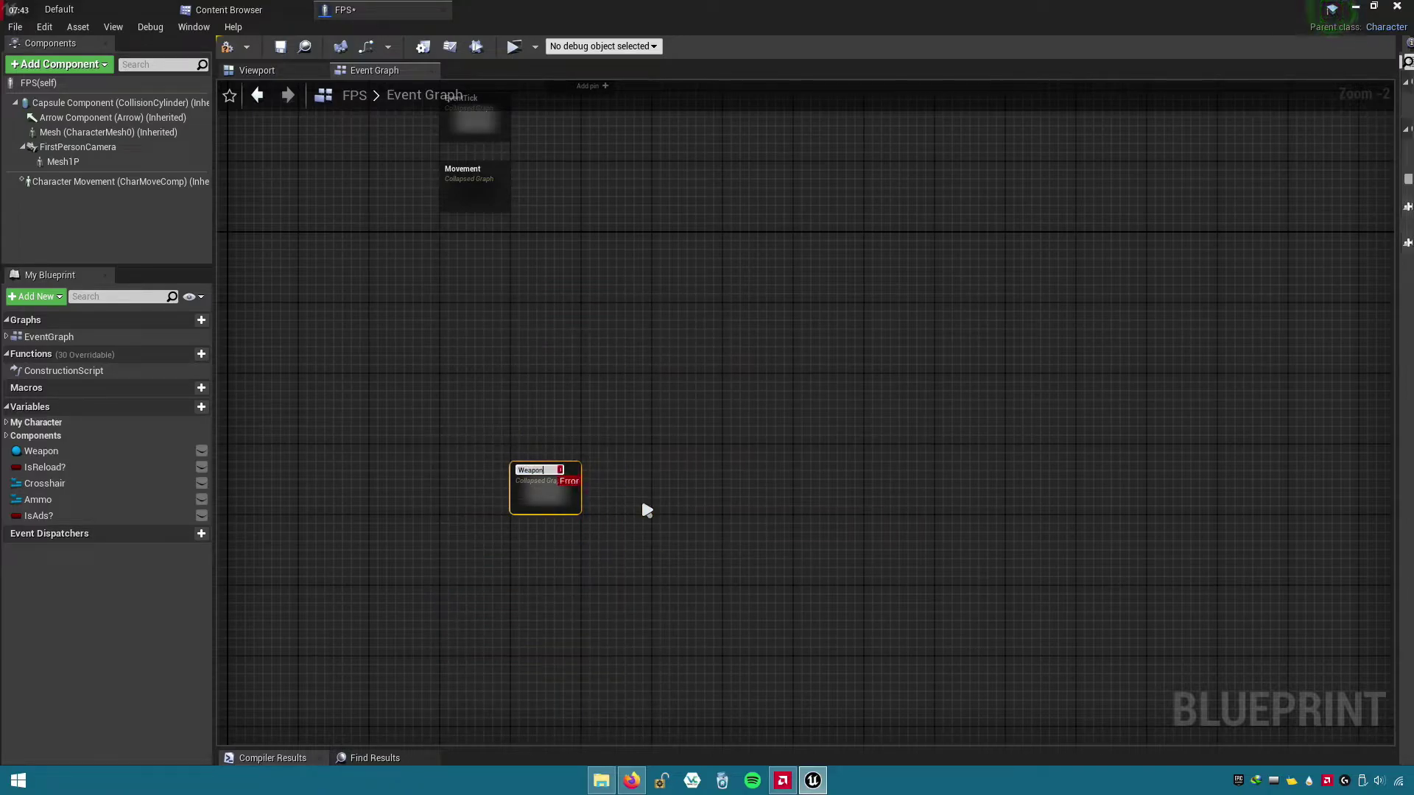
pyautogui.scroll(2, 612, 505)
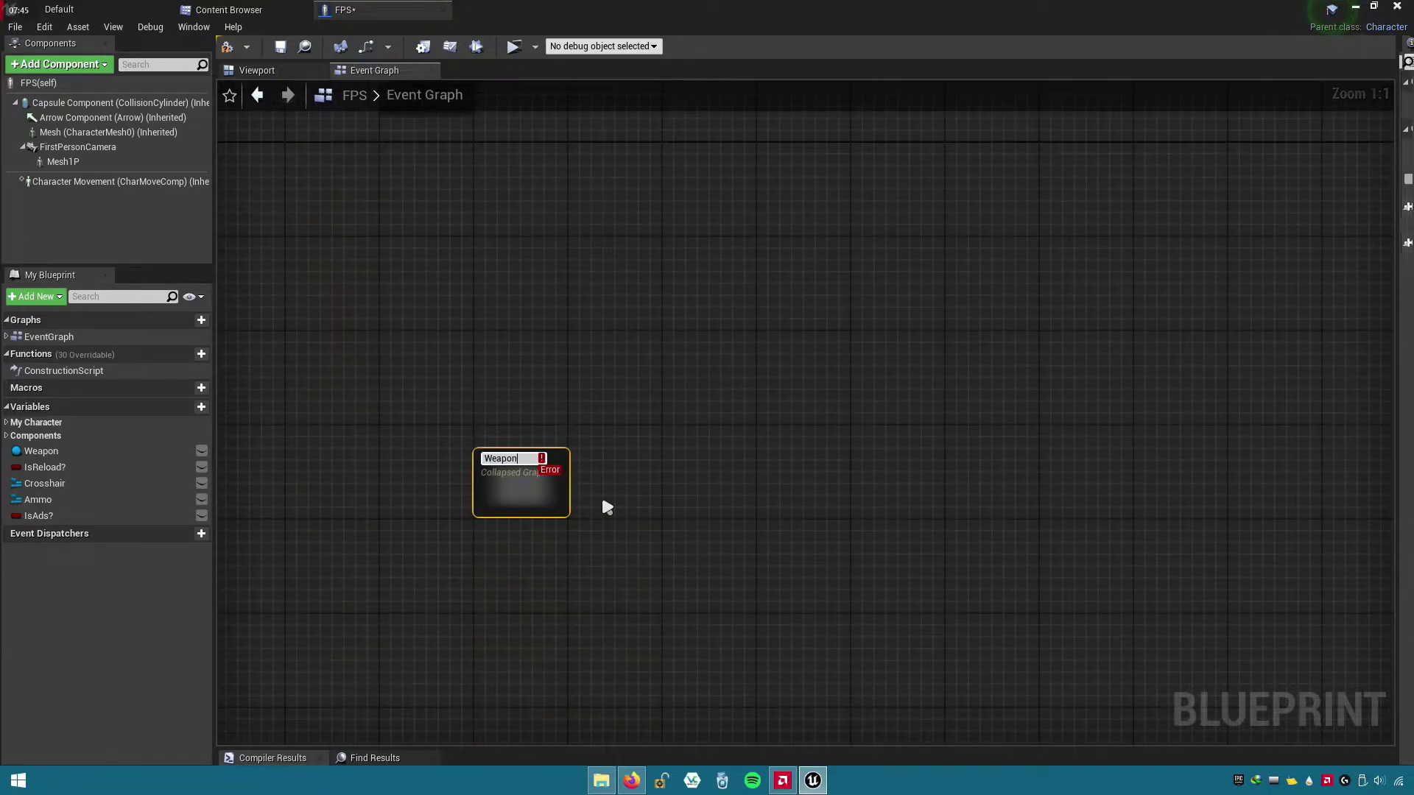
pyautogui.click(605, 475)
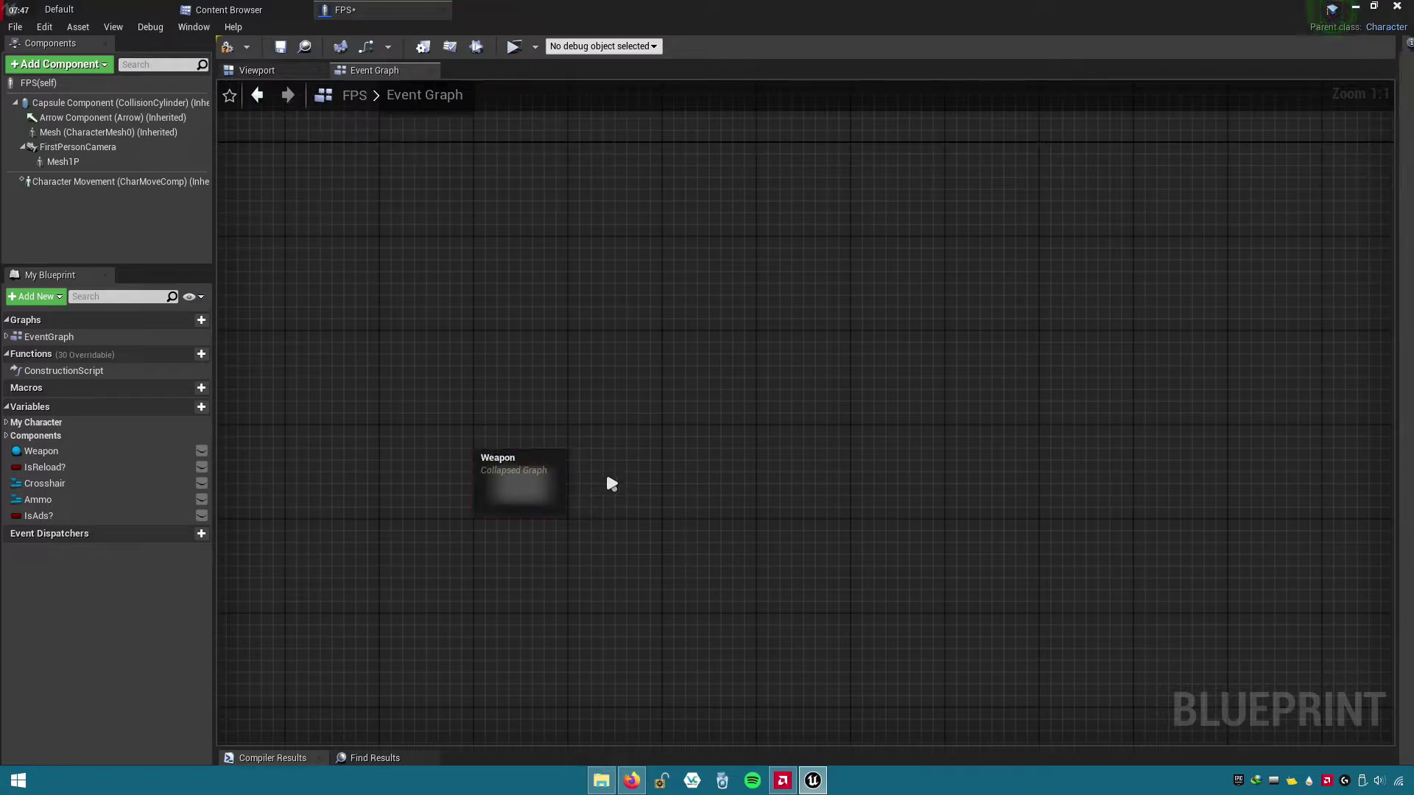
pyautogui.moveTo(605, 475); pyautogui.dragTo(645, 648, button='right')
pyautogui.moveTo(558, 680); pyautogui.dragTo(463, 374)
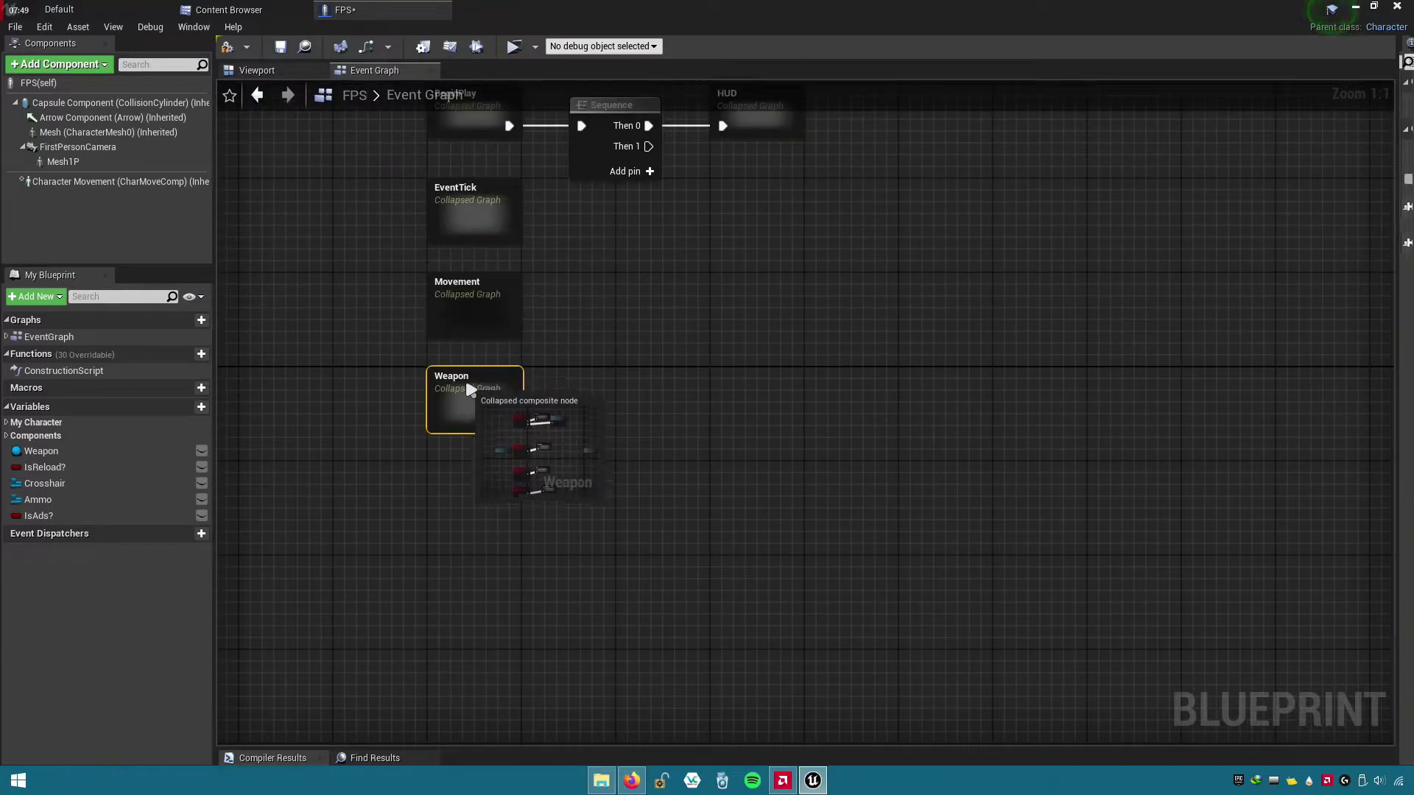
pyautogui.moveTo(572, 373); pyautogui.dragTo(584, 568, button='right')
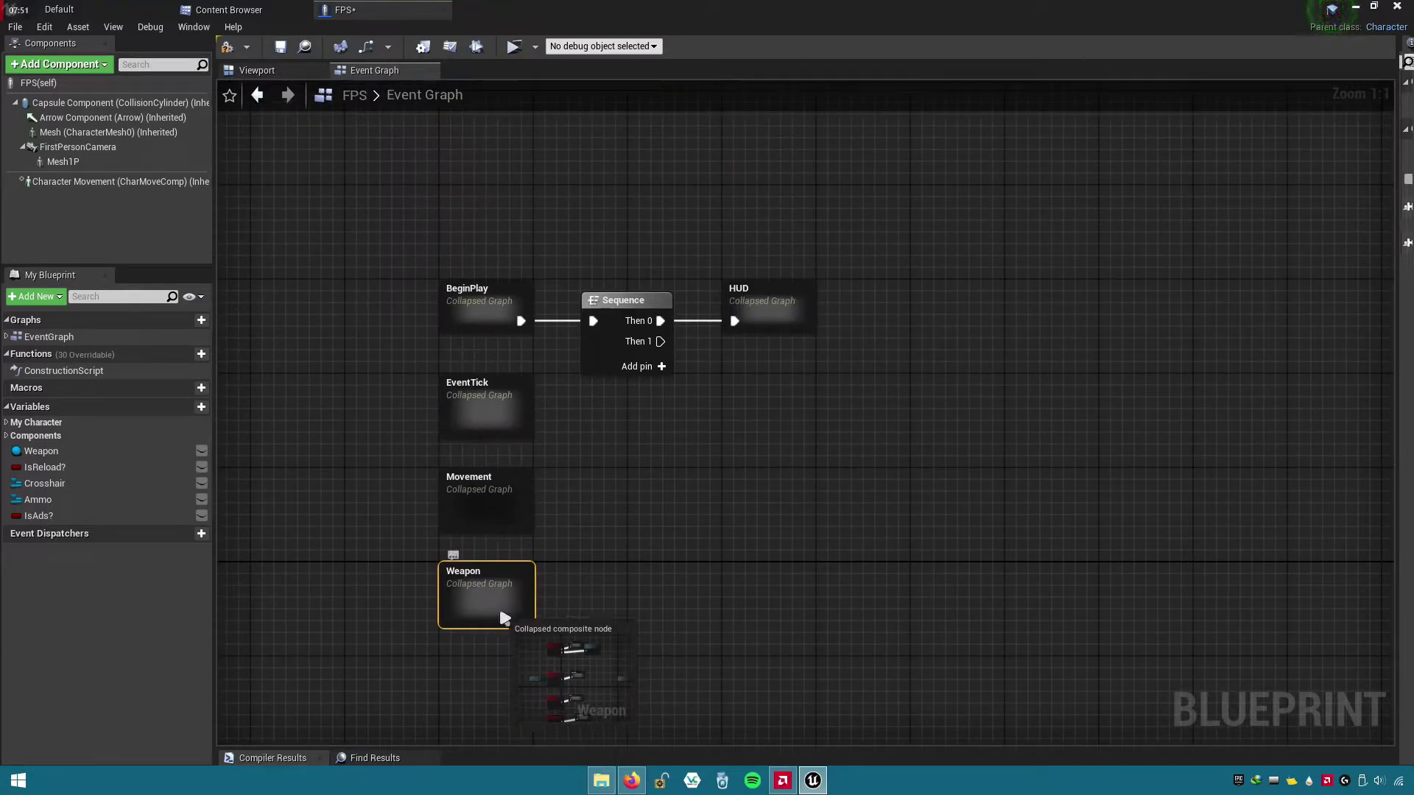
pyautogui.moveTo(501, 617); pyautogui.dragTo(681, 503)
# - Inside the Weapon graph, arrange the Inputs and Outputs nodes beside the Fire event
pyautogui.doubleClick(681, 502)
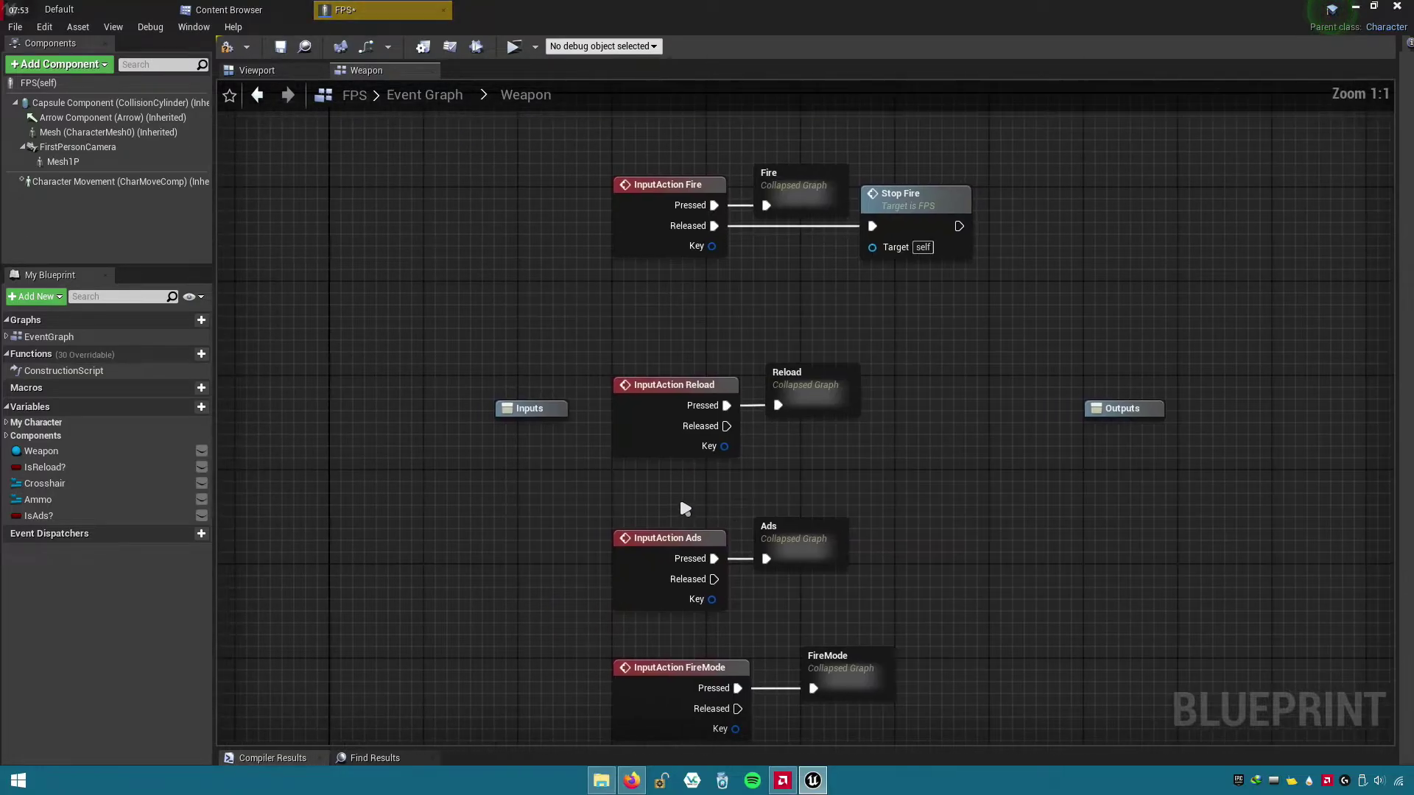
pyautogui.moveTo(1092, 368); pyautogui.dragTo(501, 391)
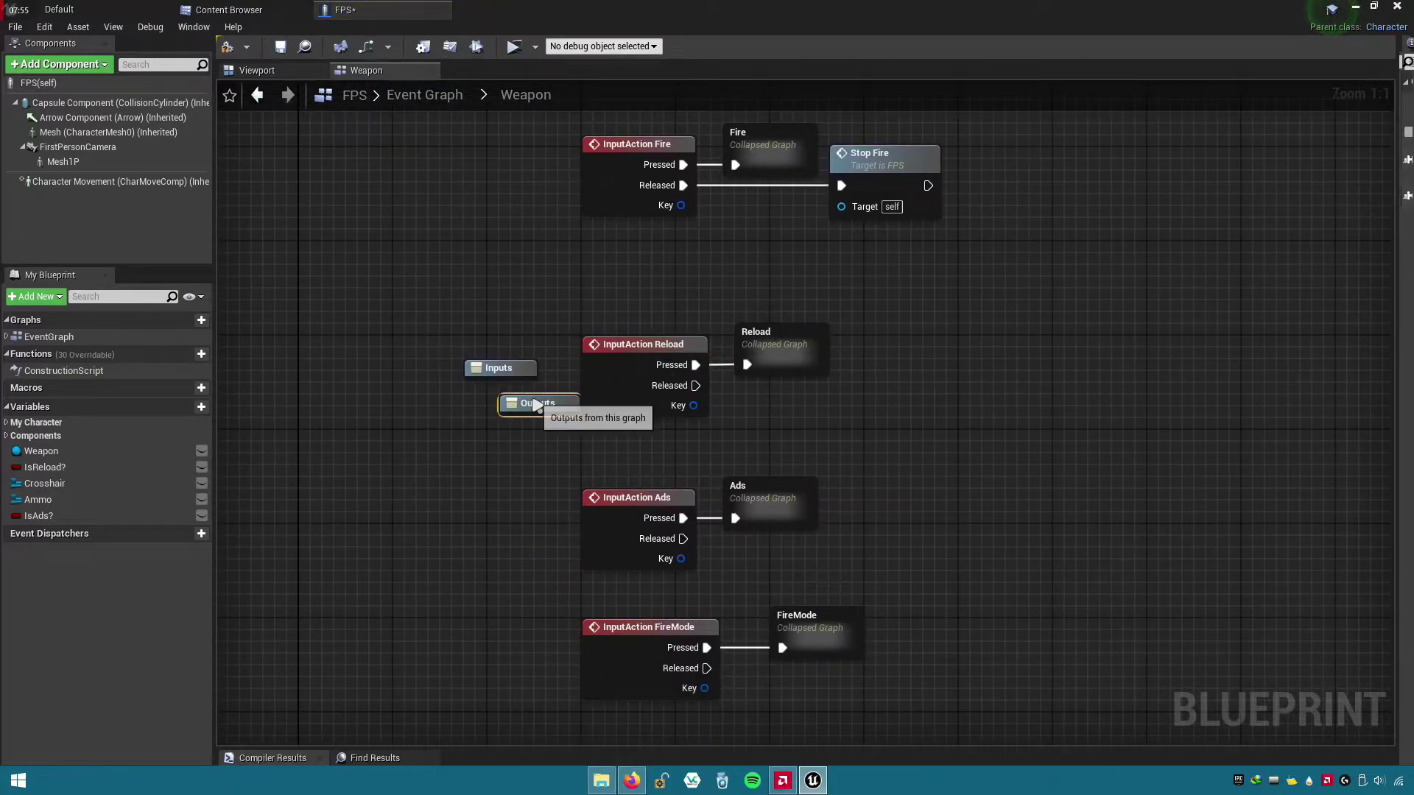
pyautogui.moveTo(524, 446); pyautogui.dragTo(493, 606, button='right')
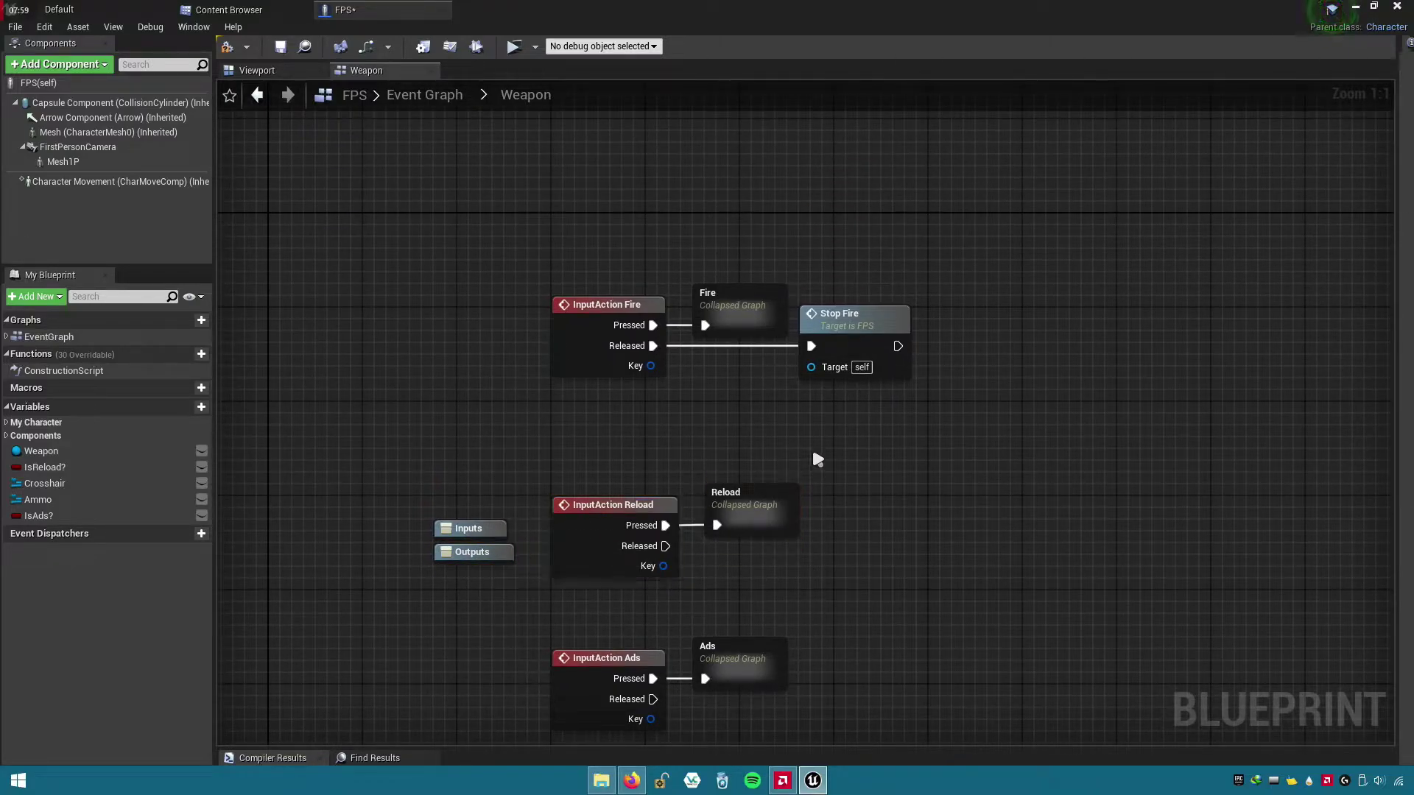
pyautogui.moveTo(908, 495)
pyautogui.mouseDown(button='right')
pyautogui.moveTo(857, 312)
pyautogui.moveTo(879, 385)
pyautogui.mouseUp(button='right')
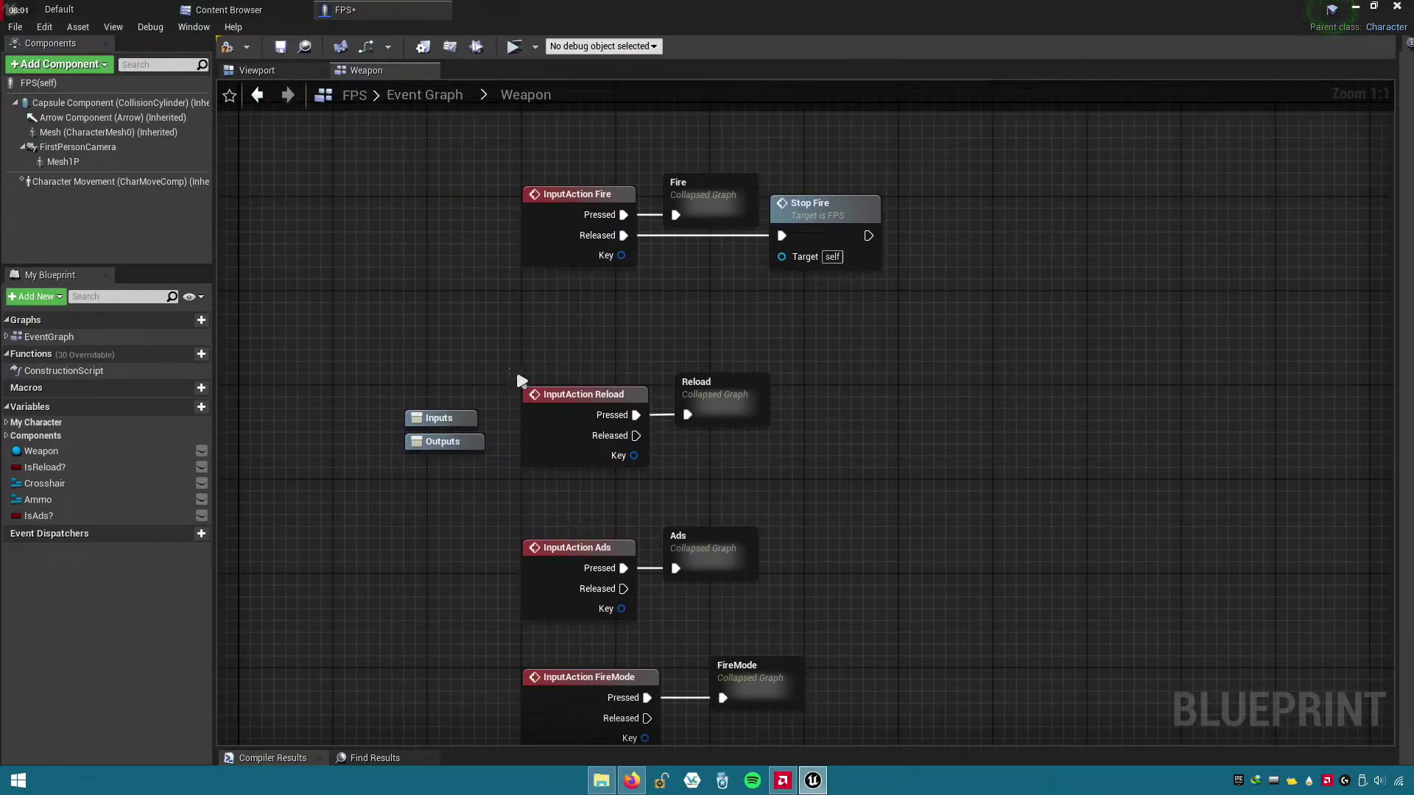
pyautogui.moveTo(521, 381); pyautogui.dragTo(854, 744)
pyautogui.moveTo(587, 274); pyautogui.dragTo(592, 398, button='right')
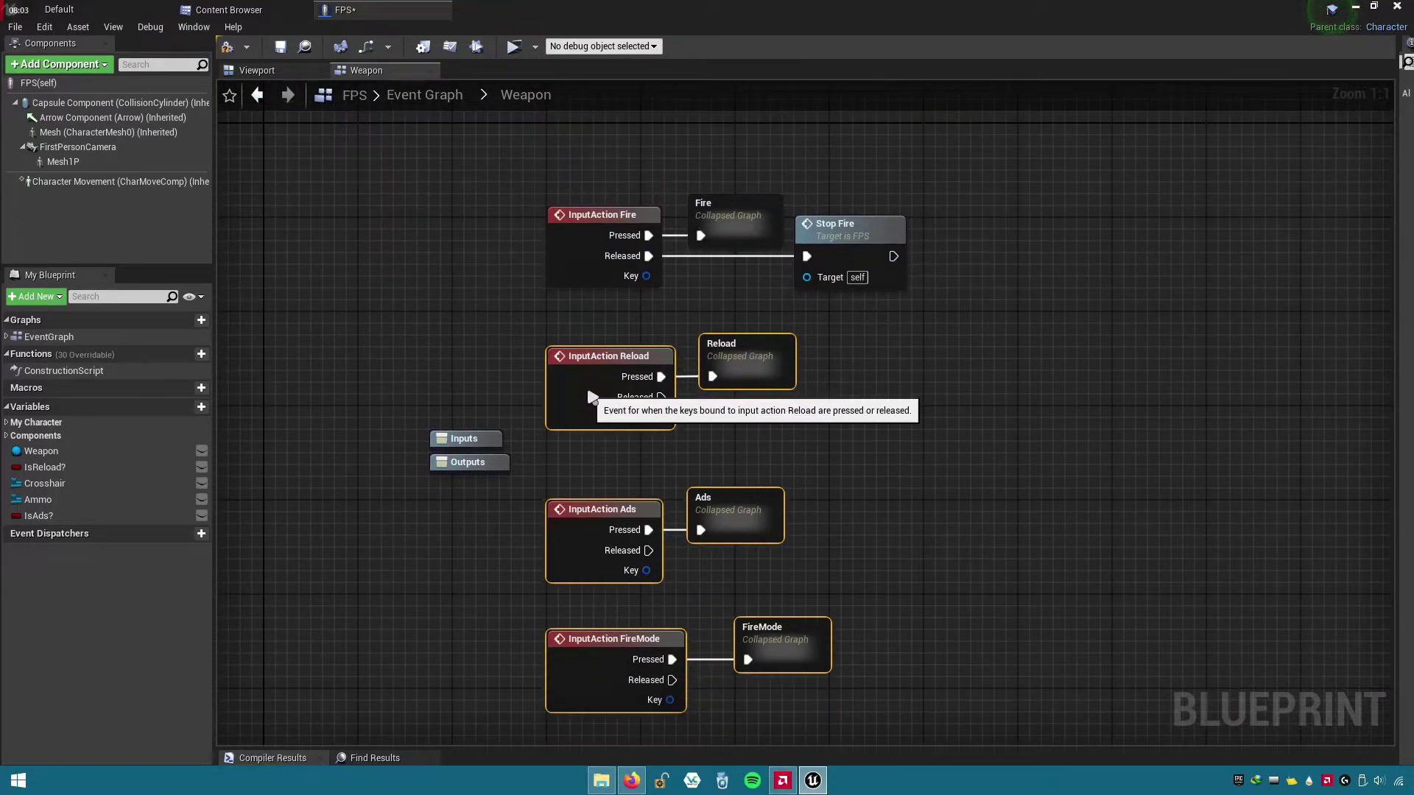
pyautogui.moveTo(435, 505)
pyautogui.mouseDown()
pyautogui.moveTo(469, 440)
pyautogui.moveTo(493, 181)
pyautogui.mouseUp()
pyautogui.click(461, 298)
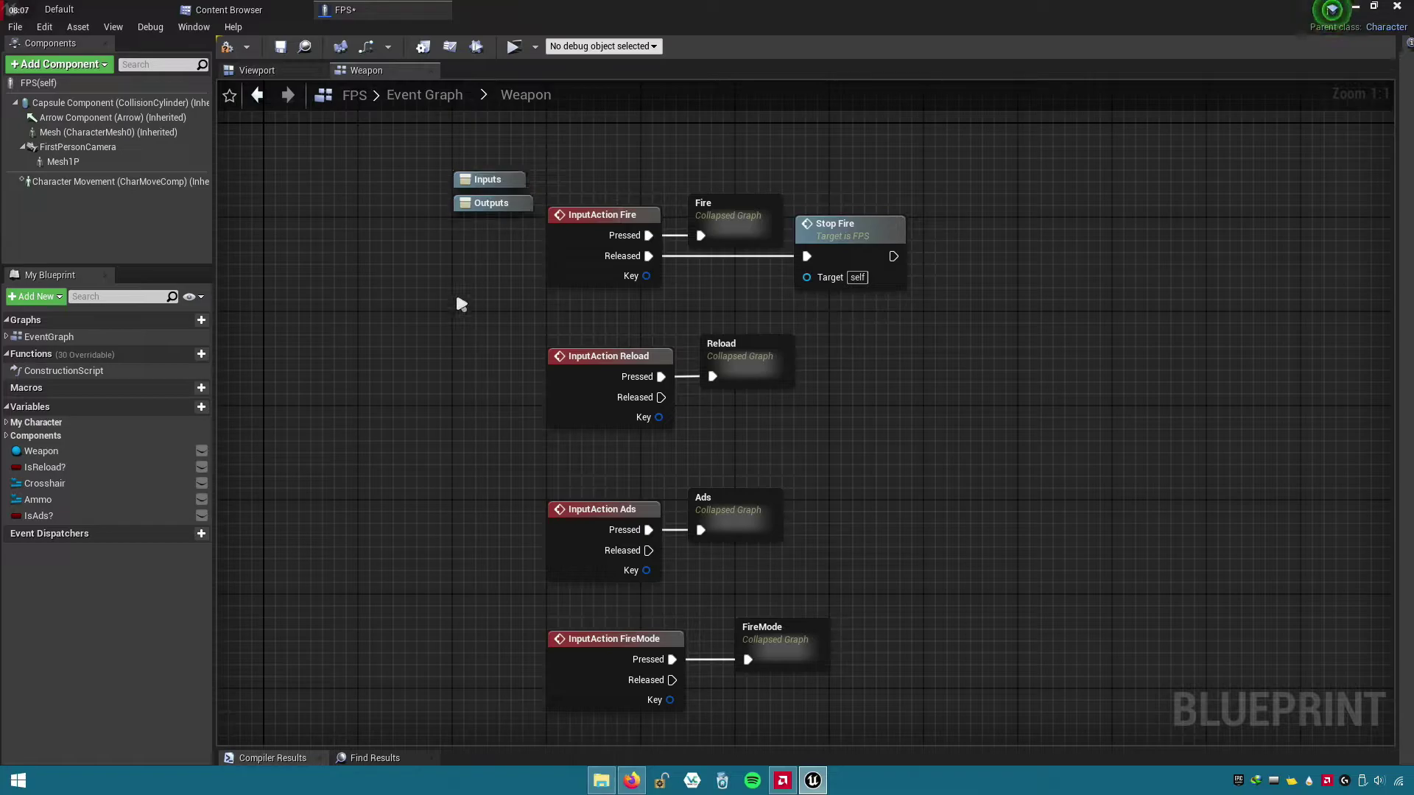
# - Save the FPS blueprint, position Weapon below Movement, and show the Weapon variable's details
pyautogui.click(425, 94)
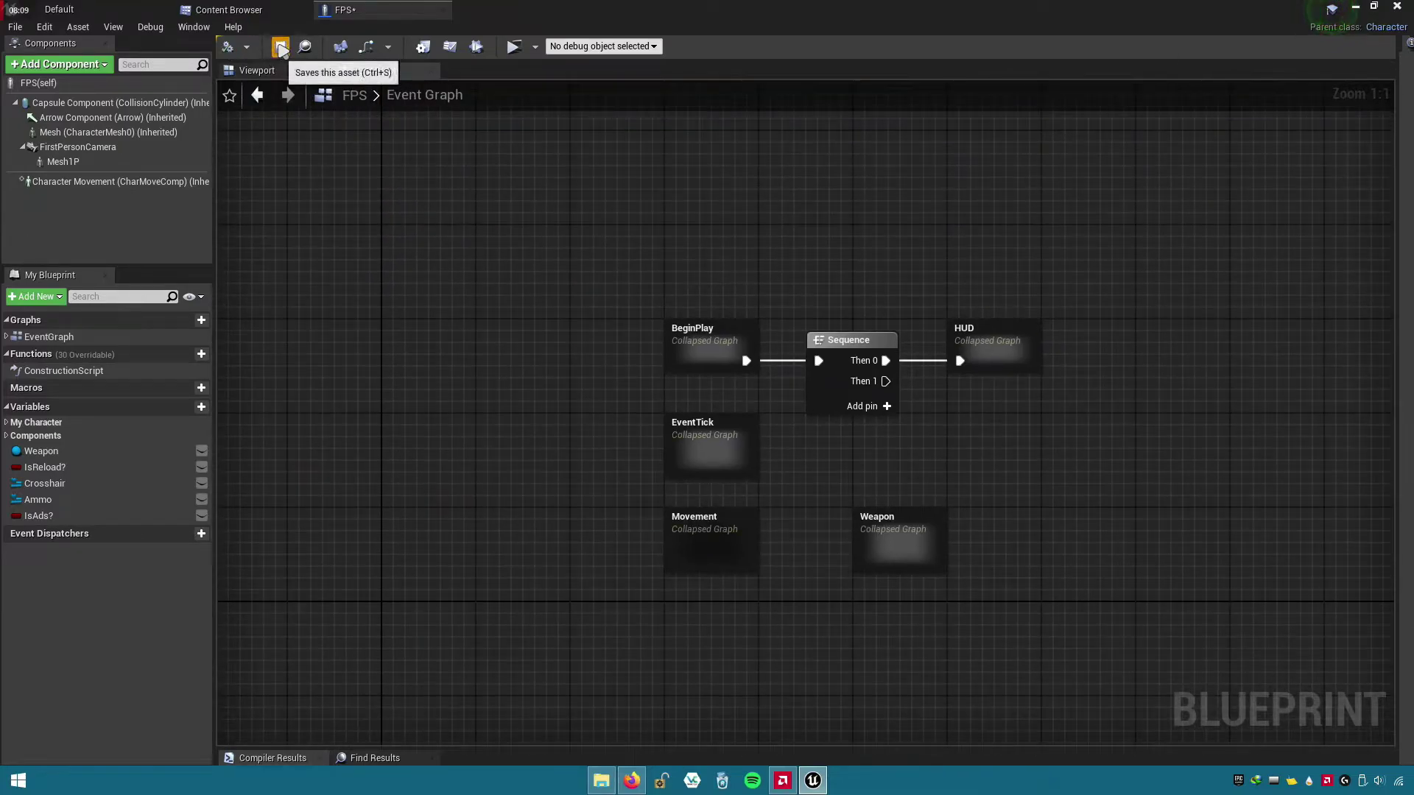
pyautogui.click(279, 45)
pyautogui.moveTo(843, 615)
pyautogui.mouseDown(button='right')
pyautogui.moveTo(793, 638)
pyautogui.moveTo(831, 623)
pyautogui.moveTo(824, 591)
pyautogui.mouseUp(button='right')
pyautogui.moveTo(845, 527); pyautogui.dragTo(657, 621)
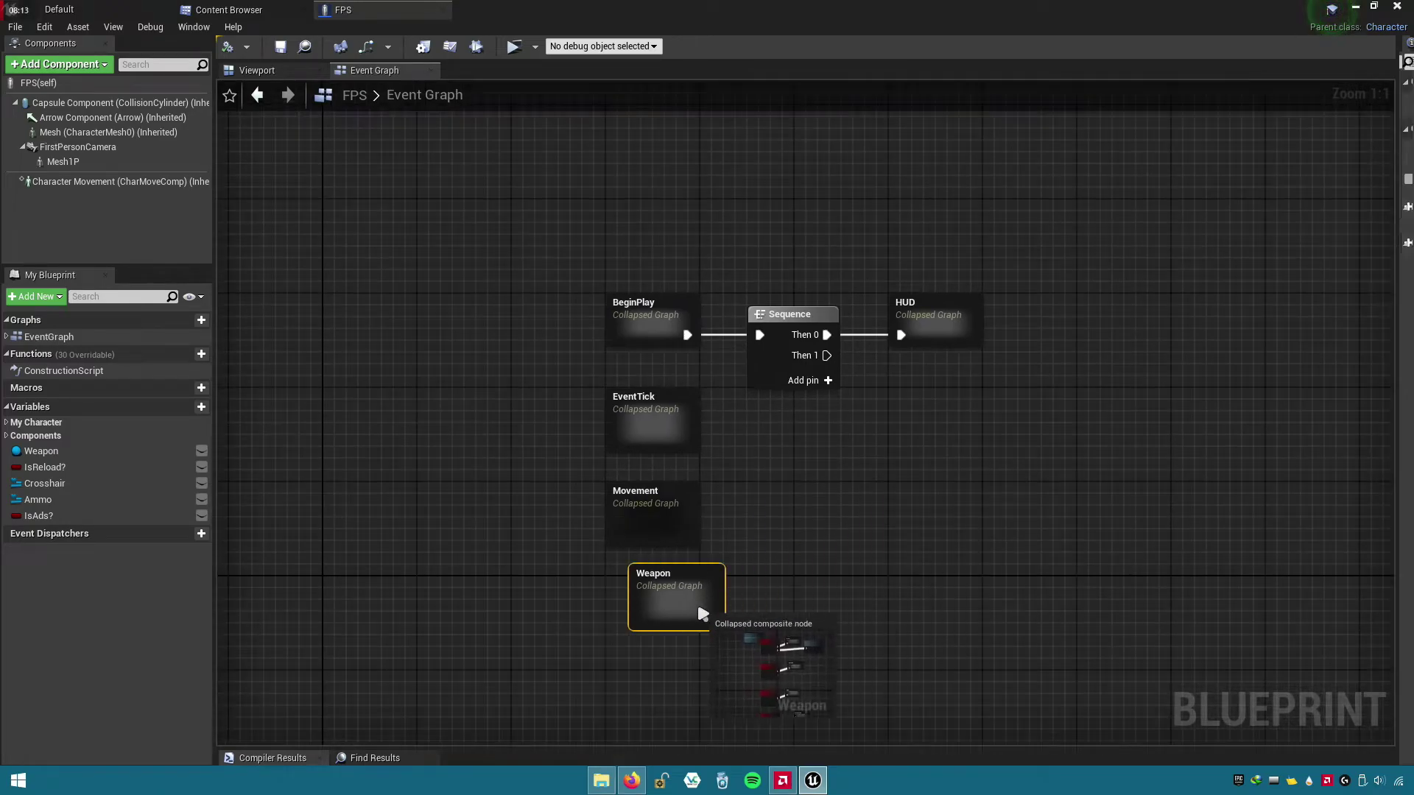
pyautogui.click(795, 599)
pyautogui.moveTo(815, 489); pyautogui.dragTo(783, 491, button='right')
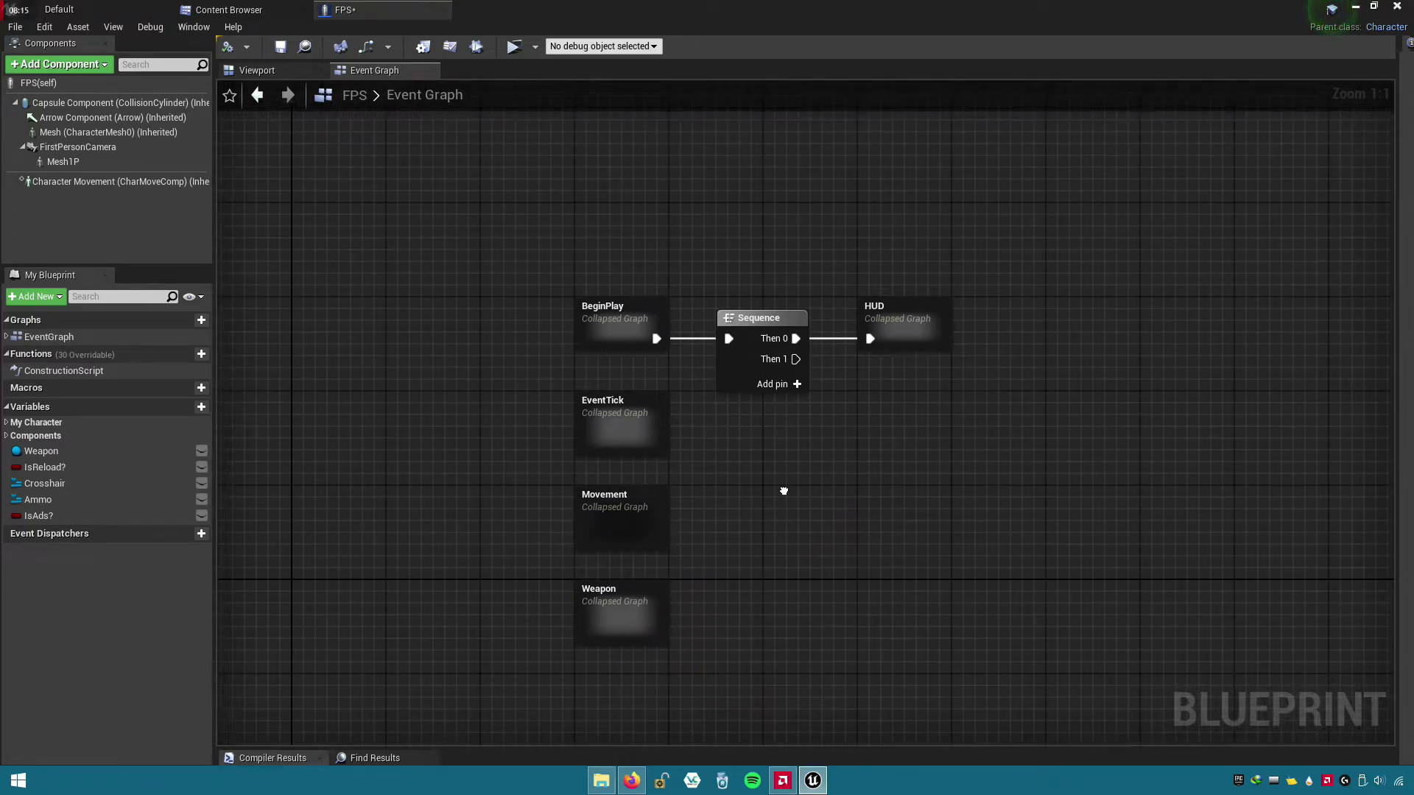
pyautogui.click(48, 452)
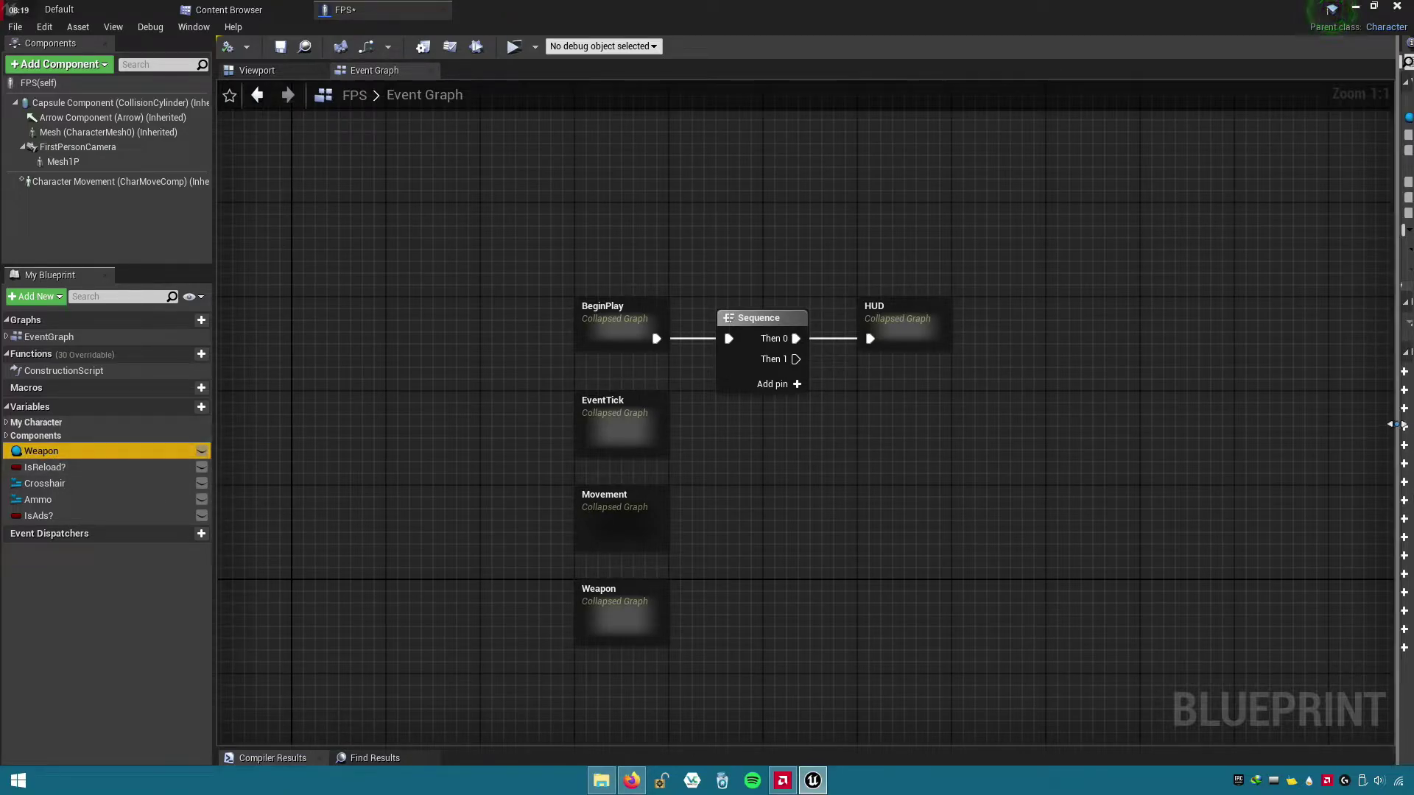
pyautogui.moveTo(1397, 440); pyautogui.dragTo(1111, 439)
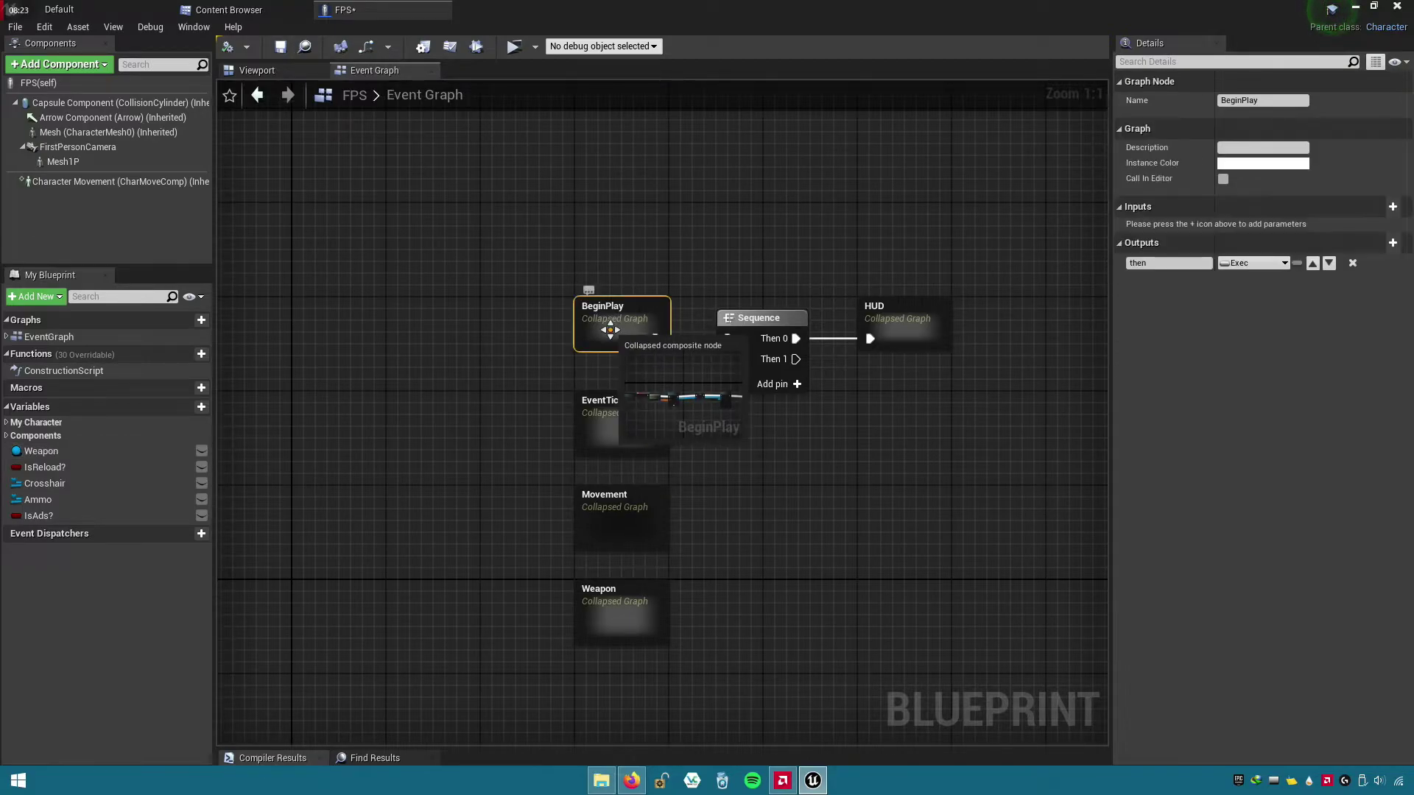
# - Open the BeginPlay graph, rename the Weapon variable to PrimaryWeapon, then compile and save
pyautogui.doubleClick(604, 309)
pyautogui.scroll(3, 600, 441)
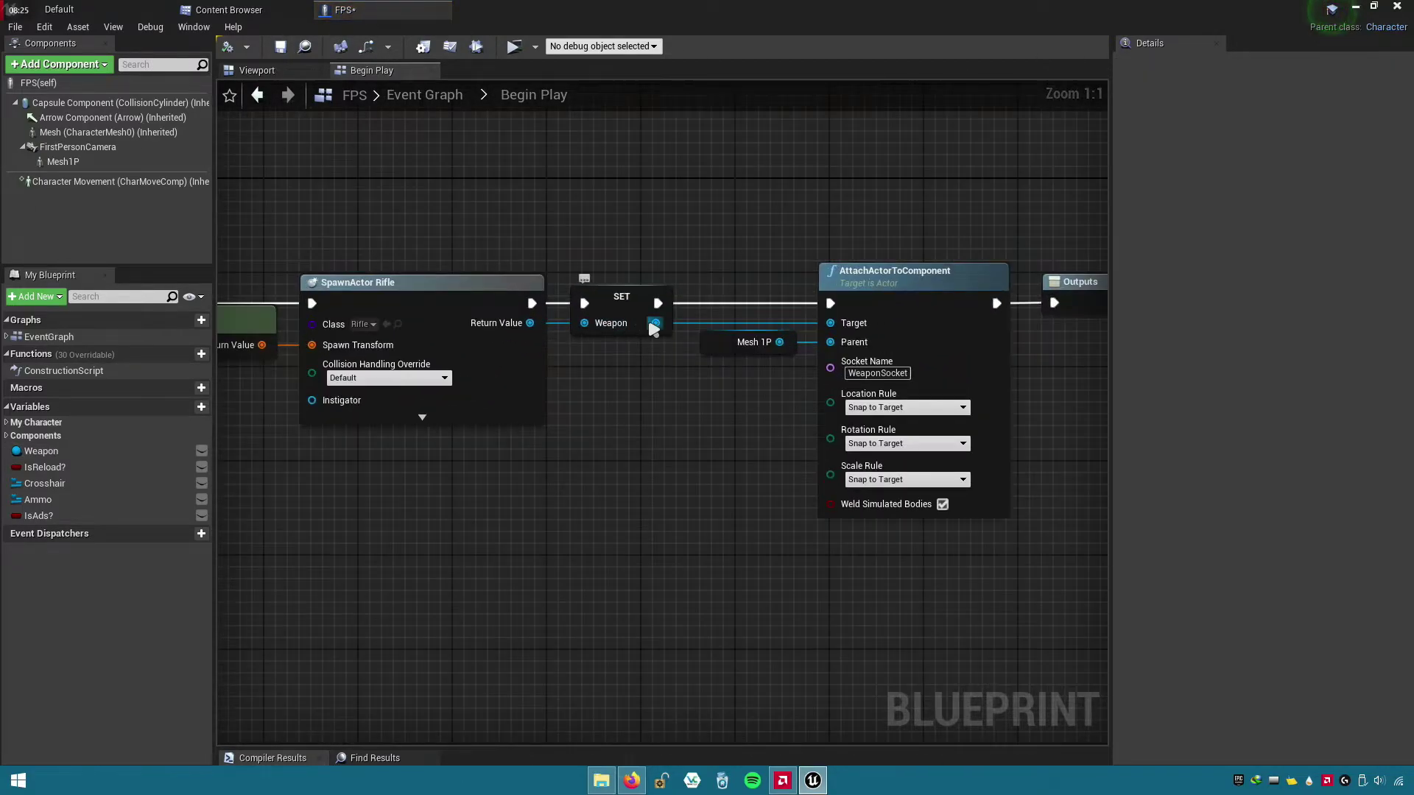
pyautogui.click(41, 450)
pyautogui.rightClick(44, 452)
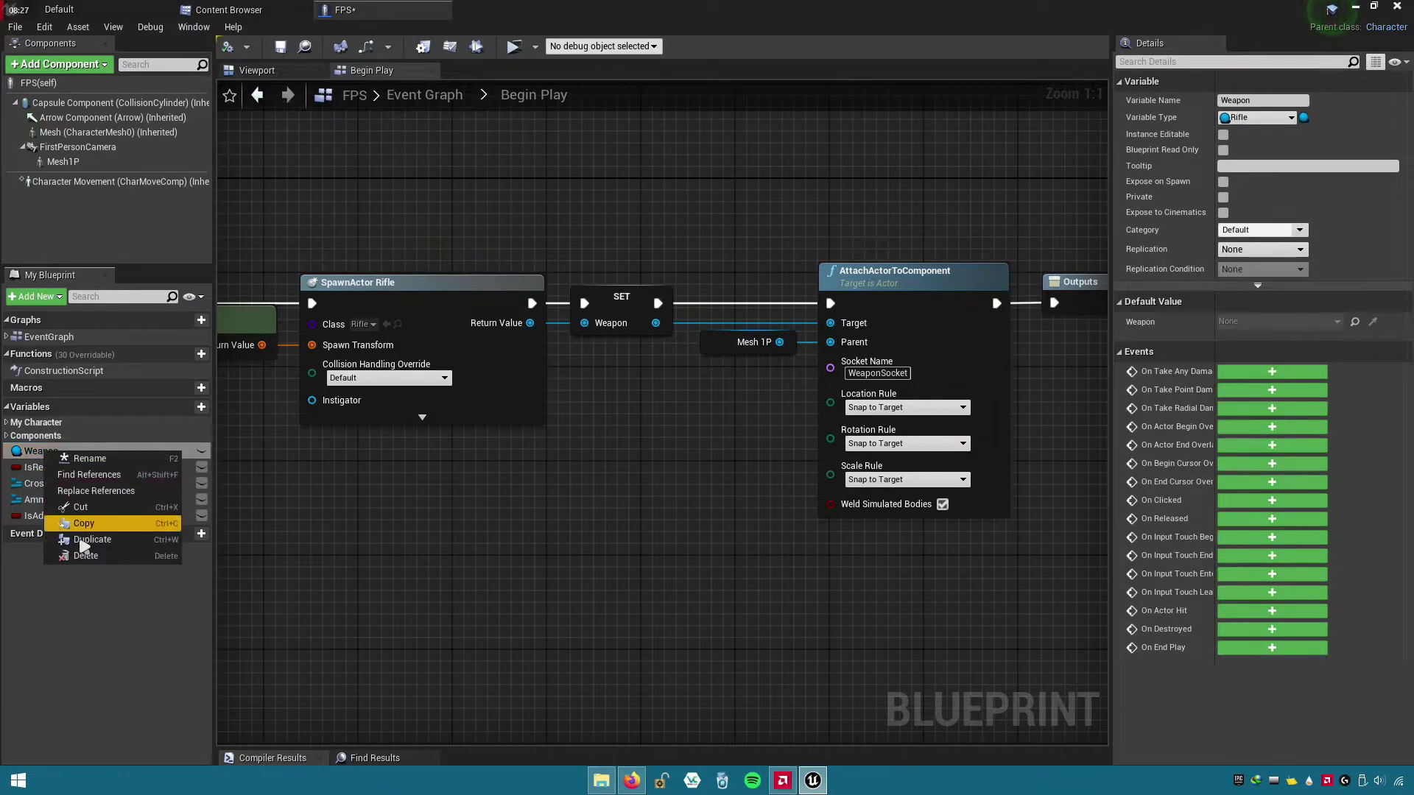
pyautogui.click(90, 458)
pyautogui.write('PrimaryWeapon')
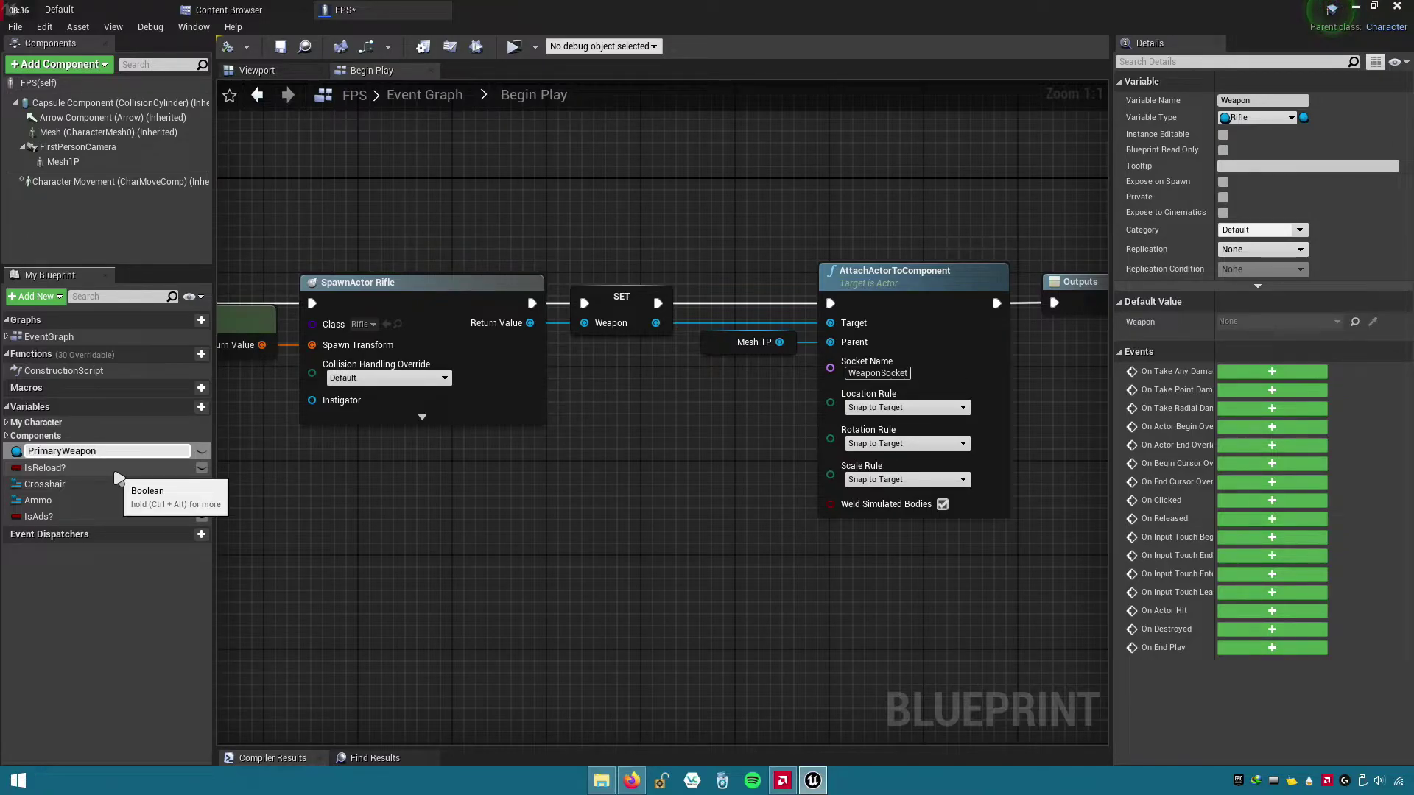
pyautogui.press('Return')
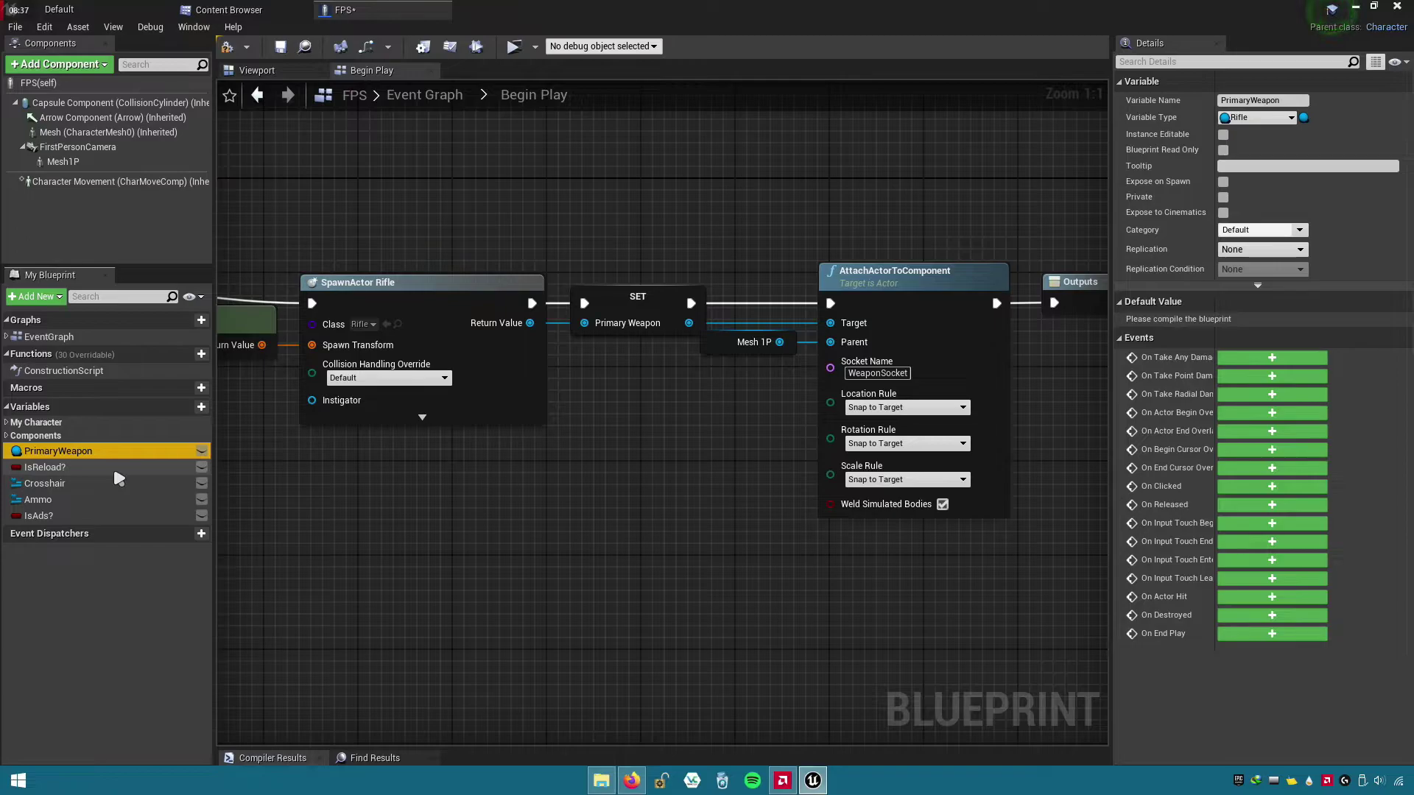
pyautogui.click(227, 47)
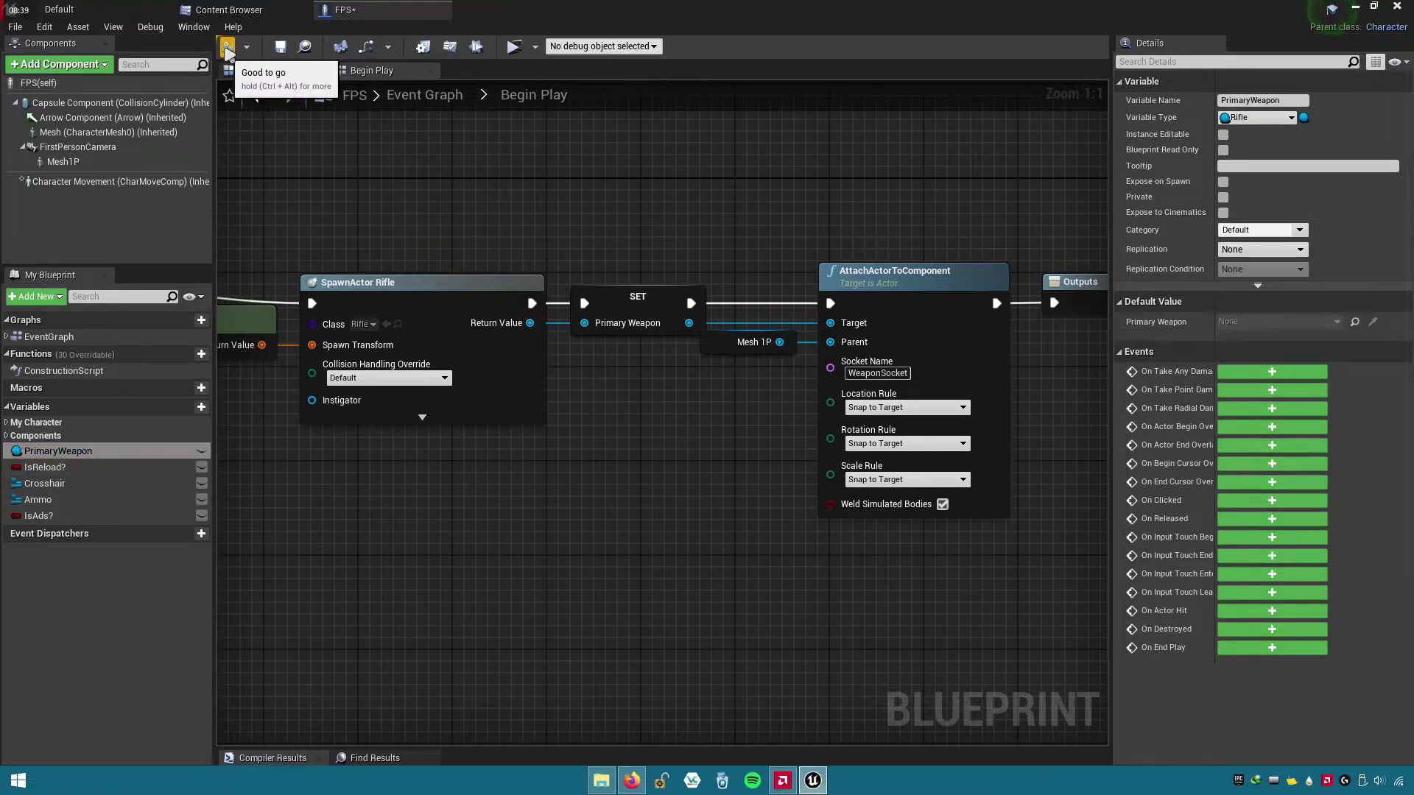
pyautogui.click(280, 47)
# - Rename the PrimaryWeapon variable to Rifle
pyautogui.moveTo(617, 299)
pyautogui.mouseDown(button='right')
pyautogui.moveTo(1058, 268)
pyautogui.moveTo(548, 227)
pyautogui.mouseUp(button='right')
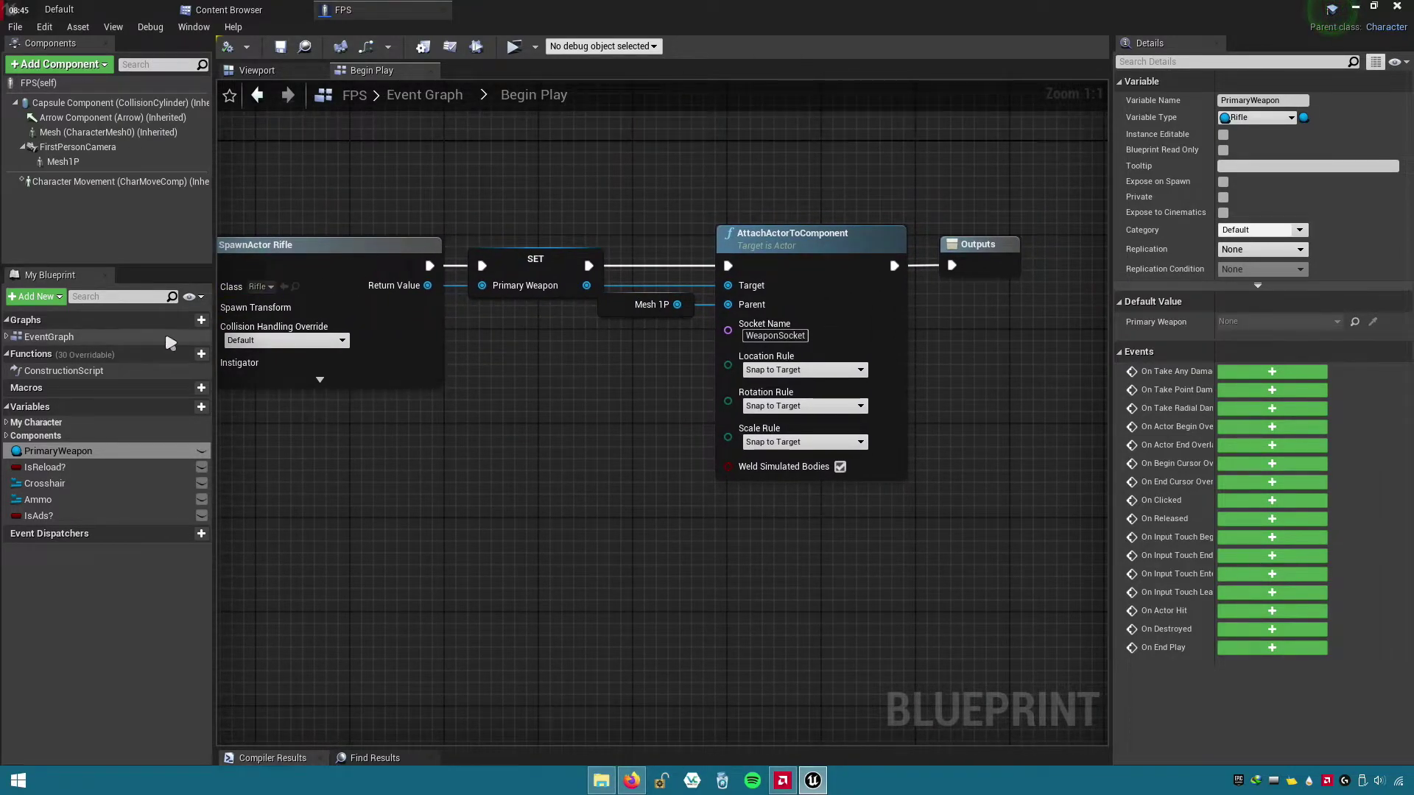
pyautogui.doubleClick(118, 452)
pyautogui.rightClick(123, 457)
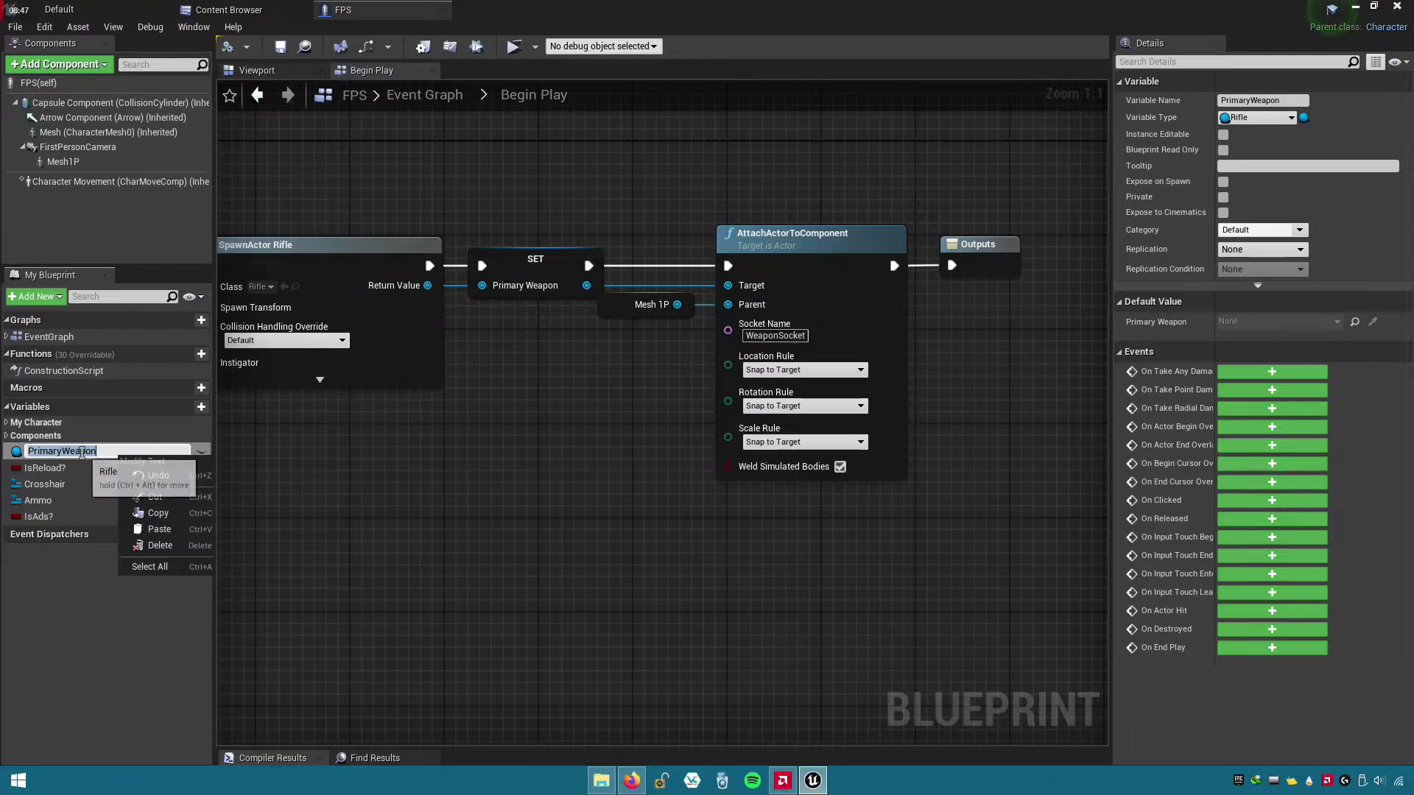
pyautogui.press('Escape')
pyautogui.write('Rifle')
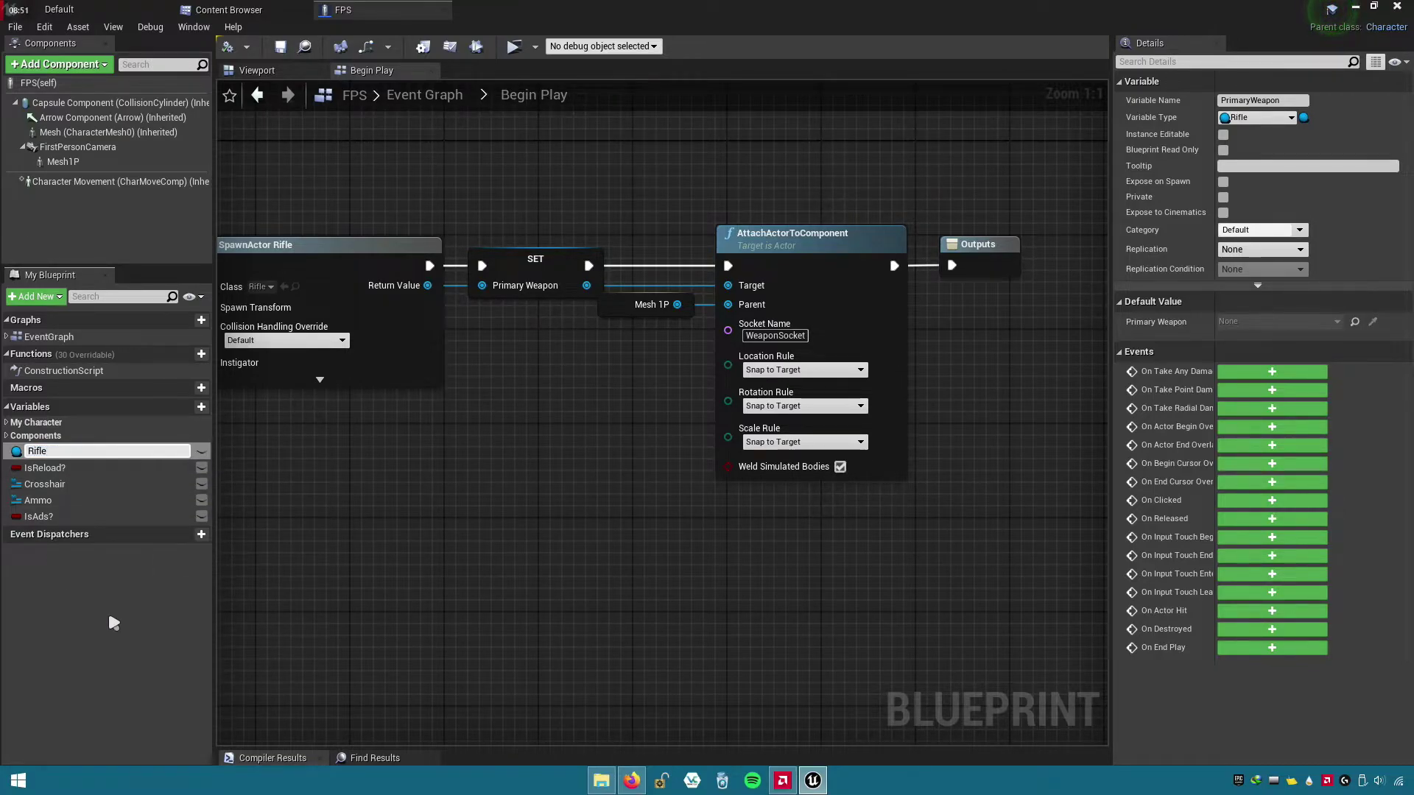
pyautogui.press('Return')
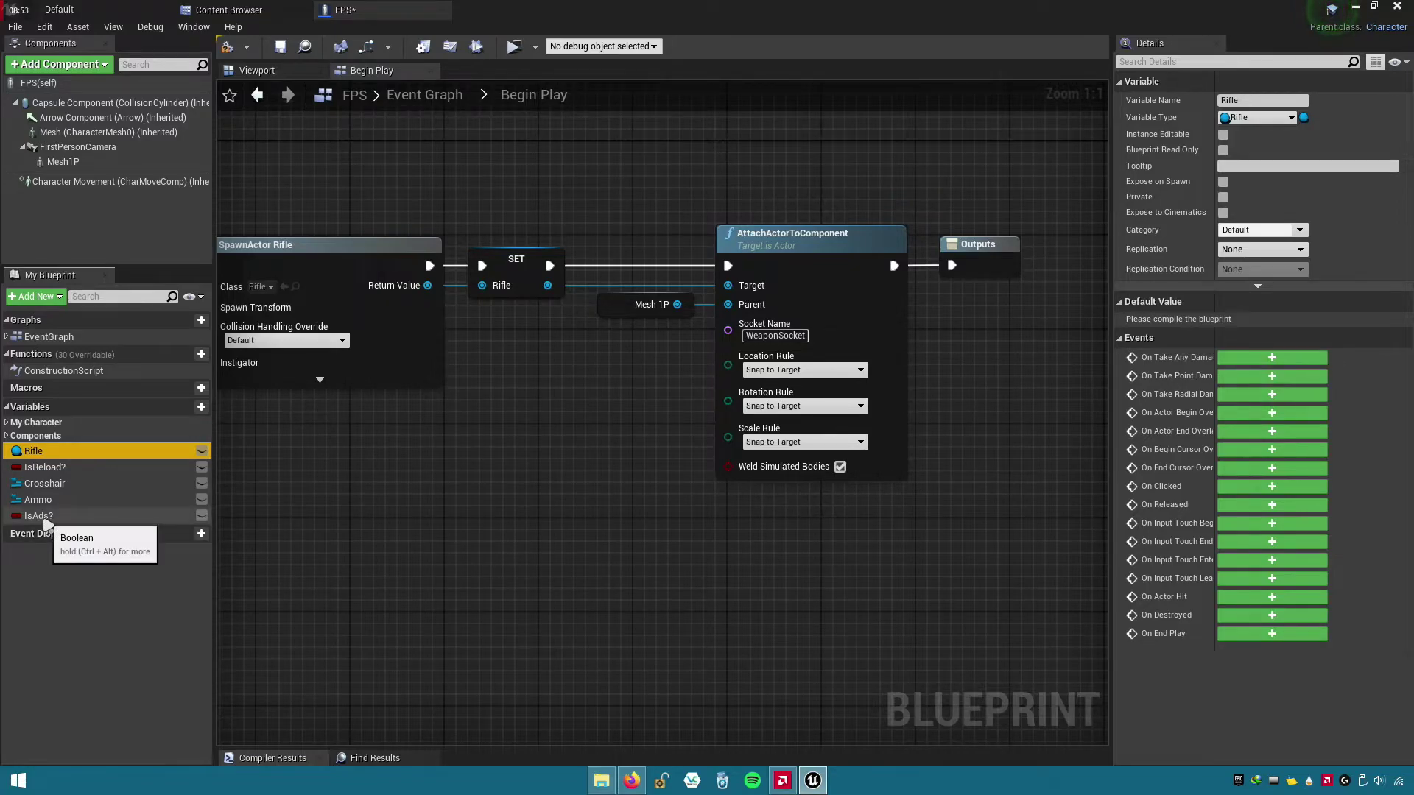
# - Check the Ammo, Crosshair and IsReload? variables, then edit the Rifle variable's category
pyautogui.click(42, 503)
pyautogui.click(52, 484)
pyautogui.click(51, 467)
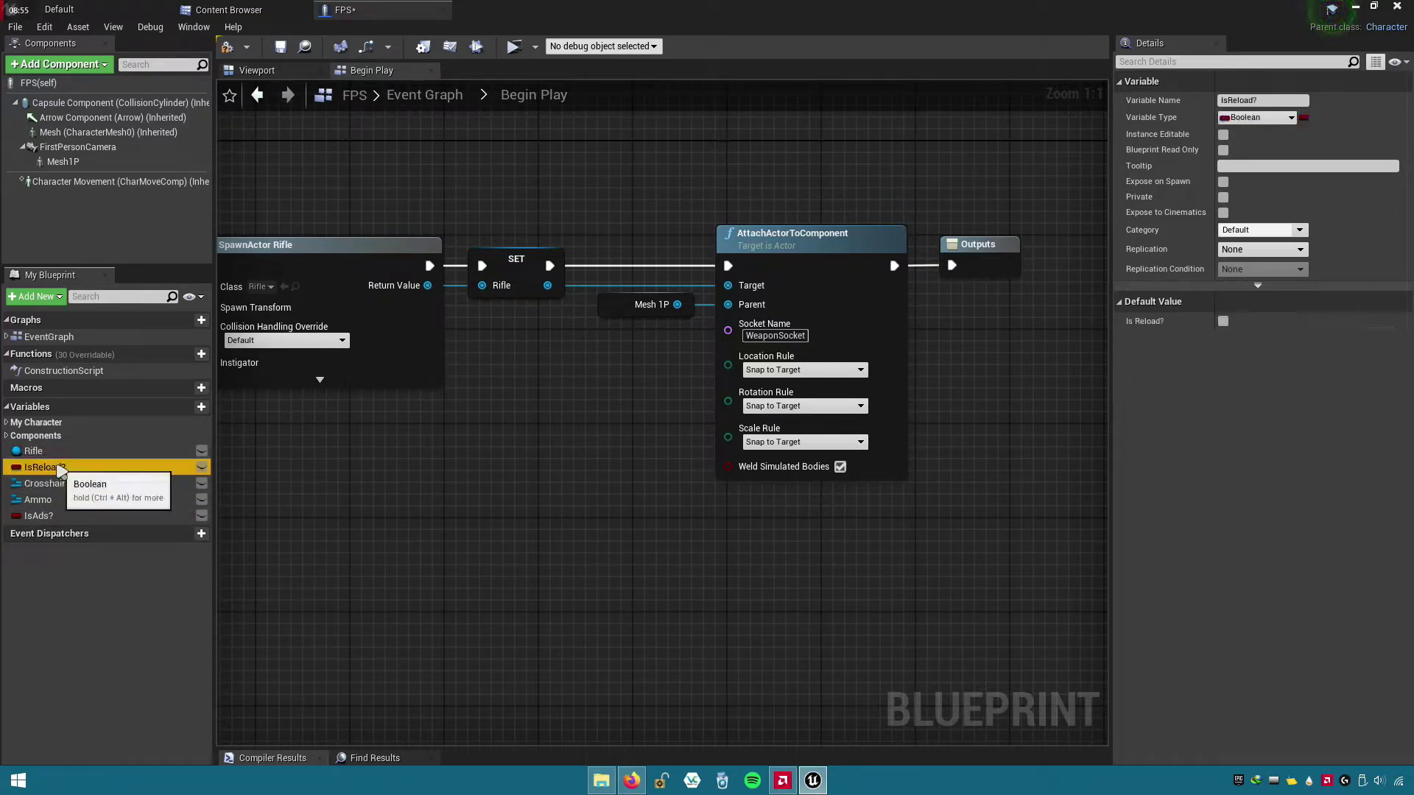
pyautogui.click(70, 451)
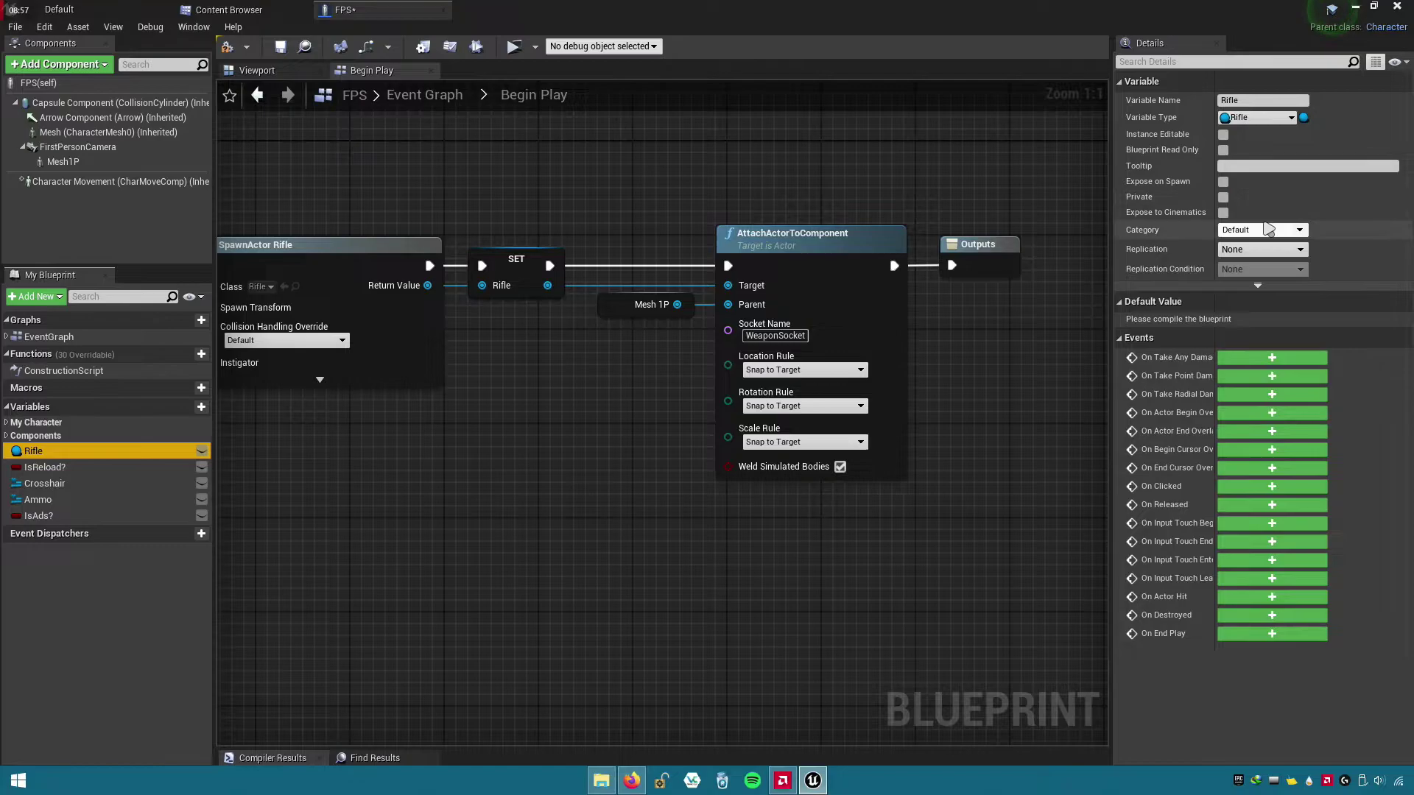
pyautogui.click(1239, 230)
# - File Rifle under a WeaponSystem category, then rename that category to Weapon
pyautogui.doubleClick(1239, 230)
pyautogui.write('WeaponSystem')
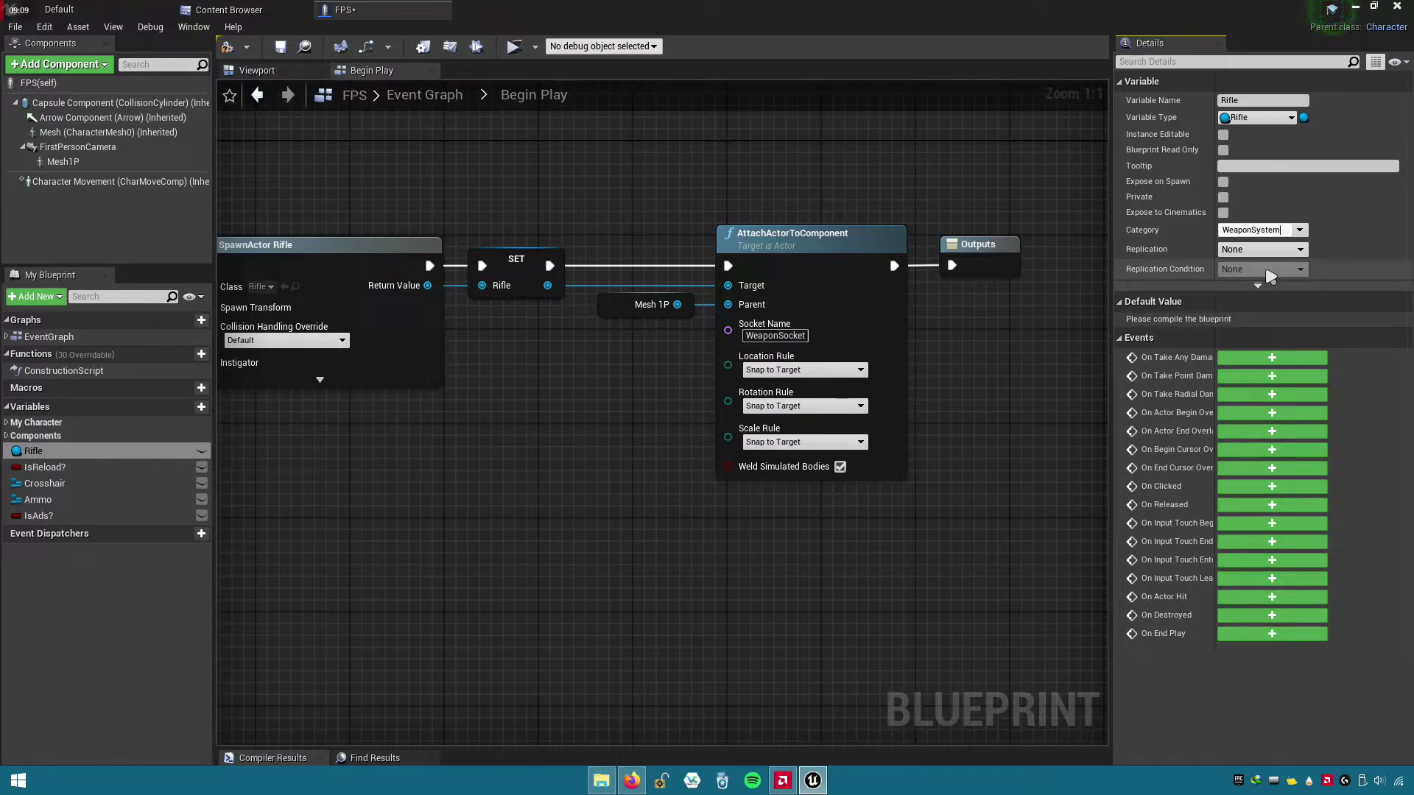
pyautogui.click(1357, 227)
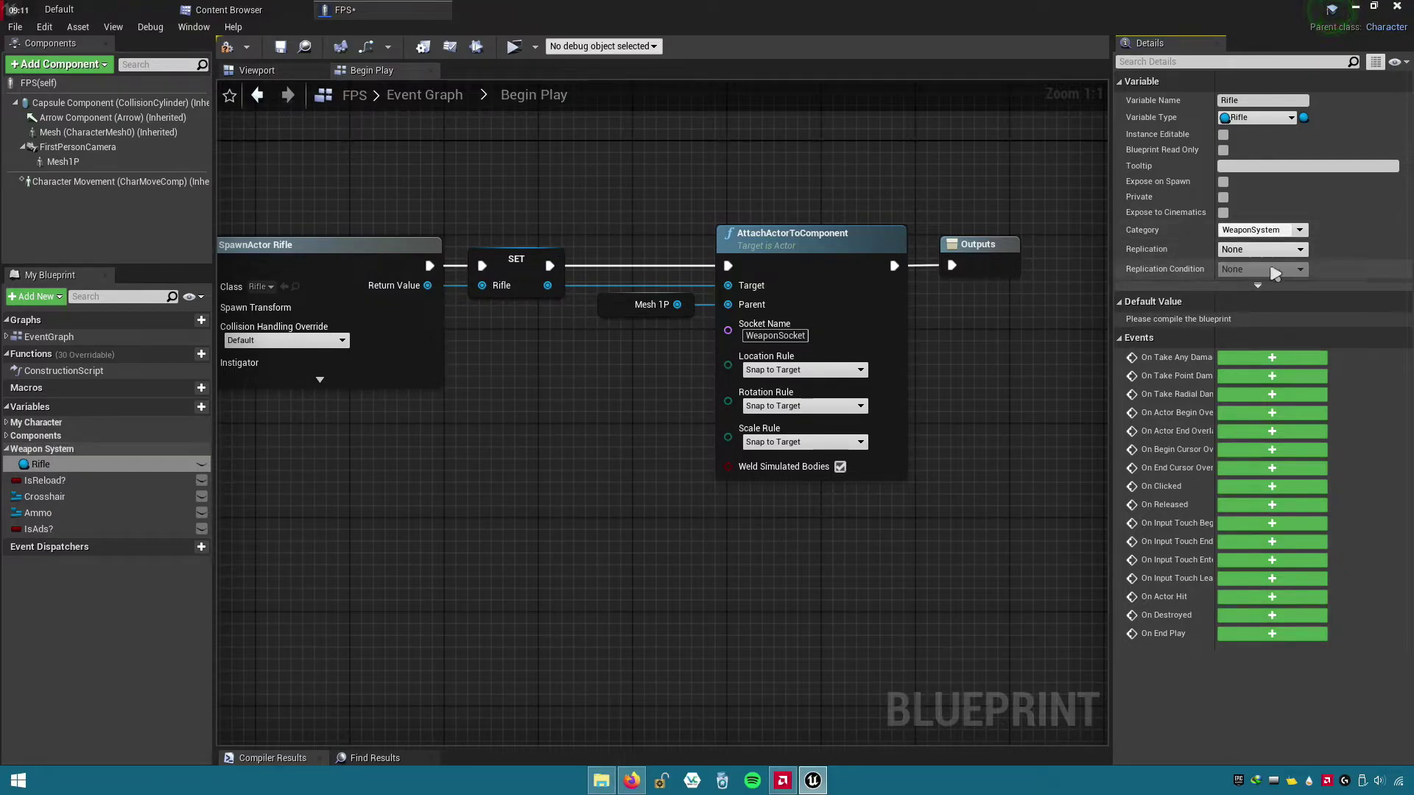
pyautogui.click(33, 446)
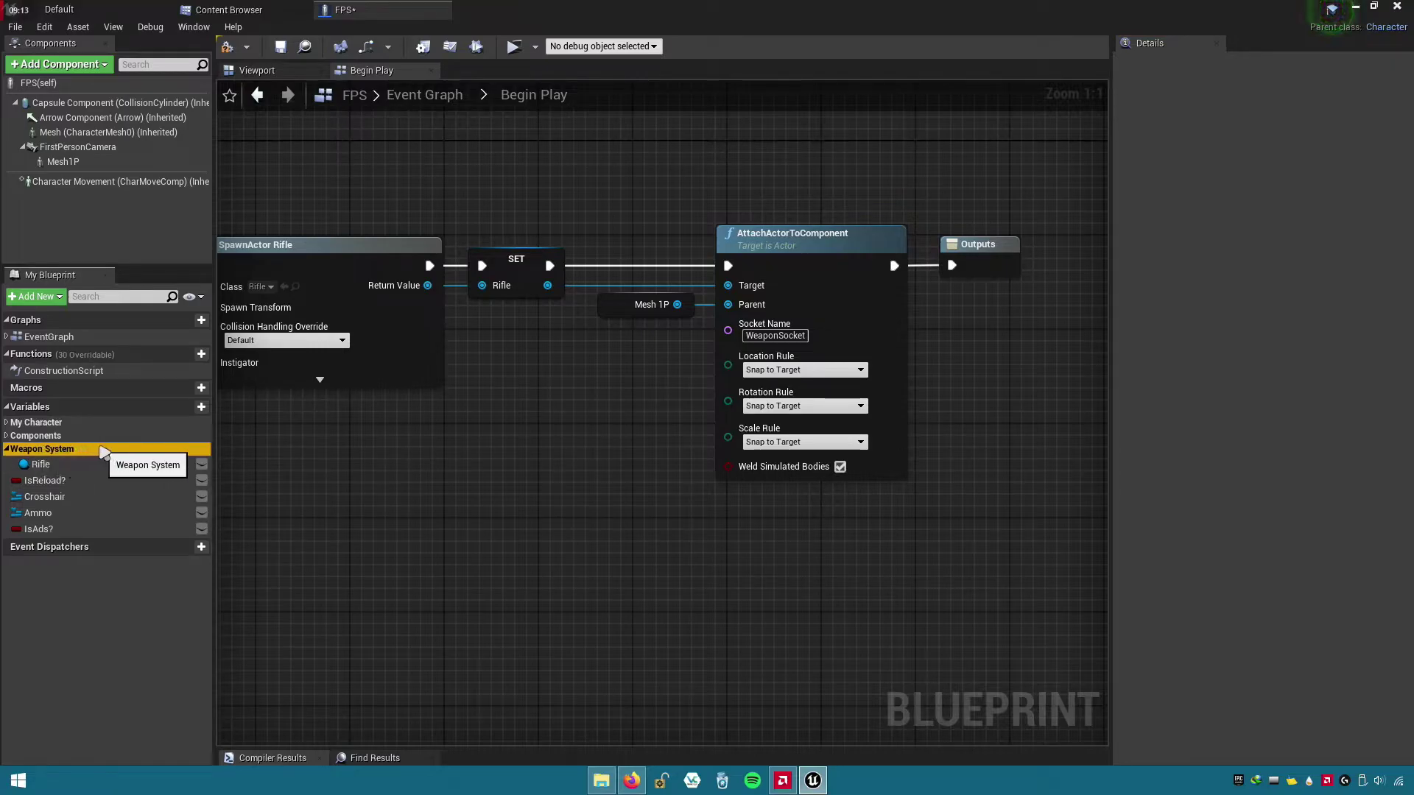
pyautogui.click(49, 450)
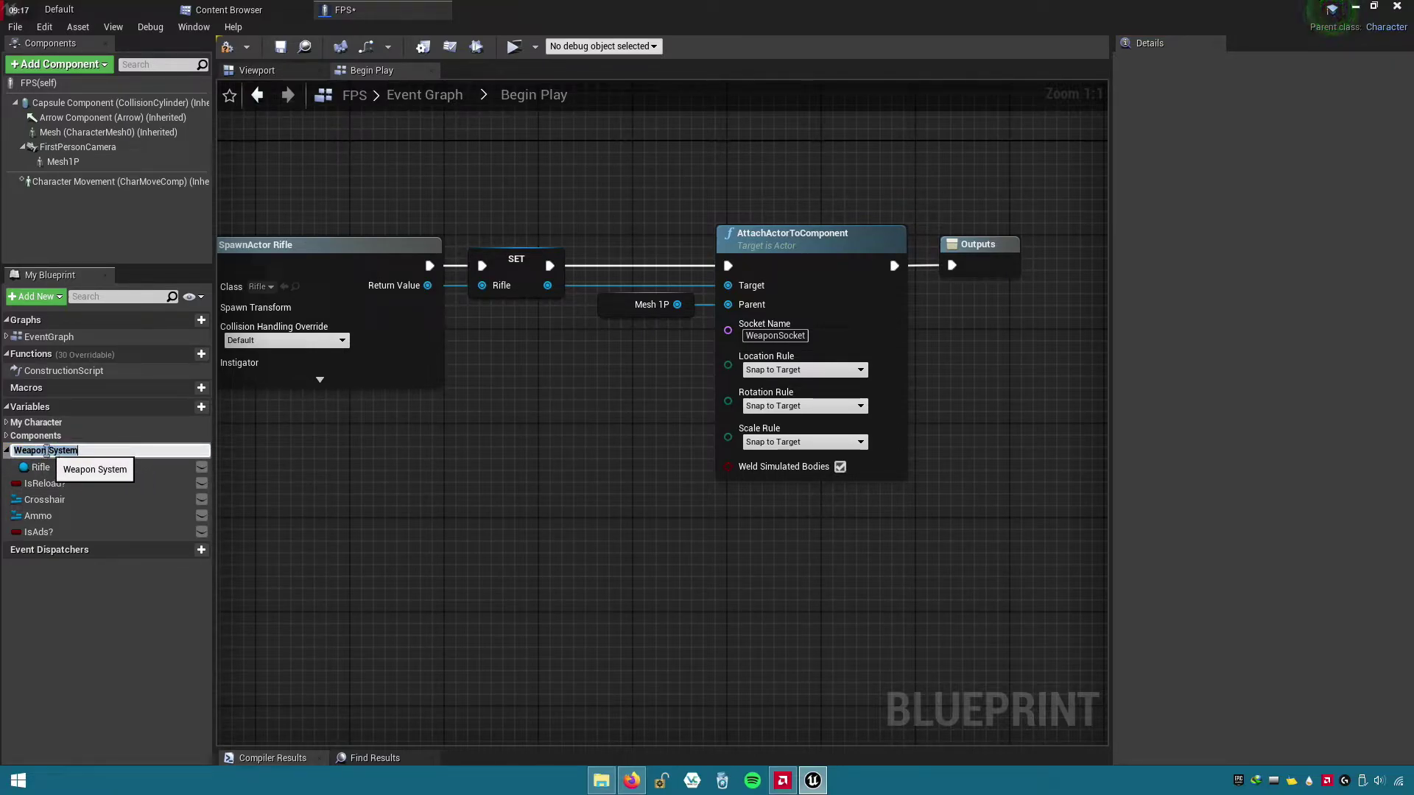
pyautogui.moveTo(47, 451); pyautogui.dragTo(98, 449)
pyautogui.press('Return')
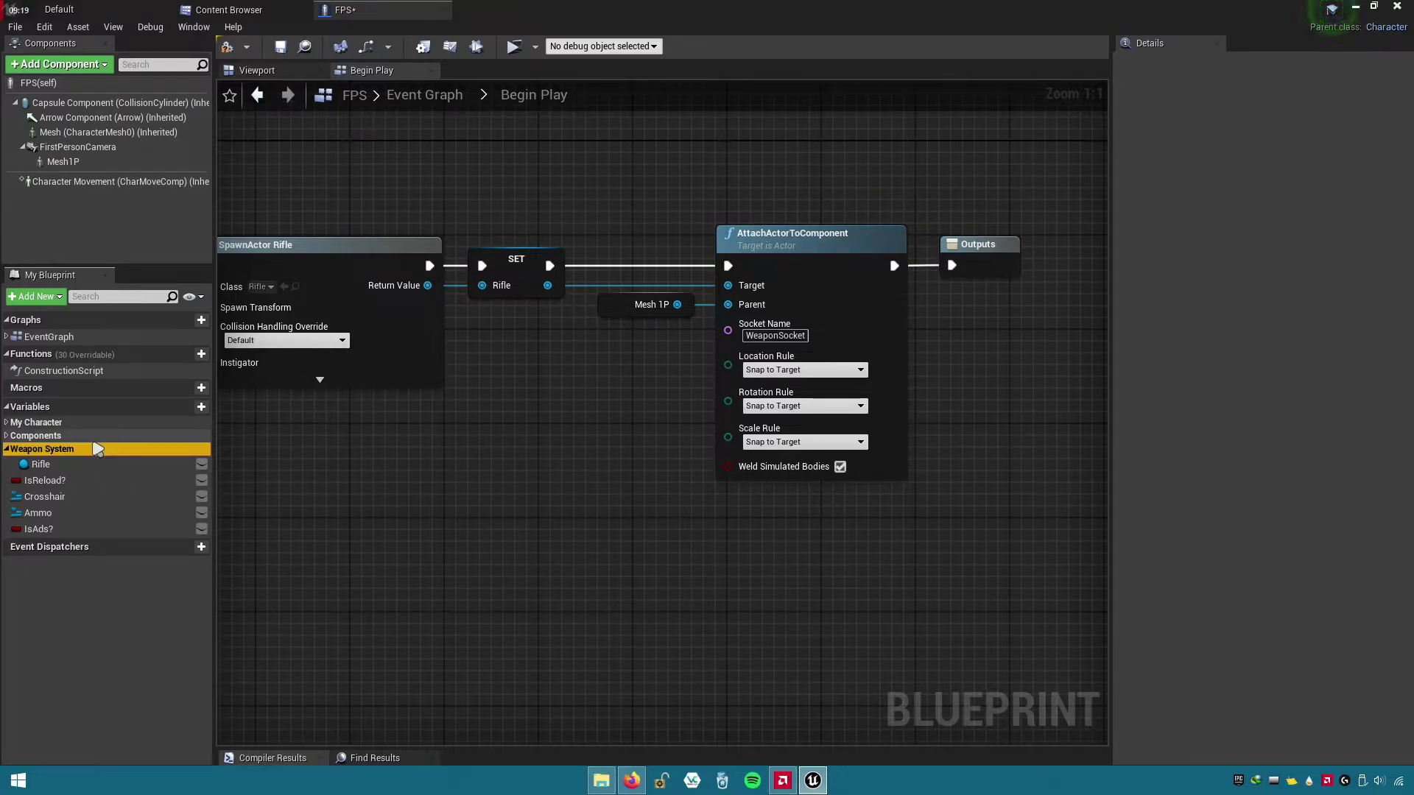
pyautogui.click(92, 449)
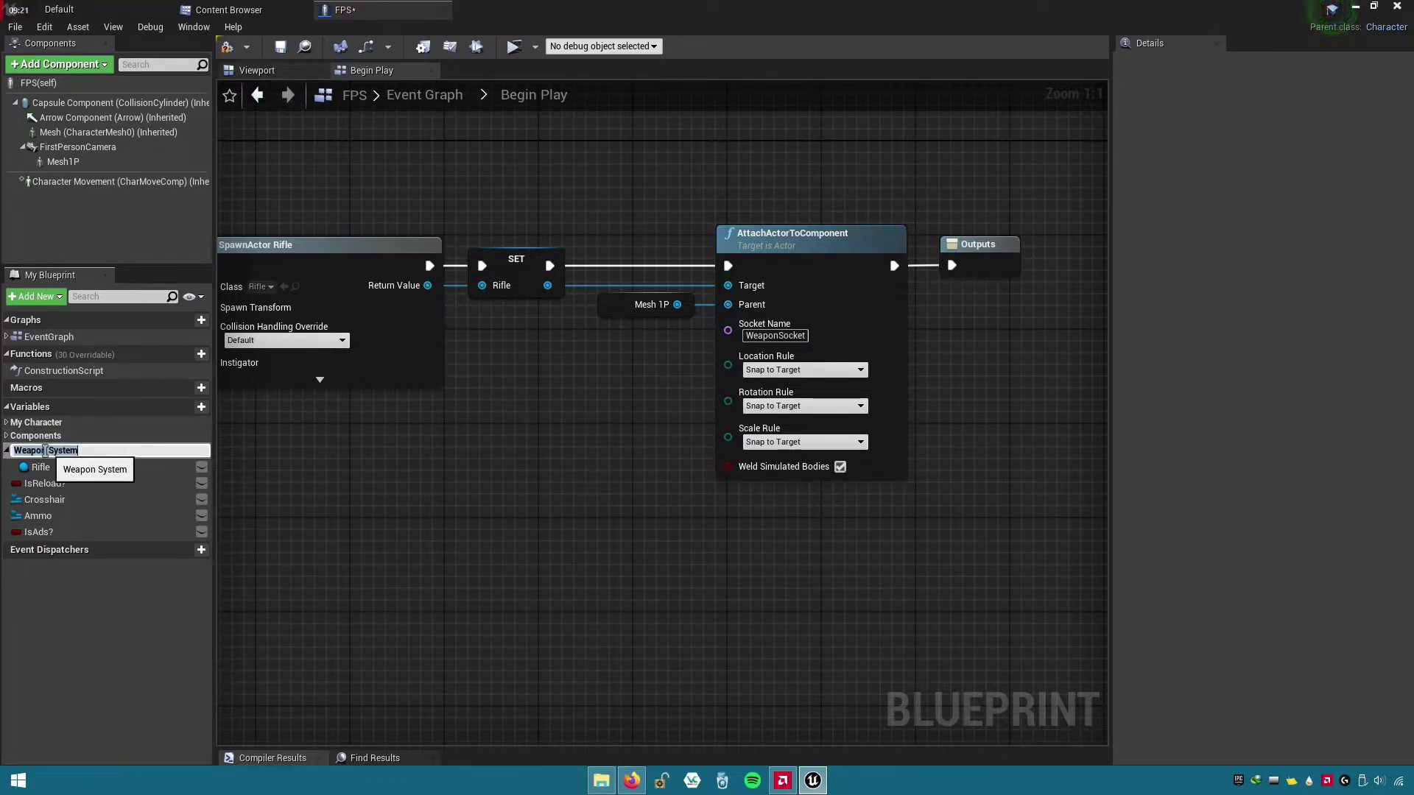
pyautogui.moveTo(42, 451); pyautogui.dragTo(127, 454)
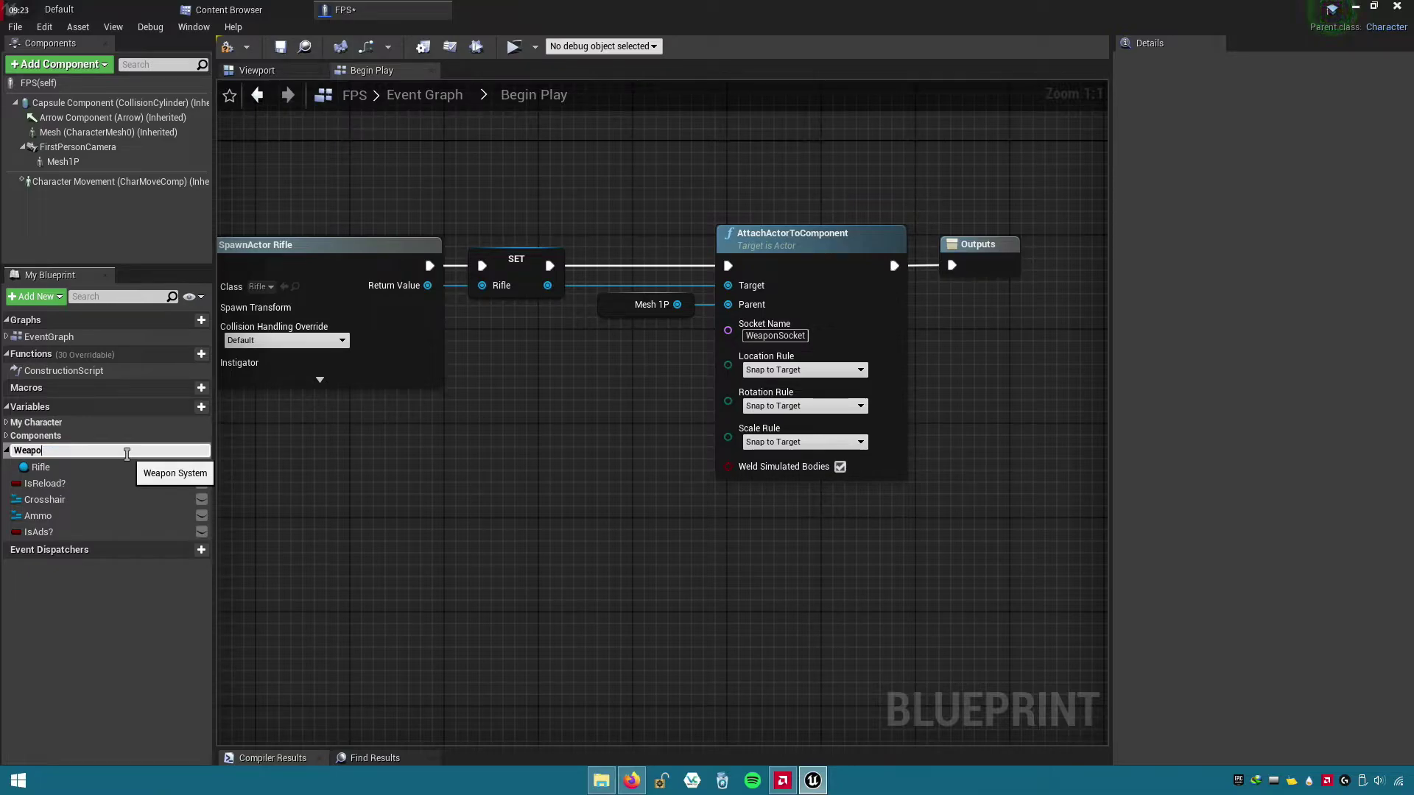
pyautogui.write('n')
pyautogui.press('Return')
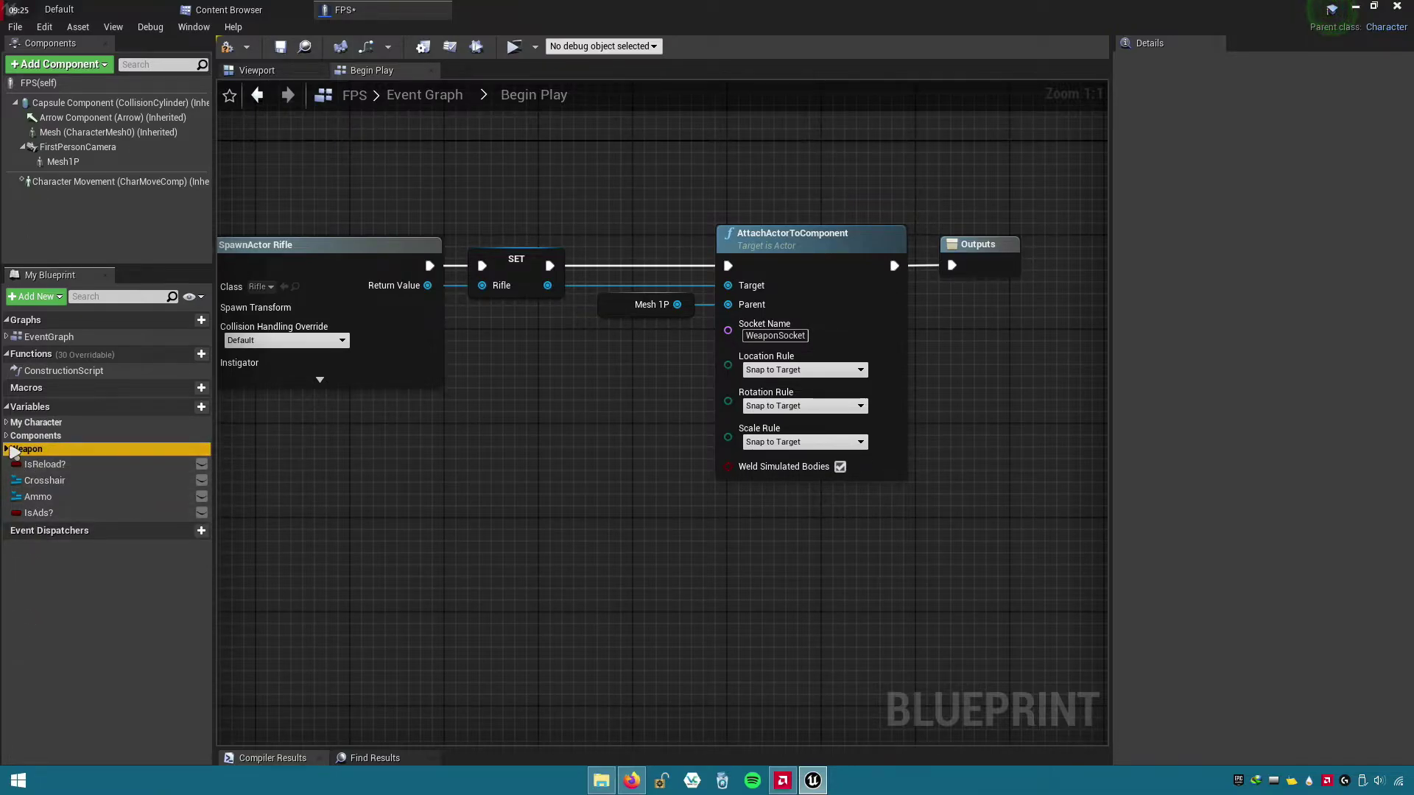
# - Move IsReload? and IsAds? into the Weapon category and collapse it
pyautogui.click(6, 448)
pyautogui.click(29, 480)
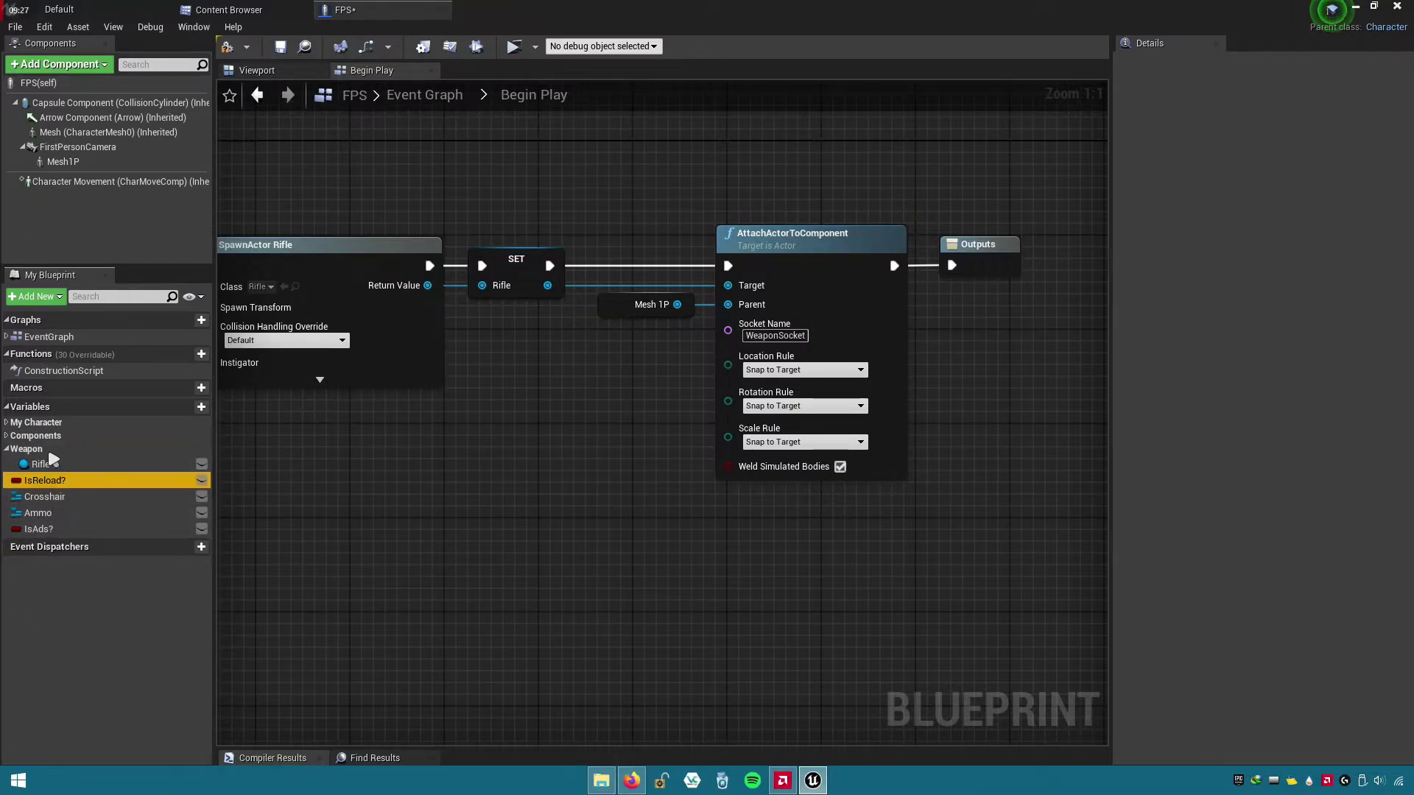
pyautogui.moveTo(37, 528); pyautogui.dragTo(41, 464)
pyautogui.click(7, 448)
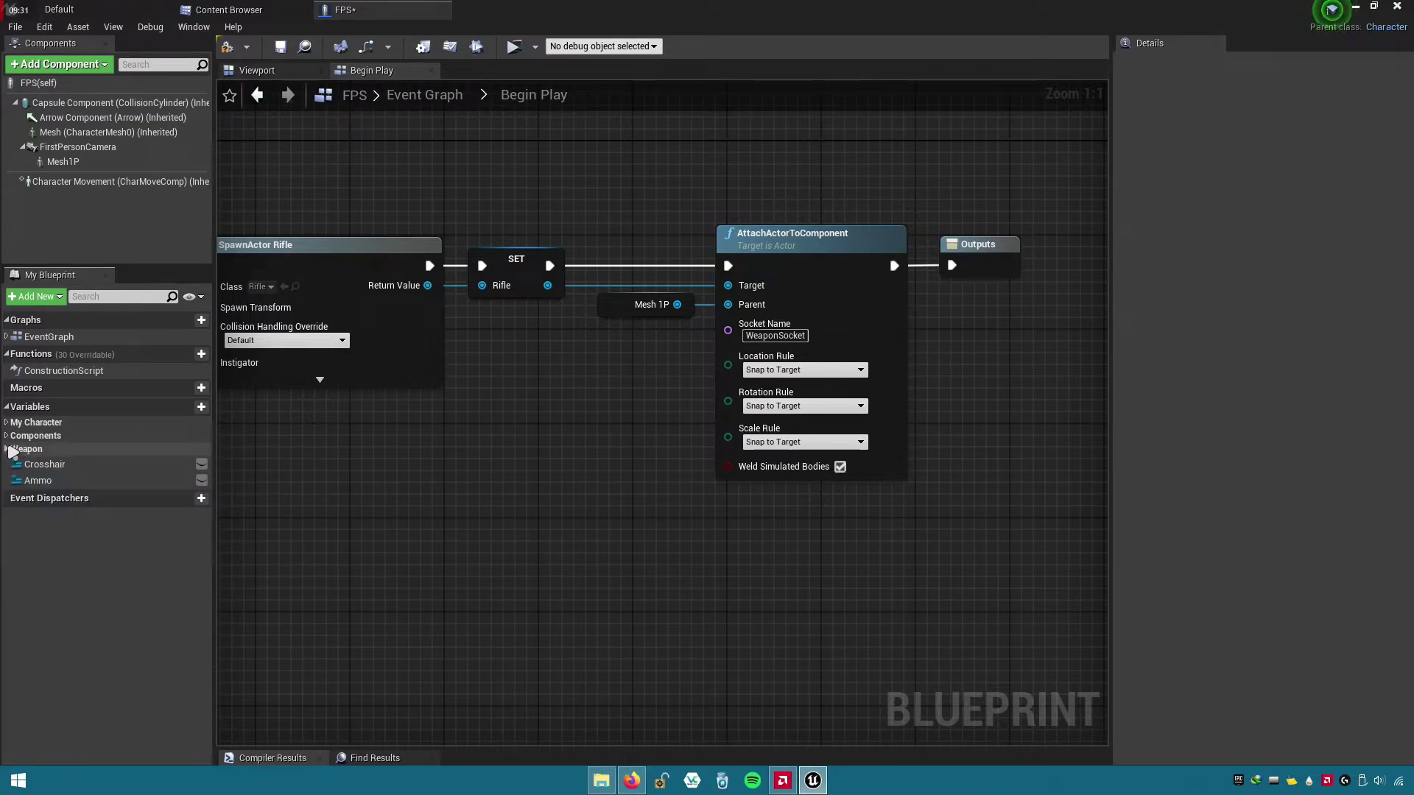
# - Set Crosshair's category to HUD, drag Ammo into HUD, and collapse the category
pyautogui.click(44, 464)
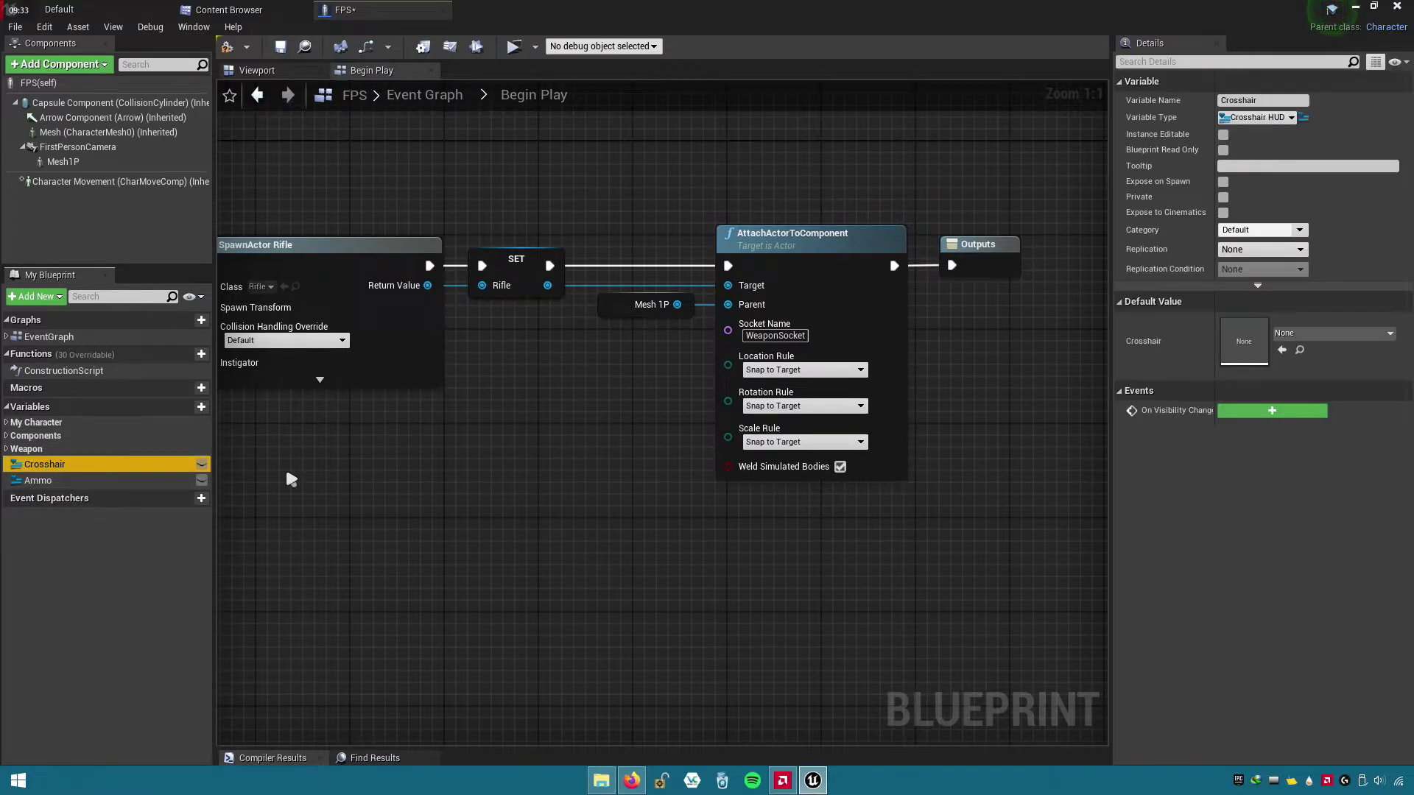
pyautogui.click(1169, 234)
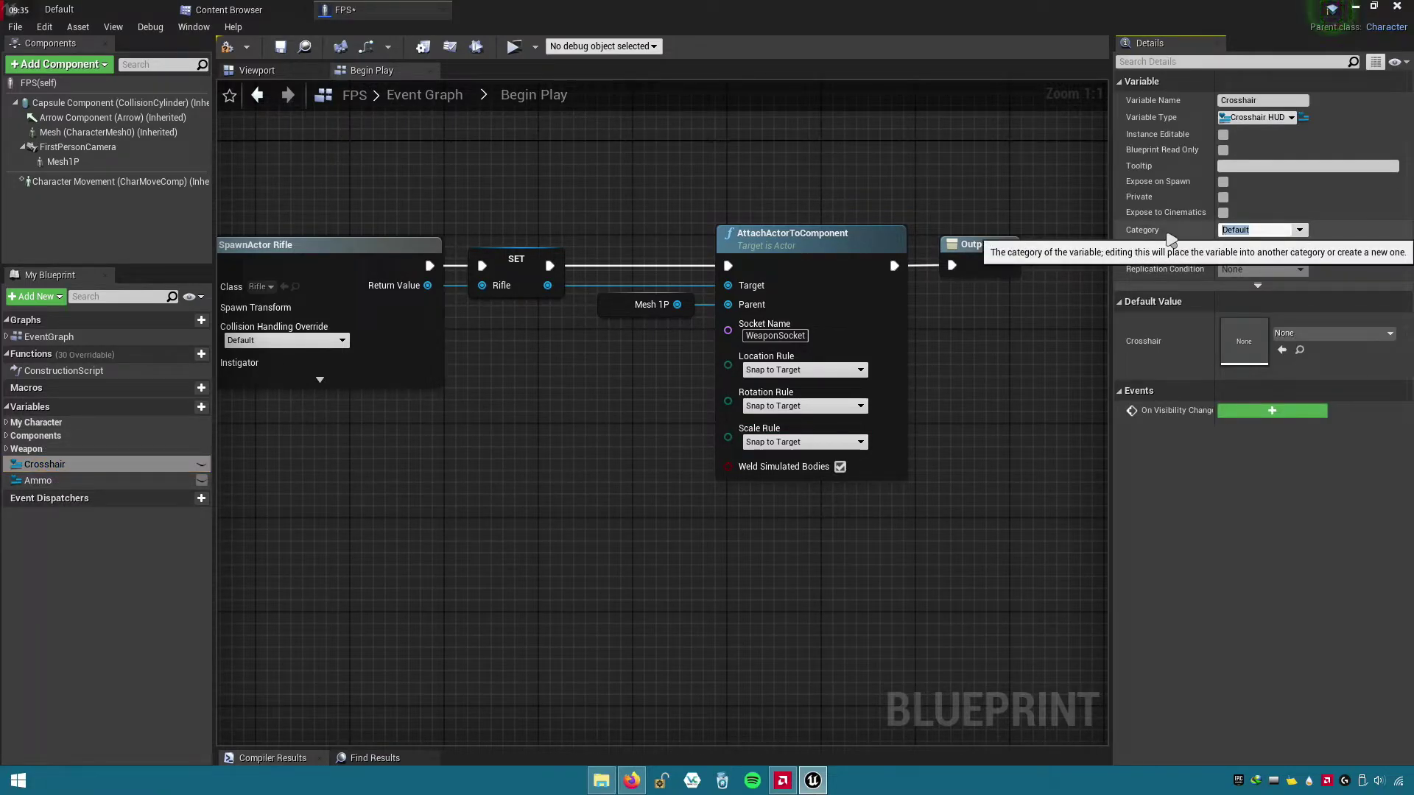
pyautogui.click(1262, 229)
pyautogui.write('HUD')
pyautogui.press('Return')
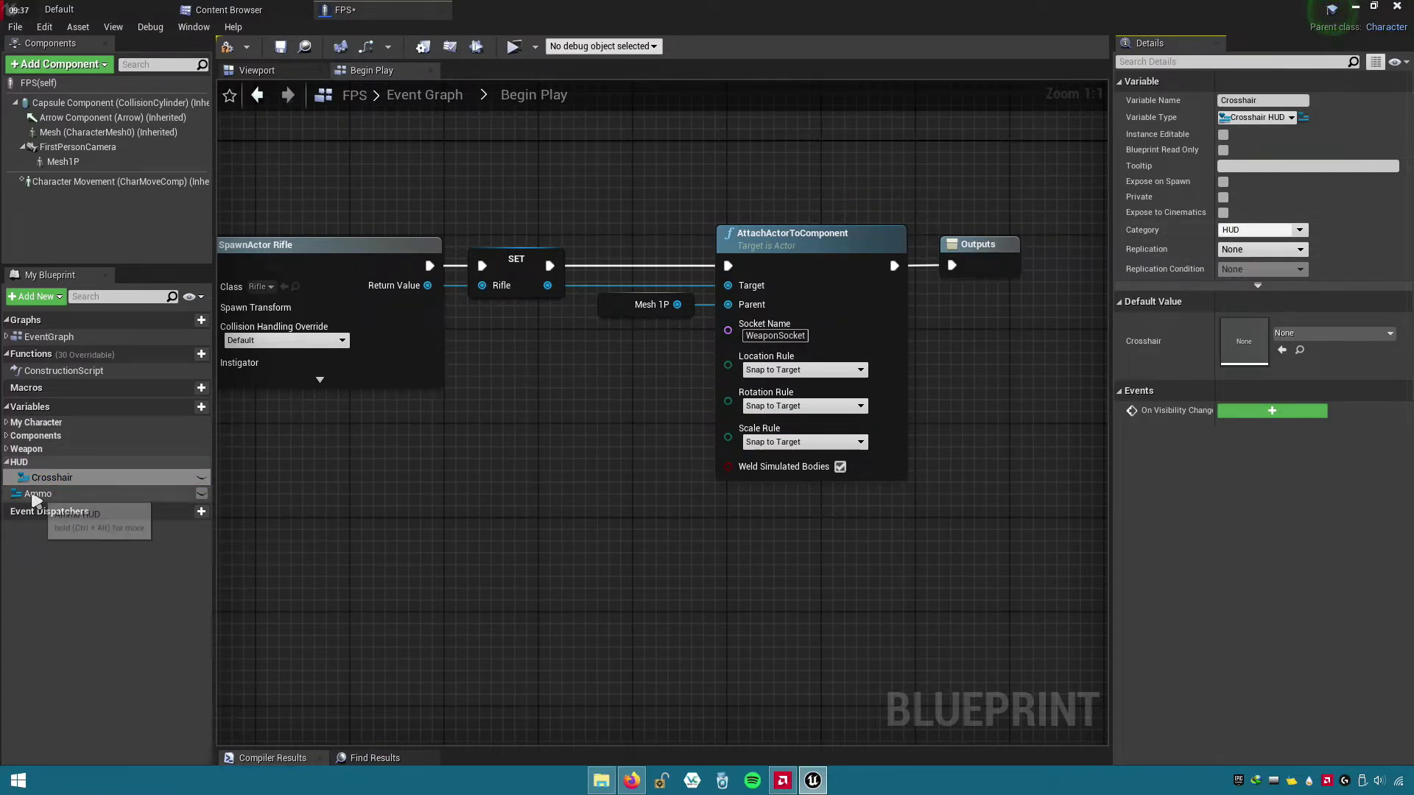
pyautogui.moveTo(37, 493)
pyautogui.mouseDown()
pyautogui.moveTo(26, 463)
pyautogui.moveTo(6, 468)
pyautogui.mouseUp()
pyautogui.click(7, 462)
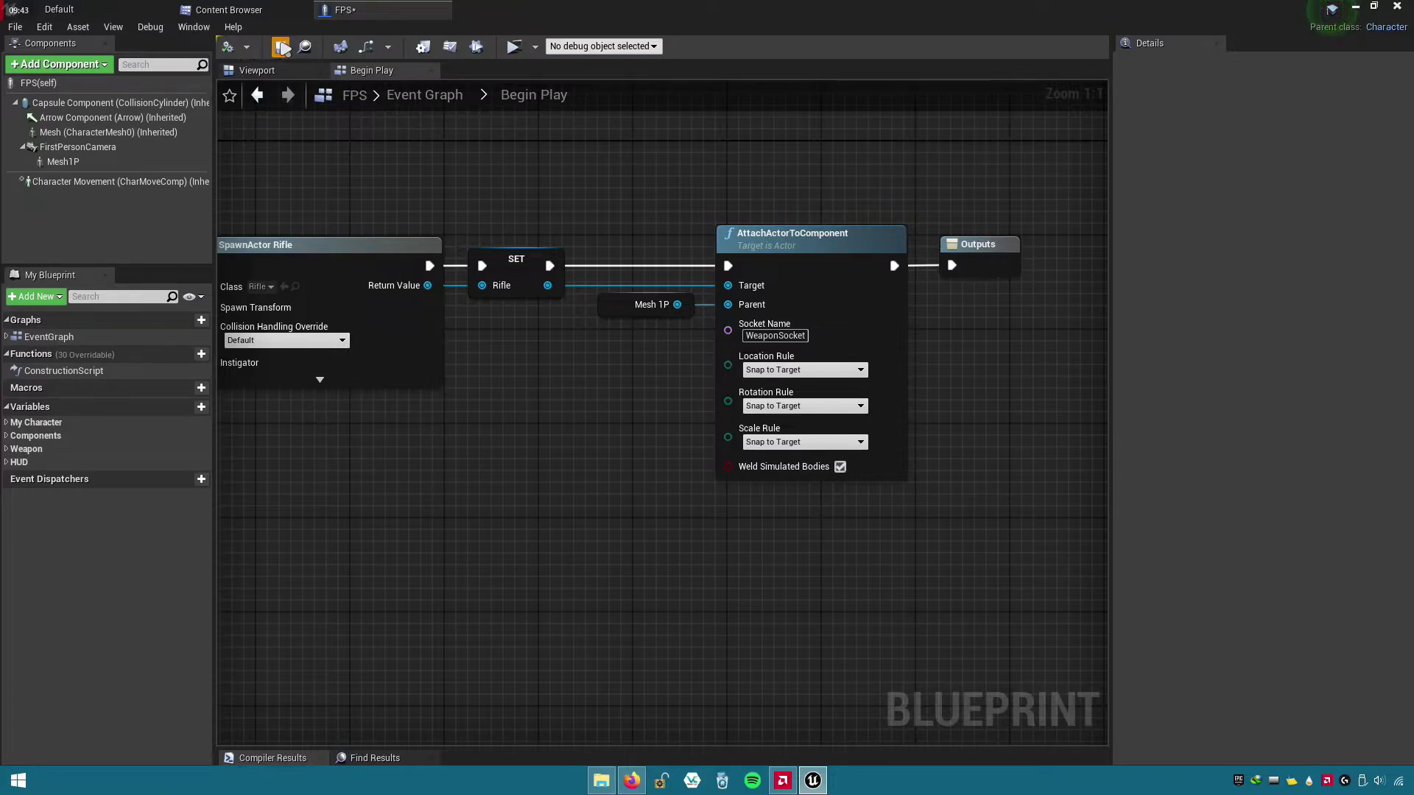
# - Save the FPS blueprint and return to the main Event Graph to frame the collapsed nodes
pyautogui.click(280, 47)
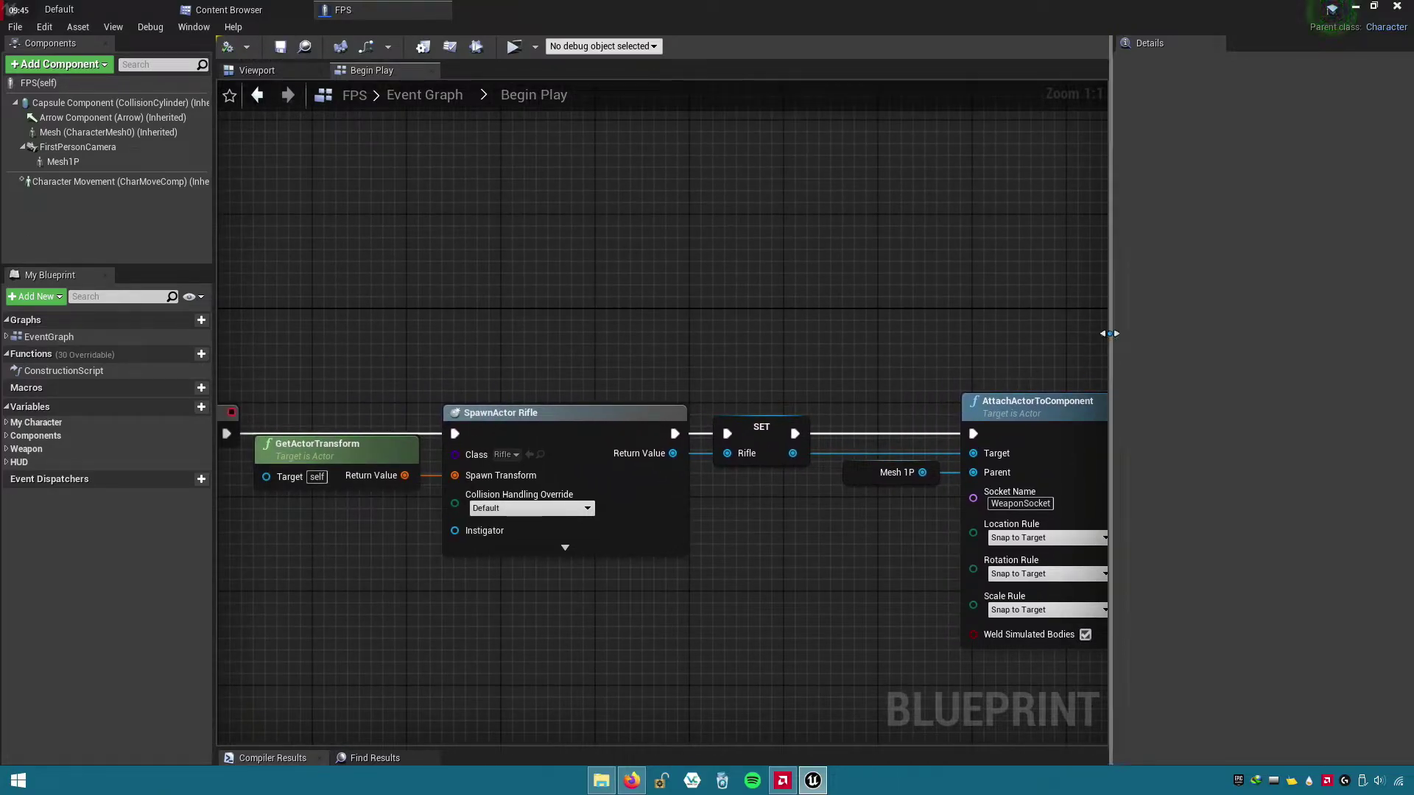
pyautogui.moveTo(1112, 341); pyautogui.dragTo(1397, 341)
pyautogui.moveTo(672, 425); pyautogui.dragTo(813, 331, button='right')
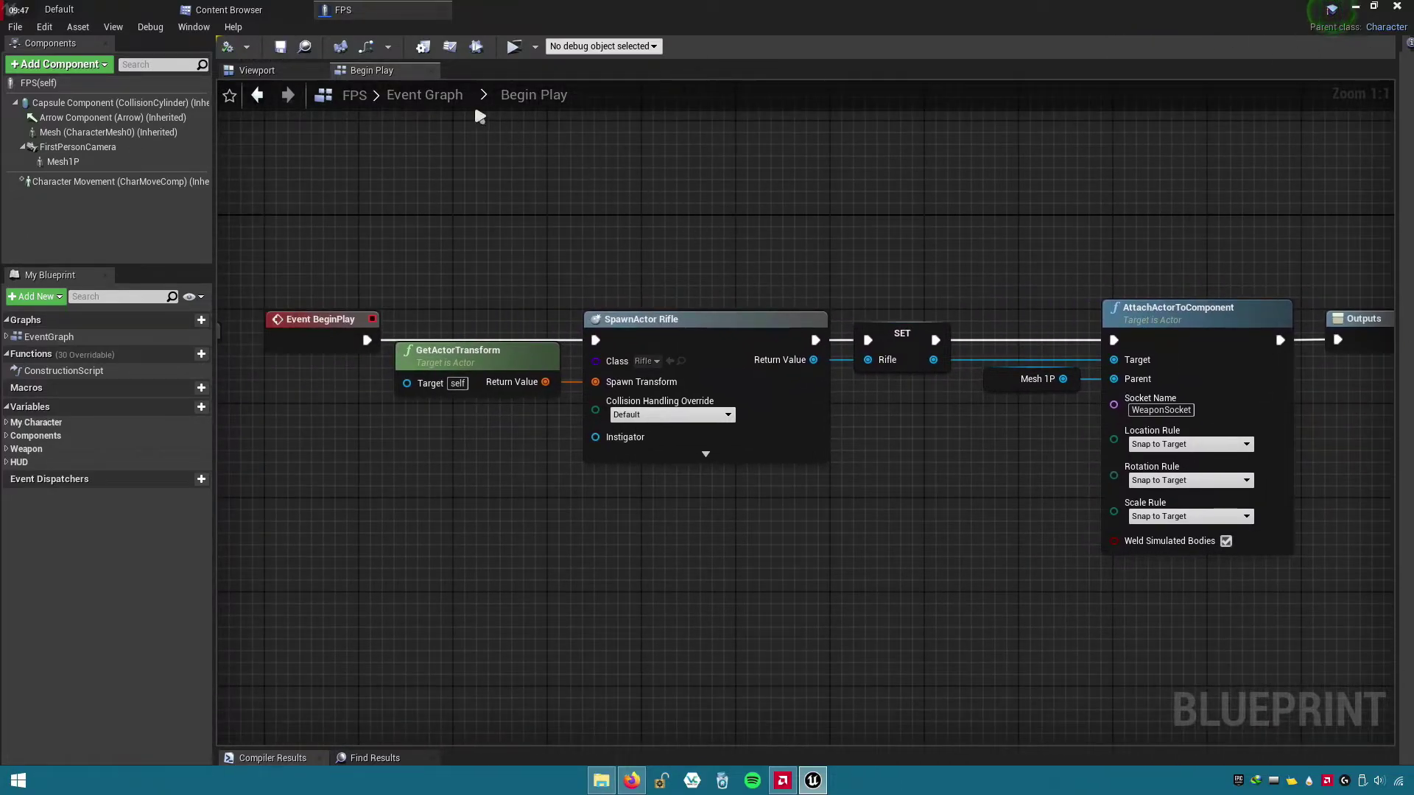
pyautogui.click(424, 95)
pyautogui.moveTo(603, 483); pyautogui.dragTo(420, 505, button='right')
pyautogui.moveTo(813, 499); pyautogui.dragTo(810, 433, button='right')
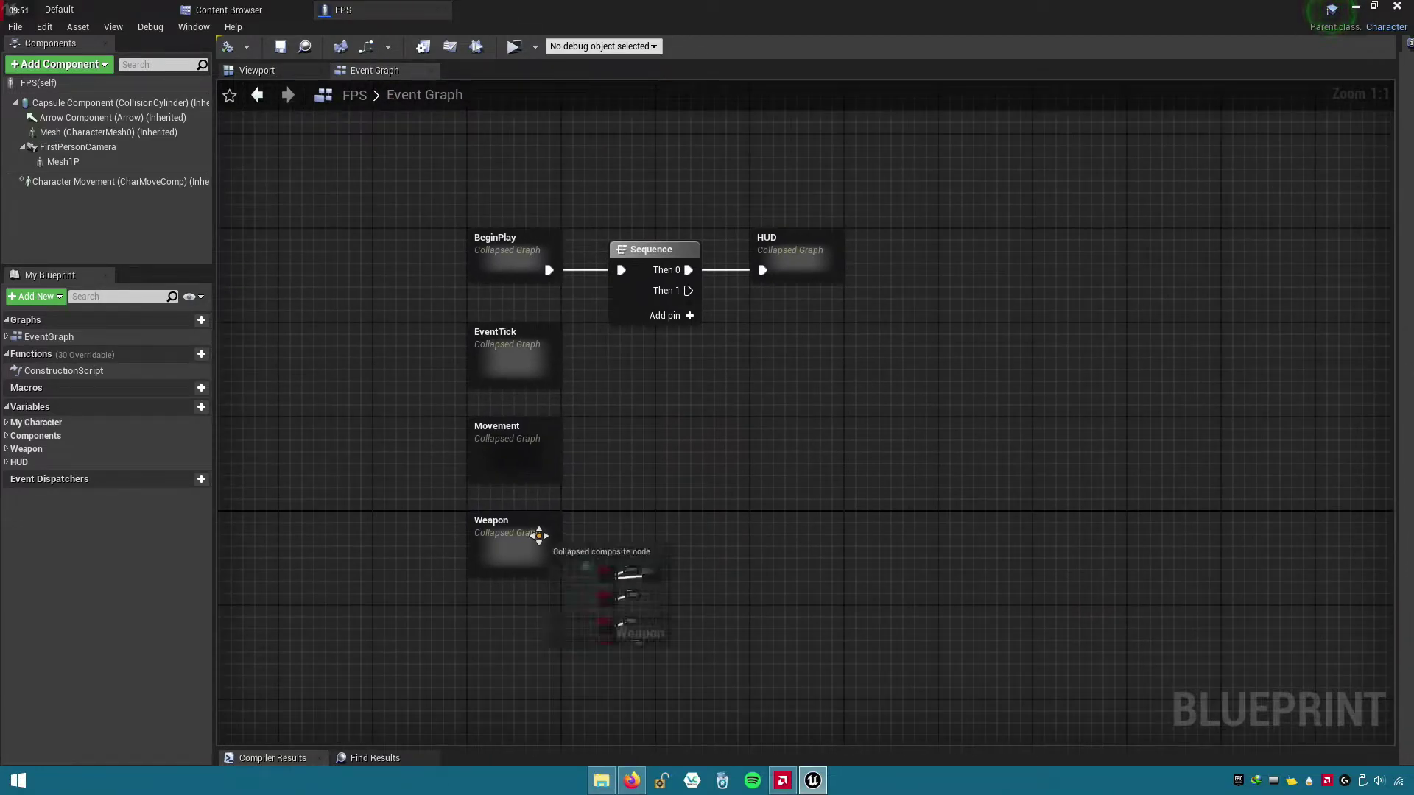
pyautogui.moveTo(691, 447); pyautogui.dragTo(709, 585, button='right')
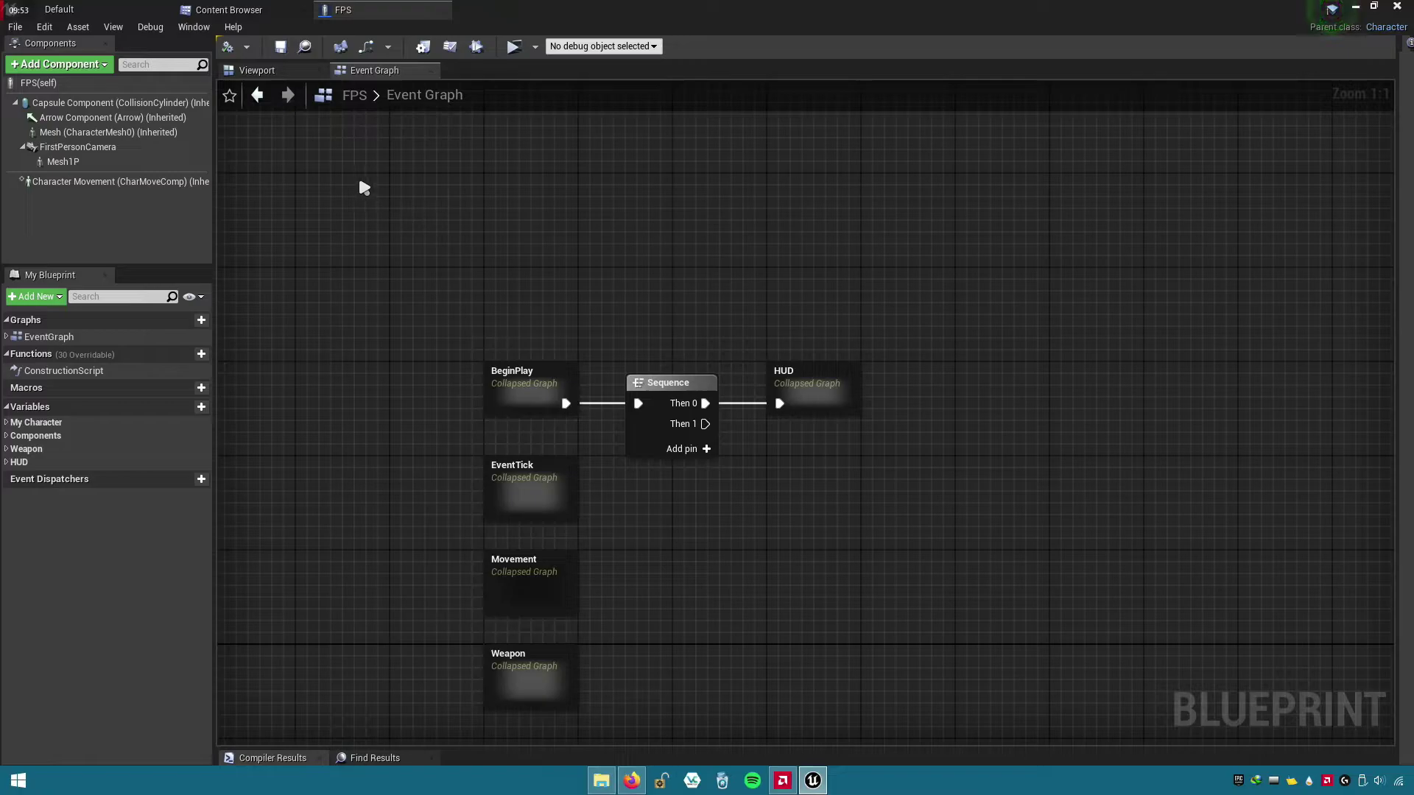
pyautogui.doubleClick(95, 371)
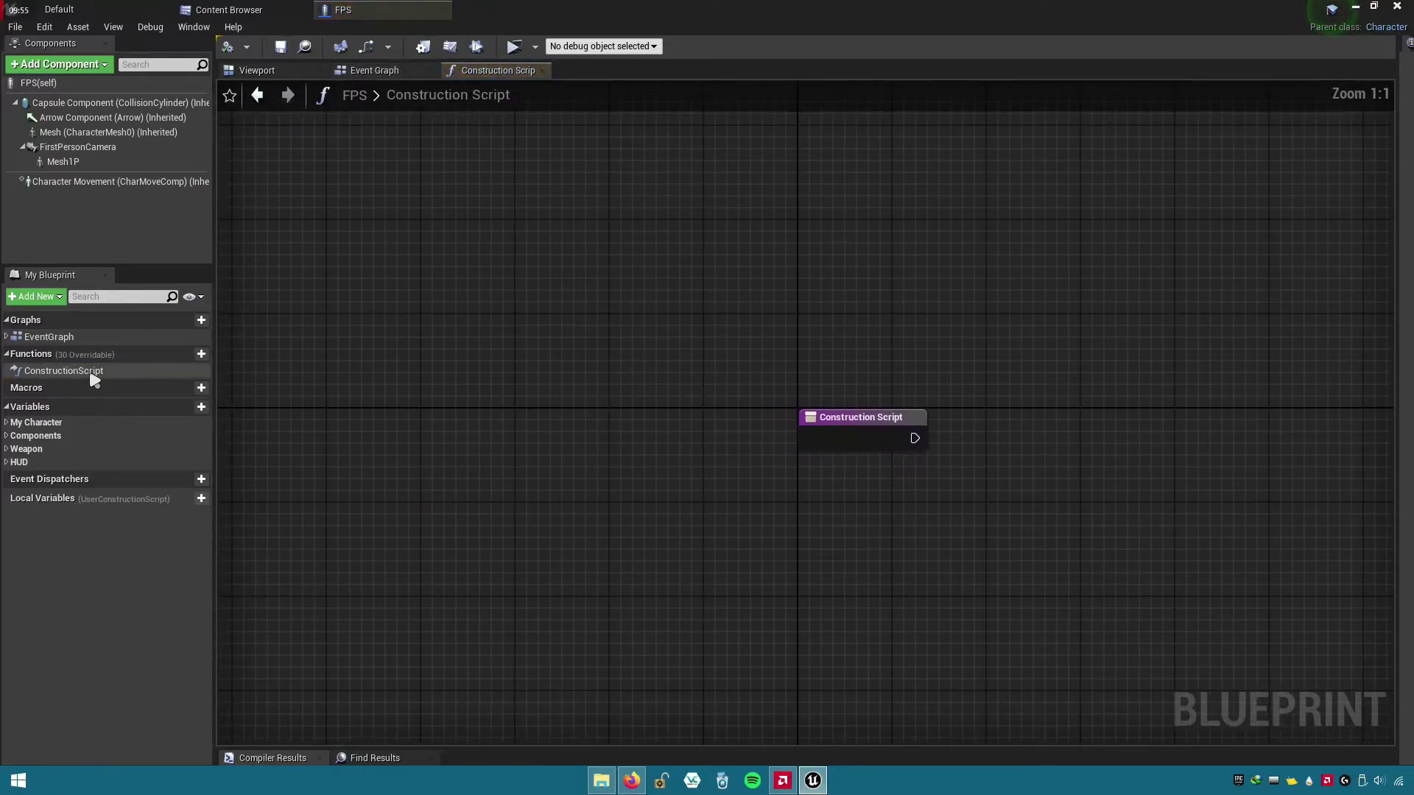
pyautogui.click(542, 70)
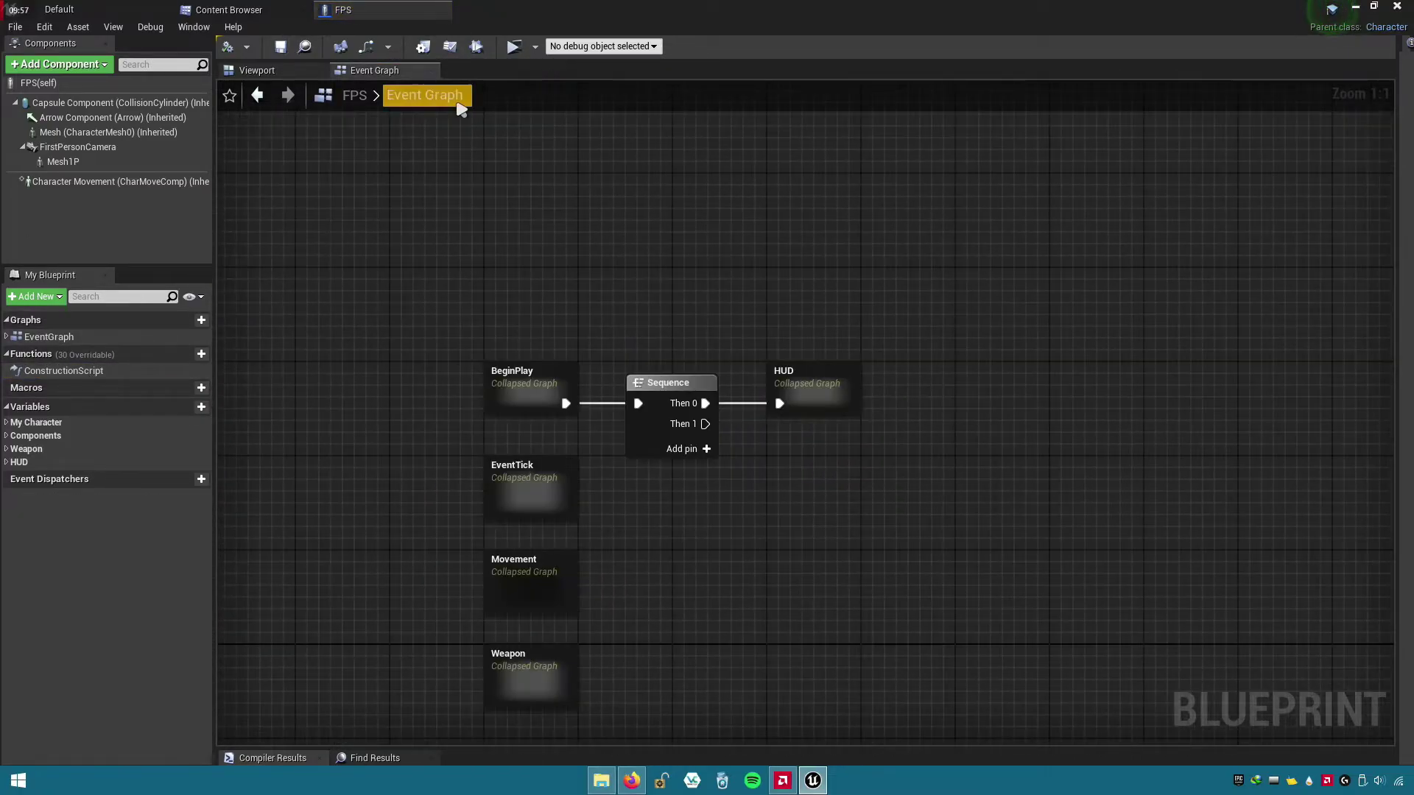
pyautogui.moveTo(798, 658); pyautogui.dragTo(694, 545, button='right')
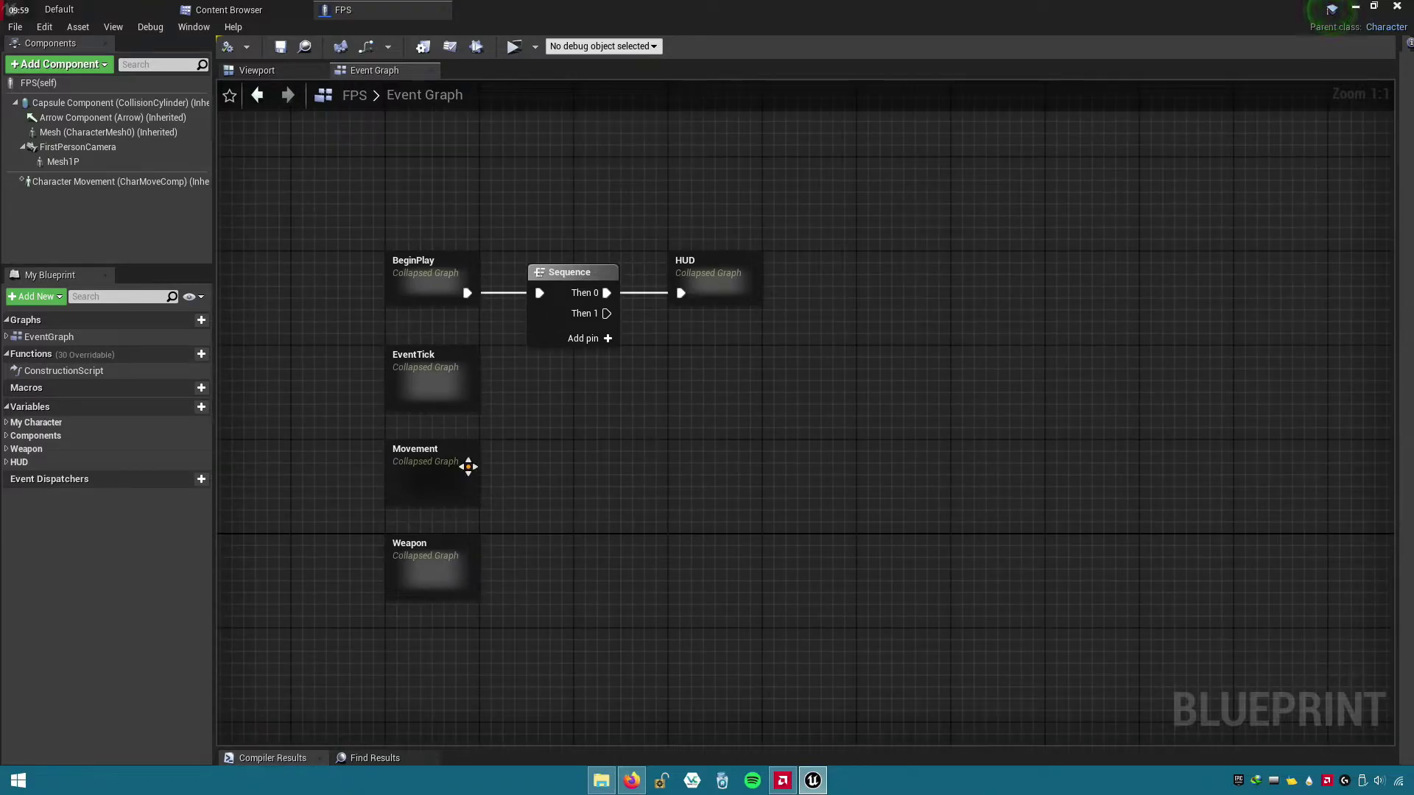
pyautogui.click(436, 471)
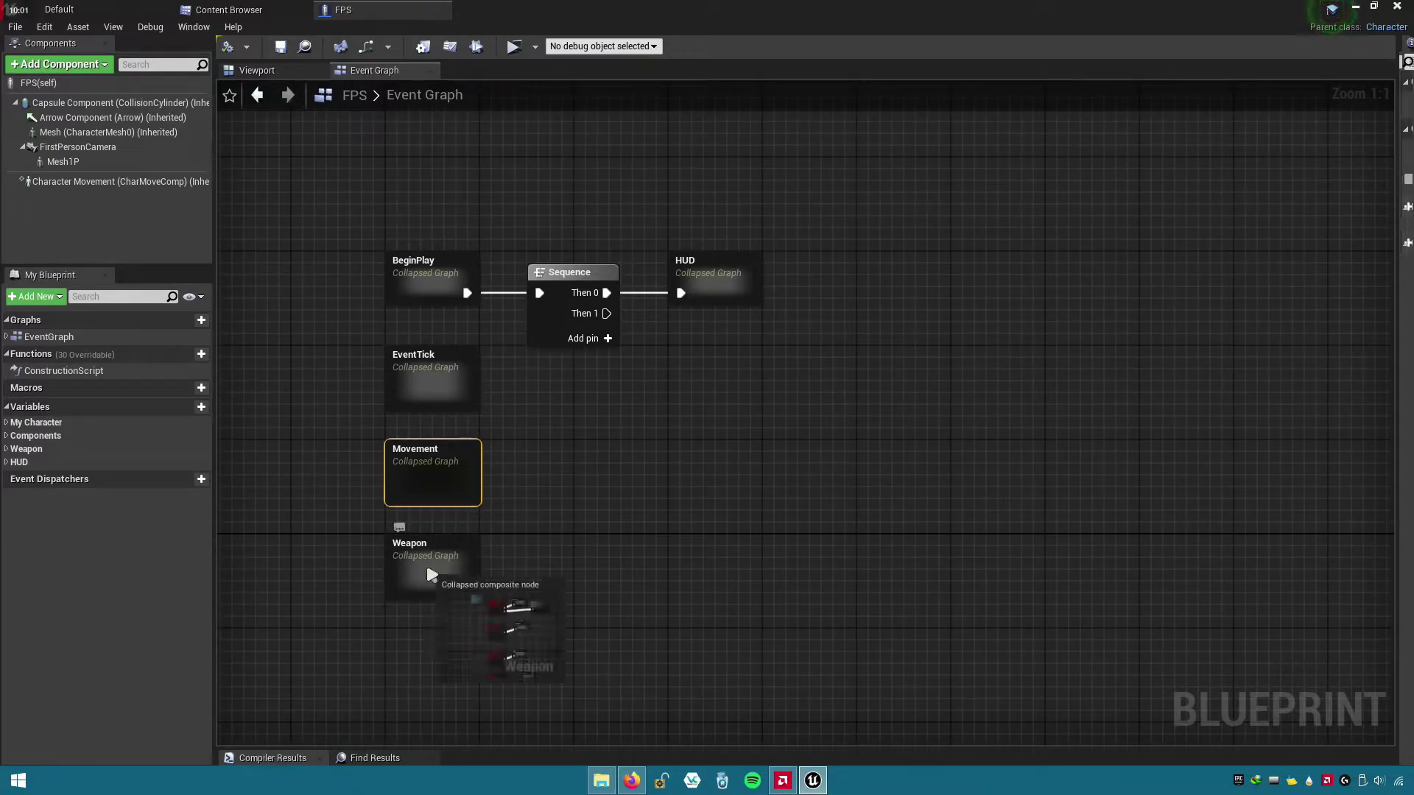
# - Tidy the FireMode node inside the Weapon graph, then save and close the FPS blueprint
pyautogui.doubleClick(432, 573)
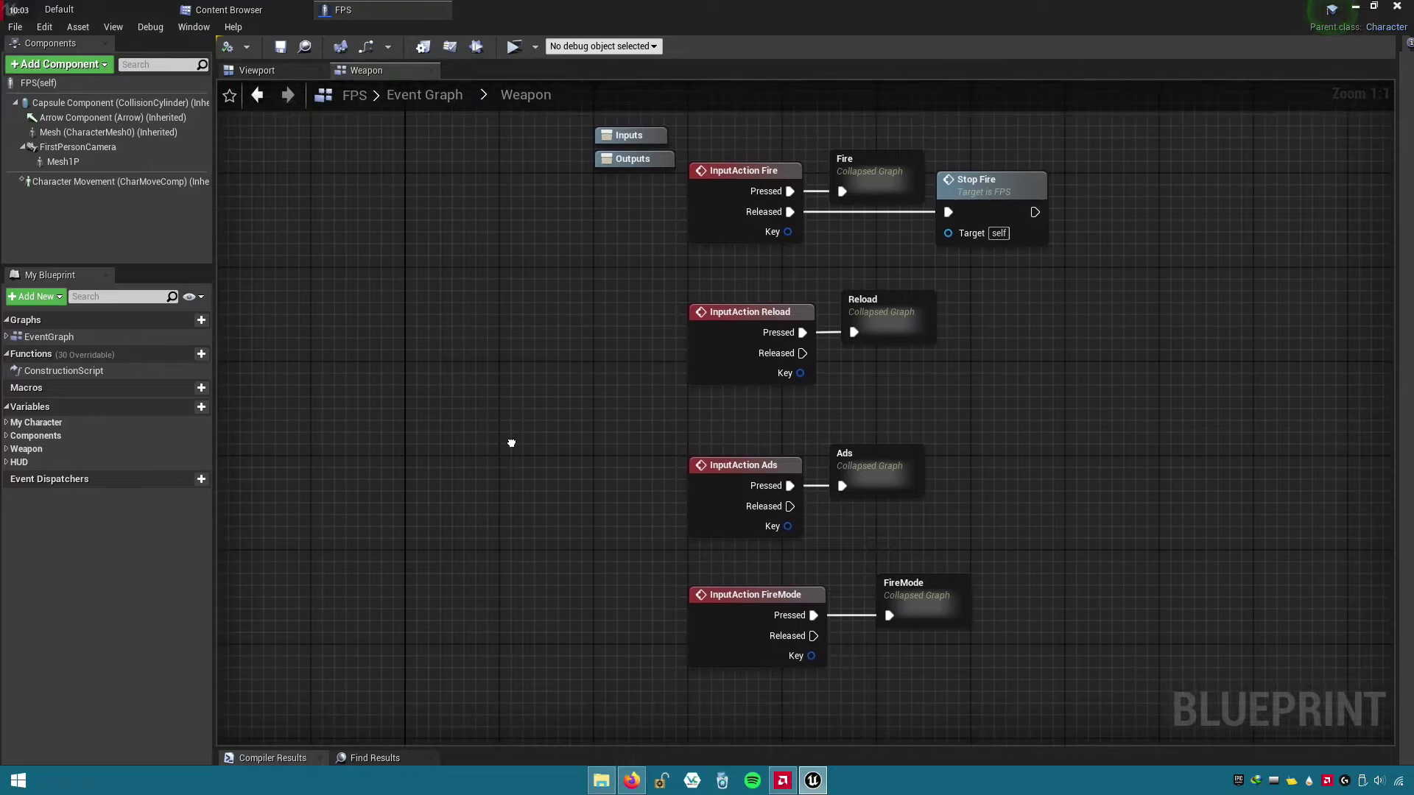
pyautogui.moveTo(944, 594); pyautogui.dragTo(908, 595)
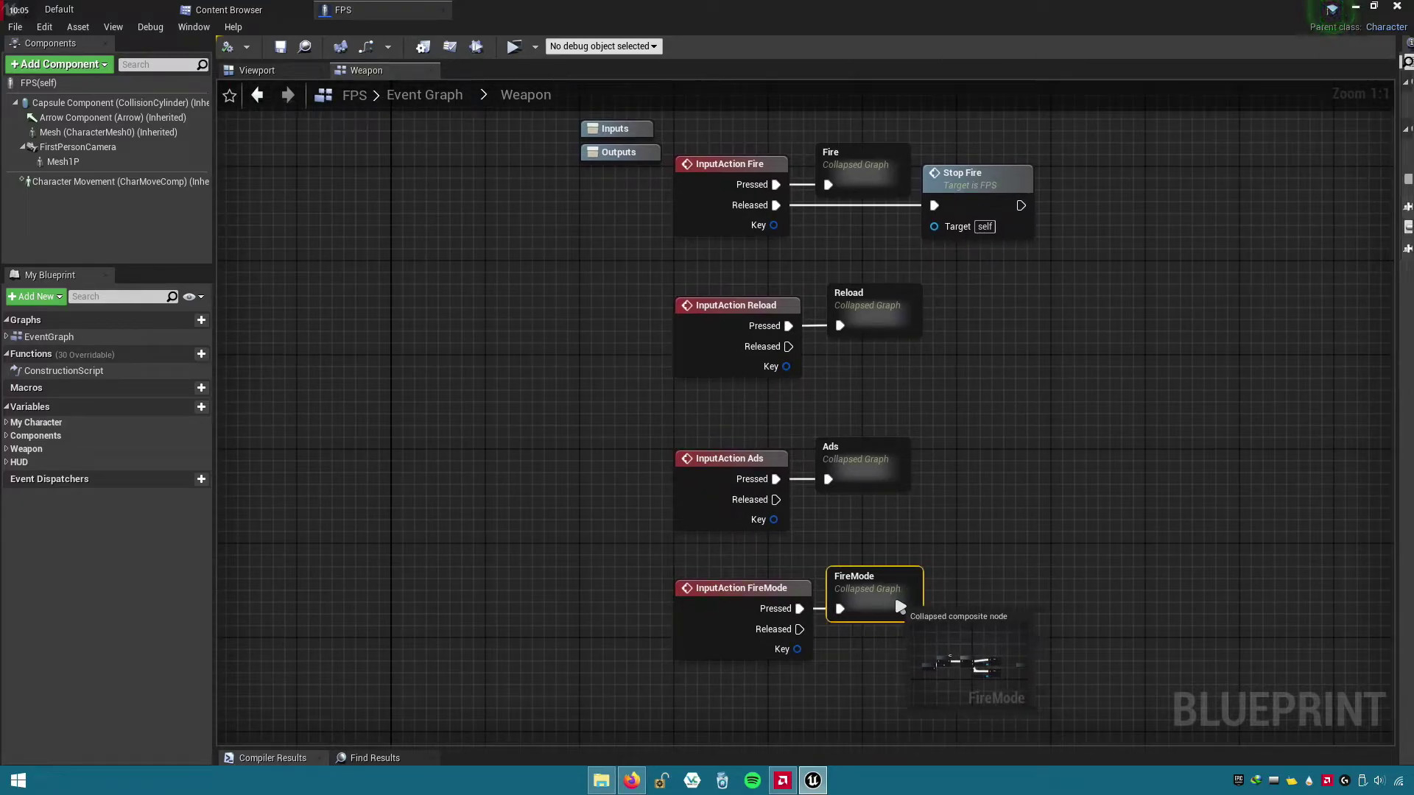
pyautogui.click(581, 461)
pyautogui.moveTo(587, 379); pyautogui.dragTo(552, 452, button='right')
pyautogui.moveTo(867, 692); pyautogui.dragTo(879, 692)
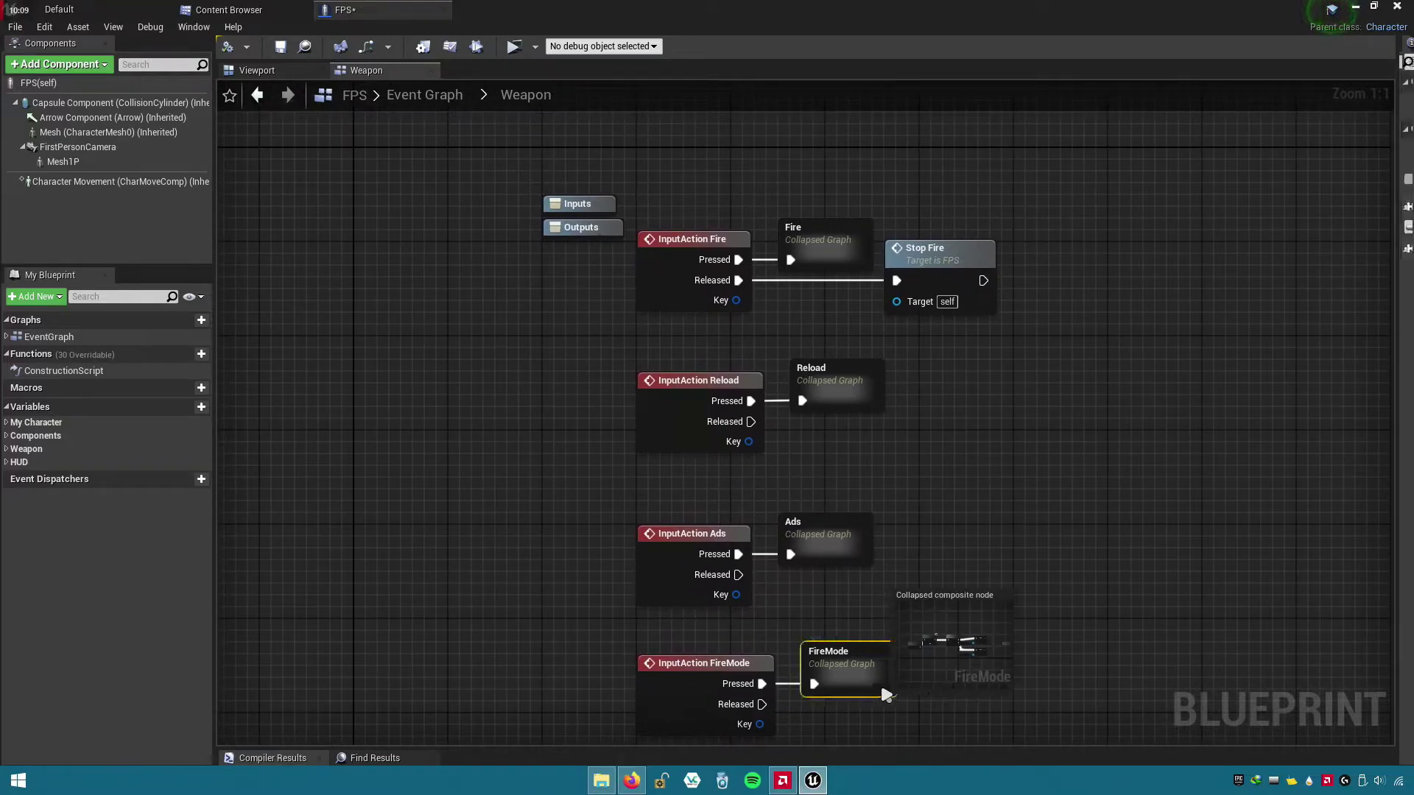
pyautogui.moveTo(537, 370); pyautogui.dragTo(491, 315, button='right')
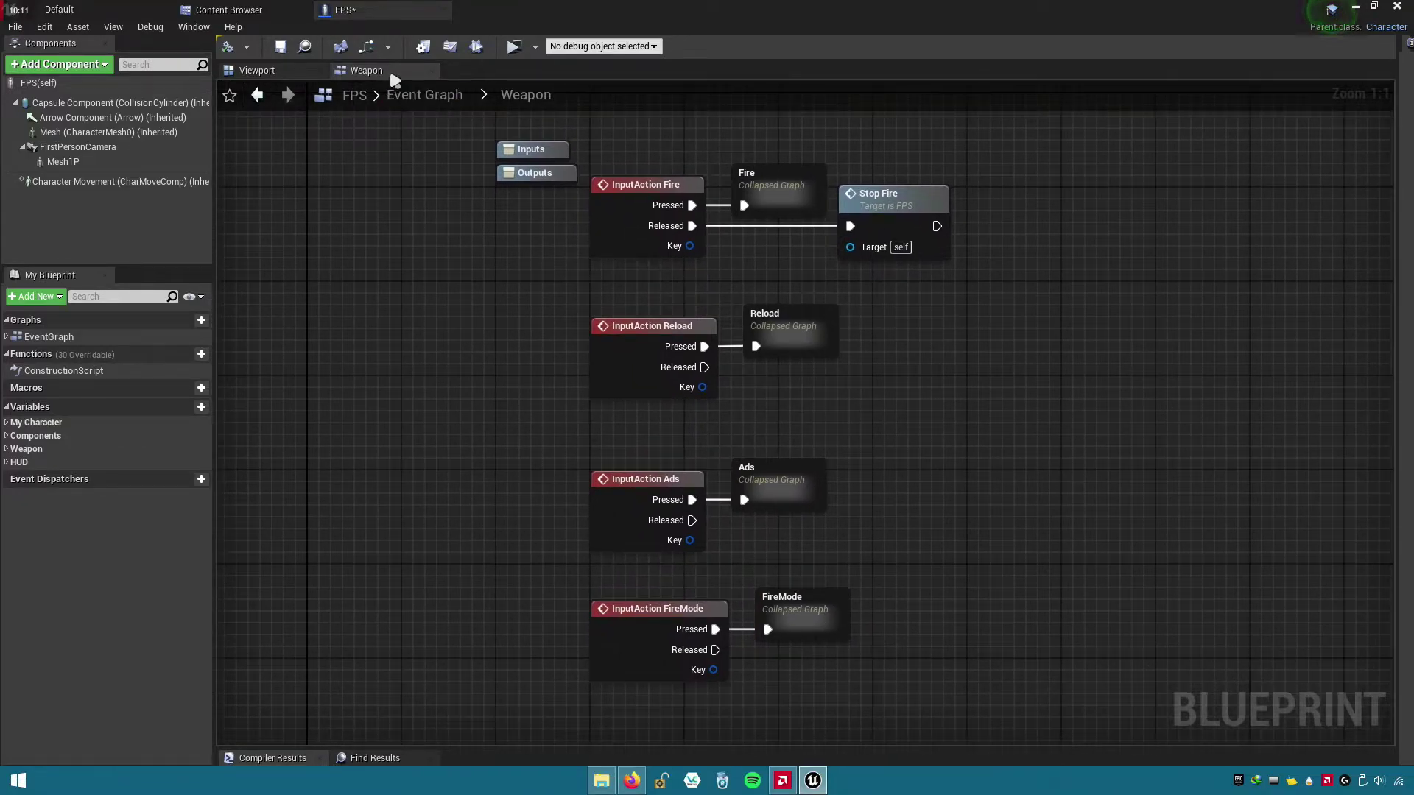
pyautogui.click(279, 47)
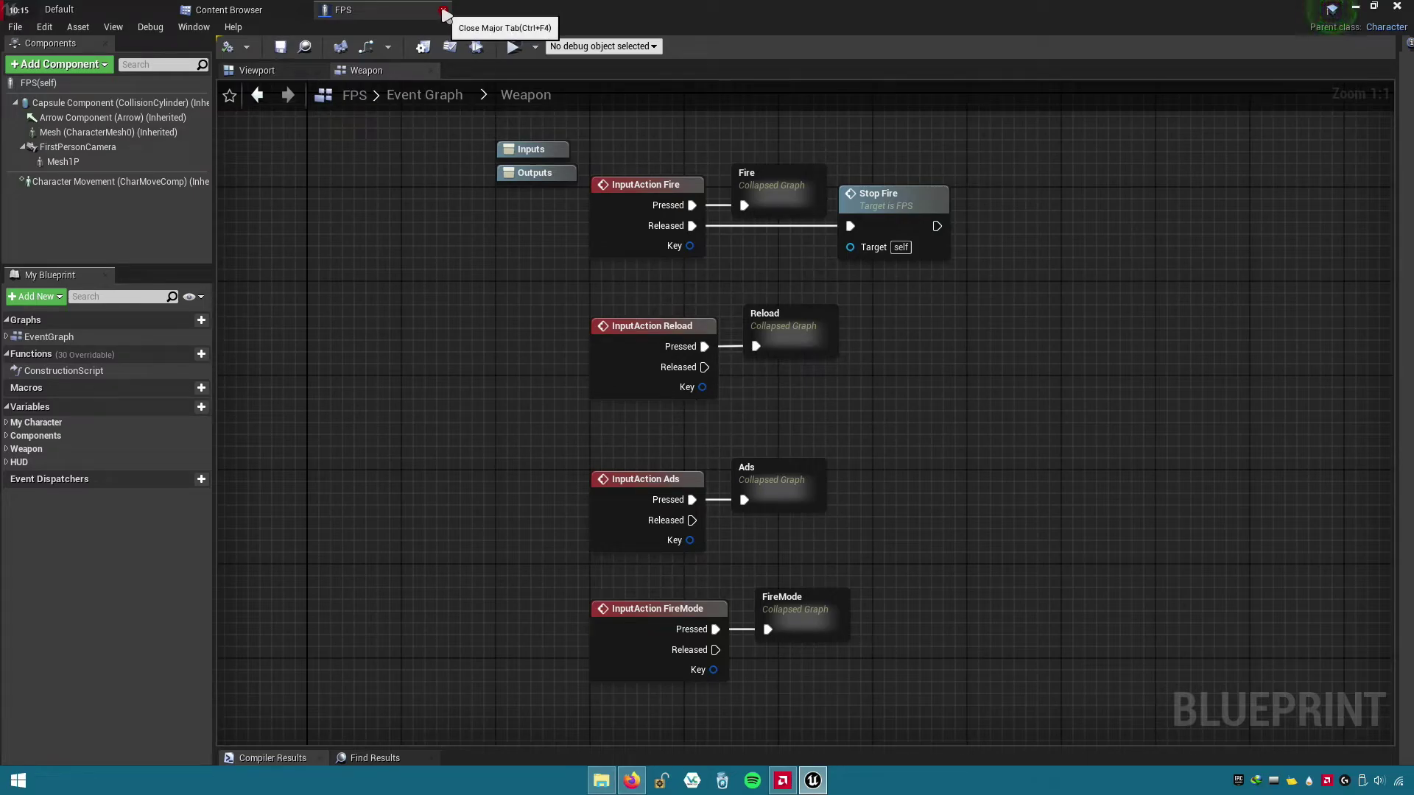
pyautogui.click(443, 13)
pyautogui.click(732, 404)
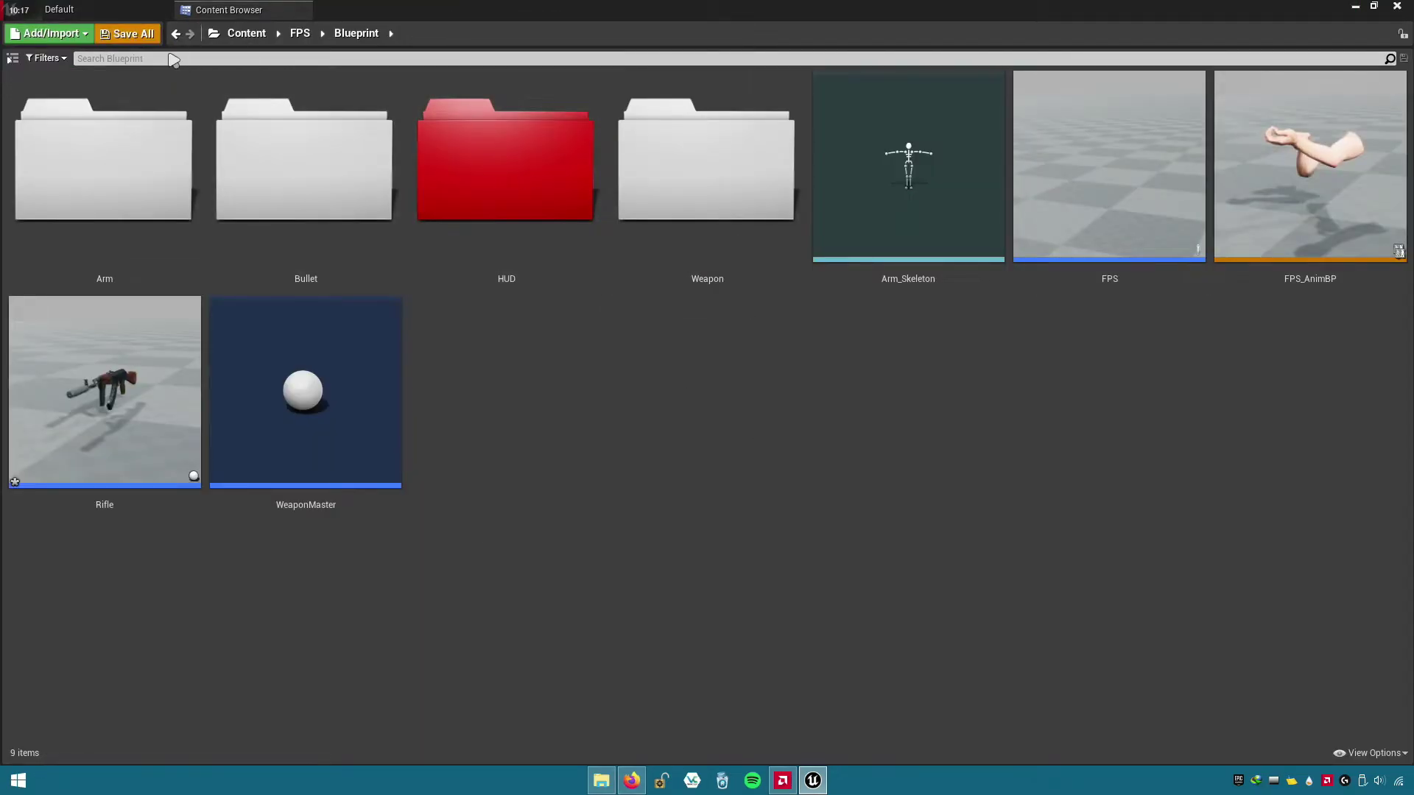
# - Save all modified packages and open the WeaponMaster blueprint
pyautogui.click(127, 33)
pyautogui.click(841, 524)
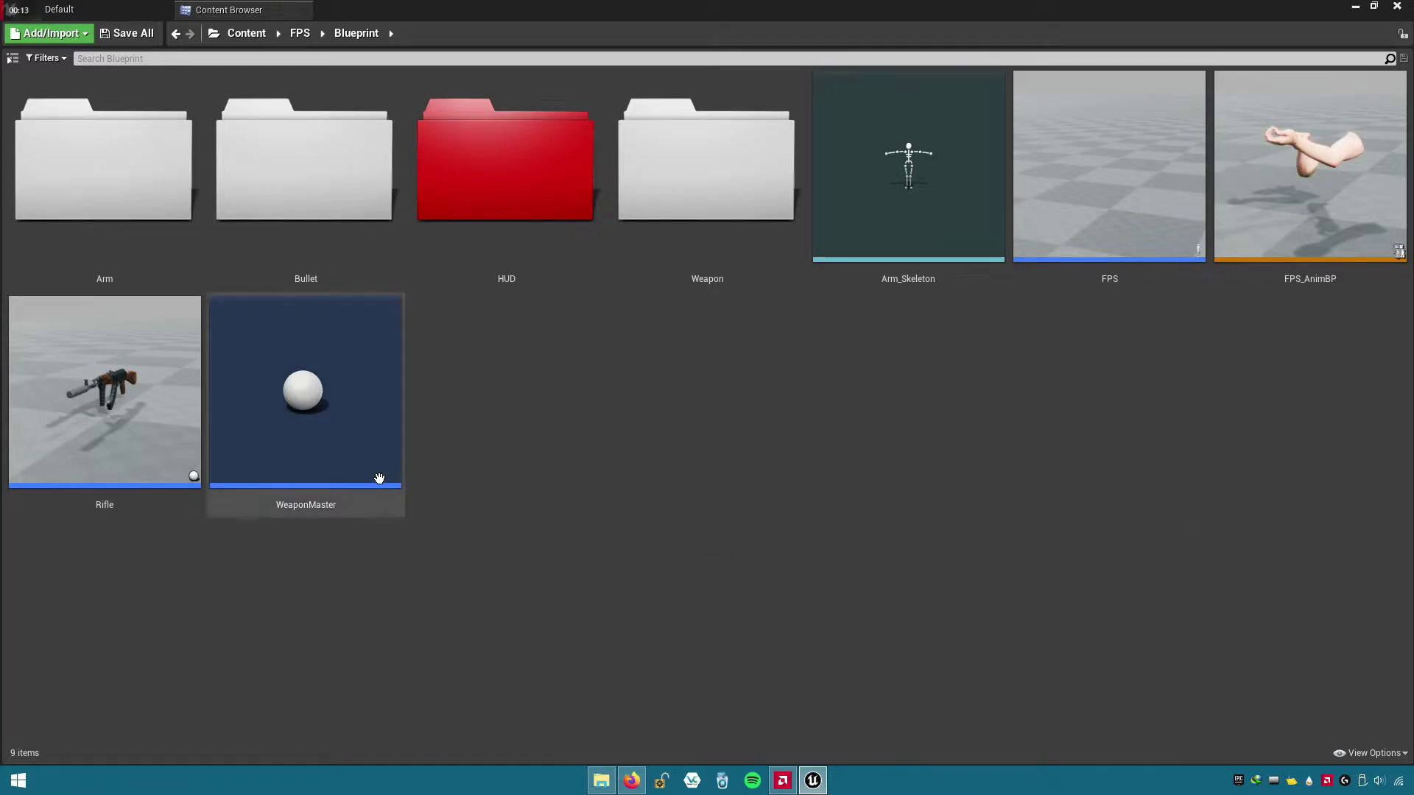
pyautogui.doubleClick(358, 485)
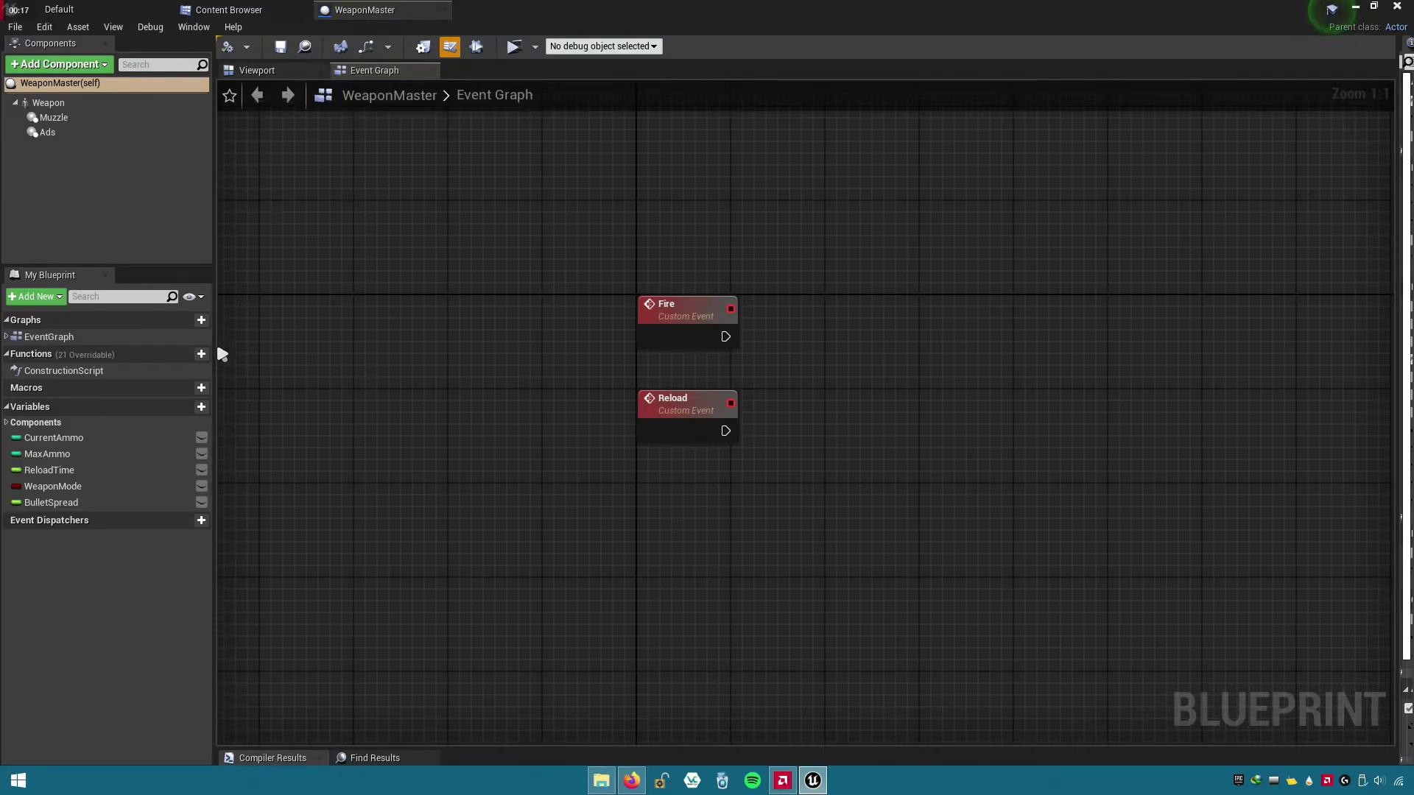
# - Rename the WeaponMode variable to FireMode and save WeaponMaster
pyautogui.click(65, 487)
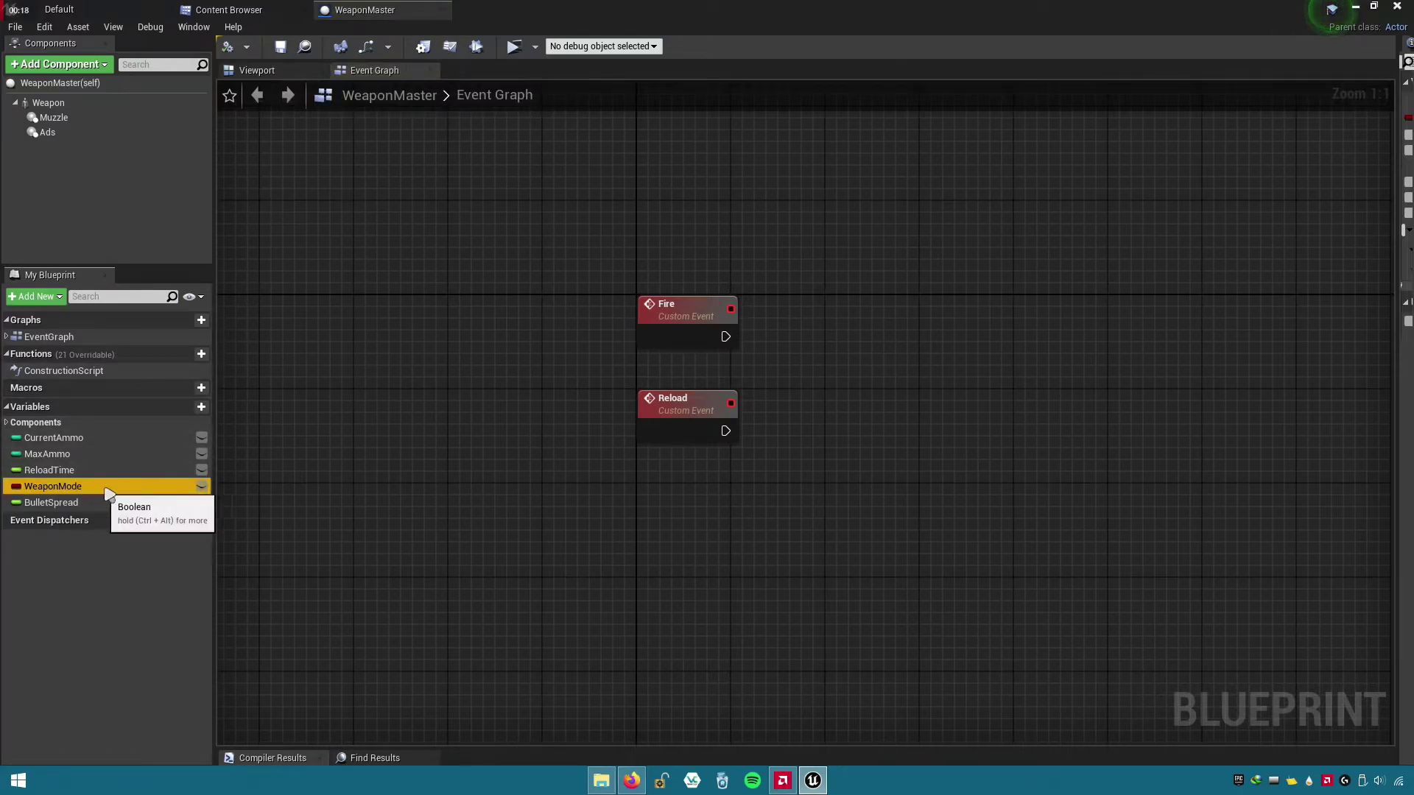
pyautogui.rightClick(65, 489)
pyautogui.click(103, 588)
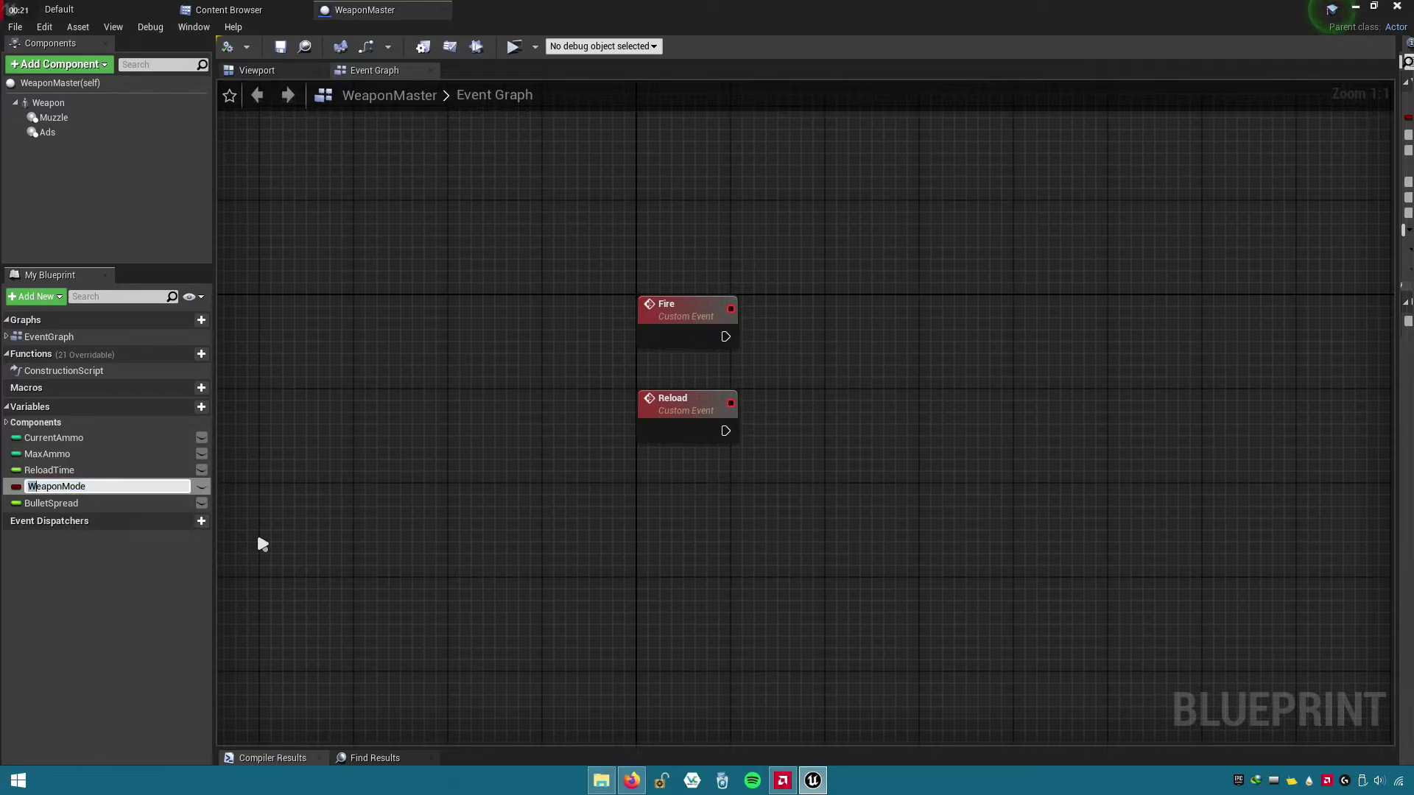
pyautogui.hotkey('shift', 'Right')
pyautogui.hotkey('shift', 'Right')
pyautogui.hotkey('shift', 'Right')
pyautogui.write('F')
pyautogui.write('ire')
pyautogui.press('Return')
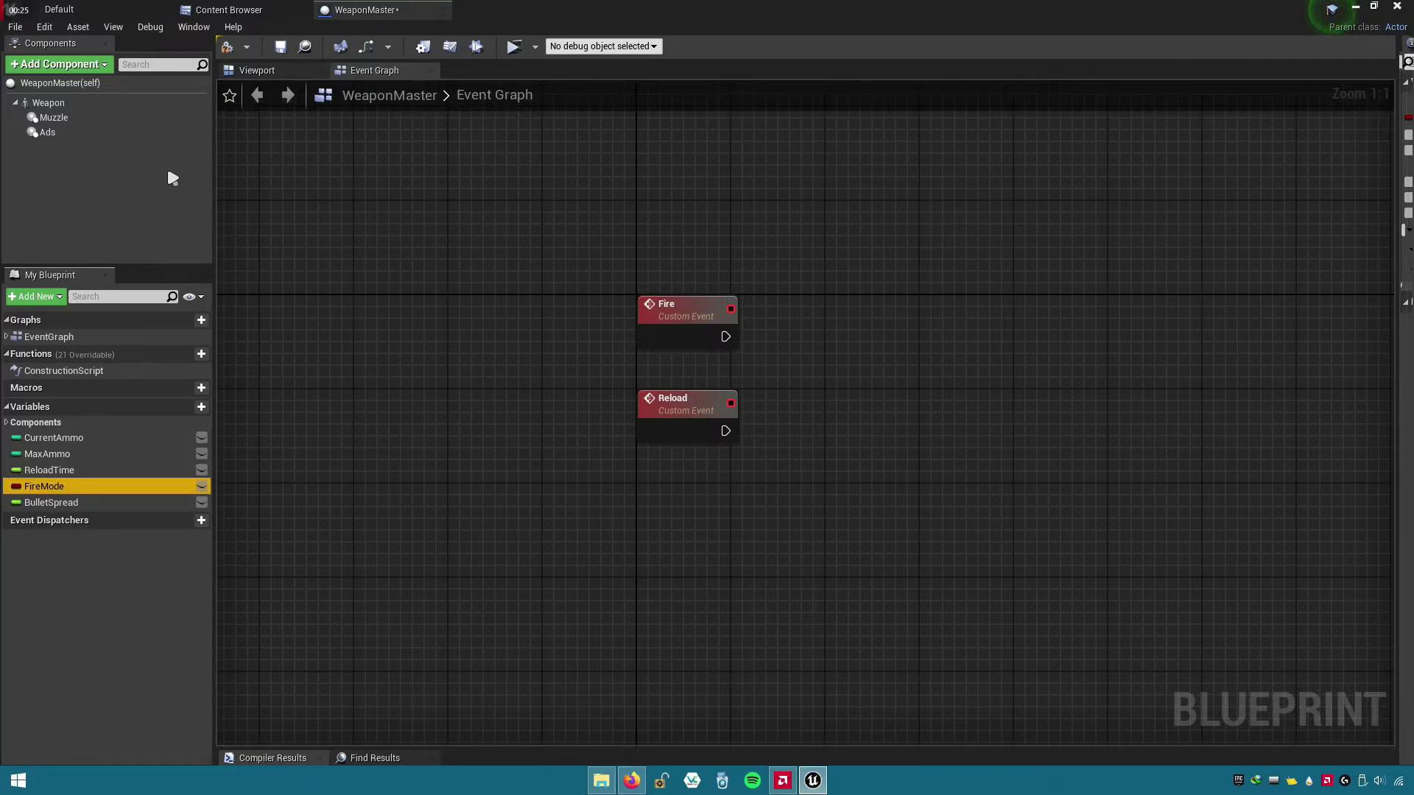
pyautogui.click(280, 47)
pyautogui.moveTo(536, 260)
pyautogui.mouseDown(button='right')
pyautogui.moveTo(474, 502)
pyautogui.moveTo(519, 242)
pyautogui.mouseUp(button='right')
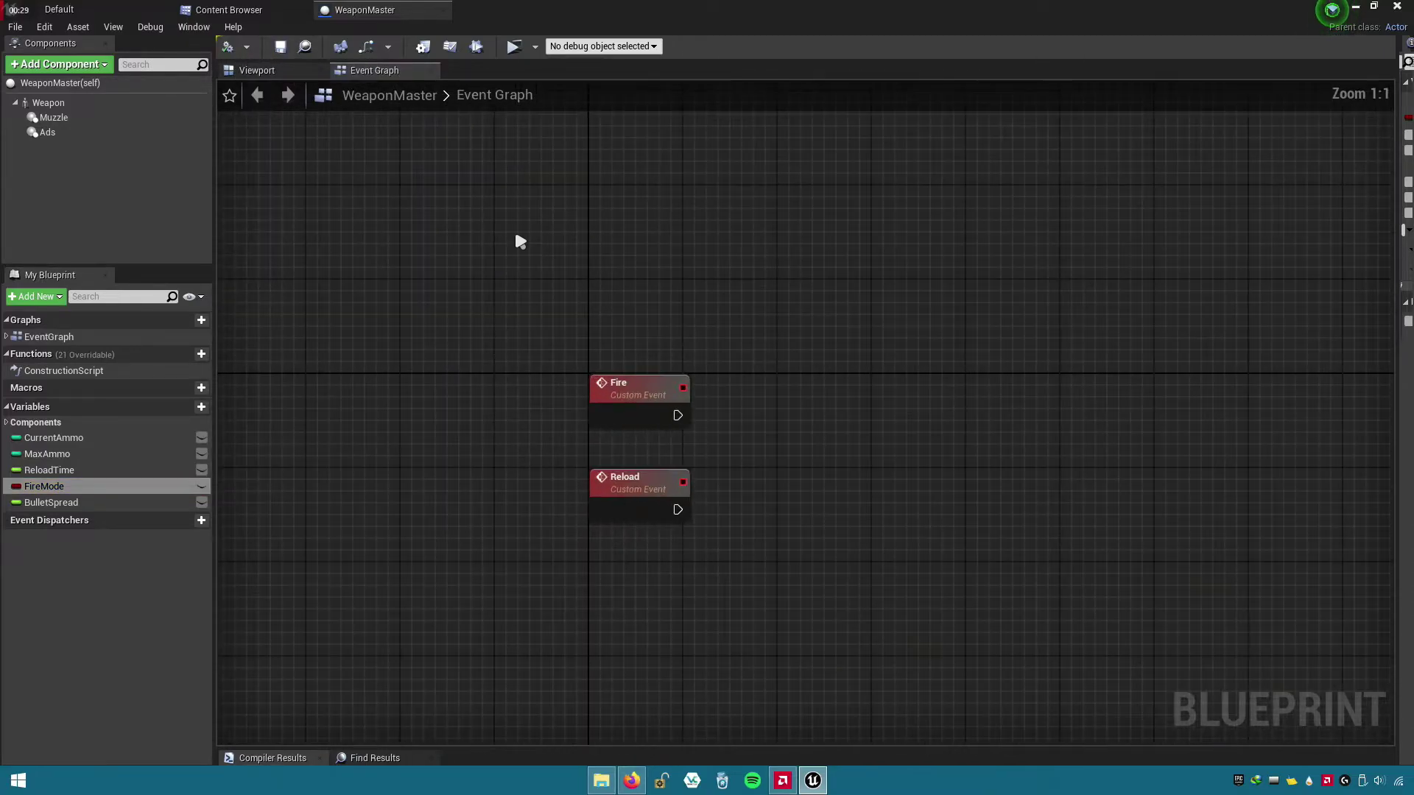
# - Close WeaponMaster, open the Rifle blueprint, and close its Event Graph and Construction Script tabs
pyautogui.click(443, 9)
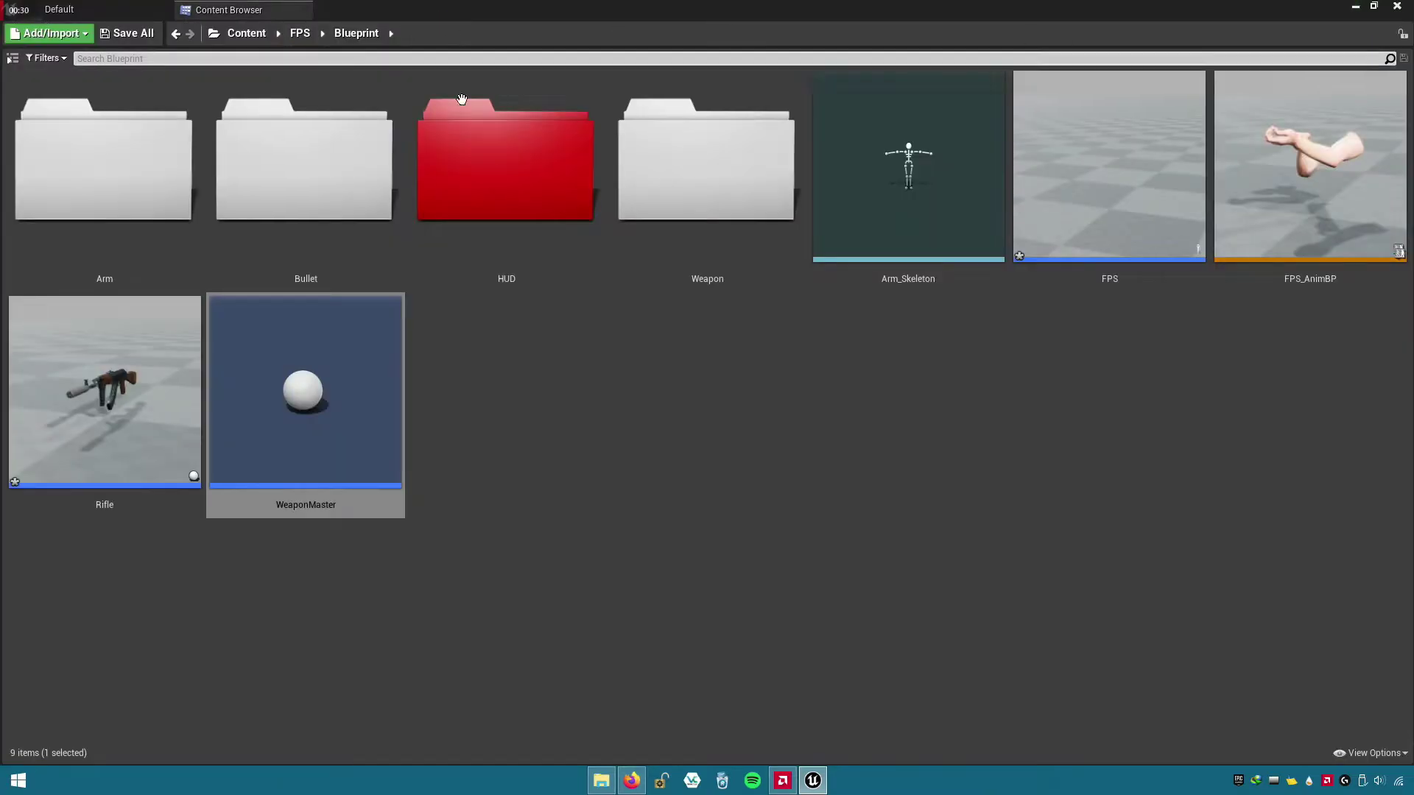
pyautogui.doubleClick(98, 502)
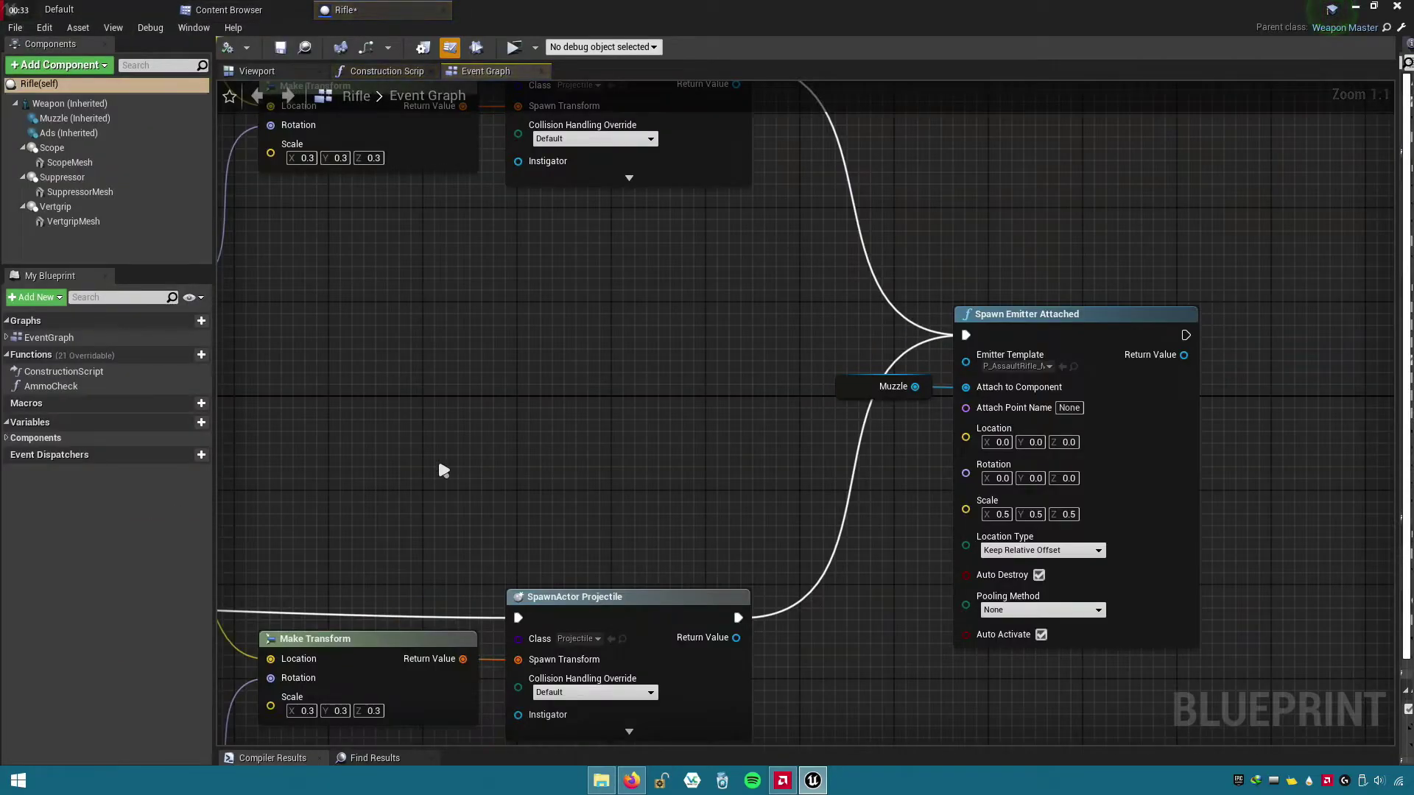
pyautogui.scroll(-4, 748, 477)
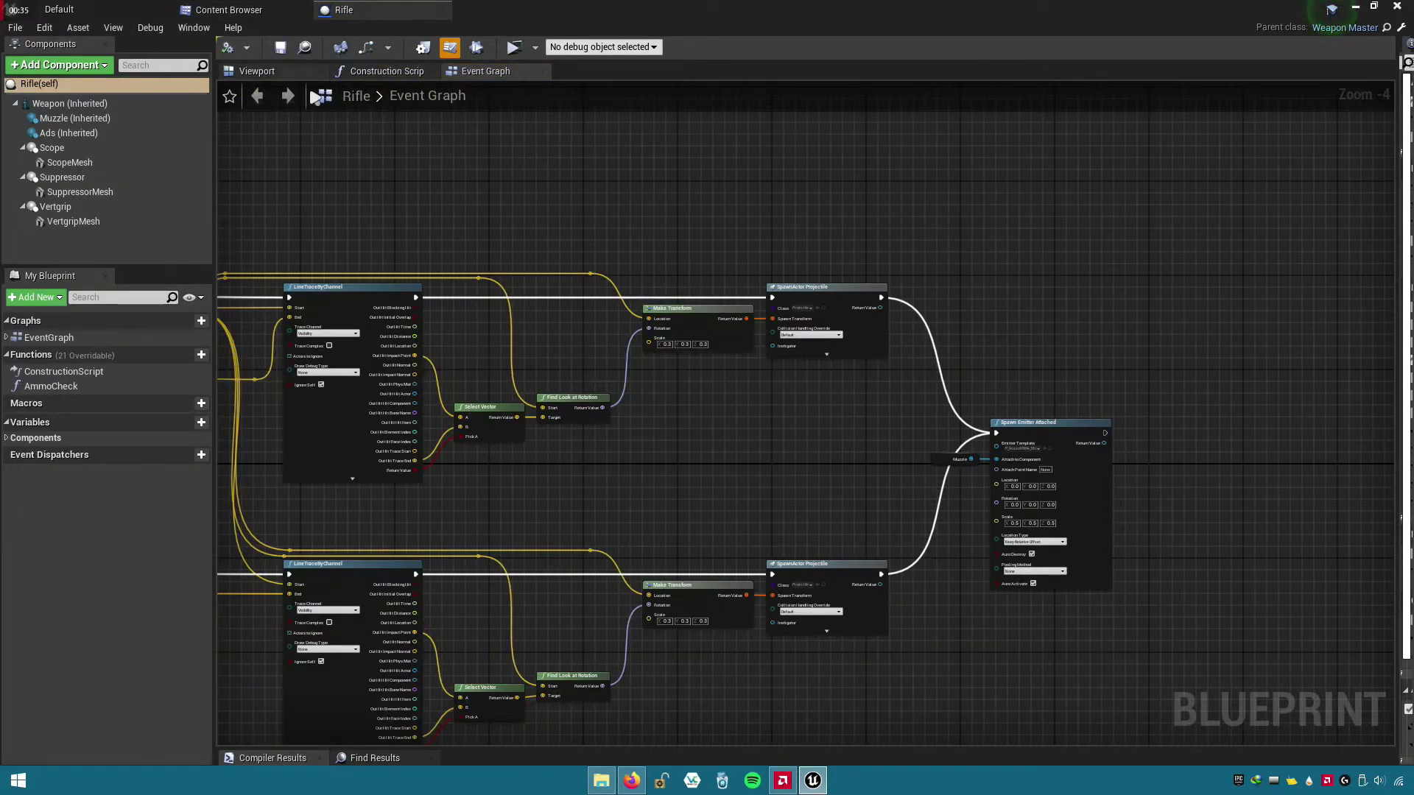
pyautogui.scroll(-4, 898, 179)
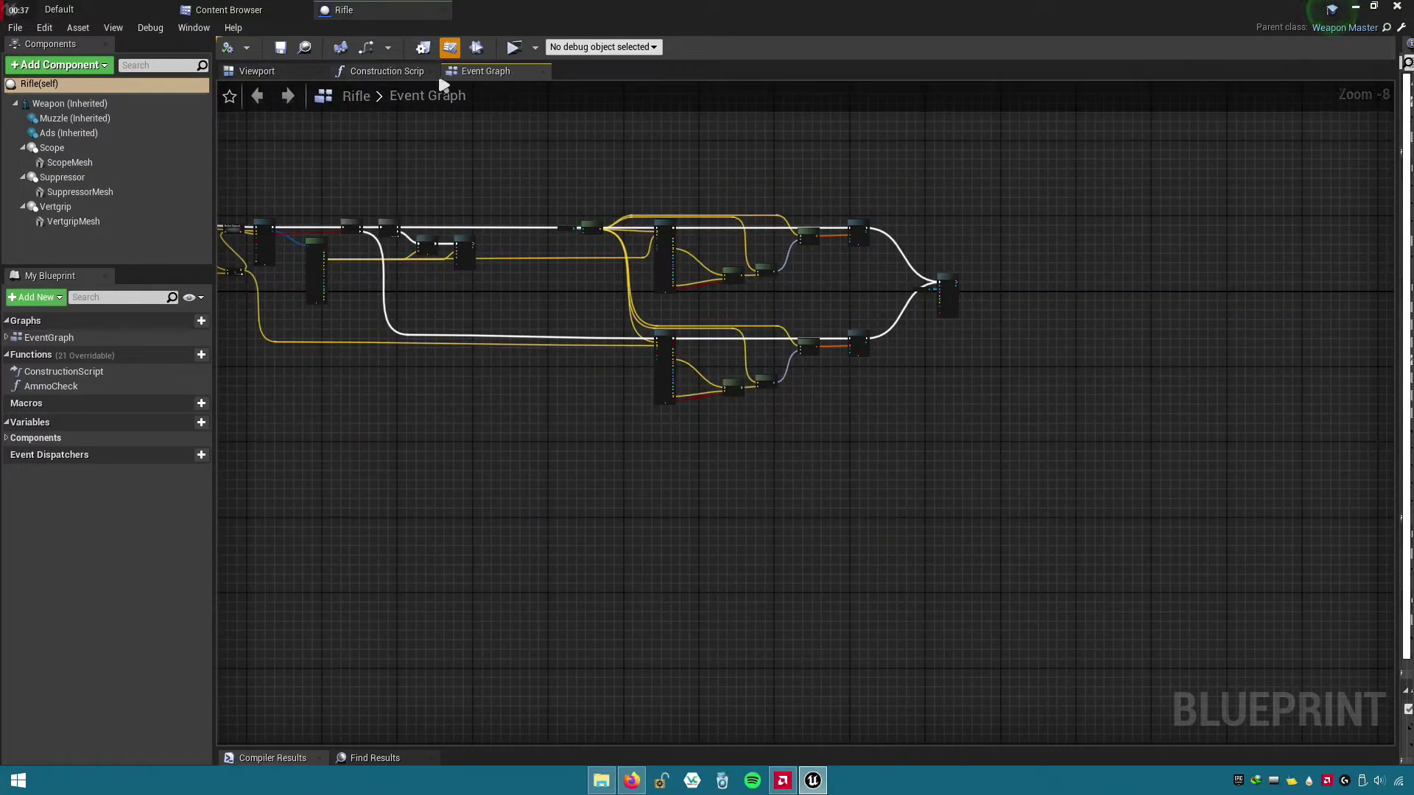
pyautogui.middleClick(439, 71)
pyautogui.middleClick(387, 71)
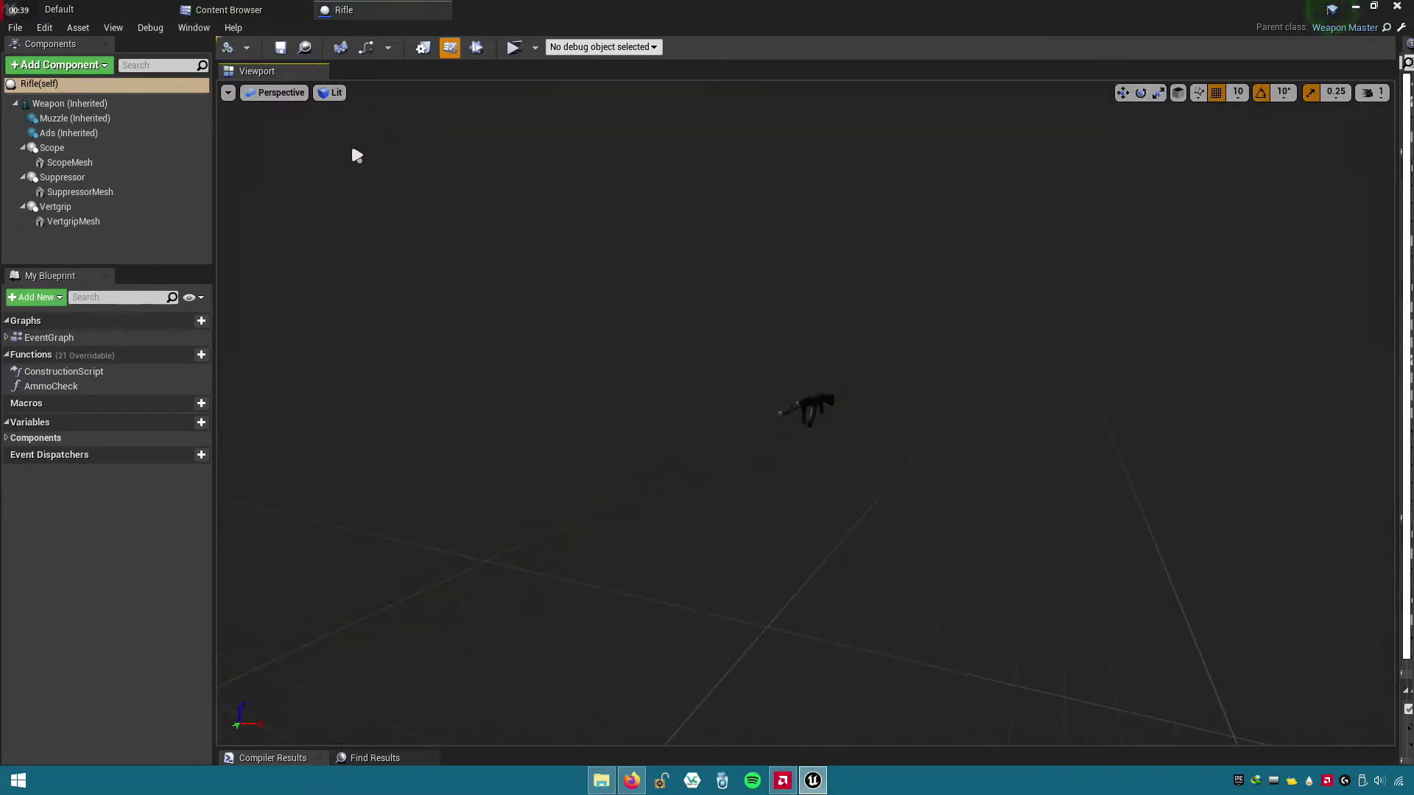
# - Orbit the viewport and bring the camera closer to the rifle, adjusting camera speed
pyautogui.moveTo(255, 171); pyautogui.dragTo(317, 176)
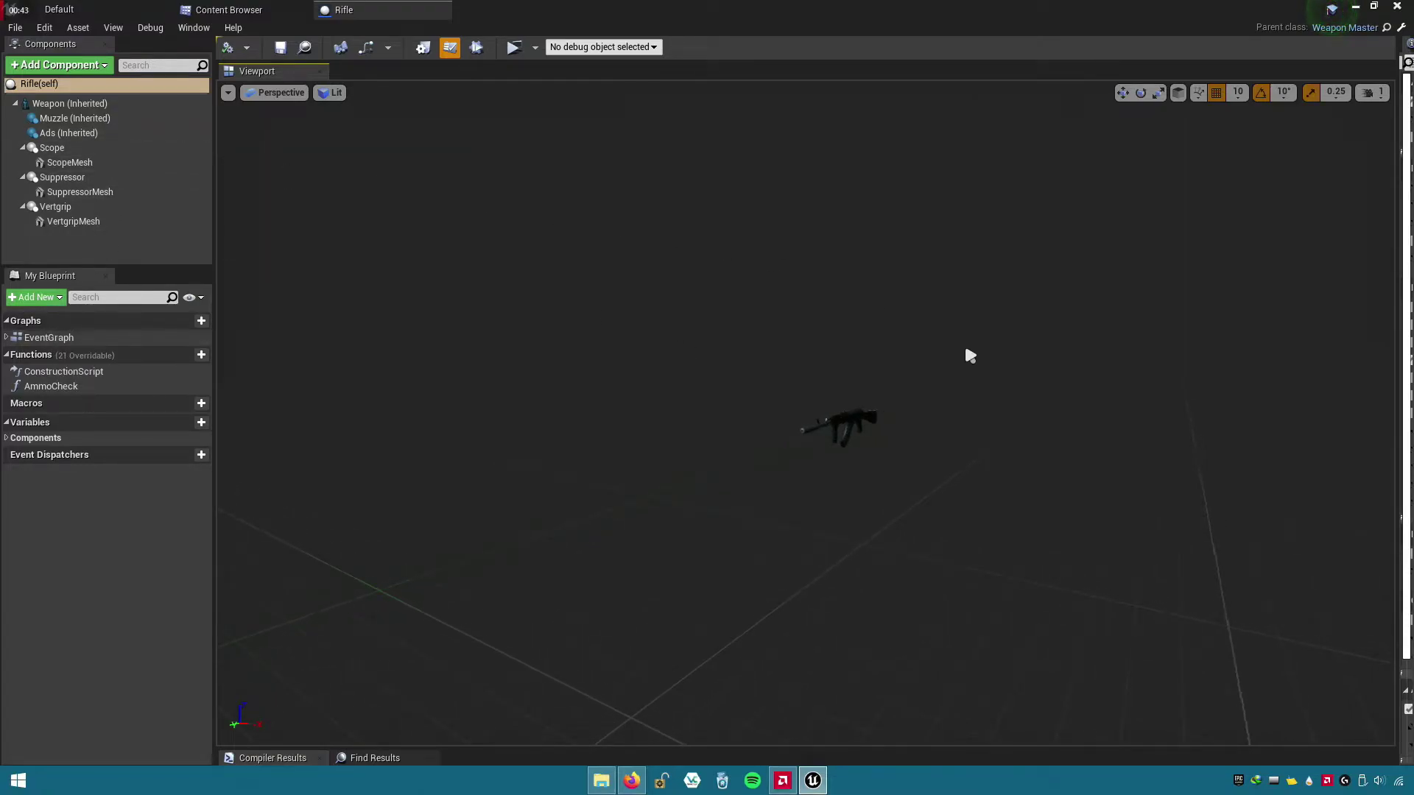
pyautogui.moveTo(969, 355); pyautogui.dragTo(969, 356)
pyautogui.click(1369, 92)
pyautogui.moveTo(1031, 294); pyautogui.dragTo(1031, 295)
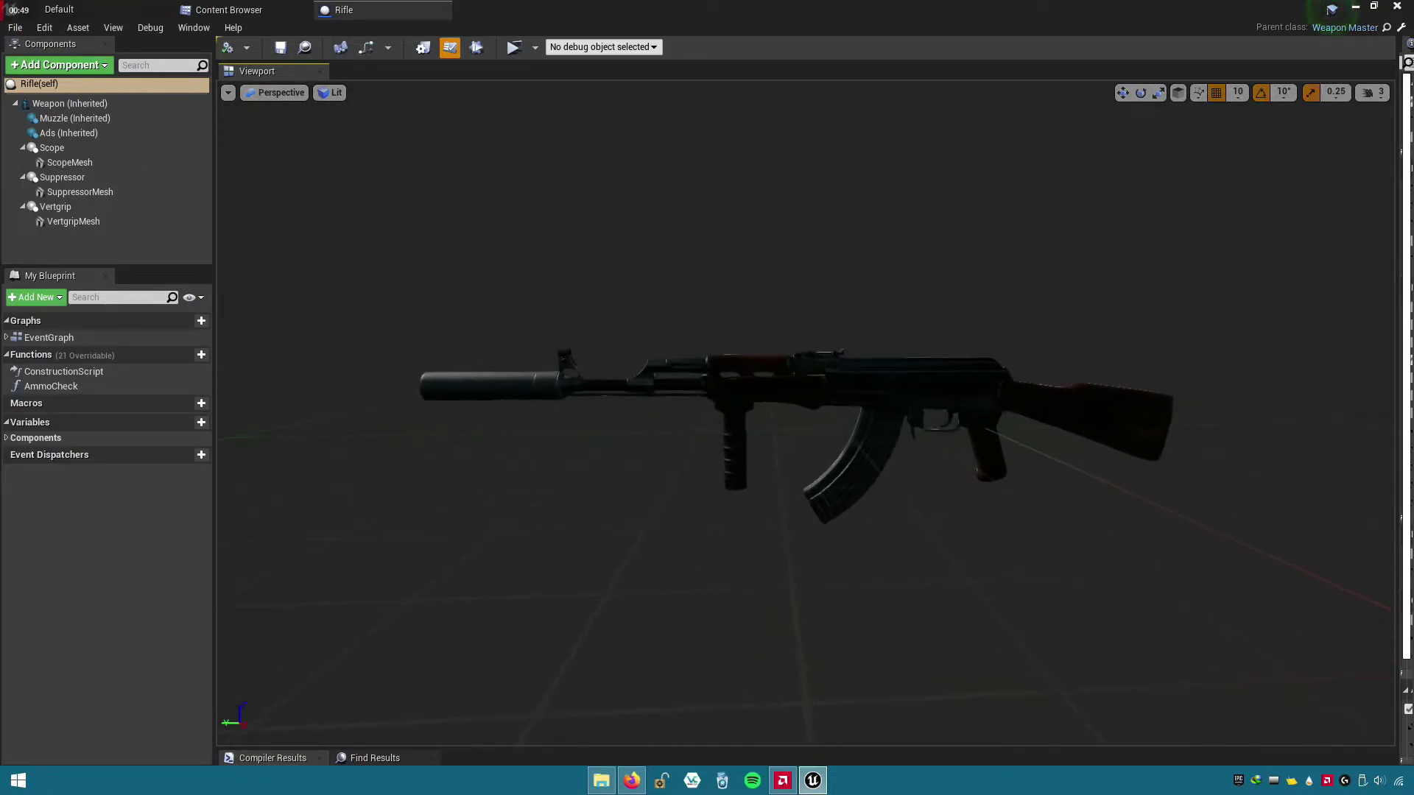
pyautogui.click(1371, 92)
# - Clear the SuppressorMesh component's static mesh so the suppressor disappears
pyautogui.click(1252, 243)
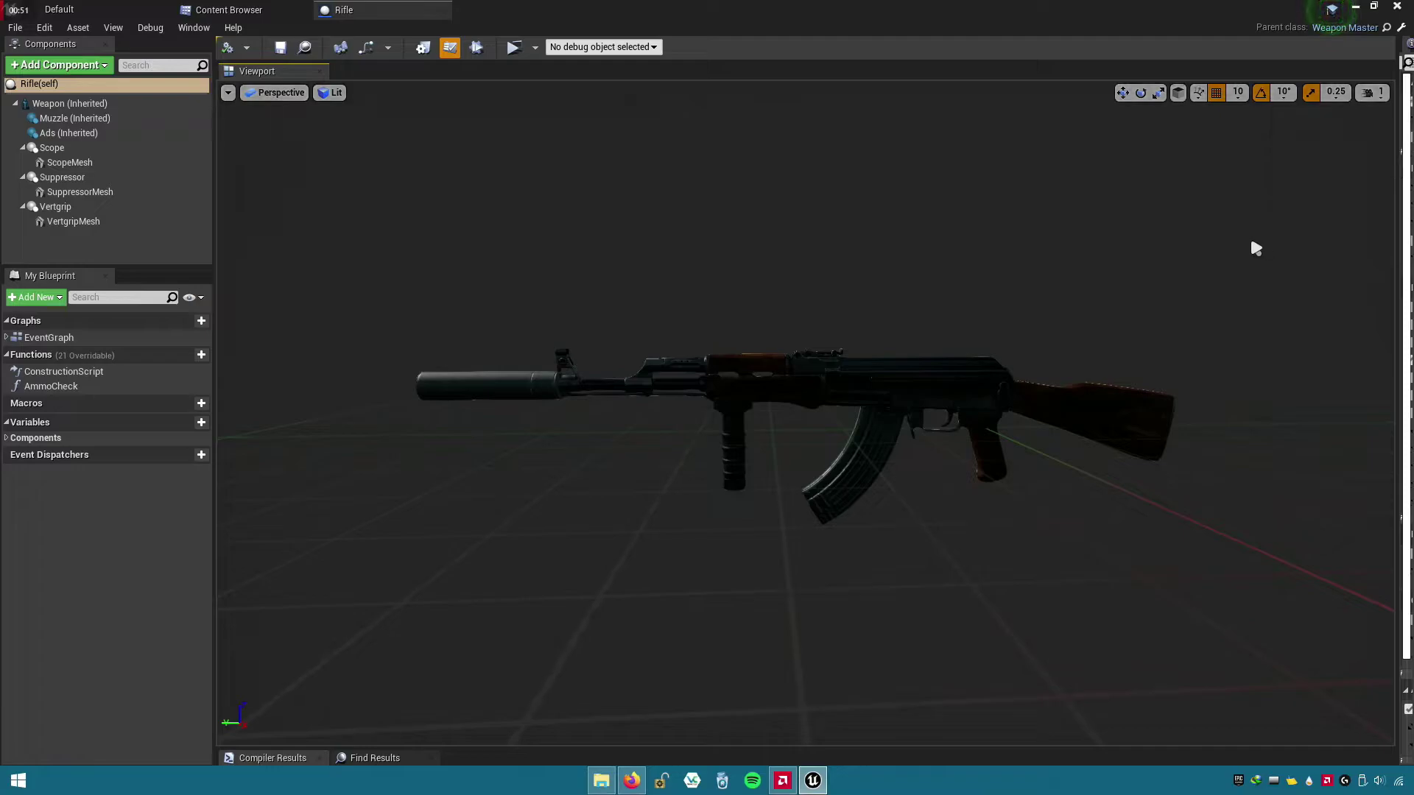
pyautogui.moveTo(1252, 243); pyautogui.dragTo(1253, 243)
pyautogui.click(539, 388)
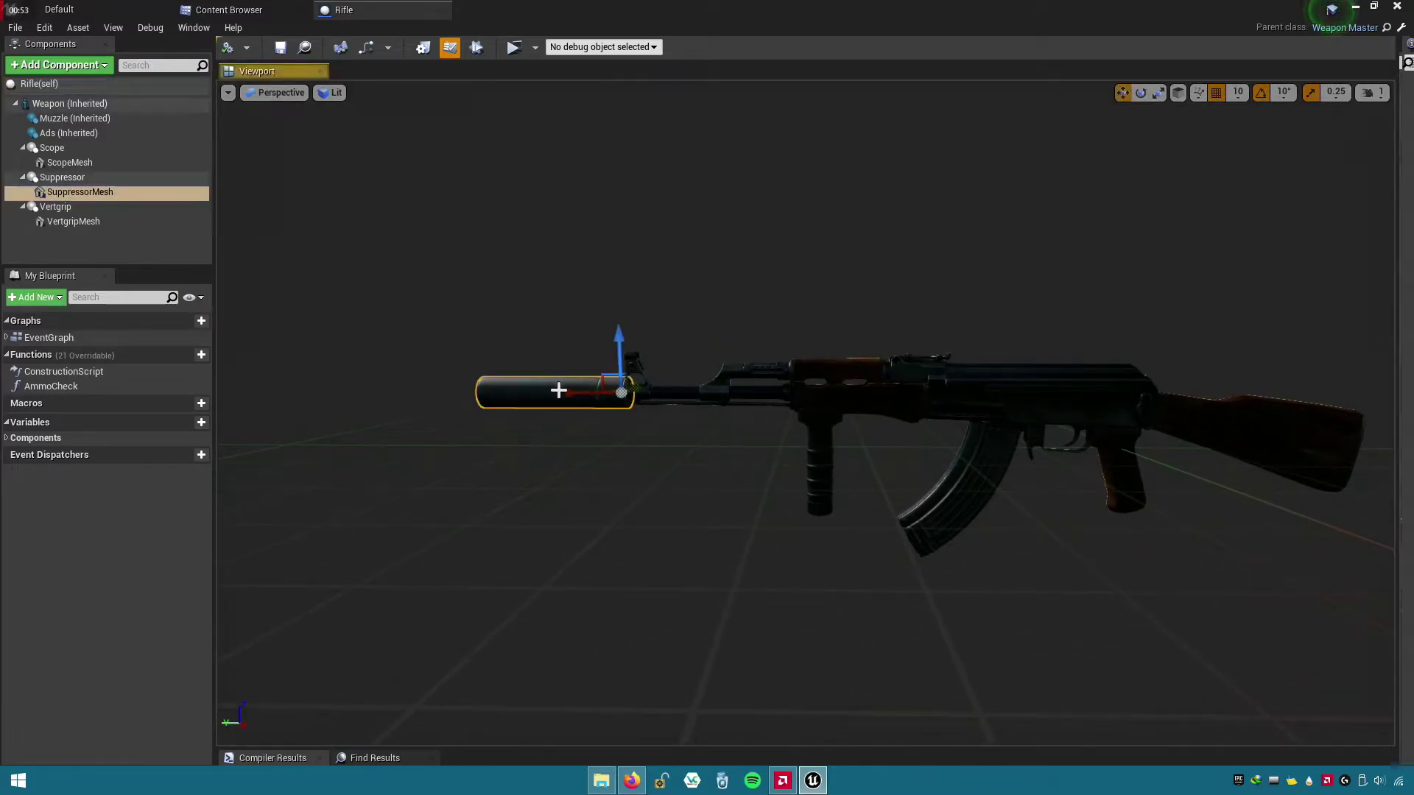
pyautogui.moveTo(1395, 316); pyautogui.dragTo(992, 324)
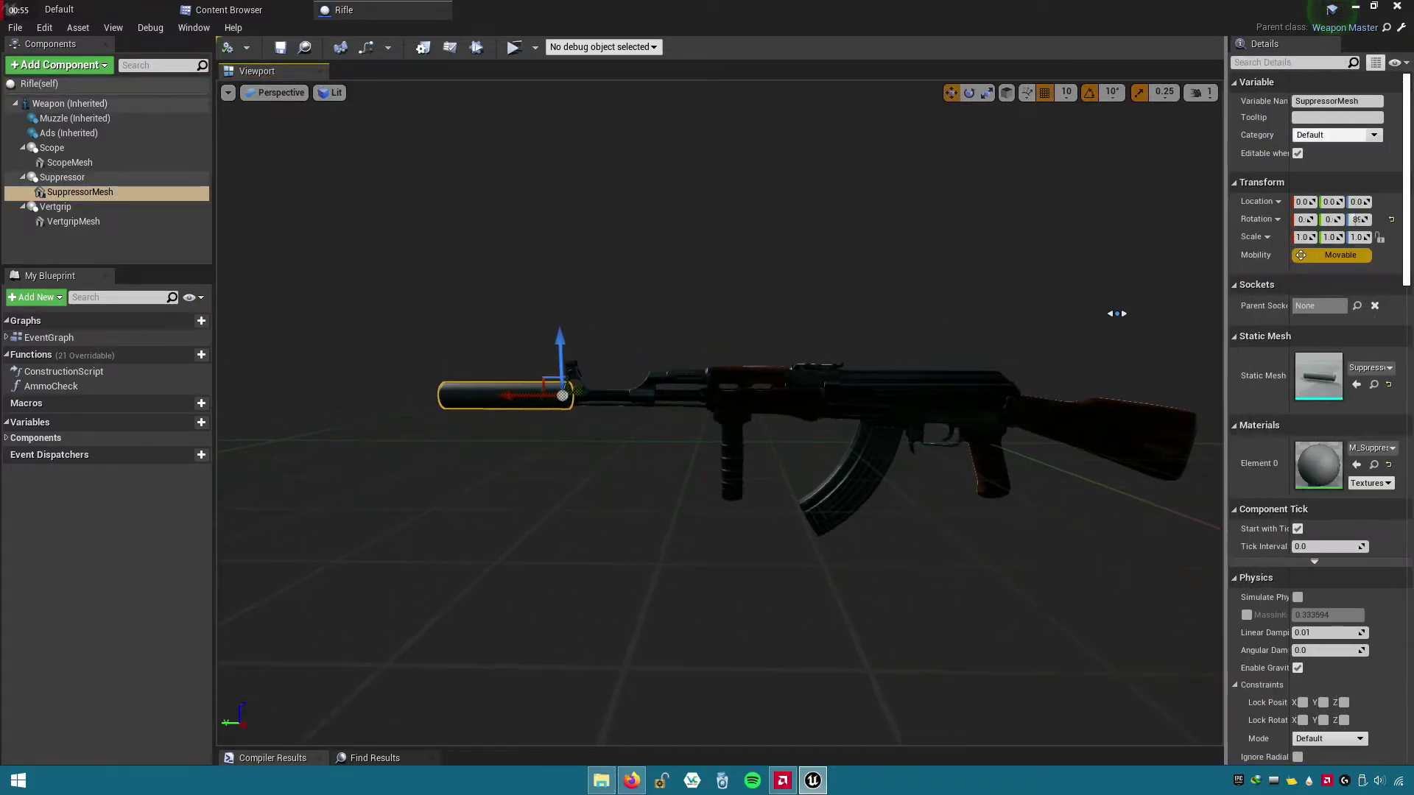
pyautogui.click(85, 193)
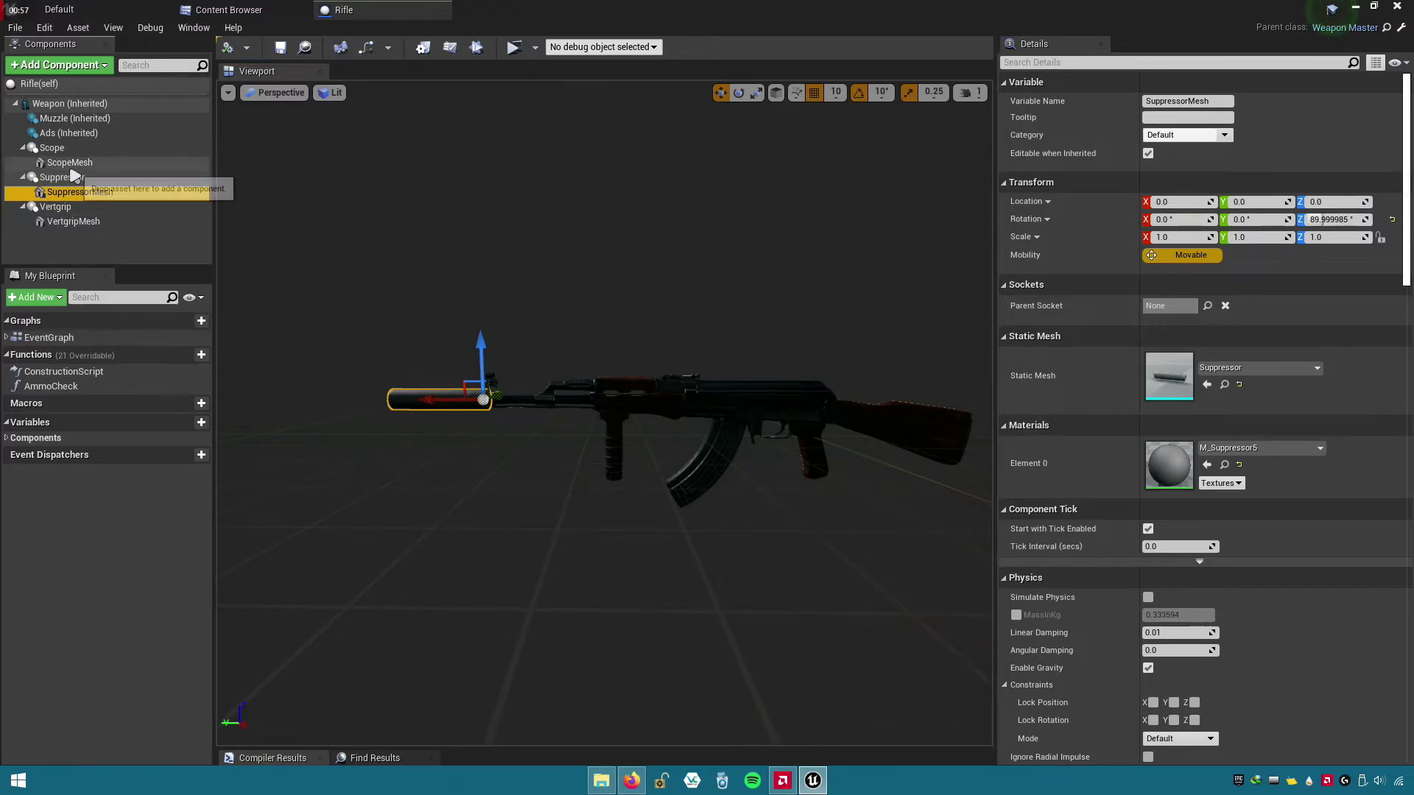
pyautogui.press('Up')
pyautogui.click(80, 192)
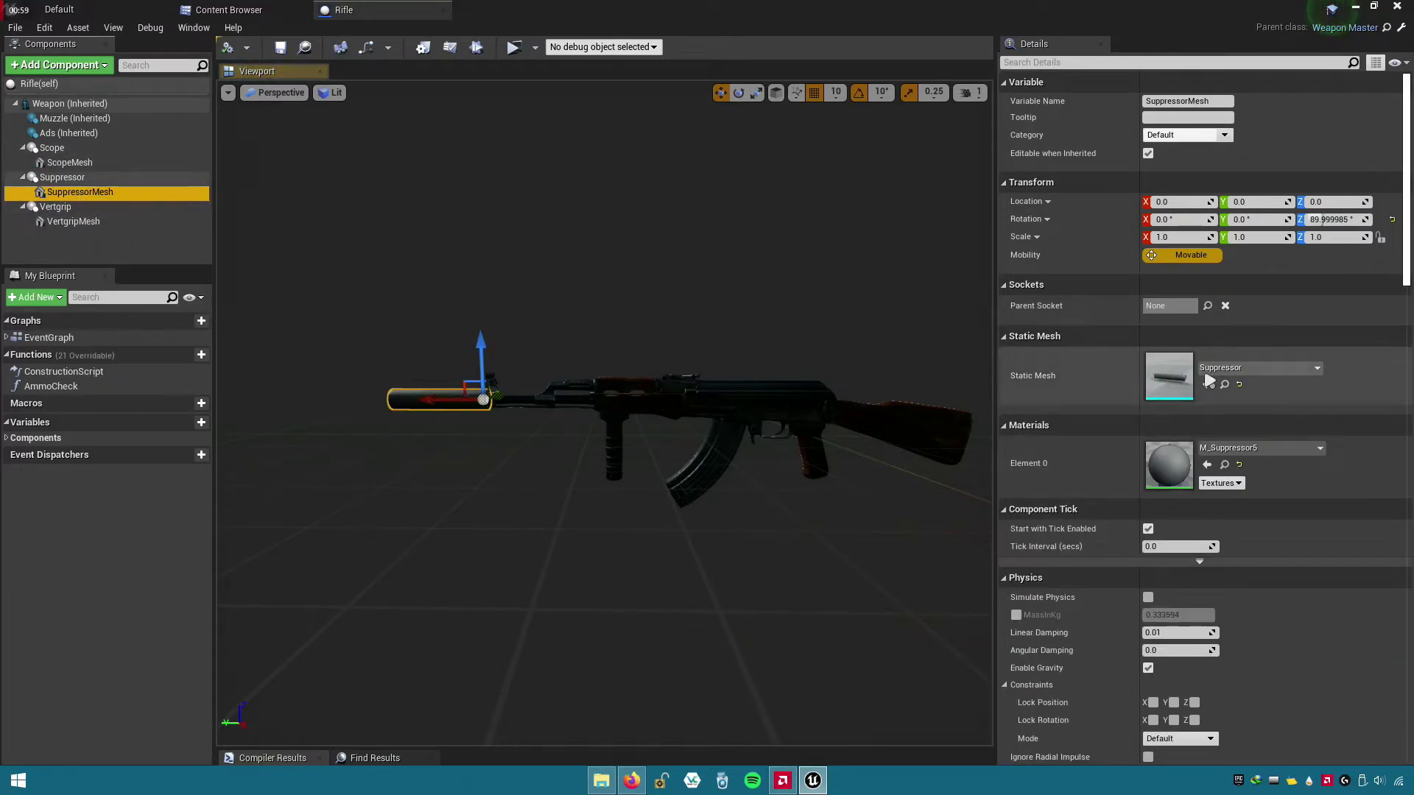
pyautogui.click(1255, 368)
pyautogui.click(1229, 446)
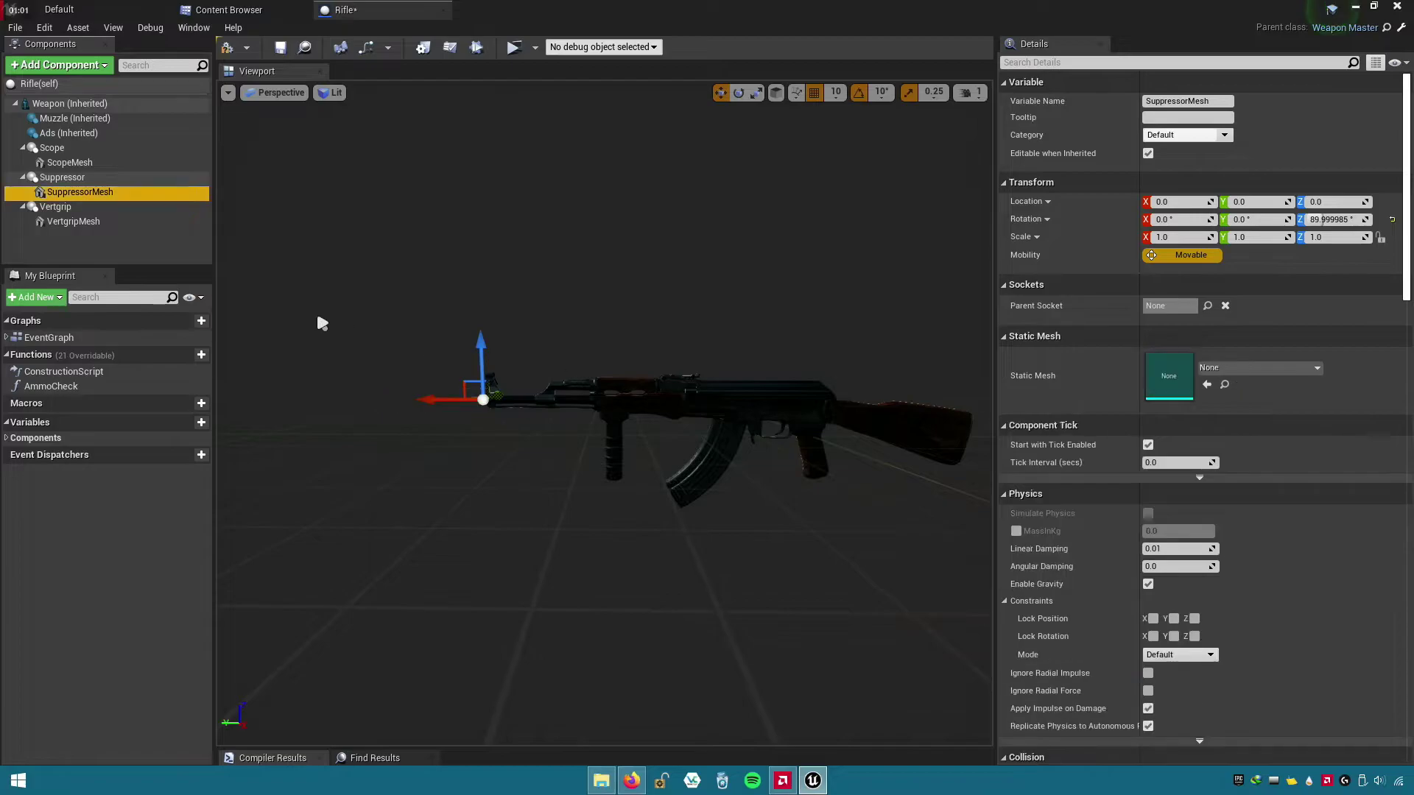
# - Clear the VertgripMesh component's static mesh so the vertical grip disappears
pyautogui.click(81, 221)
pyautogui.click(1257, 367)
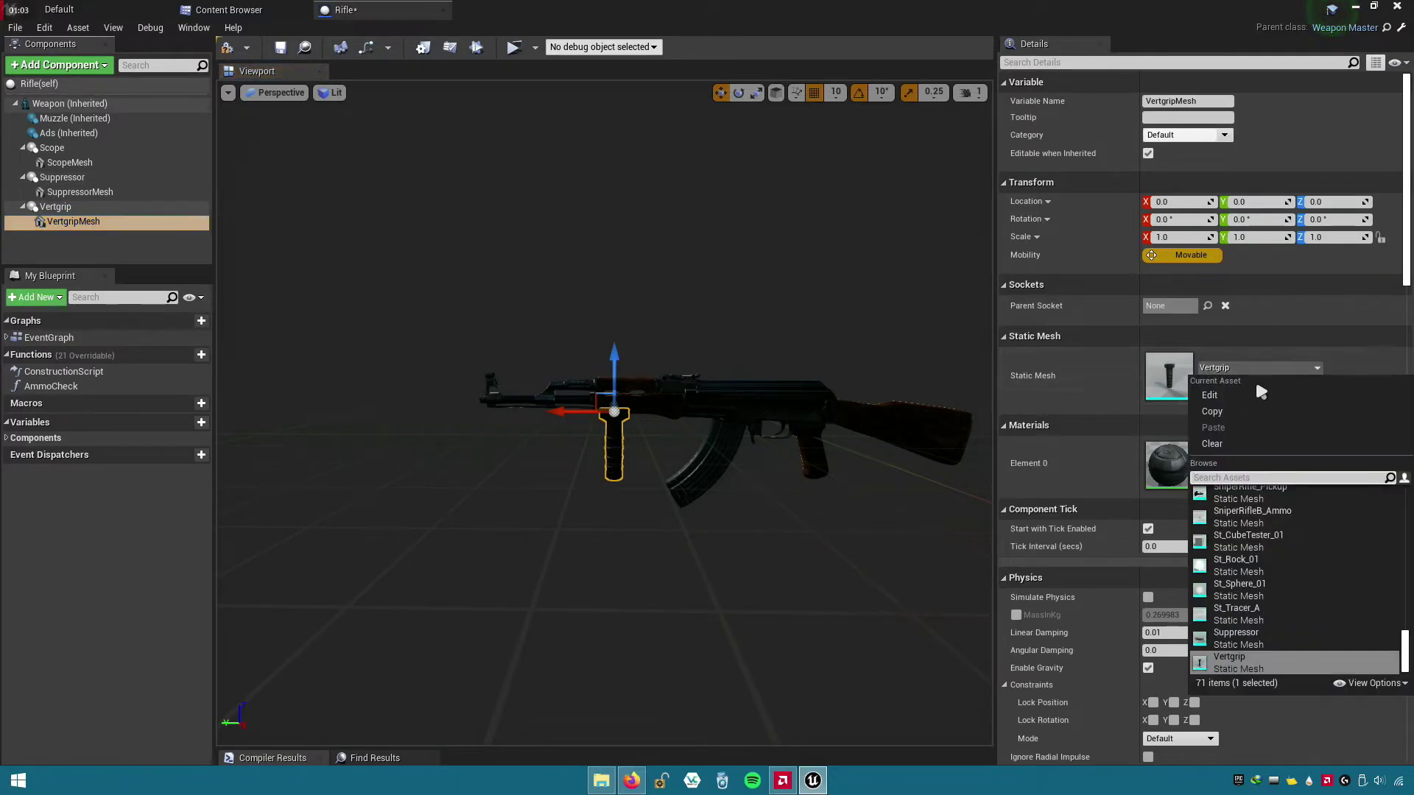
pyautogui.click(1236, 445)
pyautogui.scroll(5, 604, 441)
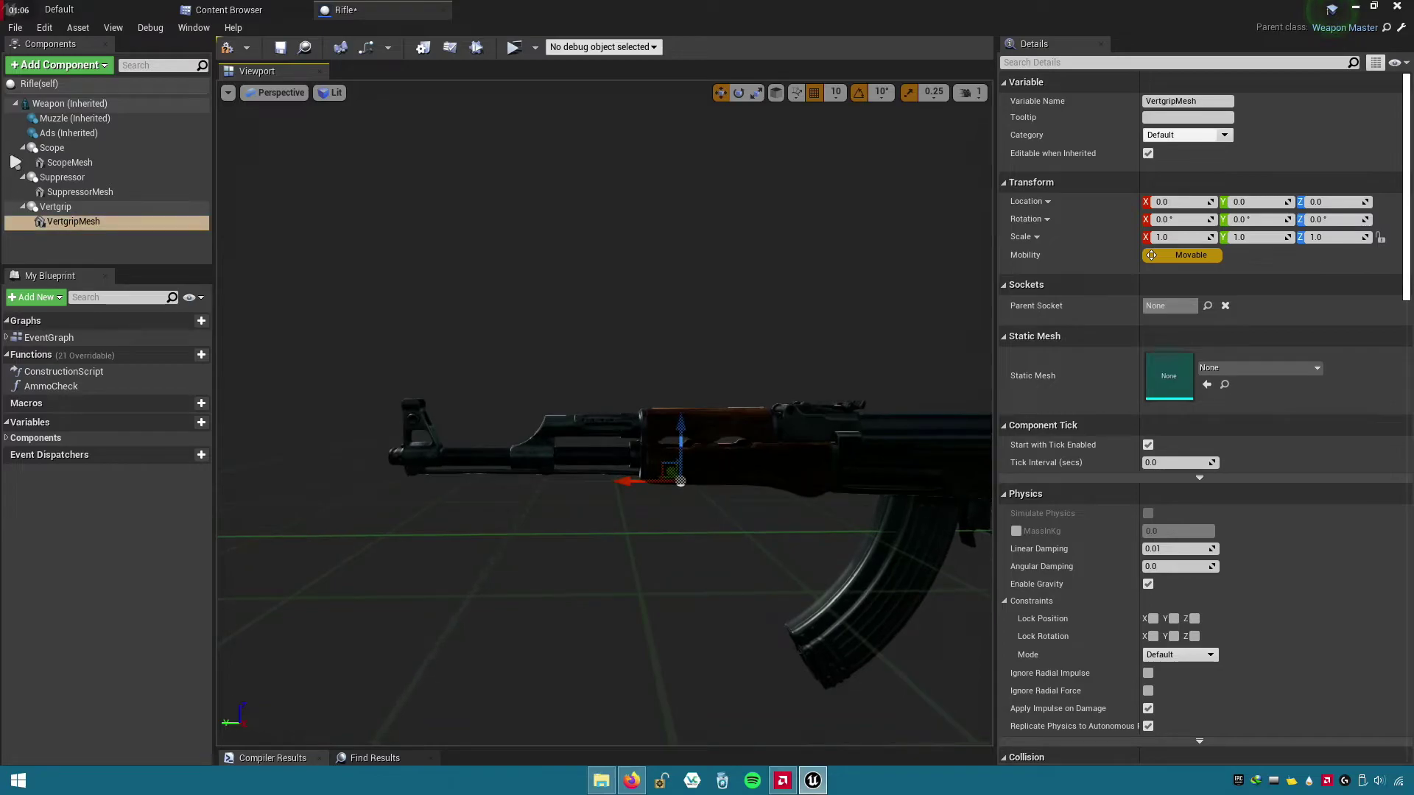
pyautogui.click(75, 118)
# - Move the Muzzle component back along Y to 60.0 at the barrel tip and compile
pyautogui.press('f')
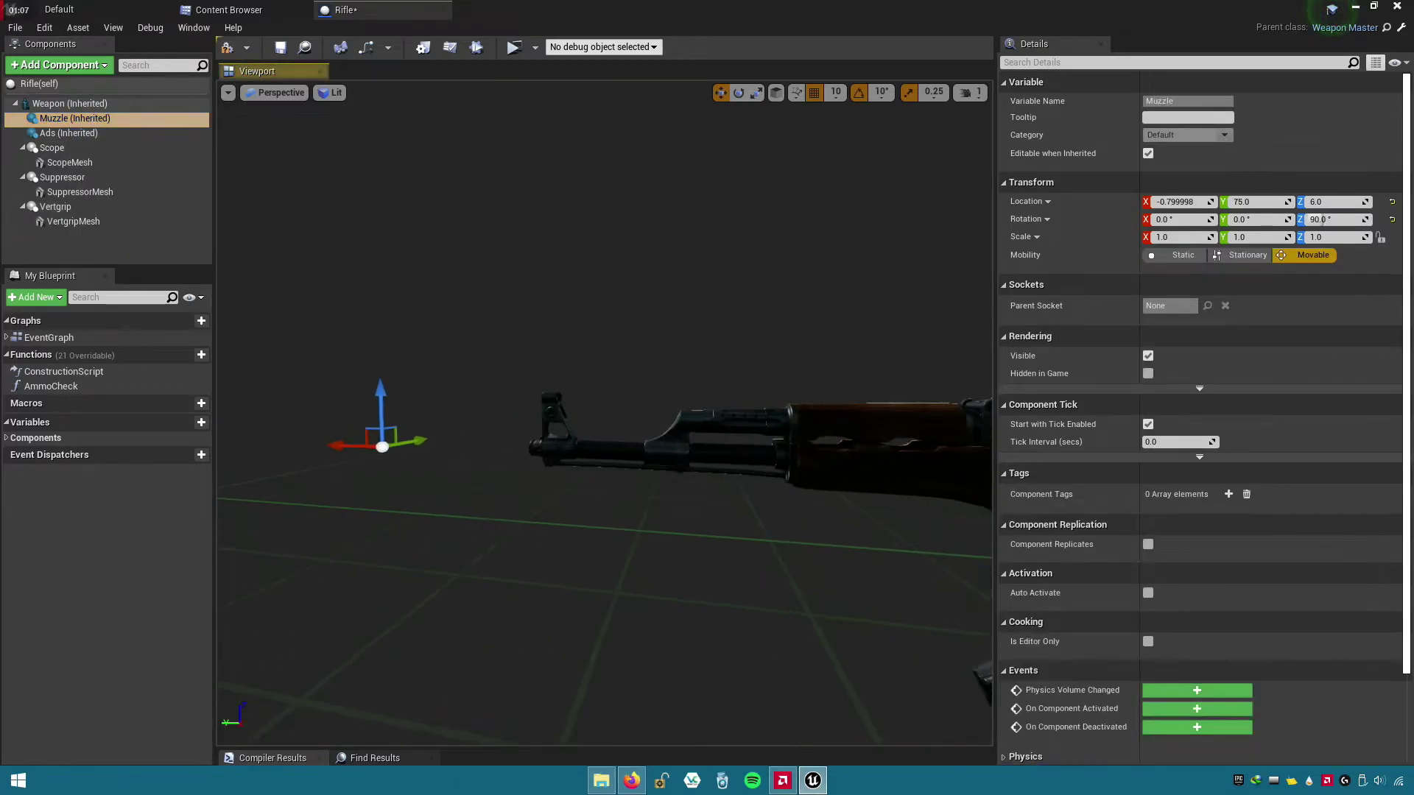
pyautogui.moveTo(603, 441)
pyautogui.mouseDown(button='right')
pyautogui.moveTo(736, 457)
pyautogui.moveTo(816, 501)
pyautogui.mouseUp(button='right')
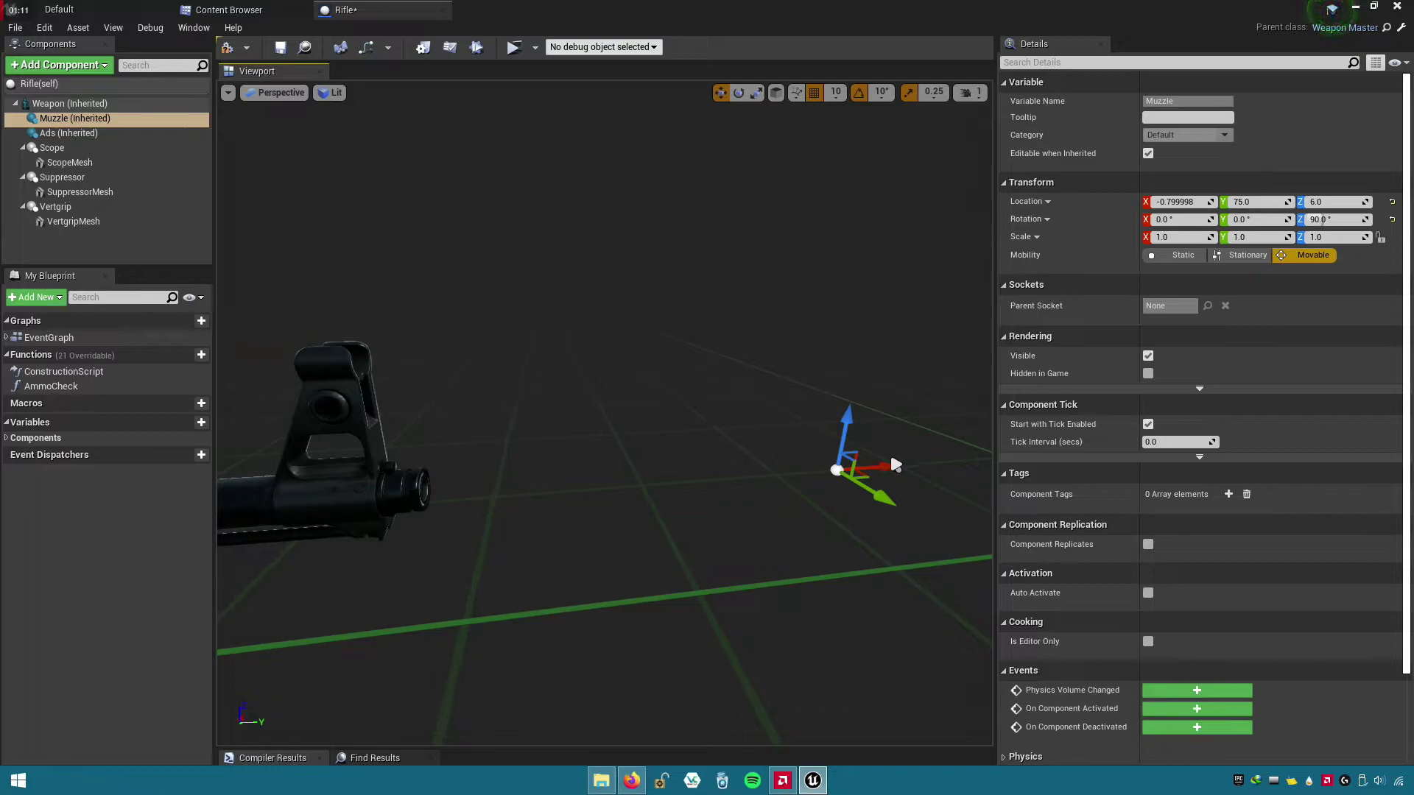
pyautogui.moveTo(890, 462); pyautogui.dragTo(745, 466)
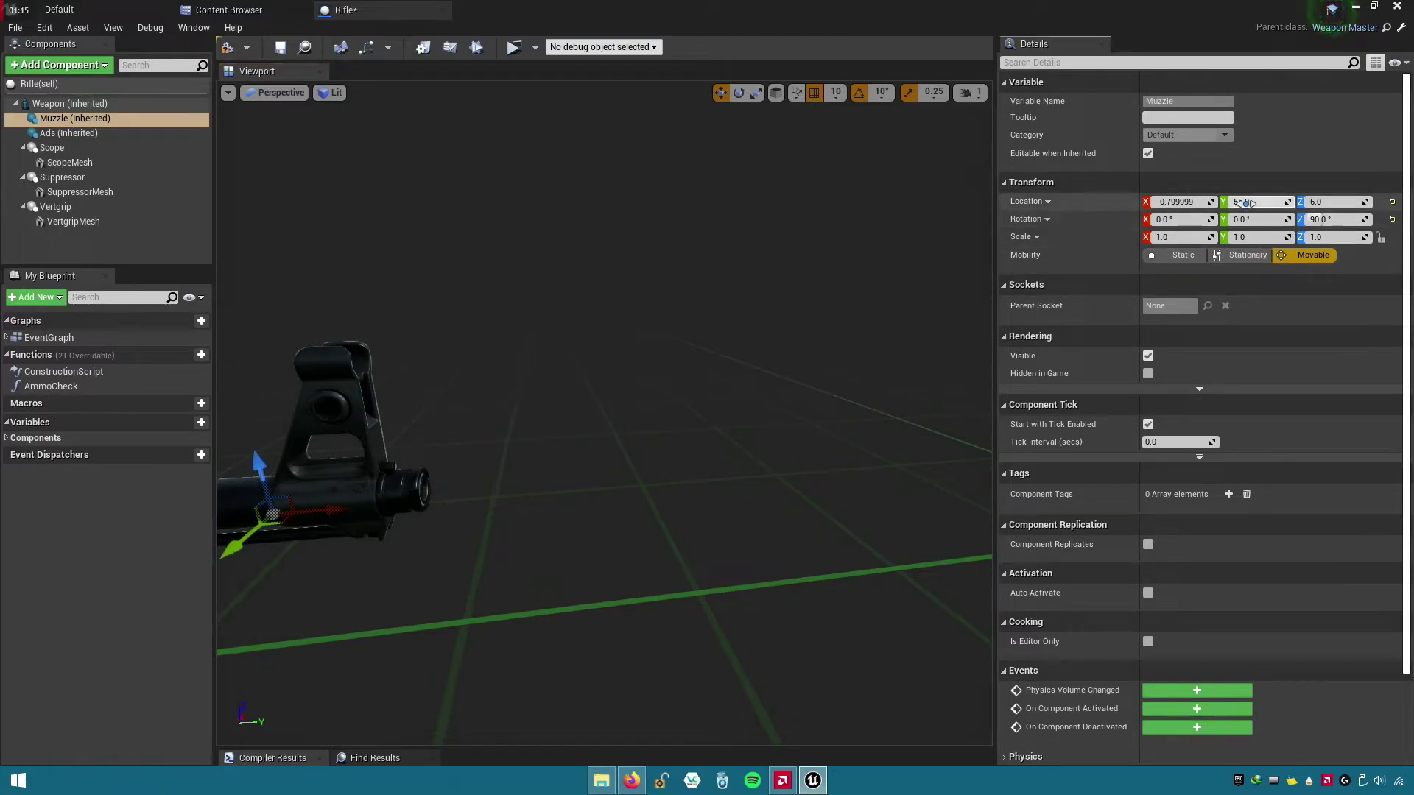
pyautogui.press('Tab')
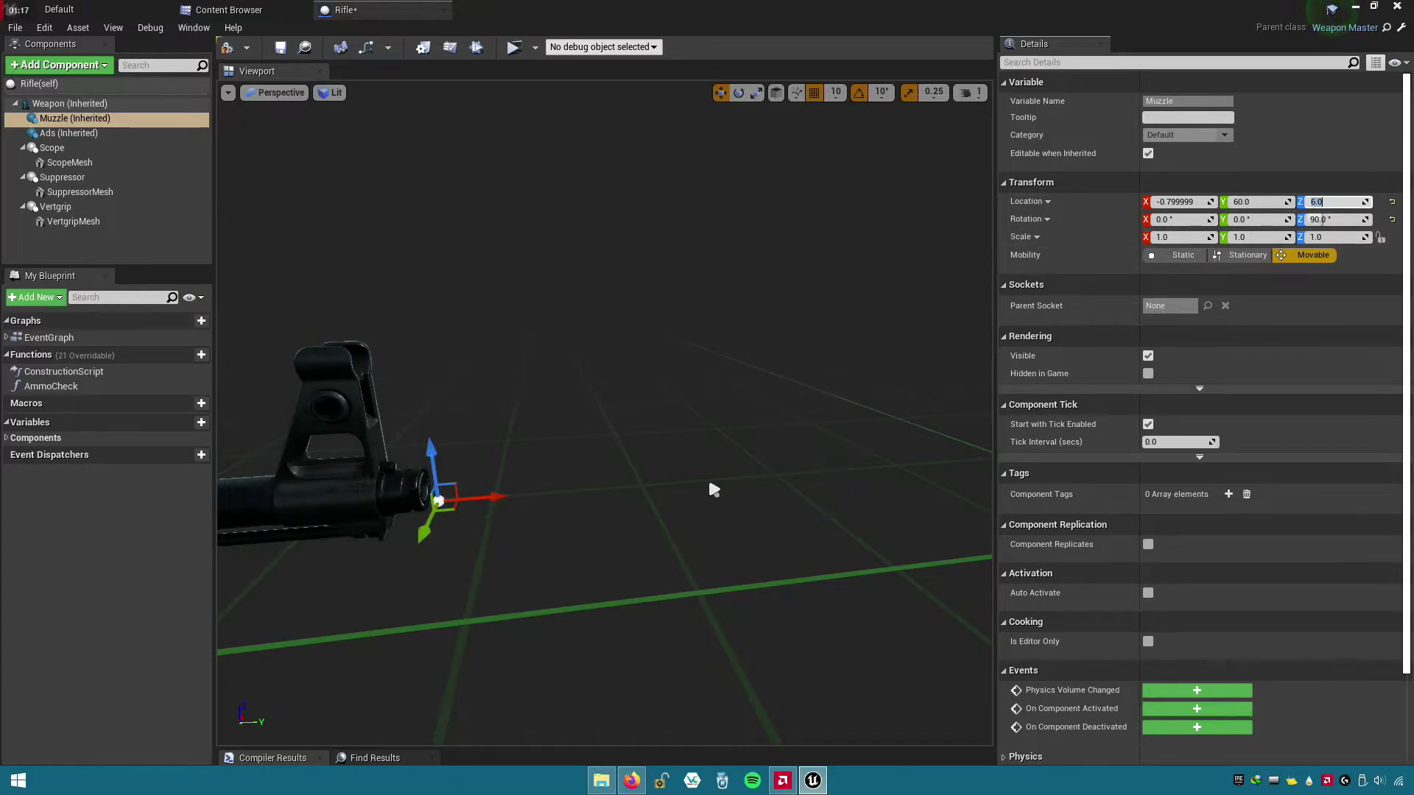
pyautogui.moveTo(712, 489)
pyautogui.mouseDown()
pyautogui.moveTo(810, 471)
pyautogui.moveTo(736, 471)
pyautogui.mouseUp()
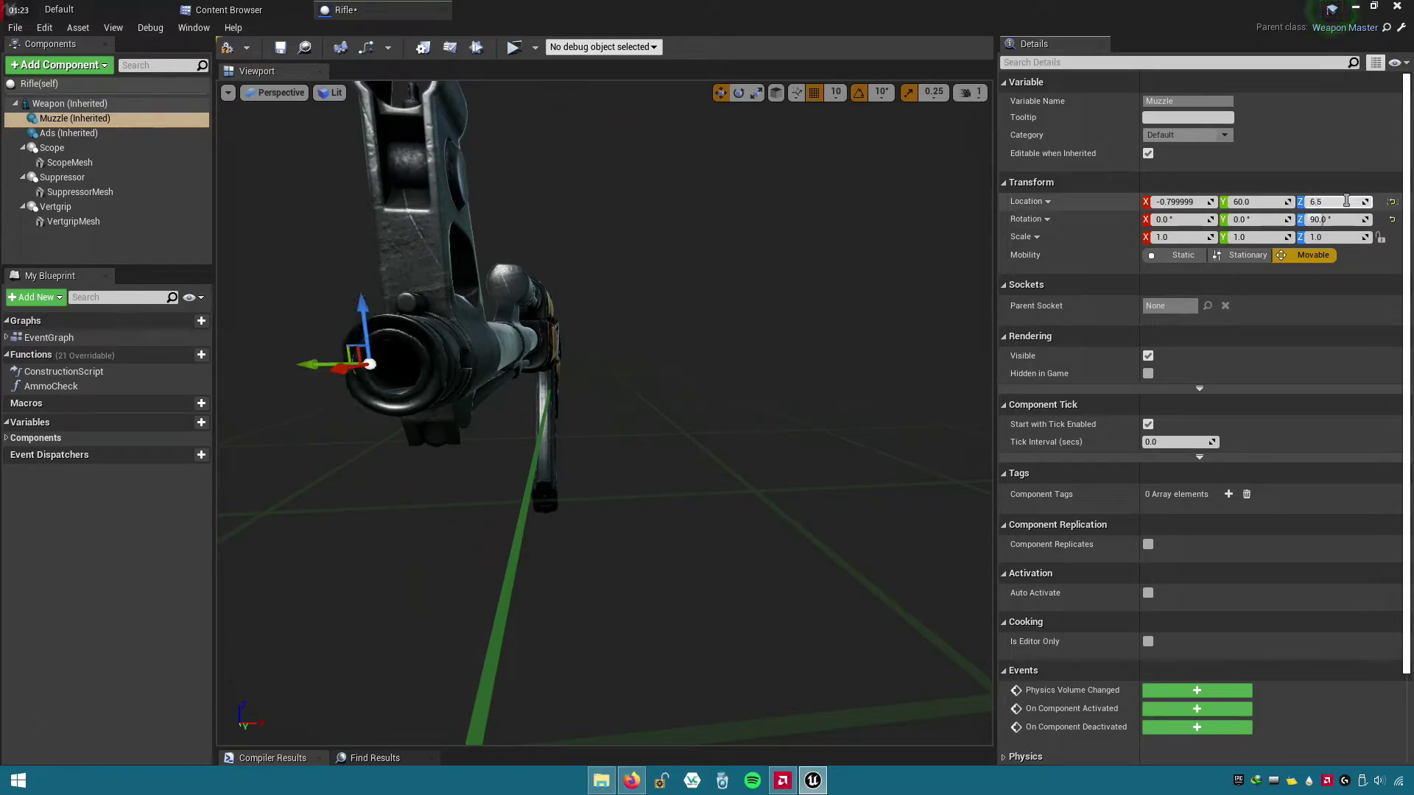
pyautogui.moveTo(736, 472); pyautogui.dragTo(663, 471)
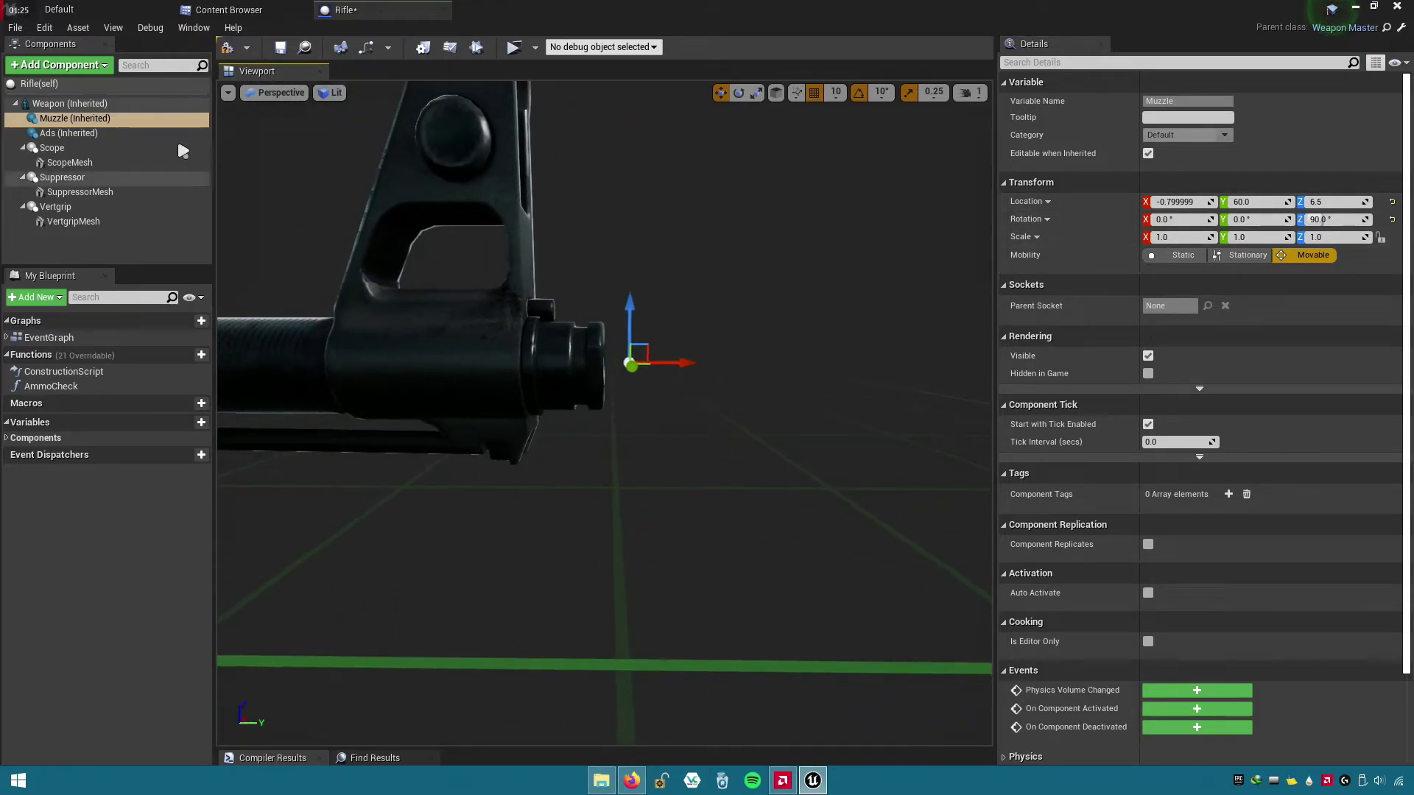
pyautogui.click(230, 50)
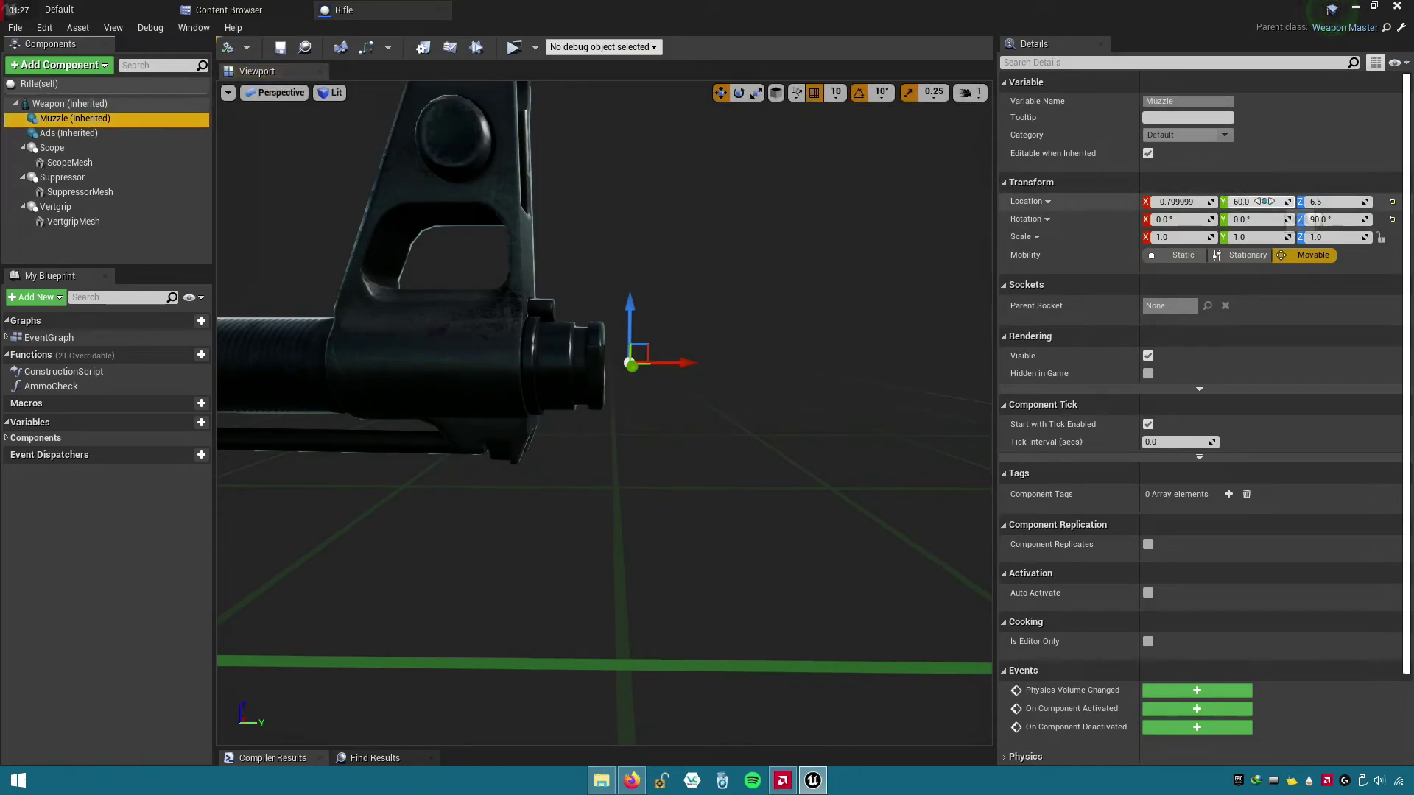
# - Save the Rifle blueprint and pull the view back to show the whole rifle
pyautogui.moveTo(604, 412); pyautogui.dragTo(618, 420, button='right')
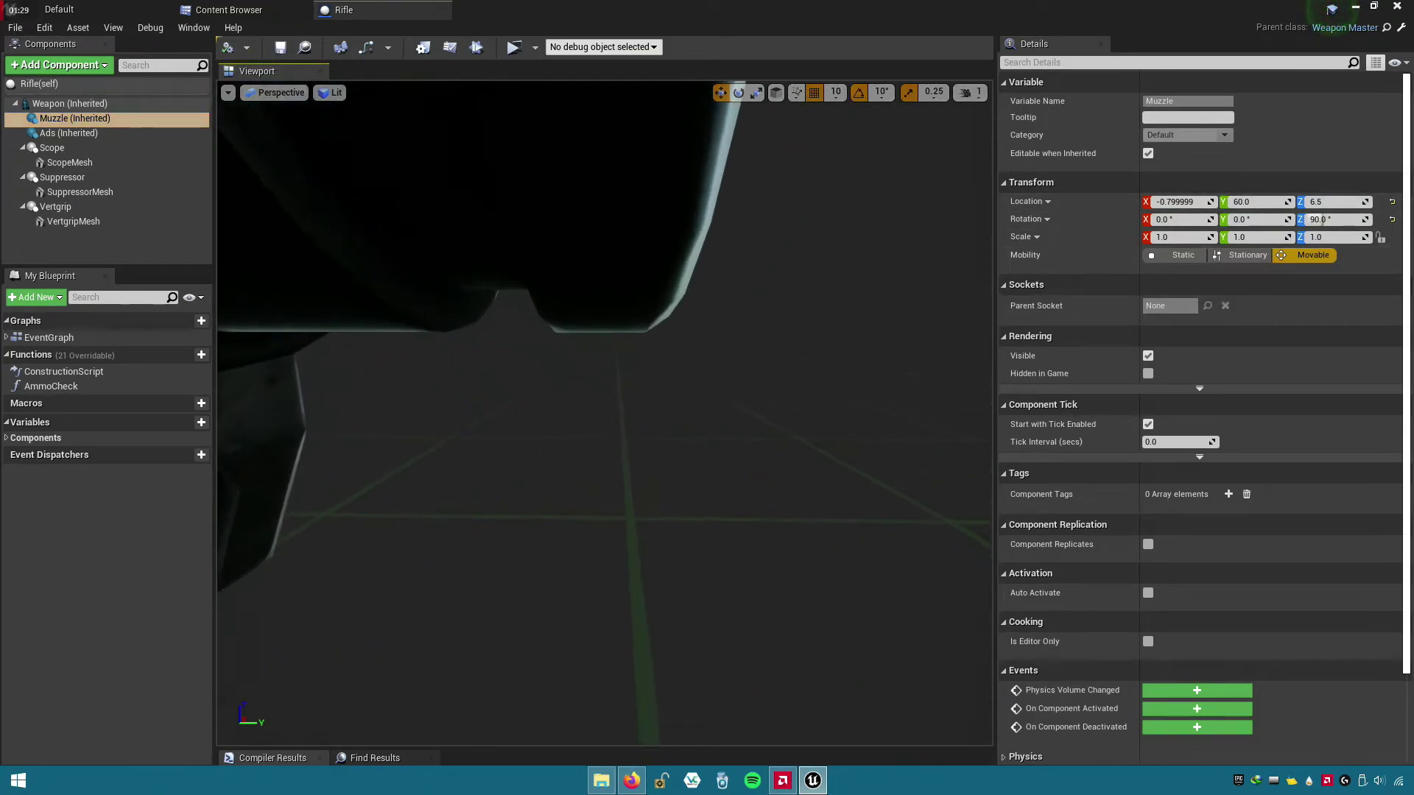
pyautogui.moveTo(839, 347); pyautogui.dragTo(957, 353, button='right')
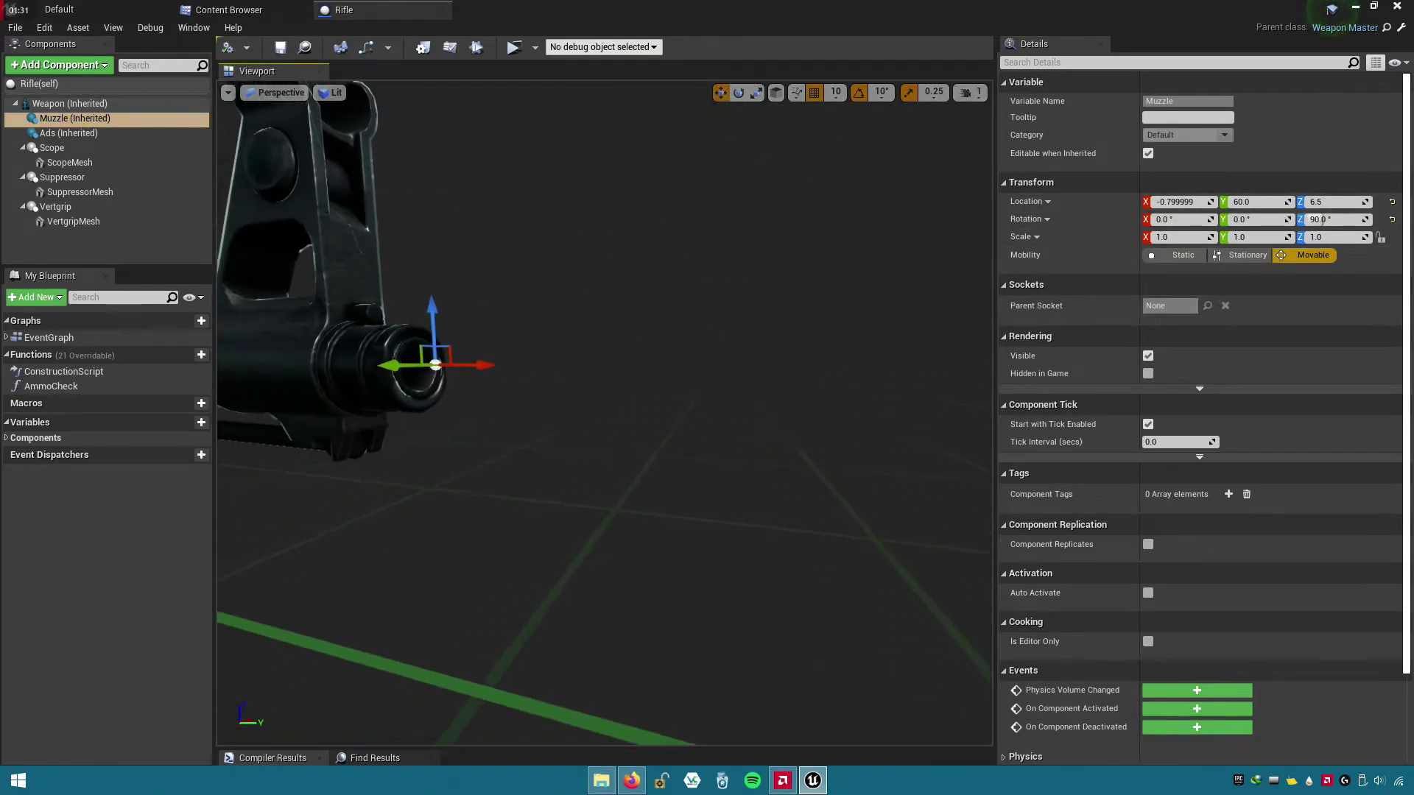
pyautogui.press('f')
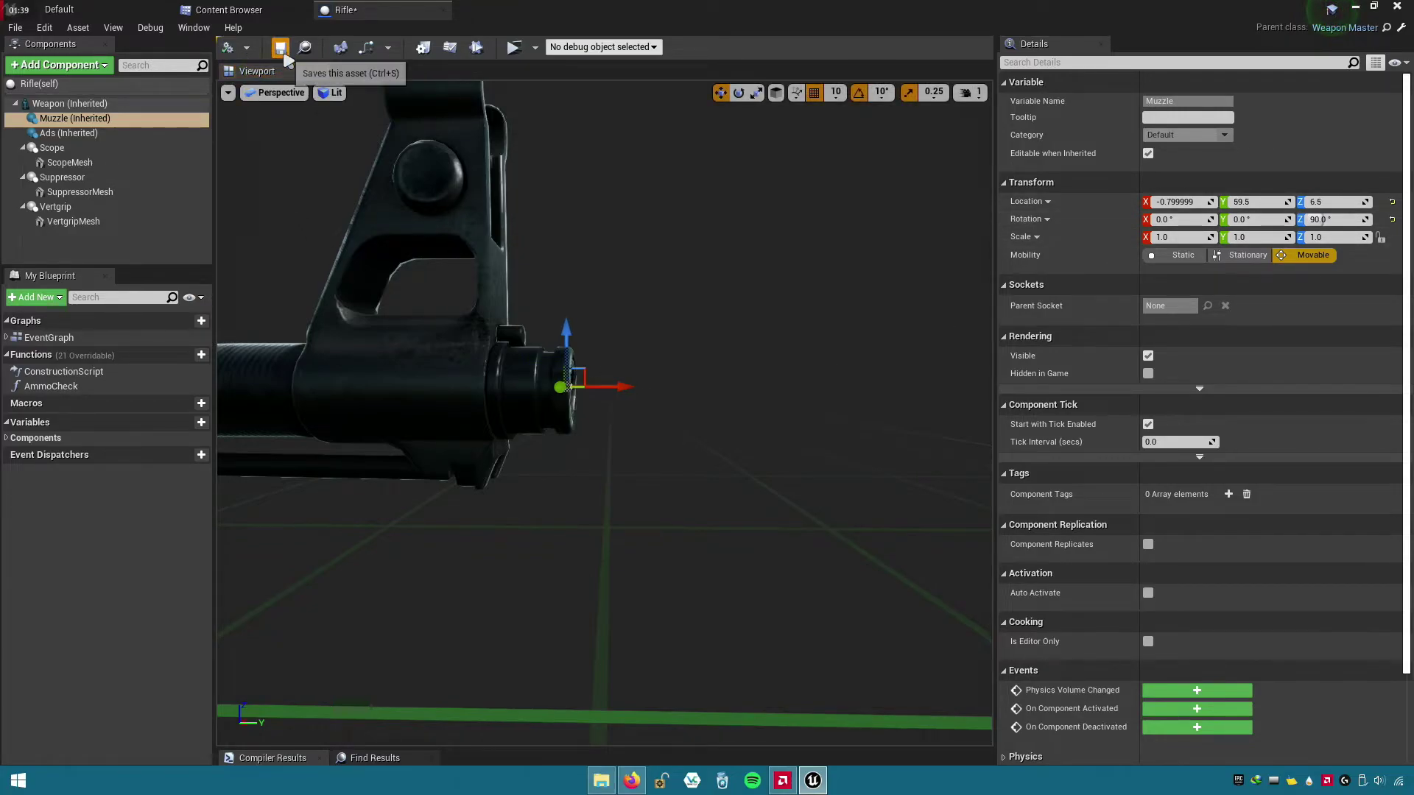
pyautogui.click(280, 48)
pyautogui.keyDown('alt'); pyautogui.moveTo(499, 189); pyautogui.dragTo(736, 192); pyautogui.keyUp('alt')
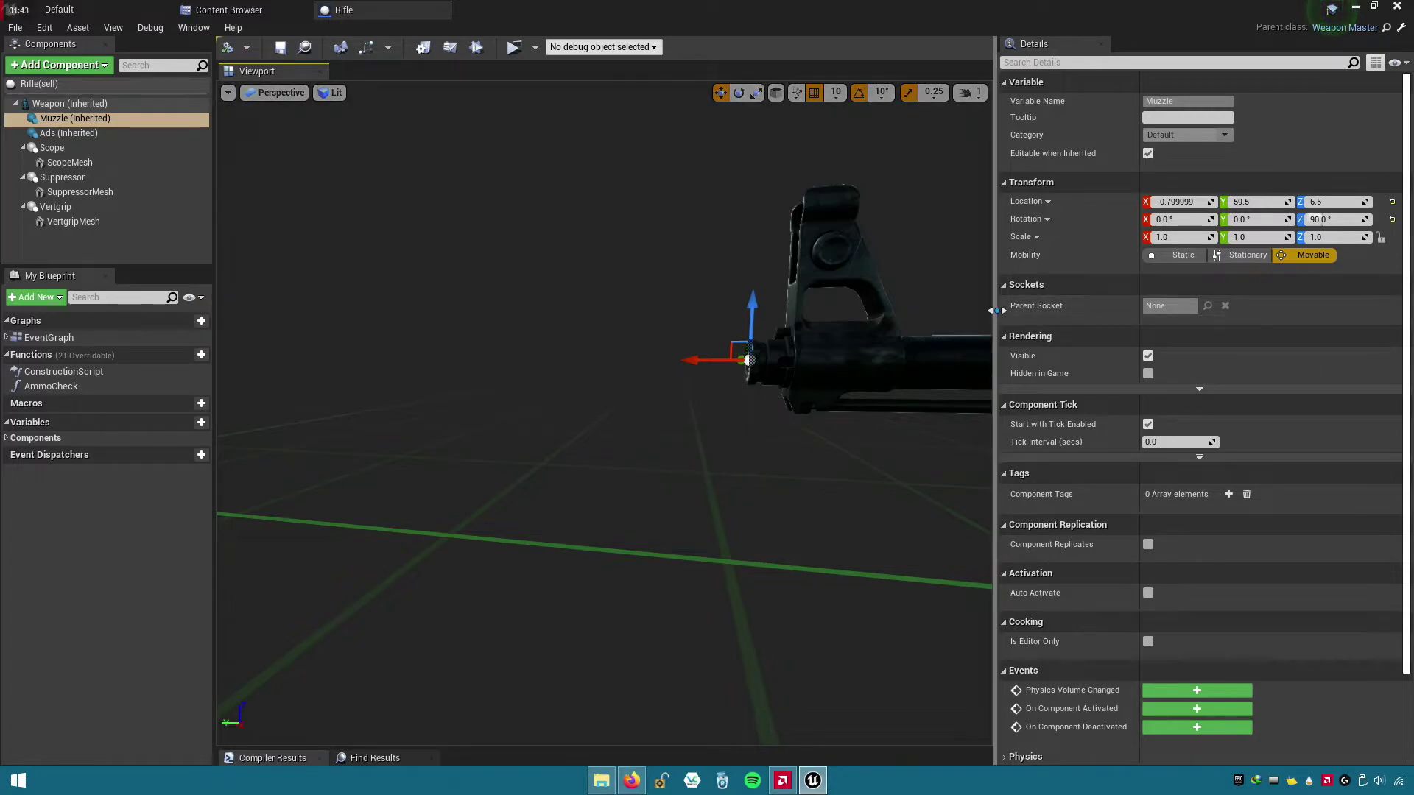
pyautogui.moveTo(1005, 317); pyautogui.dragTo(1399, 317)
pyautogui.keyDown('alt'); pyautogui.moveTo(1208, 422); pyautogui.dragTo(1088, 423); pyautogui.keyUp('alt')
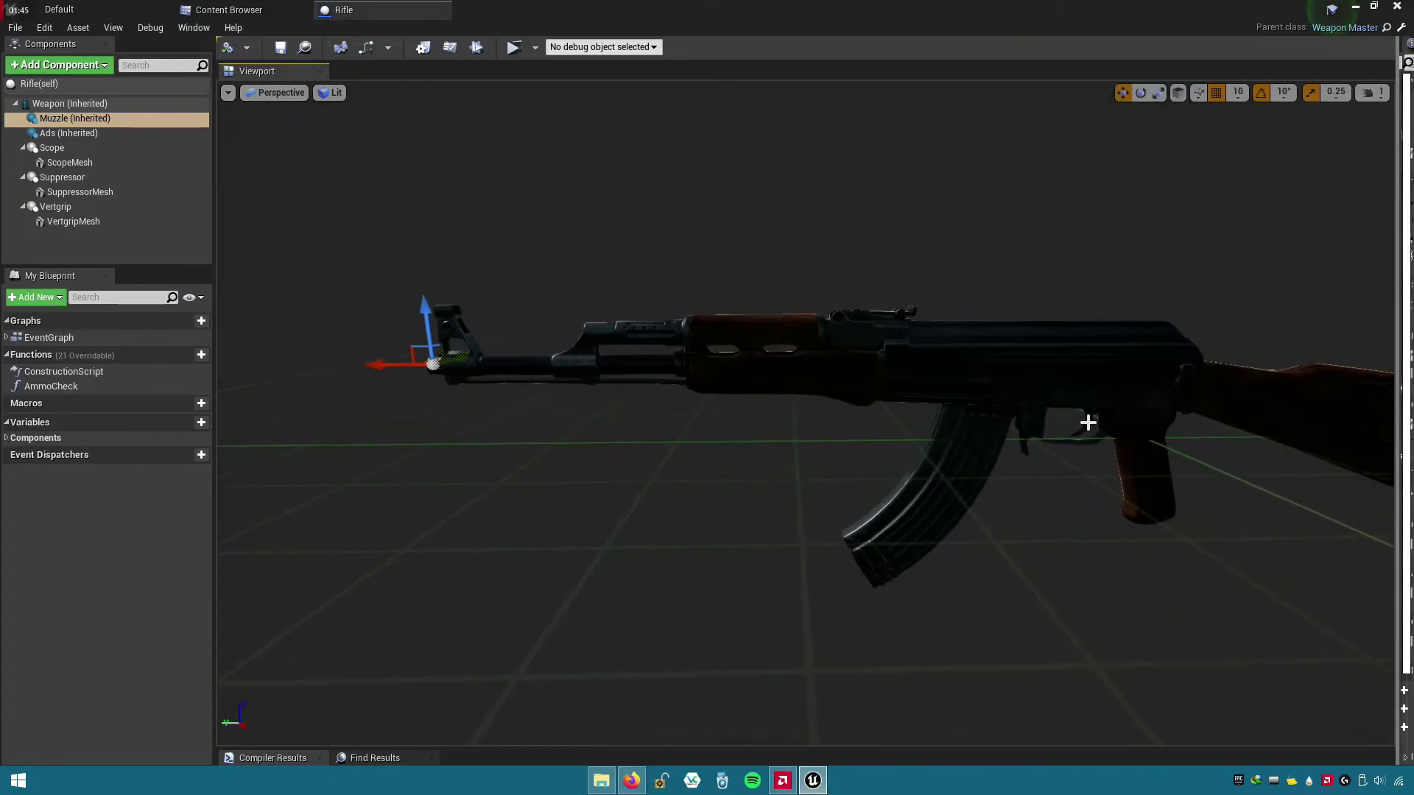
# - Open the Rifle's Event Graph and bring the Empty Sound and Reload groups into view
pyautogui.doubleClick(49, 337)
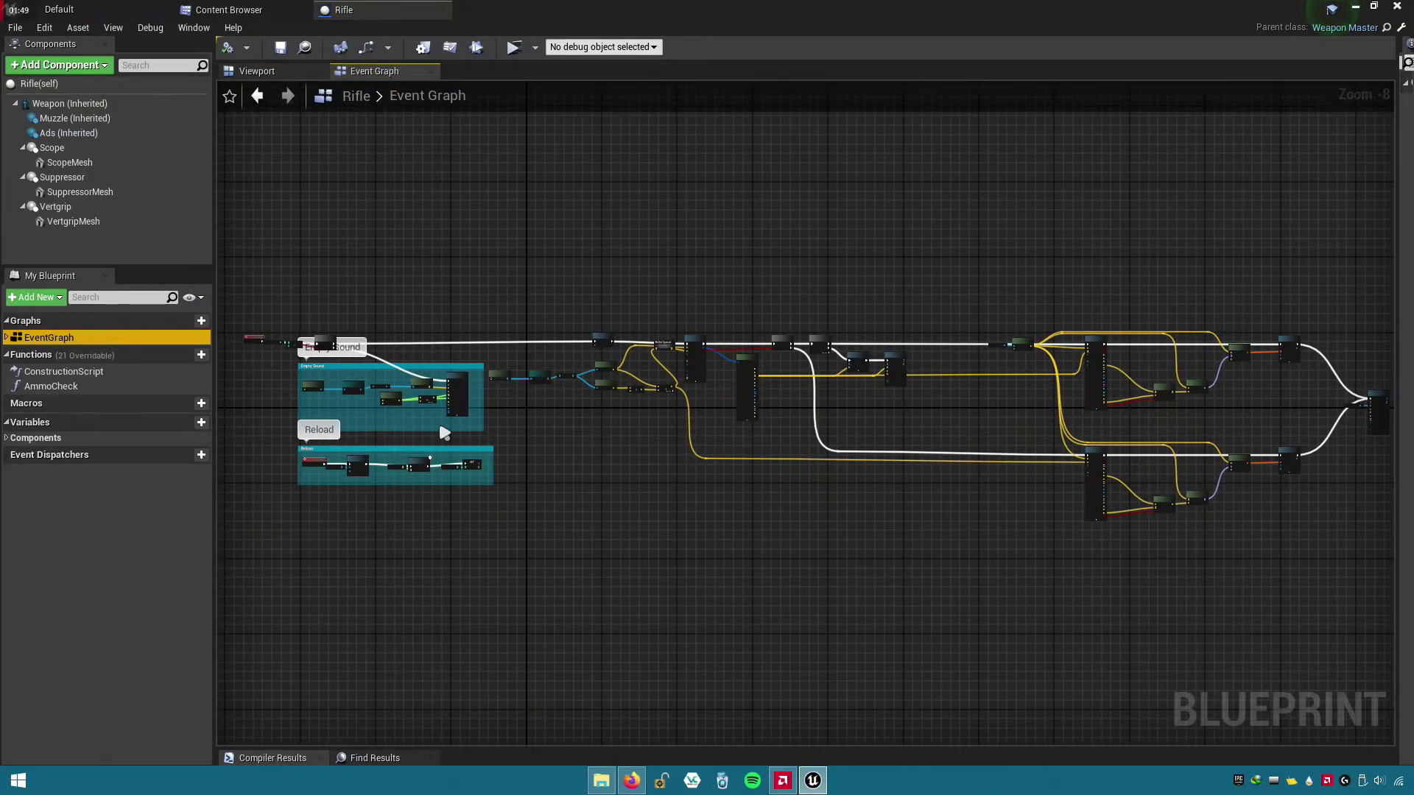
pyautogui.moveTo(546, 531); pyautogui.dragTo(761, 552, button='right')
pyautogui.scroll(3, 432, 422)
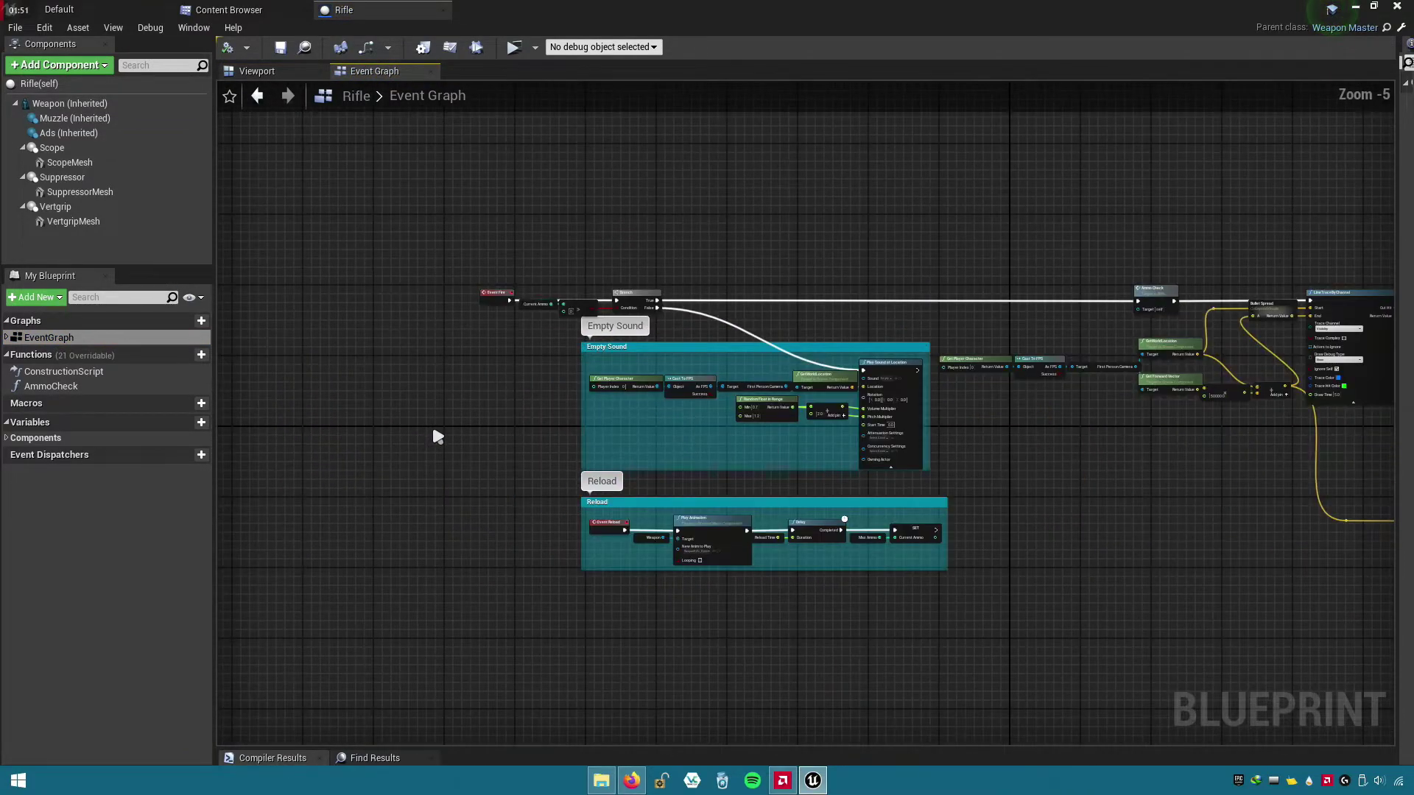
pyautogui.moveTo(432, 423); pyautogui.dragTo(397, 447, button='right')
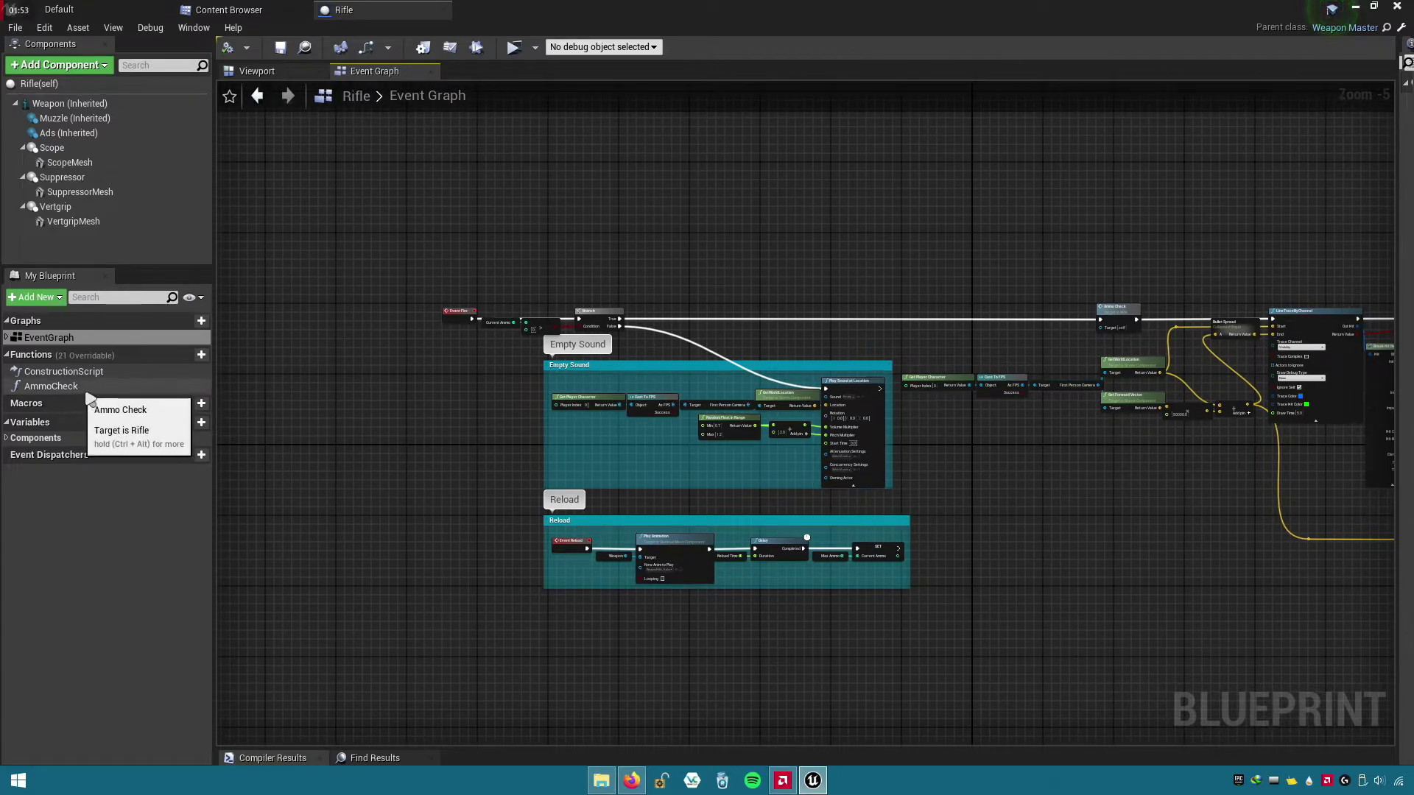
pyautogui.moveTo(570, 410); pyautogui.dragTo(485, 412, button='right')
pyautogui.scroll(3, 1002, 307)
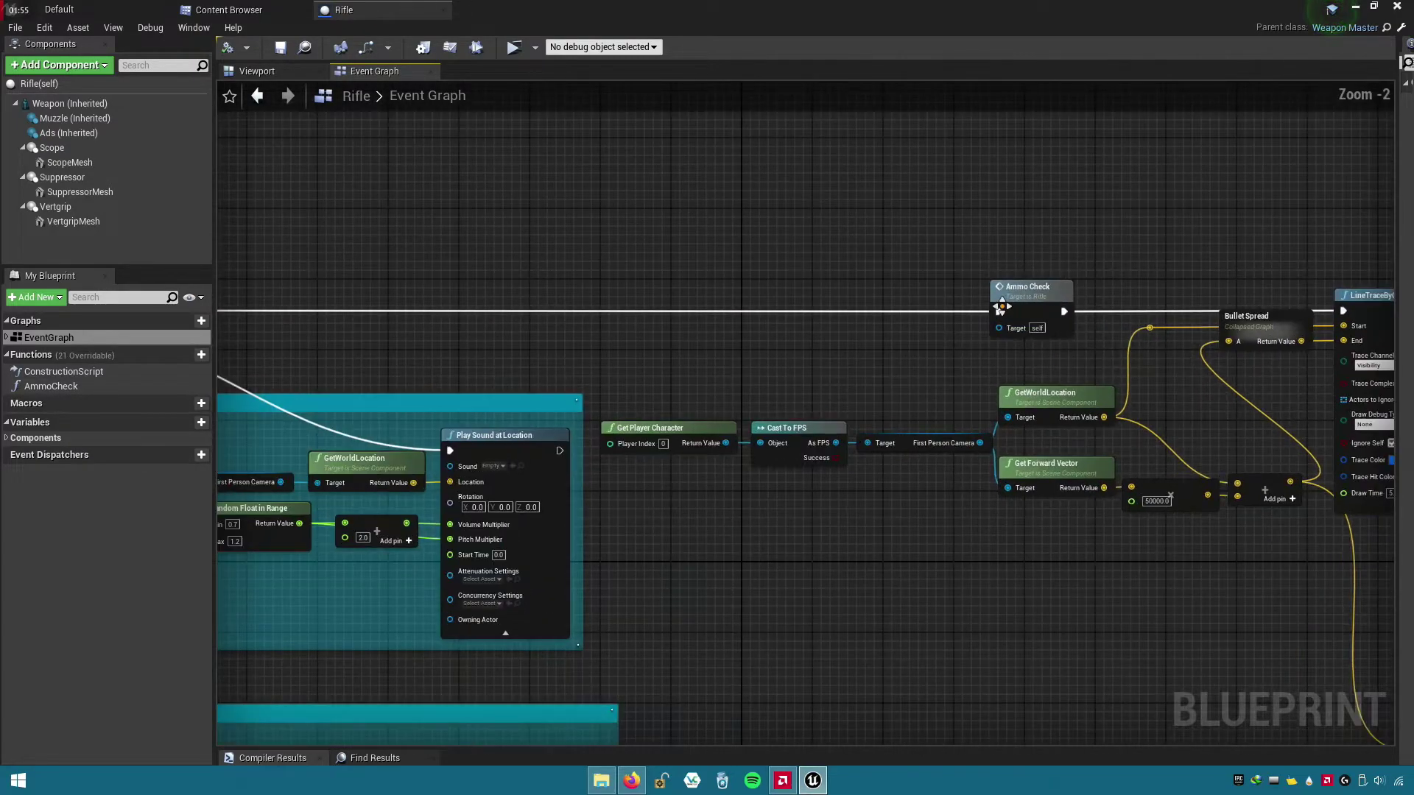
# - In the AmmoCheck function, retitle the Fire Sound comment to Fire SFX
pyautogui.doubleClick(67, 387)
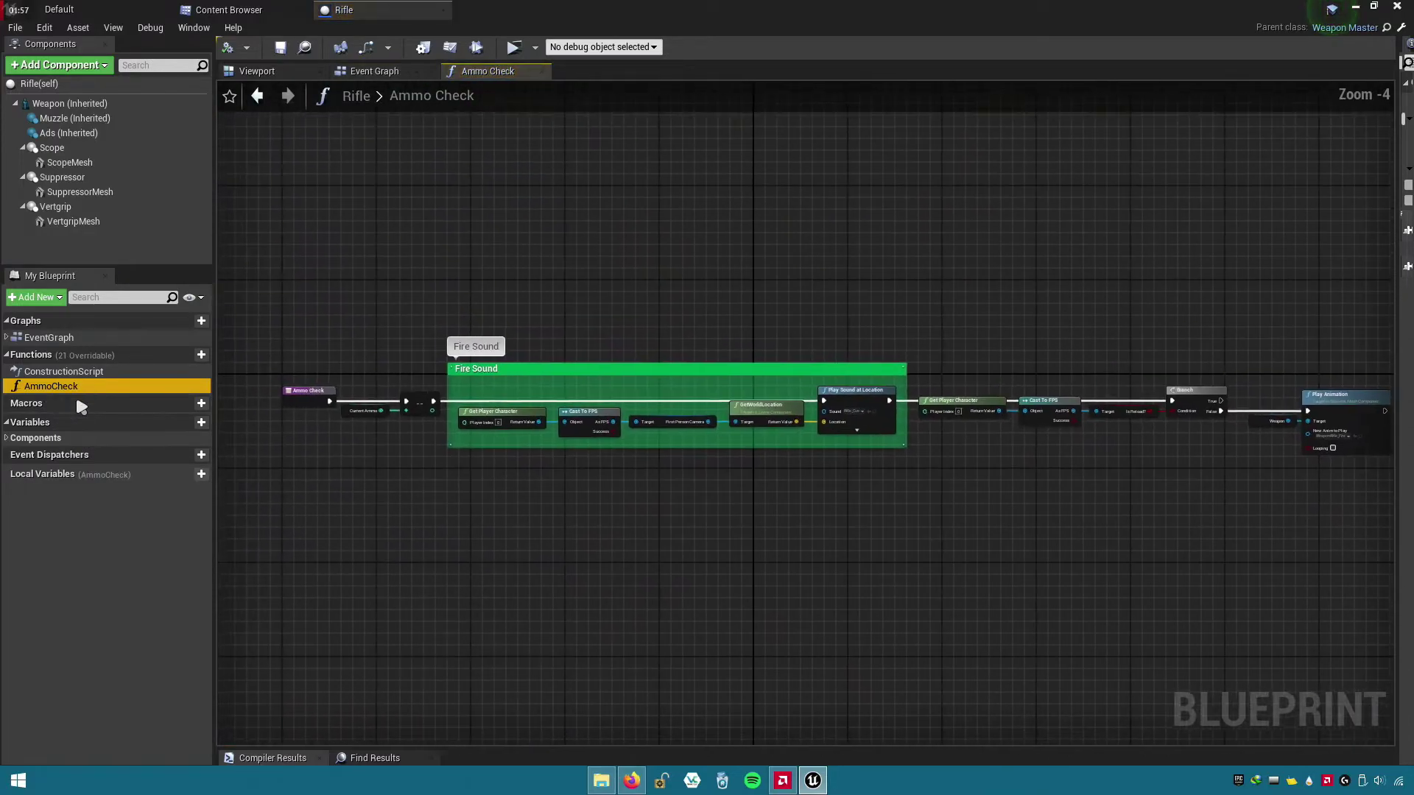
pyautogui.scroll(3, 711, 501)
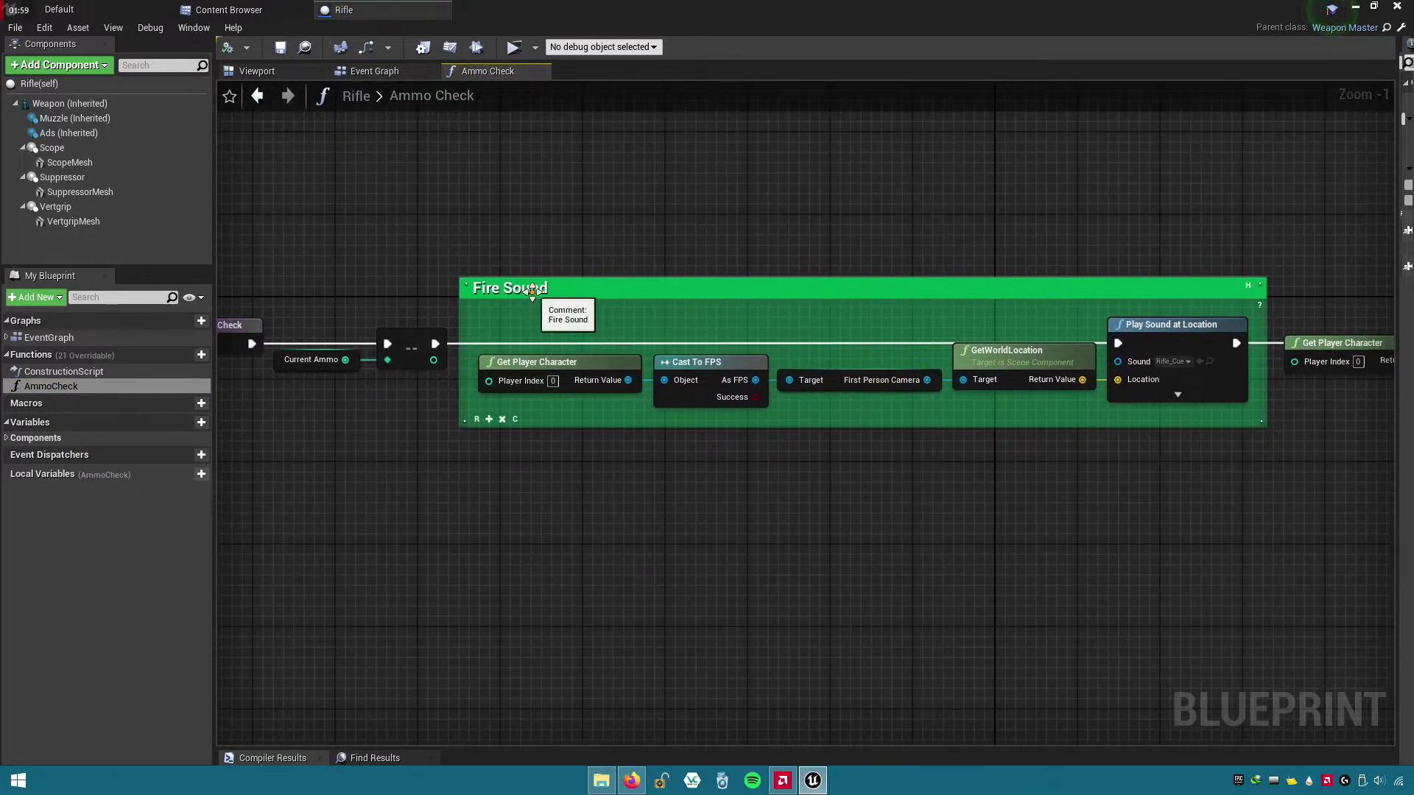
pyautogui.click(513, 294)
pyautogui.doubleClick(513, 295)
pyautogui.write('FX')
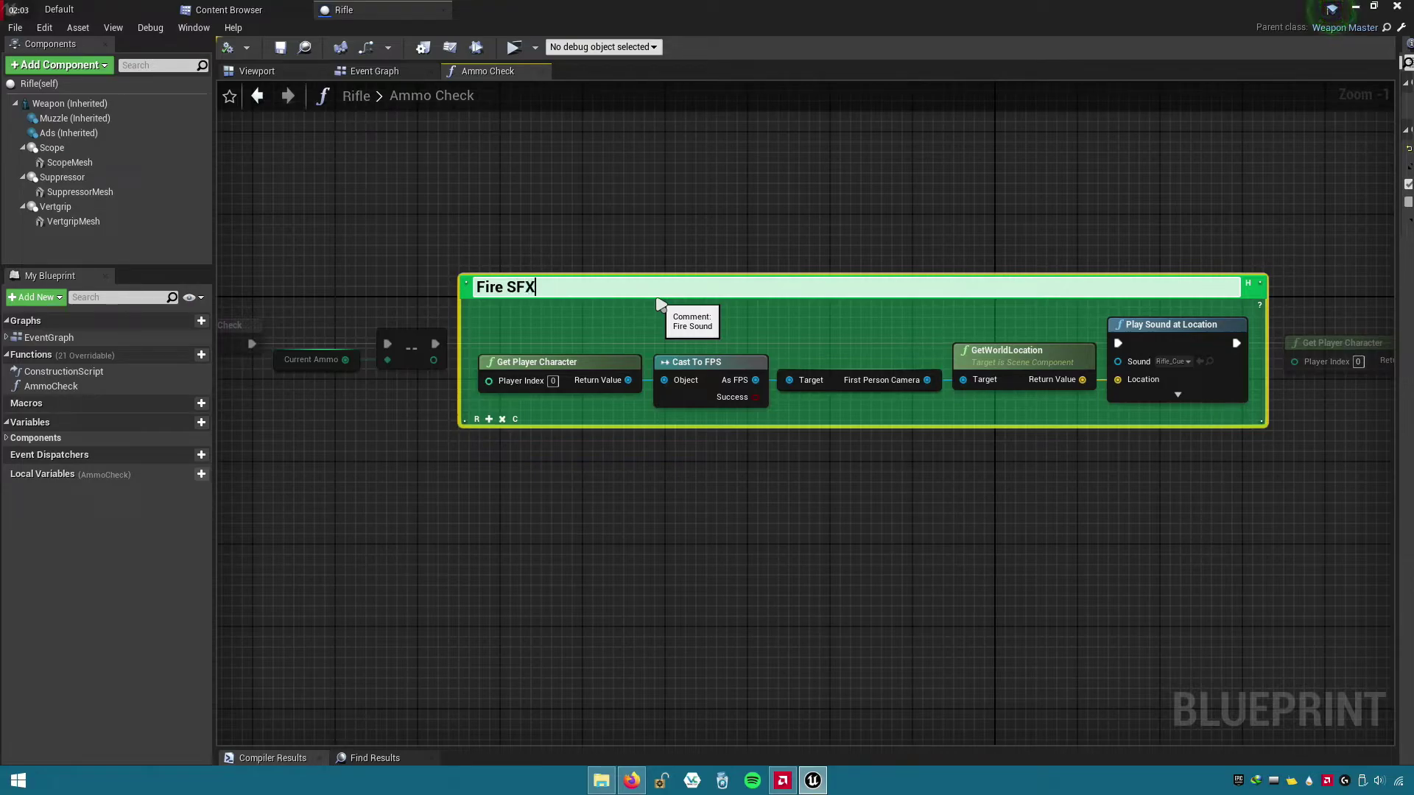
pyautogui.rightClick(489, 292)
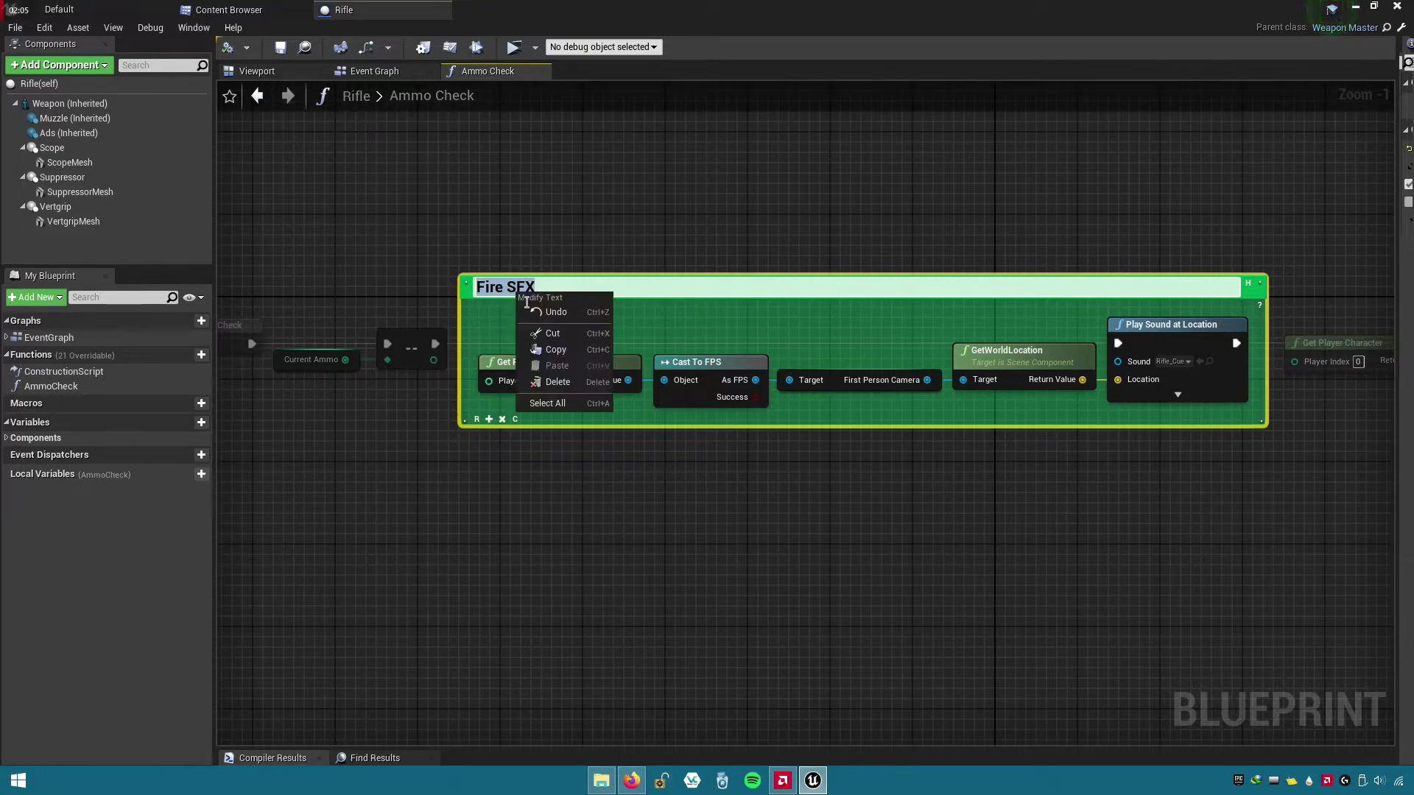
pyautogui.click(589, 343)
pyautogui.click(602, 501)
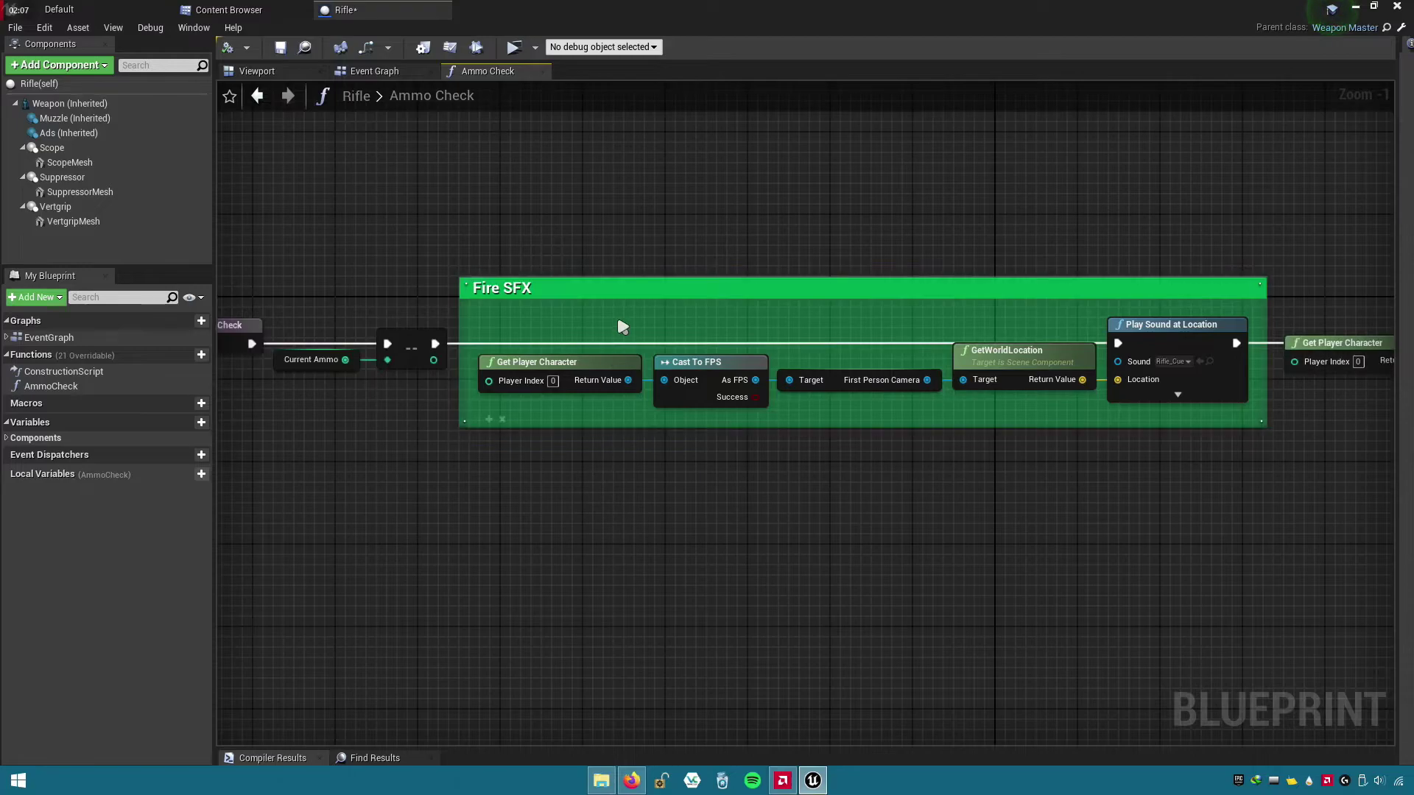
# - Delete the Fire SFX comment box and collapse its sound nodes into a Fire SFX node
pyautogui.rightClick(637, 296)
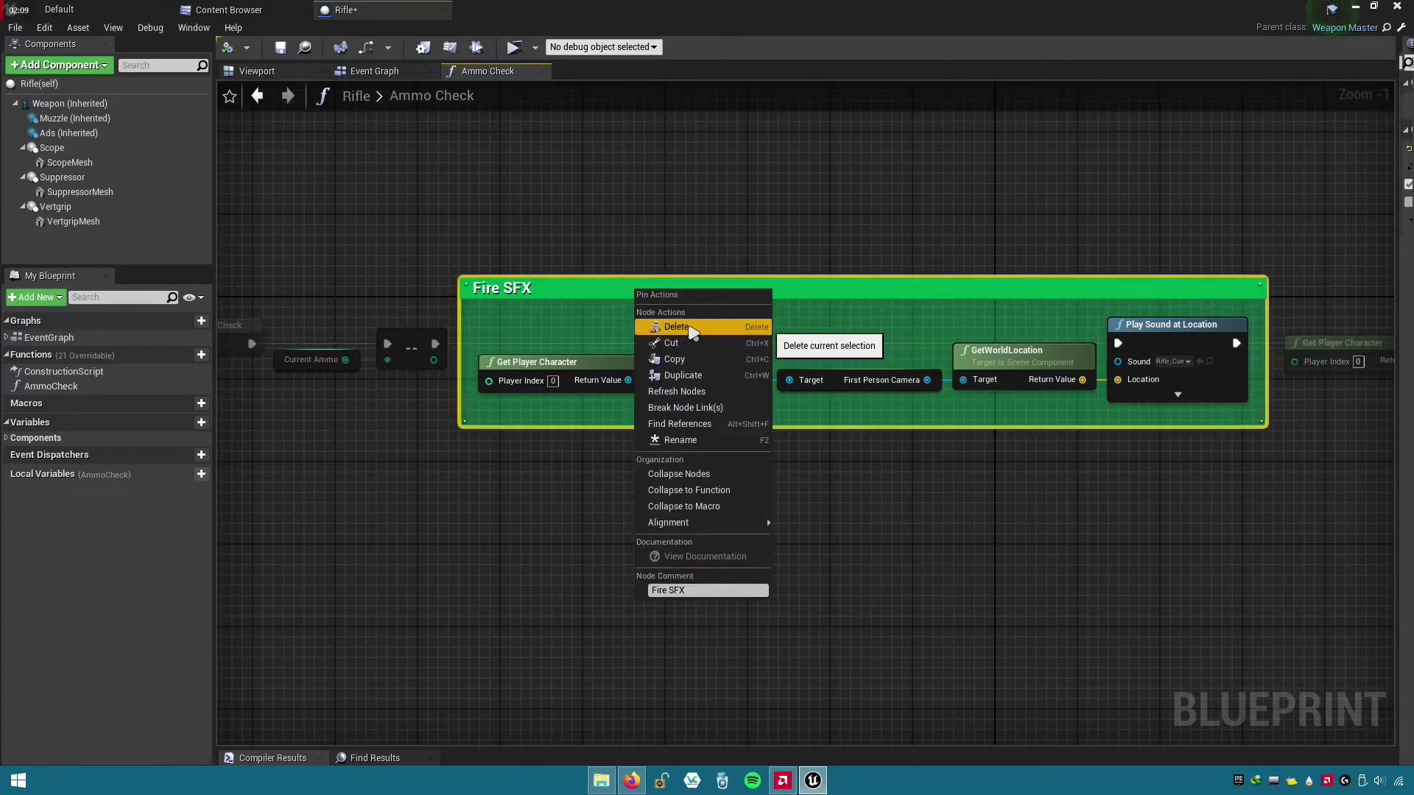
pyautogui.click(692, 333)
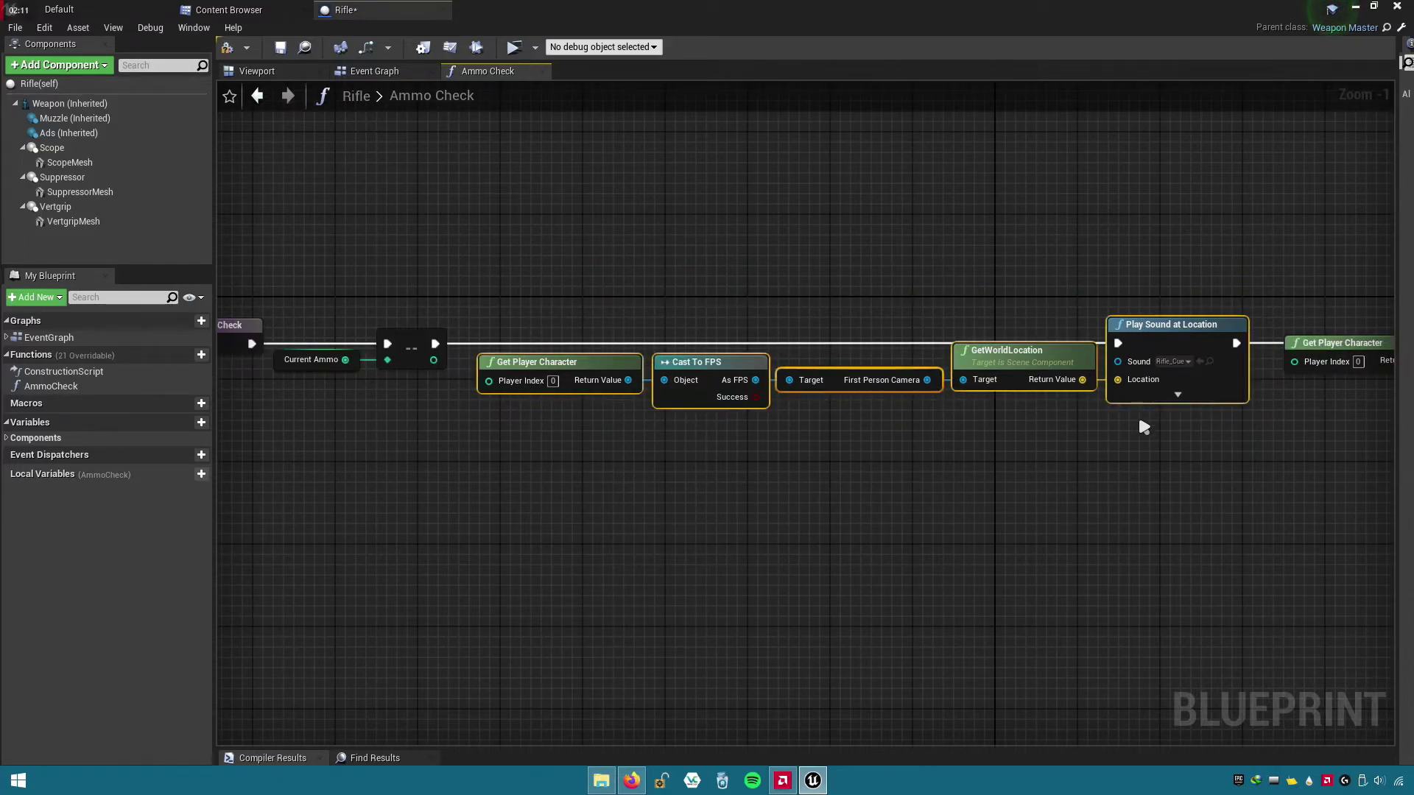
pyautogui.rightClick(1162, 337)
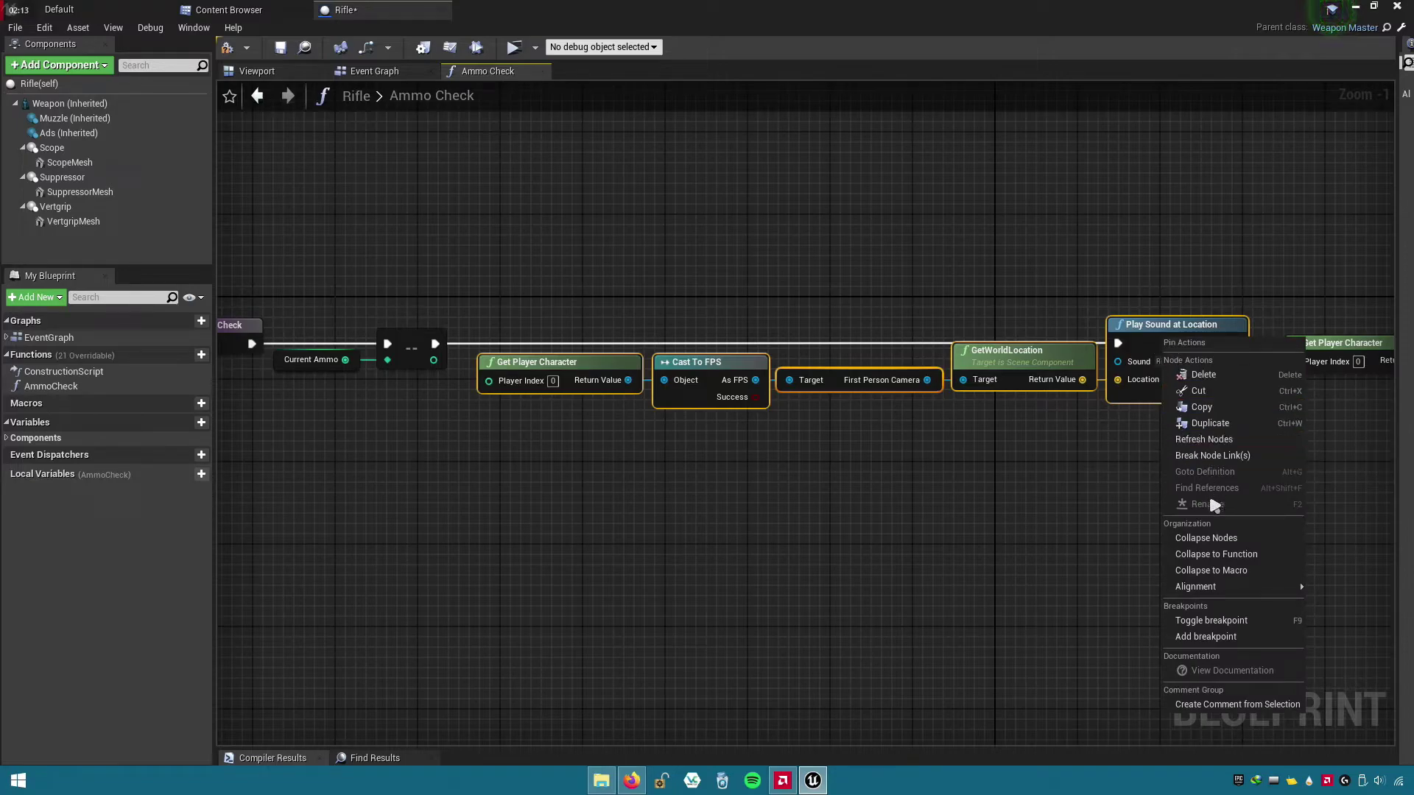
pyautogui.click(1212, 537)
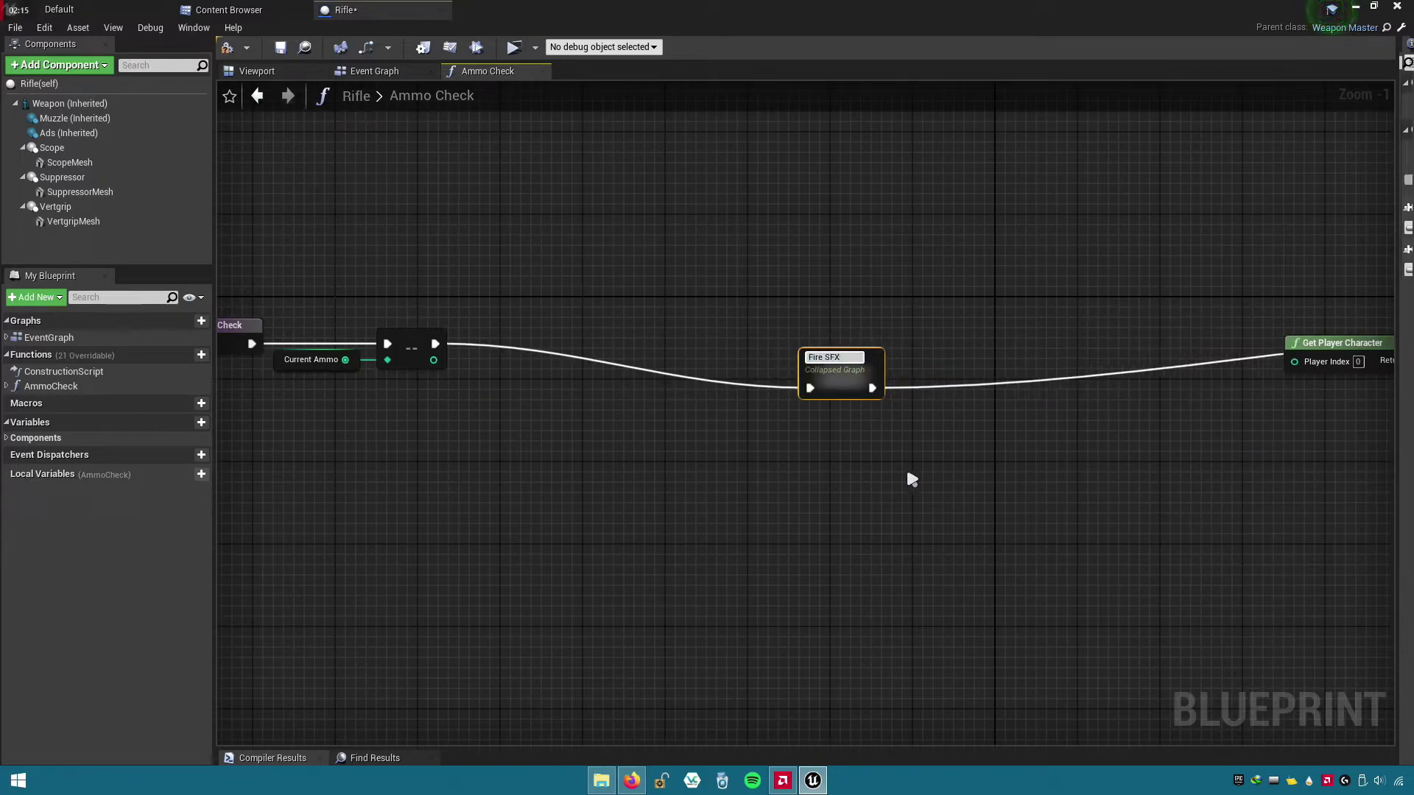
pyautogui.moveTo(854, 371); pyautogui.dragTo(543, 327)
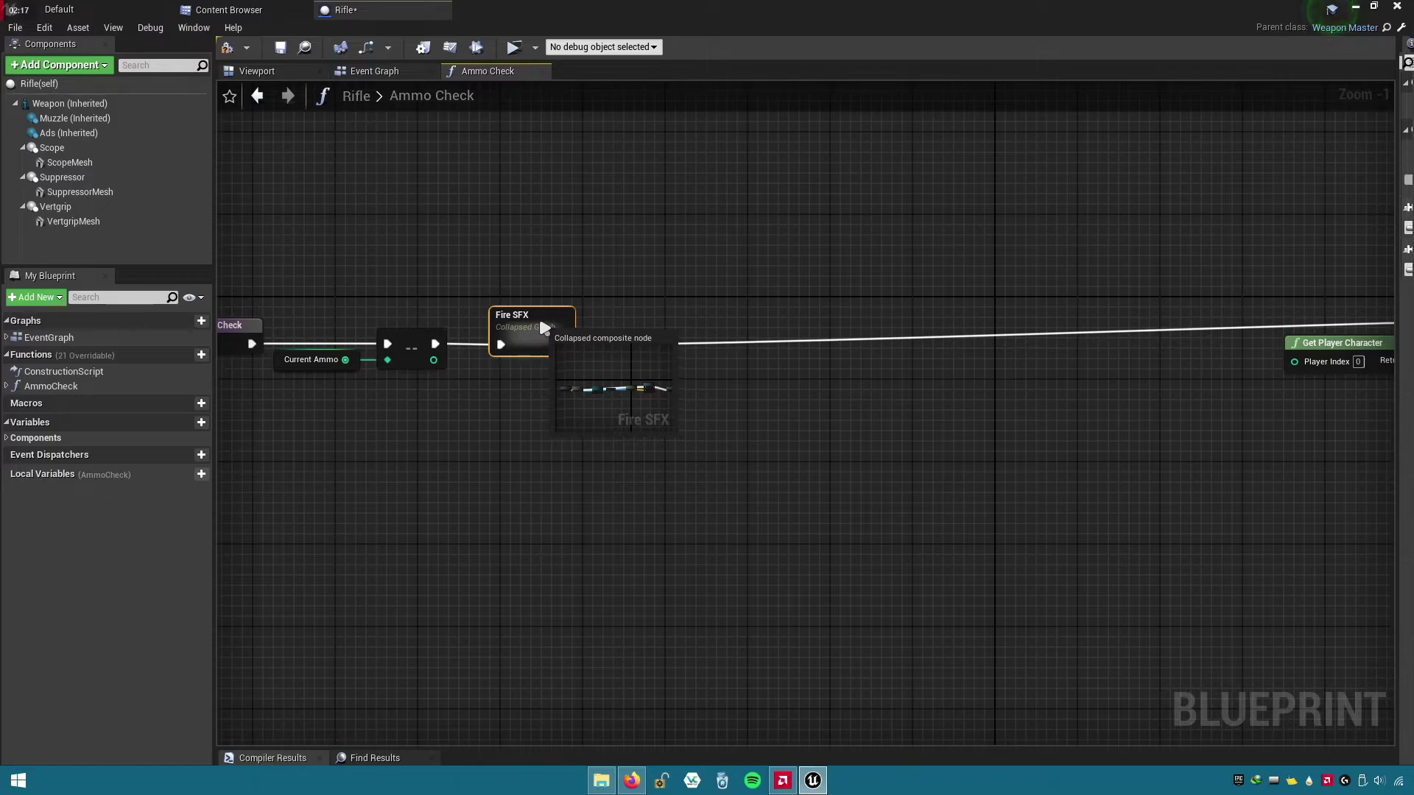
# - Tighten the AmmoCheck node chain around Fire SFX, then close the AmmoCheck graph
pyautogui.moveTo(549, 396); pyautogui.dragTo(769, 433, button='right')
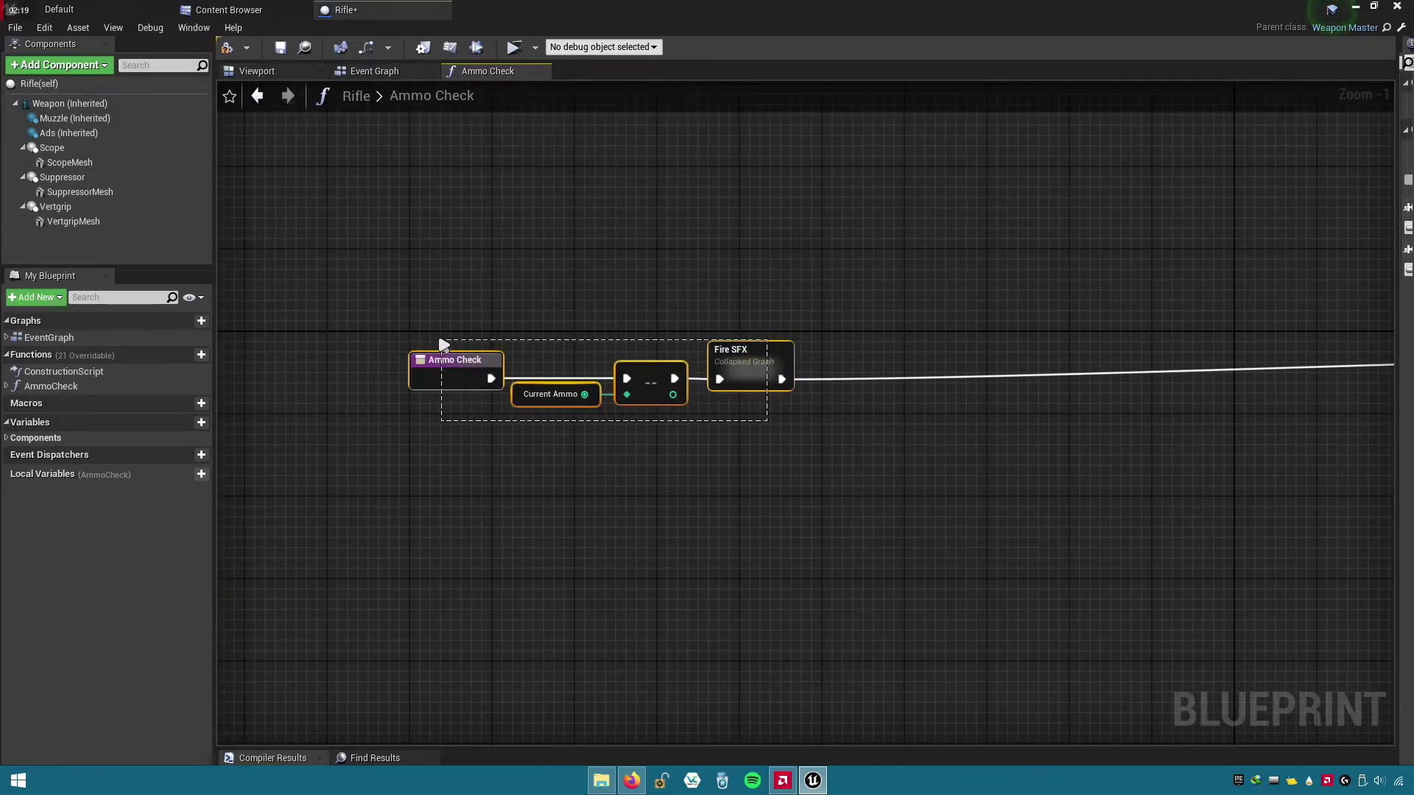
pyautogui.moveTo(442, 344); pyautogui.dragTo(444, 347)
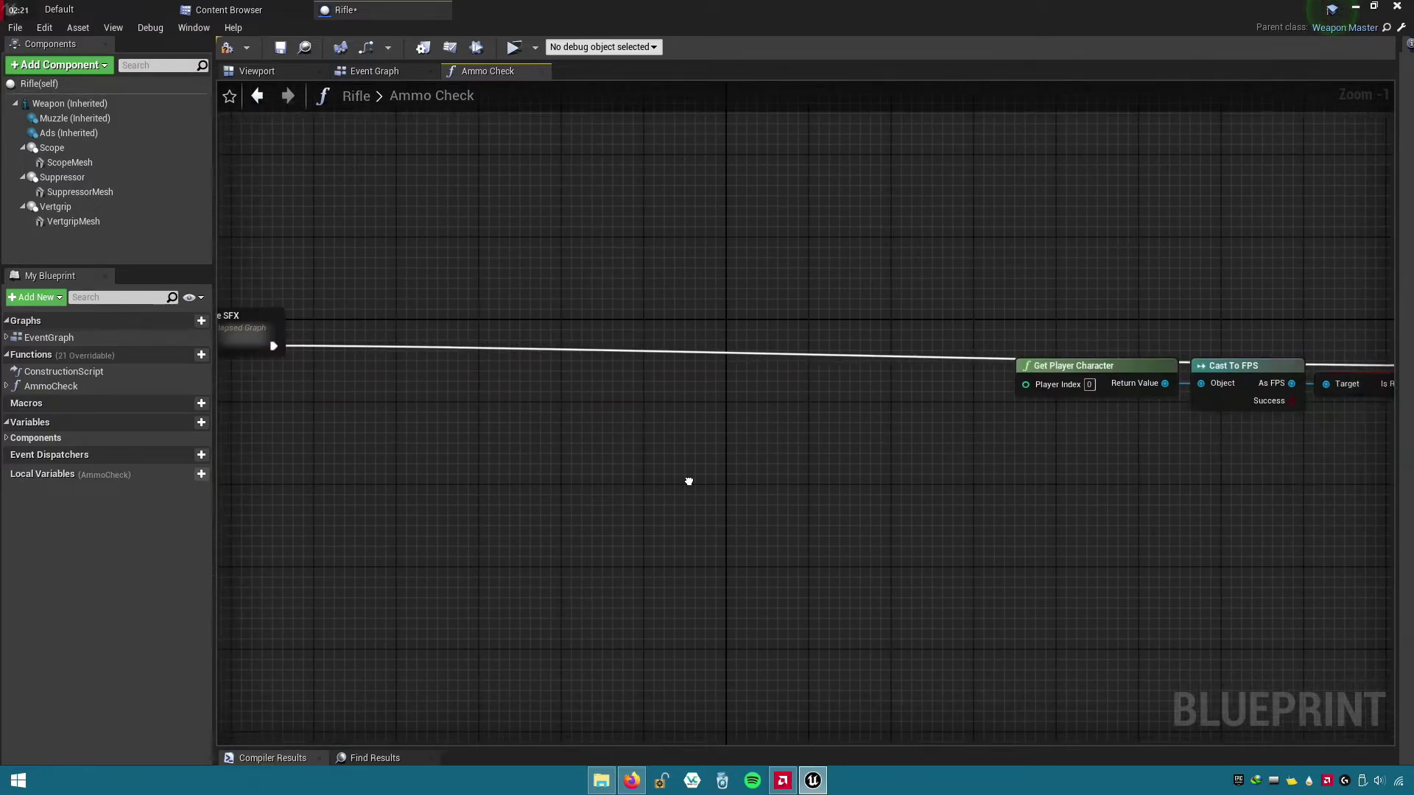
pyautogui.scroll(-3, 685, 479)
pyautogui.moveTo(963, 404); pyautogui.dragTo(391, 421)
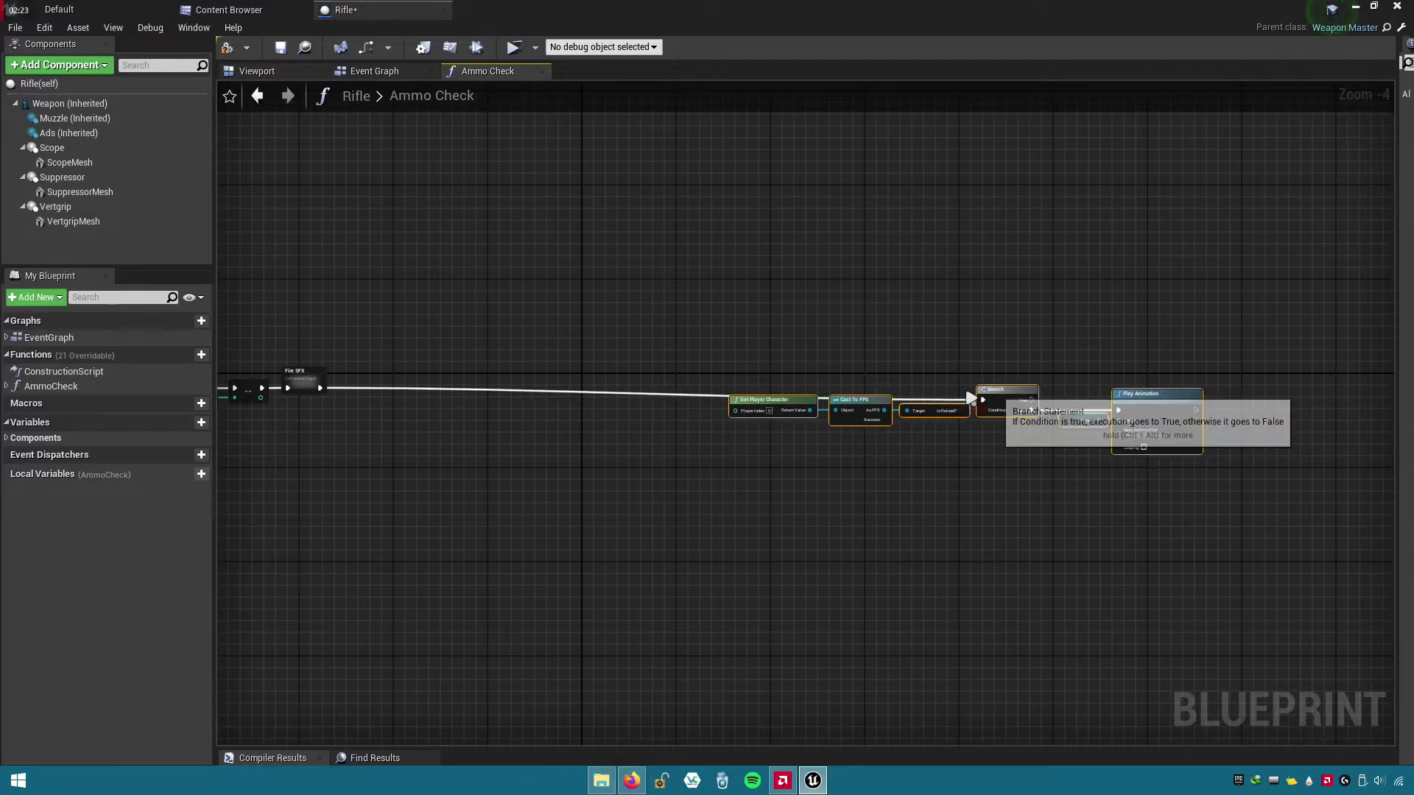
pyautogui.scroll(2, 391, 421)
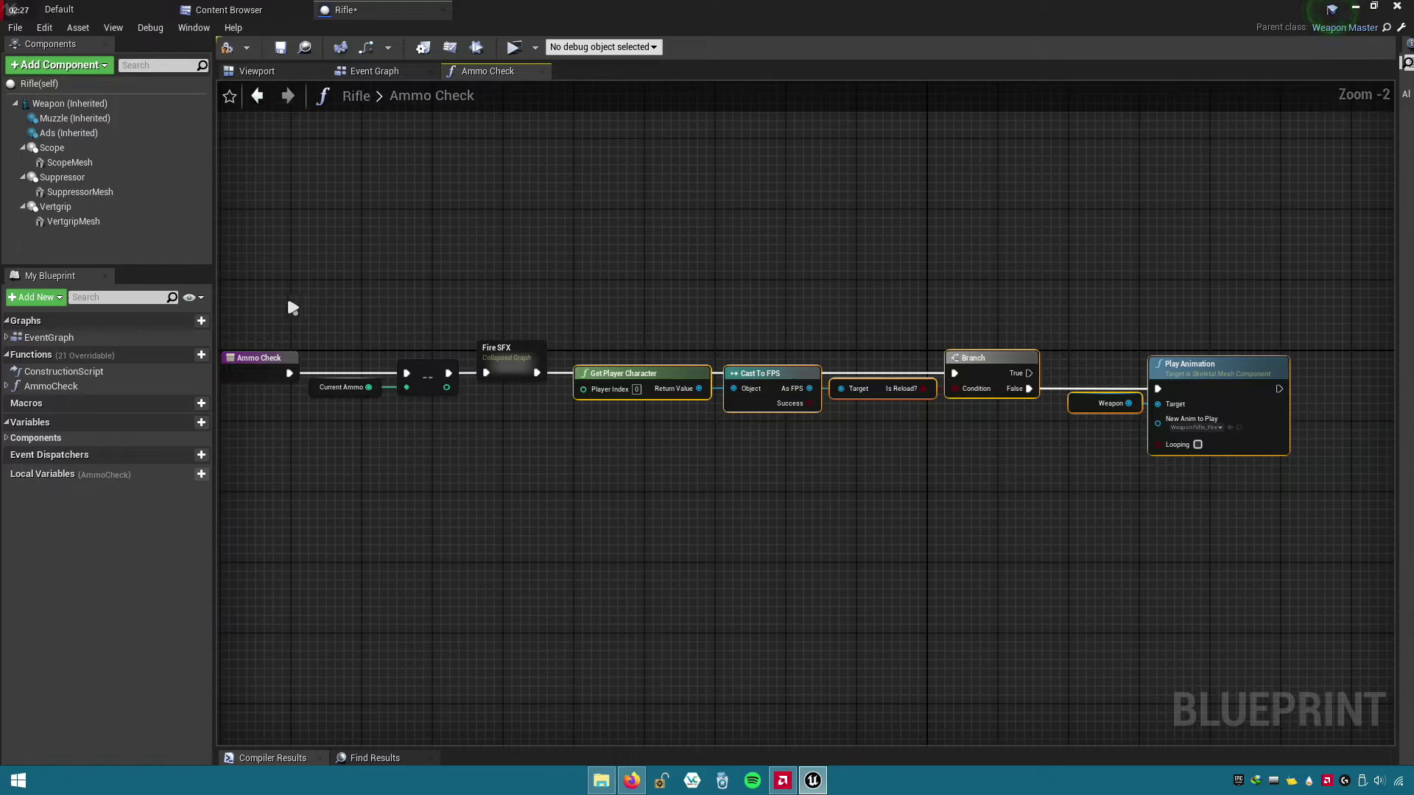
pyautogui.moveTo(287, 298); pyautogui.dragTo(1297, 505)
pyautogui.click(926, 481)
pyautogui.scroll(1, 1031, 485)
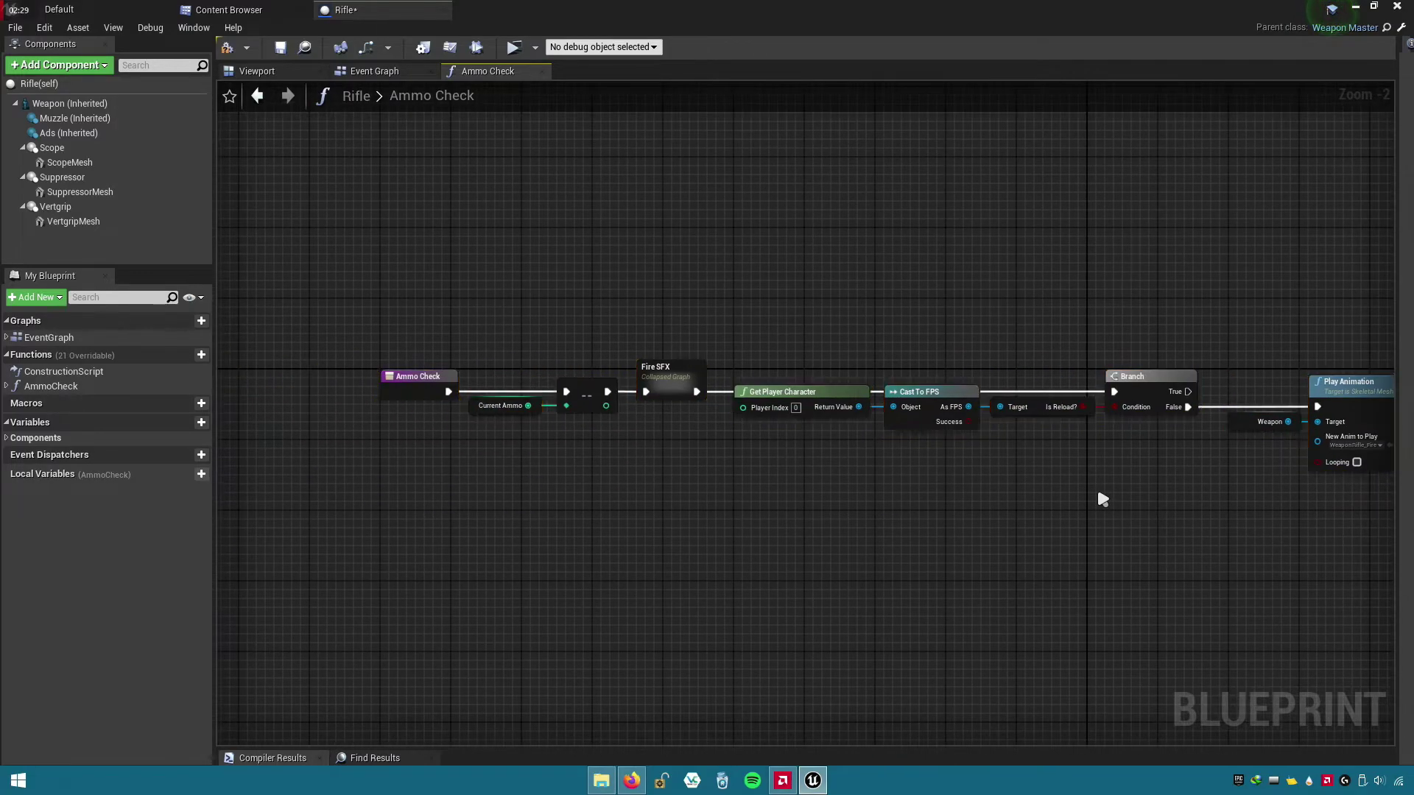
pyautogui.scroll(1, 962, 485)
pyautogui.moveTo(961, 486); pyautogui.dragTo(597, 464, button='right')
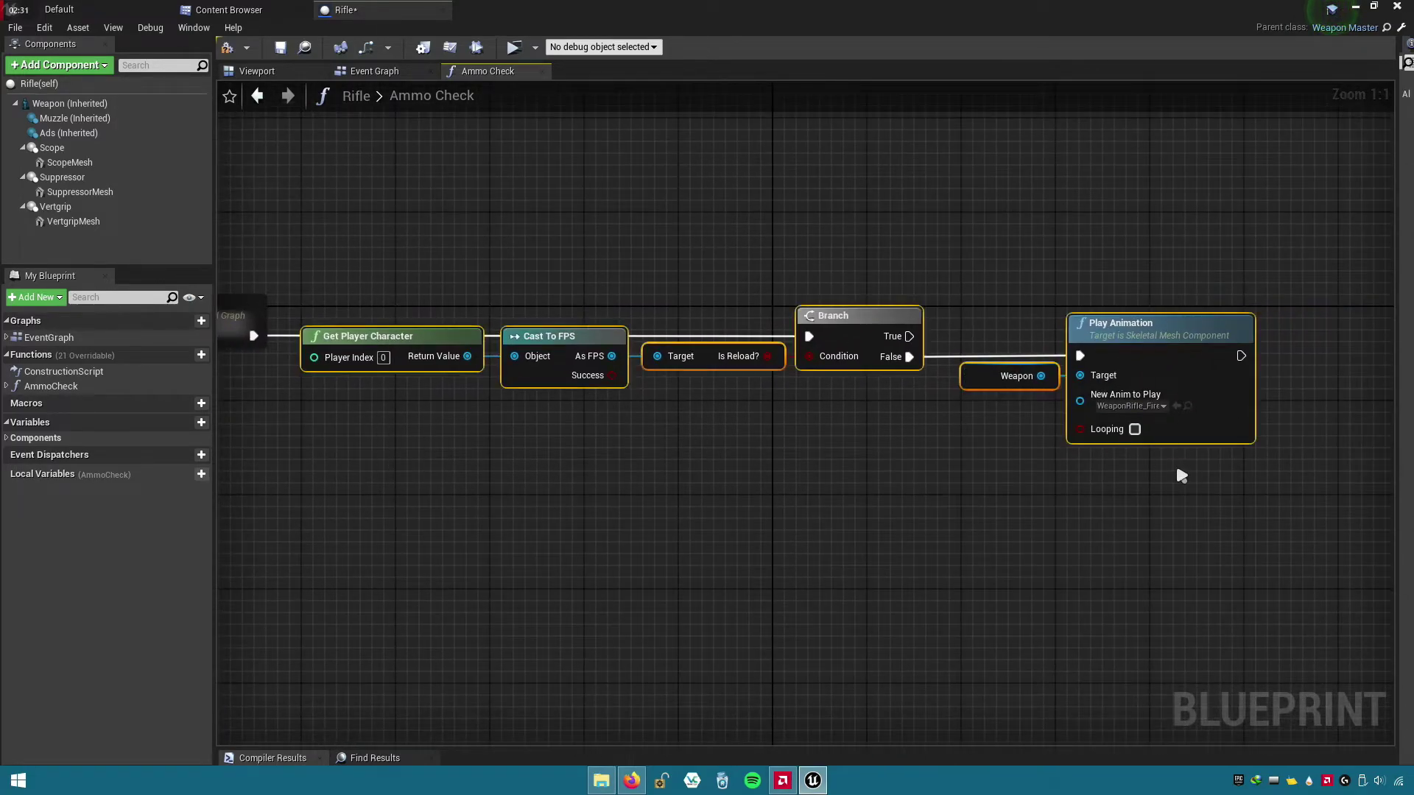
pyautogui.click(970, 478)
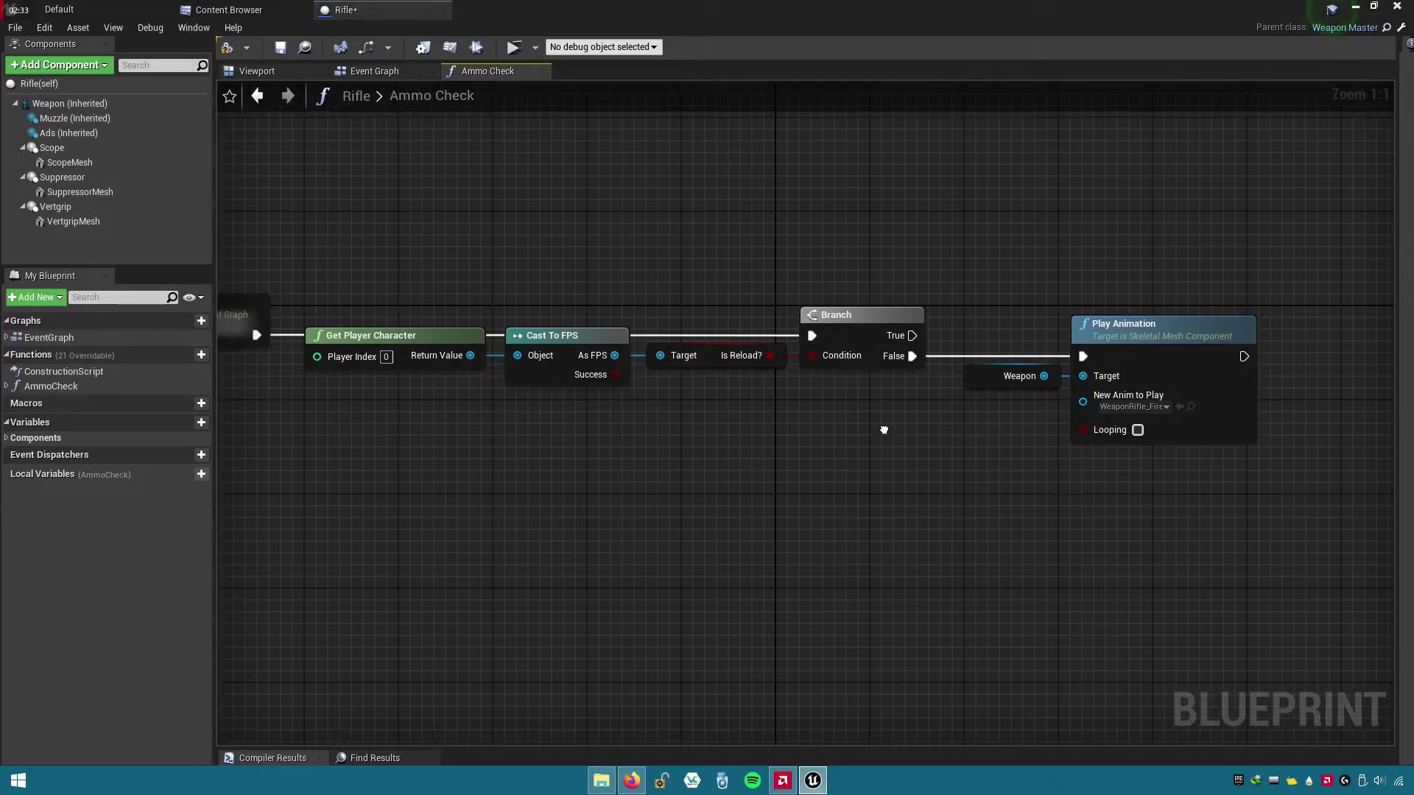
pyautogui.moveTo(443, 306); pyautogui.dragTo(857, 335, button='right')
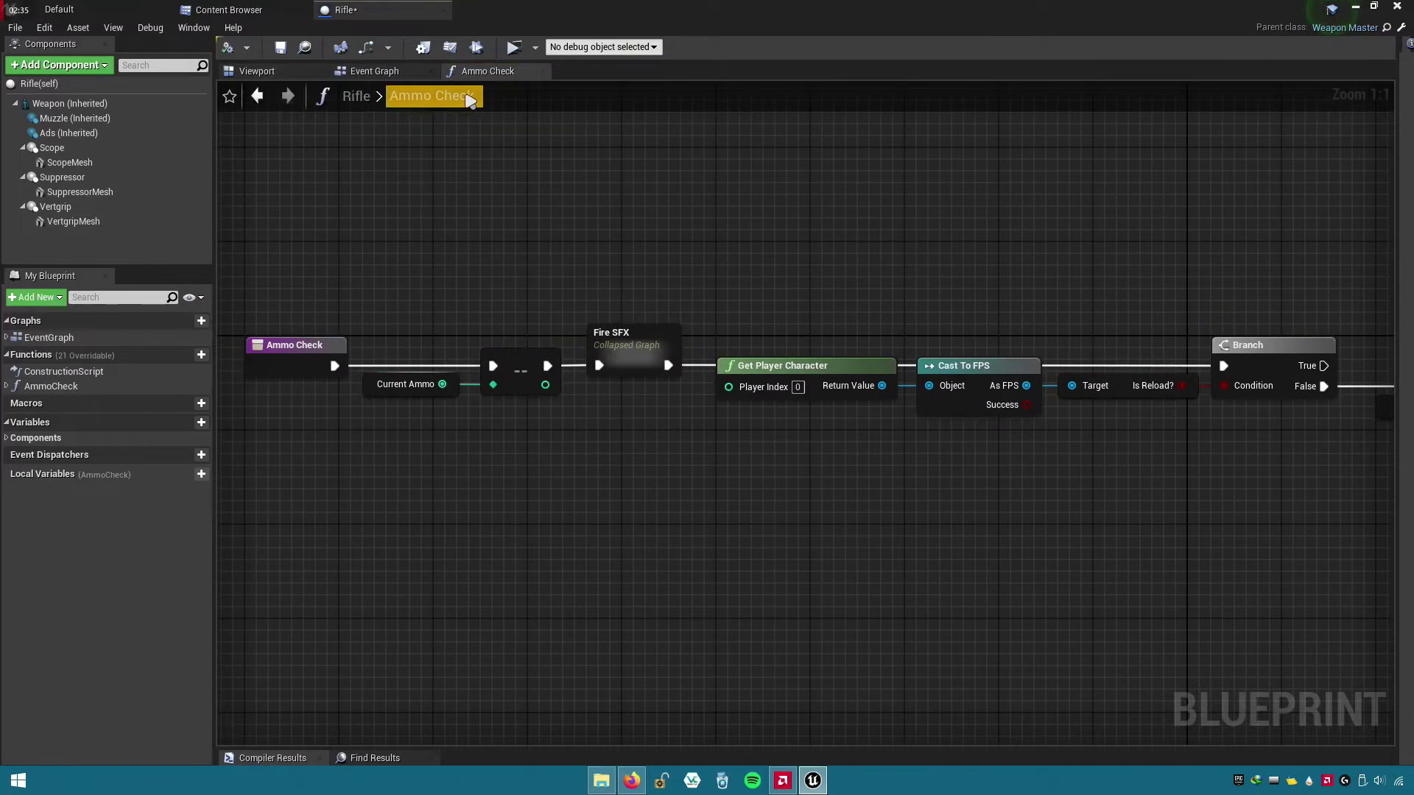
pyautogui.click(542, 73)
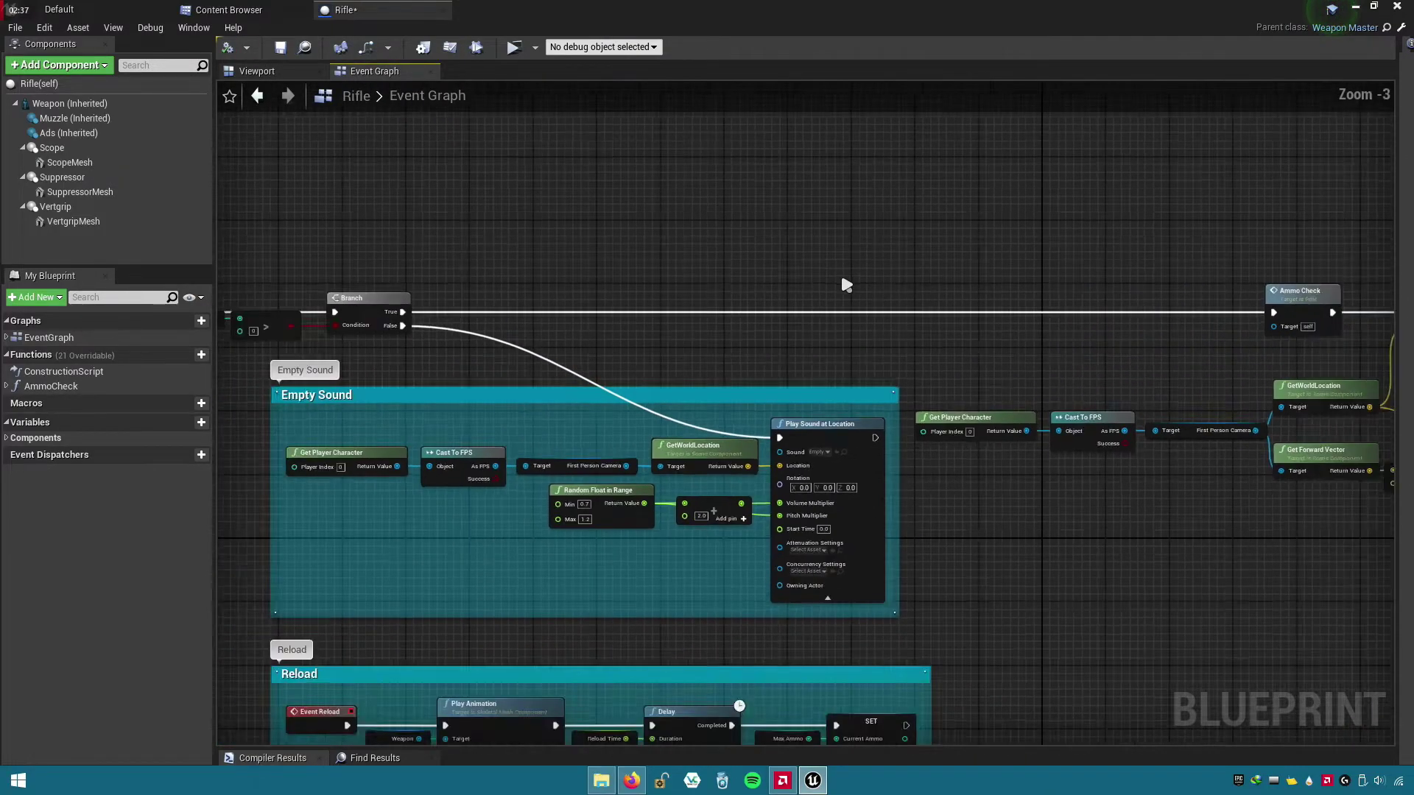
# - Move the Ammo Check call beside the Branch and bring the Empty Sound comment into view
pyautogui.moveTo(1295, 293); pyautogui.dragTo(725, 301)
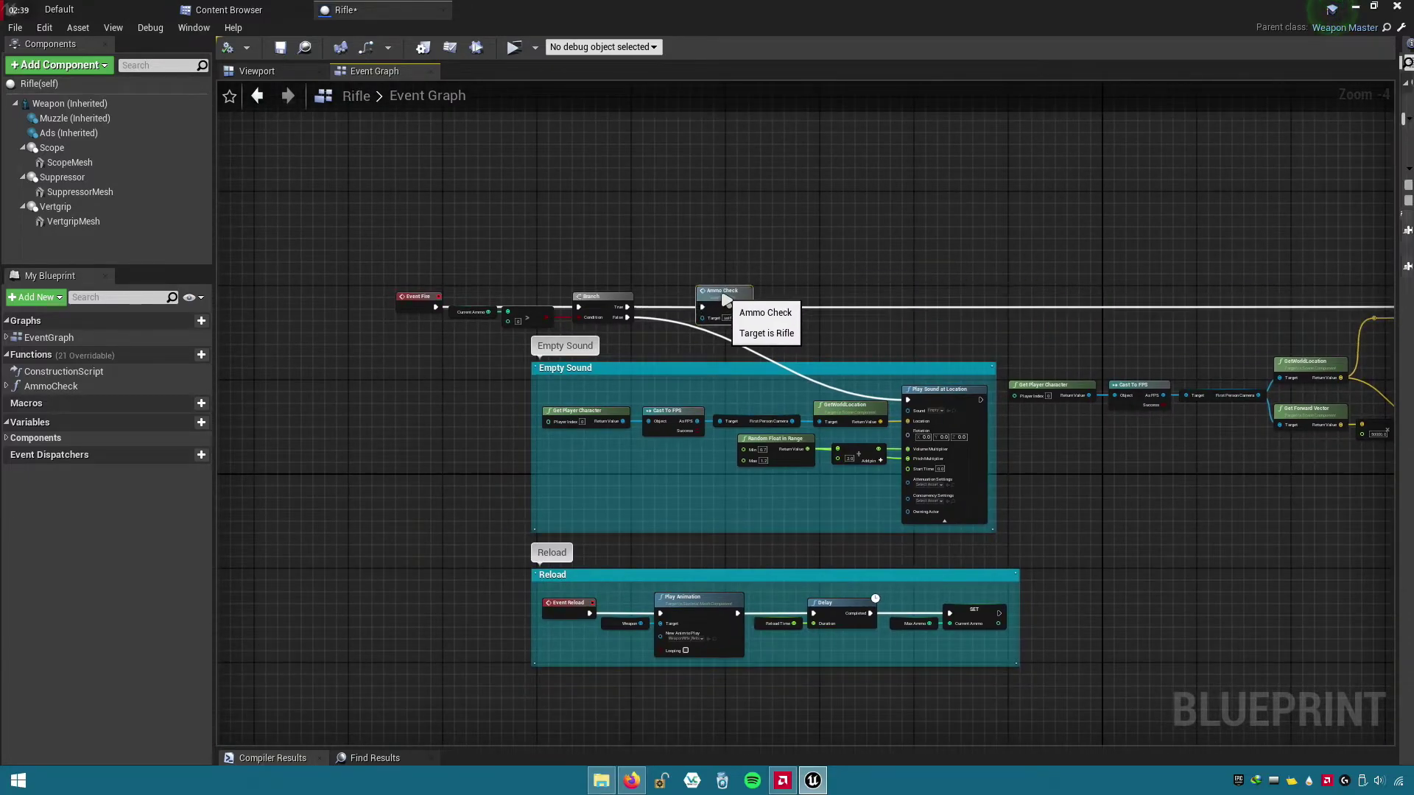
pyautogui.scroll(5, 664, 308)
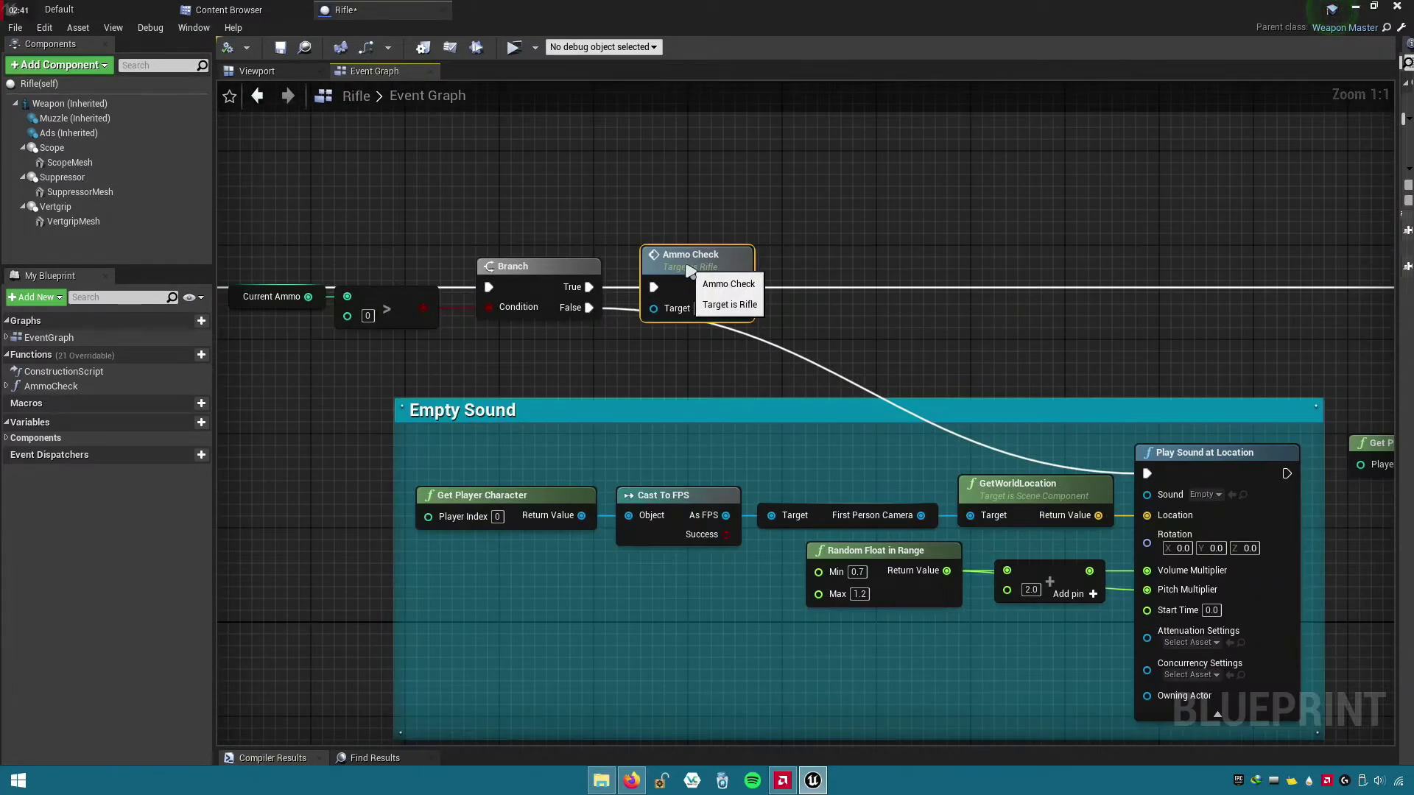
pyautogui.moveTo(645, 340); pyautogui.dragTo(511, 295, button='right')
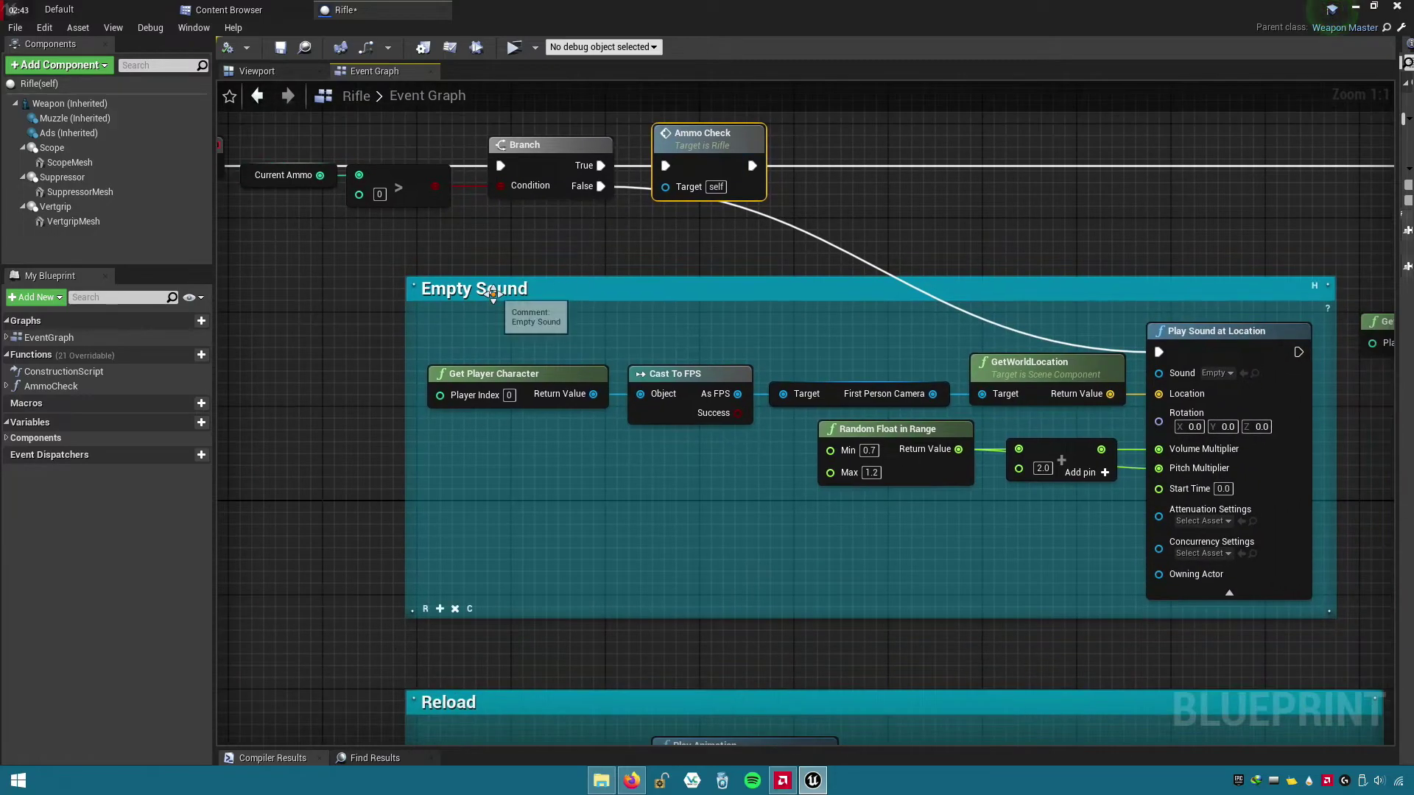
# - Retitle the Empty Sound comment to Empty SFX, then delete the comment box
pyautogui.doubleClick(485, 294)
pyautogui.moveTo(484, 294); pyautogui.dragTo(589, 293)
pyautogui.write('FX')
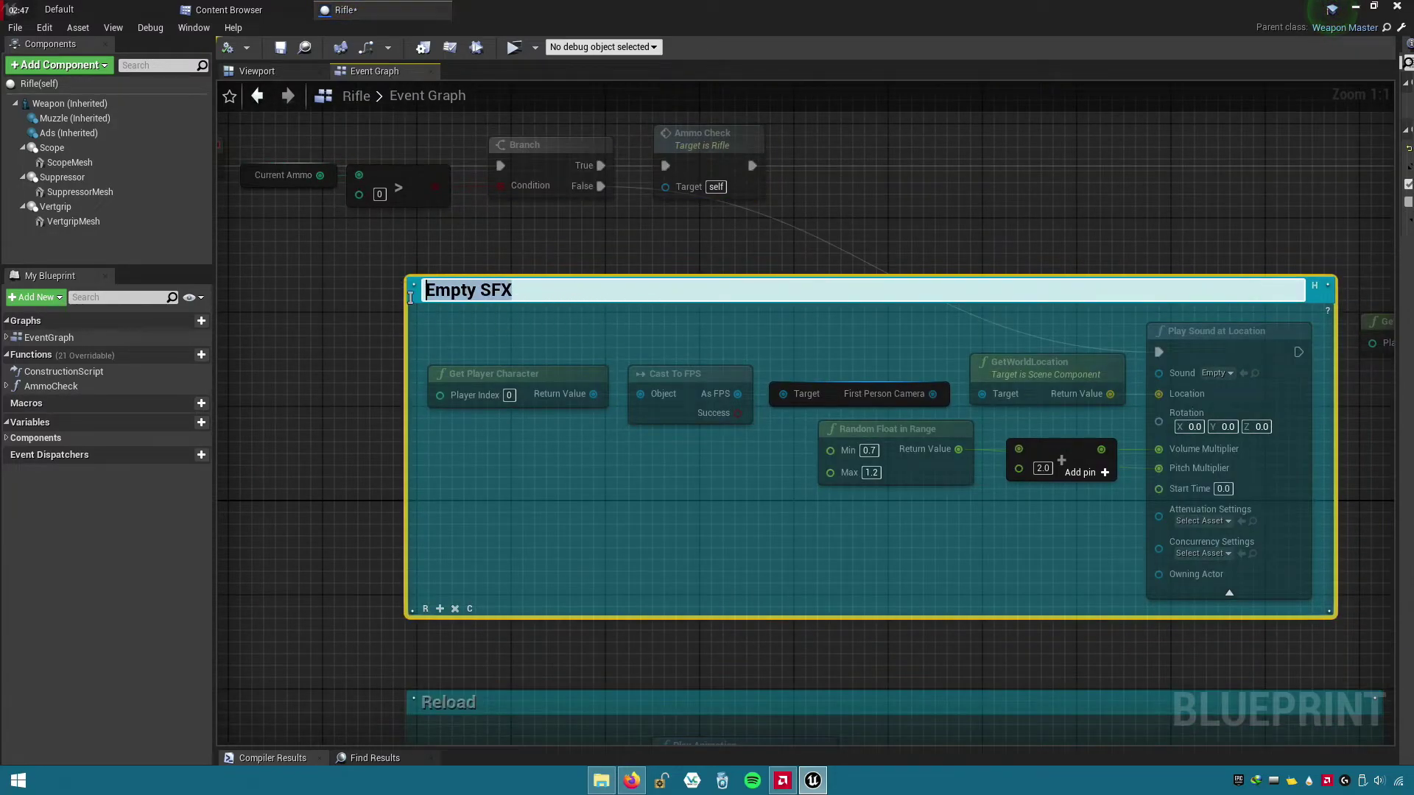
pyautogui.rightClick(451, 292)
pyautogui.click(487, 346)
pyautogui.click(365, 329)
pyautogui.click(569, 279)
pyautogui.press('Delete')
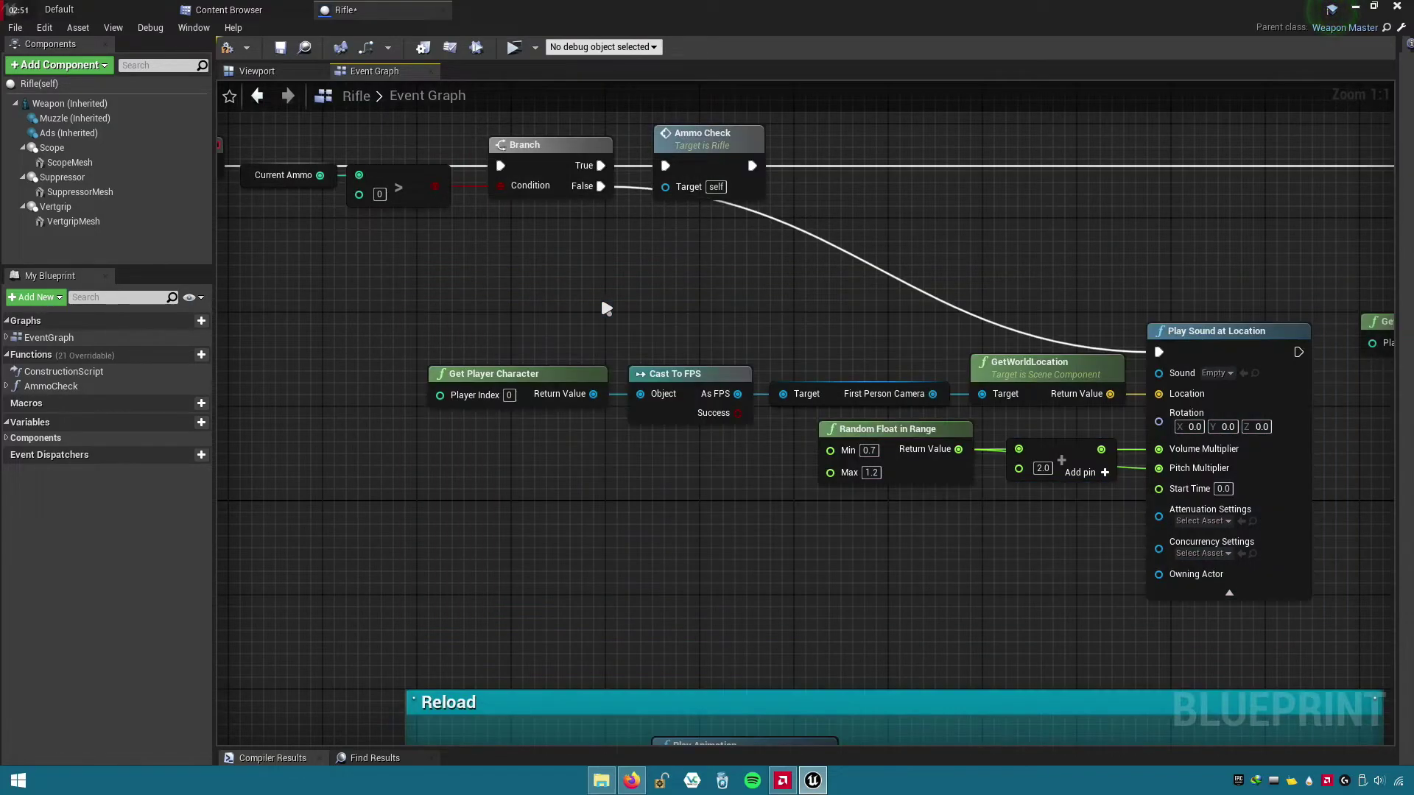
# - Collapse the empty-sound nodes into an Empty SFX node tucked just below Ammo Check
pyautogui.moveTo(599, 294); pyautogui.dragTo(509, 283, button='right')
pyautogui.moveTo(413, 299); pyautogui.dragTo(1111, 496)
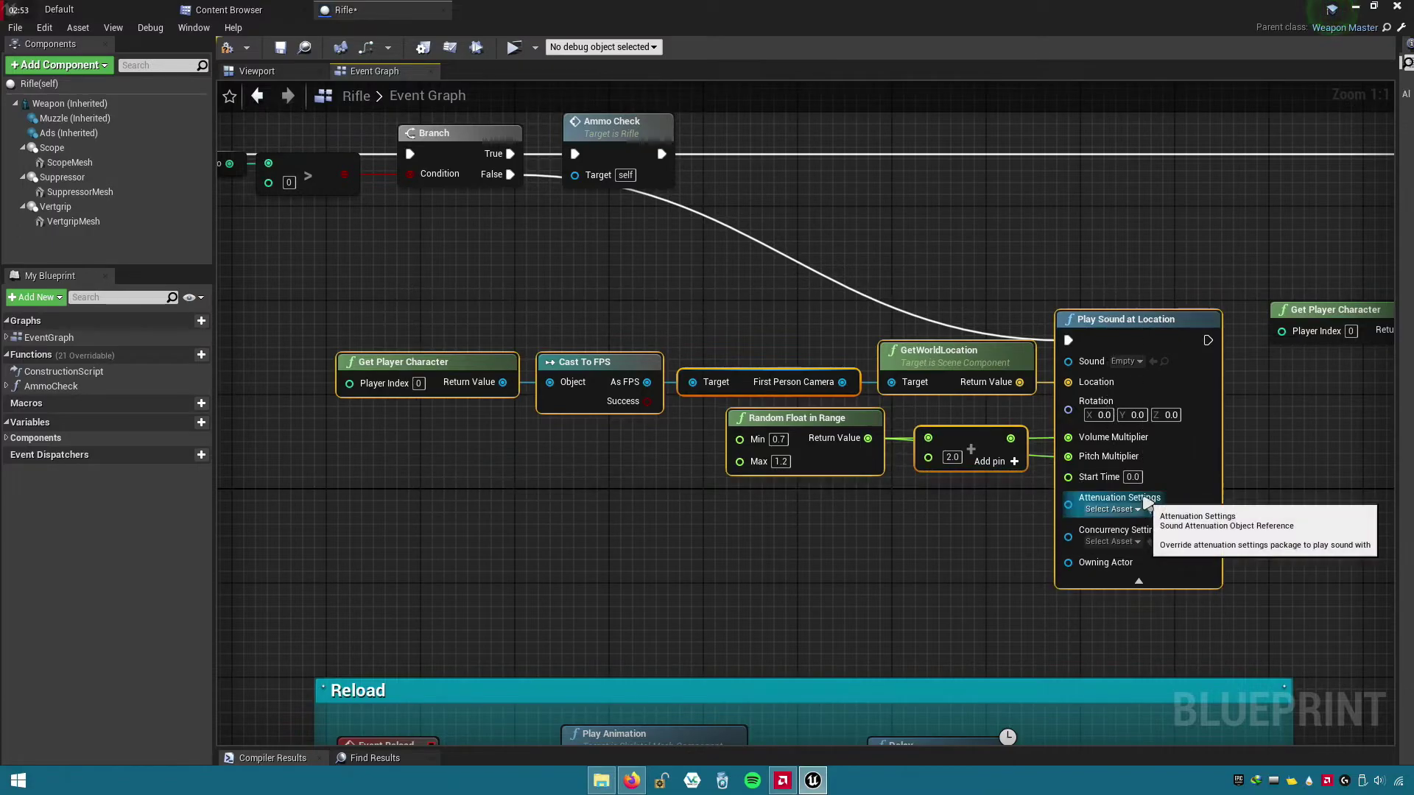
pyautogui.rightClick(1118, 338)
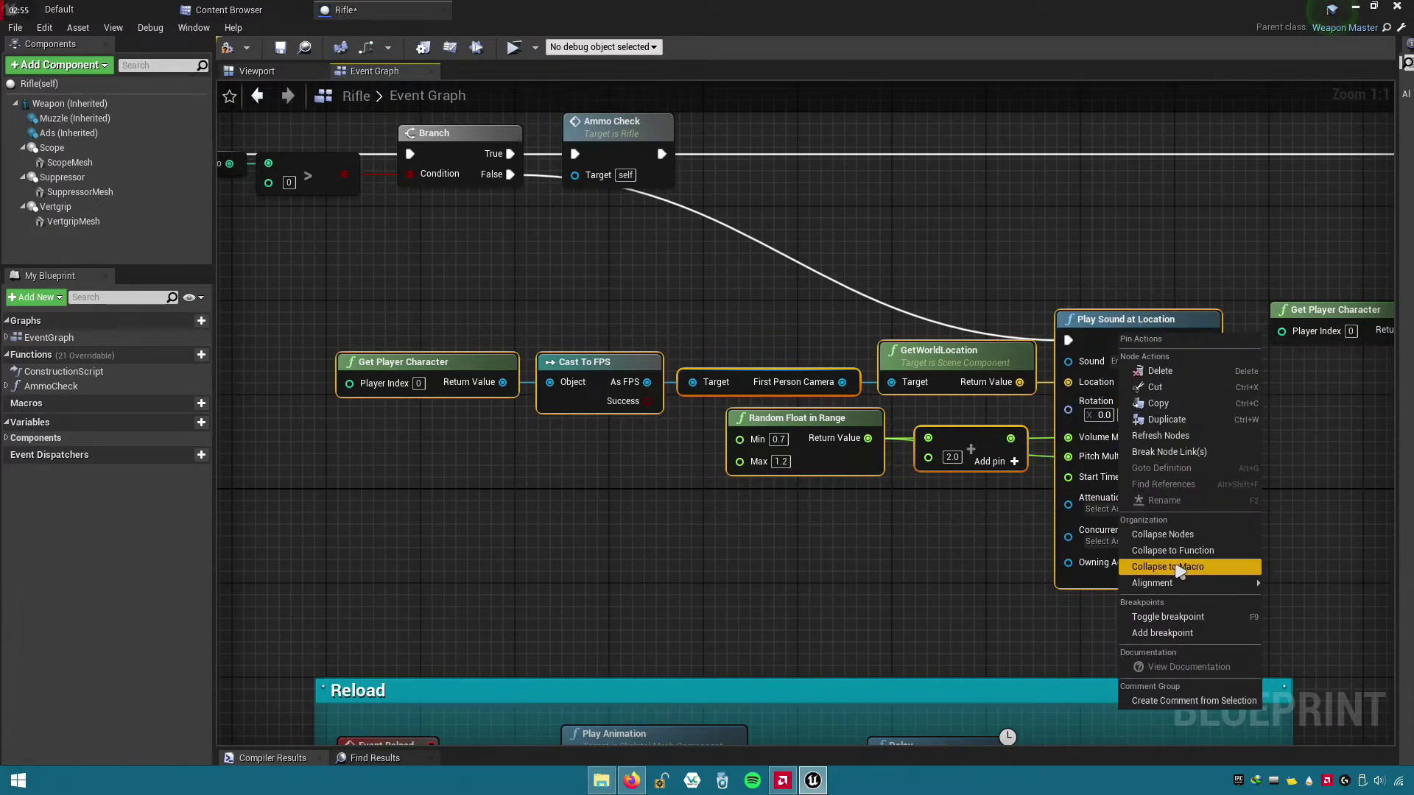
pyautogui.click(1176, 538)
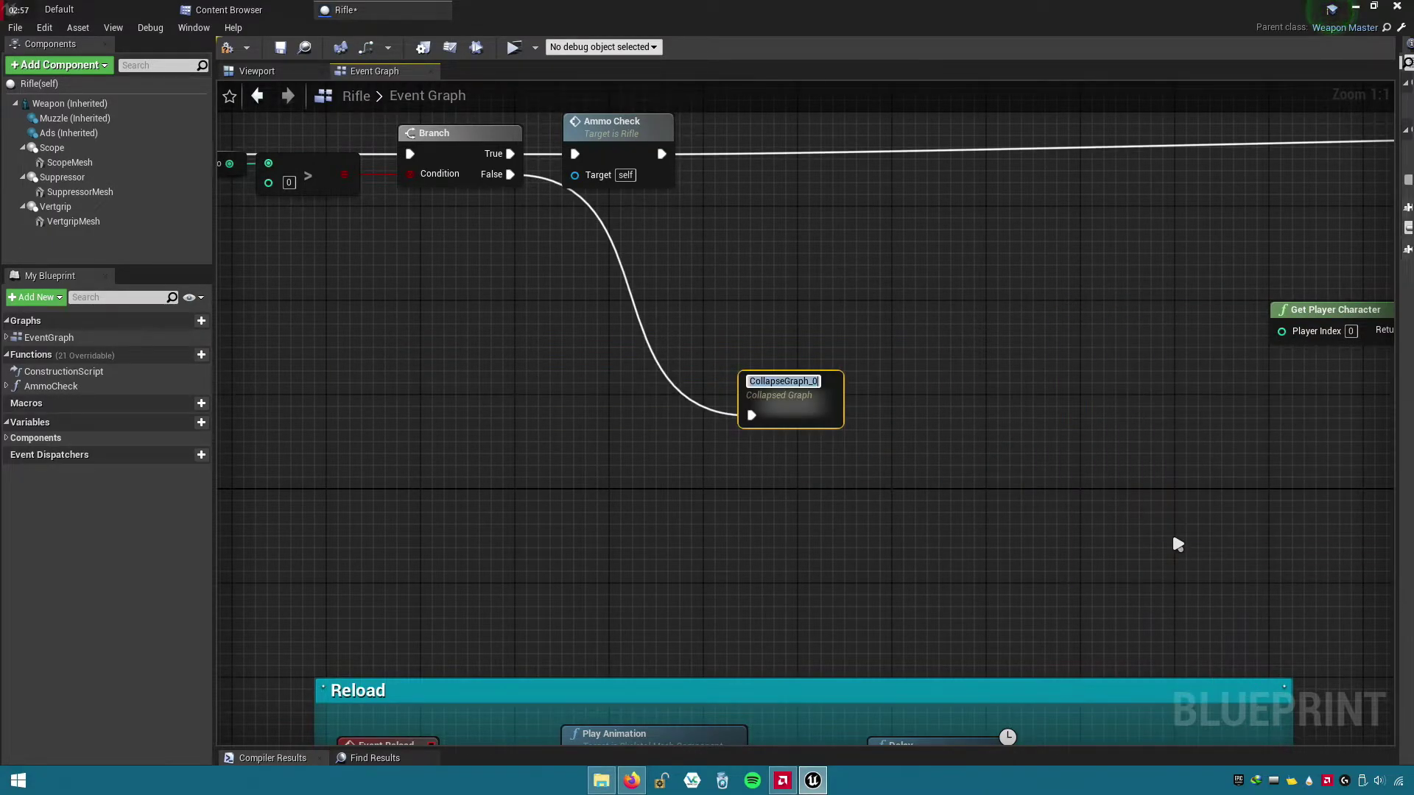
pyautogui.write('Empty SFX')
pyautogui.press('Return')
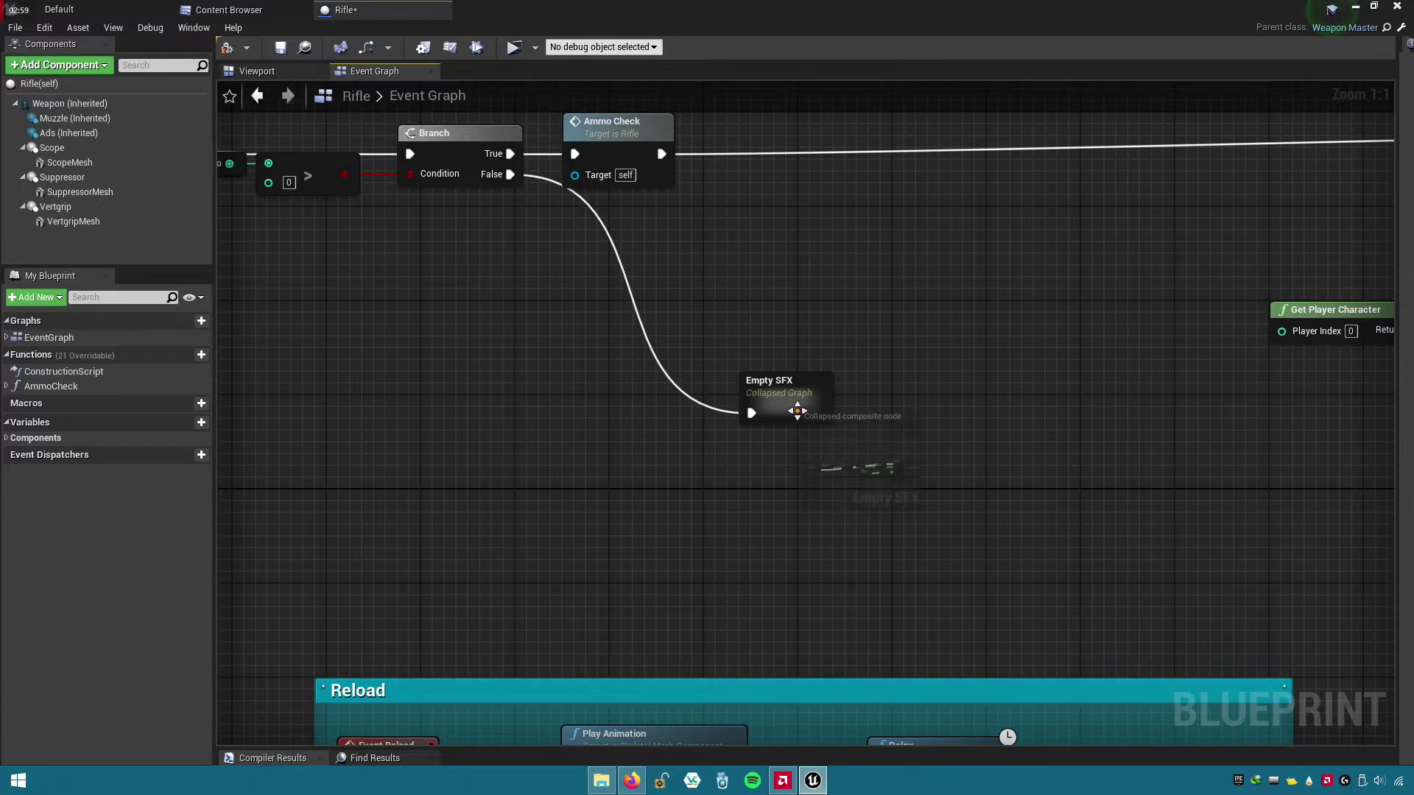
pyautogui.moveTo(793, 403); pyautogui.dragTo(603, 235)
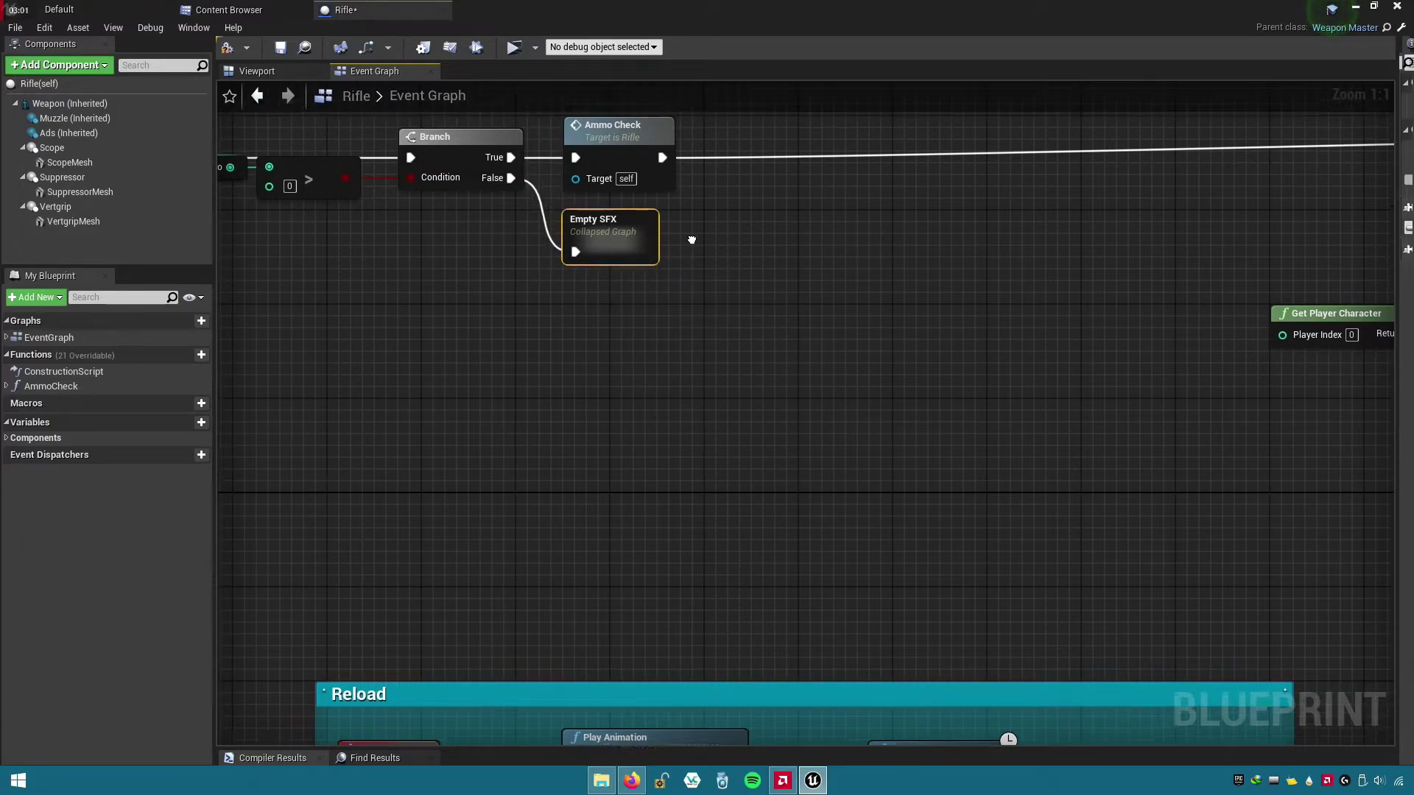
pyautogui.moveTo(604, 236); pyautogui.dragTo(640, 396, button='right')
pyautogui.moveTo(640, 396)
pyautogui.mouseDown()
pyautogui.moveTo(793, 333)
pyautogui.moveTo(777, 326)
pyautogui.moveTo(725, 382)
pyautogui.moveTo(642, 396)
pyautogui.mouseUp()
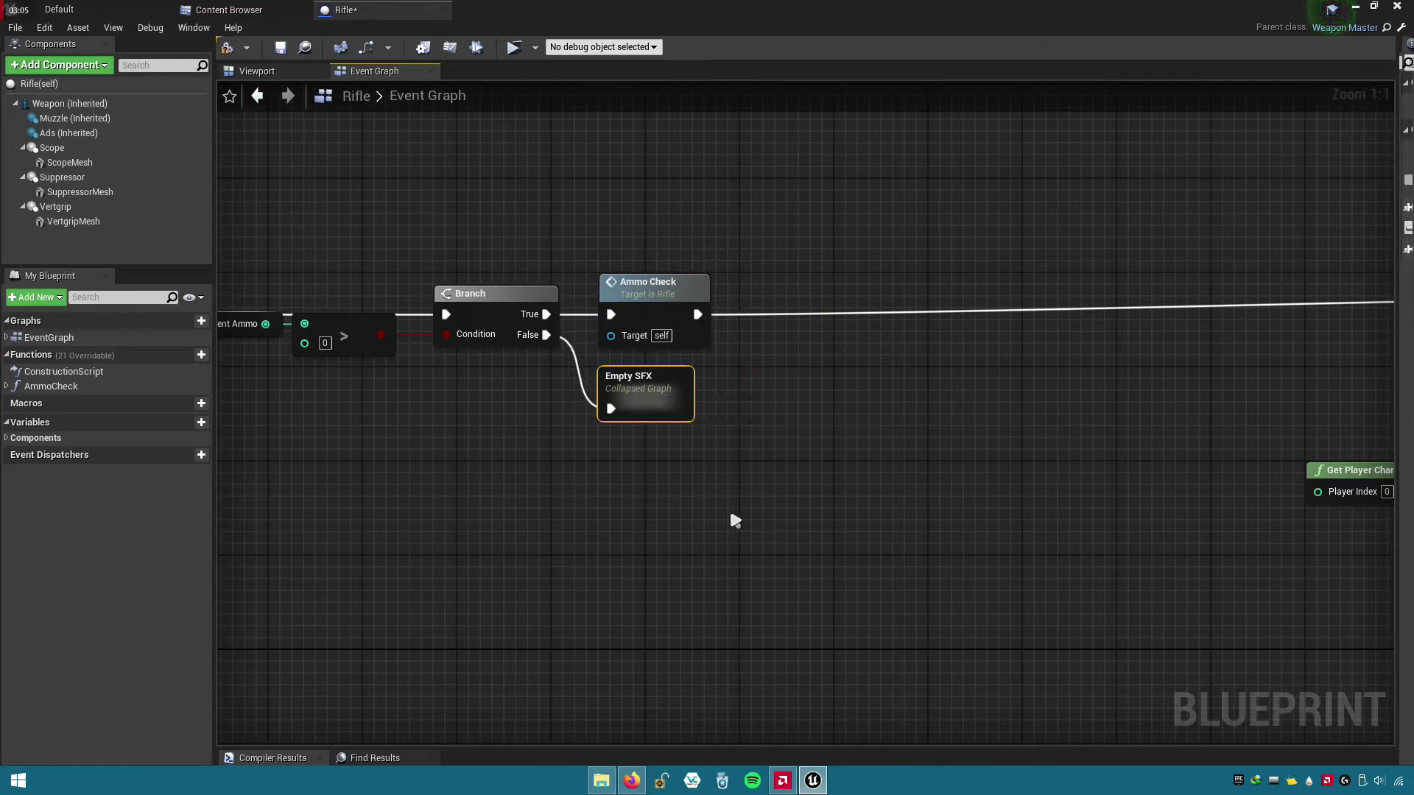
pyautogui.moveTo(734, 520)
pyautogui.mouseDown(button='right')
pyautogui.moveTo(950, 584)
pyautogui.moveTo(1149, 587)
pyautogui.moveTo(694, 549)
pyautogui.mouseUp(button='right')
# - Delete the Bullet Spread node and wire LineTraceByChannel's End input to the Add result
pyautogui.scroll(-2, 957, 566)
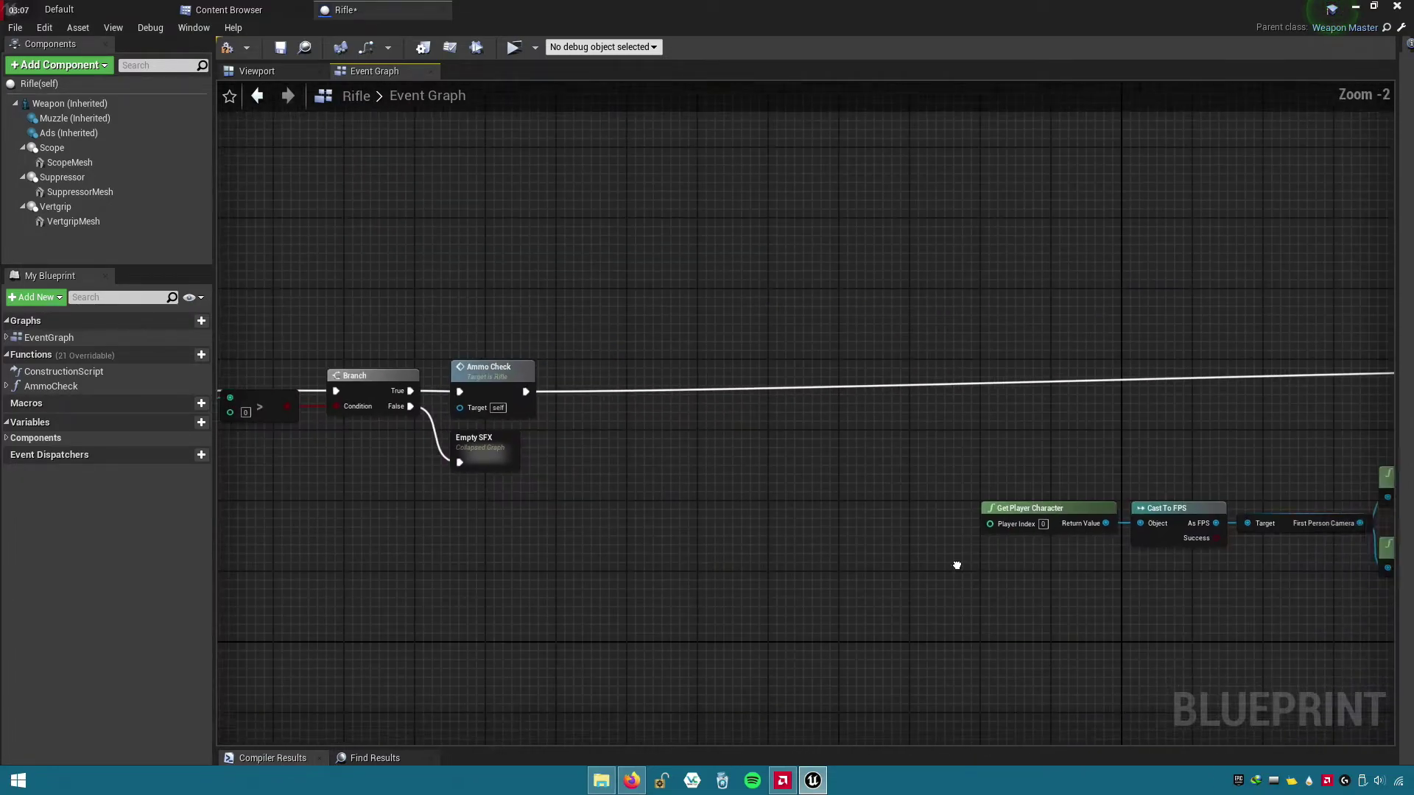
pyautogui.scroll(1, 956, 565)
pyautogui.moveTo(956, 566)
pyautogui.mouseDown(button='right')
pyautogui.moveTo(568, 452)
pyautogui.moveTo(724, 351)
pyautogui.mouseUp(button='right')
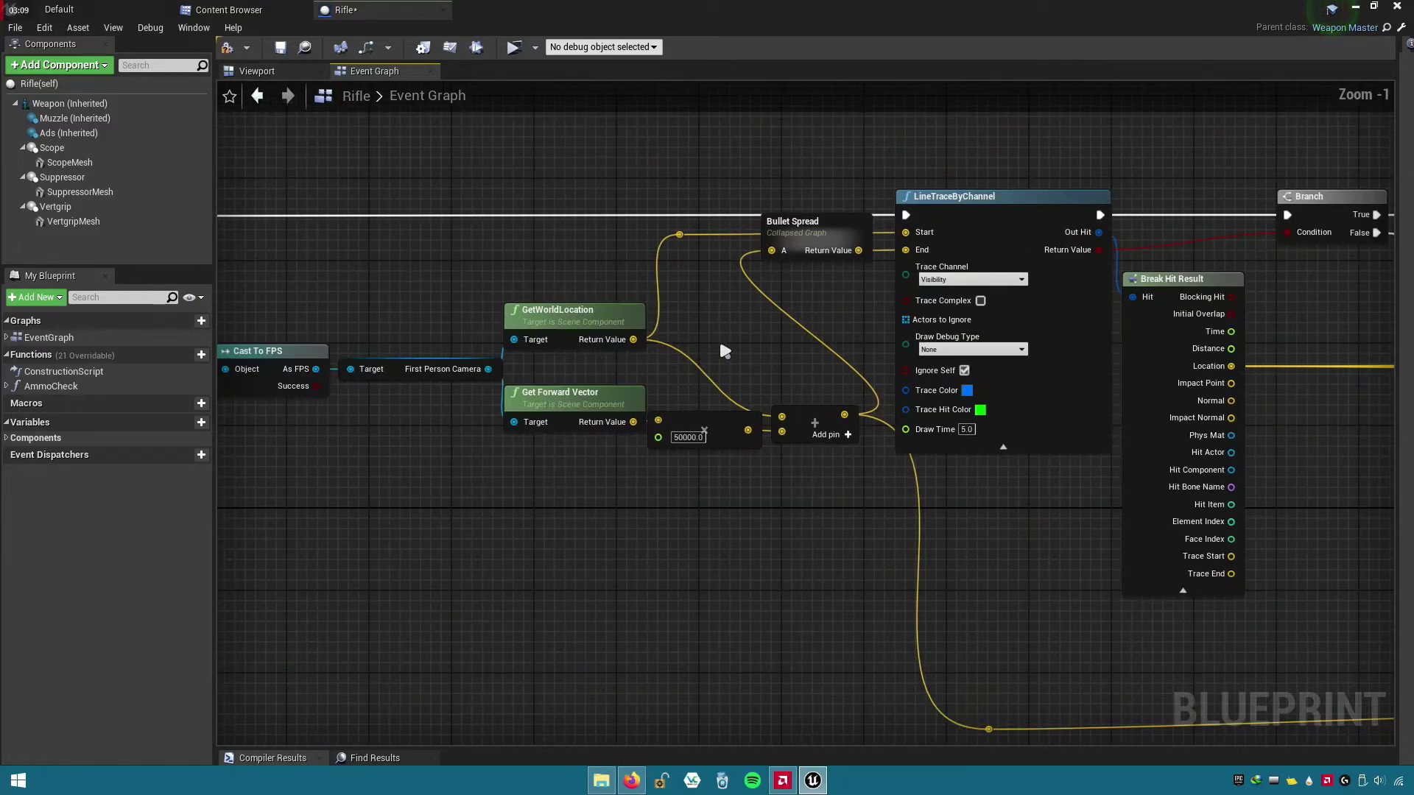
pyautogui.click(797, 247)
pyautogui.moveTo(797, 248)
pyautogui.mouseDown(button='right')
pyautogui.moveTo(781, 378)
pyautogui.moveTo(795, 365)
pyautogui.moveTo(804, 389)
pyautogui.mouseUp(button='right')
pyautogui.scroll(1, 780, 378)
pyautogui.rightClick(801, 299)
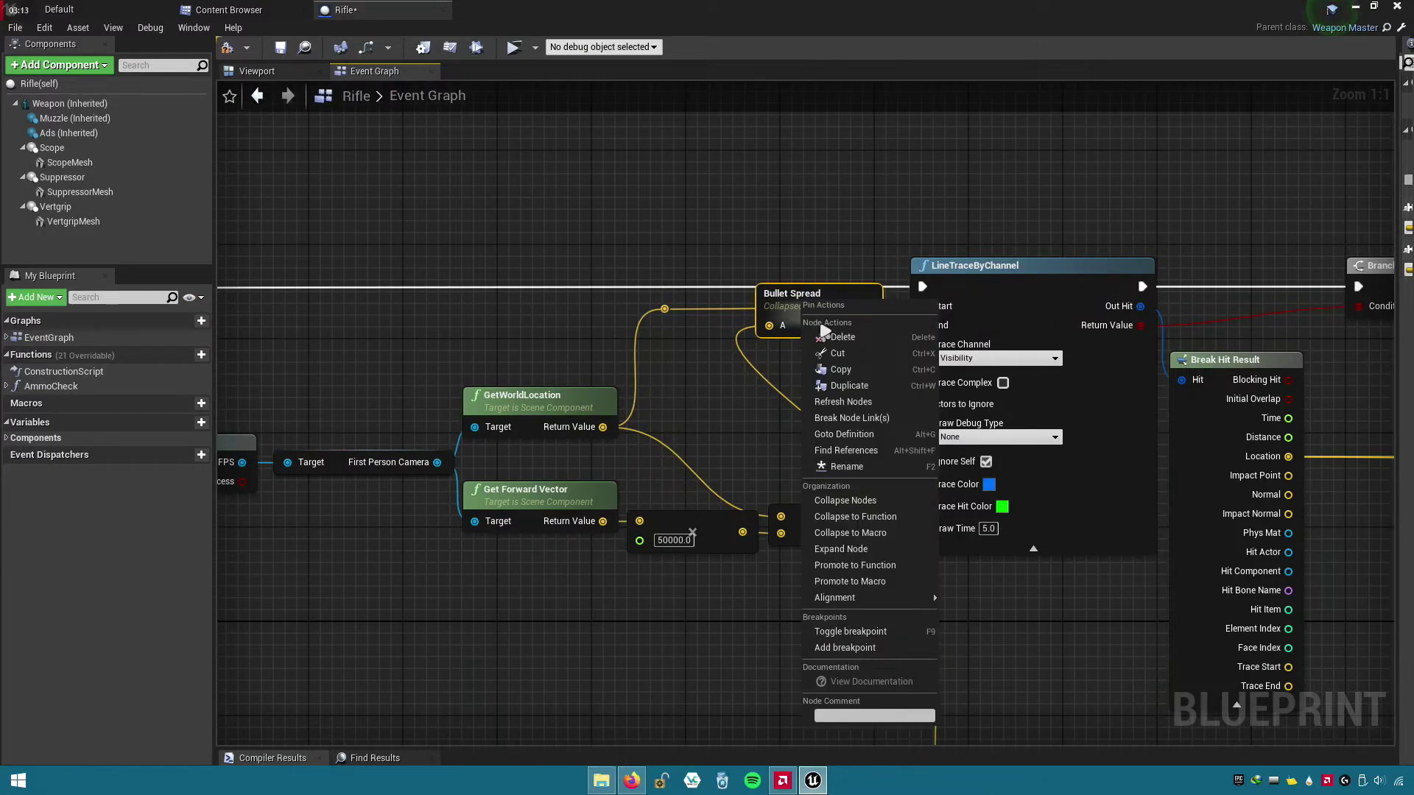
pyautogui.click(840, 337)
pyautogui.moveTo(921, 334); pyautogui.dragTo(871, 420)
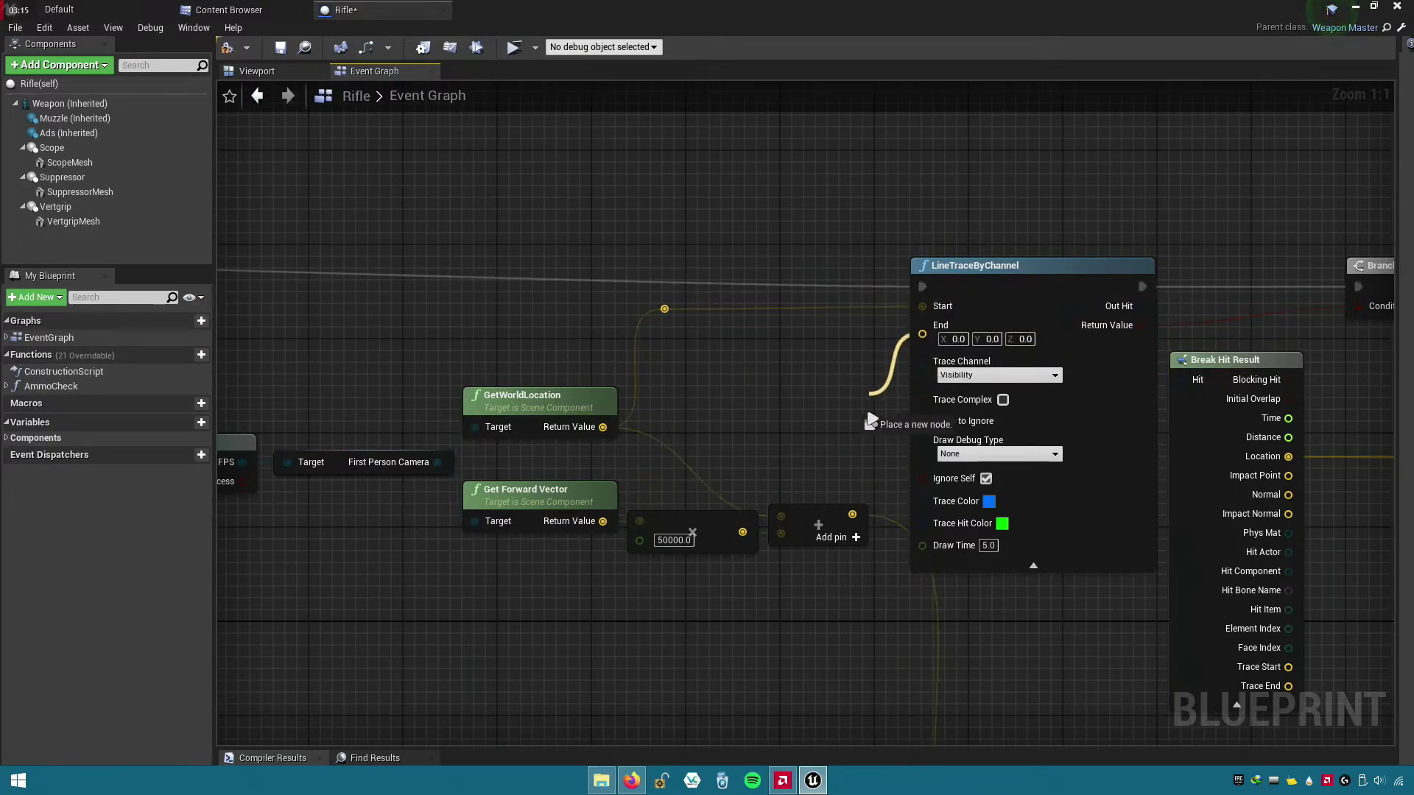
pyautogui.moveTo(856, 511); pyautogui.dragTo(852, 514)
# - Survey the firing nodes through Spawn Emitter Attached and select those around Get Socket Location
pyautogui.moveTo(765, 429); pyautogui.dragTo(907, 430, button='right')
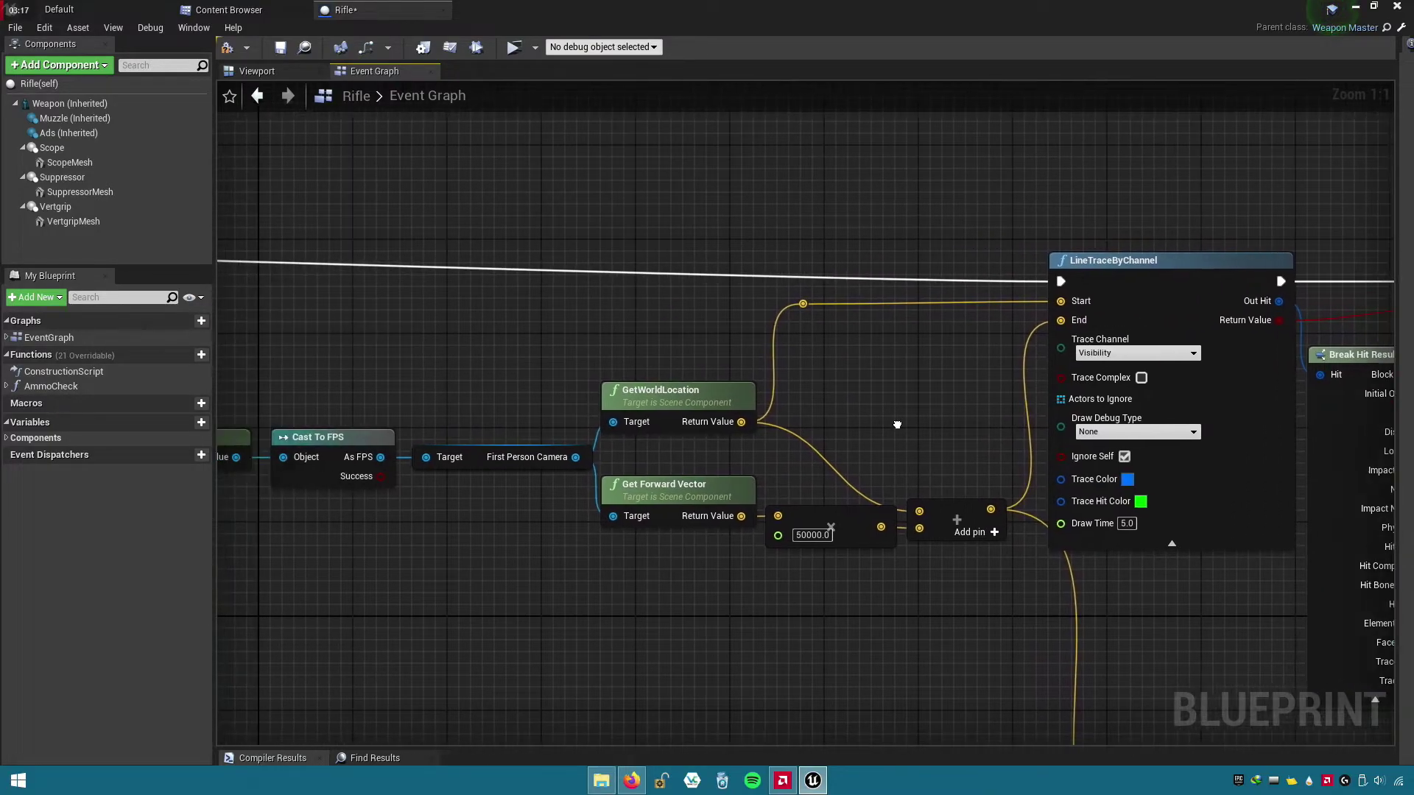
pyautogui.scroll(-3, 949, 412)
pyautogui.moveTo(970, 584)
pyautogui.mouseDown(button='right')
pyautogui.moveTo(235, 571)
pyautogui.moveTo(885, 519)
pyautogui.mouseUp(button='right')
pyautogui.scroll(1, 523, 431)
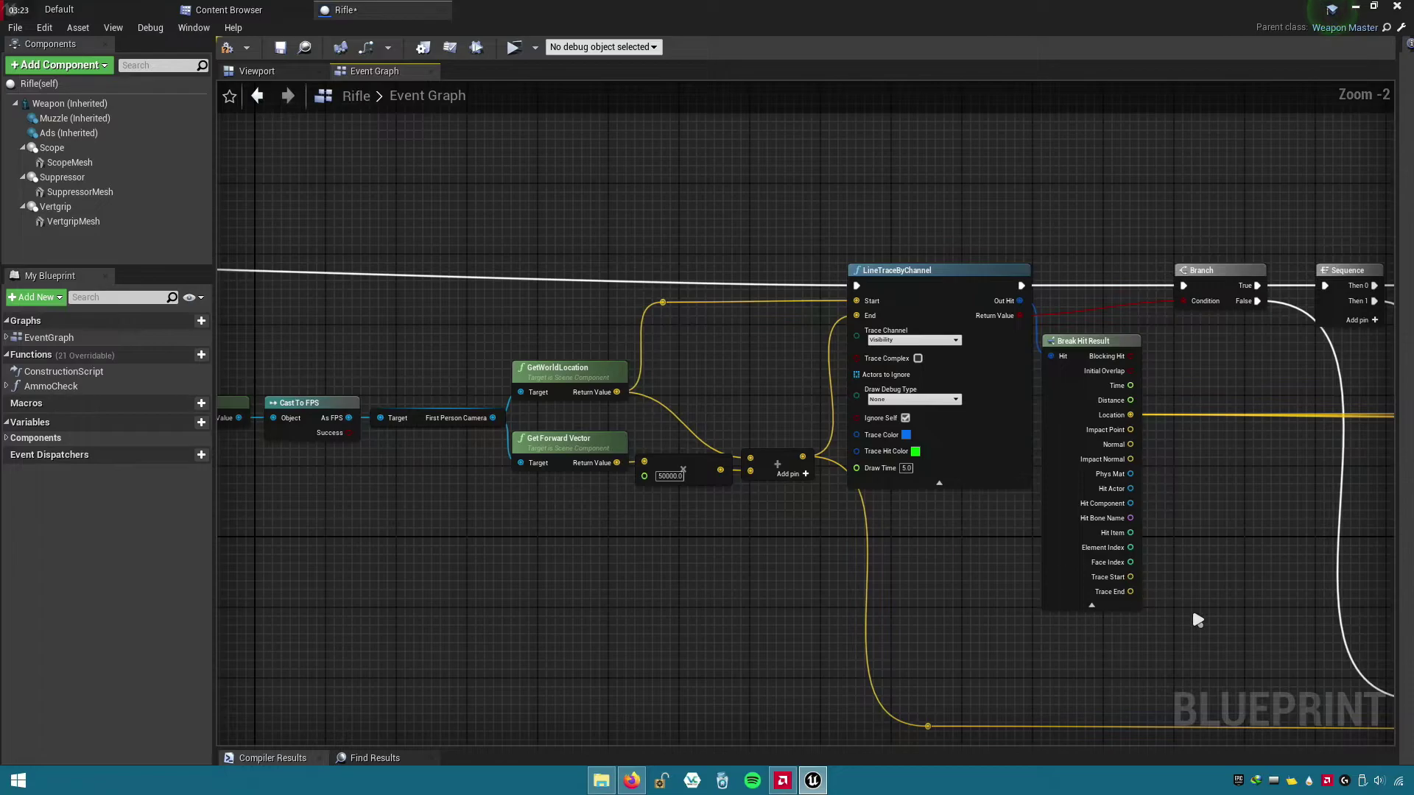
pyautogui.moveTo(1197, 620); pyautogui.dragTo(664, 575, button='right')
pyautogui.moveTo(1141, 593); pyautogui.dragTo(666, 575, button='right')
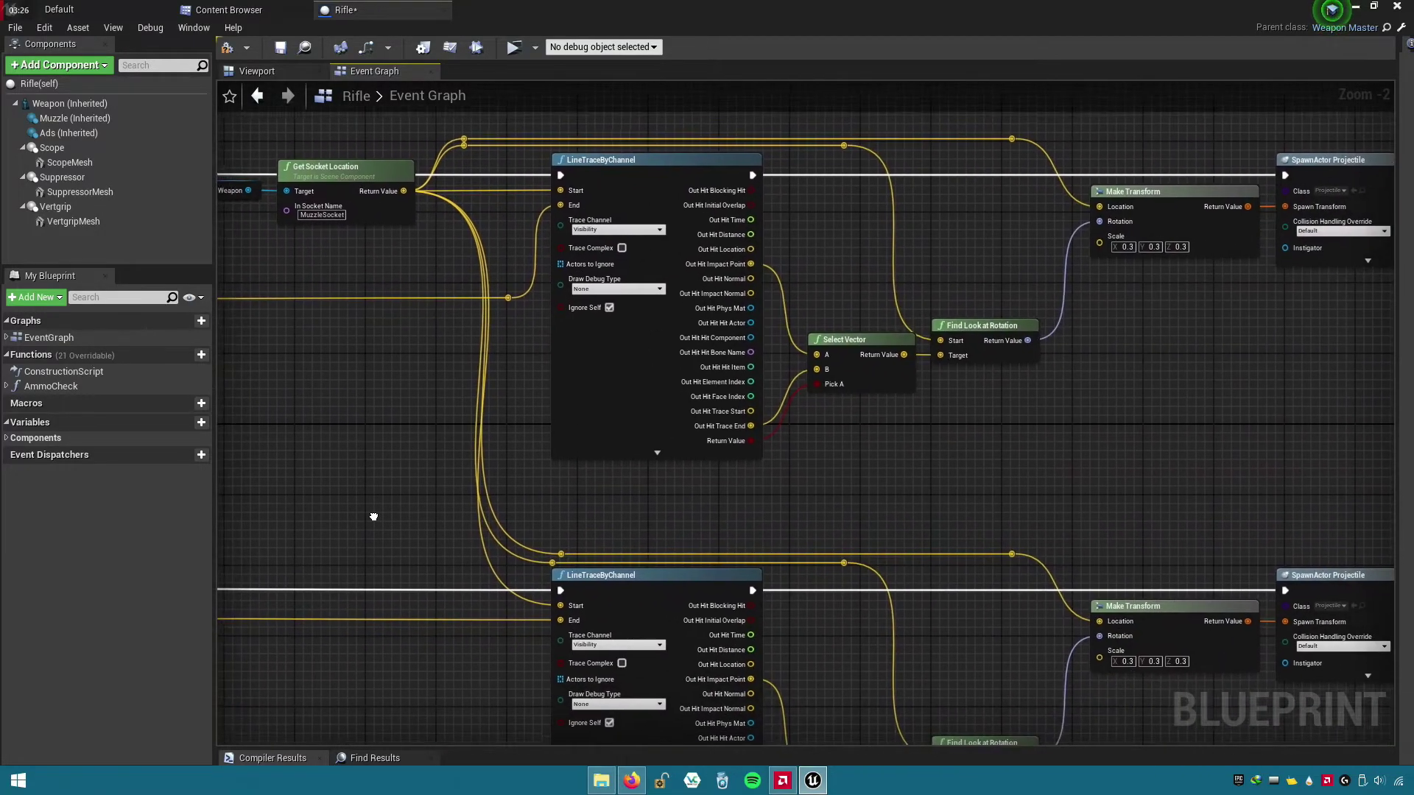
pyautogui.moveTo(1091, 584); pyautogui.dragTo(353, 542, button='right')
pyautogui.scroll(-3, 855, 537)
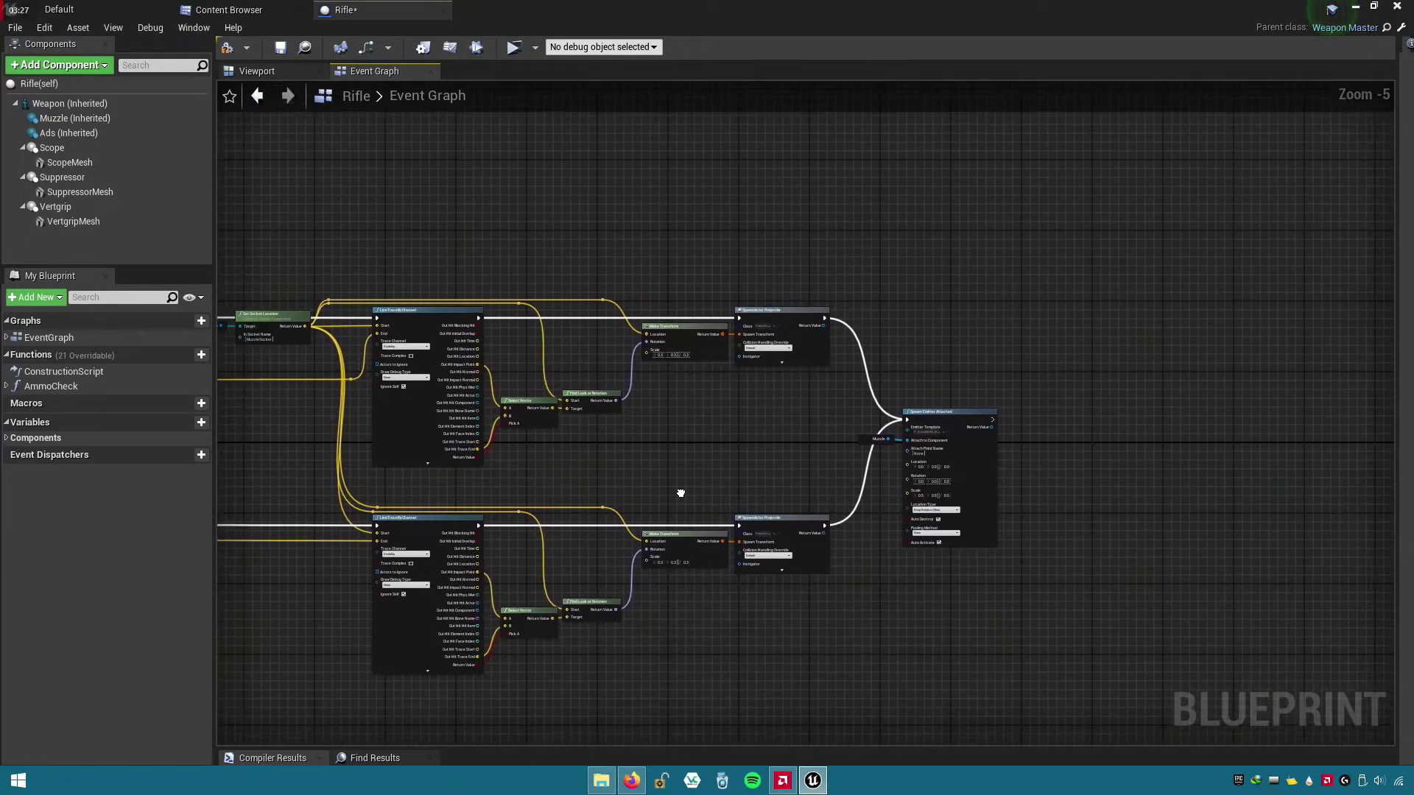
pyautogui.moveTo(680, 493); pyautogui.dragTo(1064, 491, button='right')
pyautogui.moveTo(1170, 631)
pyautogui.mouseDown(button='right')
pyautogui.moveTo(1073, 621)
pyautogui.moveTo(1202, 590)
pyautogui.moveTo(1228, 631)
pyautogui.mouseUp(button='right')
pyautogui.moveTo(1058, 554)
pyautogui.mouseDown()
pyautogui.moveTo(701, 286)
pyautogui.moveTo(600, 283)
pyautogui.mouseUp()
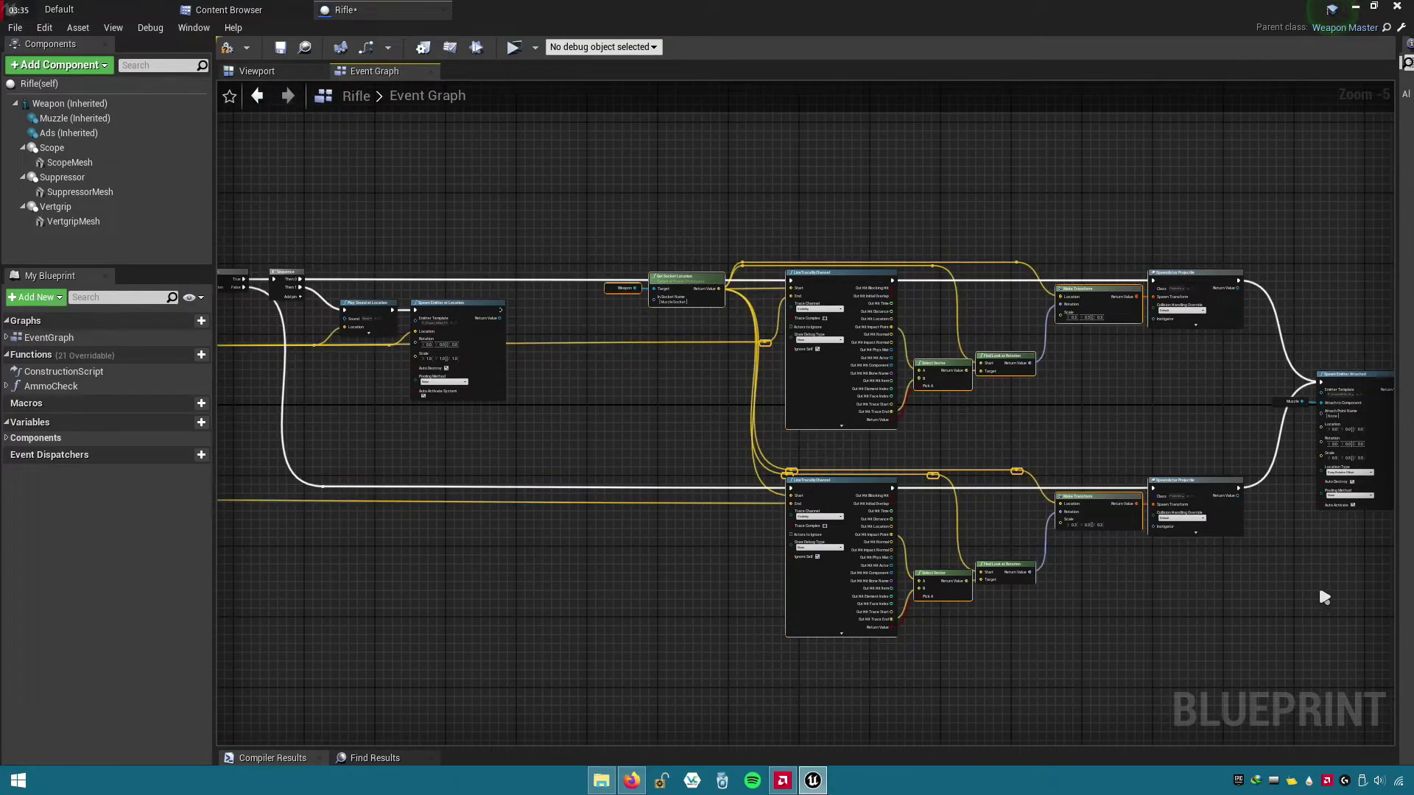
pyautogui.moveTo(1323, 597); pyautogui.dragTo(978, 552, button='right')
pyautogui.scroll(5, 1009, 322)
pyautogui.moveTo(1009, 322); pyautogui.dragTo(1063, 592, button='right')
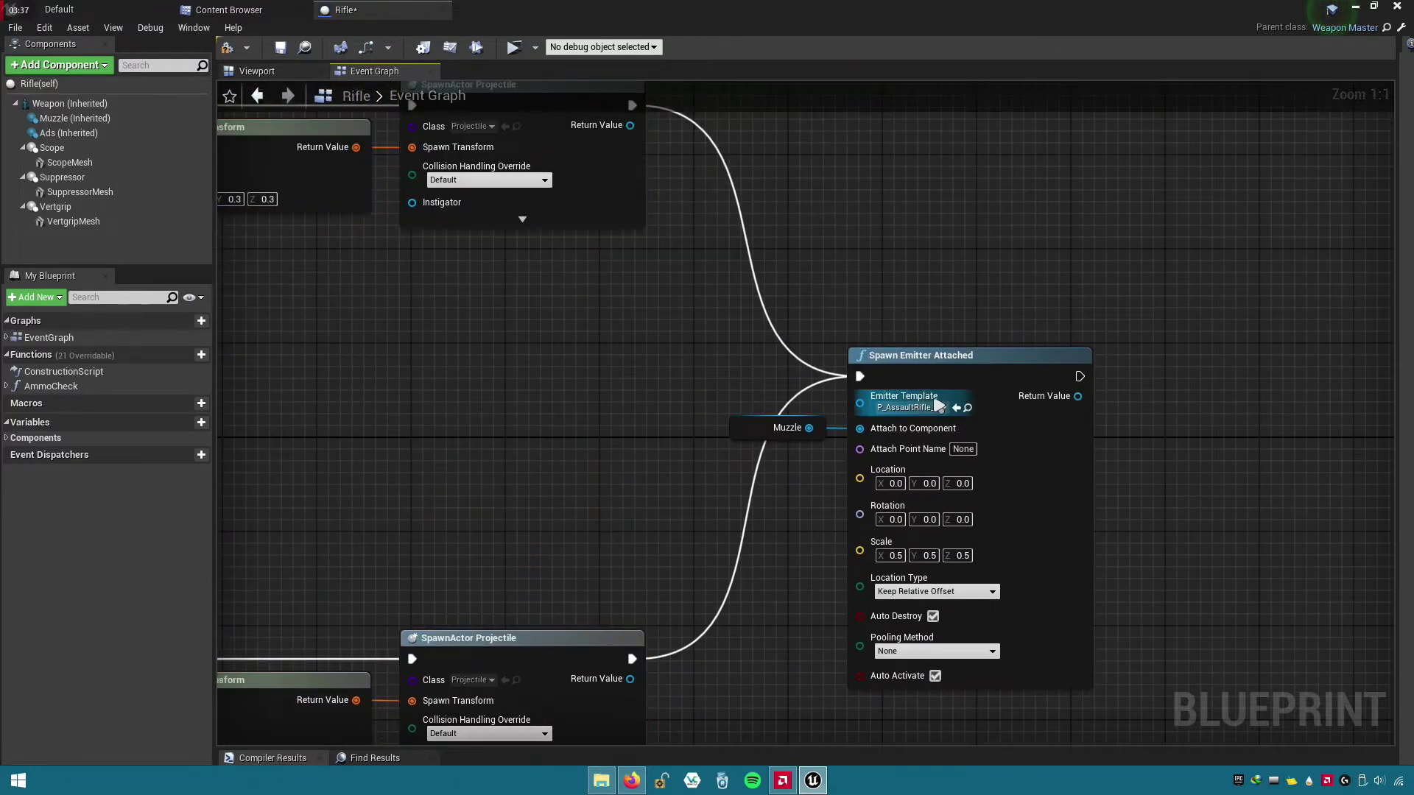
pyautogui.click(892, 417)
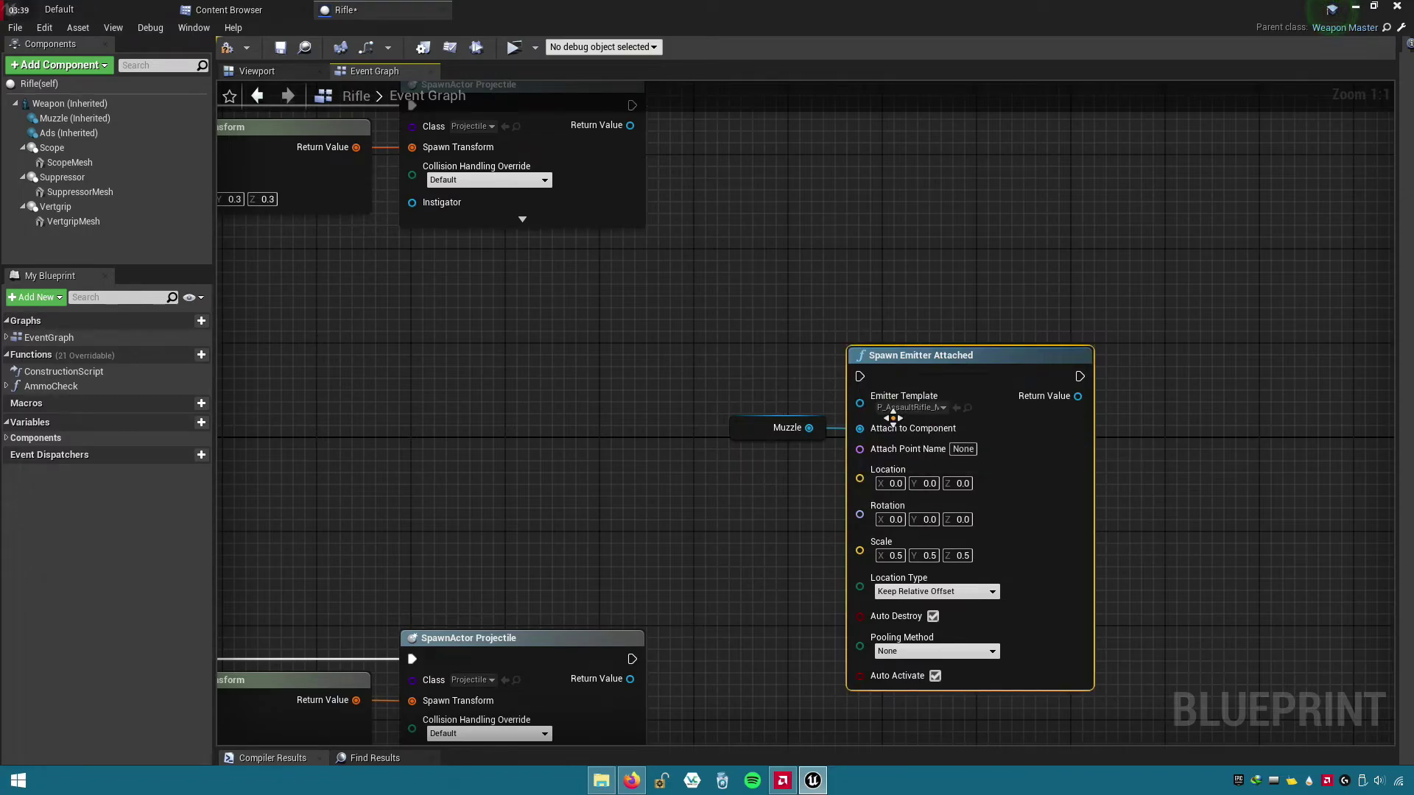
pyautogui.moveTo(892, 418); pyautogui.dragTo(1093, 426)
pyautogui.hotkey('ctrl', 'z')
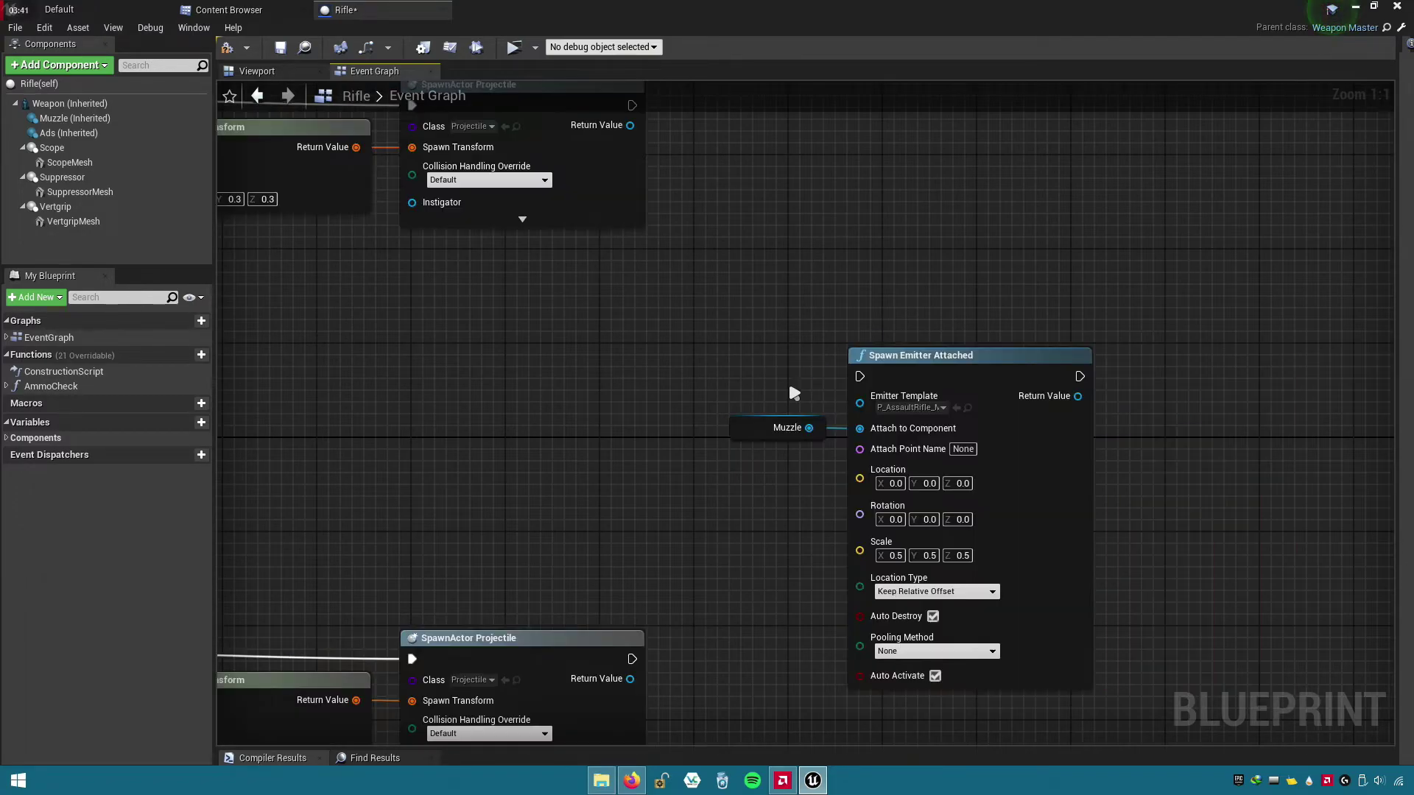
pyautogui.moveTo(787, 379); pyautogui.dragTo(1082, 479)
pyautogui.moveTo(556, 341); pyautogui.dragTo(993, 450, button='right')
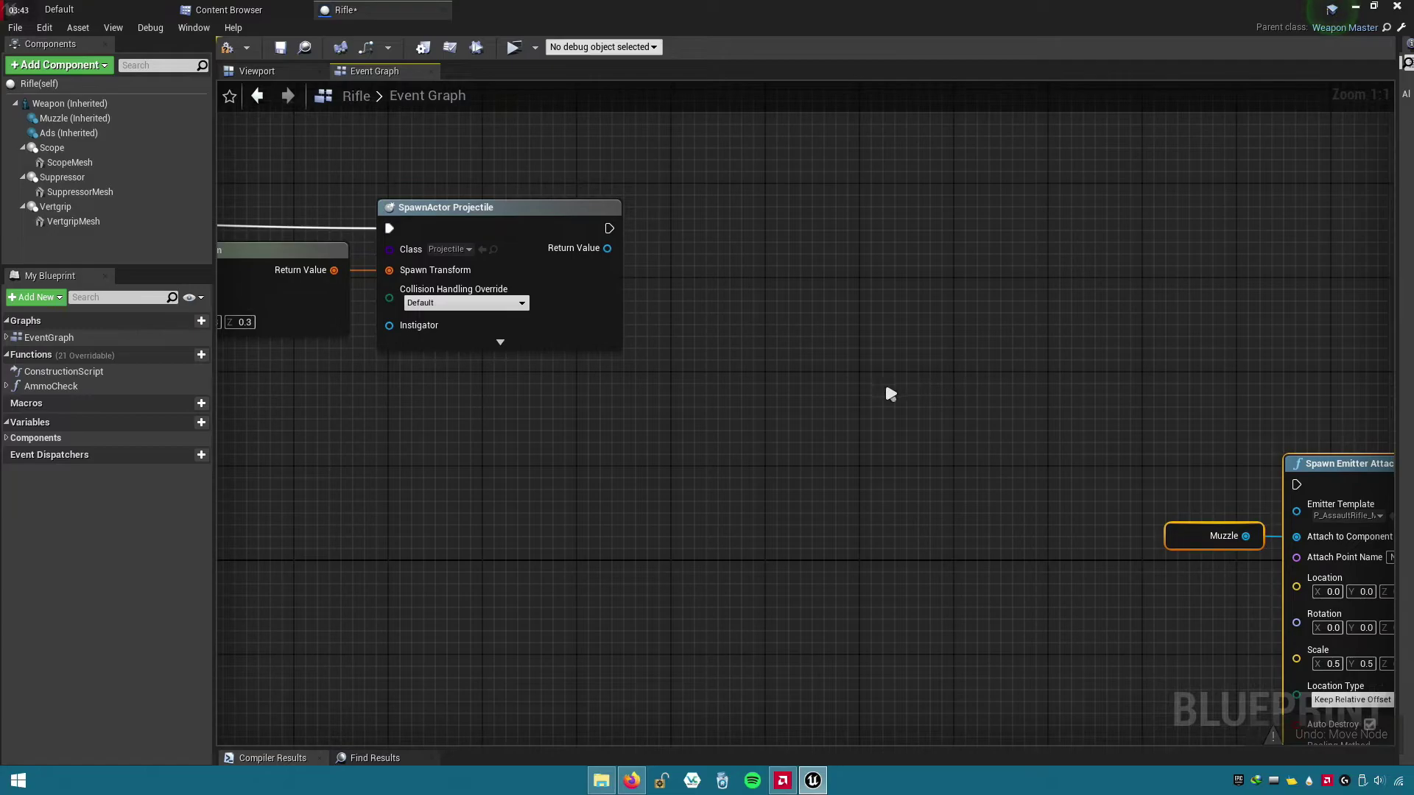
pyautogui.moveTo(676, 452); pyautogui.dragTo(678, 376, button='right')
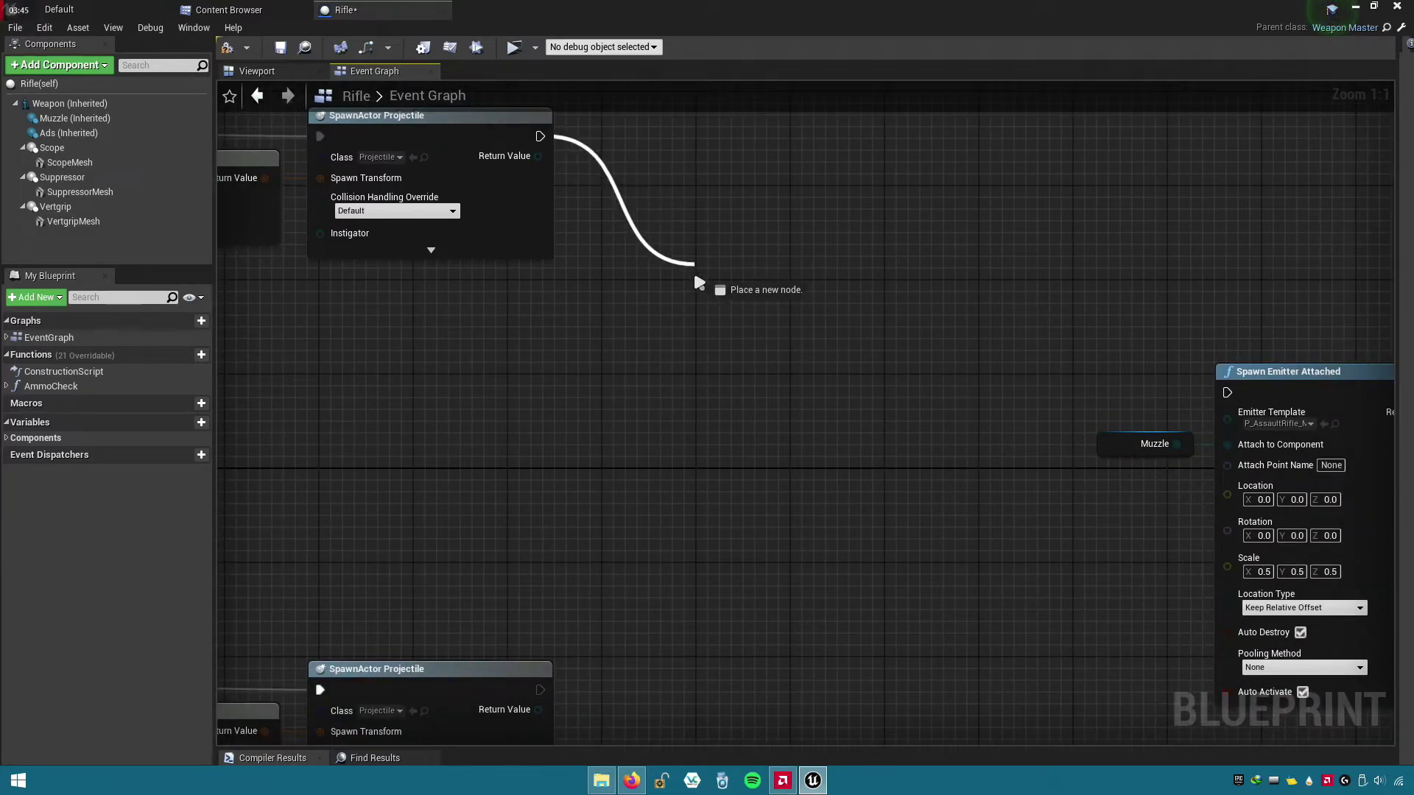
pyautogui.moveTo(549, 134); pyautogui.dragTo(692, 298)
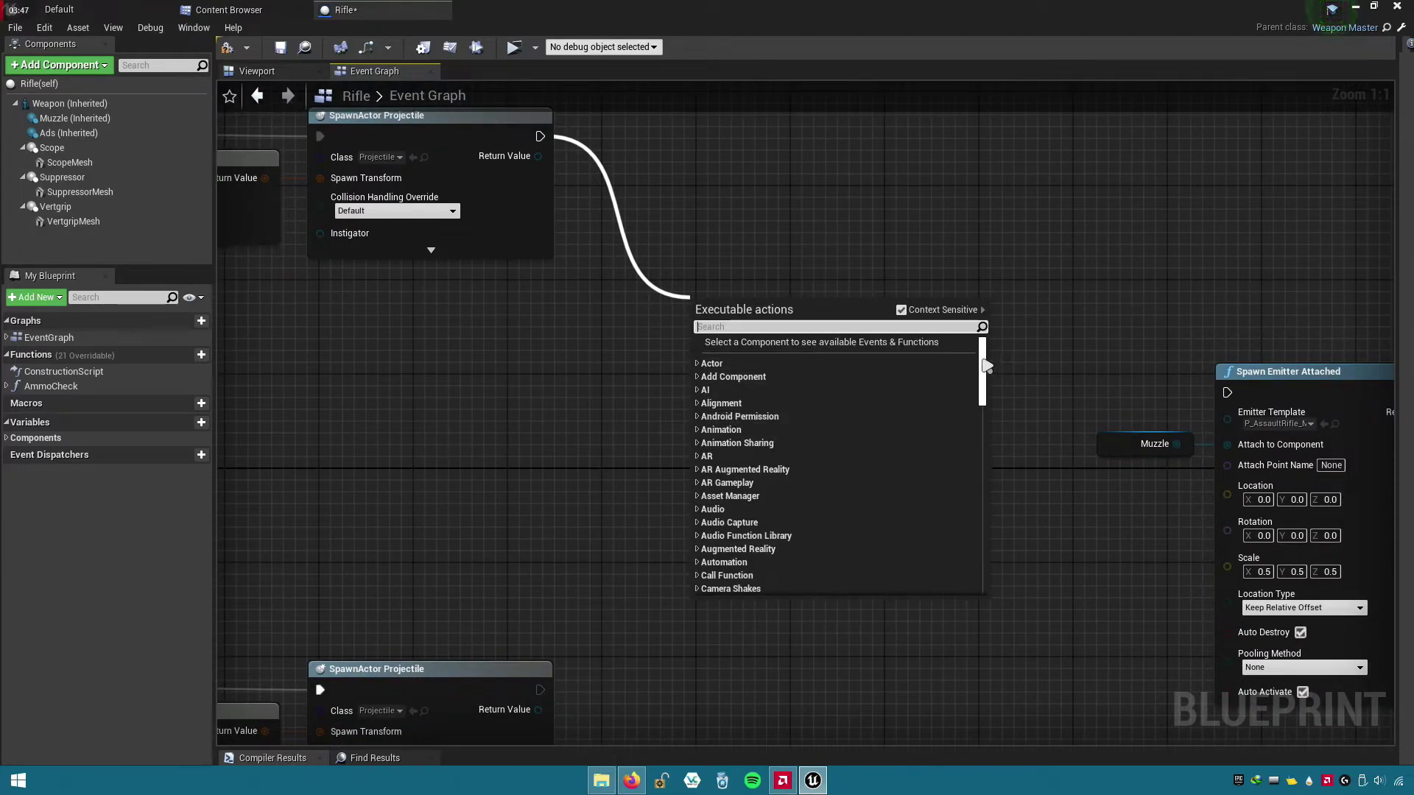
pyautogui.moveTo(986, 366); pyautogui.dragTo(1003, 568)
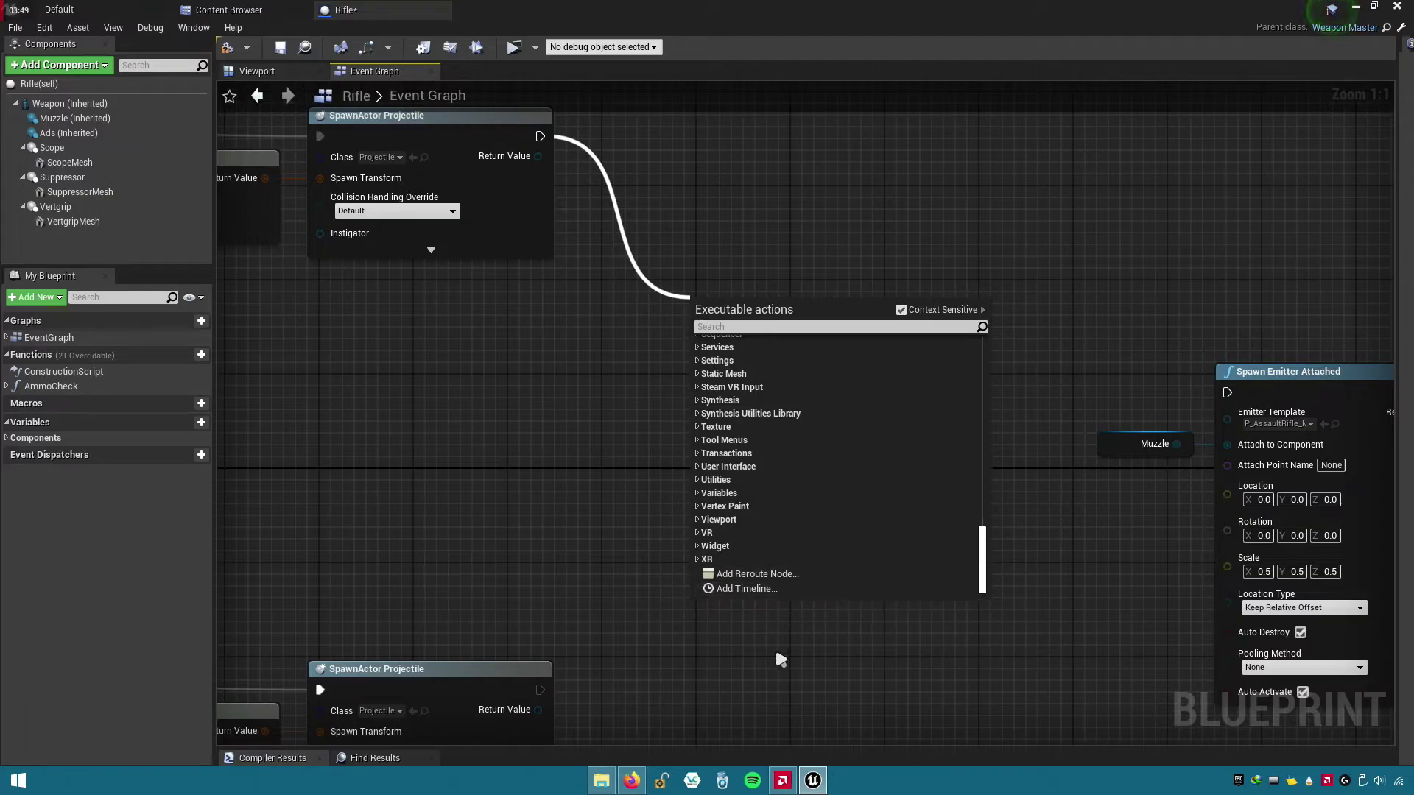
pyautogui.press('Escape')
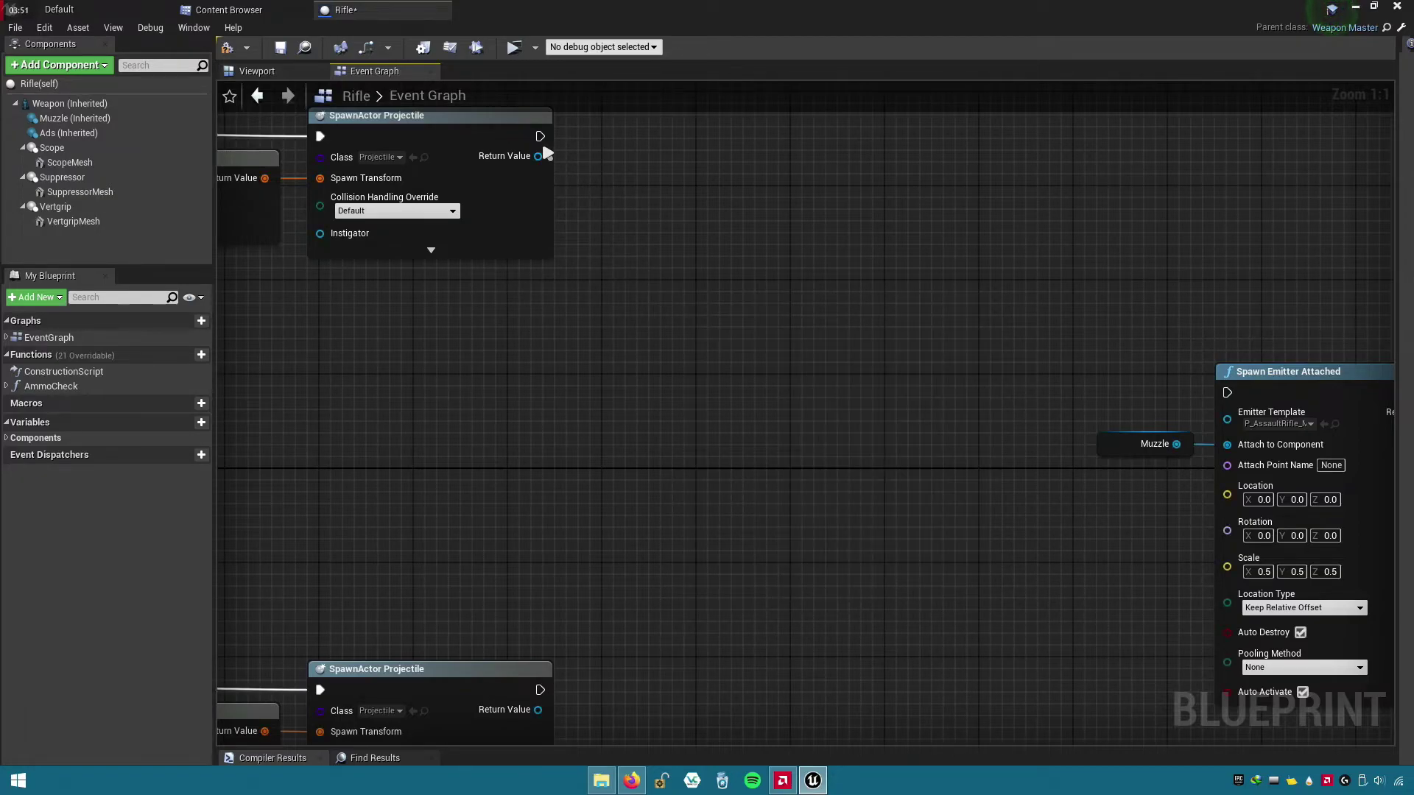
pyautogui.moveTo(596, 191); pyautogui.dragTo(703, 314)
pyautogui.write('re')
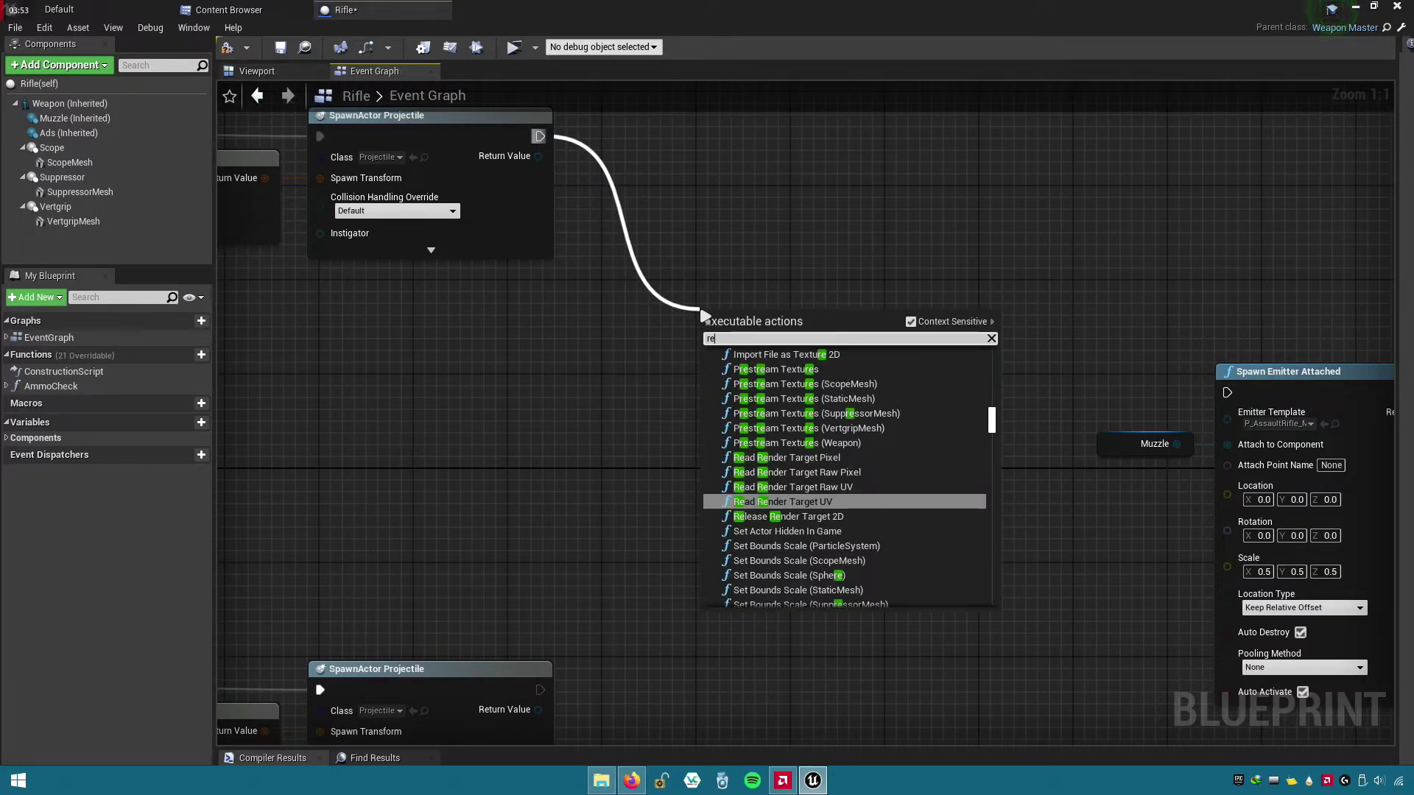
pyautogui.write('tur')
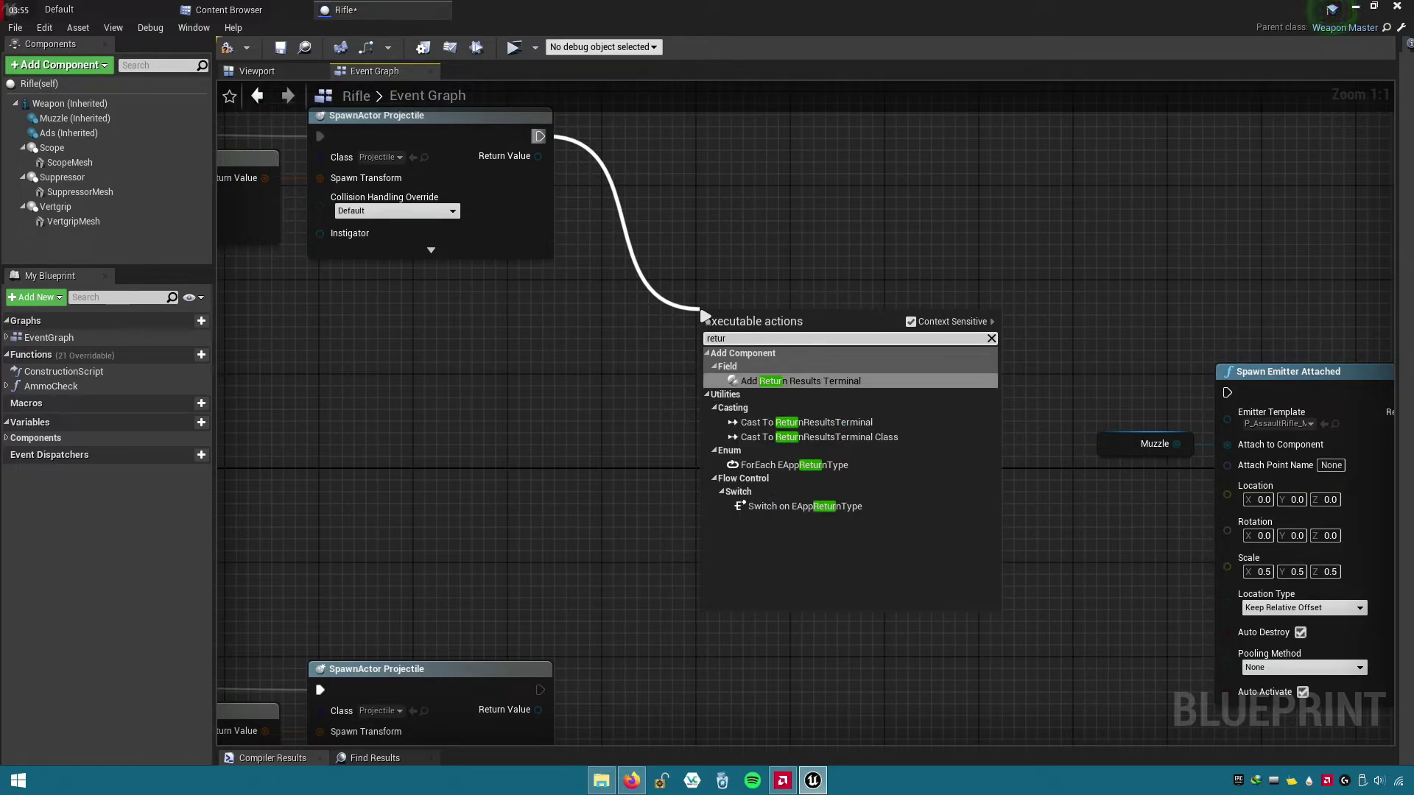
pyautogui.press('Escape')
pyautogui.scroll(-3, 523, 366)
# - Select the whole firing section of the graph, including the Get Player Character nodes
pyautogui.scroll(-2, 873, 376)
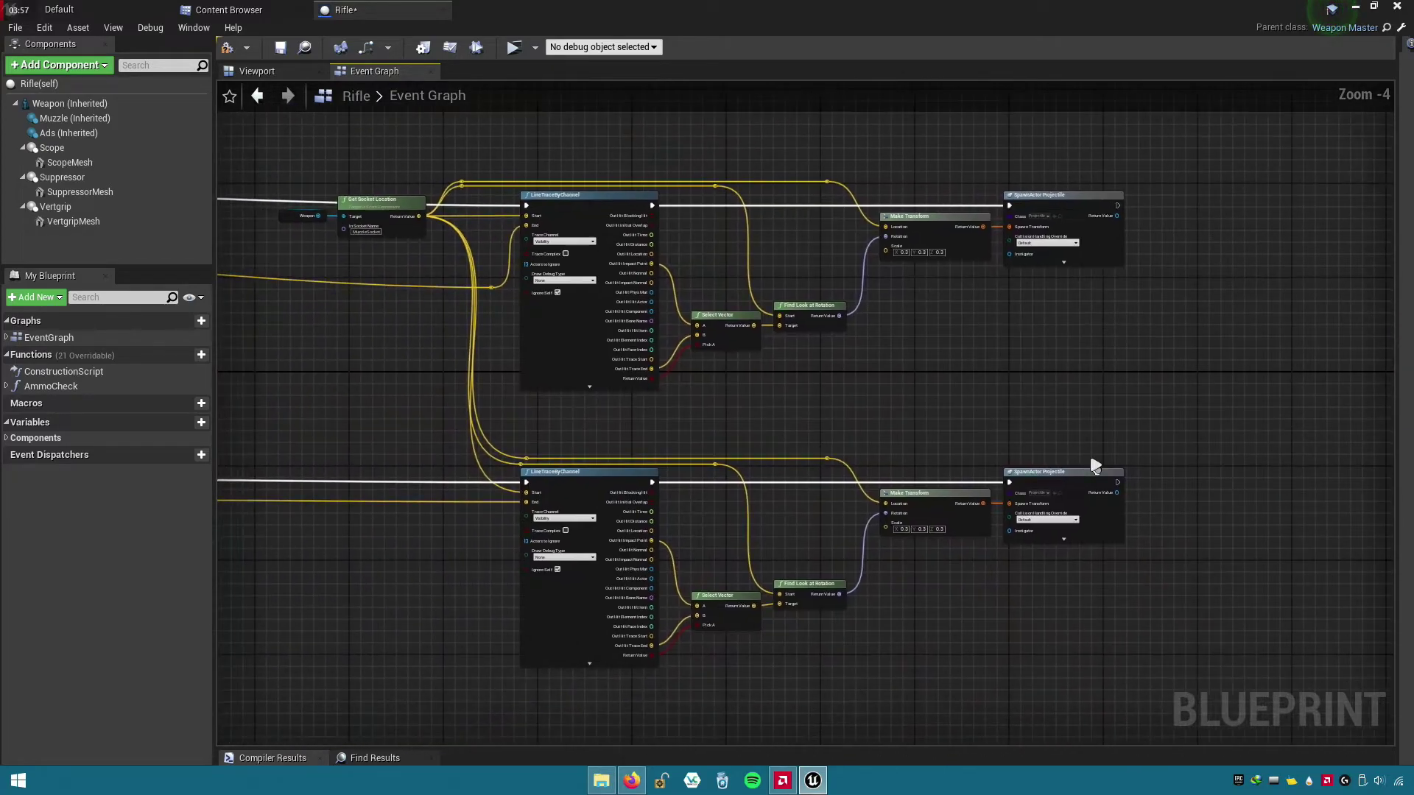
pyautogui.scroll(-1, 1126, 621)
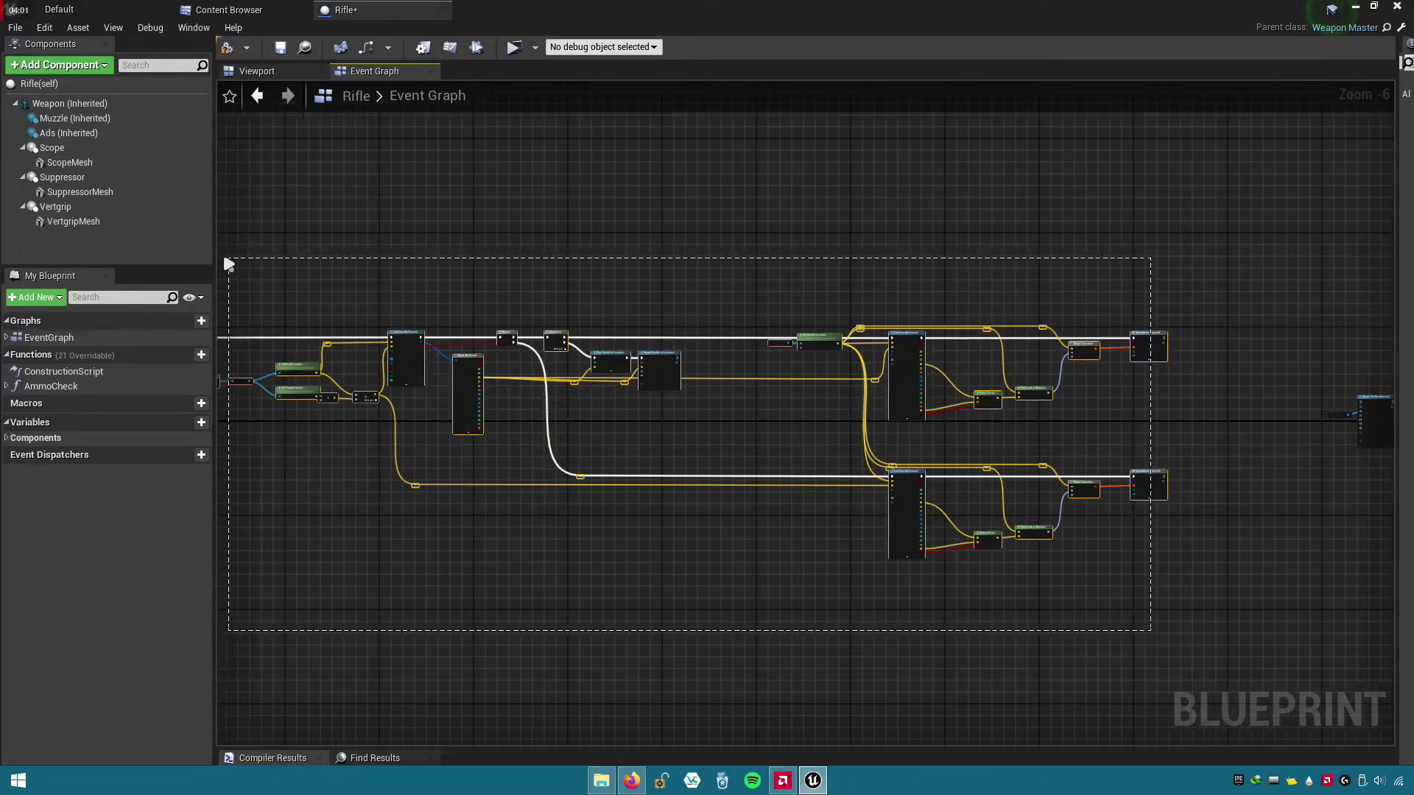
pyautogui.moveTo(411, 289); pyautogui.dragTo(288, 265)
pyautogui.scroll(2, 289, 352)
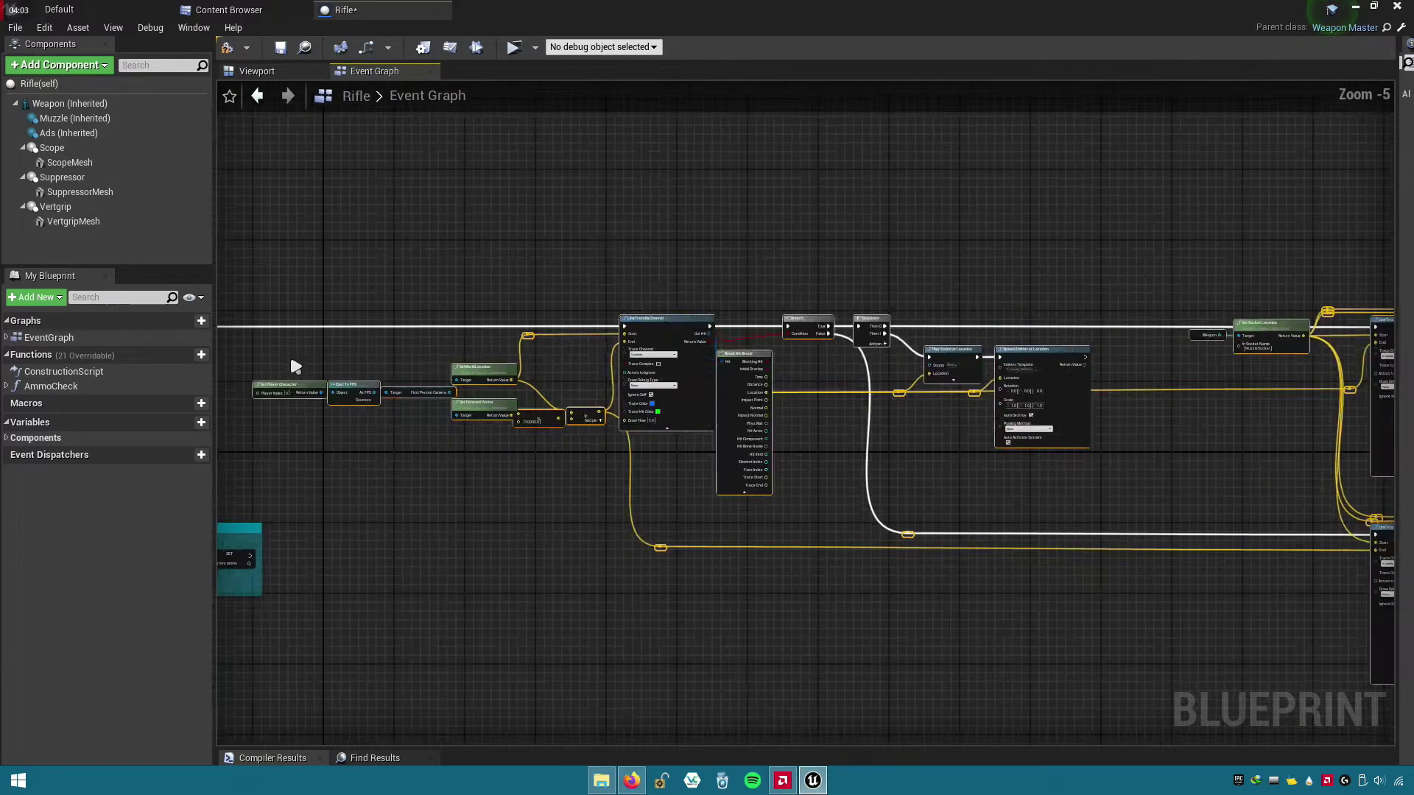
pyautogui.scroll(1, 316, 346)
pyautogui.moveTo(315, 346)
pyautogui.mouseDown(button='right')
pyautogui.moveTo(980, 393)
pyautogui.moveTo(1101, 479)
pyautogui.mouseUp(button='right')
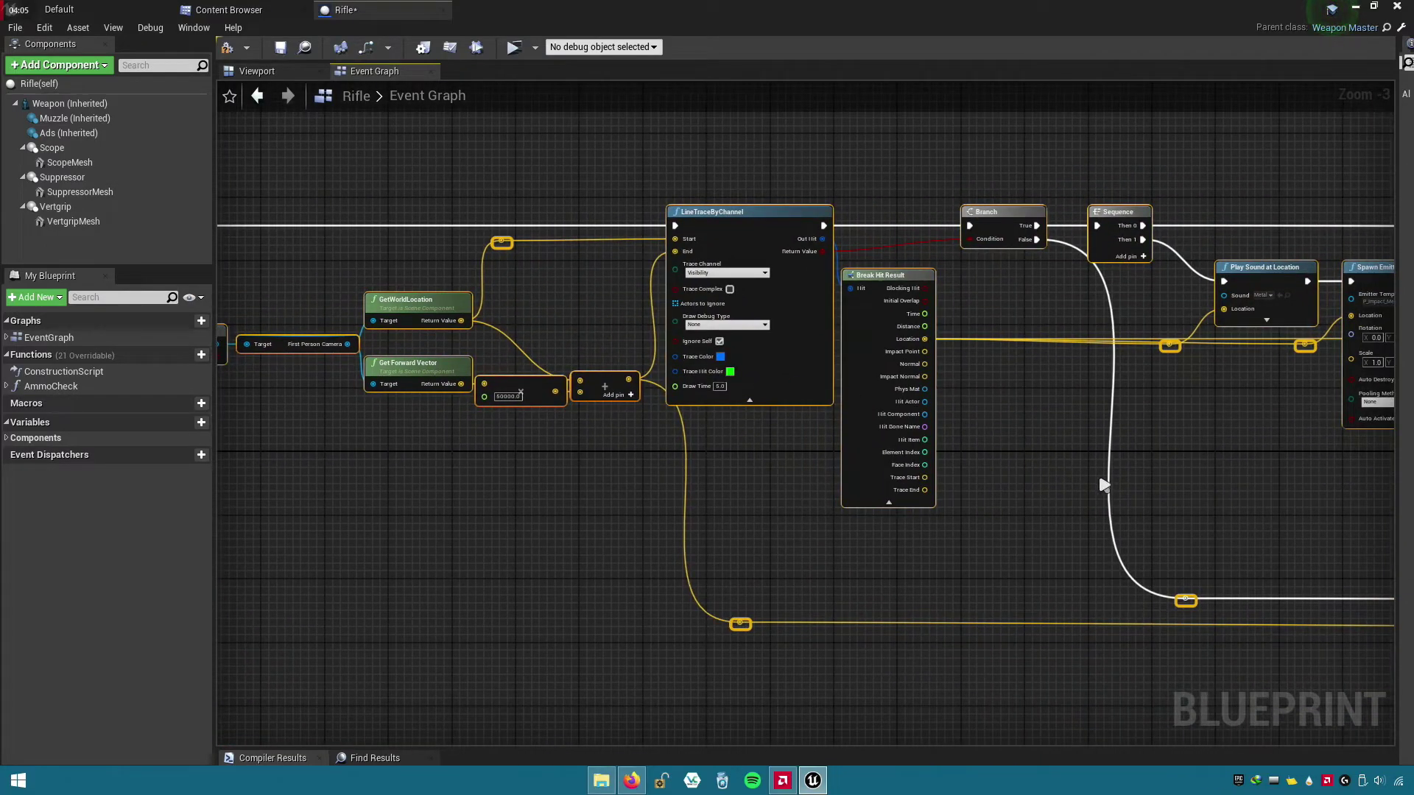
pyautogui.scroll(-1, 663, 498)
pyautogui.scroll(-2, 667, 476)
pyautogui.scroll(4, 666, 442)
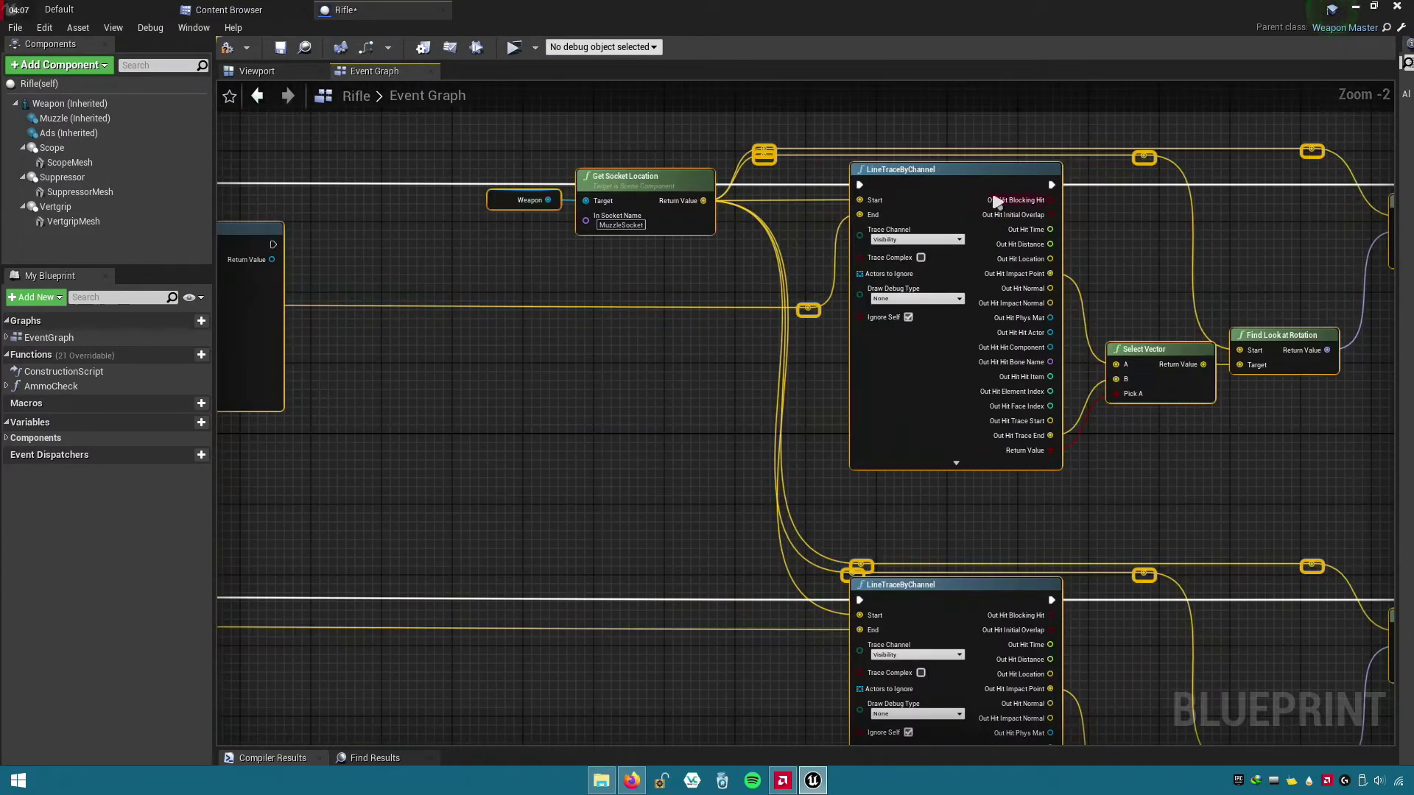
# - Collapse the selected trace nodes into one node named Line Trace
pyautogui.rightClick(956, 181)
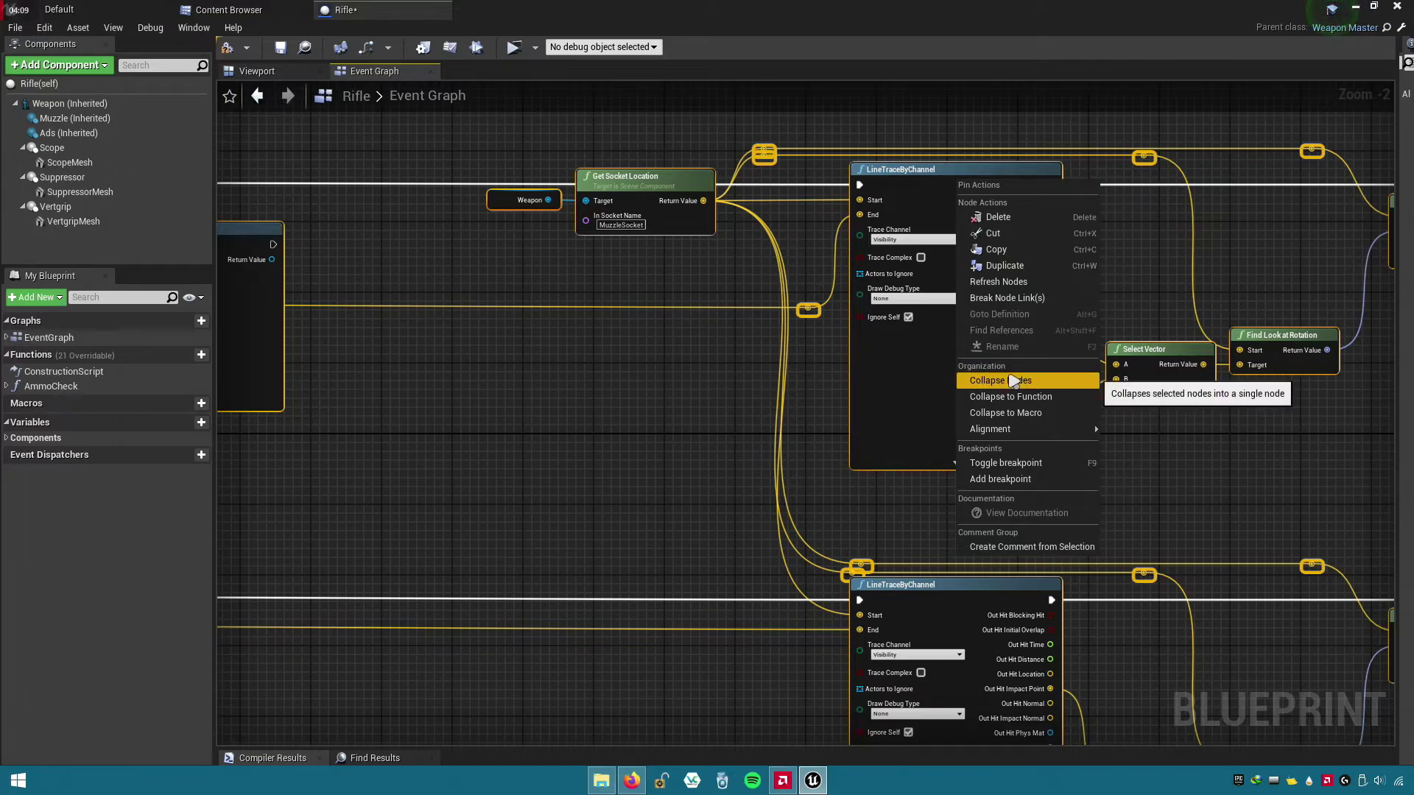
pyautogui.click(1034, 381)
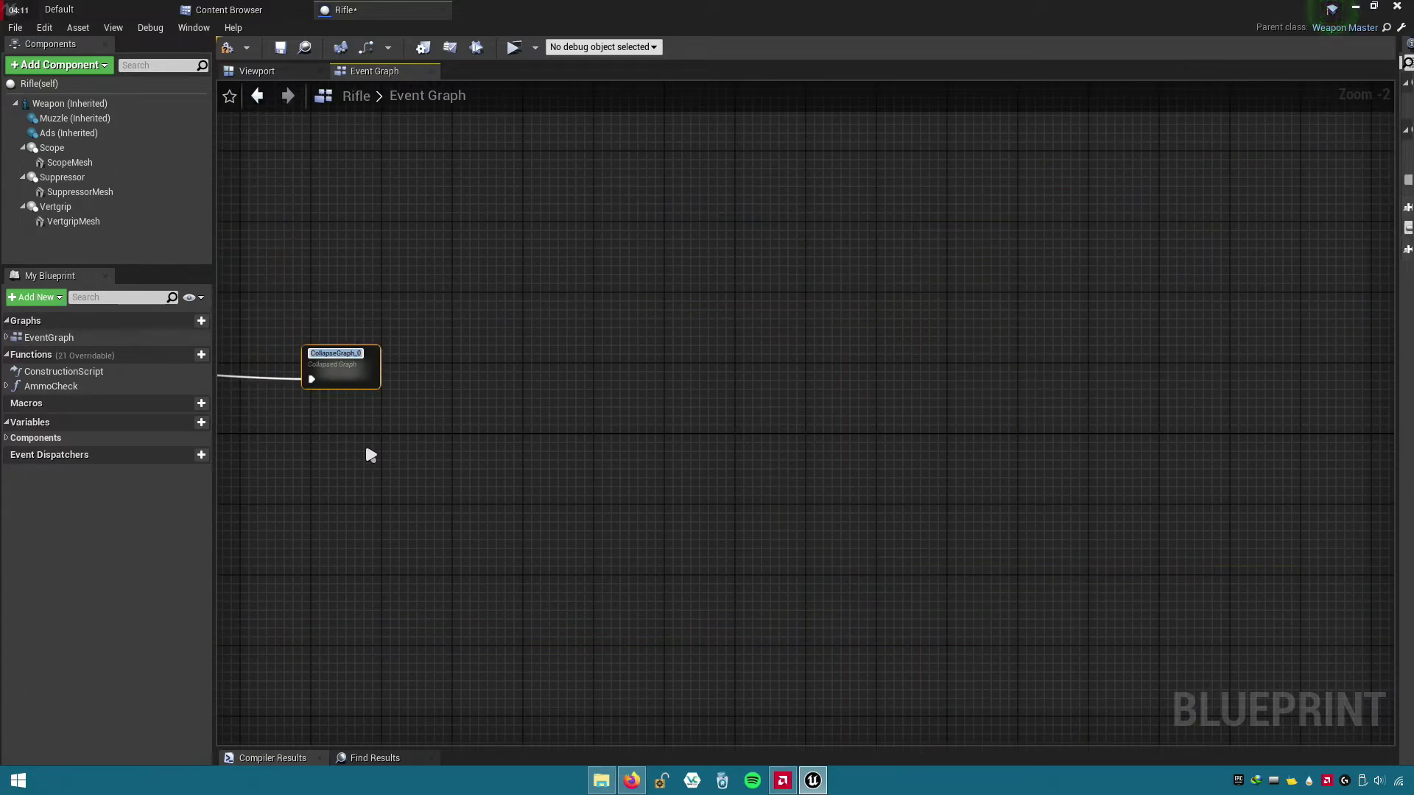
pyautogui.write('Line T')
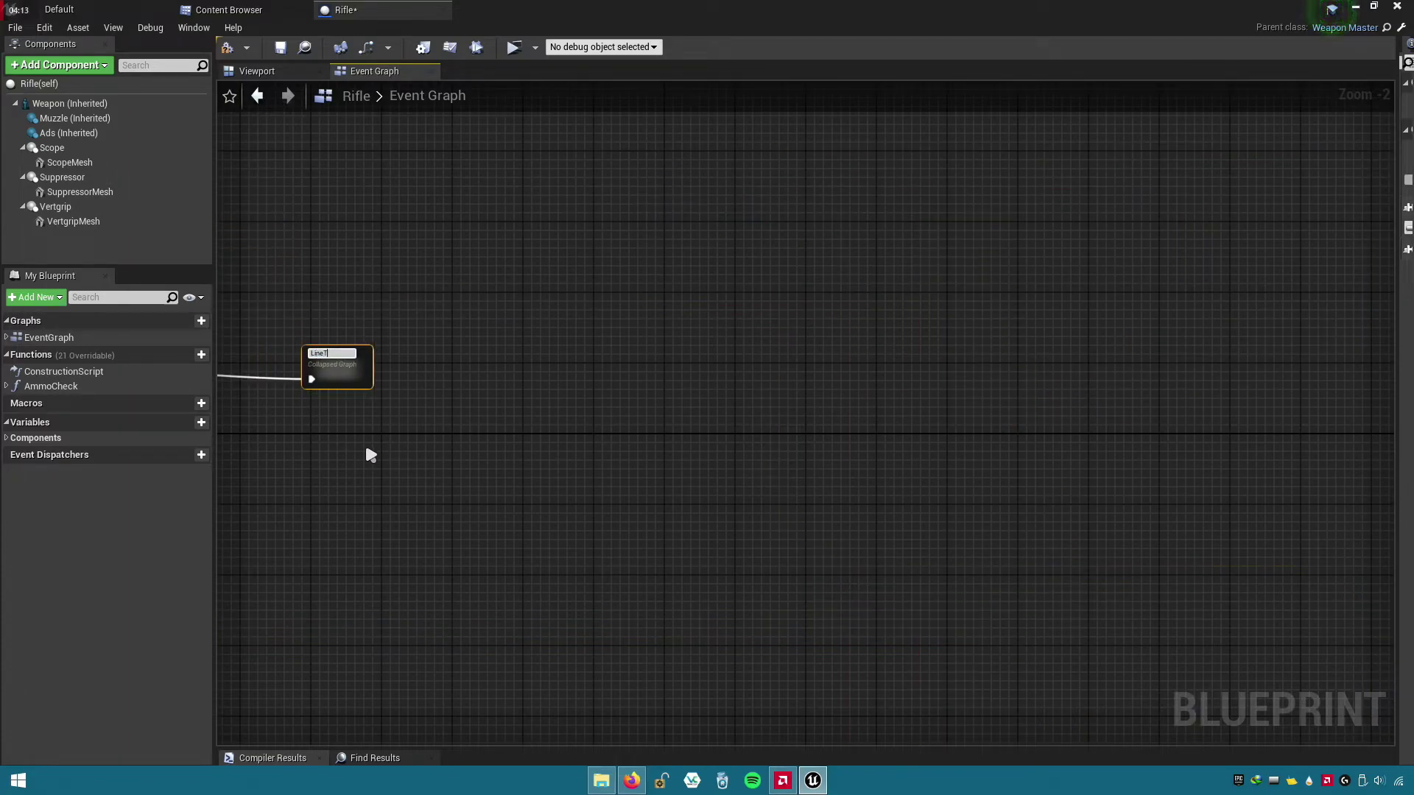
pyautogui.write('ace')
pyautogui.click(339, 401)
pyautogui.moveTo(533, 412); pyautogui.dragTo(1087, 407, button='right')
# - In the Line Trace graph, place the Inputs node just left of LineTraceByChannel
pyautogui.doubleClick(913, 368)
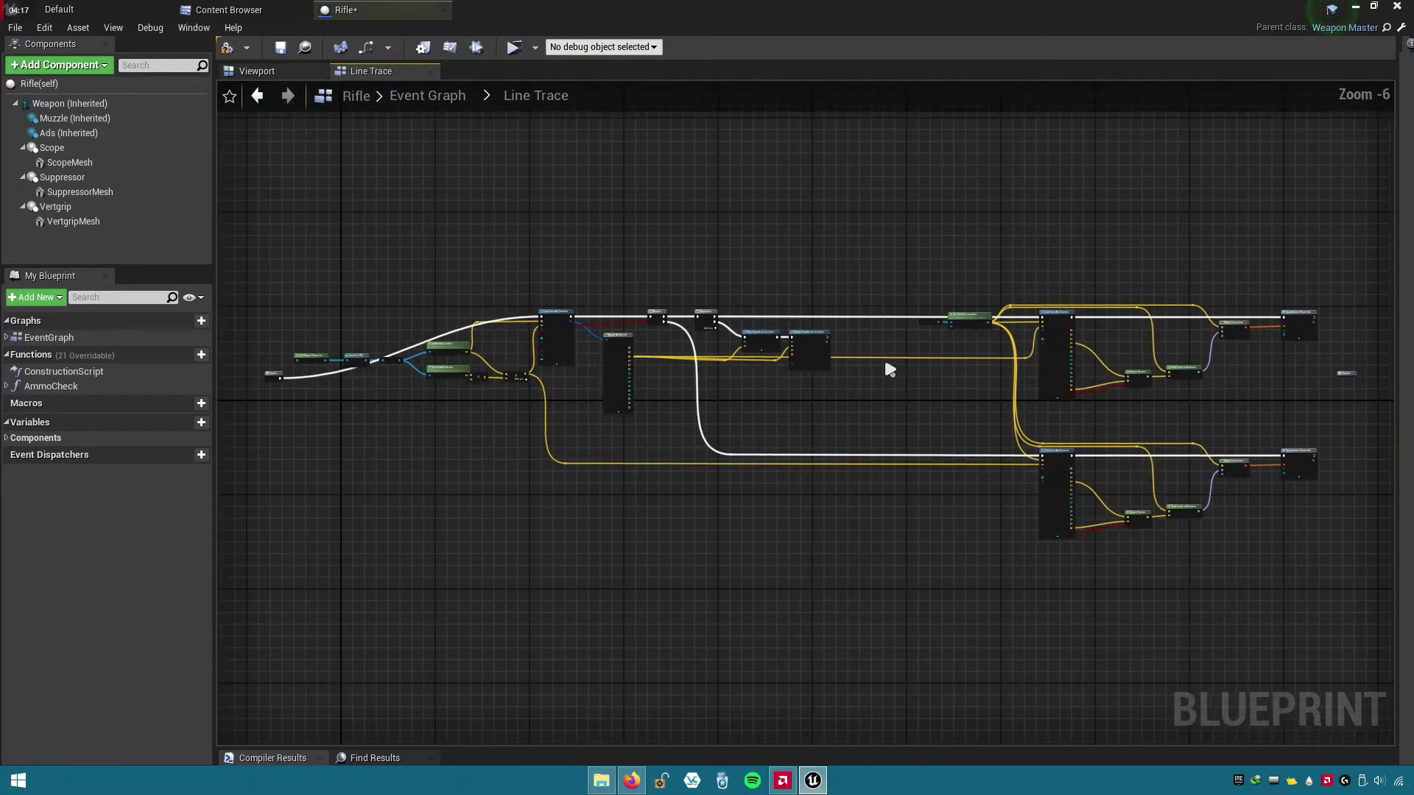
pyautogui.moveTo(430, 344); pyautogui.dragTo(898, 461, button='right')
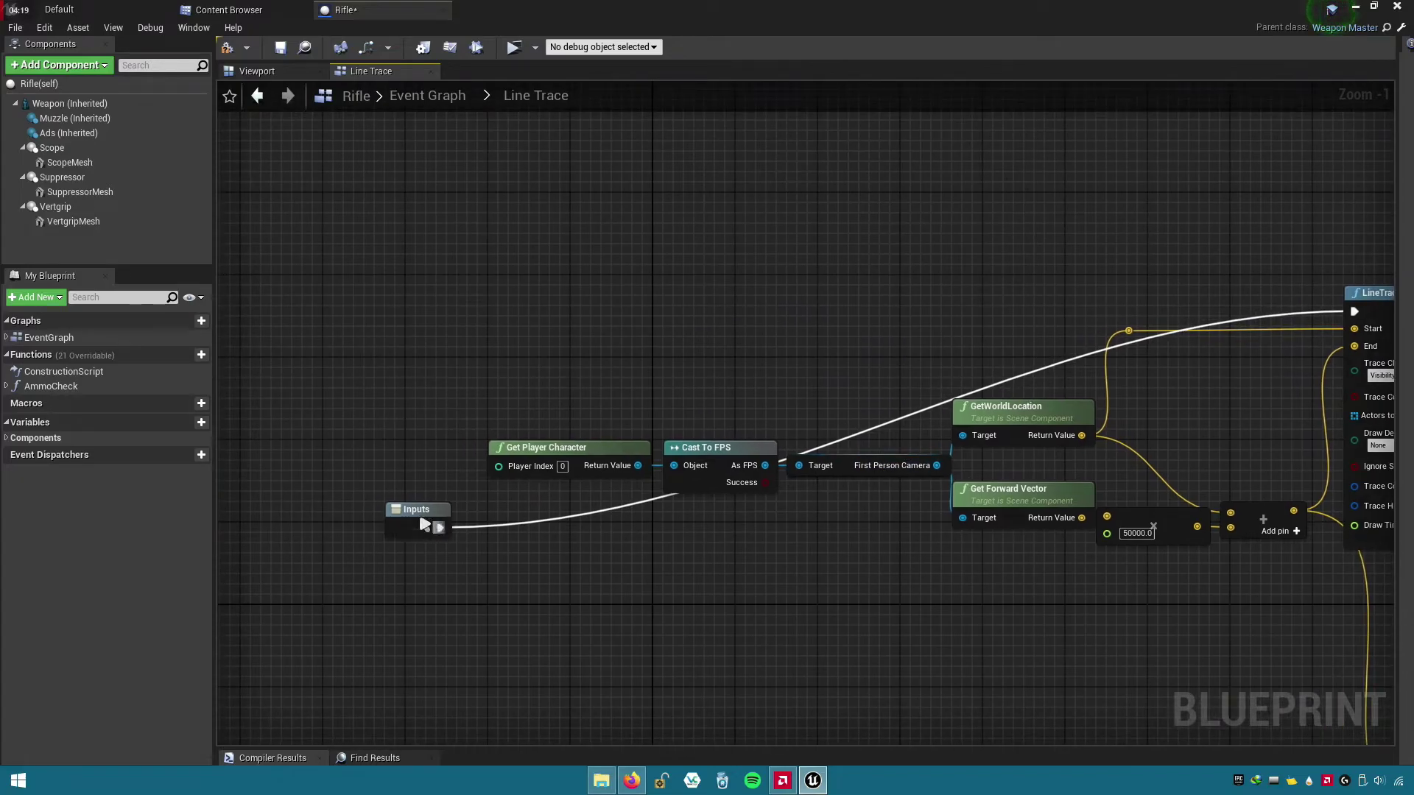
pyautogui.moveTo(425, 524)
pyautogui.mouseDown()
pyautogui.moveTo(615, 320)
pyautogui.moveTo(493, 313)
pyautogui.mouseUp()
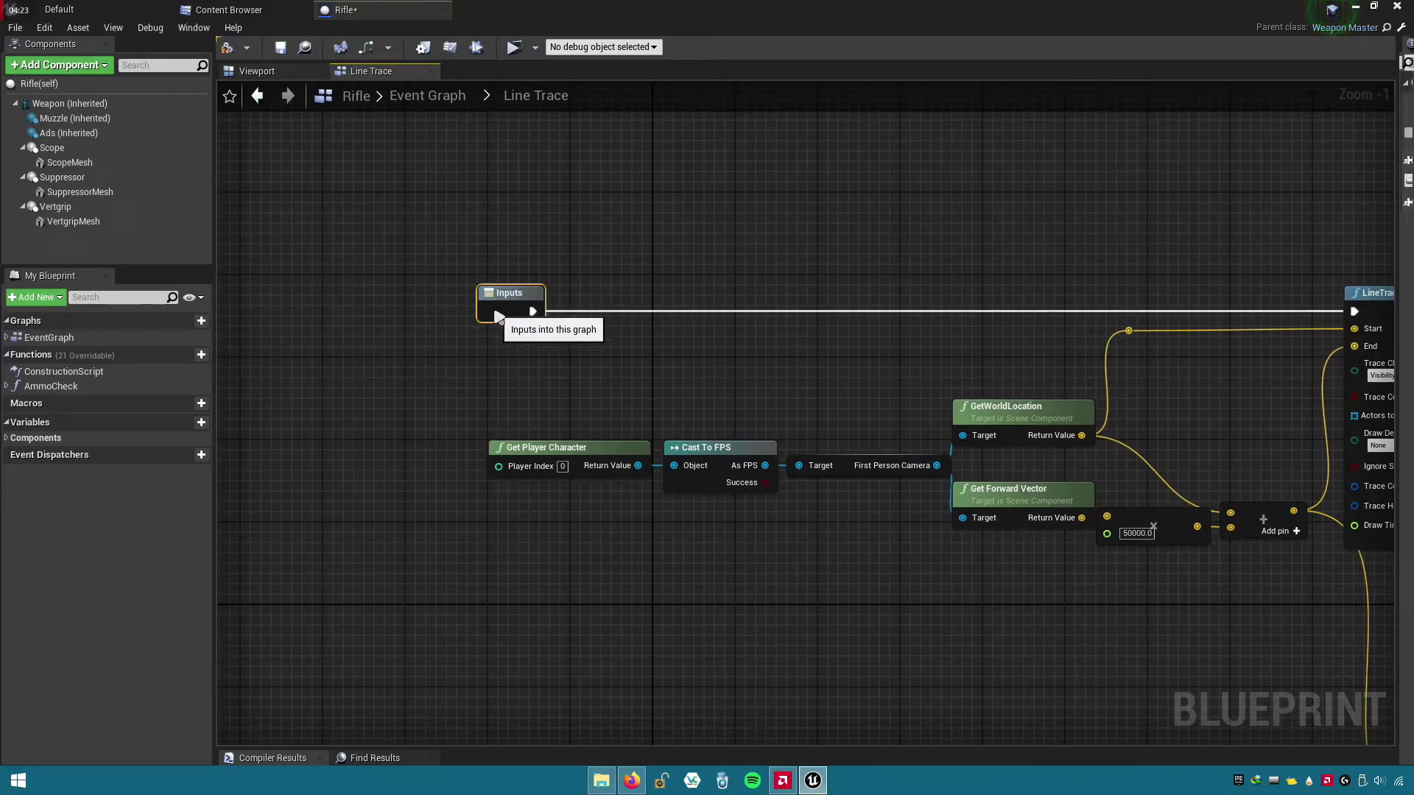
pyautogui.moveTo(621, 362); pyautogui.dragTo(372, 385, button='right')
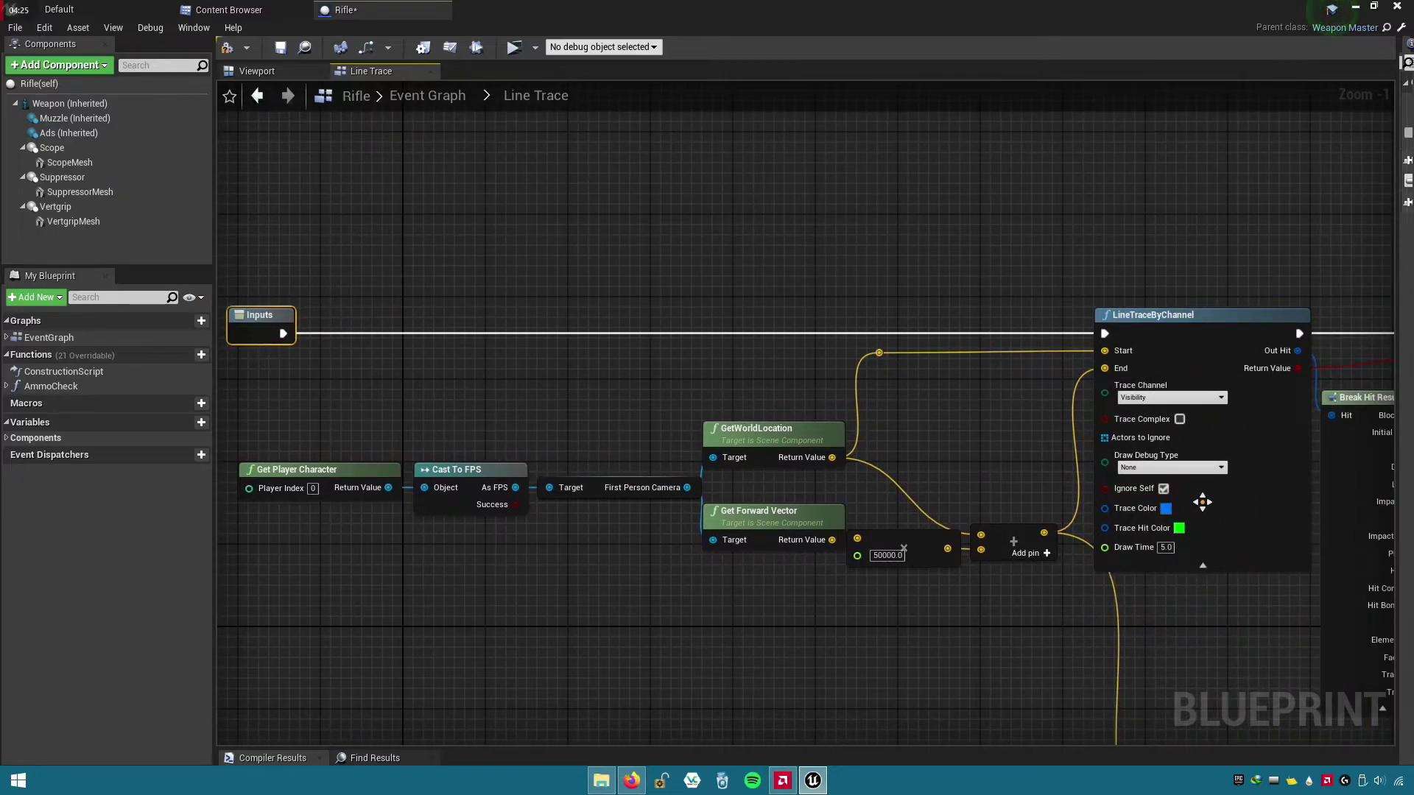
# - Select the Play Sound and Spawn Emitter hit-effect nodes with their reroute nodes
pyautogui.moveTo(1201, 502); pyautogui.dragTo(623, 402, button='right')
pyautogui.moveTo(913, 670); pyautogui.dragTo(221, 626, button='right')
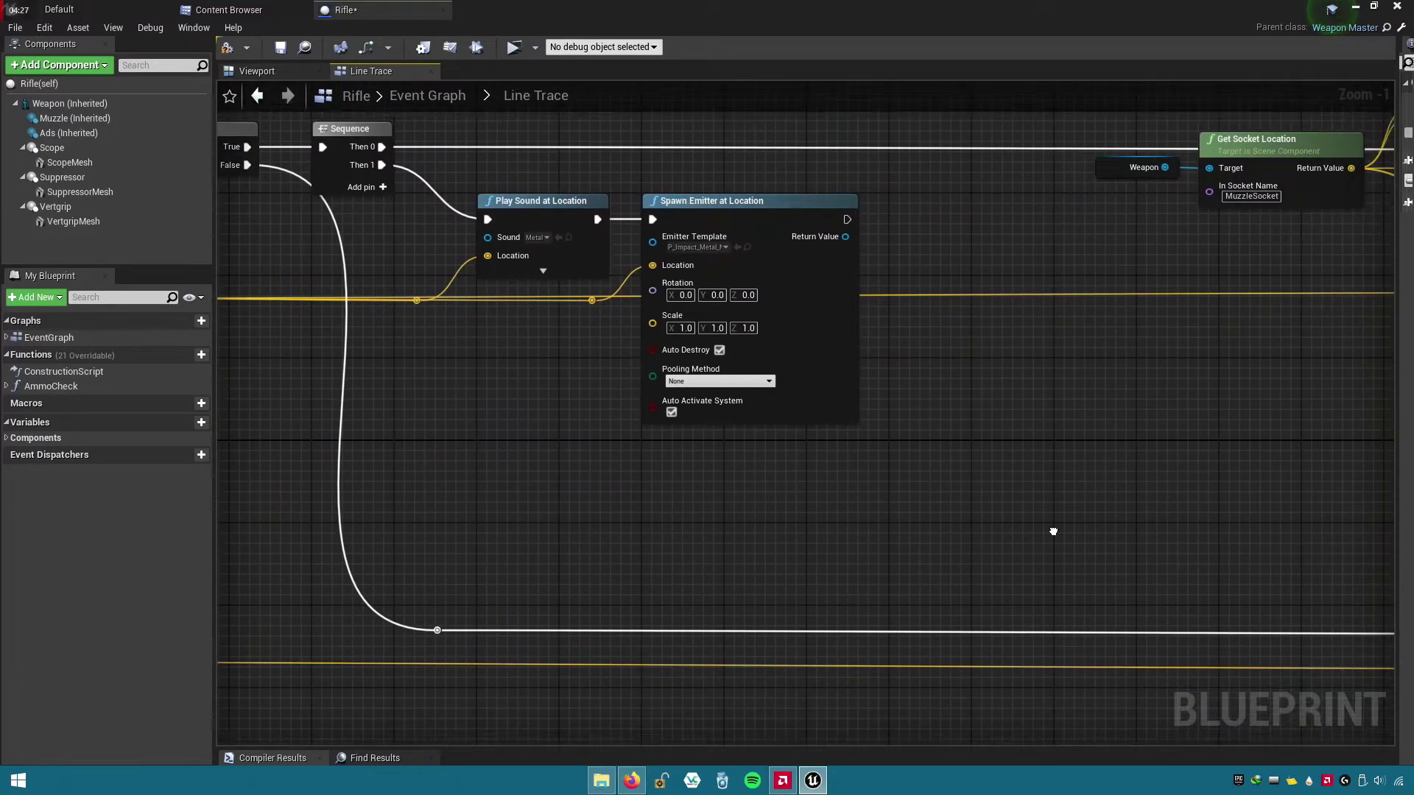
pyautogui.moveTo(1053, 531); pyautogui.dragTo(1084, 647, button='right')
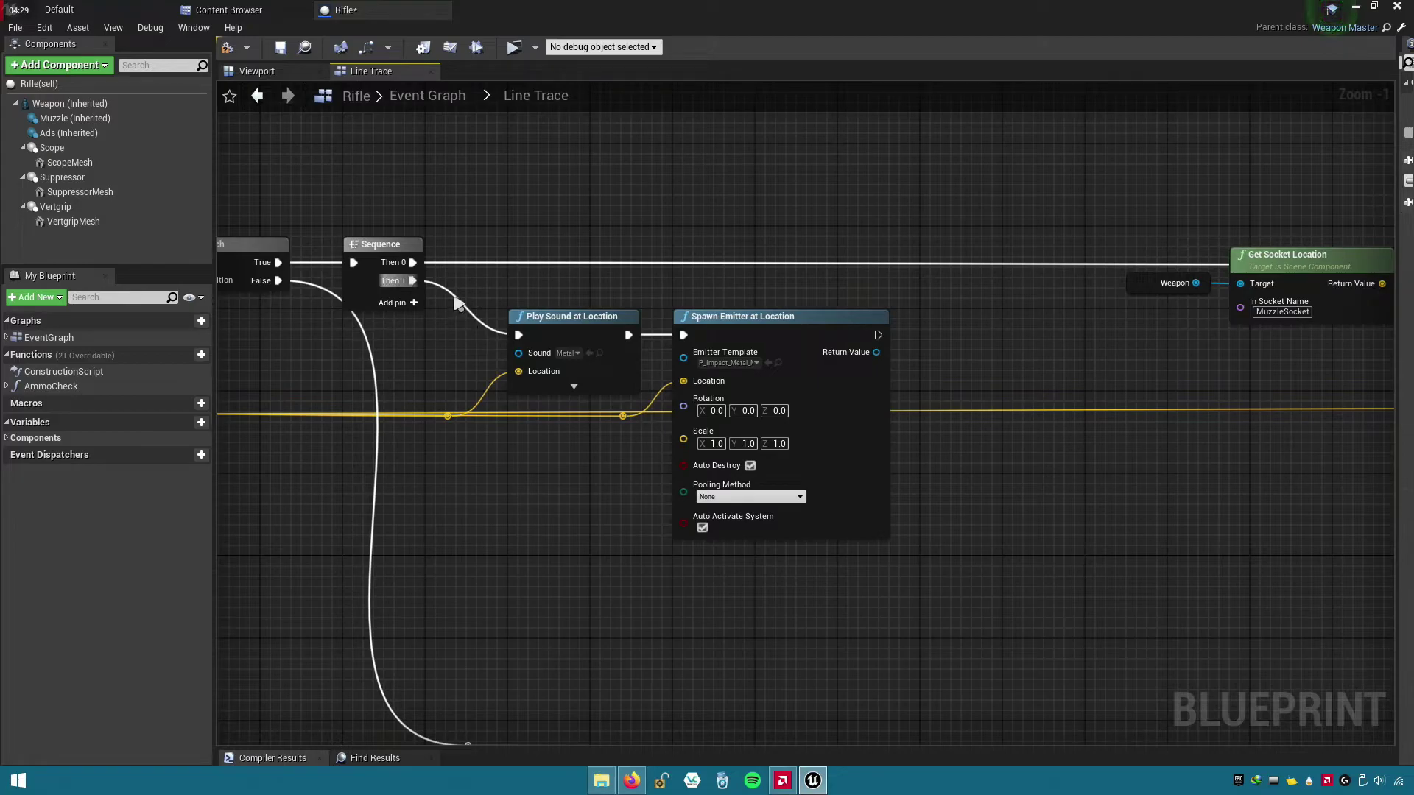
pyautogui.moveTo(456, 303); pyautogui.dragTo(881, 550)
pyautogui.moveTo(814, 666); pyautogui.dragTo(810, 645, button='right')
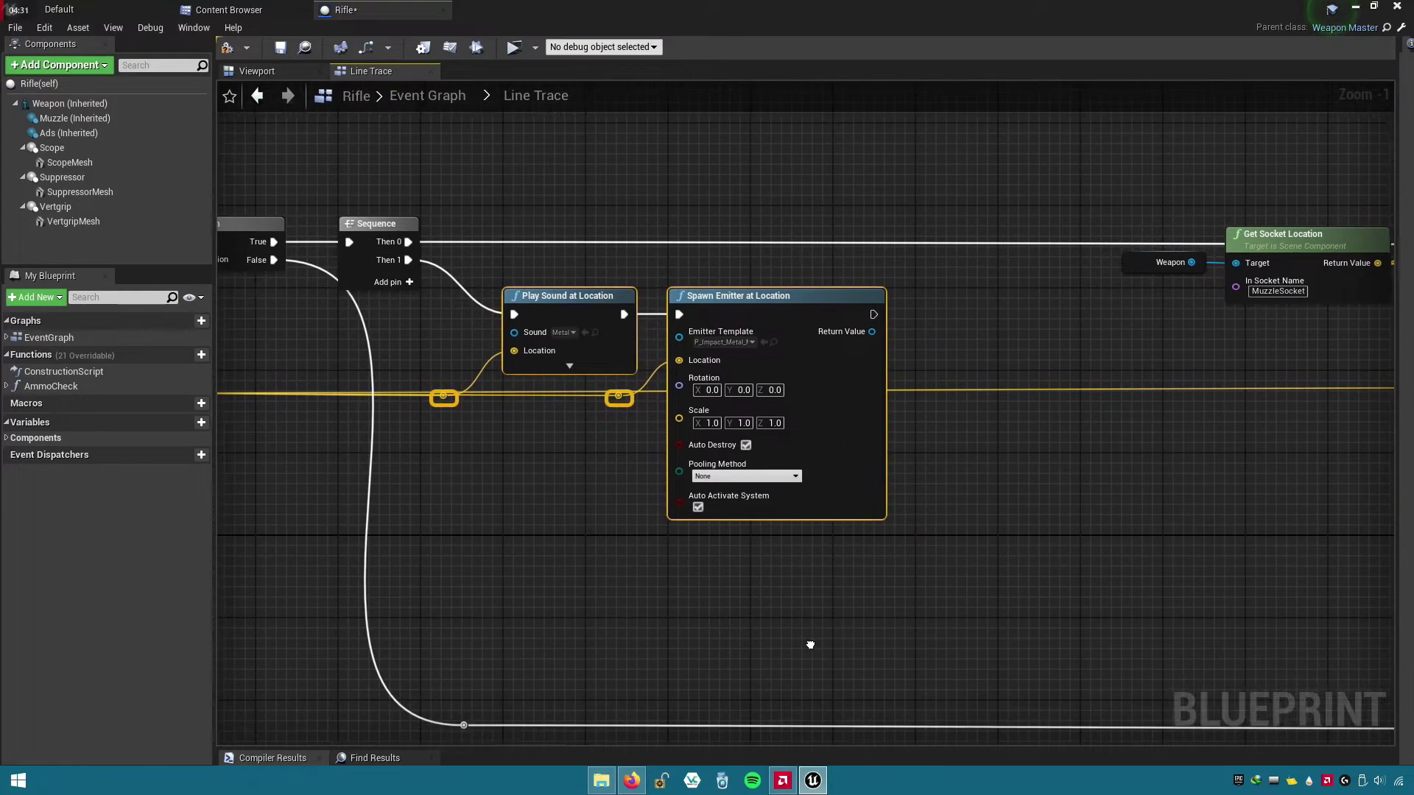
pyautogui.scroll(-2, 809, 645)
pyautogui.scroll(-1, 807, 624)
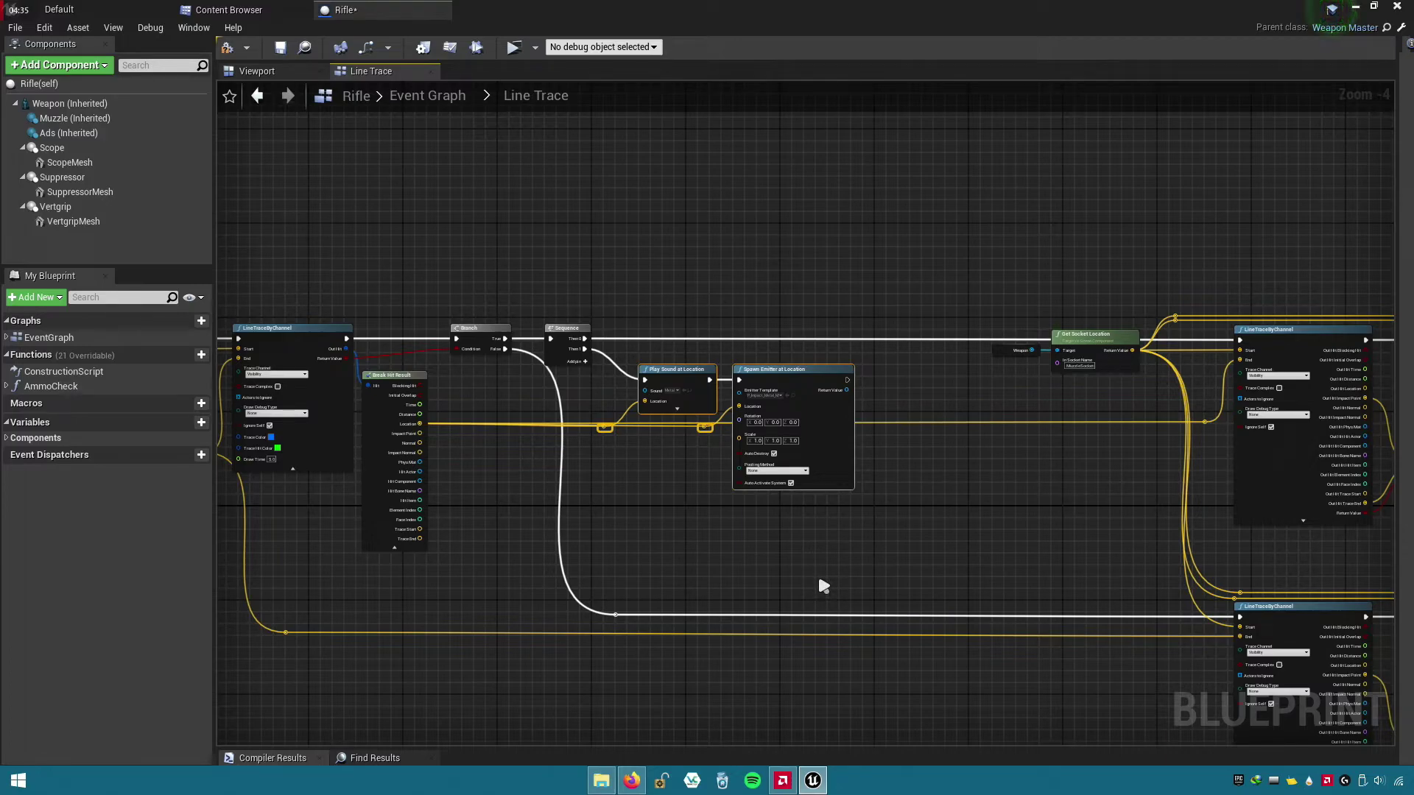
pyautogui.scroll(3, 790, 542)
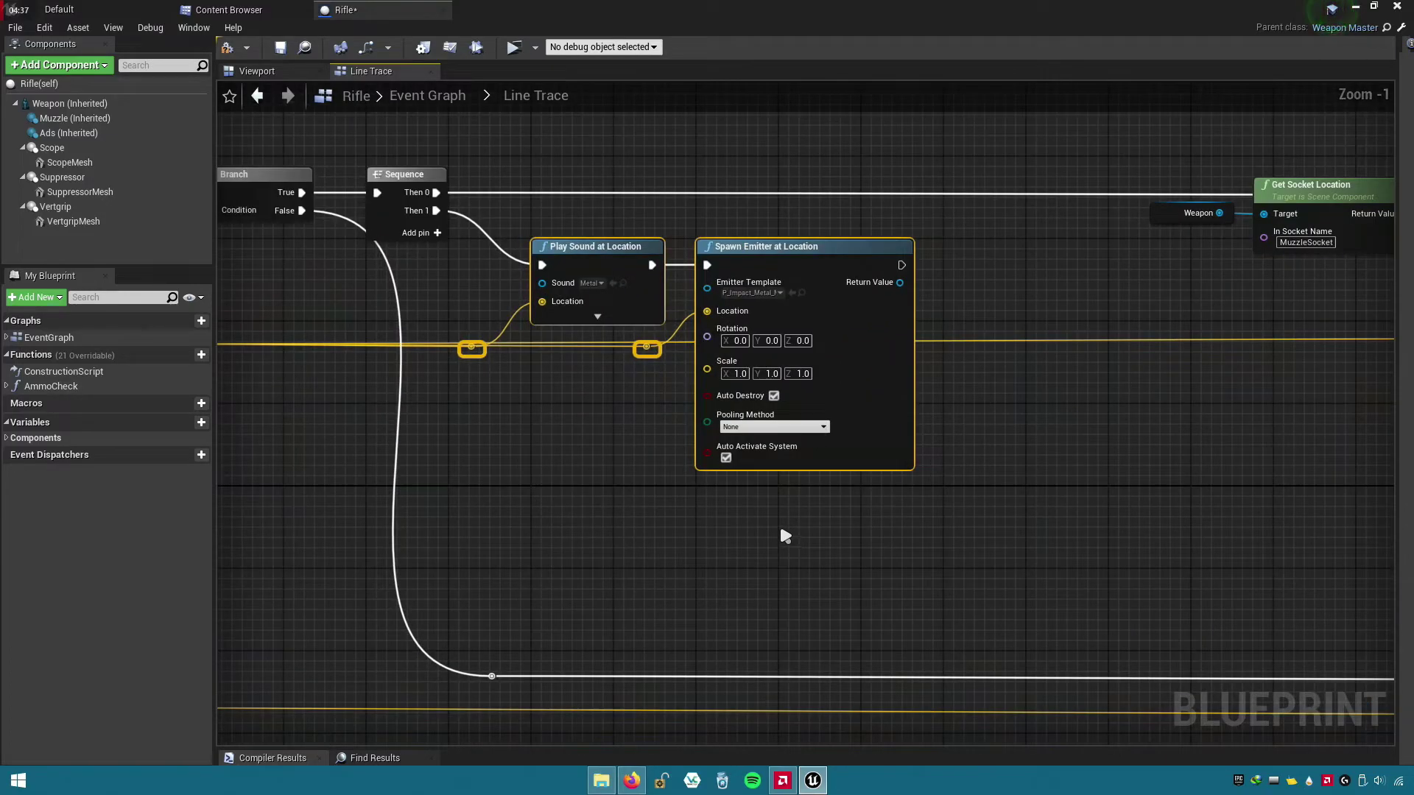
pyautogui.moveTo(767, 548); pyautogui.dragTo(747, 600, button='right')
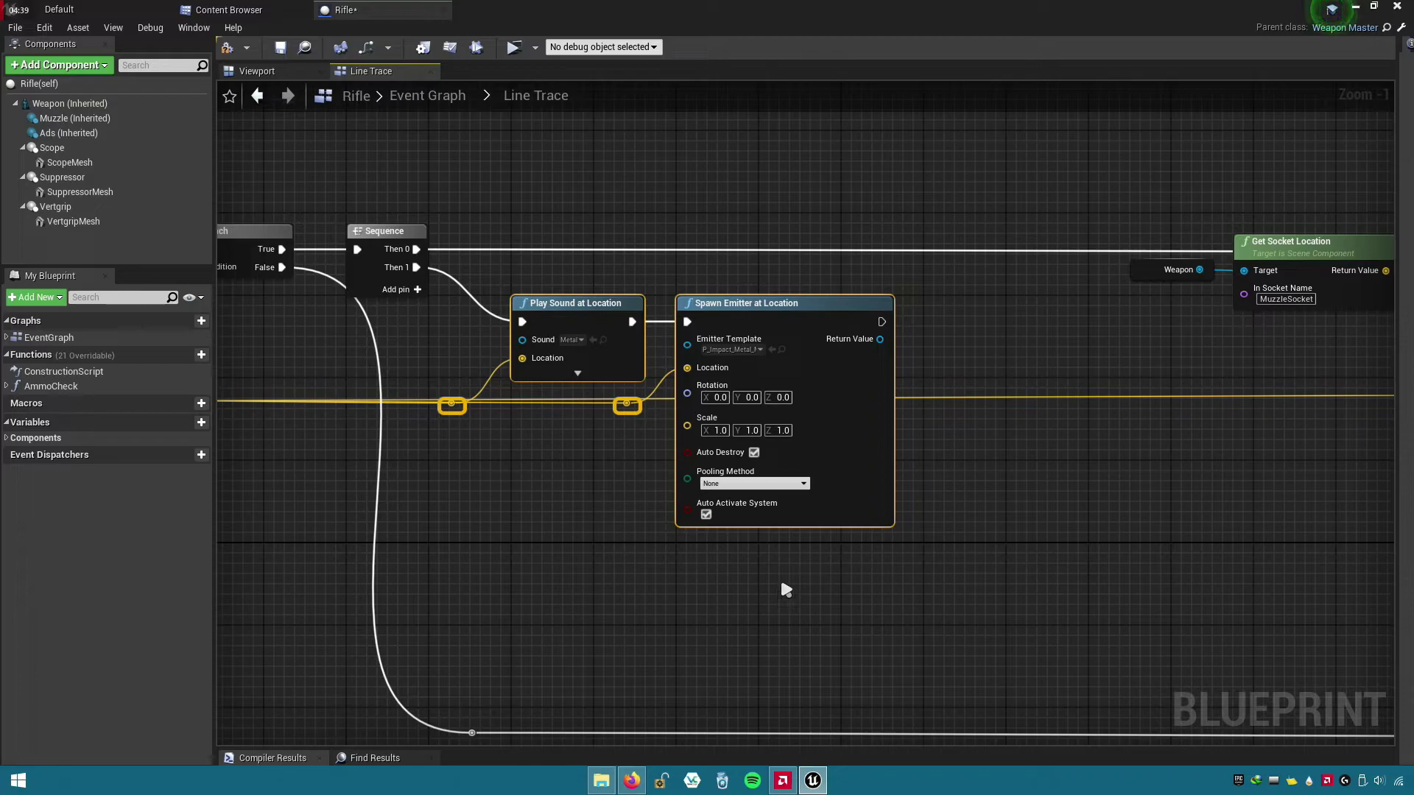
# - Wrap the Play Sound at Location and Spawn Emitter at Location nodes in a VFX comment box
pyautogui.press('c')
pyautogui.write('VFX')
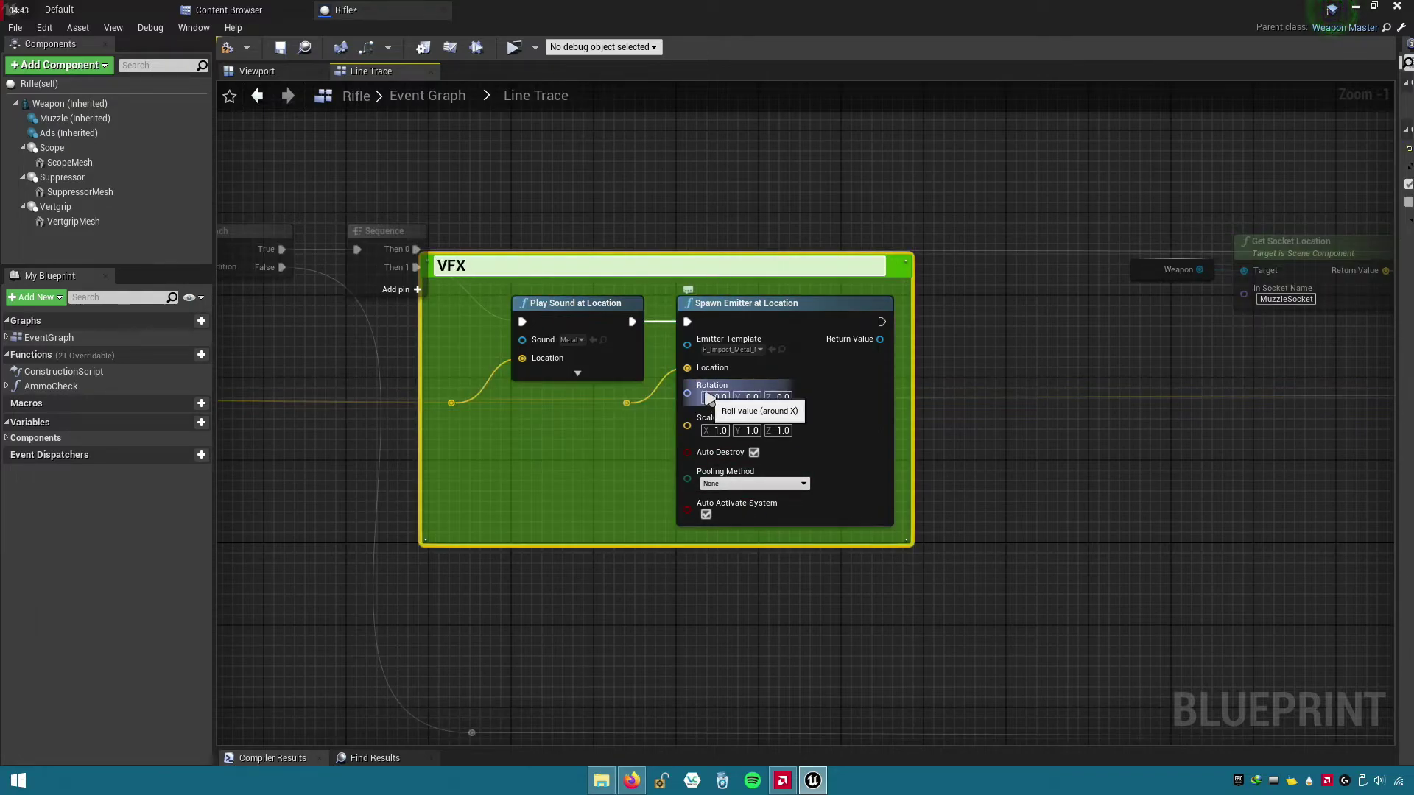
pyautogui.click(518, 438)
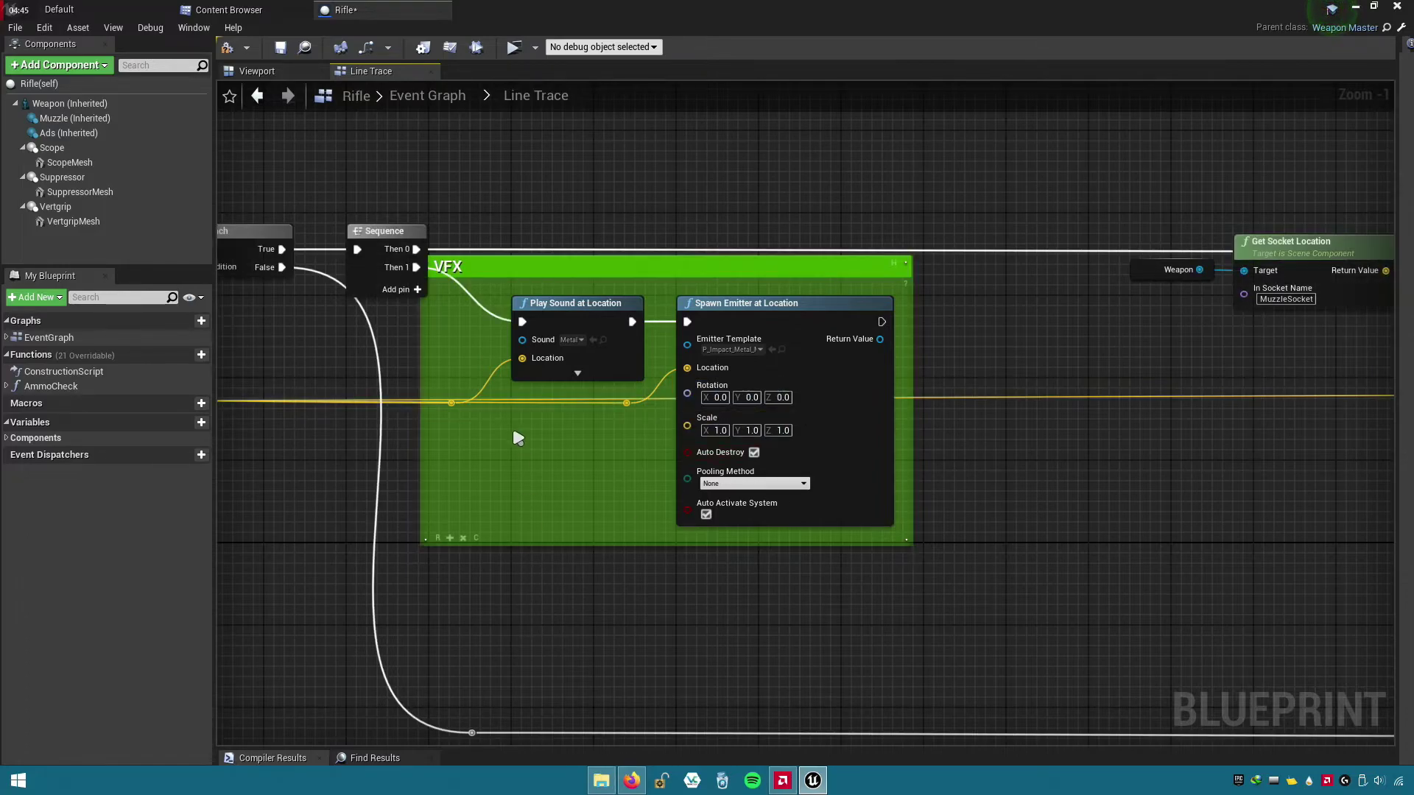
pyautogui.moveTo(573, 269); pyautogui.dragTo(603, 268)
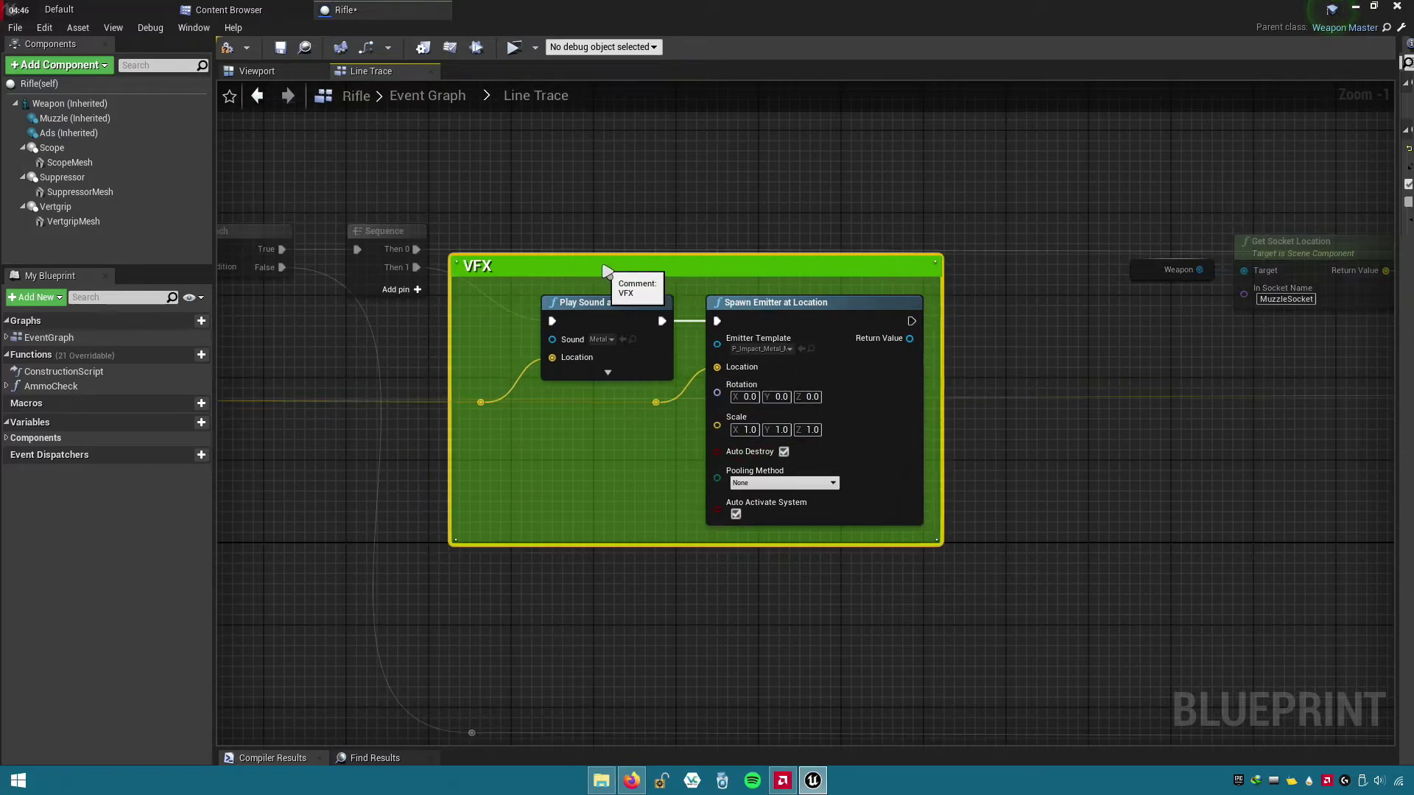
pyautogui.click(424, 485)
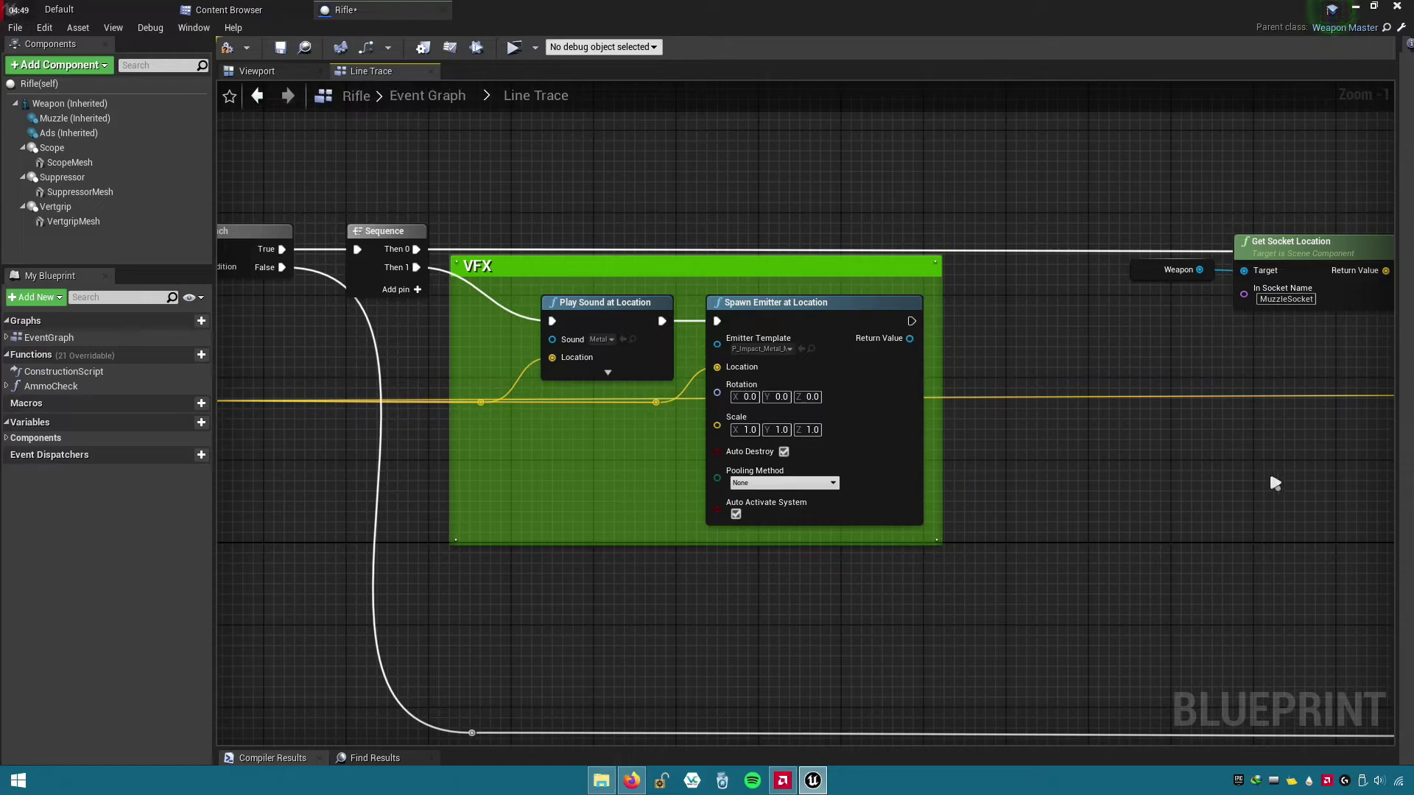
pyautogui.moveTo(1275, 482); pyautogui.dragTo(1057, 505, button='right')
pyautogui.scroll(-2, 946, 552)
pyautogui.scroll(-1, 780, 514)
# - Move the Outputs node between the two SpawnActor Projectile nodes
pyautogui.scroll(-1, 1042, 526)
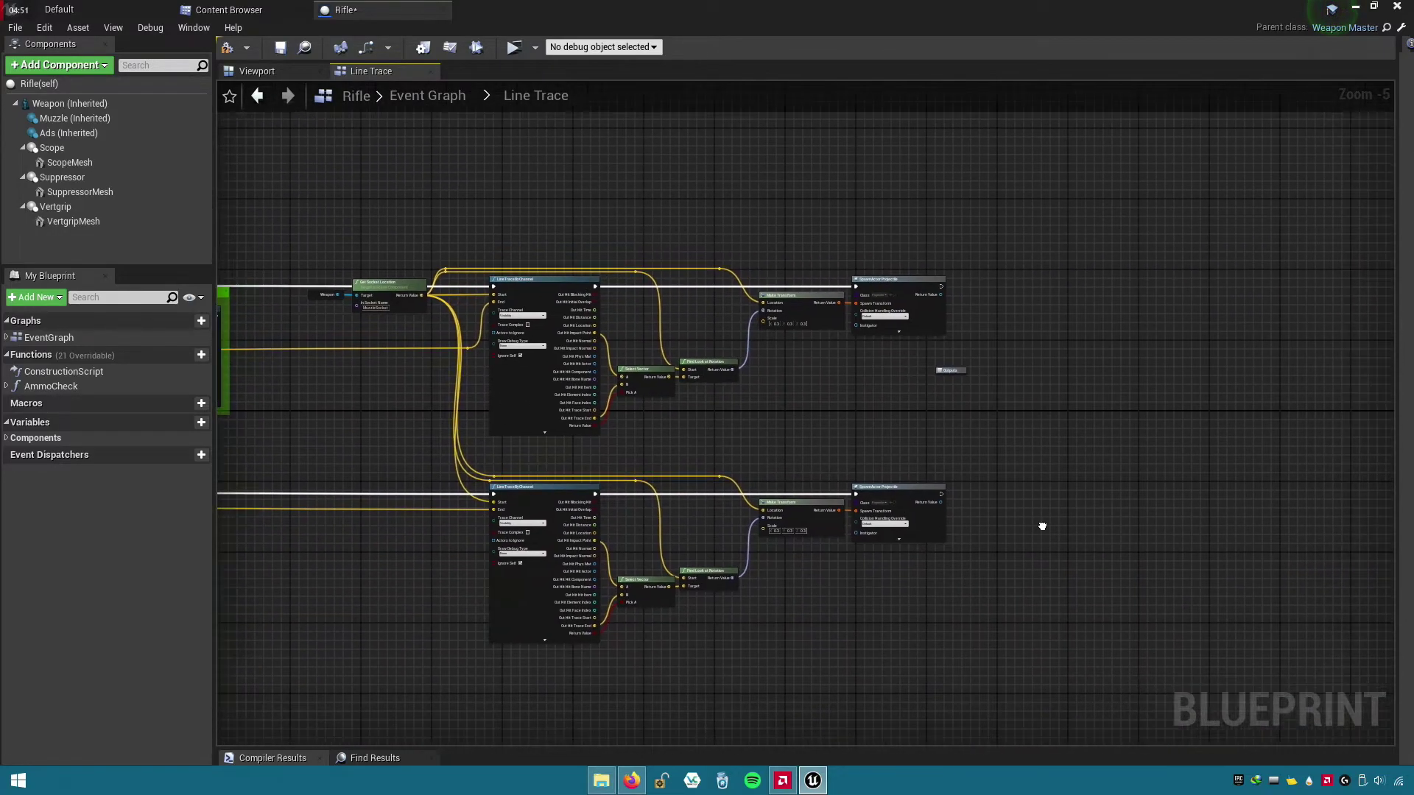
pyautogui.scroll(2, 1042, 525)
pyautogui.moveTo(957, 447); pyautogui.dragTo(798, 527, button='right')
pyautogui.scroll(1, 783, 379)
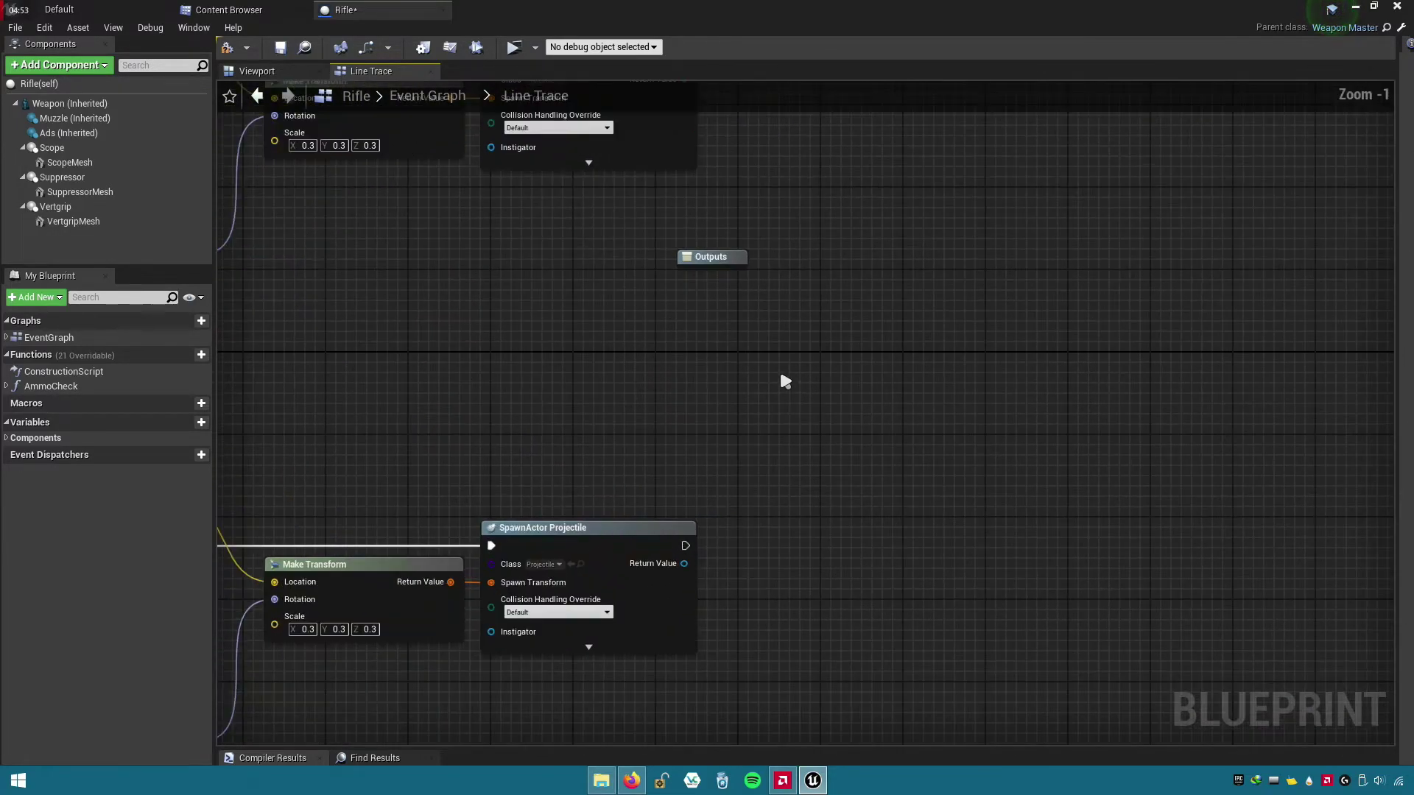
pyautogui.scroll(1, 782, 379)
pyautogui.moveTo(634, 351); pyautogui.dragTo(838, 374)
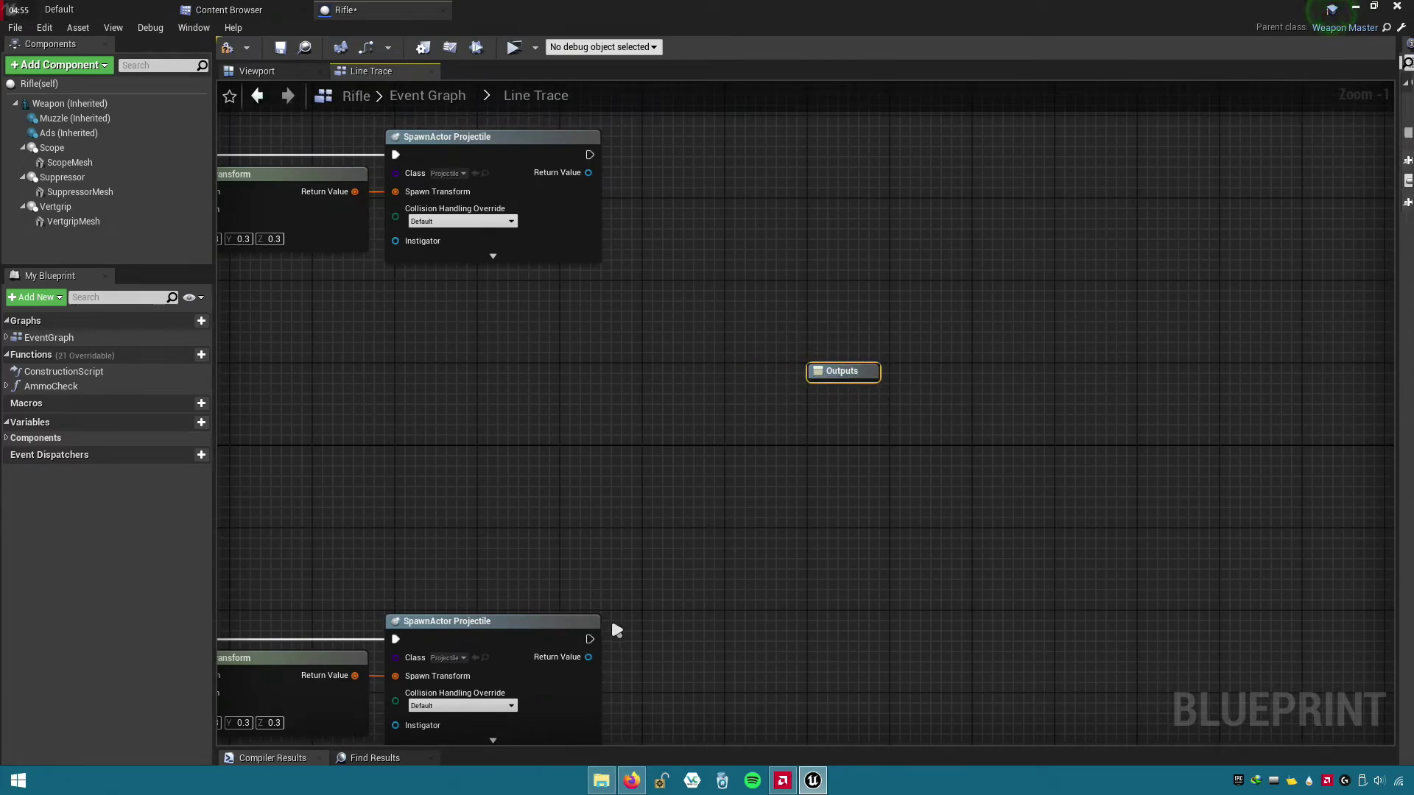
# - Wire both SpawnActor Projectile execution outputs into the Outputs node's Exec pin
pyautogui.moveTo(590, 639); pyautogui.dragTo(843, 373)
pyautogui.moveTo(830, 424); pyautogui.dragTo(844, 470, button='right')
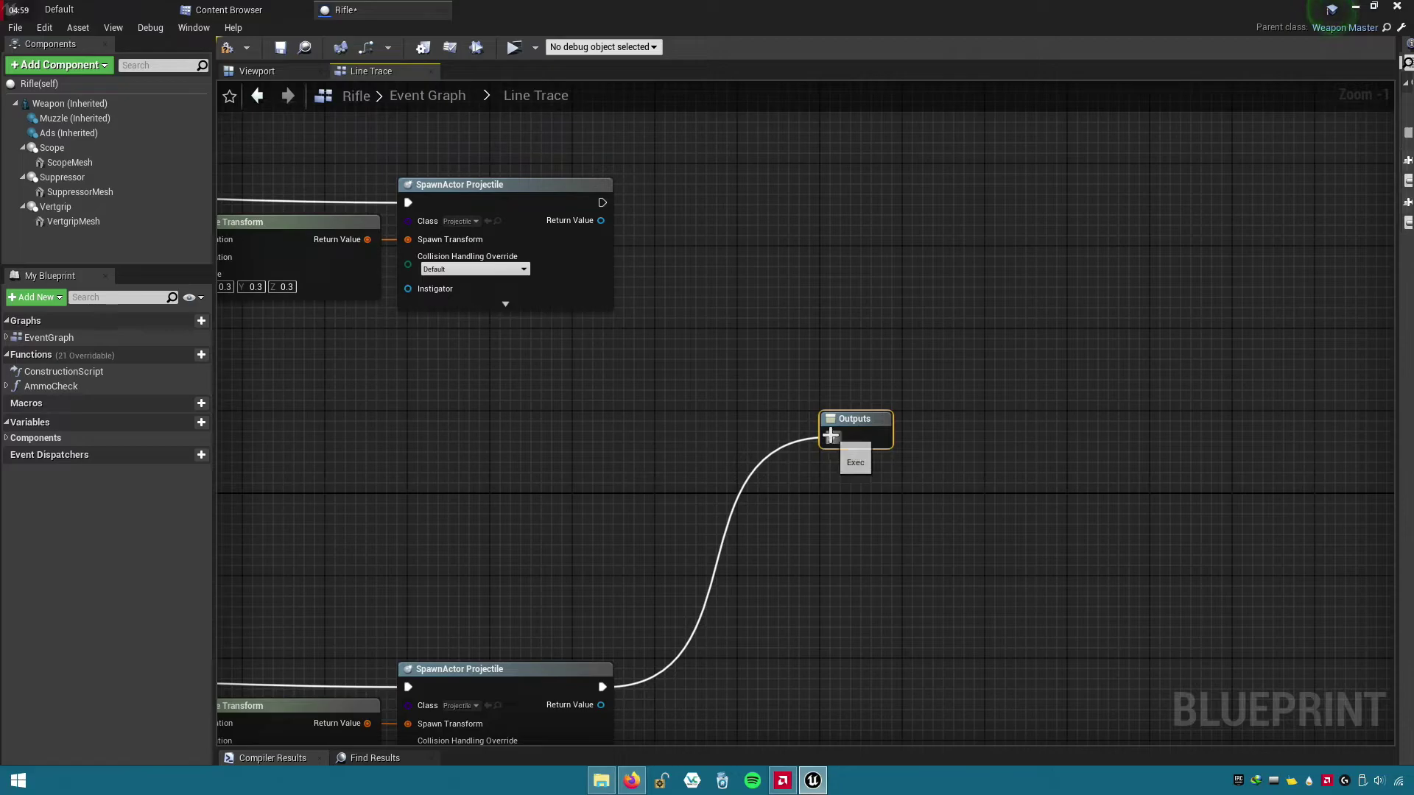
pyautogui.moveTo(830, 435); pyautogui.dragTo(603, 203)
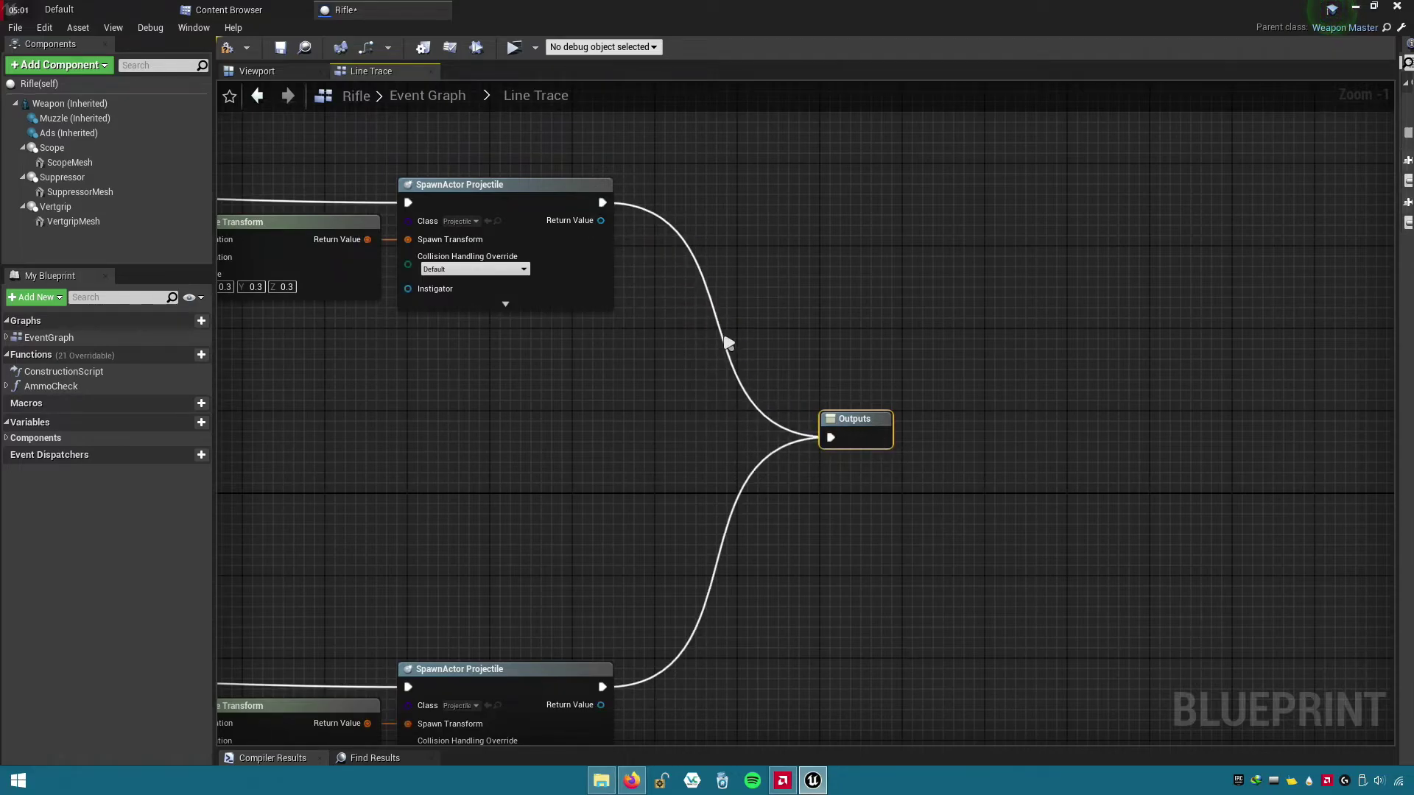
pyautogui.moveTo(853, 424); pyautogui.dragTo(765, 415)
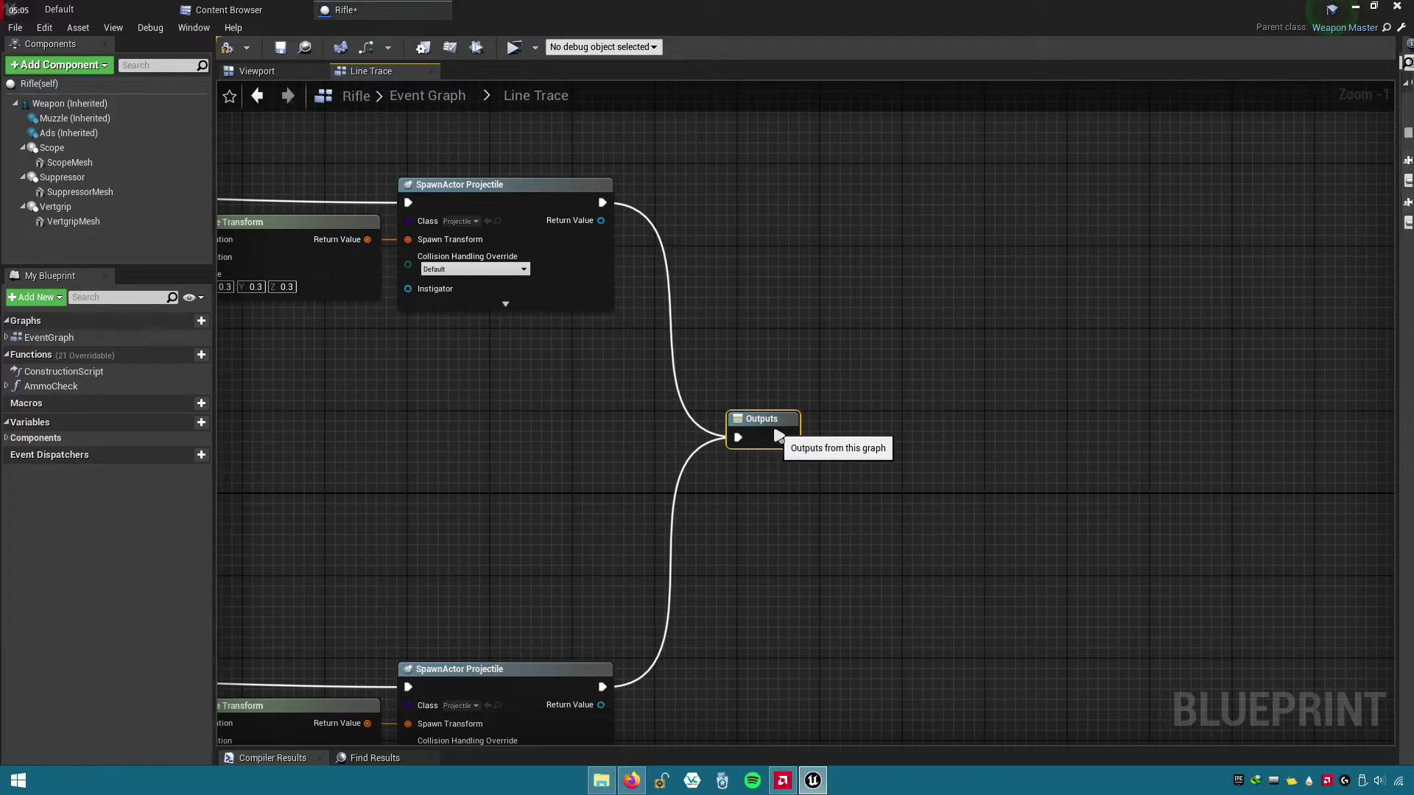
pyautogui.moveTo(767, 286); pyautogui.dragTo(1115, 184, button='right')
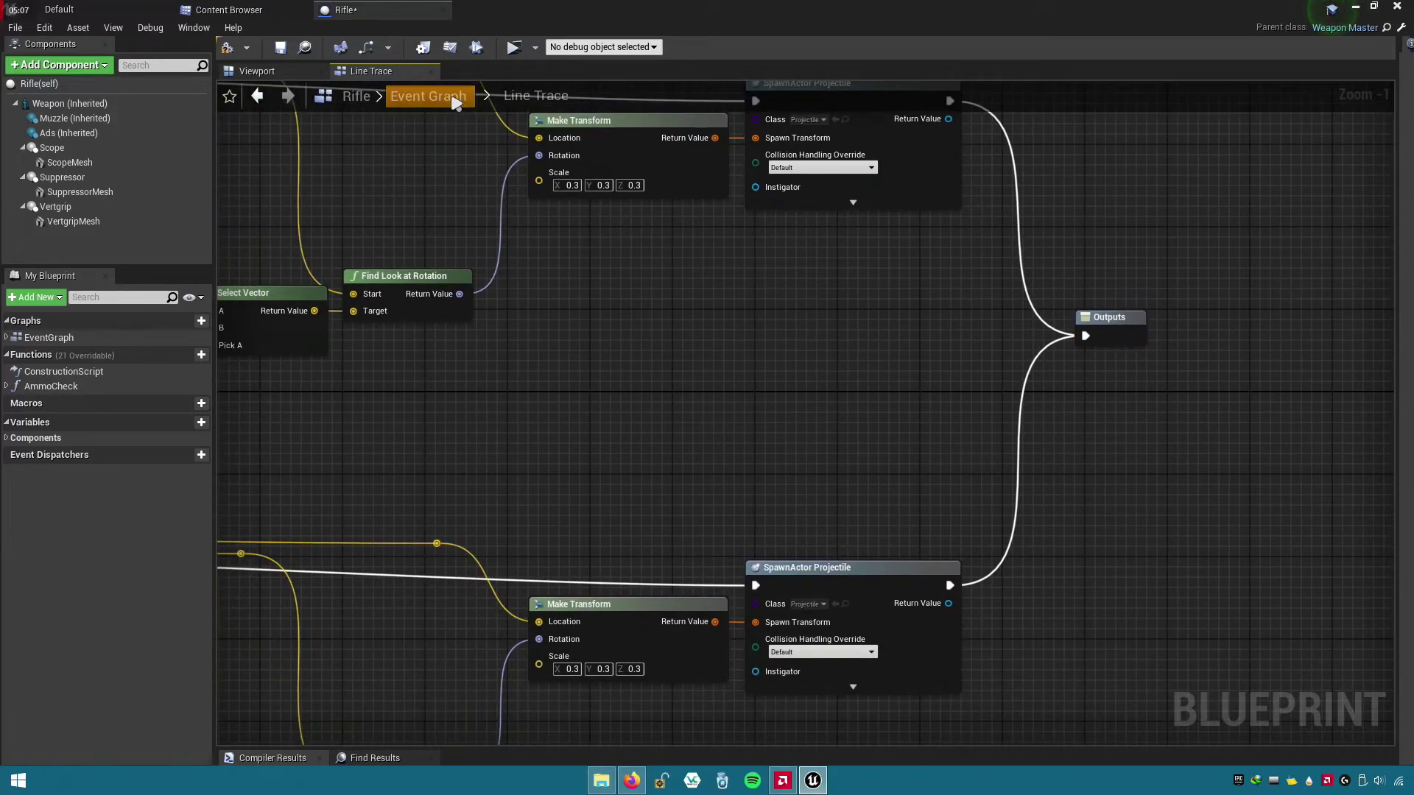
# - Back in the main Event Graph, move the Line Trace node beside the Fire chain
pyautogui.click(455, 103)
pyautogui.scroll(1, 1011, 439)
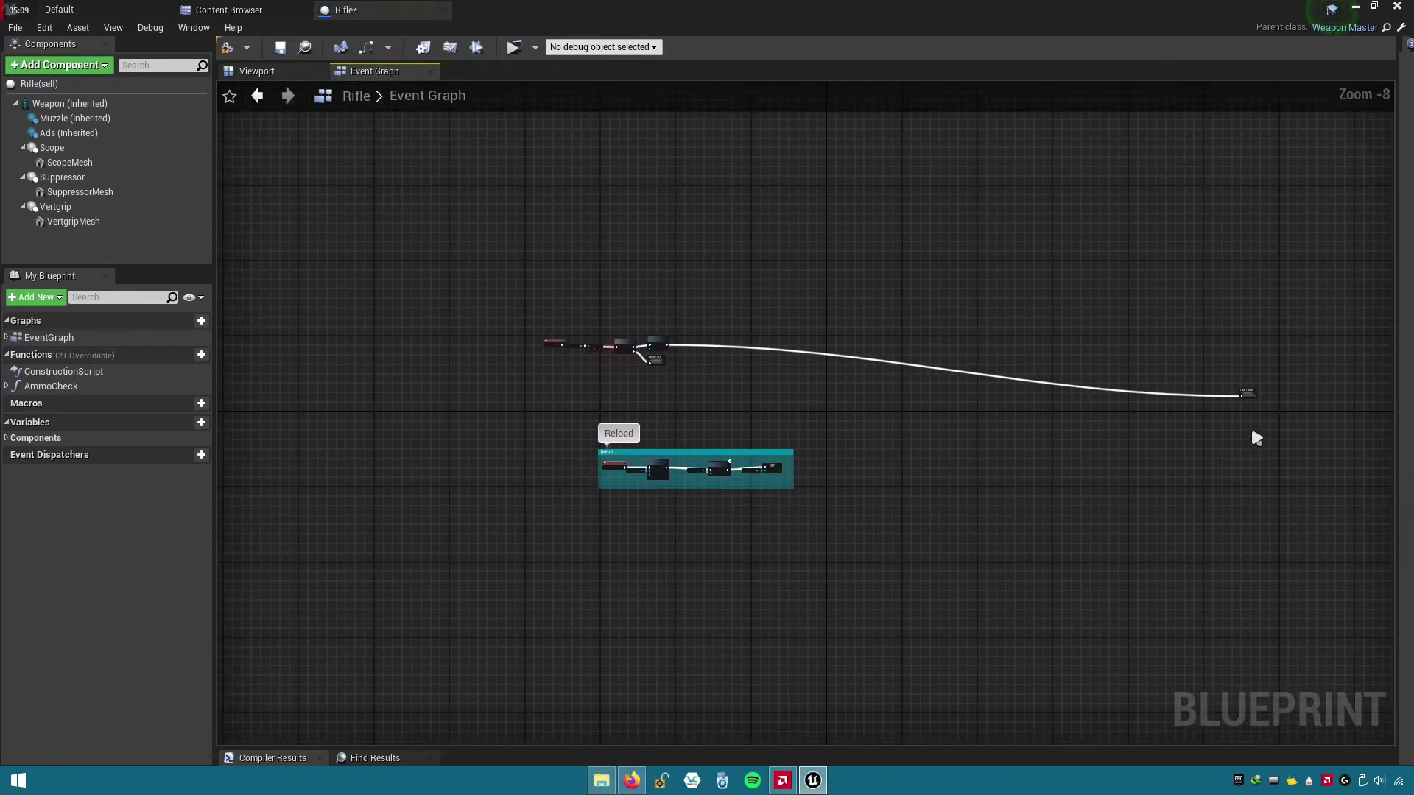
pyautogui.scroll(2, 1256, 438)
pyautogui.moveTo(1241, 384); pyautogui.dragTo(556, 320)
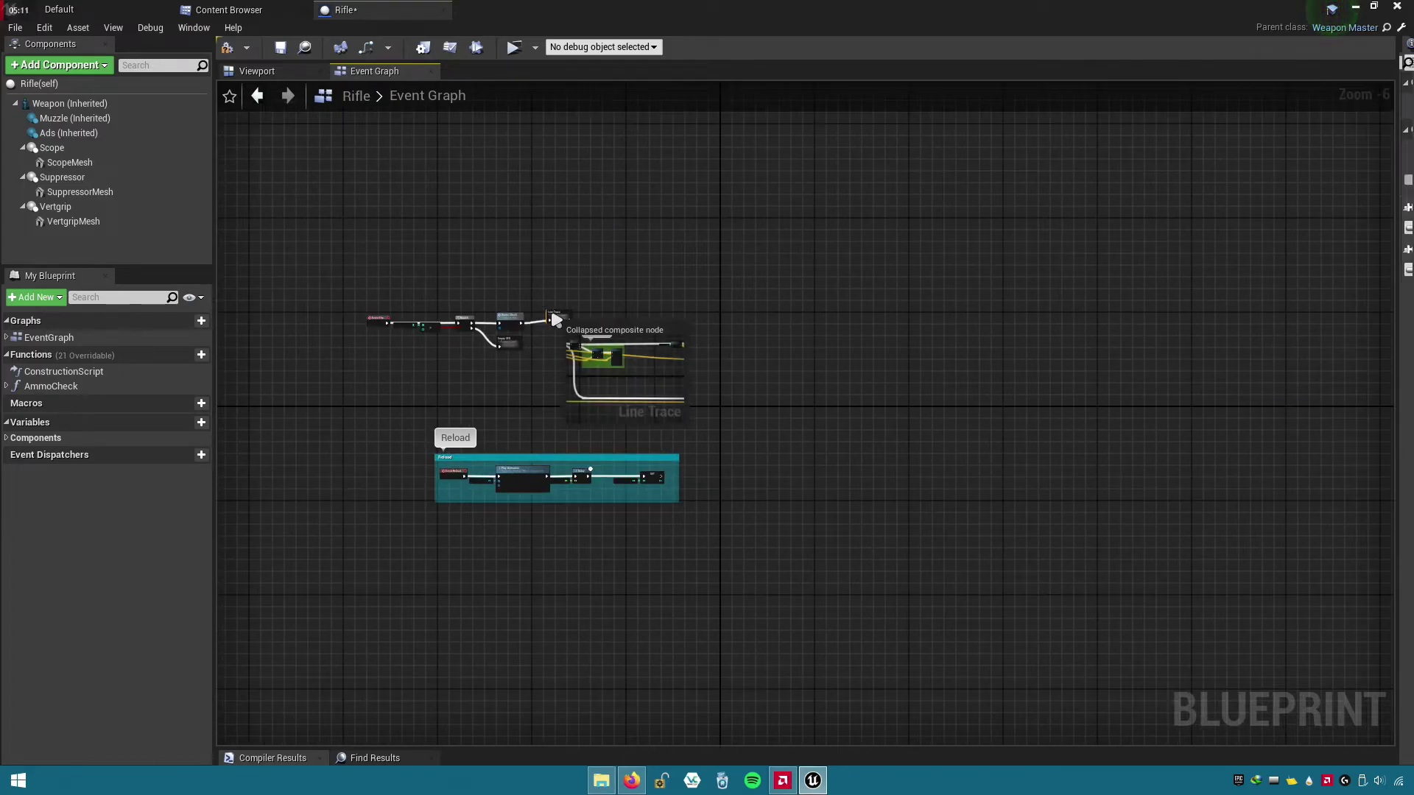
pyautogui.scroll(4, 556, 320)
pyautogui.scroll(2, 664, 325)
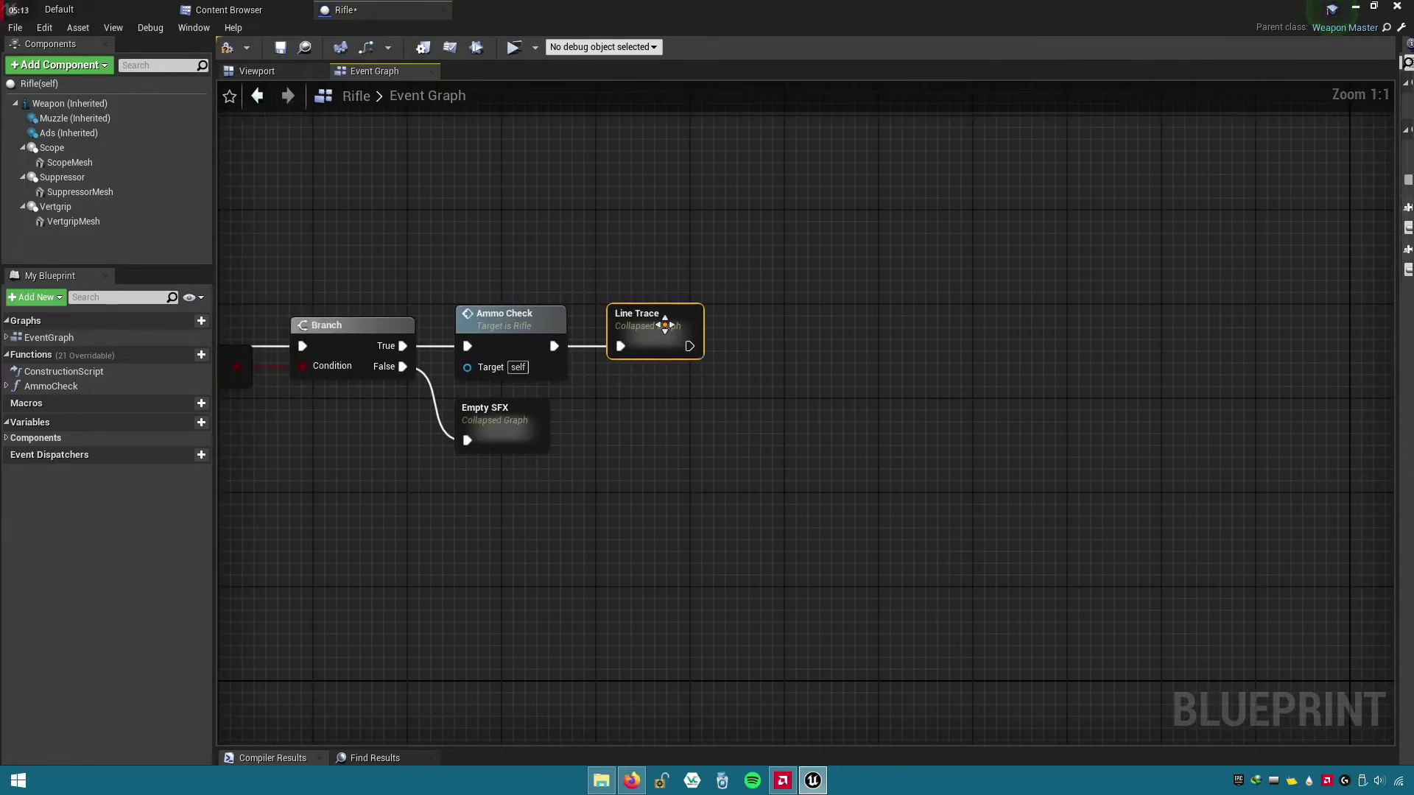
pyautogui.moveTo(571, 444); pyautogui.dragTo(806, 437, button='right')
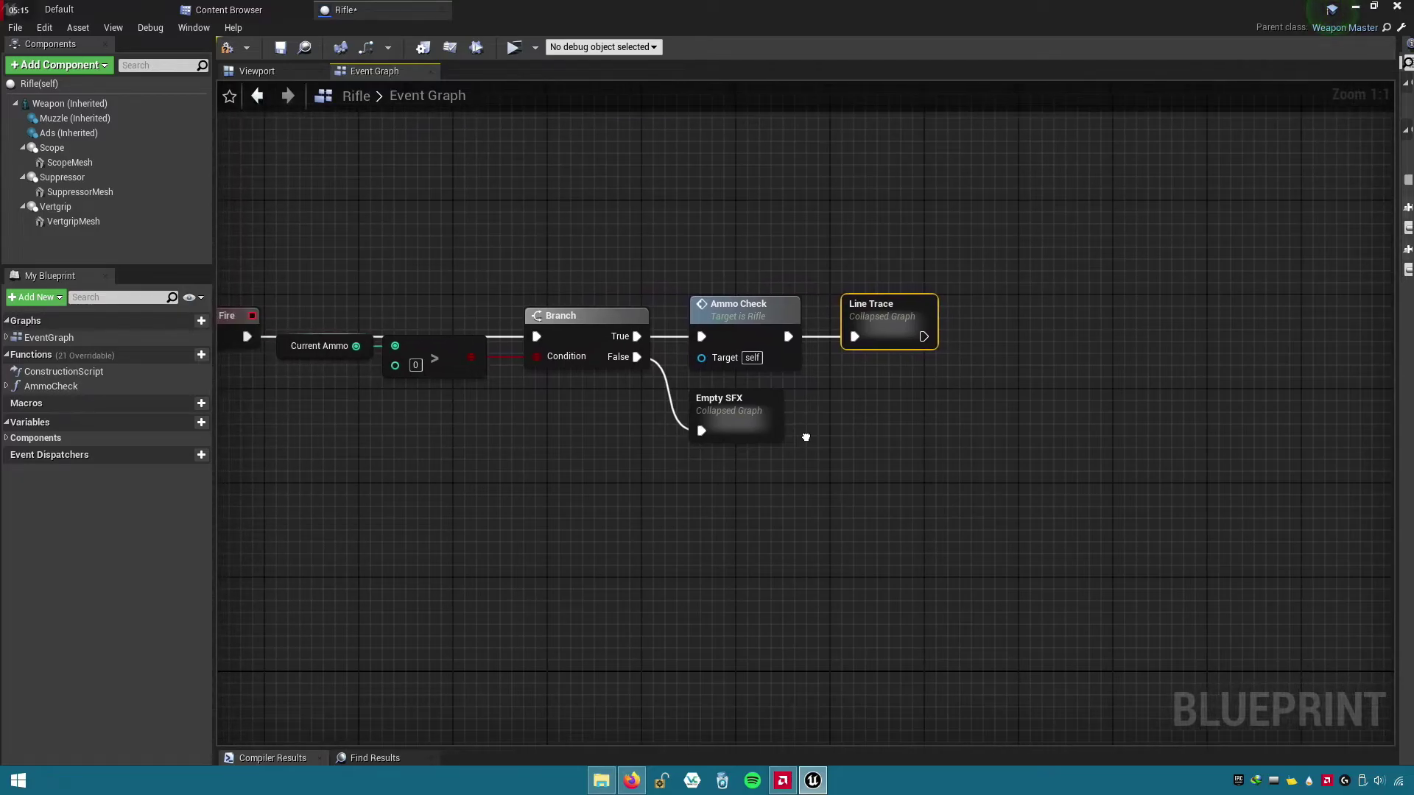
pyautogui.click(940, 415)
# - Select the Muzzle and Spawn Emitter Attached nodes and bring them to the centre
pyautogui.scroll(-2, 934, 442)
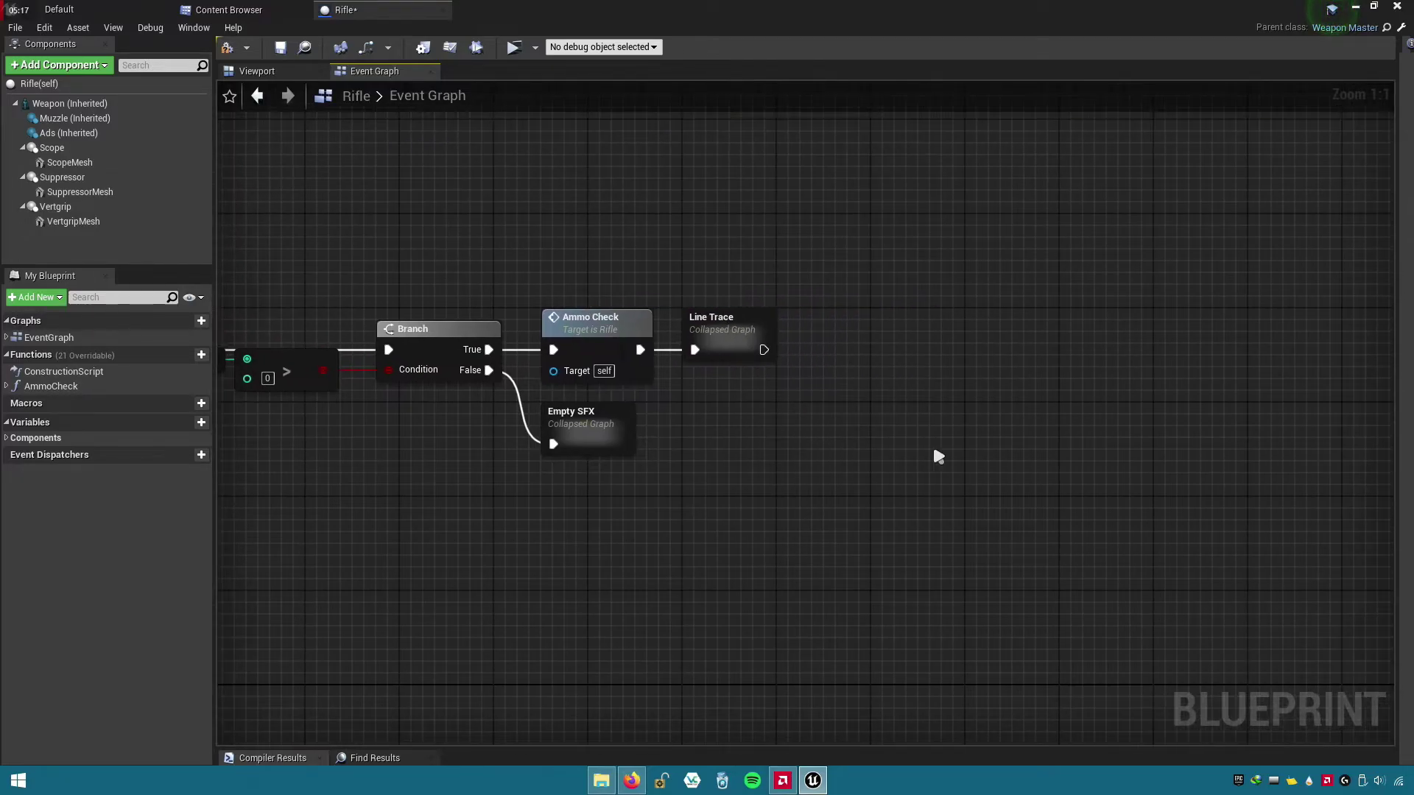
pyautogui.scroll(-2, 1032, 483)
pyautogui.moveTo(1031, 483); pyautogui.dragTo(732, 477, button='right')
pyautogui.scroll(-3, 508, 412)
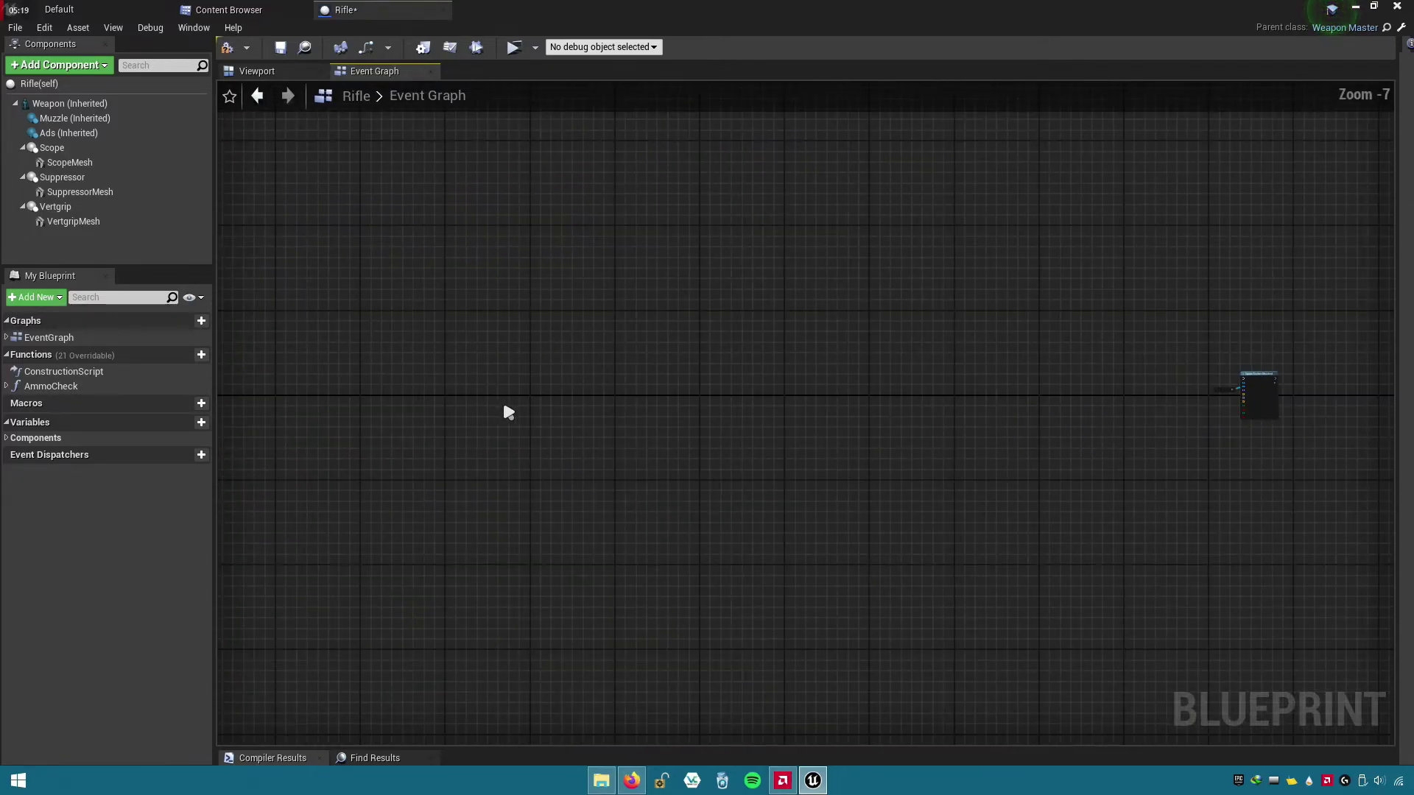
pyautogui.moveTo(1298, 477); pyautogui.dragTo(1206, 378)
pyautogui.moveTo(1044, 470); pyautogui.dragTo(1134, 518, button='right')
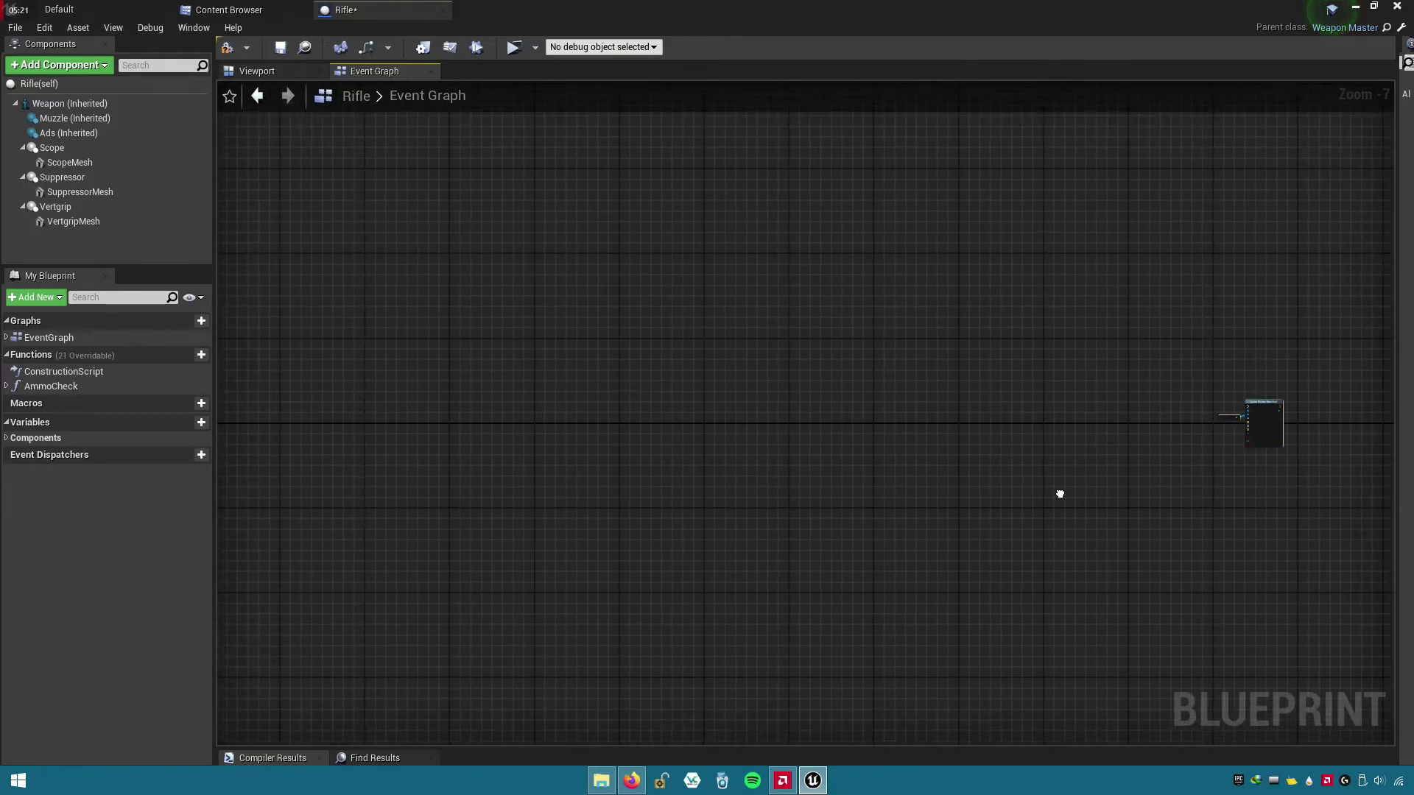
pyautogui.moveTo(1207, 412); pyautogui.dragTo(331, 376, button='right')
pyautogui.scroll(3, 1016, 386)
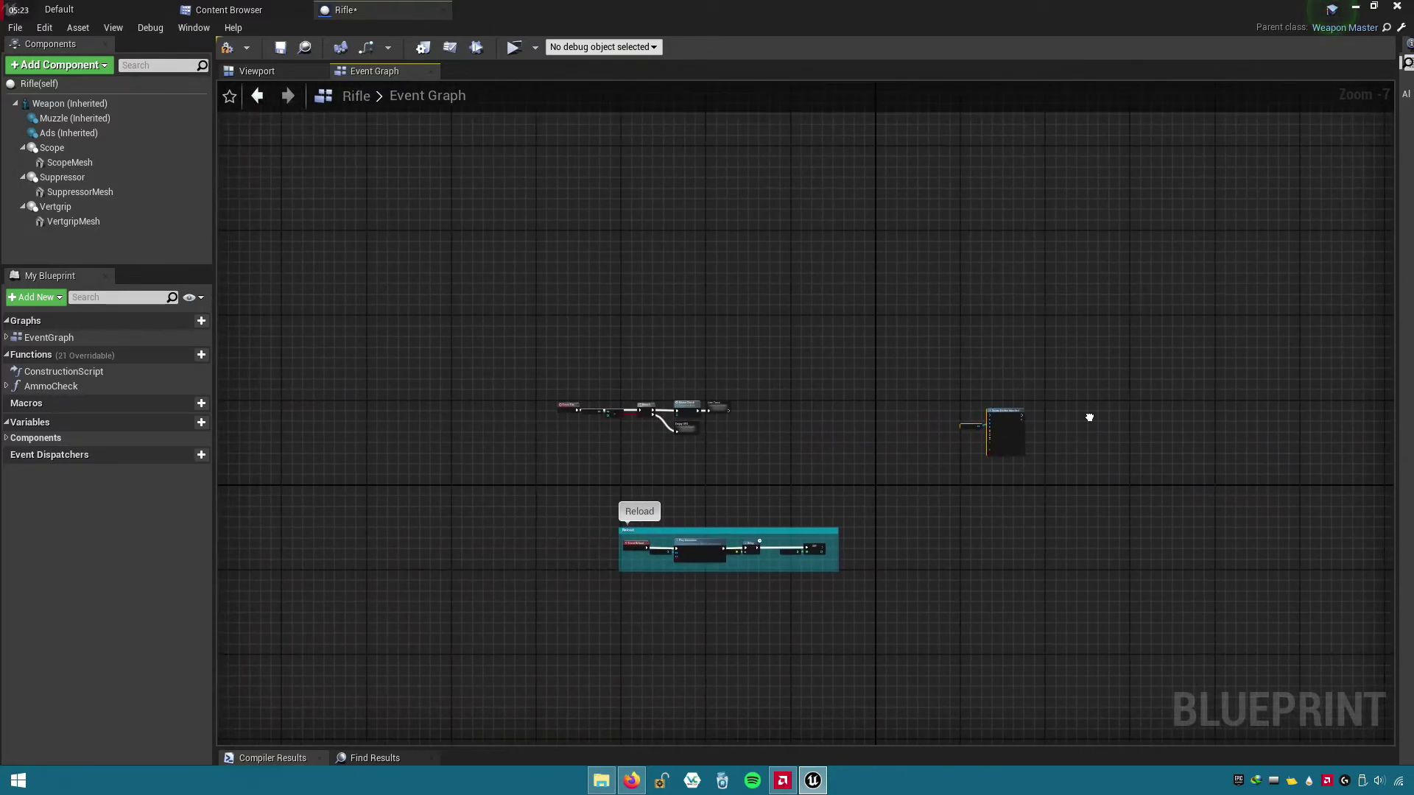
pyautogui.scroll(2, 980, 430)
pyautogui.moveTo(997, 369); pyautogui.dragTo(684, 384)
pyautogui.click(868, 331)
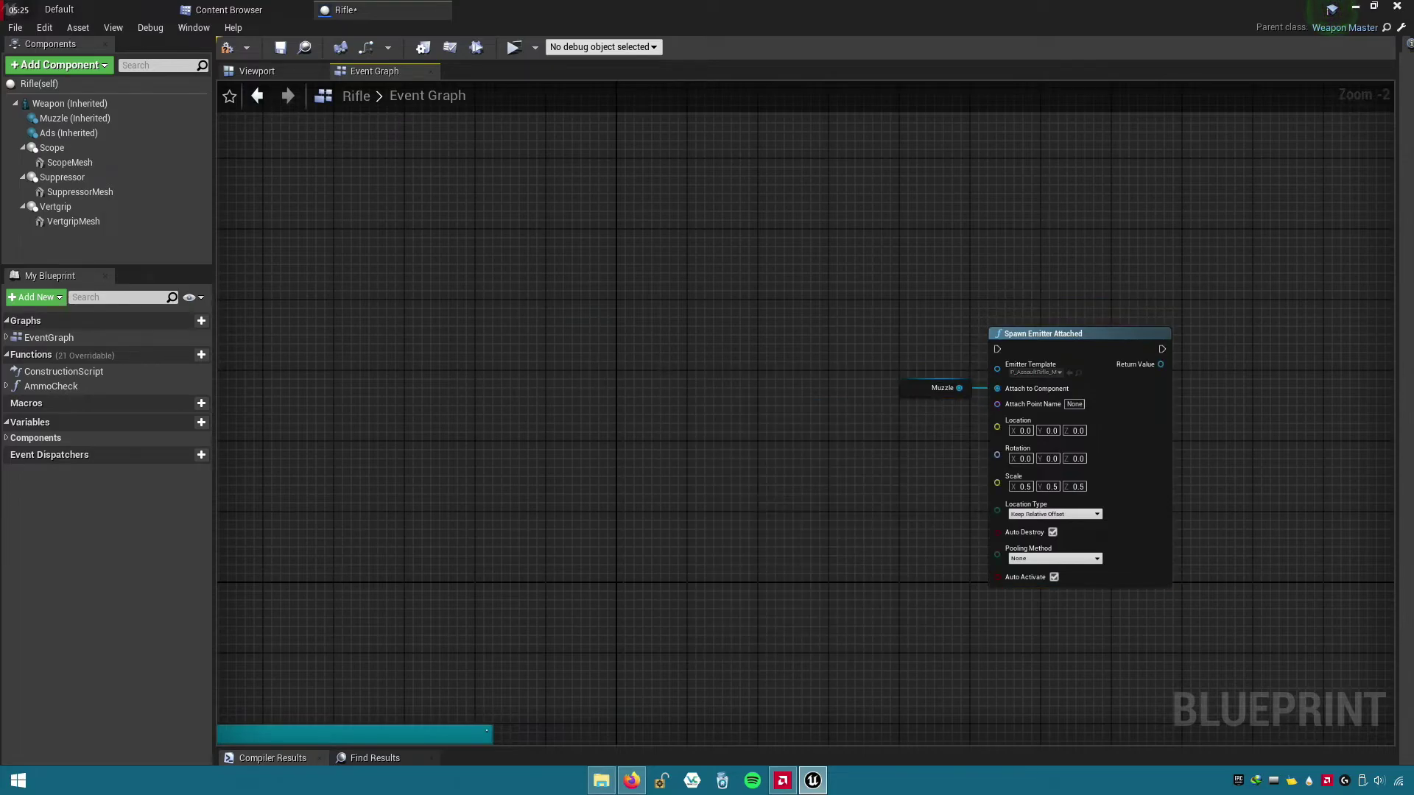
pyautogui.moveTo(874, 331); pyautogui.dragTo(1096, 349, button='right')
pyautogui.moveTo(1303, 373); pyautogui.dragTo(773, 340)
pyautogui.scroll(2, 548, 398)
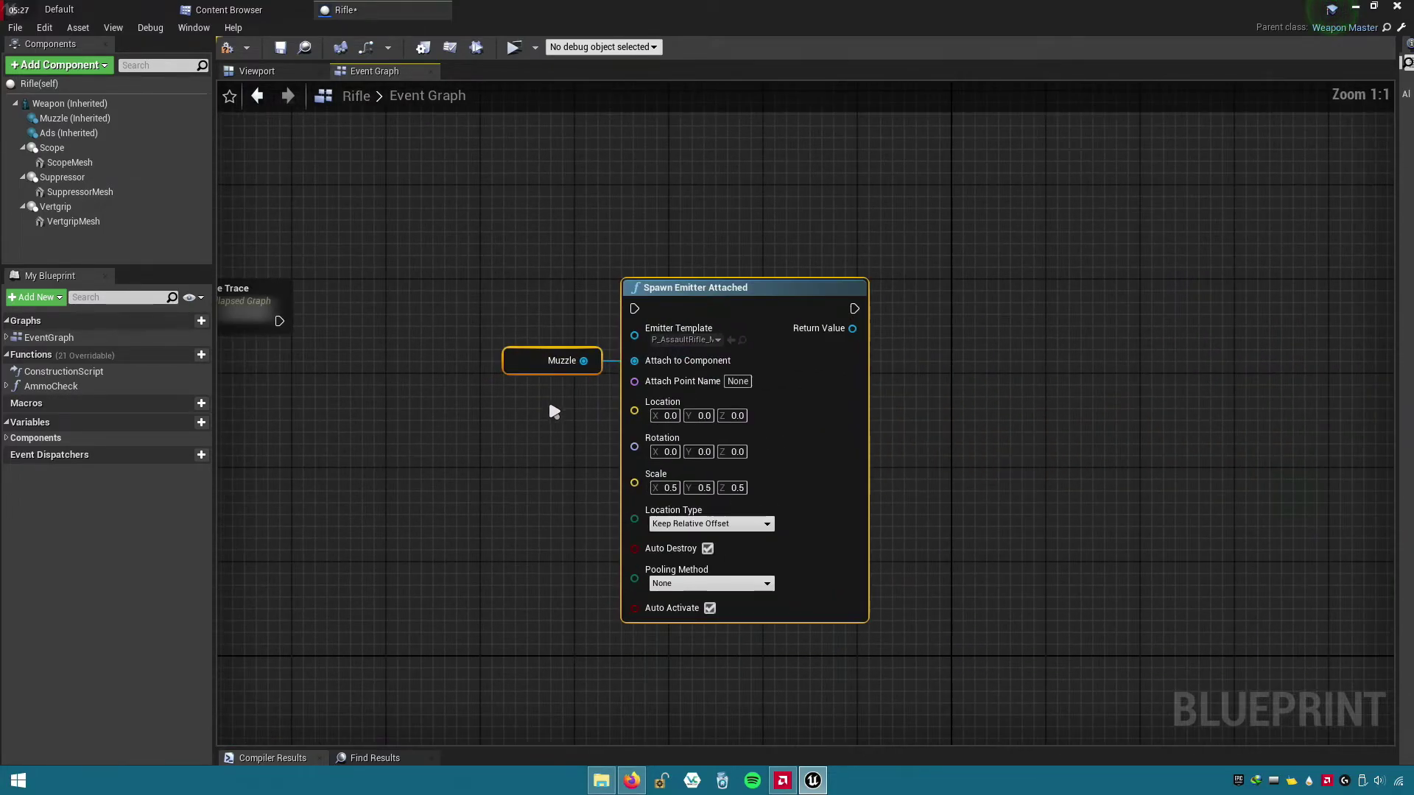
# - Collapse Muzzle and Spawn Emitter Attached into a node named 'Muzzle Flash' and open it
pyautogui.rightClick(695, 310)
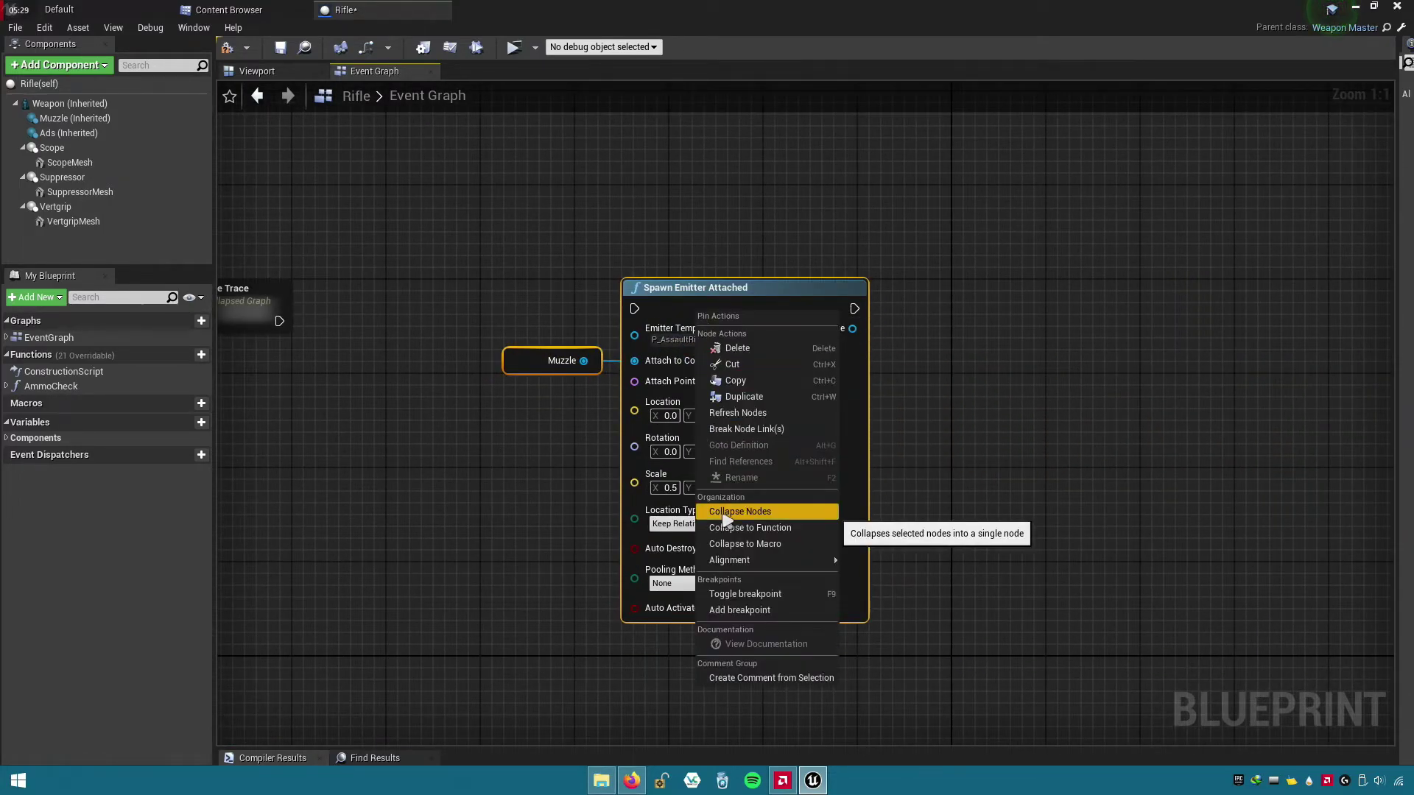
pyautogui.click(775, 512)
pyautogui.write('Mu')
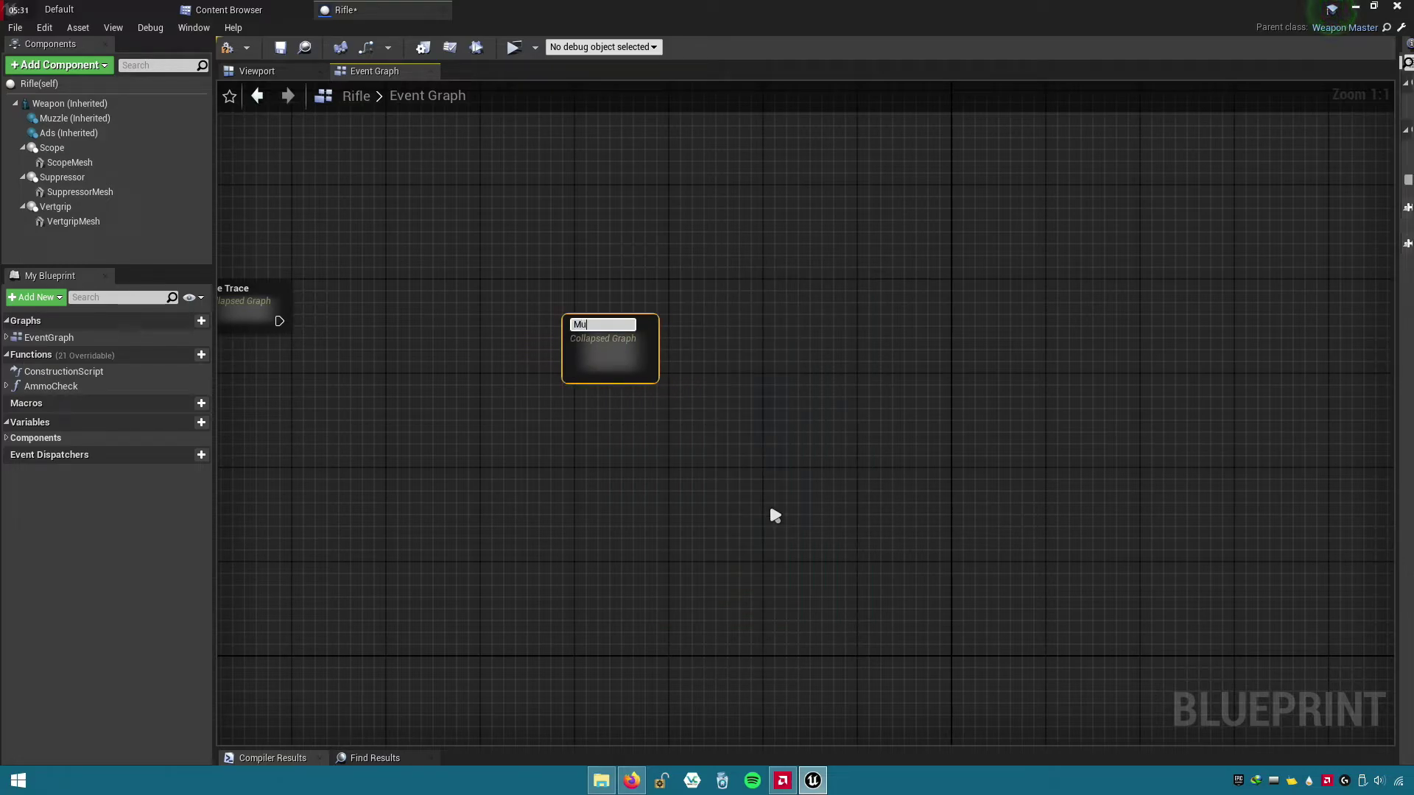
pyautogui.write('zzle Flas')
pyautogui.write('h')
pyautogui.press('Return')
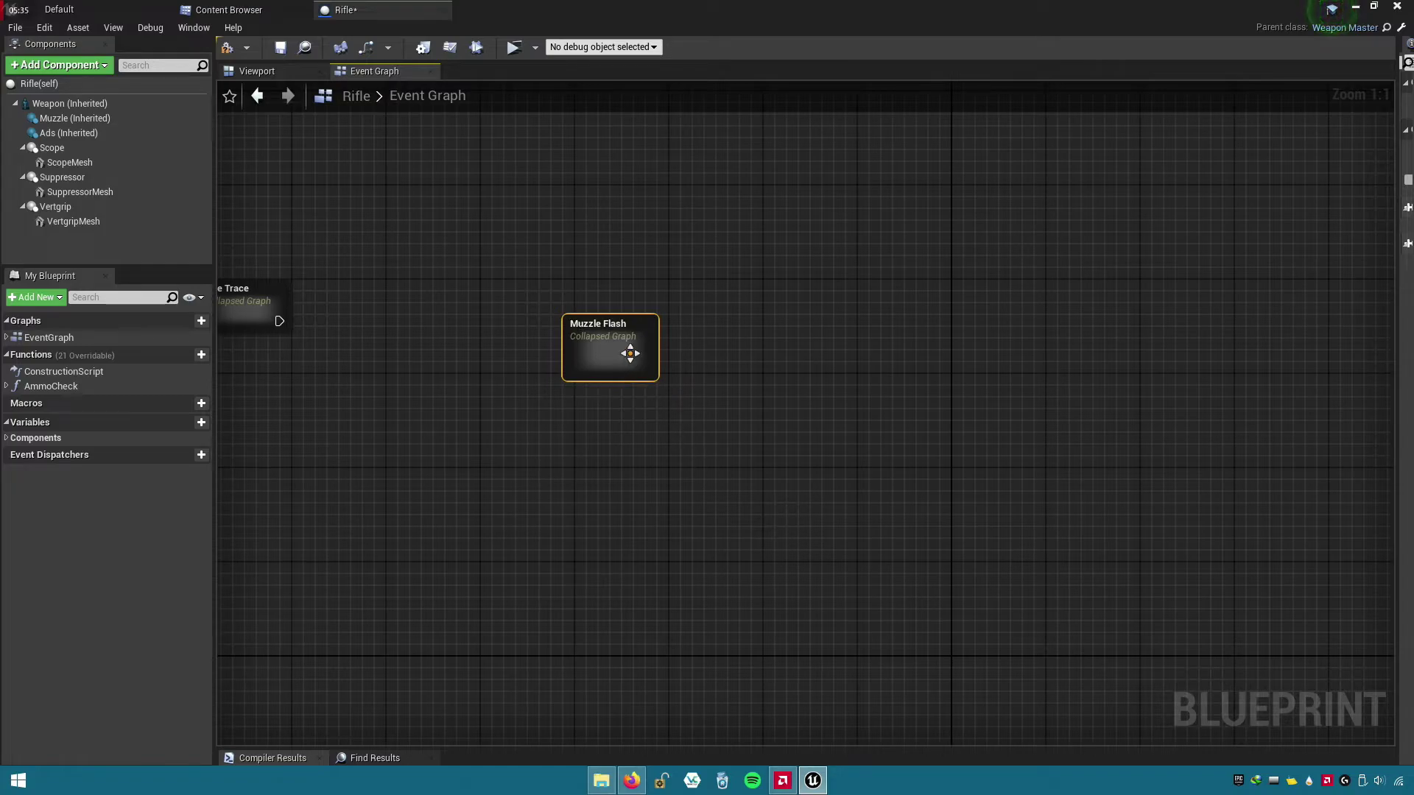
pyautogui.doubleClick(624, 349)
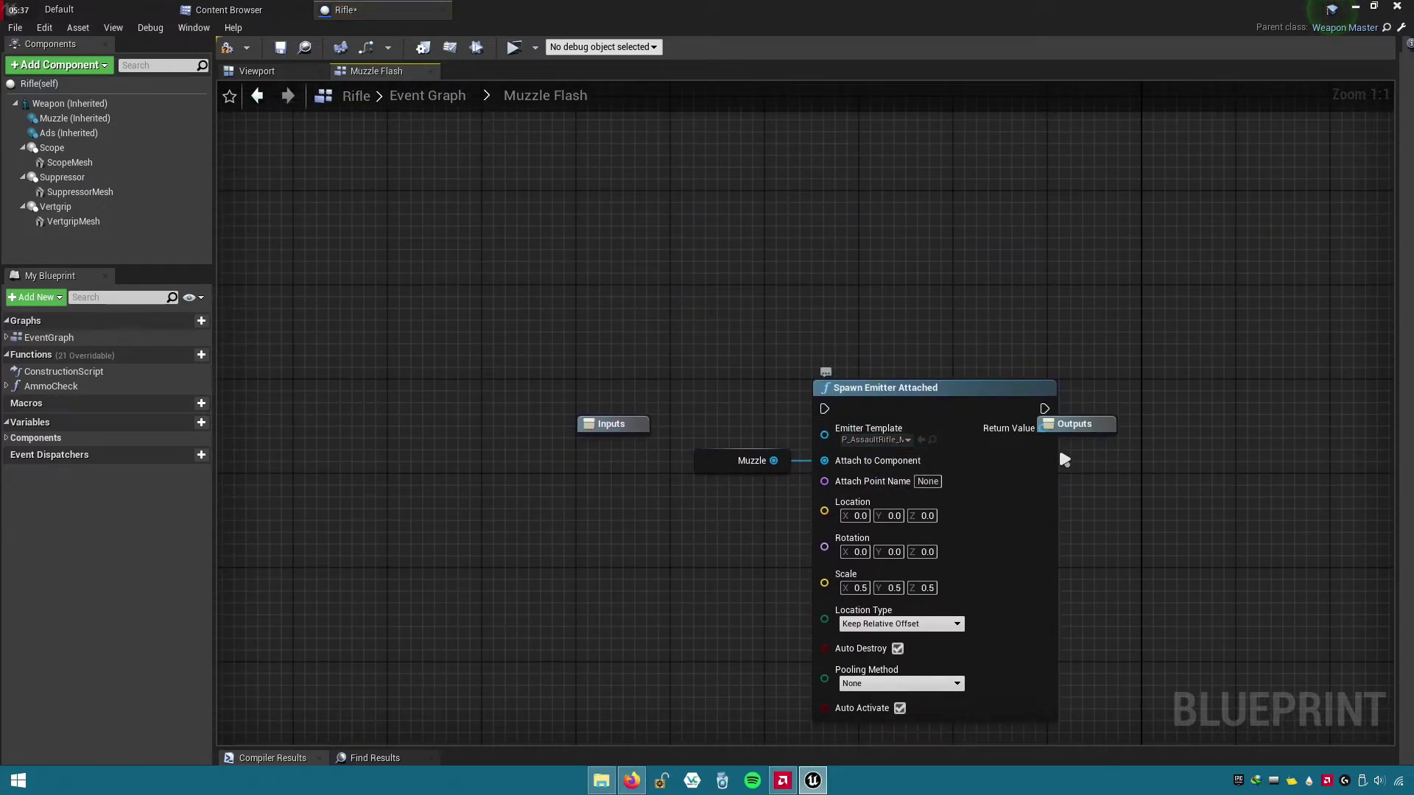
# - Move the Outputs node next to Inputs and reposition both together
pyautogui.moveTo(1087, 427)
pyautogui.mouseDown()
pyautogui.moveTo(629, 395)
pyautogui.moveTo(611, 365)
pyautogui.mouseUp()
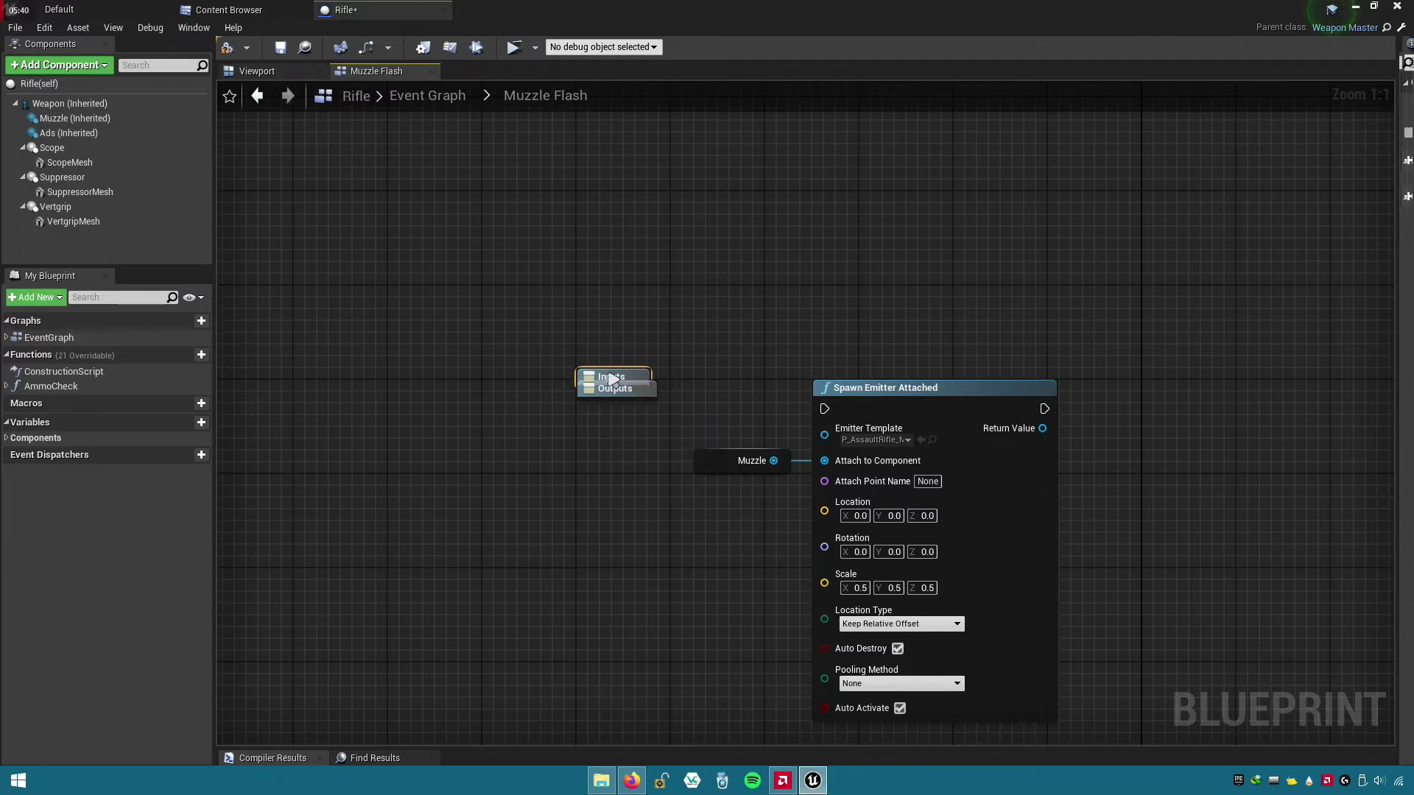
pyautogui.click(647, 487)
pyautogui.moveTo(647, 487); pyautogui.dragTo(631, 434, button='right')
pyautogui.click(582, 282)
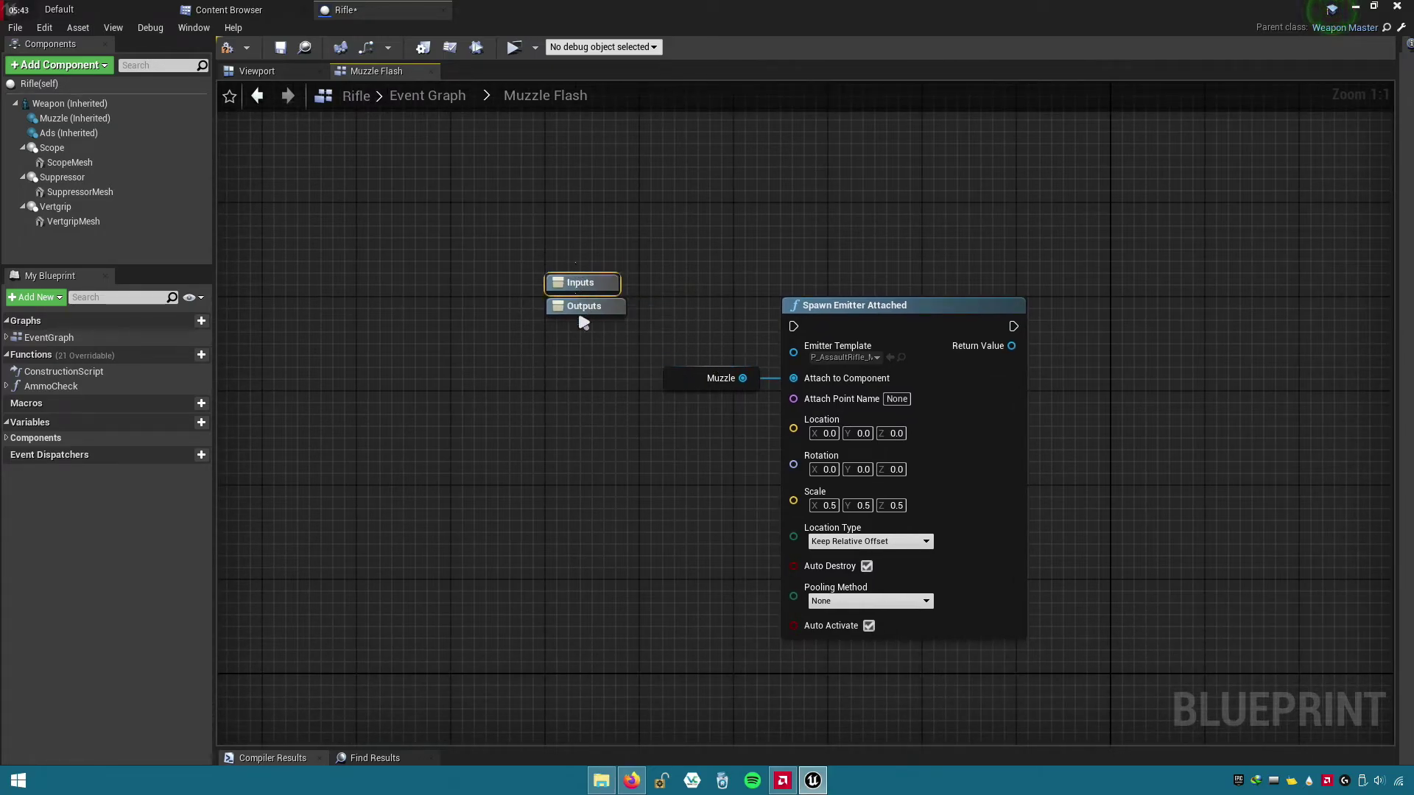
pyautogui.keyDown('ctrl'); pyautogui.click(583, 306); pyautogui.keyUp('ctrl')
pyautogui.moveTo(583, 306)
pyautogui.mouseDown()
pyautogui.moveTo(579, 331)
pyautogui.moveTo(599, 236)
pyautogui.mouseUp()
pyautogui.click(578, 372)
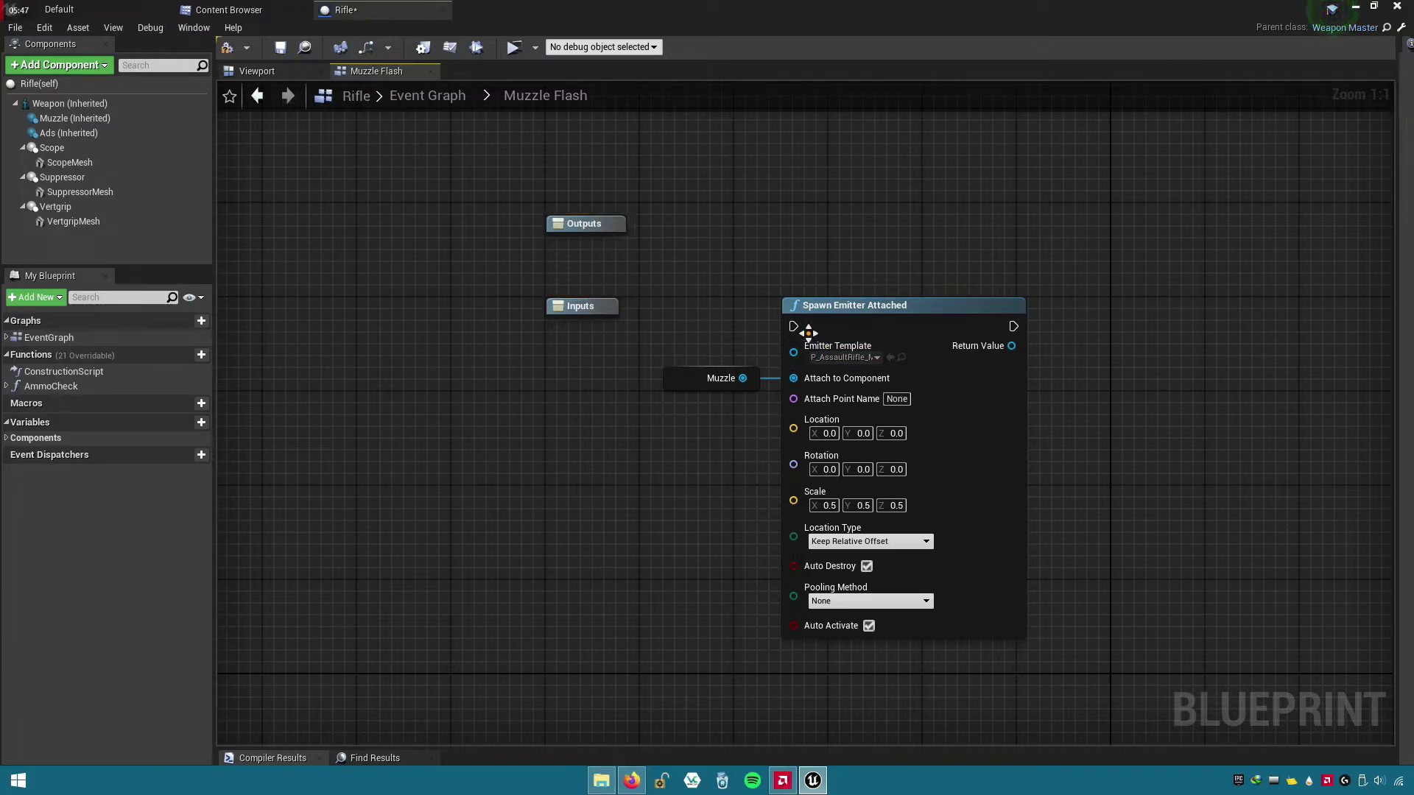
# - Wire Inputs' execution pin to Spawn Emitter Attached and place Outputs just above Inputs
pyautogui.moveTo(794, 326); pyautogui.dragTo(582, 307)
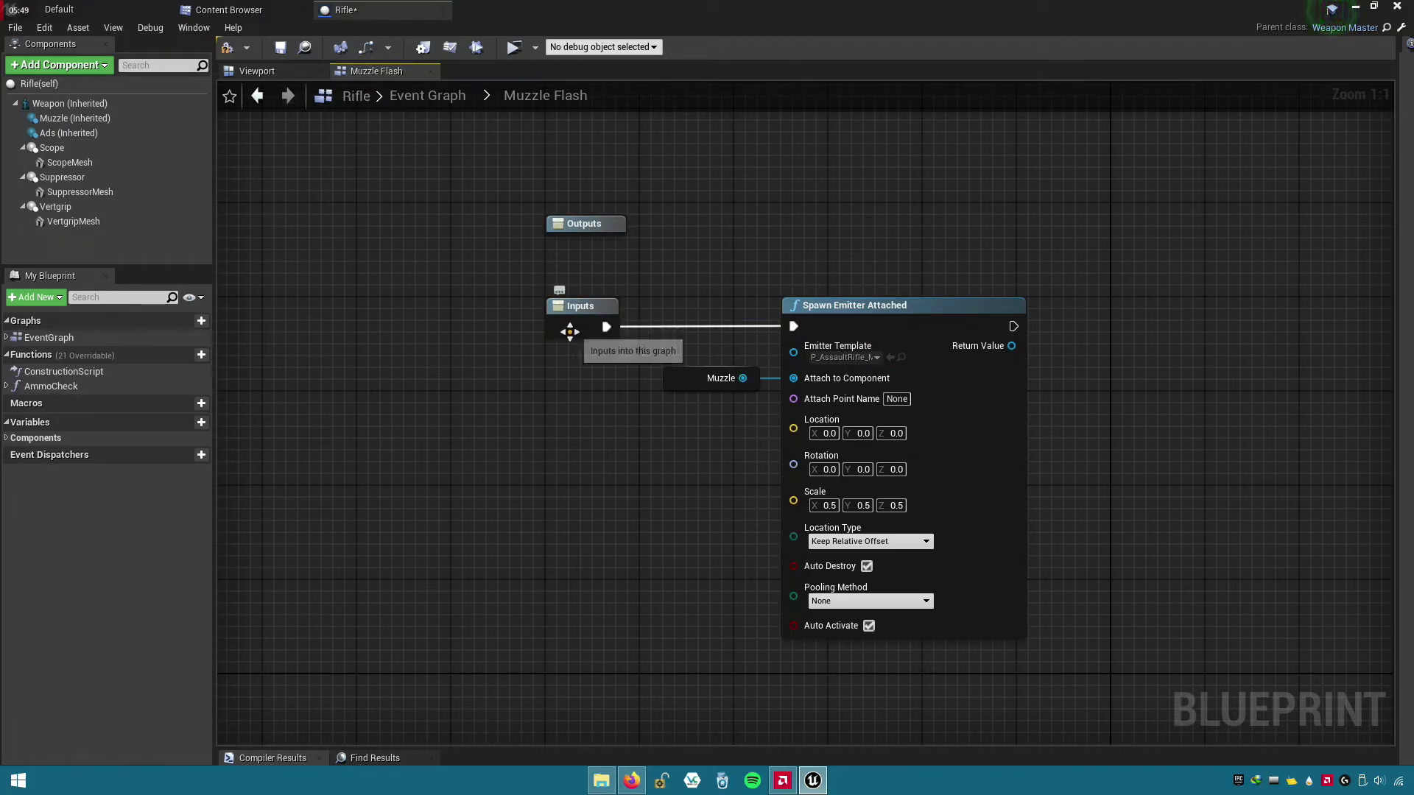
pyautogui.moveTo(658, 402)
pyautogui.mouseDown()
pyautogui.moveTo(834, 346)
pyautogui.moveTo(787, 347)
pyautogui.mouseUp()
pyautogui.click(643, 393)
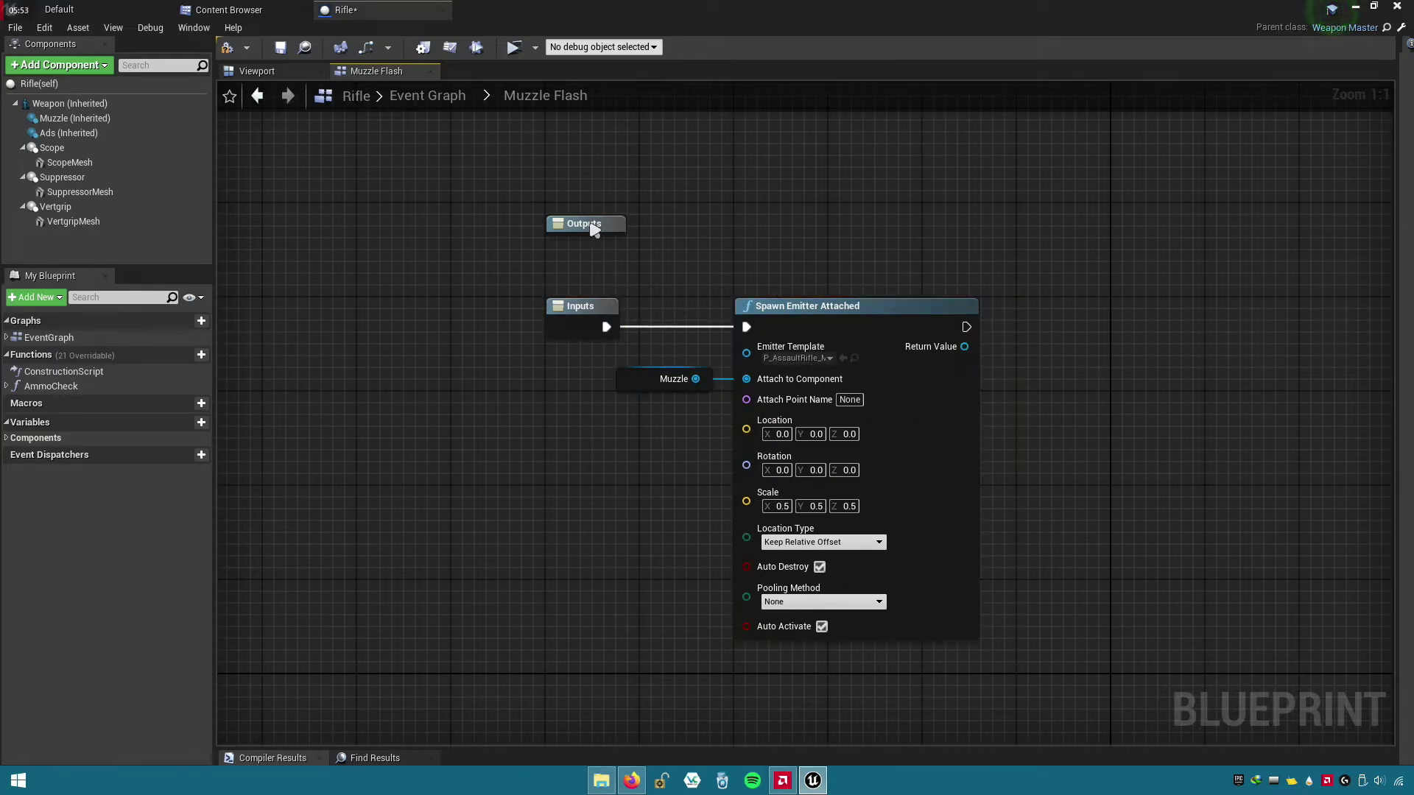
pyautogui.moveTo(594, 230); pyautogui.dragTo(594, 288)
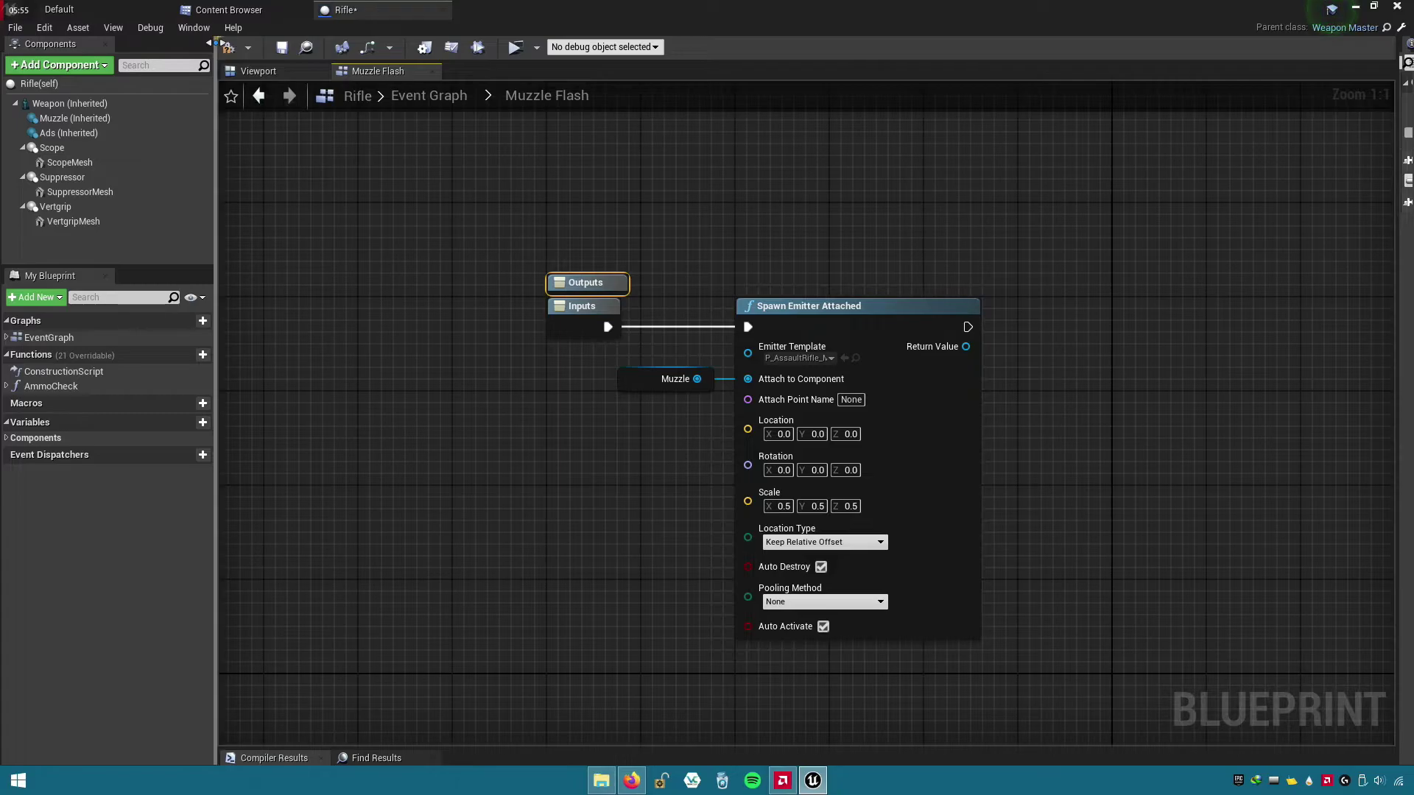
pyautogui.moveTo(213, 59); pyautogui.dragTo(215, 59)
# - Back in the Event Graph, nudge Muzzle Flash into place and search 'sequen' from Line Trace's exec wire
pyautogui.click(438, 103)
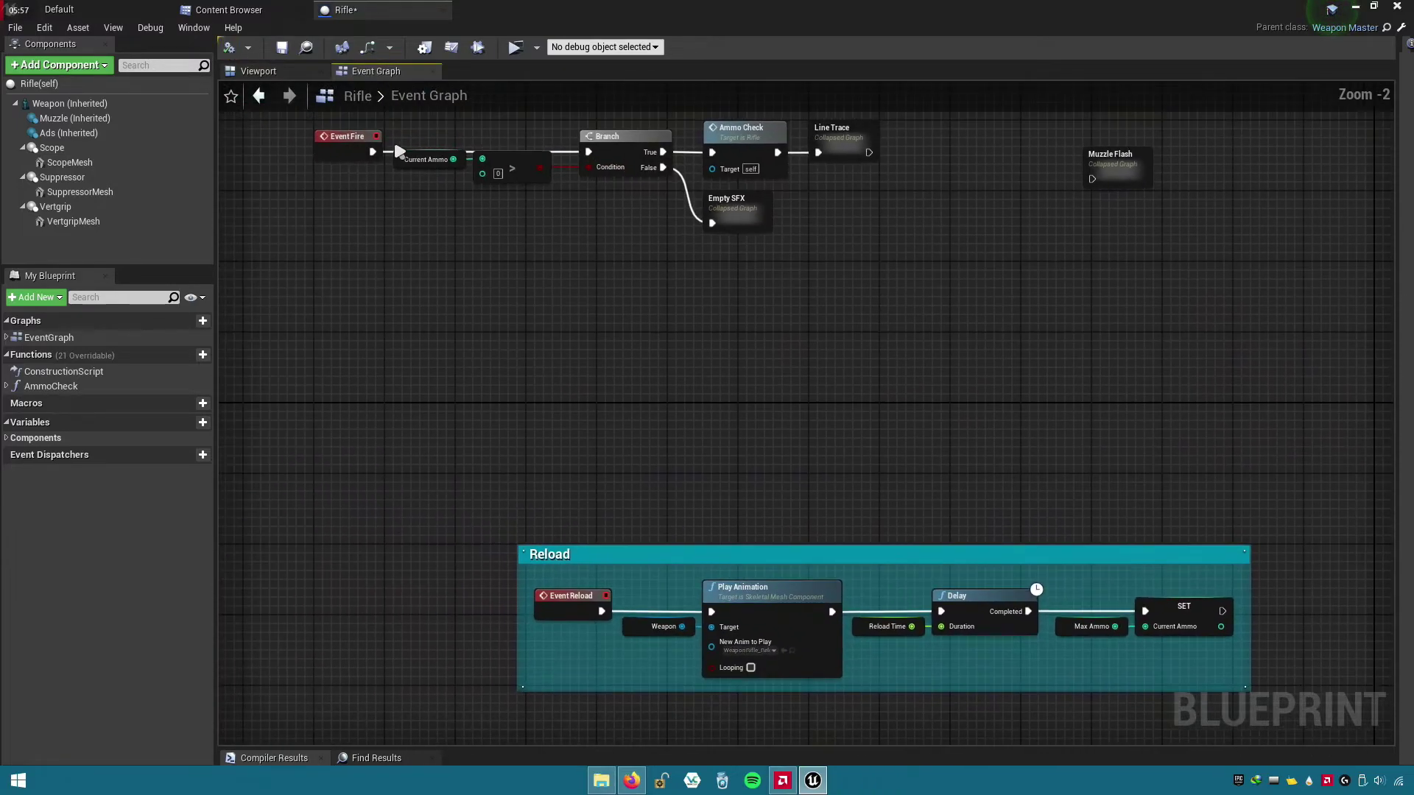
pyautogui.moveTo(1137, 284); pyautogui.dragTo(1103, 261)
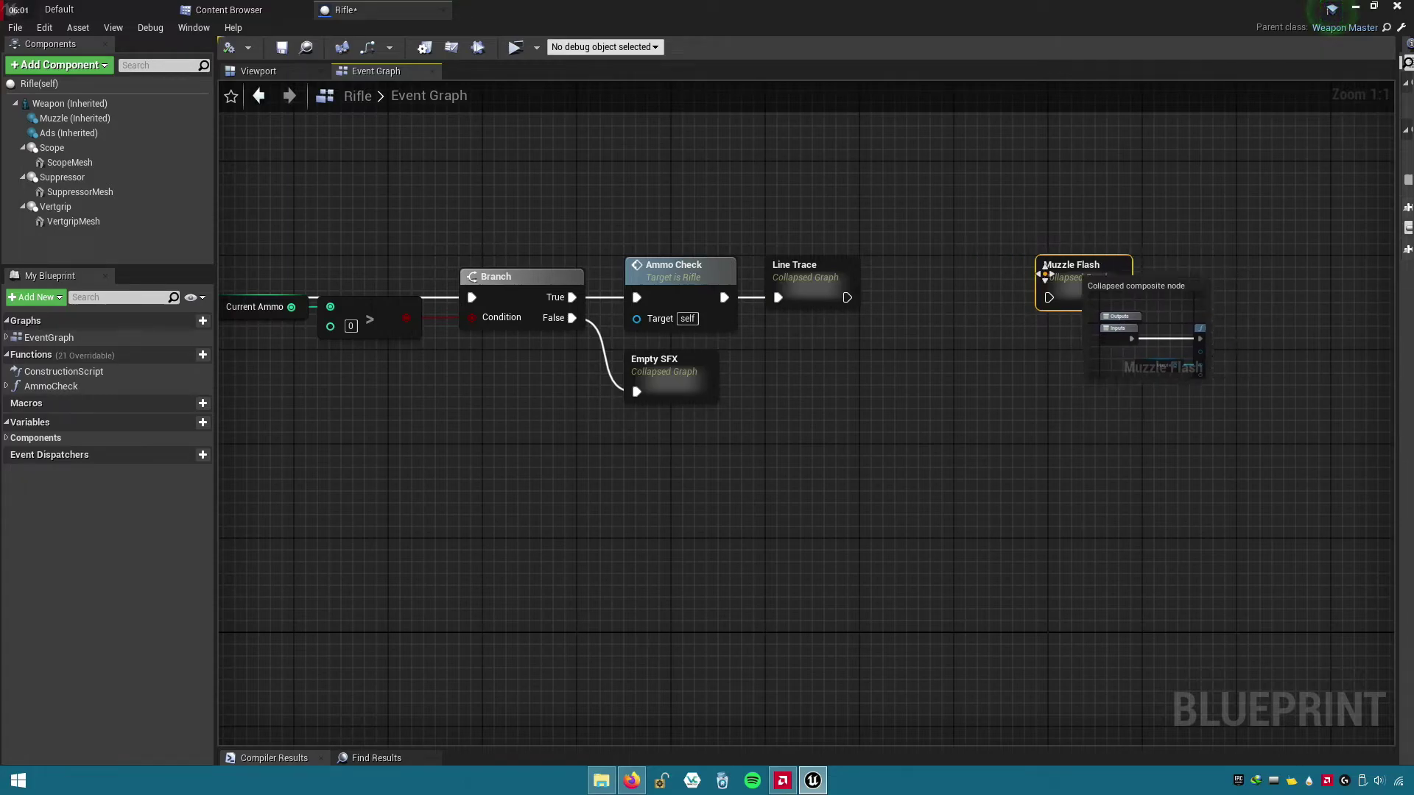
pyautogui.moveTo(846, 297); pyautogui.dragTo(910, 310)
pyautogui.write('seq')
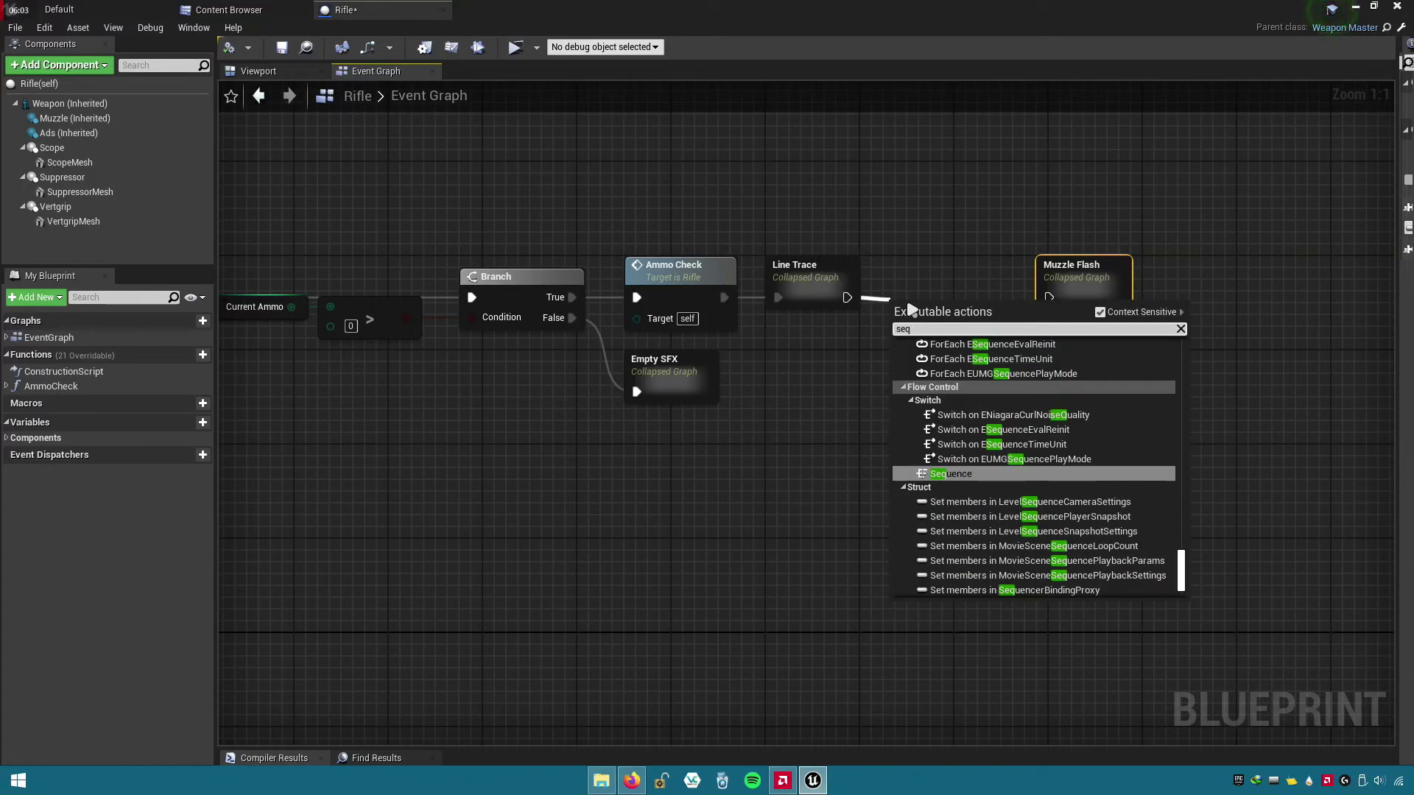
pyautogui.write('uence')
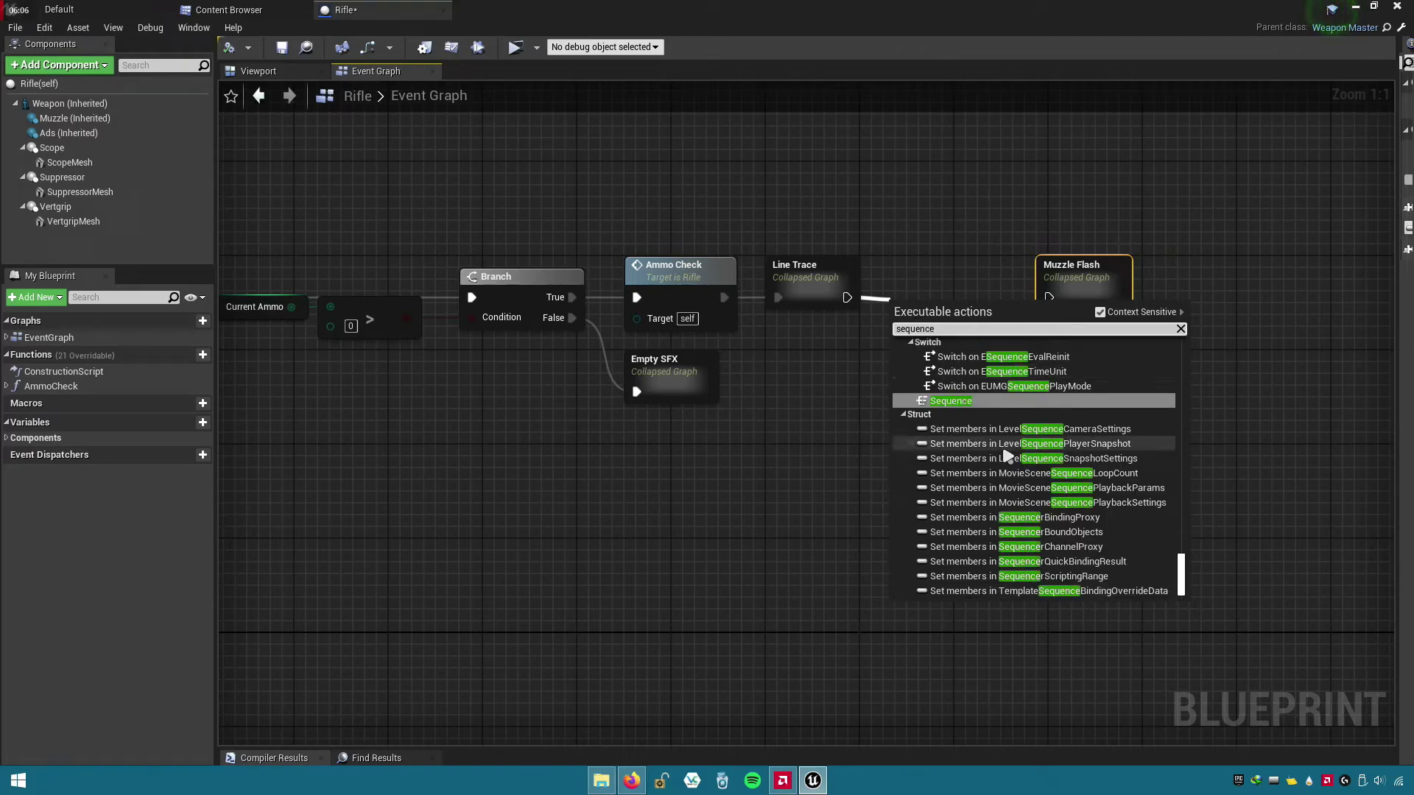
# - Add a Sequence node after Line Trace and connect Then 0 to Muzzle Flash
pyautogui.click(963, 398)
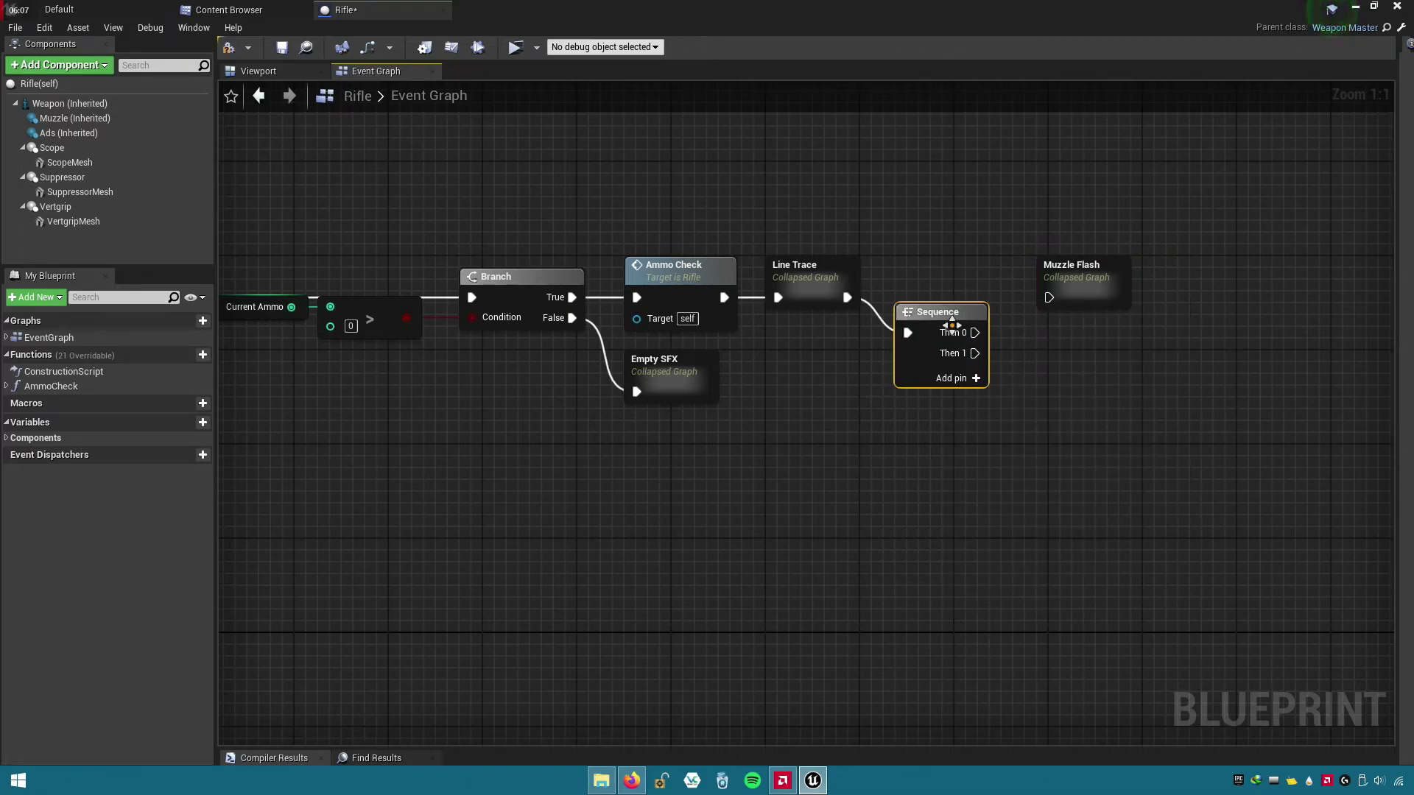
pyautogui.moveTo(952, 315)
pyautogui.mouseDown()
pyautogui.moveTo(937, 280)
pyautogui.moveTo(1048, 297)
pyautogui.mouseUp()
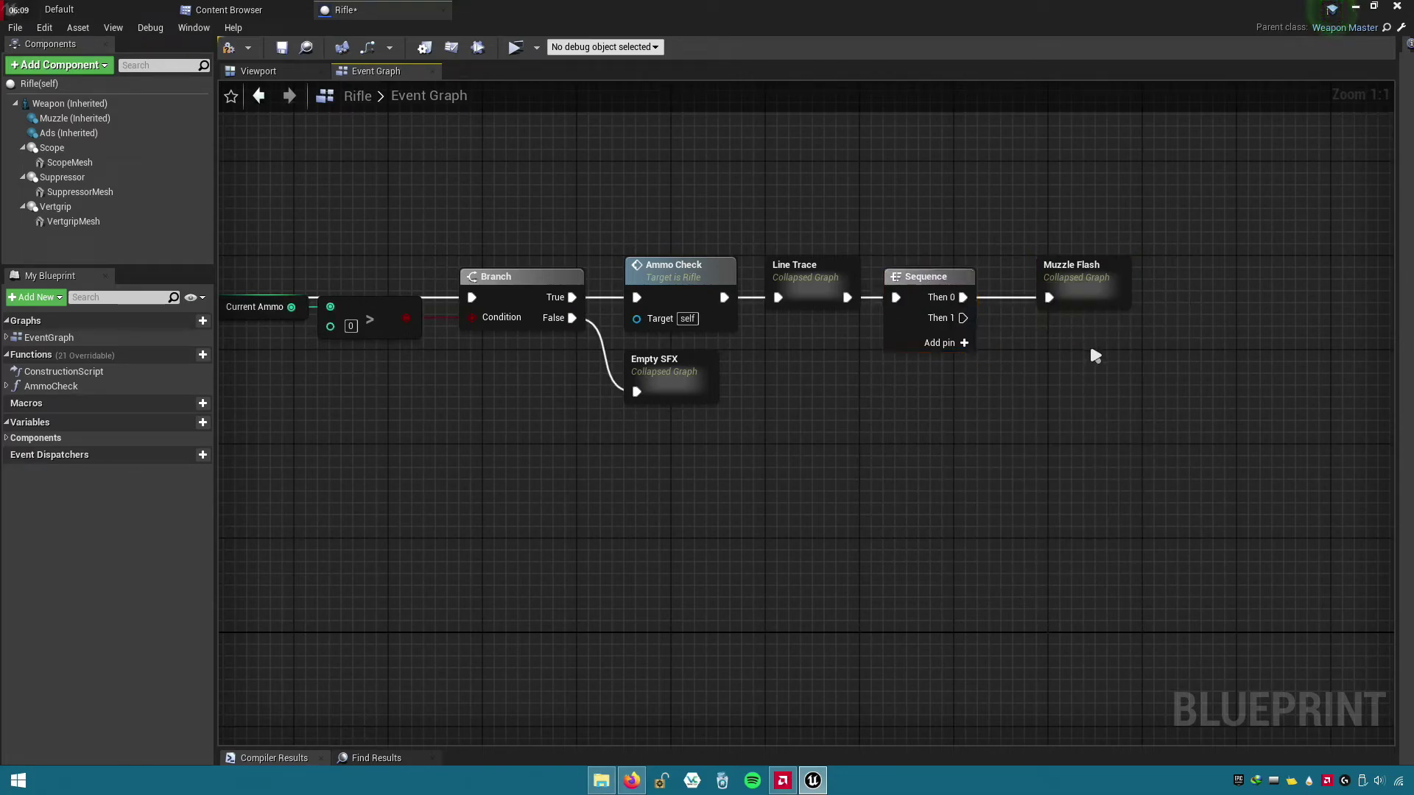
pyautogui.moveTo(1089, 342)
pyautogui.mouseDown(button='right')
pyautogui.moveTo(1064, 328)
pyautogui.moveTo(1300, 412)
pyautogui.mouseUp(button='right')
pyautogui.moveTo(443, 402); pyautogui.dragTo(444, 388, button='right')
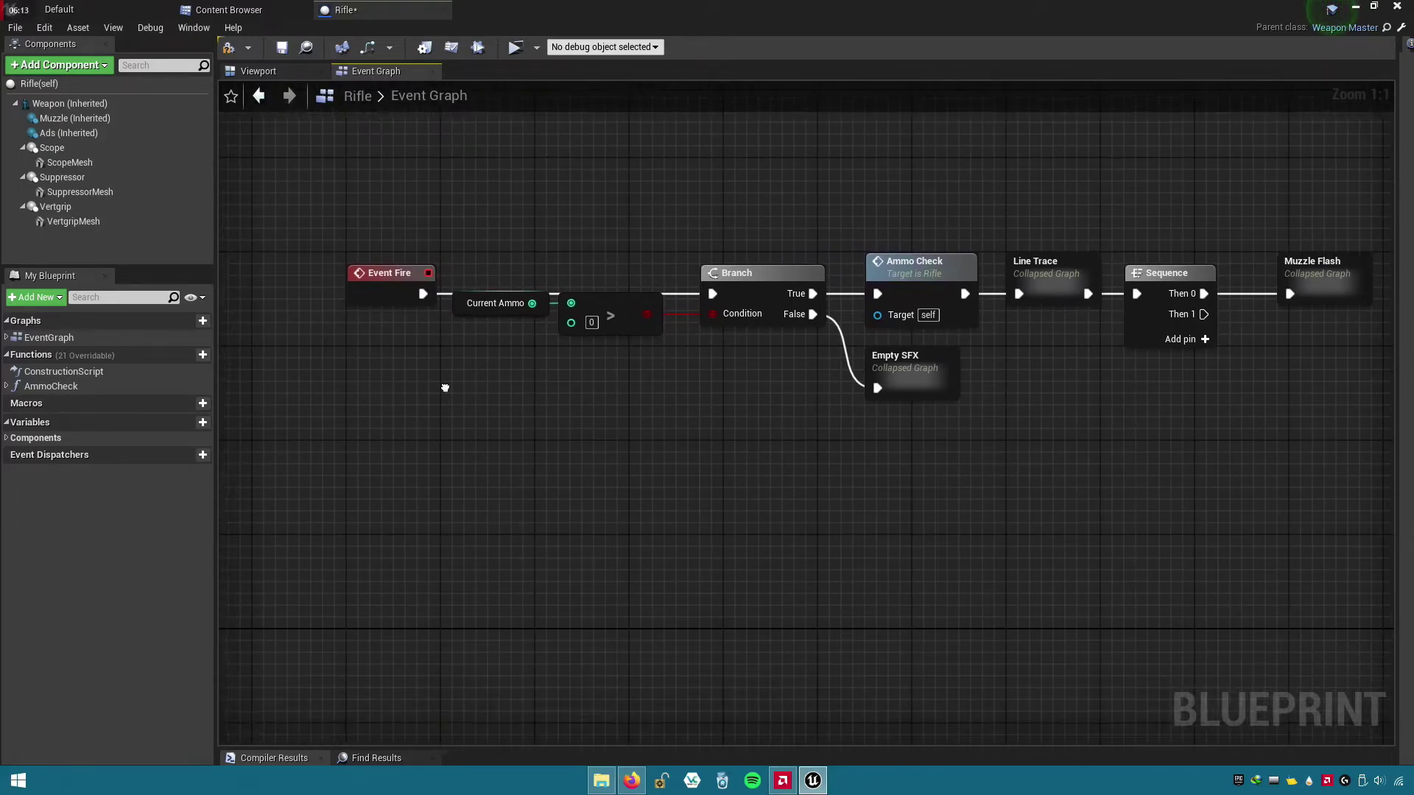
pyautogui.scroll(-2, 449, 280)
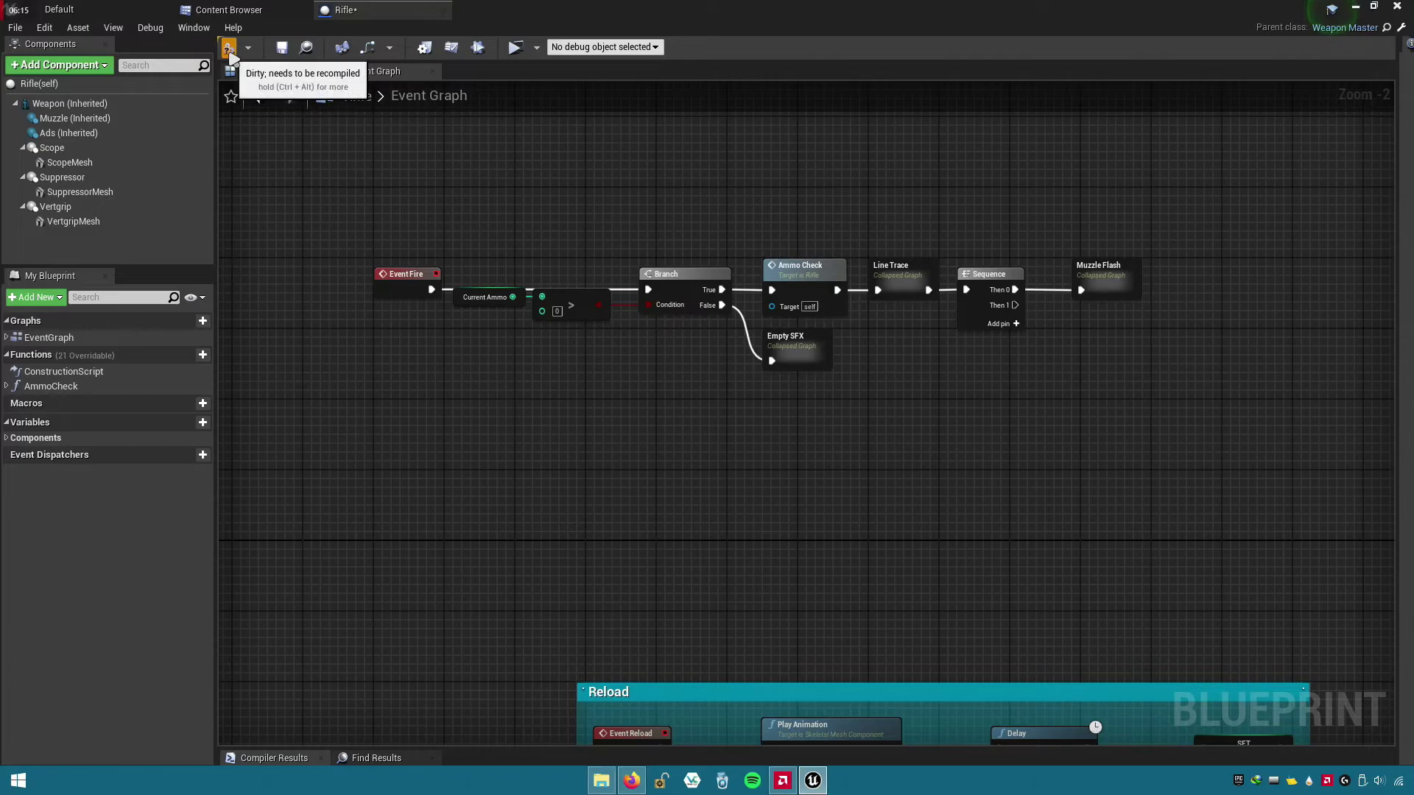
# - Compile the Rifle Blueprint, leaving the Reload comment where it was
pyautogui.click(281, 46)
pyautogui.moveTo(615, 446); pyautogui.dragTo(570, 272, button='right')
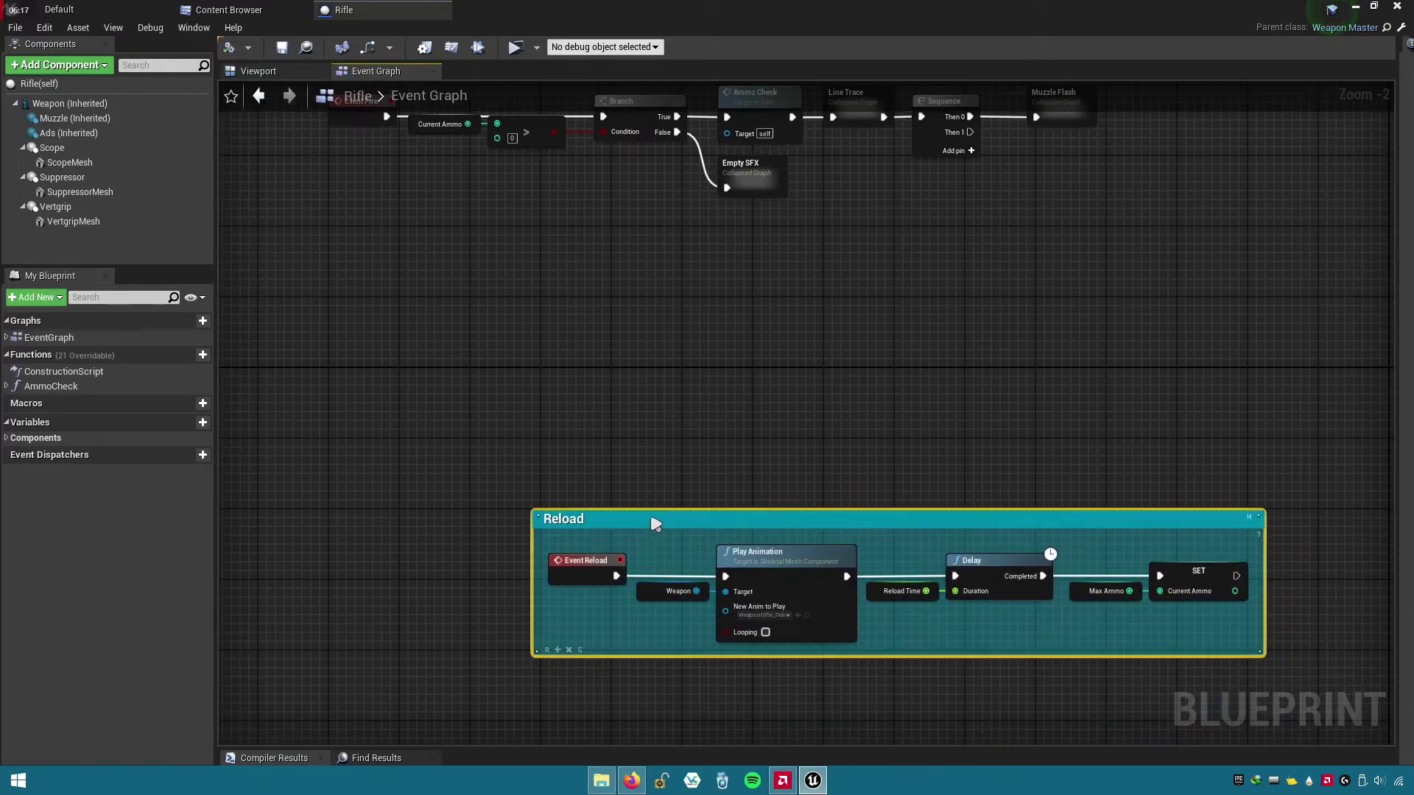
pyautogui.moveTo(665, 517); pyautogui.dragTo(513, 462)
pyautogui.hotkey('ctrl', 'z')
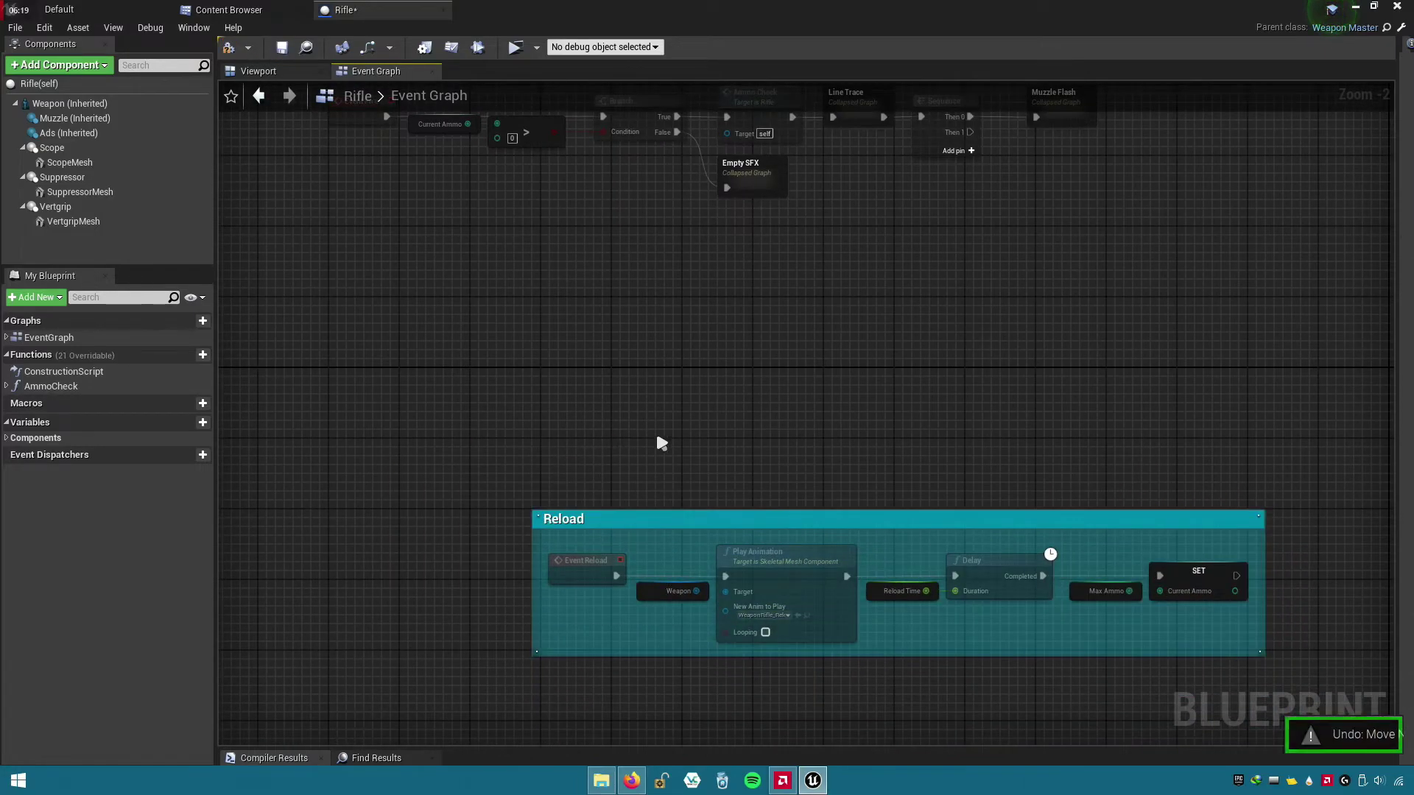
# - Play-test the game, firing the rifle at the floor, then exit the preview
pyautogui.click(515, 46)
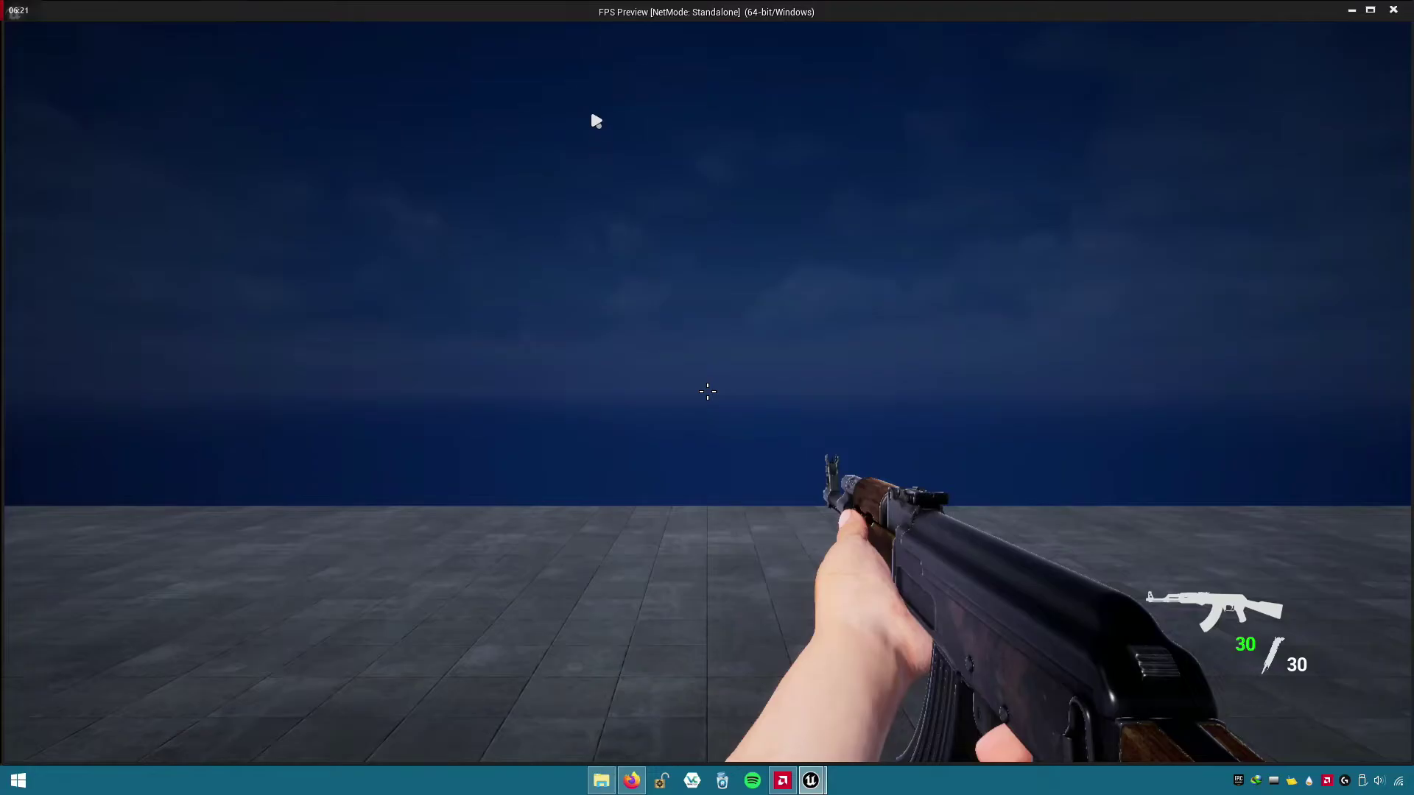
pyautogui.click(707, 392)
pyautogui.moveTo(707, 391); pyautogui.dragTo(707, 392)
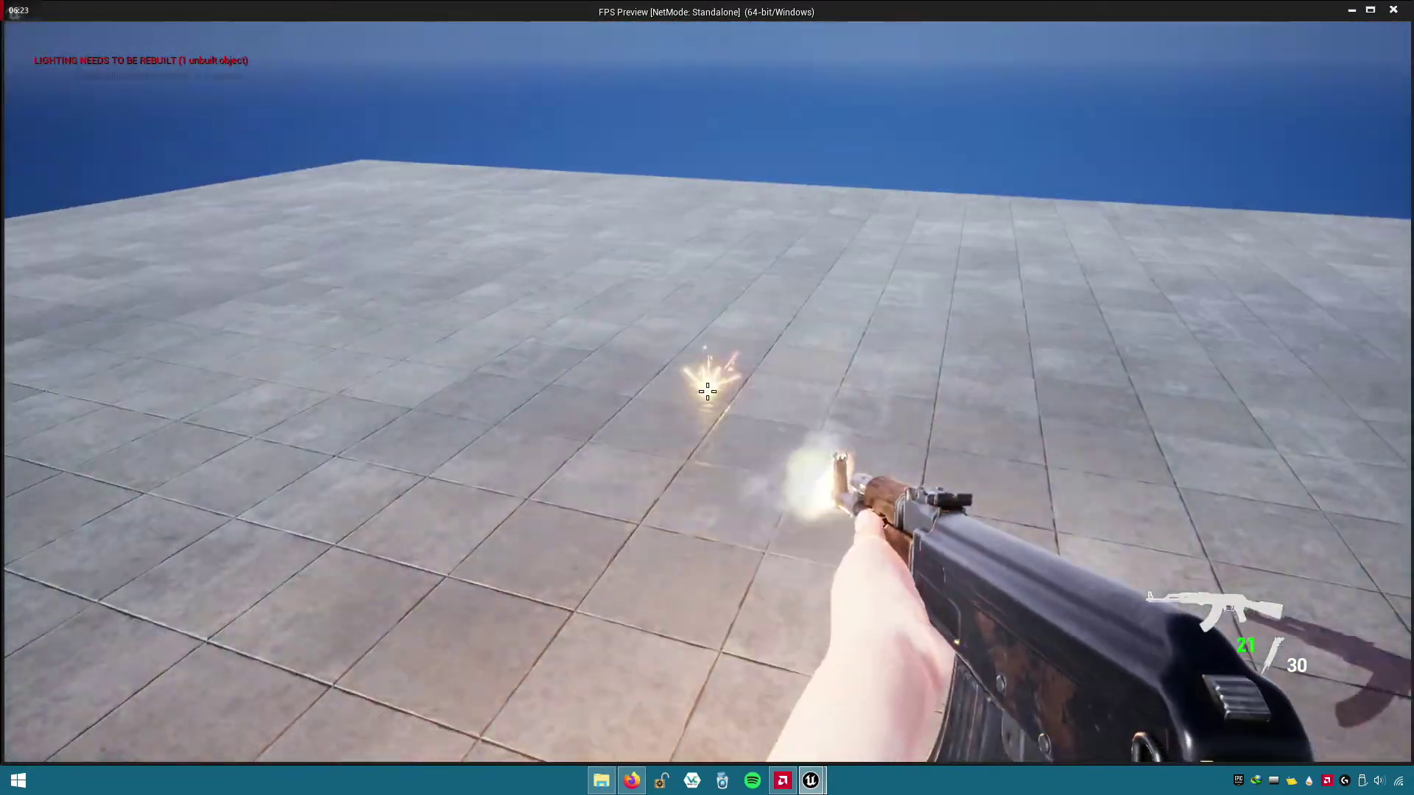
pyautogui.press('Escape')
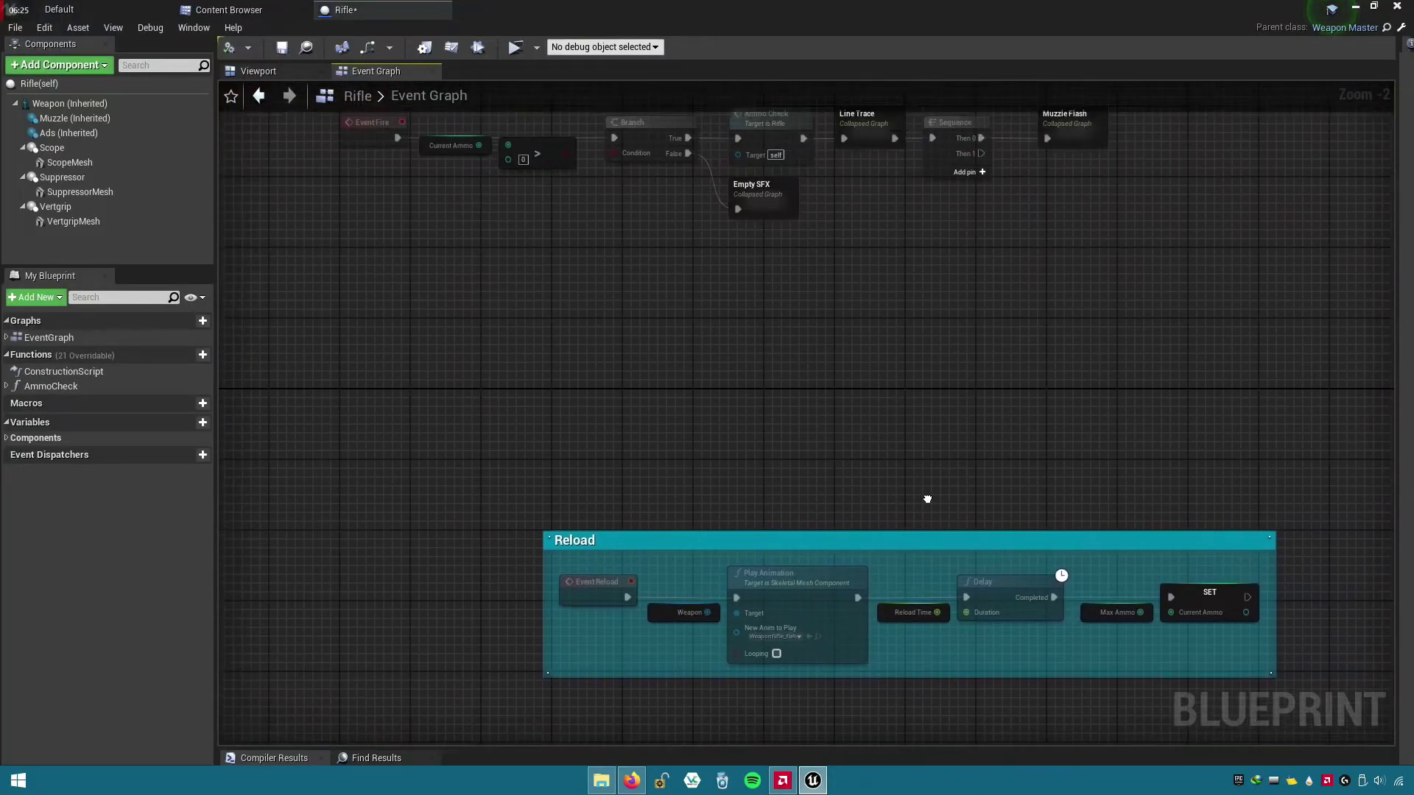
# - Copy the Reload comment's title, then delete the comment while keeping its nodes
pyautogui.moveTo(561, 404); pyautogui.dragTo(1162, 500)
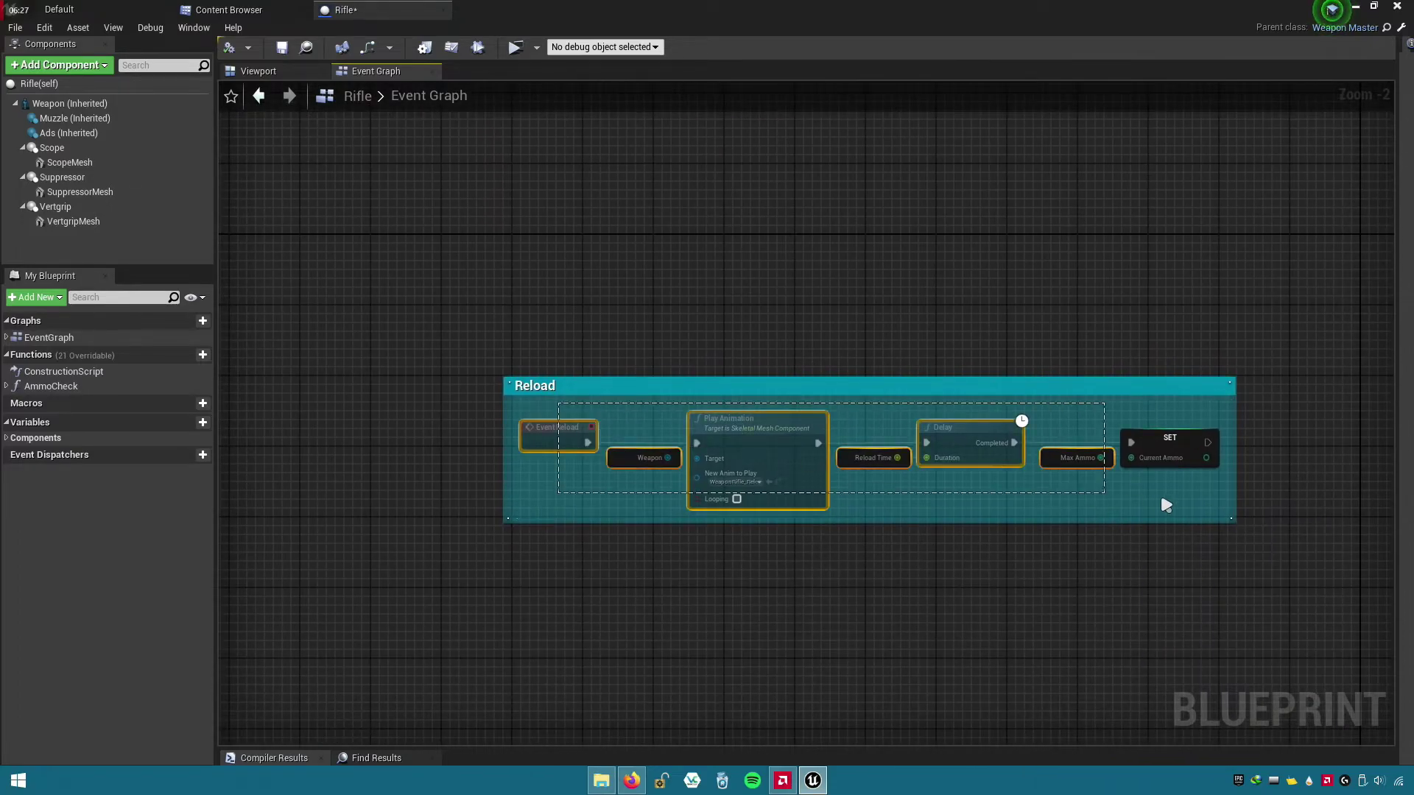
pyautogui.click(999, 536)
pyautogui.scroll(2, 999, 535)
pyautogui.click(679, 396)
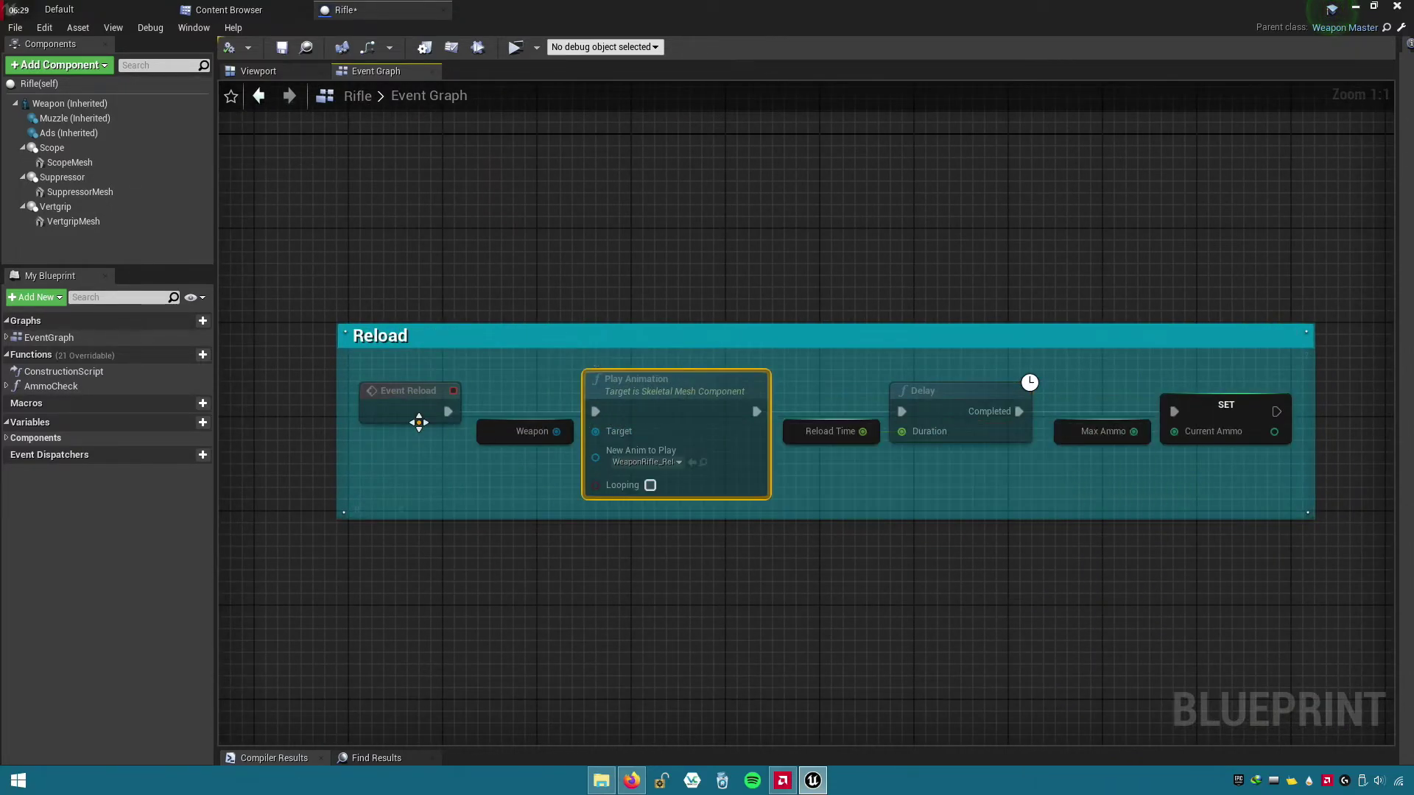
pyautogui.click(439, 471)
pyautogui.click(458, 339)
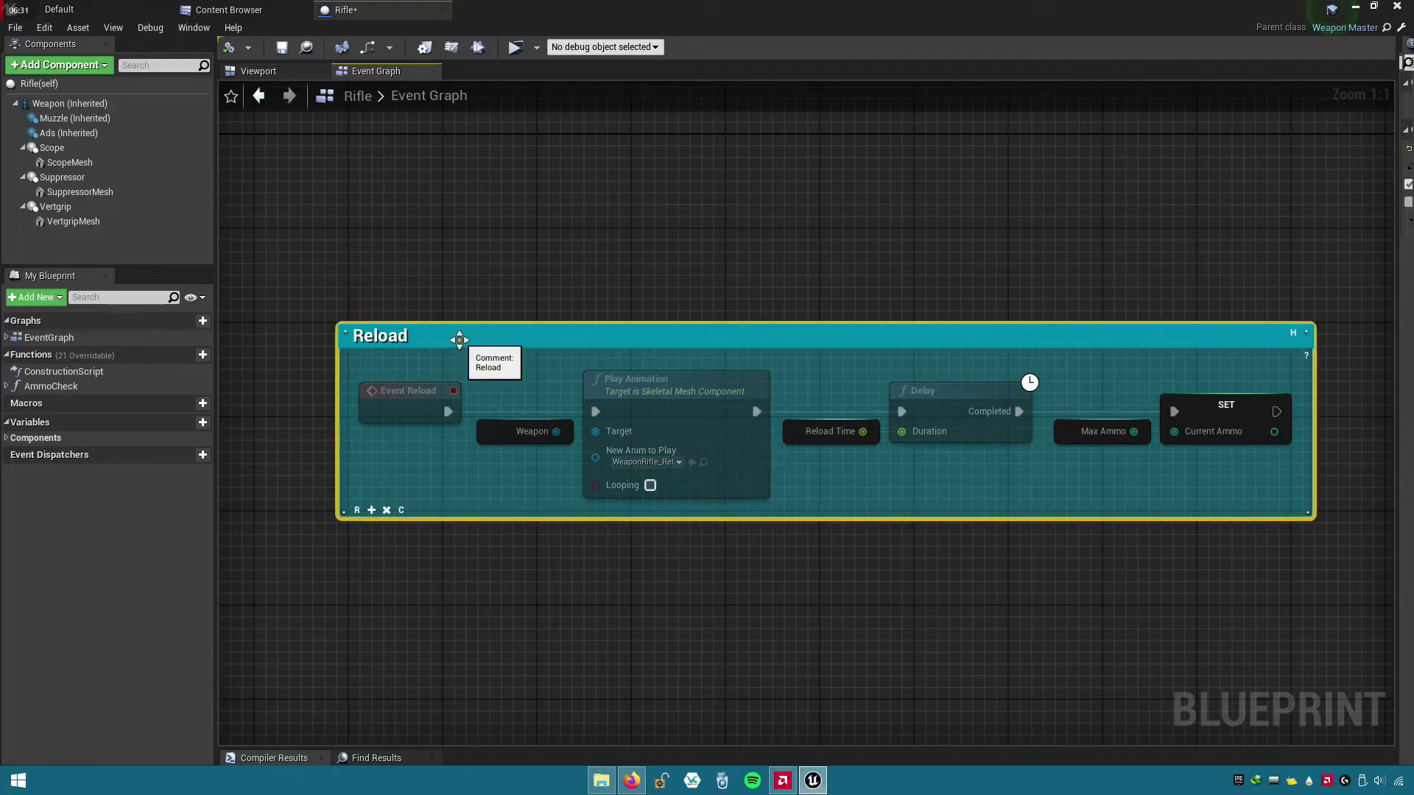
pyautogui.rightClick(459, 339)
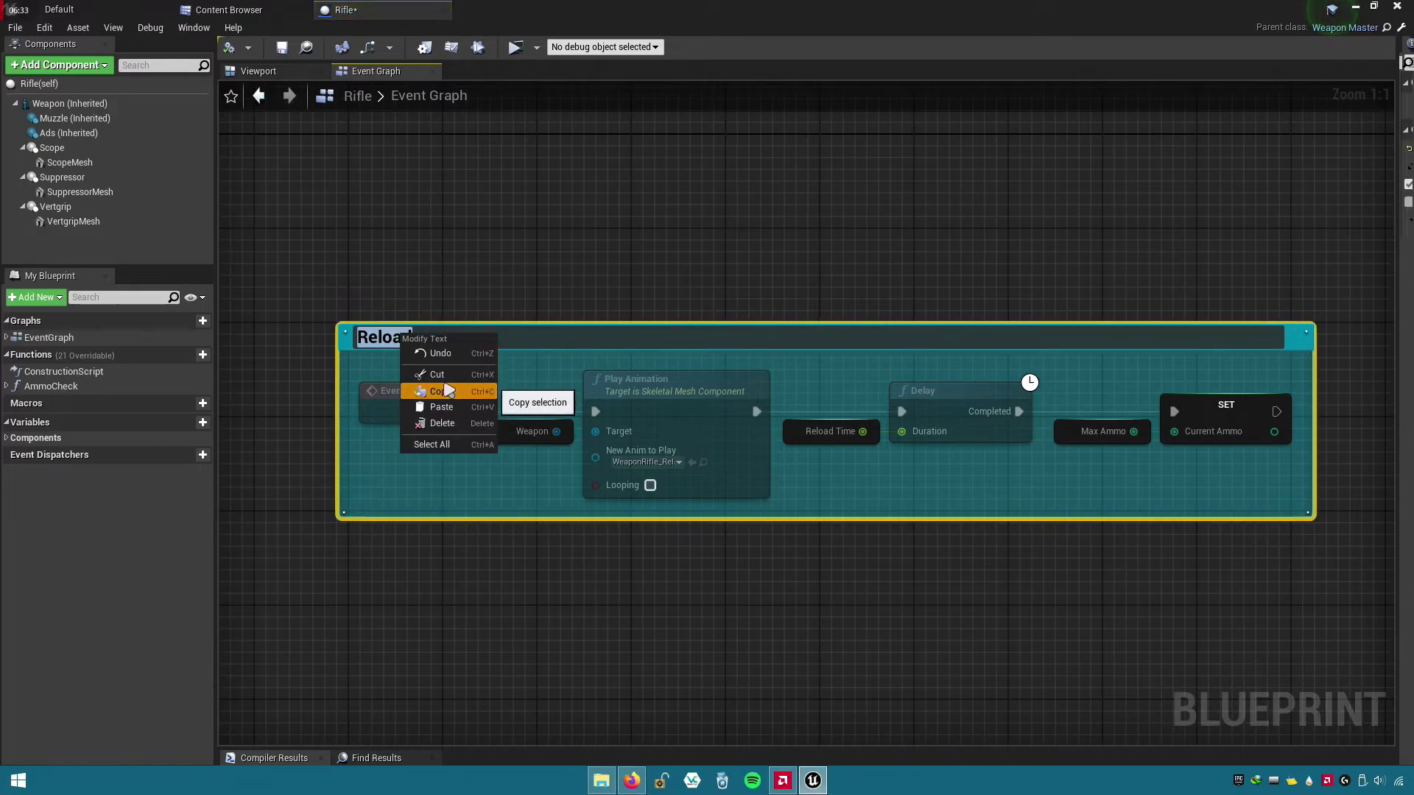
pyautogui.click(471, 398)
pyautogui.click(467, 339)
pyautogui.press('Delete')
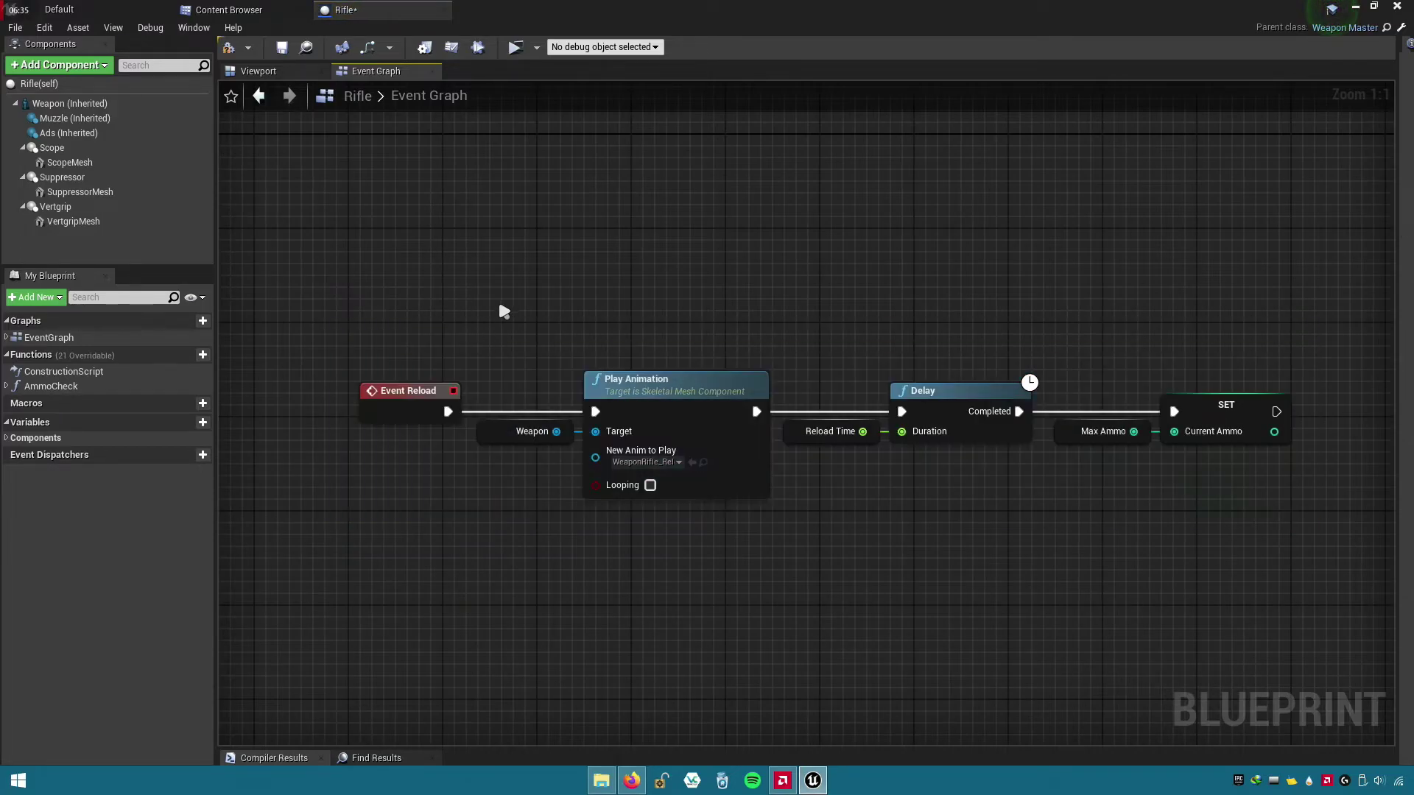
# - Collapse the reload nodes following Event Reload into one node named 'Reload'
pyautogui.moveTo(388, 317); pyautogui.dragTo(370, 311, button='right')
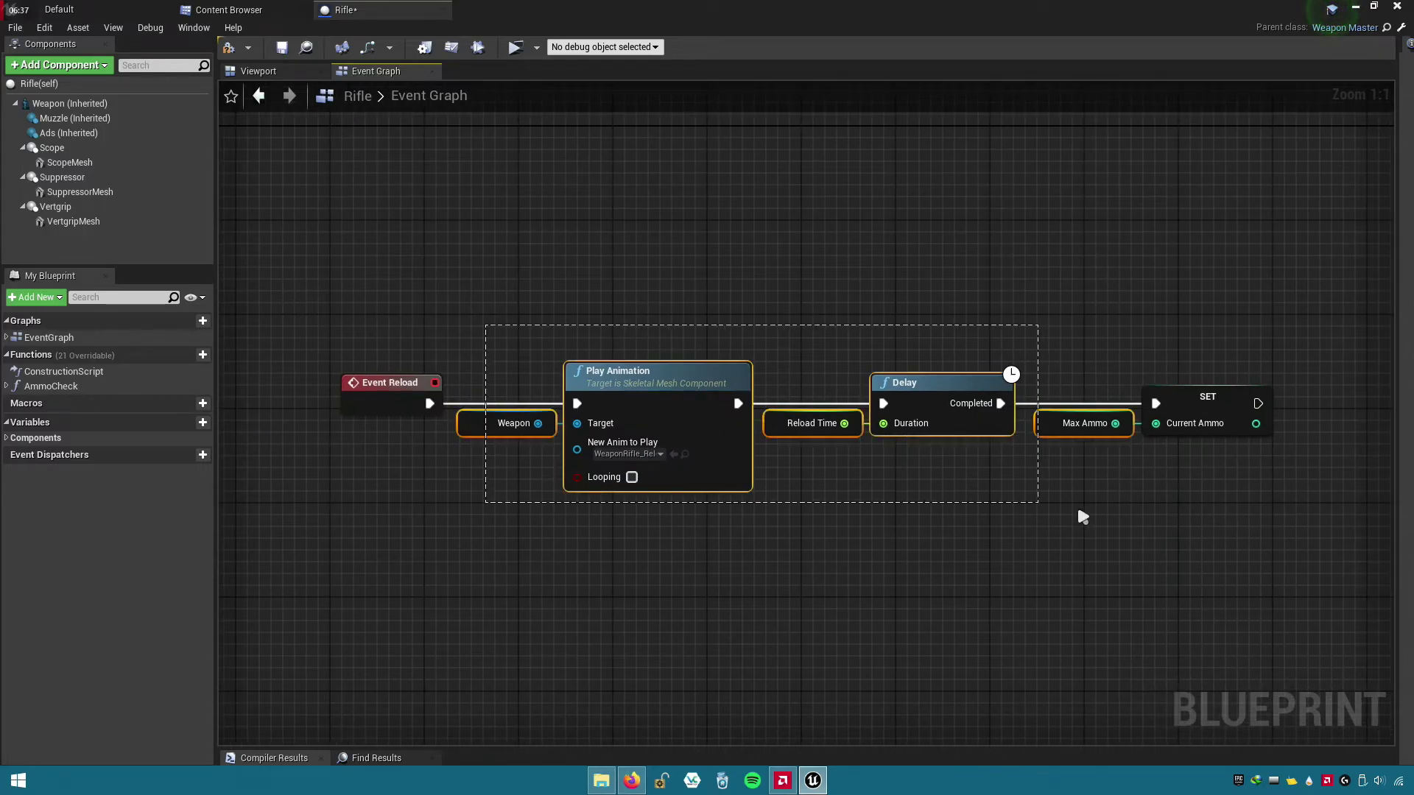
pyautogui.moveTo(485, 332); pyautogui.dragTo(1271, 540)
pyautogui.moveTo(584, 204); pyautogui.dragTo(585, 209, button='right')
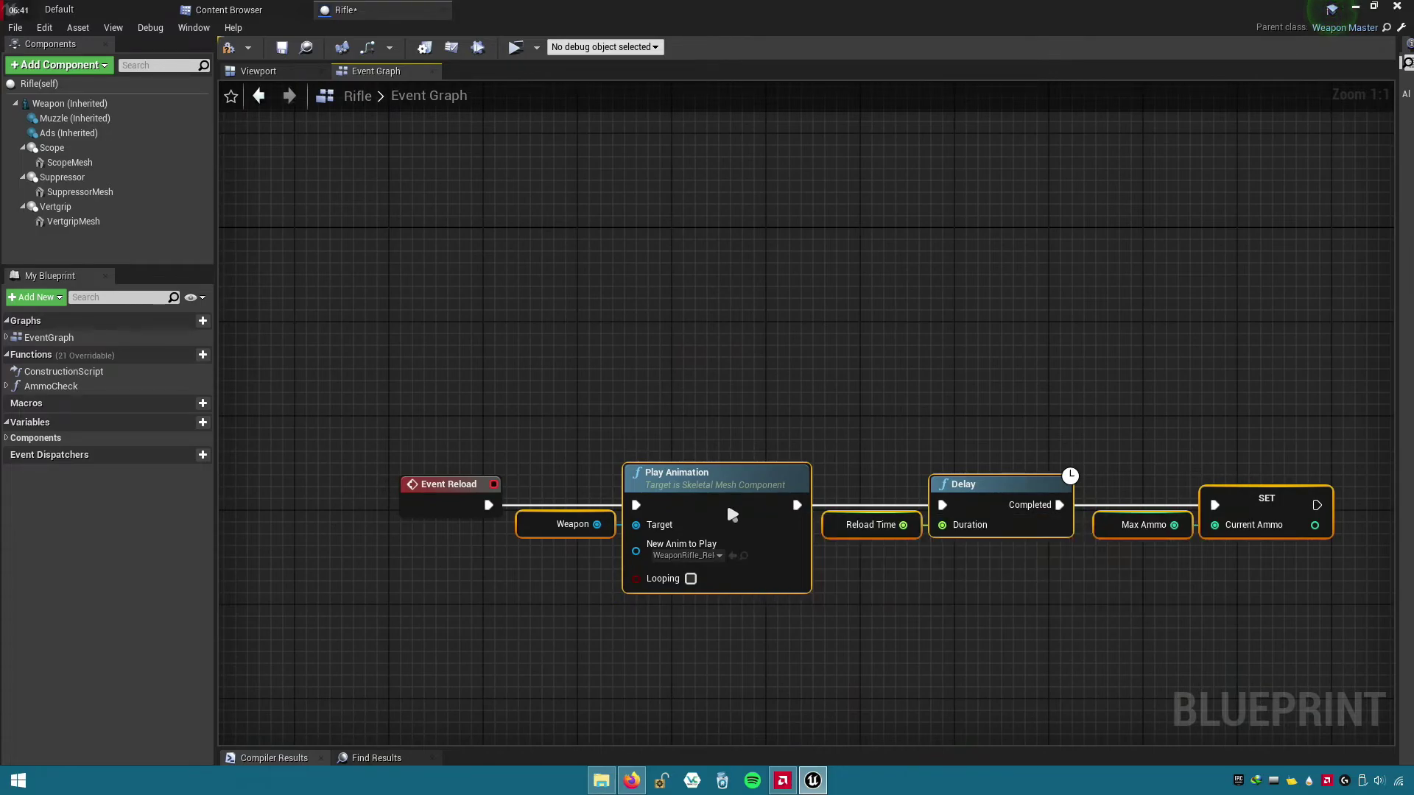
pyautogui.rightClick(729, 508)
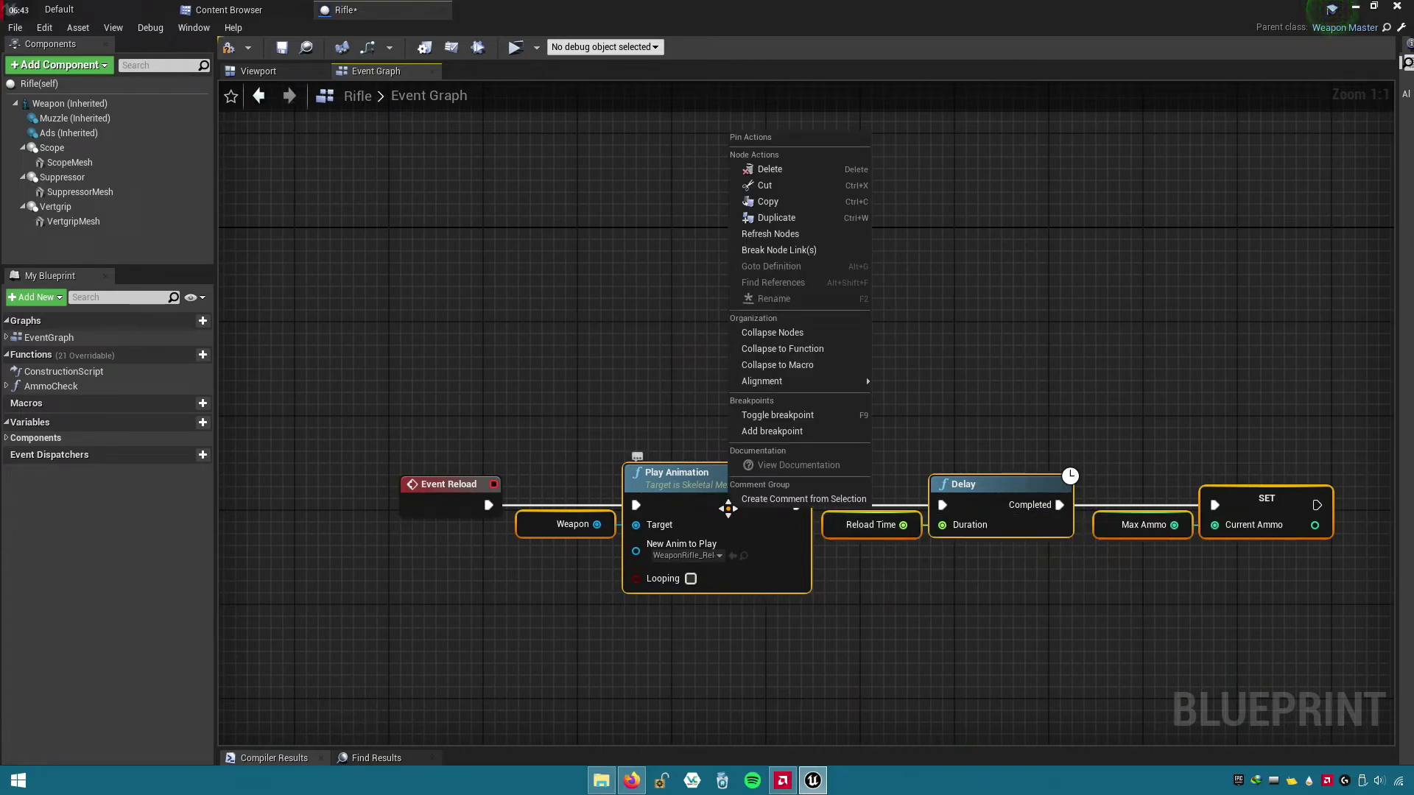
pyautogui.click(824, 329)
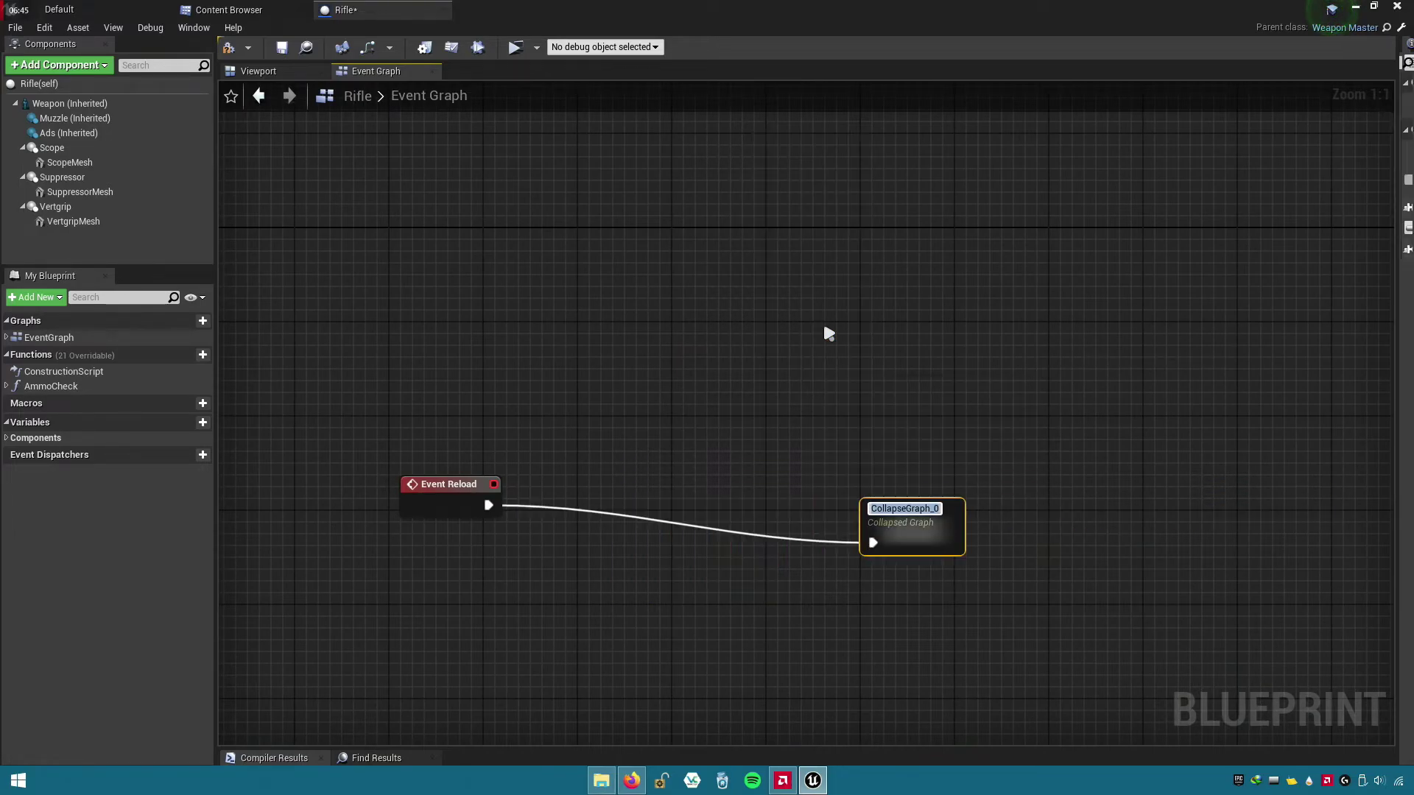
pyautogui.write('Reload')
pyautogui.press('Escape')
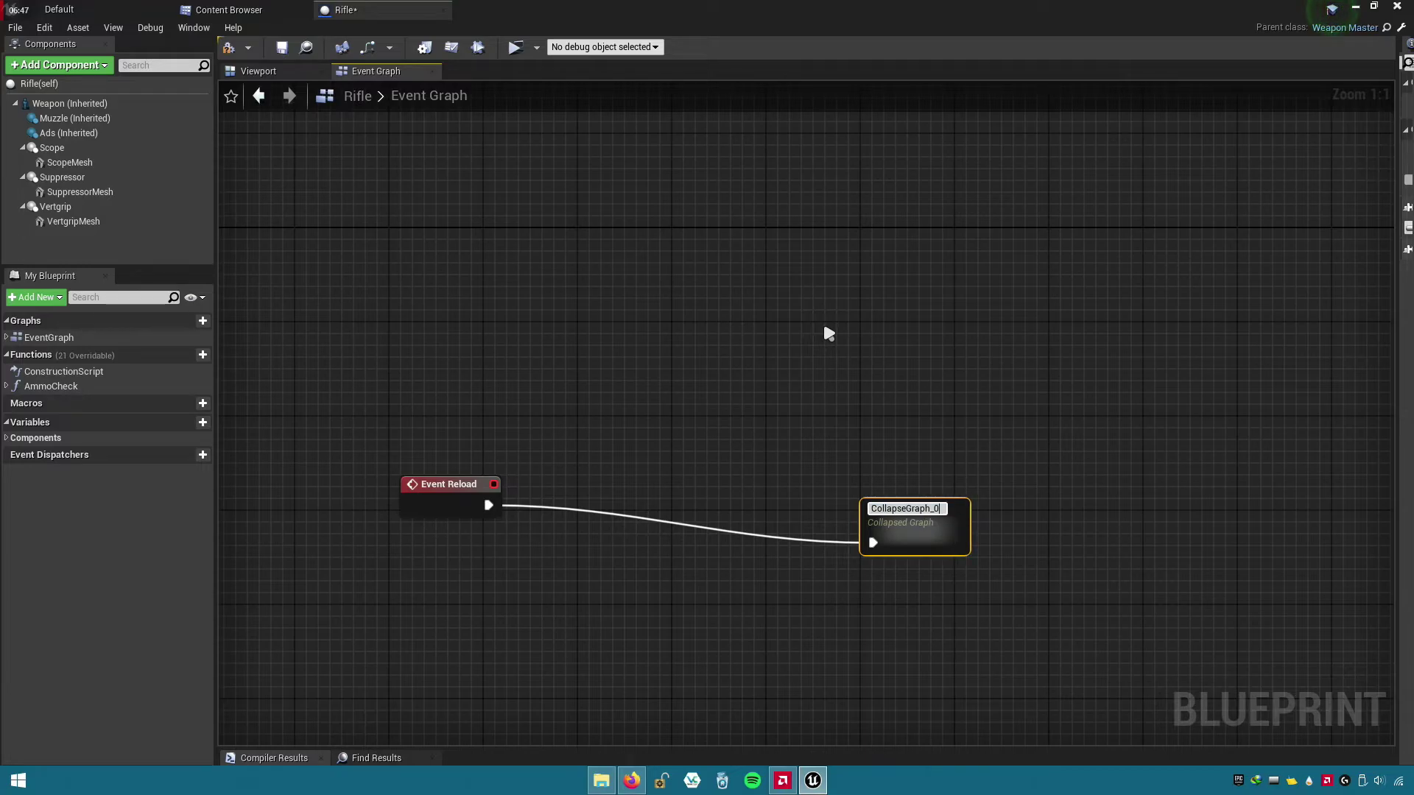
pyautogui.write('Reload')
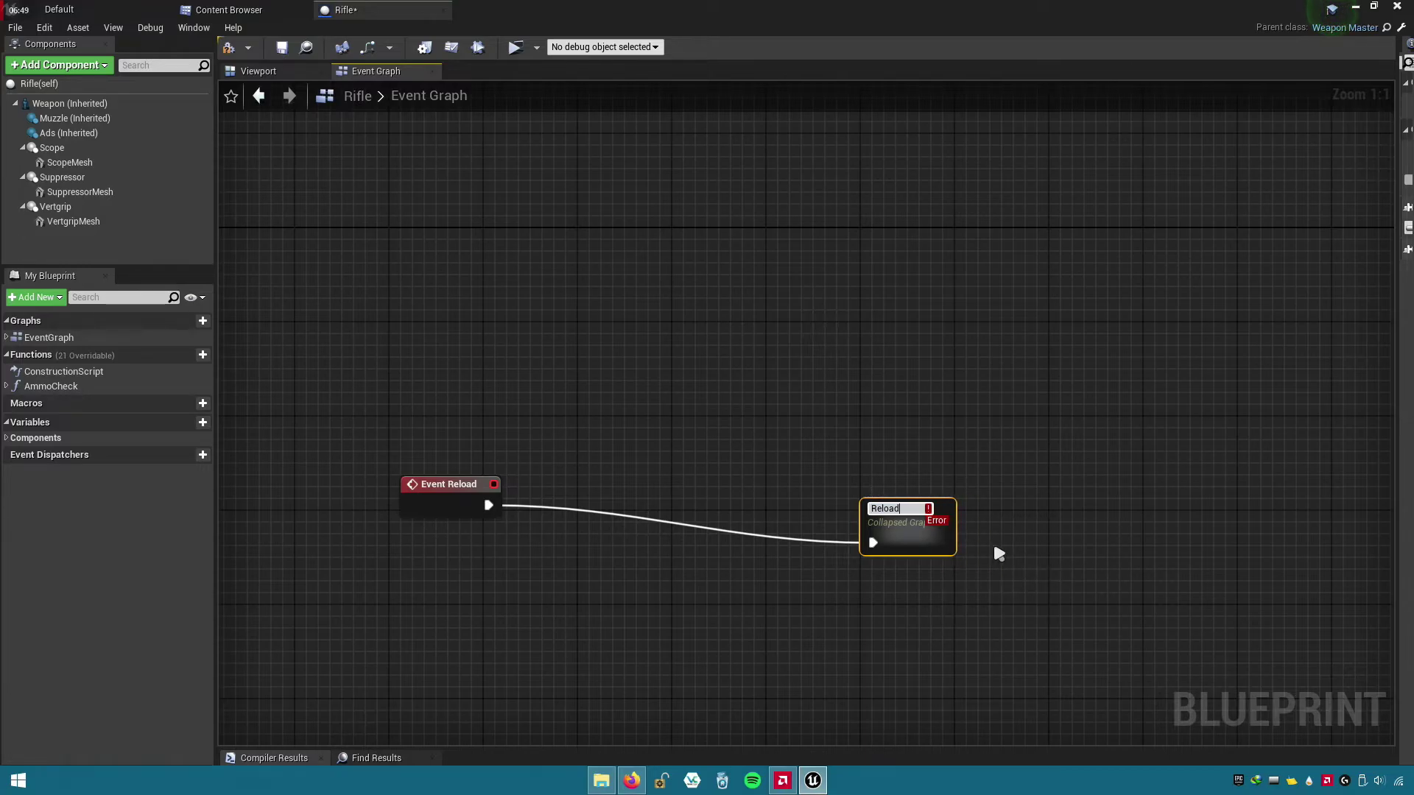
pyautogui.press('Return')
# - Place Event Reload and Reload beneath the Event Fire chain and connect them
pyautogui.click(1002, 535)
pyautogui.moveTo(908, 522); pyautogui.dragTo(591, 498)
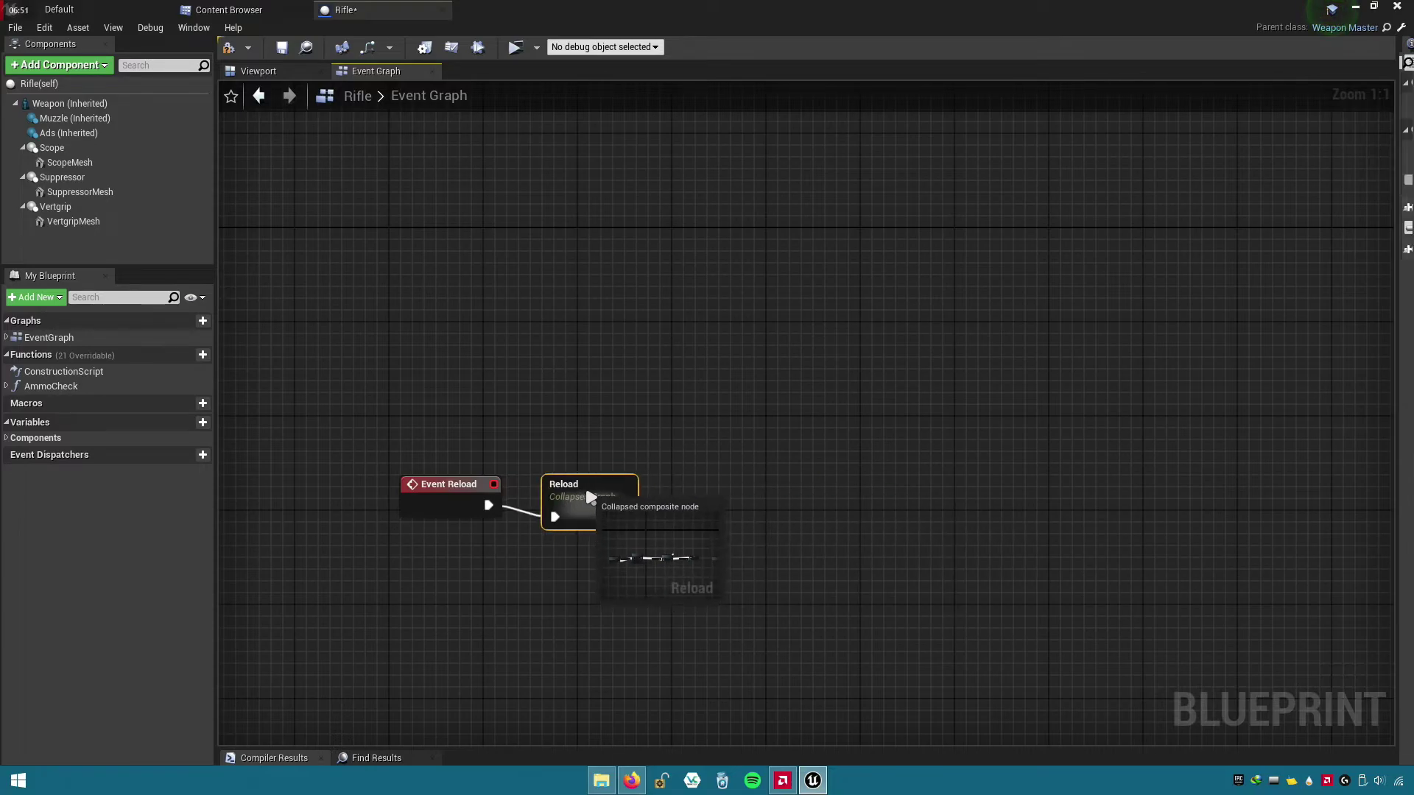
pyautogui.moveTo(648, 545); pyautogui.dragTo(386, 451)
pyautogui.moveTo(600, 408); pyautogui.dragTo(762, 600, button='right')
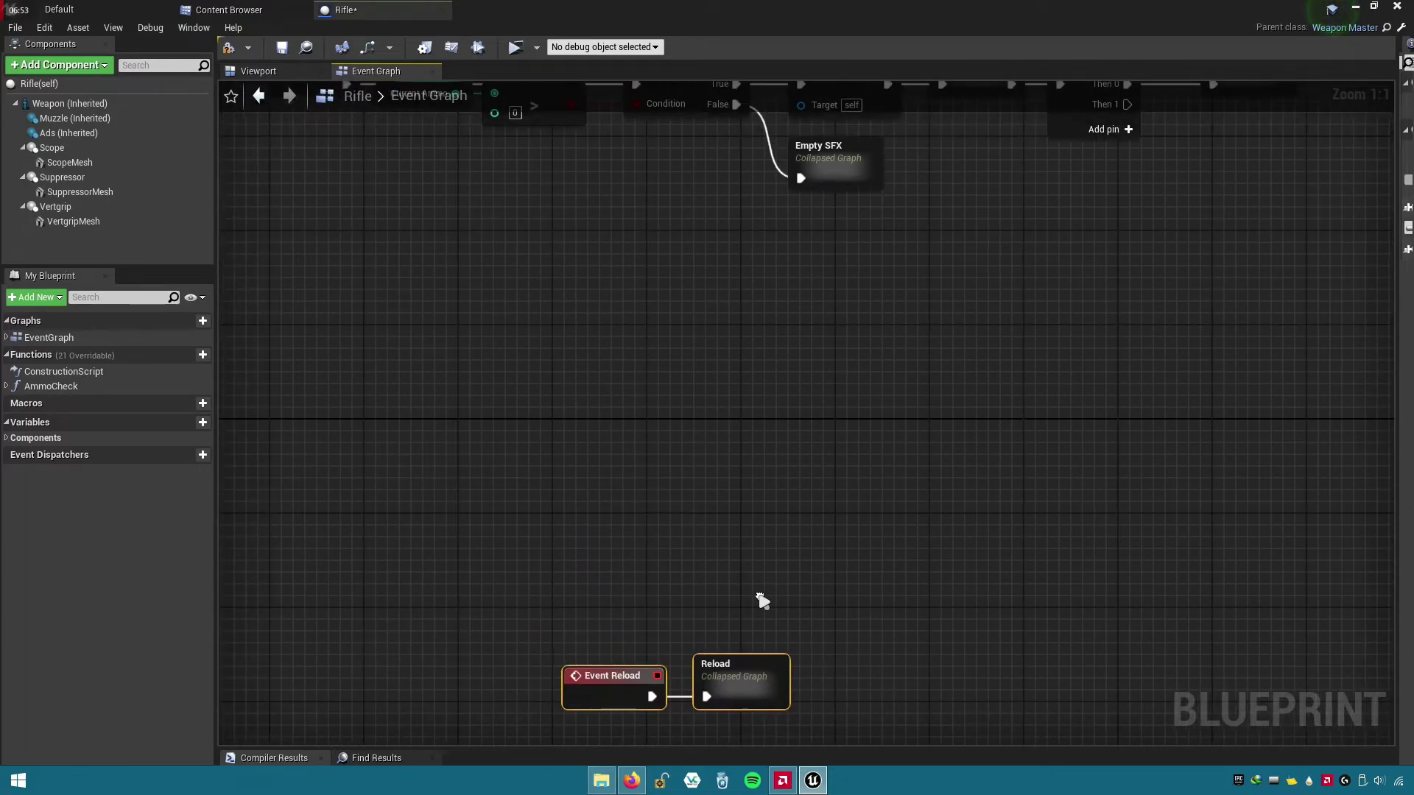
pyautogui.moveTo(611, 677); pyautogui.dragTo(384, 549)
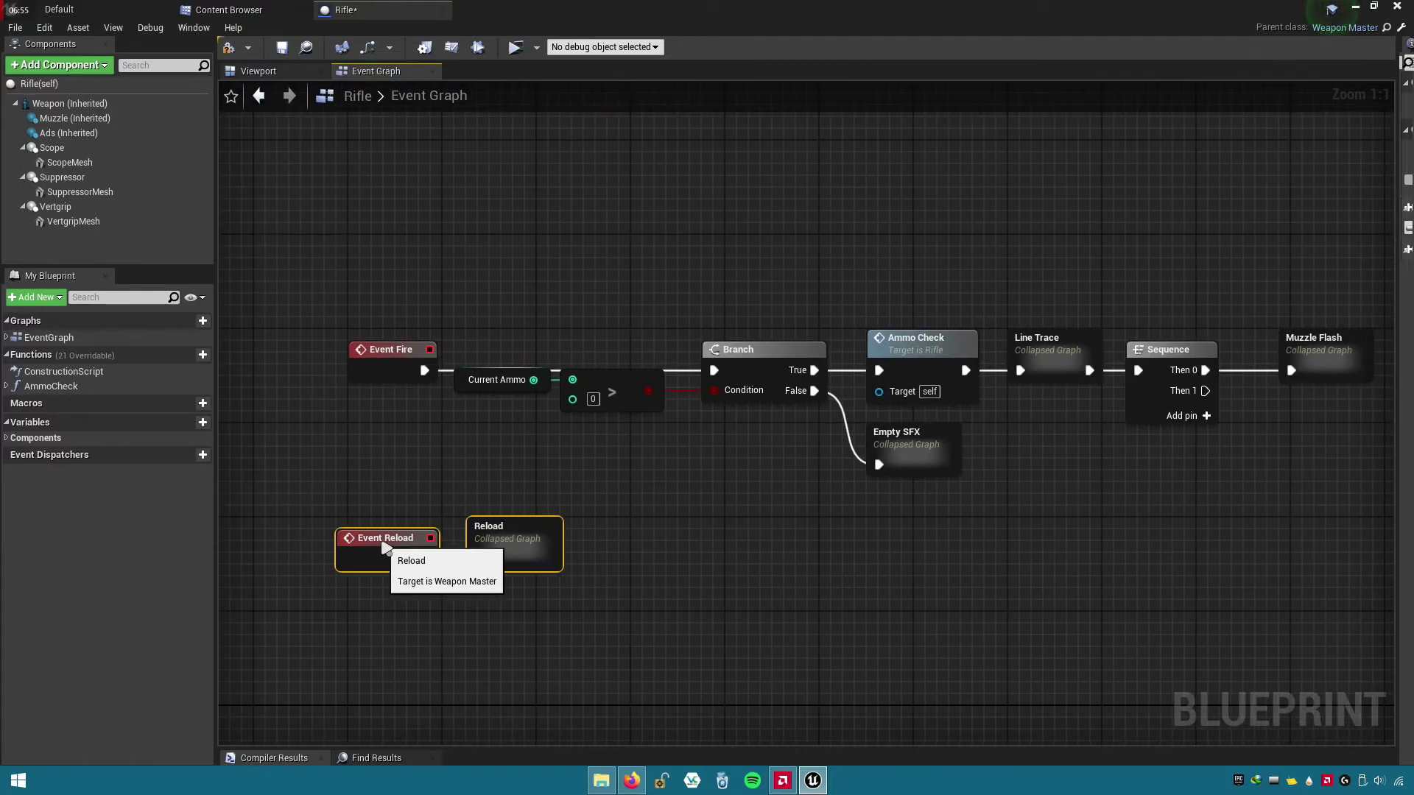
pyautogui.moveTo(426, 559); pyautogui.dragTo(475, 559)
pyautogui.click(454, 637)
# - Nudge Muzzle Flash slightly left and frame the tidied graph
pyautogui.moveTo(767, 592)
pyautogui.mouseDown(button='right')
pyautogui.moveTo(679, 607)
pyautogui.moveTo(771, 582)
pyautogui.mouseUp(button='right')
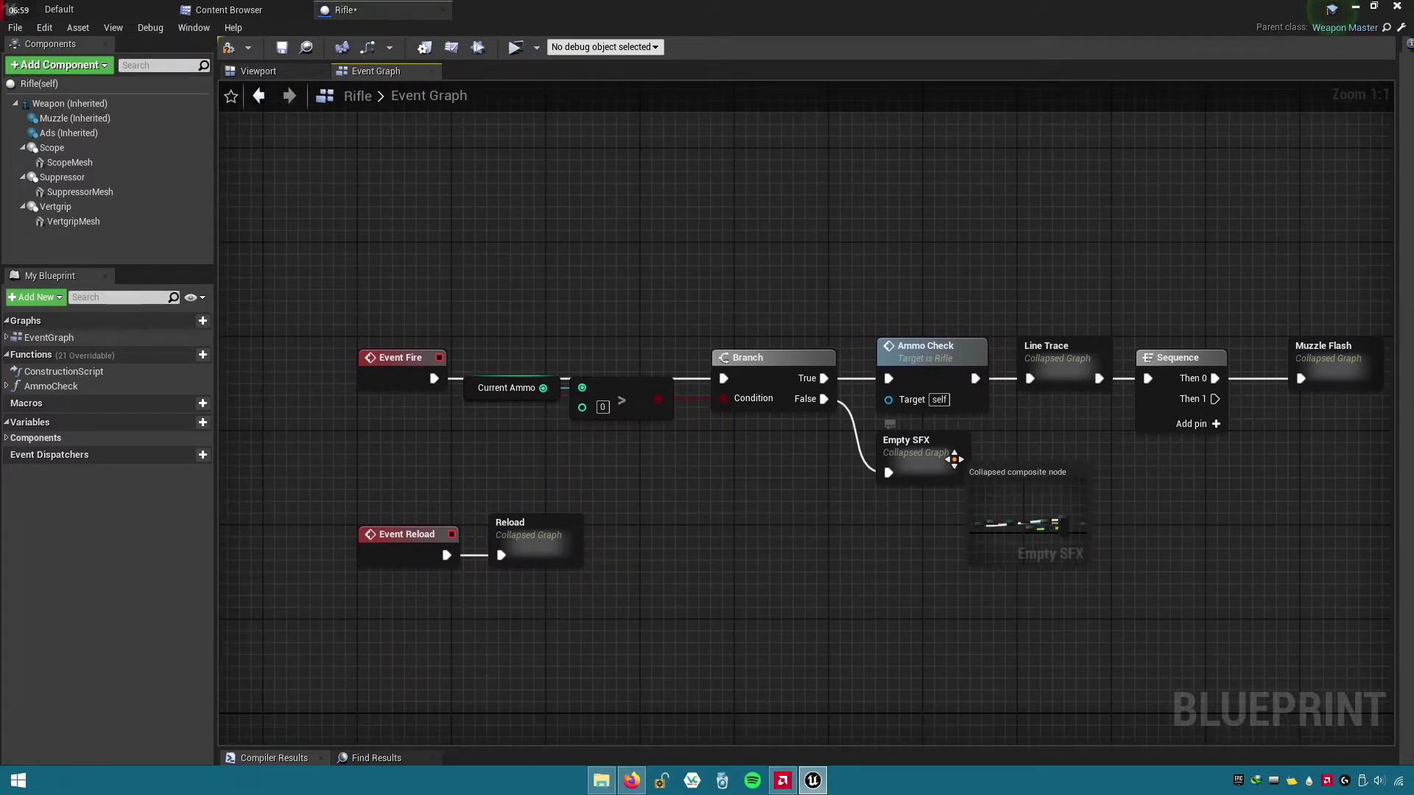
pyautogui.moveTo(962, 520)
pyautogui.mouseDown(button='right')
pyautogui.moveTo(969, 562)
pyautogui.moveTo(802, 562)
pyautogui.mouseUp(button='right')
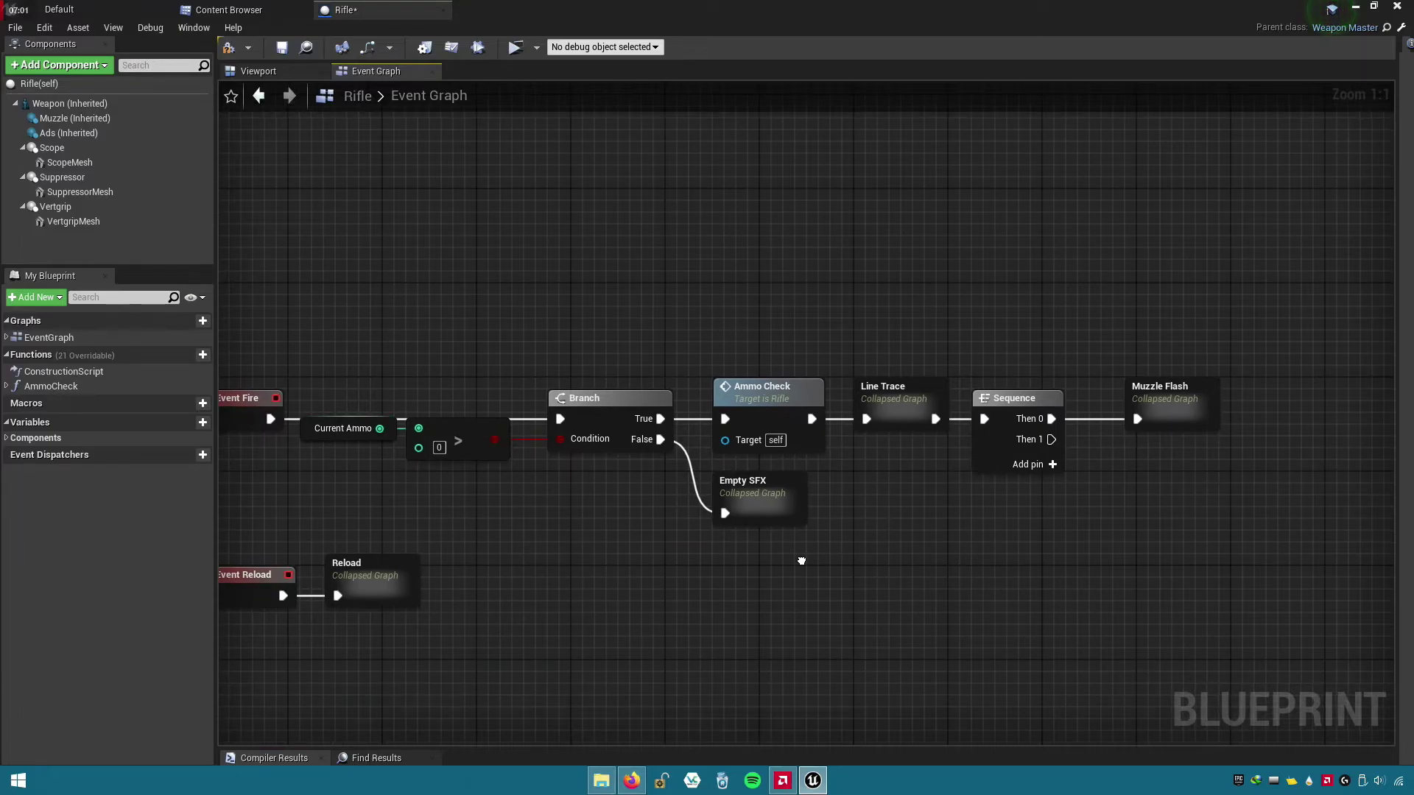
pyautogui.moveTo(1171, 401); pyautogui.dragTo(1135, 401)
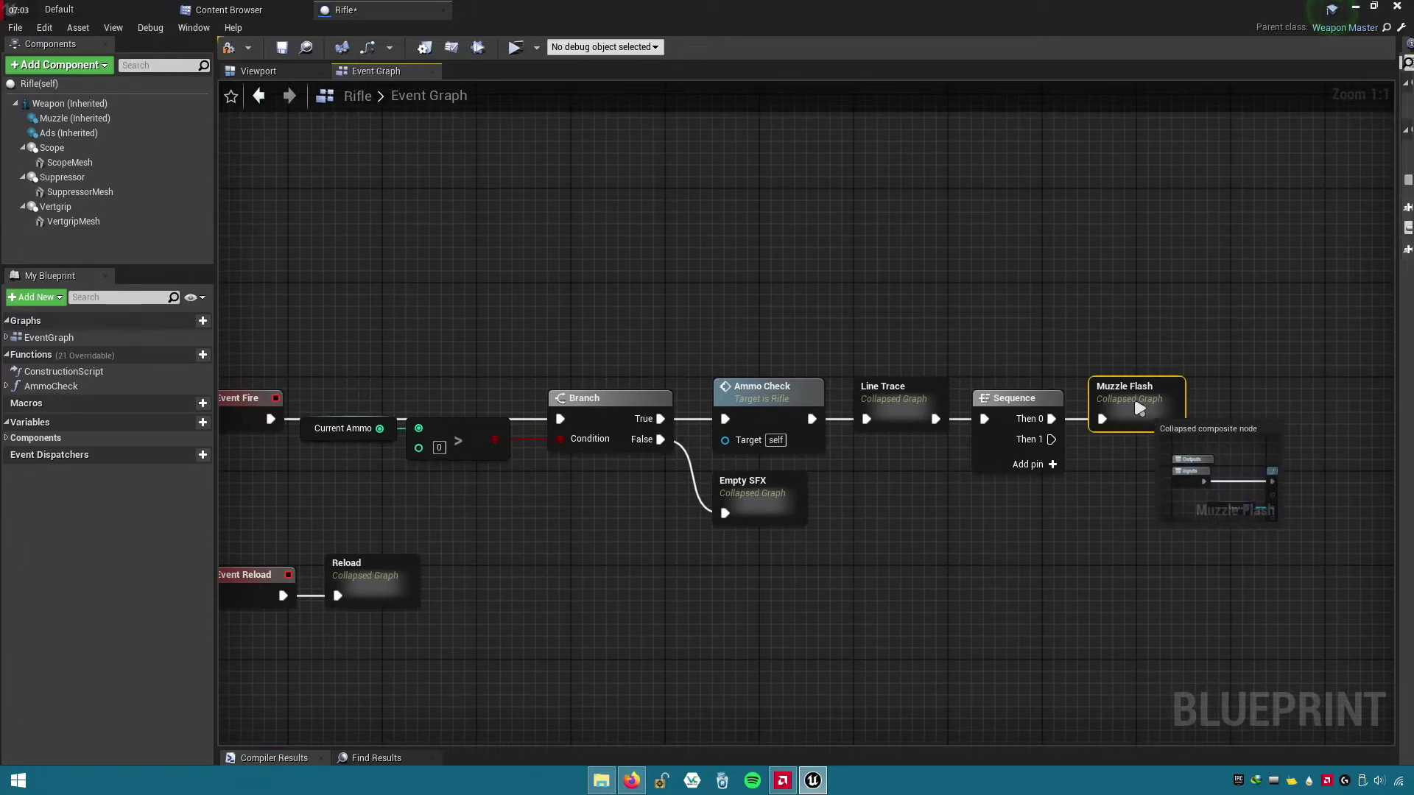
pyautogui.click(897, 571)
pyautogui.scroll(-2, 1019, 552)
pyautogui.moveTo(1019, 552); pyautogui.dragTo(875, 407, button='right')
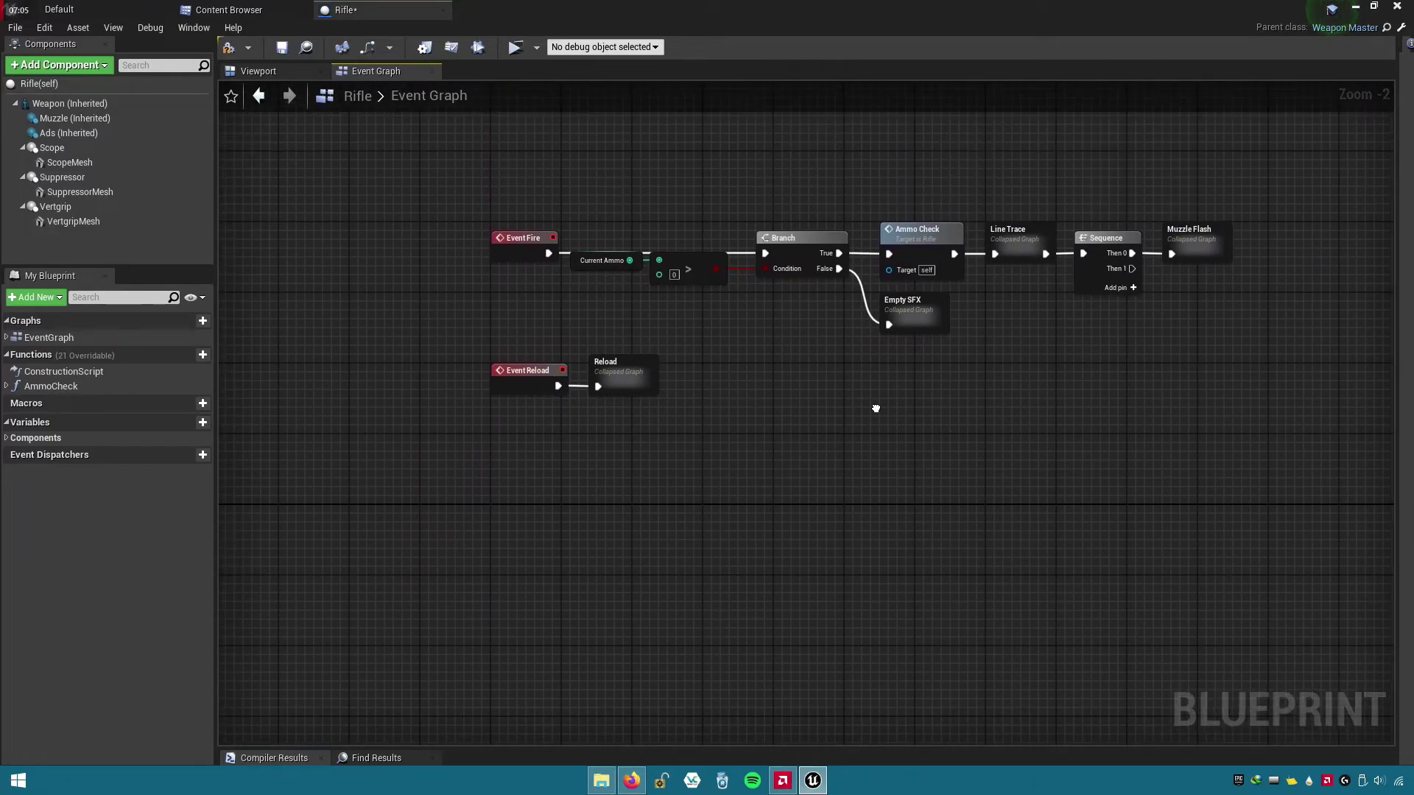
# - Delete the Bullet Spread SET node at the end of the Construction Script chain
pyautogui.doubleClick(63, 371)
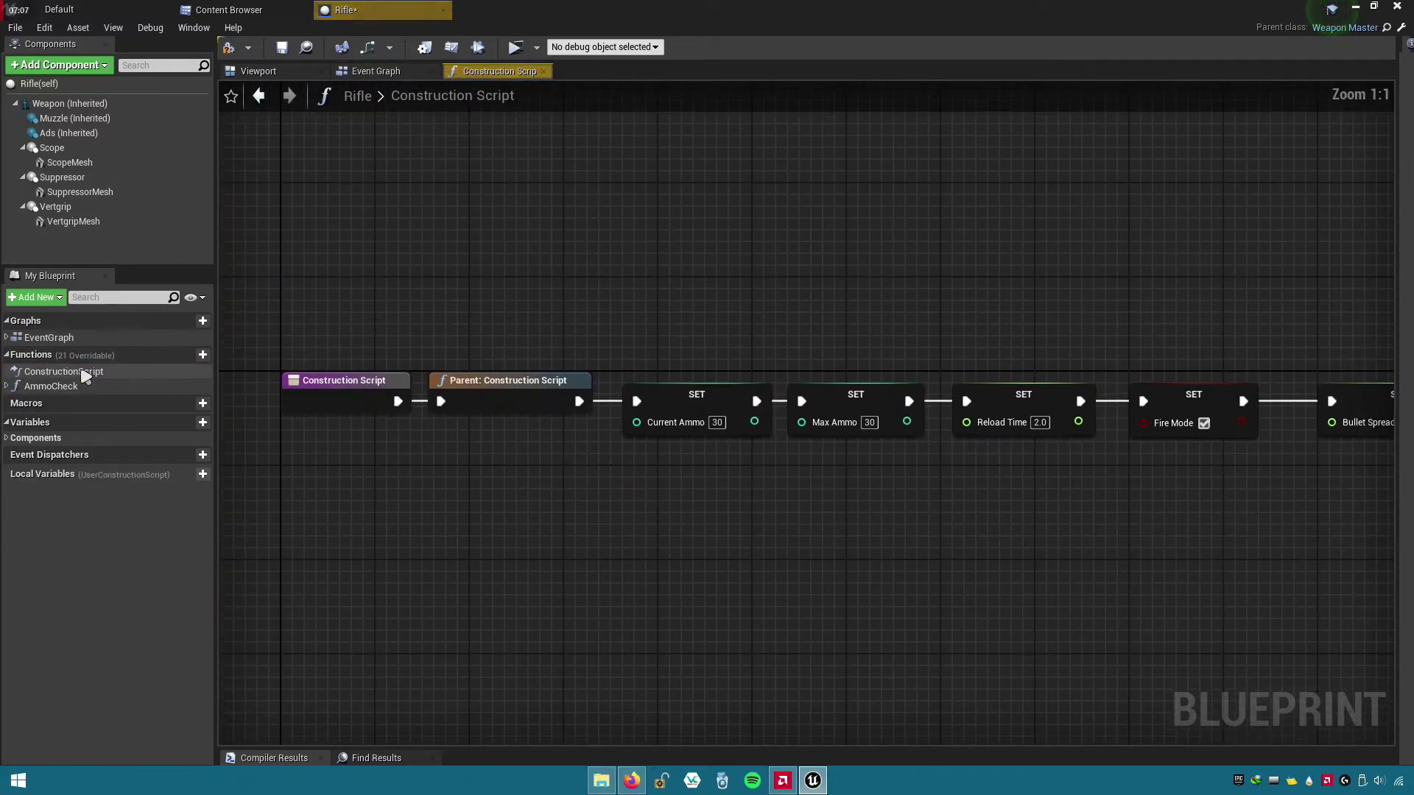
pyautogui.moveTo(738, 460); pyautogui.dragTo(474, 432, button='right')
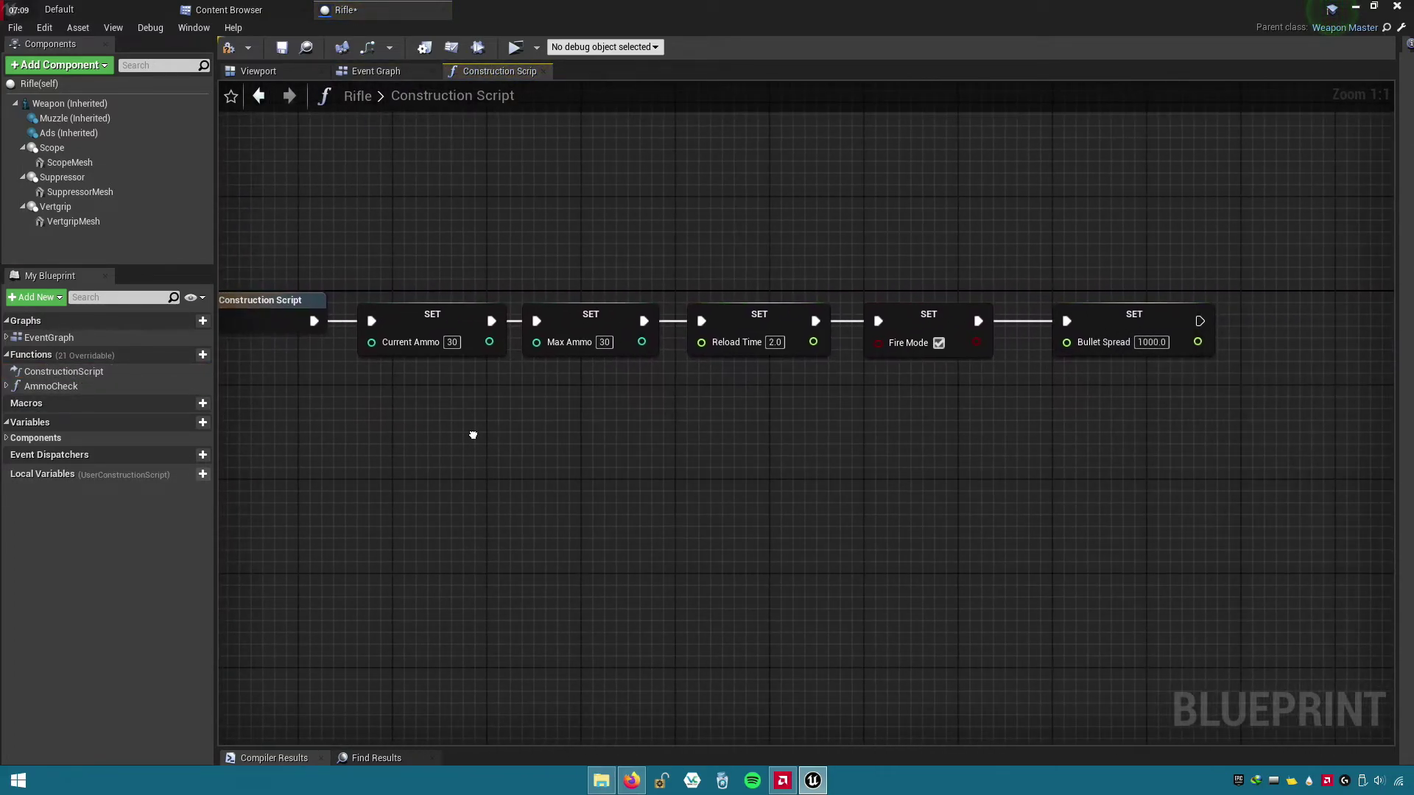
pyautogui.click(1108, 322)
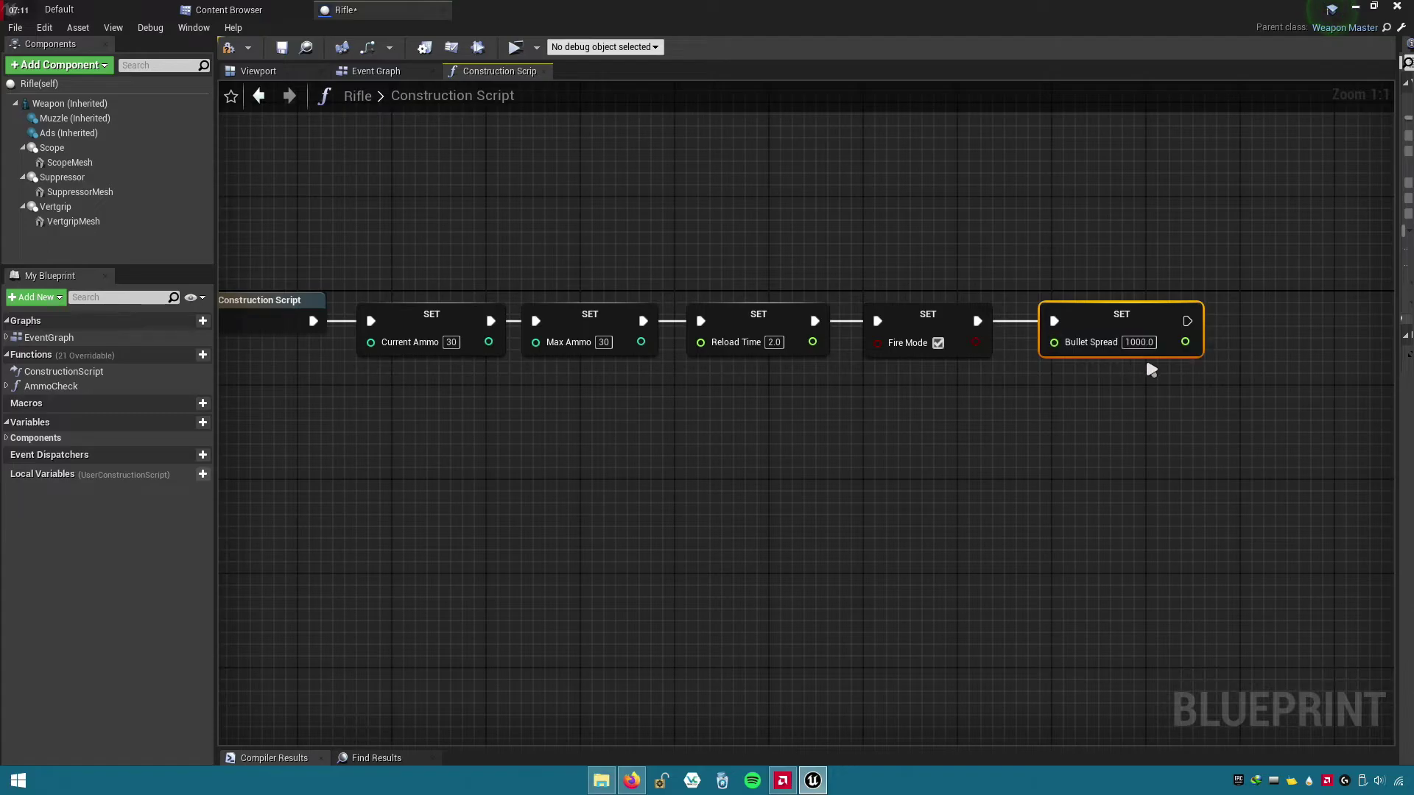
pyautogui.moveTo(1145, 359); pyautogui.dragTo(1028, 367, button='right')
pyautogui.click(1025, 338)
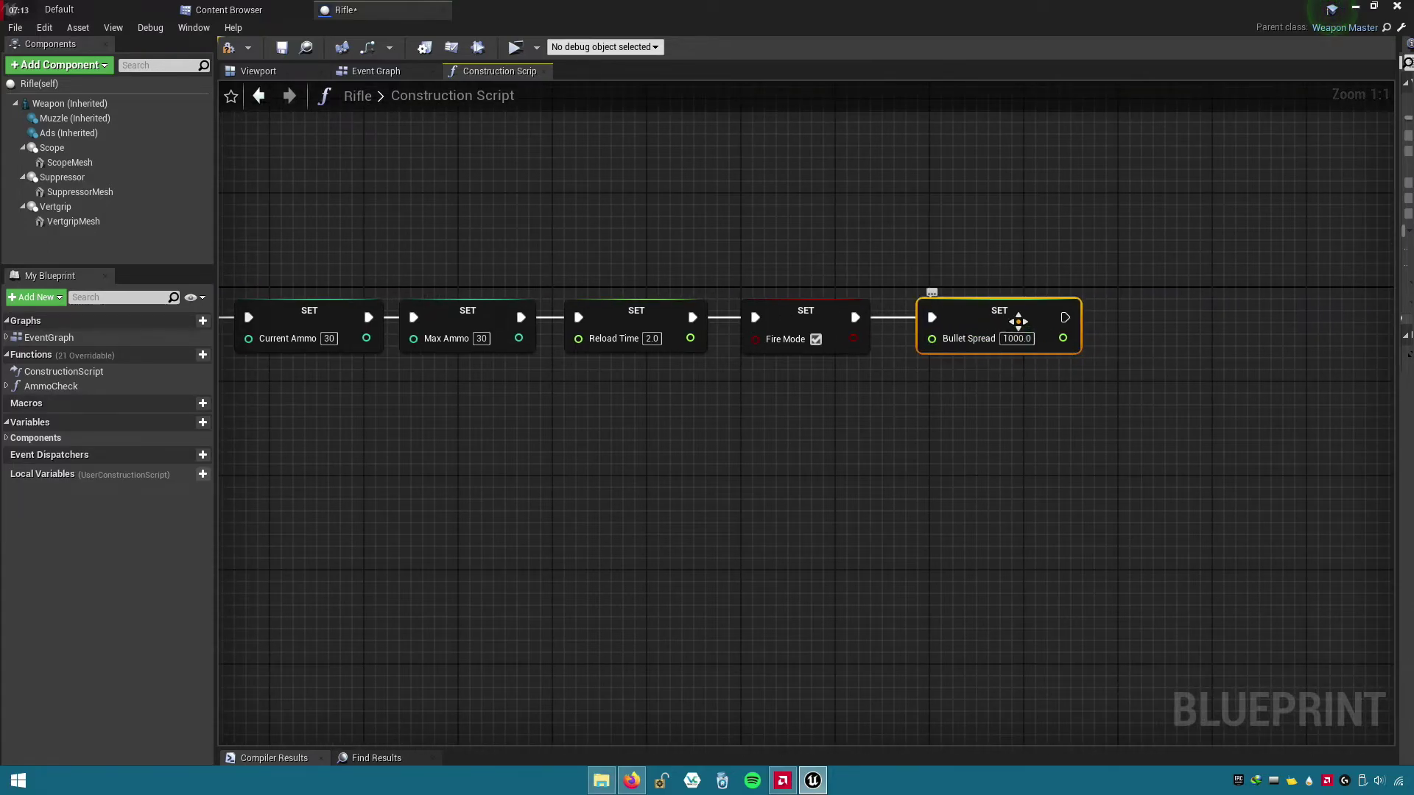
pyautogui.rightClick(1019, 321)
pyautogui.click(1089, 365)
pyautogui.press('Home')
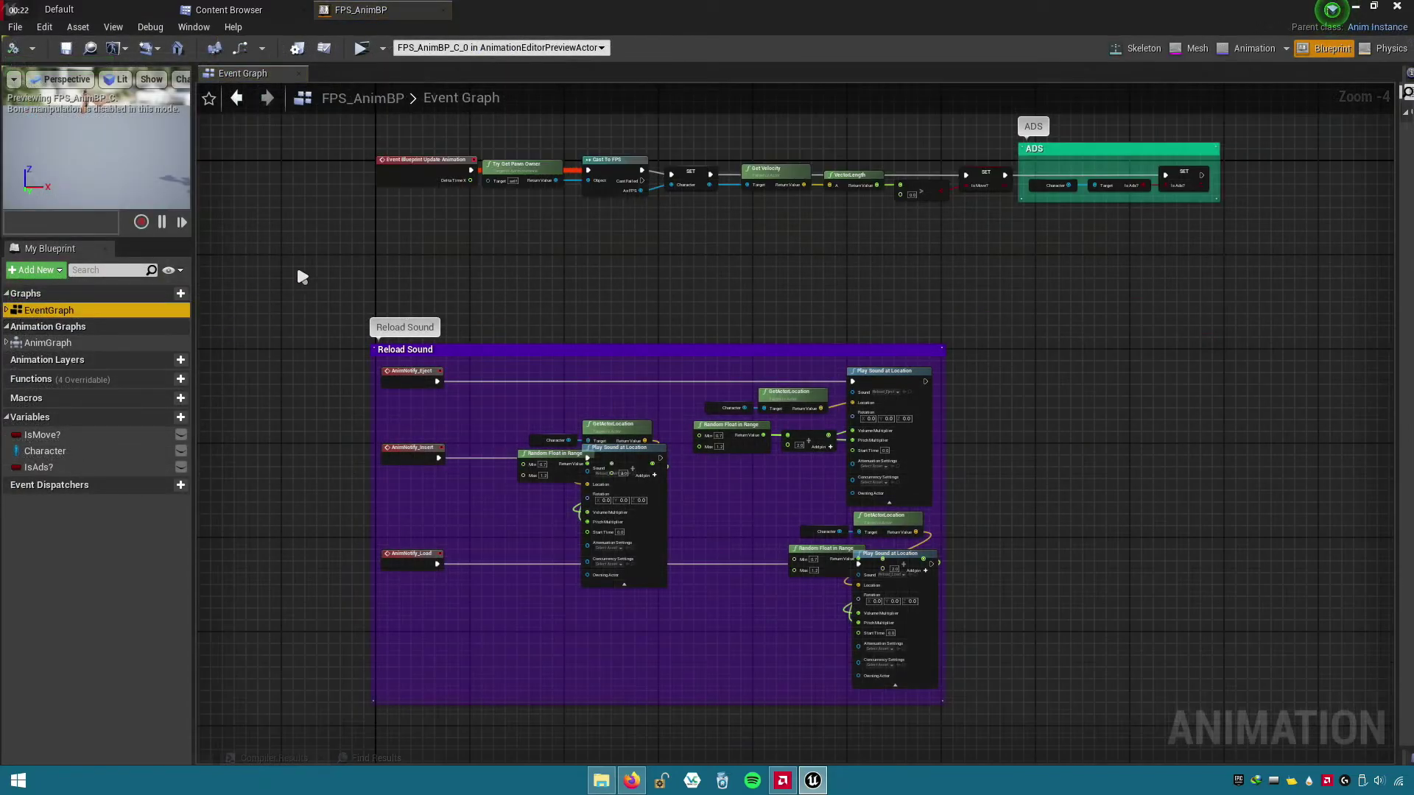
# - Retitle the FPS_AnimBP Reload Sound comment to 'Reload SFX'
pyautogui.moveTo(356, 365)
pyautogui.mouseDown(button='right')
pyautogui.moveTo(391, 153)
pyautogui.moveTo(285, 171)
pyautogui.mouseUp(button='right')
pyautogui.scroll(4, 427, 183)
pyautogui.scroll(-4, 370, 218)
pyautogui.moveTo(434, 227); pyautogui.dragTo(520, 301, button='right')
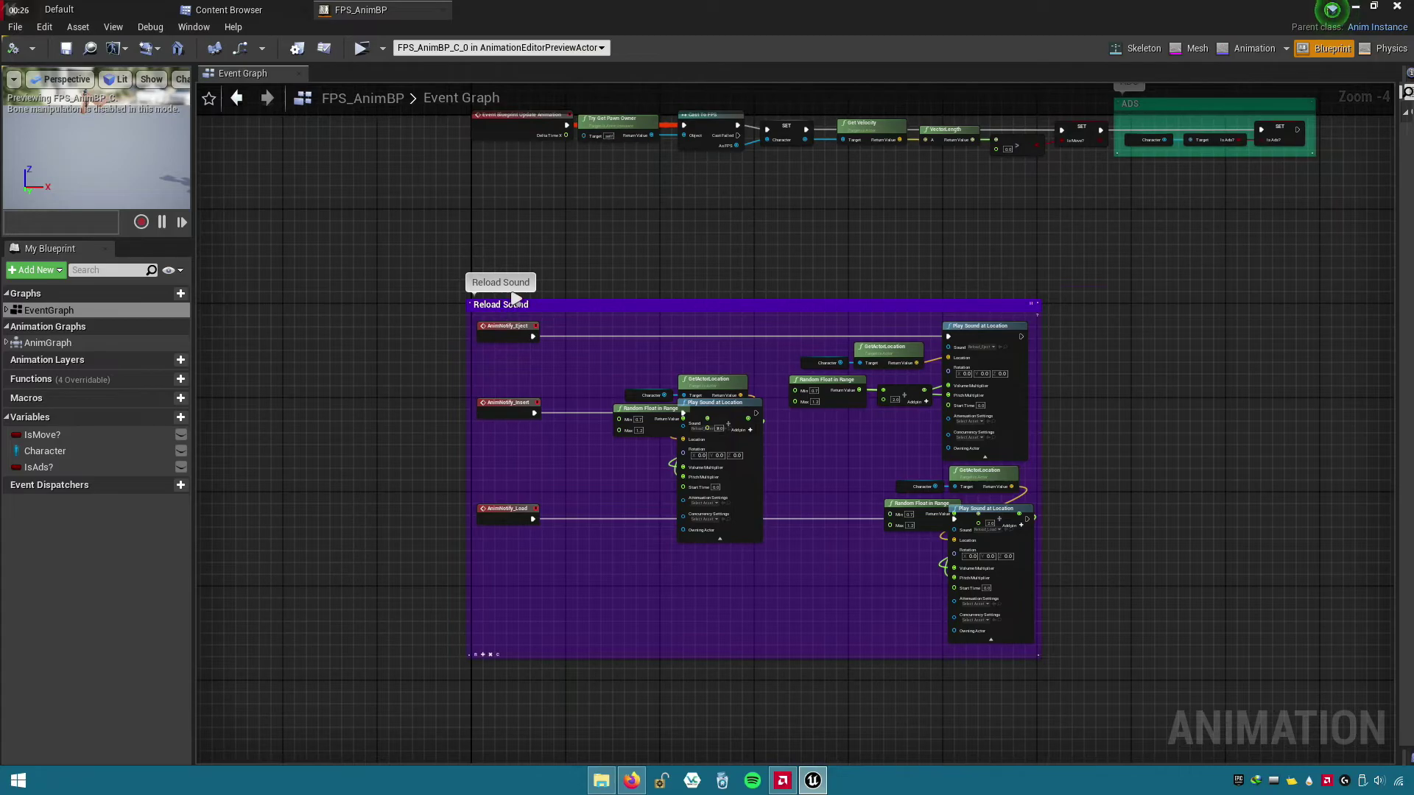
pyautogui.click(520, 301)
pyautogui.doubleClick(513, 305)
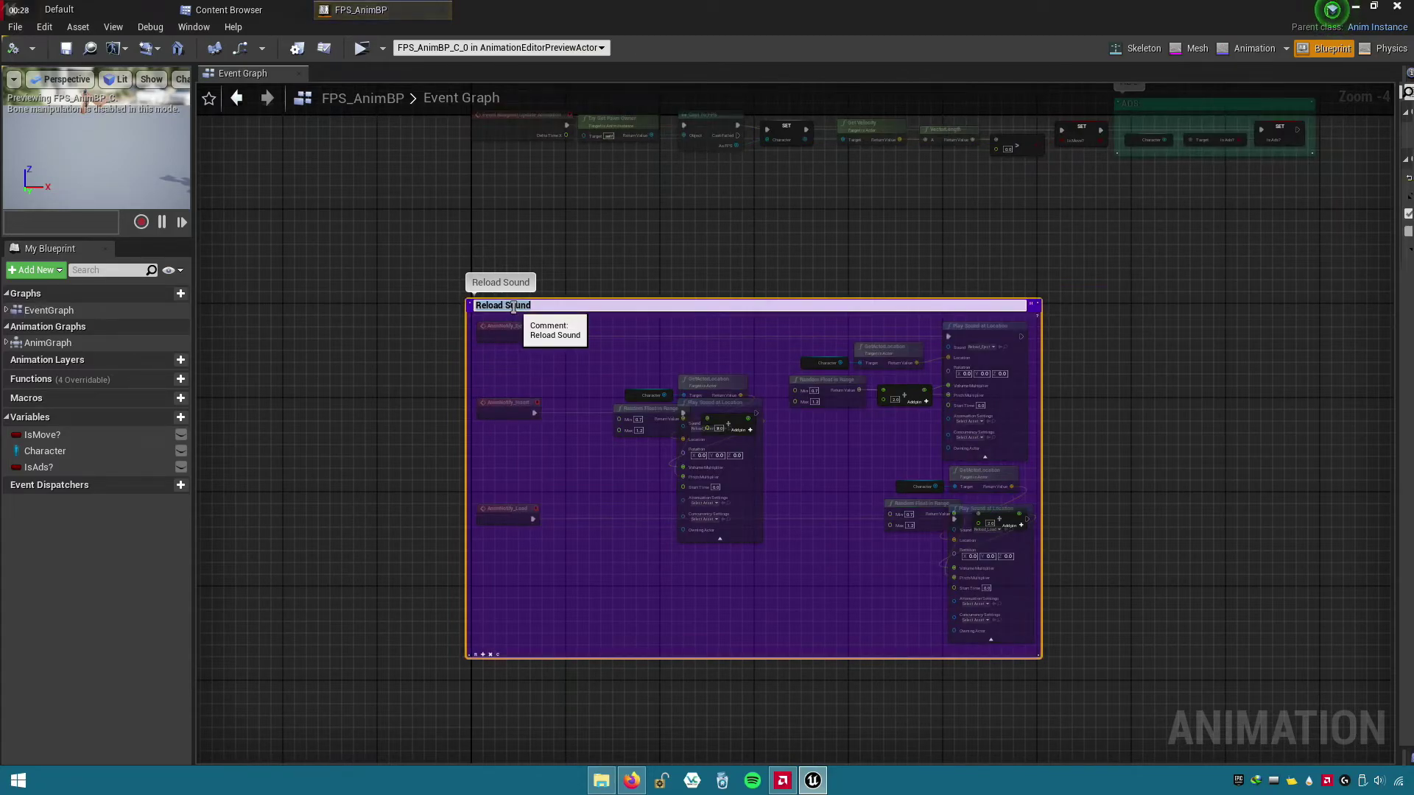
pyautogui.press('Return')
# - Reopen the Reload SFX comment title for further editing from its start
pyautogui.scroll(3, 515, 308)
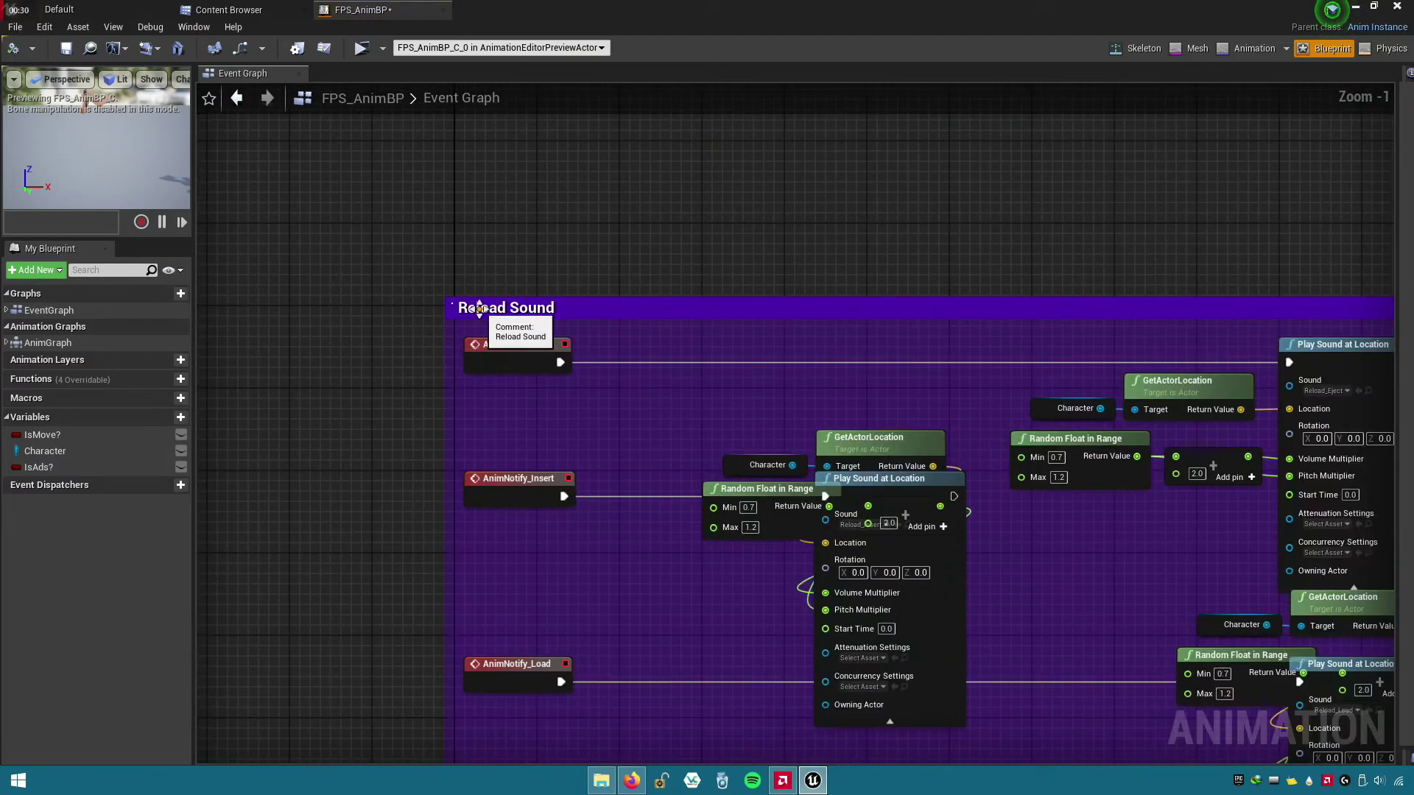
pyautogui.doubleClick(519, 310)
pyautogui.write('FX')
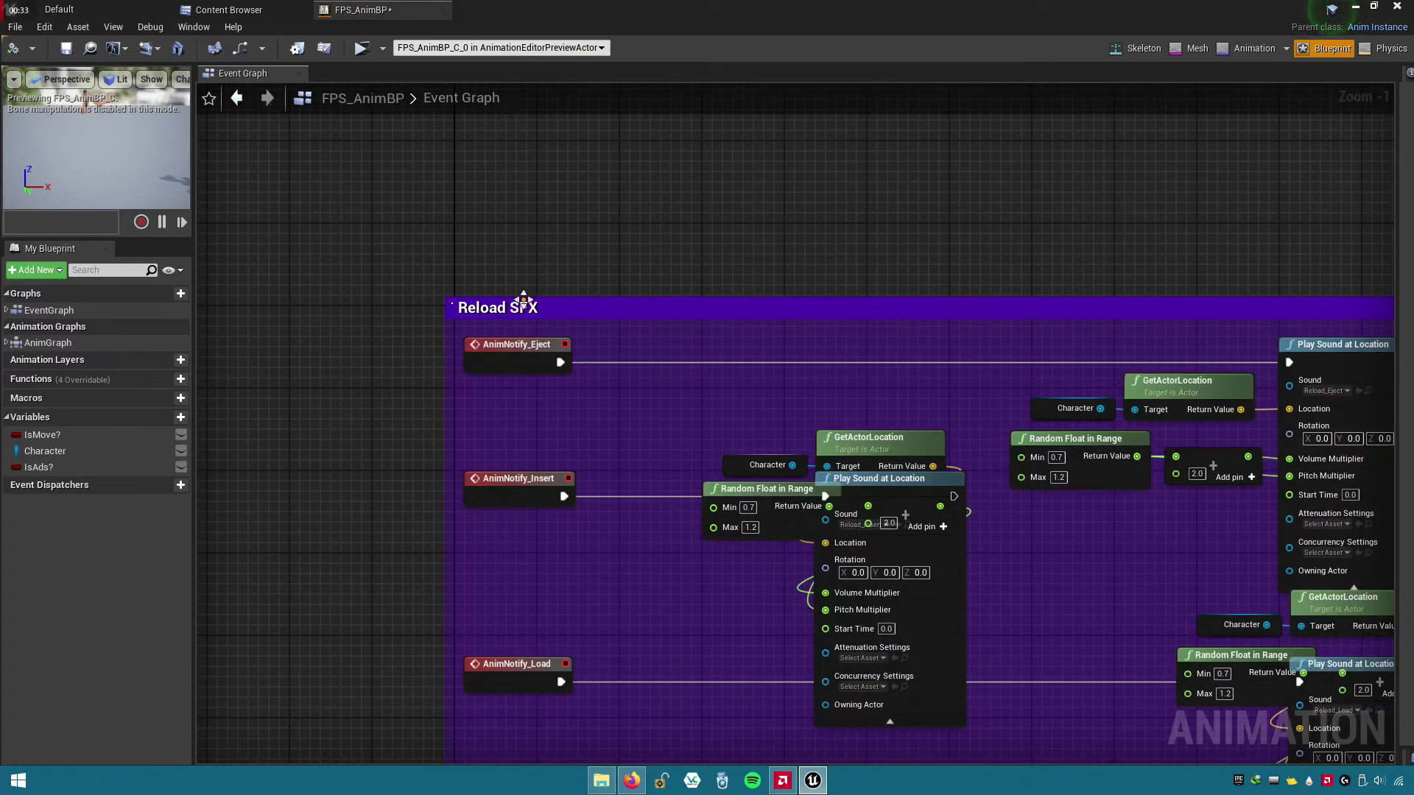
pyautogui.doubleClick(513, 309)
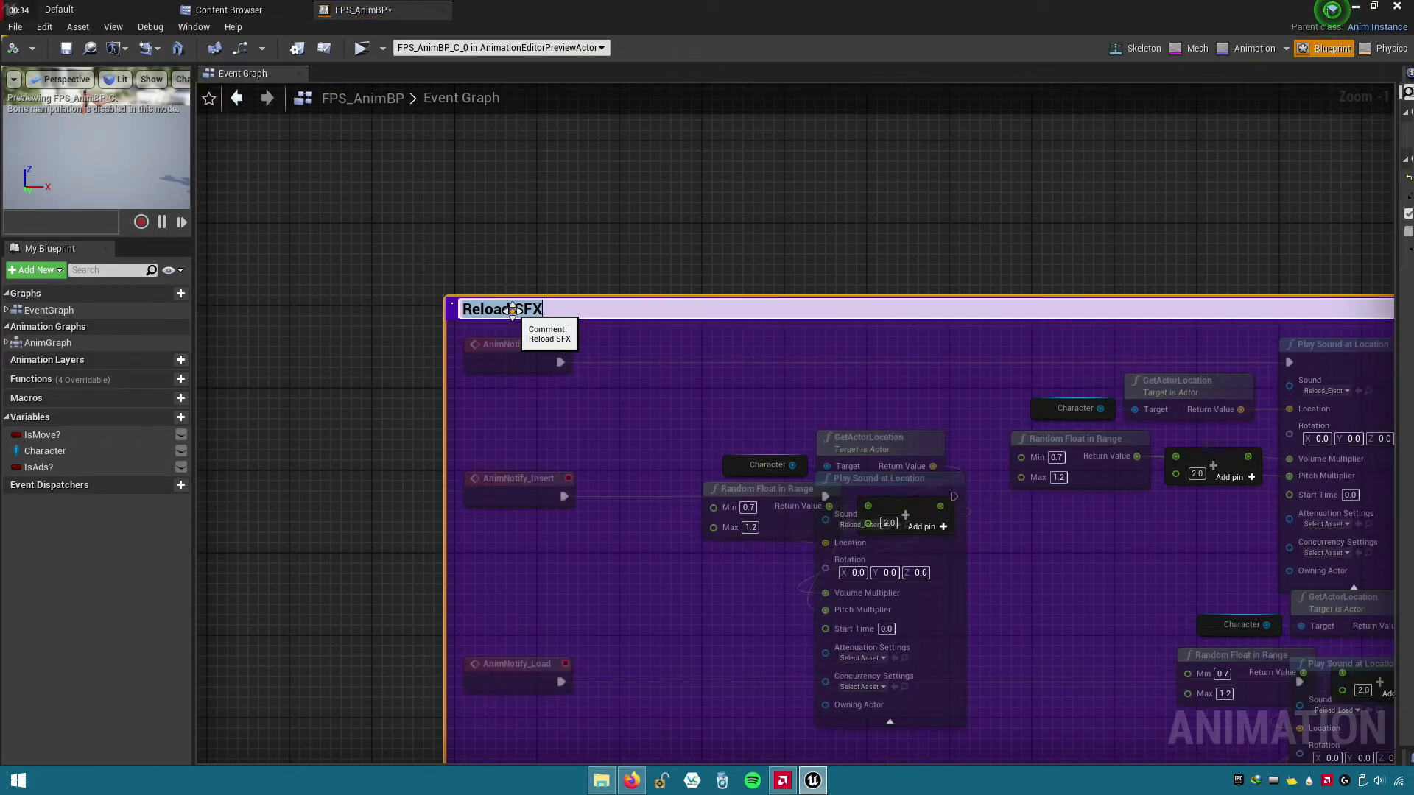
pyautogui.rightClick(518, 307)
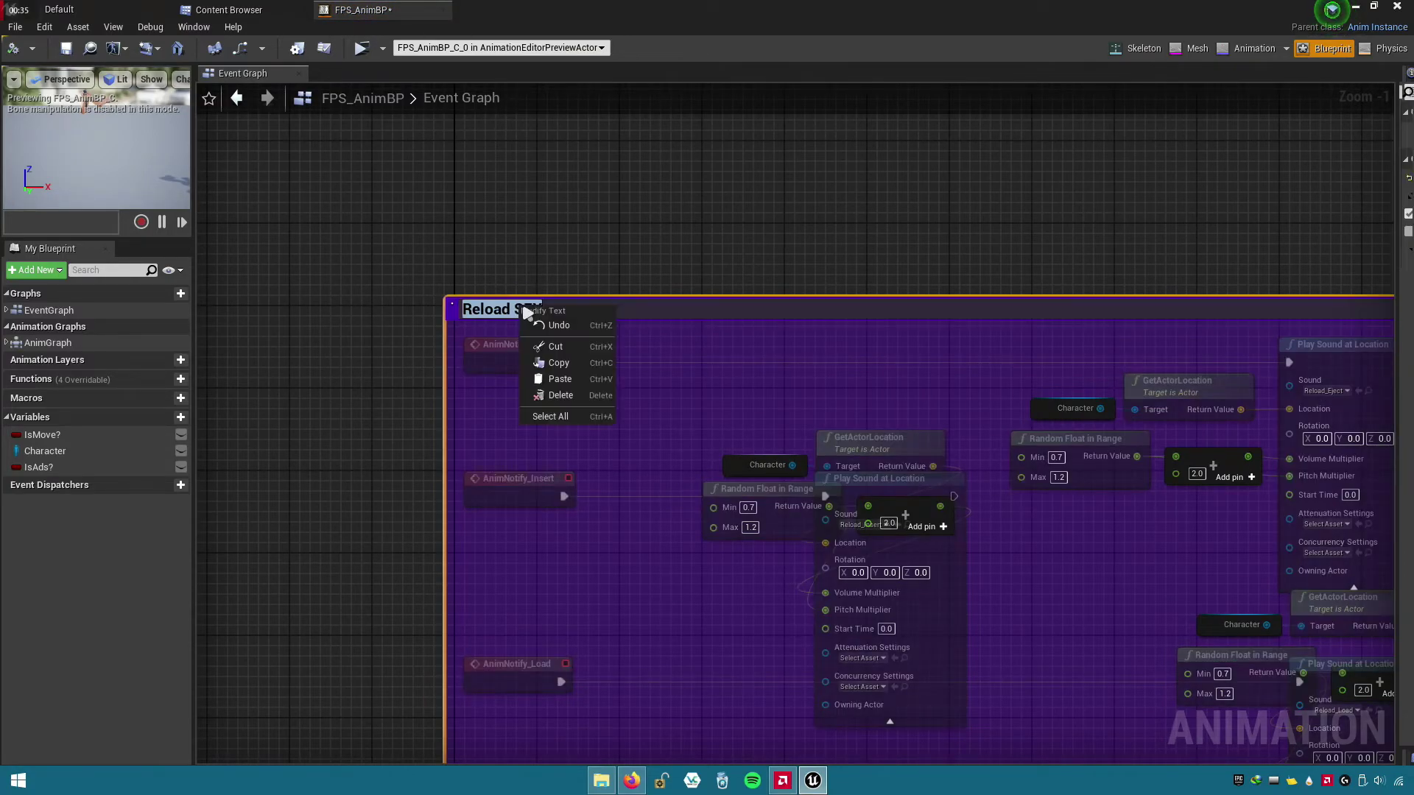
pyautogui.click(472, 310)
pyautogui.write('wea')
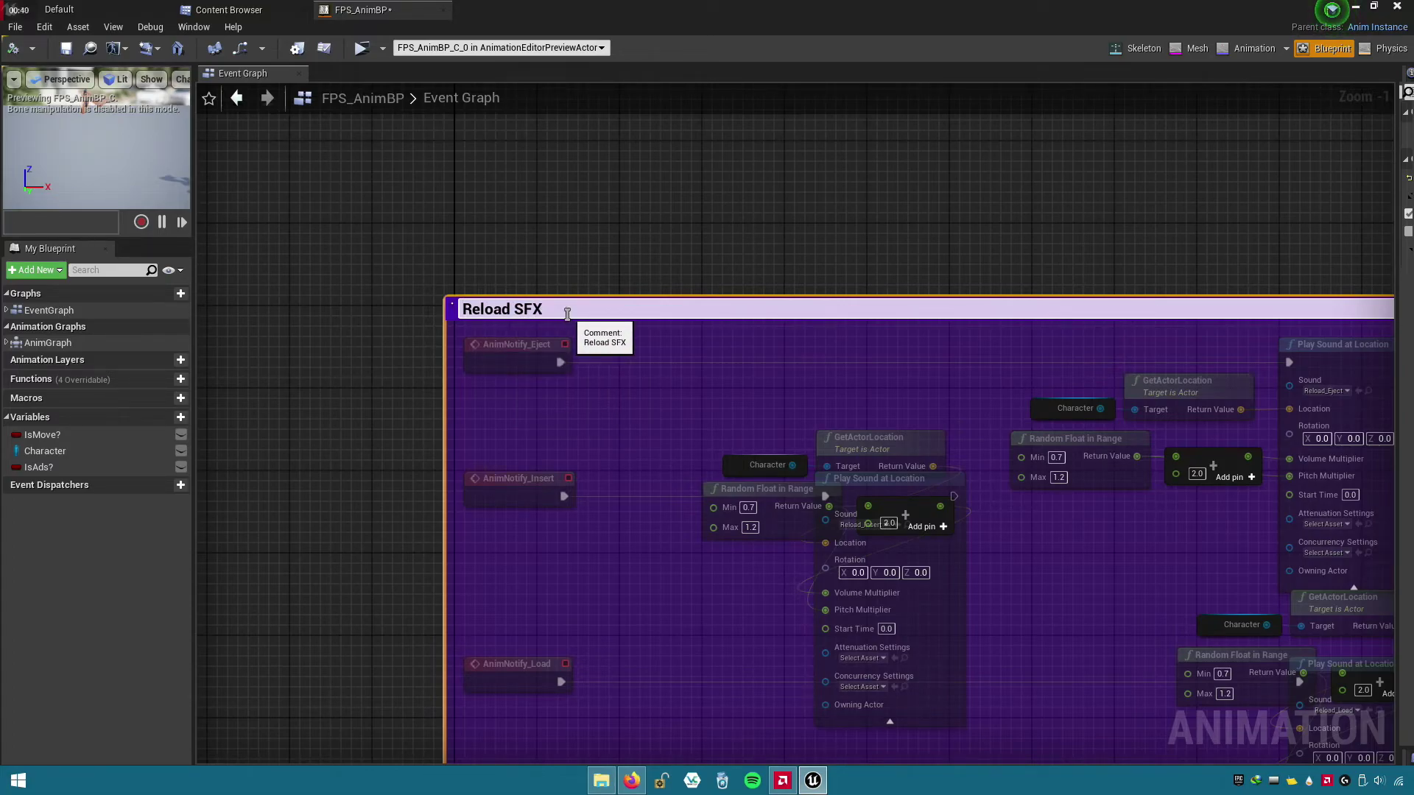
# - Delete the Reload SFX comment box from the graph
pyautogui.rightClick(497, 307)
pyautogui.click(356, 373)
pyautogui.moveTo(356, 373); pyautogui.dragTo(402, 351, button='right')
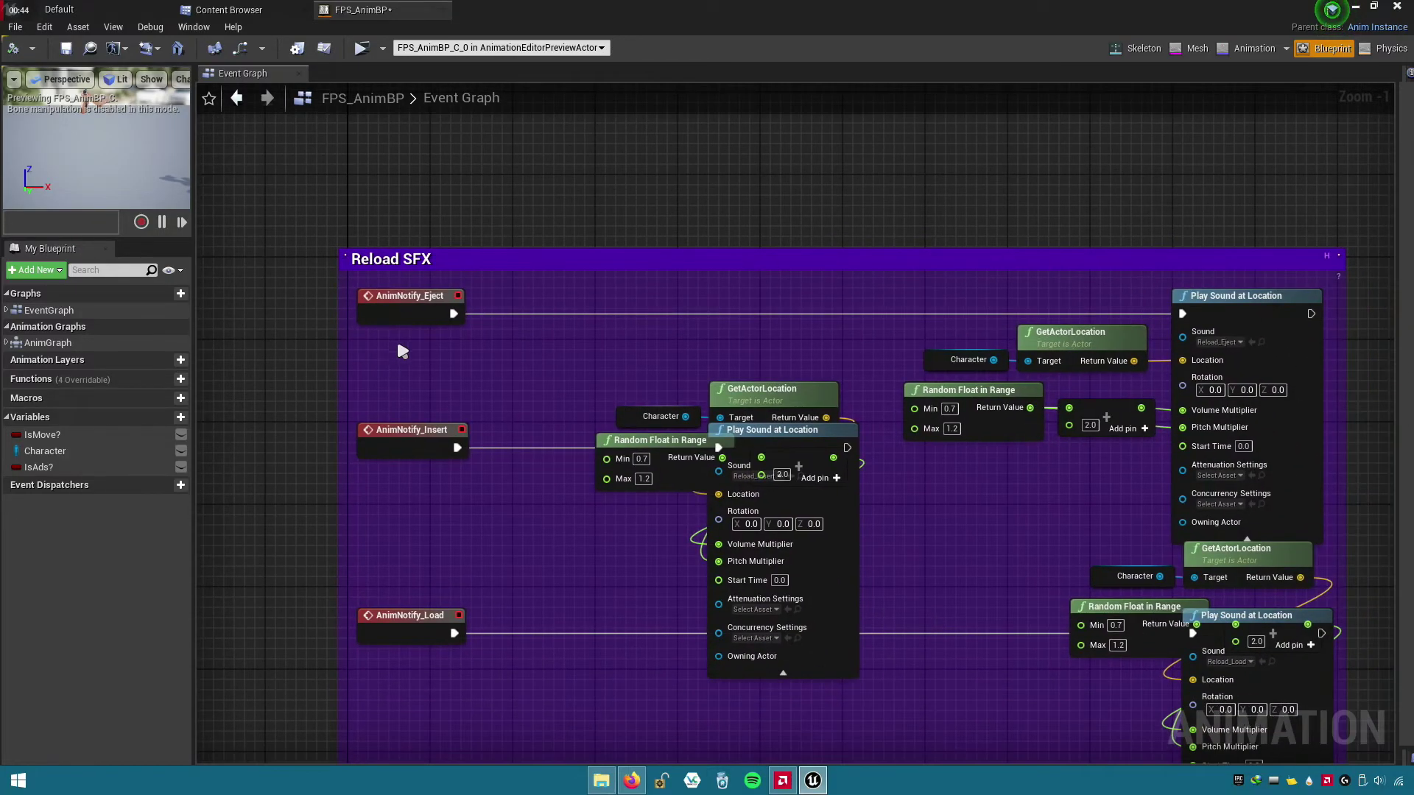
pyautogui.click(451, 271)
pyautogui.press('Delete')
pyautogui.scroll(1, 582, 480)
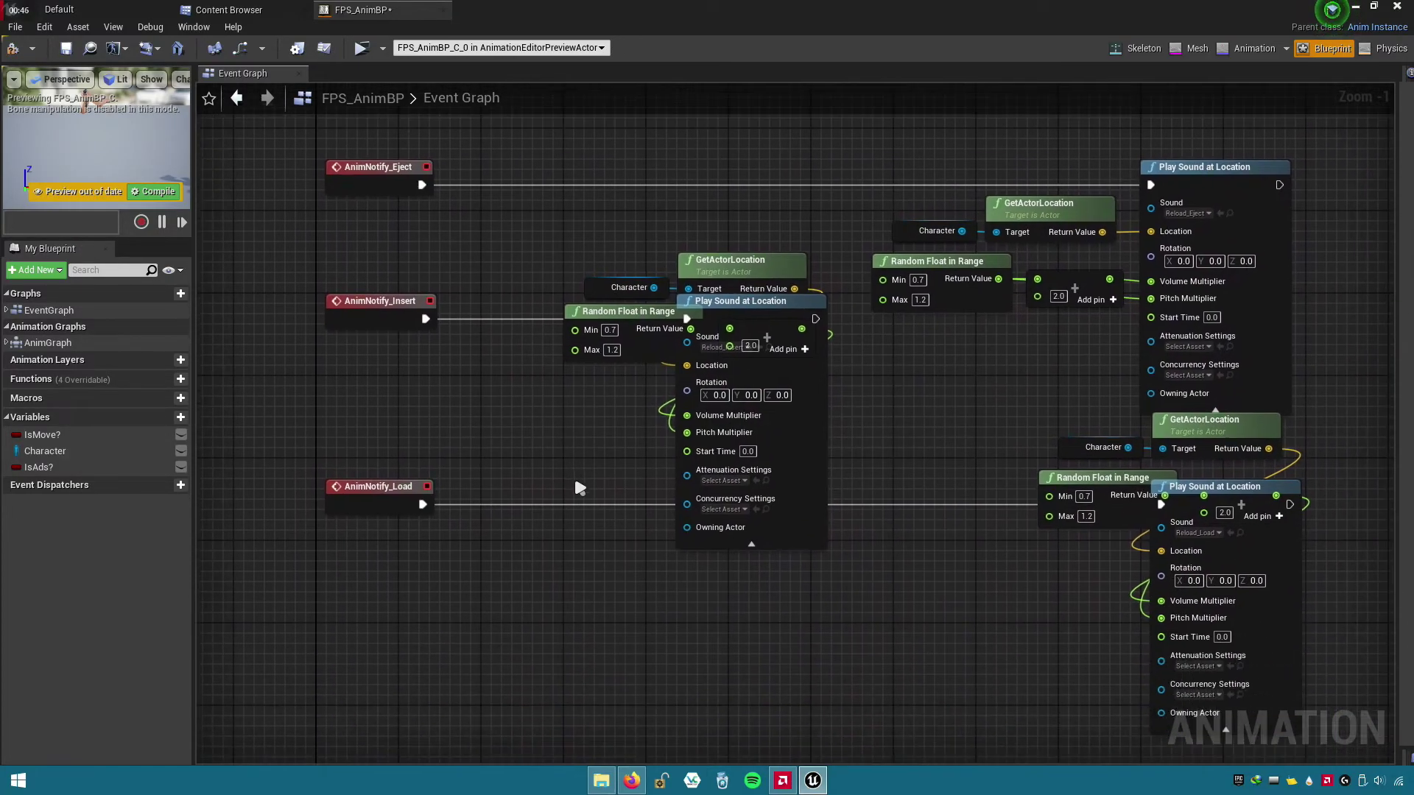
# - Rearrange the Insert chain so Play Sound sits compactly beside its helper nodes
pyautogui.moveTo(811, 410); pyautogui.dragTo(962, 412)
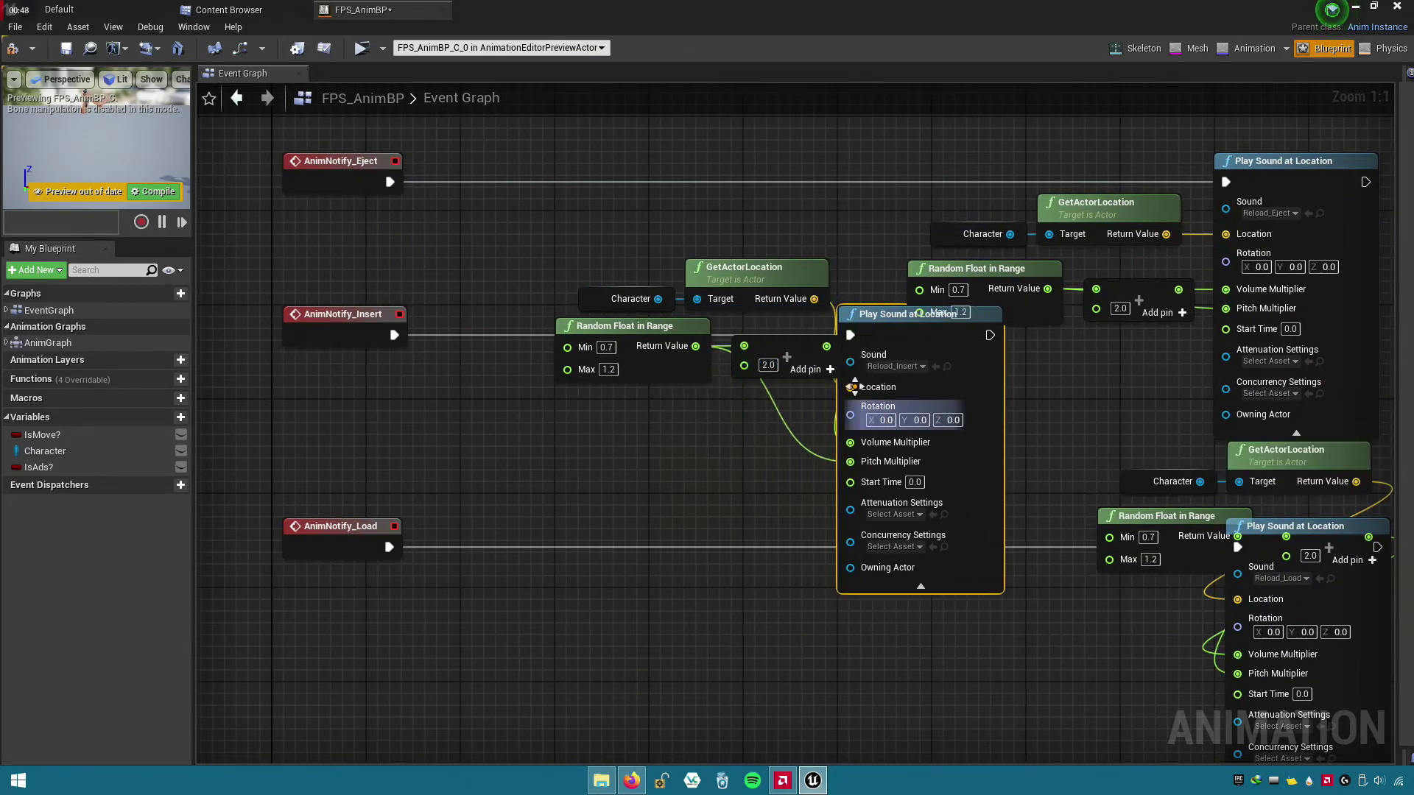
pyautogui.moveTo(545, 250); pyautogui.dragTo(832, 391)
pyautogui.moveTo(743, 267); pyautogui.dragTo(744, 386)
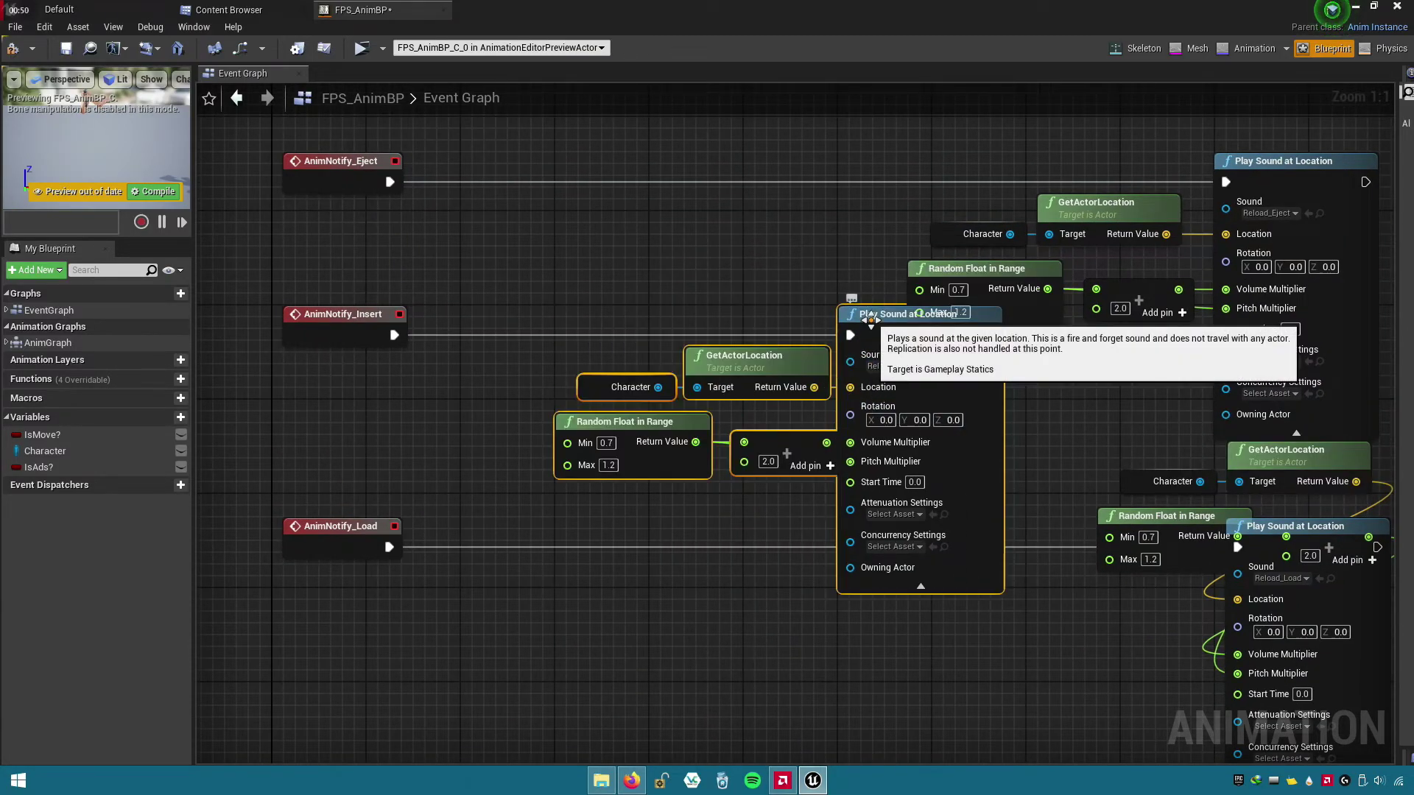
pyautogui.moveTo(876, 315)
pyautogui.keyDown('shift'); pyautogui.mouseDown()
pyautogui.moveTo(712, 358)
pyautogui.moveTo(701, 335)
pyautogui.mouseUp(); pyautogui.keyUp('shift')
pyautogui.click(721, 522)
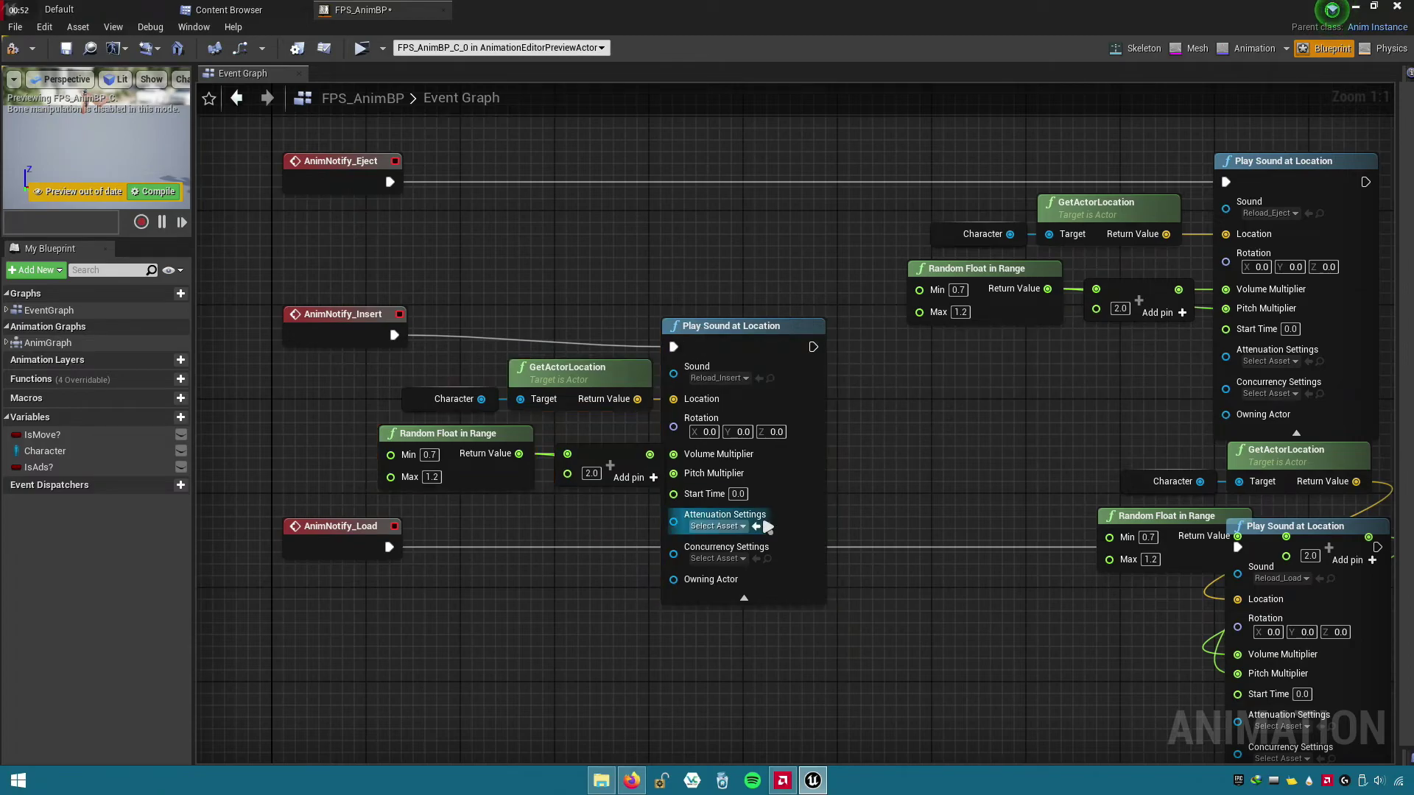
pyautogui.moveTo(795, 442); pyautogui.dragTo(843, 442)
pyautogui.moveTo(474, 510)
pyautogui.mouseDown()
pyautogui.moveTo(782, 341)
pyautogui.moveTo(758, 329)
pyautogui.mouseUp()
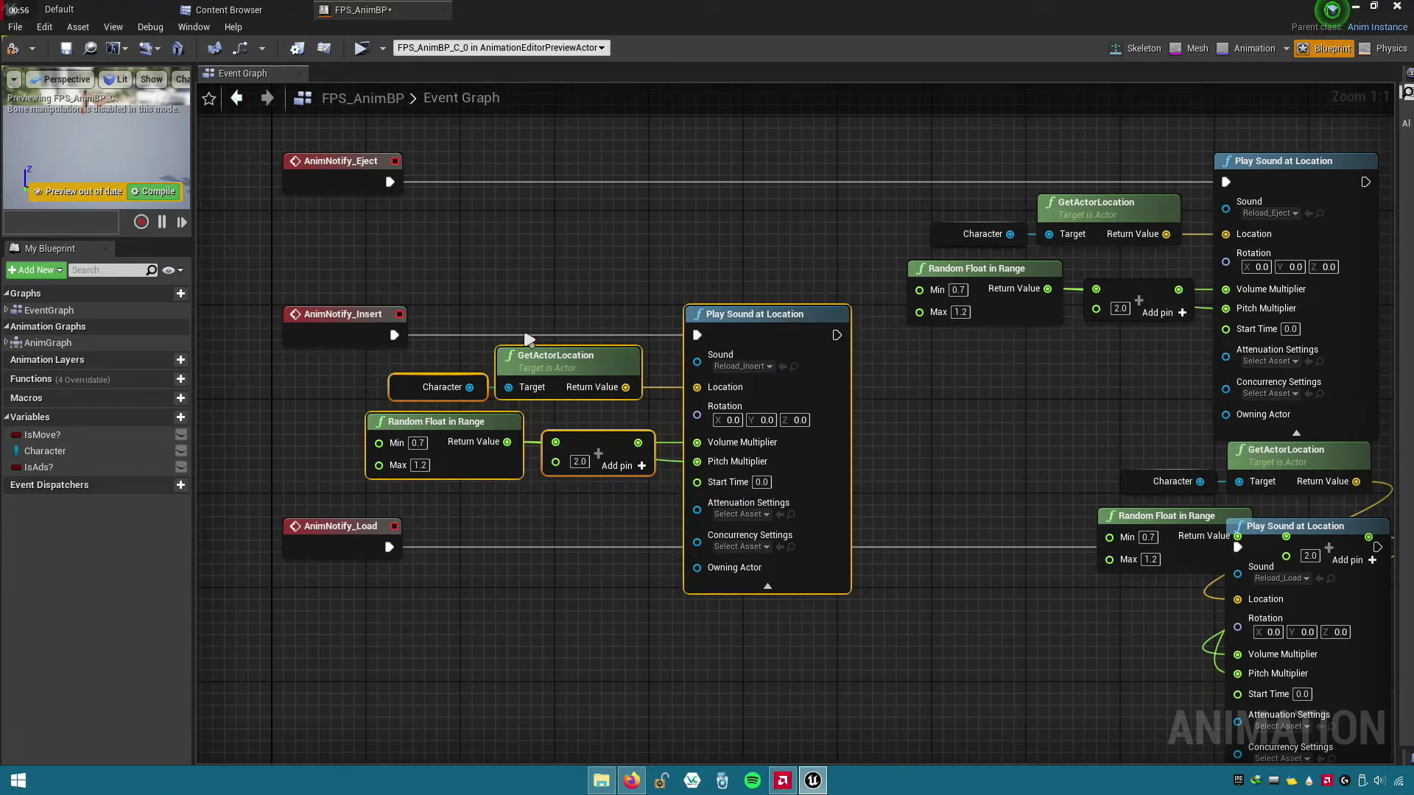
pyautogui.click(549, 298)
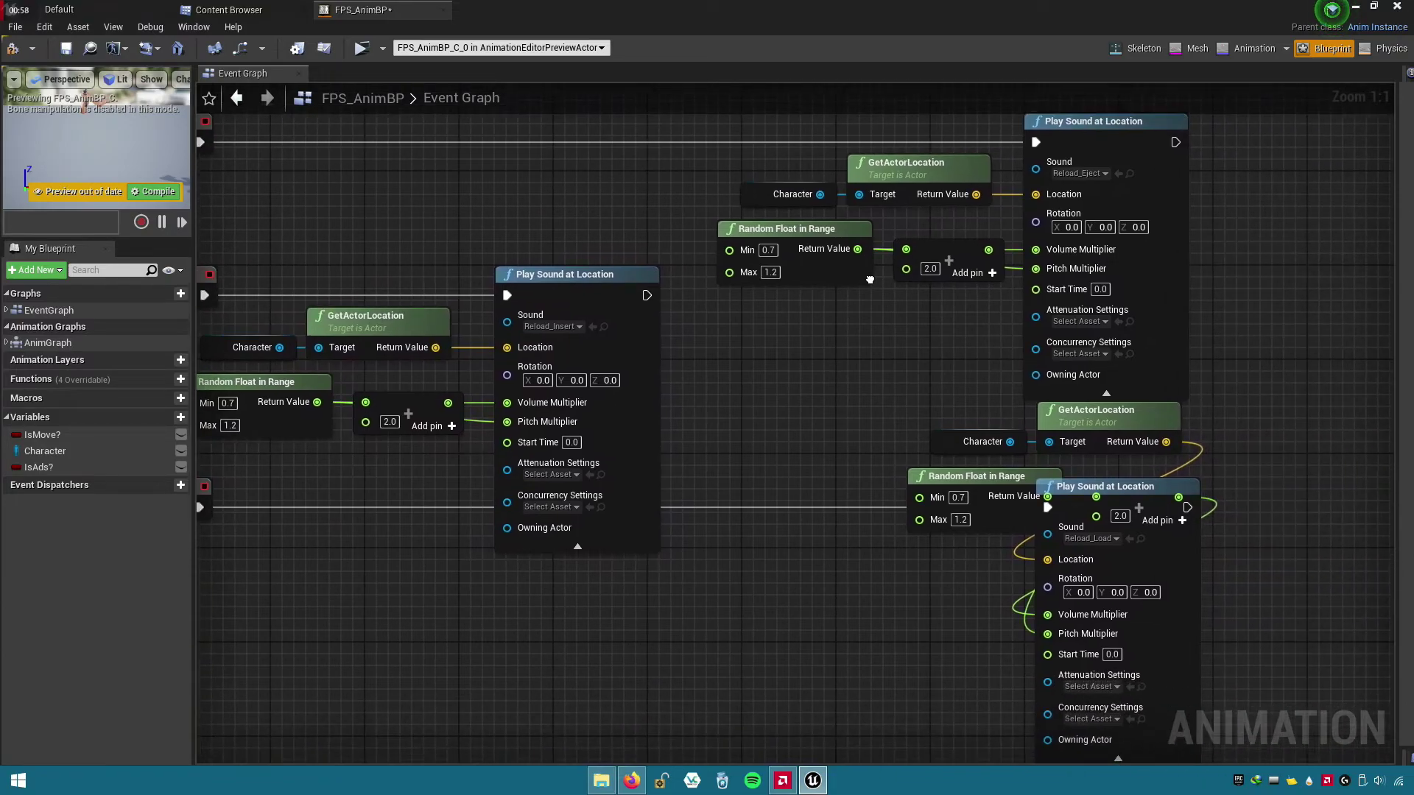
# - Move the Load chain's helper nodes and Play Sound node into a tighter layout
pyautogui.moveTo(1139, 456); pyautogui.dragTo(939, 413, button='right')
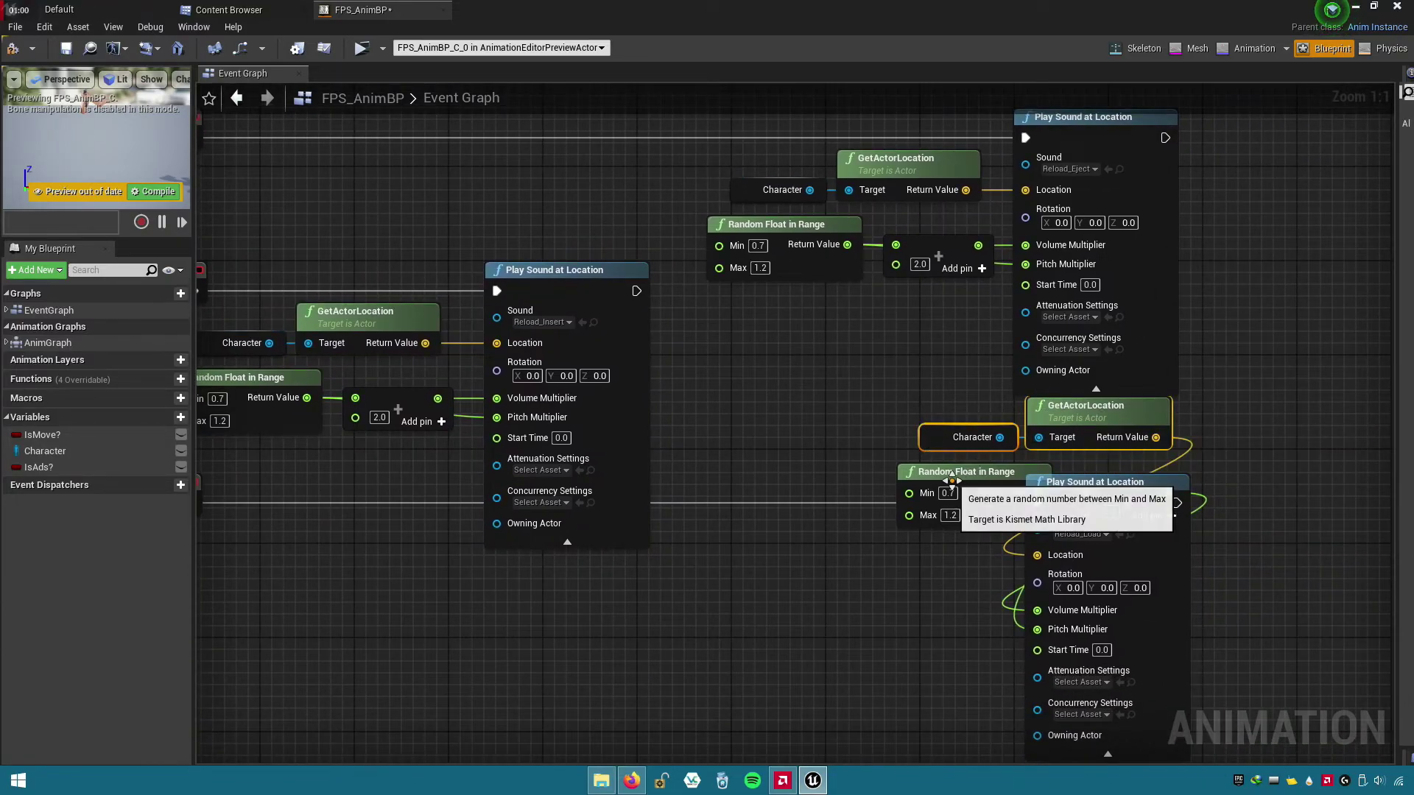
pyautogui.keyDown('ctrl'); pyautogui.click(957, 472); pyautogui.keyUp('ctrl')
pyautogui.moveTo(957, 471); pyautogui.dragTo(806, 549)
pyautogui.moveTo(944, 539); pyautogui.dragTo(861, 622)
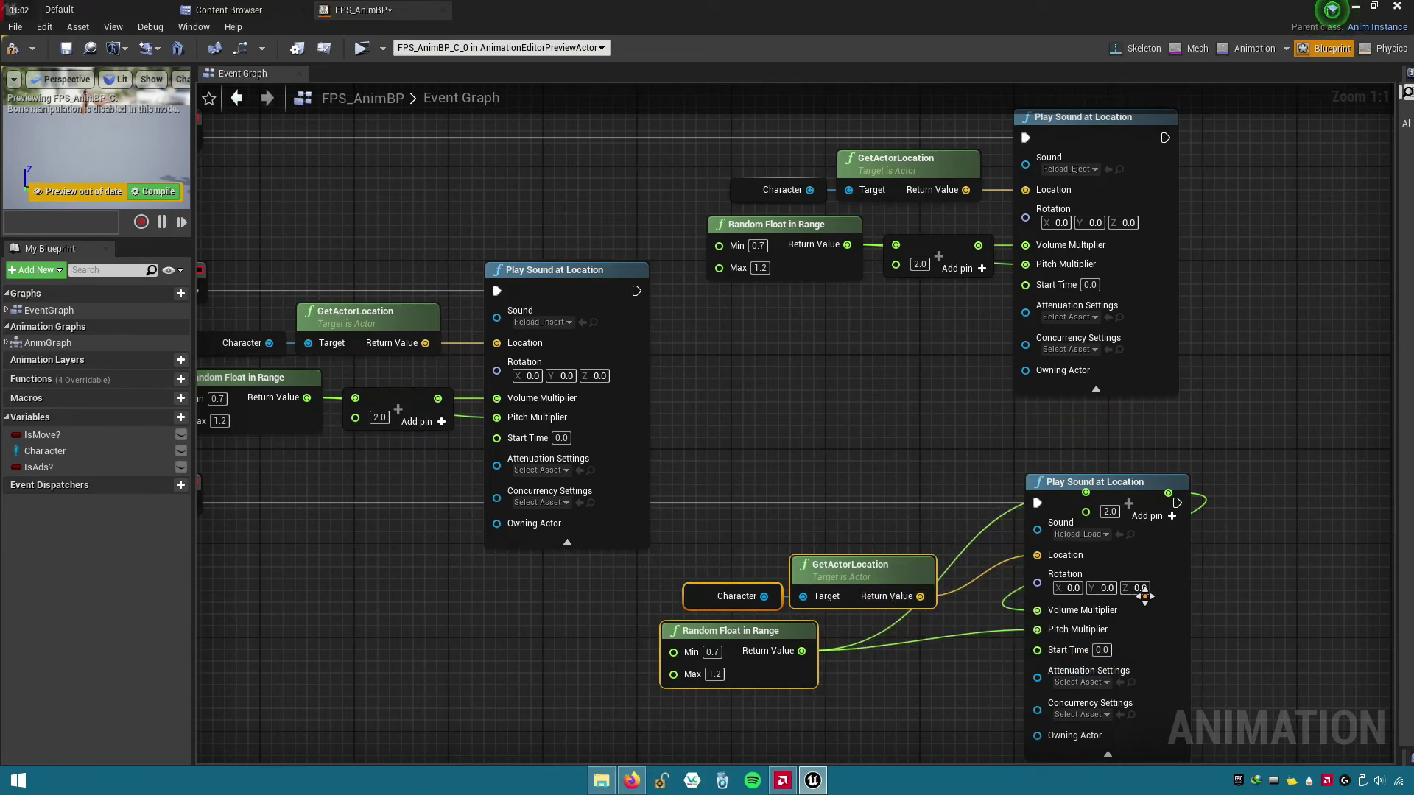
pyautogui.moveTo(1139, 497)
pyautogui.mouseDown()
pyautogui.moveTo(1318, 497)
pyautogui.moveTo(1283, 497)
pyautogui.moveTo(962, 653)
pyautogui.mouseUp()
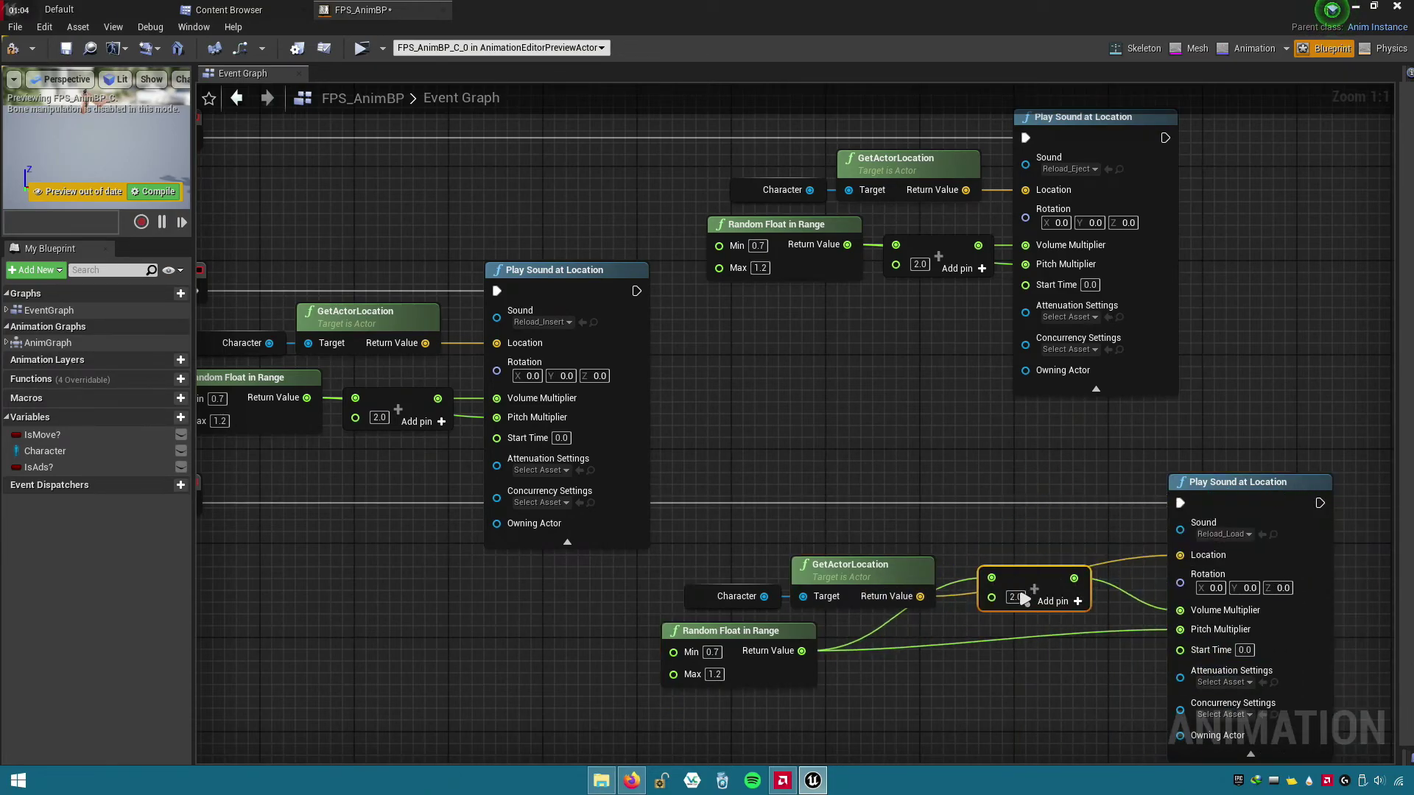
pyautogui.moveTo(984, 685); pyautogui.dragTo(694, 546, button='right')
pyautogui.moveTo(969, 404); pyautogui.dragTo(876, 440)
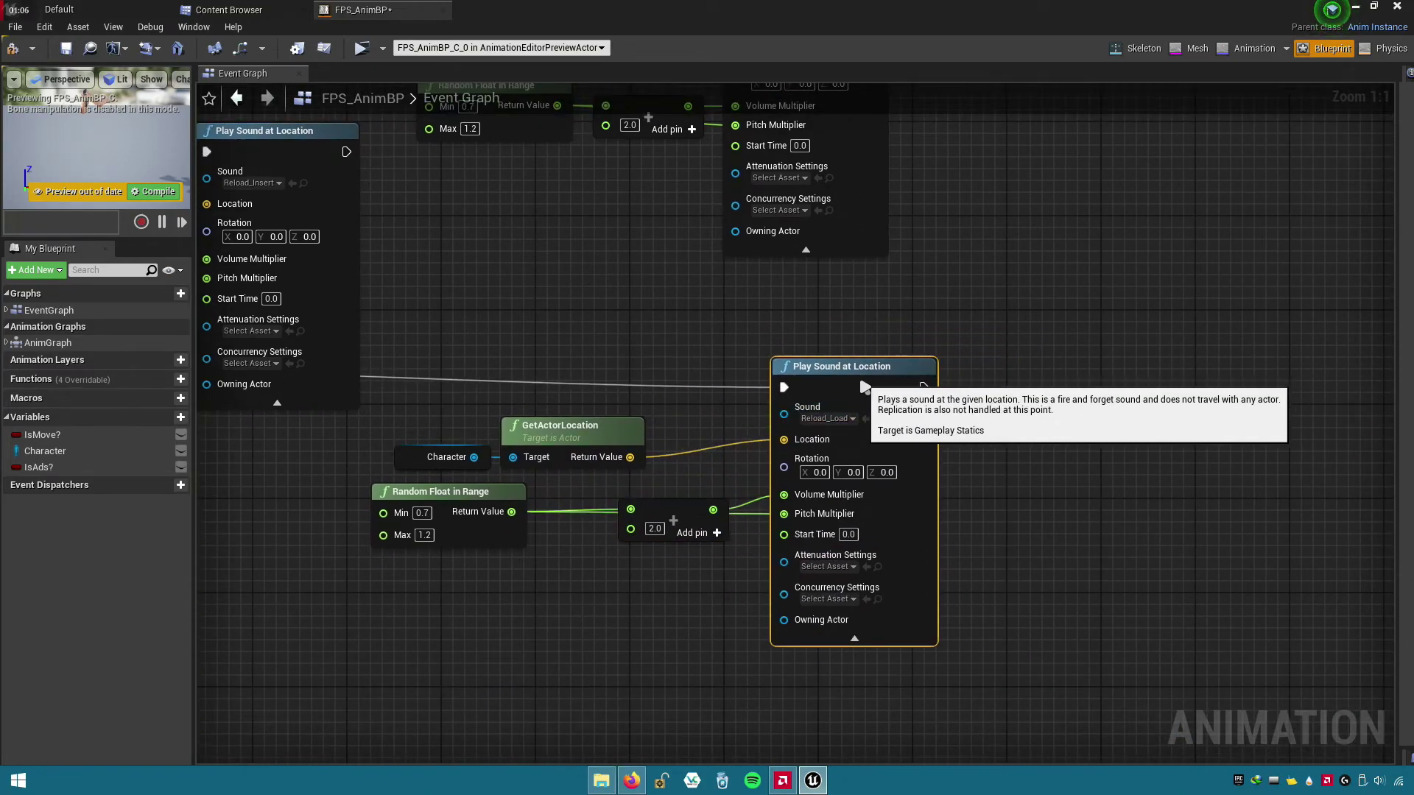
# - Fine-tune the Load chain by nudging its helper nodes and Play Sound node into line
pyautogui.moveTo(416, 420); pyautogui.dragTo(648, 515)
pyautogui.moveTo(559, 425); pyautogui.dragTo(560, 419)
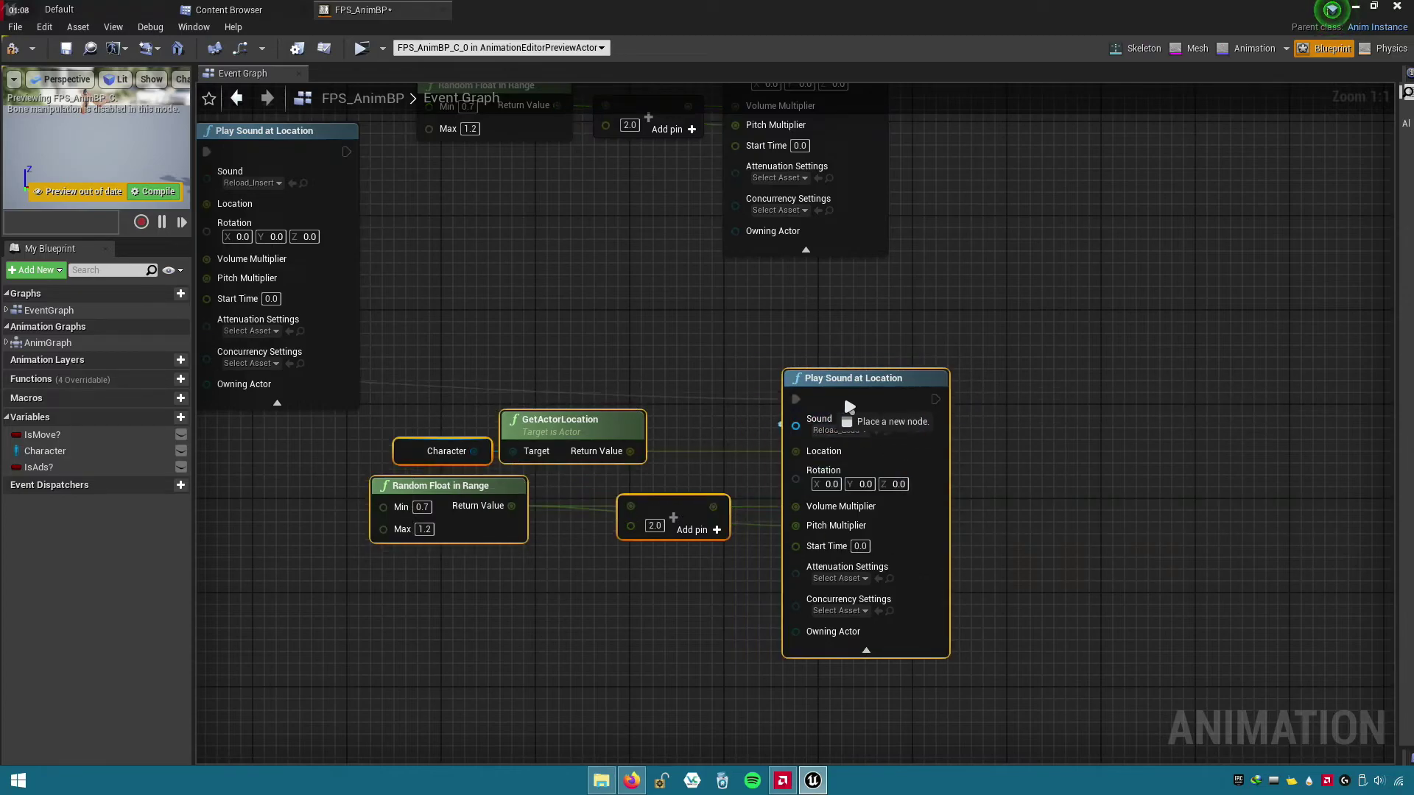
pyautogui.click(727, 368)
pyautogui.moveTo(891, 386); pyautogui.dragTo(867, 386)
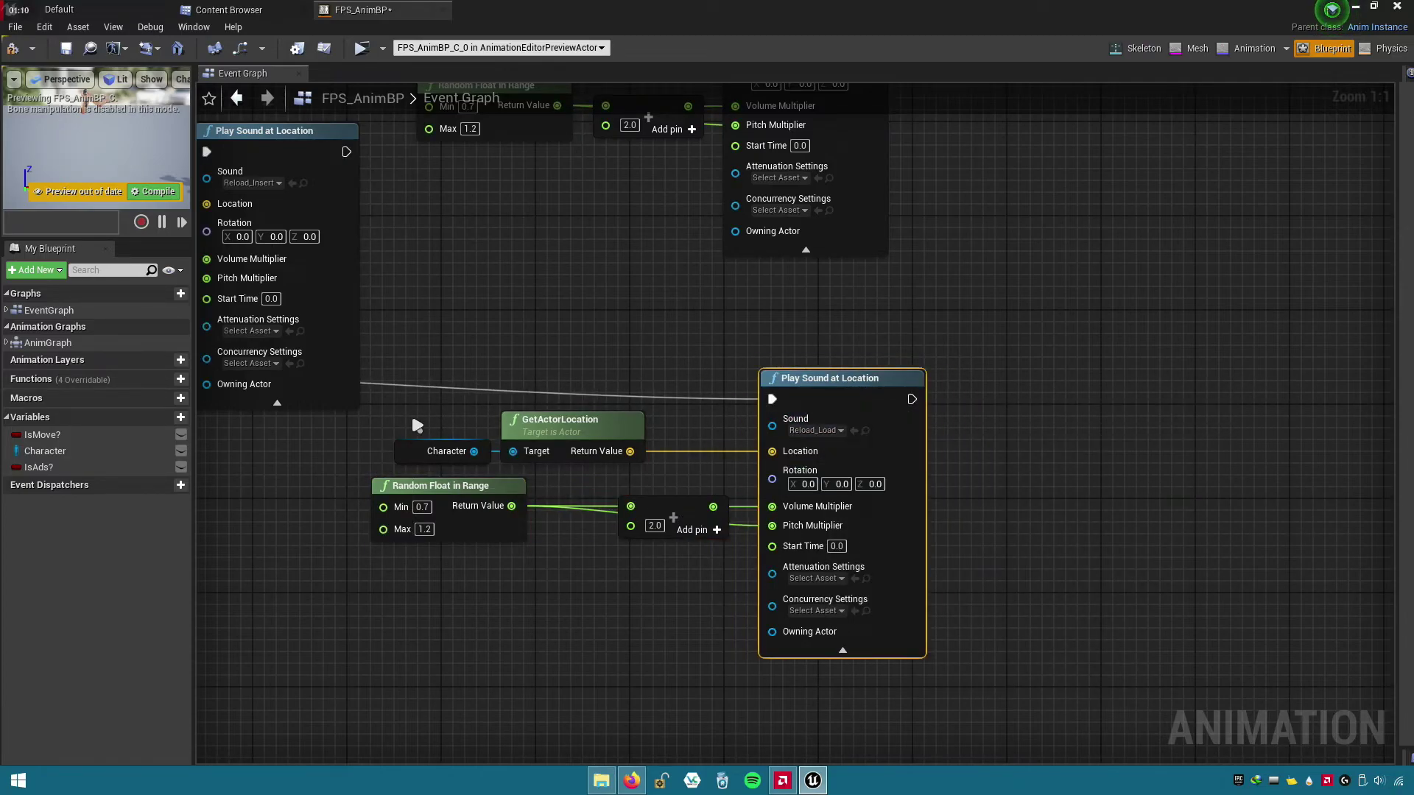
pyautogui.moveTo(410, 420); pyautogui.dragTo(878, 545)
pyautogui.click(598, 589)
# - Review all three notify chains and box-select the Eject chain's sound nodes
pyautogui.moveTo(597, 589); pyautogui.dragTo(1038, 654, button='right')
pyautogui.scroll(-2, 1038, 654)
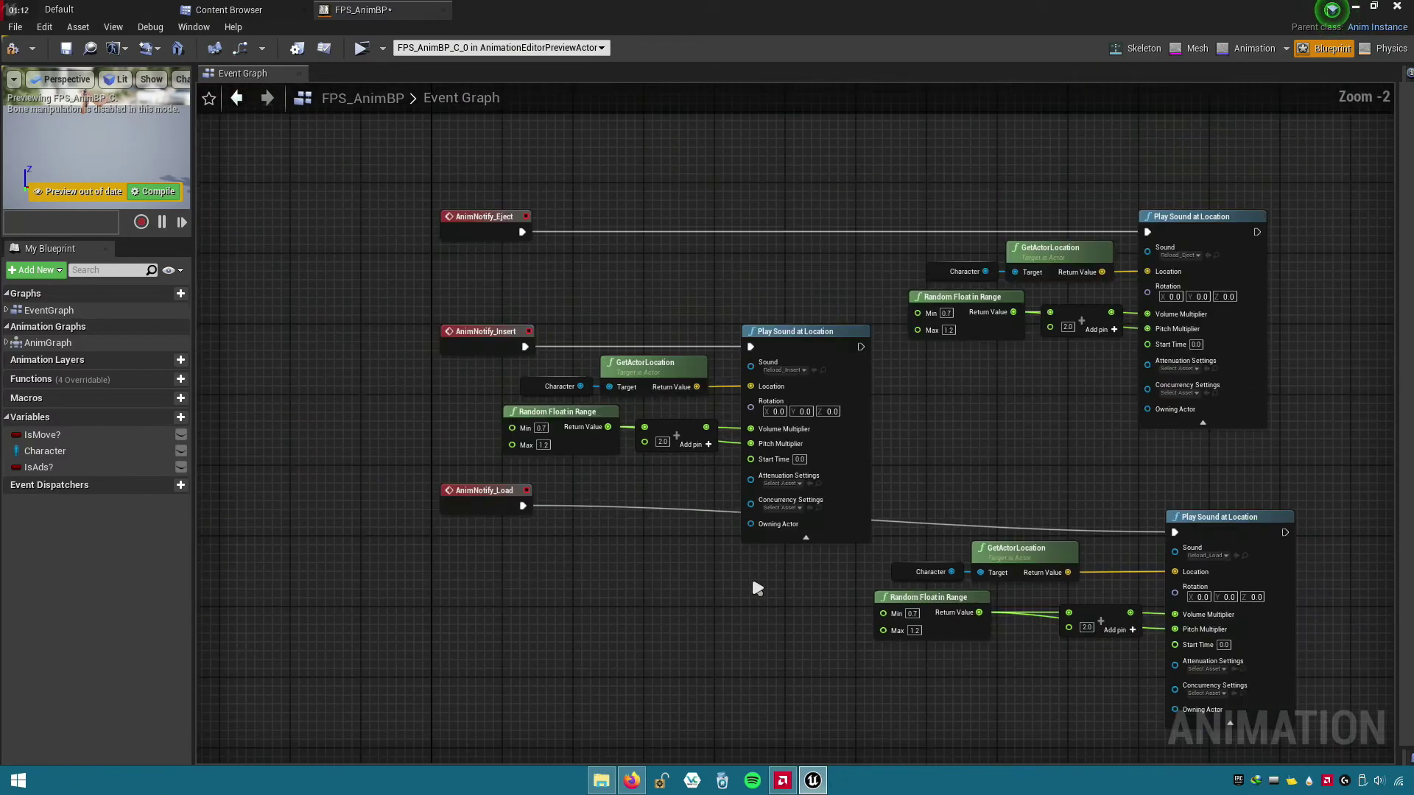
pyautogui.moveTo(479, 506); pyautogui.dragTo(505, 683, button='right')
pyautogui.scroll(2, 967, 447)
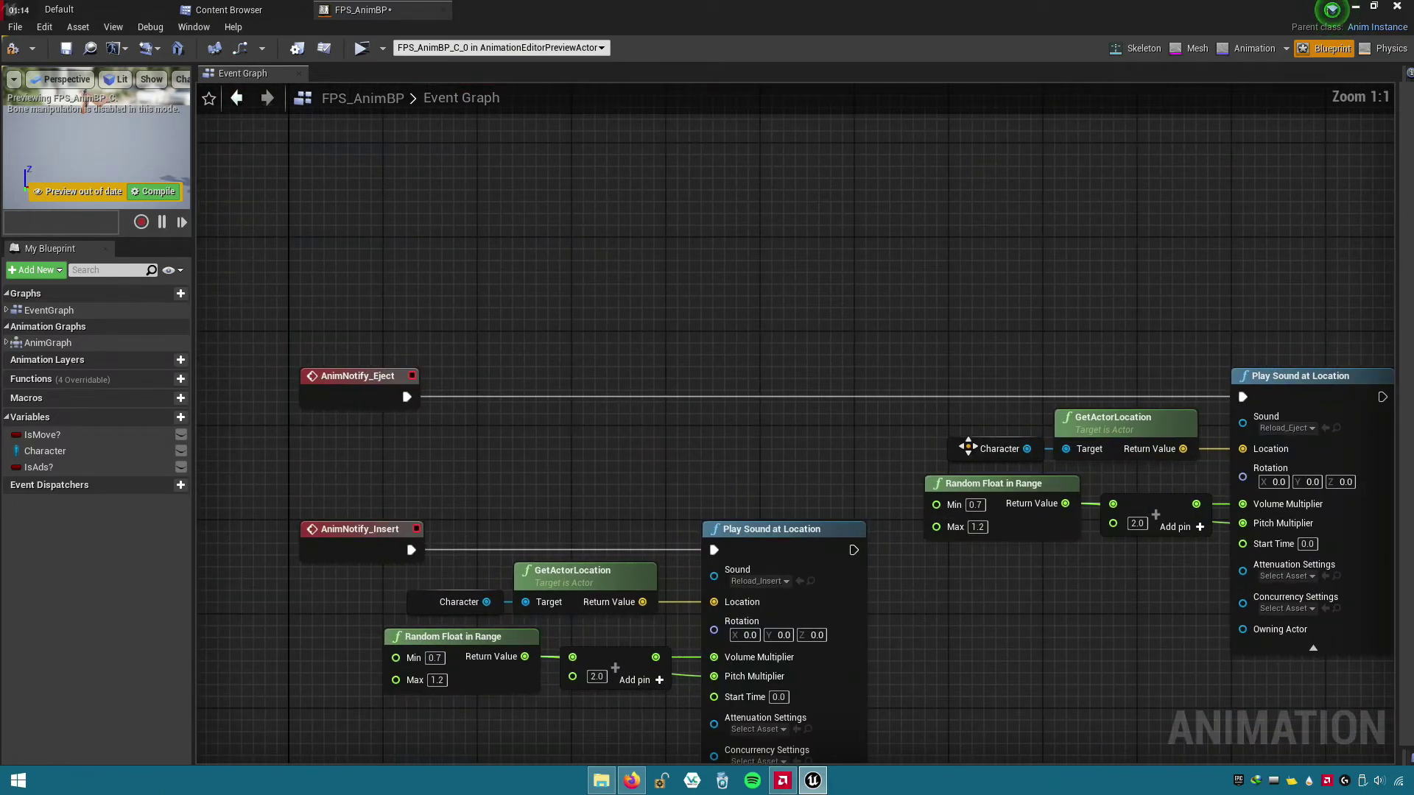
pyautogui.moveTo(970, 365); pyautogui.dragTo(662, 258, button='right')
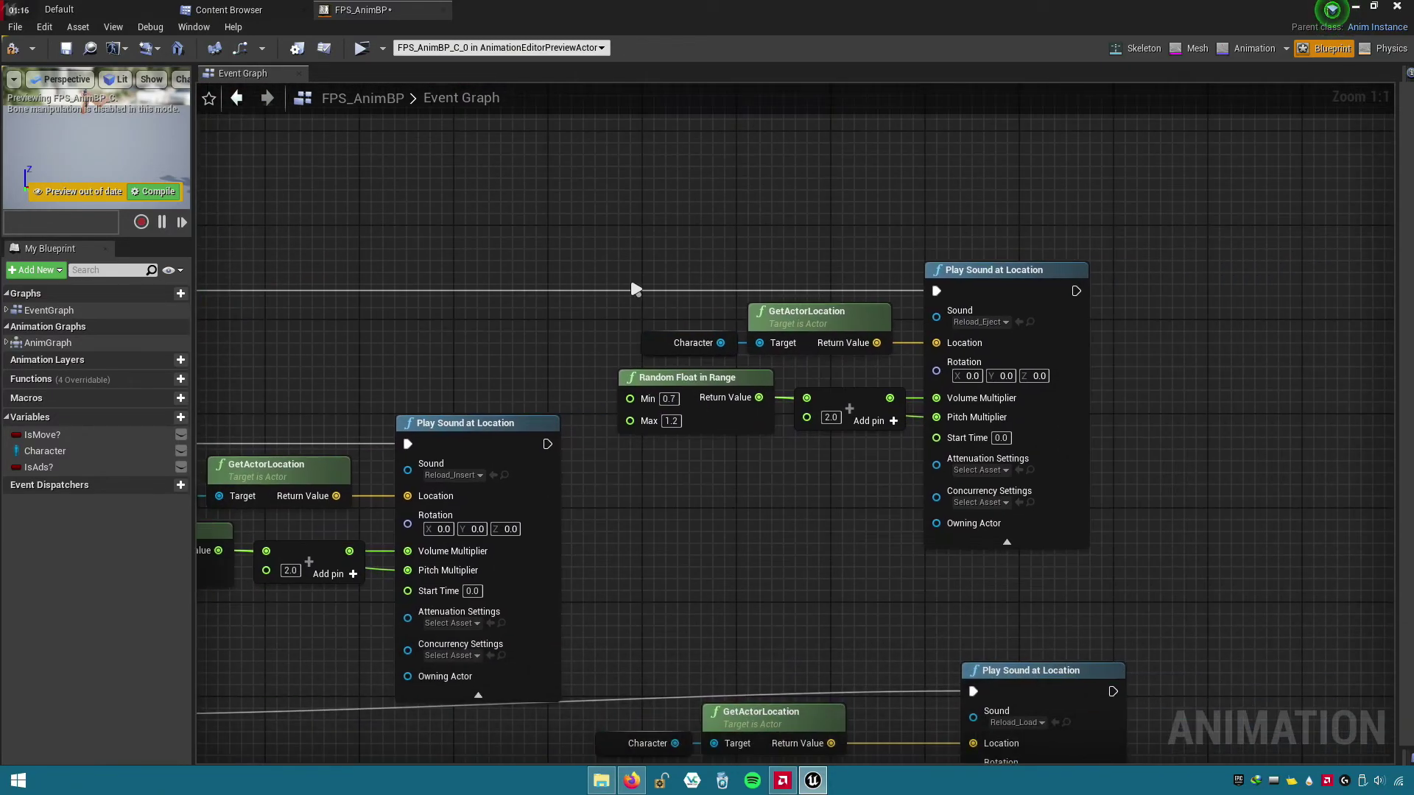
pyautogui.moveTo(663, 259); pyautogui.dragTo(1066, 446)
# - Collapse the Eject sound nodes into a graph named Eject beside AnimNotify_Eject
pyautogui.rightClick(1023, 320)
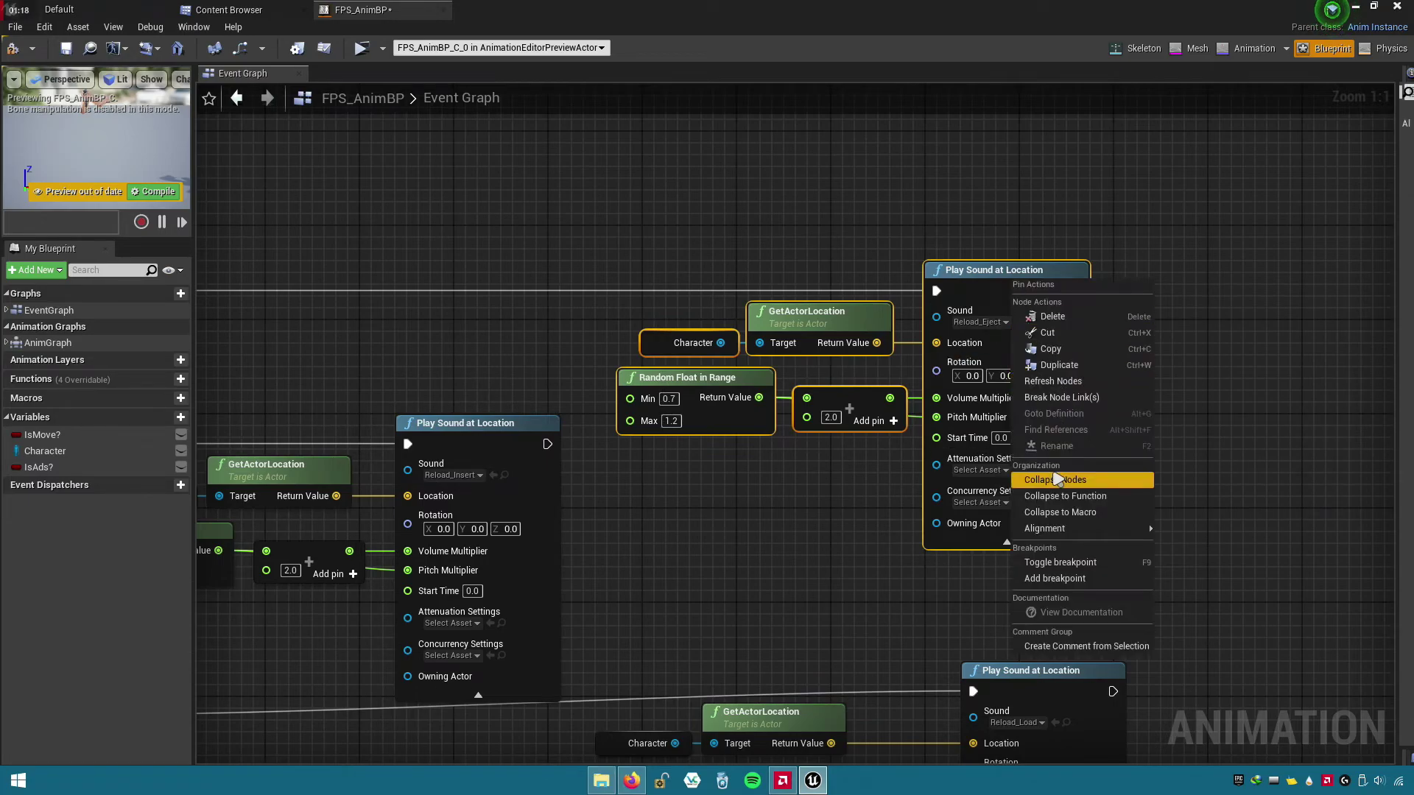
pyautogui.click(1058, 479)
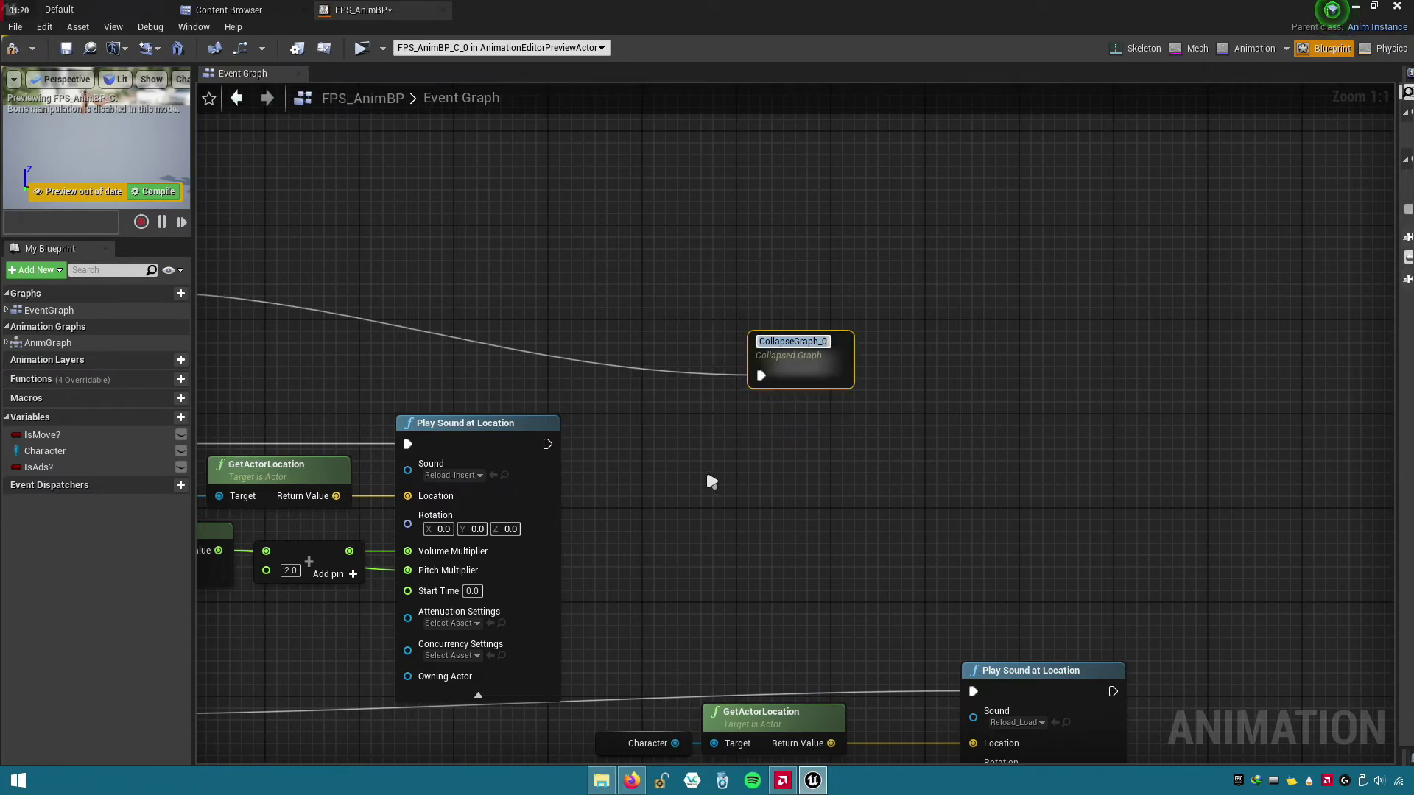
pyautogui.write('Eject')
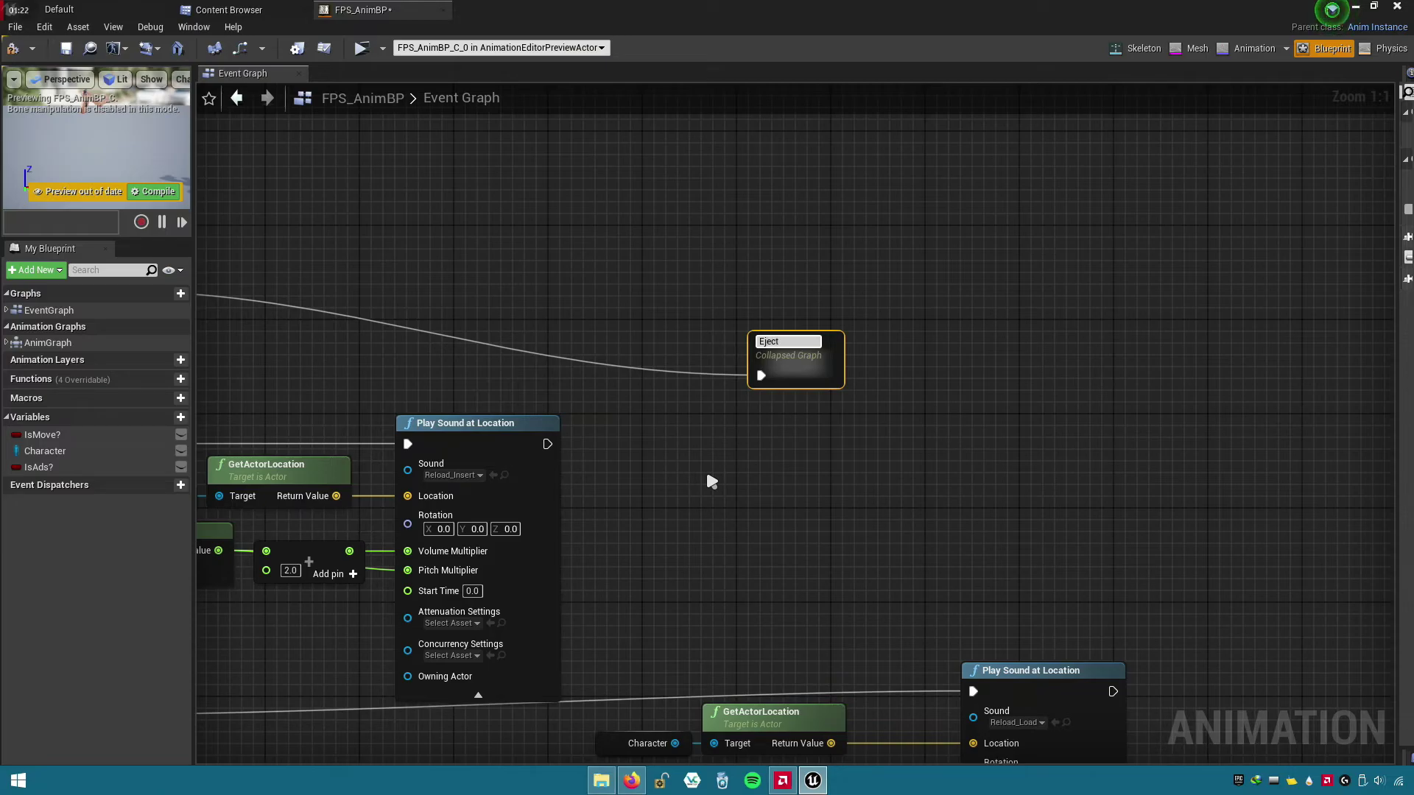
pyautogui.press('Return')
pyautogui.moveTo(677, 562); pyautogui.dragTo(1039, 622, button='right')
pyautogui.moveTo(1153, 404)
pyautogui.mouseDown()
pyautogui.moveTo(646, 286)
pyautogui.moveTo(576, 322)
pyautogui.mouseUp()
pyautogui.click(578, 426)
# - Collapse the Insert chain into a graph named Insert beside AnimNotify_Insert
pyautogui.moveTo(624, 483); pyautogui.dragTo(675, 382, button='right')
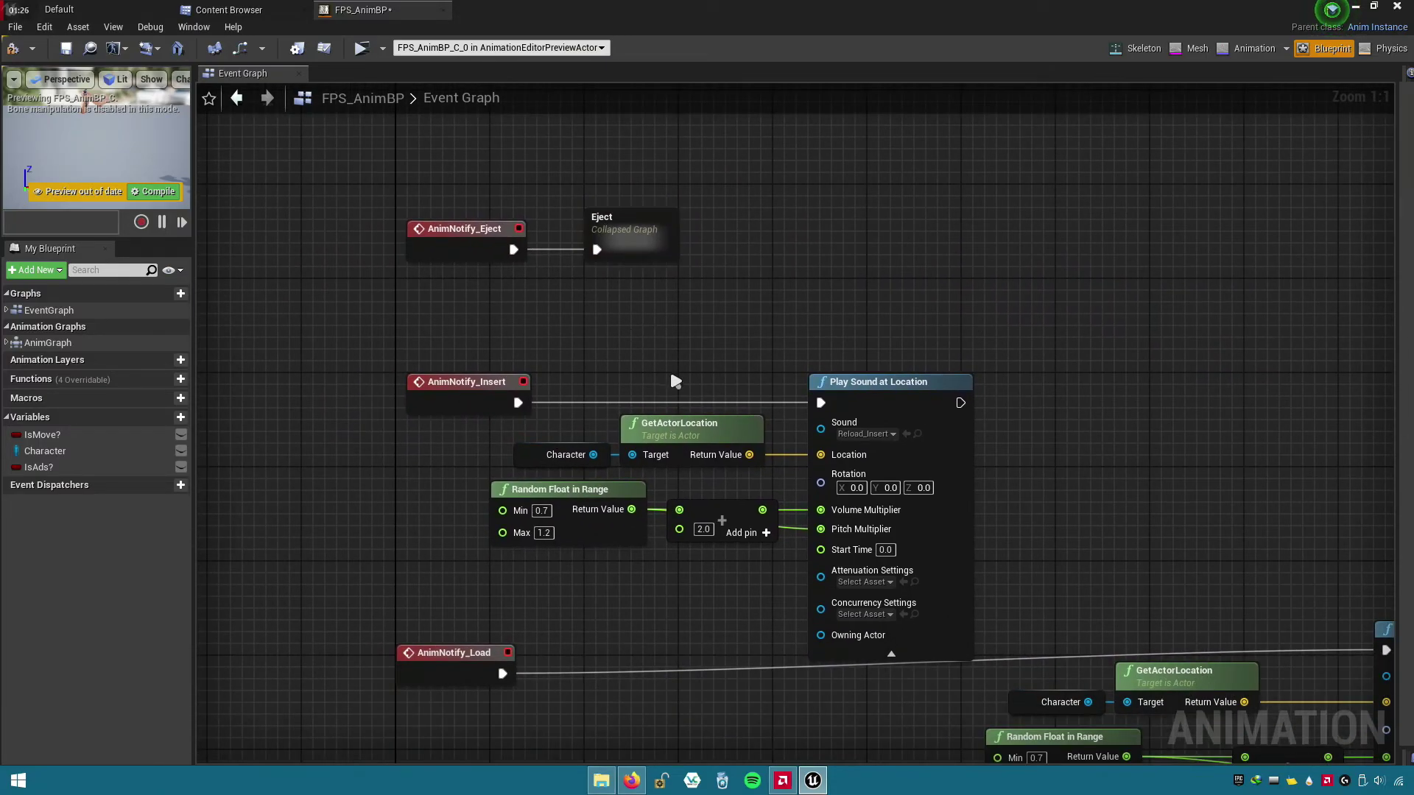
pyautogui.moveTo(569, 420); pyautogui.dragTo(1016, 585)
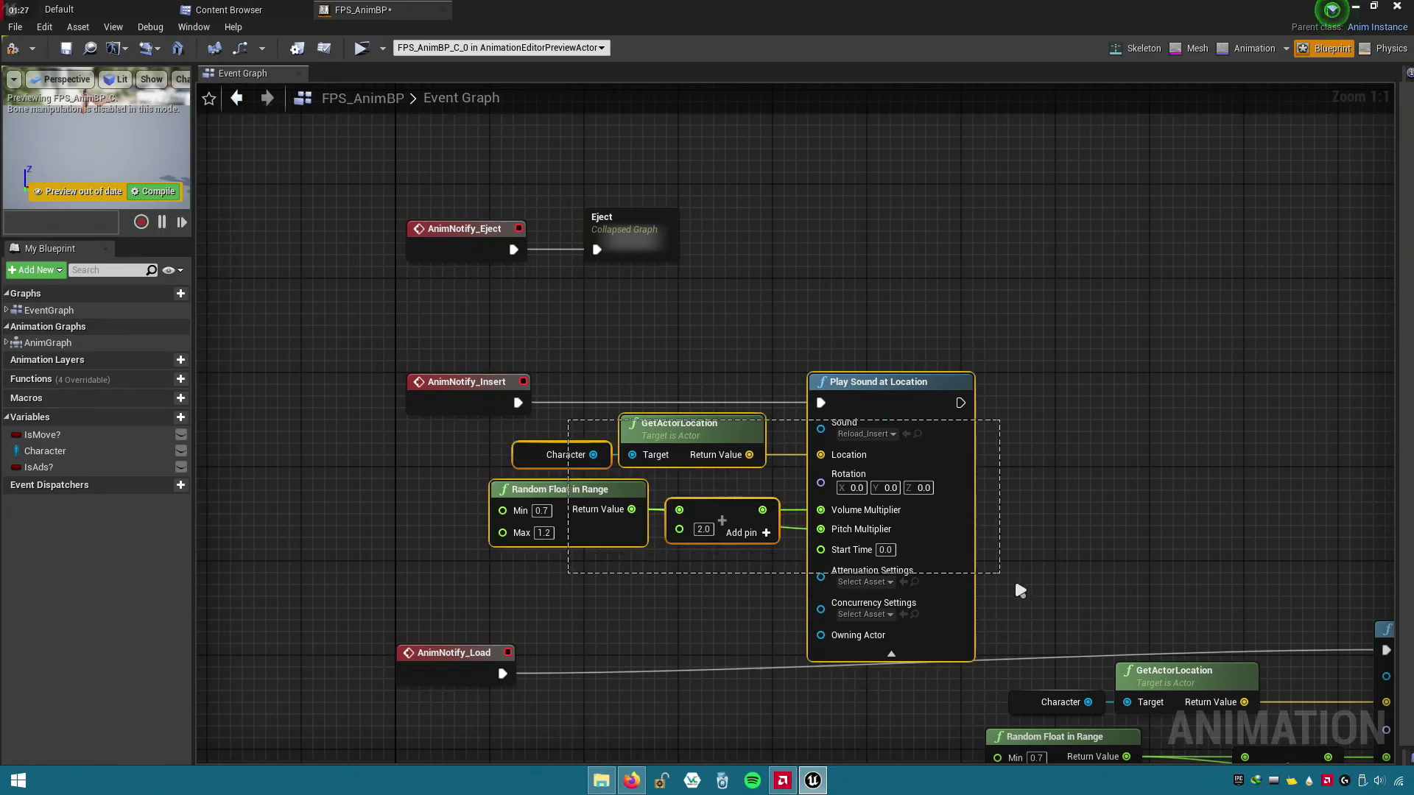
pyautogui.rightClick(879, 410)
pyautogui.click(937, 231)
pyautogui.write('Insert')
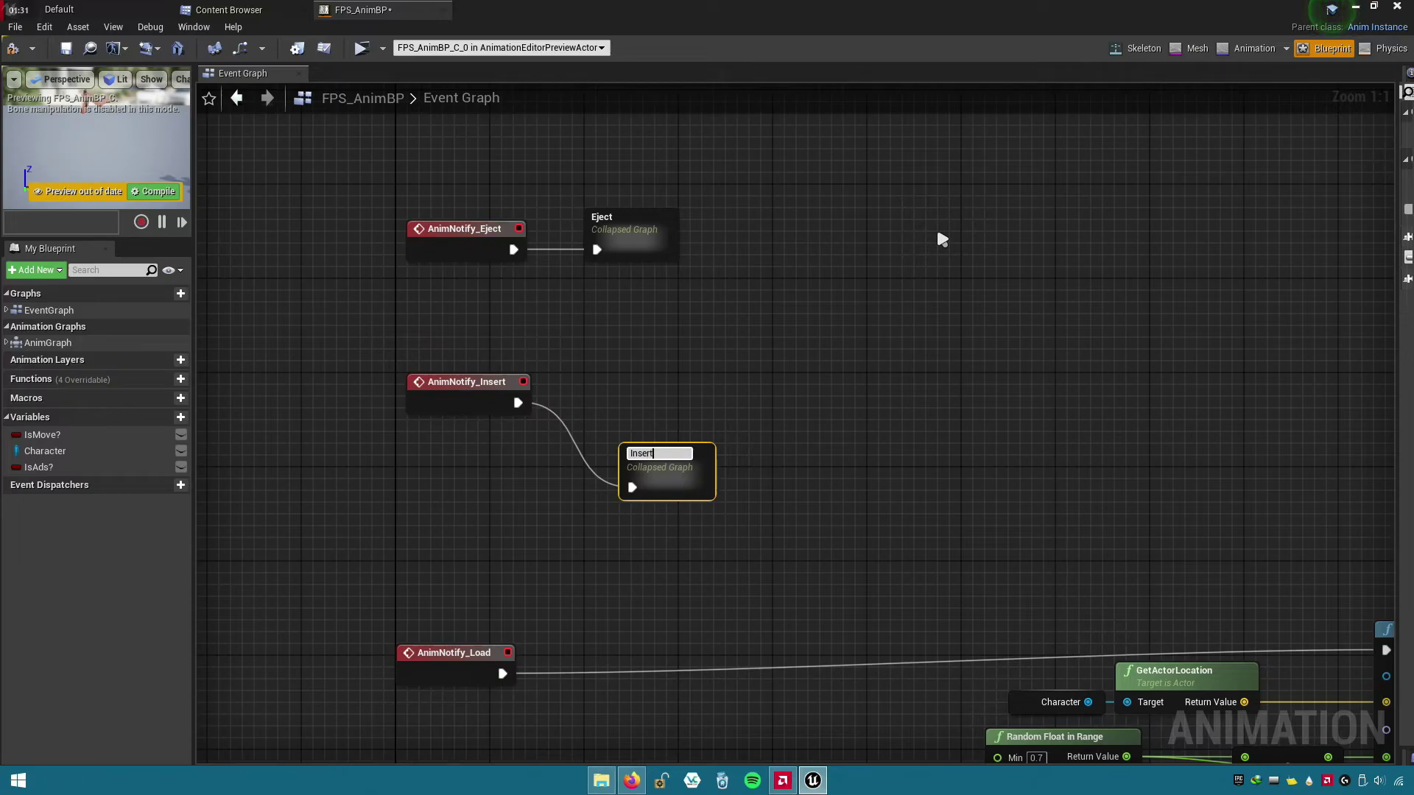
pyautogui.press('Return')
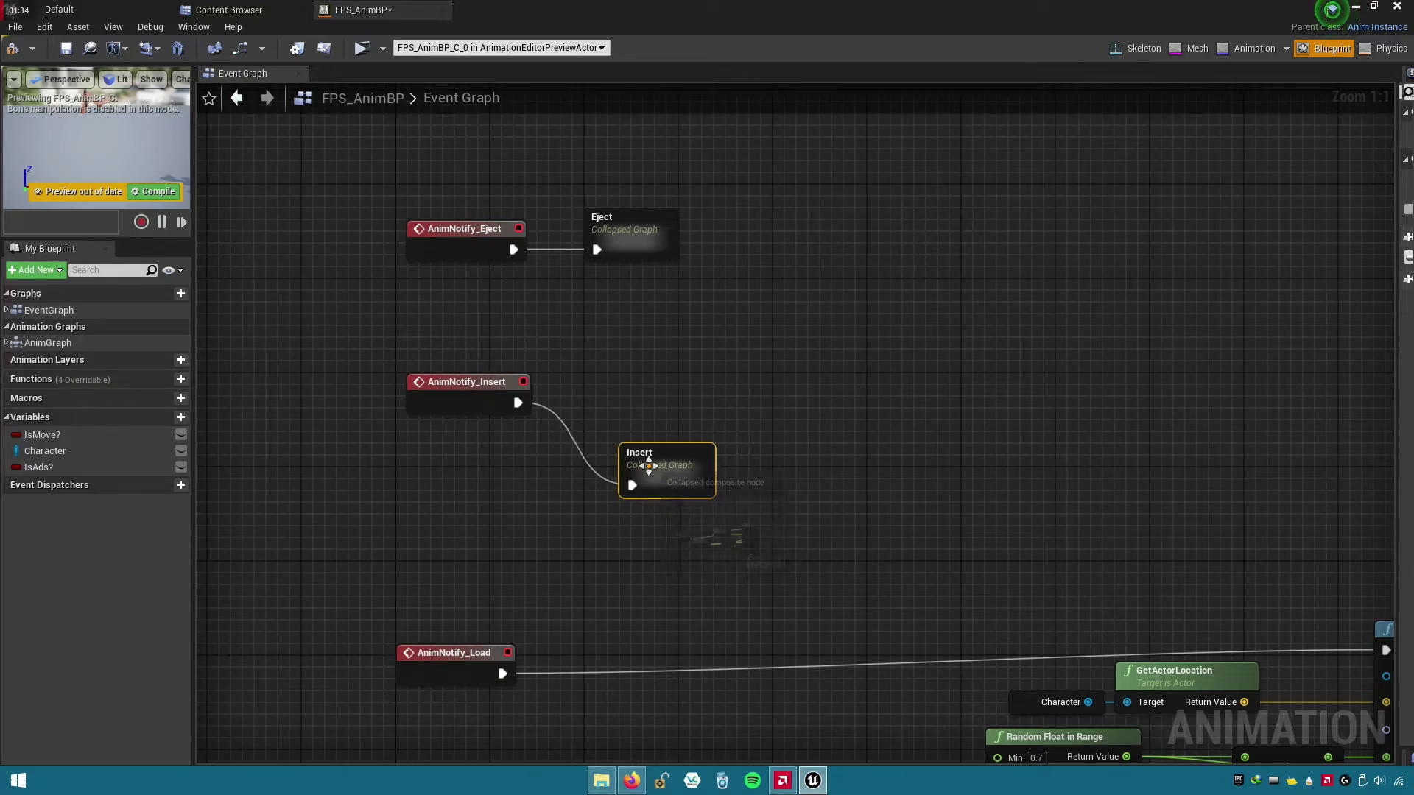
pyautogui.moveTo(648, 465); pyautogui.dragTo(613, 383)
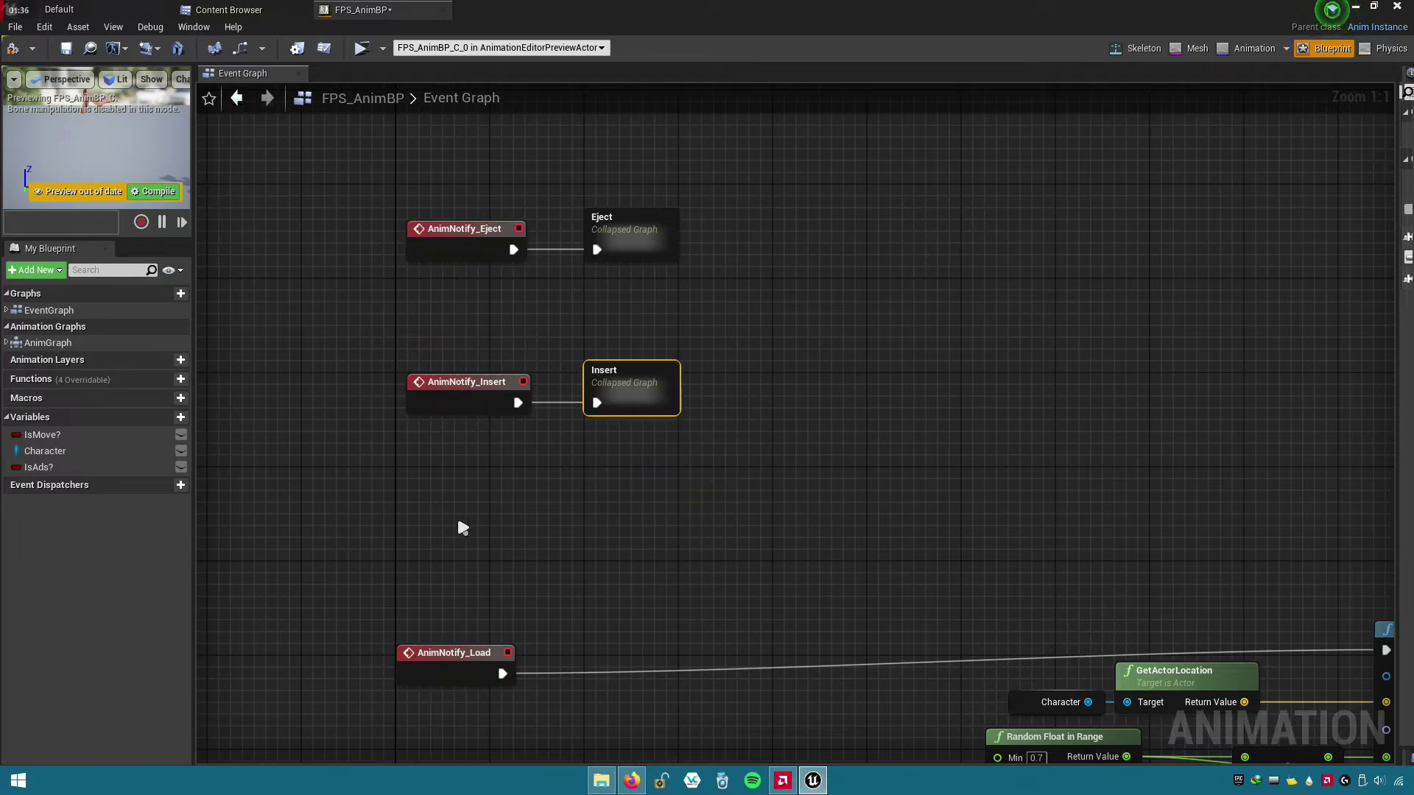
pyautogui.scroll(-2, 462, 527)
# - Collapse the reload Play Sound nodes into a graph named Load beside AnimNotify_Load
pyautogui.moveTo(762, 456); pyautogui.dragTo(1145, 577)
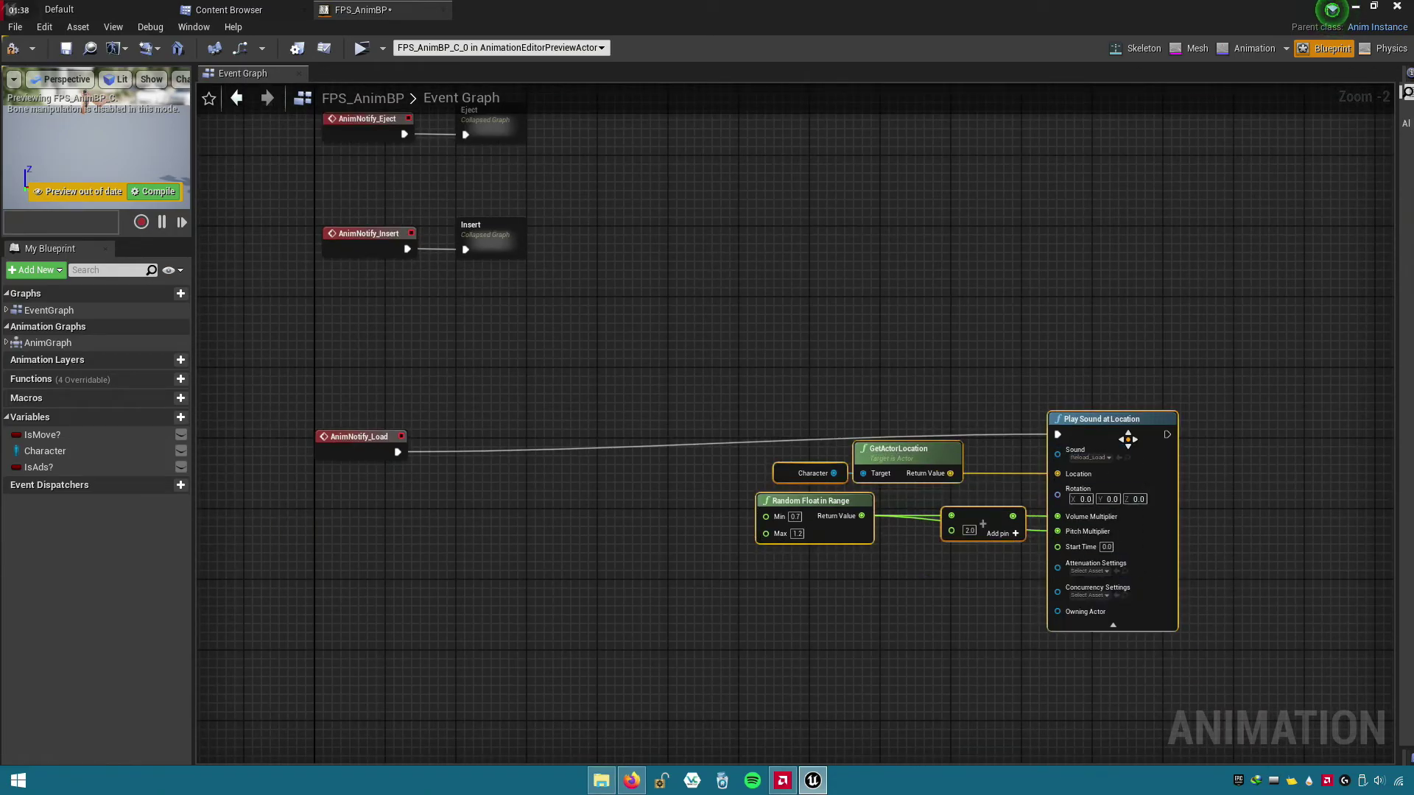
pyautogui.moveTo(1127, 439); pyautogui.dragTo(828, 442)
pyautogui.scroll(2, 722, 526)
pyautogui.rightClick(810, 442)
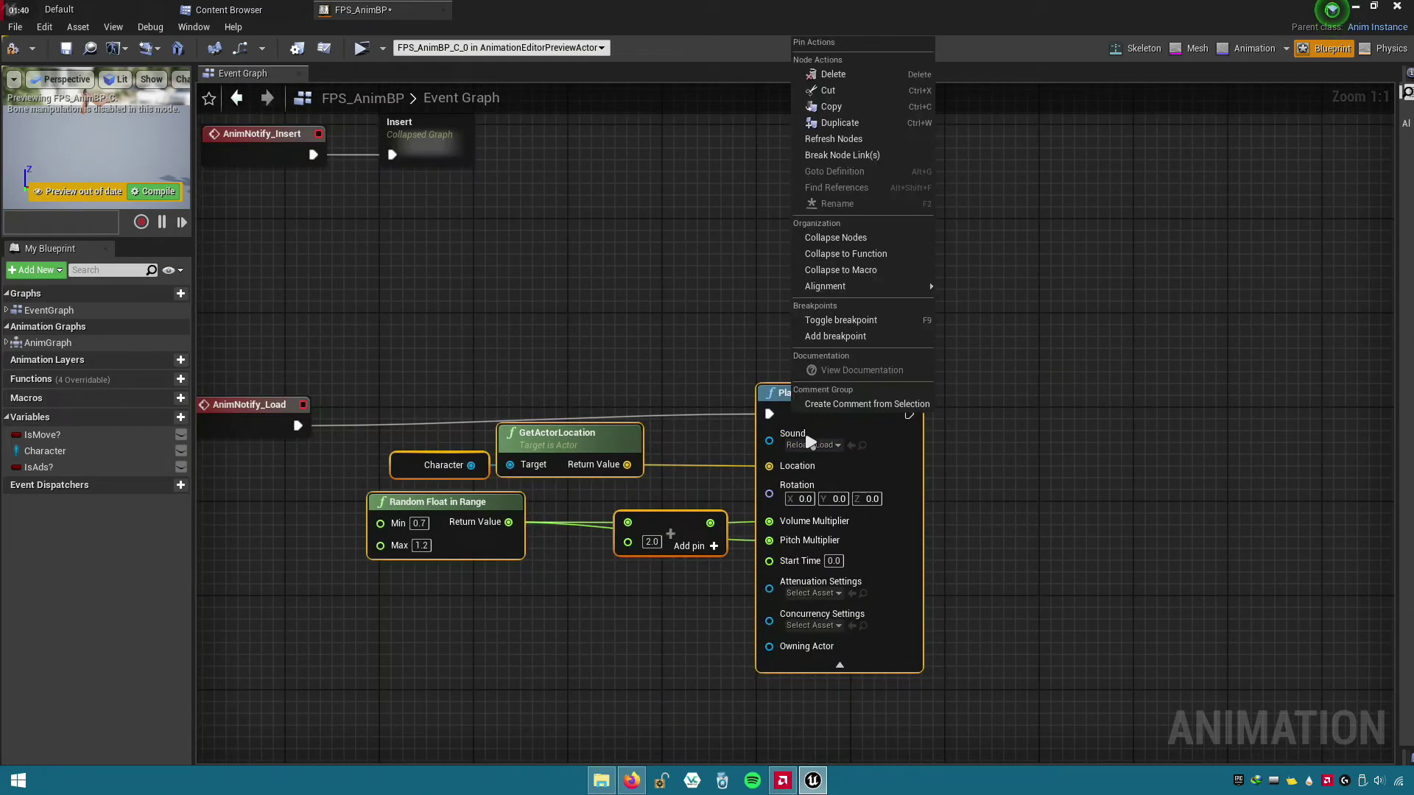
pyautogui.click(846, 239)
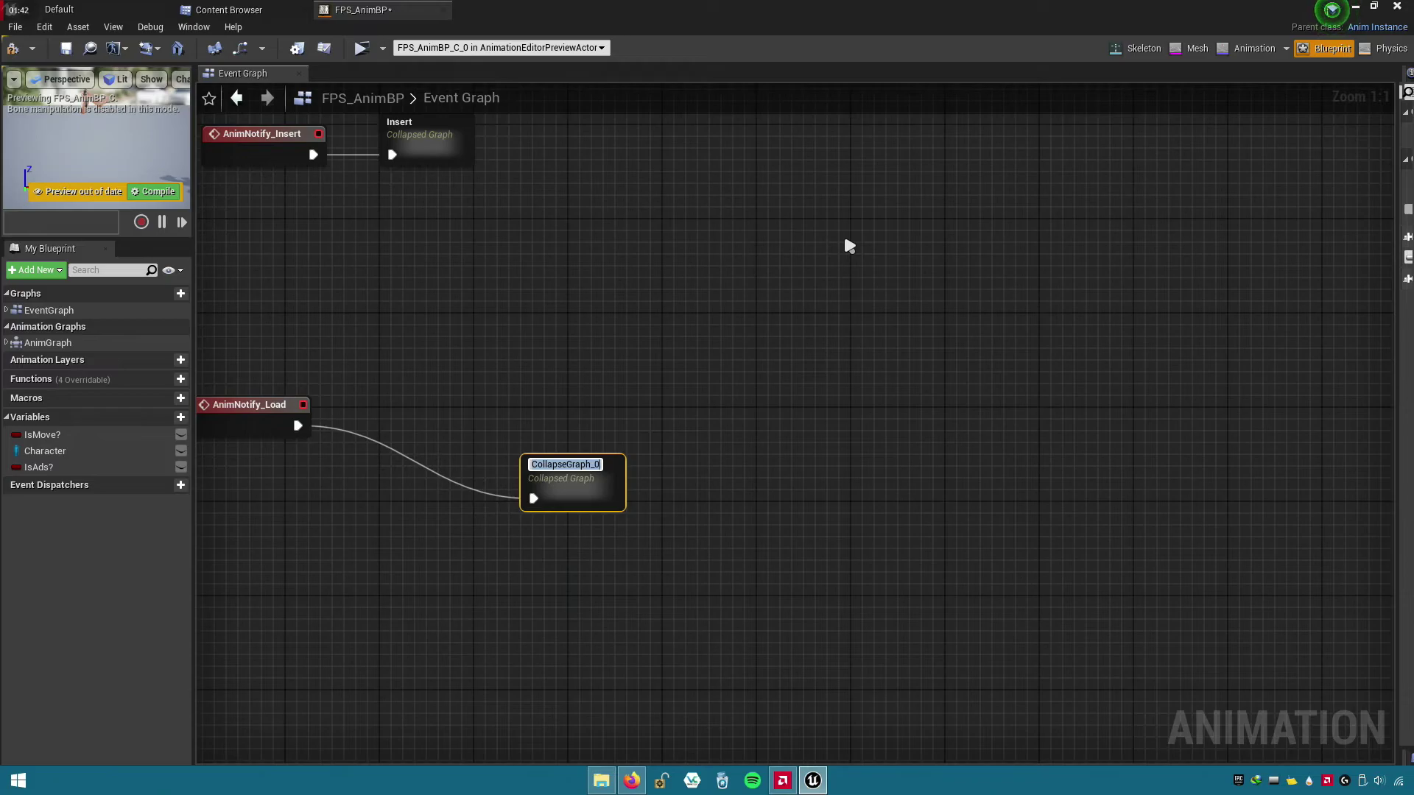
pyautogui.write('ad')
pyautogui.press('Return')
pyautogui.moveTo(644, 414); pyautogui.dragTo(957, 530, button='right')
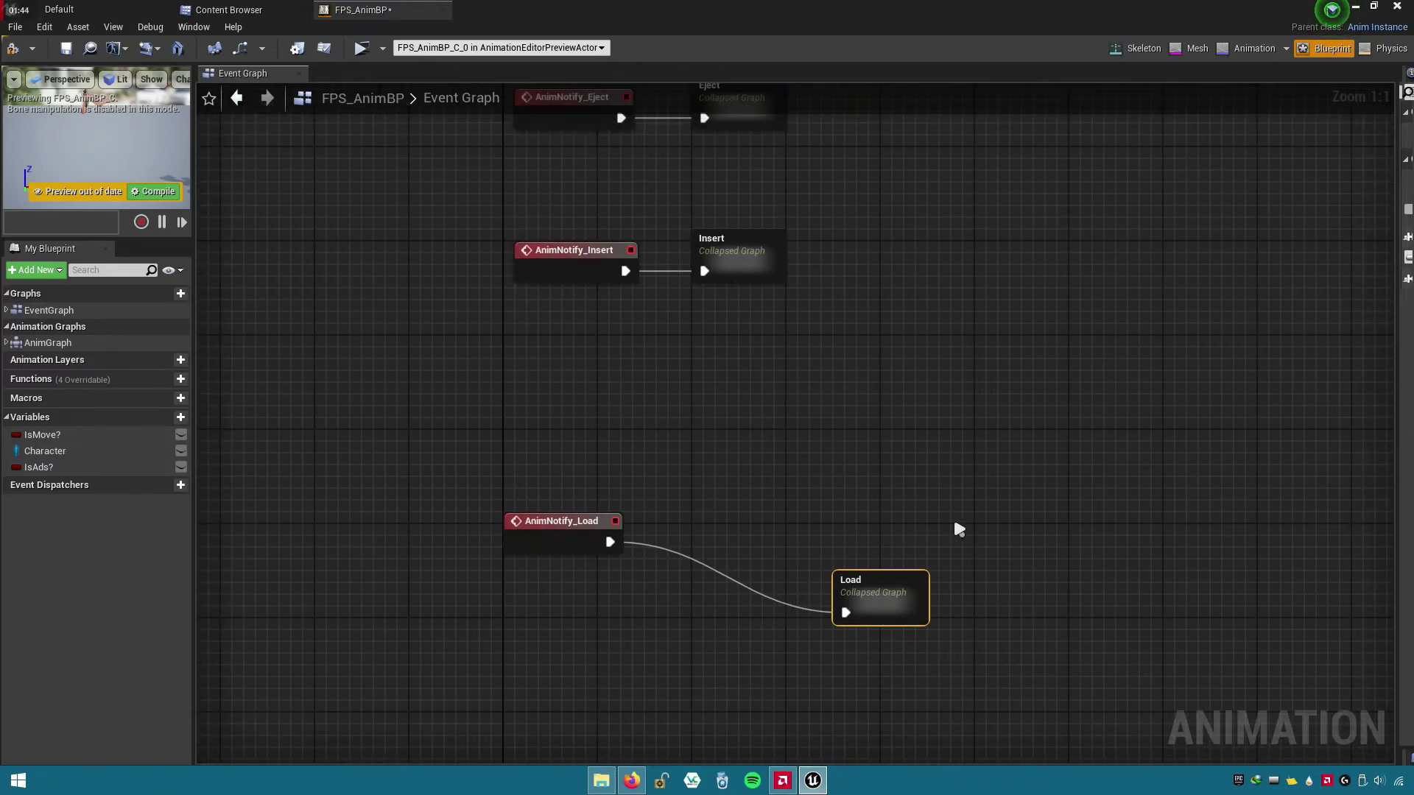
pyautogui.moveTo(879, 624); pyautogui.dragTo(722, 567)
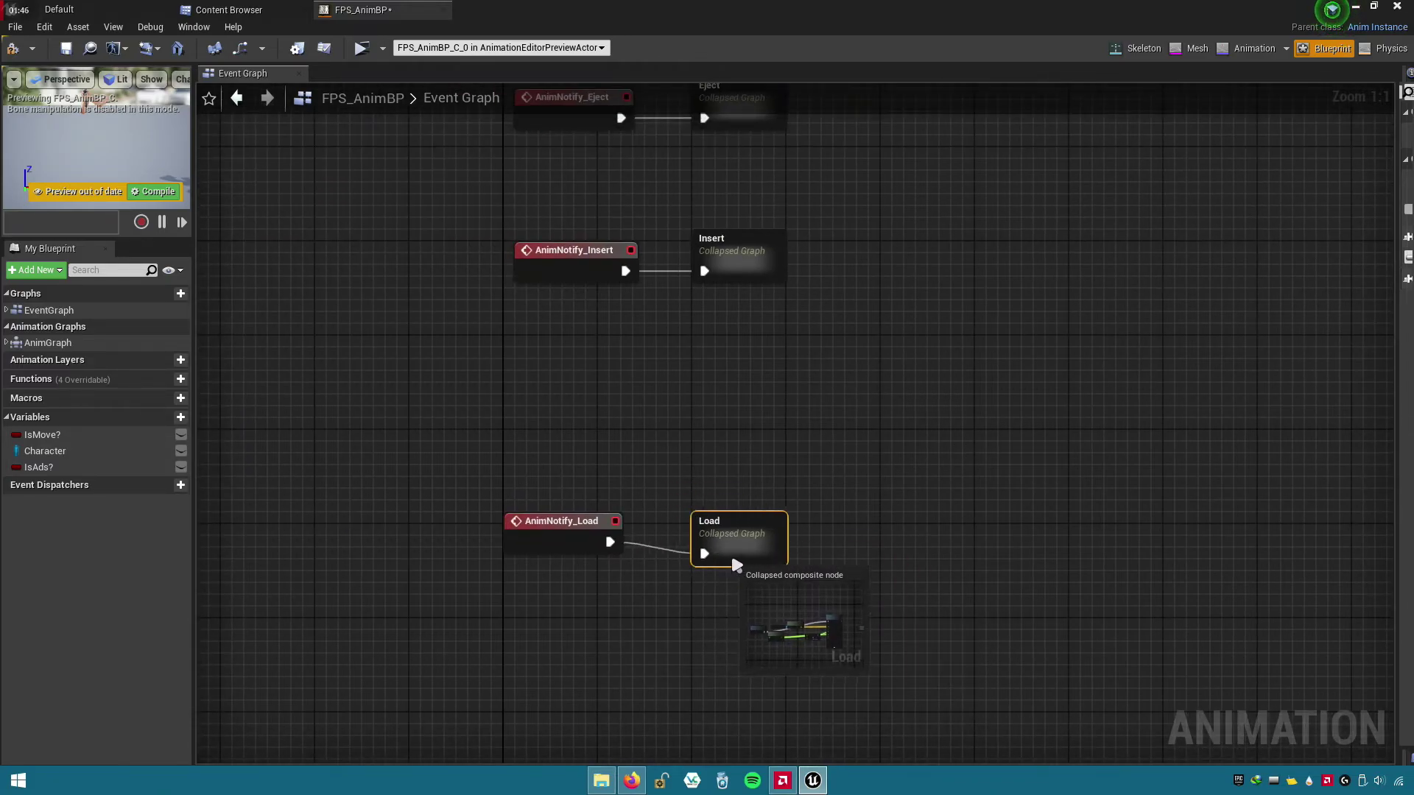
# - Straighten the Load wire and stack the Eject, Insert and Load pairs evenly aligned
pyautogui.keyDown('ctrl'); pyautogui.click(617, 548); pyautogui.keyUp('ctrl')
pyautogui.press('q')
pyautogui.moveTo(553, 536); pyautogui.dragTo(558, 355)
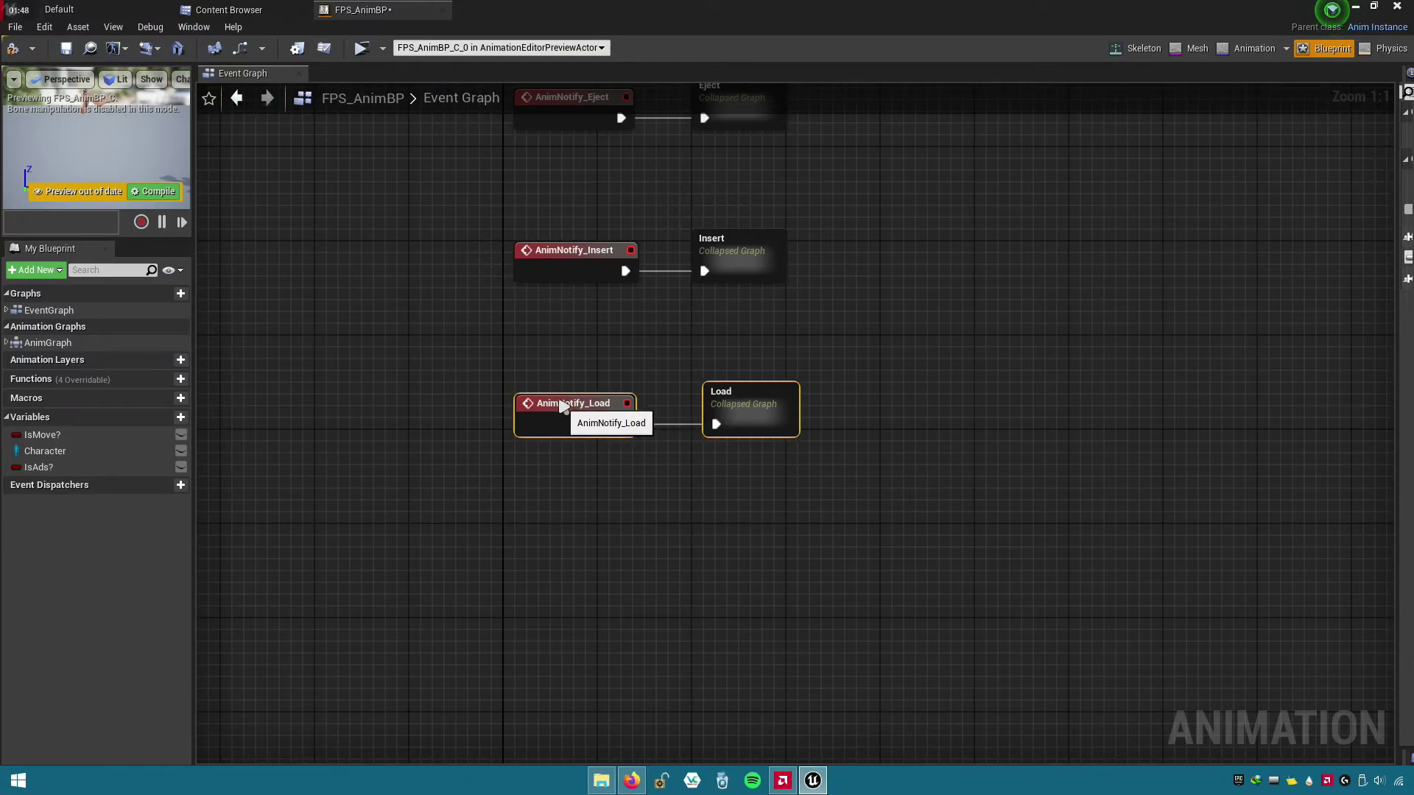
pyautogui.click(584, 296)
pyautogui.moveTo(523, 280); pyautogui.dragTo(530, 389, button='right')
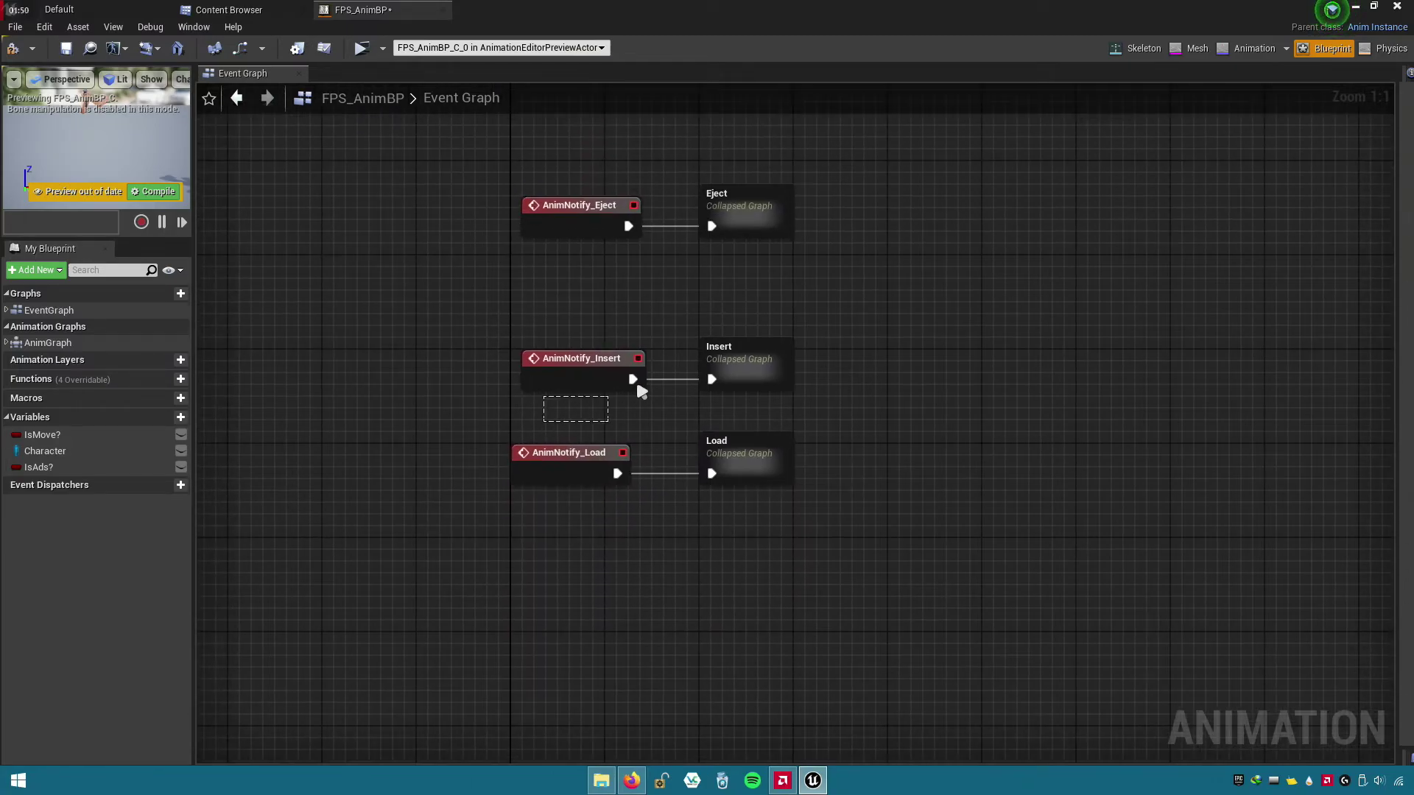
pyautogui.moveTo(640, 392)
pyautogui.mouseDown()
pyautogui.moveTo(720, 428)
pyautogui.moveTo(712, 384)
pyautogui.mouseUp()
pyautogui.moveTo(745, 471); pyautogui.dragTo(709, 470)
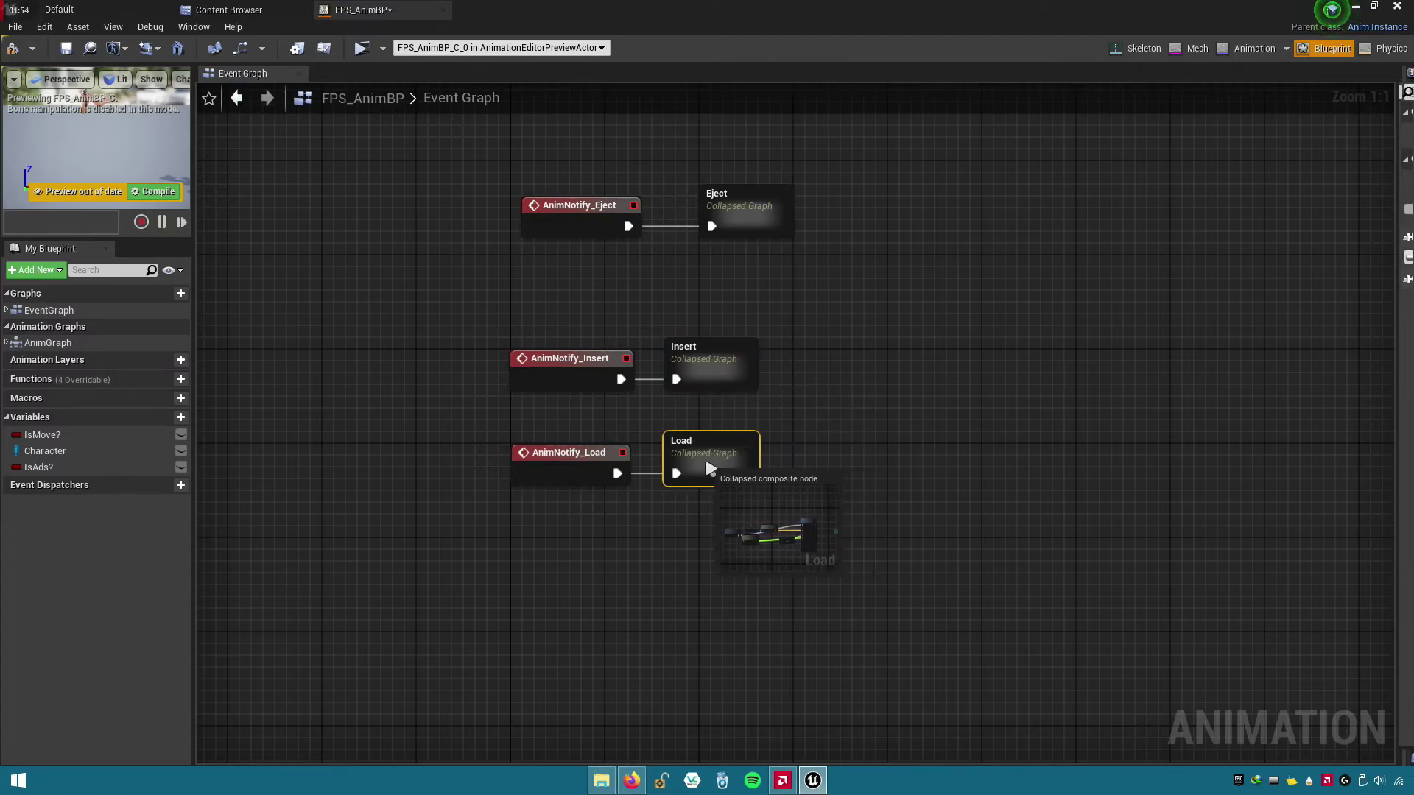
pyautogui.moveTo(773, 221); pyautogui.dragTo(737, 221)
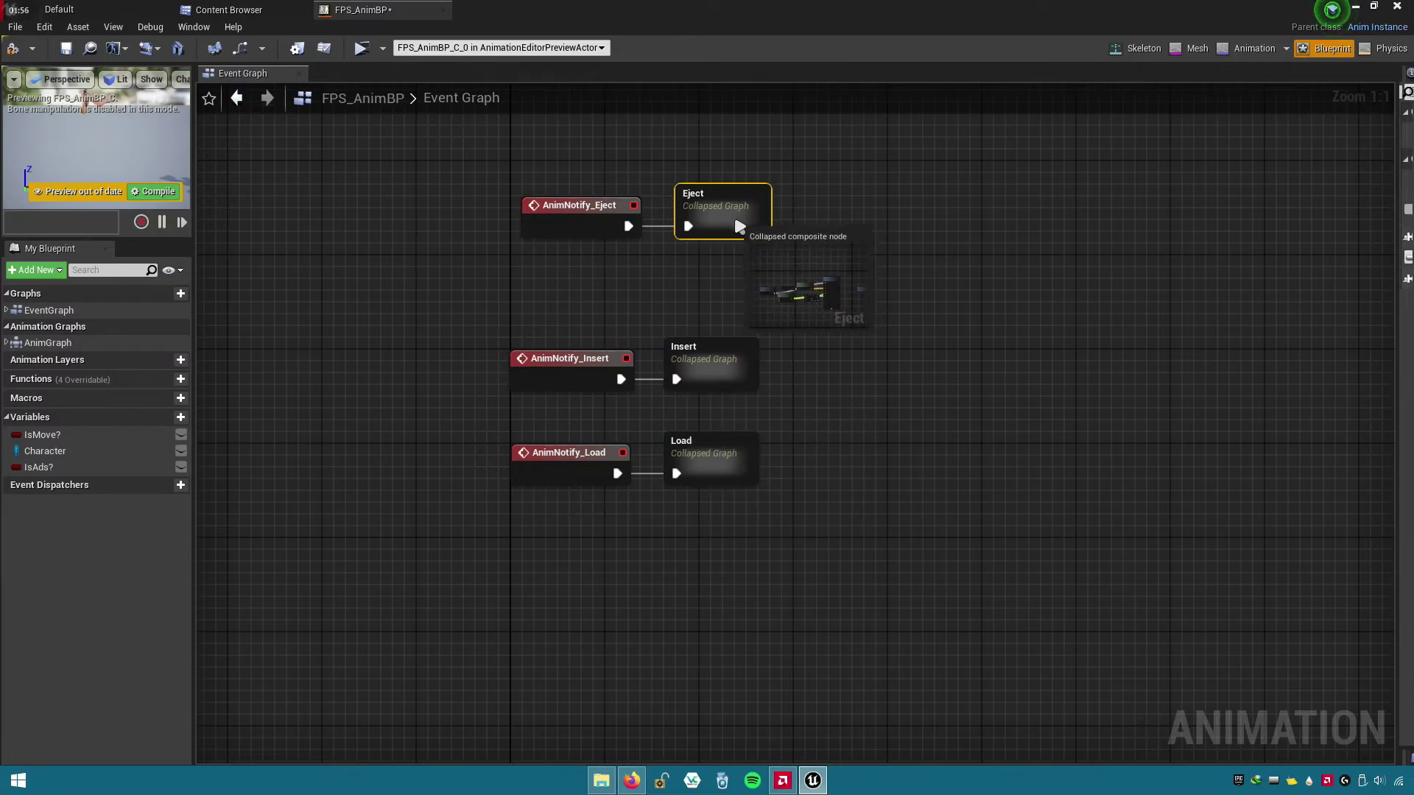
pyautogui.moveTo(617, 216)
pyautogui.keyDown('ctrl'); pyautogui.mouseDown()
pyautogui.moveTo(605, 287)
pyautogui.moveTo(608, 275)
pyautogui.mouseUp(); pyautogui.keyUp('ctrl')
# - Collapse all six notify and graph nodes into one graph node named Reload SFX
pyautogui.moveTo(489, 251); pyautogui.dragTo(809, 471)
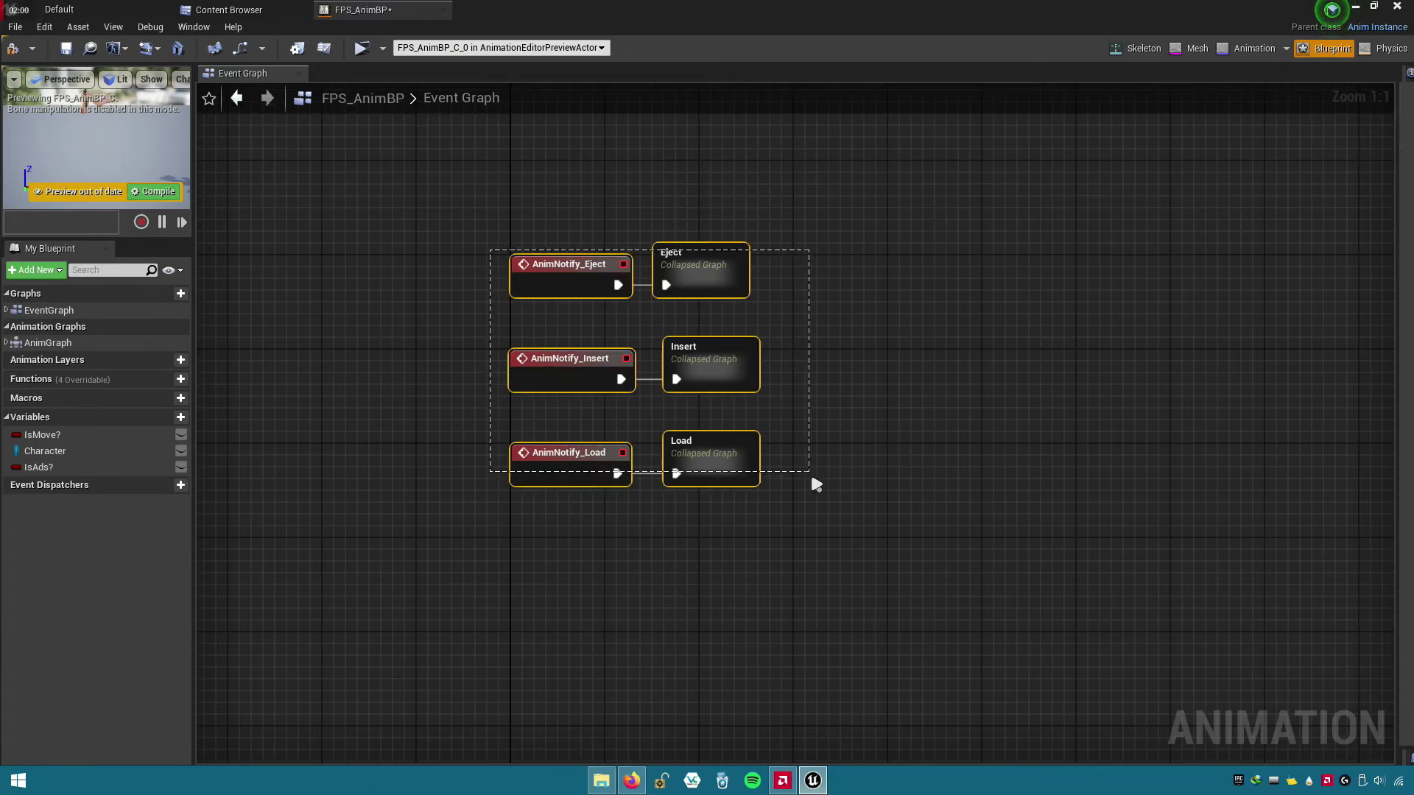
pyautogui.rightClick(712, 274)
pyautogui.click(763, 467)
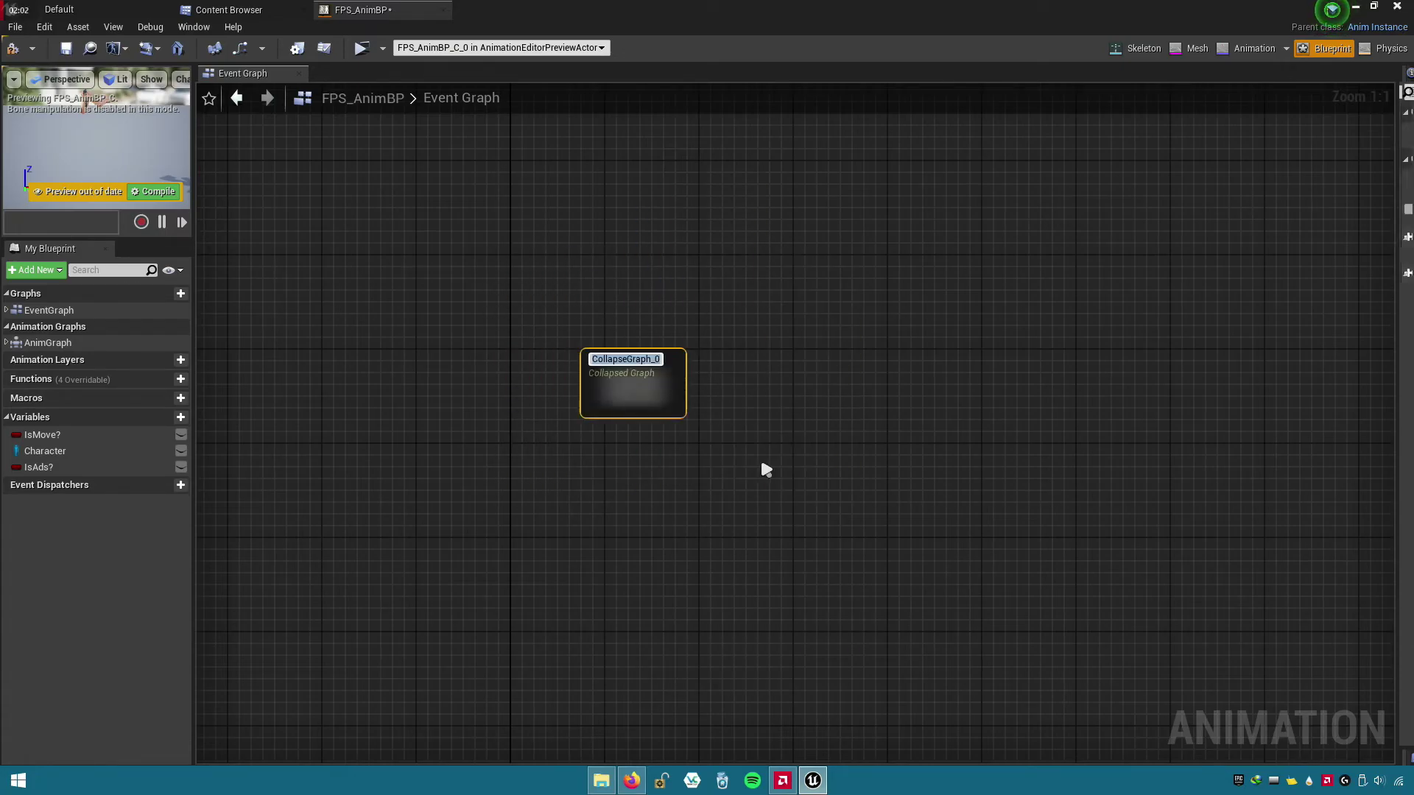
pyautogui.write('Reload')
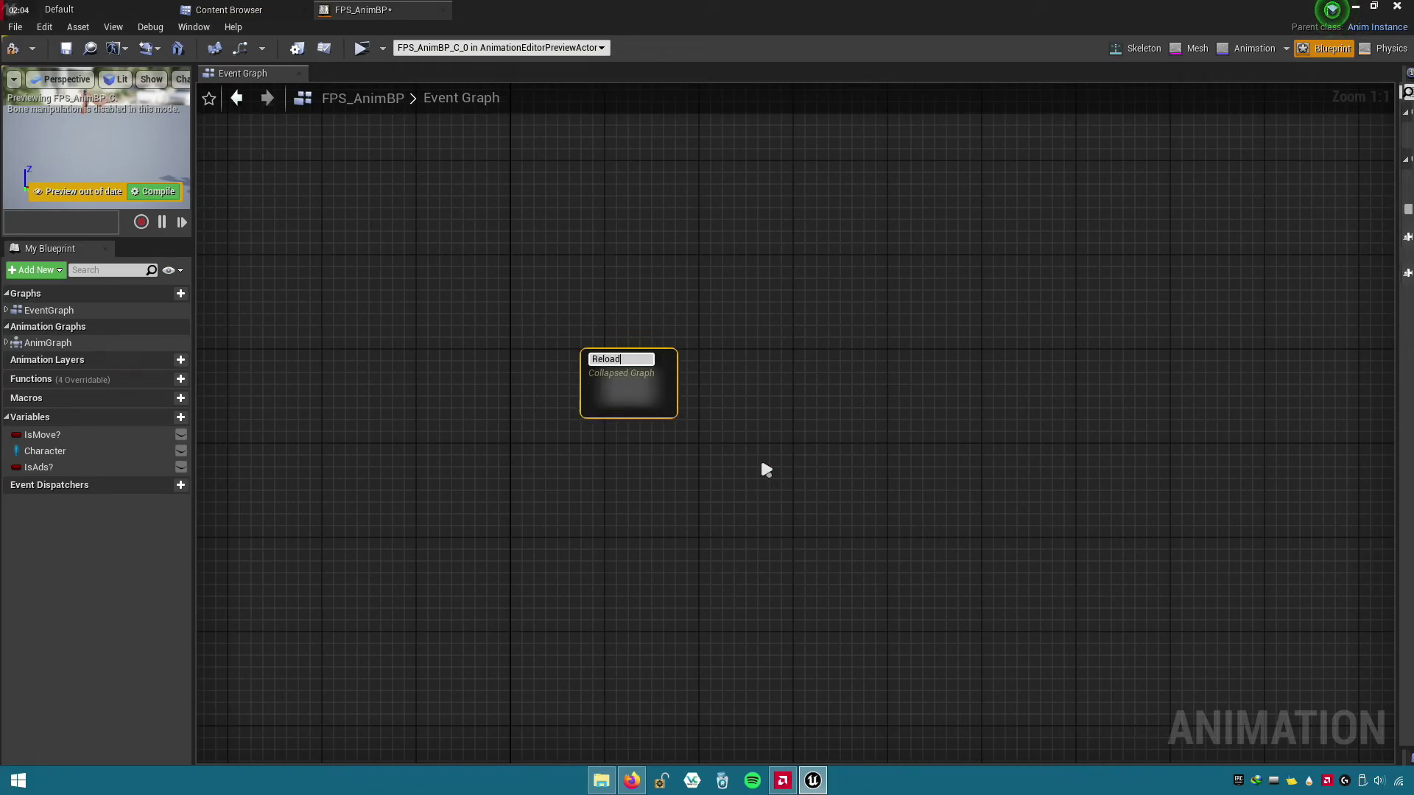
pyautogui.write(' SFX')
pyautogui.press('Return')
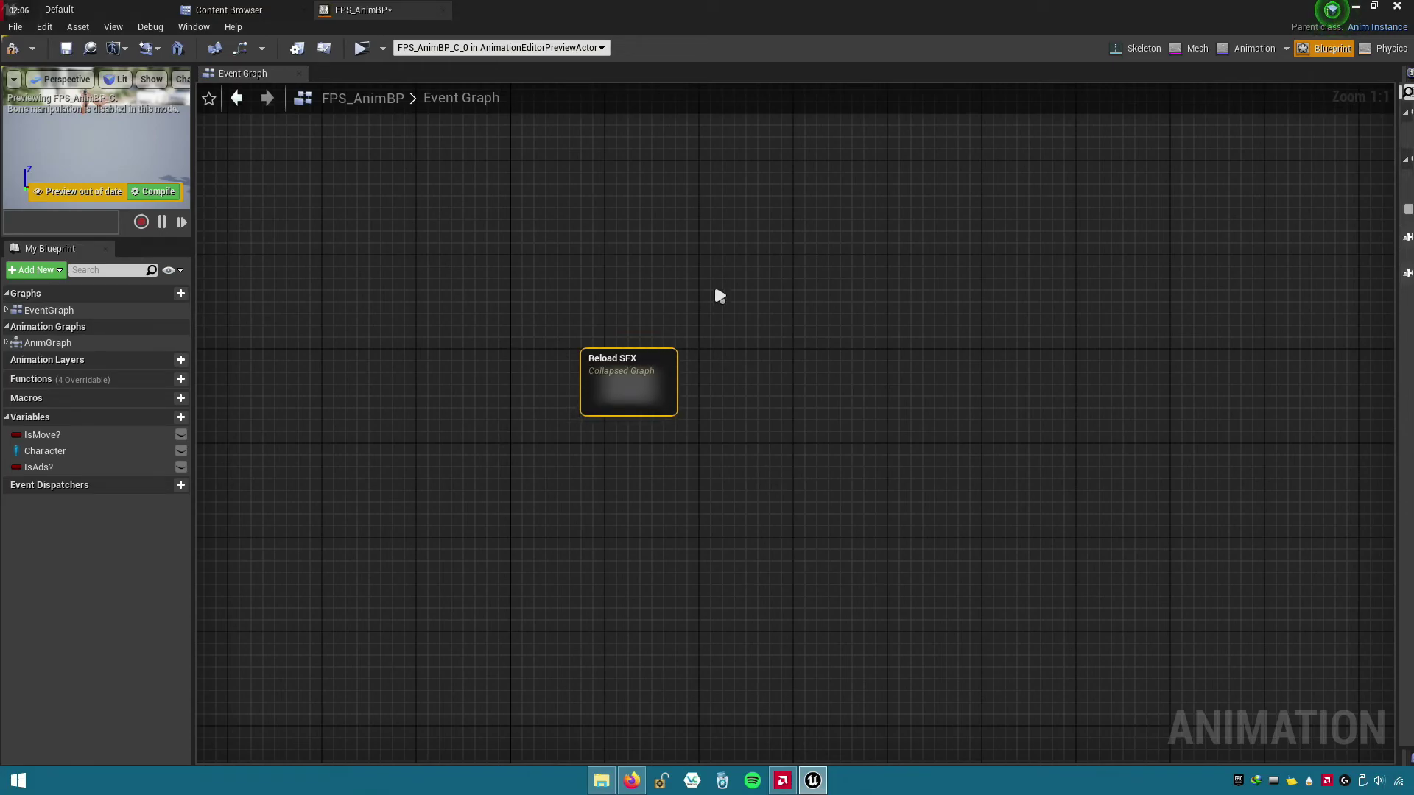
pyautogui.scroll(-4, 731, 653)
# - Break Cast To FPS's update-event link and Character's Get Velocity link, then lower the chain
pyautogui.moveTo(707, 688); pyautogui.dragTo(678, 500)
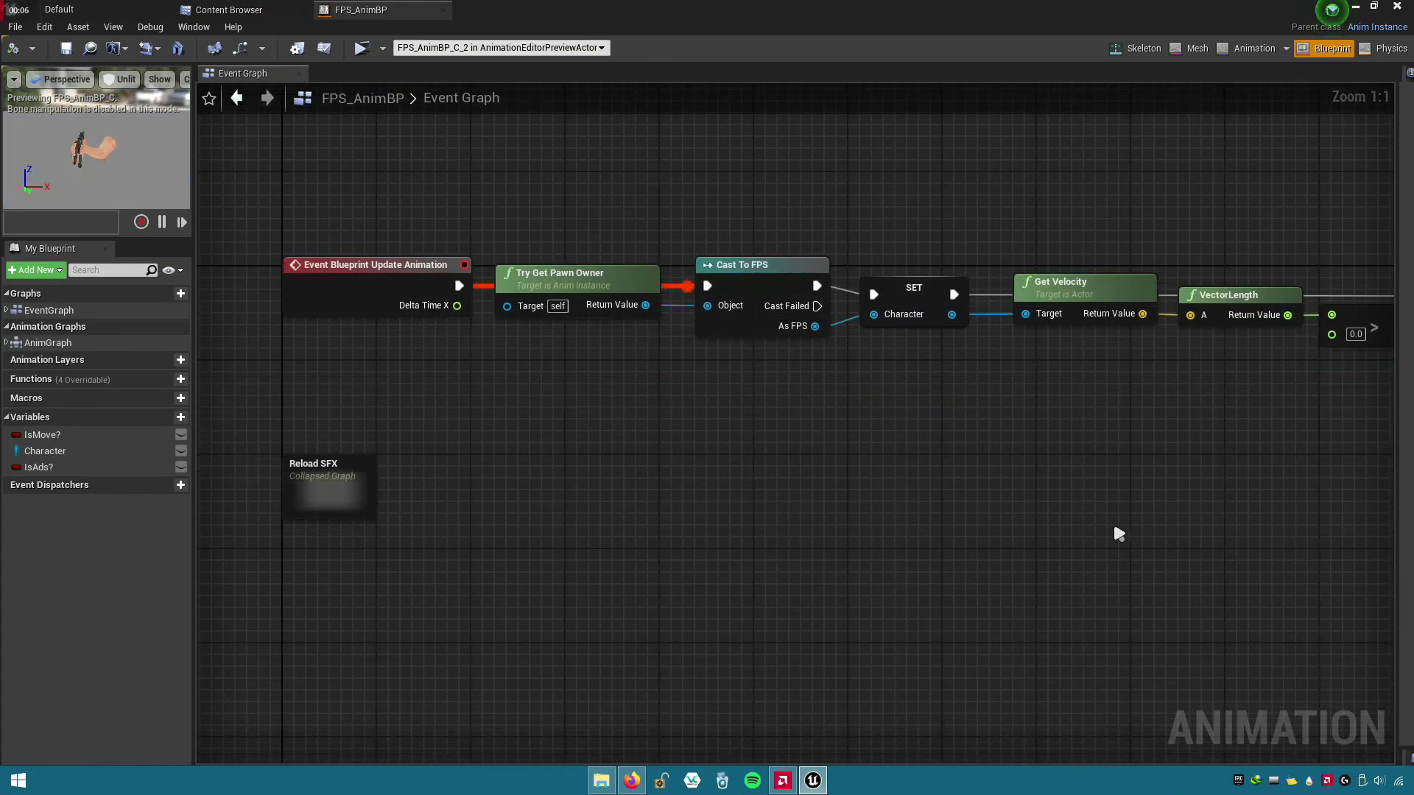
pyautogui.moveTo(727, 452); pyautogui.dragTo(758, 437, button='right')
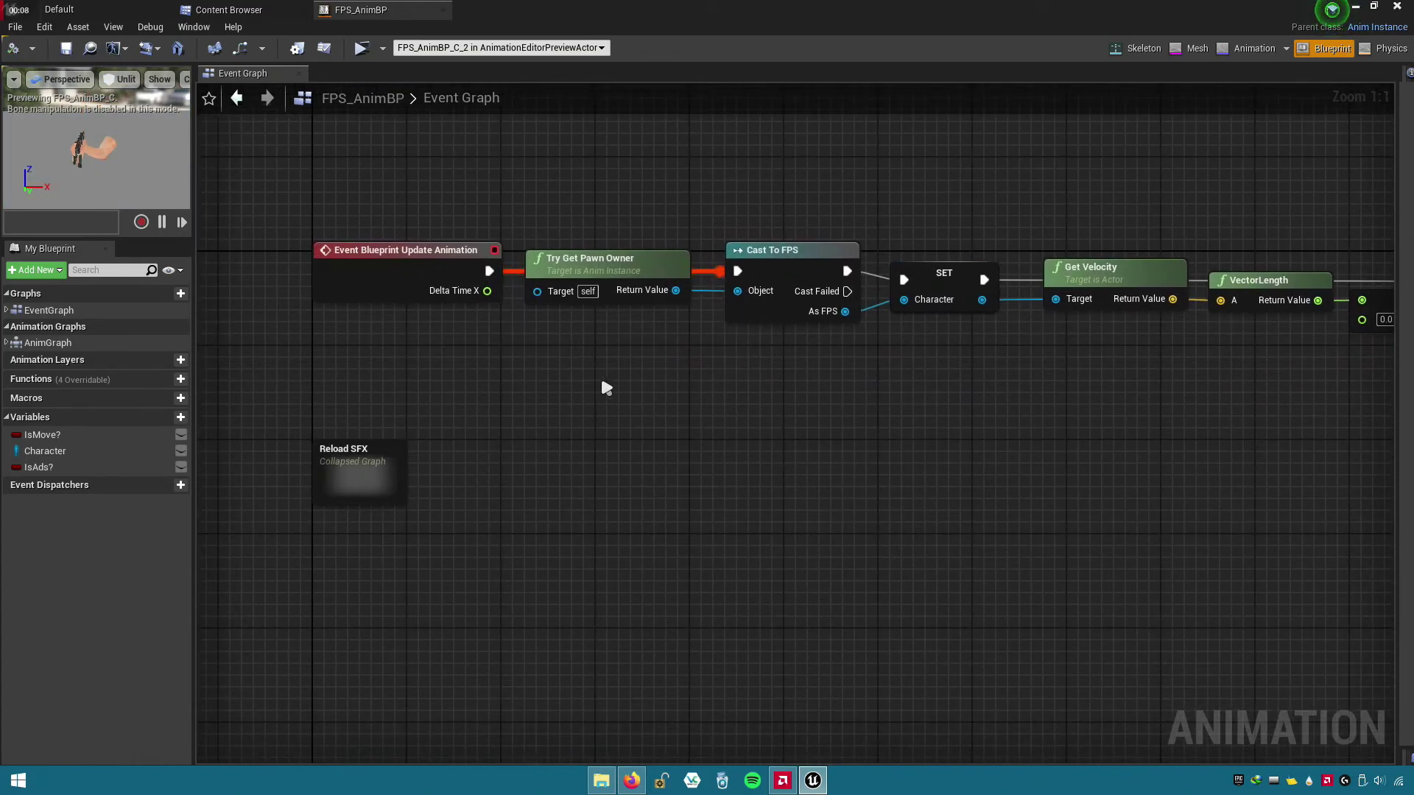
pyautogui.rightClick(768, 306)
pyautogui.click(781, 313)
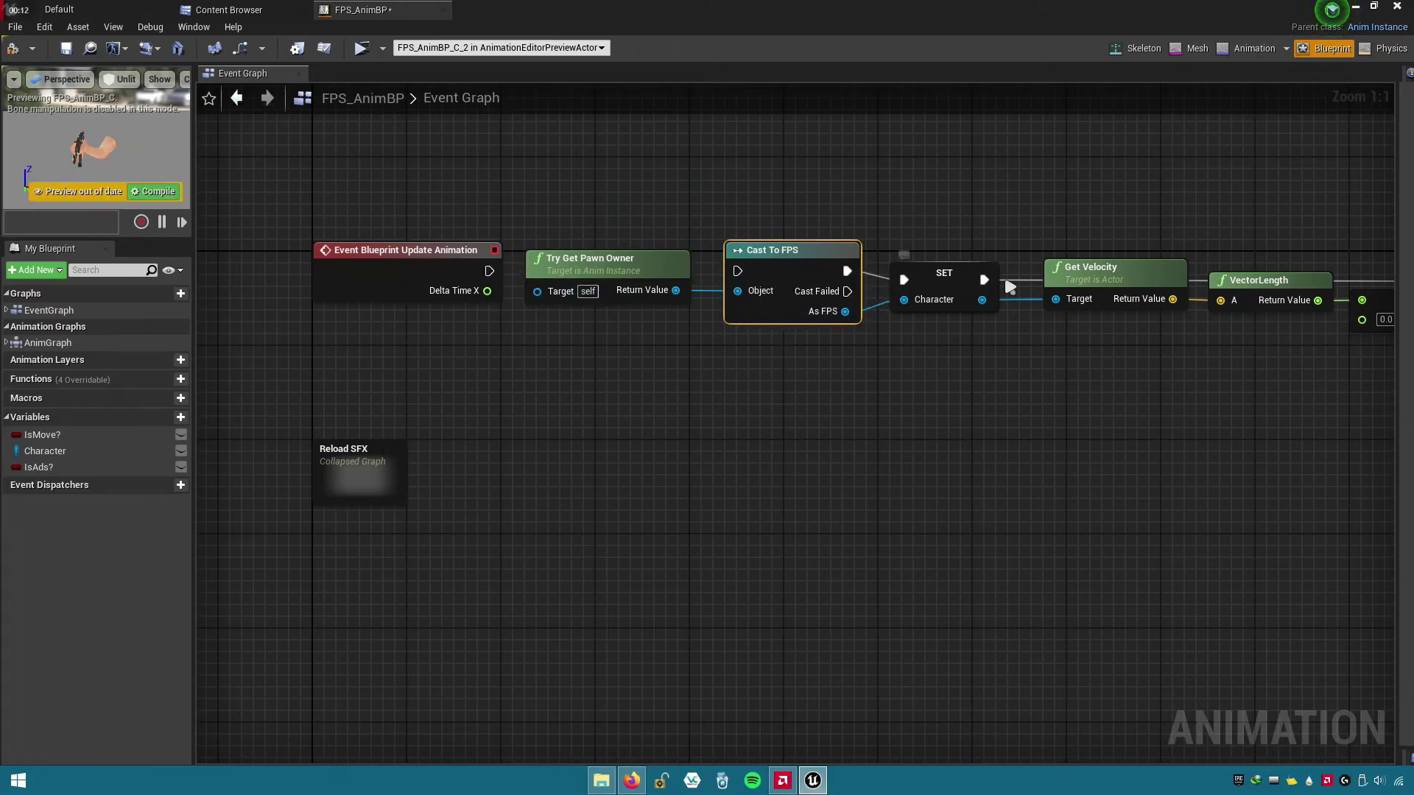
pyautogui.moveTo(1036, 286); pyautogui.dragTo(1040, 288)
pyautogui.rightClick(985, 288)
pyautogui.press('Escape')
pyautogui.rightClick(983, 302)
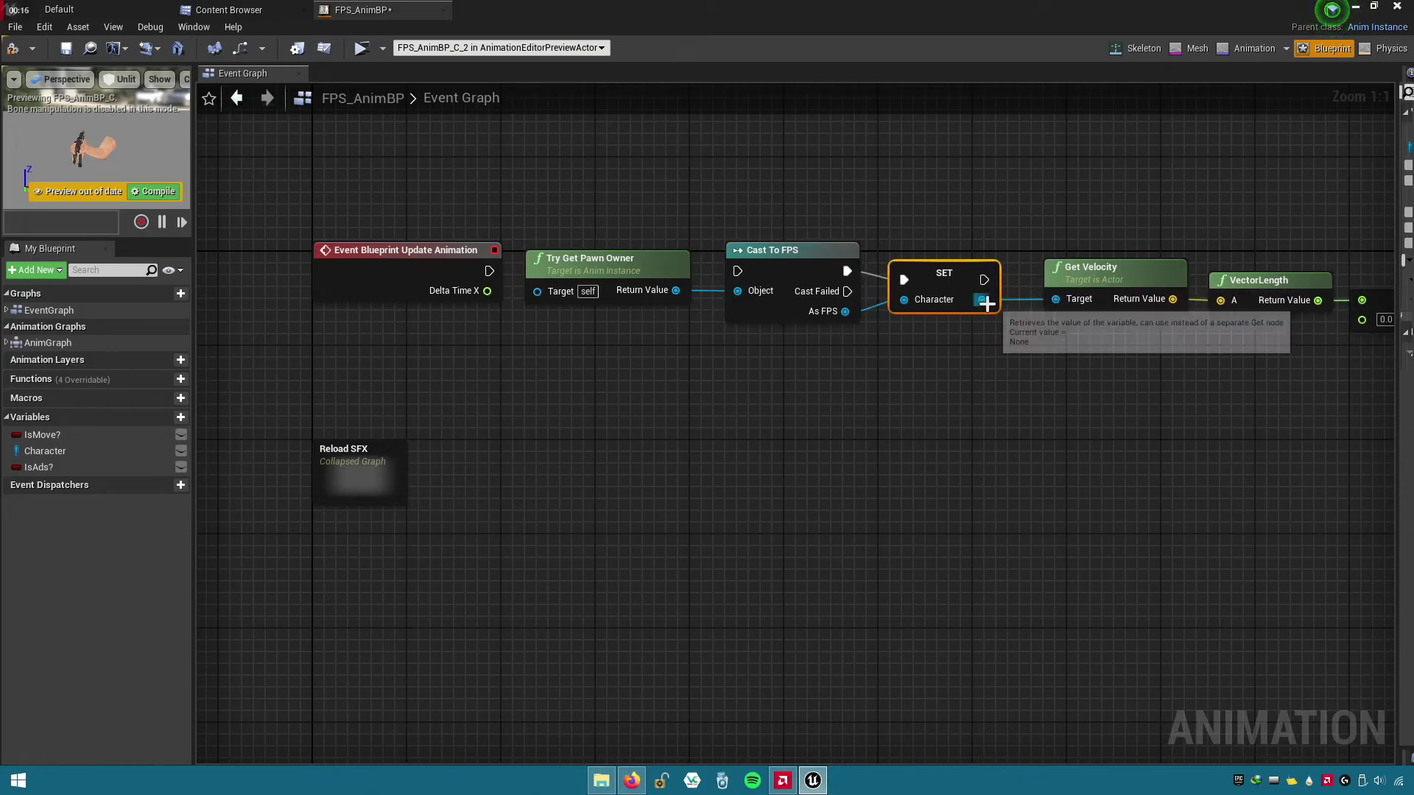
pyautogui.click(1028, 341)
pyautogui.moveTo(639, 257); pyautogui.dragTo(651, 424)
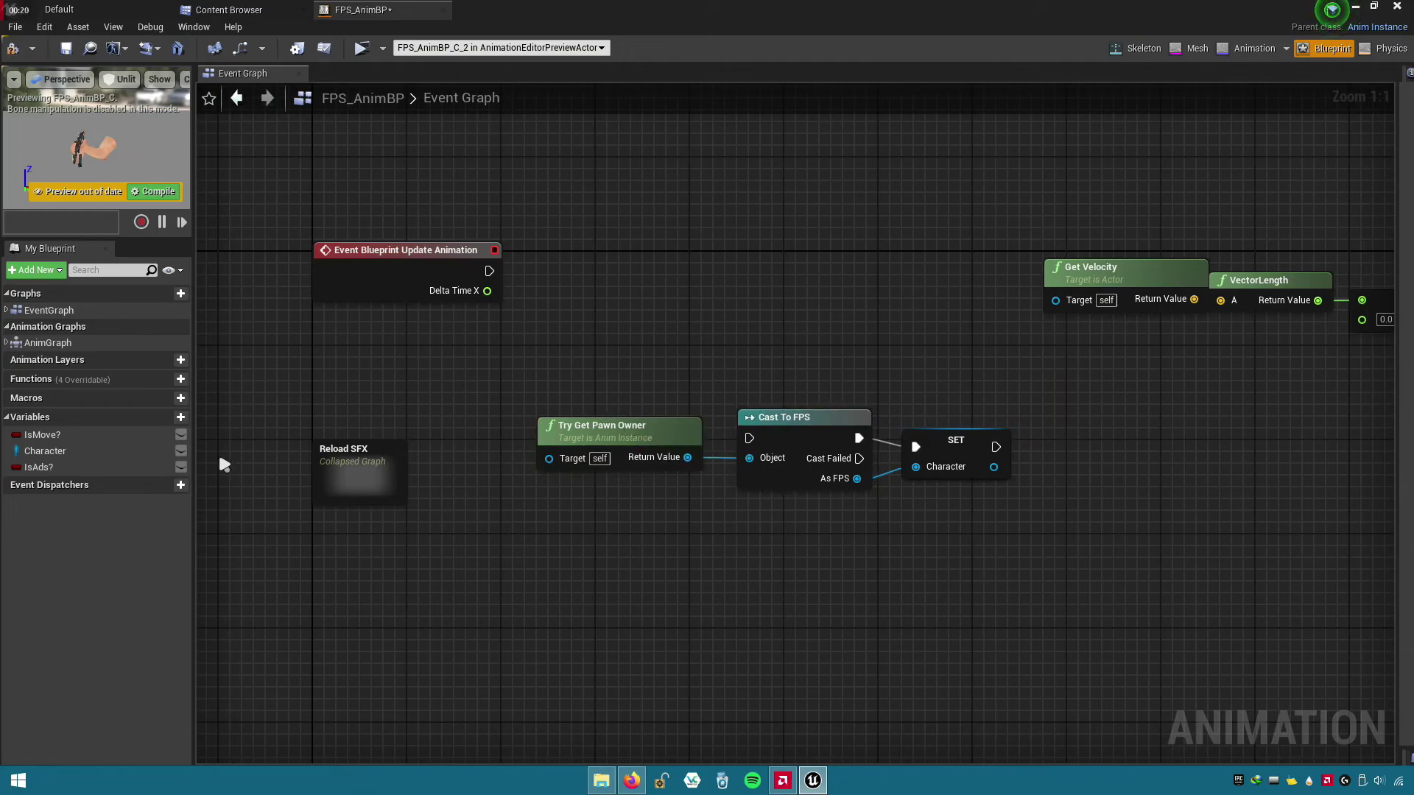
# - Create a new function named Cast and cut the pawn-owner cast chain from the Event Graph
pyautogui.click(168, 379)
pyautogui.write('Cast')
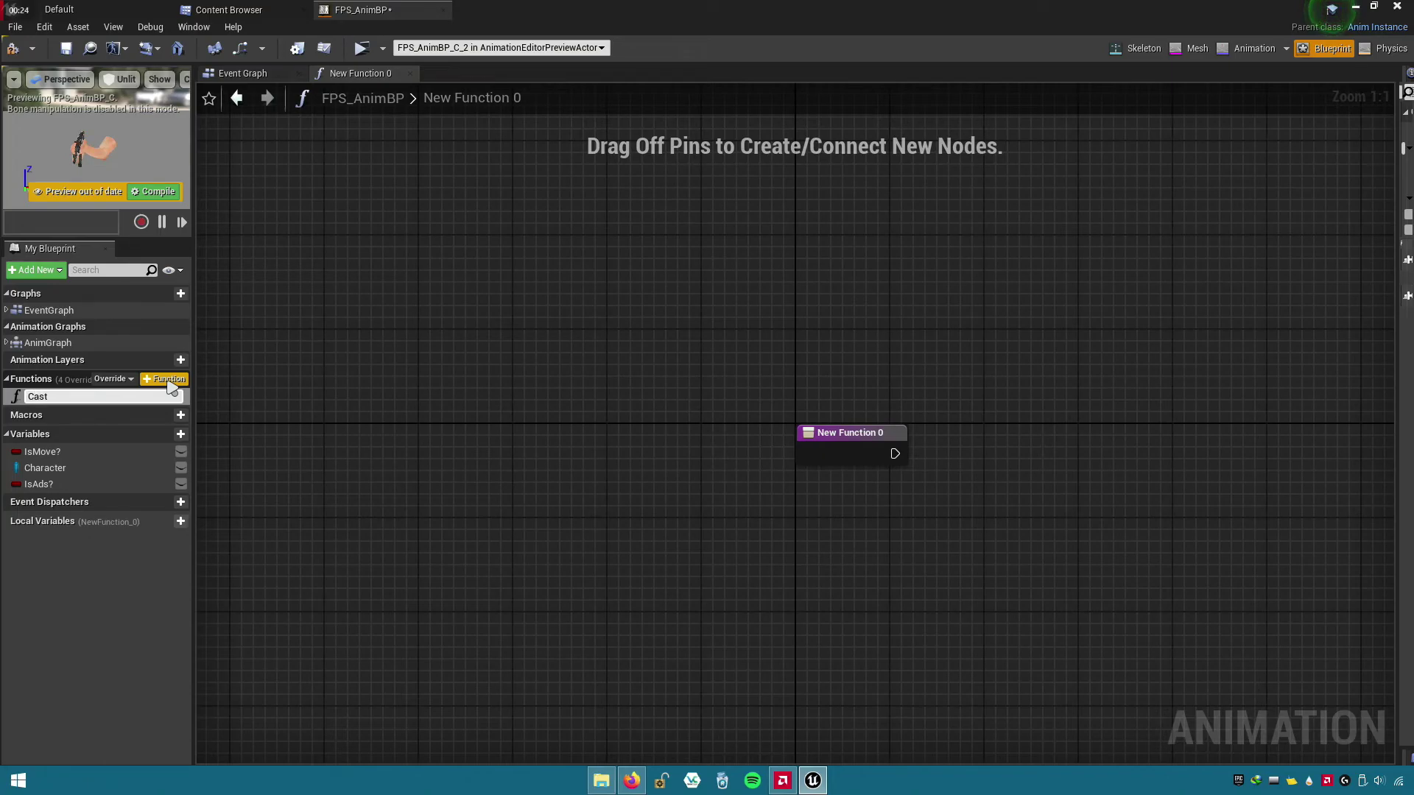
pyautogui.press('Return')
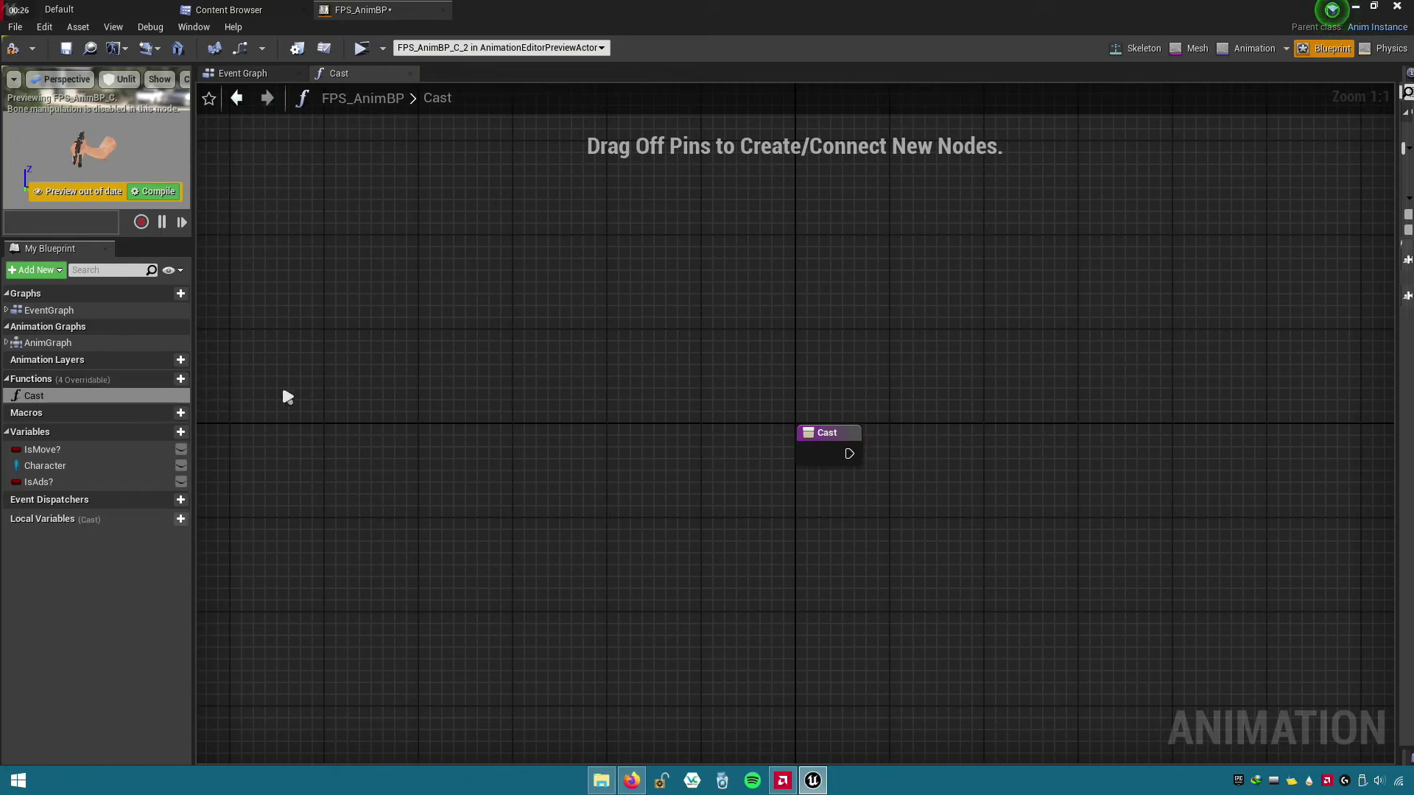
pyautogui.moveTo(912, 508); pyautogui.dragTo(623, 429, button='right')
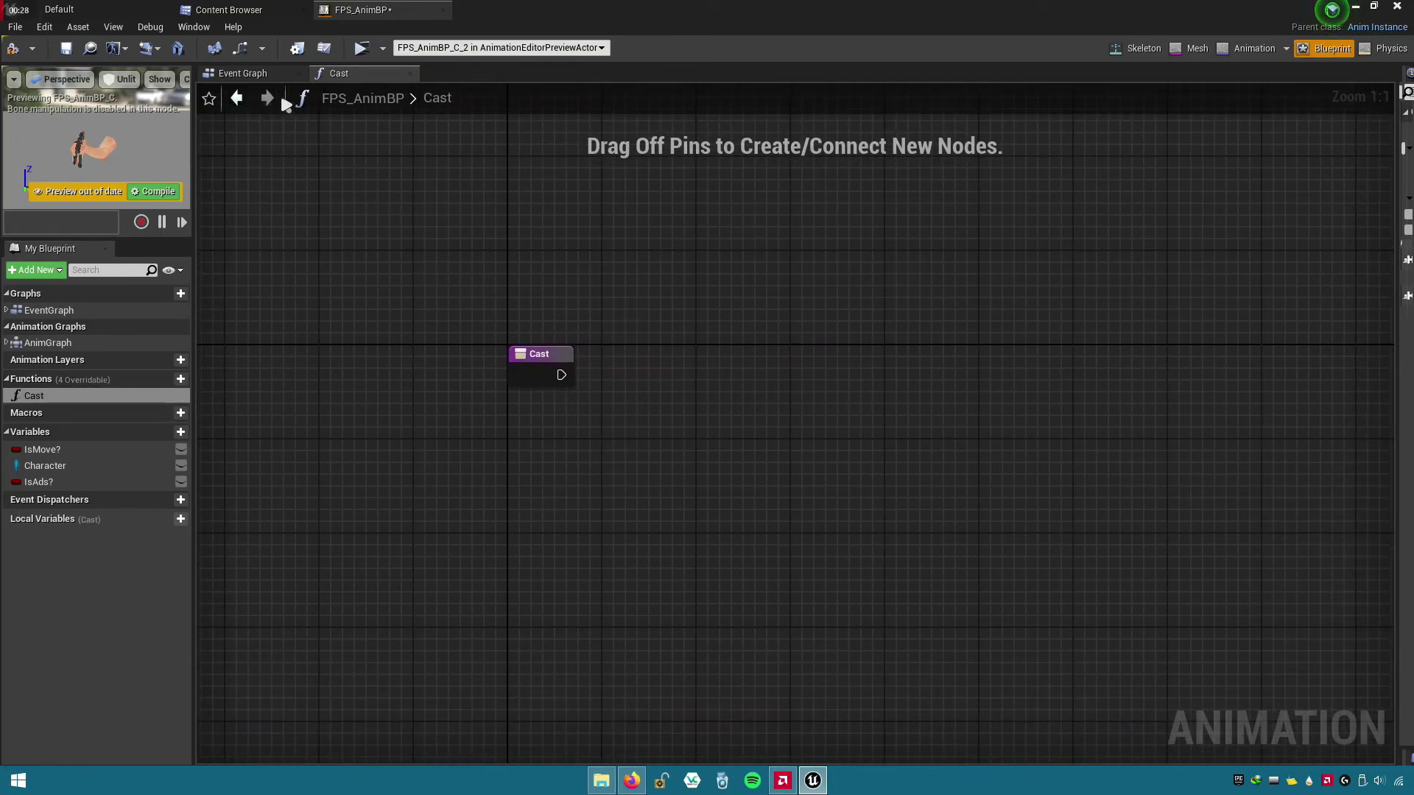
pyautogui.click(266, 83)
pyautogui.keyDown('ctrl'); pyautogui.click(766, 463); pyautogui.keyUp('ctrl')
pyautogui.keyDown('ctrl'); pyautogui.click(631, 426); pyautogui.keyUp('ctrl')
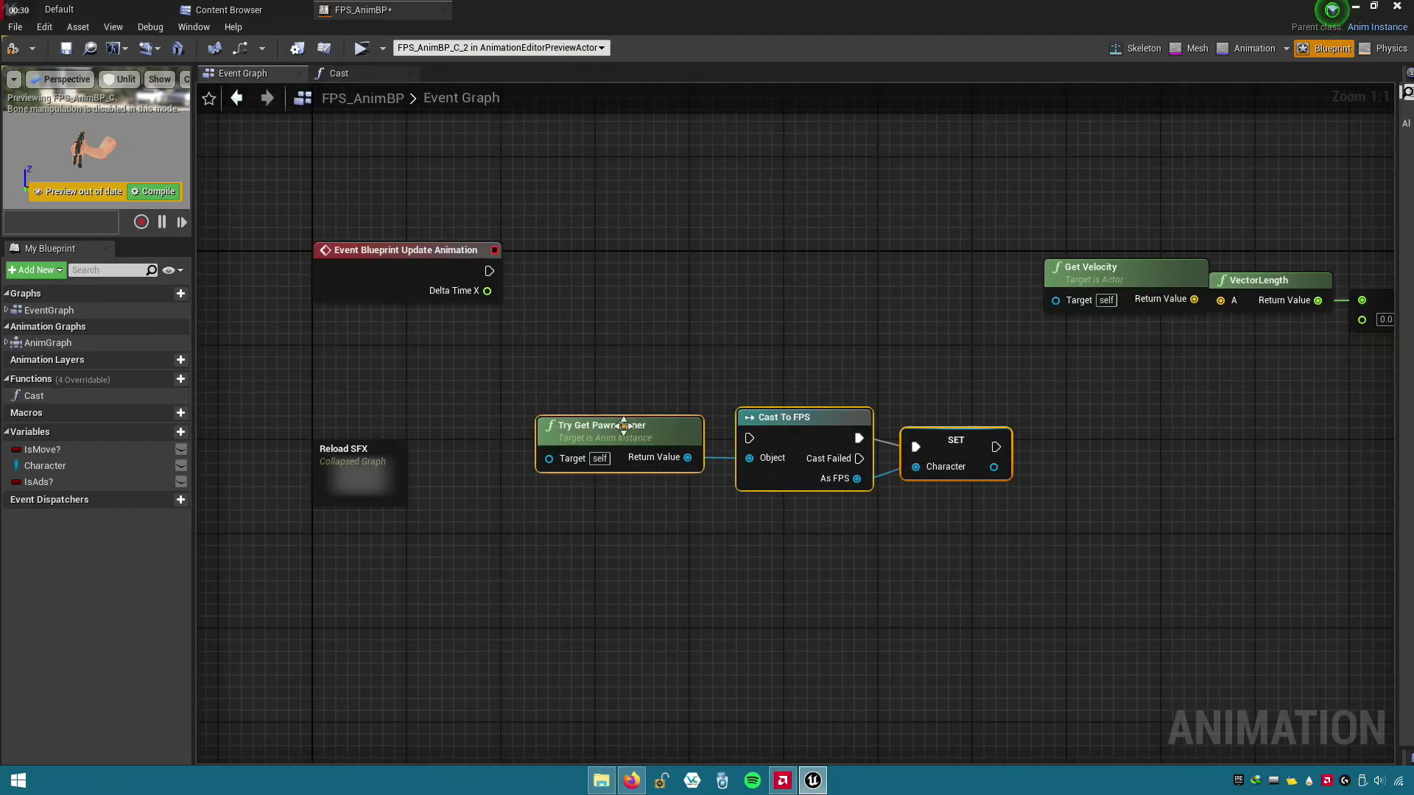
pyautogui.rightClick(624, 427)
pyautogui.click(675, 489)
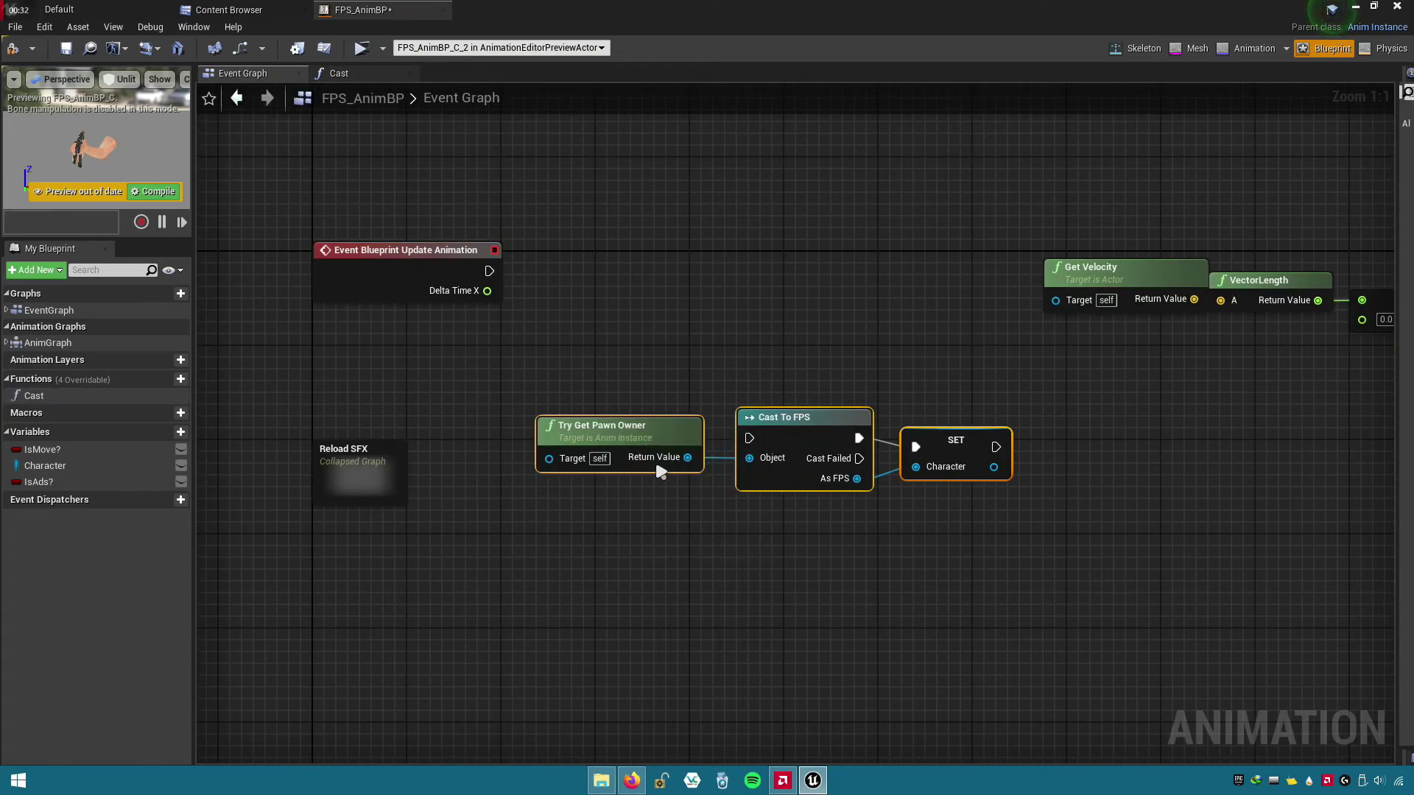
# - Paste the chain into Cast, wire the entry into Cast To FPS, and align SET
pyautogui.click(347, 73)
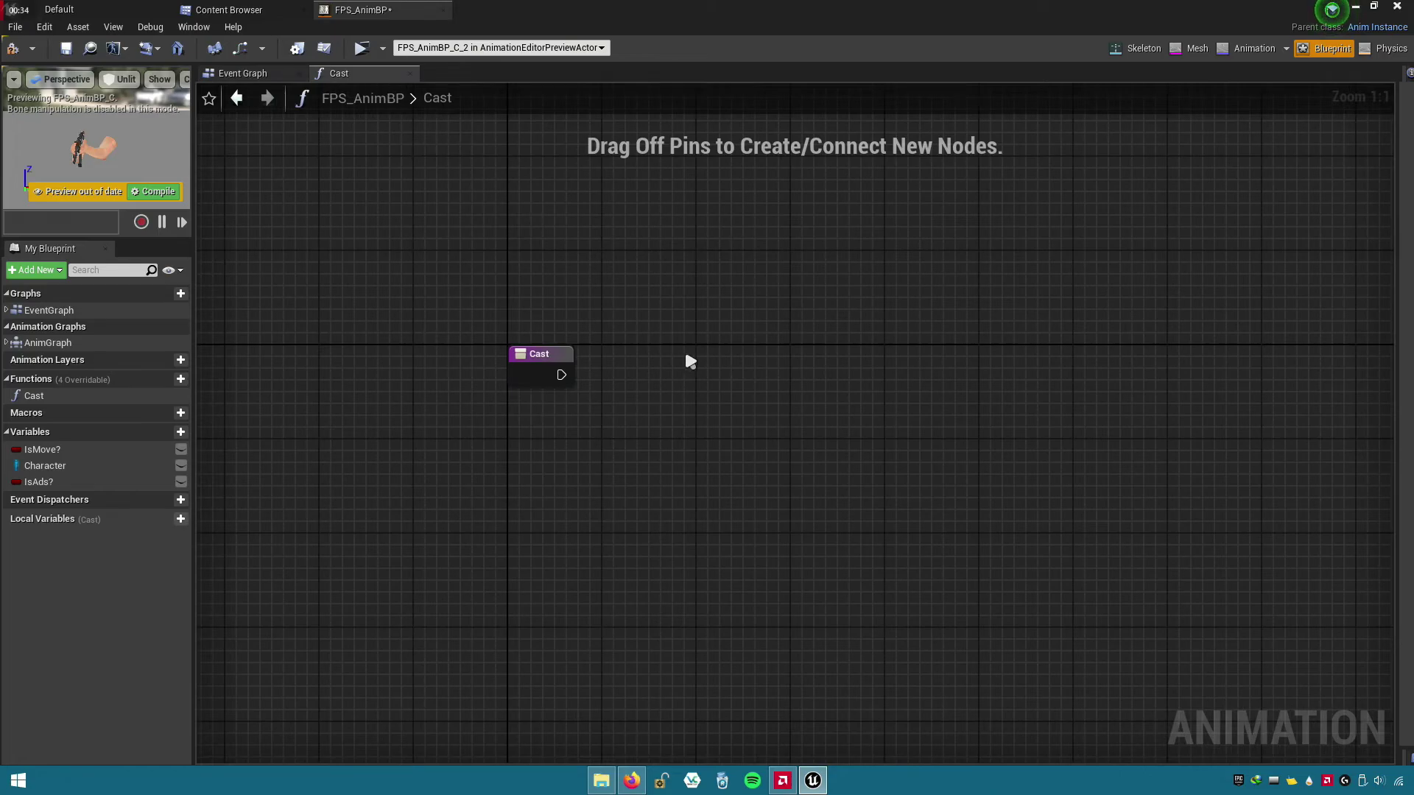
pyautogui.hotkey('ctrl', 'v')
pyautogui.moveTo(806, 372)
pyautogui.mouseDown()
pyautogui.moveTo(876, 361)
pyautogui.moveTo(864, 361)
pyautogui.mouseUp()
pyautogui.moveTo(561, 375); pyautogui.dragTo(830, 393)
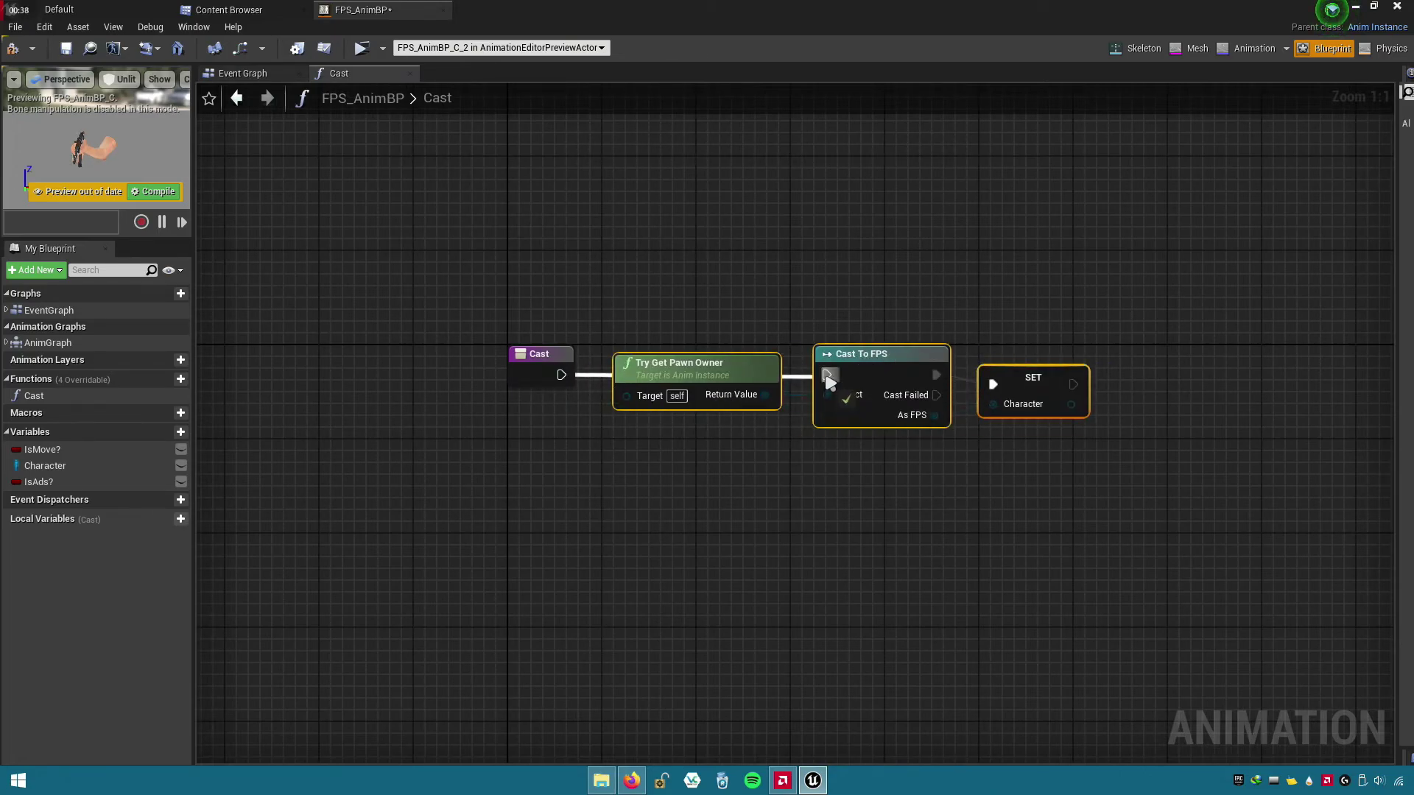
pyautogui.moveTo(1078, 481); pyautogui.dragTo(968, 490, button='right')
pyautogui.click(967, 490)
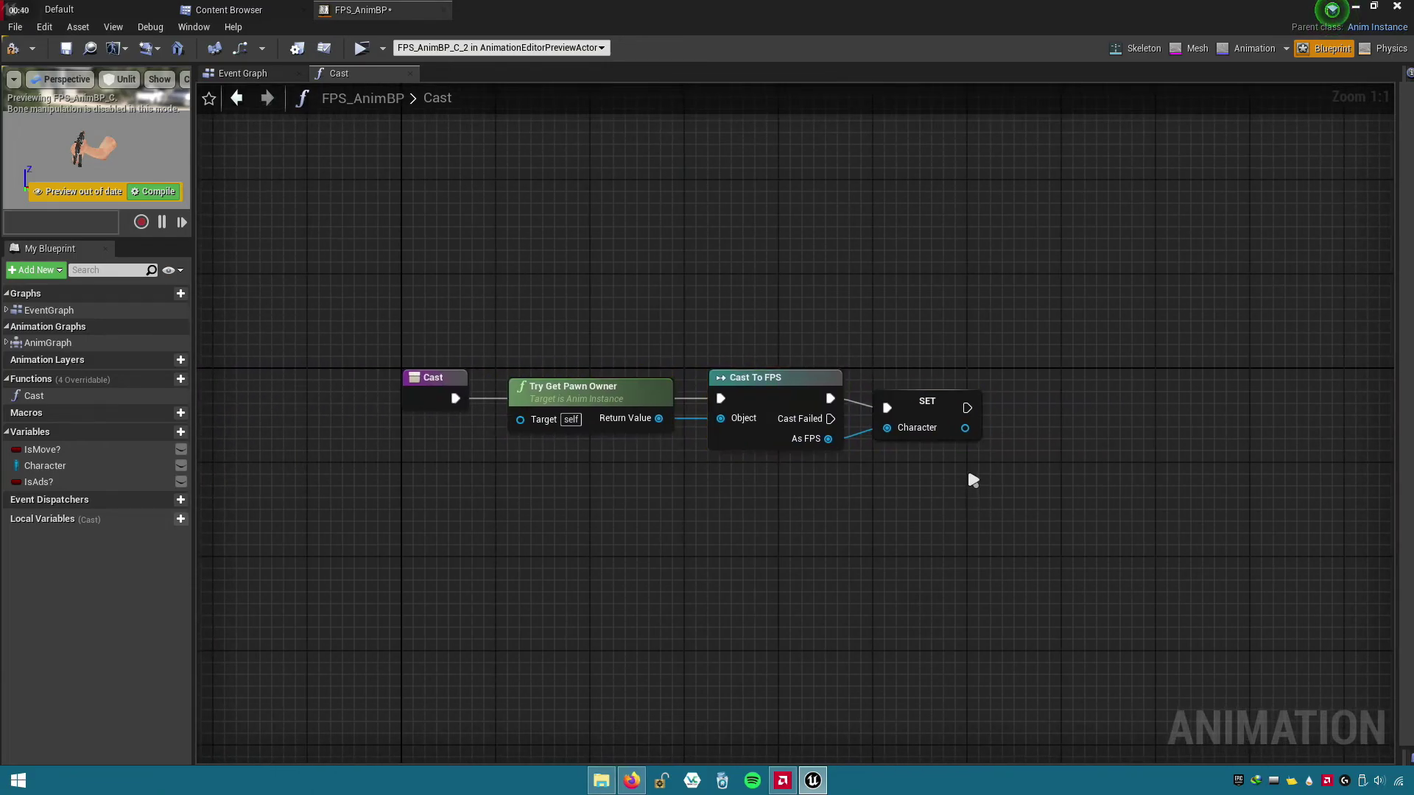
pyautogui.moveTo(940, 418); pyautogui.dragTo(940, 409)
pyautogui.click(934, 448)
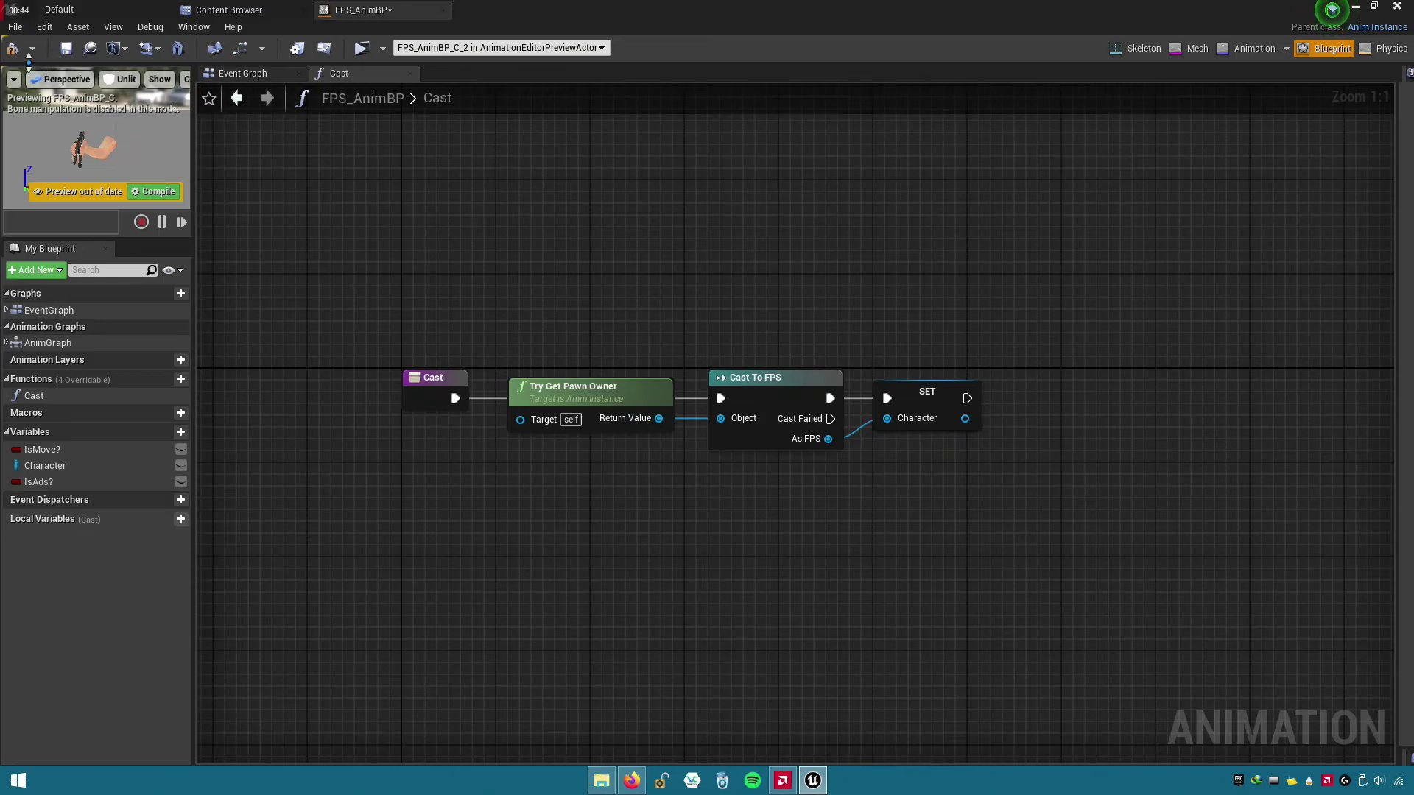
# - Compile and save the FPS_AnimBP animation blueprint
pyautogui.click(13, 48)
pyautogui.click(66, 48)
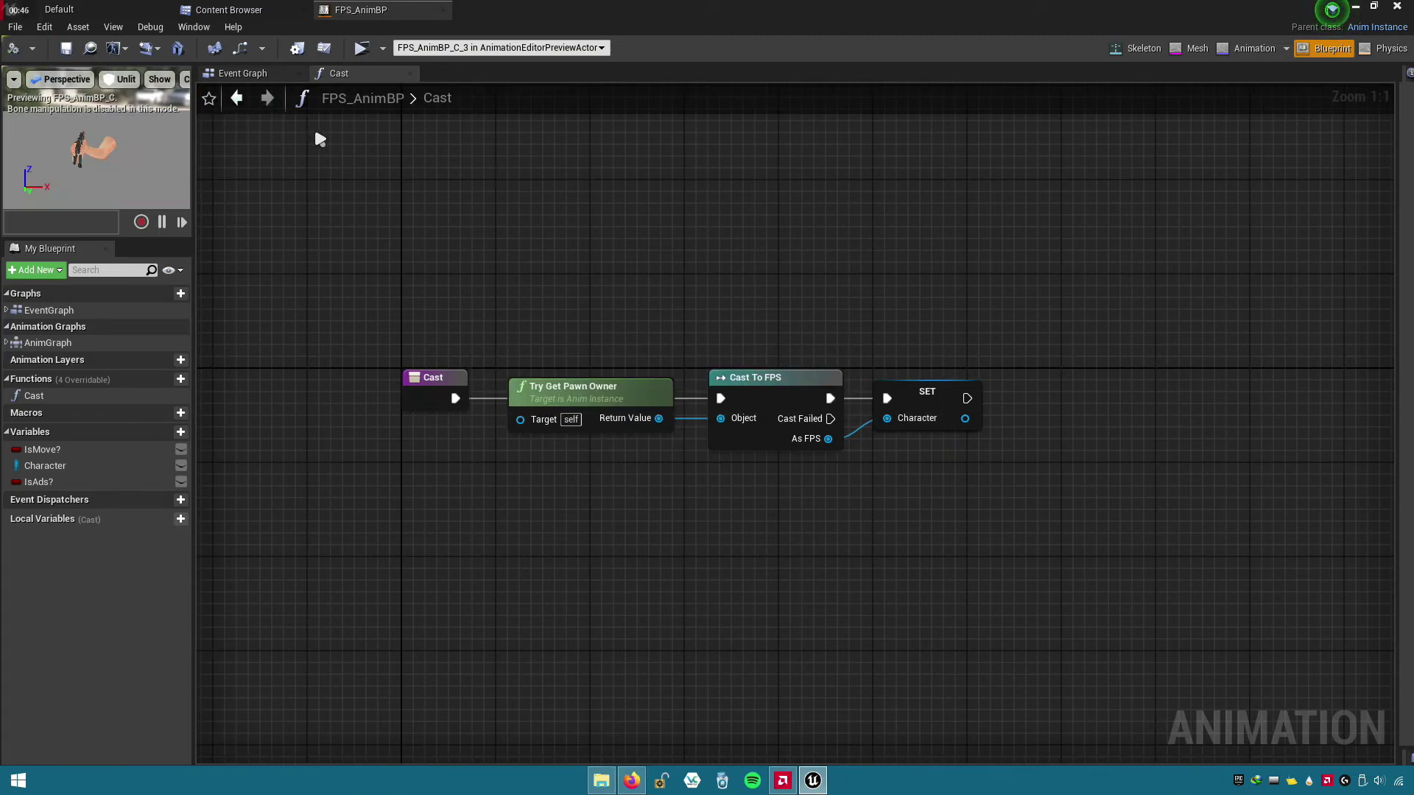
pyautogui.moveTo(714, 276); pyautogui.dragTo(650, 283, button='right')
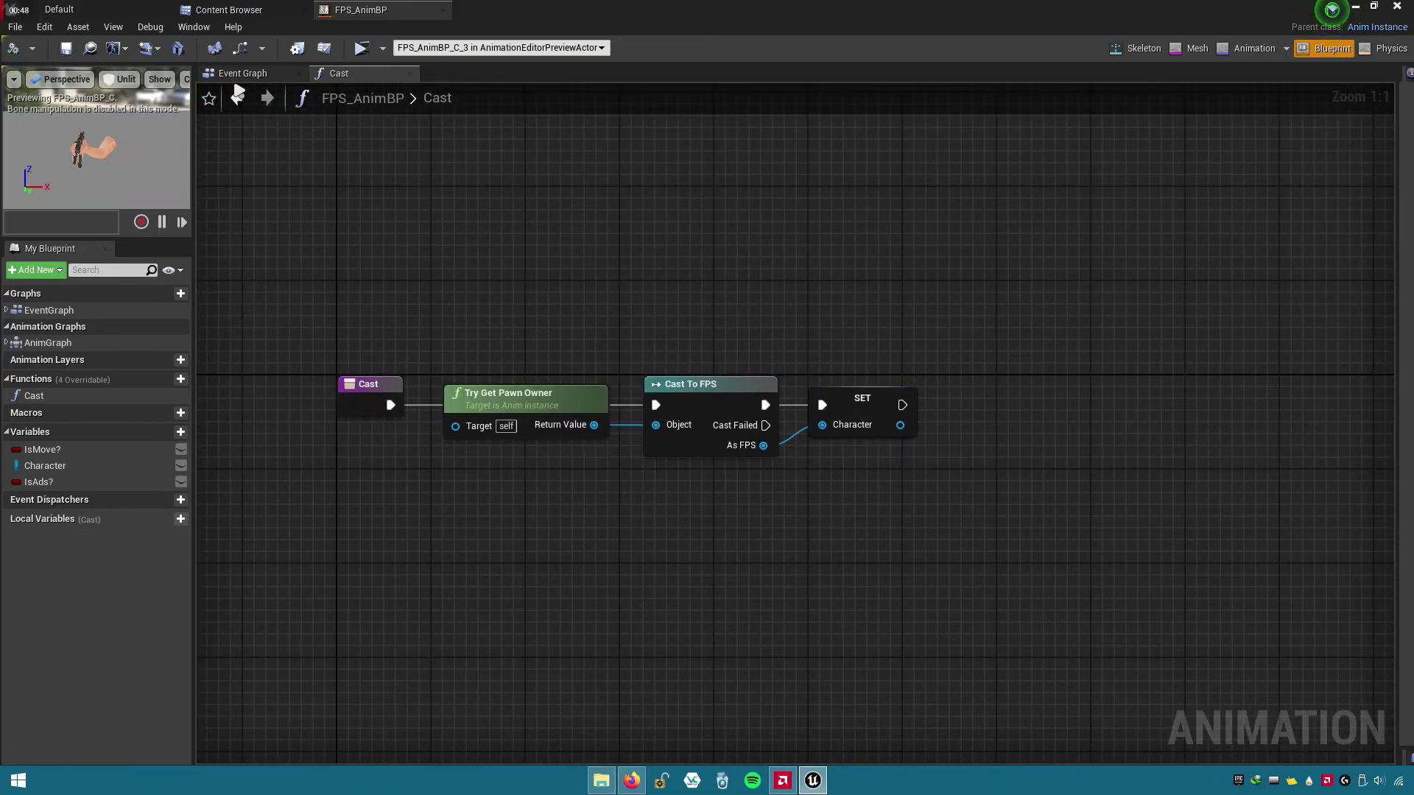
# - Place a Cast call after Event Blueprint Update Animation and close the Cast graph tab
pyautogui.click(245, 78)
pyautogui.moveTo(746, 428); pyautogui.dragTo(768, 458, button='right')
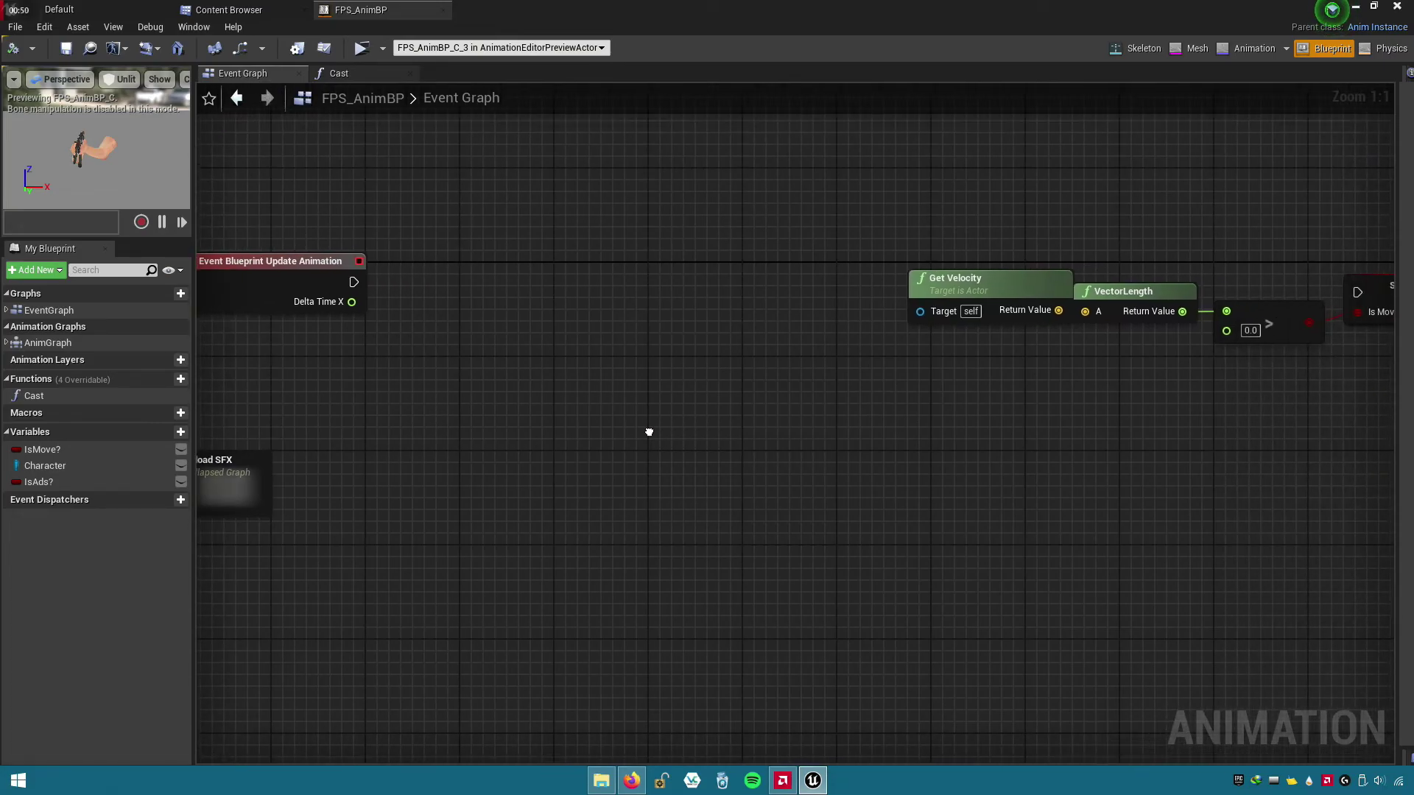
pyautogui.click(130, 398)
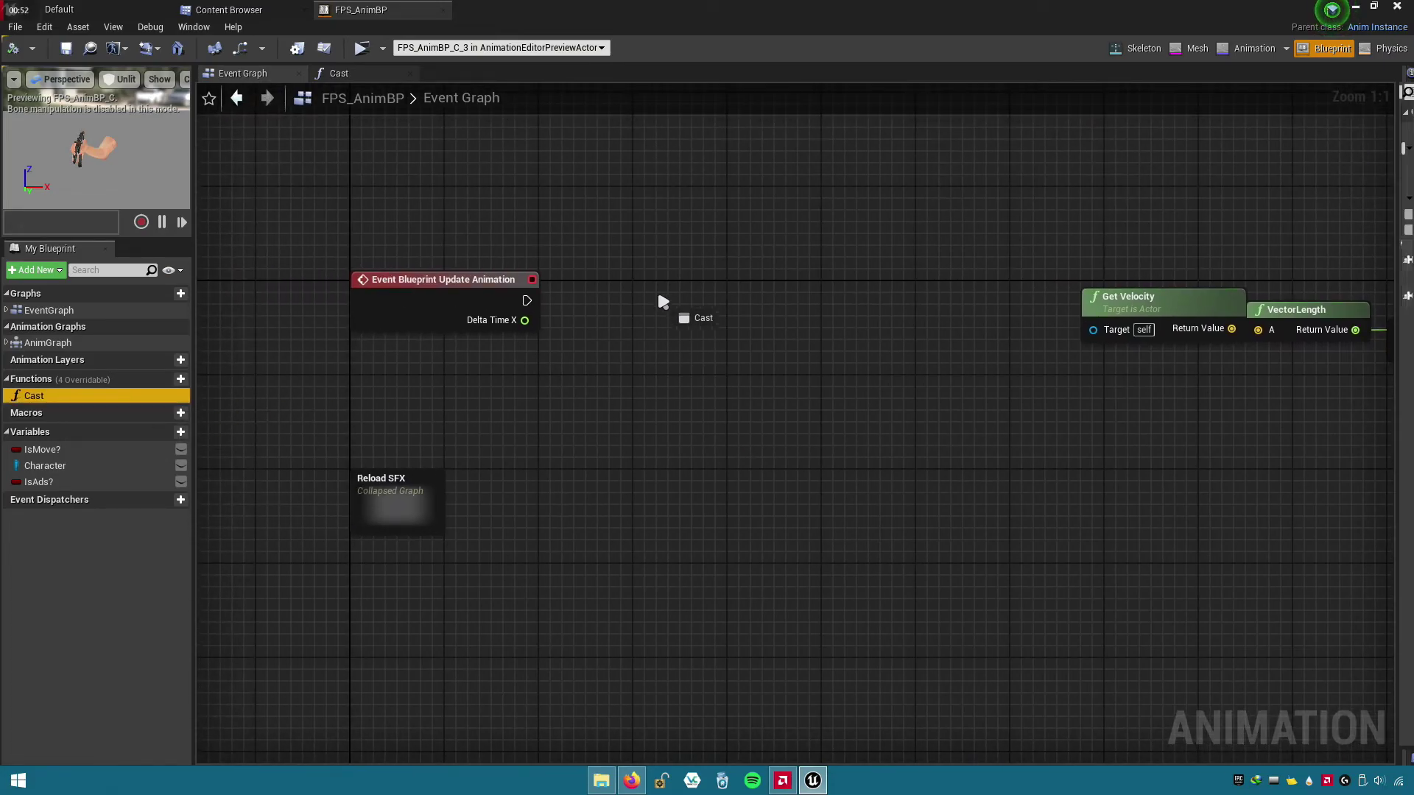
pyautogui.moveTo(662, 302)
pyautogui.mouseDown()
pyautogui.moveTo(505, 303)
pyautogui.moveTo(615, 287)
pyautogui.mouseUp()
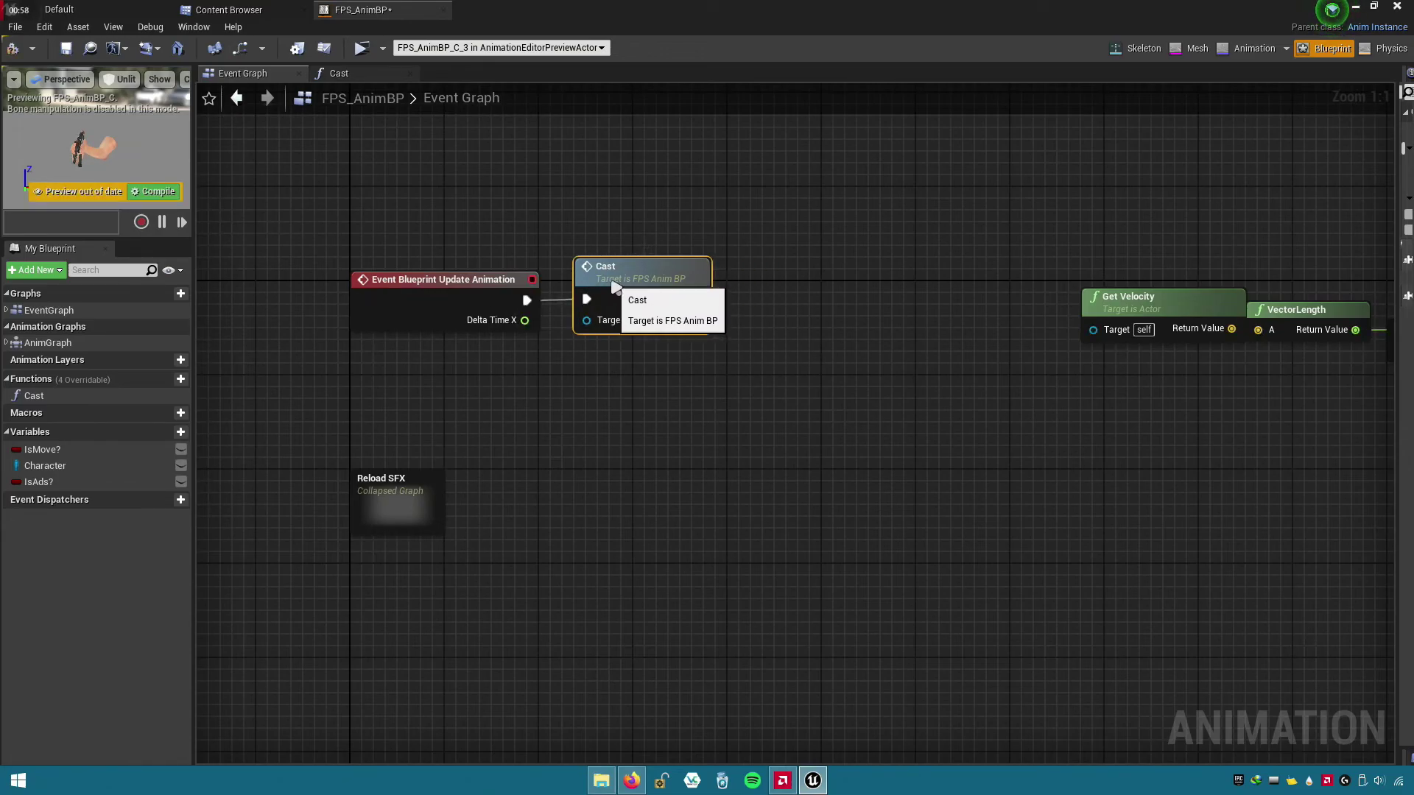
pyautogui.moveTo(624, 373); pyautogui.dragTo(537, 331)
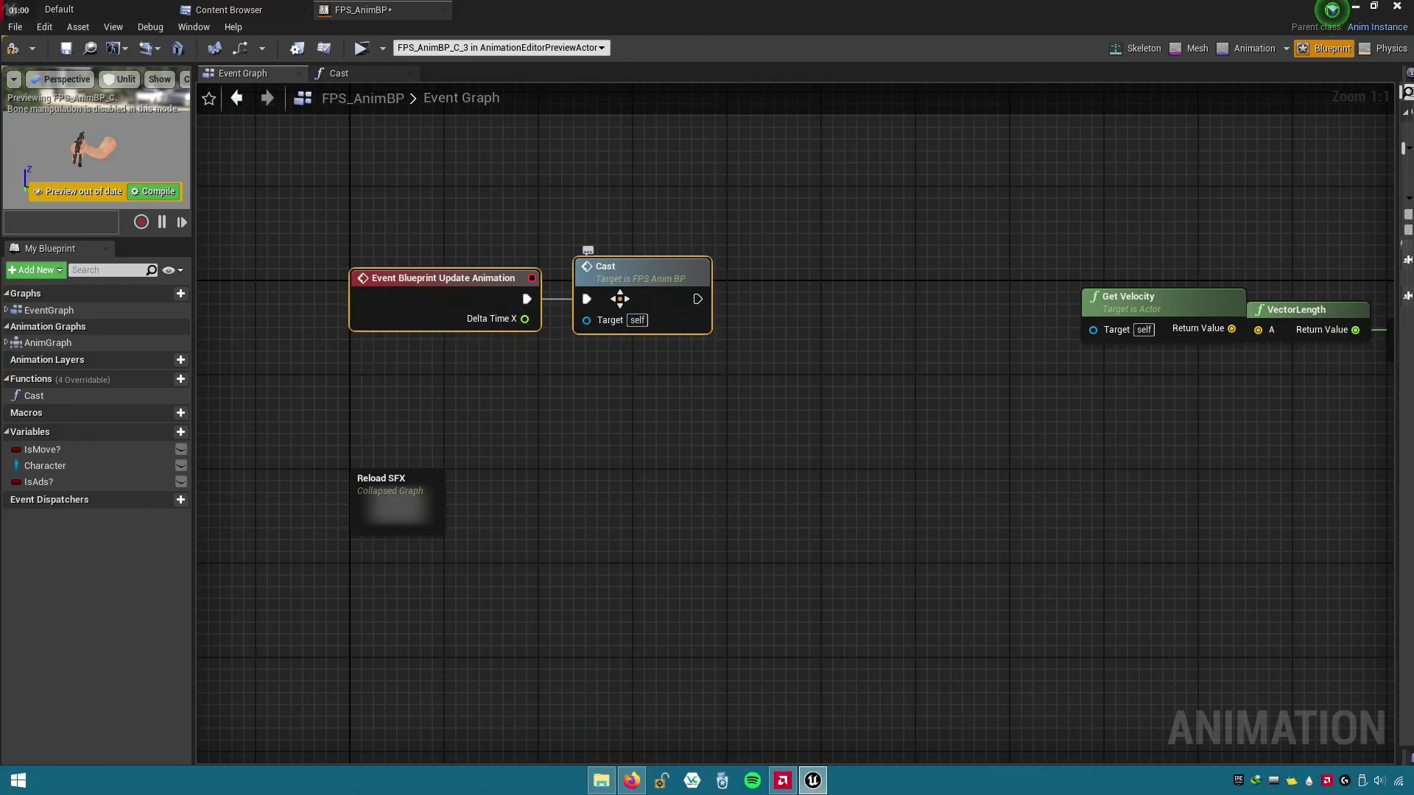
pyautogui.moveTo(438, 284); pyautogui.dragTo(438, 294)
pyautogui.click(559, 371)
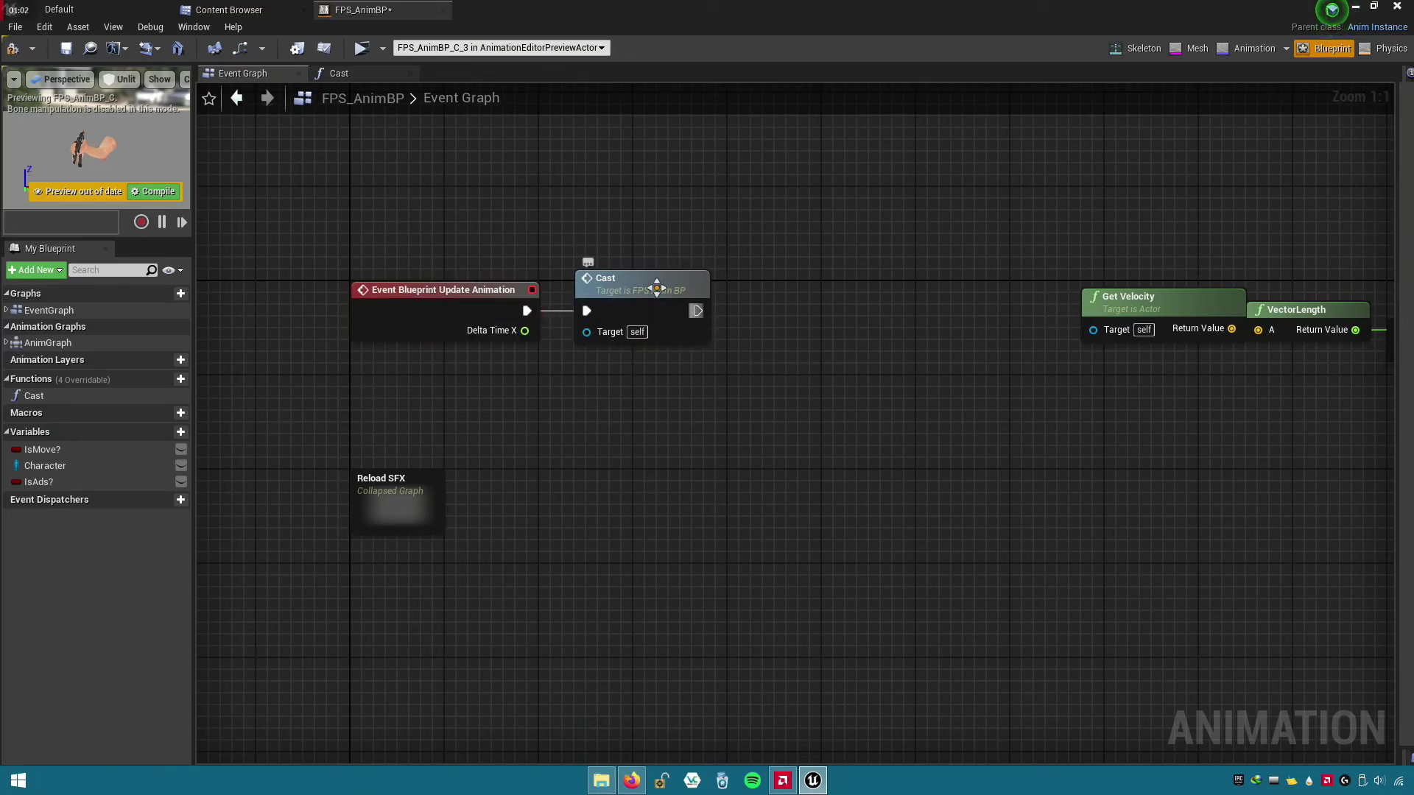
pyautogui.doubleClick(685, 309)
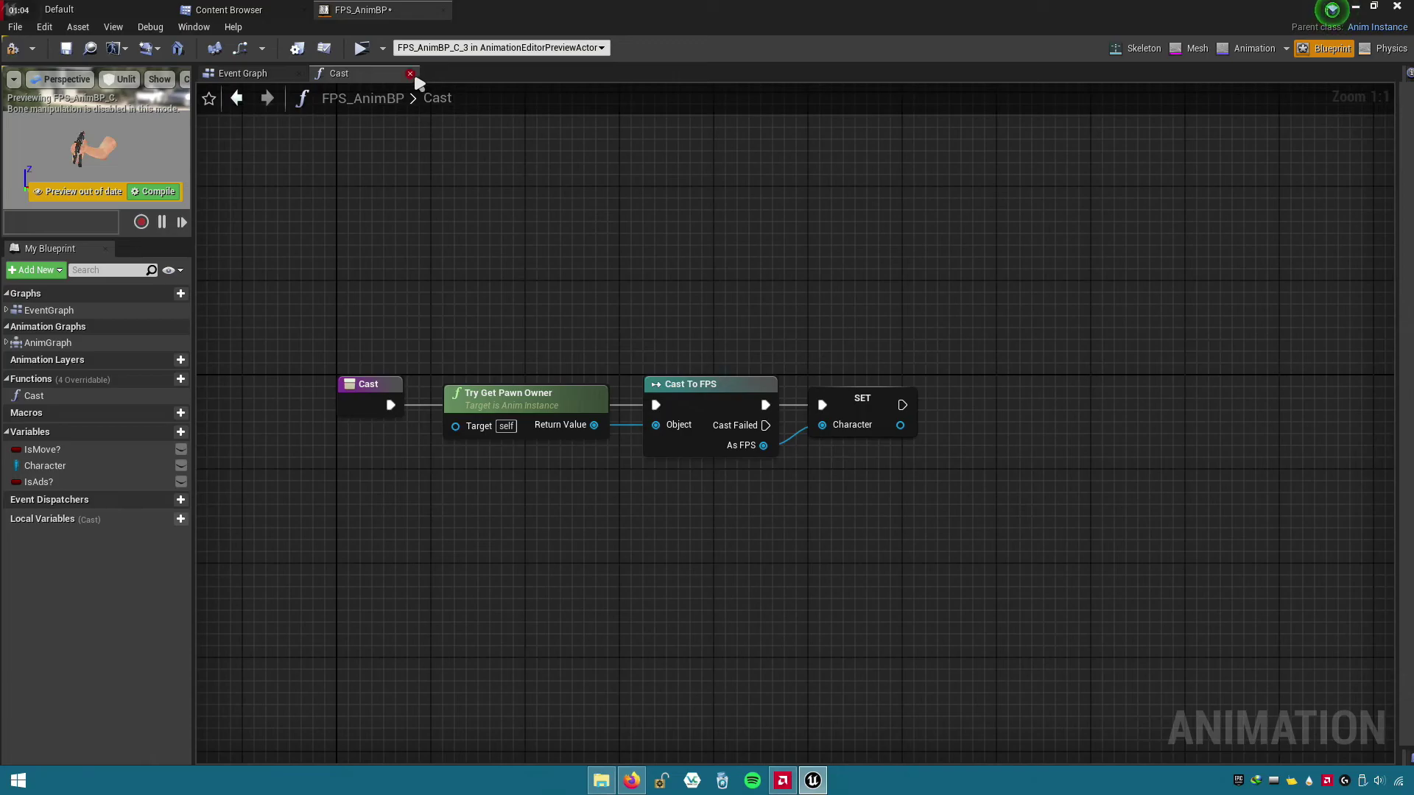
pyautogui.click(410, 74)
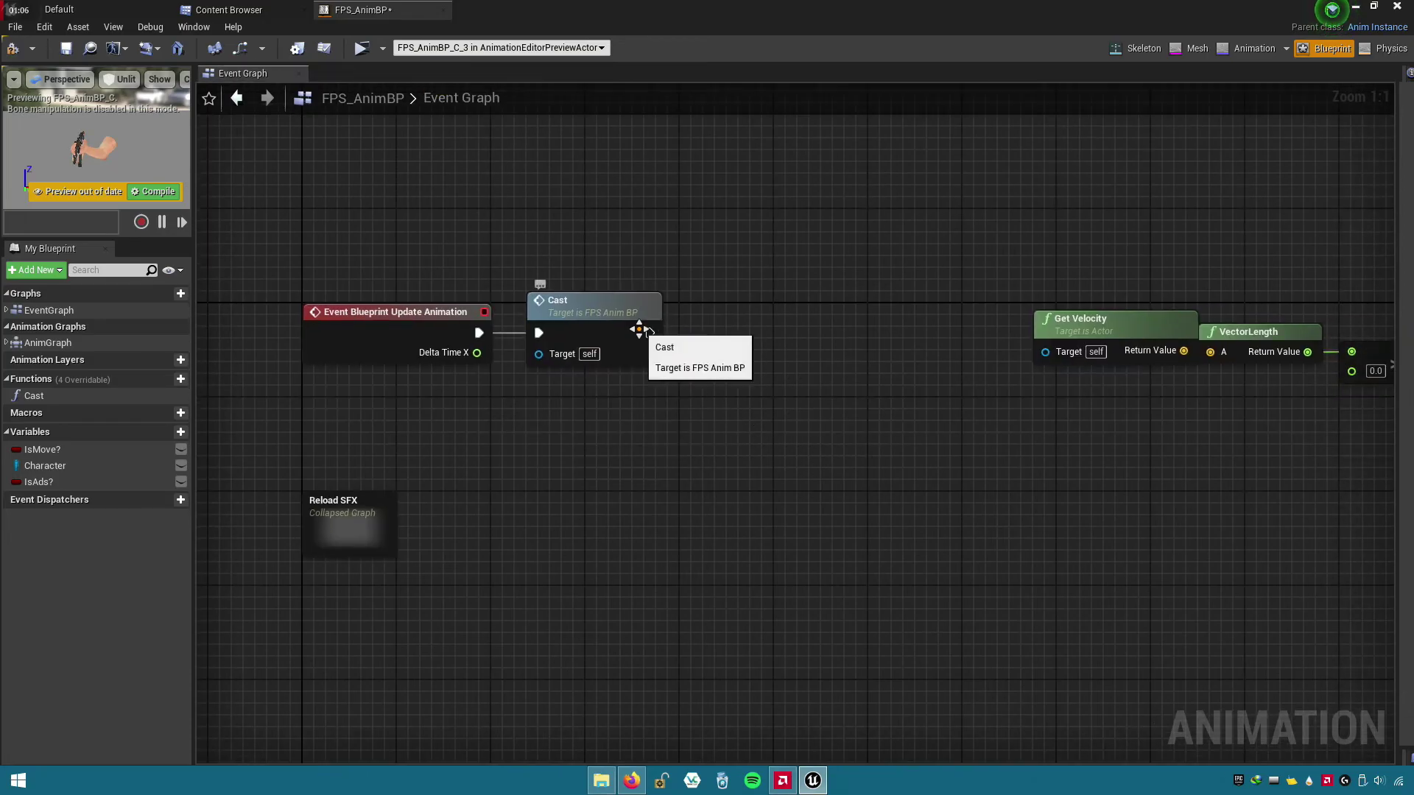
# - Add a Sequence node after the Cast call and start wiring its Then 0 output
pyautogui.moveTo(650, 332); pyautogui.dragTo(721, 337)
pyautogui.write('seq')
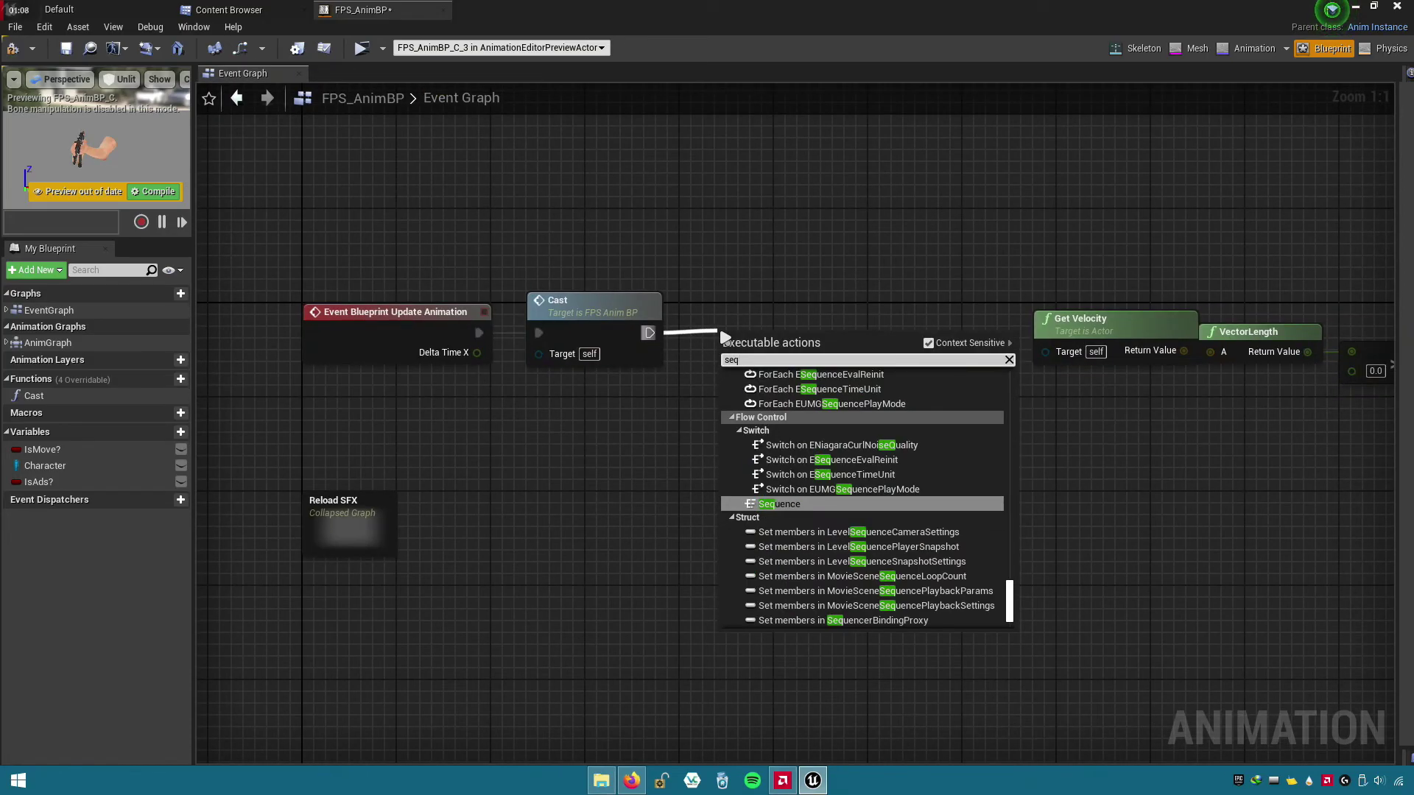
pyautogui.write('ue')
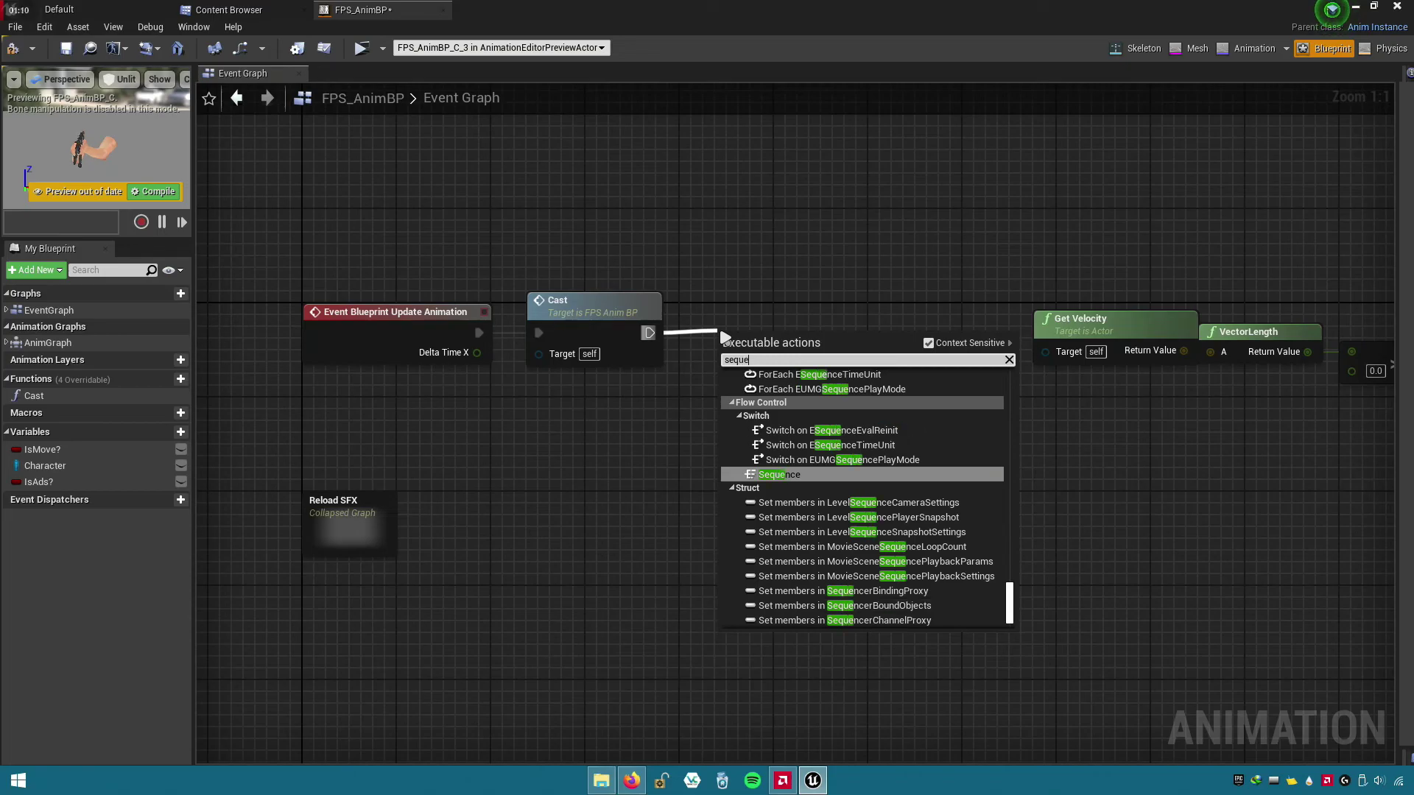
pyautogui.write('nce')
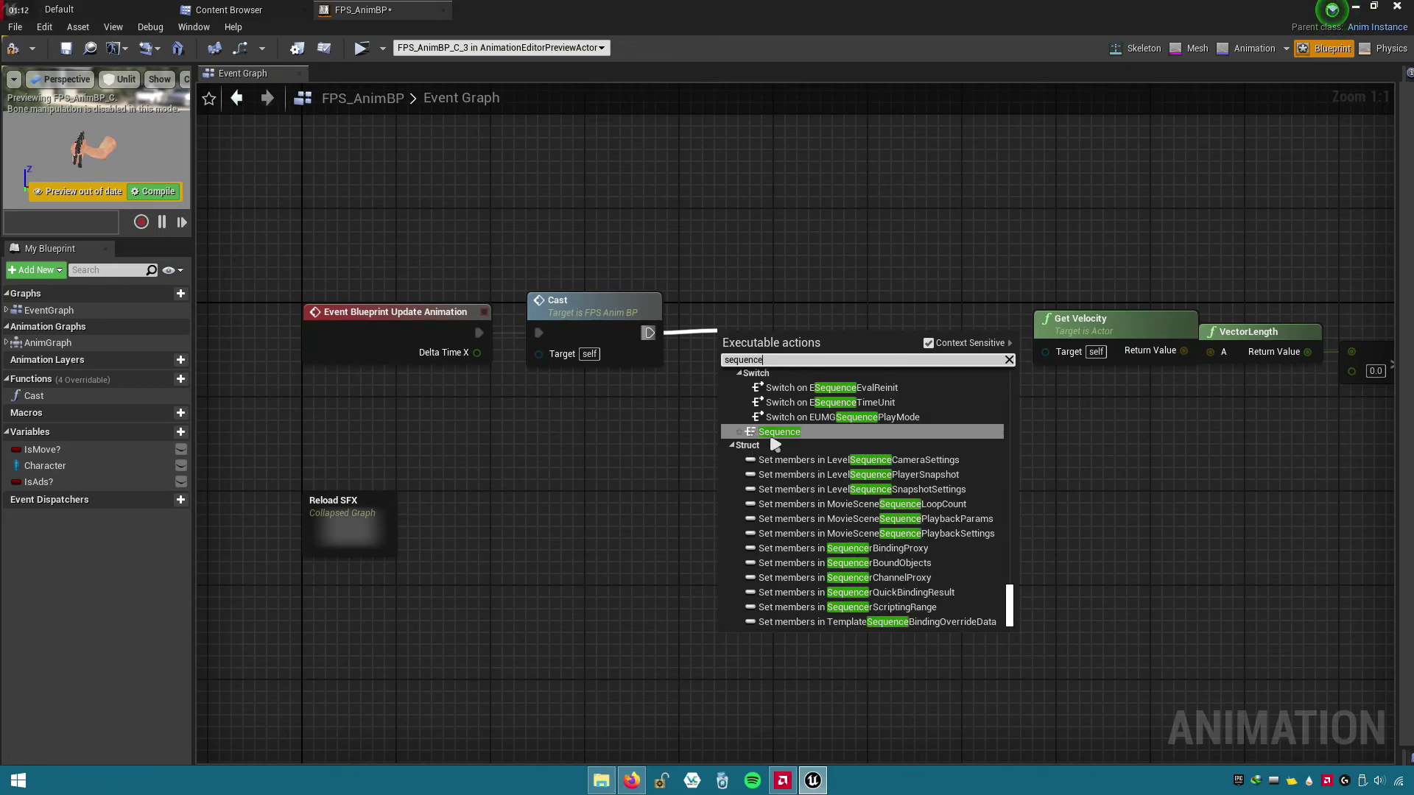
pyautogui.click(784, 432)
pyautogui.moveTo(772, 328); pyautogui.dragTo(737, 304)
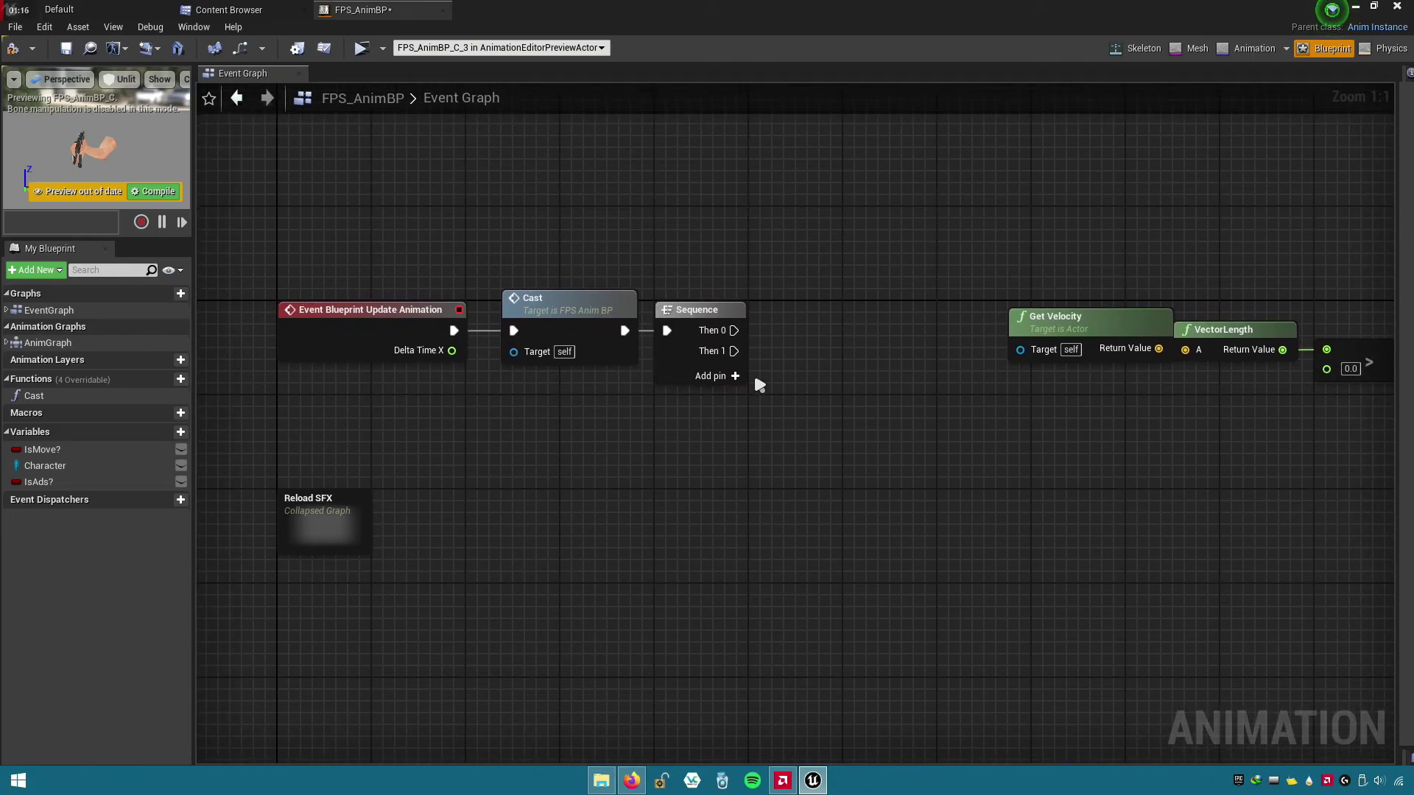
pyautogui.moveTo(815, 409); pyautogui.dragTo(699, 407, button='right')
pyautogui.moveTo(603, 345); pyautogui.dragTo(699, 356)
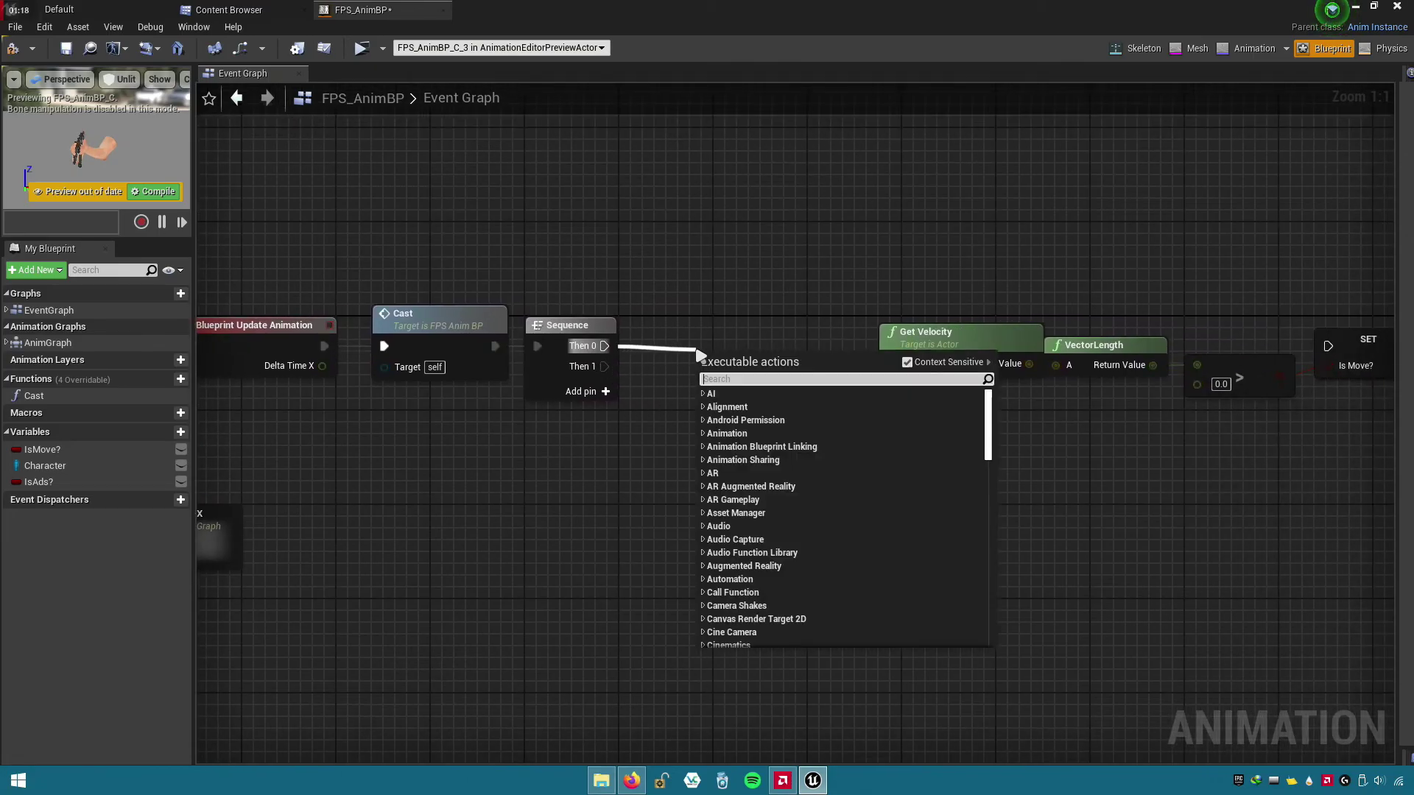
# - Break the Is Move? SET link to ADS and move the velocity check nodes left
pyautogui.moveTo(1344, 426); pyautogui.dragTo(1100, 426, button='right')
pyautogui.moveTo(1123, 426)
pyautogui.mouseDown()
pyautogui.moveTo(744, 318)
pyautogui.moveTo(709, 346)
pyautogui.mouseUp()
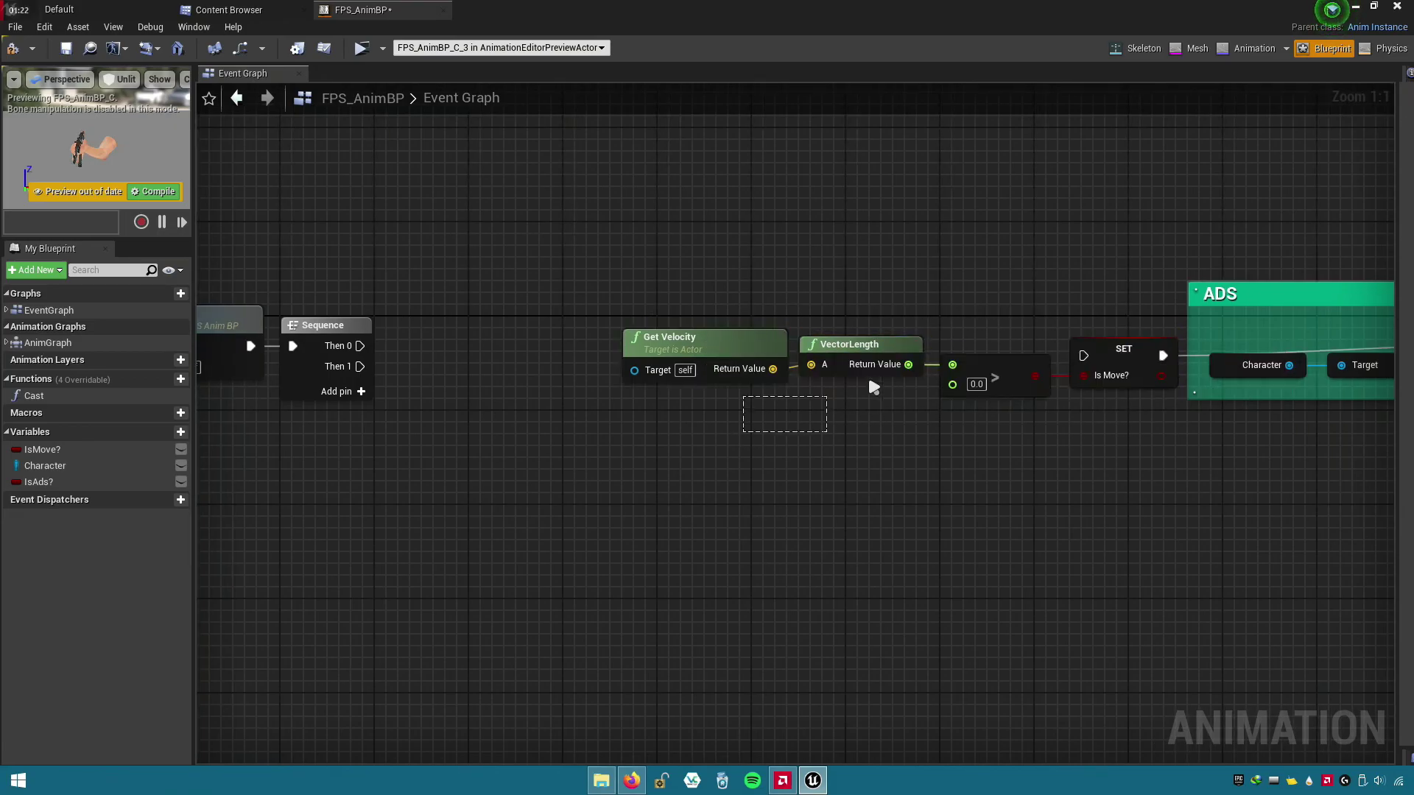
pyautogui.moveTo(1127, 349); pyautogui.dragTo(1079, 351)
pyautogui.rightClick(1114, 358)
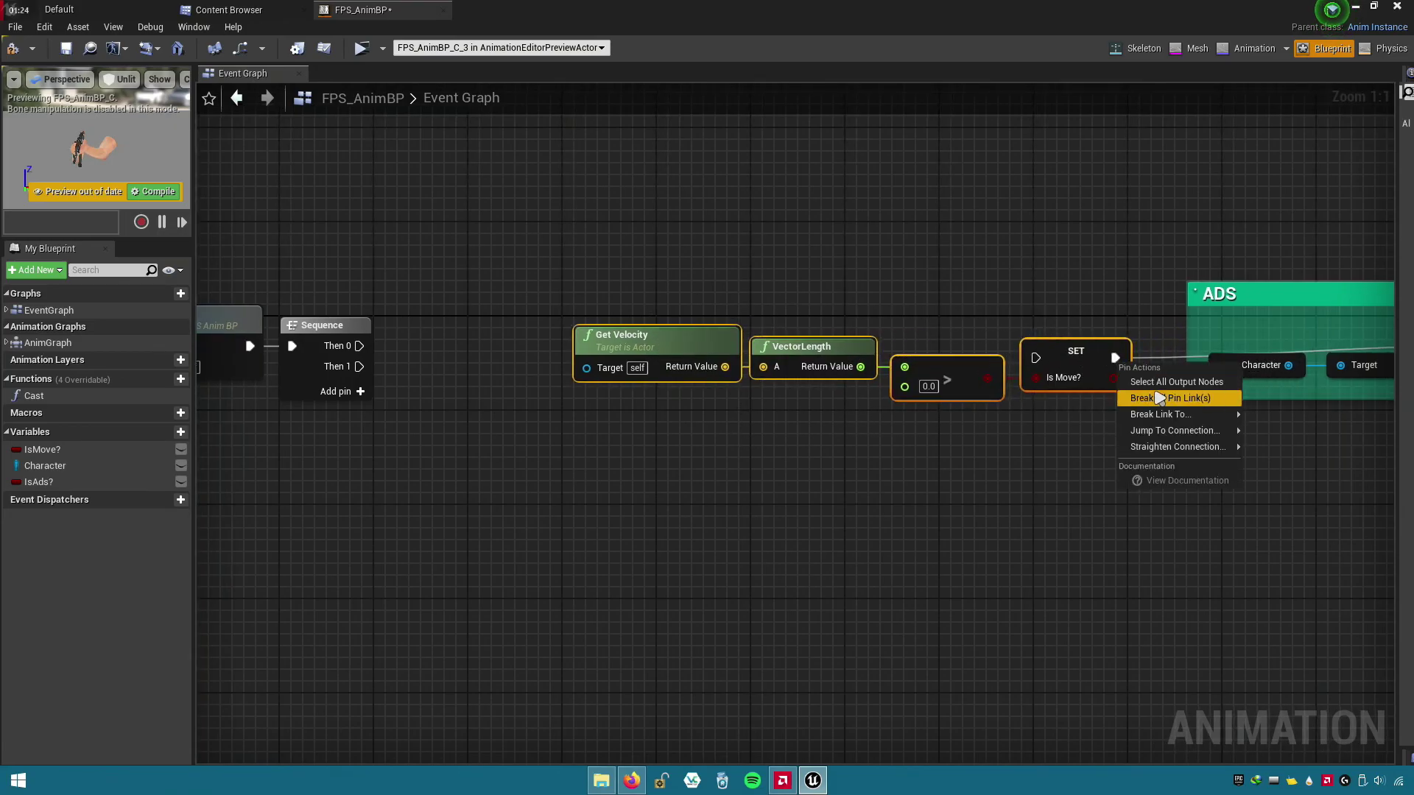
pyautogui.click(1137, 394)
pyautogui.moveTo(685, 358); pyautogui.dragTo(577, 337)
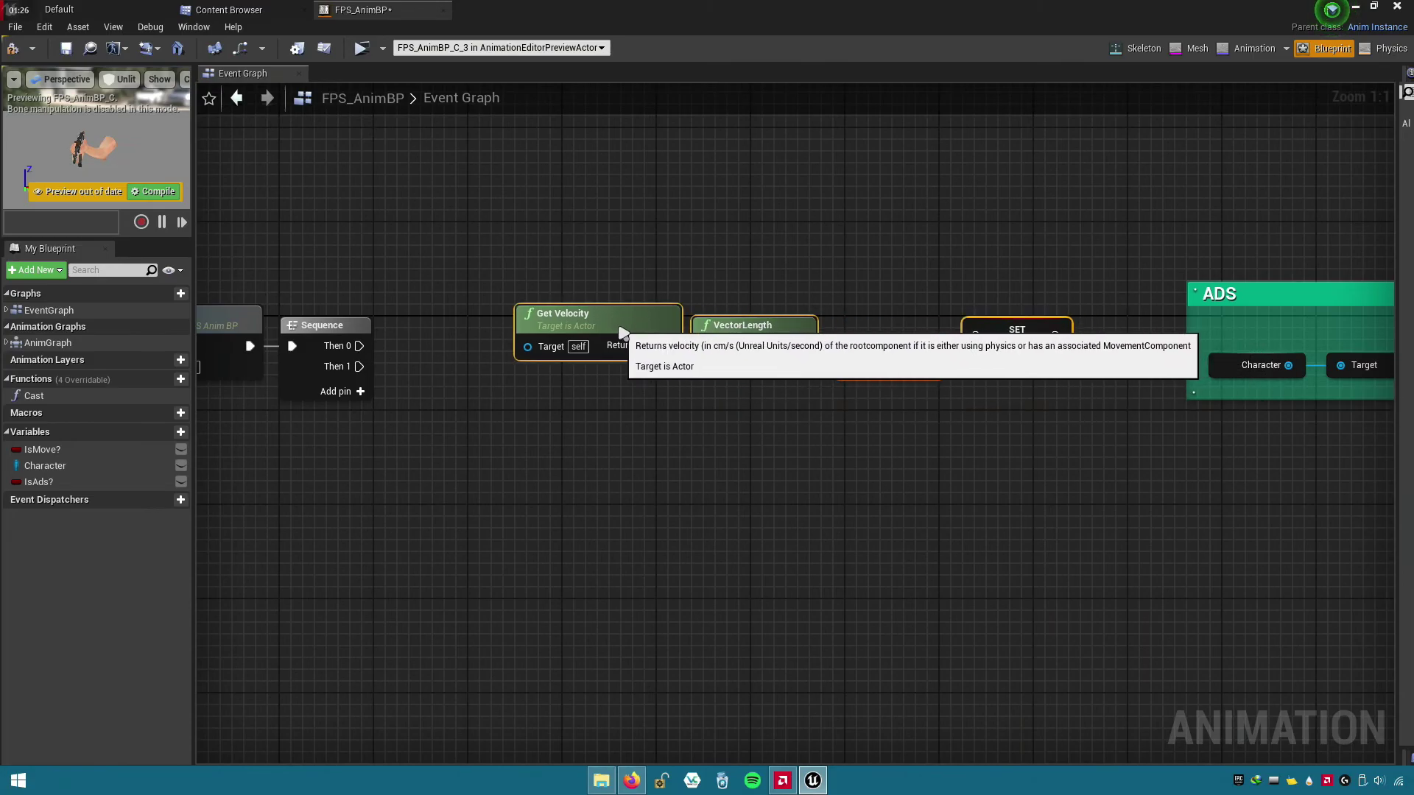
# - Shift the velocity check nodes right to make room ahead of Get Velocity
pyautogui.click(489, 423)
pyautogui.moveTo(488, 423); pyautogui.dragTo(518, 384, button='right')
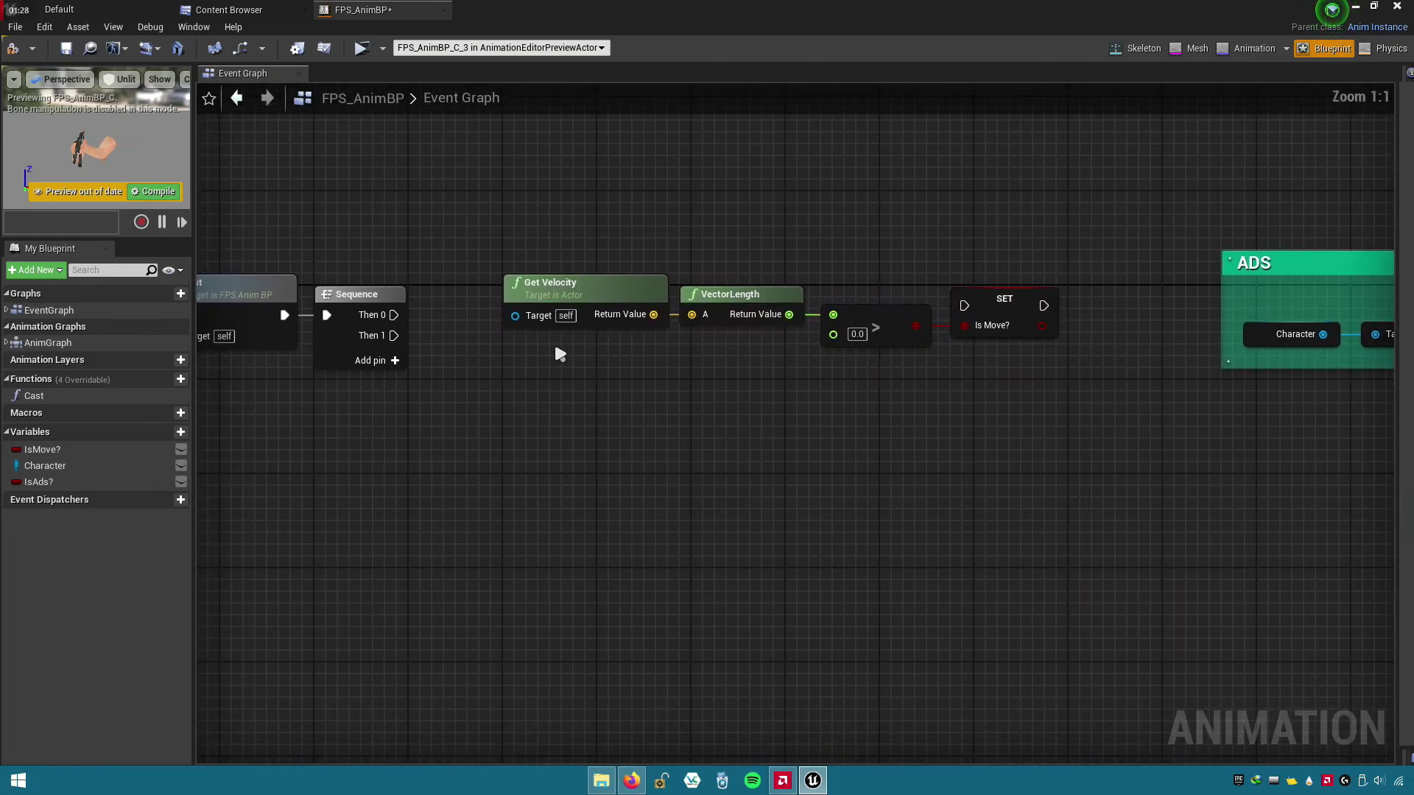
pyautogui.click(615, 360)
pyautogui.moveTo(657, 348); pyautogui.dragTo(1067, 294)
pyautogui.moveTo(581, 287); pyautogui.dragTo(664, 287)
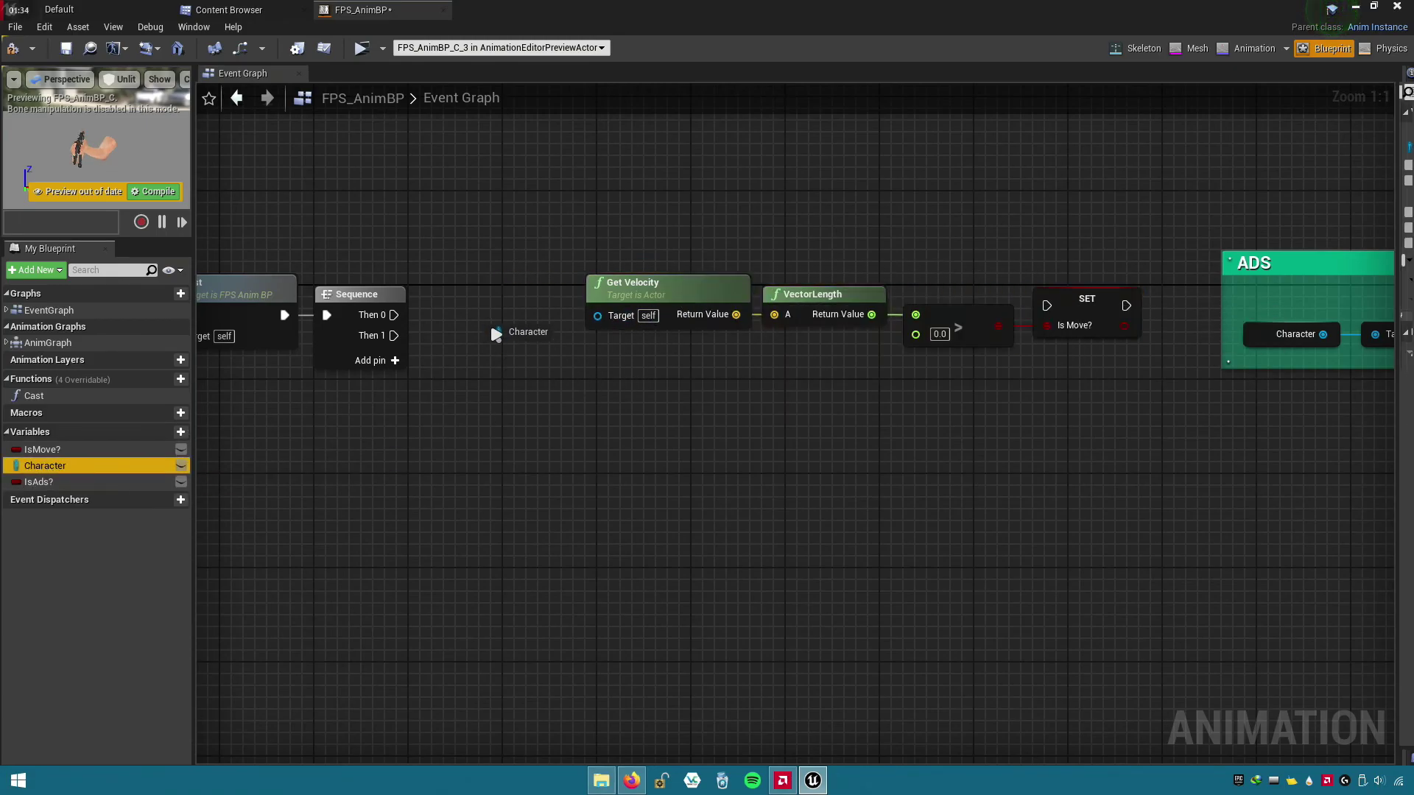
# - Wire a Character getter into Get Velocity's Target, straighten it, and select the chain
pyautogui.moveTo(48, 472)
pyautogui.keyDown('ctrl'); pyautogui.mouseDown()
pyautogui.moveTo(489, 321)
pyautogui.moveTo(597, 315)
pyautogui.mouseUp(); pyautogui.keyUp('ctrl')
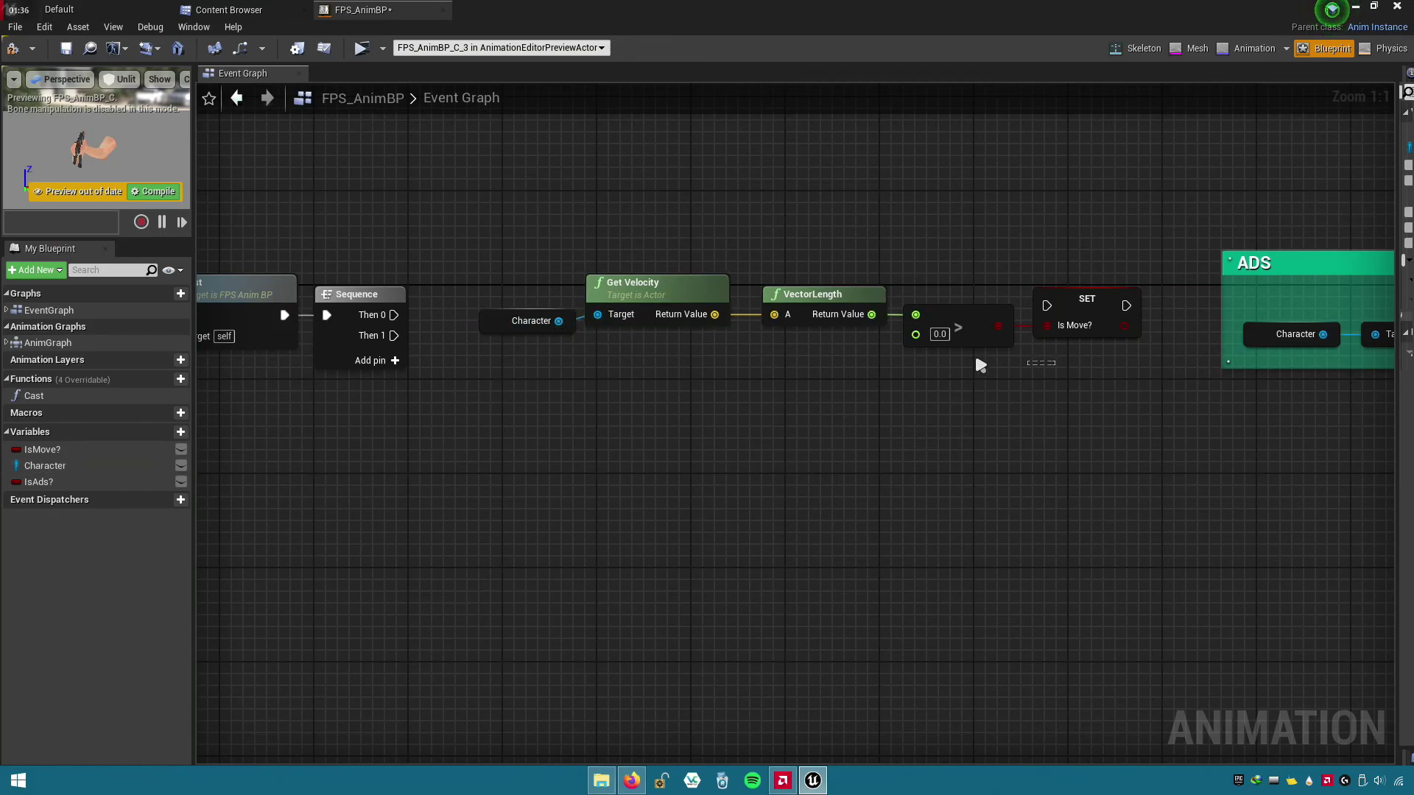
pyautogui.moveTo(980, 366); pyautogui.dragTo(536, 306)
pyautogui.press('q')
pyautogui.click(742, 405)
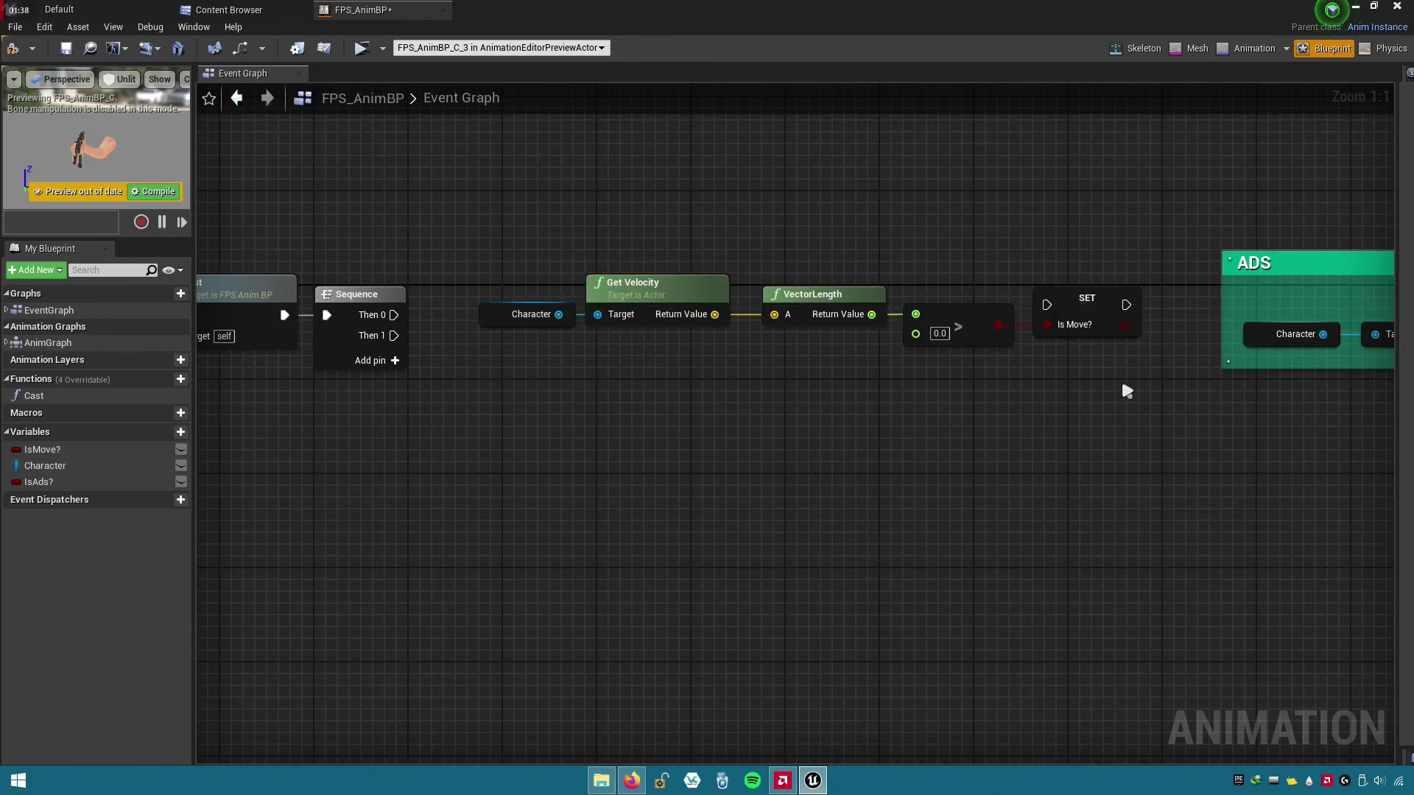
pyautogui.moveTo(1126, 391); pyautogui.dragTo(530, 287)
pyautogui.moveTo(649, 282); pyautogui.dragTo(661, 295)
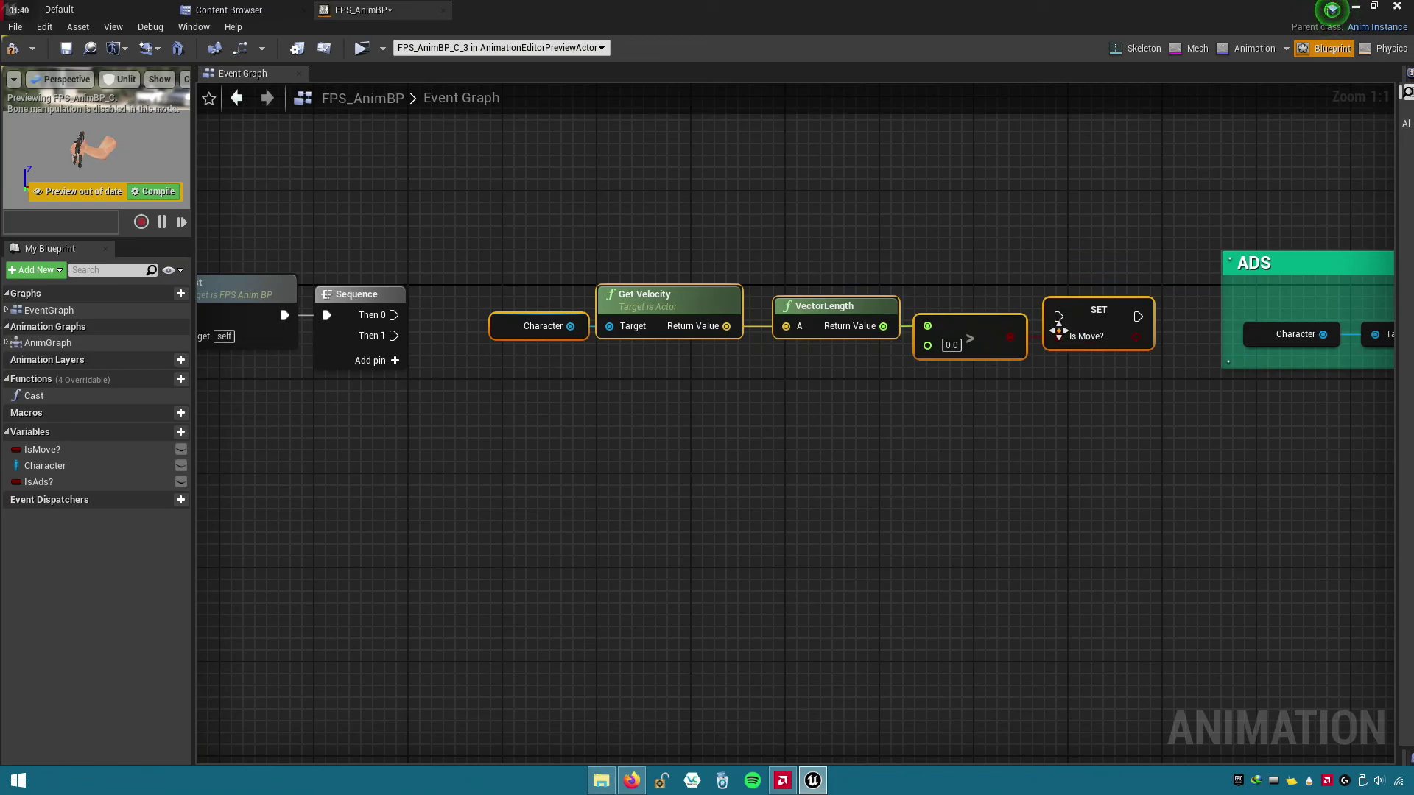
# - Collapse the Character-to-Is Move? chain into a graph named Movement beside Sequence
pyautogui.rightClick(703, 313)
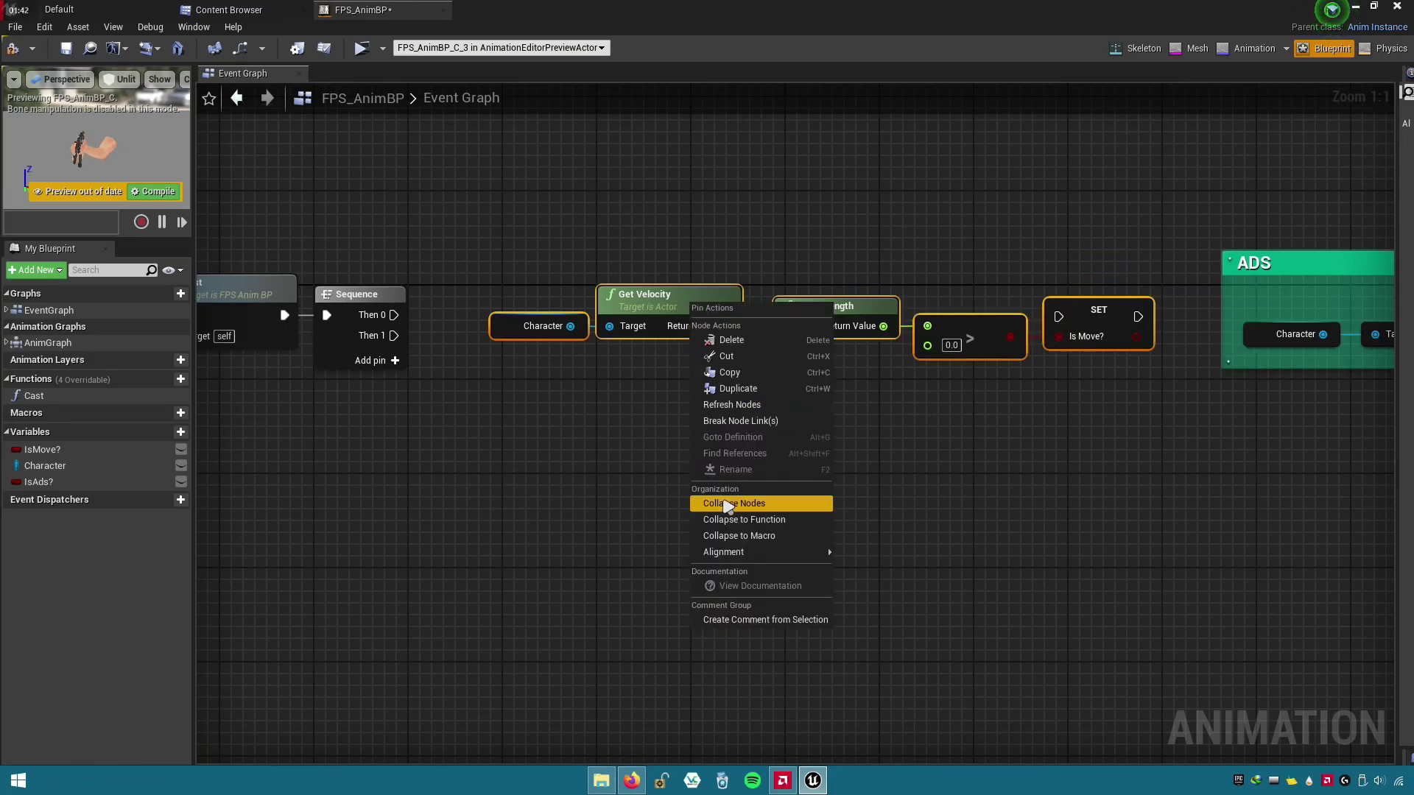
pyautogui.click(726, 500)
pyautogui.write('mo')
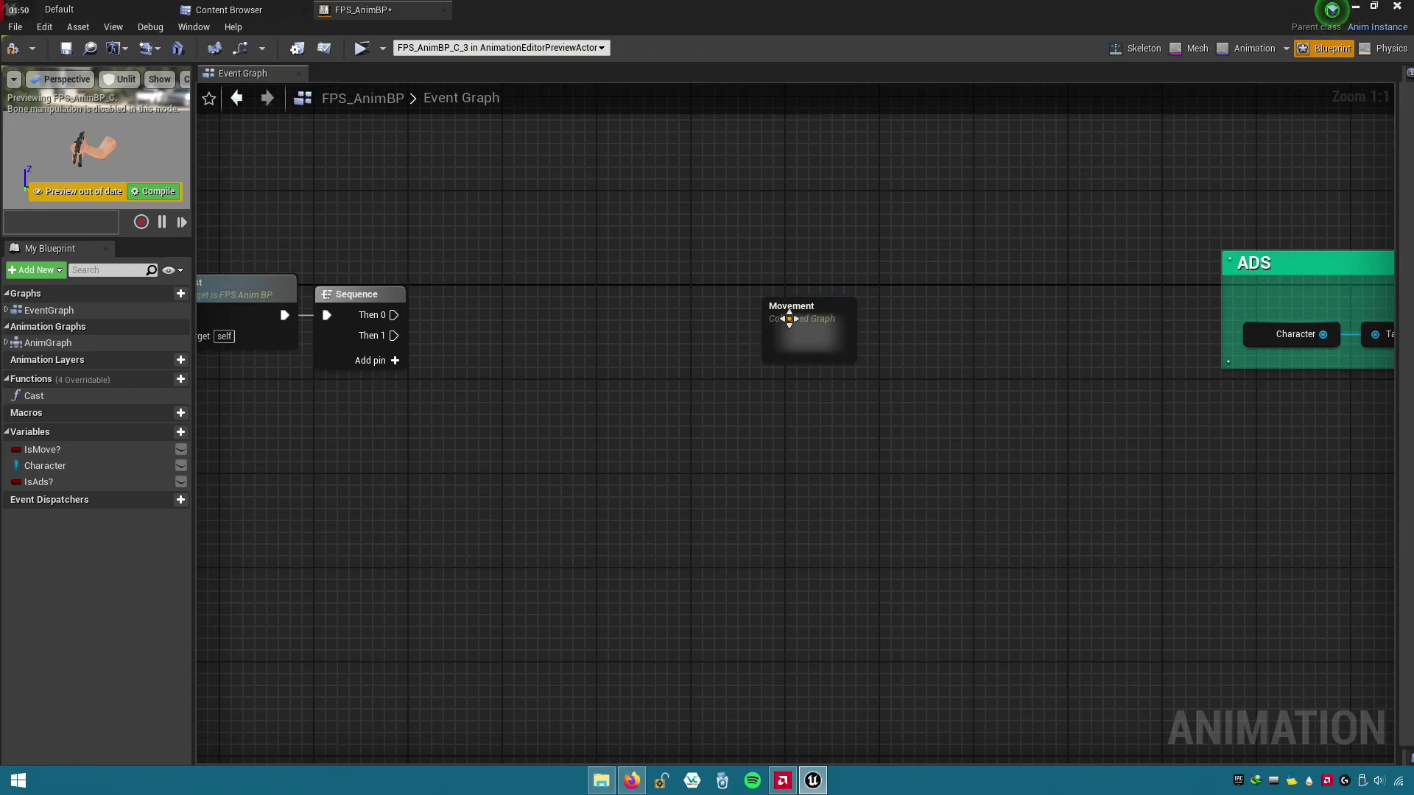
pyautogui.moveTo(793, 321); pyautogui.dragTo(534, 309)
# - Inside Movement, place the Outputs node beside Inputs, then compile the blueprint
pyautogui.doubleClick(533, 309)
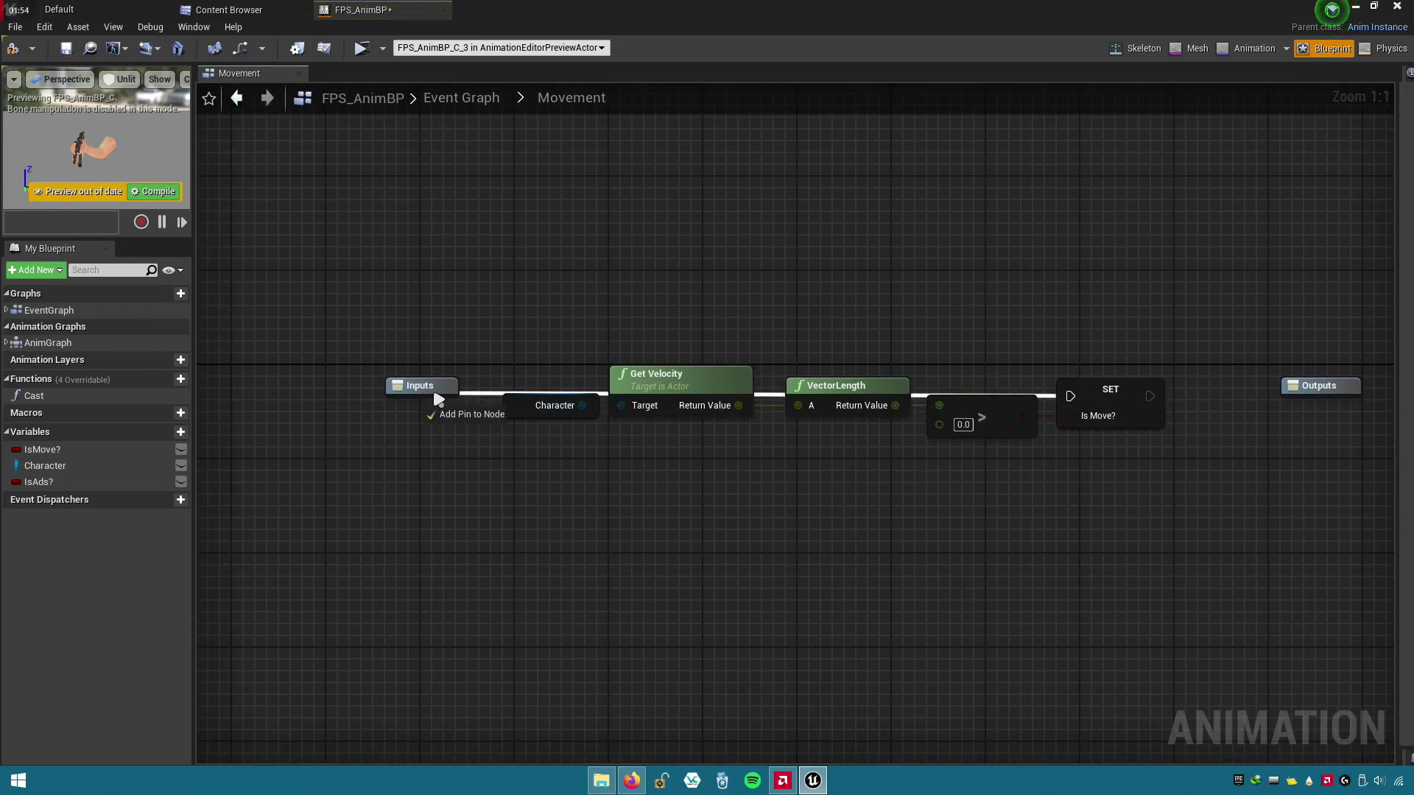
pyautogui.moveTo(415, 400)
pyautogui.mouseDown()
pyautogui.moveTo(414, 381)
pyautogui.moveTo(1194, 553)
pyautogui.mouseUp()
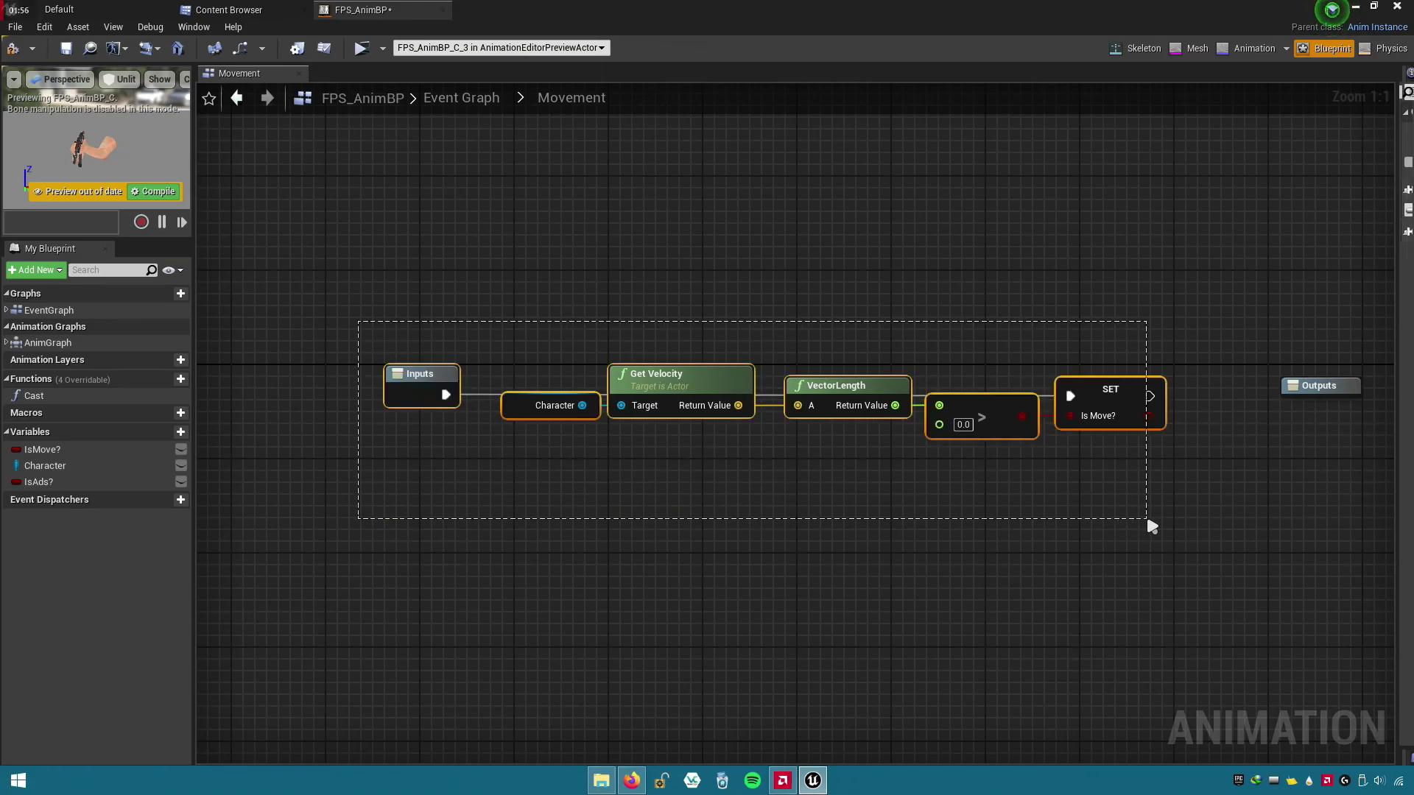
pyautogui.moveTo(1319, 391); pyautogui.dragTo(430, 362)
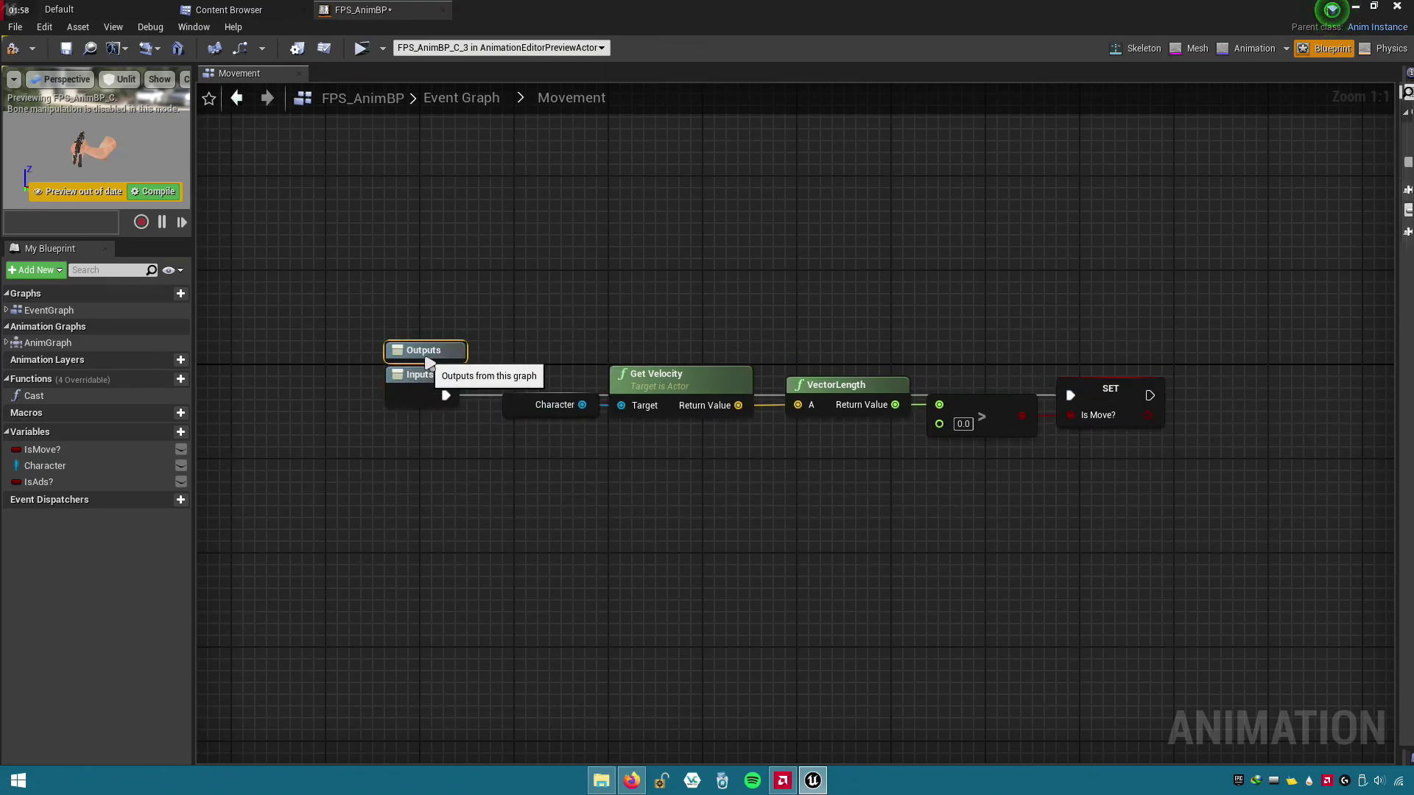
pyautogui.click(14, 48)
# - Back in the Event Graph, reposition Movement and wire Sequence Then 0 into it
pyautogui.click(474, 102)
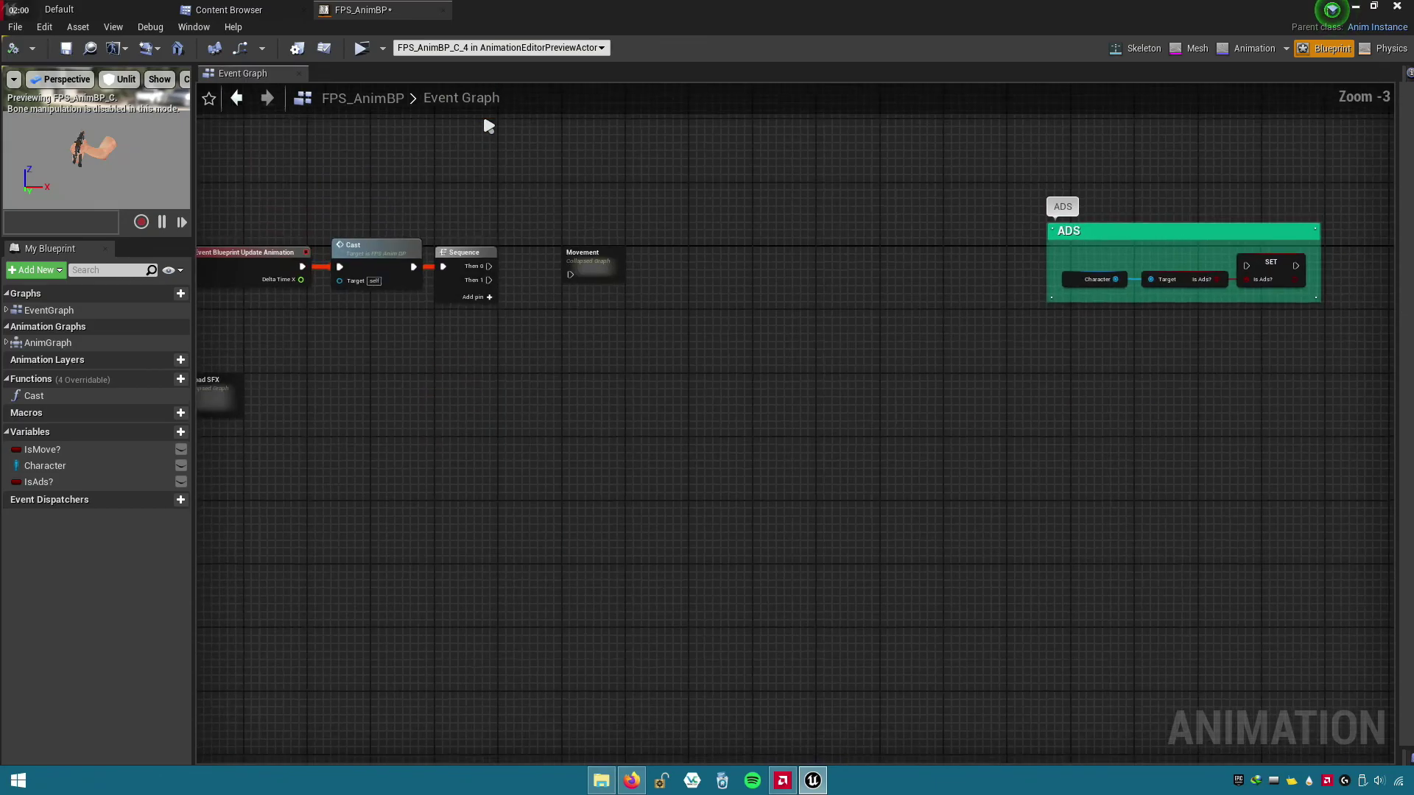
pyautogui.moveTo(848, 335); pyautogui.dragTo(790, 323)
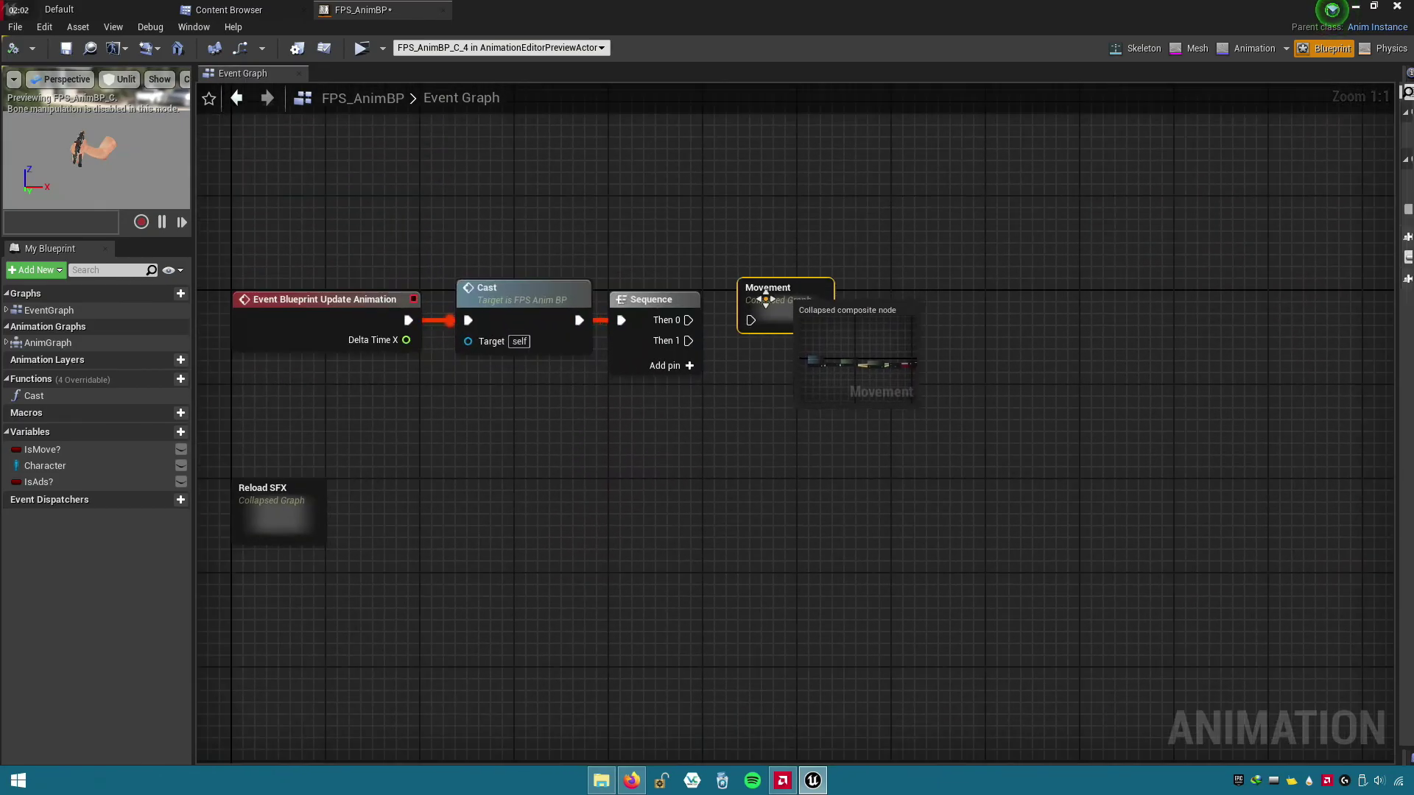
pyautogui.moveTo(688, 321)
pyautogui.mouseDown()
pyautogui.moveTo(749, 321)
pyautogui.moveTo(793, 289)
pyautogui.mouseUp()
# - Move the ADS comment below the Sequence node, then delete the comment while keeping its nodes
pyautogui.scroll(-2, 859, 382)
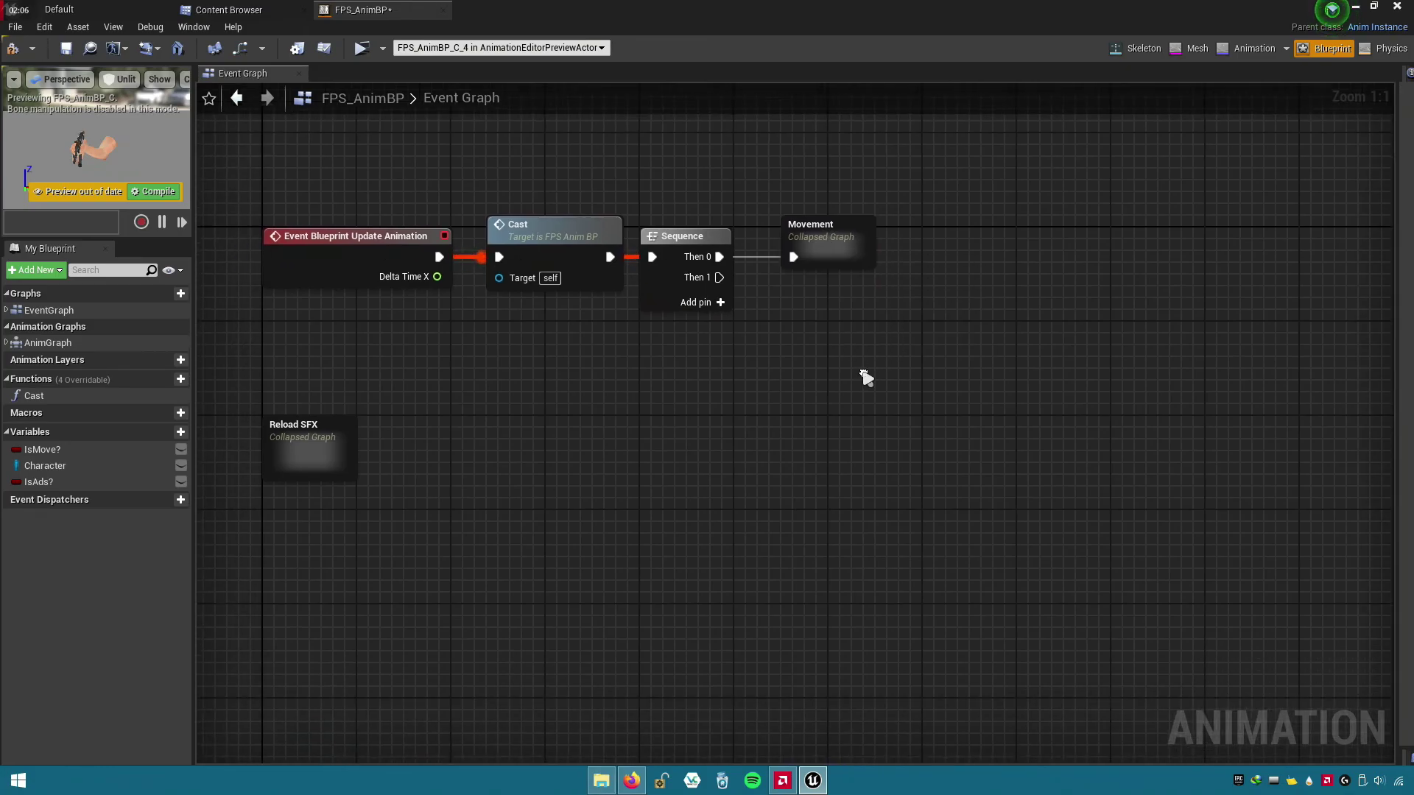
pyautogui.moveTo(1045, 442); pyautogui.dragTo(934, 311, button='right')
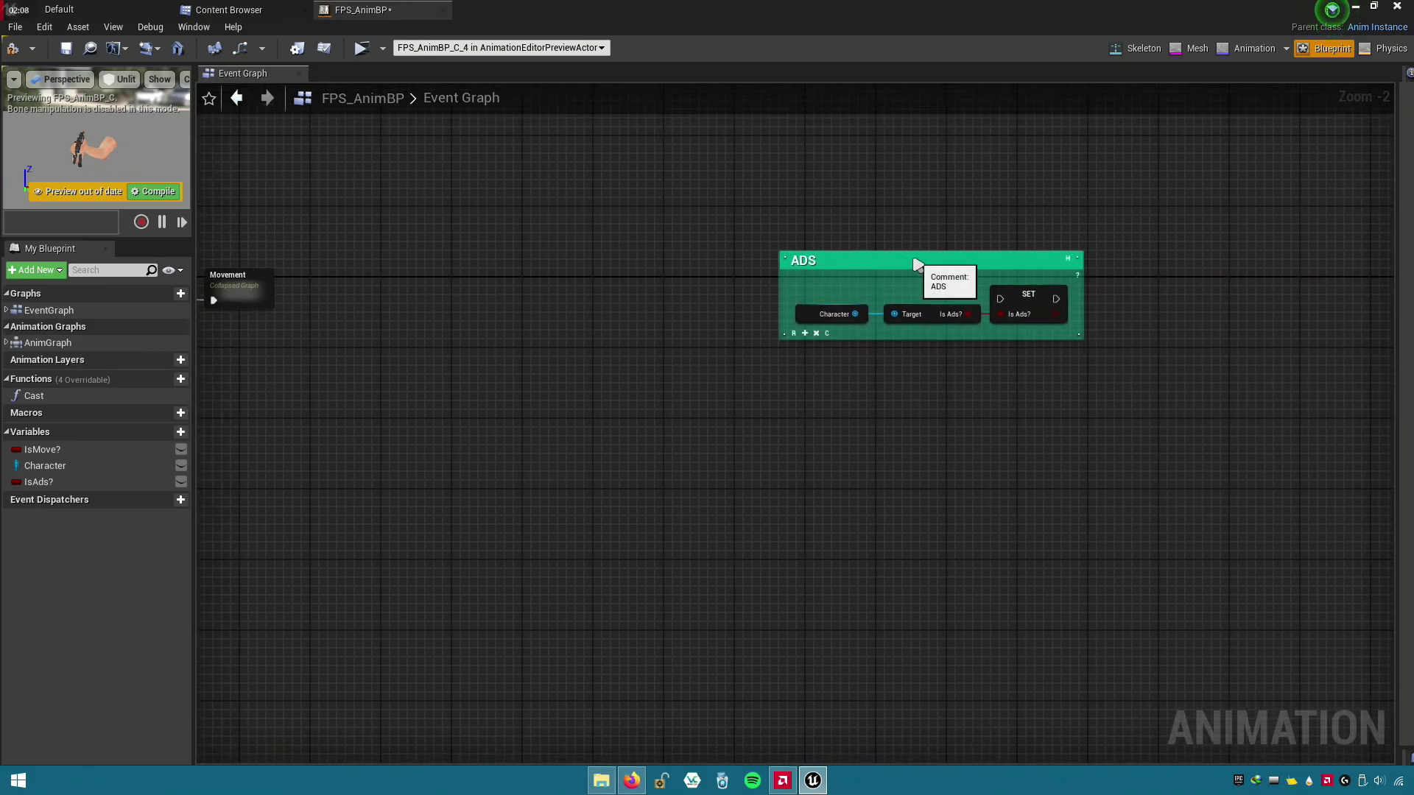
pyautogui.moveTo(916, 263); pyautogui.dragTo(517, 365)
pyautogui.scroll(3, 516, 366)
pyautogui.moveTo(1008, 298); pyautogui.dragTo(809, 298)
pyautogui.doubleClick(803, 274)
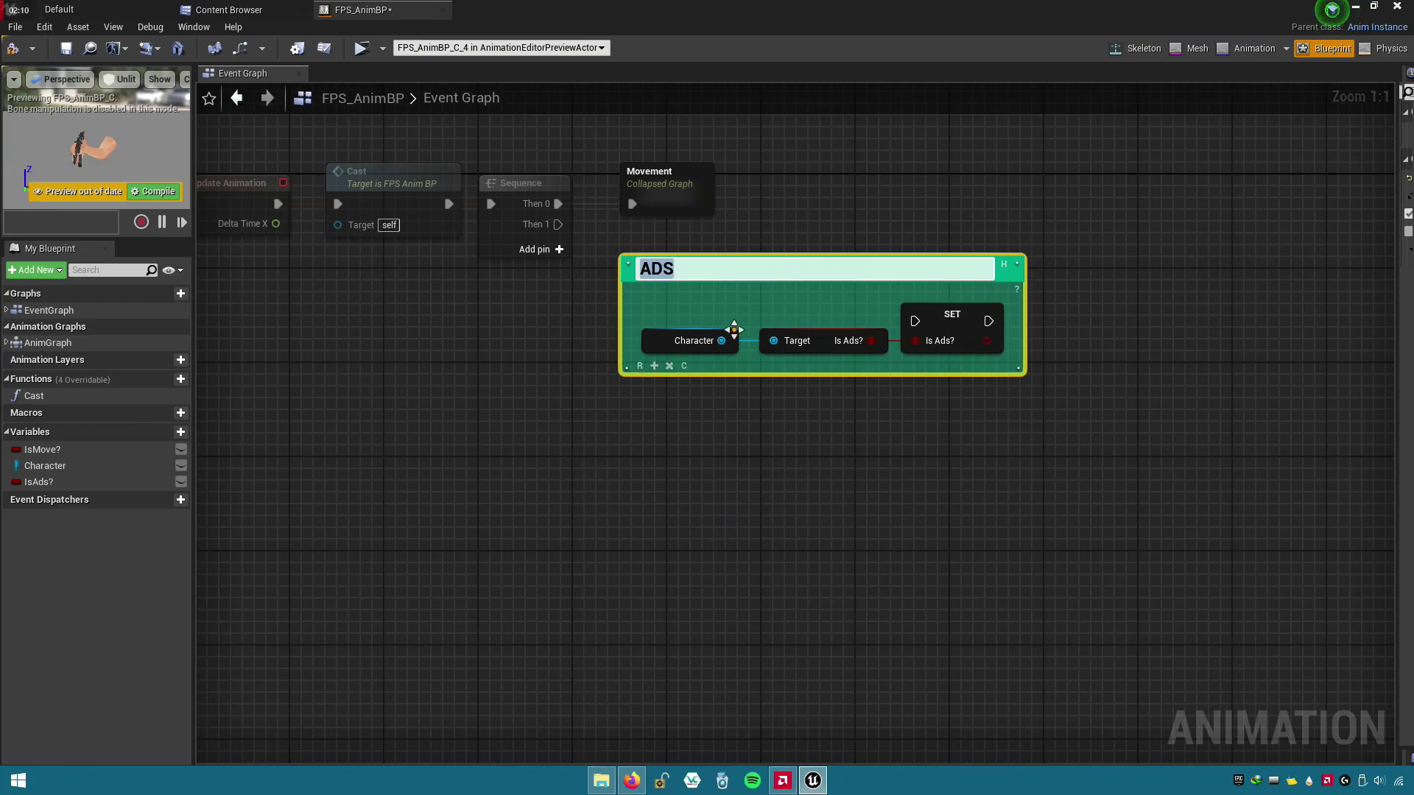
pyautogui.click(711, 395)
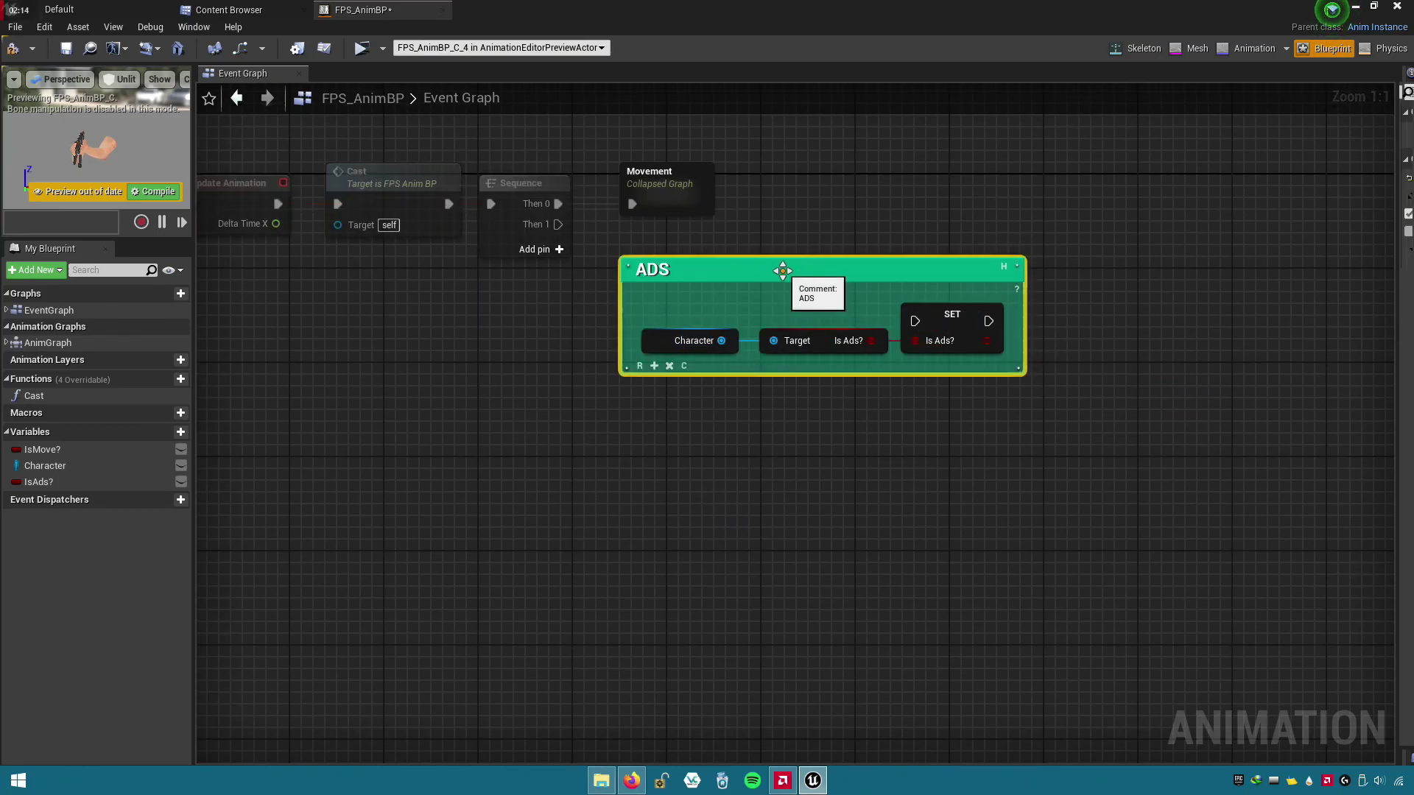
pyautogui.rightClick(782, 271)
pyautogui.click(829, 312)
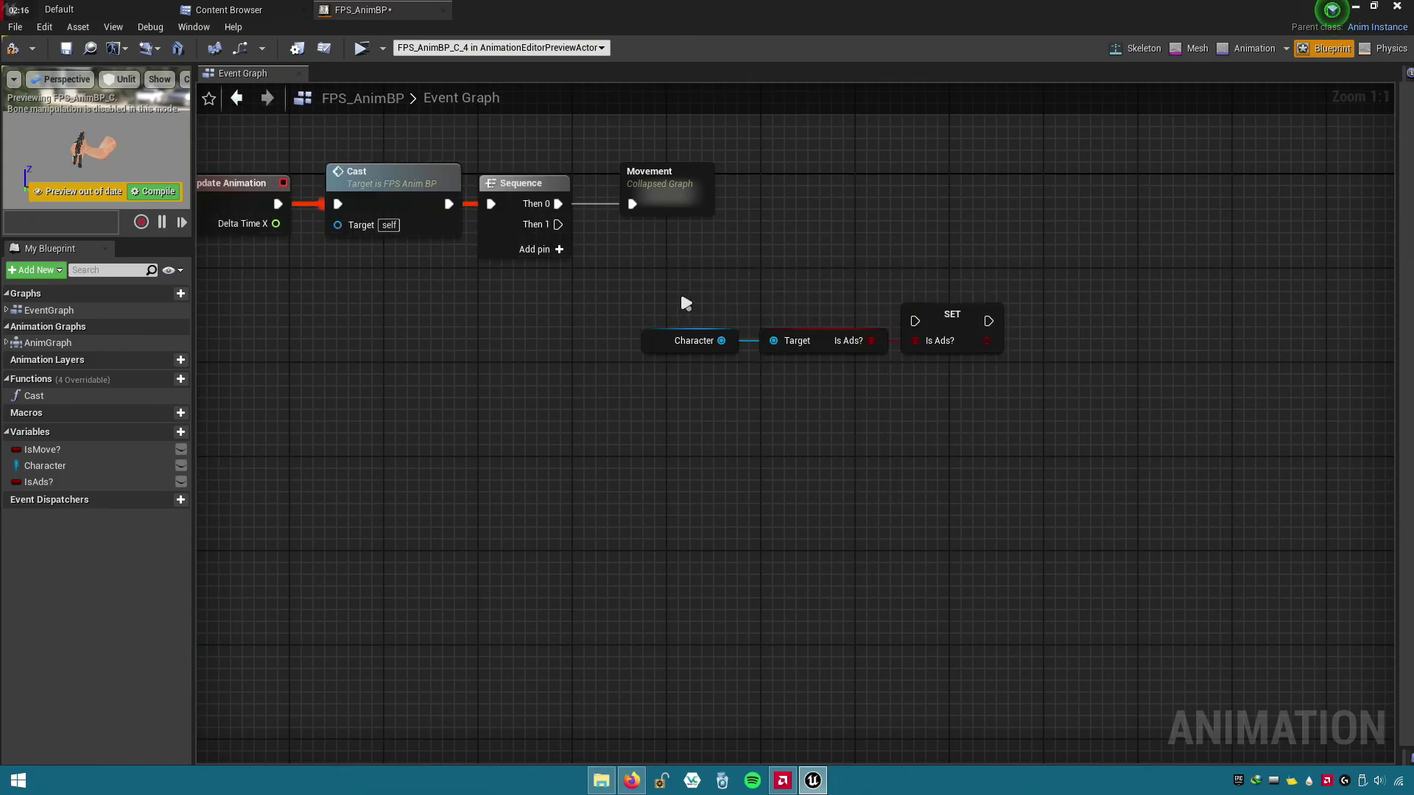
# - Wire Sequence Then 1 to the SET node and collapse the ADS nodes into a graph named Ads
pyautogui.rightClick(946, 322)
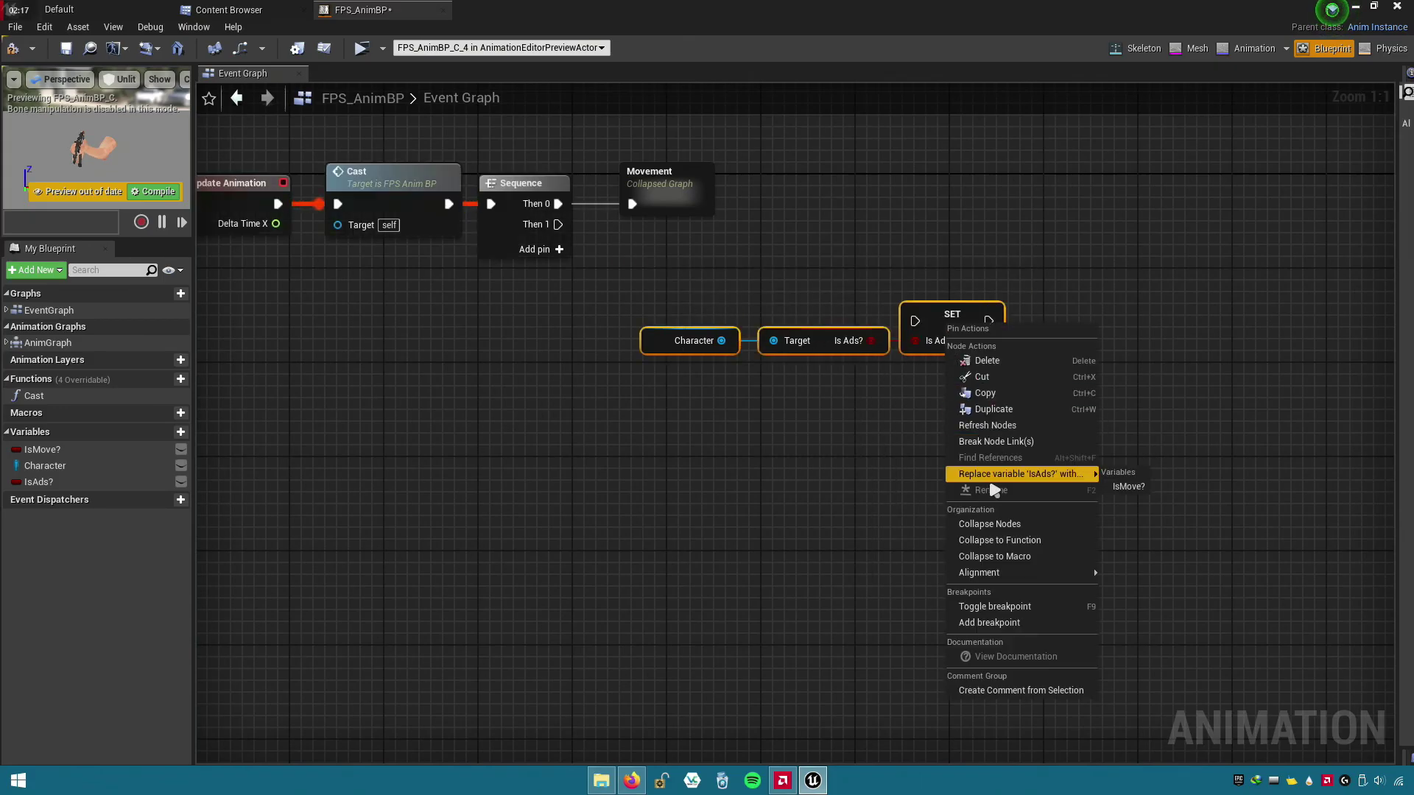
pyautogui.click(911, 458)
pyautogui.moveTo(597, 240); pyautogui.dragTo(561, 228)
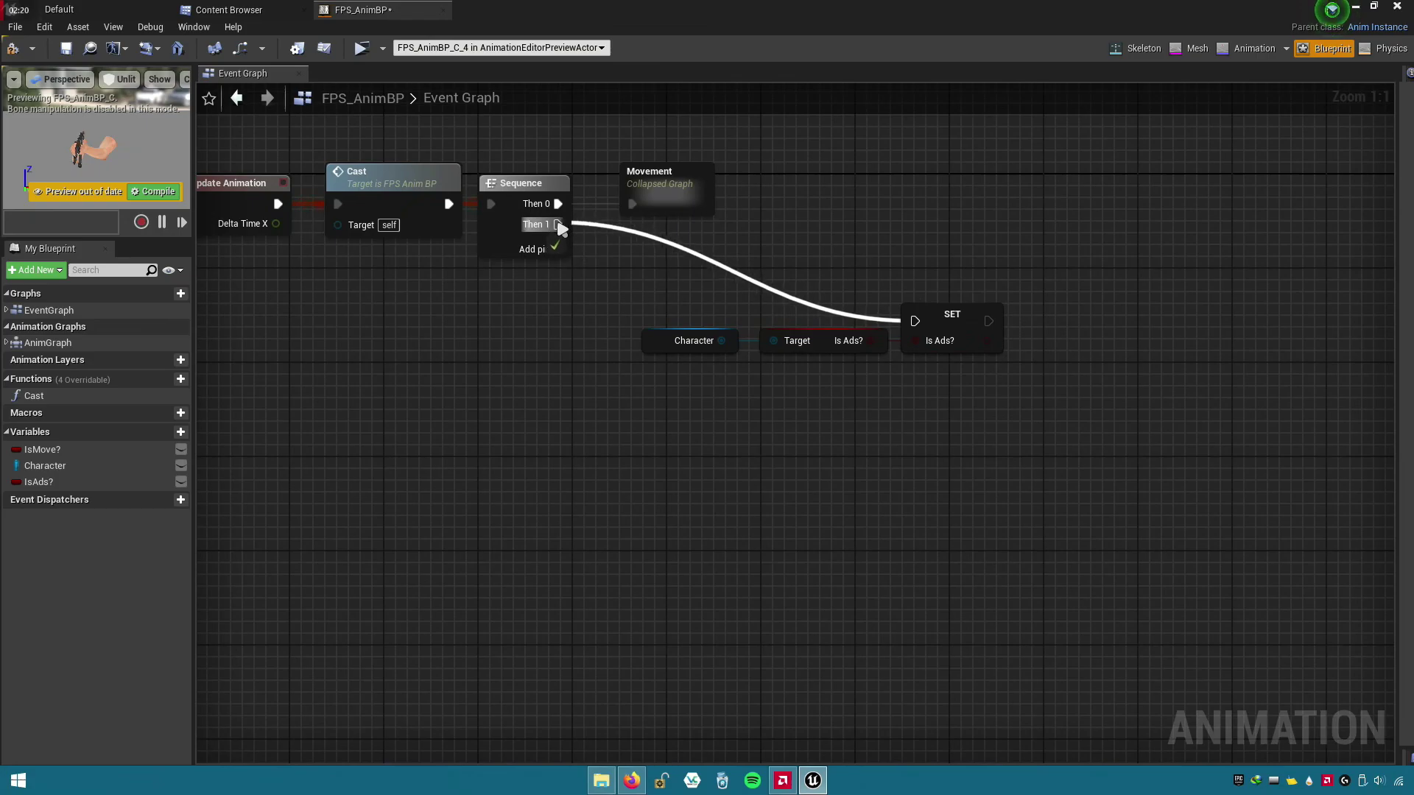
pyautogui.rightClick(933, 319)
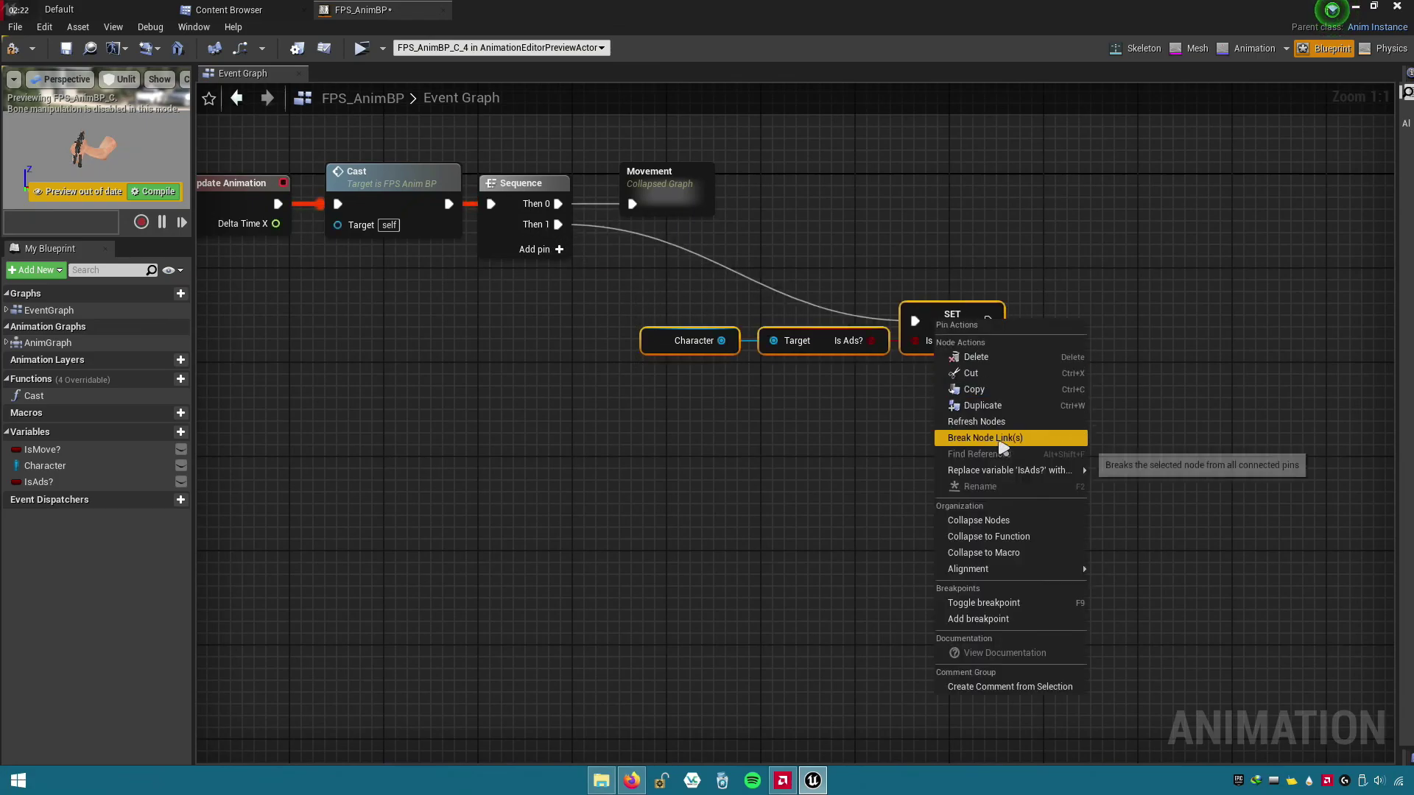
pyautogui.click(989, 522)
pyautogui.write('AD')
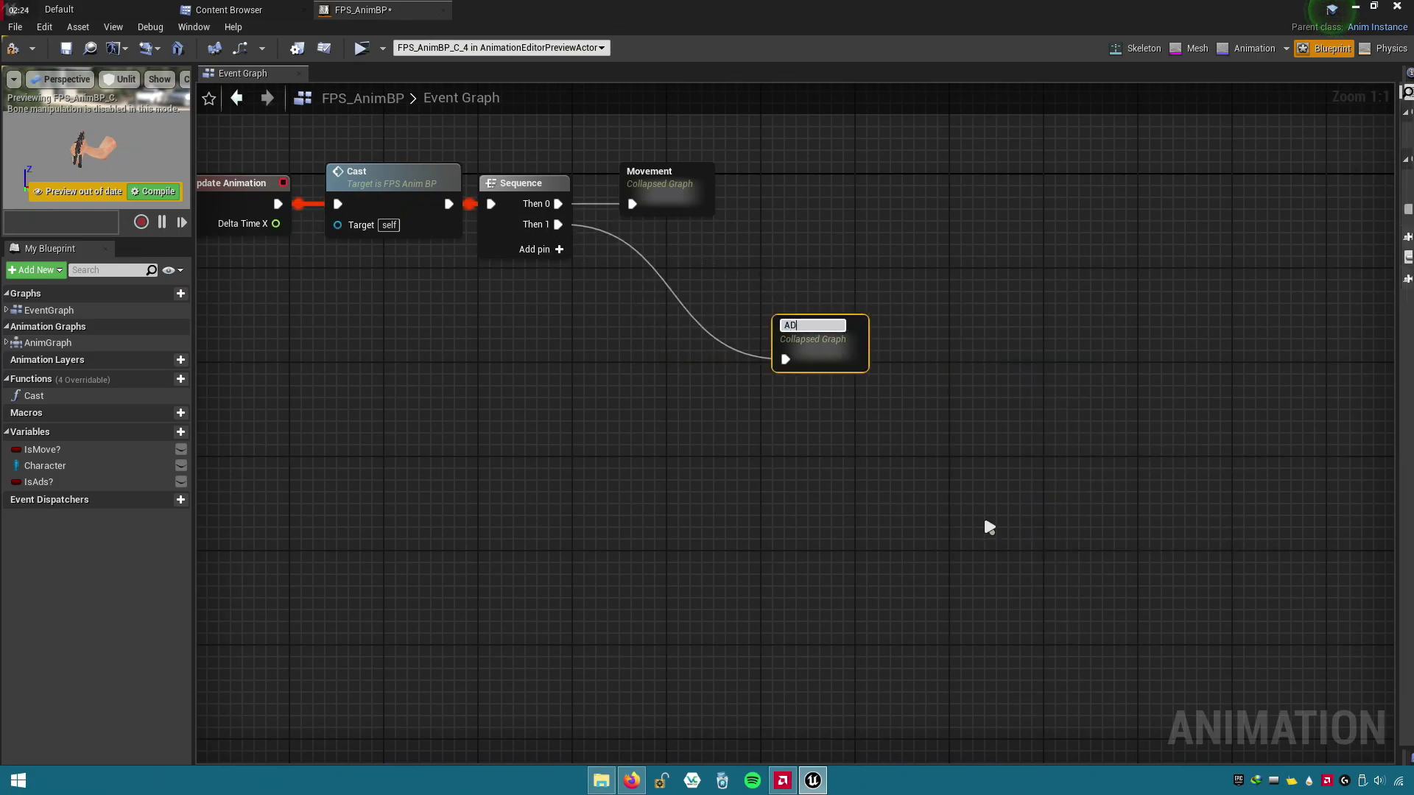
pyautogui.press('BackSpace')
pyautogui.write('ds')
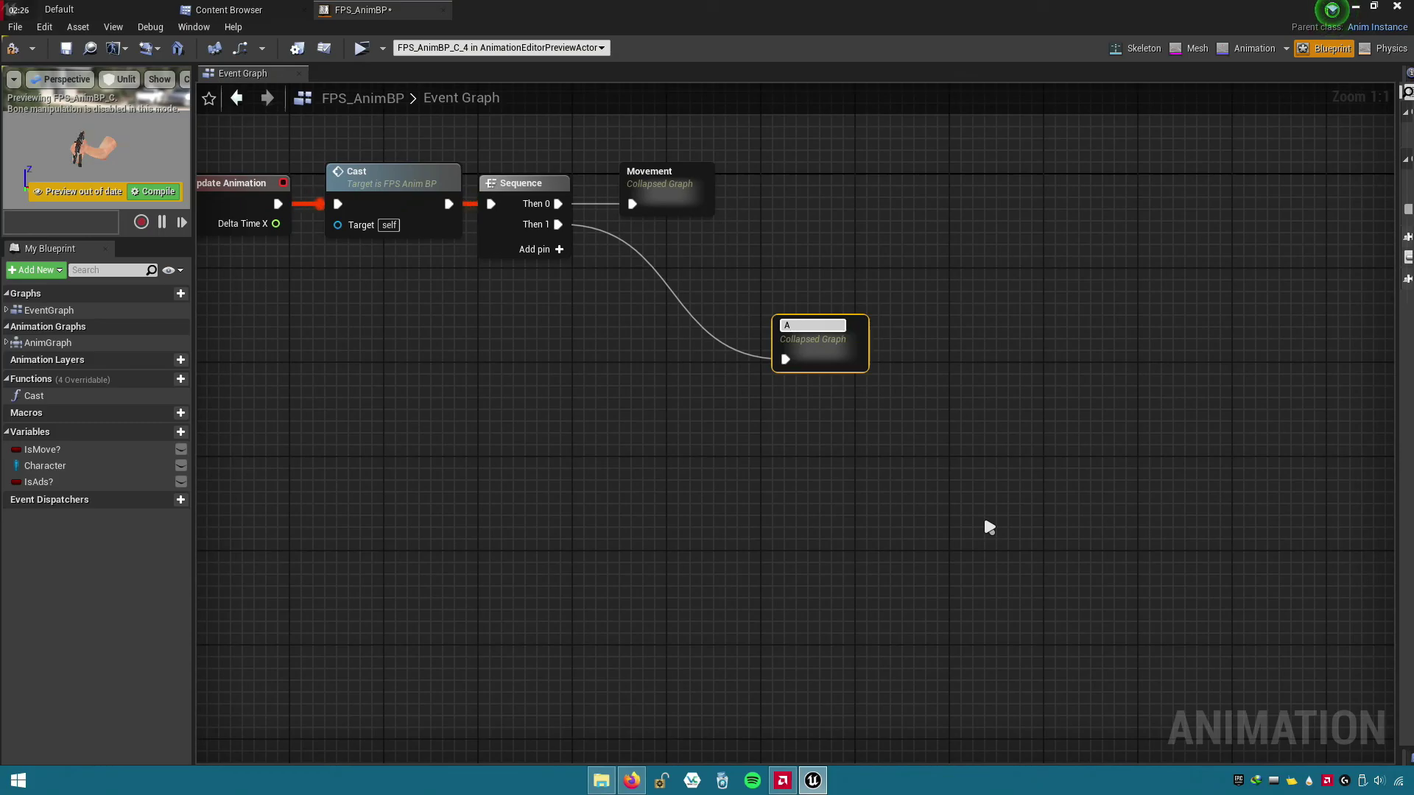
pyautogui.press('Return')
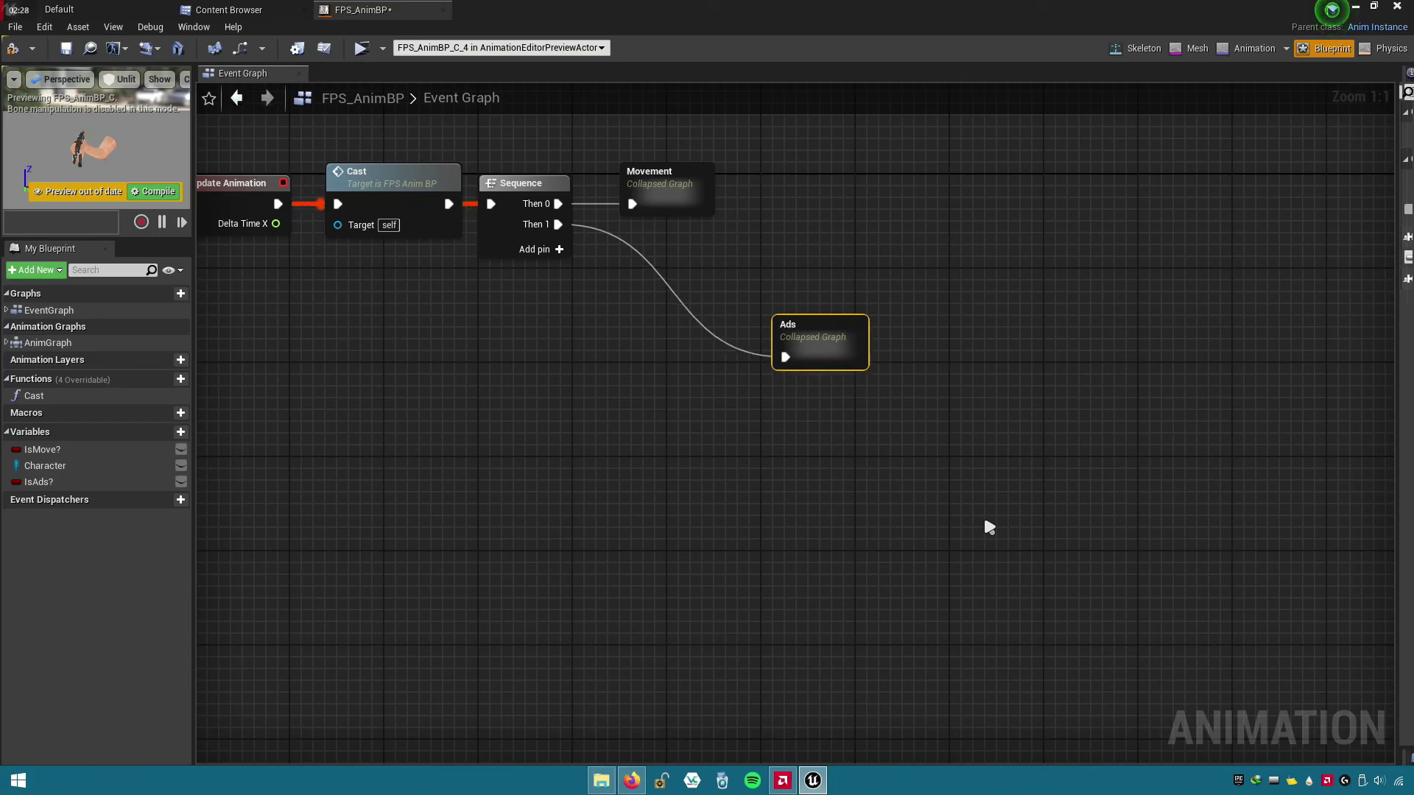
# - Place the Ads node beside Movement, lined up with Sequence Then 1
pyautogui.moveTo(840, 353); pyautogui.dragTo(778, 204)
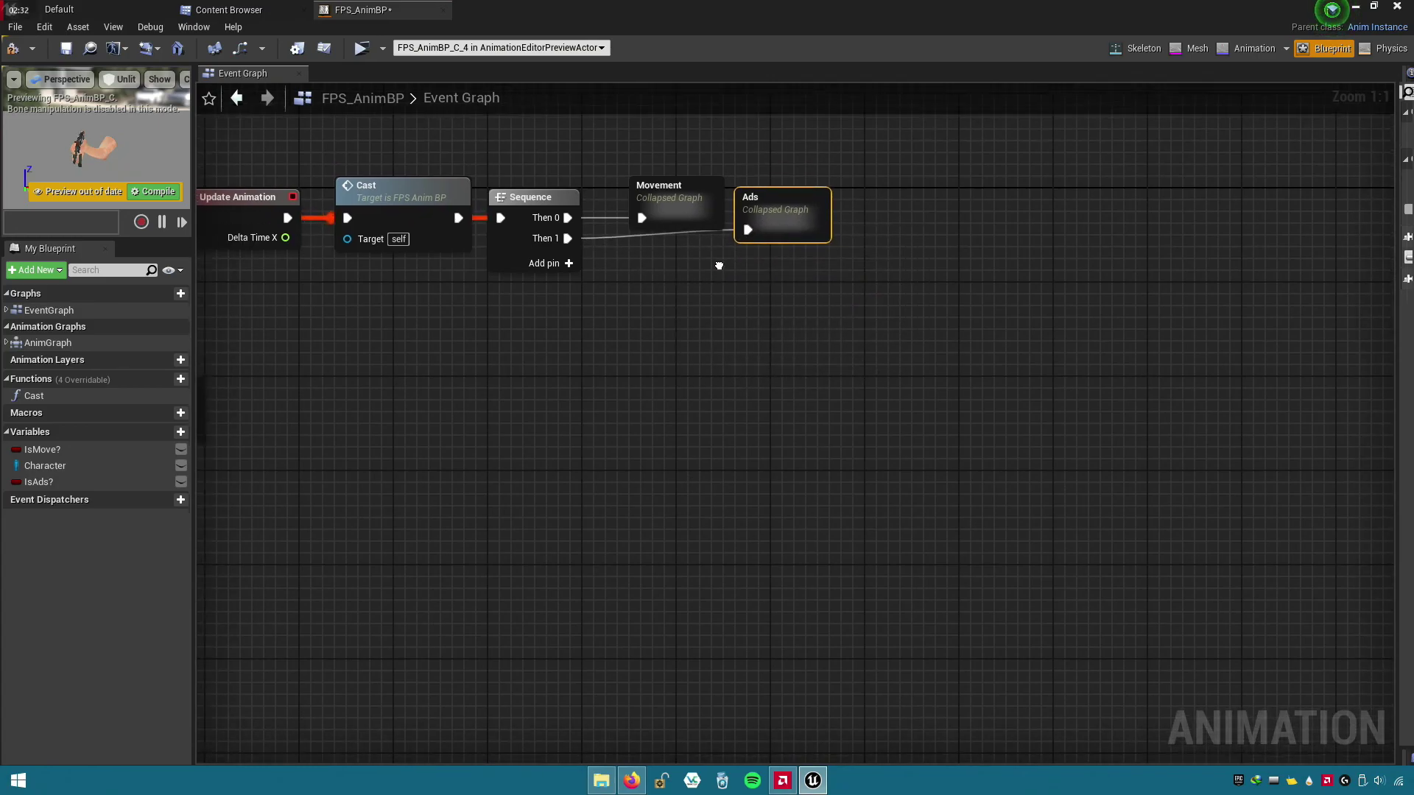
pyautogui.moveTo(711, 249); pyautogui.dragTo(868, 346, button='right')
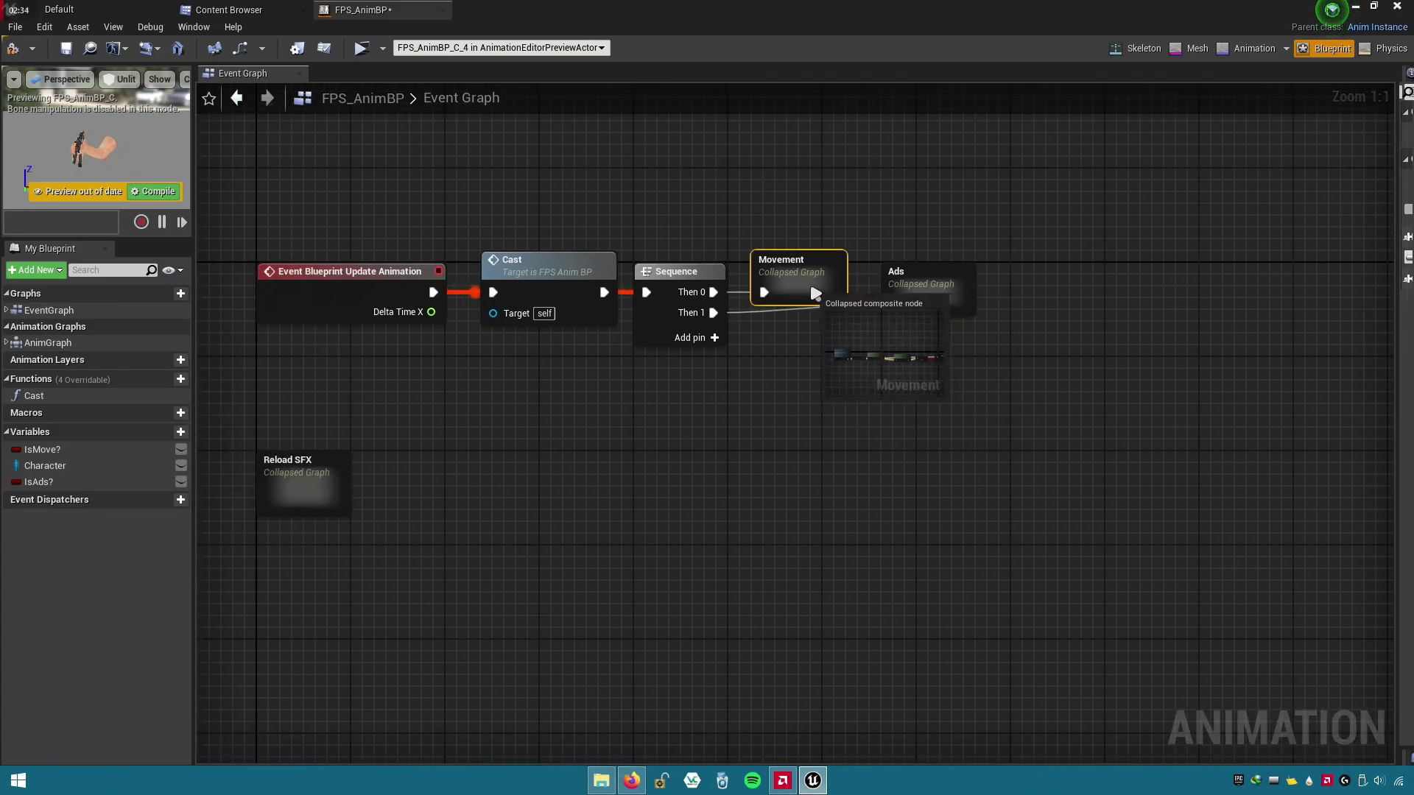
pyautogui.moveTo(937, 294); pyautogui.dragTo(946, 310)
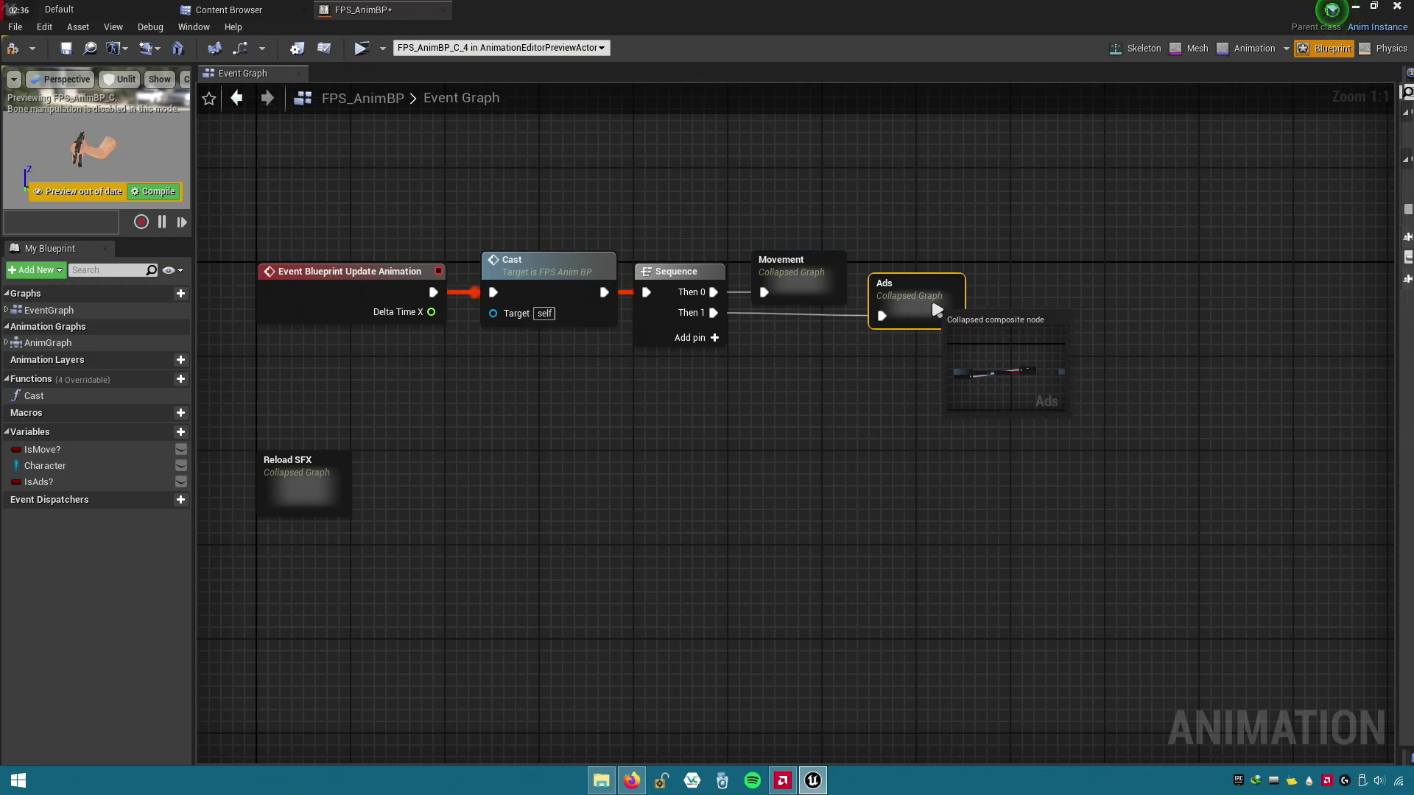
pyautogui.click(862, 447)
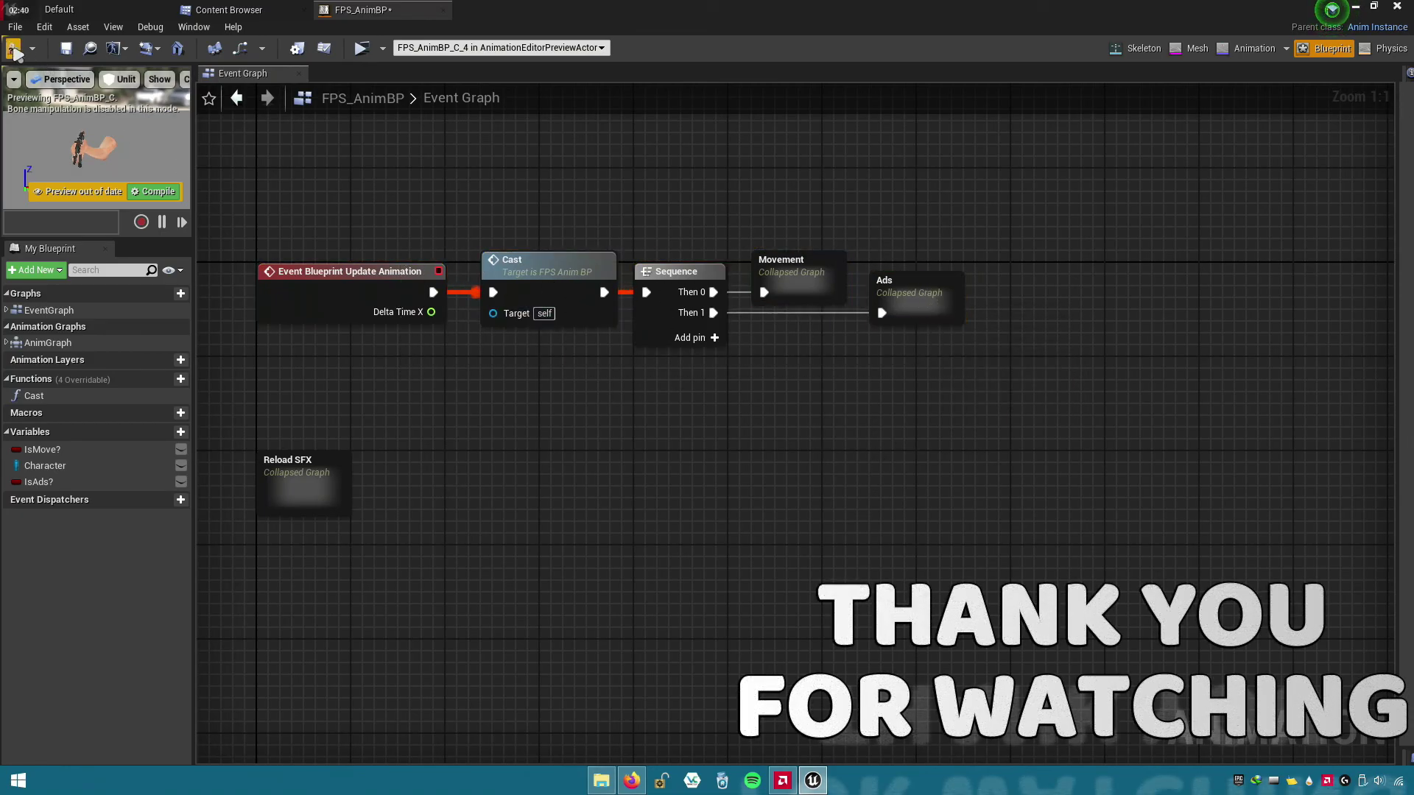
# - Compile the animation blueprint, then play-test aiming down sights, firing and reloading before exiting with Esc
pyautogui.click(13, 49)
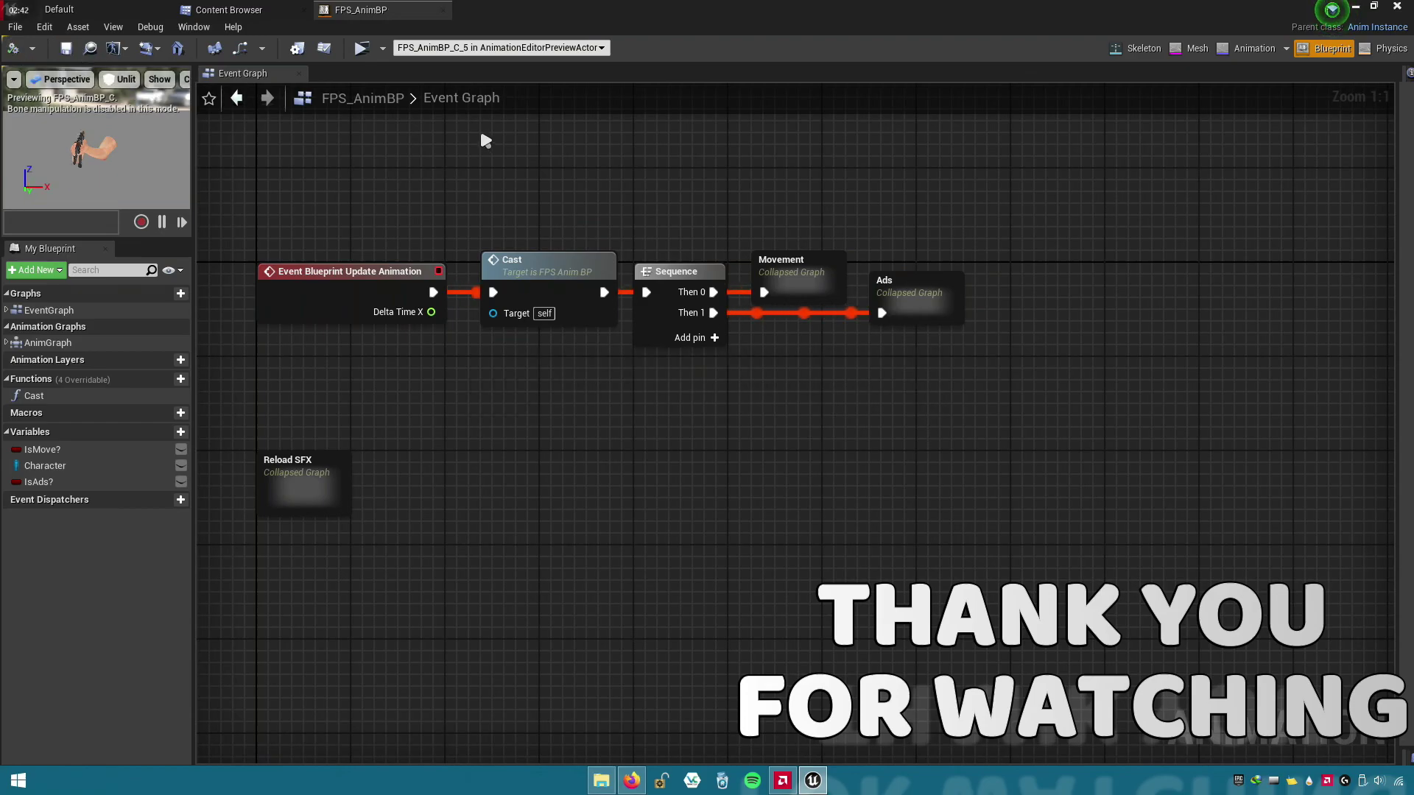
pyautogui.click(358, 49)
pyautogui.rightClick(707, 392)
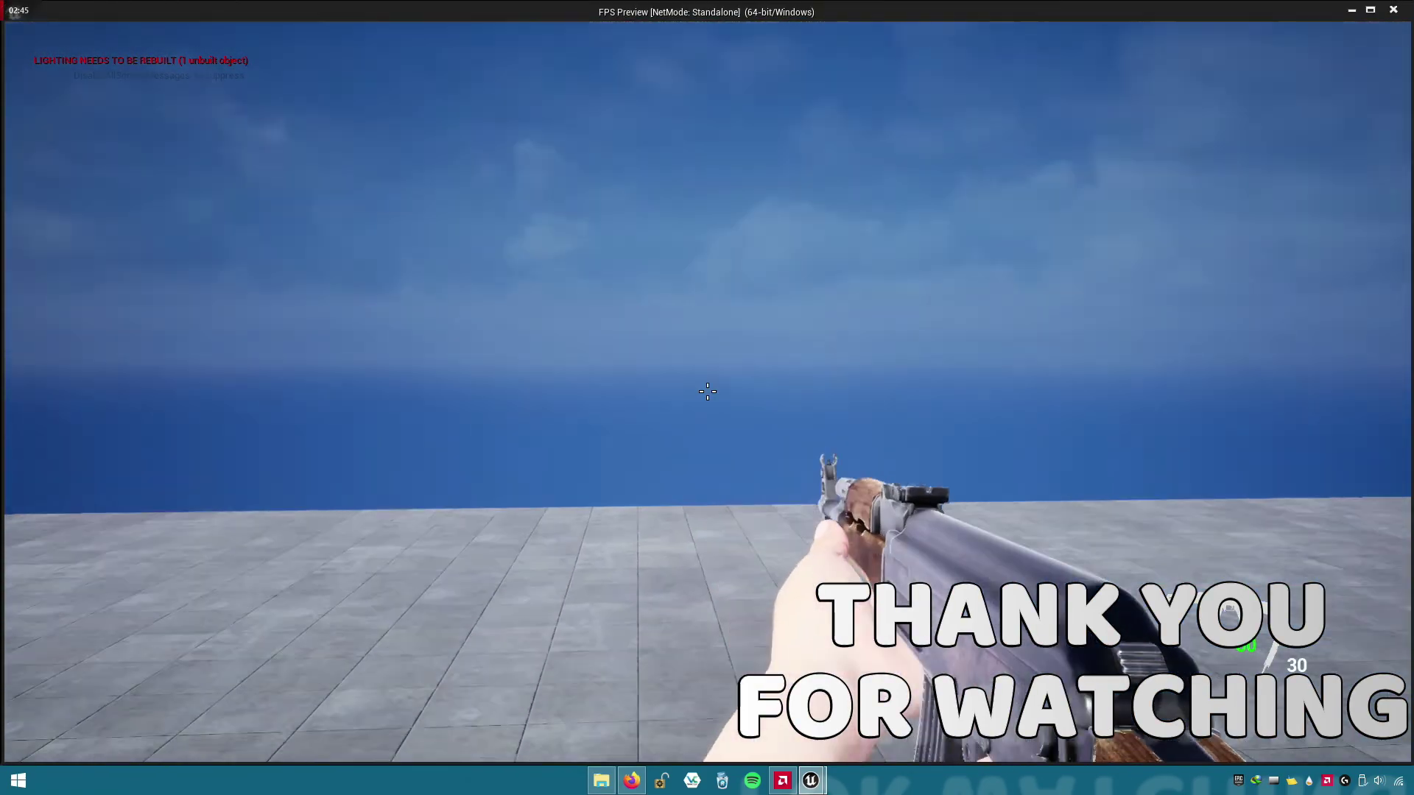
pyautogui.moveTo(706, 392); pyautogui.dragTo(707, 391)
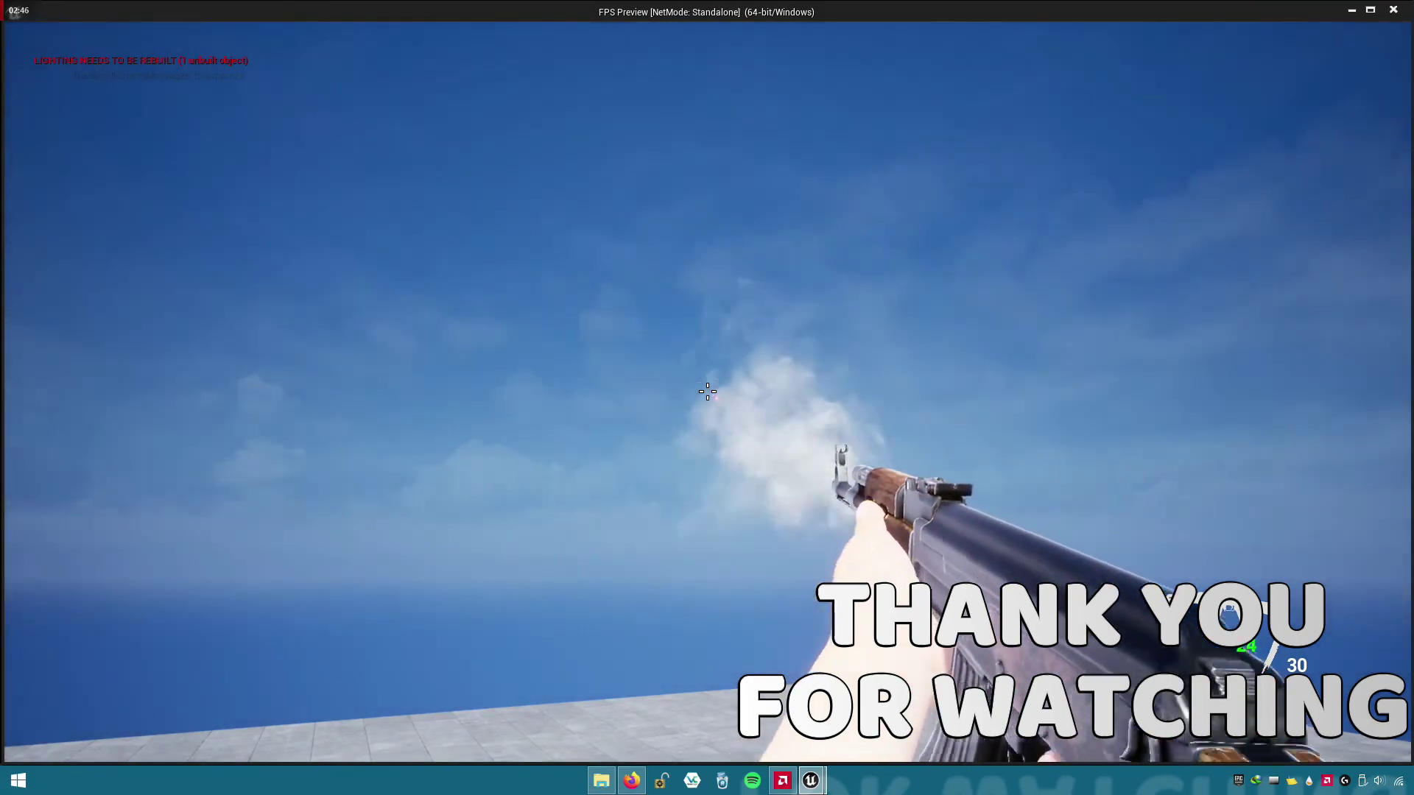
pyautogui.press('r')
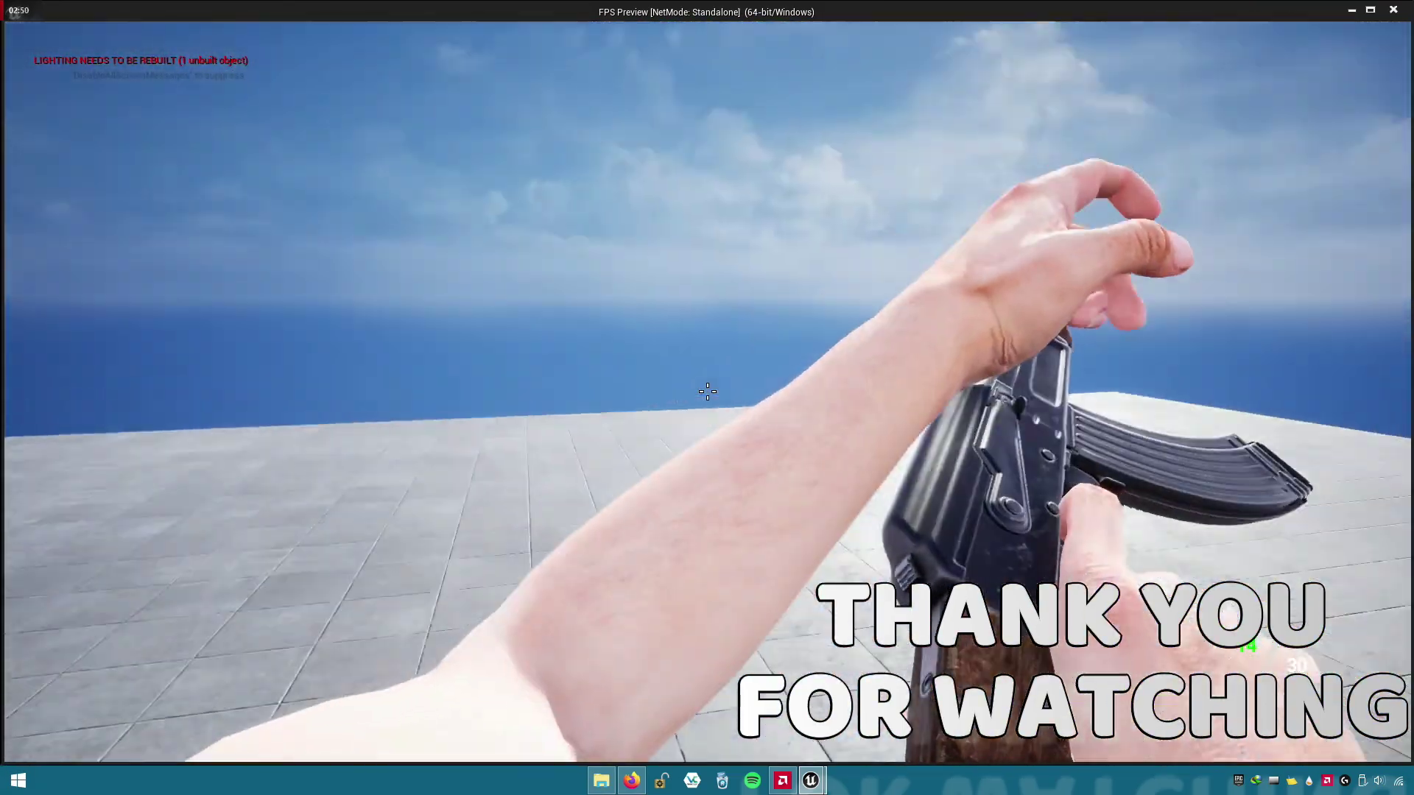
pyautogui.press('Escape')
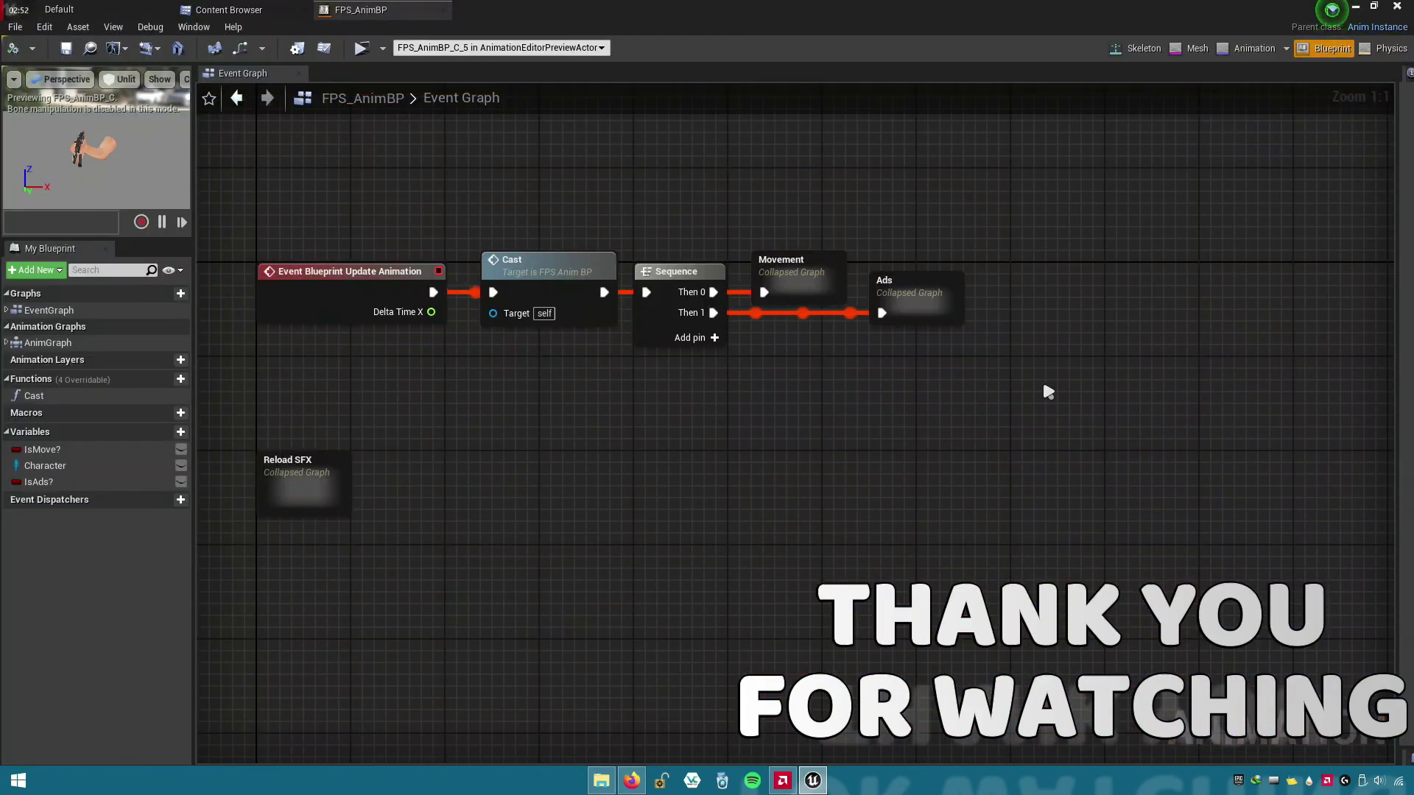